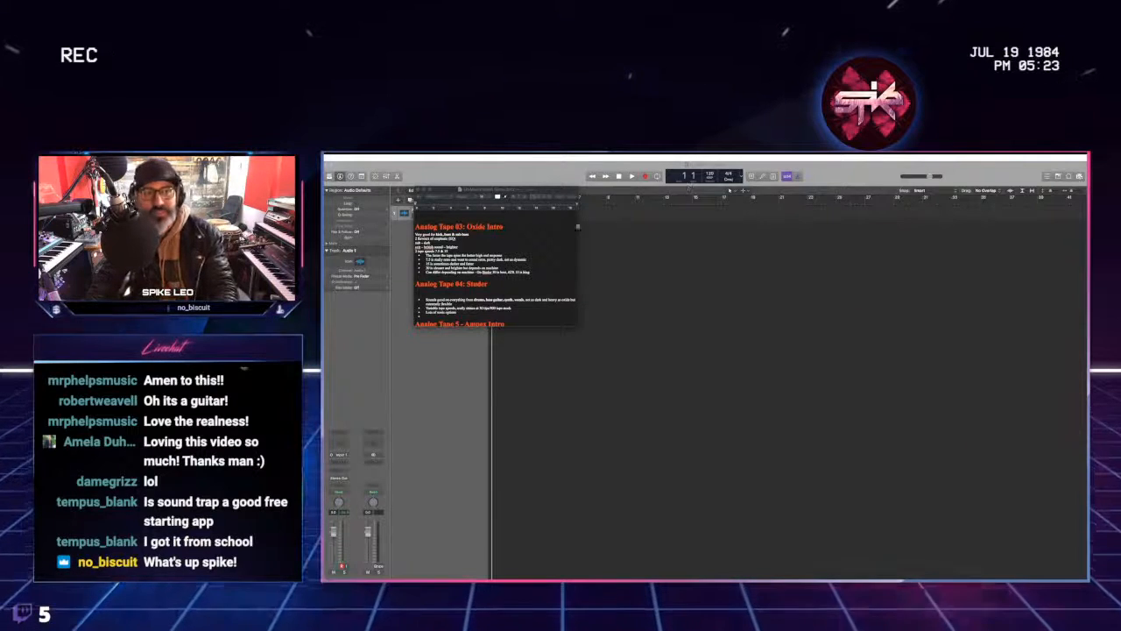
# Step: Move the mixing notes window over the empty tracks area and enlarge it to show more of the text
pyautogui.moveTo(522, 189); pyautogui.dragTo(655, 261)
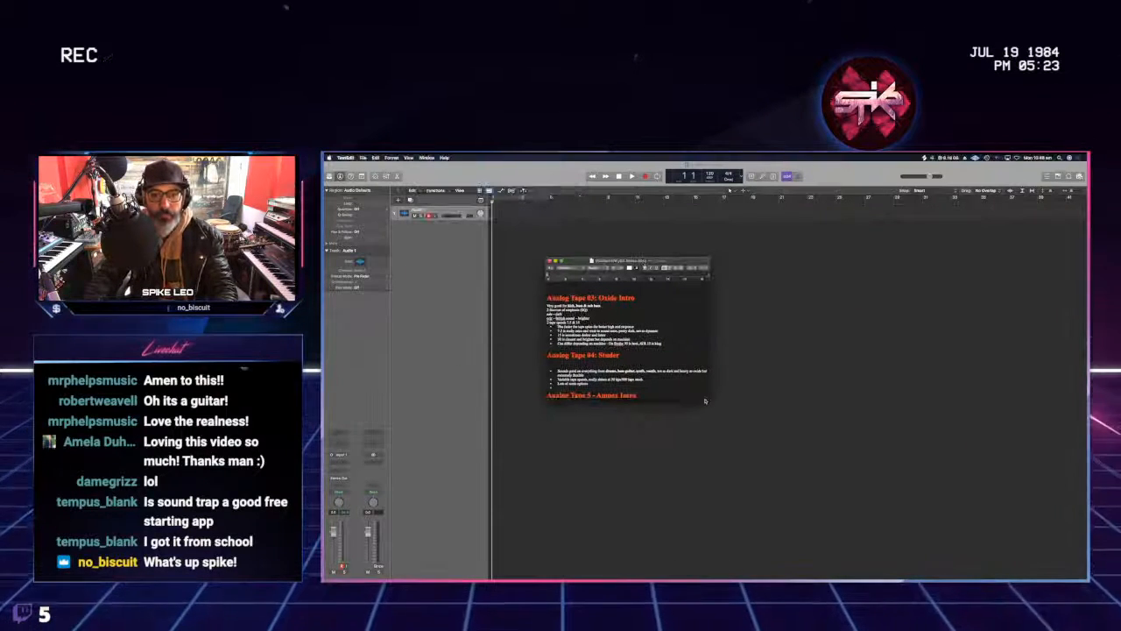
pyautogui.moveTo(706, 398); pyautogui.dragTo(925, 540)
pyautogui.scroll(1, 647, 409)
pyautogui.scroll(-5, 647, 409)
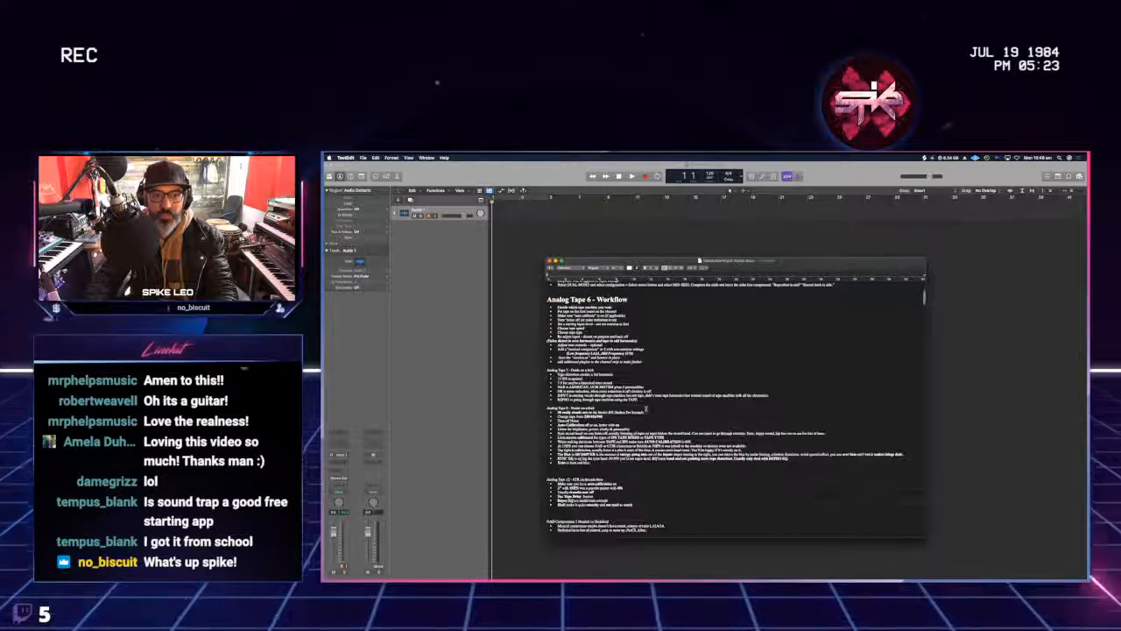
pyautogui.scroll(5, 647, 409)
# Step: Switch to Logic Pro, search the computer for "mixmaster" and reopen the Mixmaster notes document
pyautogui.hotkey('ctrl', 'Up')
pyautogui.click(647, 409)
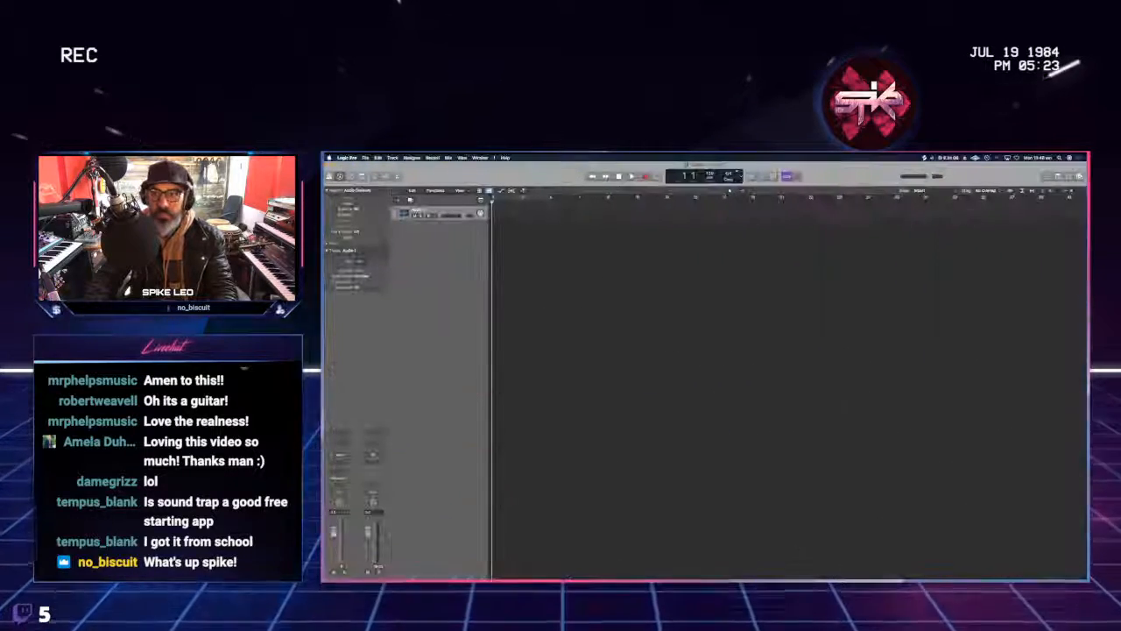
pyautogui.press('super+space')
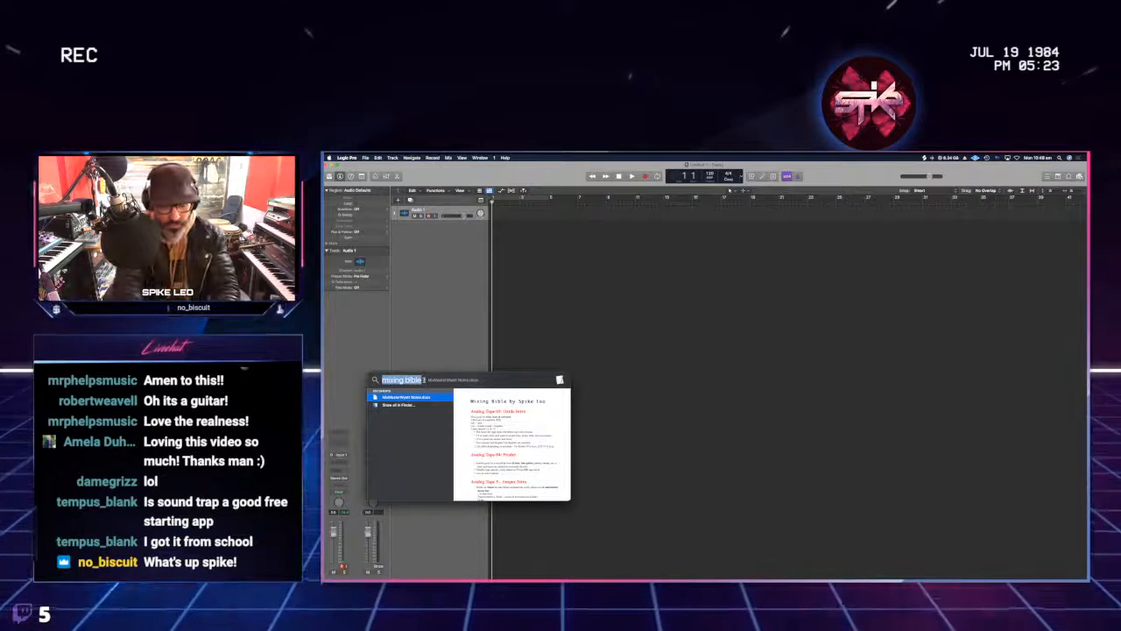
pyautogui.write('mixmaster')
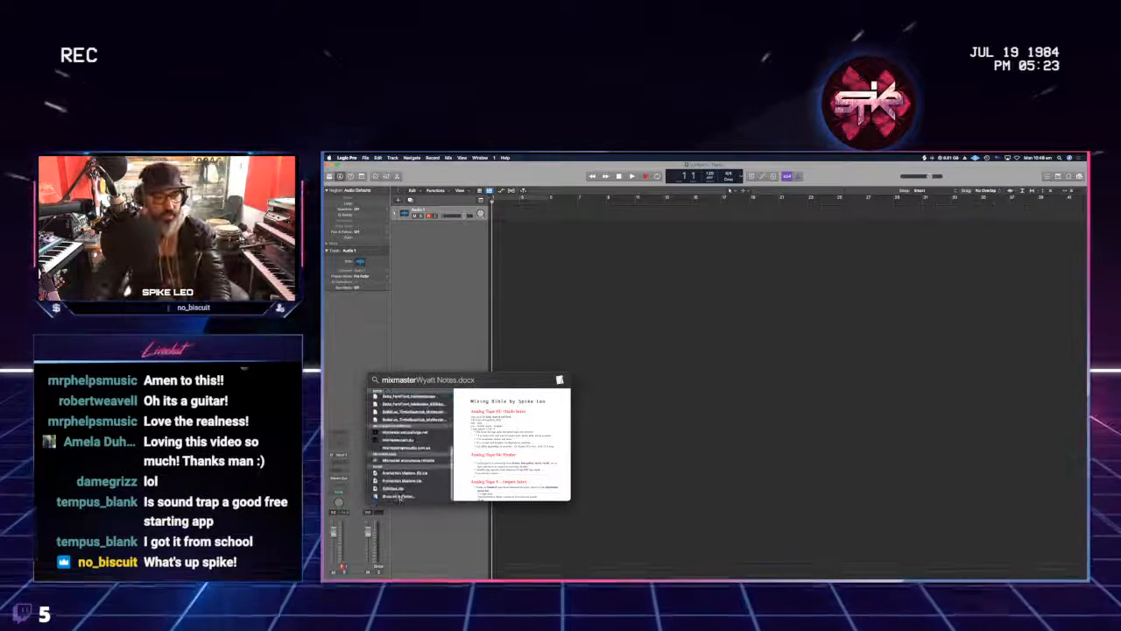
pyautogui.press('Return')
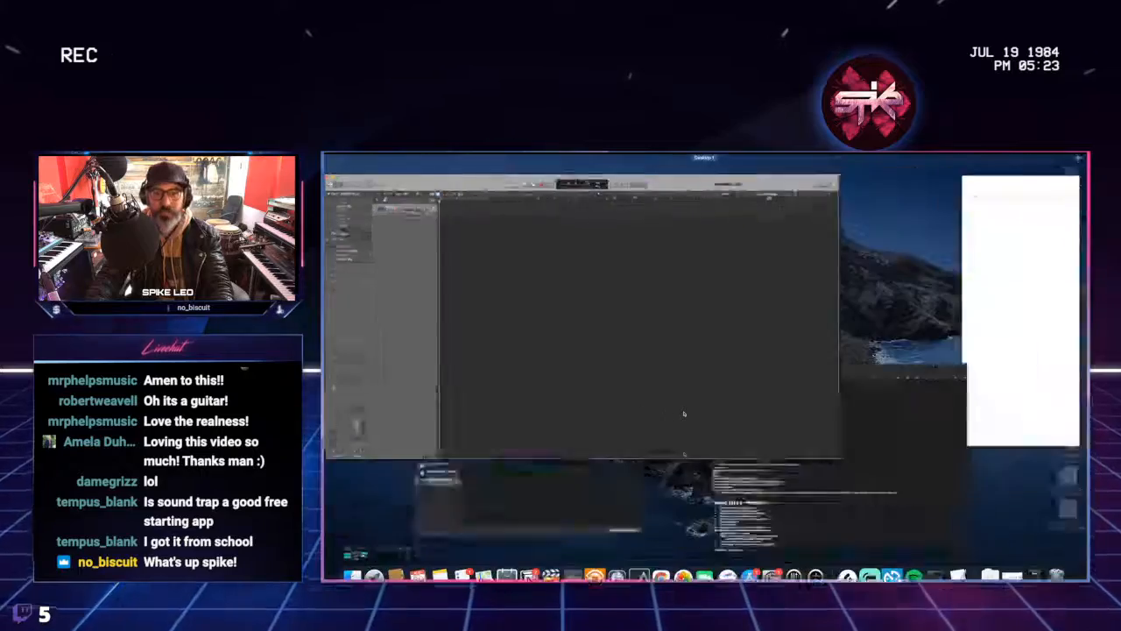
# Step: Skim the Mixing Bible notes from the analog tape sections through to the UAD compression sections
pyautogui.scroll(-20, 633, 382)
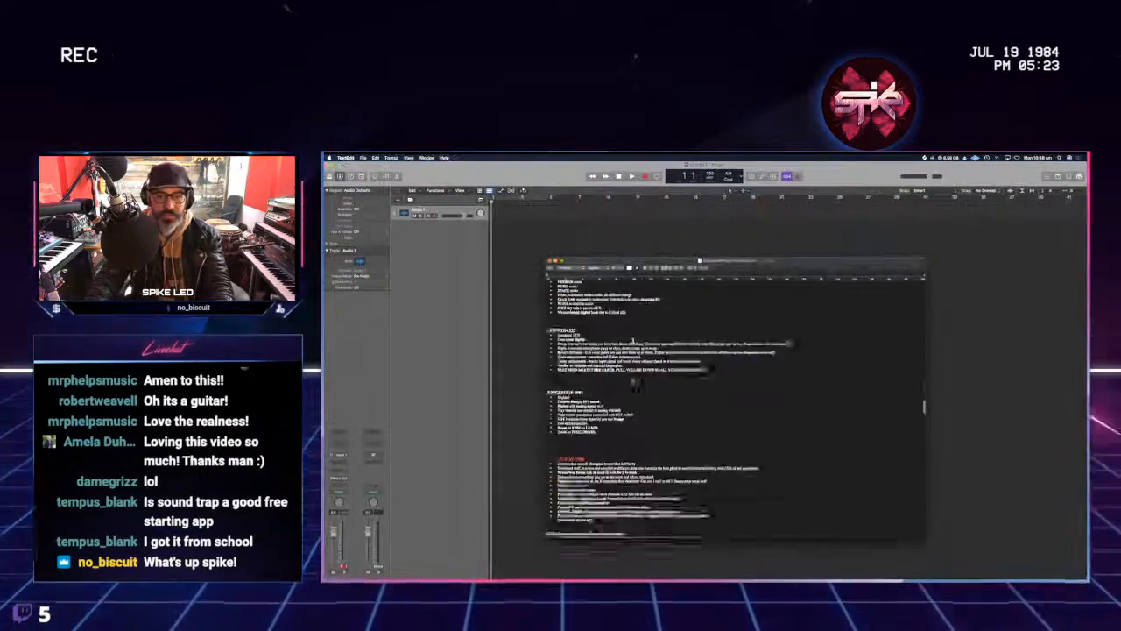
pyautogui.scroll(20, 633, 382)
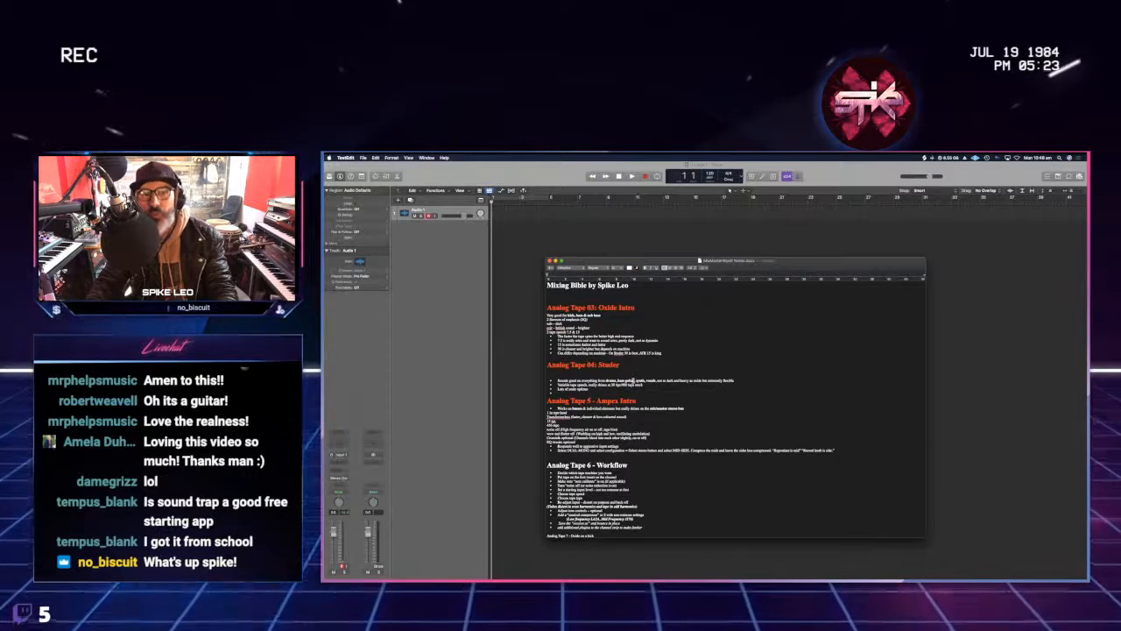
pyautogui.scroll(-5, 632, 381)
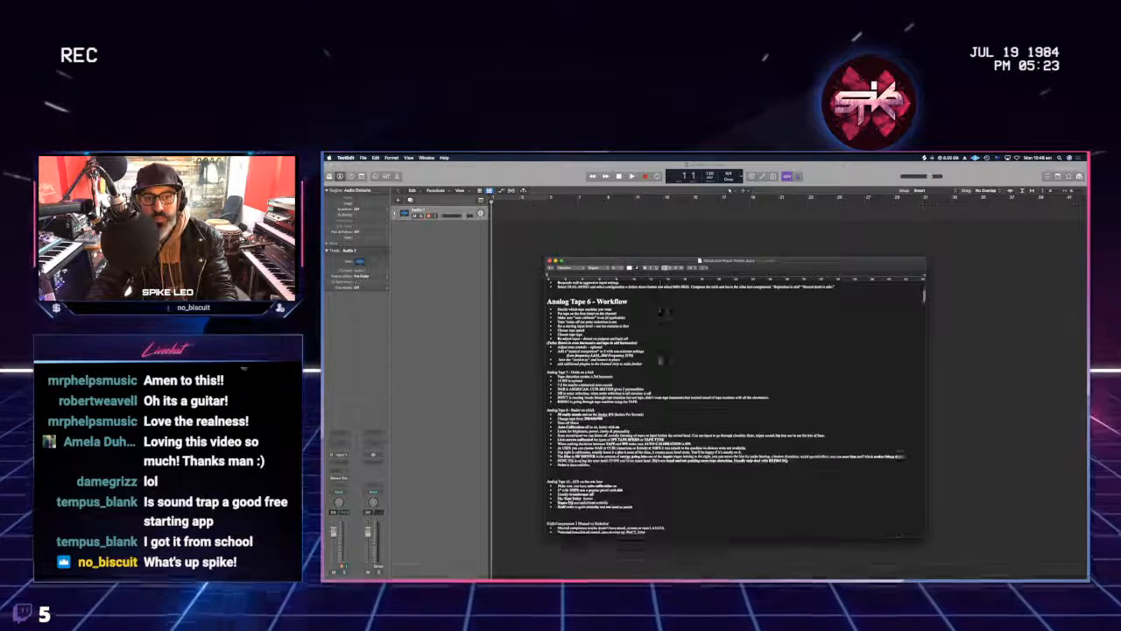
pyautogui.scroll(-15, 735, 403)
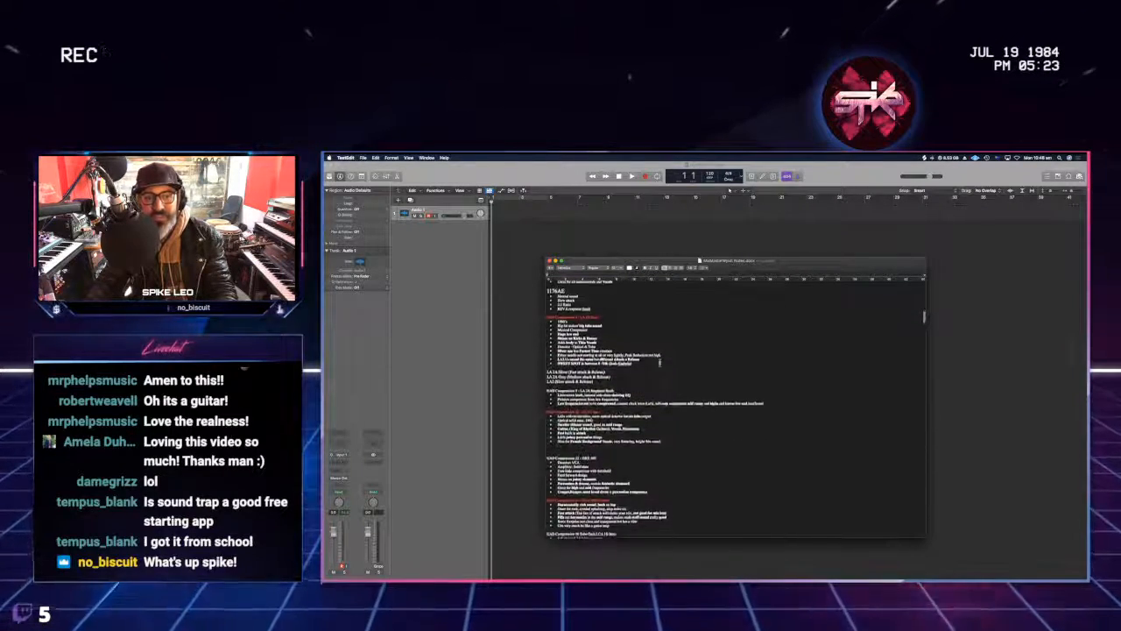
pyautogui.scroll(-5, 735, 403)
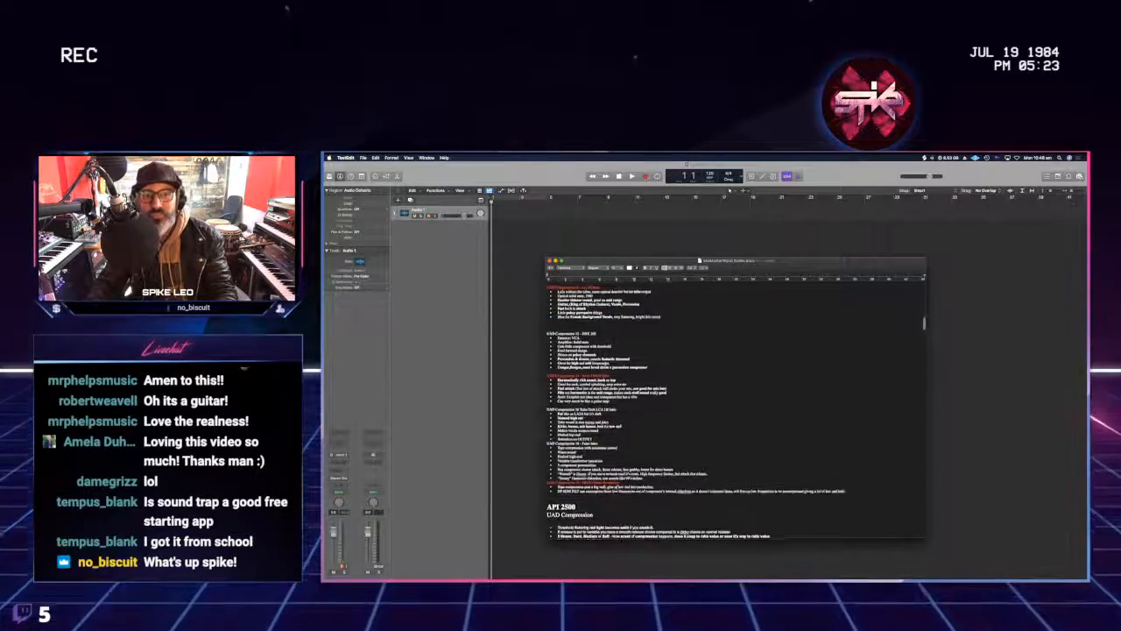
# Step: Examine the compressor notes up close, from the Neve, Tube-Tech and Fatso sections to the API 2500 section
pyautogui.hscroll(-4, 606, 363)
pyautogui.scroll(5, 609, 351)
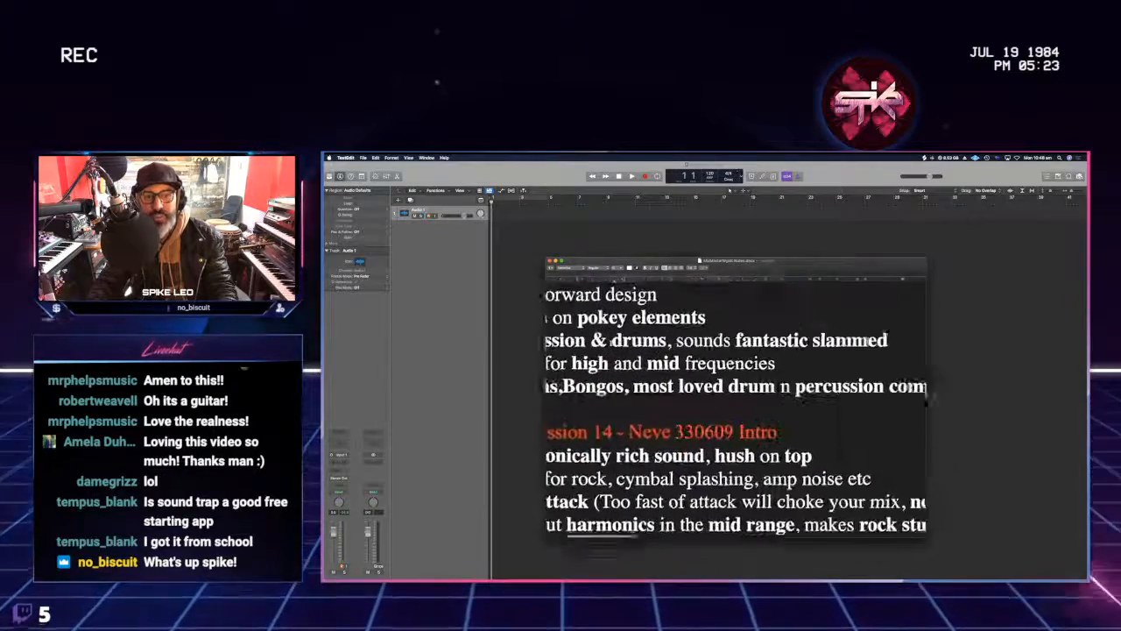
pyautogui.scroll(-4, 609, 344)
pyautogui.scroll(-5, 608, 421)
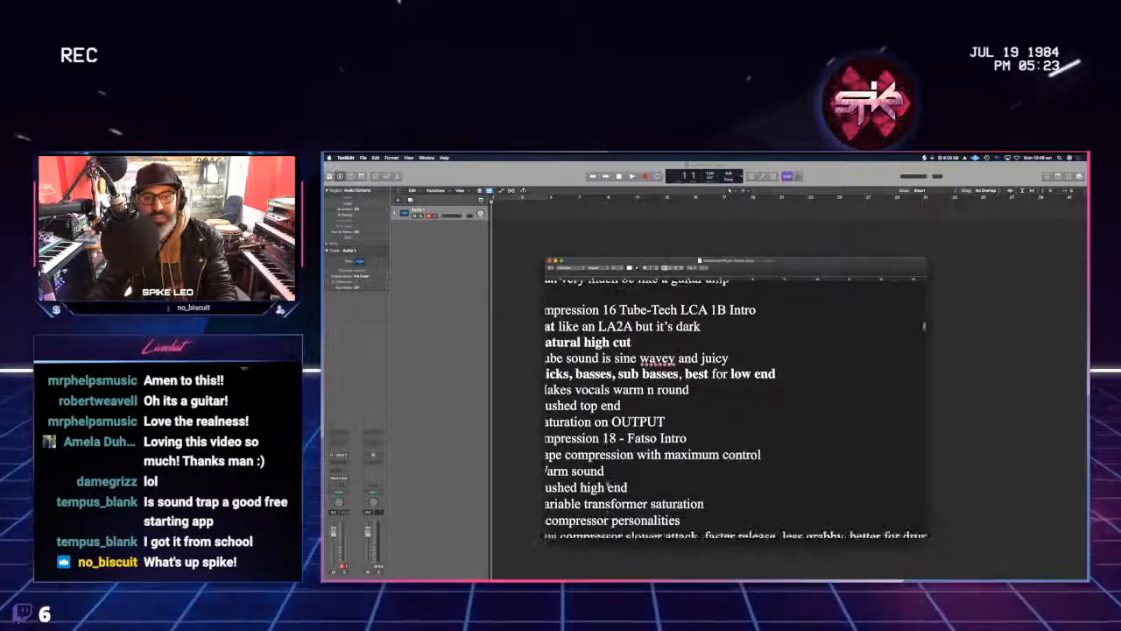
pyautogui.hscroll(-2, 607, 485)
pyautogui.scroll(8, 607, 484)
pyautogui.scroll(-3, 607, 484)
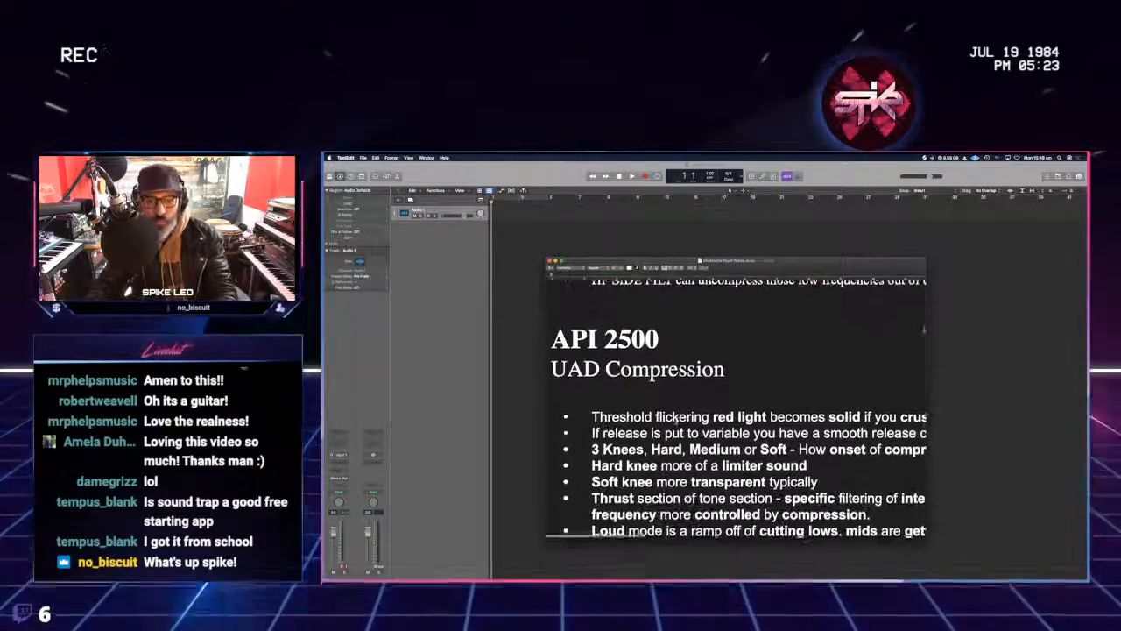
pyautogui.scroll(-3, 736, 403)
pyautogui.scroll(-5, 735, 403)
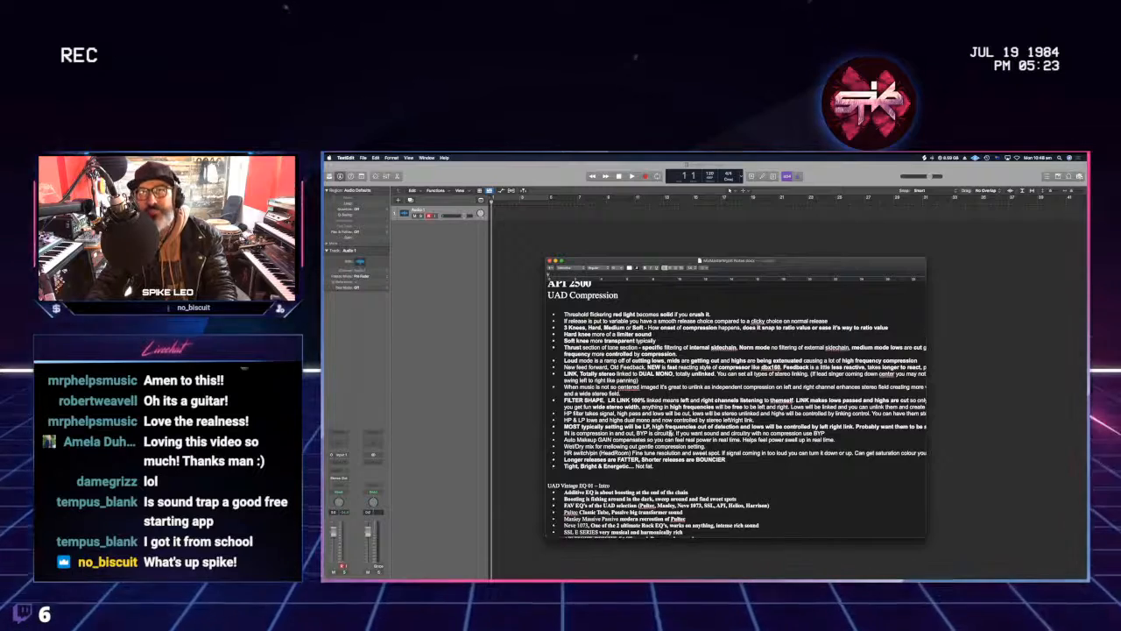
pyautogui.scroll(10, 671, 433)
pyautogui.scroll(15, 671, 433)
# Step: Search the notes for "bass" and go through its occurrences in the tape and compressor sections
pyautogui.press('super+f')
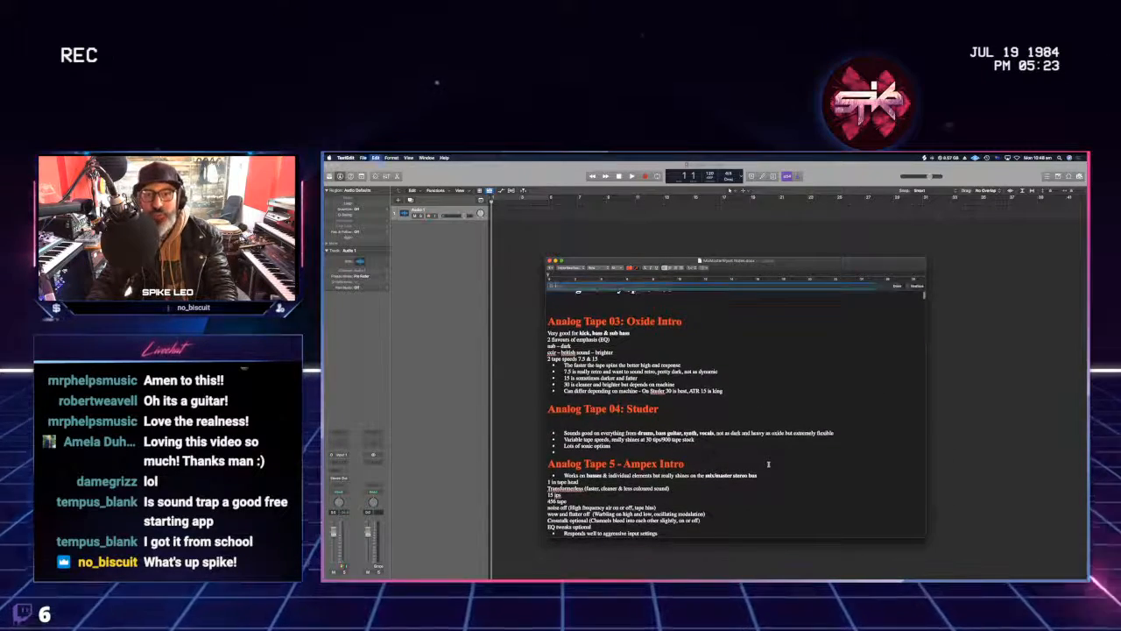
pyautogui.press('Return')
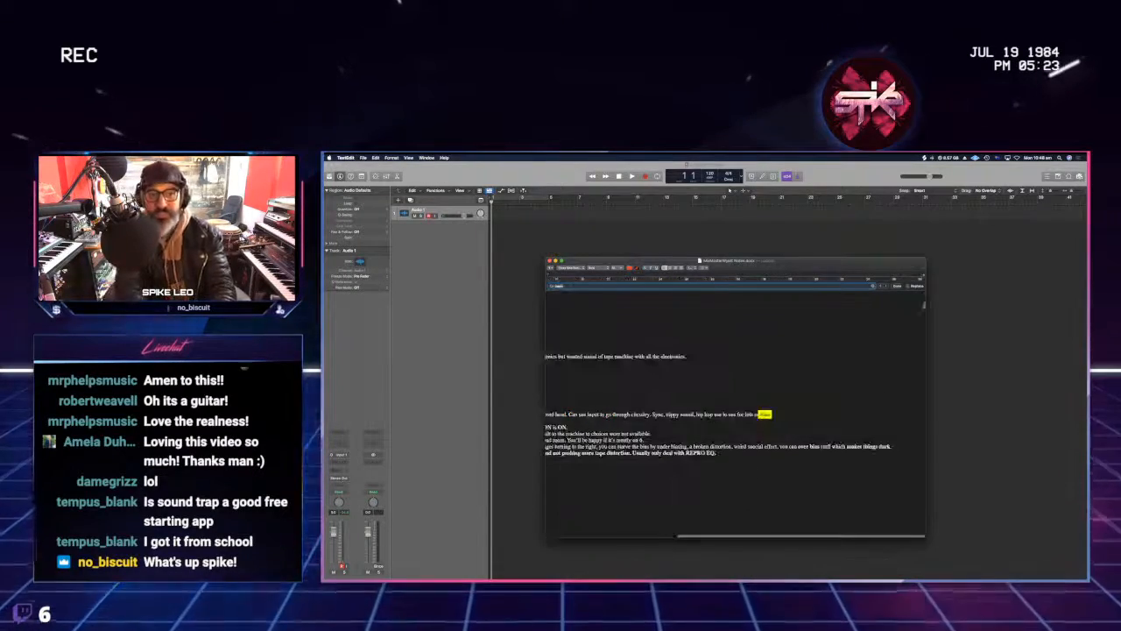
pyautogui.scroll(-5, 674, 371)
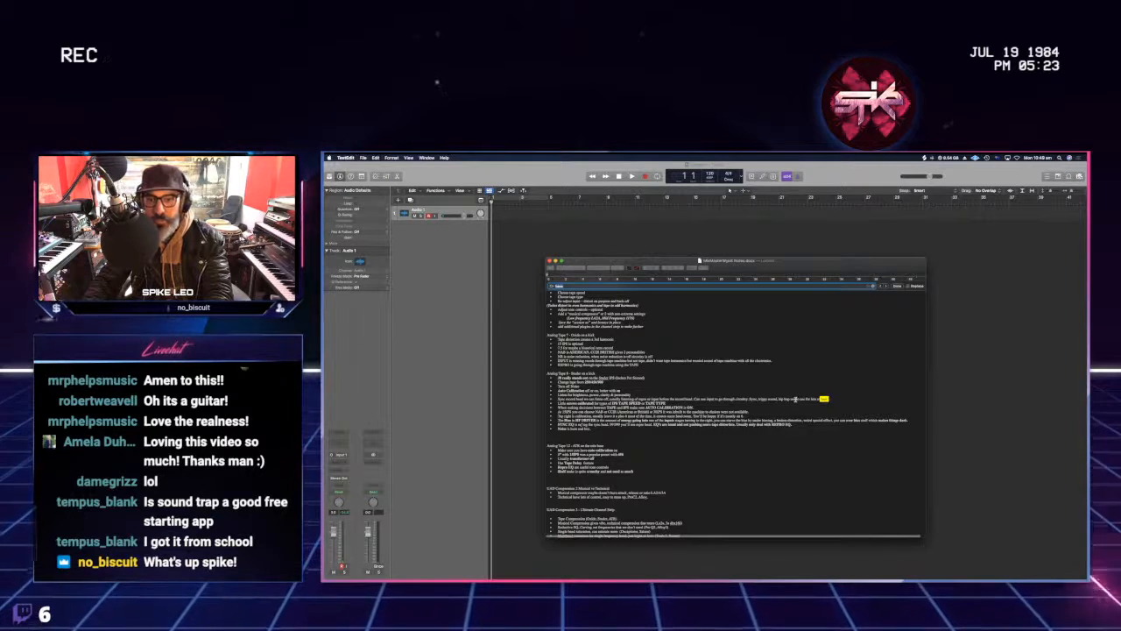
pyautogui.scroll(-5, 771, 386)
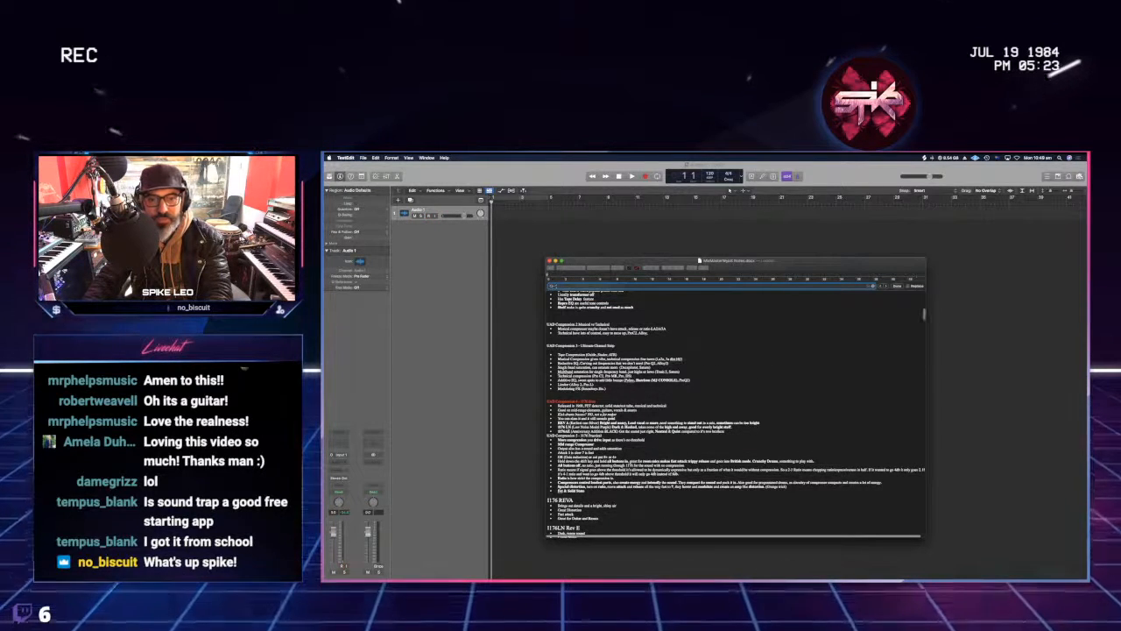
pyautogui.write('bass')
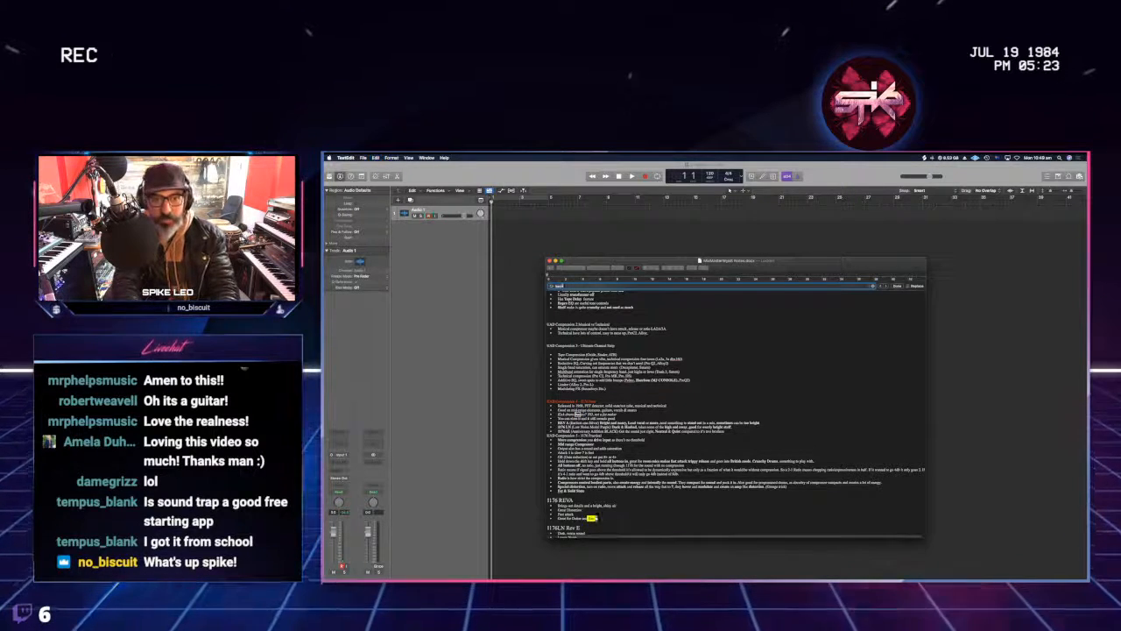
pyautogui.press('Return')
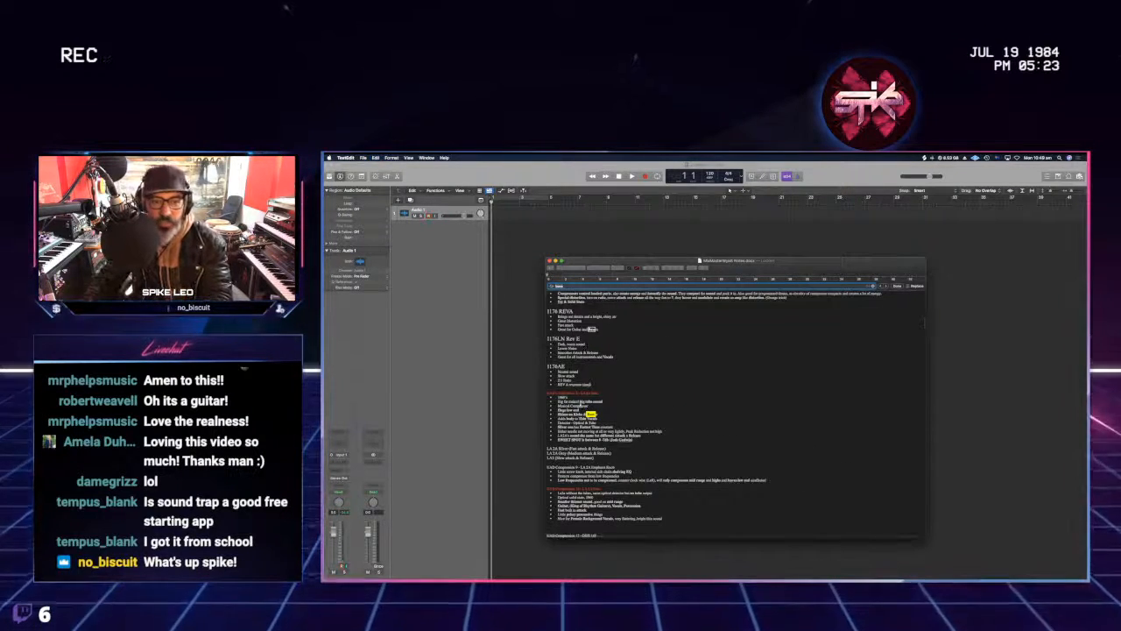
pyautogui.scroll(5, 588, 387)
pyautogui.hscroll(-3, 590, 388)
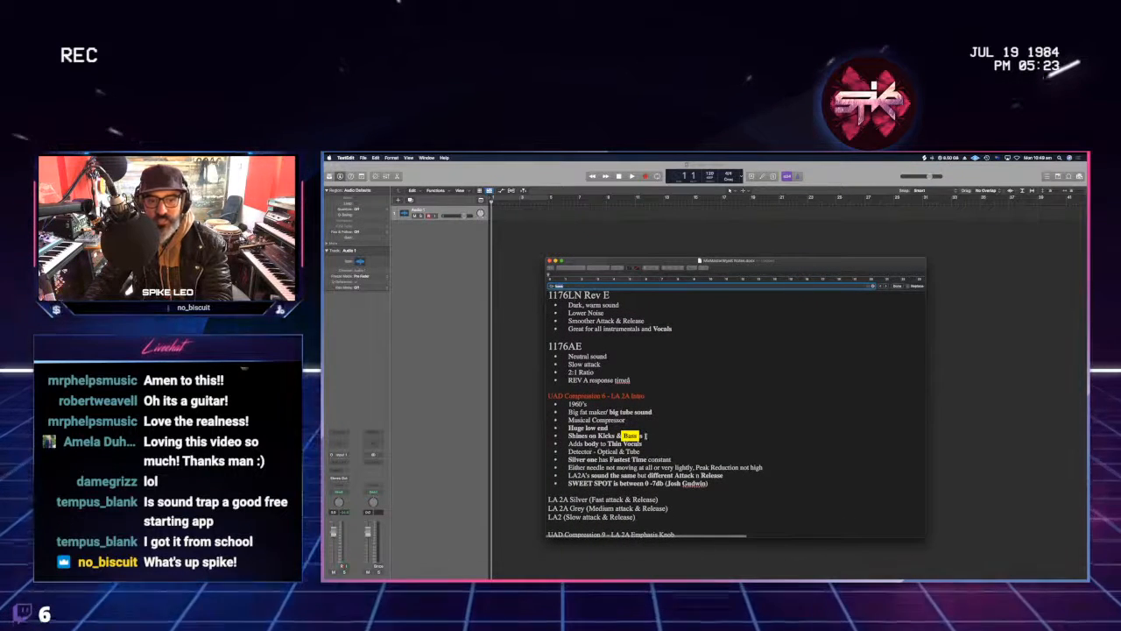
pyautogui.press('Return')
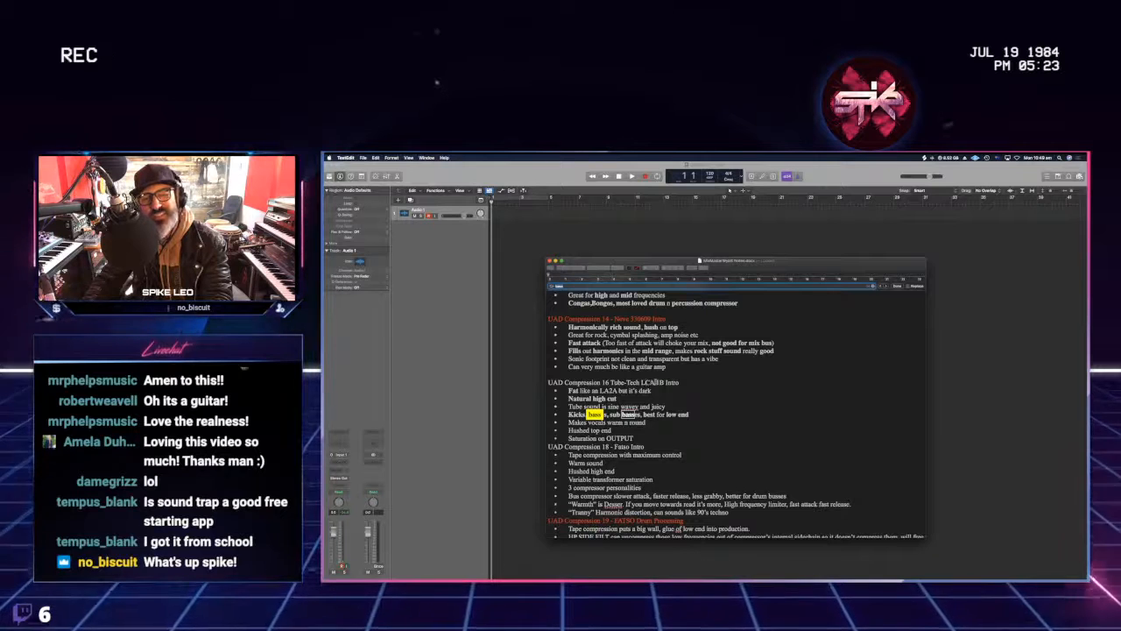
pyautogui.click(747, 405)
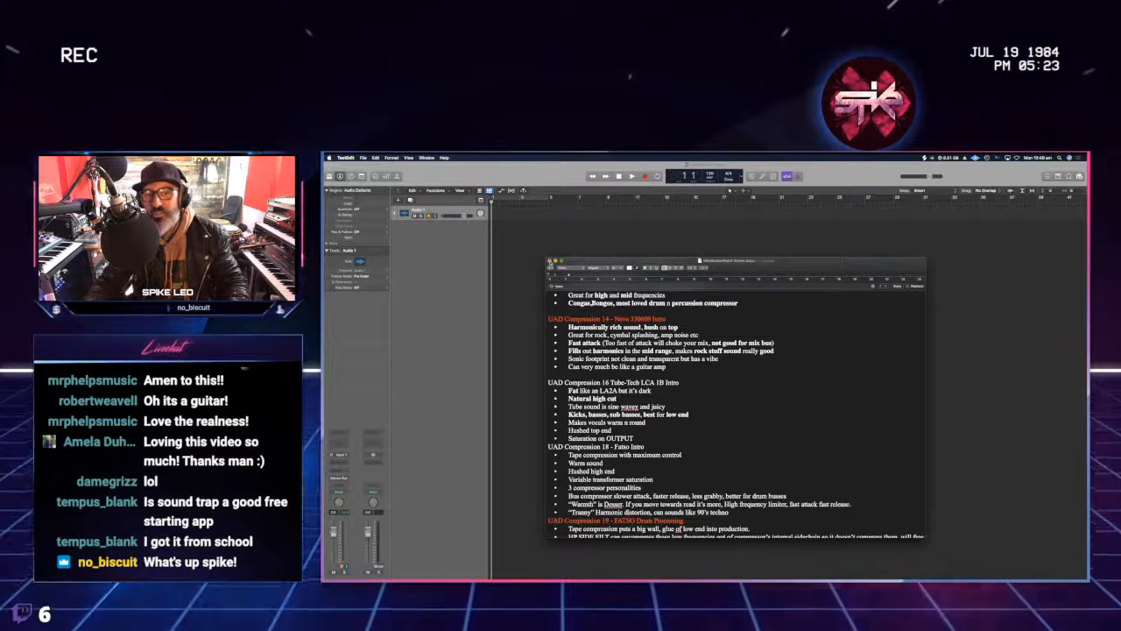
# Step: Close the notes document and open a recent project in Logic Pro, closing the current untitled project
pyautogui.click(550, 262)
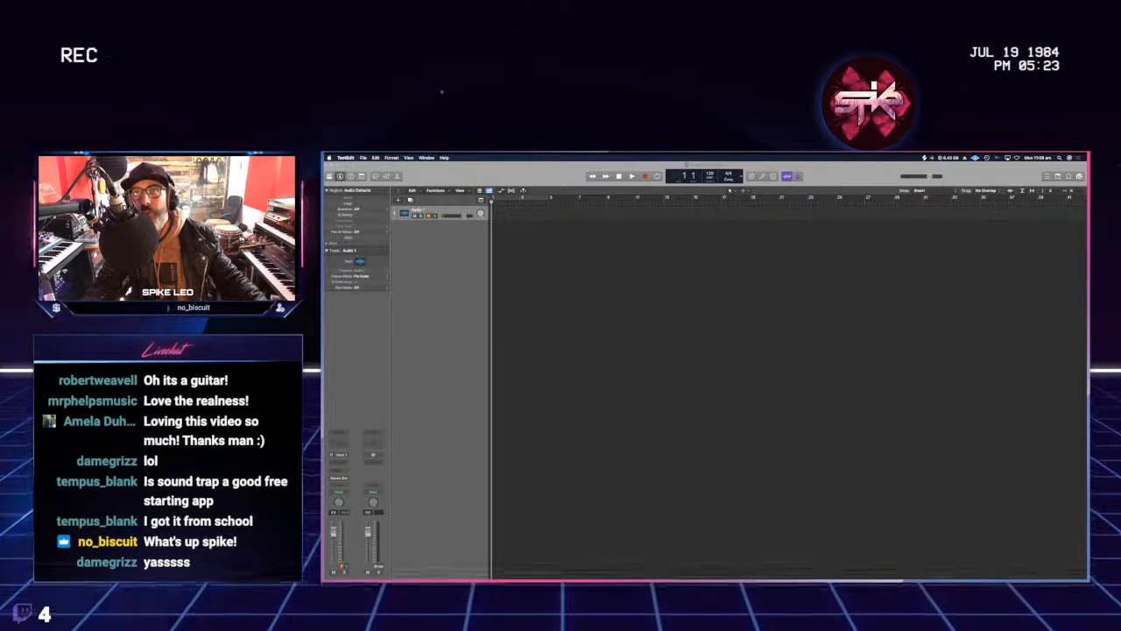
pyautogui.click(677, 377)
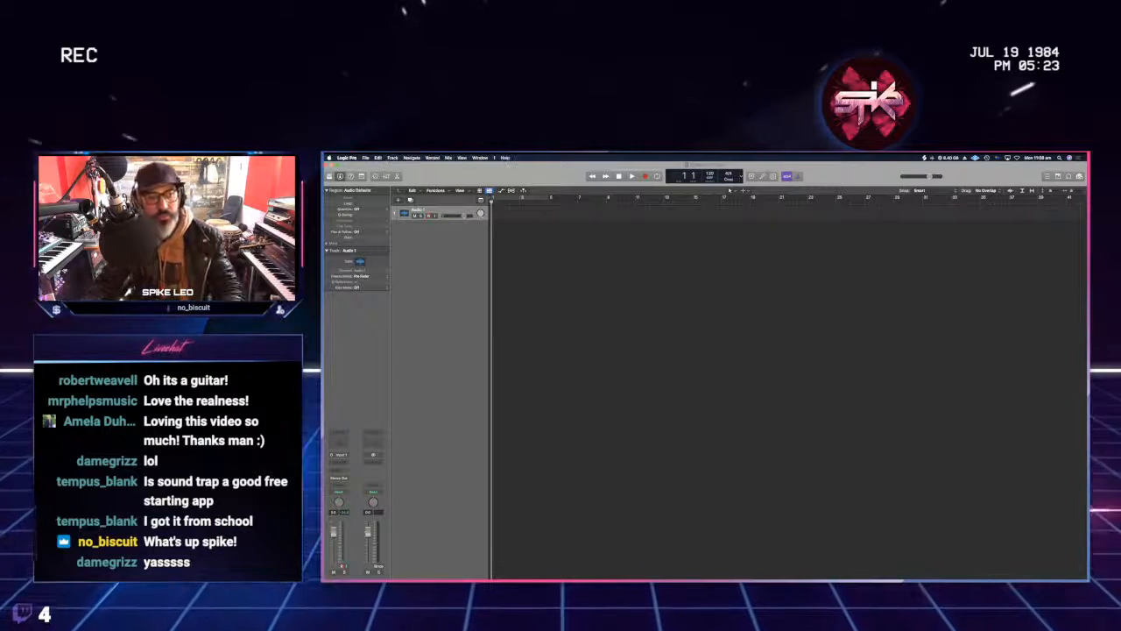
pyautogui.click(365, 158)
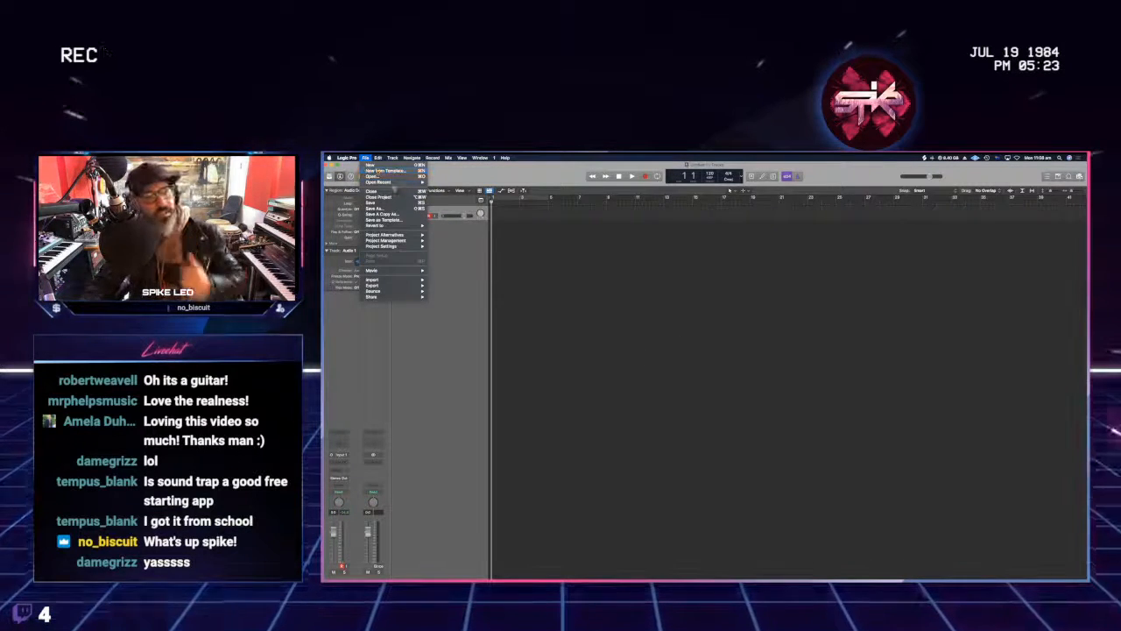
pyautogui.moveTo(386, 182)
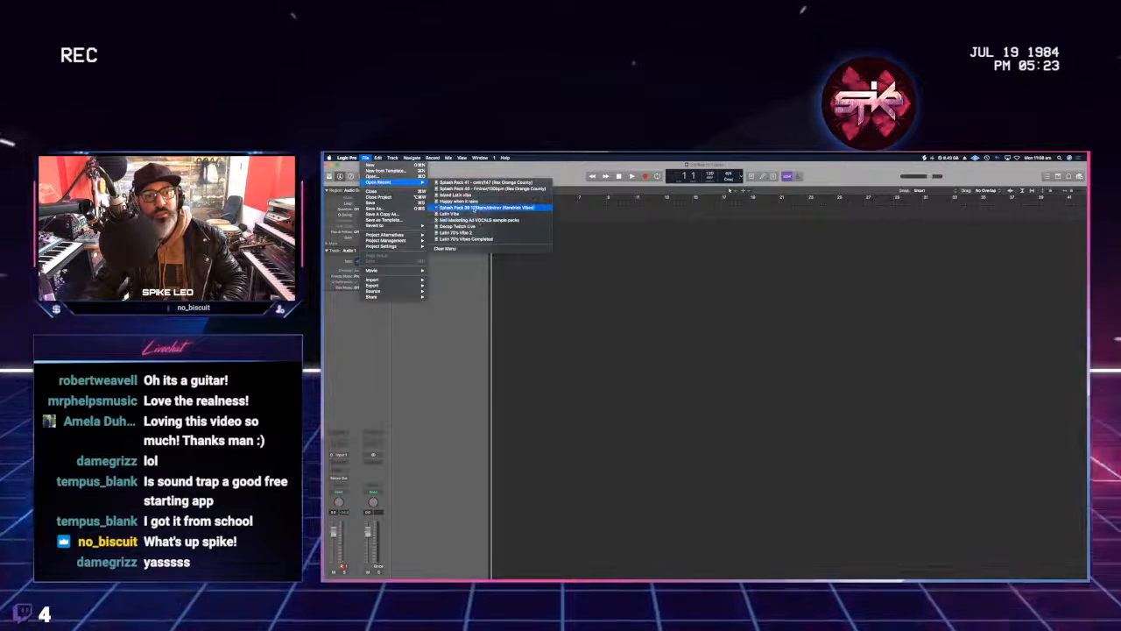
pyautogui.click(473, 208)
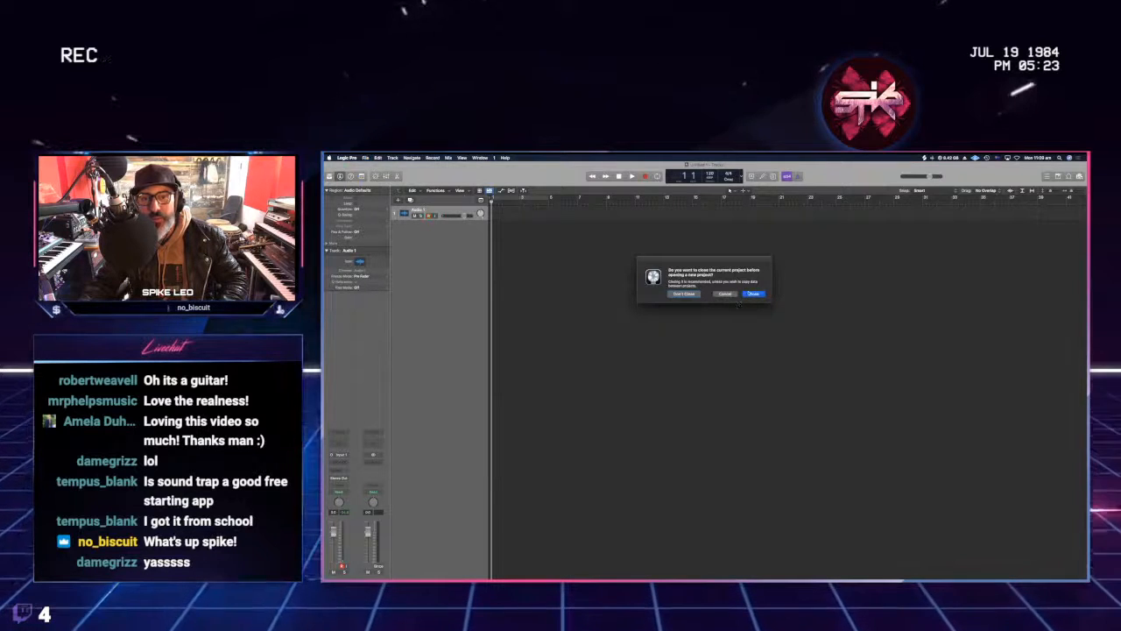
pyautogui.click(753, 293)
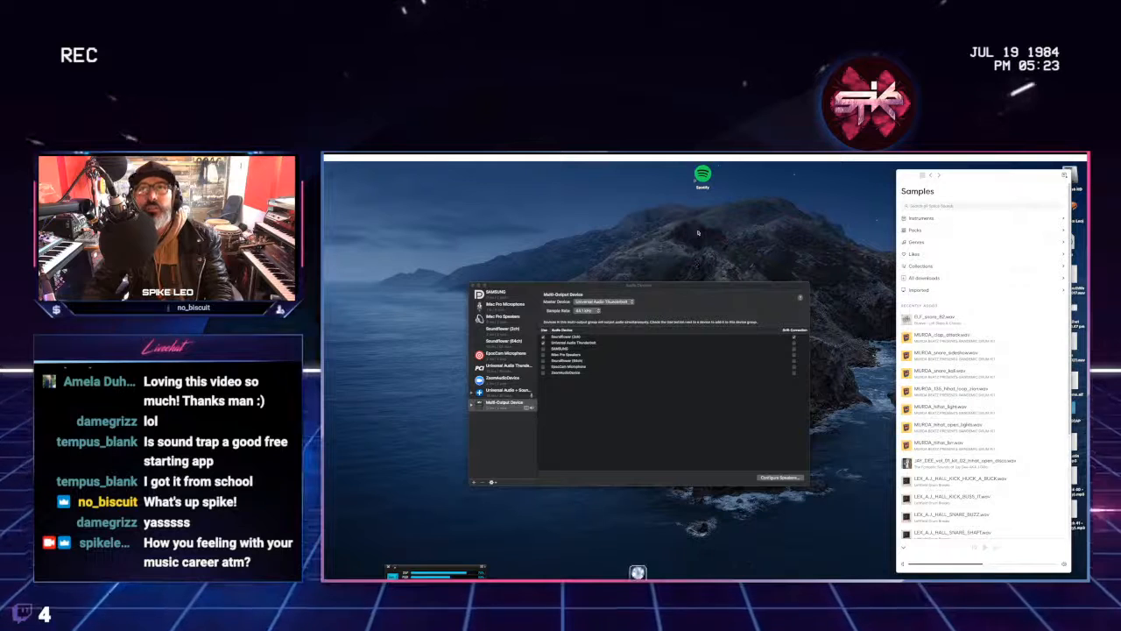
pyautogui.moveTo(638, 574)
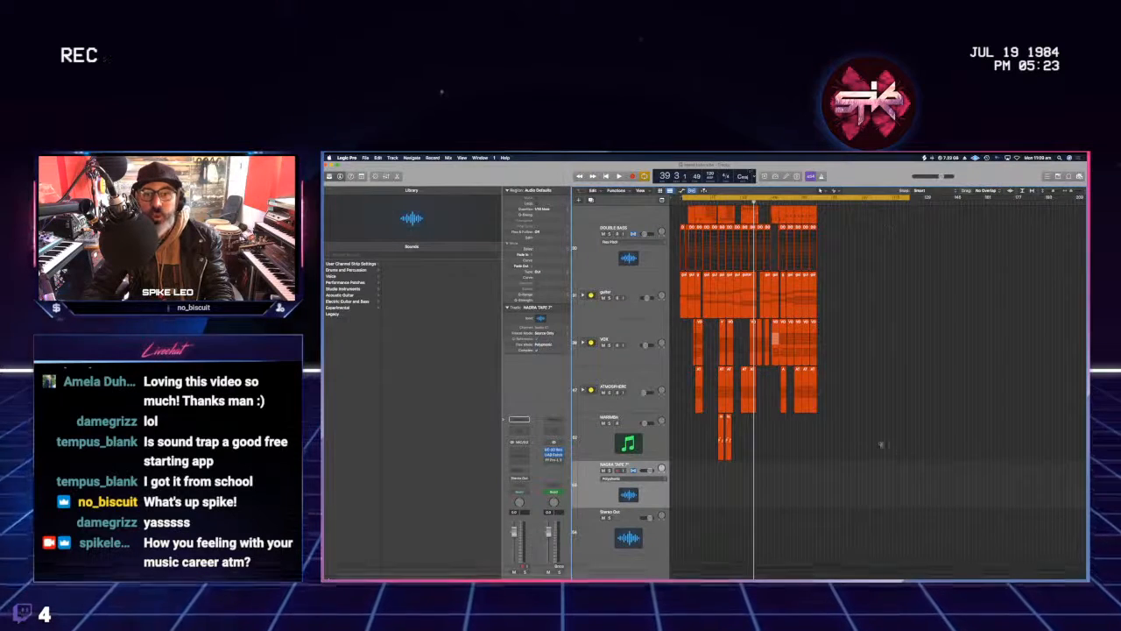
# Step: Play the arrangement from its beginning and enlarge the timeline so the regions can be followed
pyautogui.scroll(-5, 879, 441)
pyautogui.press('space')
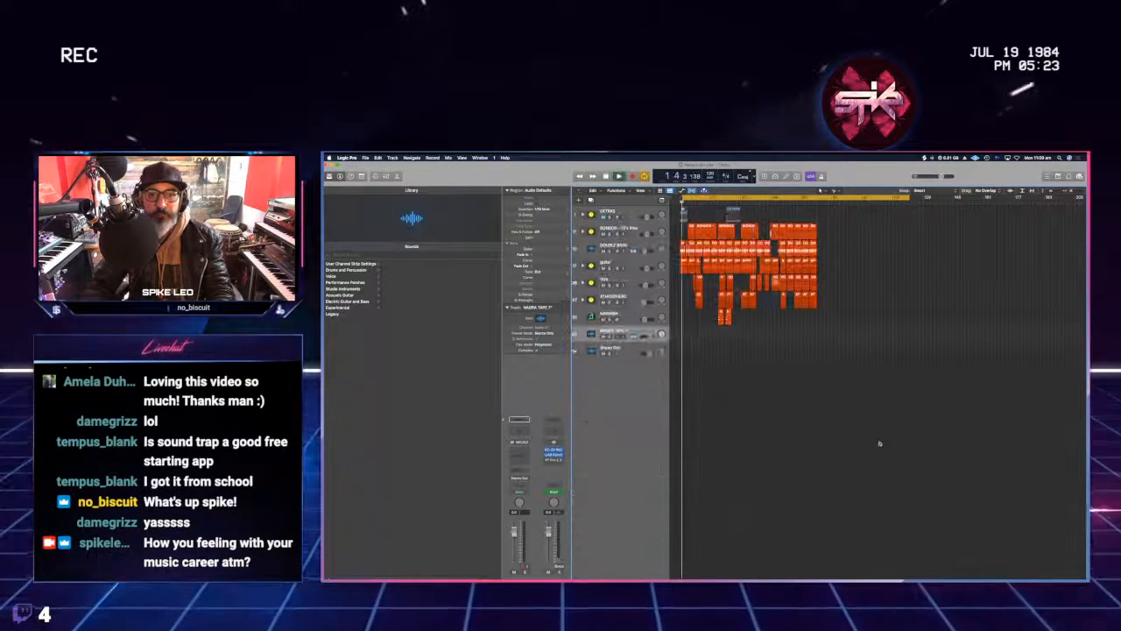
pyautogui.moveTo(683, 199); pyautogui.dragTo(678, 200)
pyautogui.press('space')
pyautogui.press('super+Right')
pyautogui.press('super+Right')
pyautogui.press('super+Right')
pyautogui.press('super+Right')
pyautogui.press('super+Right')
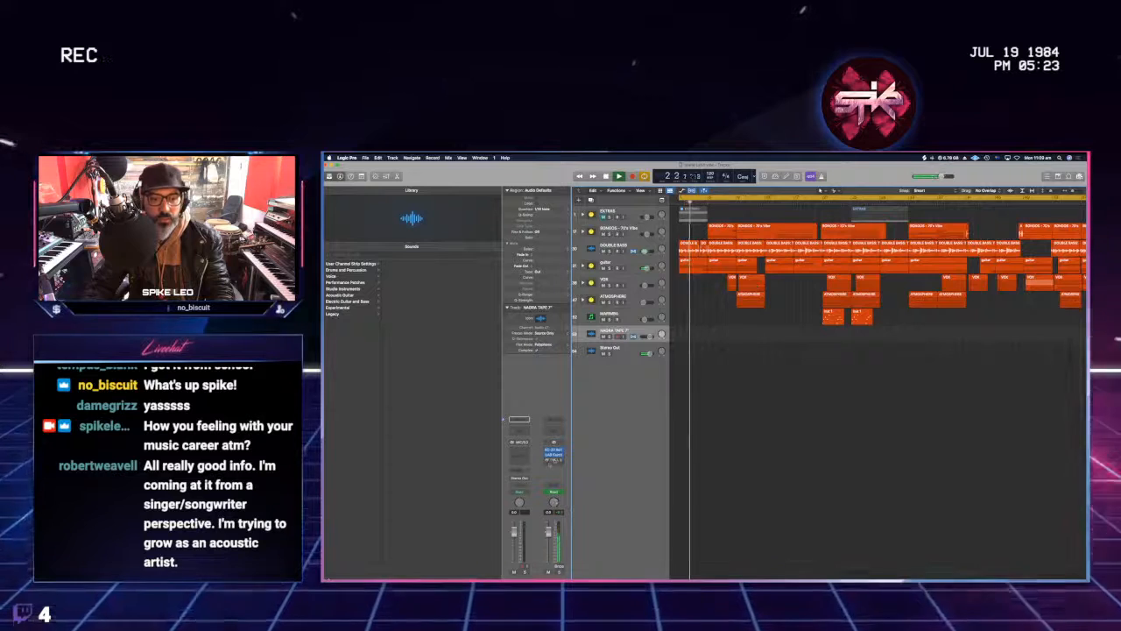
# Step: Raise the gain of the FabFilter Pro-L 2 limiter on the stereo output, and stop playback
pyautogui.click(551, 455)
pyautogui.click(548, 460)
pyautogui.moveTo(578, 401); pyautogui.dragTo(579, 377)
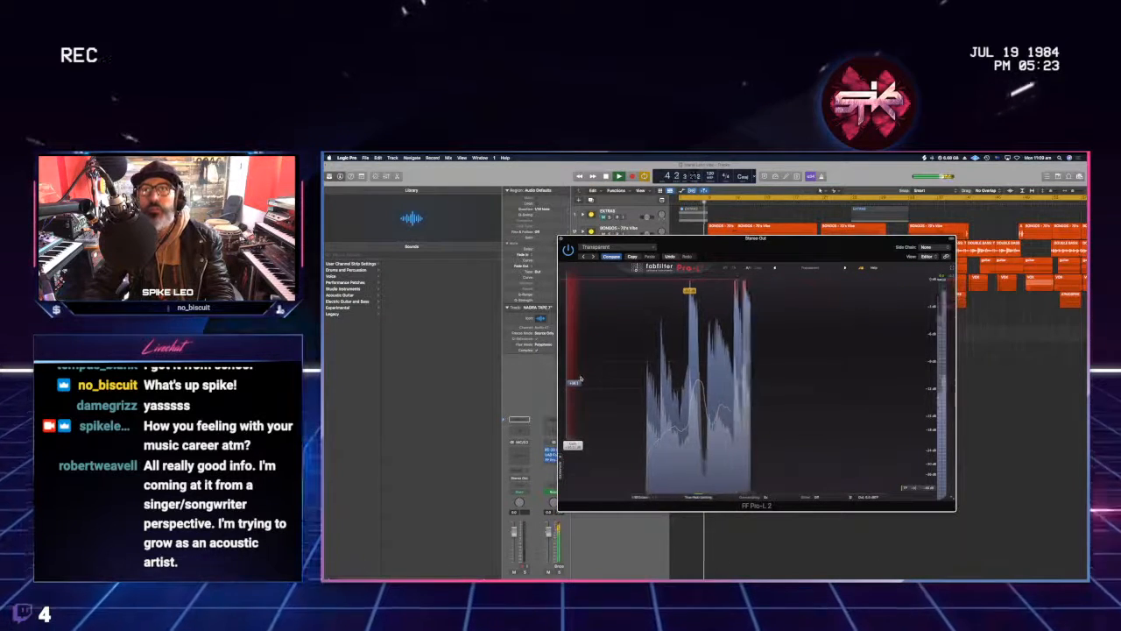
pyautogui.click(562, 238)
pyautogui.press('space')
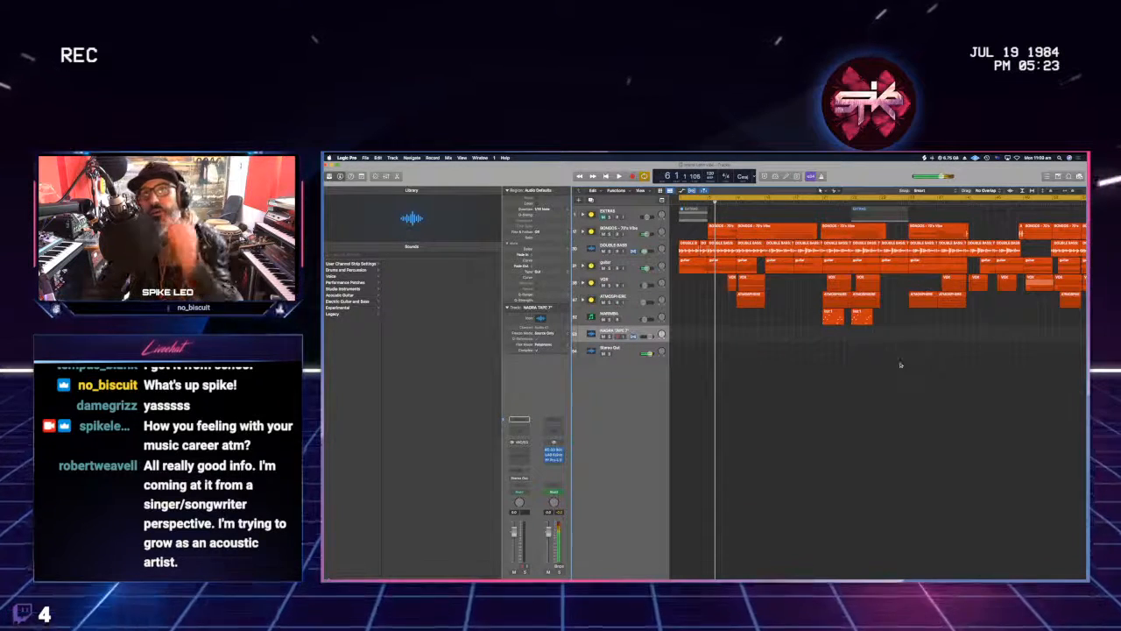
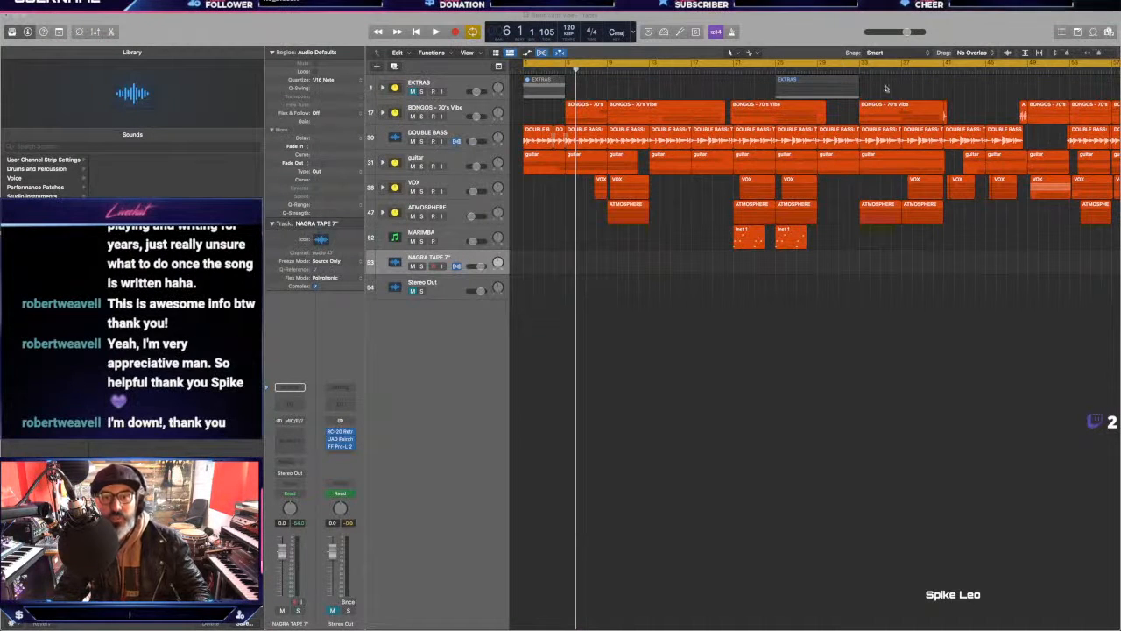
# Step: Set the cycle range over the whole arrangement, from bar 1 to the end of the last regions
pyautogui.press('super+Left')
pyautogui.press('super+Left')
pyautogui.press('super+Left')
pyautogui.press('super+Left')
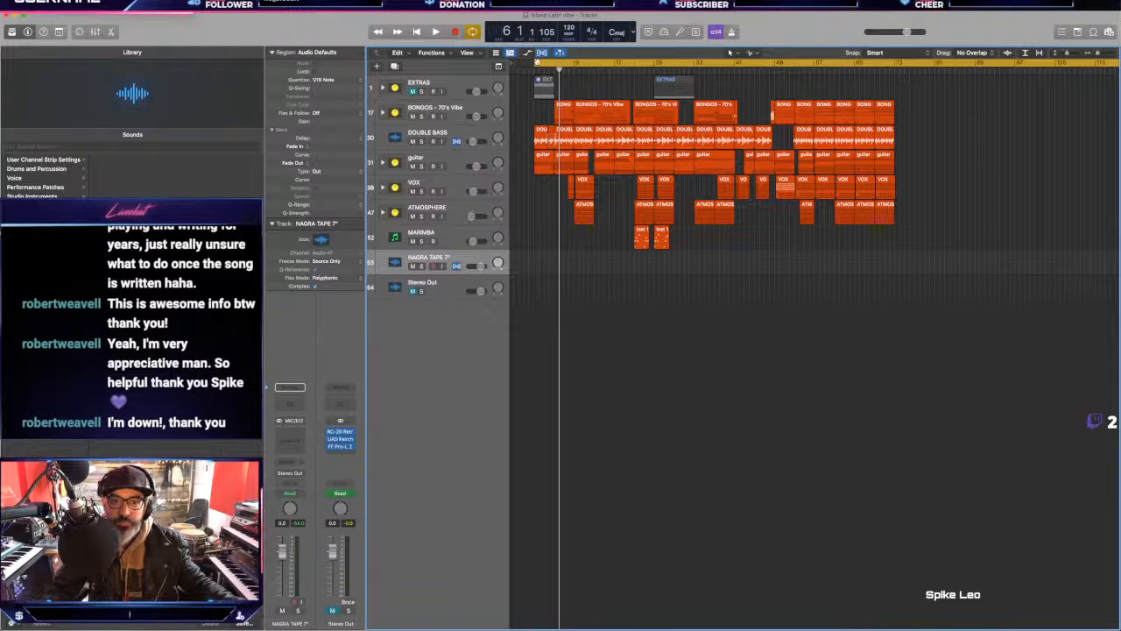
pyautogui.click(537, 62)
pyautogui.moveTo(538, 62); pyautogui.dragTo(894, 64)
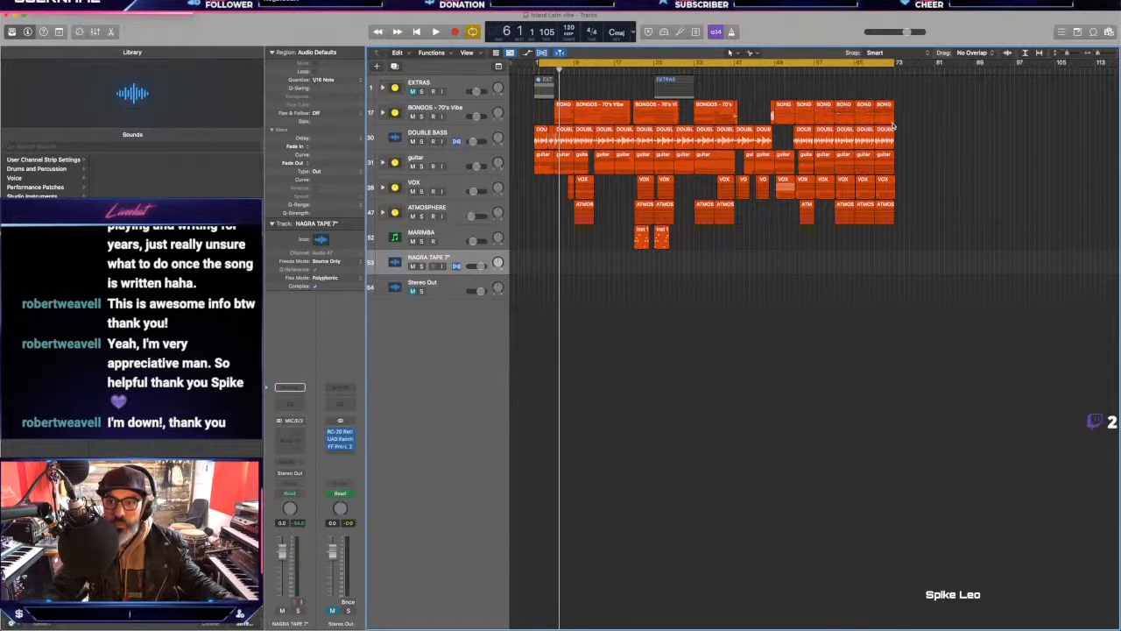
# Step: Expand the BONGOS - 70's Vibe, guitar, VOX and ATMOSPHERE track stacks so all their subtracks show
pyautogui.click(383, 113)
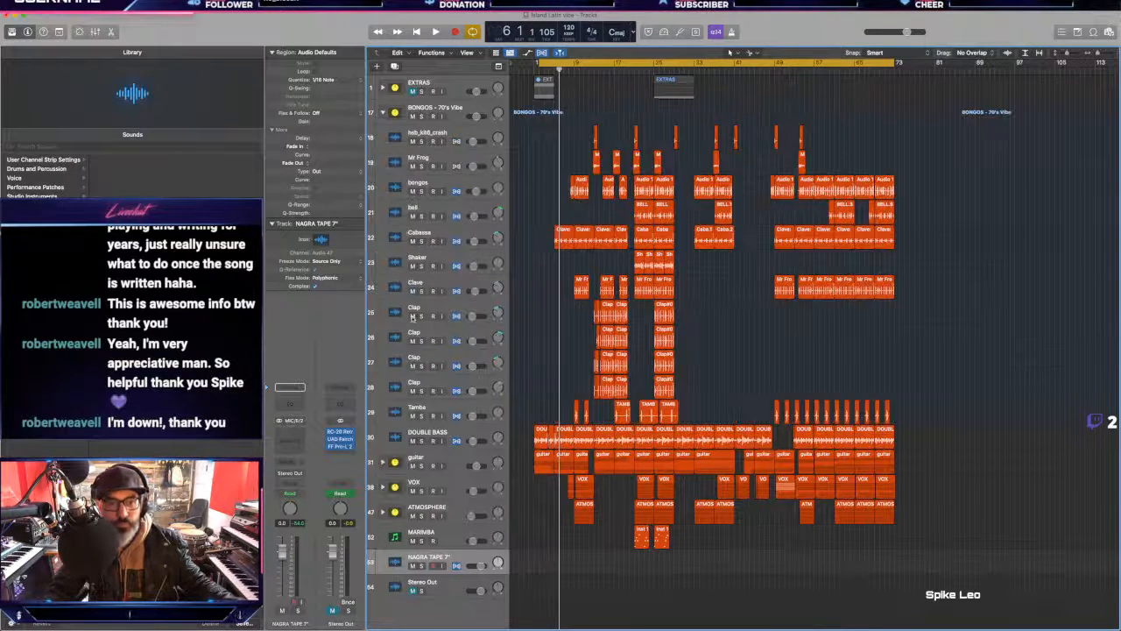
pyautogui.click(382, 463)
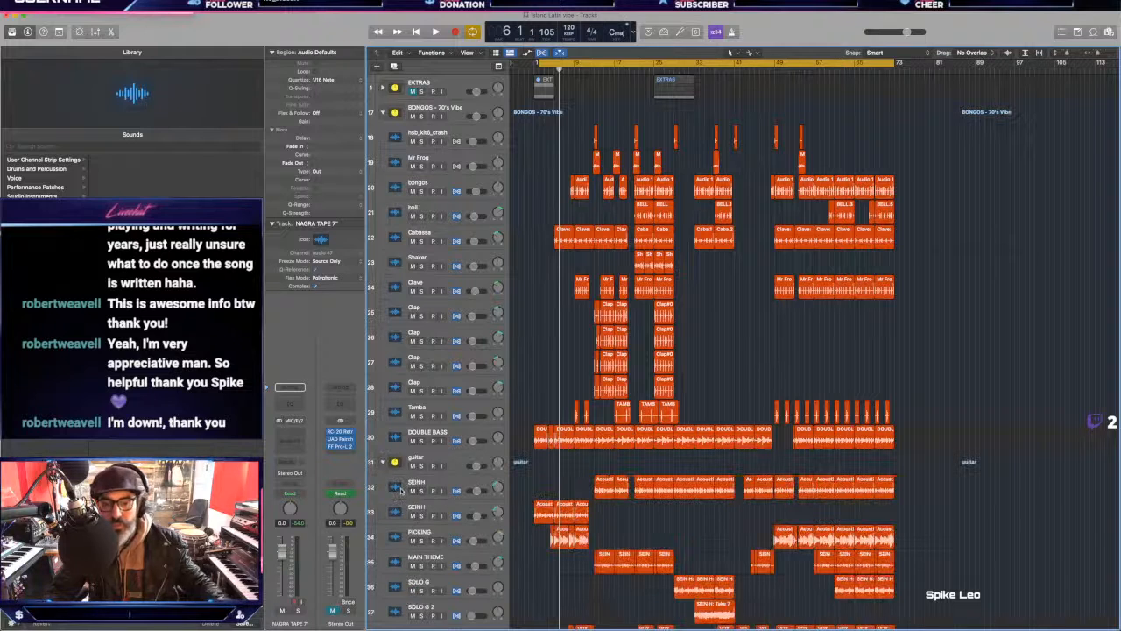
pyautogui.press('super+Up')
pyautogui.press('super+Up')
pyautogui.press('super+Up')
pyautogui.press('super+Up')
pyautogui.press('super+Up')
pyautogui.press('super+Up')
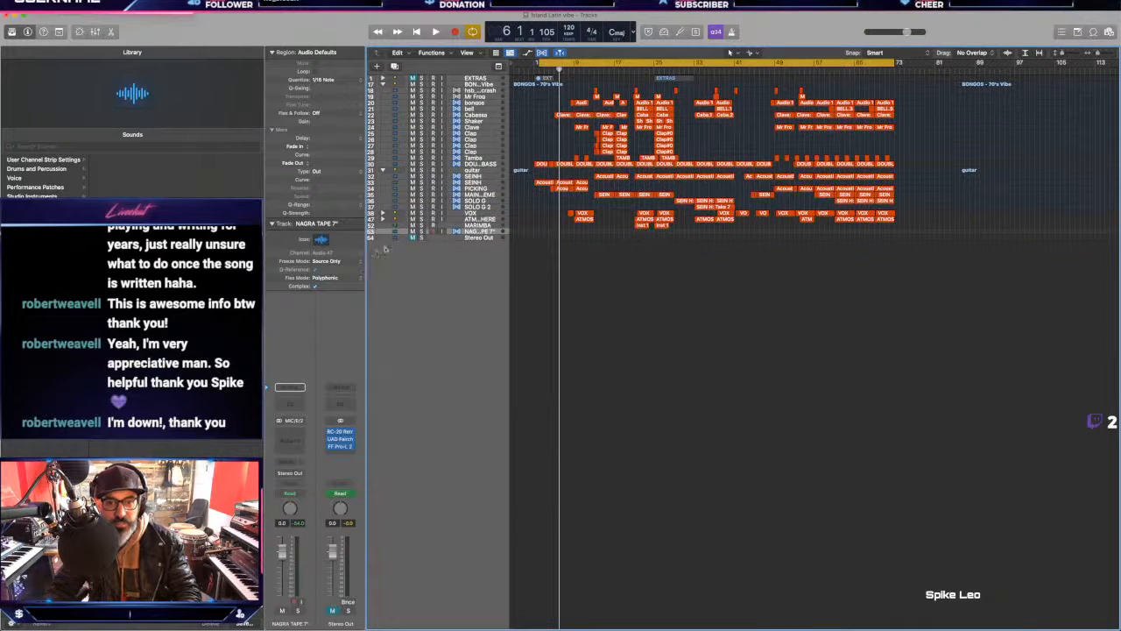
pyautogui.click(383, 214)
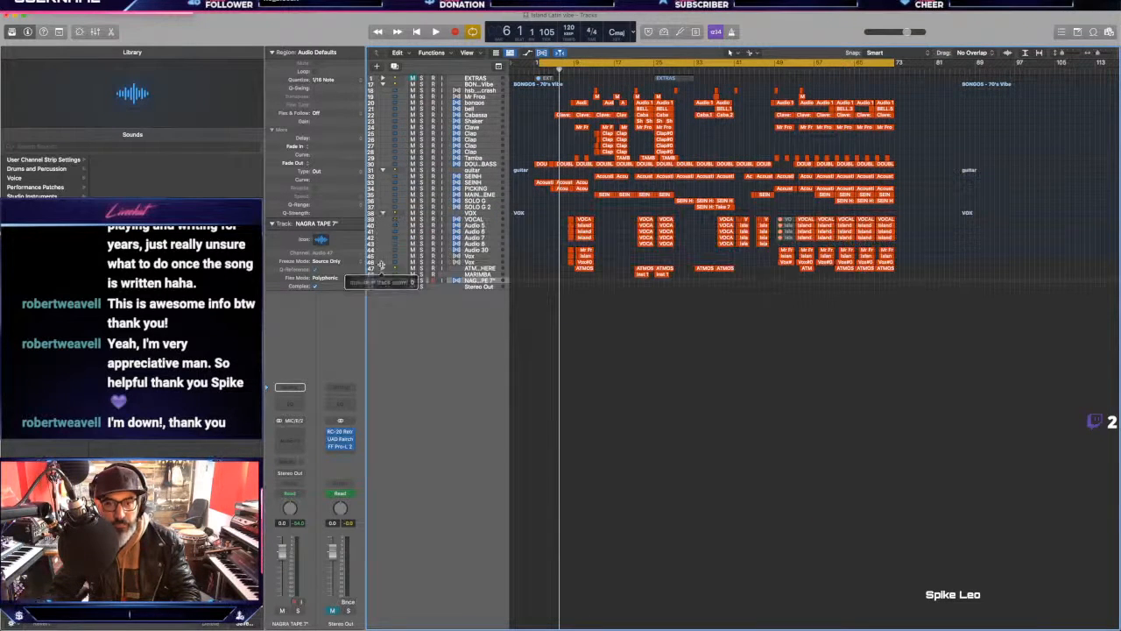
pyautogui.click(383, 269)
# Step: Fit all the expanded tracks into the window and play the arrangement from bar 1
pyautogui.press('super+Down')
pyautogui.press('super+Down')
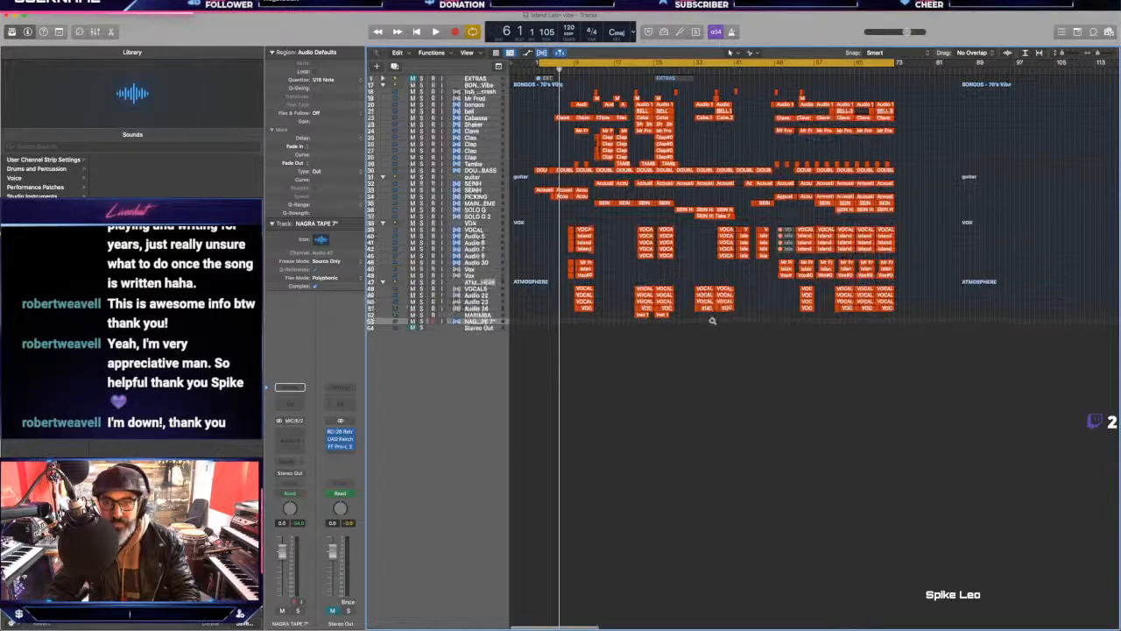
pyautogui.press('super+Right')
pyautogui.press('super+Right')
pyautogui.press('super+Right')
pyautogui.press('super+Left')
pyautogui.press('super+Left')
pyautogui.press('super+Left')
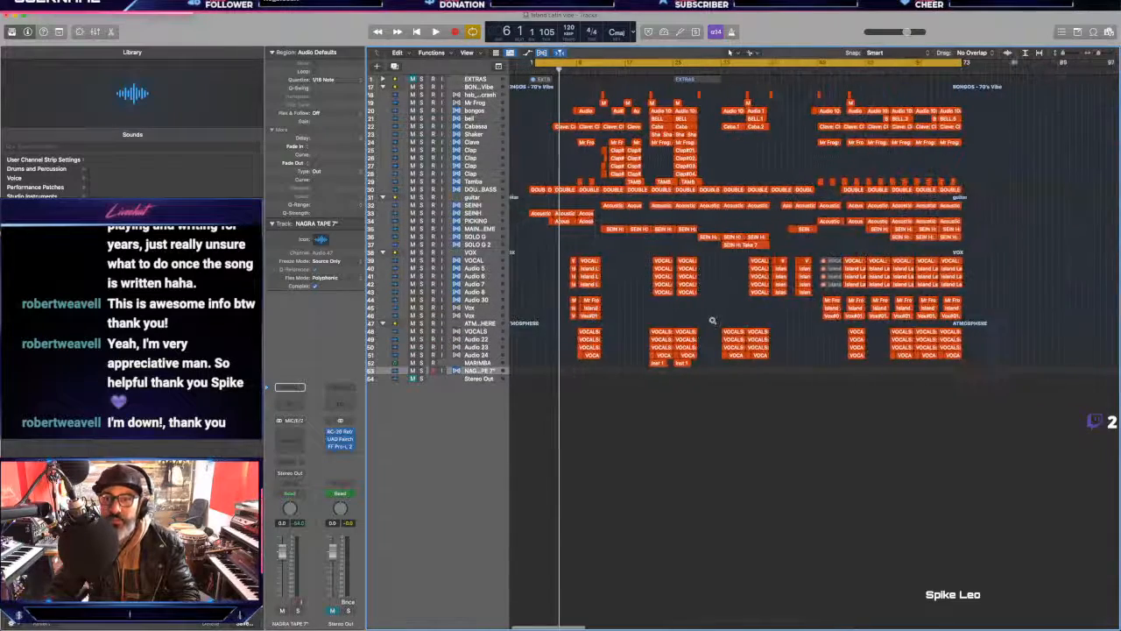
pyautogui.press('super+Down')
pyautogui.press('super+Down')
pyautogui.press('super+Down')
pyautogui.press('super+Down')
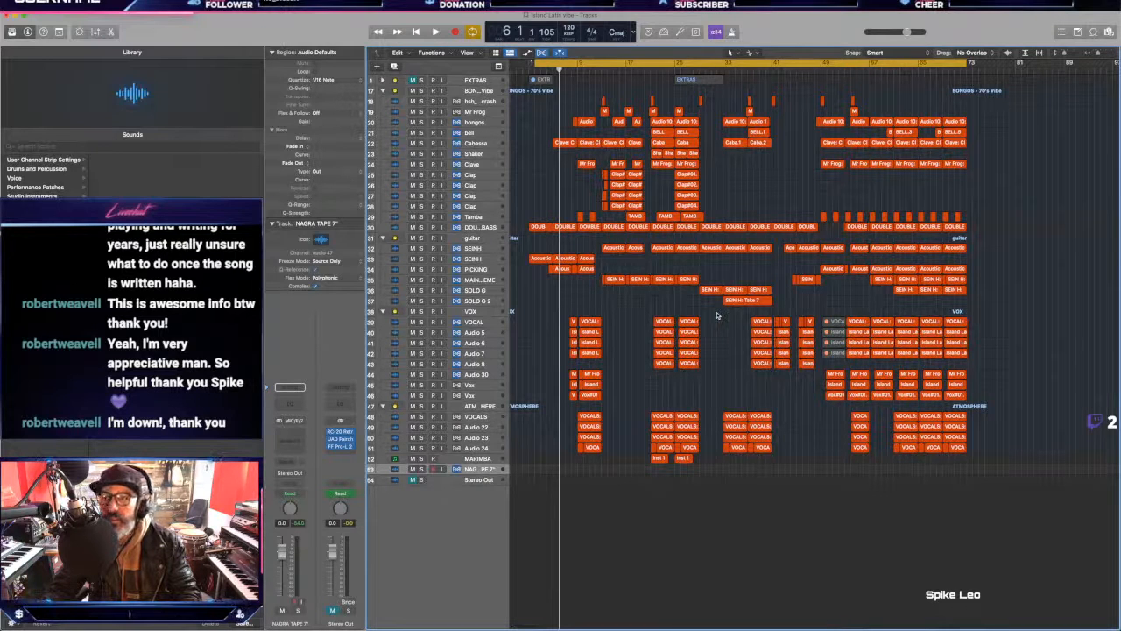
pyautogui.press('super+Right')
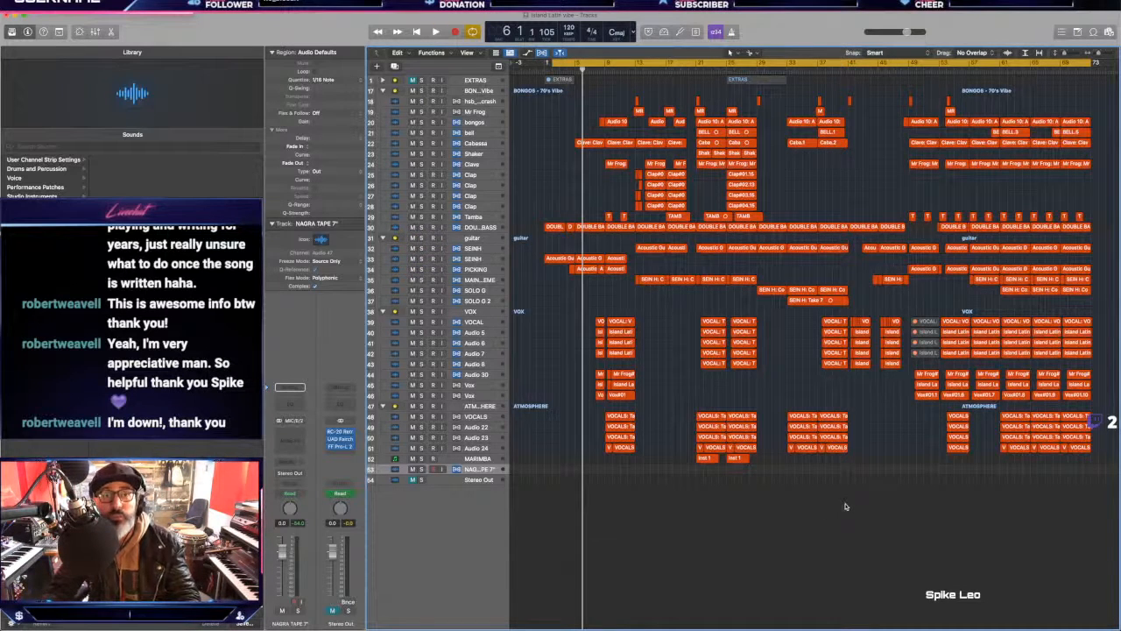
pyautogui.press('space')
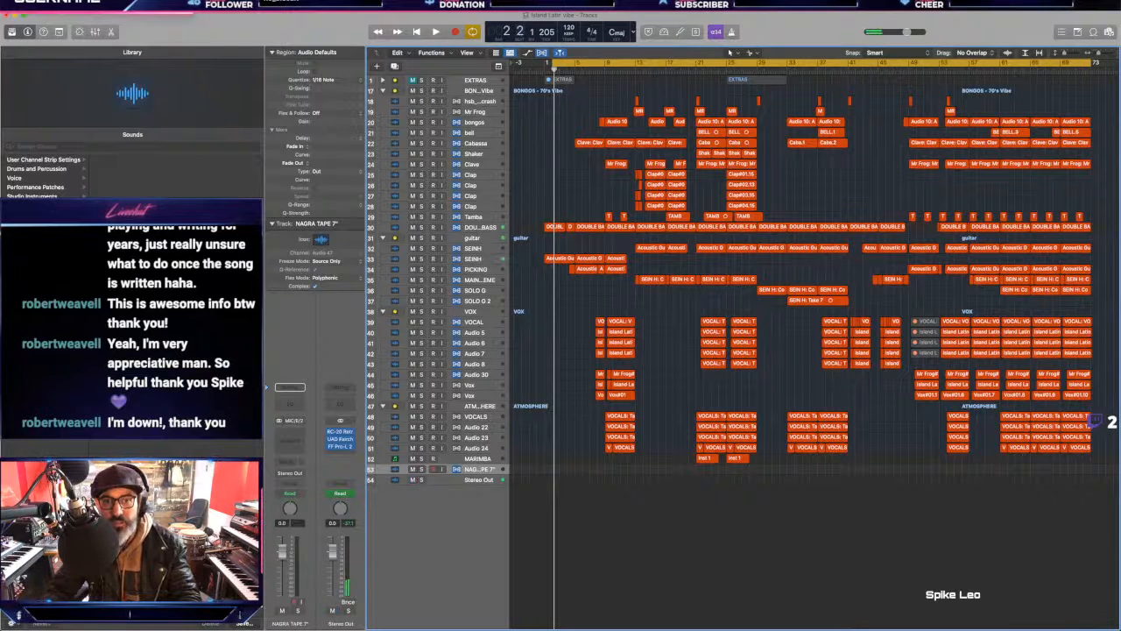
pyautogui.moveTo(555, 66); pyautogui.dragTo(545, 65)
pyautogui.press('space')
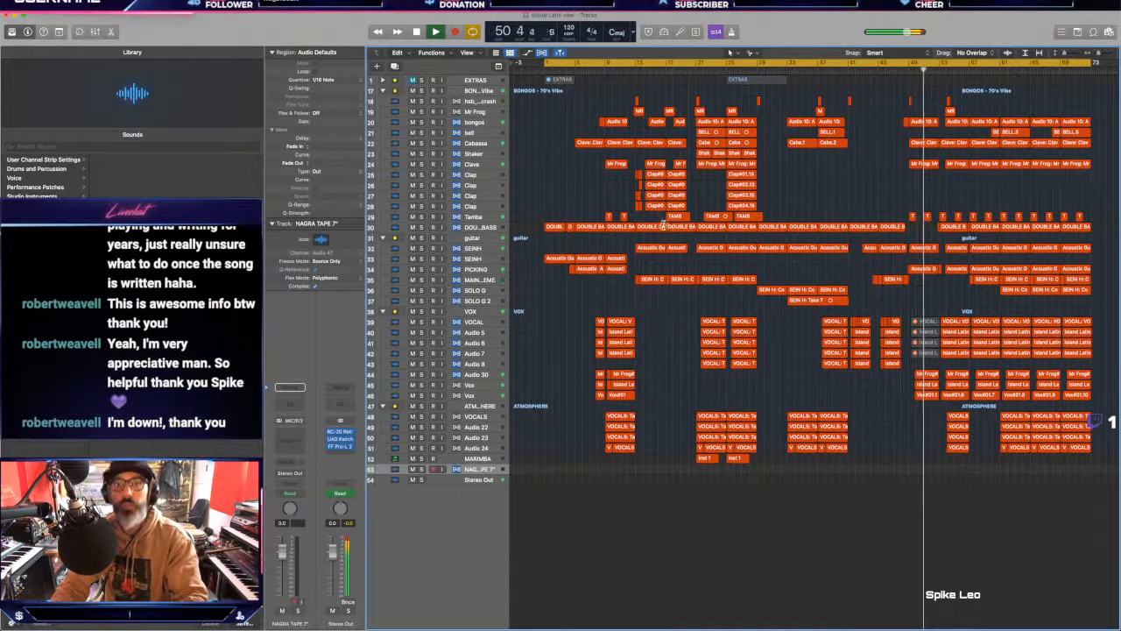
pyautogui.click(843, 130)
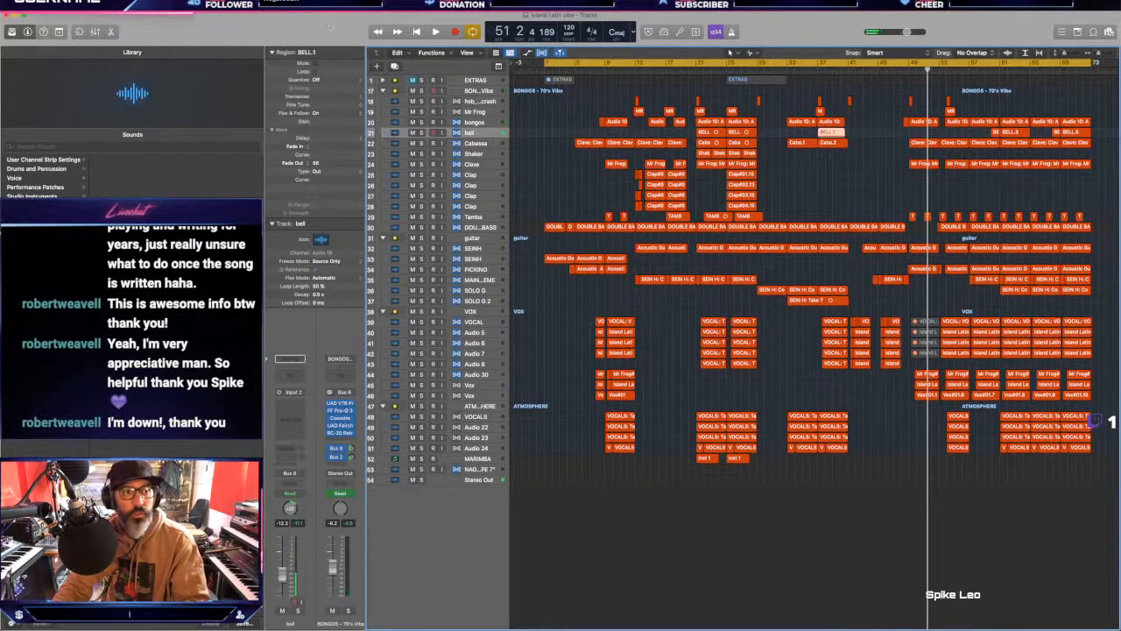
pyautogui.click(61, 6)
pyautogui.click(79, 15)
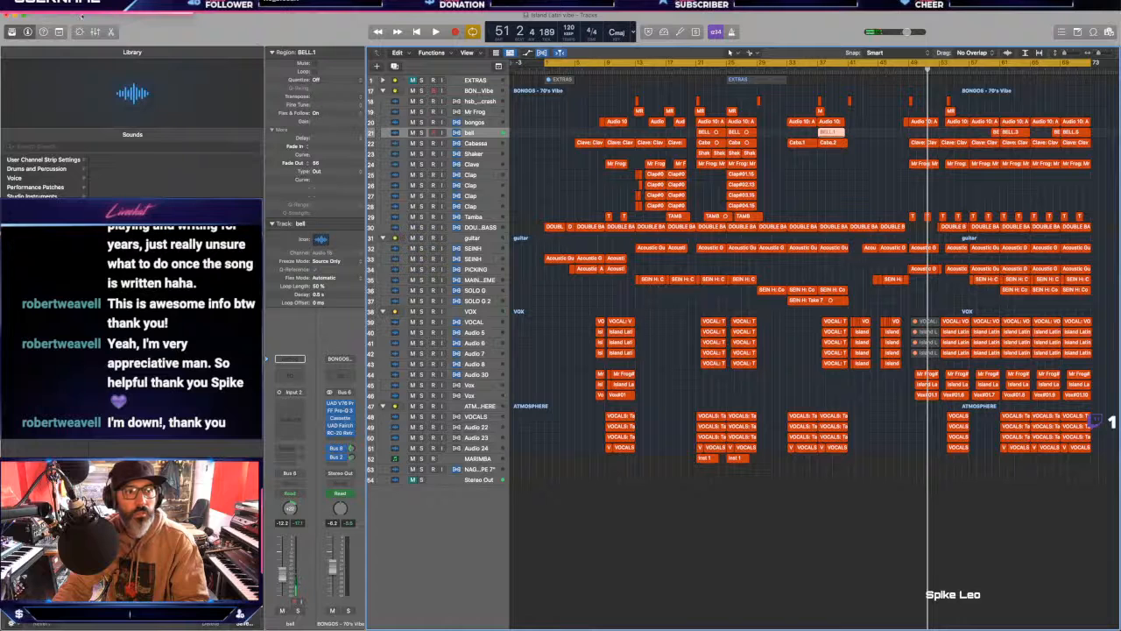
pyautogui.click(62, 7)
pyautogui.click(61, 7)
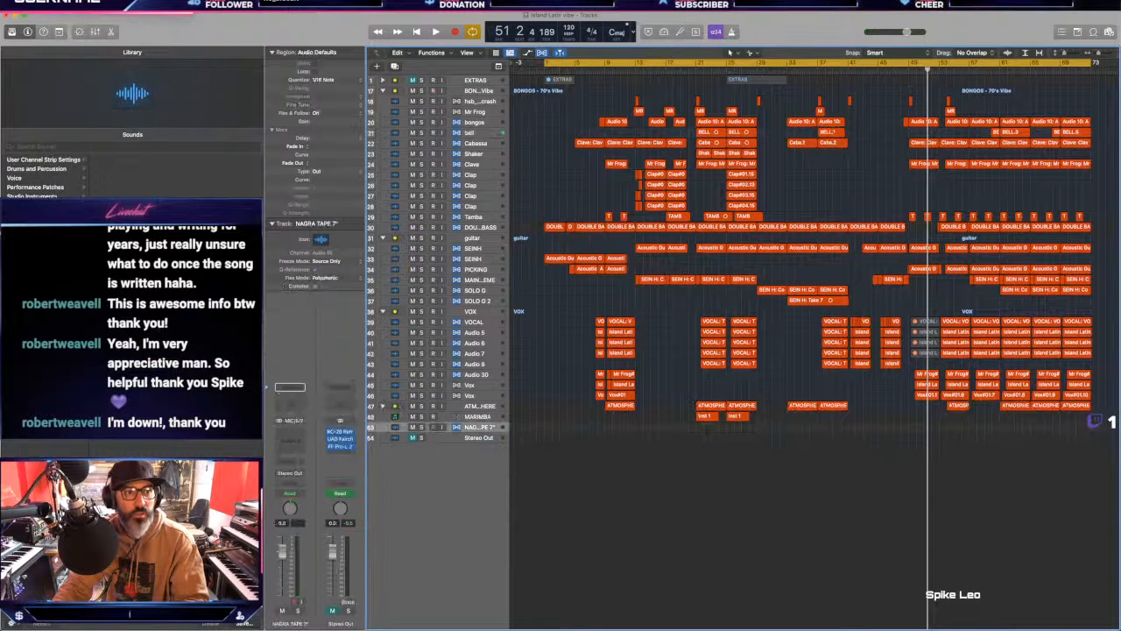
pyautogui.click(61, 7)
pyautogui.press('Escape')
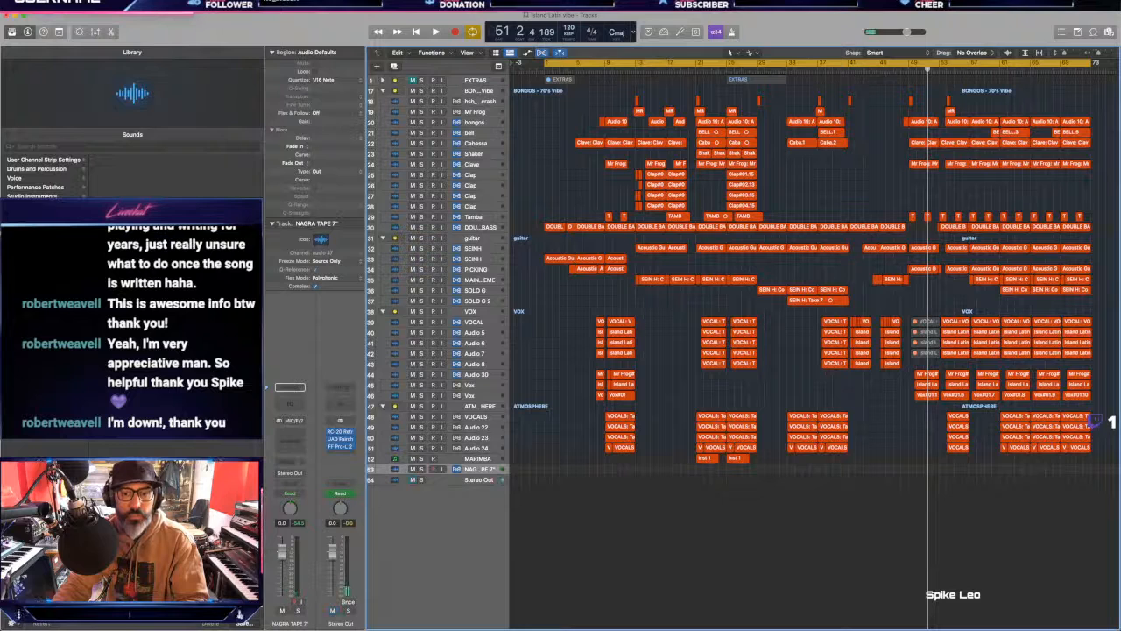
# Step: Start a new project with one audio track, saving and closing the Island Latin vibe project
pyautogui.click(61, 7)
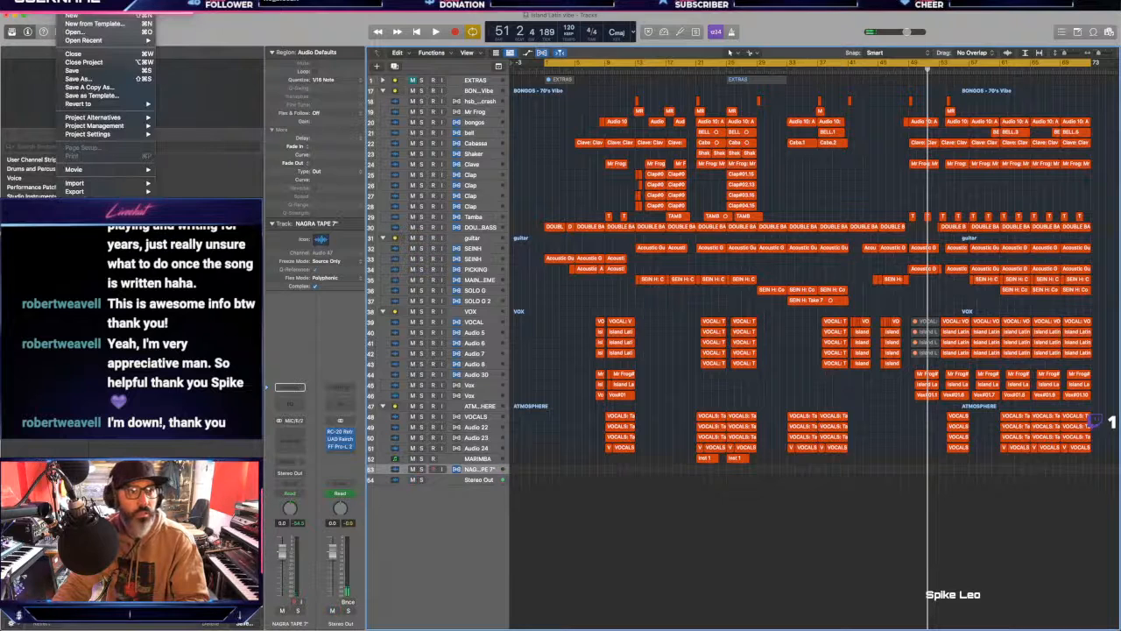
pyautogui.click(71, 16)
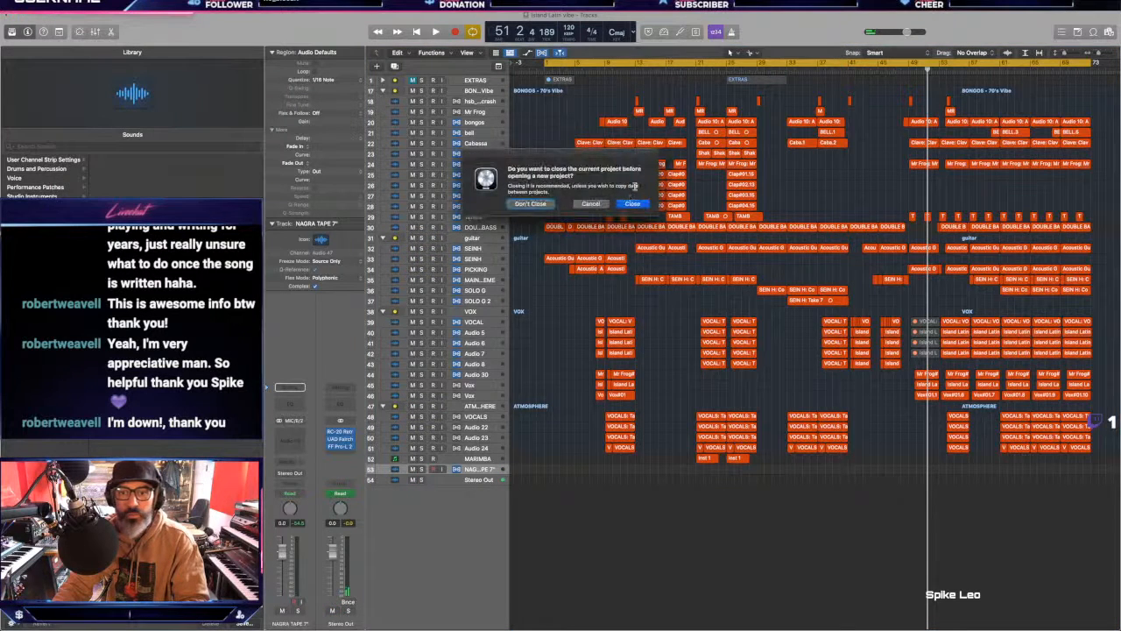
pyautogui.click(632, 203)
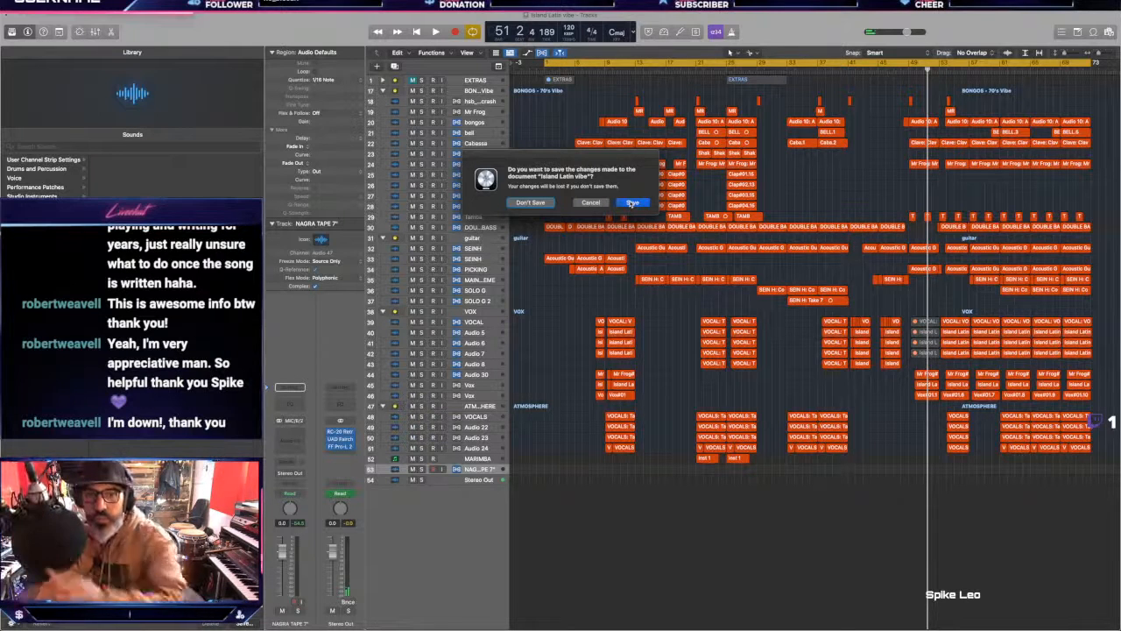
pyautogui.click(632, 202)
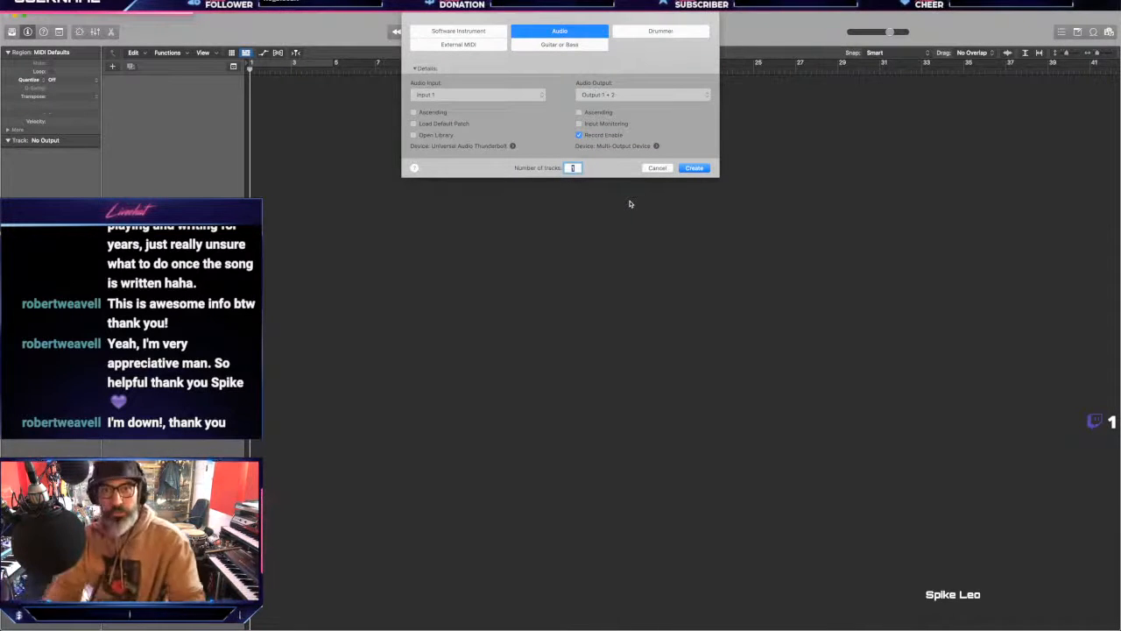
pyautogui.click(695, 167)
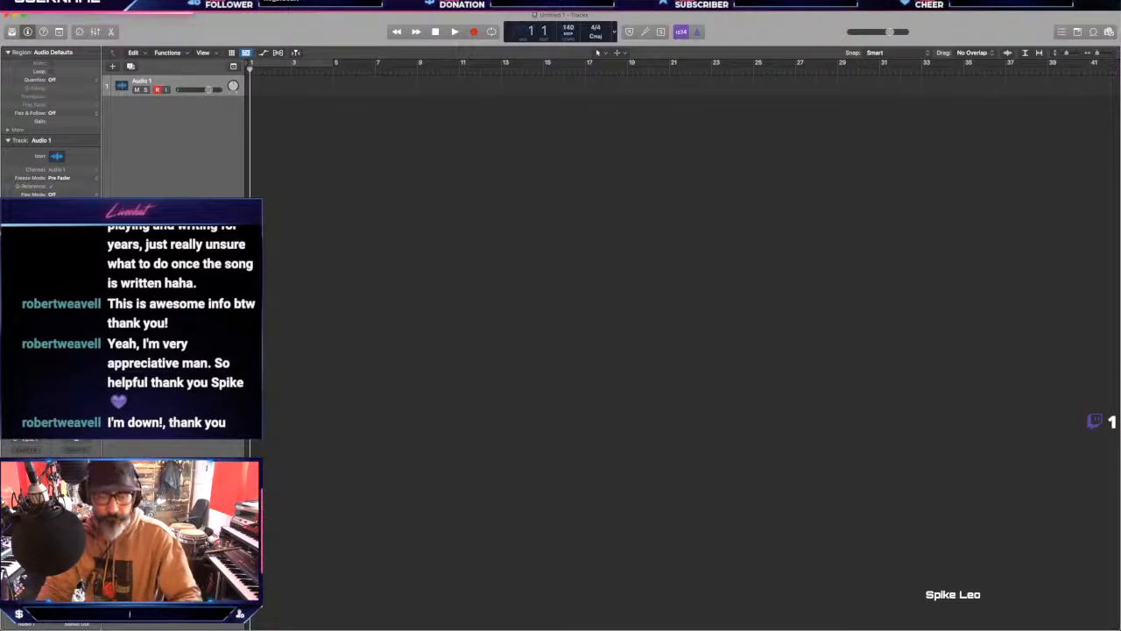
# Step: Turn on the metronome click for the new project
pyautogui.press('space')
pyautogui.press('space')
pyautogui.click(697, 33)
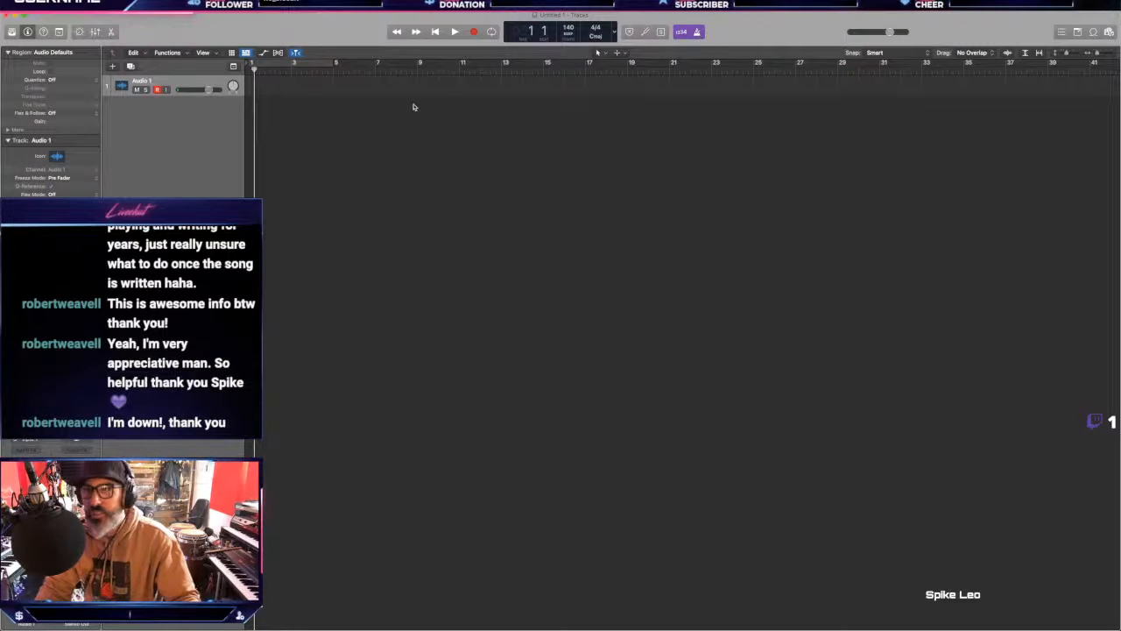
# Step: Set the cycle range from bar 1 to bar 21
pyautogui.keyDown('ctrl'); pyautogui.keyDown('alt'); pyautogui.click(413, 105); pyautogui.keyUp('alt'); pyautogui.keyUp('ctrl')
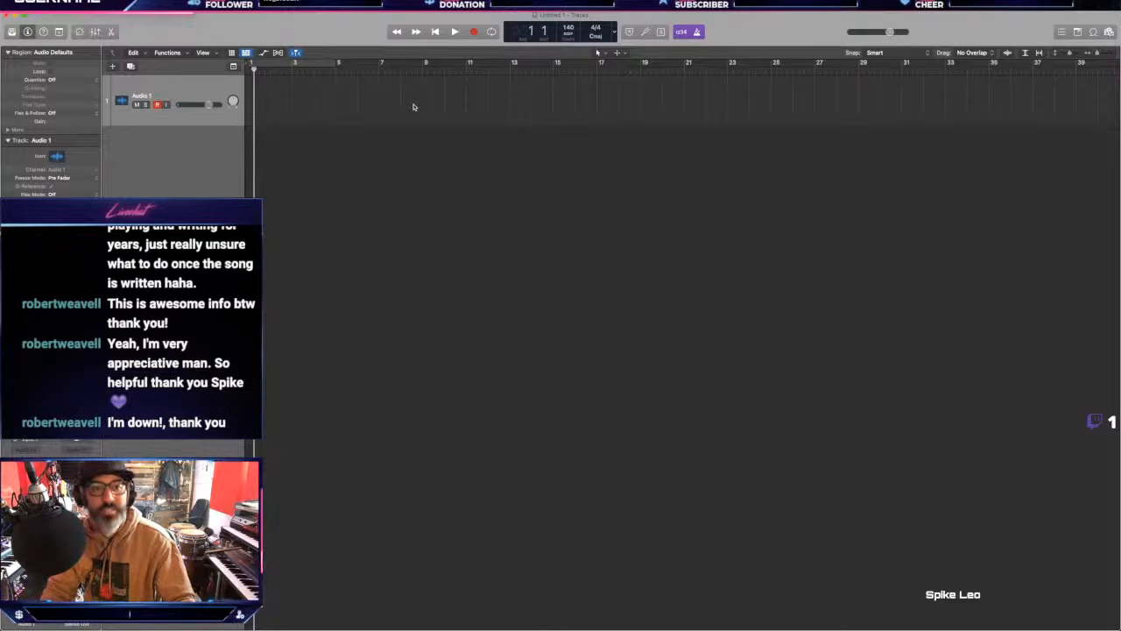
pyautogui.click(260, 67)
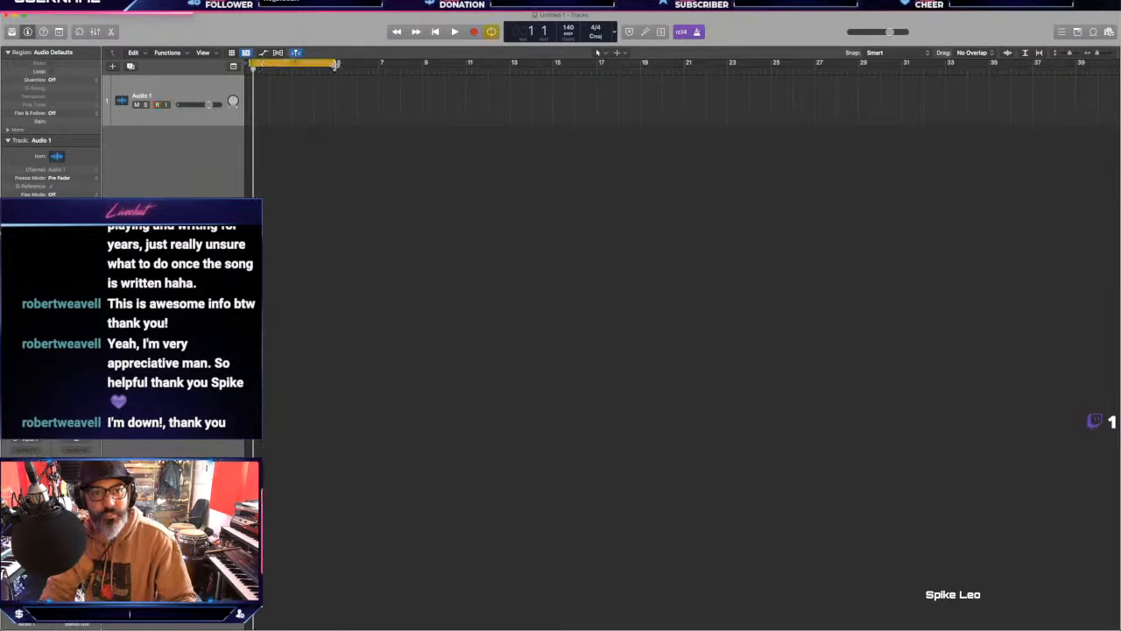
pyautogui.moveTo(334, 64); pyautogui.dragTo(684, 60)
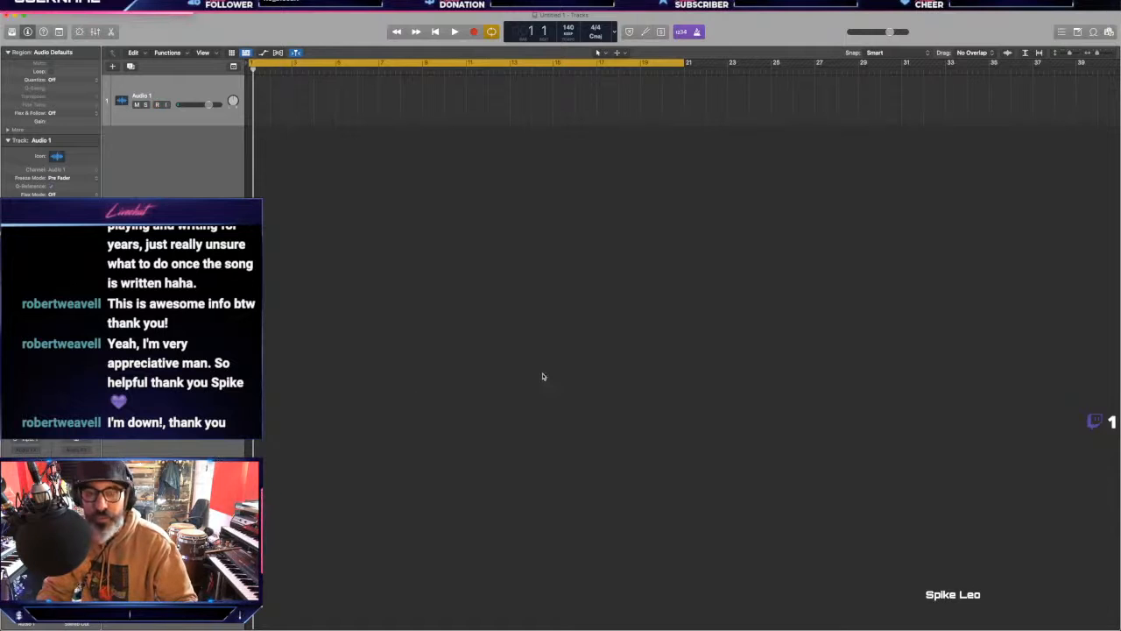
# Step: Enlarge the audio track's height and add Low Latency Mode to the control bar's modes and functions
pyautogui.scroll(3, 559, 289)
pyautogui.rightClick(720, 35)
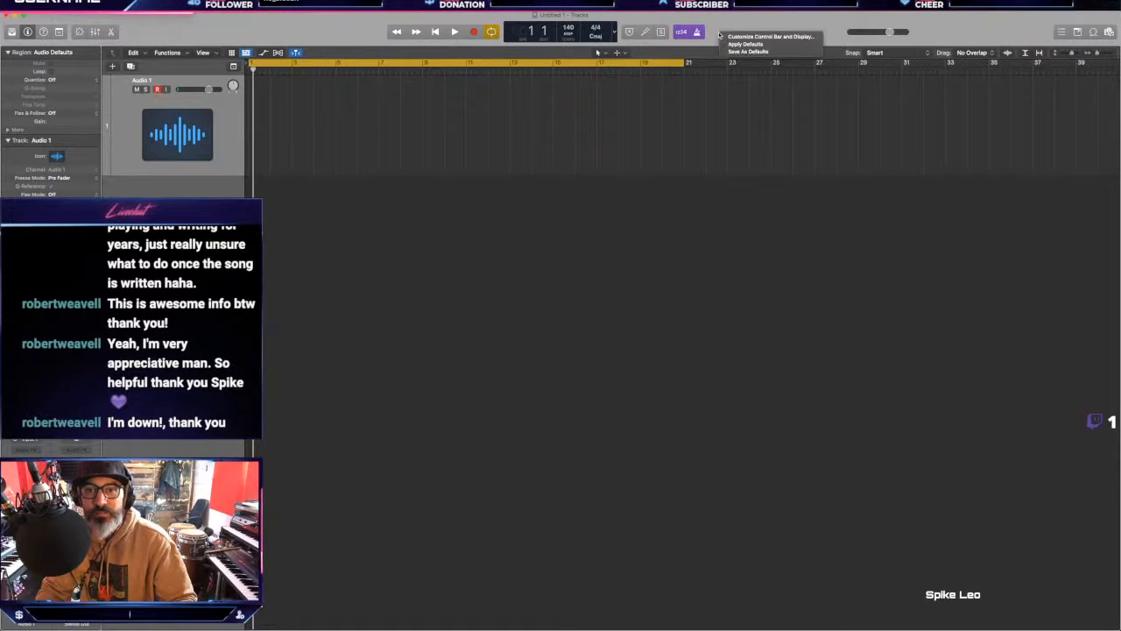
pyautogui.click(753, 37)
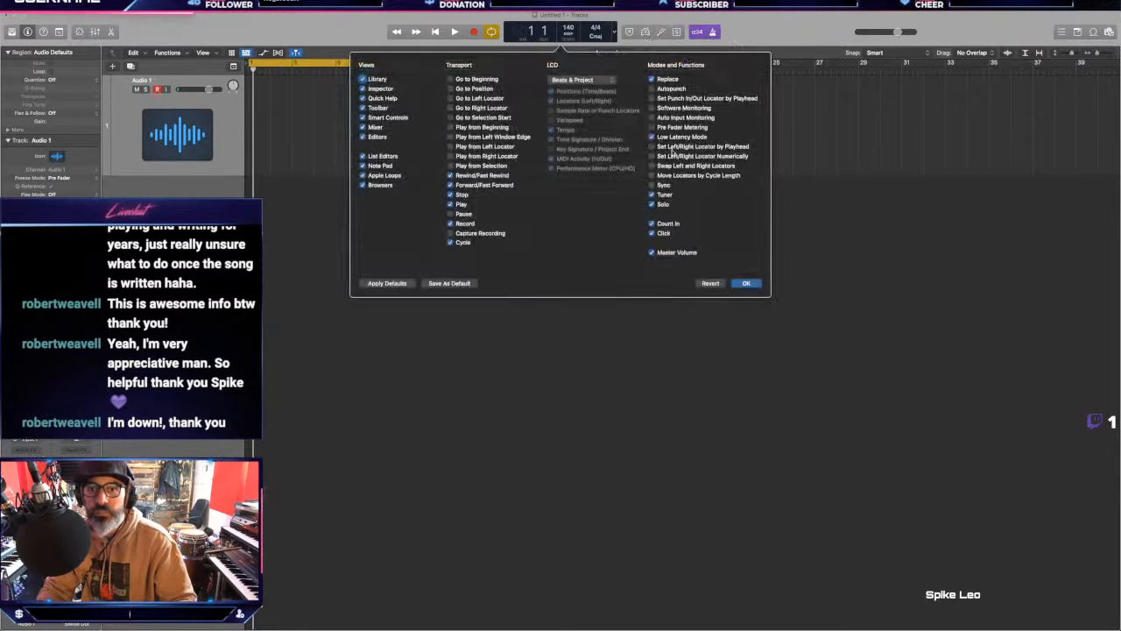
pyautogui.click(747, 283)
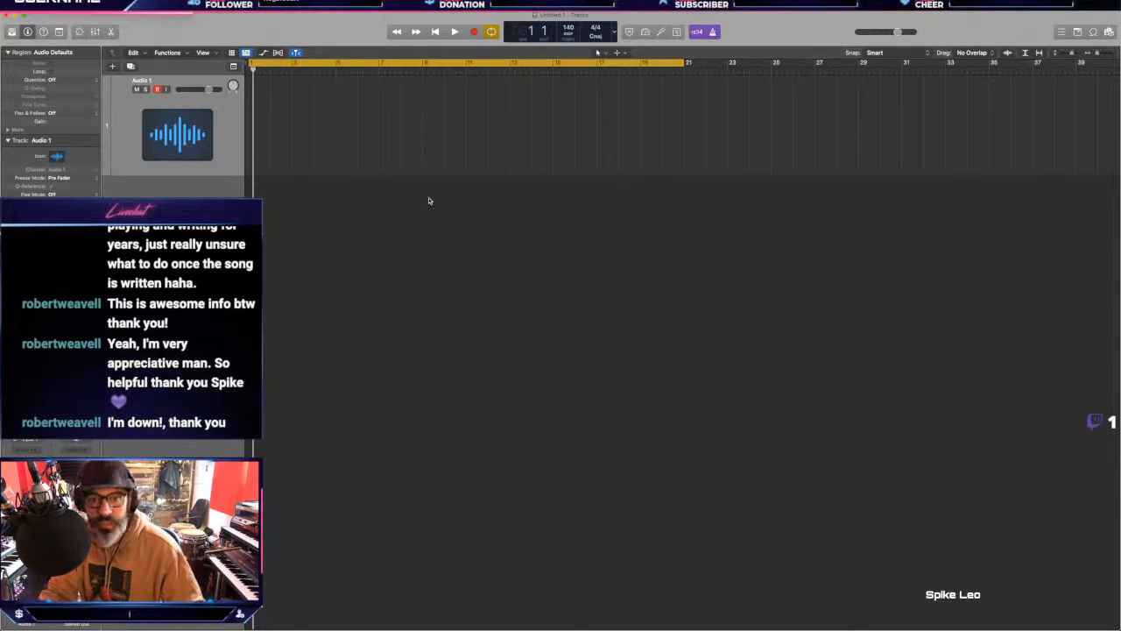
# Step: Set the project tempo to 128 BPM while the click plays, and set the cycle range from bar 1 to bar 5
pyautogui.press('space')
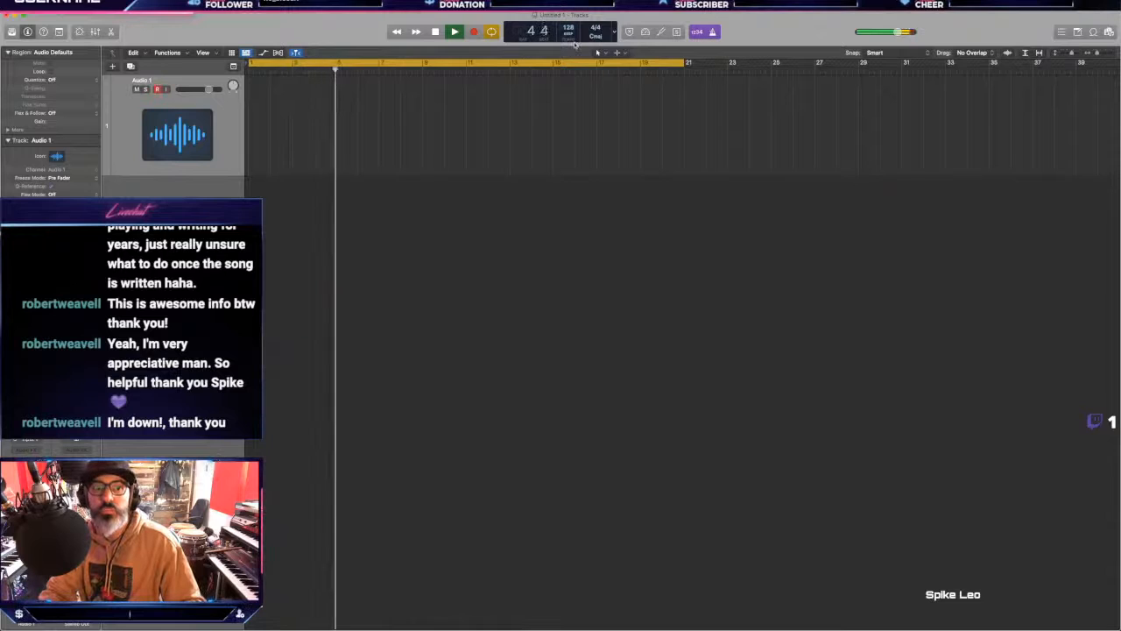
pyautogui.press('space')
pyautogui.moveTo(253, 63); pyautogui.dragTo(343, 66)
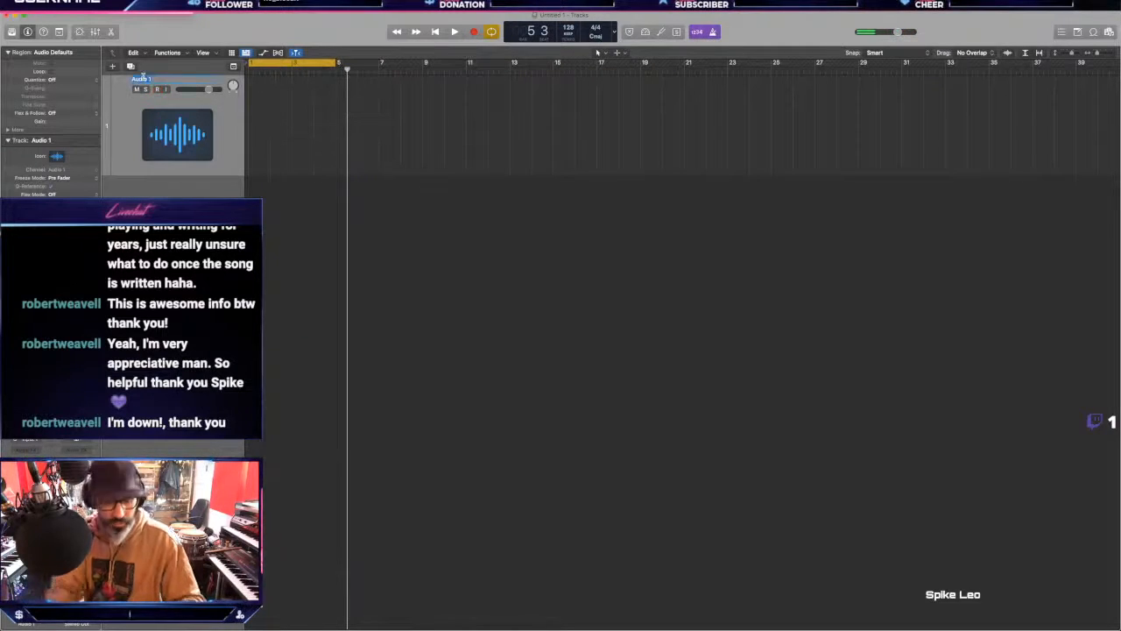
# Step: Rename the audio track as DOUBLE BASS and turn on Low Latency Mode
pyautogui.write('DOUBLE BAS')
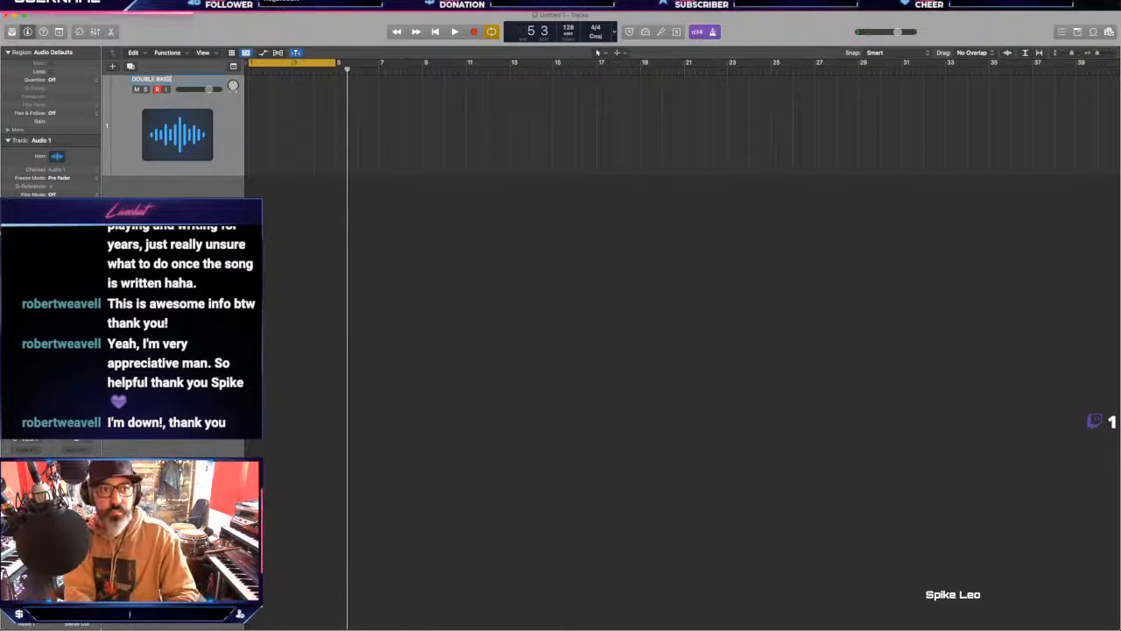
pyautogui.write('S')
pyautogui.press('Return')
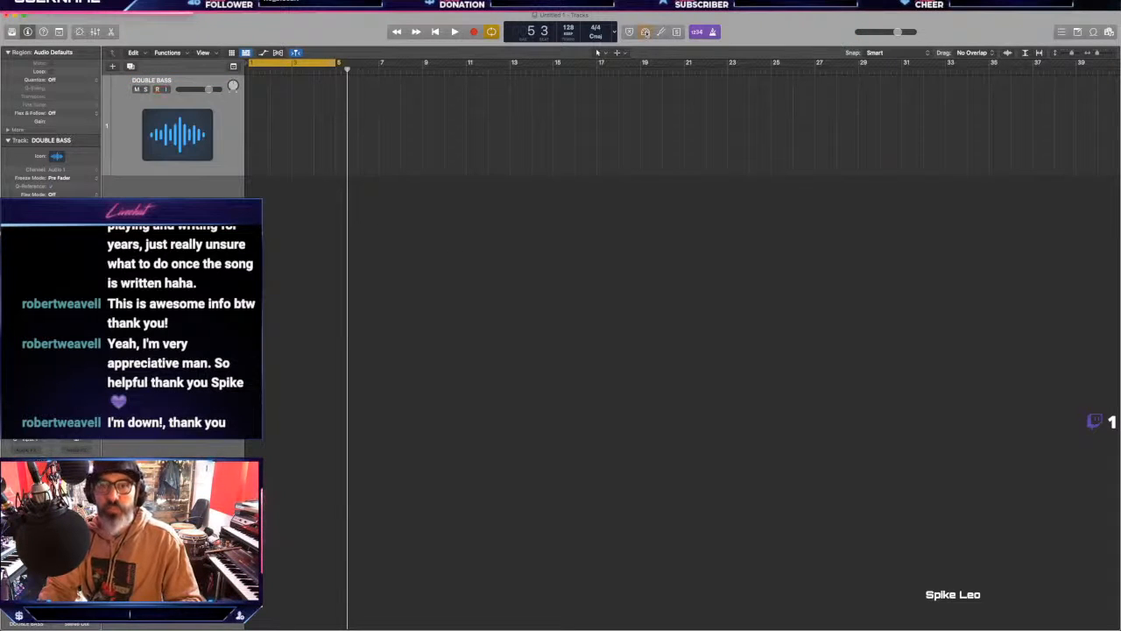
pyautogui.press('space')
pyautogui.press('space')
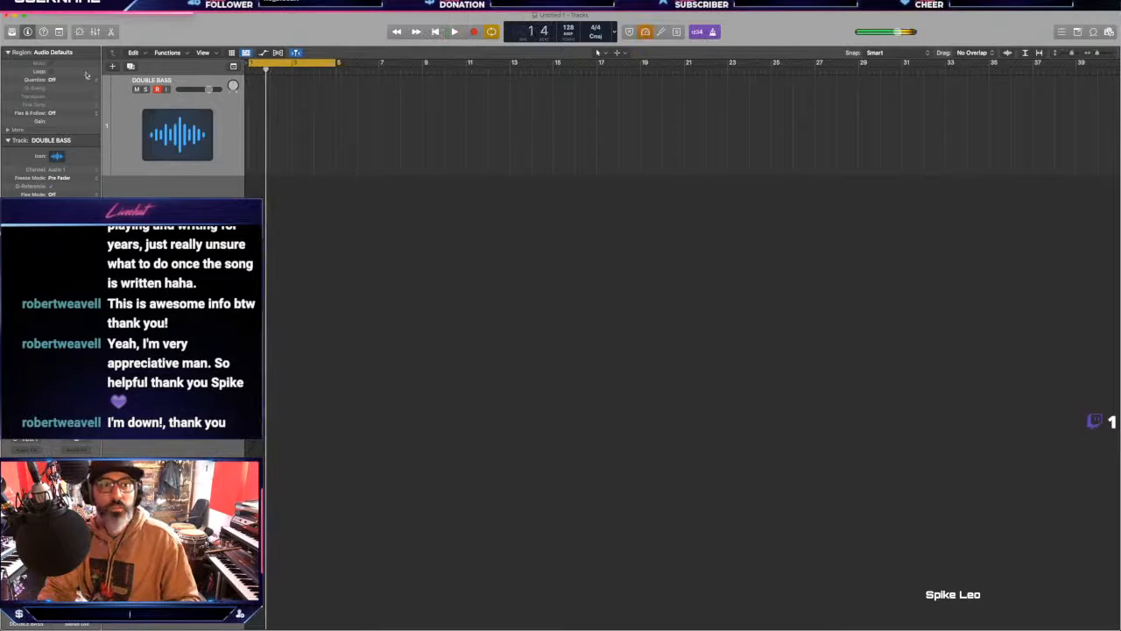
# Step: Check the audio device settings in the Audio preferences and close the preferences
pyautogui.click(33, 5)
pyautogui.moveTo(54, 28)
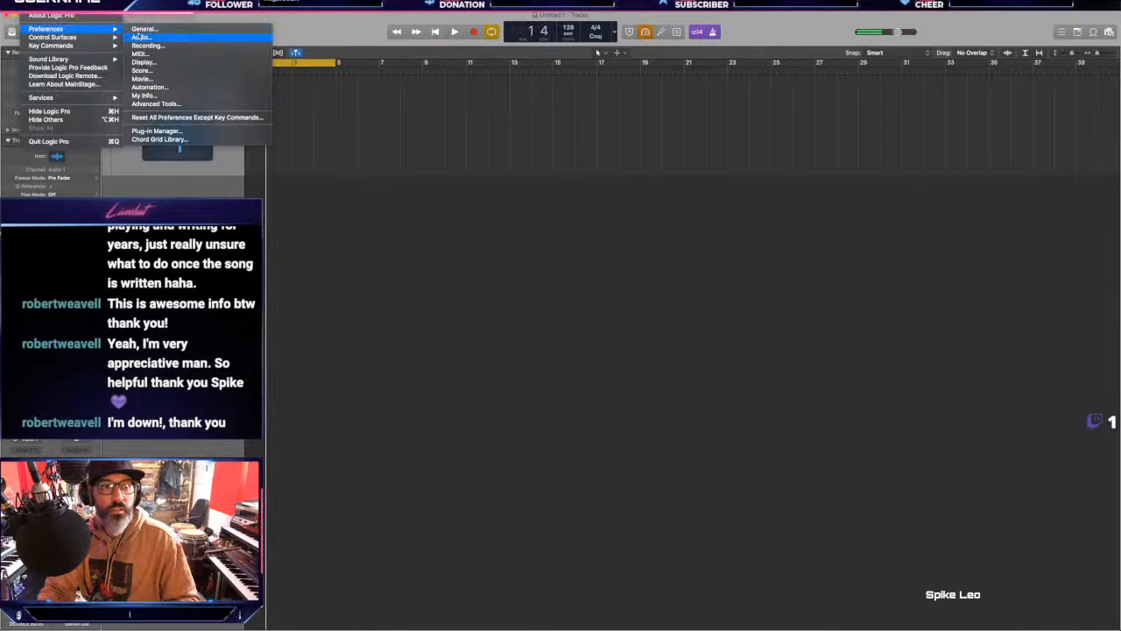
pyautogui.click(147, 37)
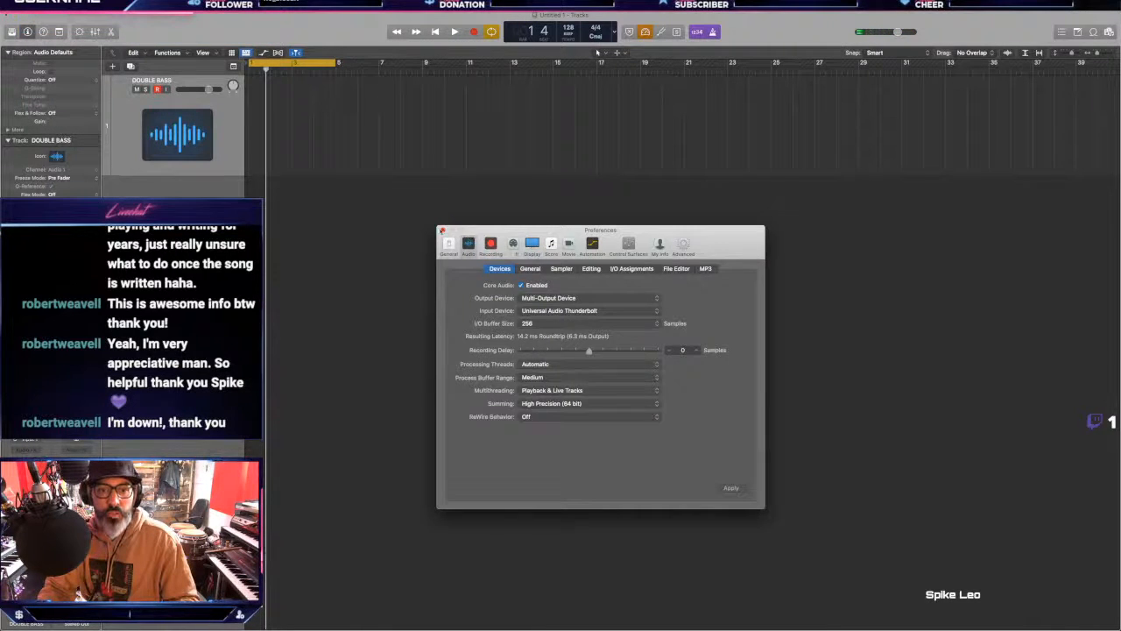
pyautogui.click(442, 231)
# Step: Play the click briefly, and record repeated cycle takes on the DOUBLE BASS track over bars 1 to 5
pyautogui.press('space')
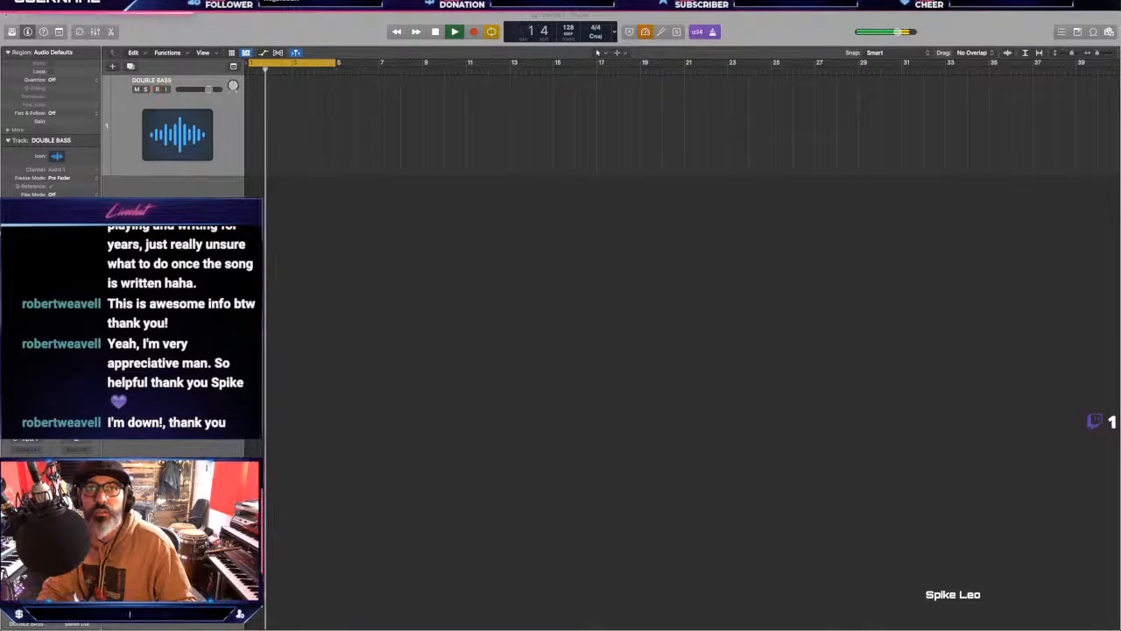
pyautogui.press('space')
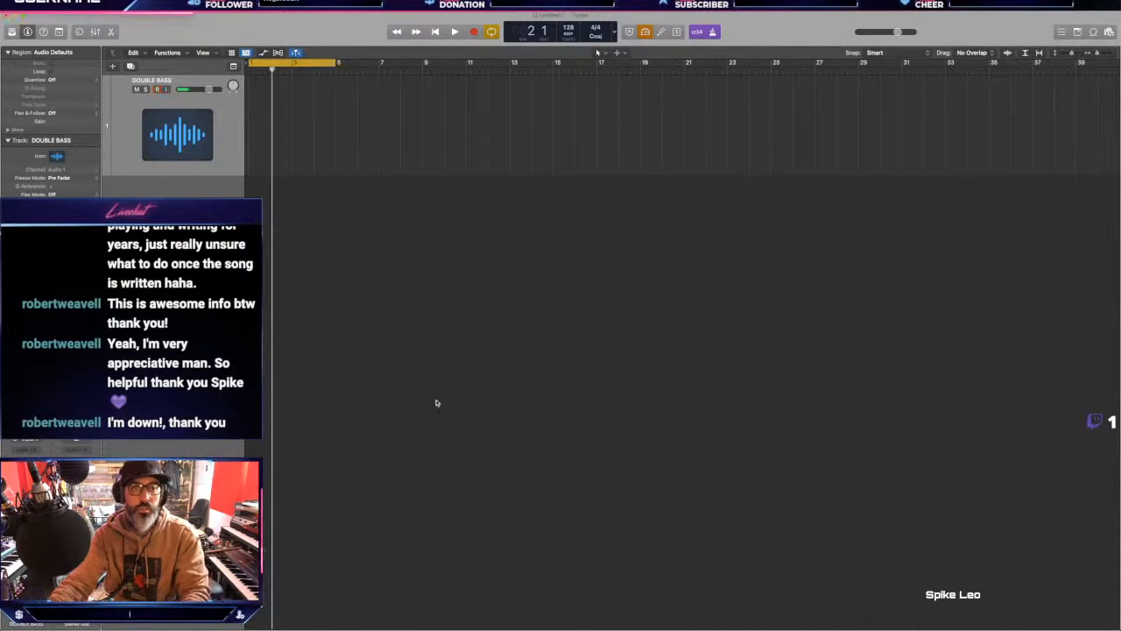
pyautogui.press('r')
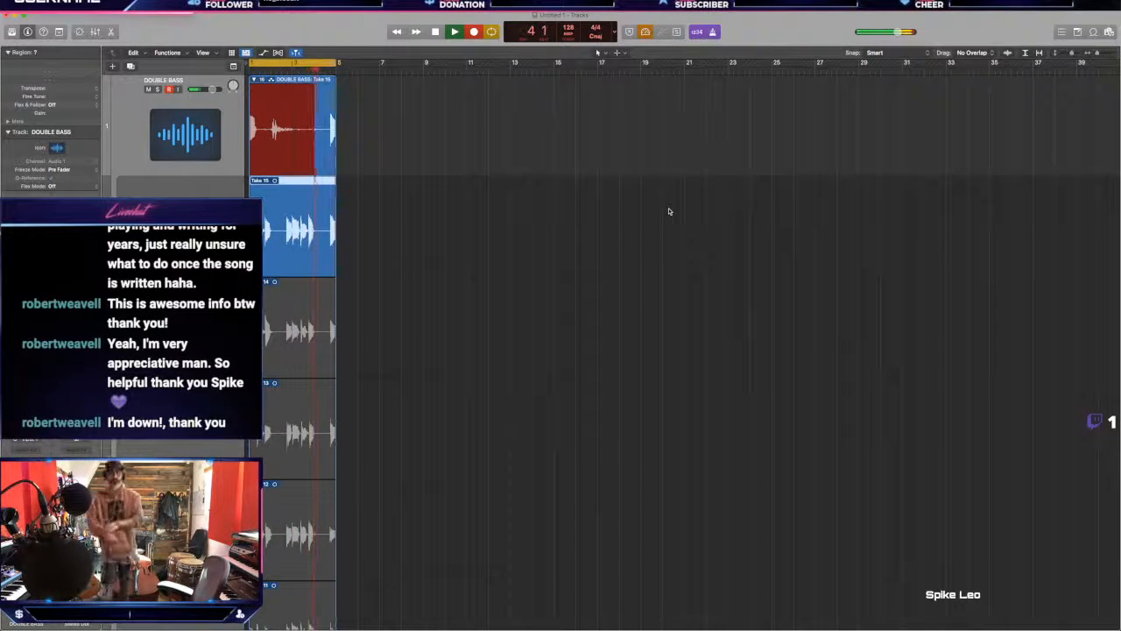
pyautogui.press('space')
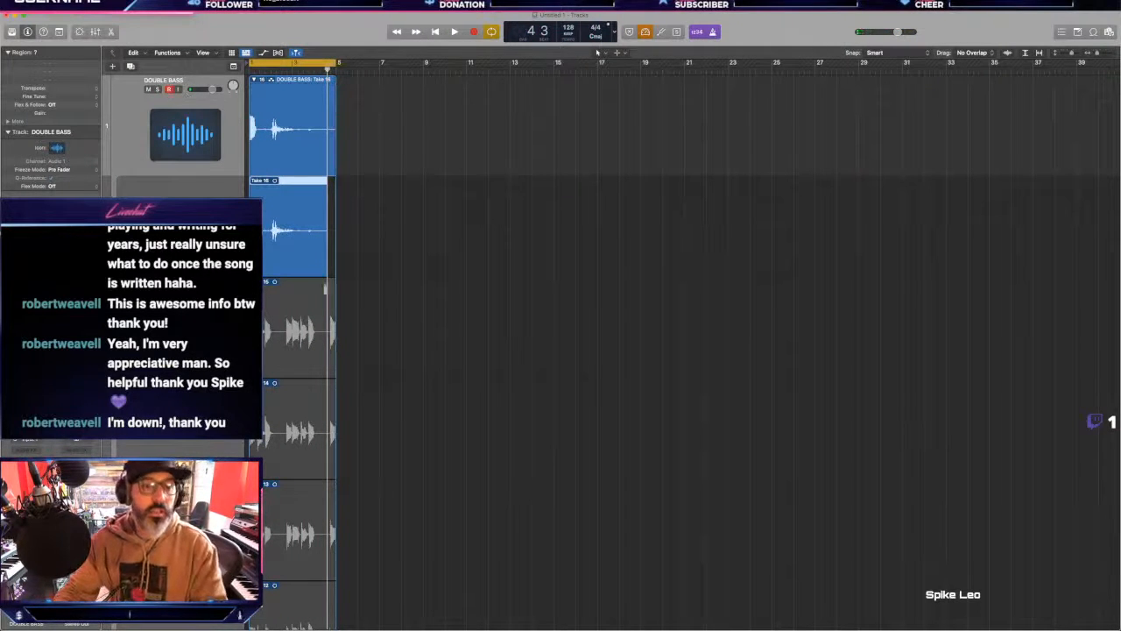
# Step: Make Take 15 the active double bass take and play it back with the track disarmed for recording
pyautogui.click(294, 303)
pyautogui.press('space')
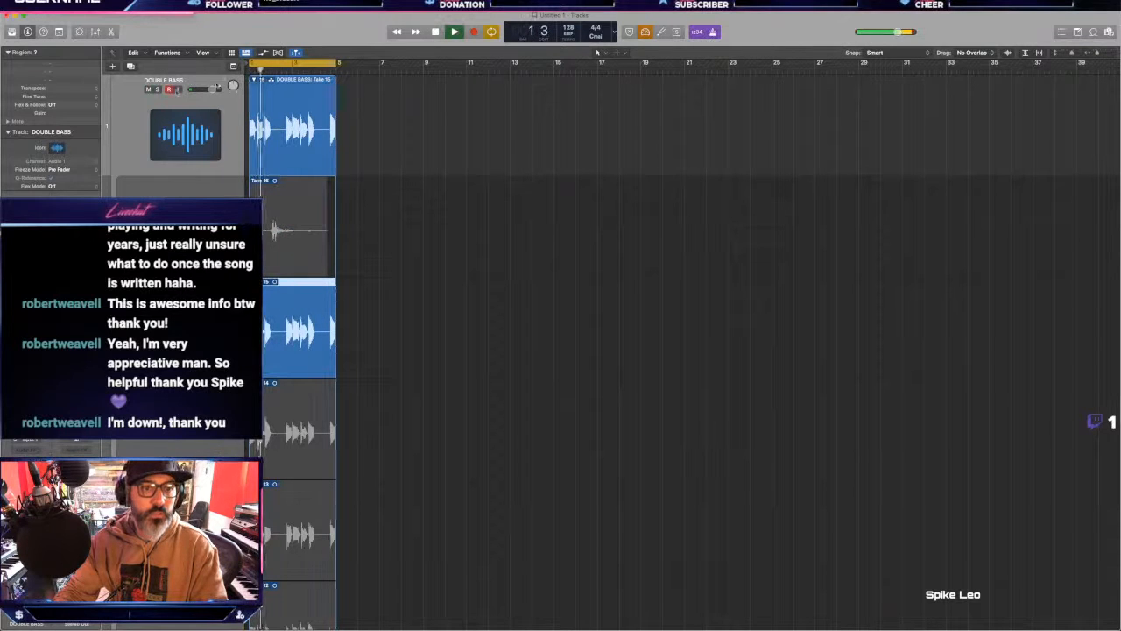
pyautogui.click(170, 89)
pyautogui.press('space')
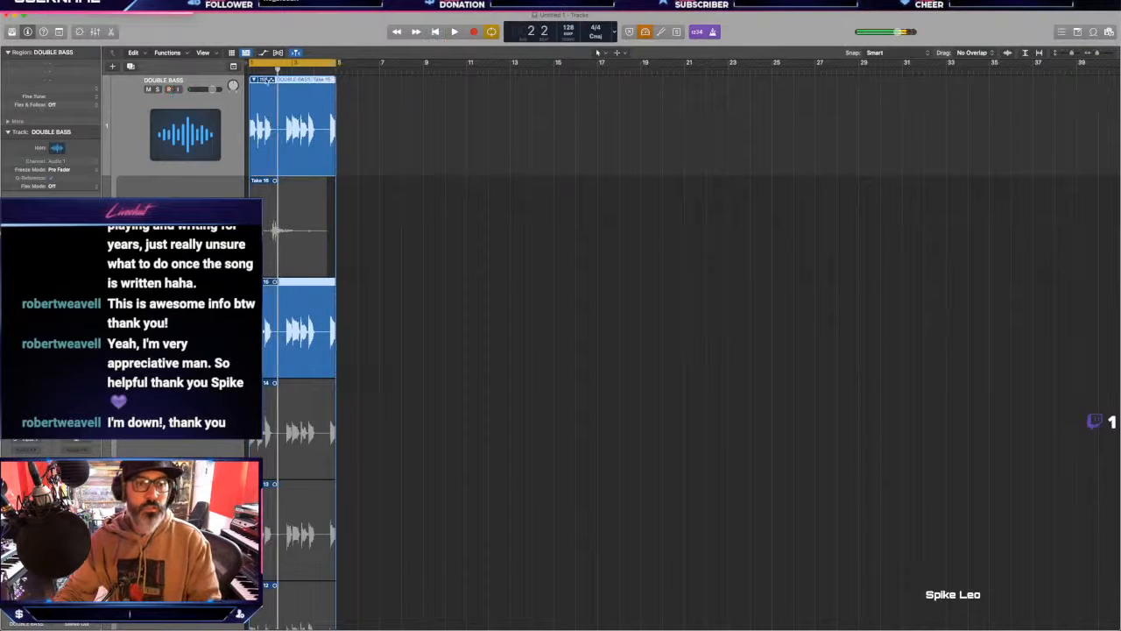
# Step: Flatten and merge the double bass take folder into a single region
pyautogui.click(266, 80)
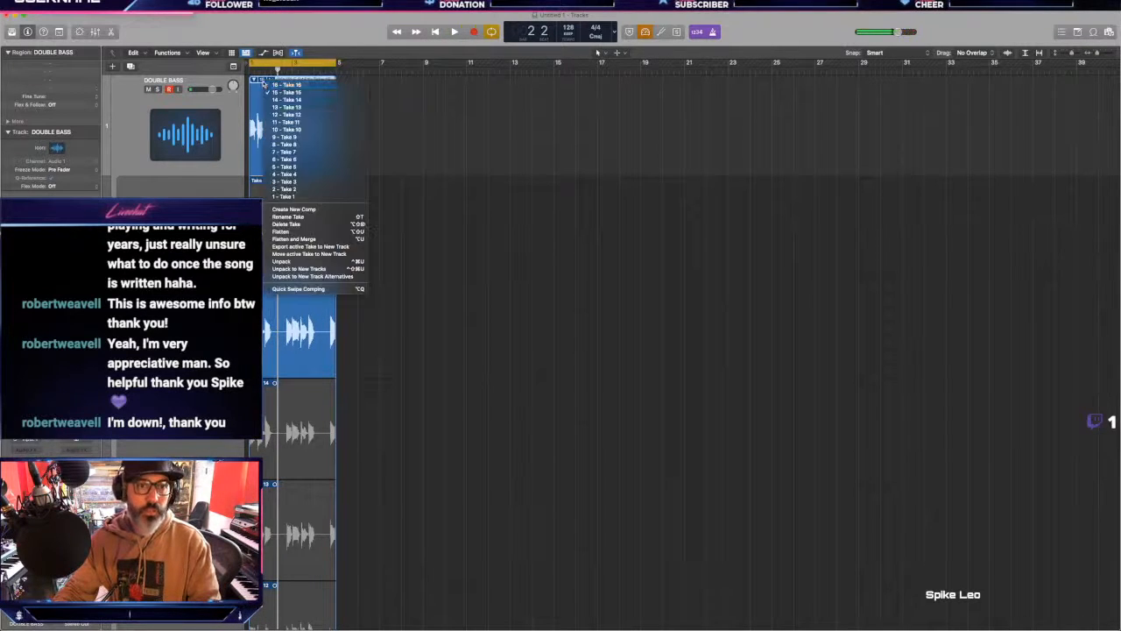
pyautogui.click(299, 239)
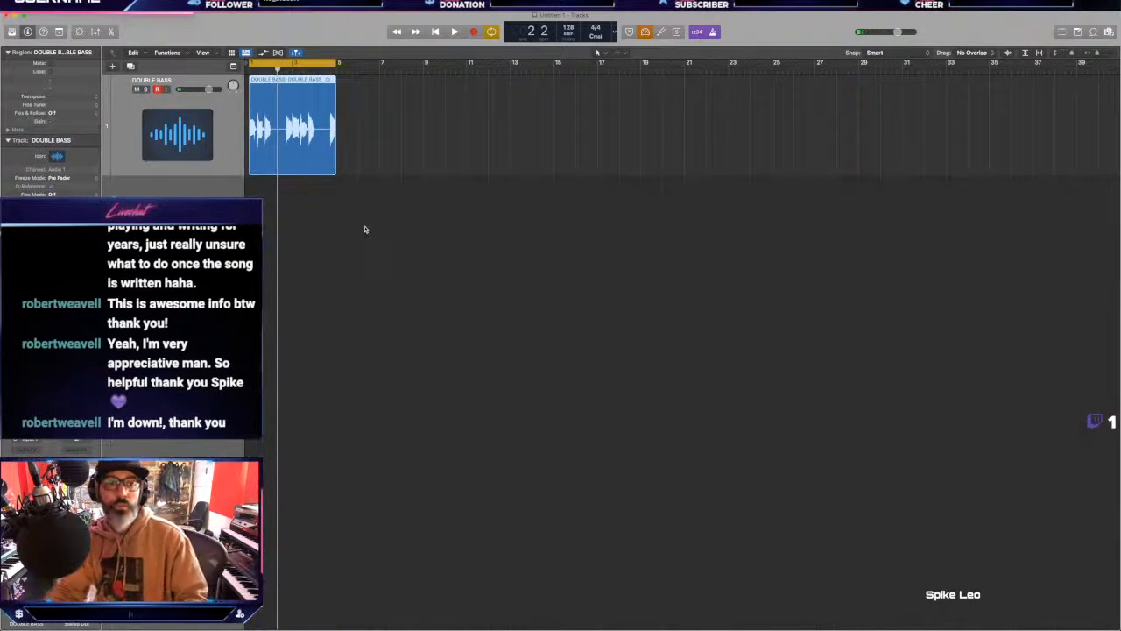
pyautogui.click(366, 230)
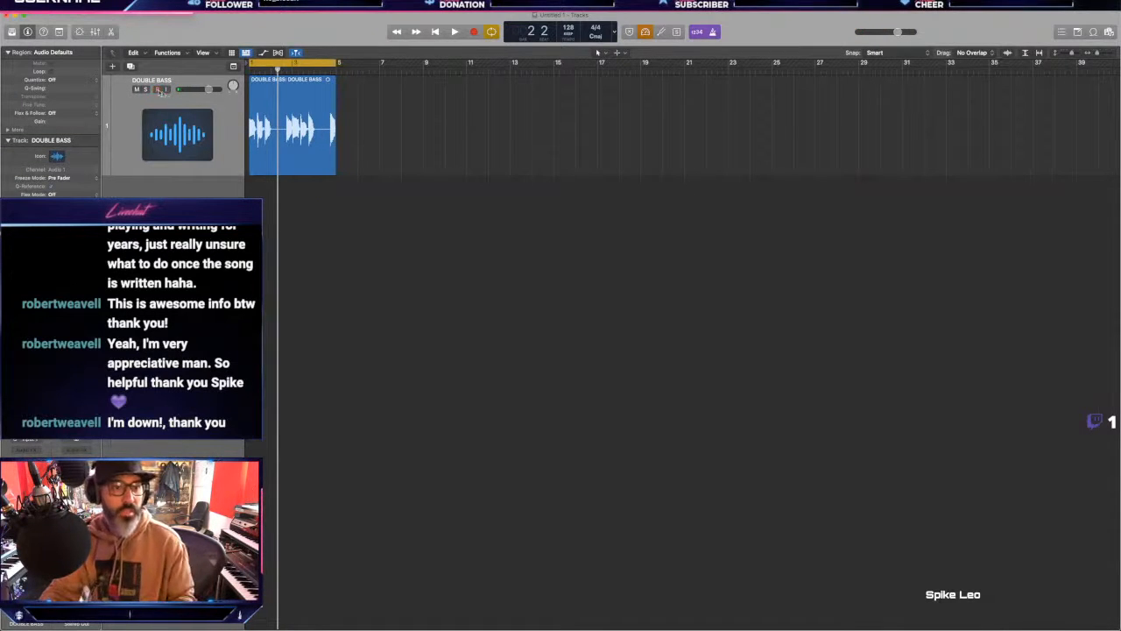
# Step: Load a channel strip setting on the DOUBLE BASS track and lower the track's volume while the loop plays
pyautogui.click(27, 401)
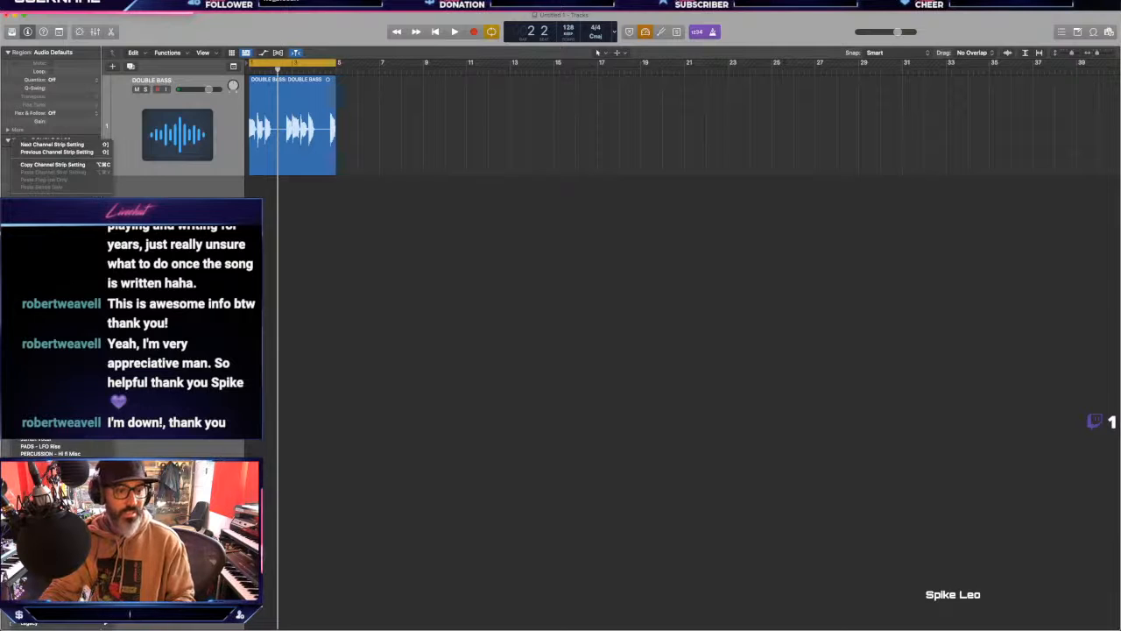
pyautogui.press('Escape')
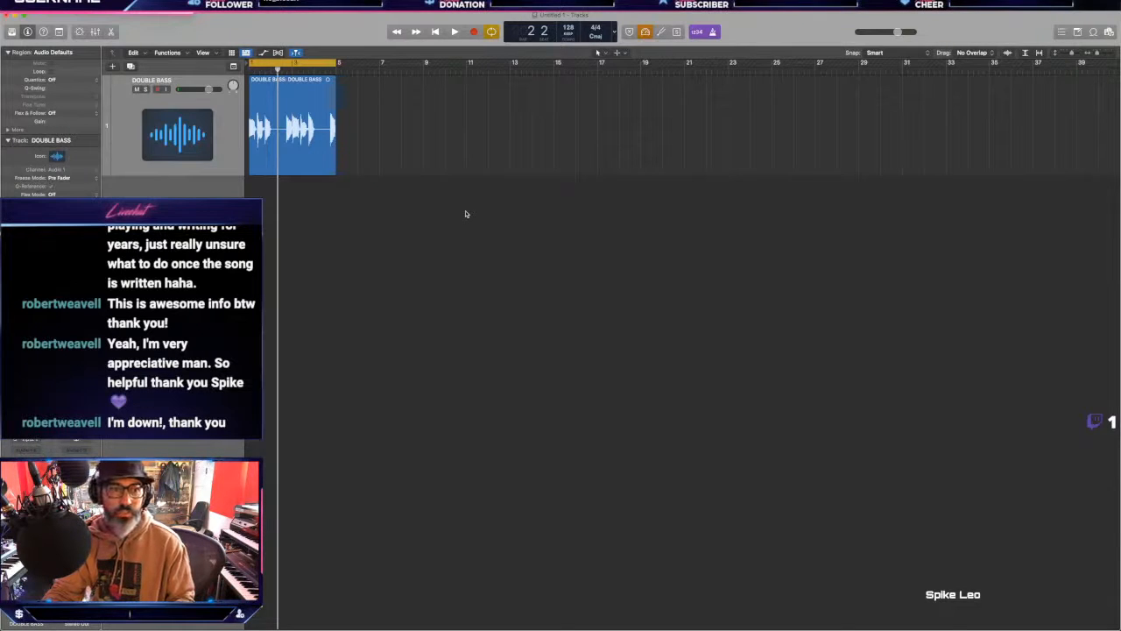
pyautogui.click(208, 90)
pyautogui.press('space')
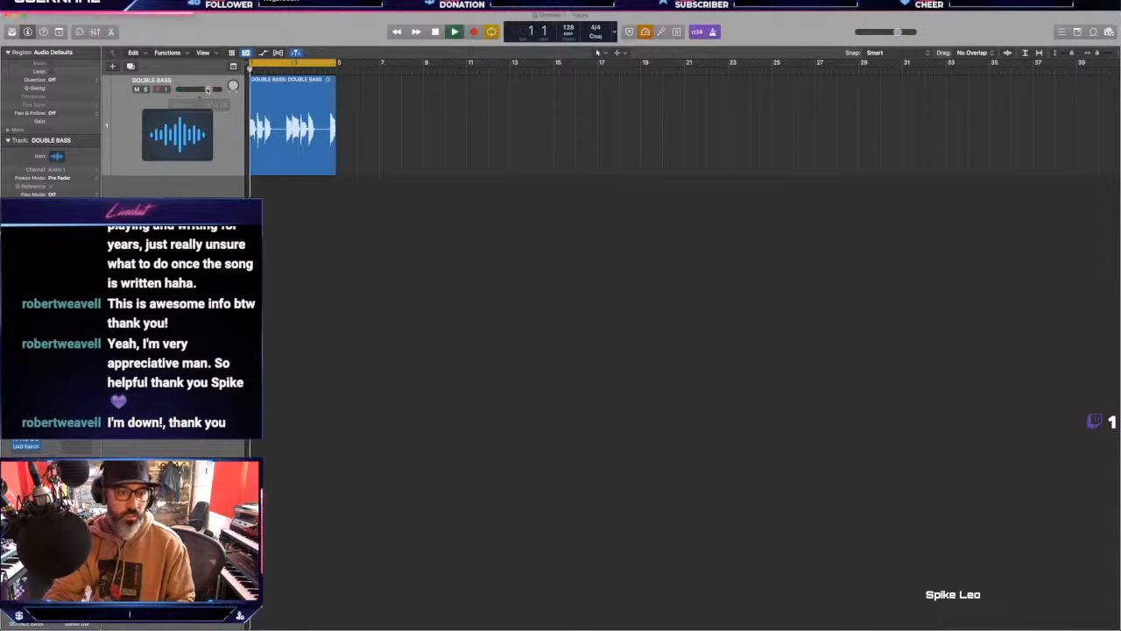
pyautogui.moveTo(207, 91); pyautogui.dragTo(199, 90)
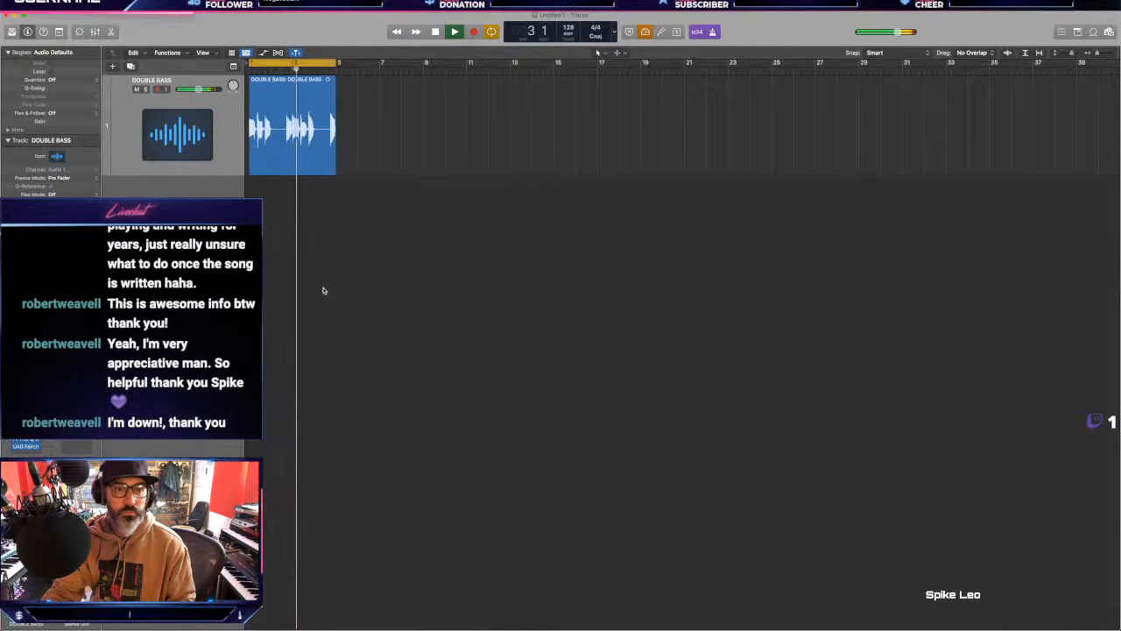
pyautogui.press('space')
# Step: Create one record-enabled audio track using Input 1 and move it above the DOUBLE BASS track
pyautogui.click(180, 121)
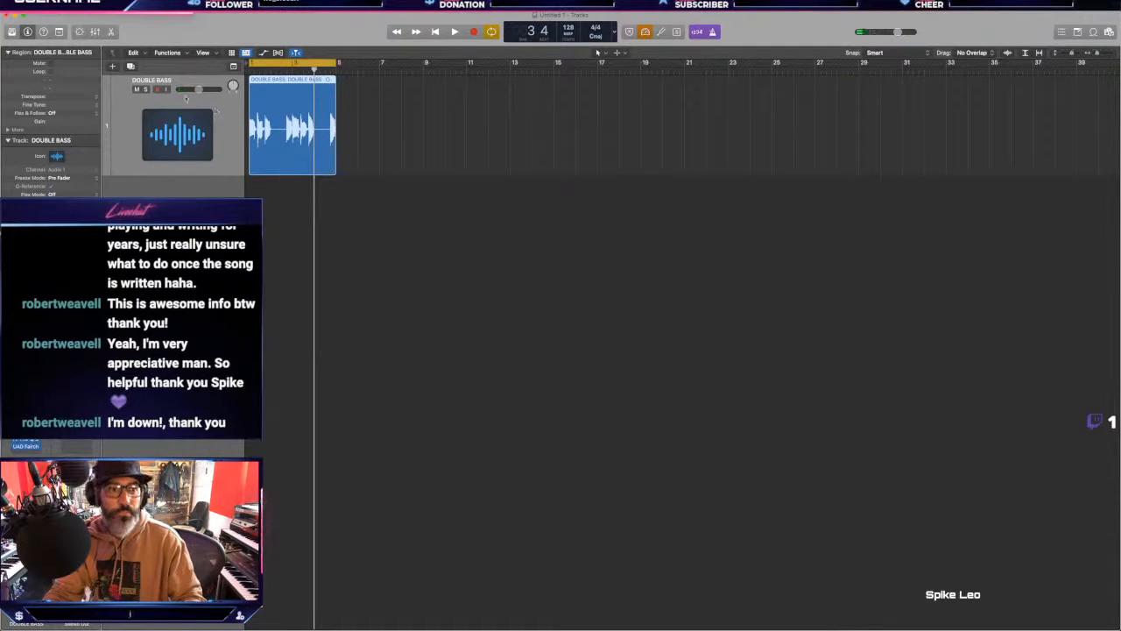
pyautogui.click(111, 67)
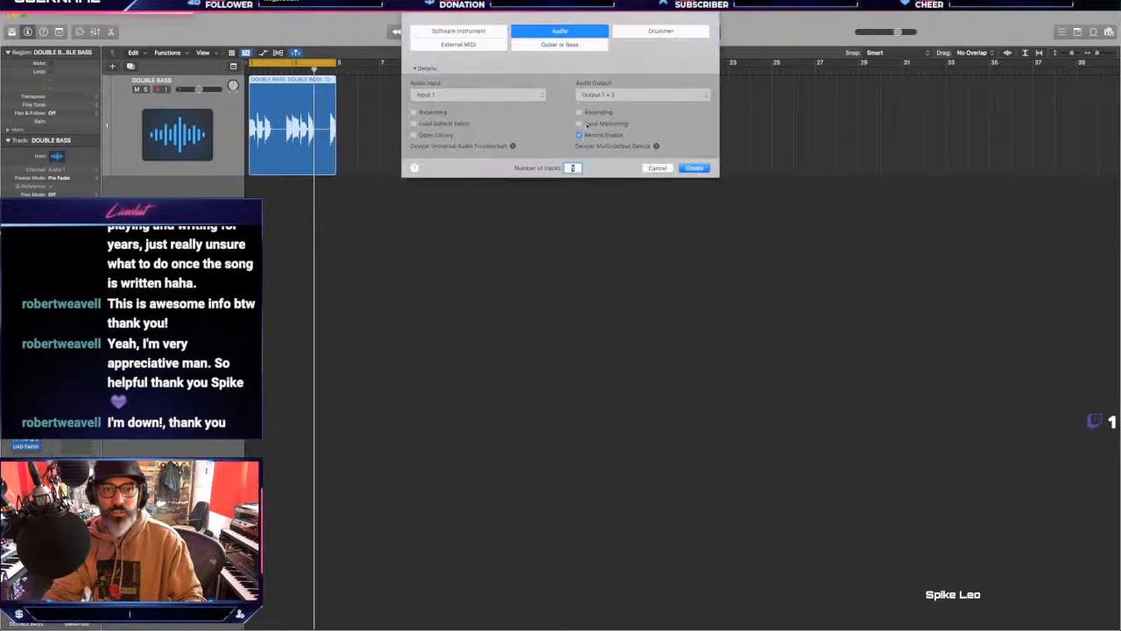
pyautogui.click(682, 168)
pyautogui.moveTo(179, 229); pyautogui.dragTo(181, 124)
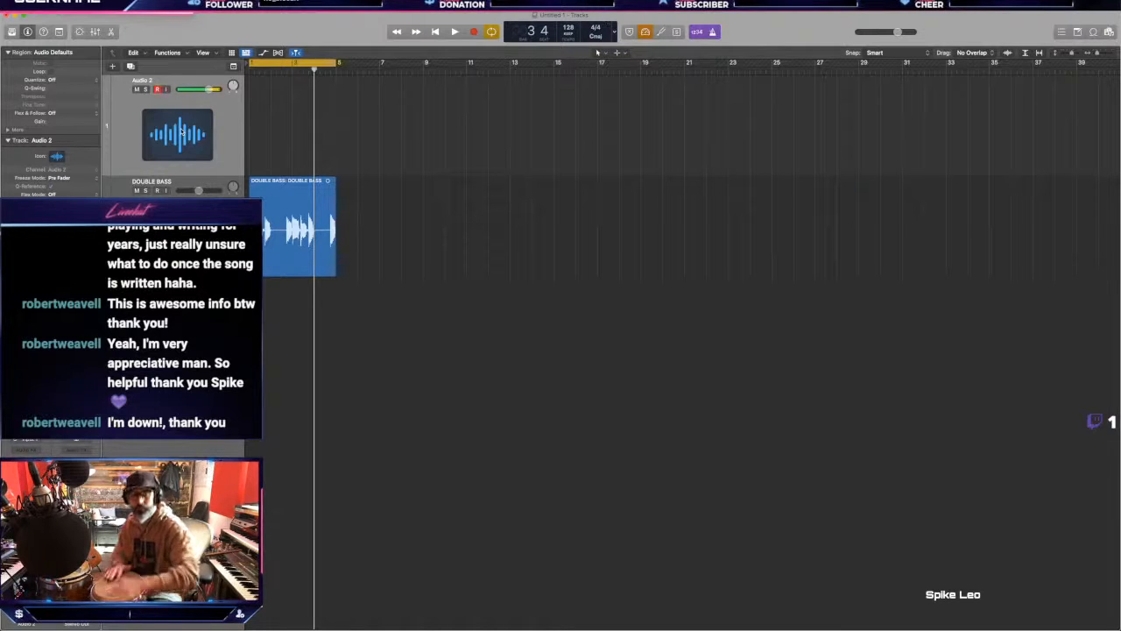
# Step: Play the bass loop and record repeated cycle takes of hand percussion on the Audio 2 track
pyautogui.press('space')
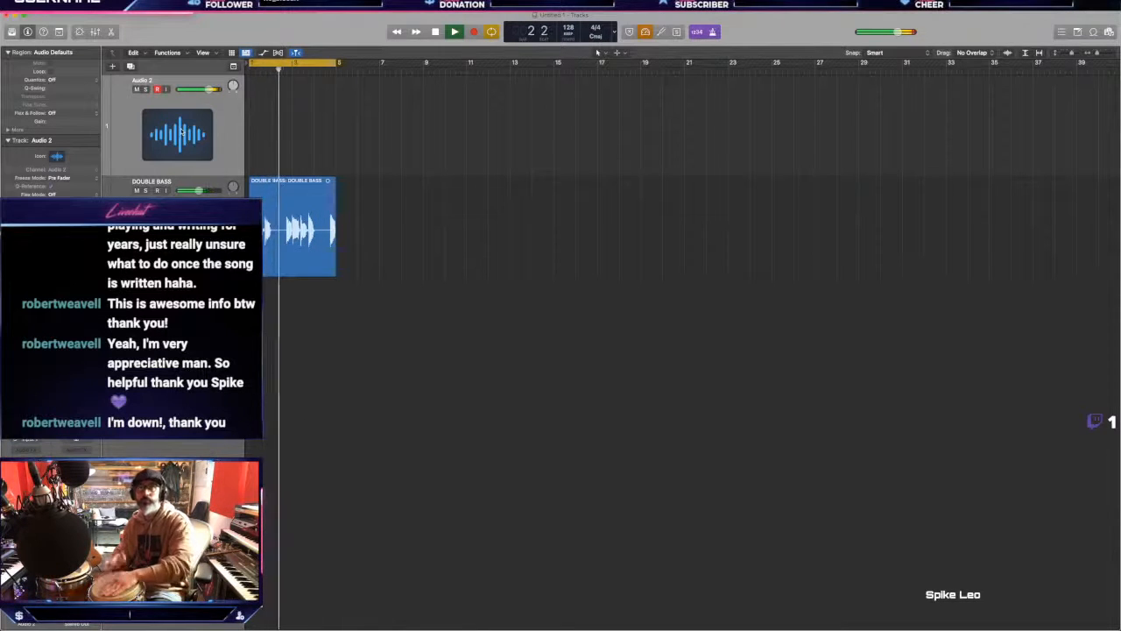
pyautogui.press('r')
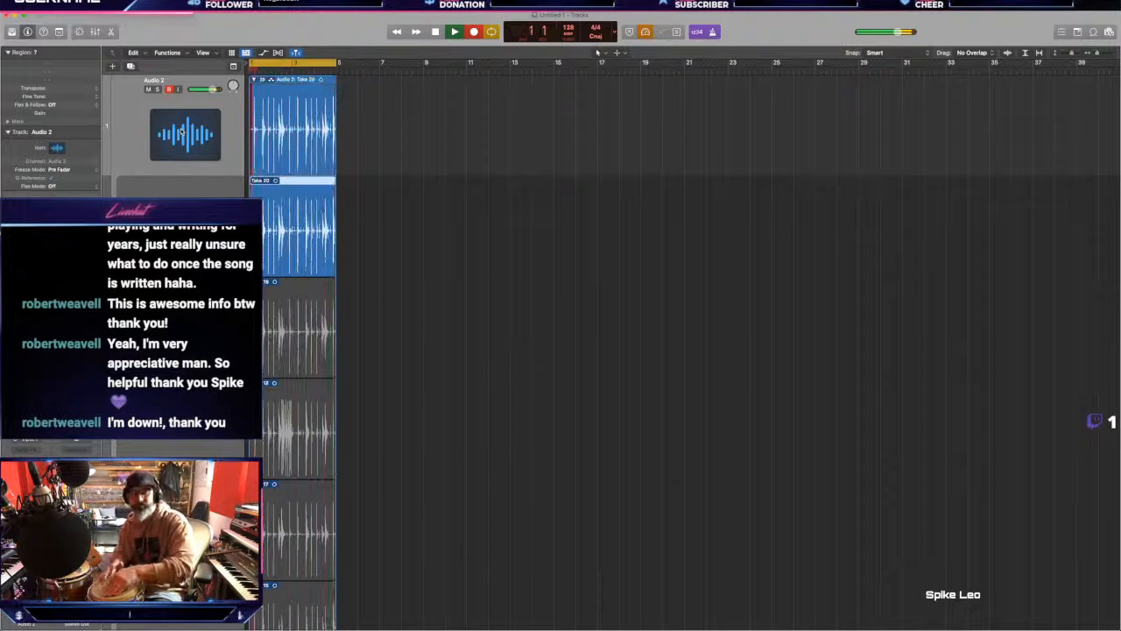
pyautogui.press('space')
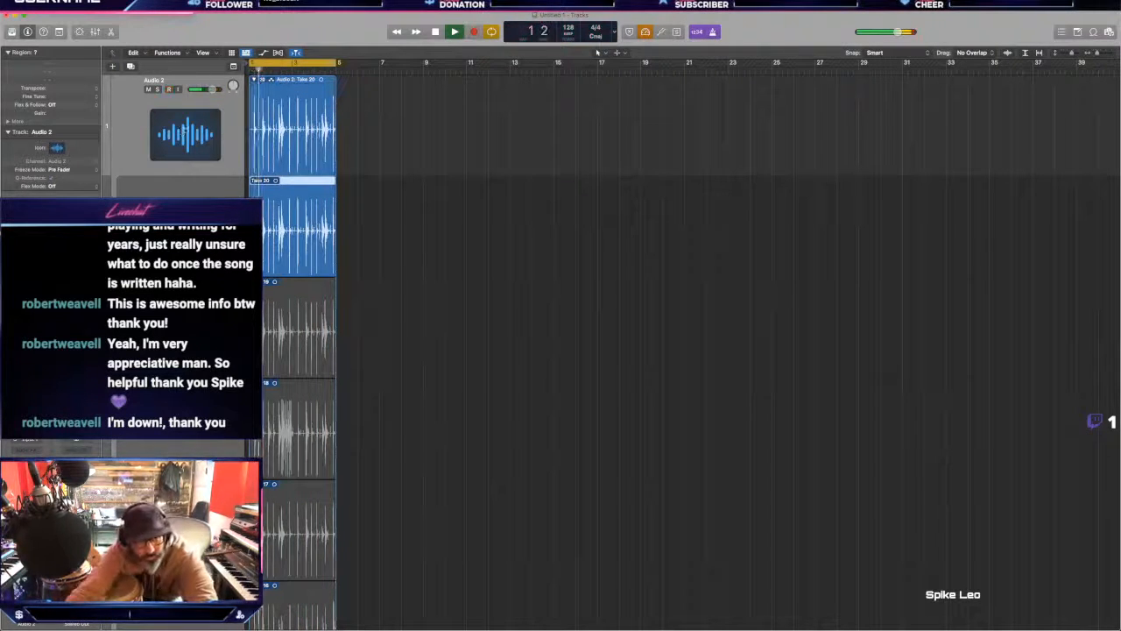
# Step: Disarm the Audio 2 track and flatten and merge its take folder while the loop plays
pyautogui.click(169, 89)
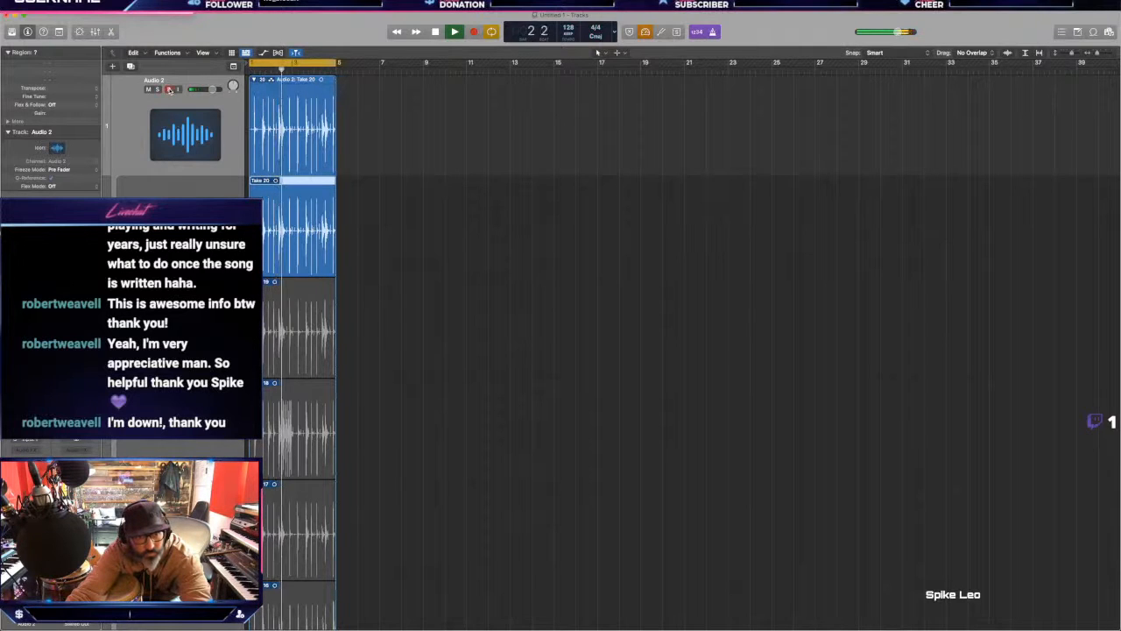
pyautogui.click(262, 80)
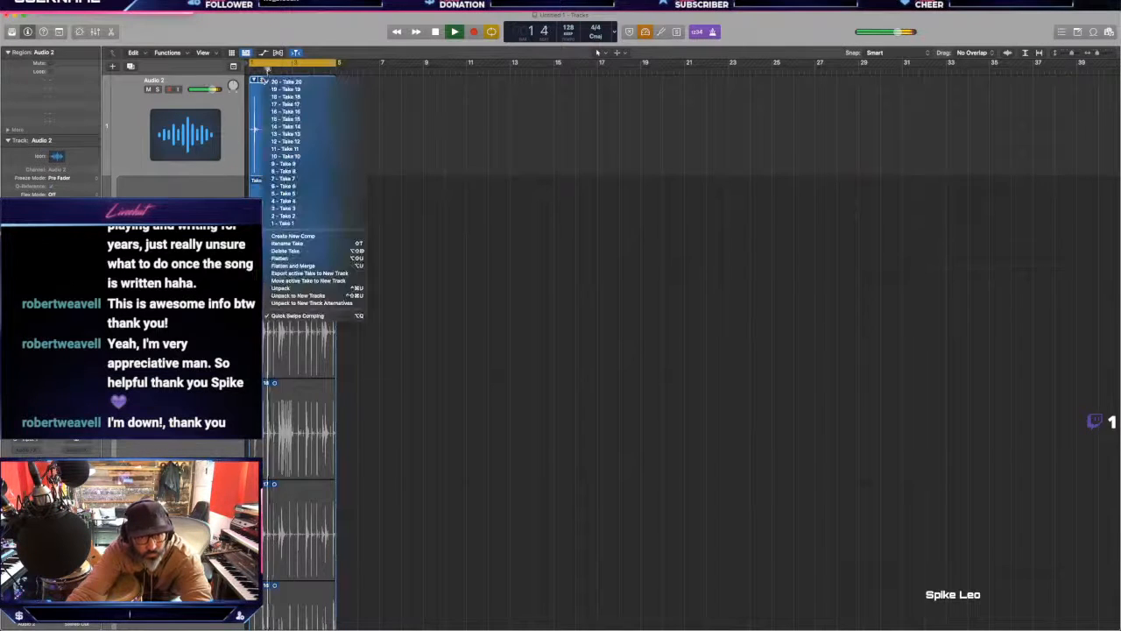
pyautogui.click(283, 281)
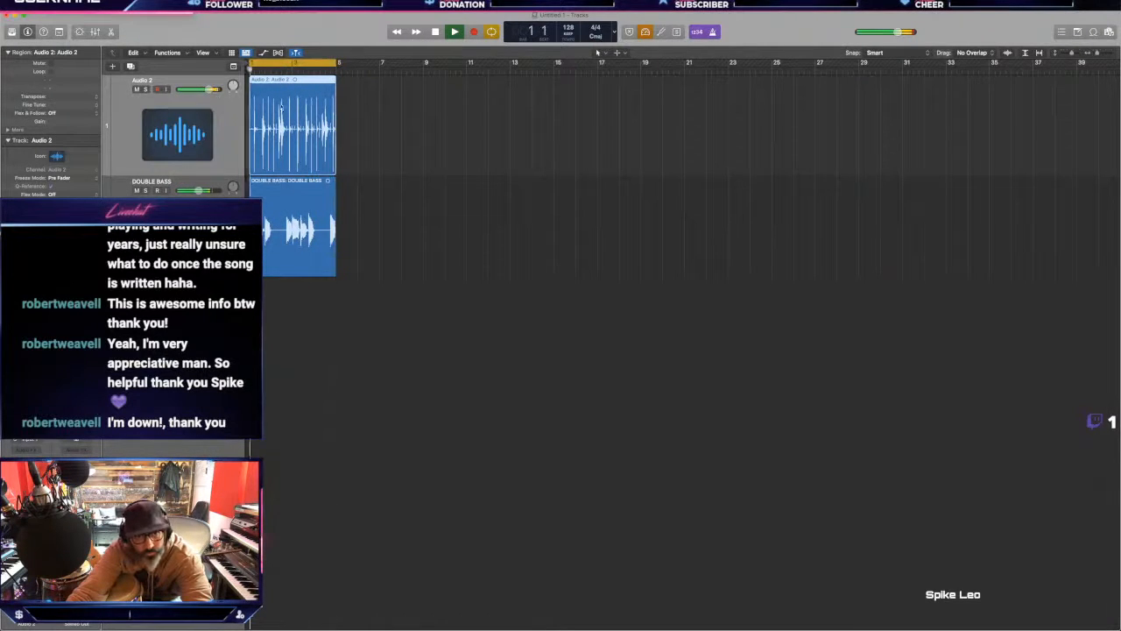
# Step: Add a duplicate audio track below Audio 2 and record one percussion pass on it over bars 1 to 5
pyautogui.scroll(2, 288, 127)
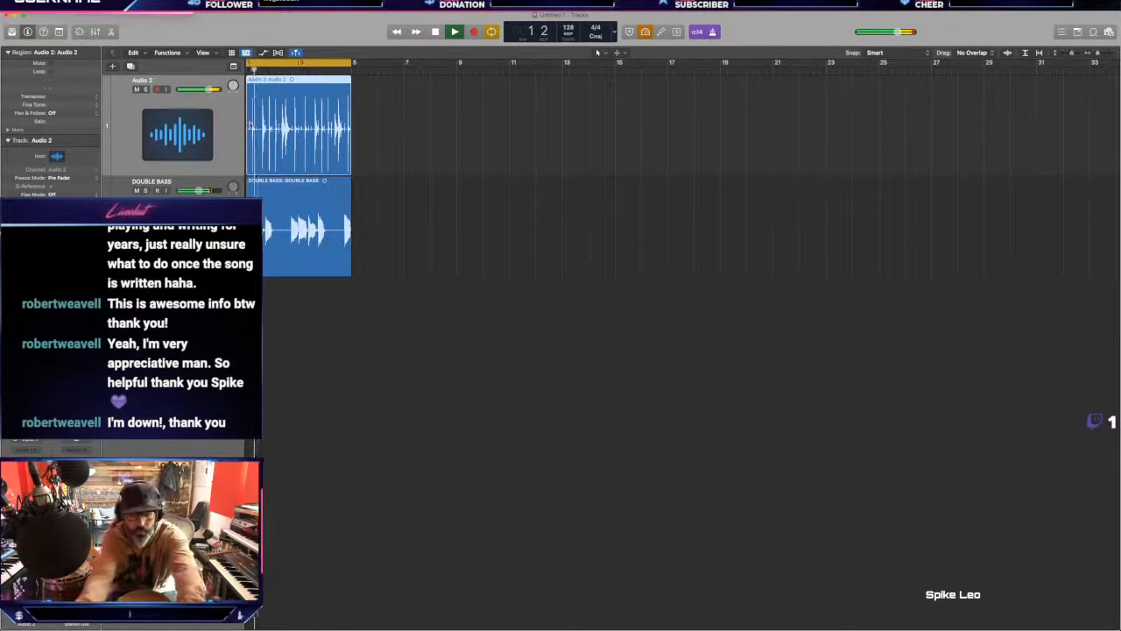
pyautogui.press('super+d')
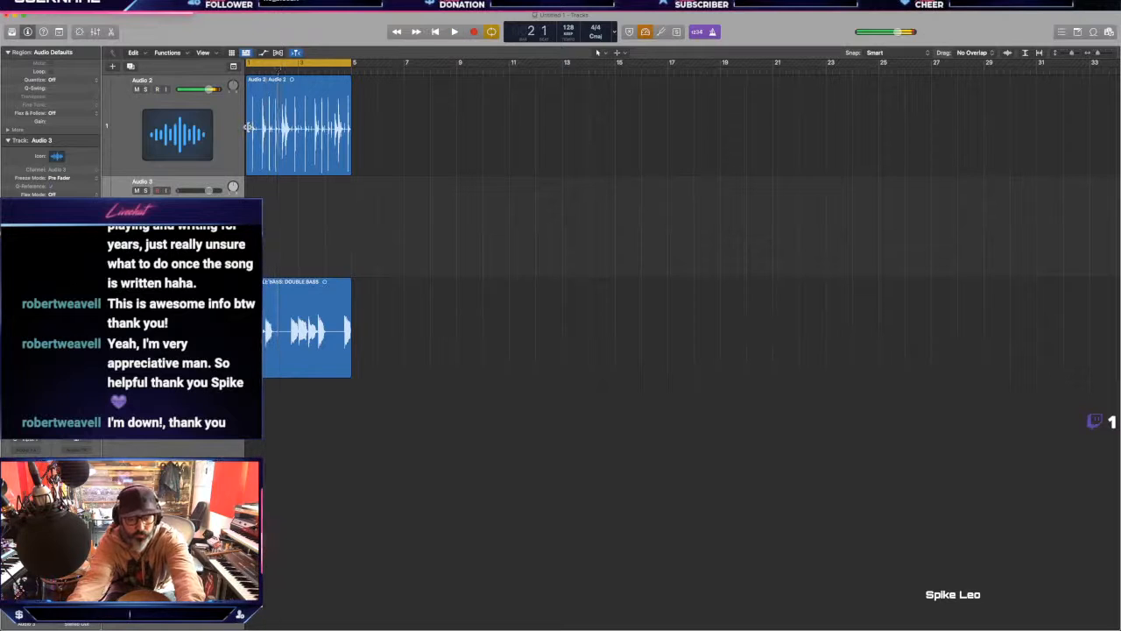
pyautogui.press('r')
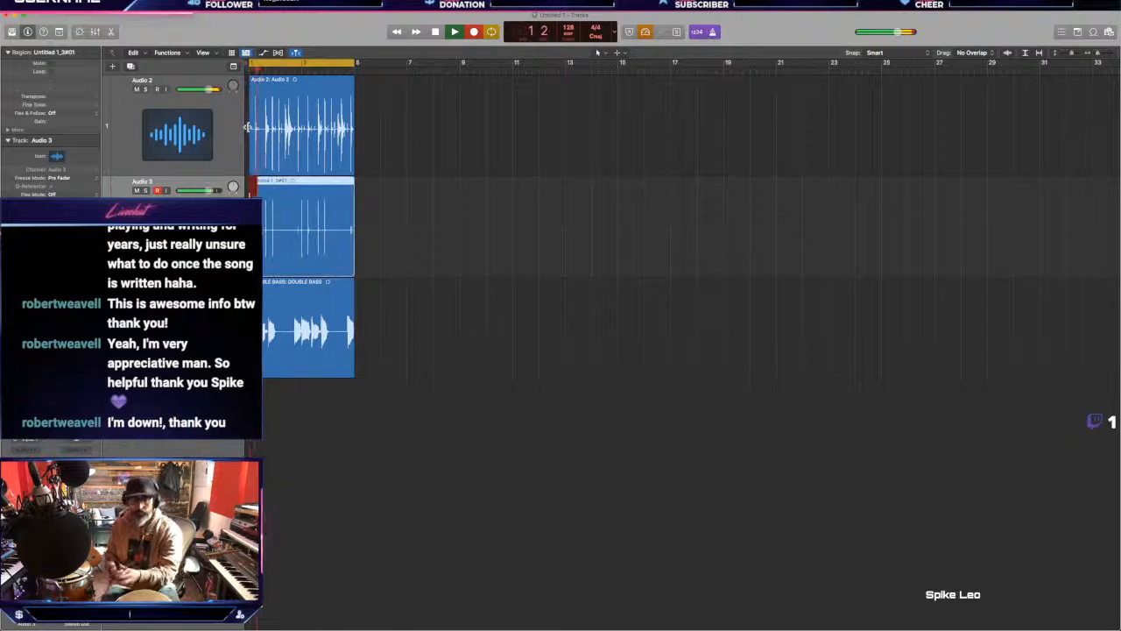
pyautogui.press('Return')
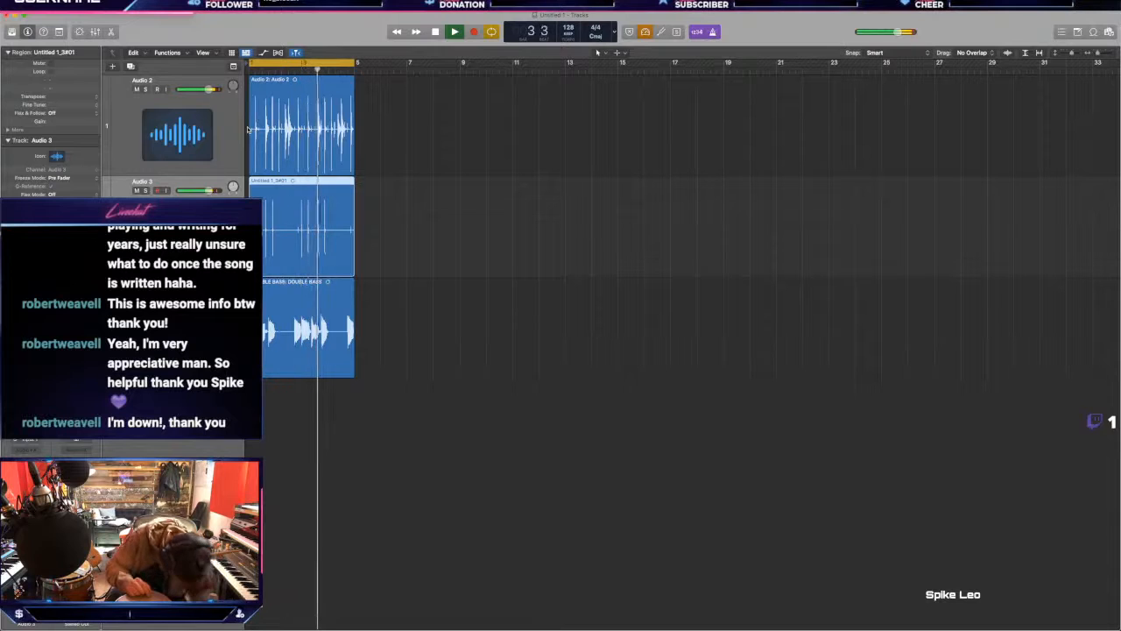
# Step: Add another audio track below Audio 3 and record several cycle takes on it, keeping playback running
pyautogui.press('alt+super+a')
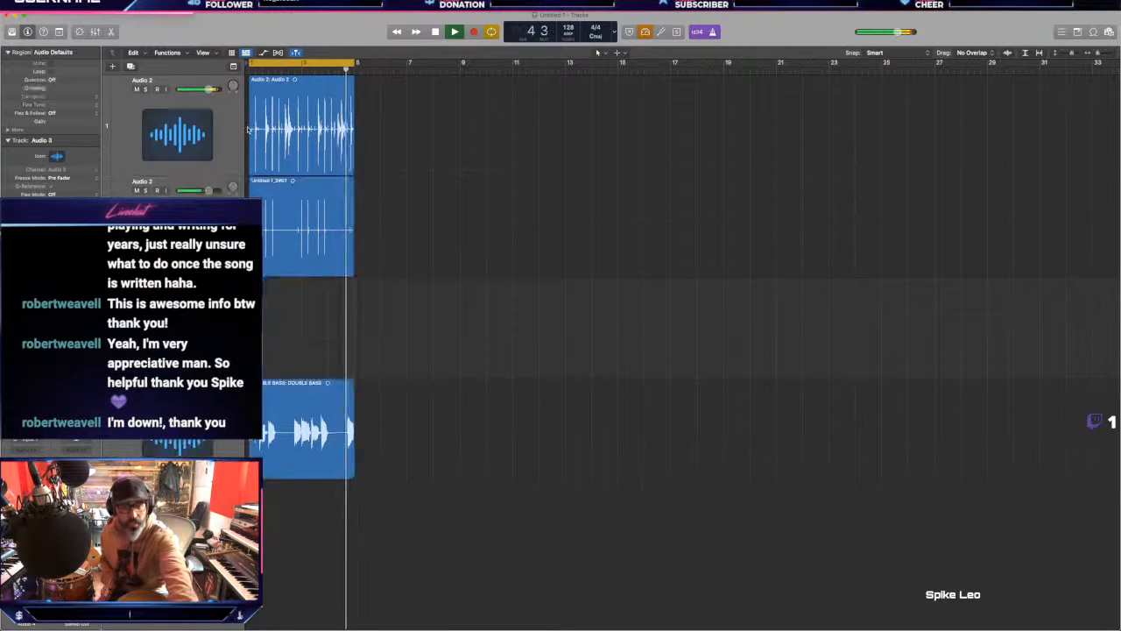
pyautogui.press('r')
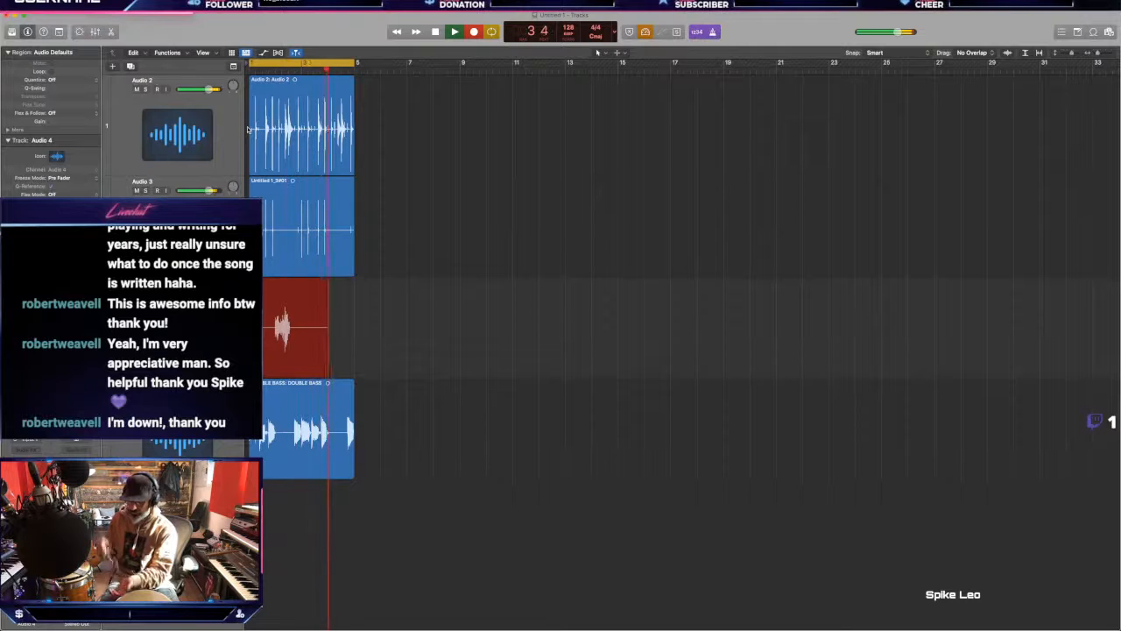
pyautogui.press('space')
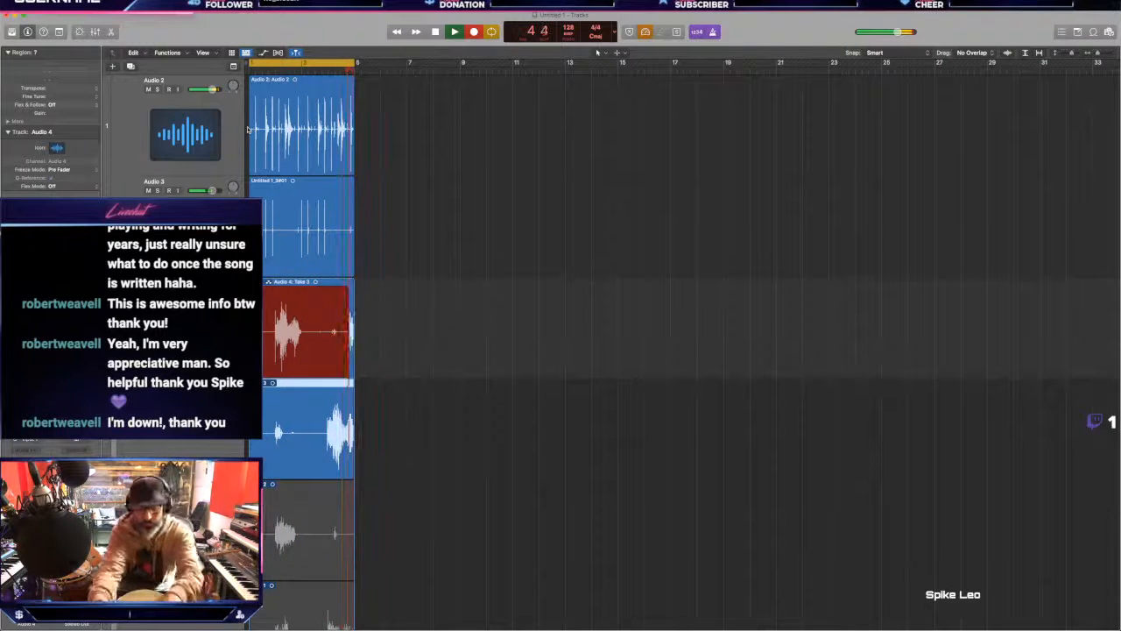
pyautogui.press('space')
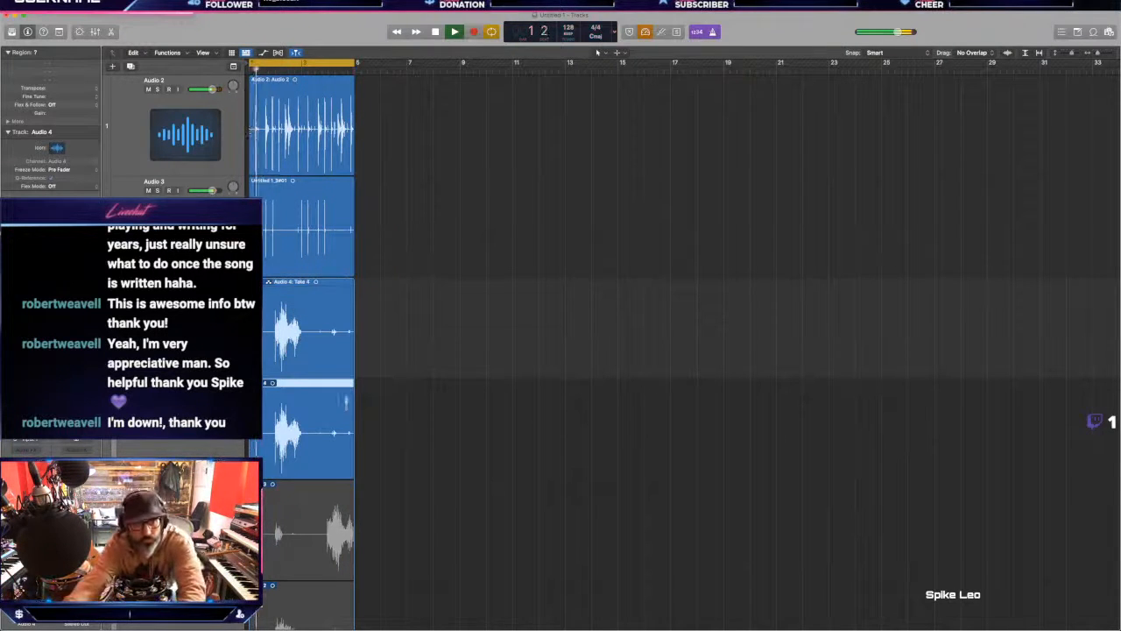
# Step: Flatten and merge the Audio 4 take folder, and add a duplicate audio track directly below Audio 3
pyautogui.click(268, 282)
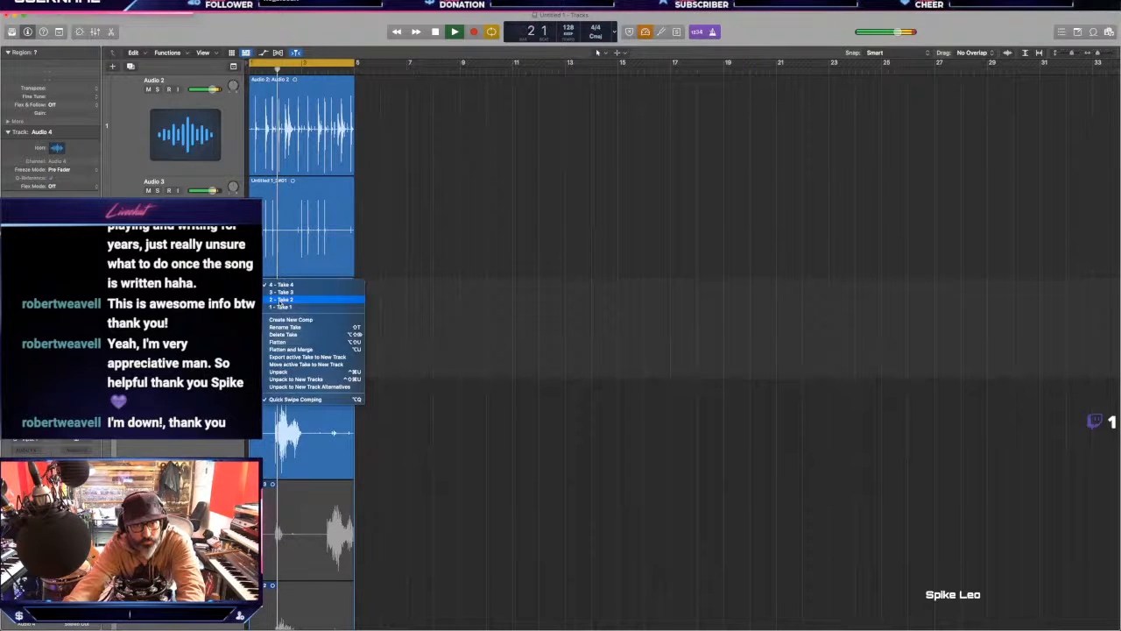
pyautogui.click(289, 345)
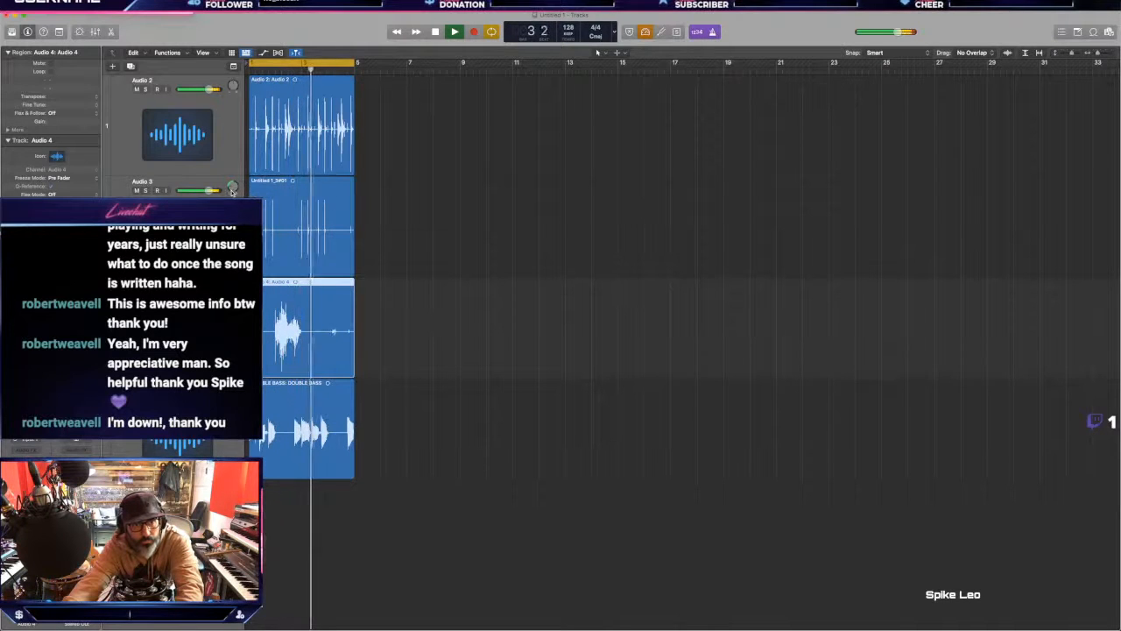
pyautogui.press('Up')
pyautogui.press('super+d')
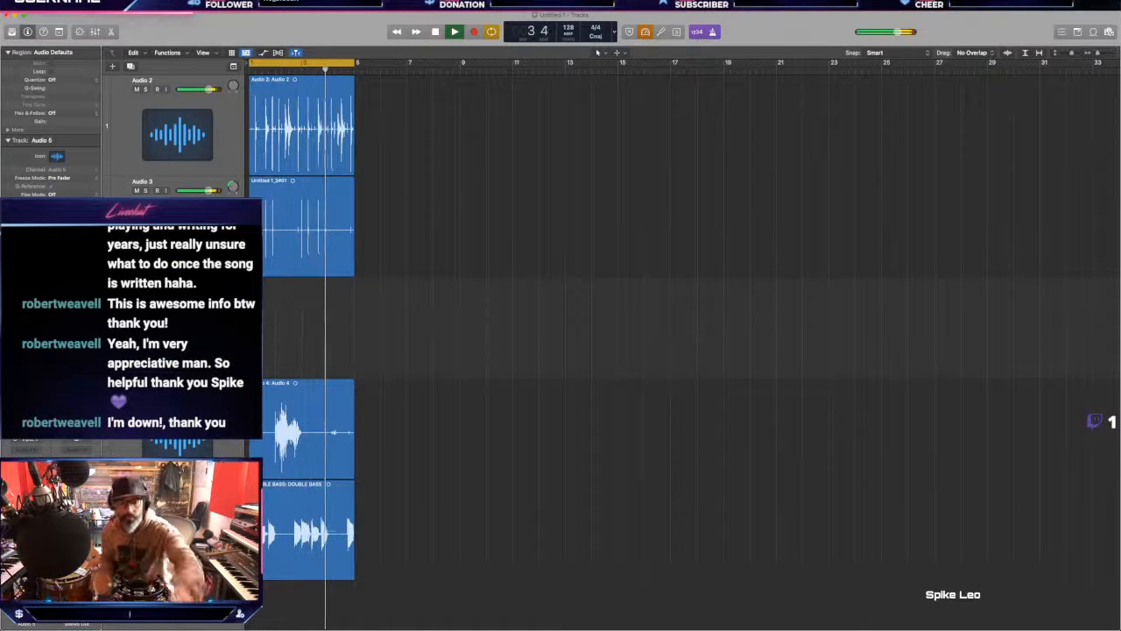
# Step: Record several cycle takes of percussion on the Audio 5 track, and flatten and merge its take folder
pyautogui.press('r')
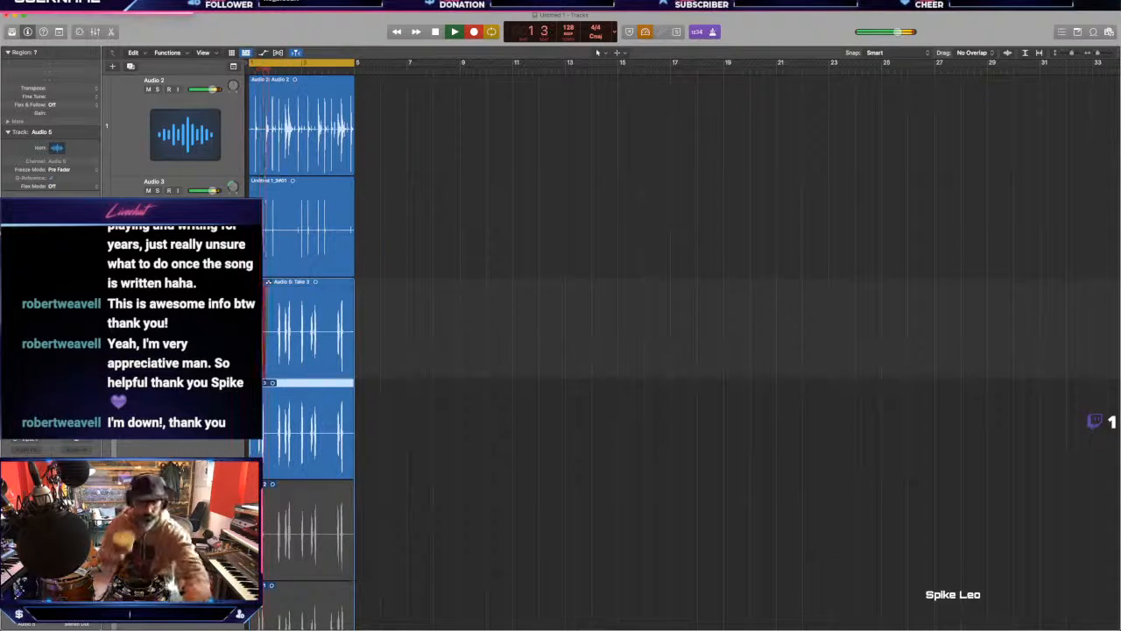
pyautogui.press('space')
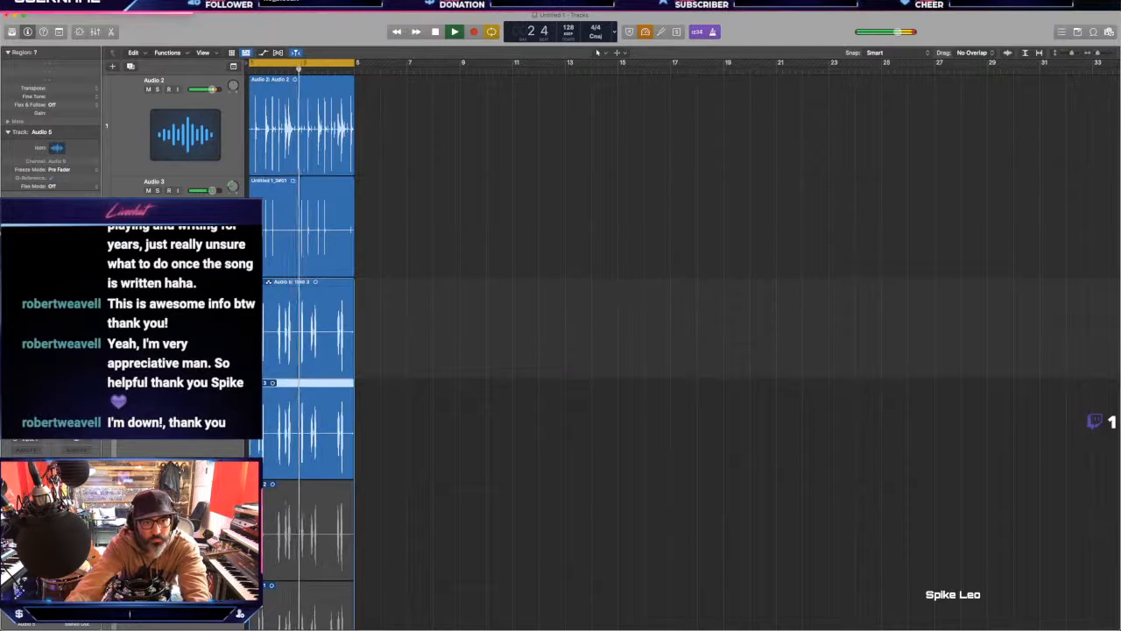
pyautogui.click(308, 284)
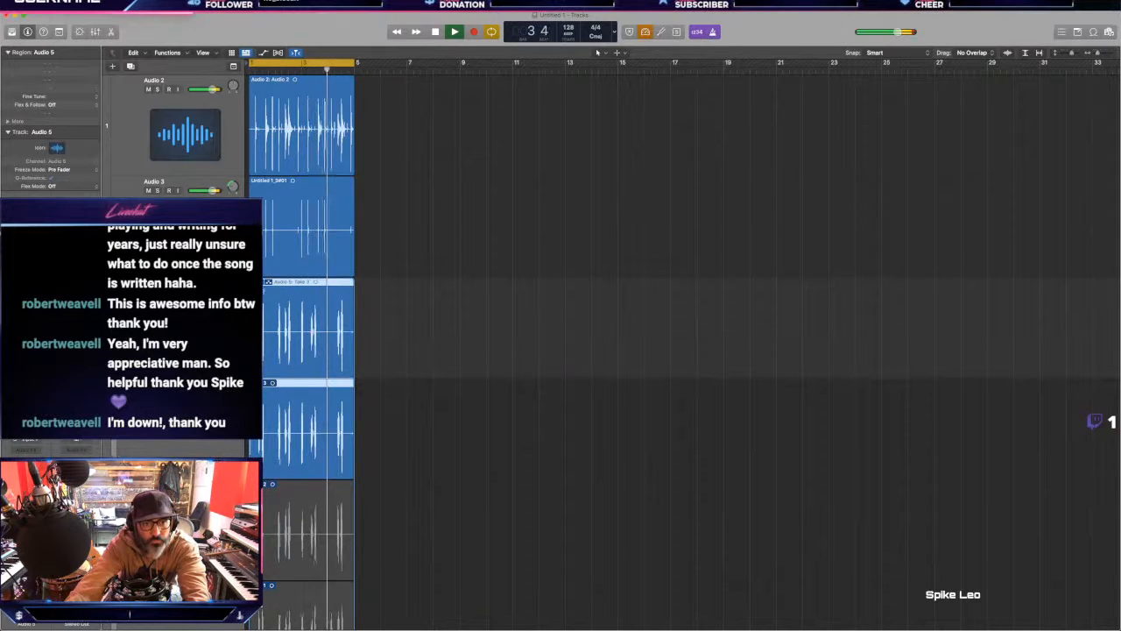
pyautogui.click(268, 281)
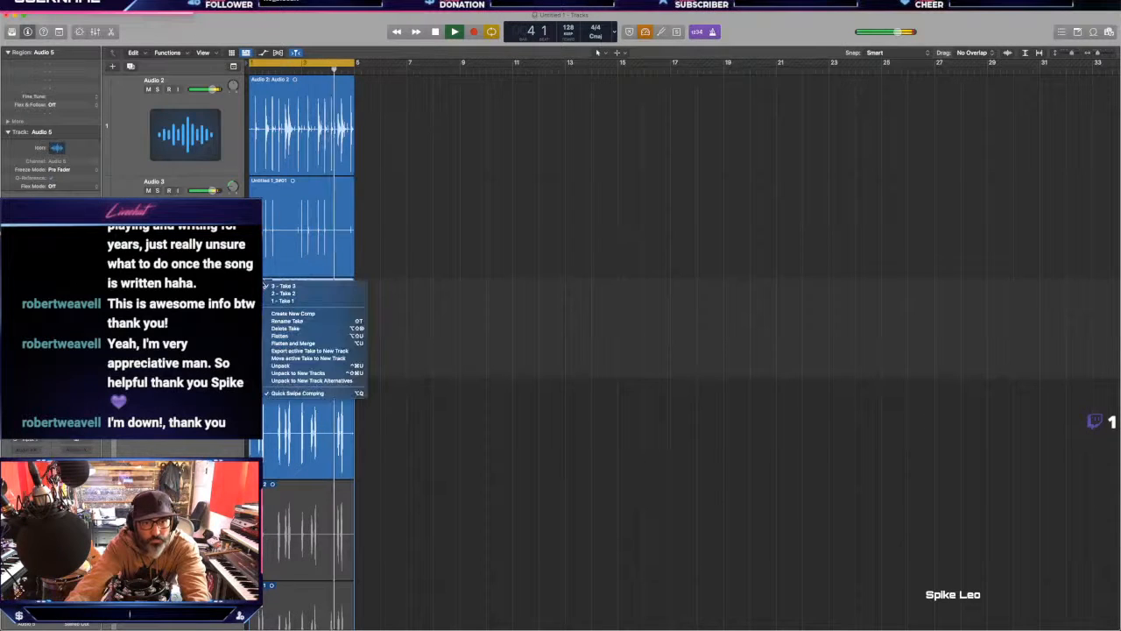
pyautogui.click(289, 343)
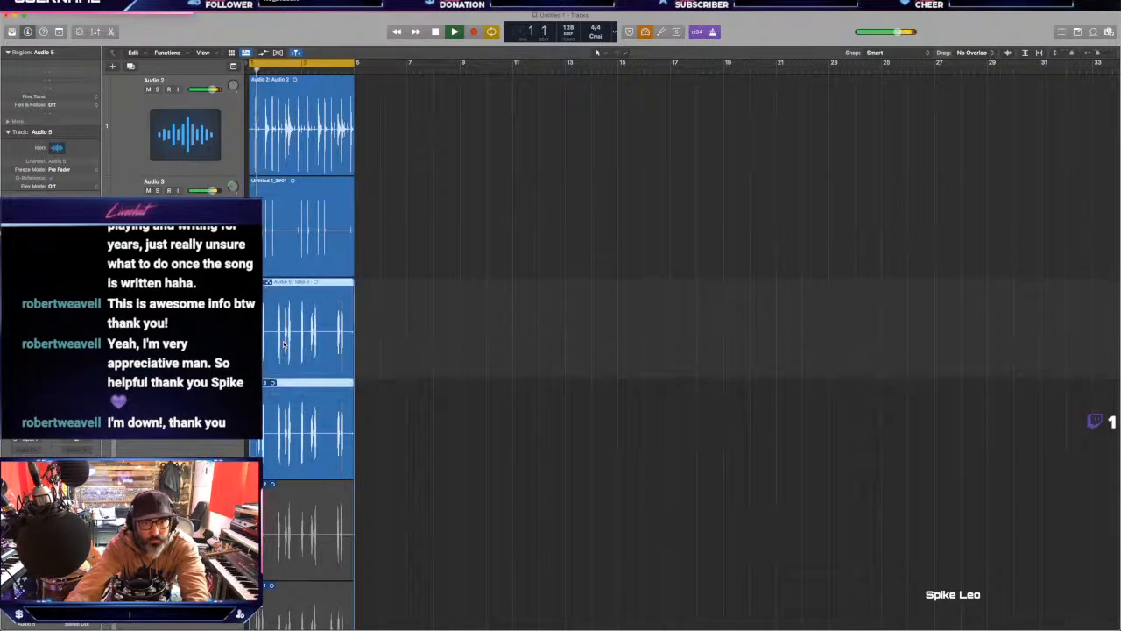
# Step: Trim the end of the Audio 3 region to about bar 4.75 and the Audio 4 region to about bar 3.5
pyautogui.click(355, 252)
pyautogui.moveTo(355, 252); pyautogui.dragTo(348, 250)
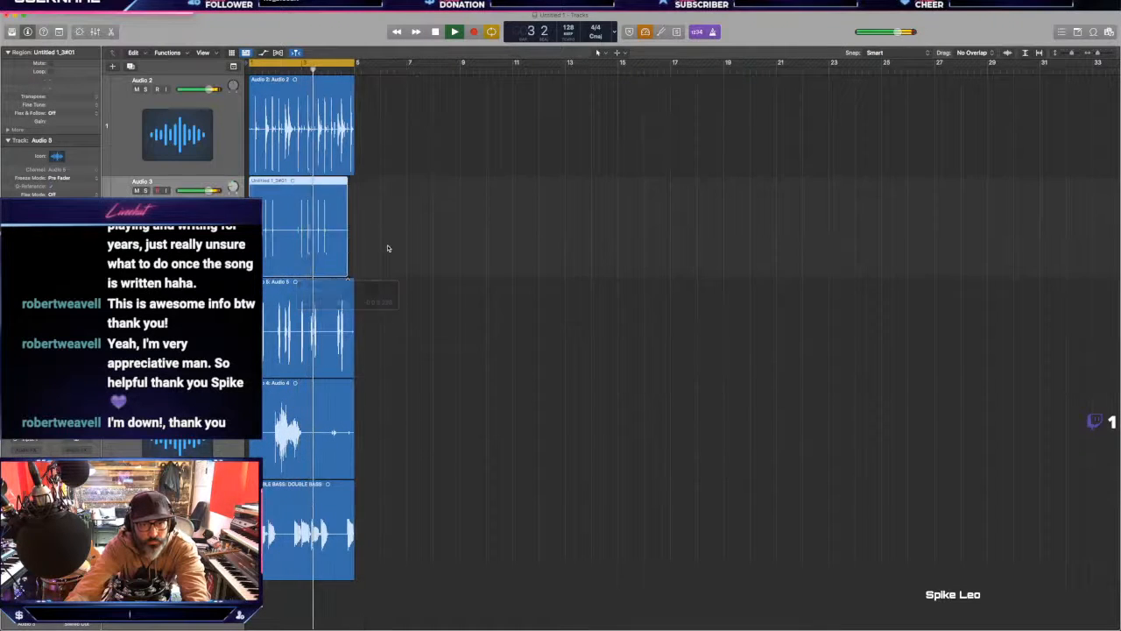
pyautogui.moveTo(340, 436); pyautogui.dragTo(313, 436)
pyautogui.click(360, 441)
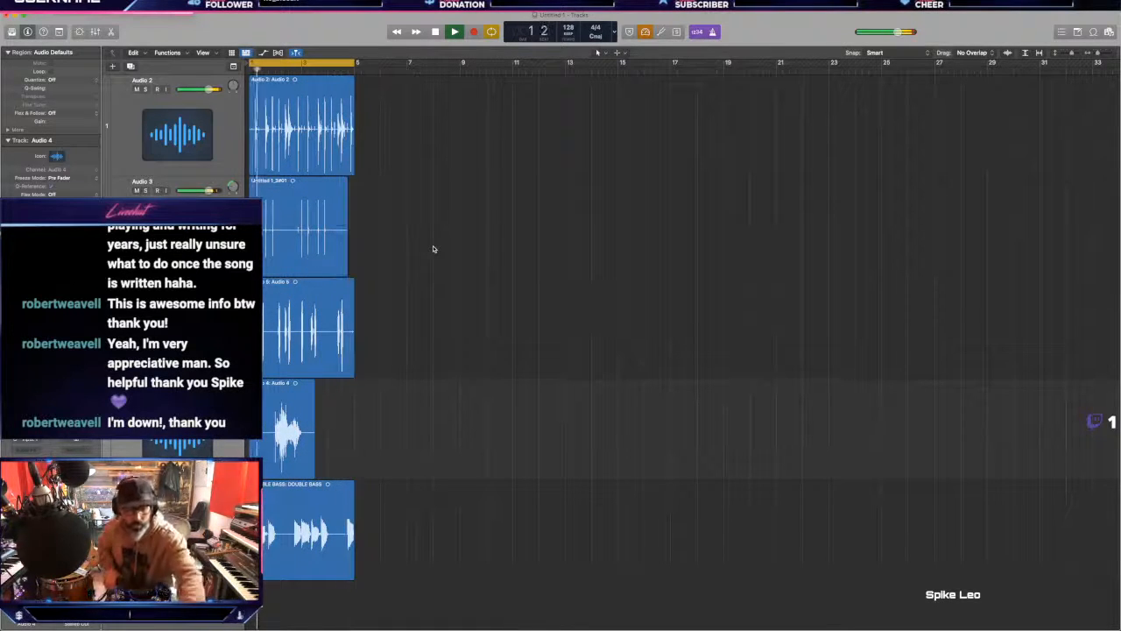
# Step: Add a new audio track below Audio 4 and record several cycle takes of percussion on it
pyautogui.press('alt+super+a')
pyautogui.press('r')
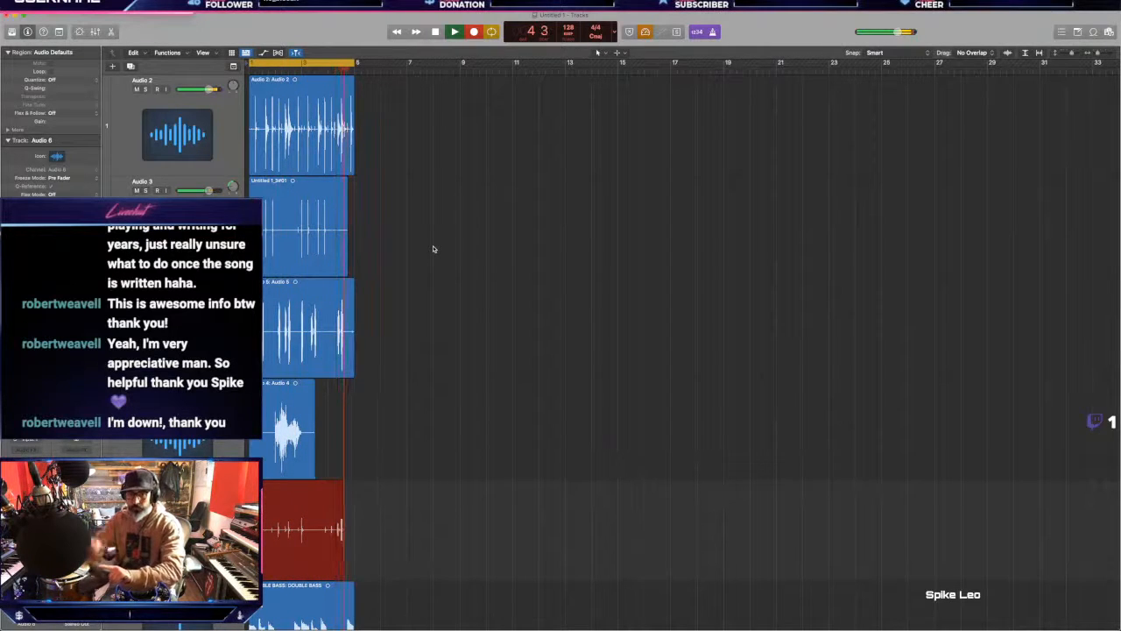
pyautogui.press('space')
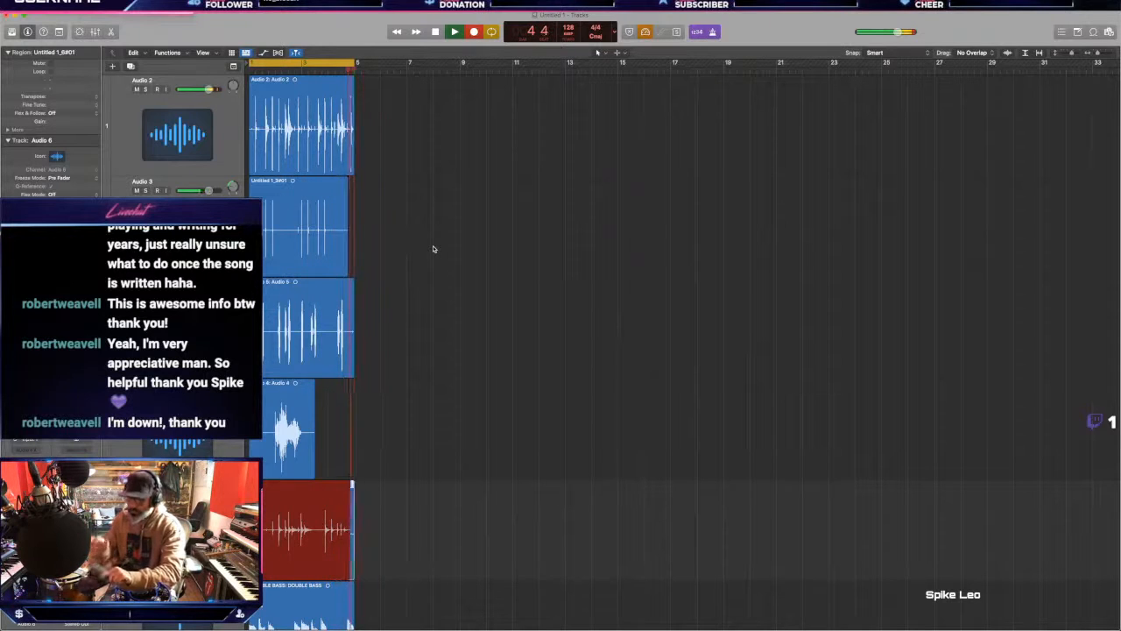
pyautogui.press('space')
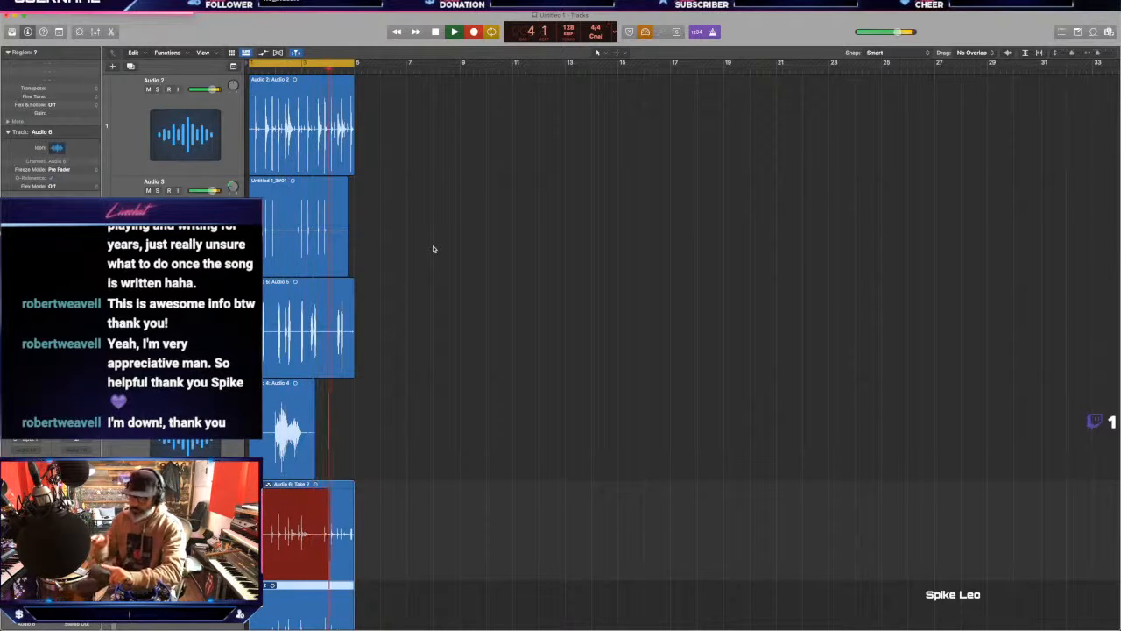
pyautogui.press('space')
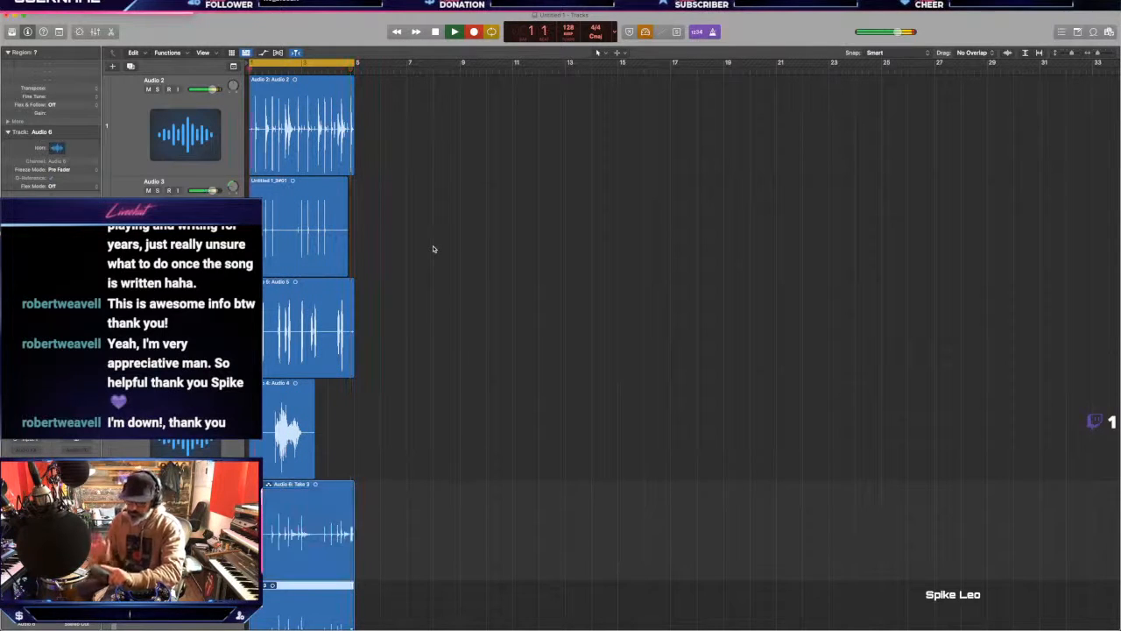
pyautogui.press('space')
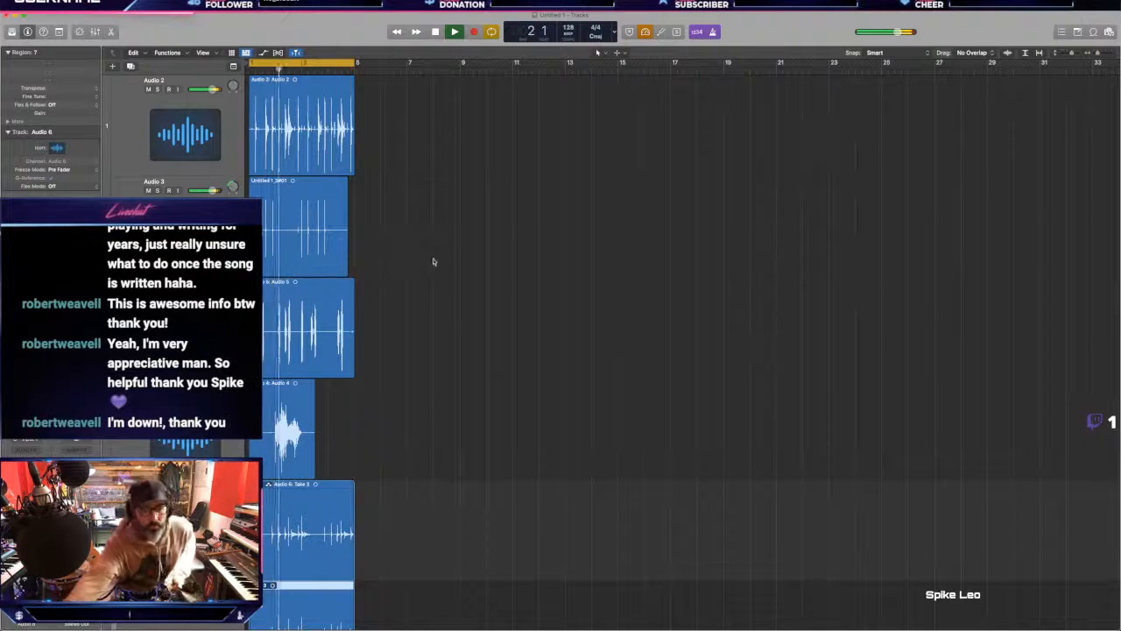
# Step: Flatten and merge the Audio 6 take folder, and delete the merged region from the track
pyautogui.click(269, 483)
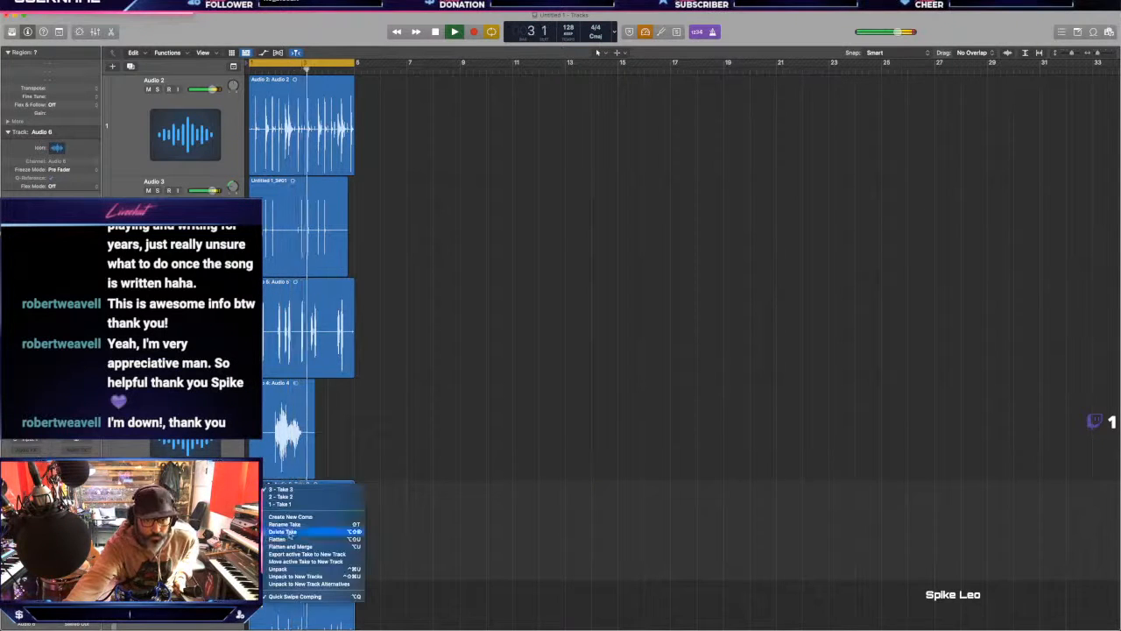
pyautogui.click(290, 546)
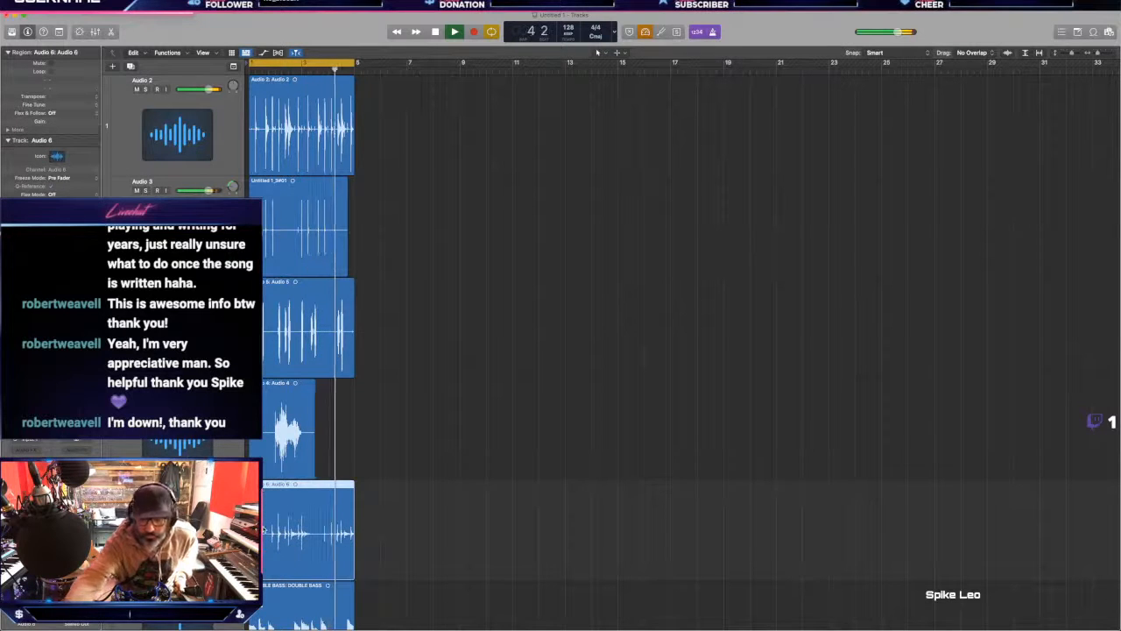
pyautogui.press('Return')
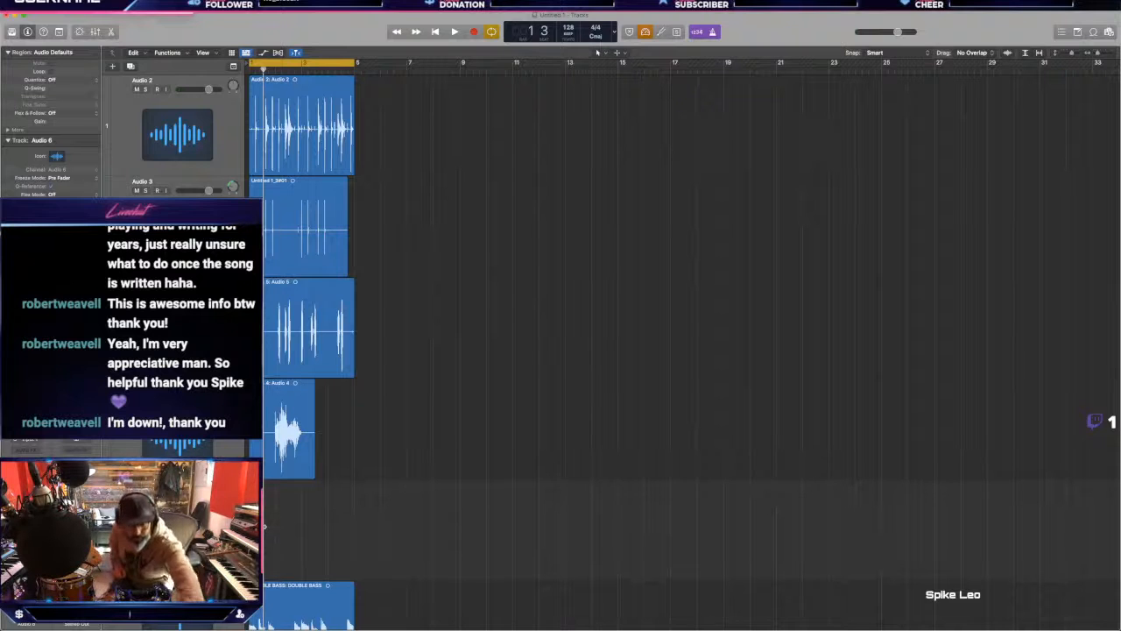
# Step: Record two fresh percussion takes on the empty Audio 6 track over the four-bar cycle
pyautogui.press('space')
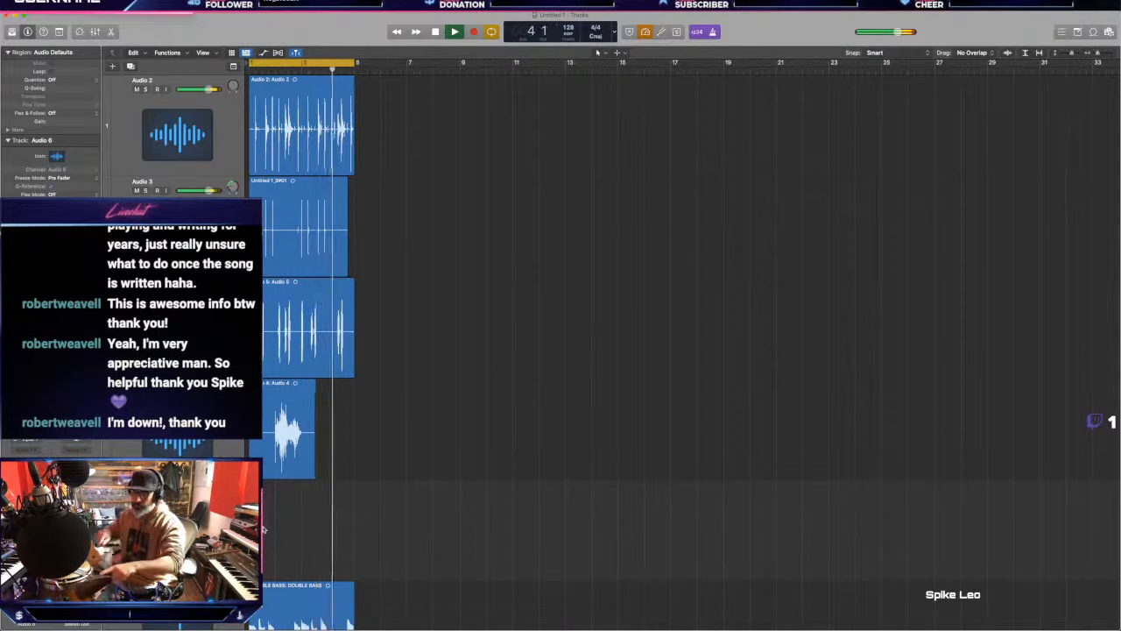
pyautogui.press('space')
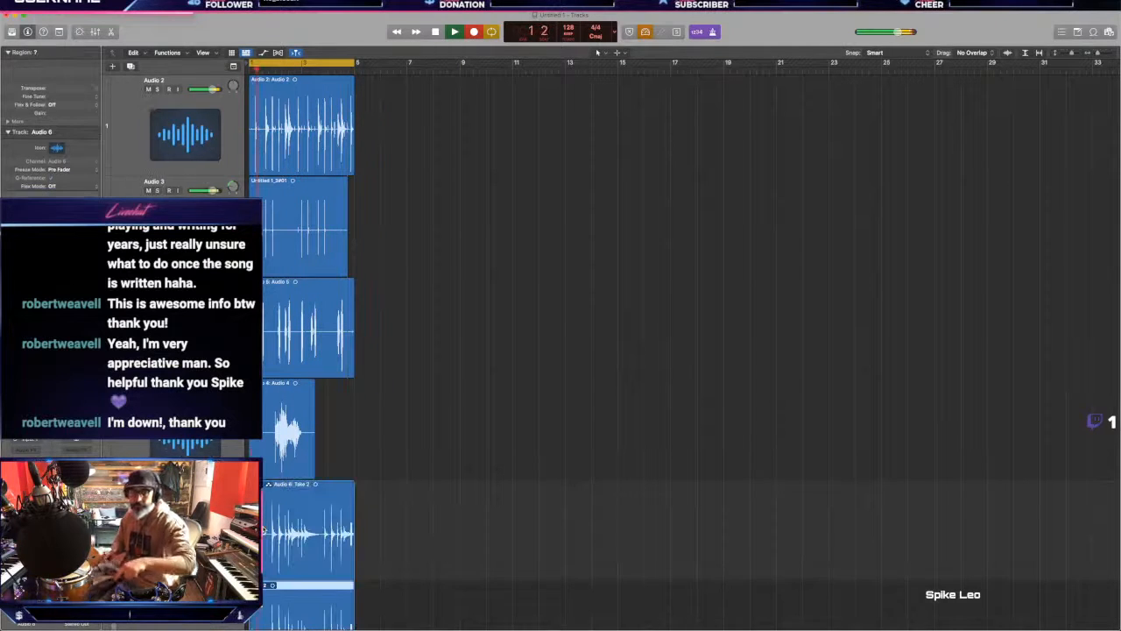
pyautogui.press('space')
pyautogui.press('space')
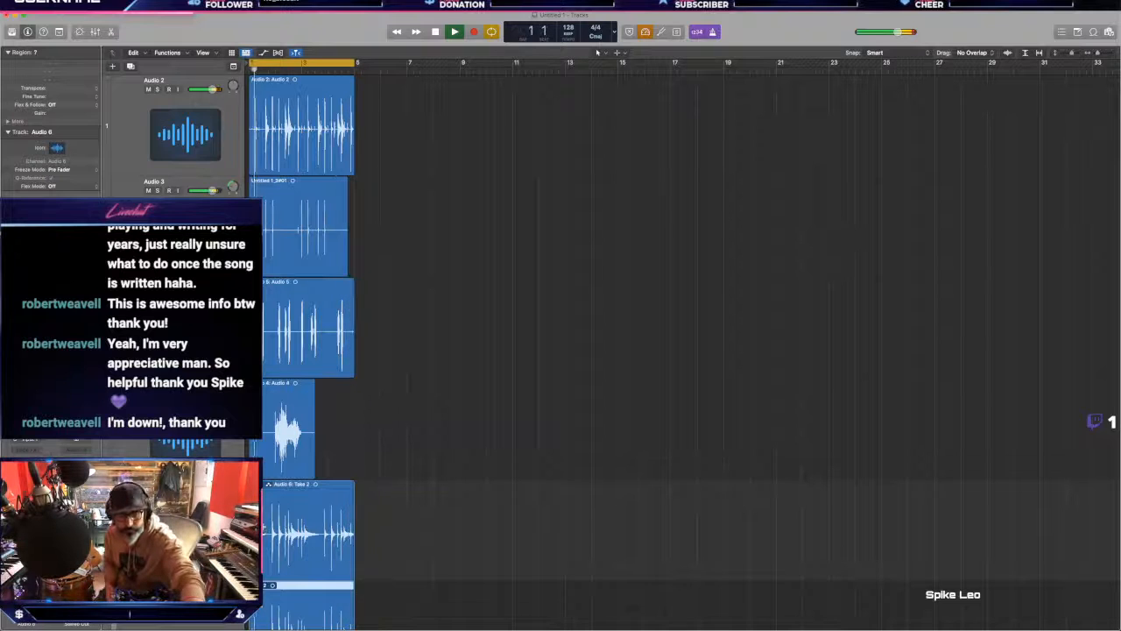
# Step: Add another audio track below Audio 6 and record four cycle takes of percussion on it
pyautogui.press('Down')
pyautogui.press('space')
pyautogui.press('r')
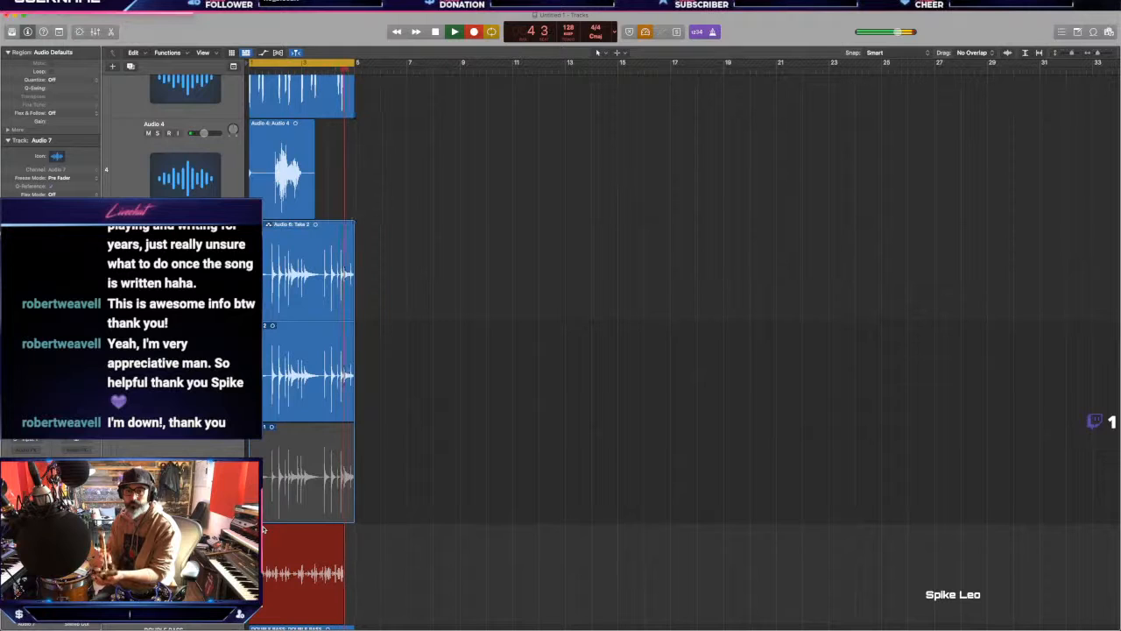
pyautogui.press('space')
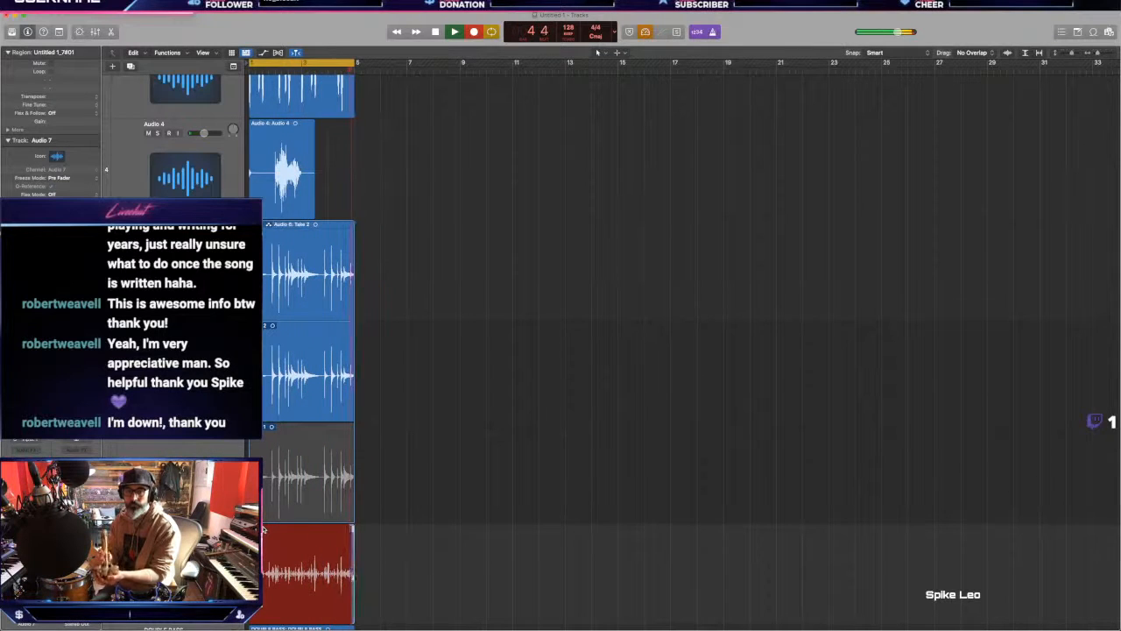
pyautogui.press('space')
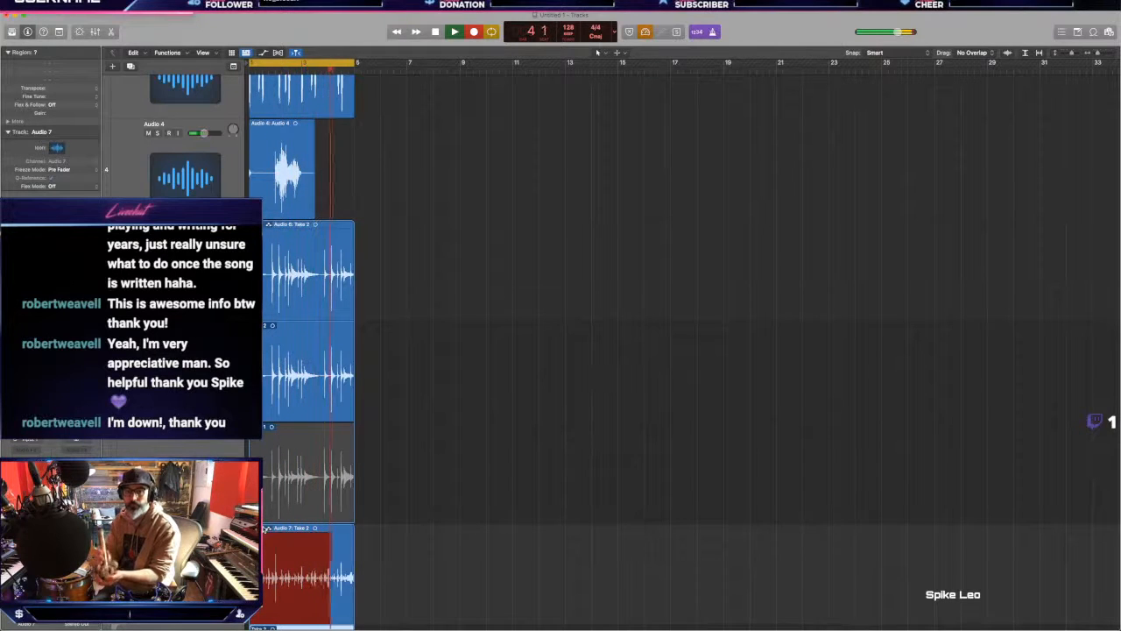
pyautogui.press('space')
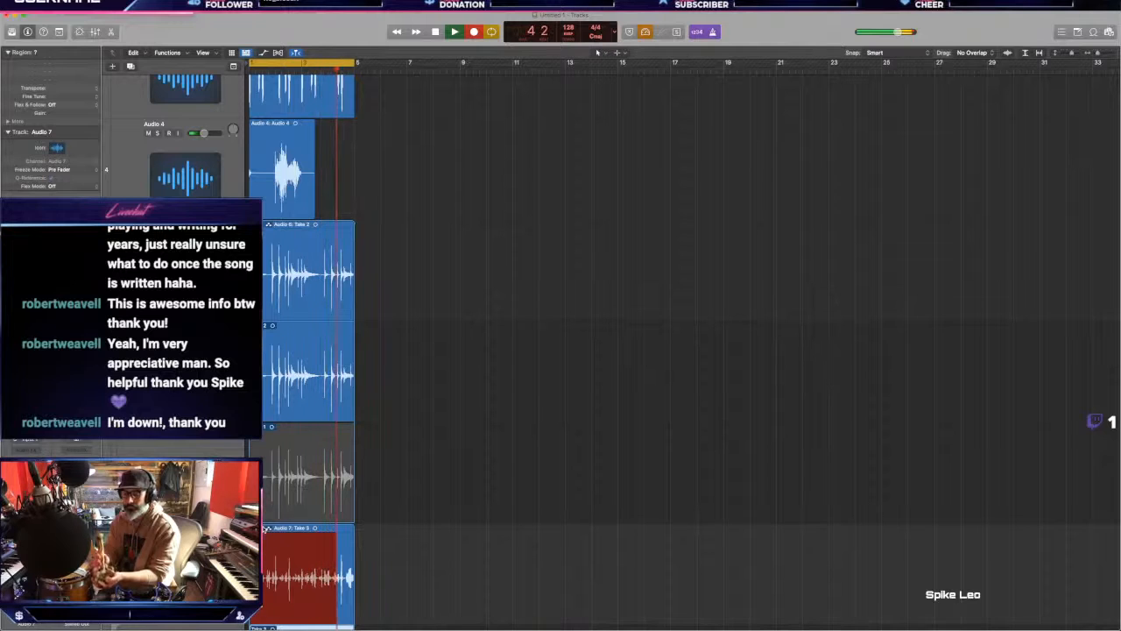
pyautogui.press('space')
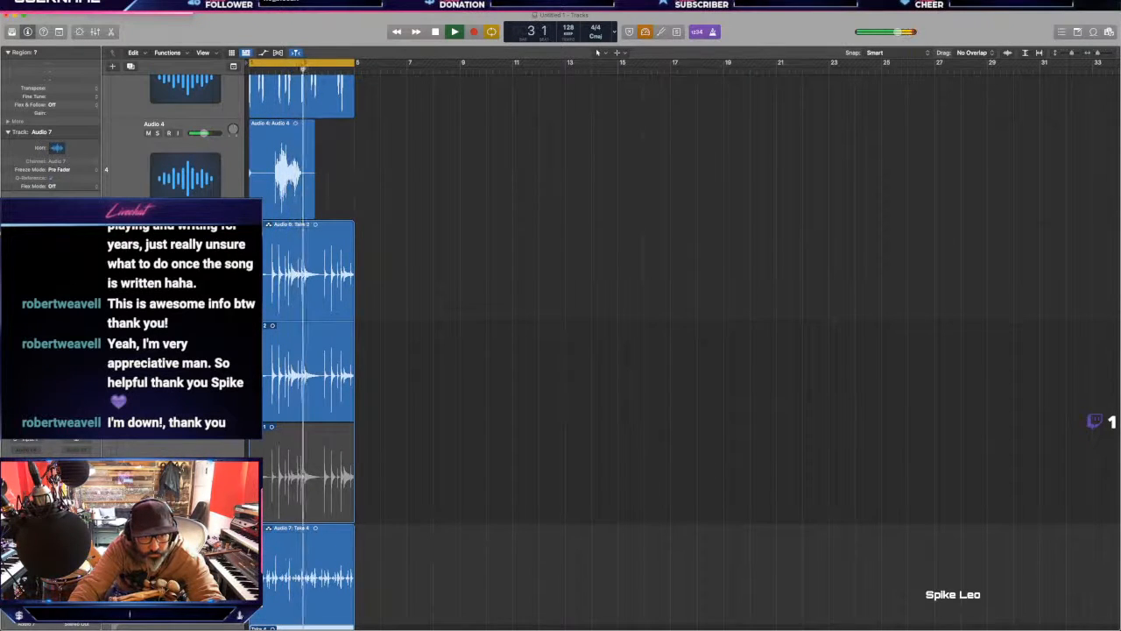
# Step: Turn off the metronome click while the loop keeps playing
pyautogui.scroll(5, 561, 351)
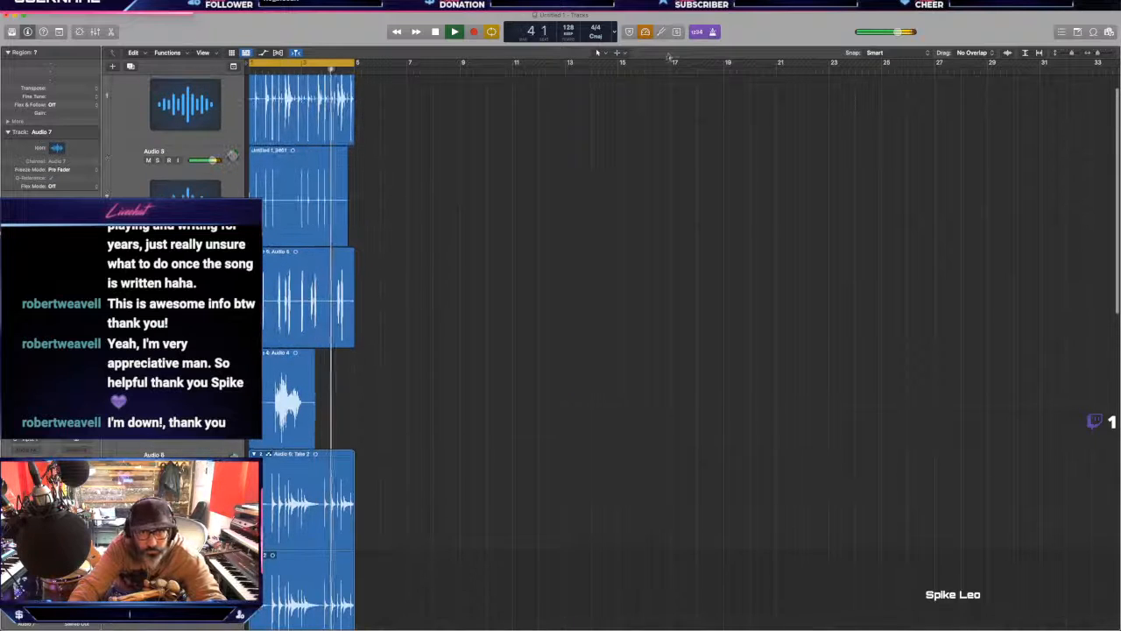
pyautogui.press('space')
pyautogui.press('space')
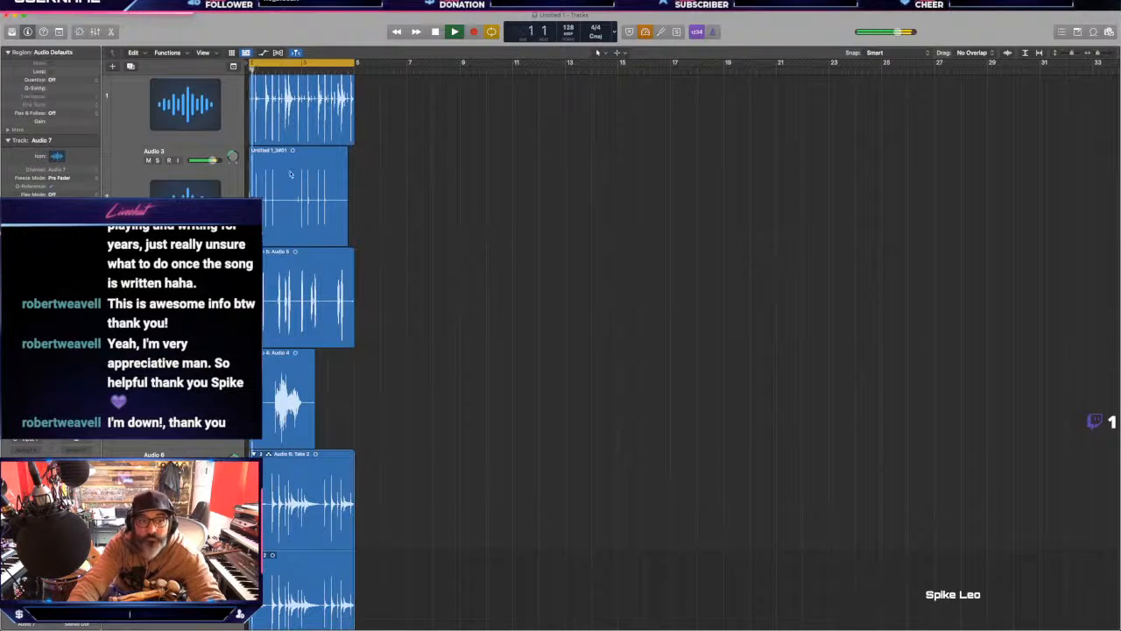
# Step: Set the Audio 3 region's gain to +2.2 dB, checking the track briefly in solo
pyautogui.click(202, 175)
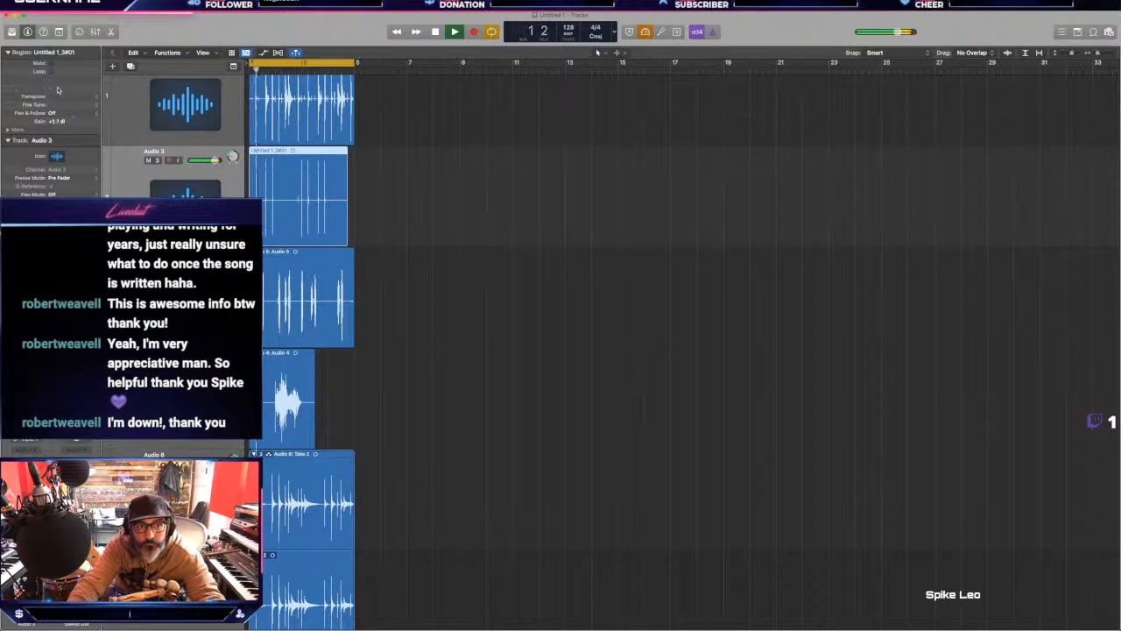
pyautogui.click(156, 160)
pyautogui.click(156, 161)
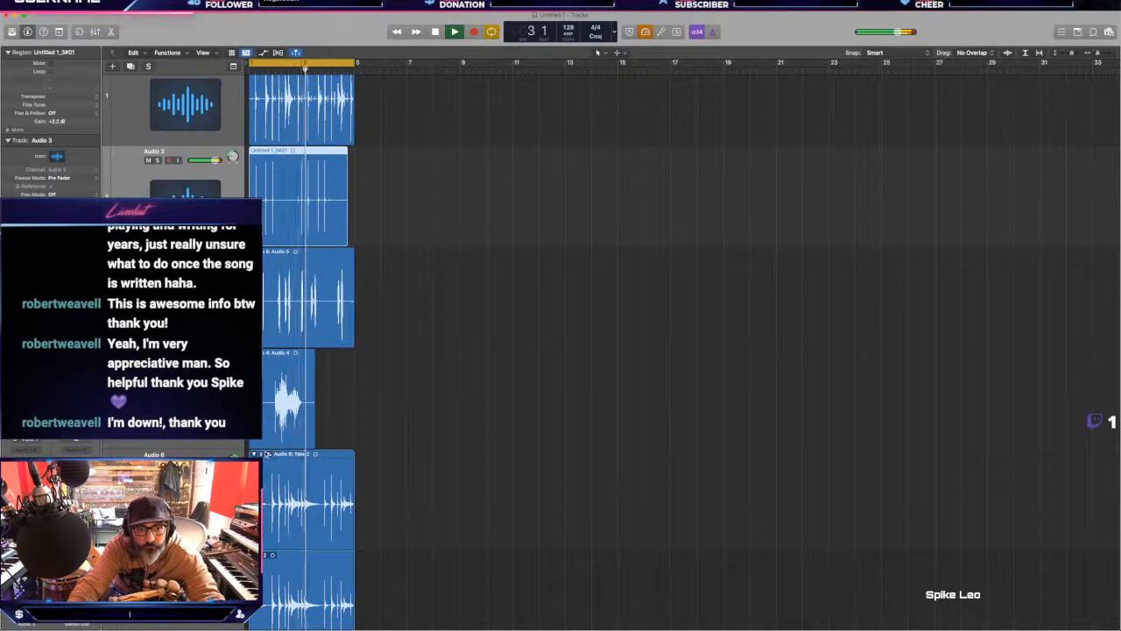
# Step: Flatten and merge the take folders on the Audio 6 and Audio 7 tracks
pyautogui.click(265, 454)
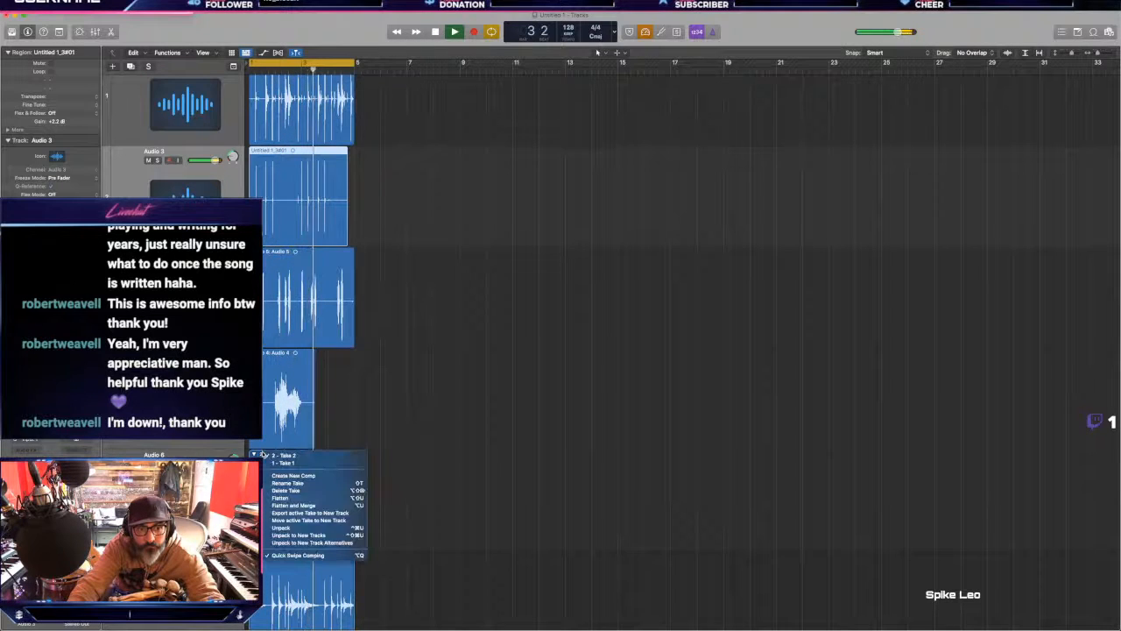
pyautogui.click(292, 504)
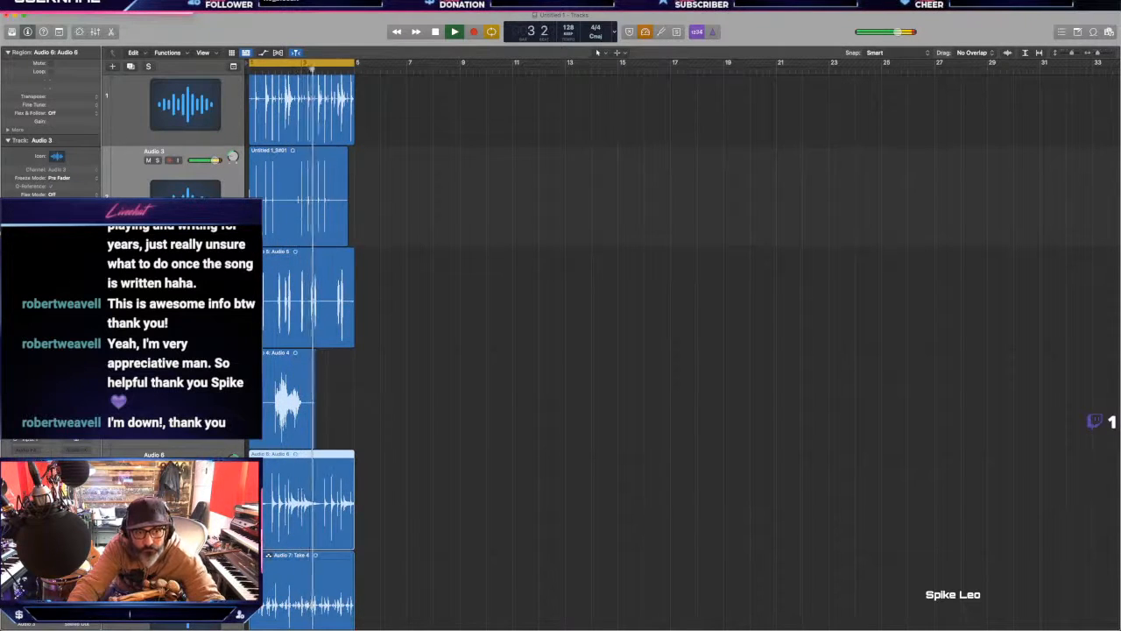
pyautogui.scroll(-2, 357, 354)
pyautogui.scroll(-4, 357, 354)
pyautogui.click(205, 83)
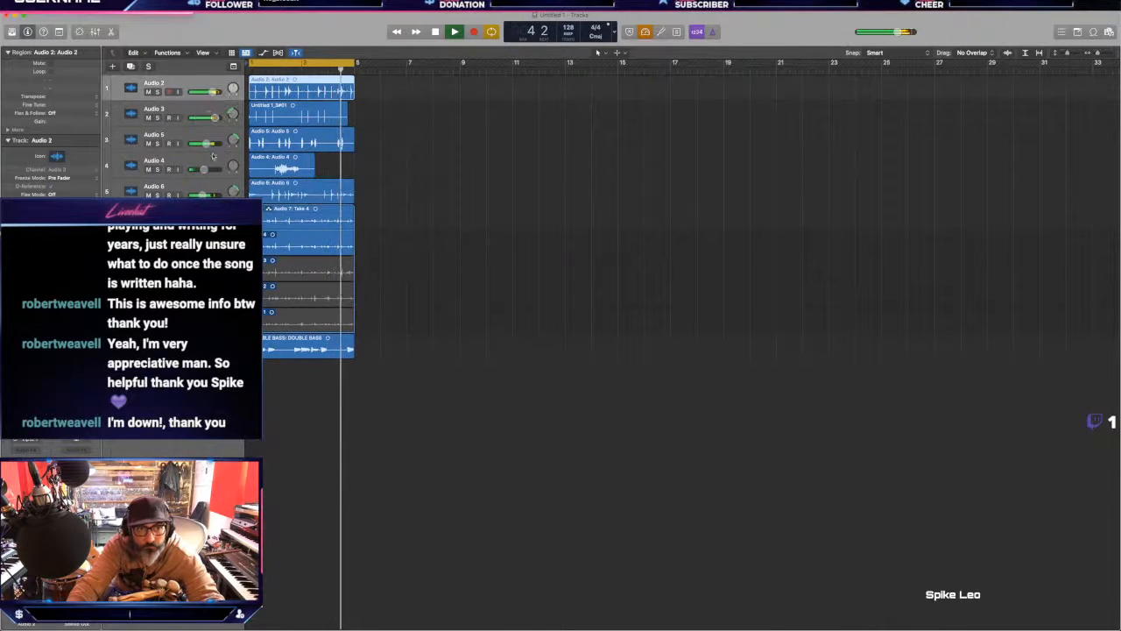
pyautogui.click(268, 209)
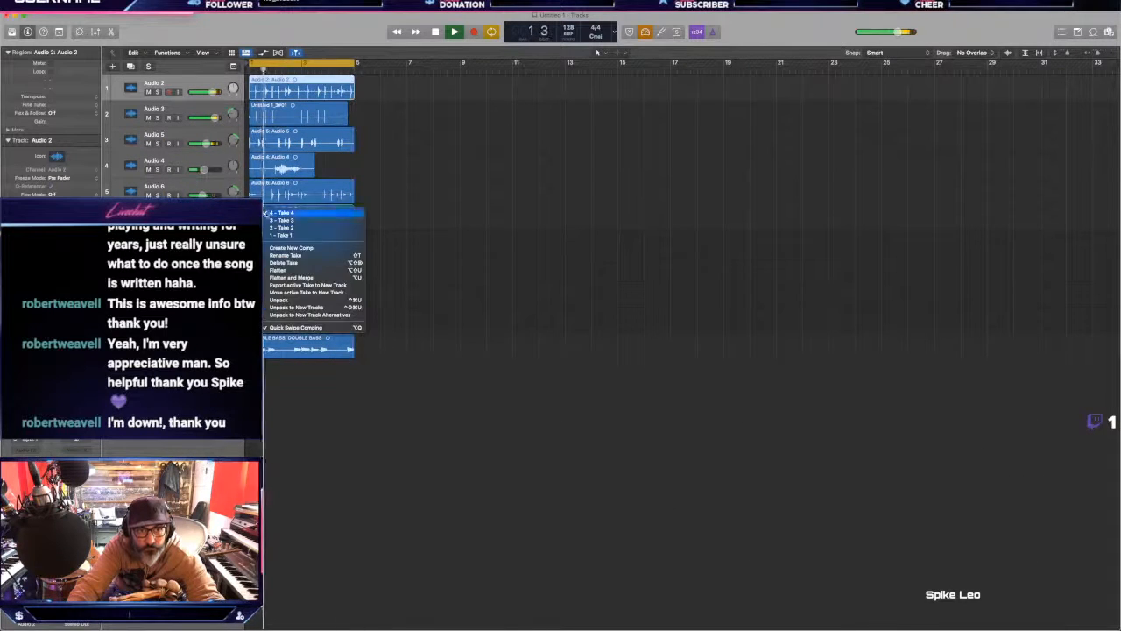
pyautogui.click(290, 272)
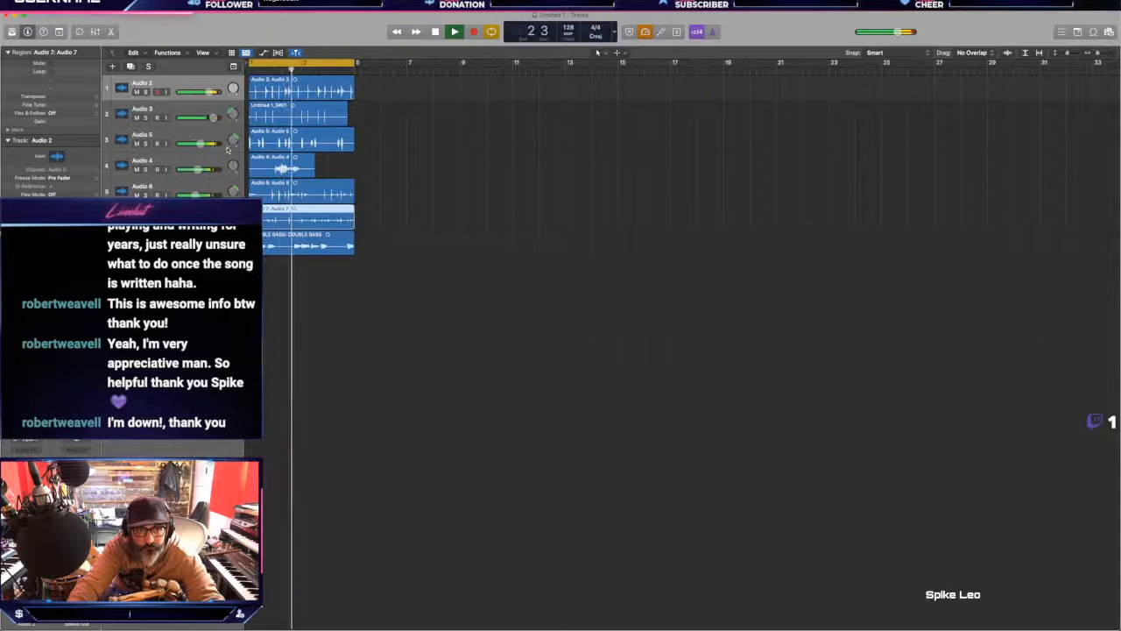
# Step: Group the Audio 2 through Audio 7 percussion tracks into a Summing Stack and collapse it
pyautogui.keyDown('shift'); pyautogui.click(156, 210); pyautogui.keyUp('shift')
pyautogui.rightClick(156, 208)
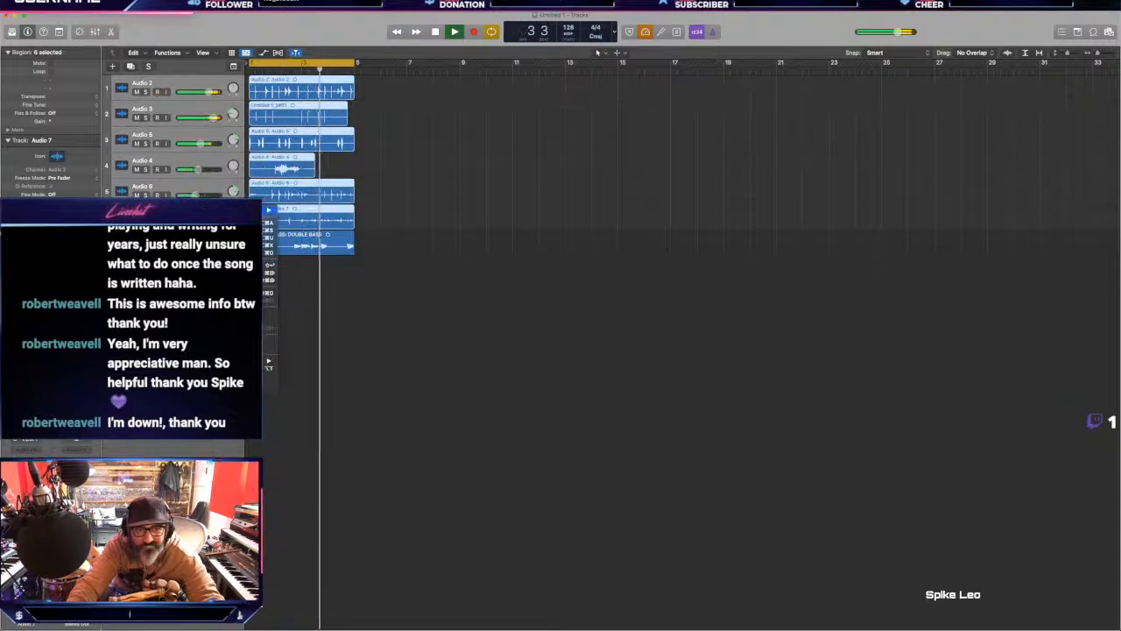
pyautogui.click(197, 292)
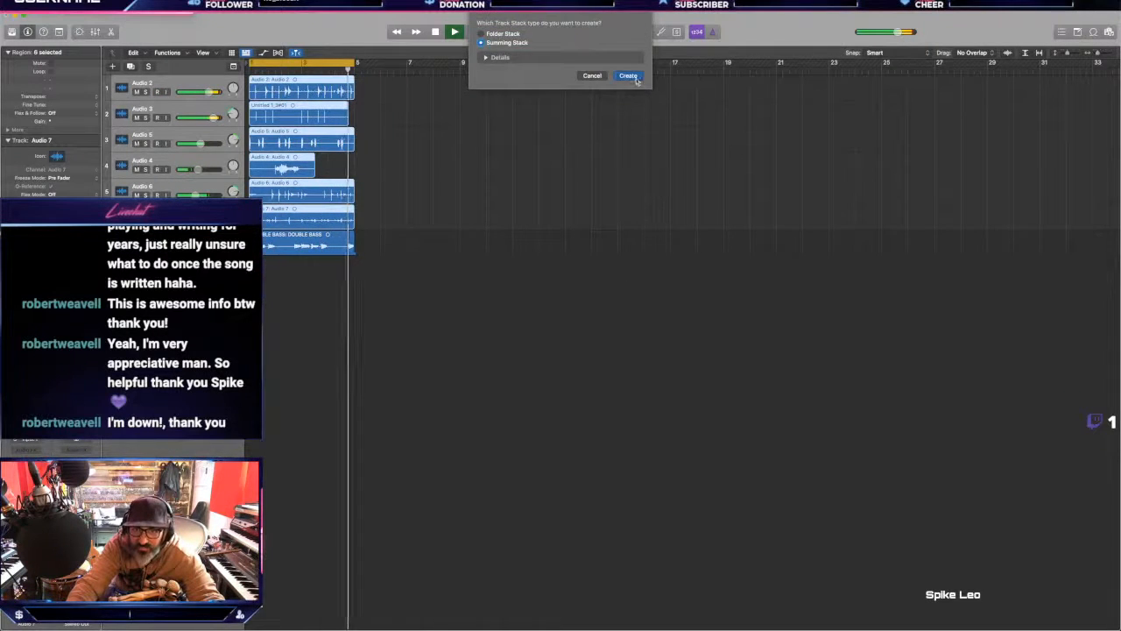
pyautogui.click(630, 76)
pyautogui.click(119, 88)
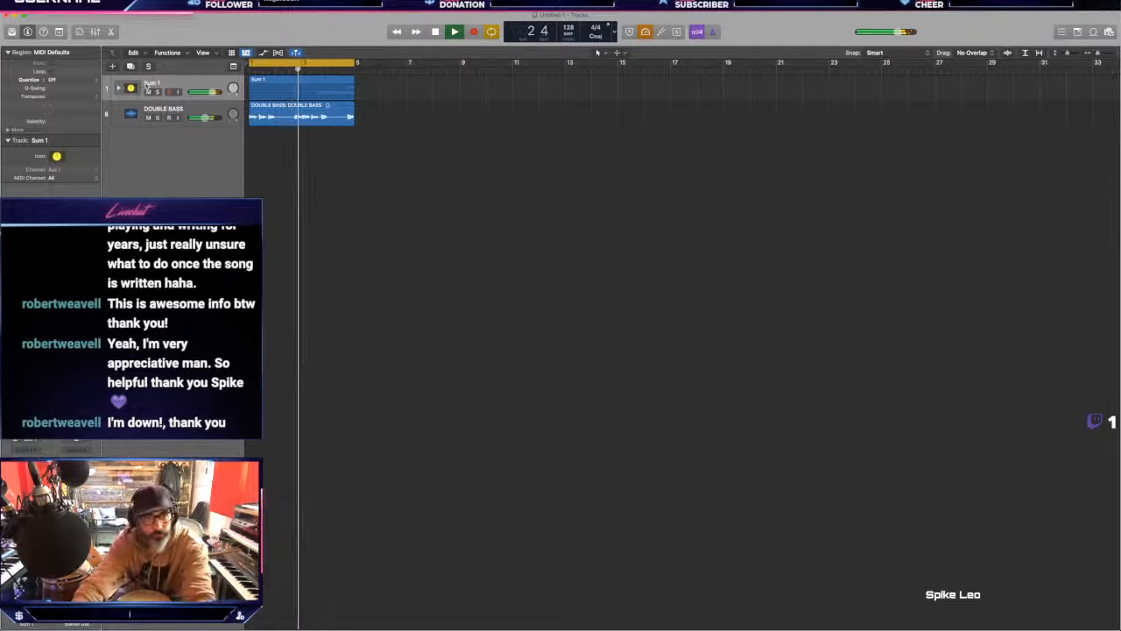
# Step: Expand the Sum 1 stack, add a new track with Audio 2's settings below Audio 2, and arm it for recording
pyautogui.press('super+d')
pyautogui.press('super+z')
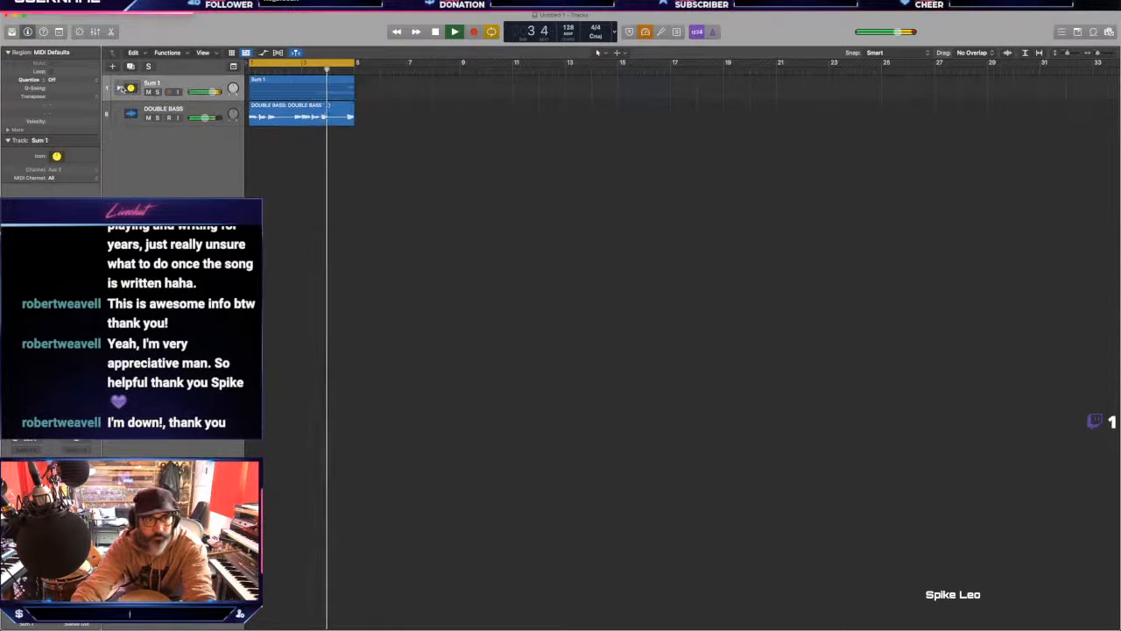
pyautogui.click(119, 88)
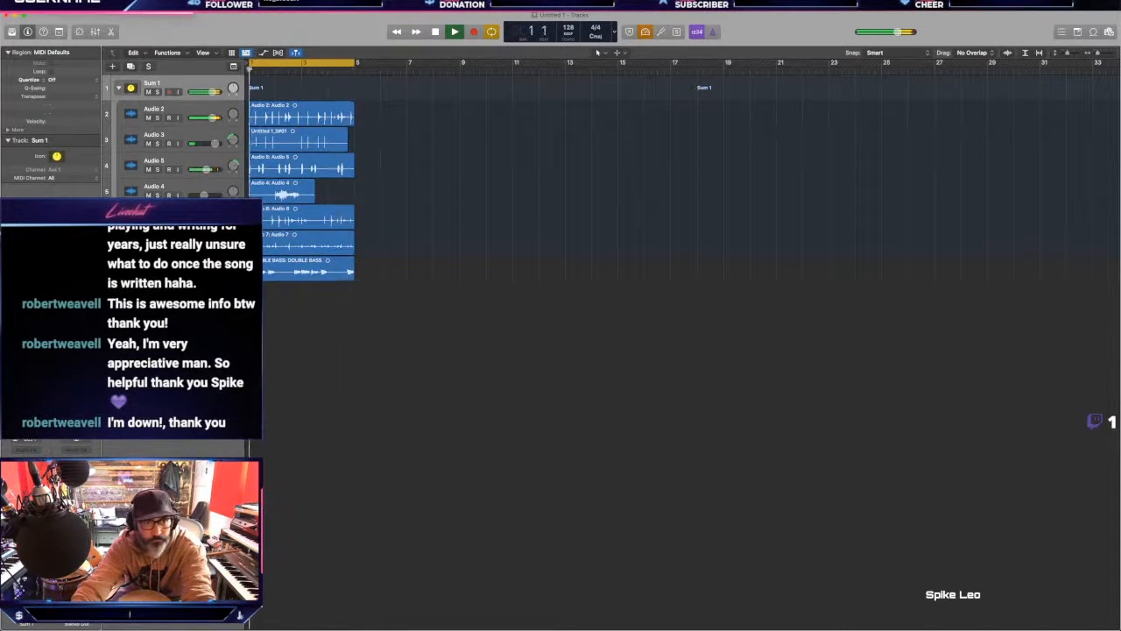
pyautogui.click(194, 116)
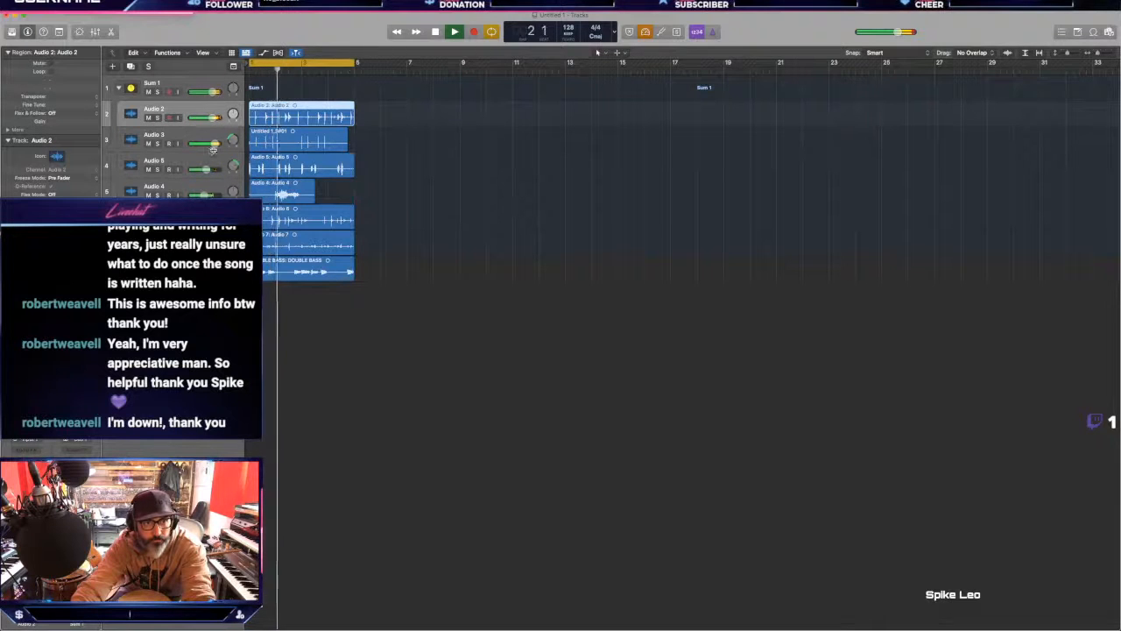
pyautogui.press('super+d')
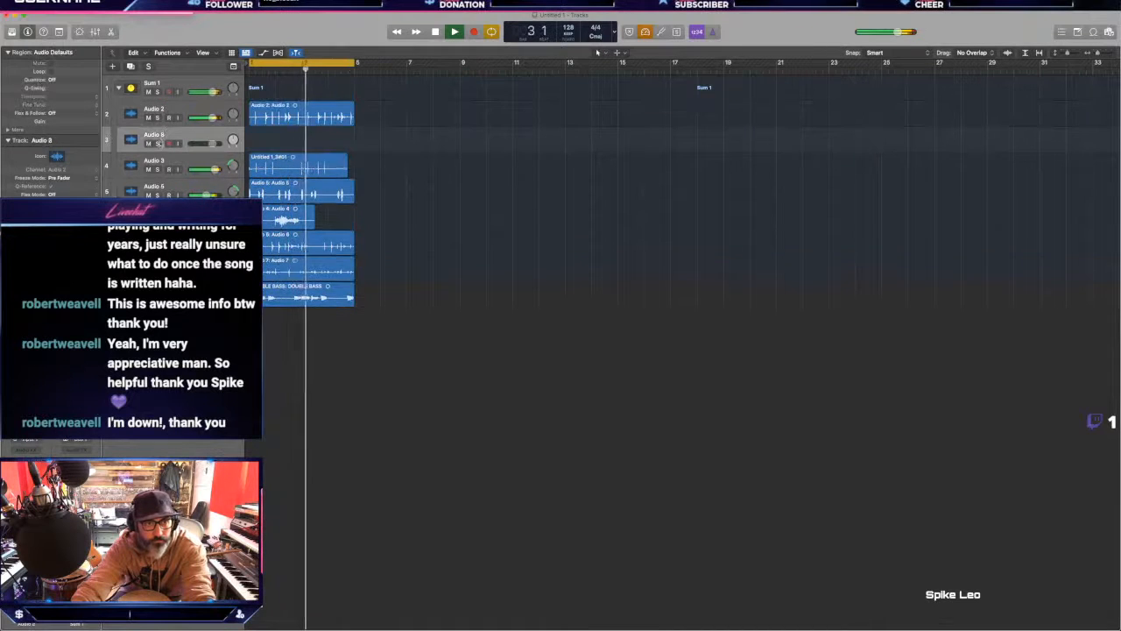
pyautogui.click(168, 143)
# Step: Record cycled percussion takes on the Audio 8 track, and flatten and merge its take folder
pyautogui.press('r')
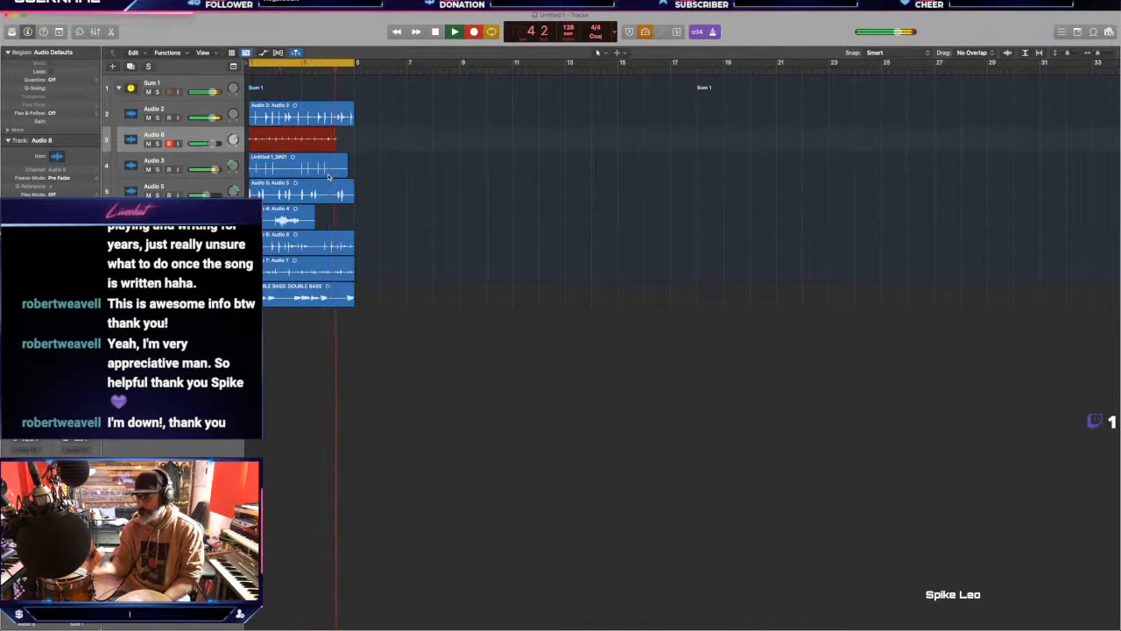
pyautogui.press('space')
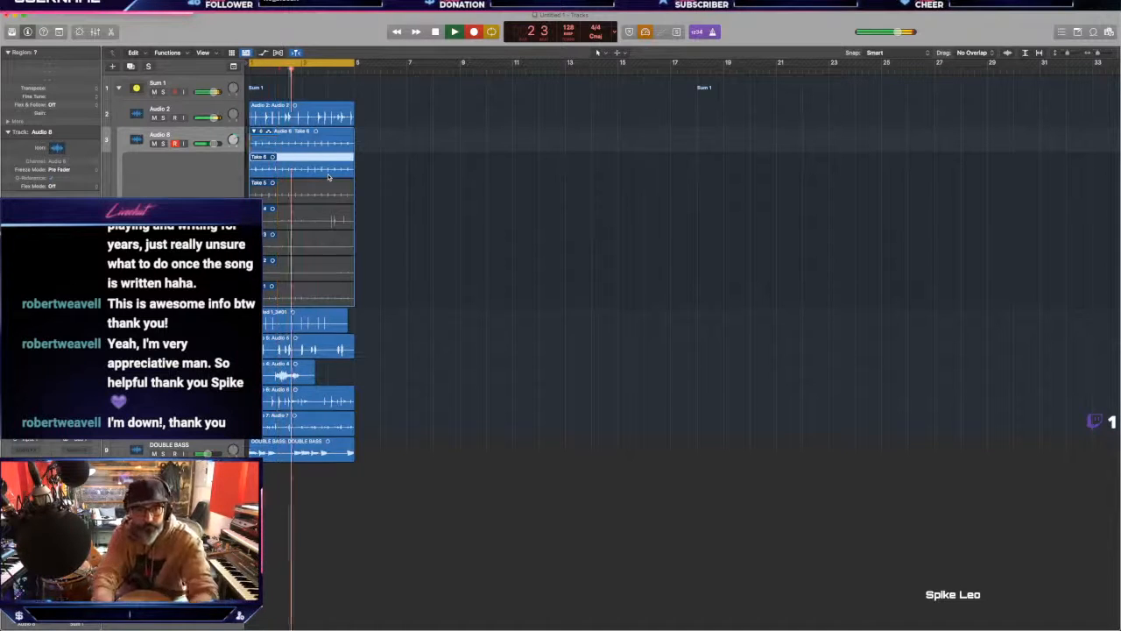
pyautogui.press('space')
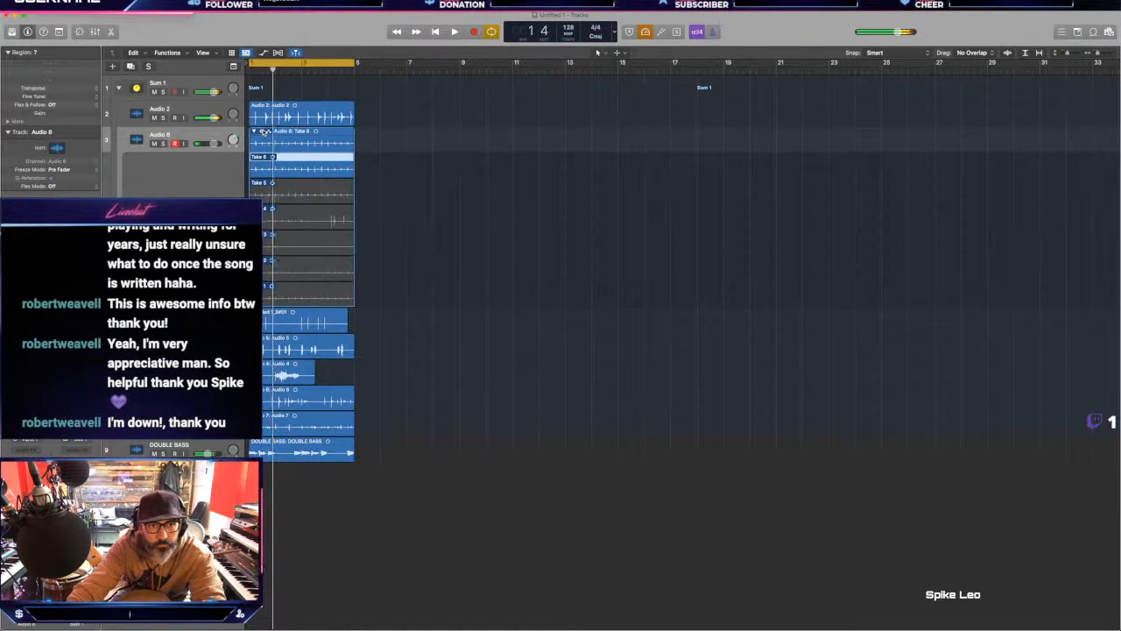
pyautogui.click(264, 131)
pyautogui.click(276, 212)
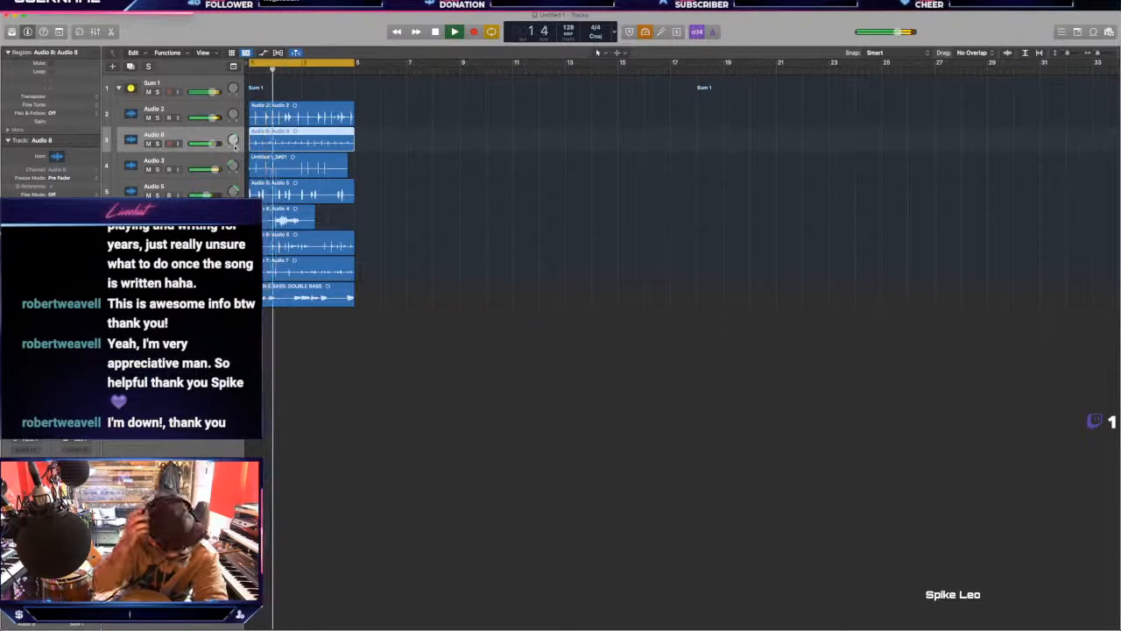
# Step: Move the Audio 8 track out of the stack to just below Audio 7, and mute Audio 7 and Audio 8
pyautogui.moveTo(234, 142); pyautogui.dragTo(151, 260)
pyautogui.click(148, 143)
pyautogui.click(415, 342)
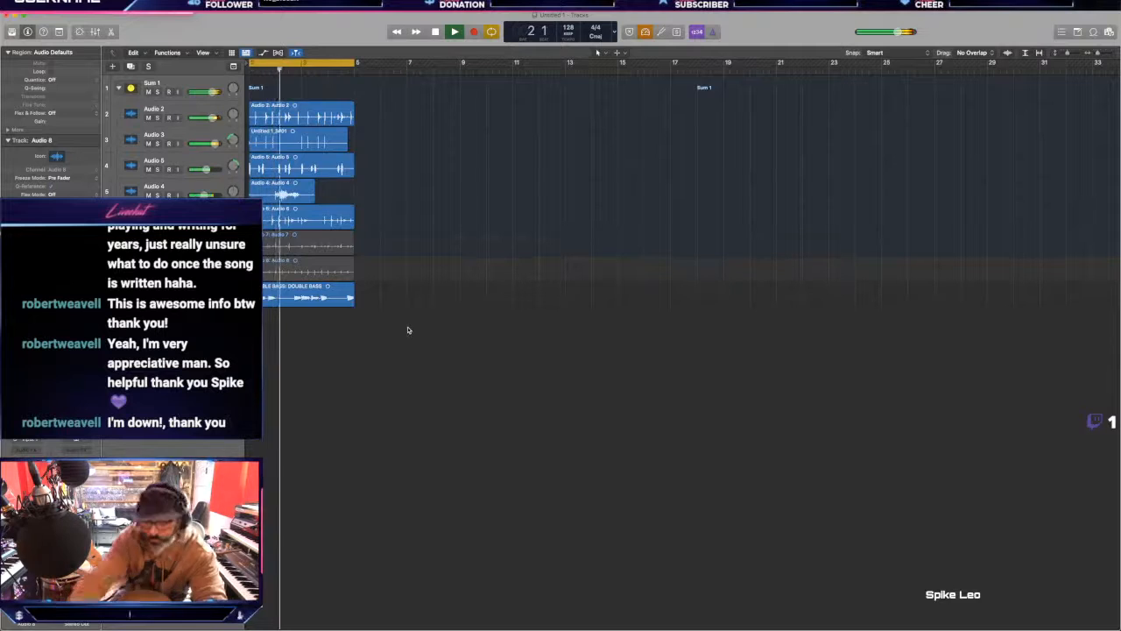
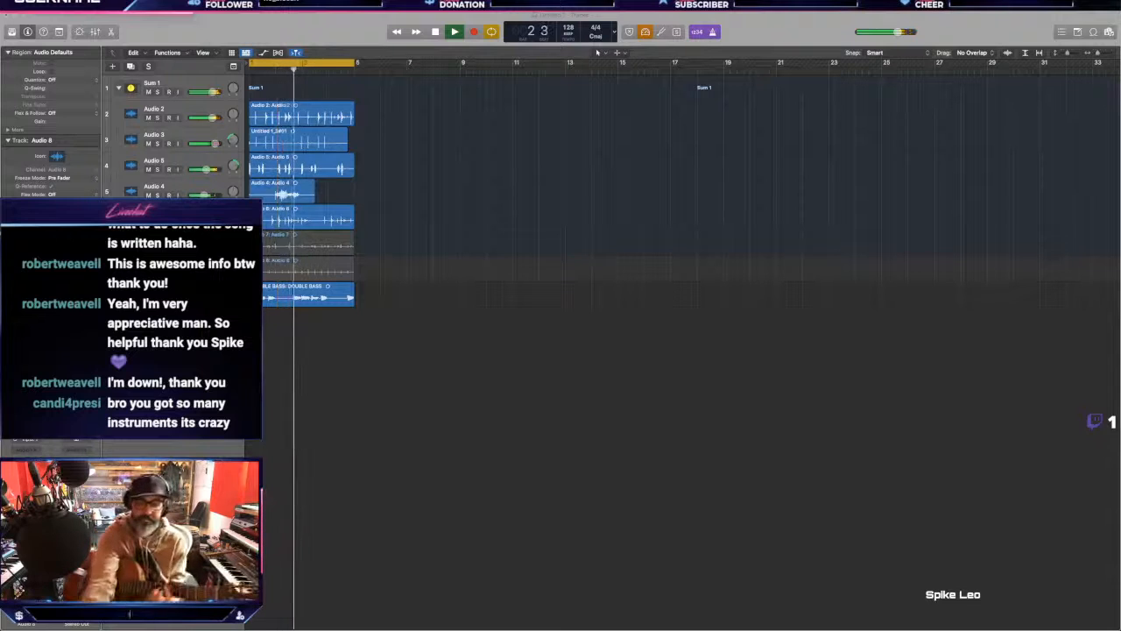
# Step: Stop playback and add a new track with the DOUBLE BASS track's settings below it
pyautogui.press('space')
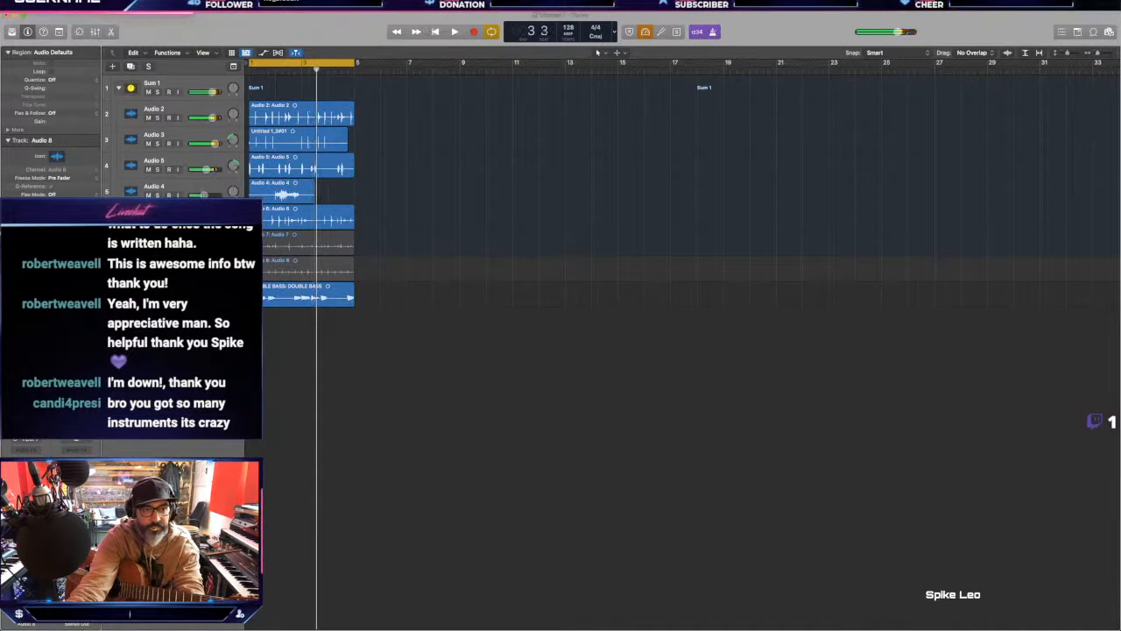
pyautogui.click(326, 294)
pyautogui.press('super+d')
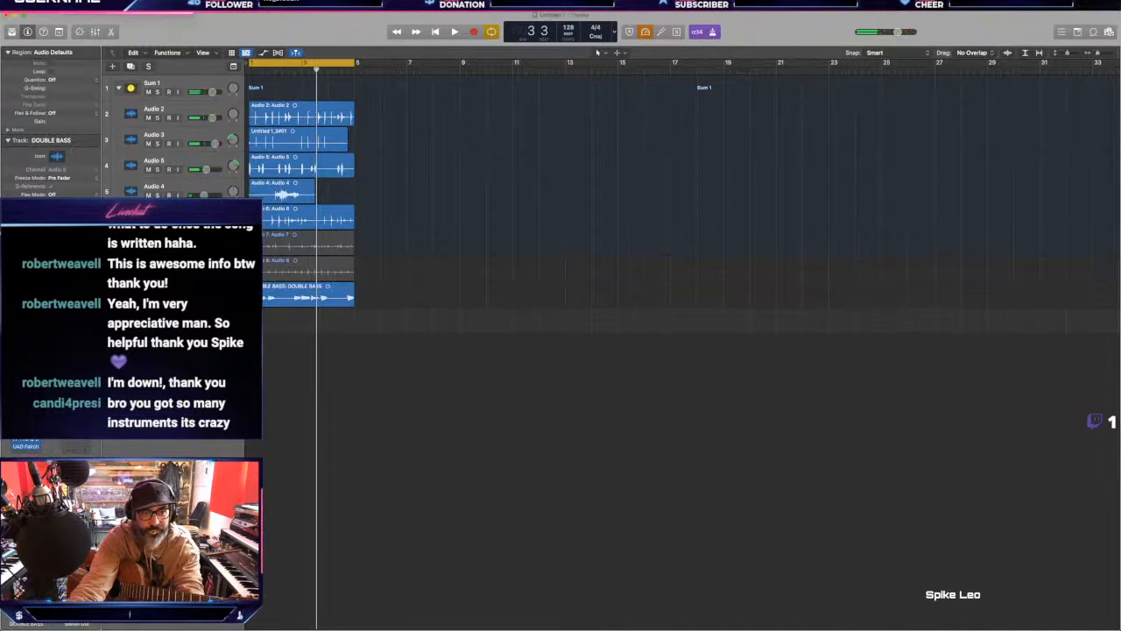
# Step: Create an audio track for Input 1, name it Guitar, and place it directly below the DOUBLE BASS track
pyautogui.click(158, 264)
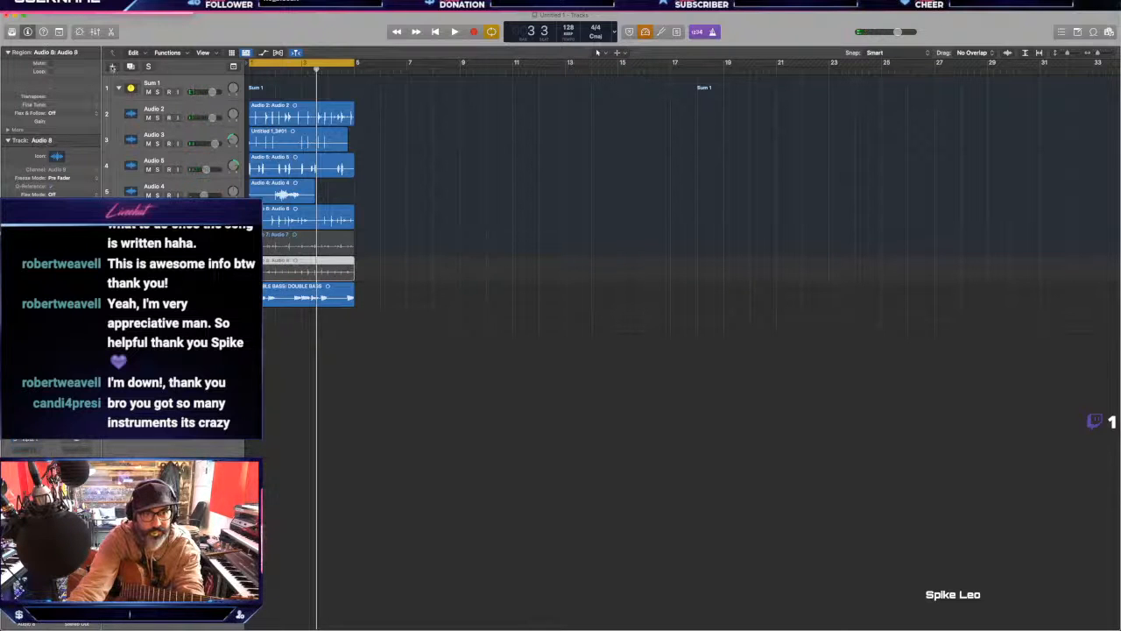
pyautogui.click(112, 67)
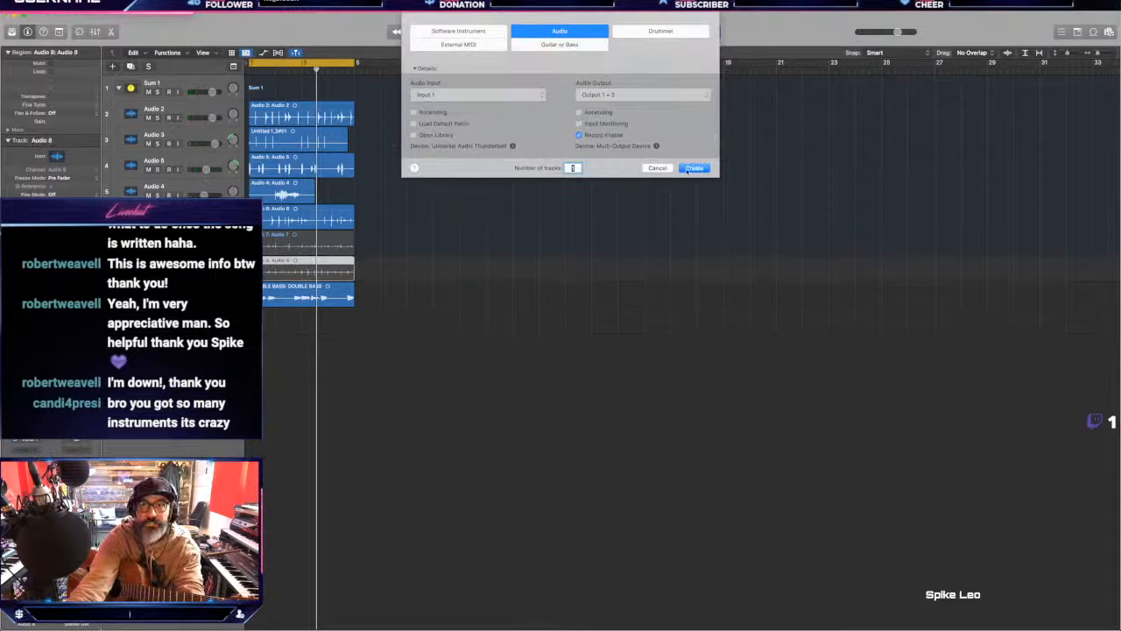
pyautogui.click(693, 169)
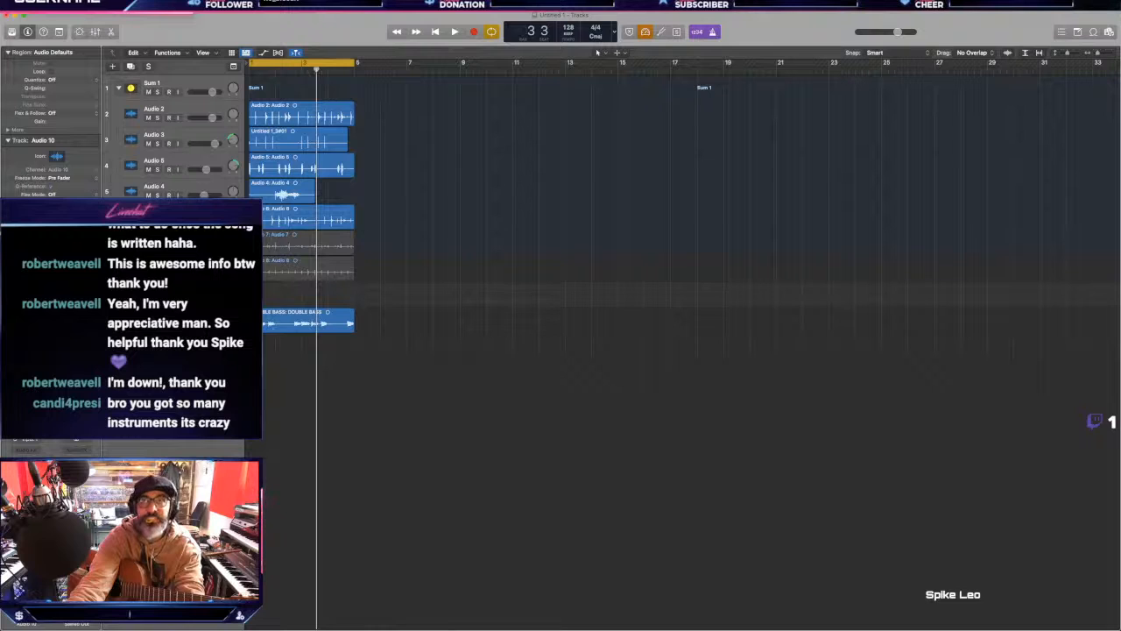
pyautogui.moveTo(158, 294); pyautogui.dragTo(158, 322)
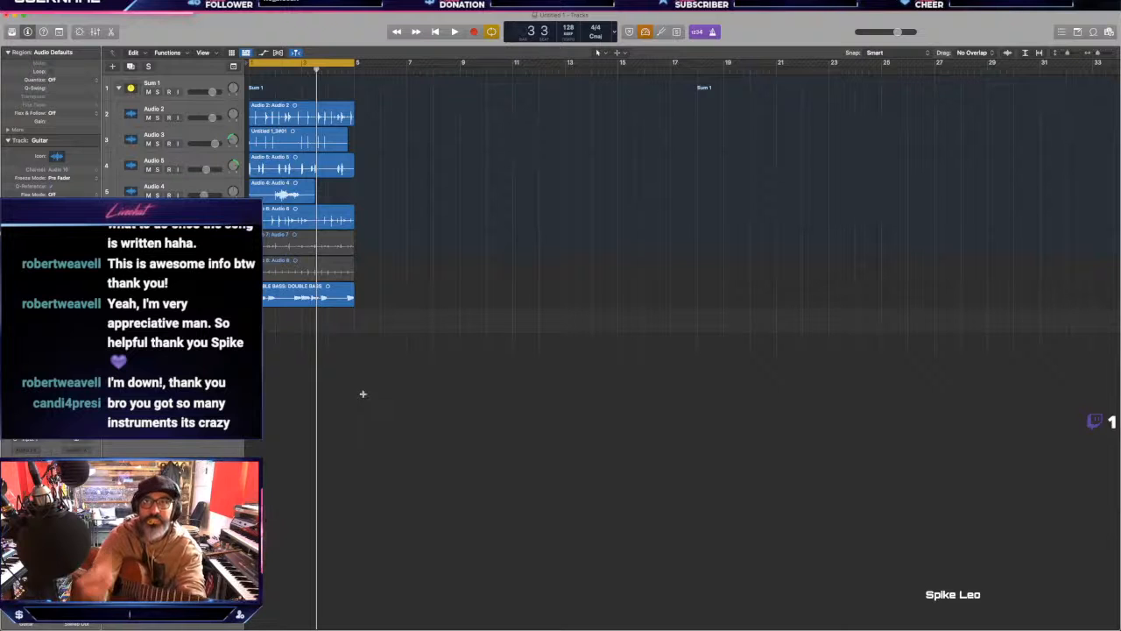
# Step: Save the project as Latin Gangsta in the Signature Series Sample Pack x 70's Old School (In Progress) folder within SAMPLE PACKS
pyautogui.press('super+s')
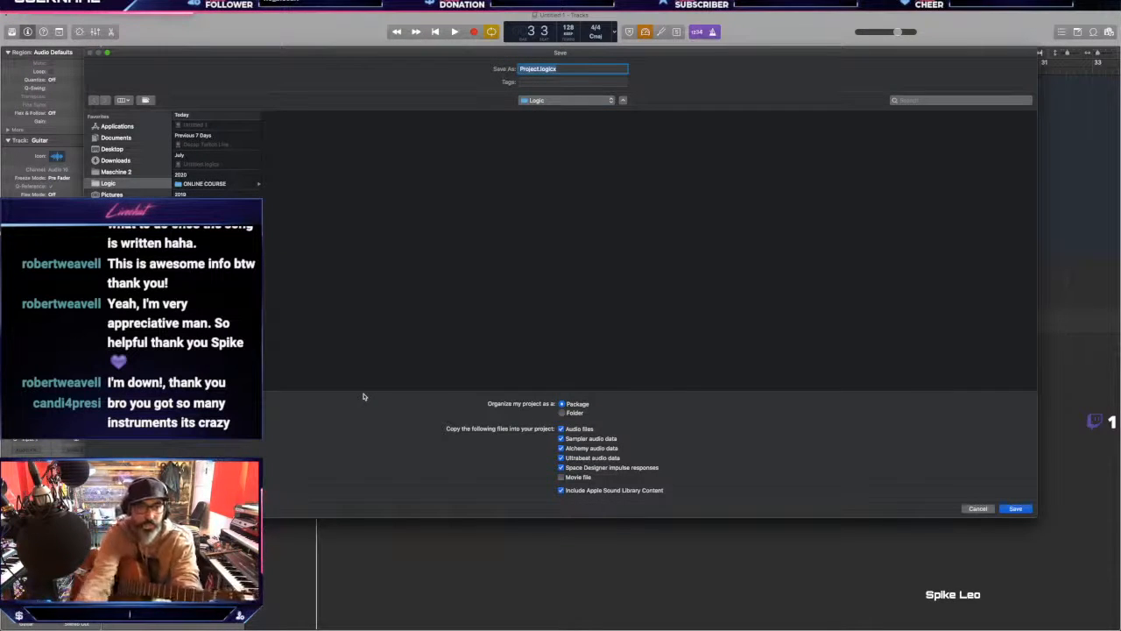
pyautogui.click(210, 228)
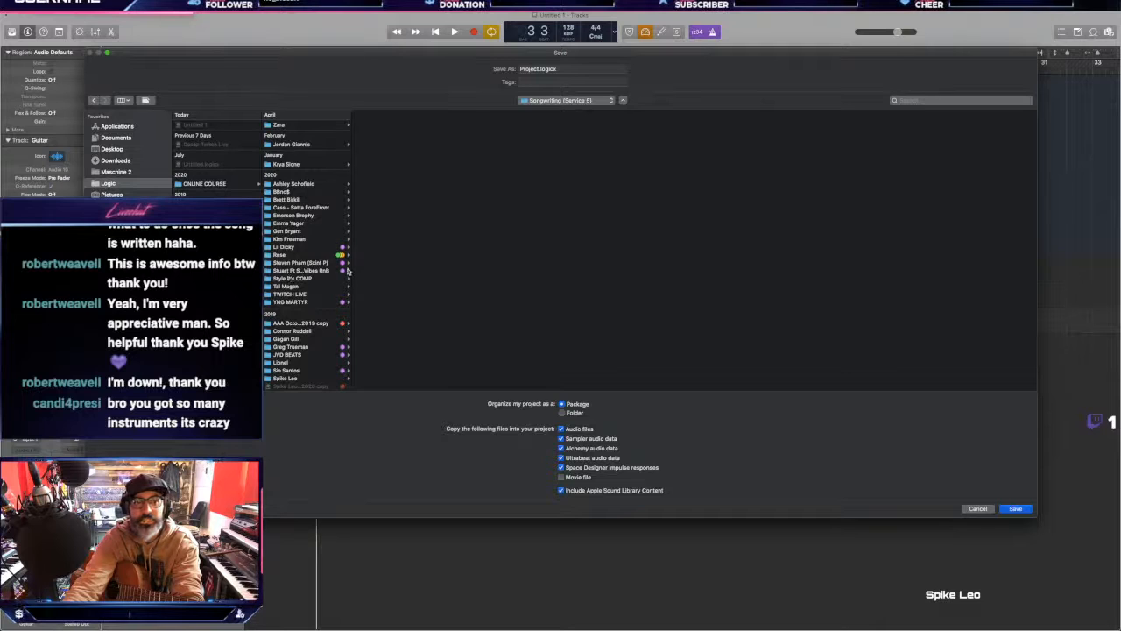
pyautogui.moveTo(350, 268); pyautogui.dragTo(388, 272)
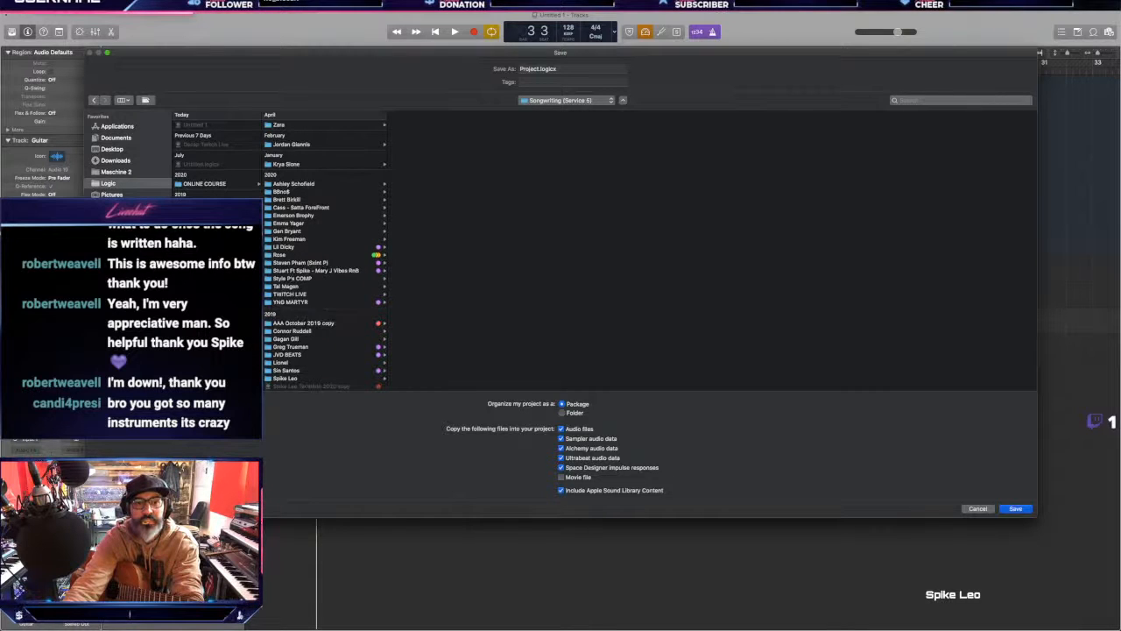
pyautogui.click(211, 244)
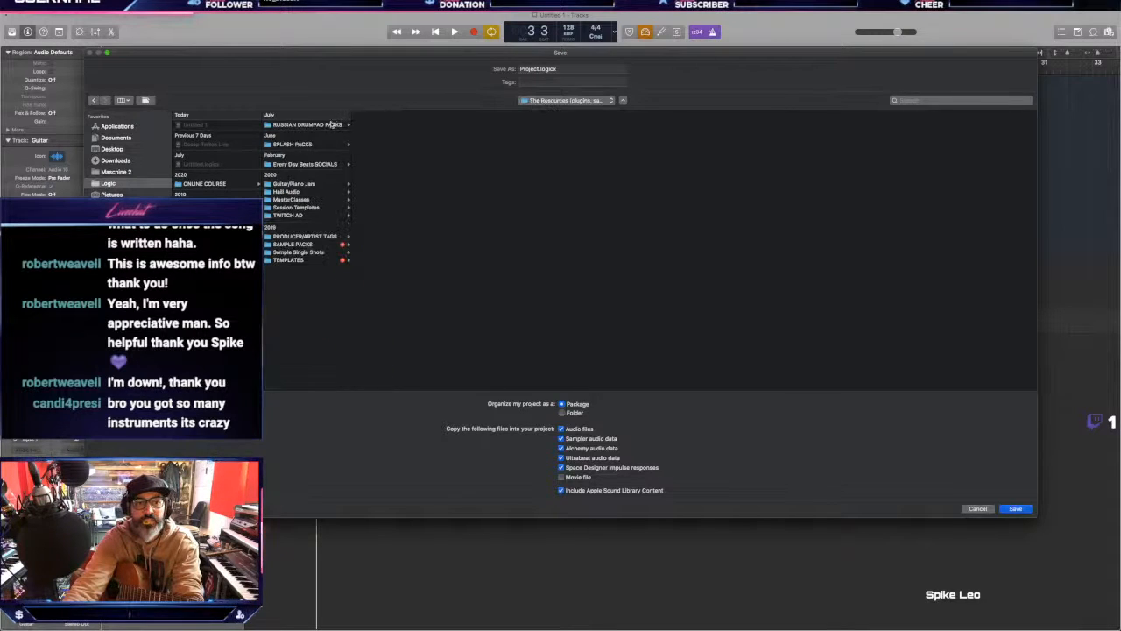
pyautogui.click(321, 144)
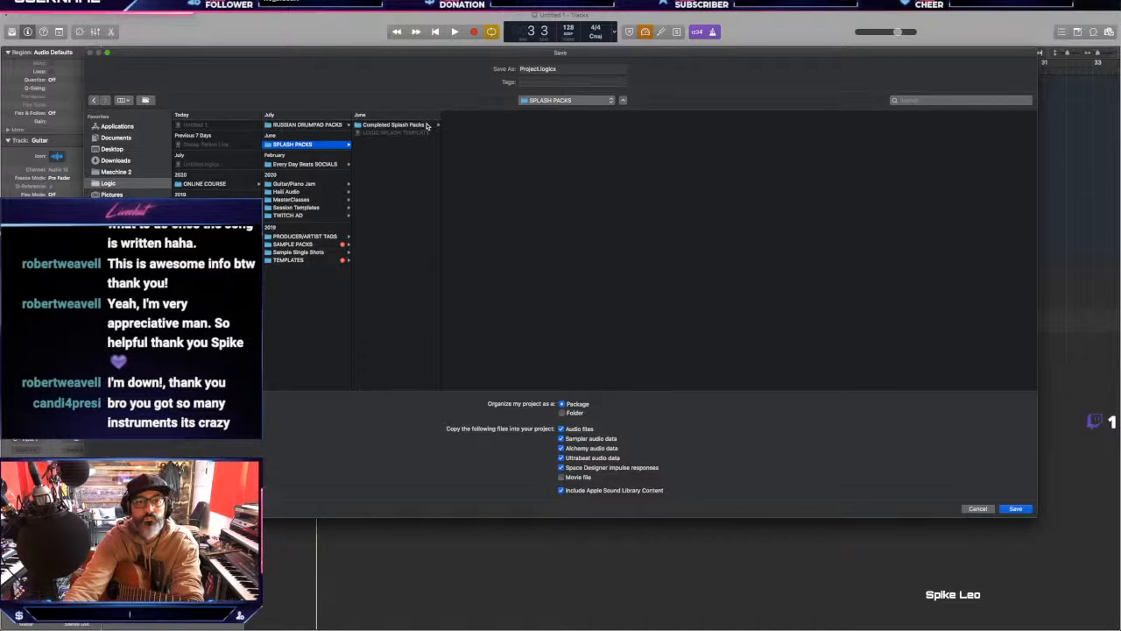
pyautogui.click(298, 245)
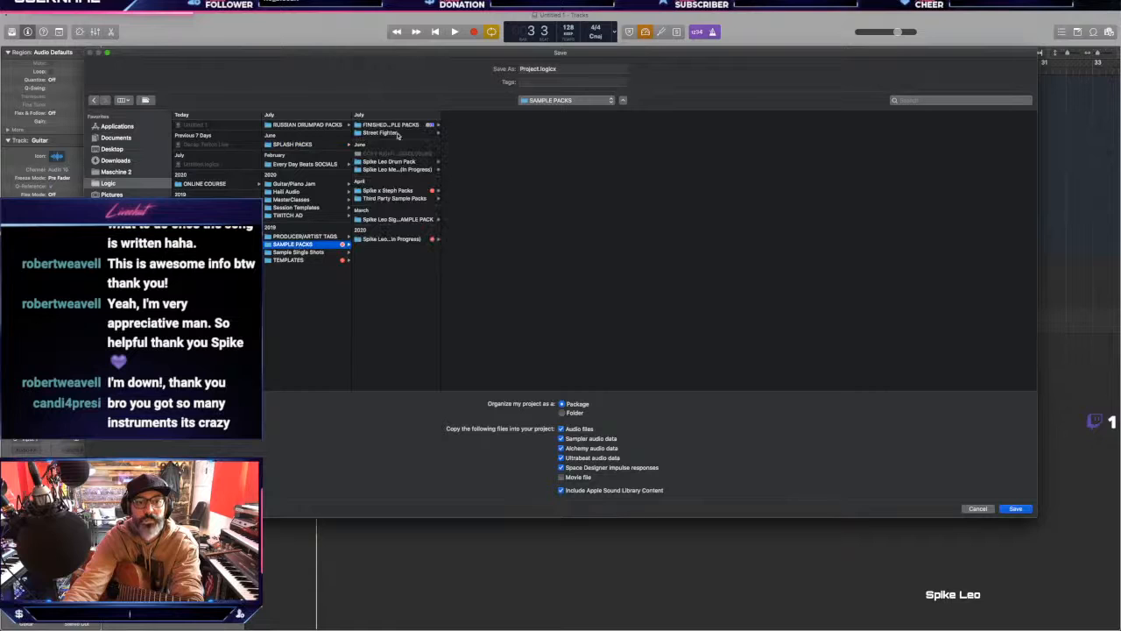
pyautogui.doubleClick(441, 163)
pyautogui.click(451, 171)
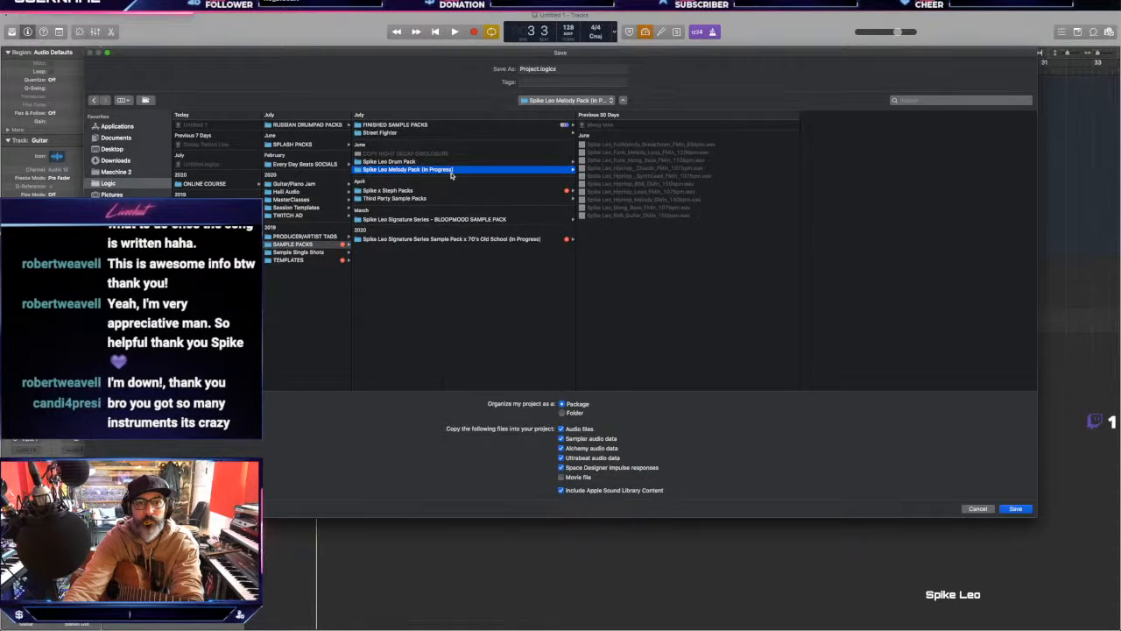
pyautogui.click(408, 239)
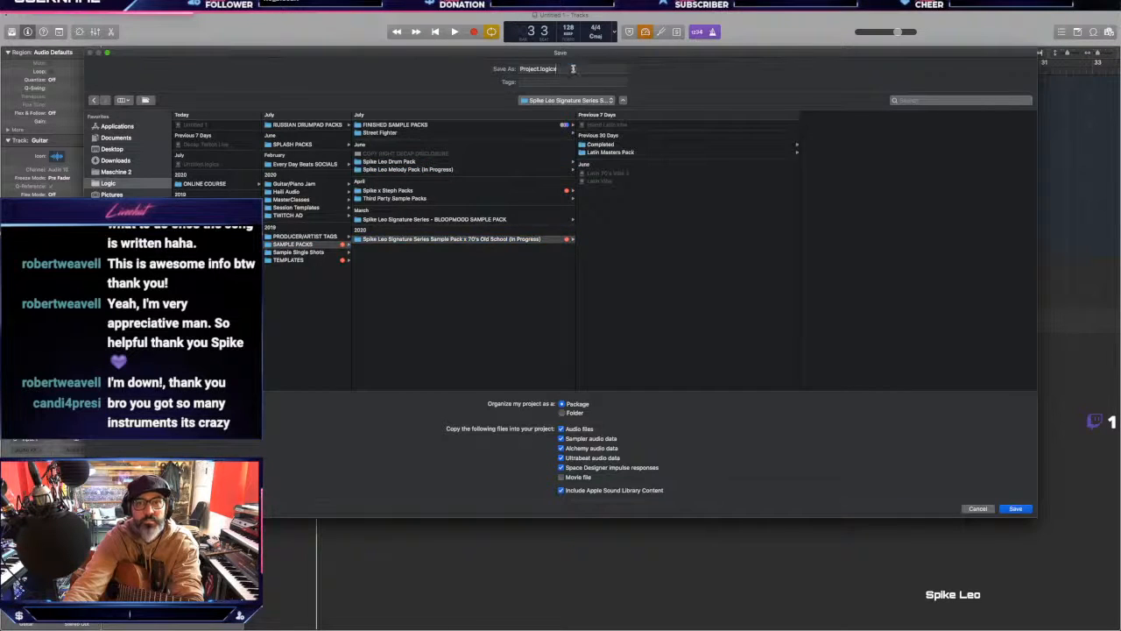
pyautogui.click(573, 68)
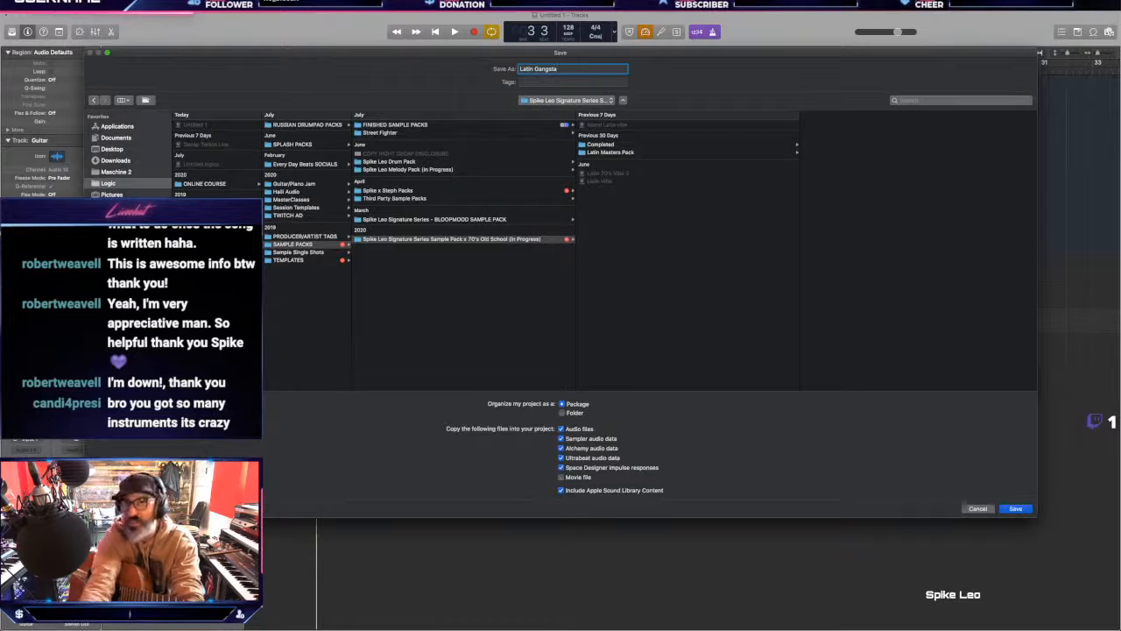
pyautogui.press('Return')
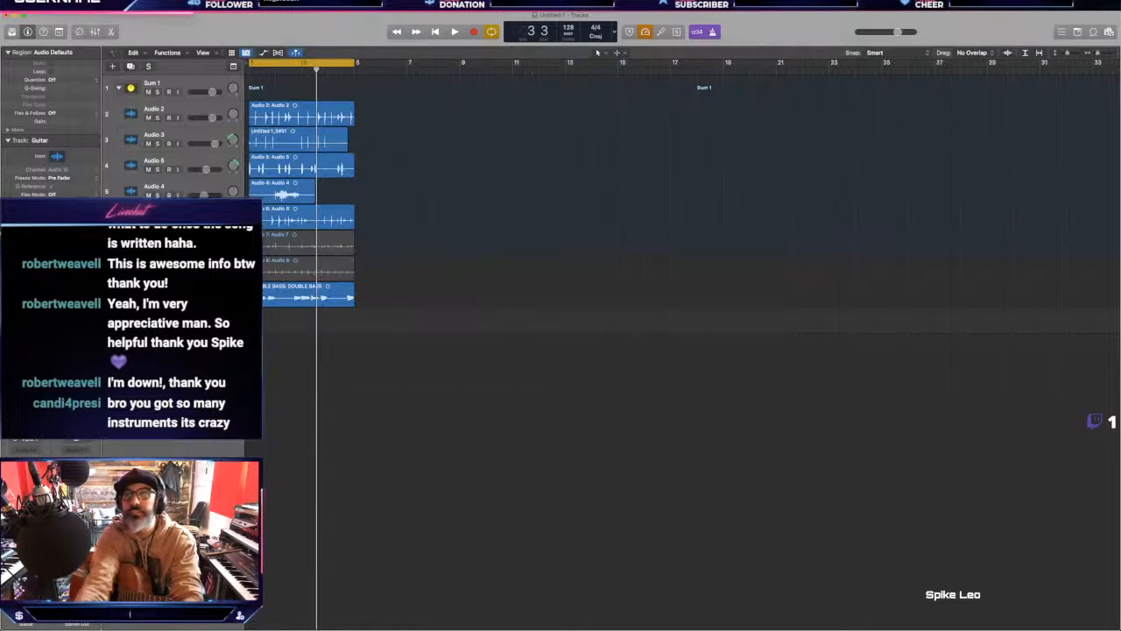
# Step: Record cycled guitar takes over the loop on the Guitar track, and flatten and merge the take folder
pyautogui.press('space')
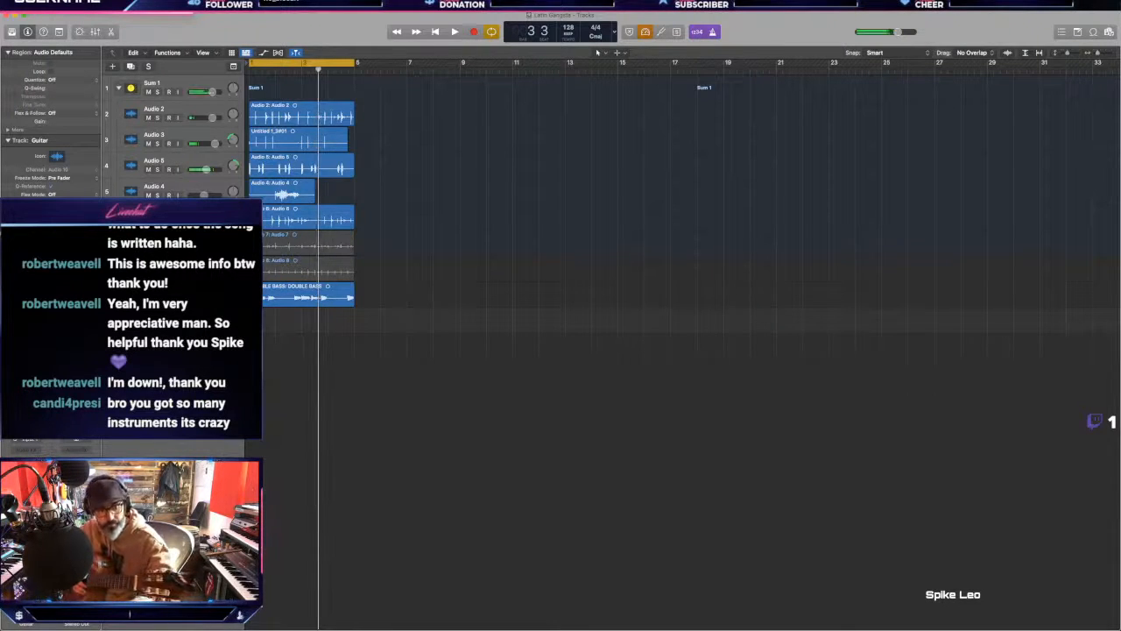
pyautogui.press('r')
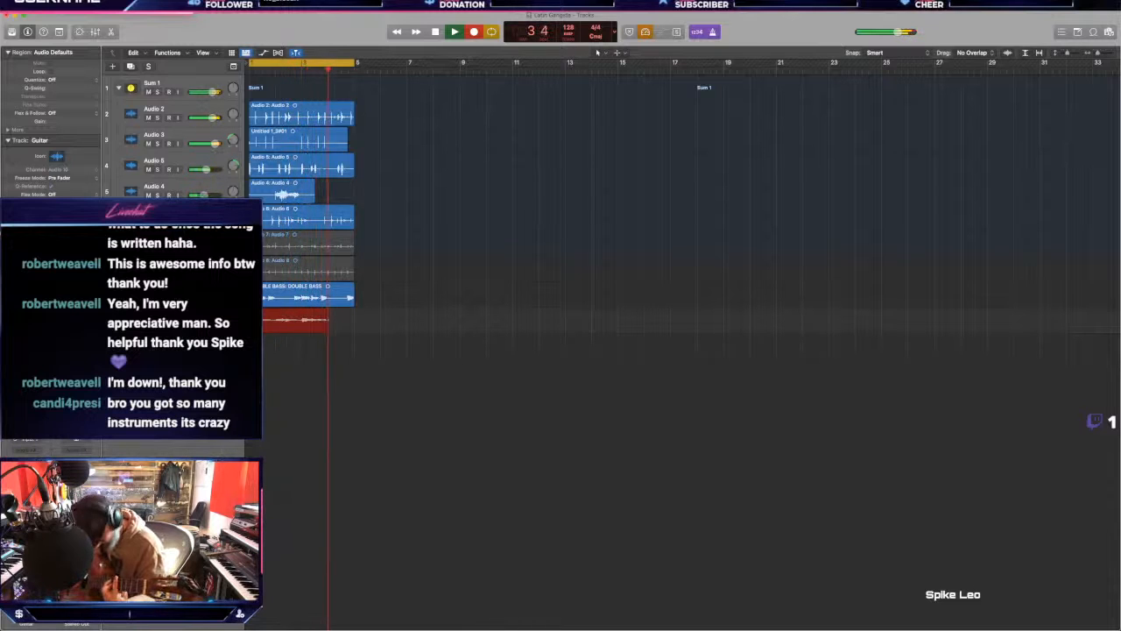
pyautogui.press('space')
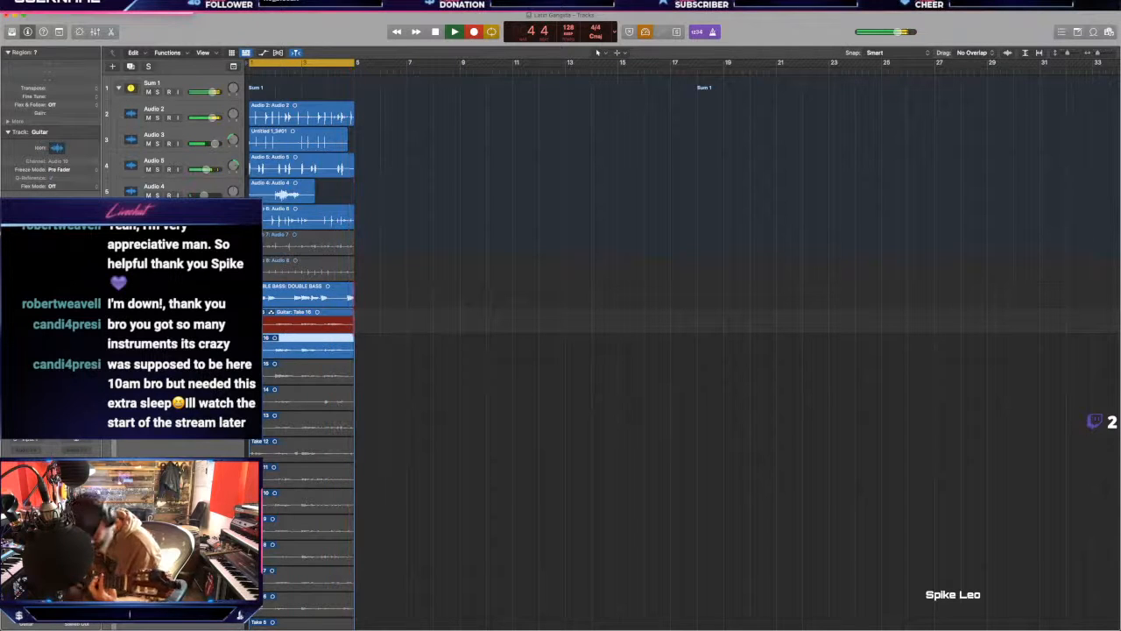
pyautogui.press('space')
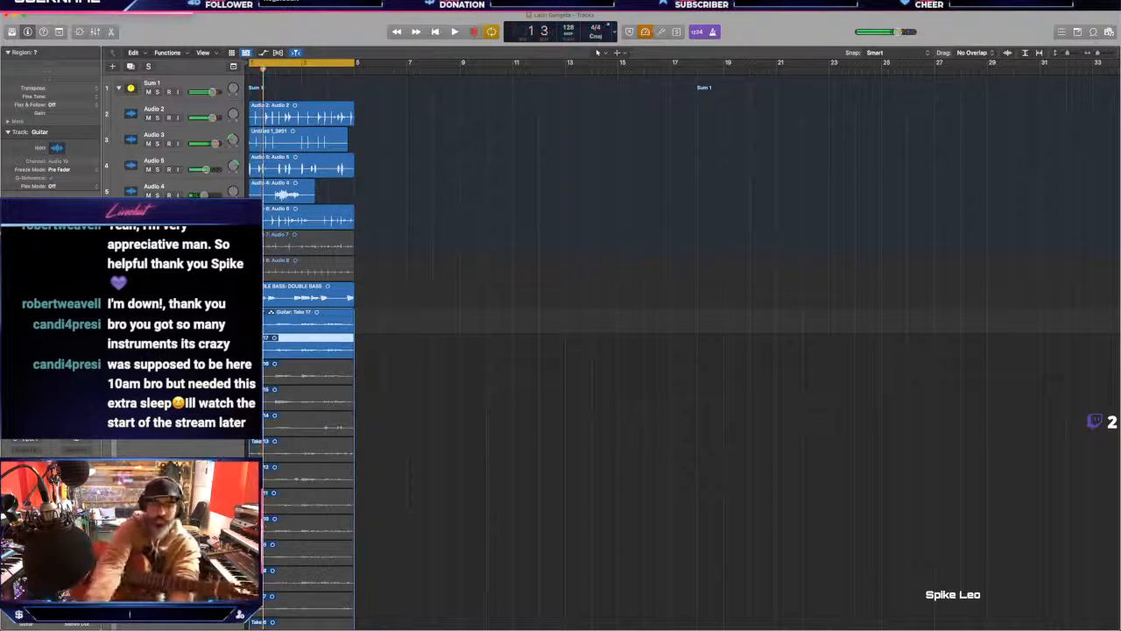
pyautogui.click(272, 312)
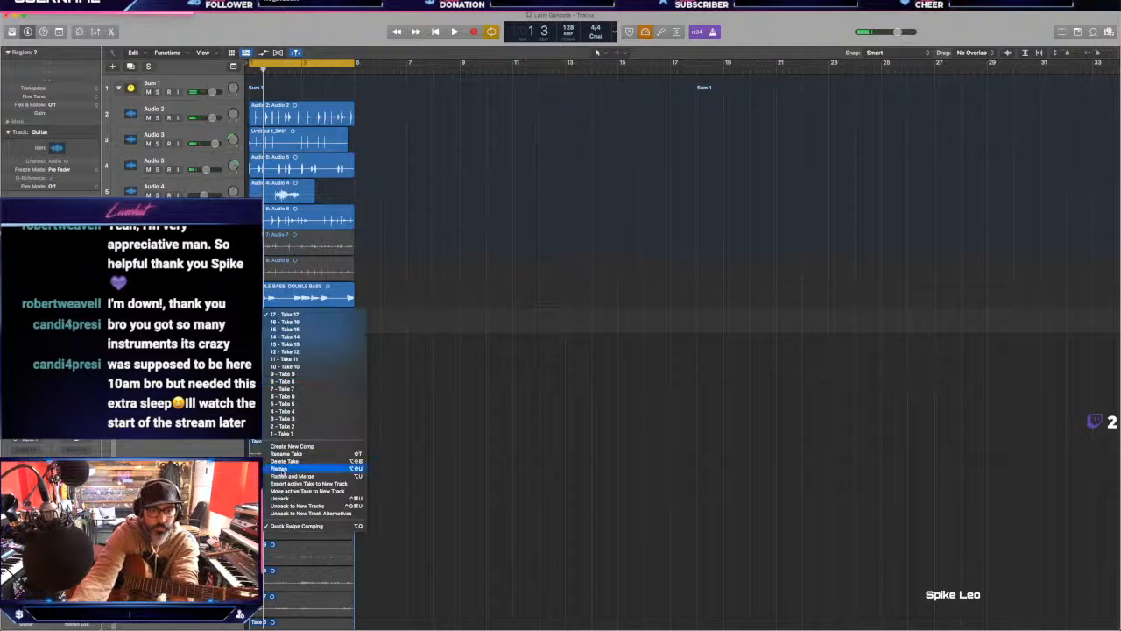
pyautogui.click(274, 476)
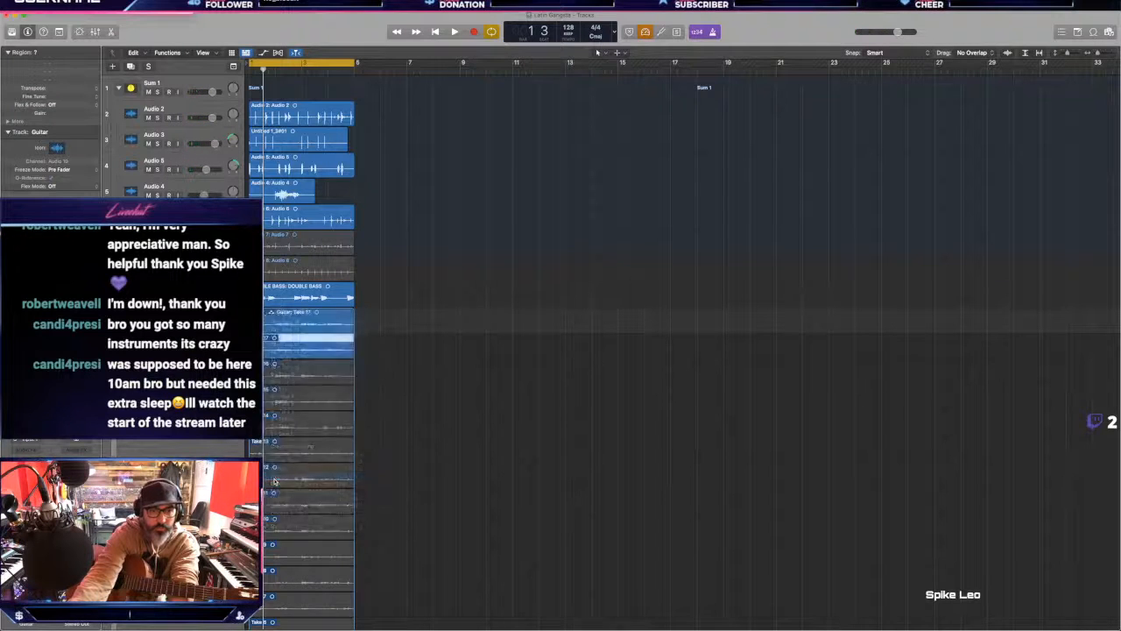
# Step: Set the Guitar region's gain to +11.1 dB and replay the loop from the start
pyautogui.press('space')
pyautogui.press('space')
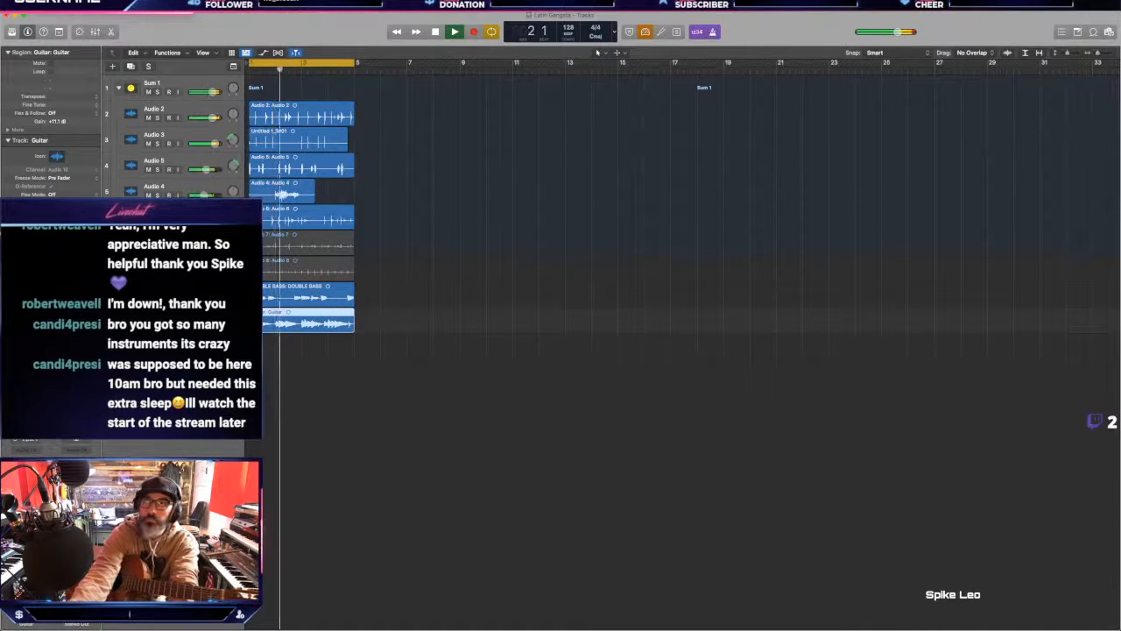
pyautogui.press('space')
pyautogui.click(529, 366)
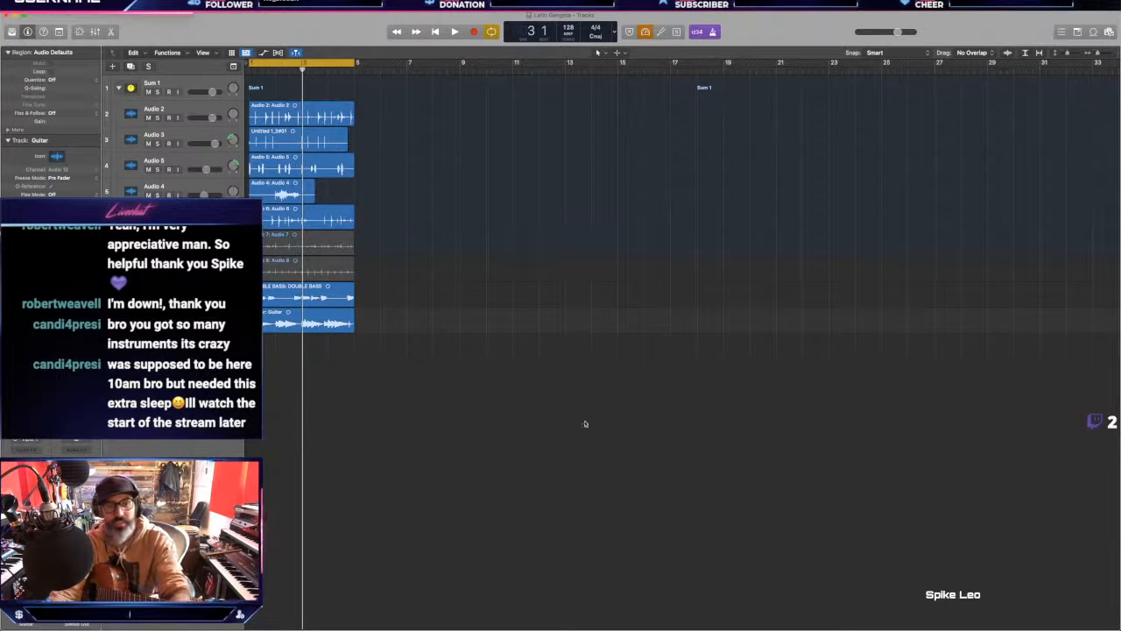
pyautogui.press('Return')
pyautogui.press('space')
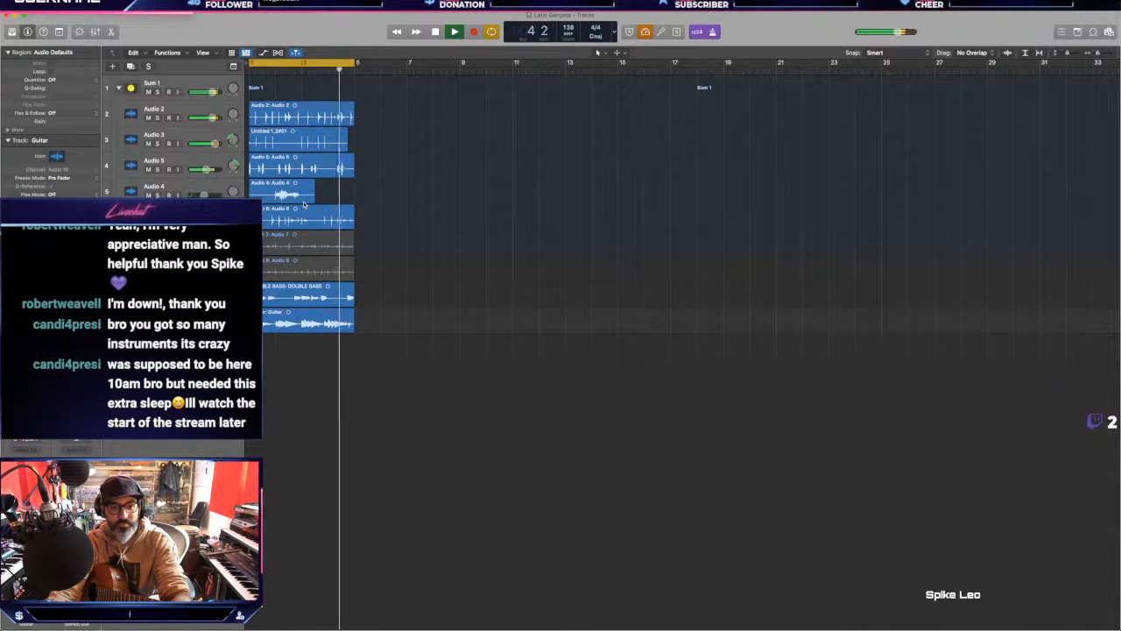
# Step: Record a take on the second Guitar track and move its ending over the end of the first Guitar track's region
pyautogui.press('space')
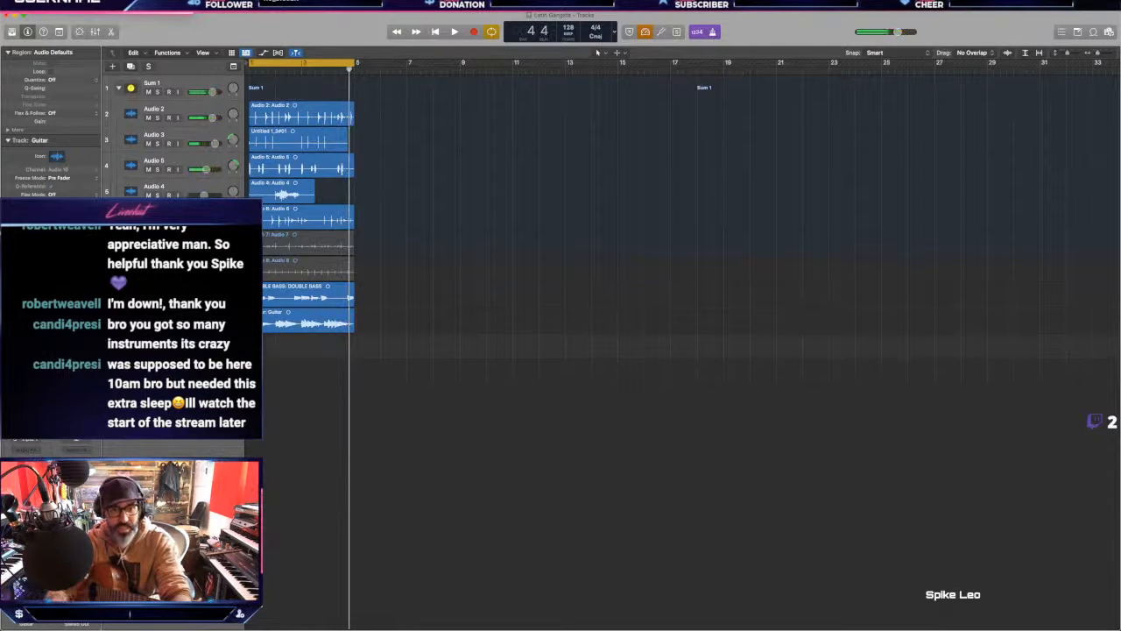
pyautogui.press('Return')
pyautogui.press('space')
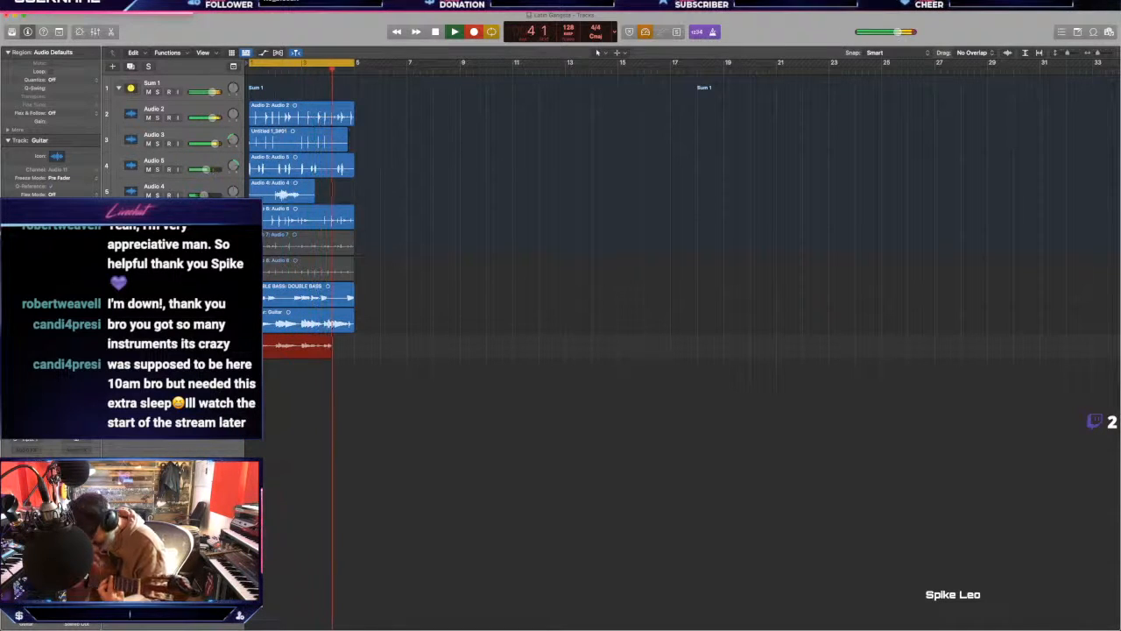
pyautogui.press('space')
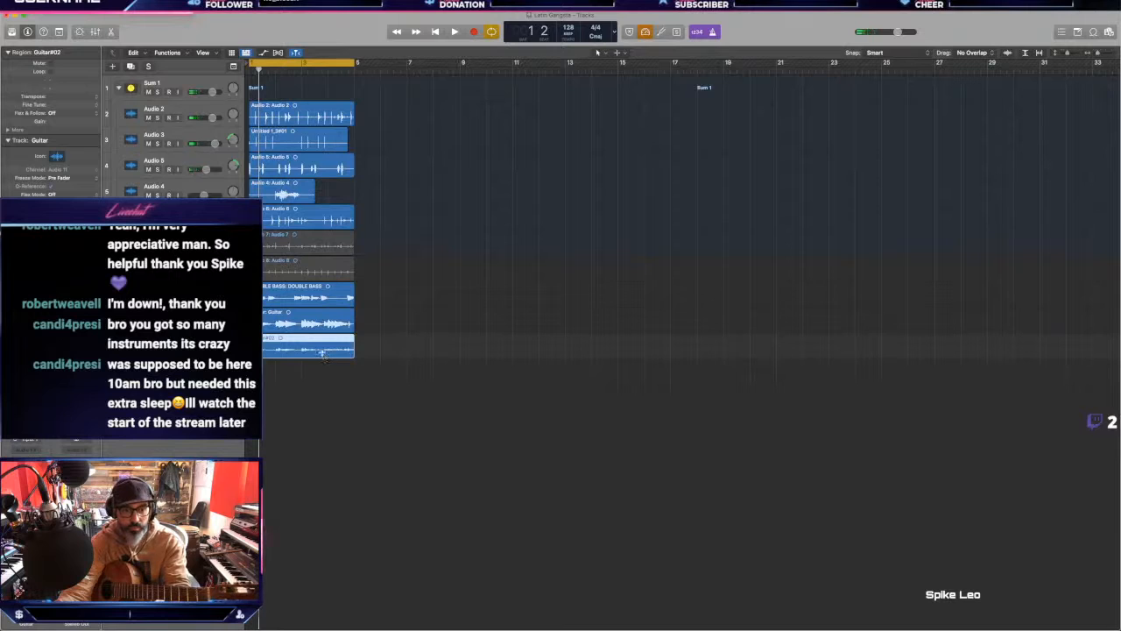
pyautogui.moveTo(322, 353); pyautogui.dragTo(333, 326)
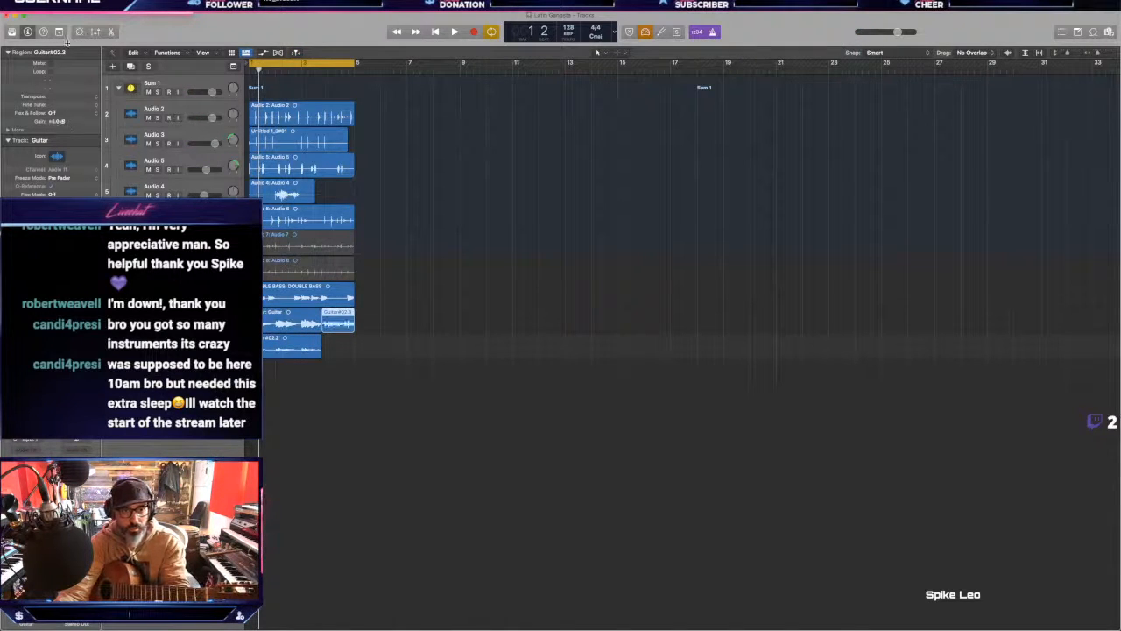
# Step: Raise the moved guitar ending's gain to +11.8 dB, and delete the leftover first part of the take while the loop plays
pyautogui.doubleClick(302, 67)
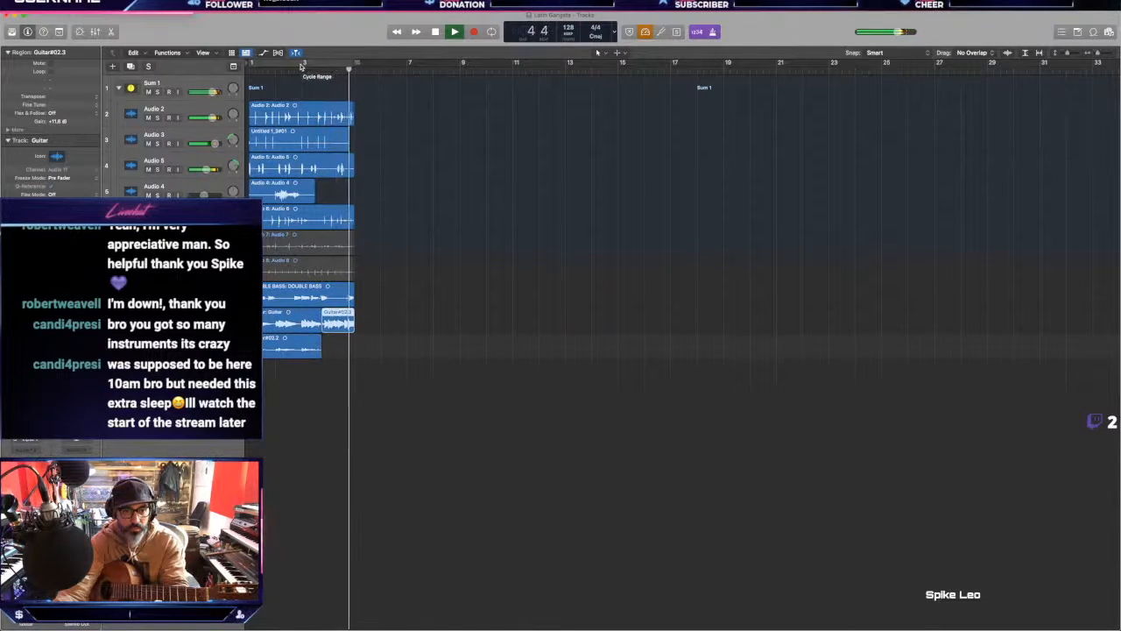
pyautogui.press('space')
pyautogui.press('space')
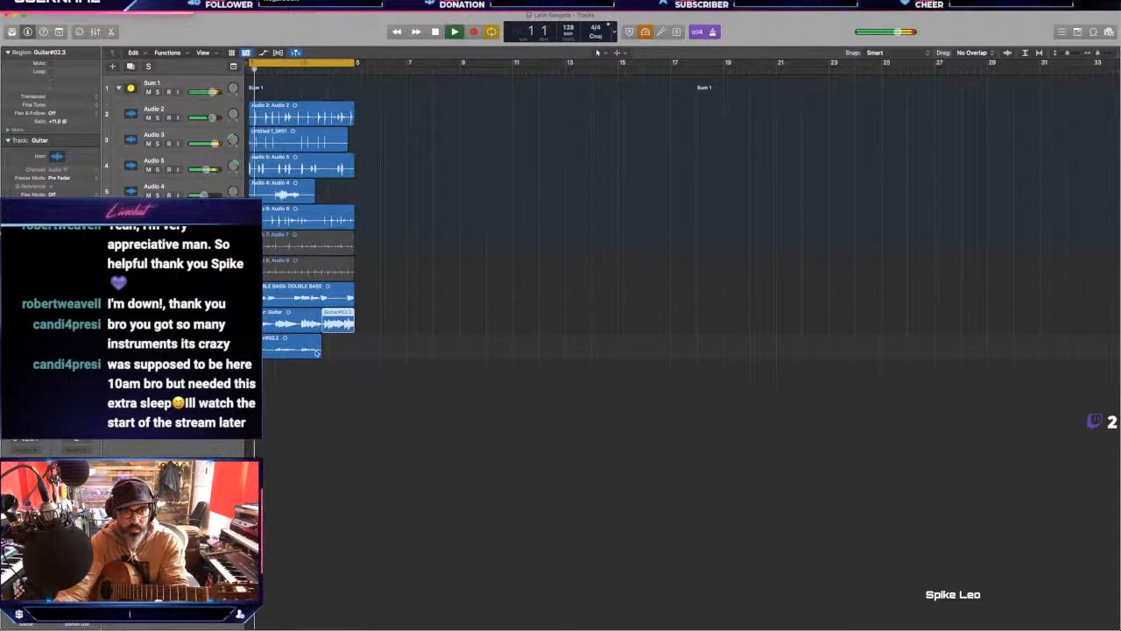
pyautogui.click(315, 351)
pyautogui.press('BackSpace')
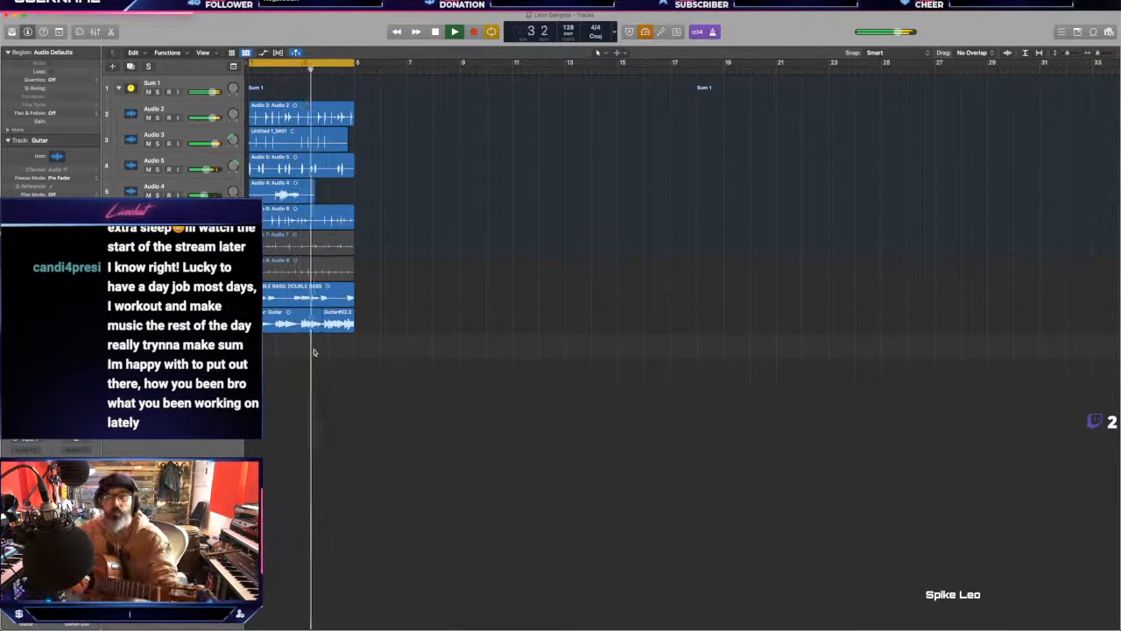
# Step: Try recording cycled guitar takes on the second Guitar track and flattening and merging the take folder
pyautogui.press('space')
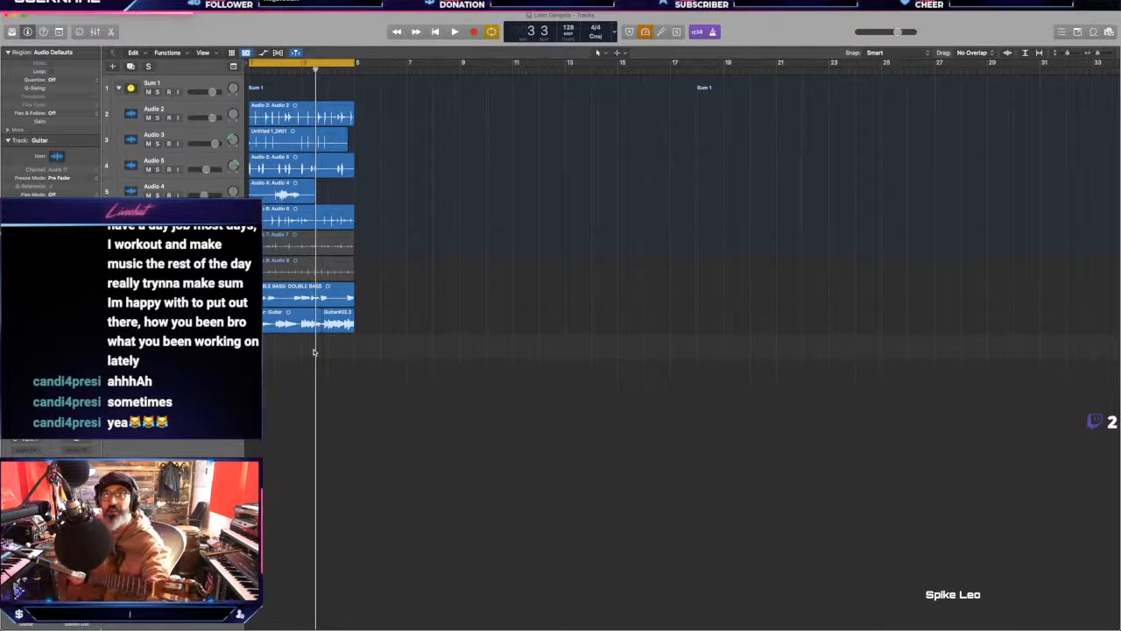
pyautogui.press('space')
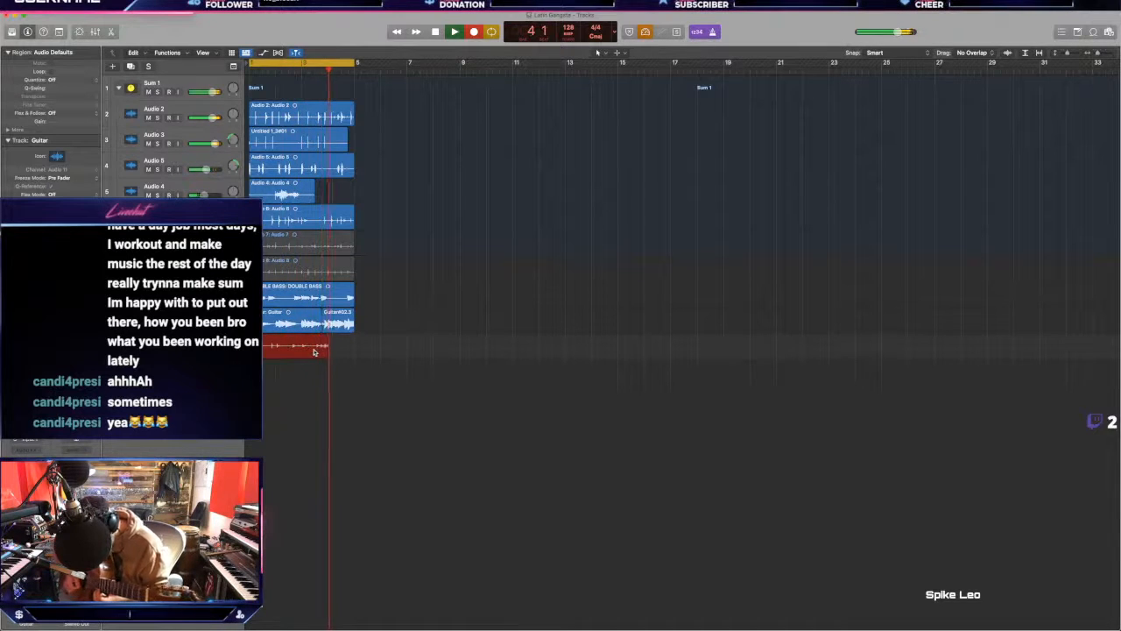
pyautogui.press('space')
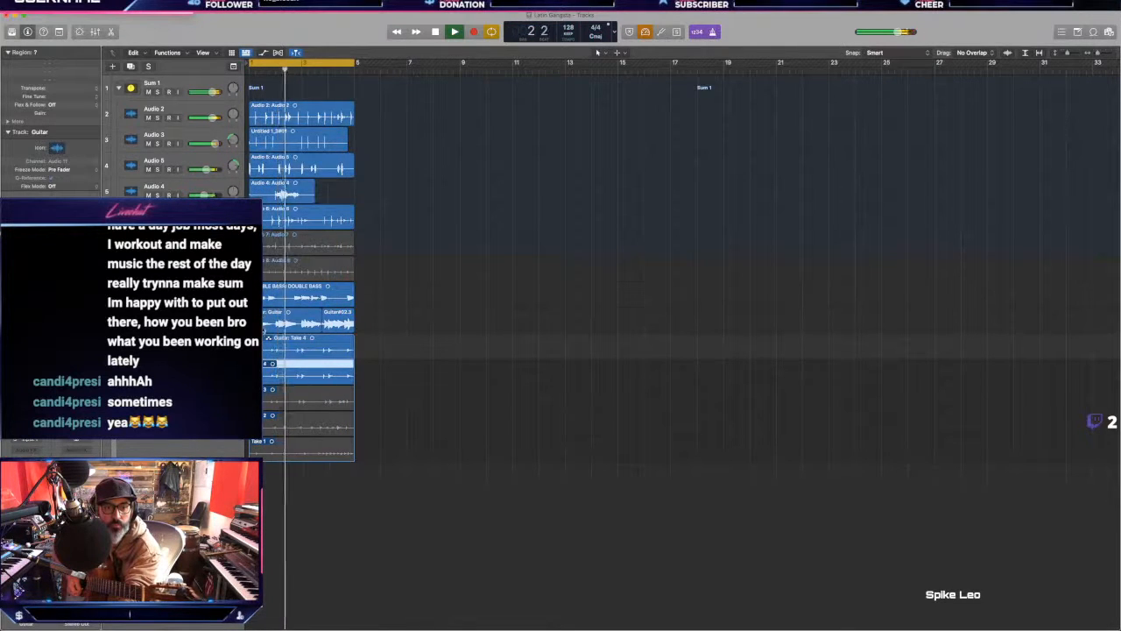
pyautogui.click(267, 337)
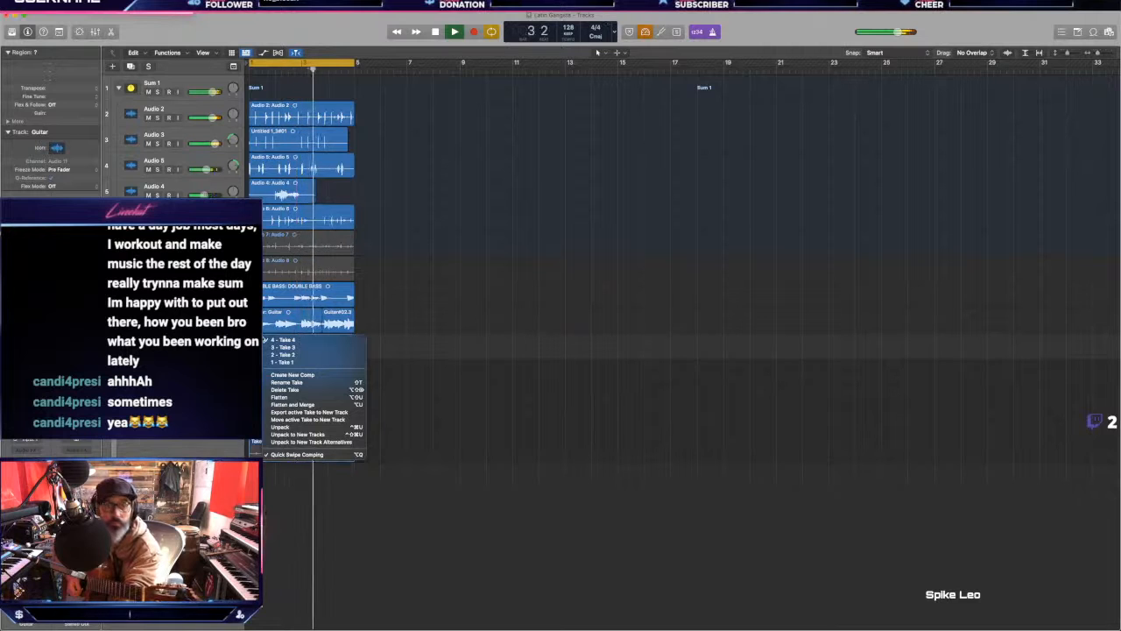
pyautogui.click(303, 405)
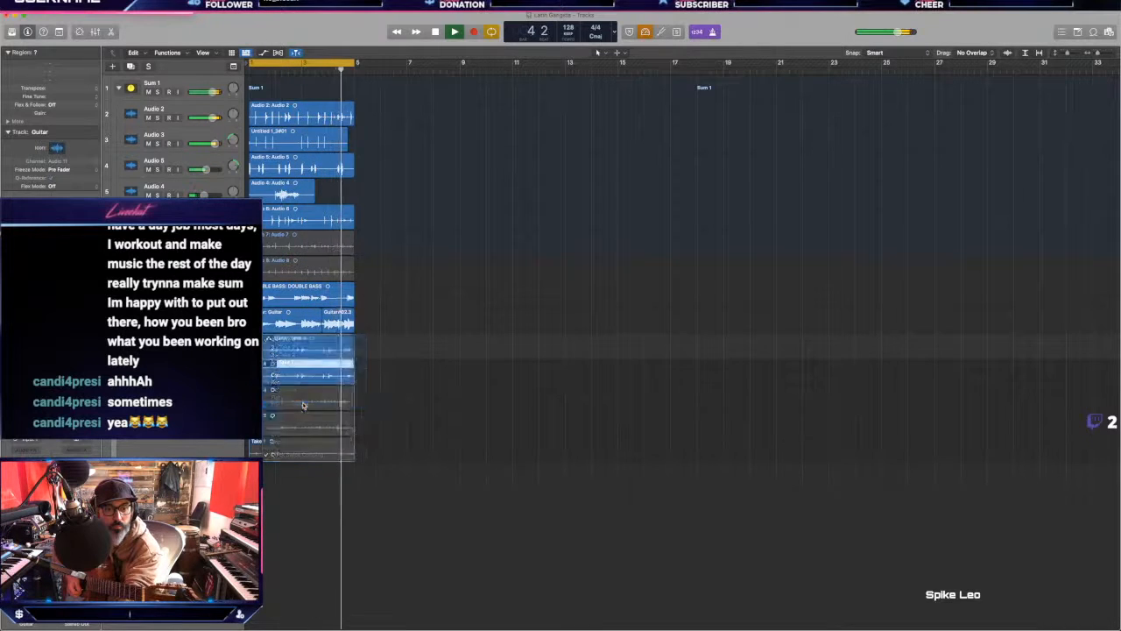
pyautogui.press('Return')
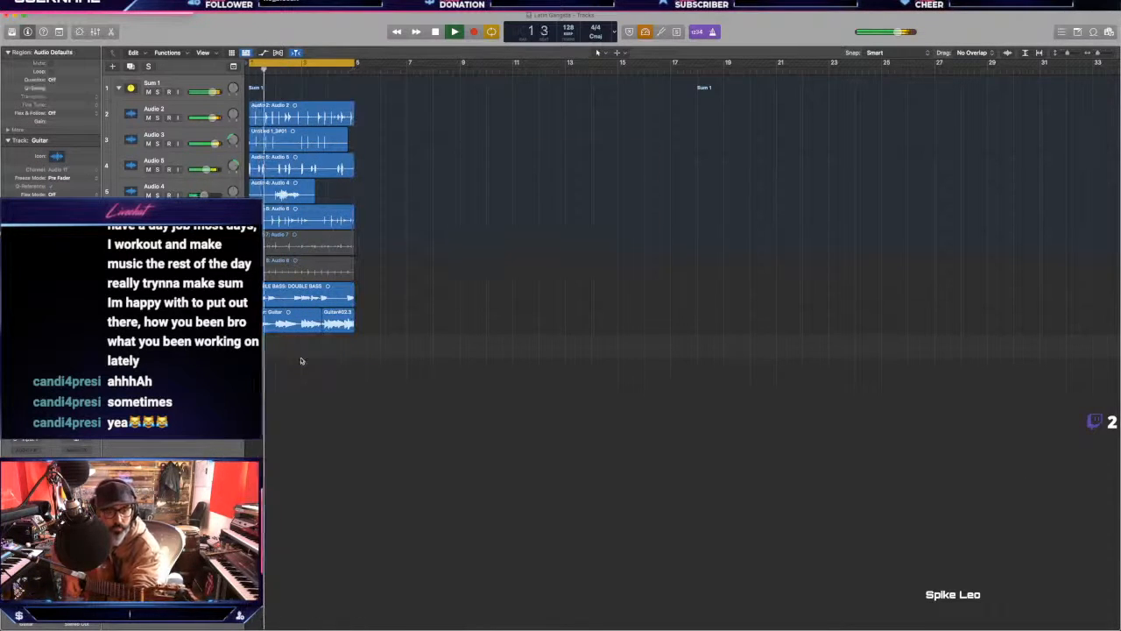
# Step: Record four new cycled guitar takes on the second Guitar track, and flatten and merge the take folder
pyautogui.press('space')
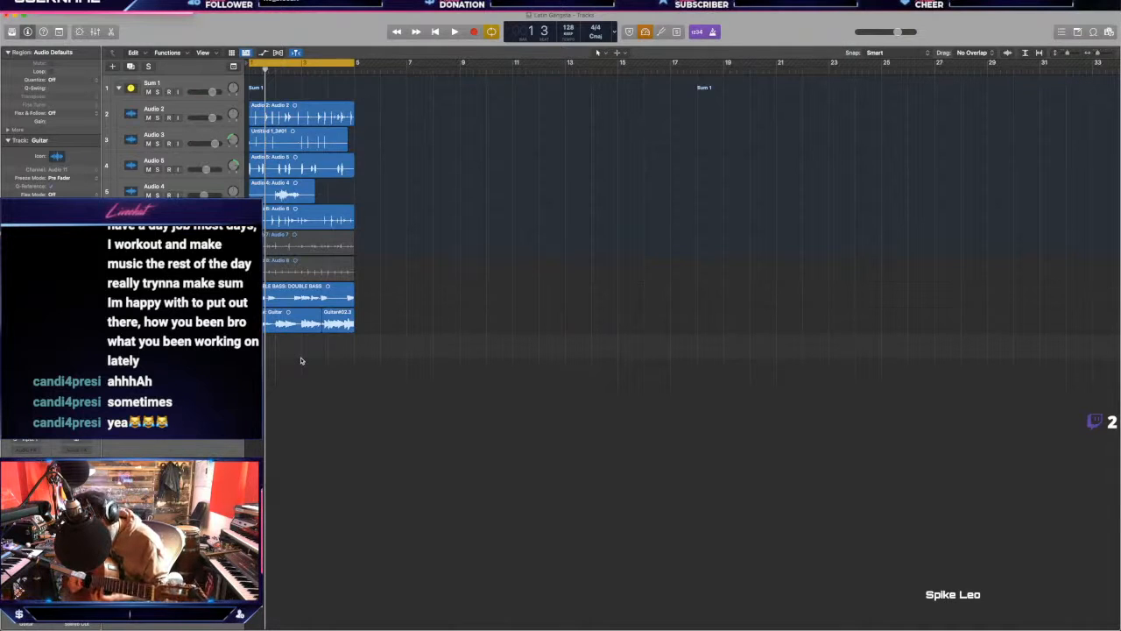
pyautogui.press('space')
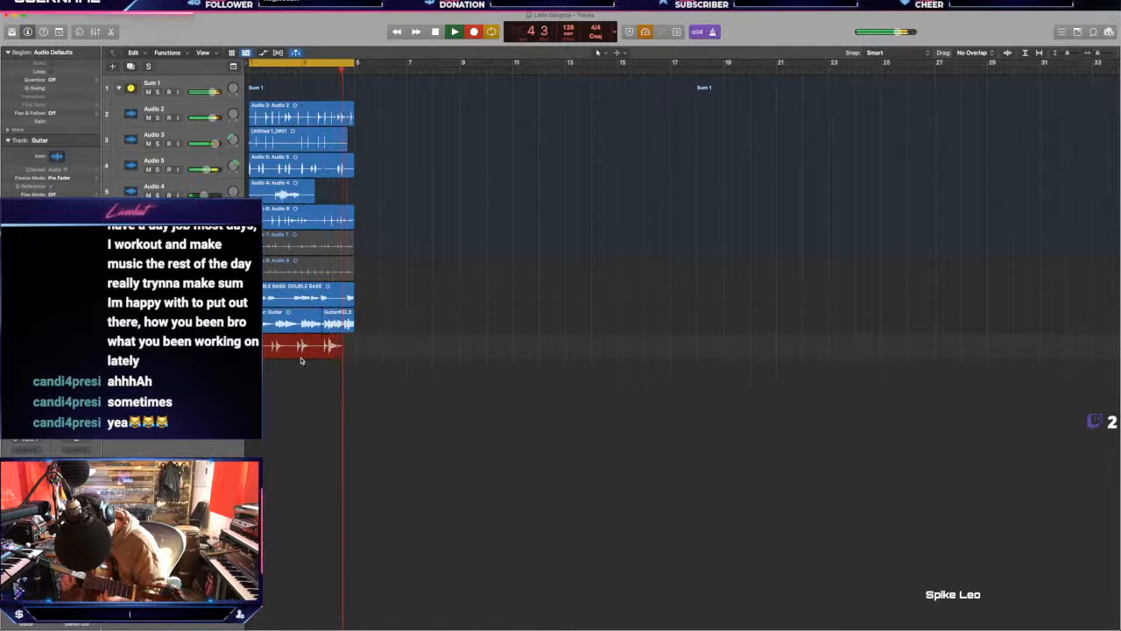
pyautogui.press('space')
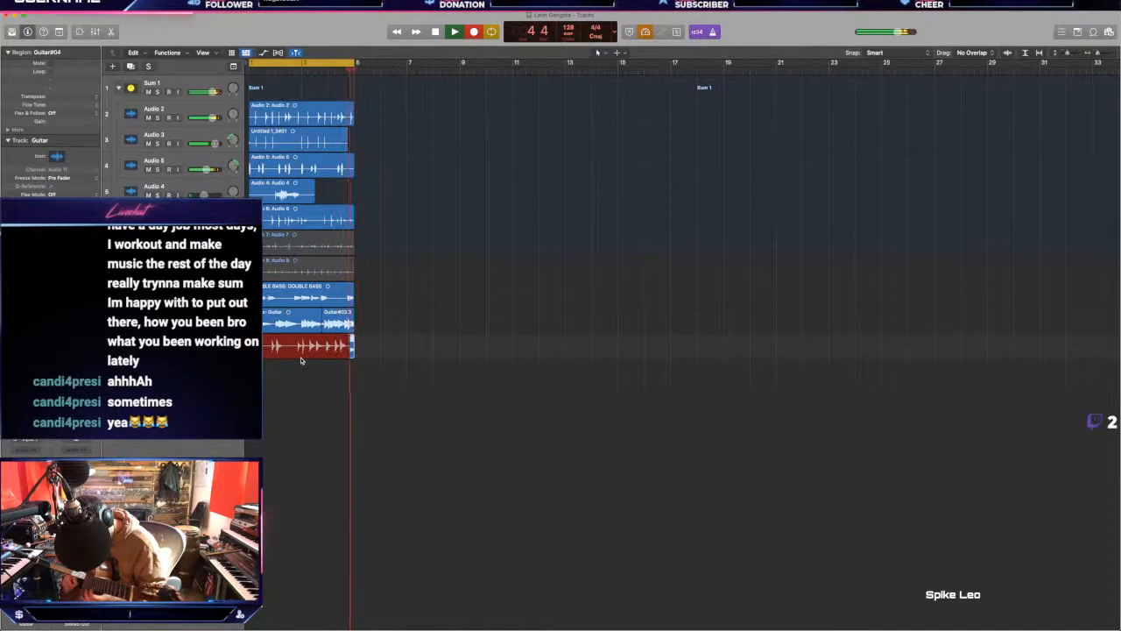
pyautogui.press('space')
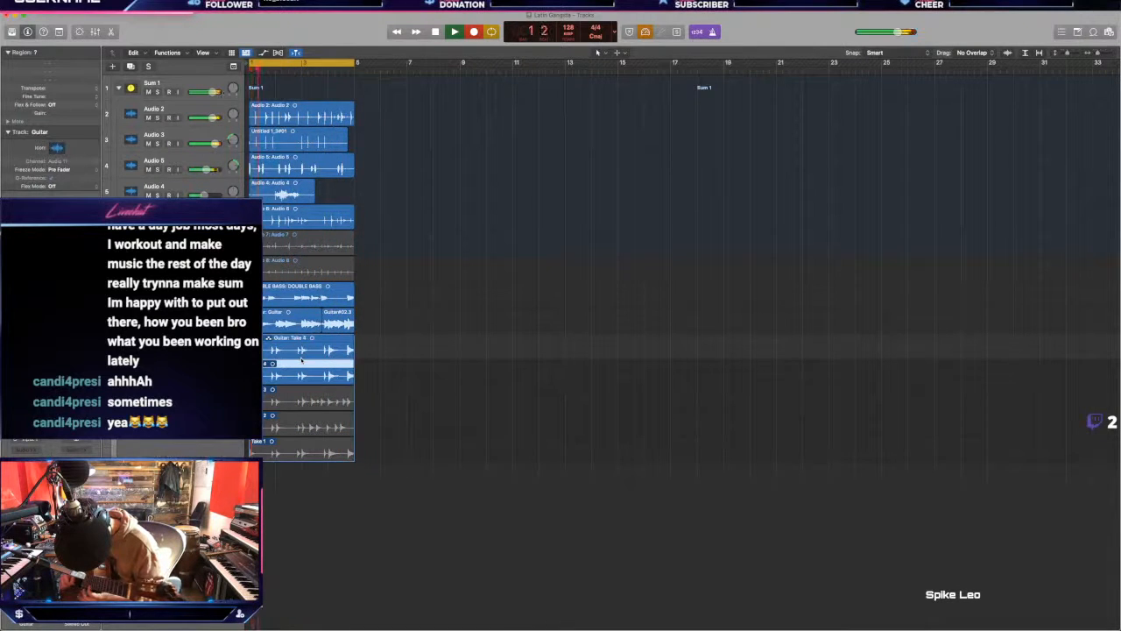
pyautogui.press('space')
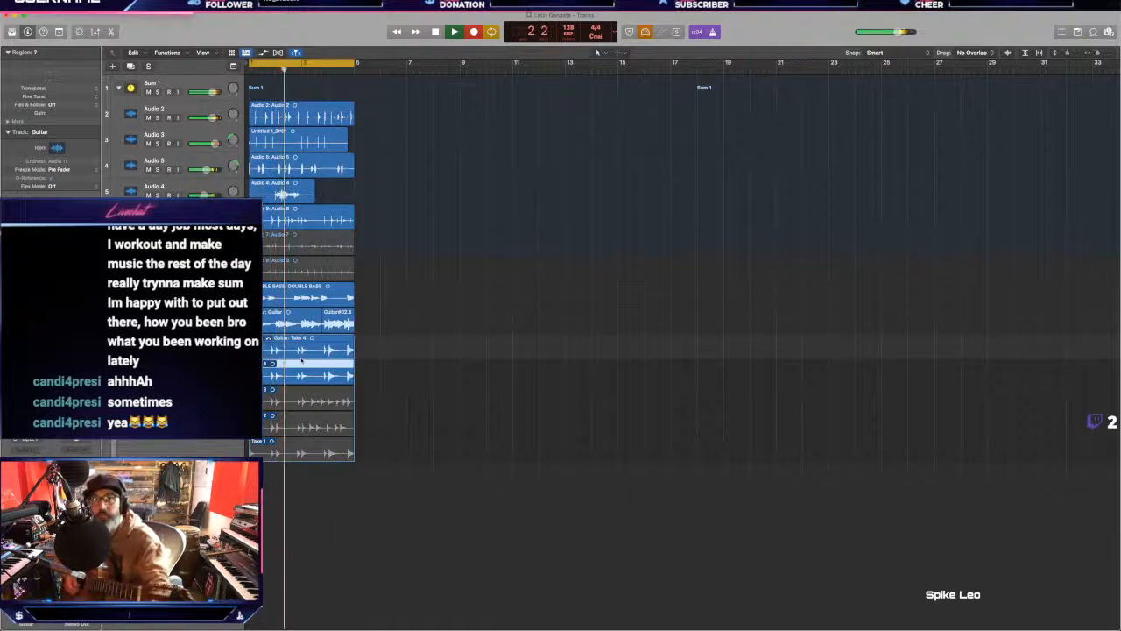
pyautogui.press('space')
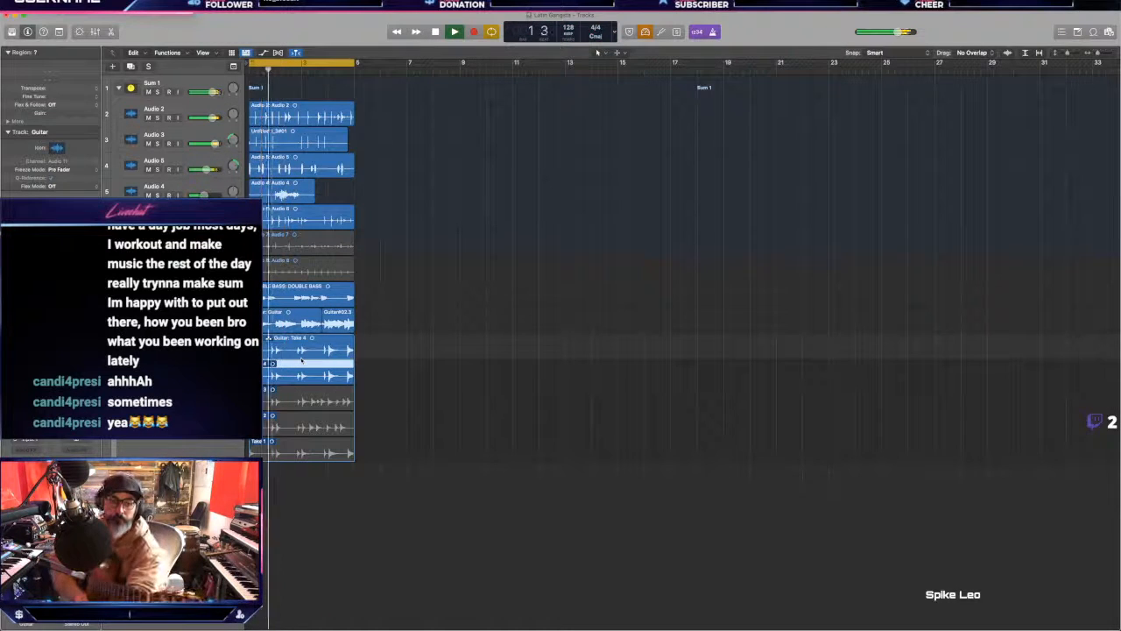
pyautogui.click(267, 340)
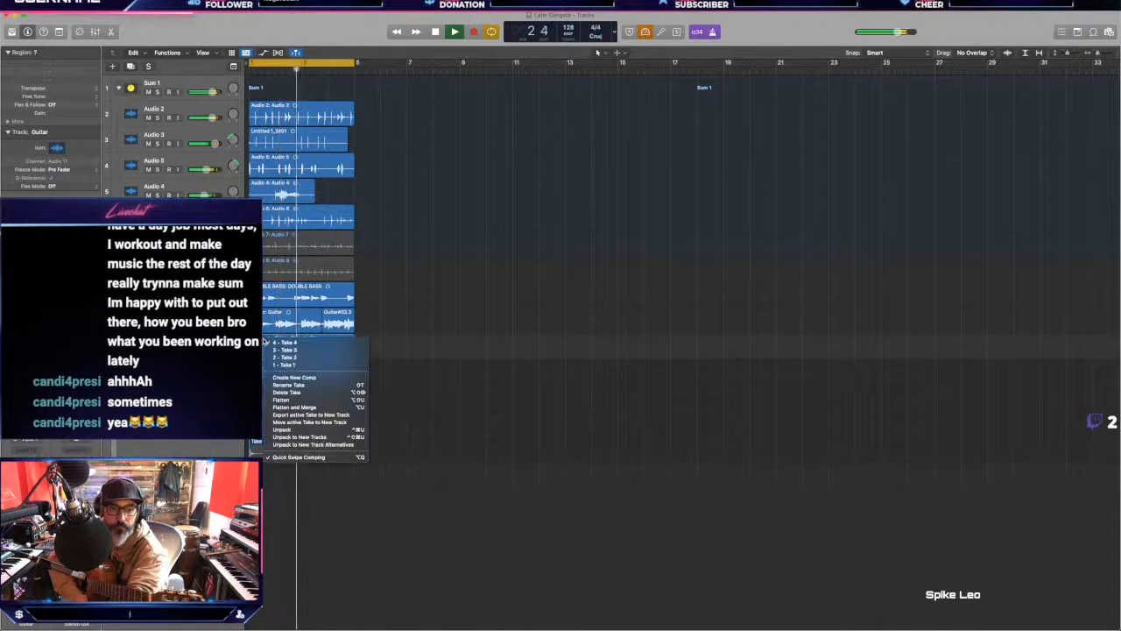
pyautogui.click(311, 407)
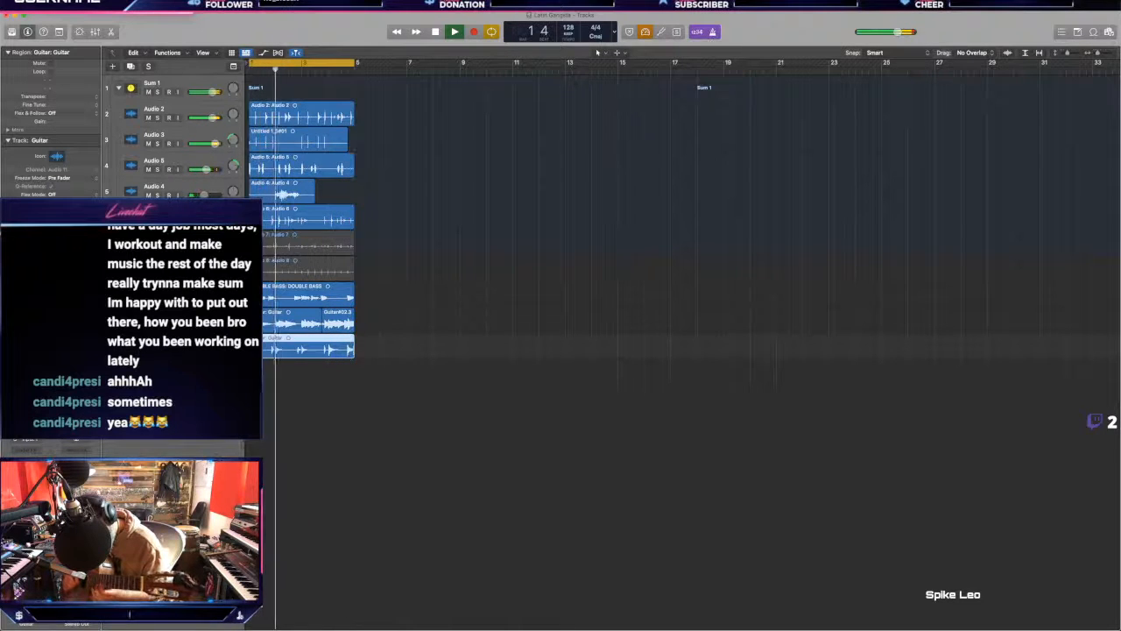
# Step: Record six cycled guitar takes on the third Guitar track, and flatten and merge the take folder
pyautogui.press('space')
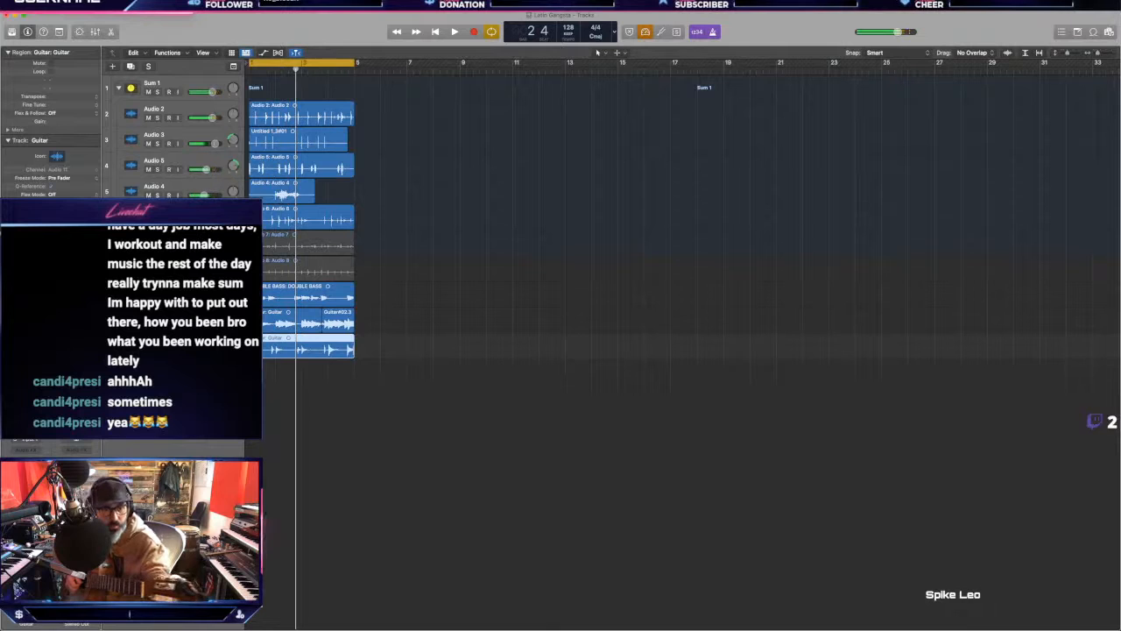
pyautogui.press('r')
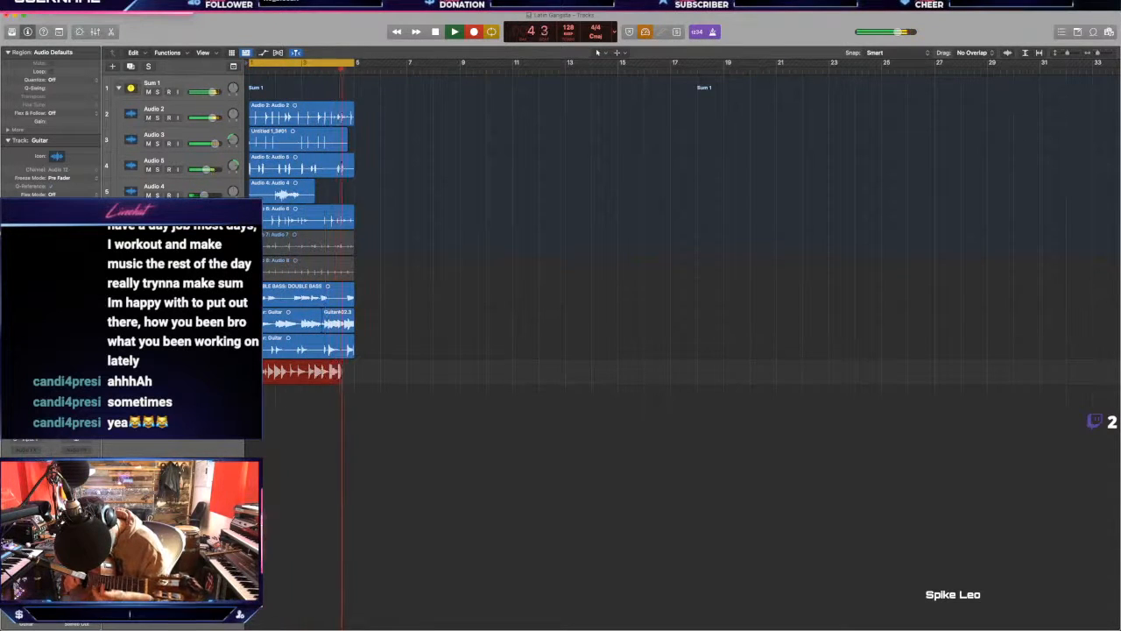
pyautogui.press('space')
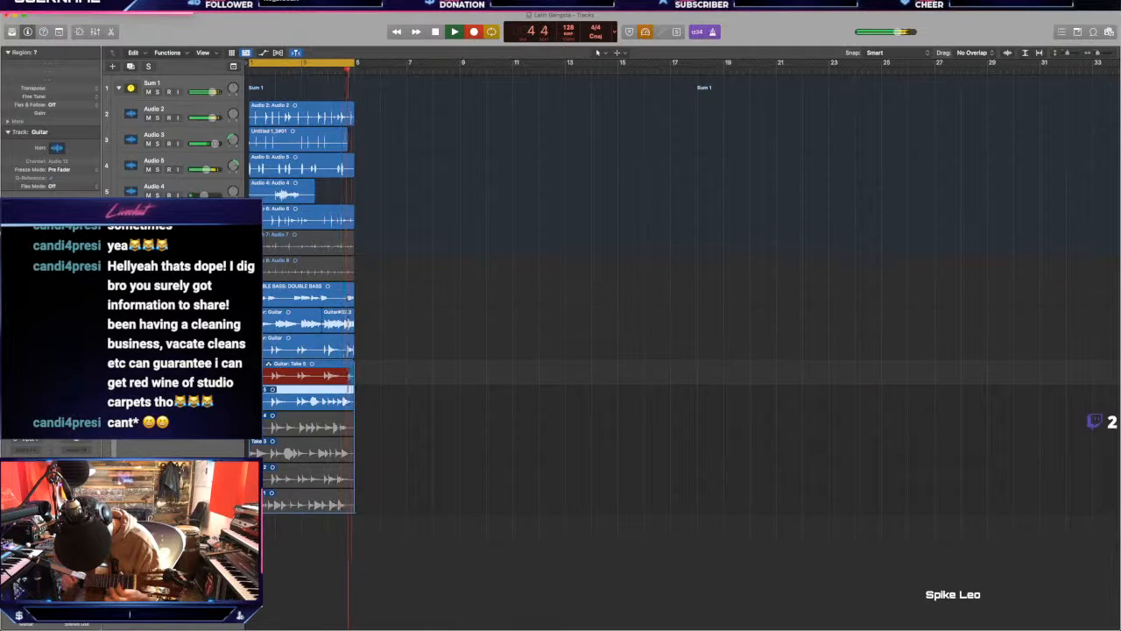
pyautogui.press('space')
pyautogui.press('space')
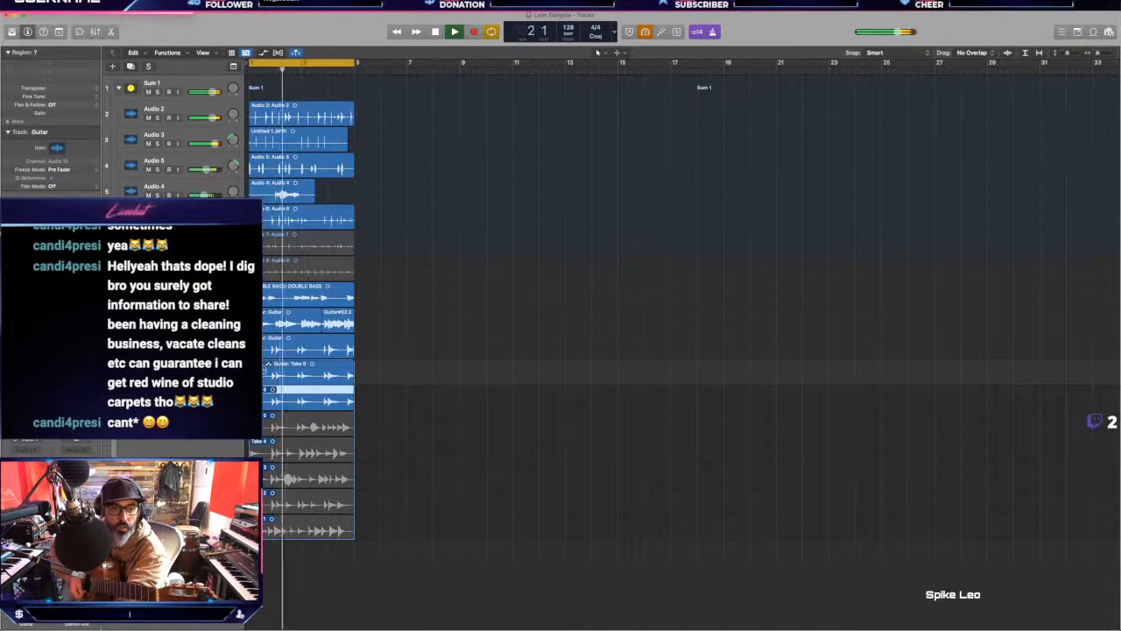
pyautogui.click(267, 365)
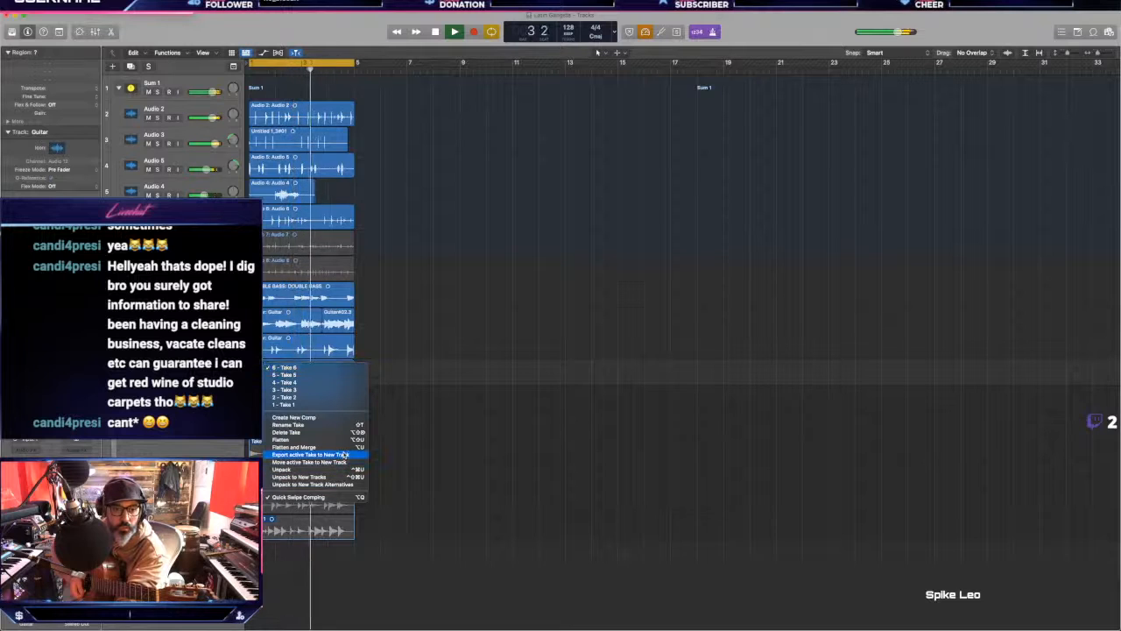
pyautogui.click(345, 454)
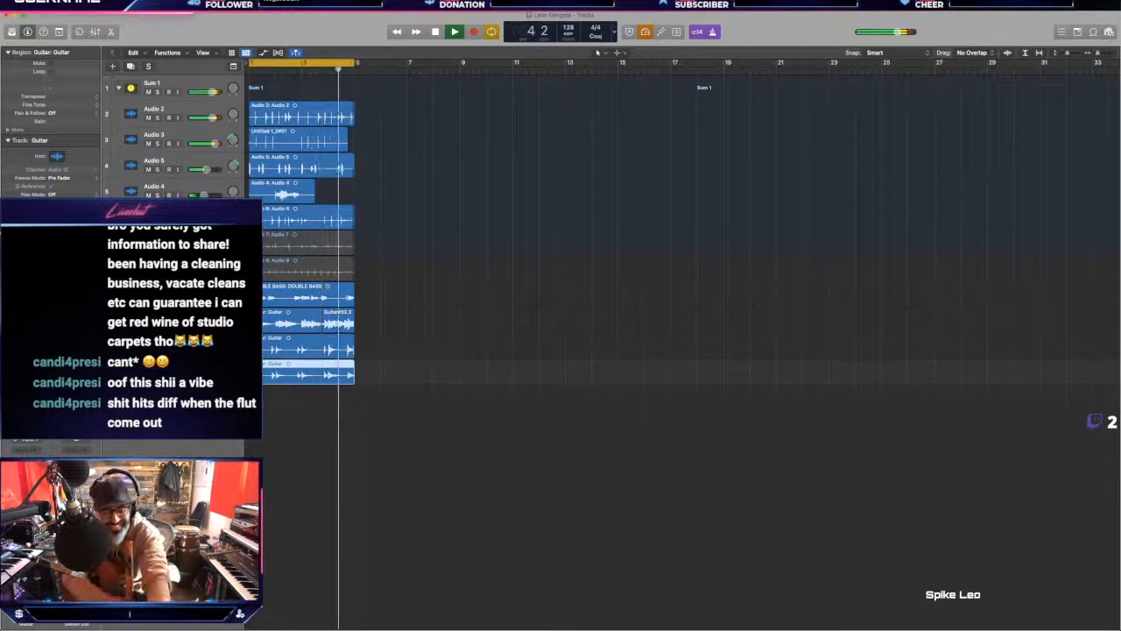
# Step: Add a duplicate Guitar track below the third Guitar track and play the loop from the start
pyautogui.press('space')
pyautogui.press('d')
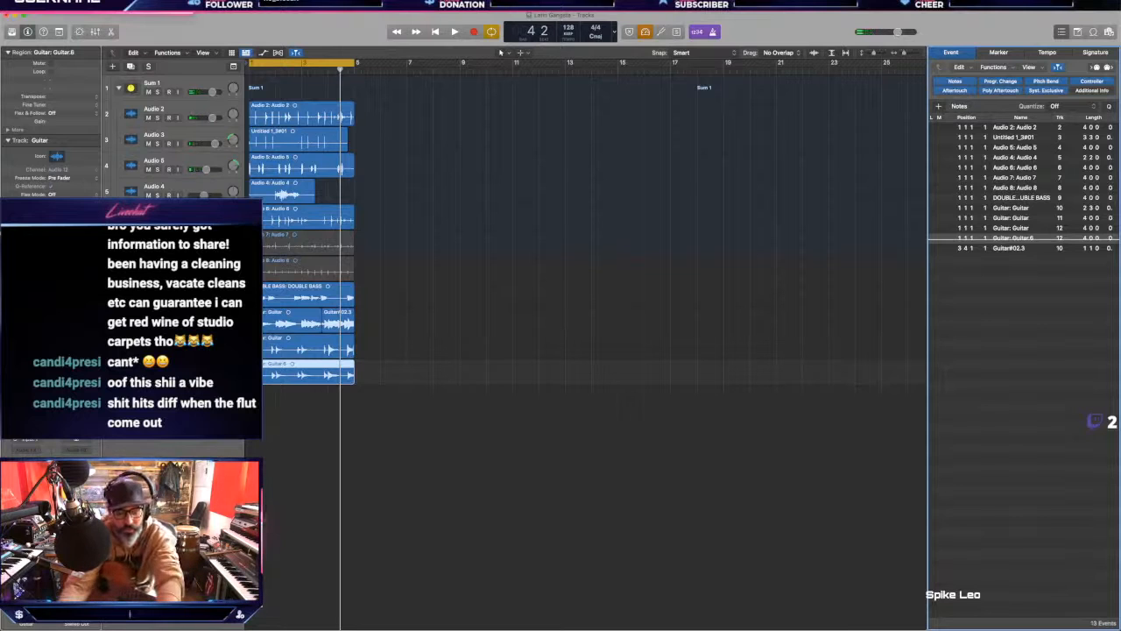
pyautogui.press('super+d')
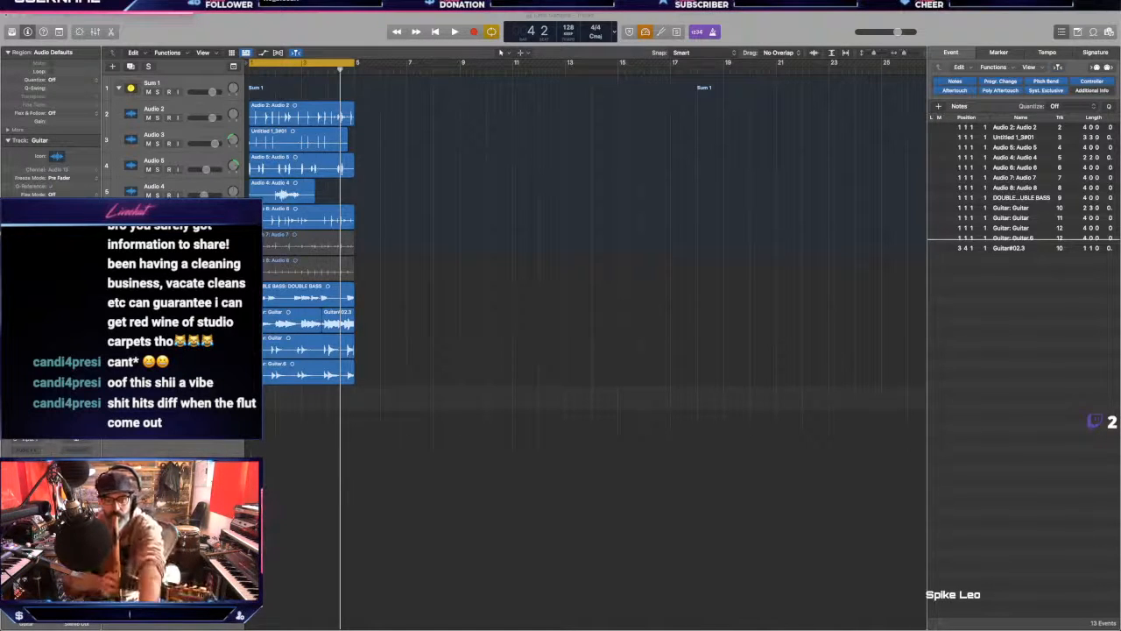
pyautogui.press('Return')
pyautogui.press('space')
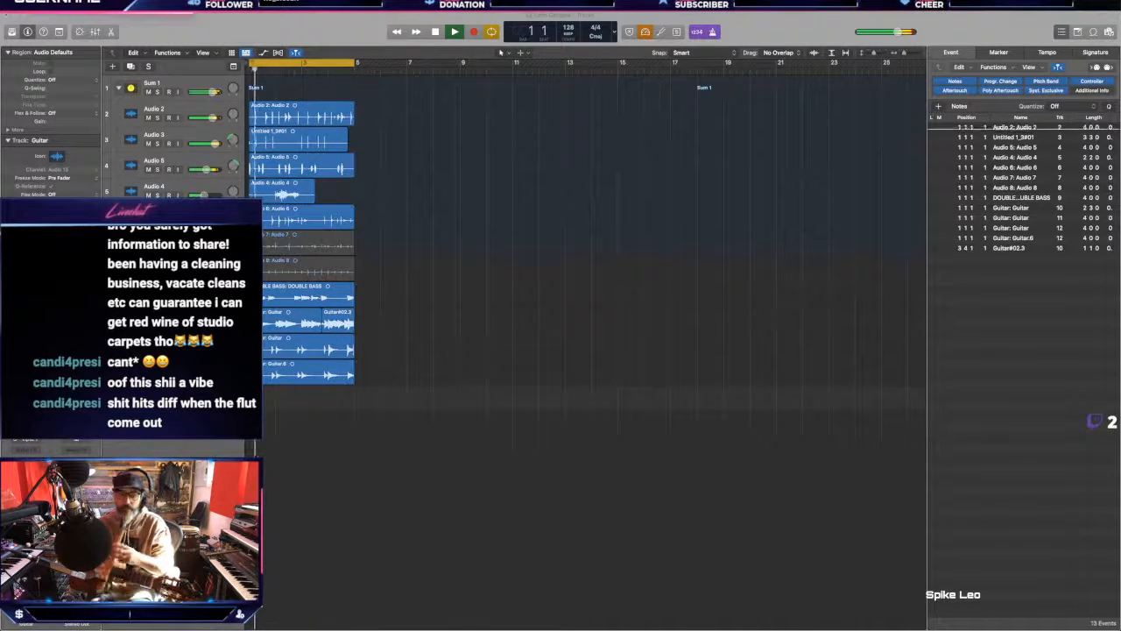
# Step: Record three cycled flute takes over the loop on the new bottom track and play the result back
pyautogui.press('space')
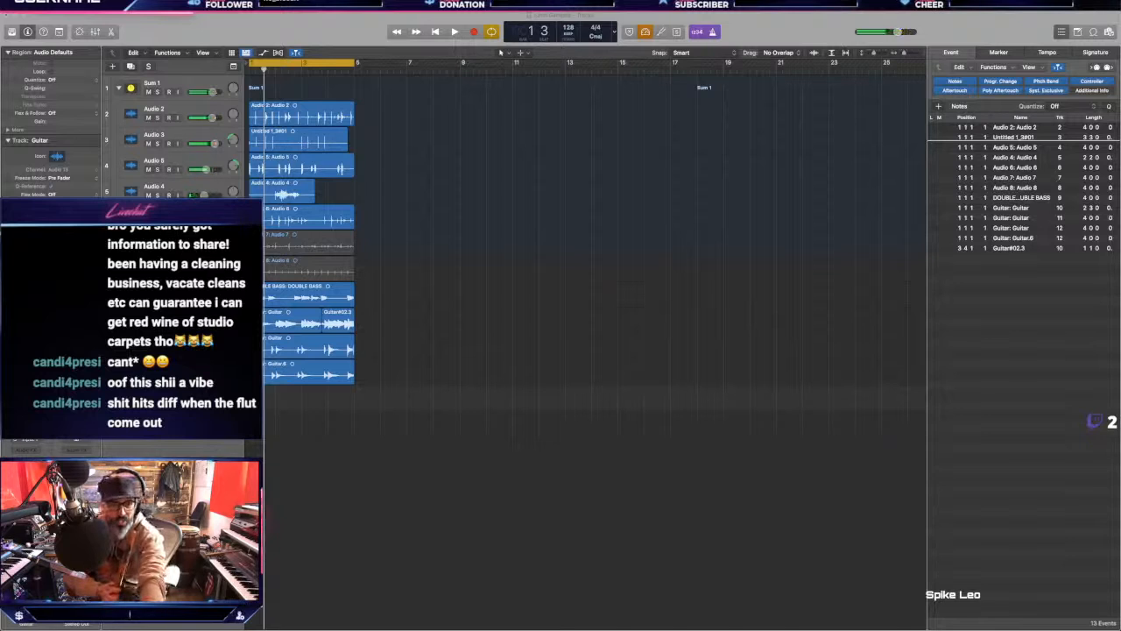
pyautogui.press('r')
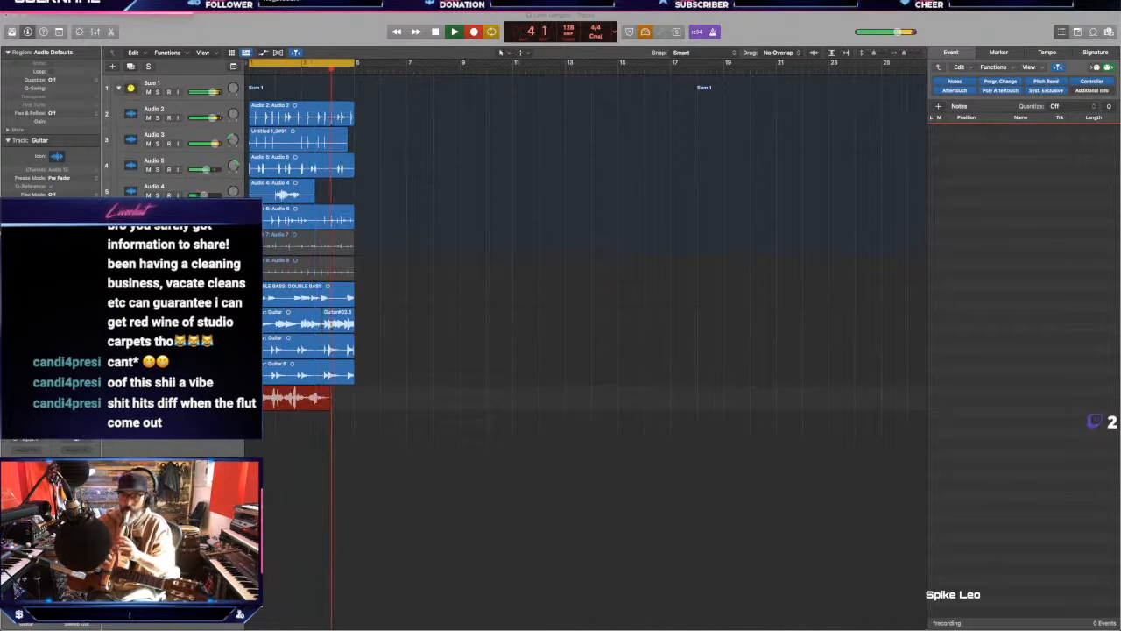
pyautogui.press('space')
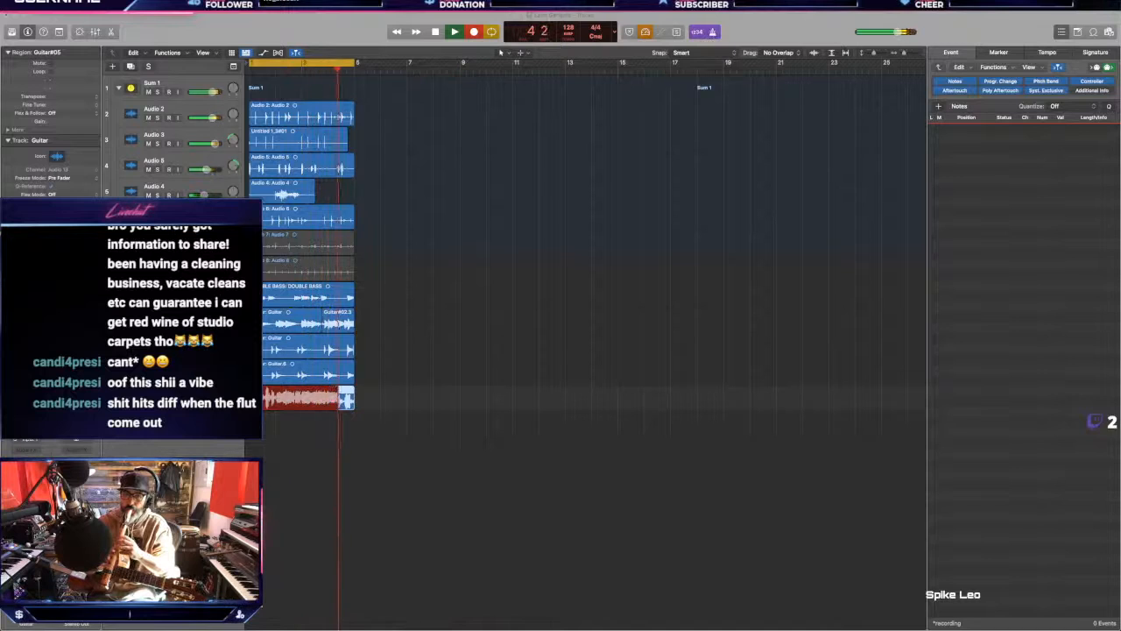
pyautogui.press('space')
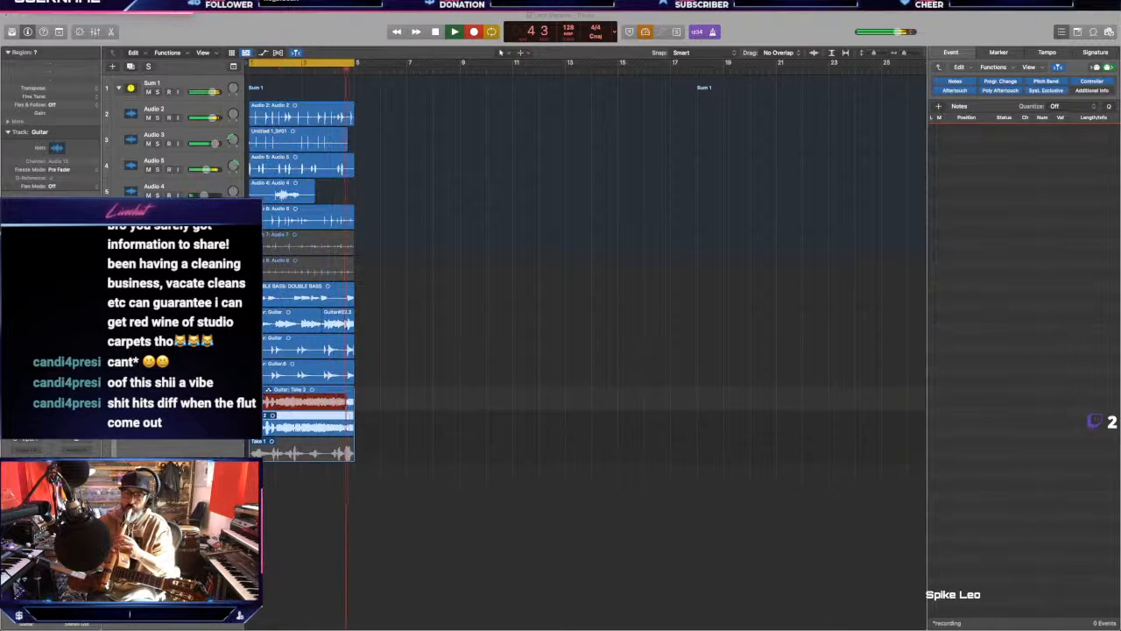
pyautogui.press('space')
pyautogui.press('space')
pyautogui.press('space')
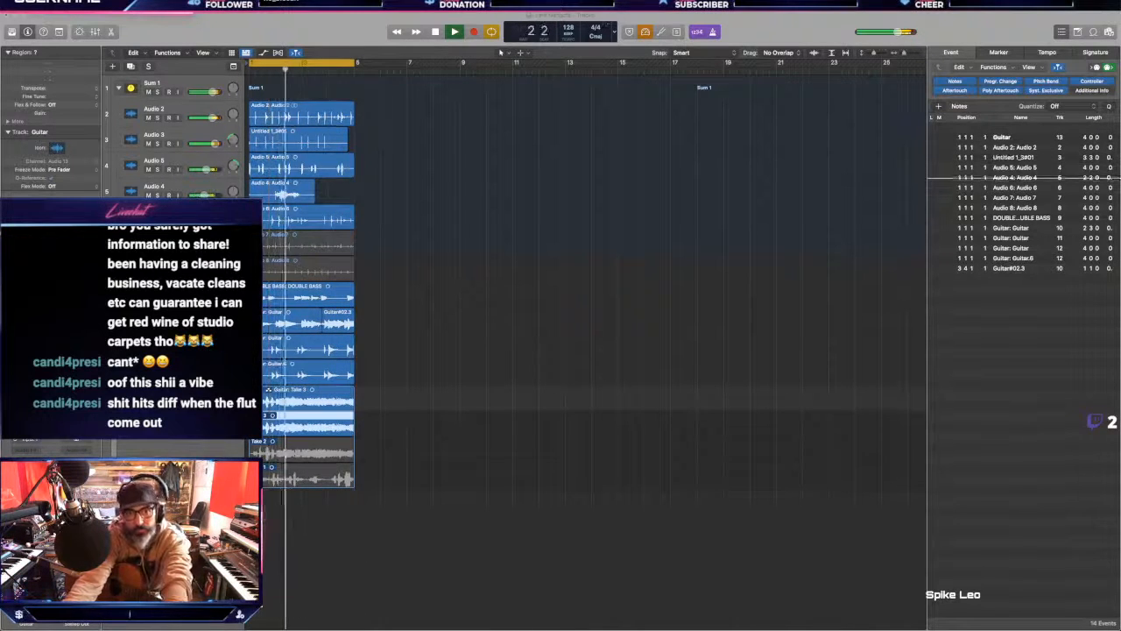
# Step: Repeat the percussion, bass and guitar regions three times up to bar 17, and set the cycle range from bar 5 to bar 17
pyautogui.click(491, 401)
pyautogui.press('space')
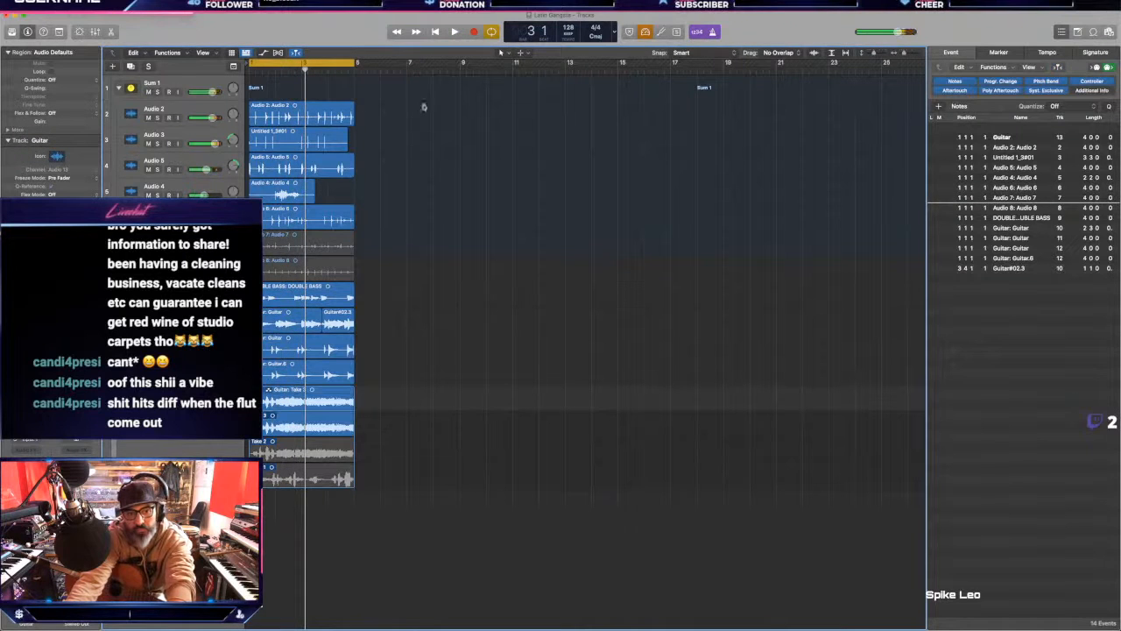
pyautogui.moveTo(398, 110); pyautogui.dragTo(592, 383)
pyautogui.moveTo(363, 68); pyautogui.dragTo(674, 64)
pyautogui.click(701, 399)
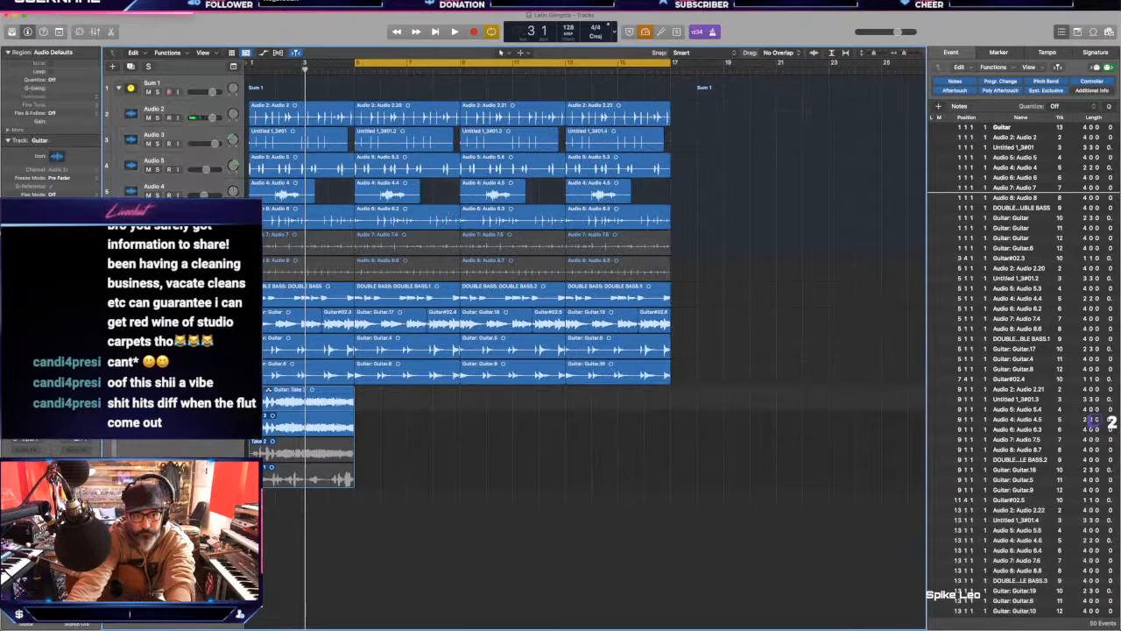
# Step: Record seven cycled flute takes over bars 5 to 17 on the bottom track, and flatten and merge the take folder
pyautogui.press('space')
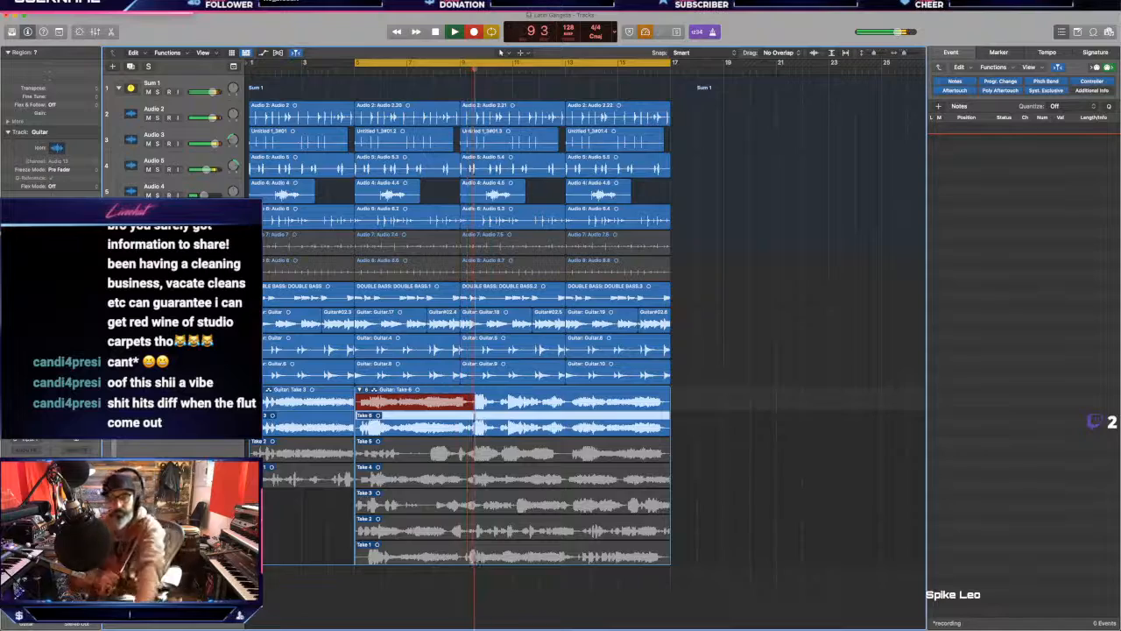
pyautogui.press('space')
pyautogui.press('space')
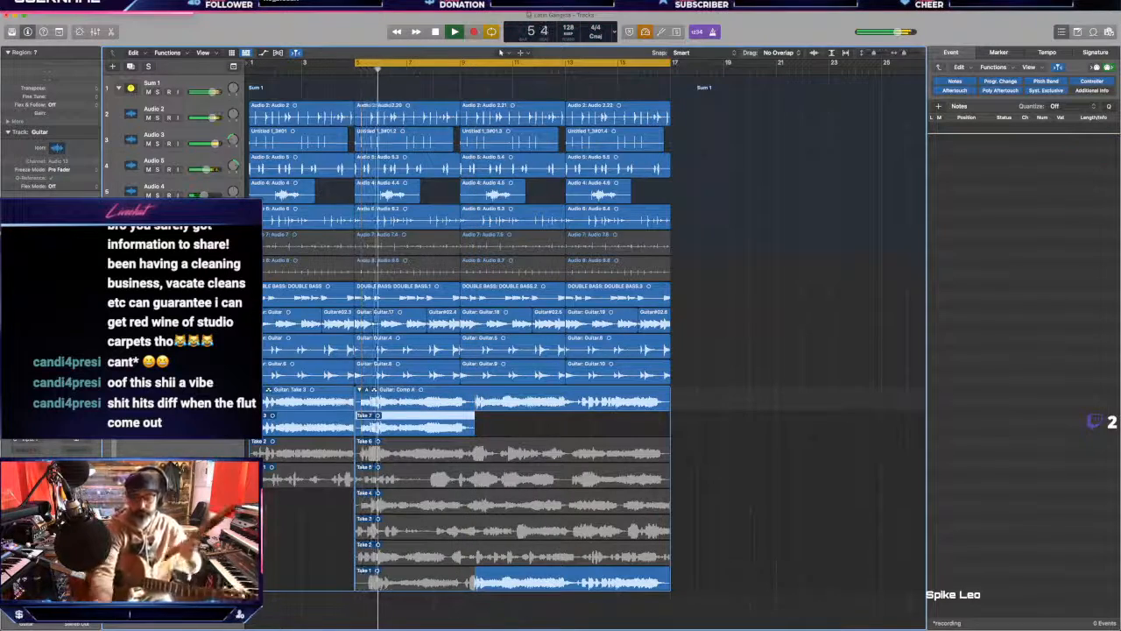
pyautogui.click(373, 389)
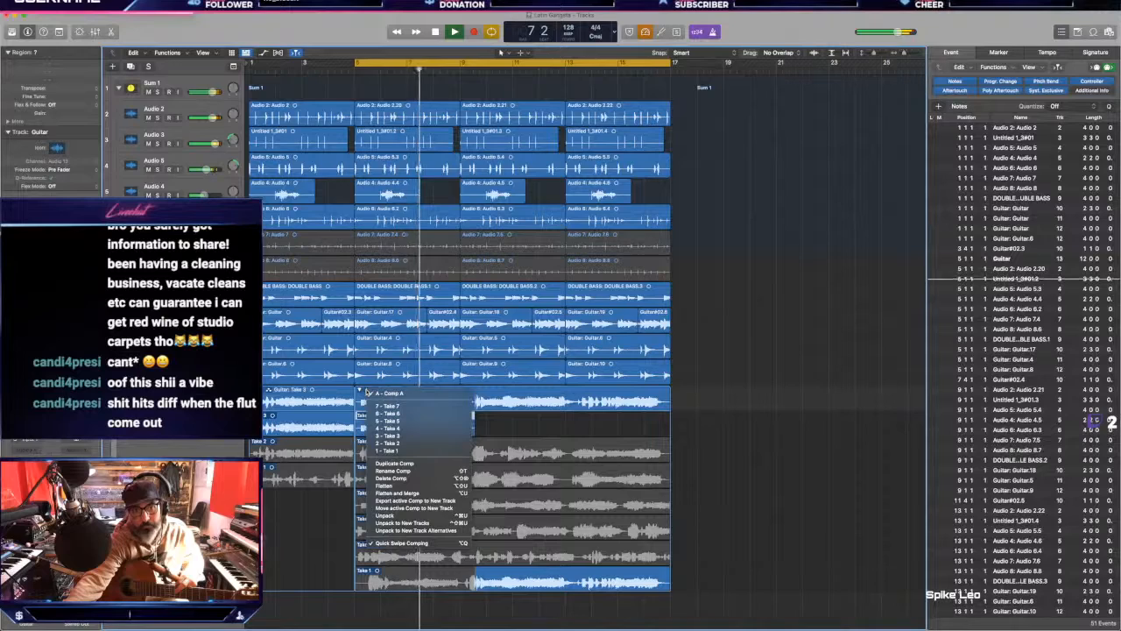
pyautogui.click(397, 494)
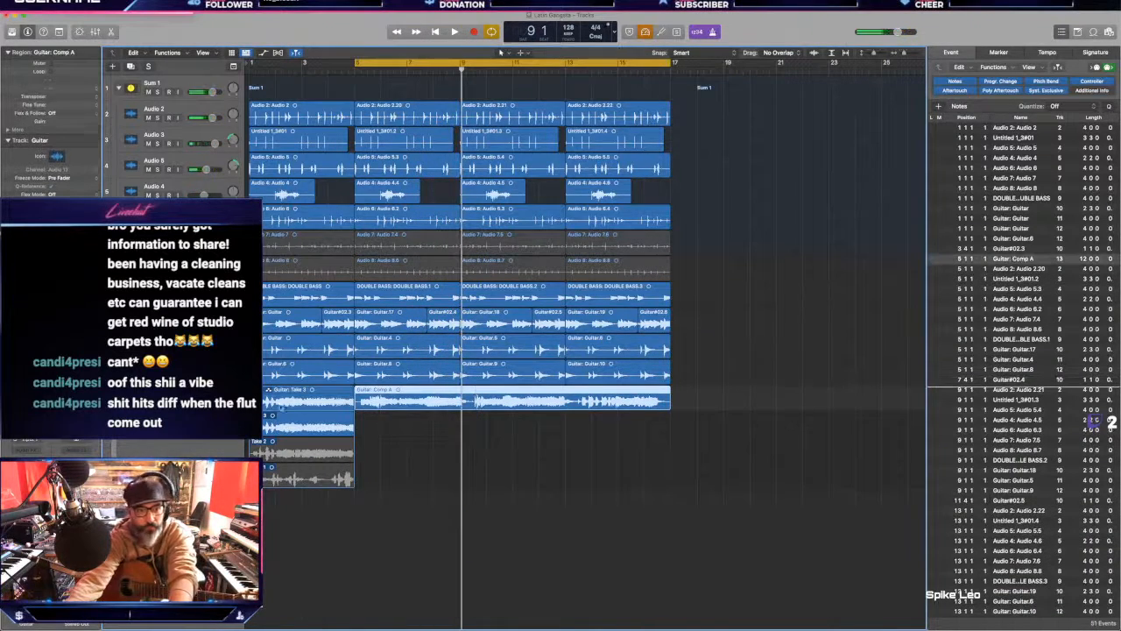
# Step: Play the arrangement from the start and unmute the Audio 7 and Audio 8 regions
pyautogui.press('Return')
pyautogui.press('space')
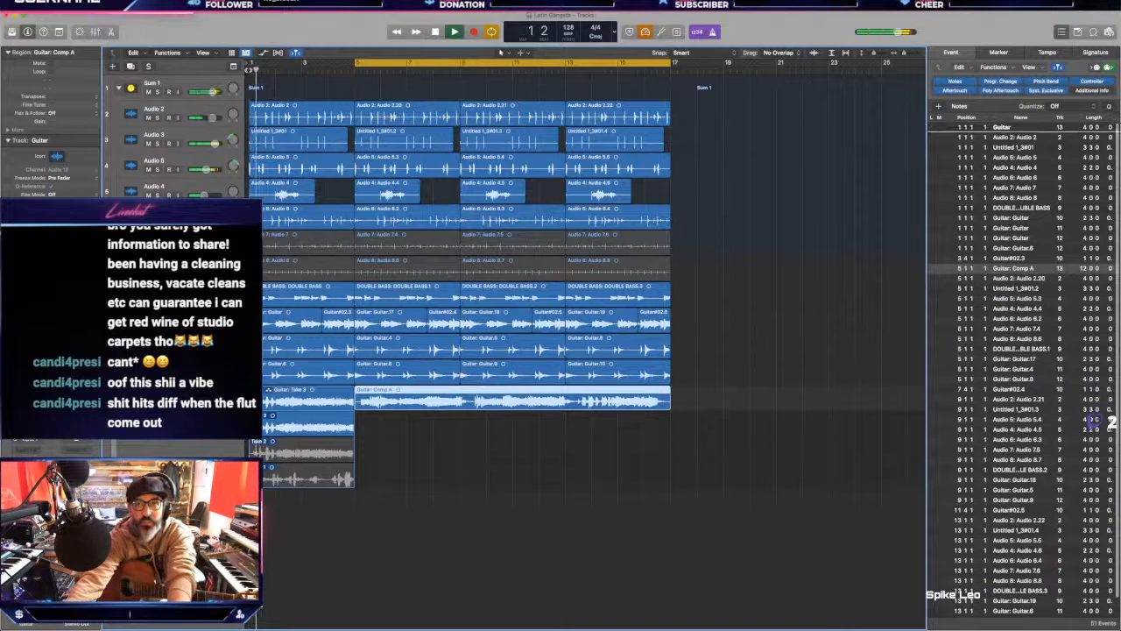
pyautogui.click(355, 88)
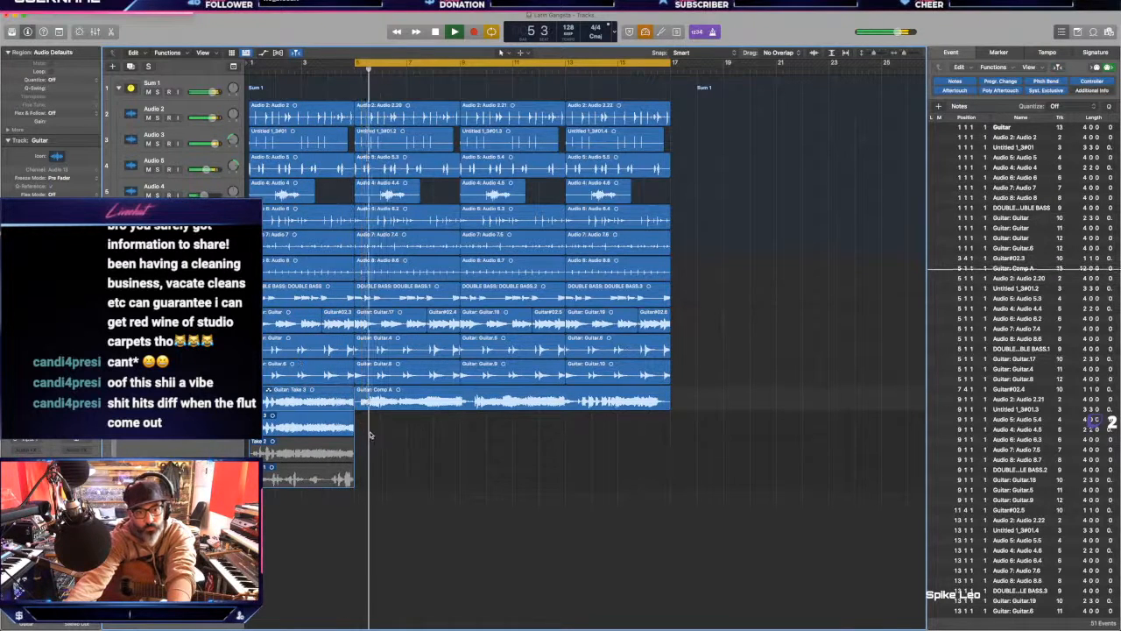
# Step: Flatten and merge the first flute take folder and extend the merged region to bar 5, beat 2
pyautogui.click(262, 390)
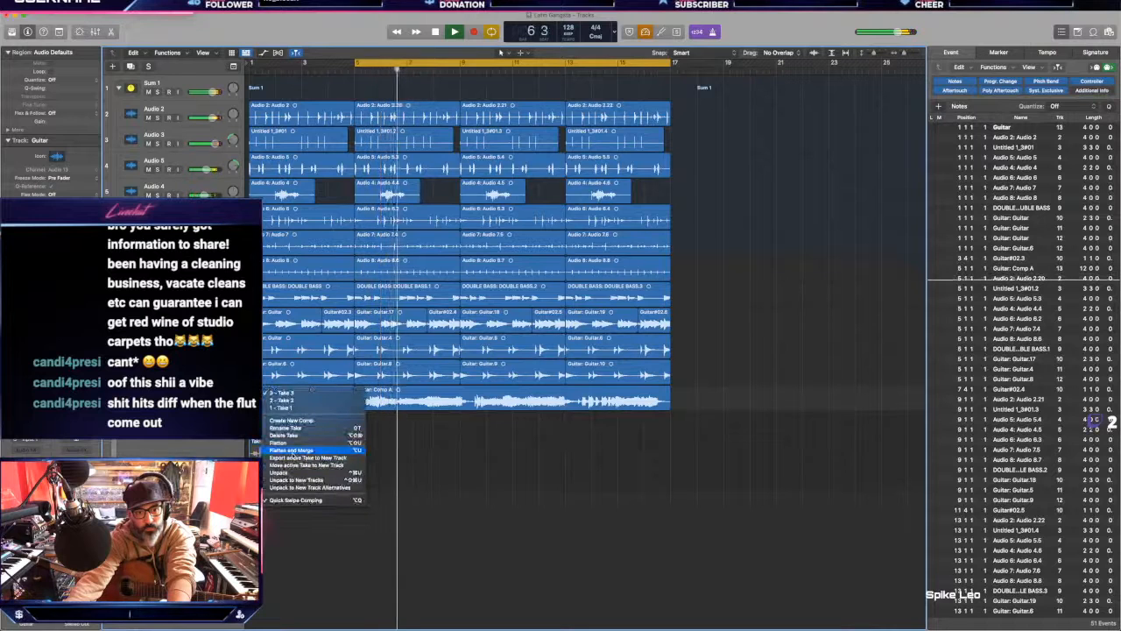
pyautogui.click(294, 450)
pyautogui.moveTo(358, 413); pyautogui.dragTo(361, 410)
pyautogui.moveTo(357, 235); pyautogui.dragTo(357, 235)
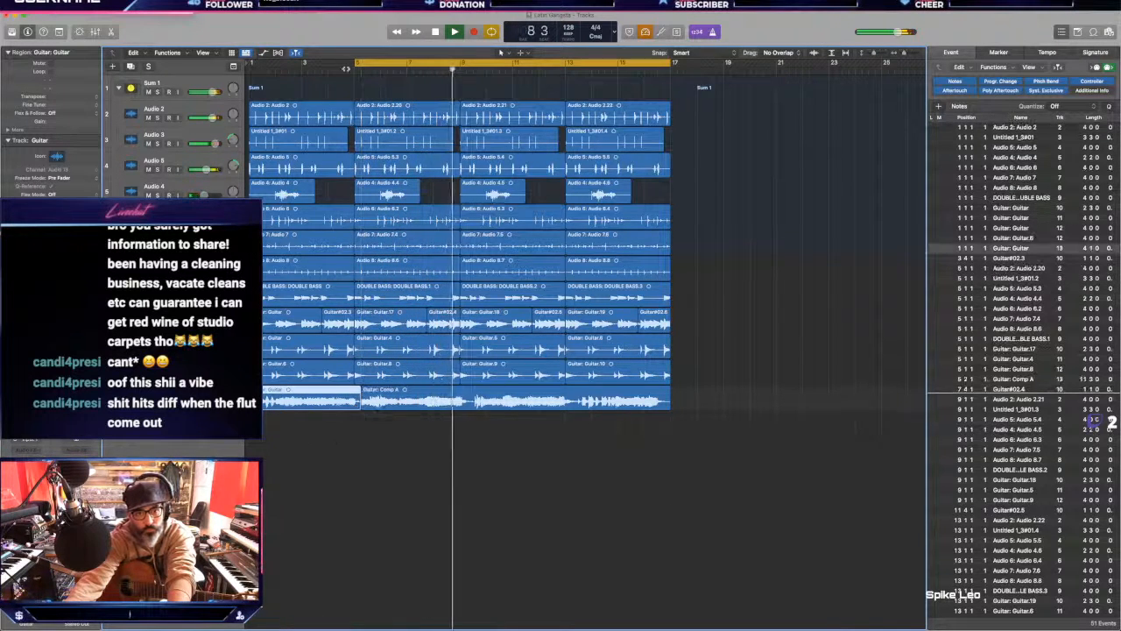
# Step: Split the longer flute region at bar 9, beat 3, and delete the part after the cut
pyautogui.click(487, 493)
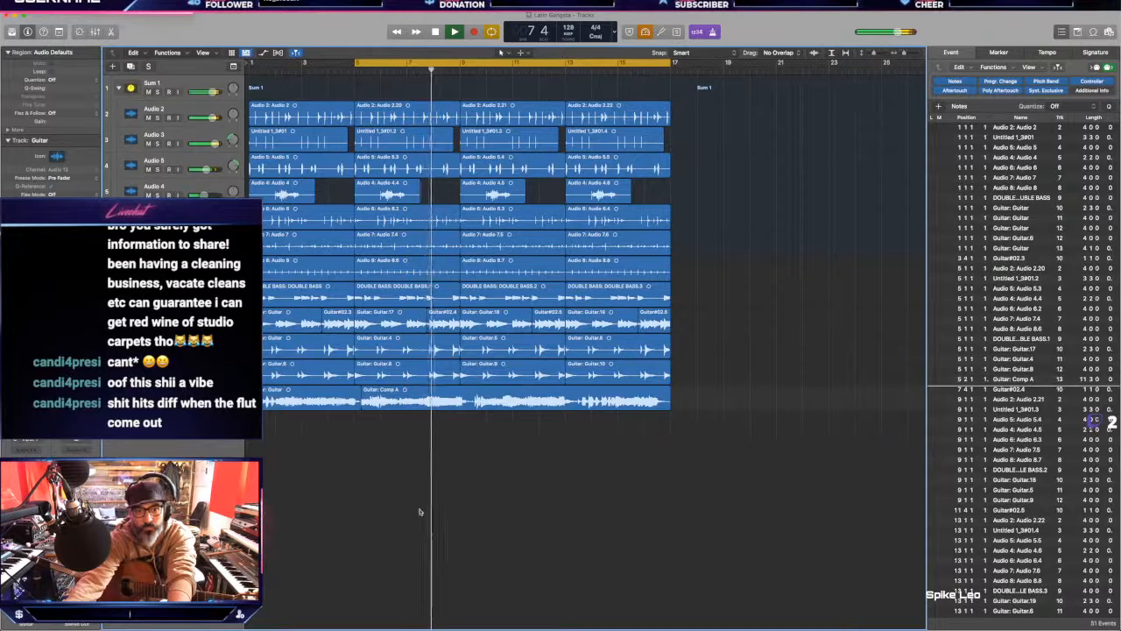
pyautogui.doubleClick(473, 404)
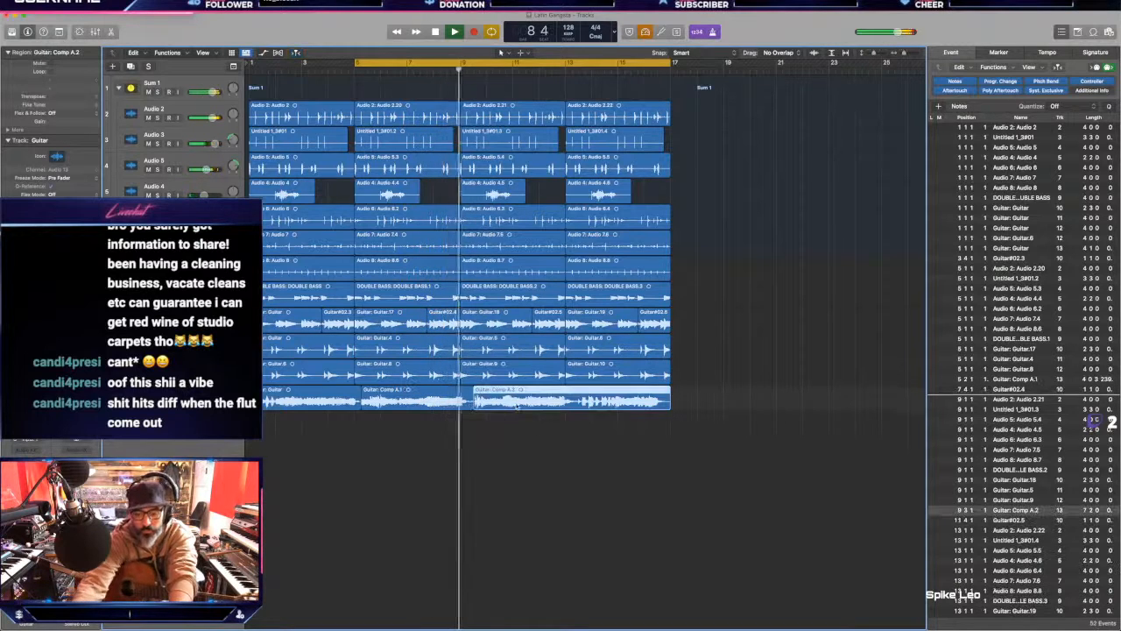
pyautogui.press('Delete')
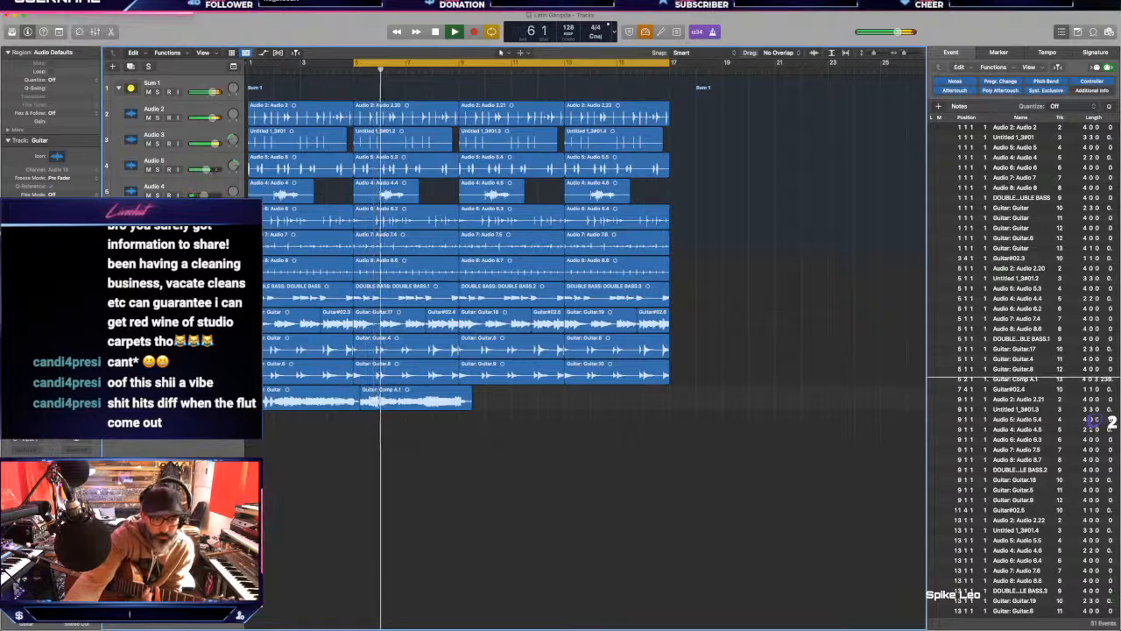
# Step: Name the bottom track flute, record a guitar part from bar 5 on a new Guitar track above it, and play it back
pyautogui.click(166, 400)
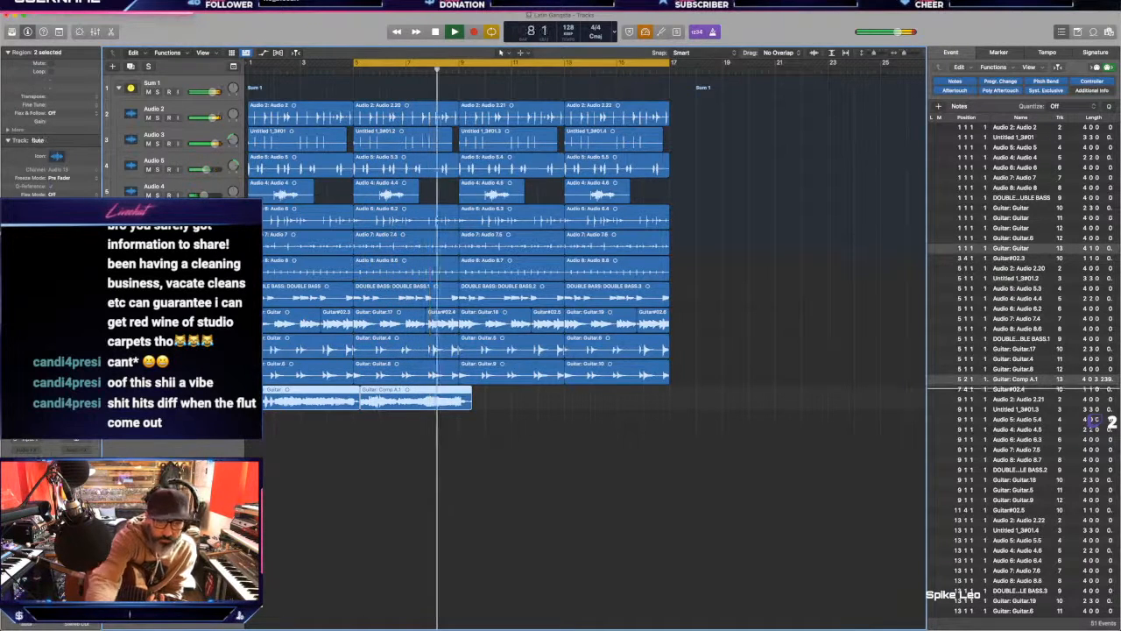
pyautogui.press('Up')
pyautogui.press('space')
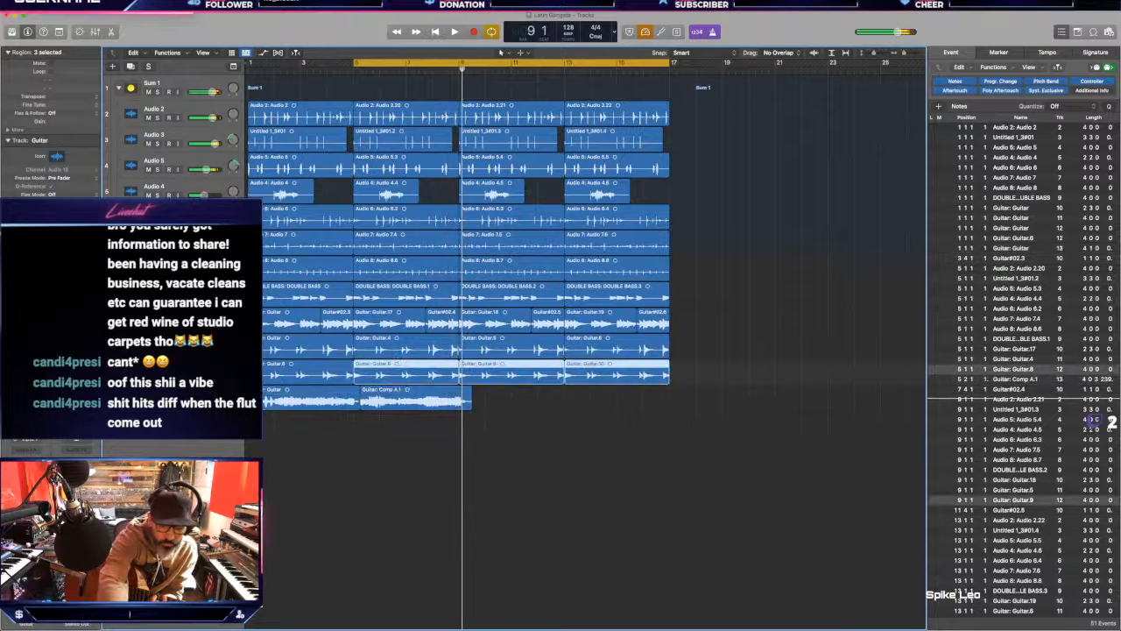
pyautogui.press('r')
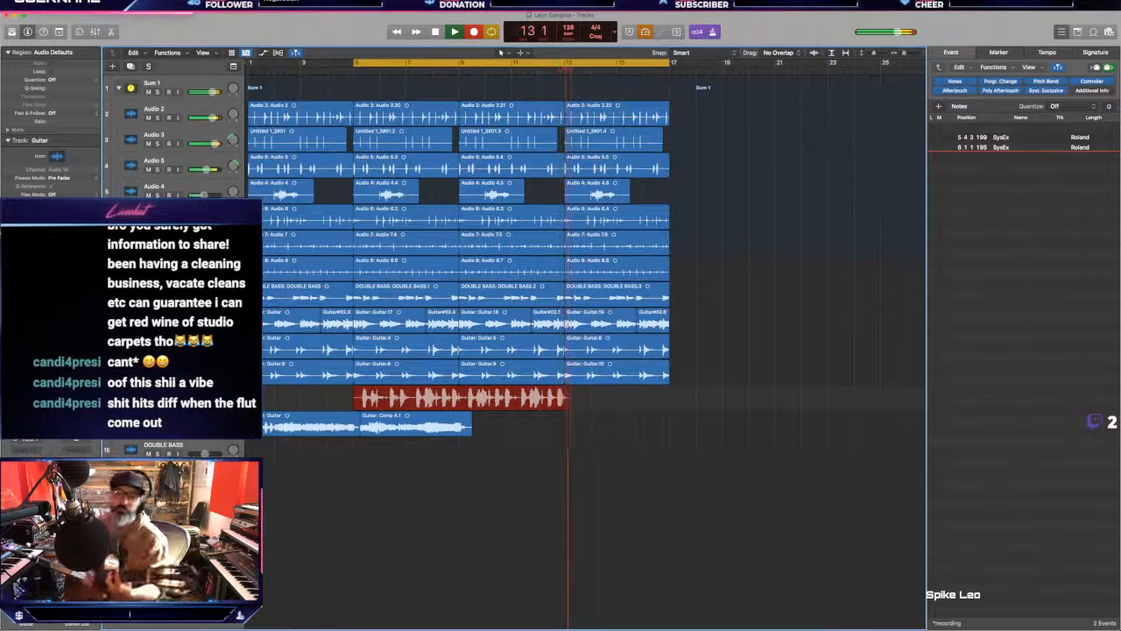
pyautogui.press('space')
pyautogui.press('space')
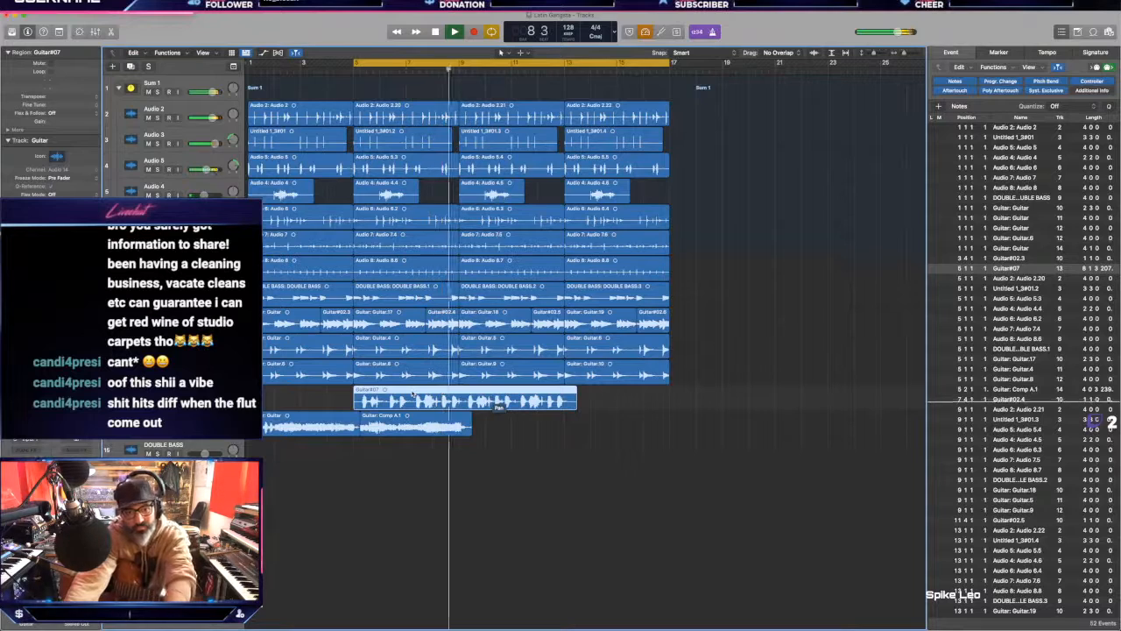
# Step: Split the new guitar recording at bar 9 and replace its first part with the second, starting at bar 5
pyautogui.keyDown('super'); pyautogui.doubleClick(459, 402); pyautogui.keyUp('super')
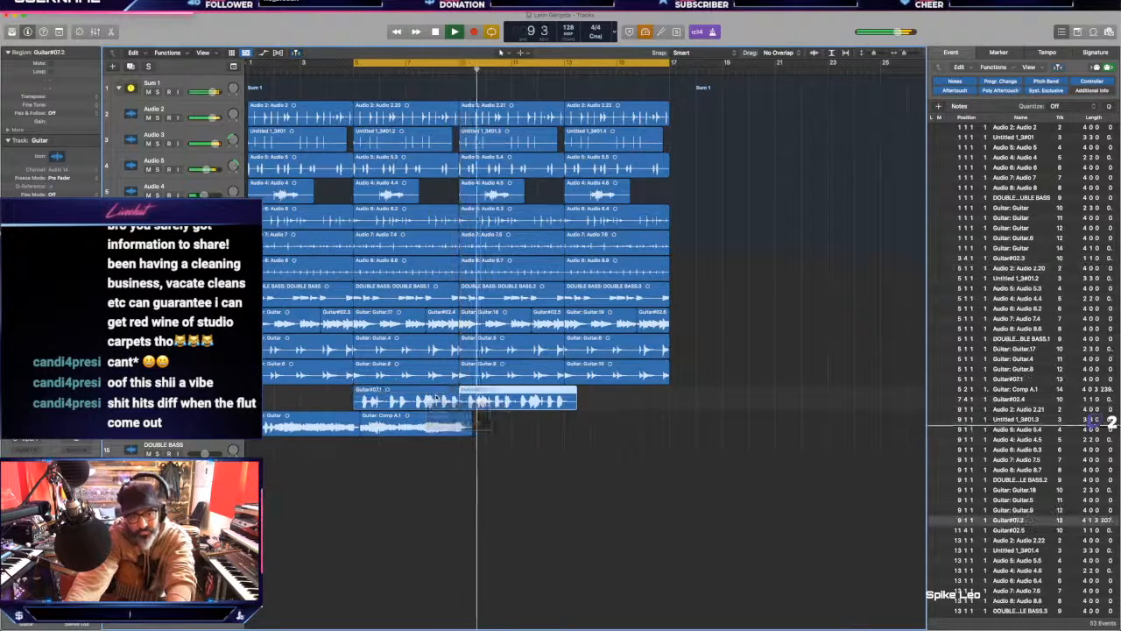
pyautogui.click(436, 397)
pyautogui.moveTo(436, 397); pyautogui.dragTo(418, 388)
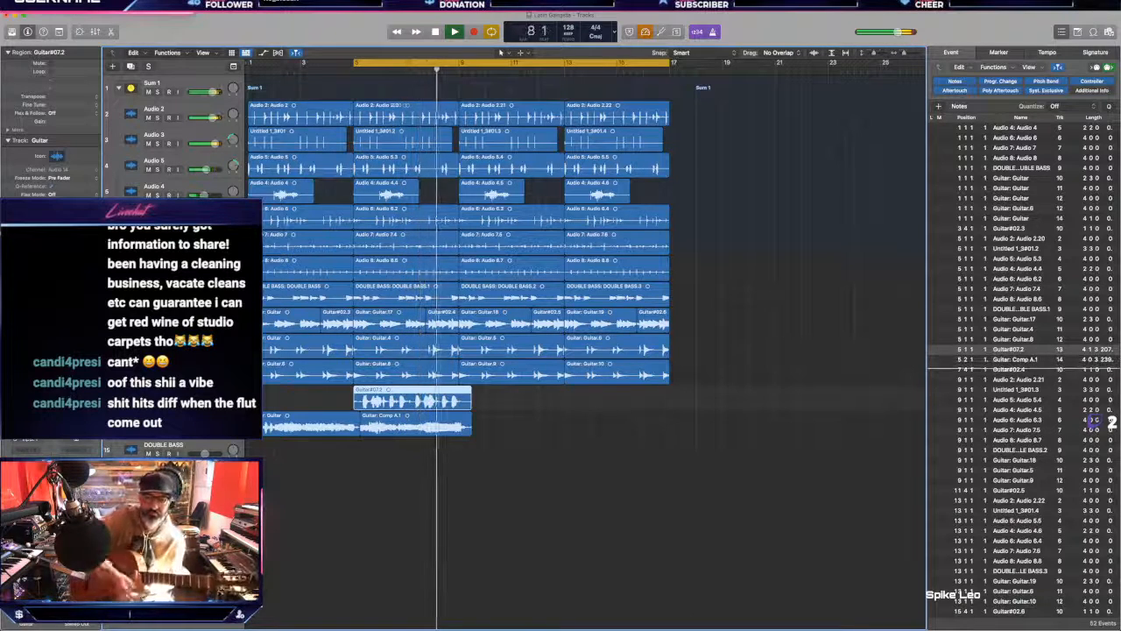
# Step: Add a duplicate Guitar track above the flute track and mute the trimmed guitar region above it
pyautogui.press('super+d')
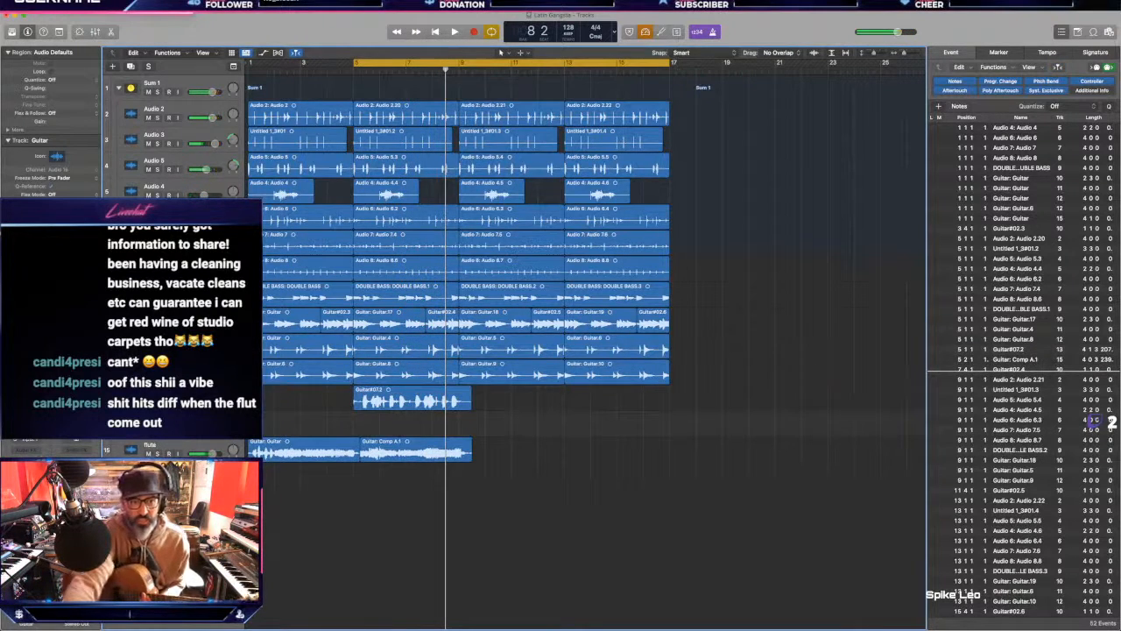
pyautogui.hotkey('ctrl', 'm')
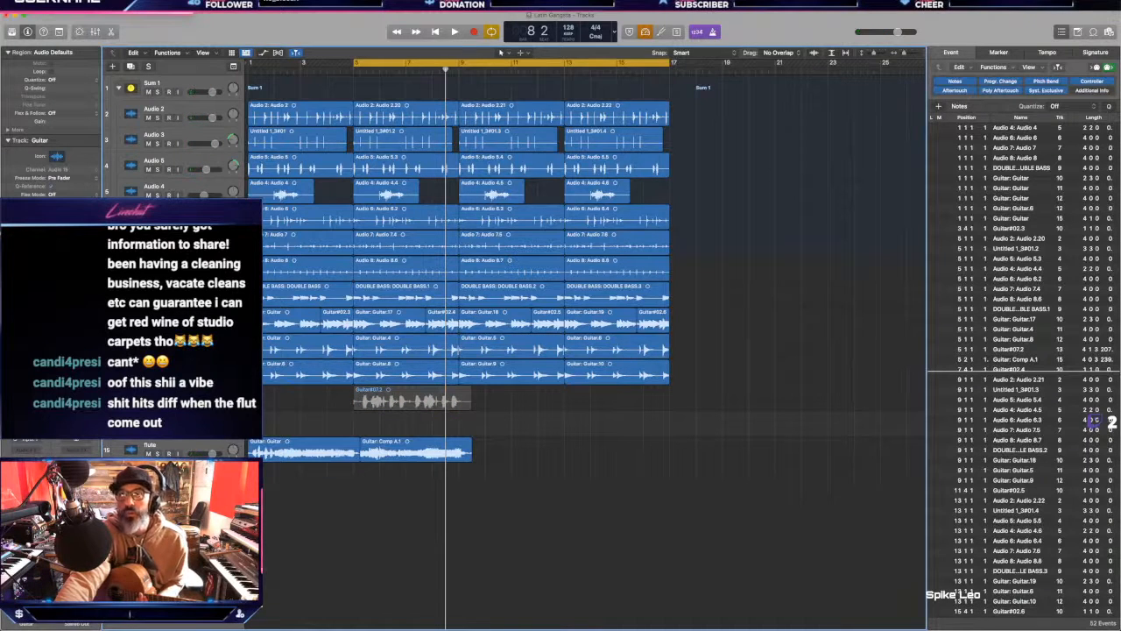
# Step: Record two cycled guitar takes over bars 5 to 17 on the new Guitar track, flatten and merge them, and play the result
pyautogui.press('r')
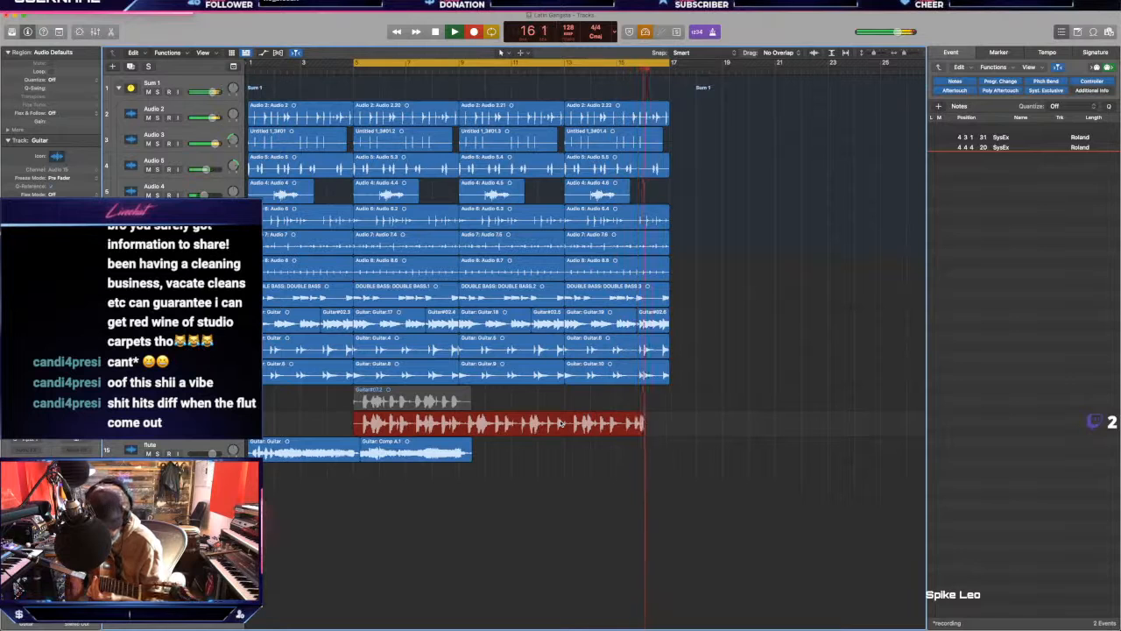
pyautogui.press('space')
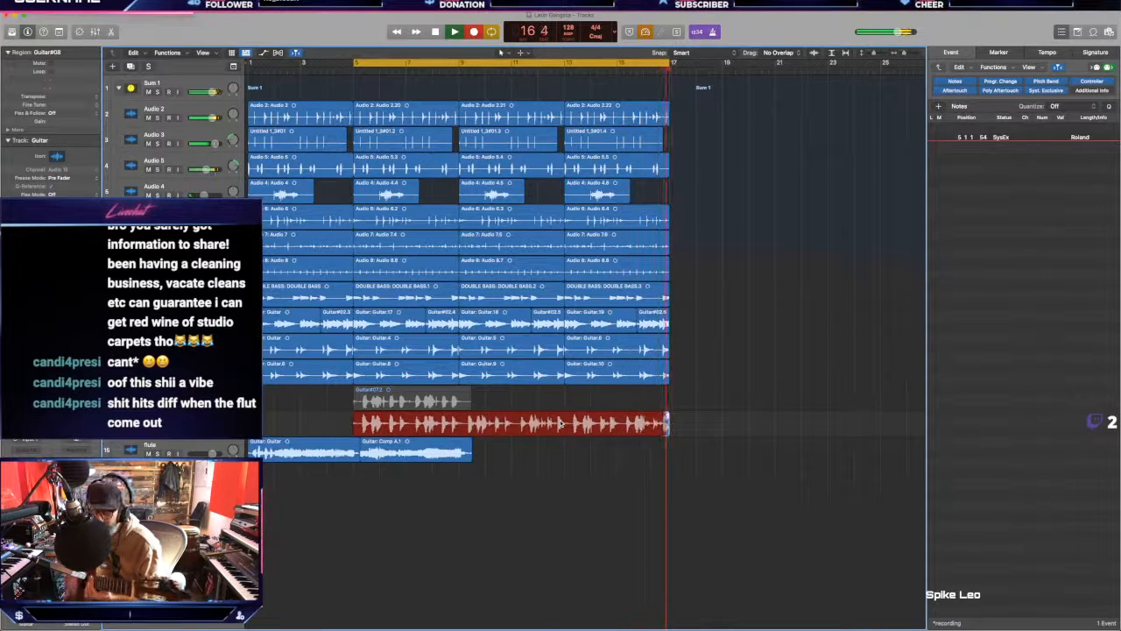
pyautogui.press('space')
pyautogui.press('space')
pyautogui.press('space')
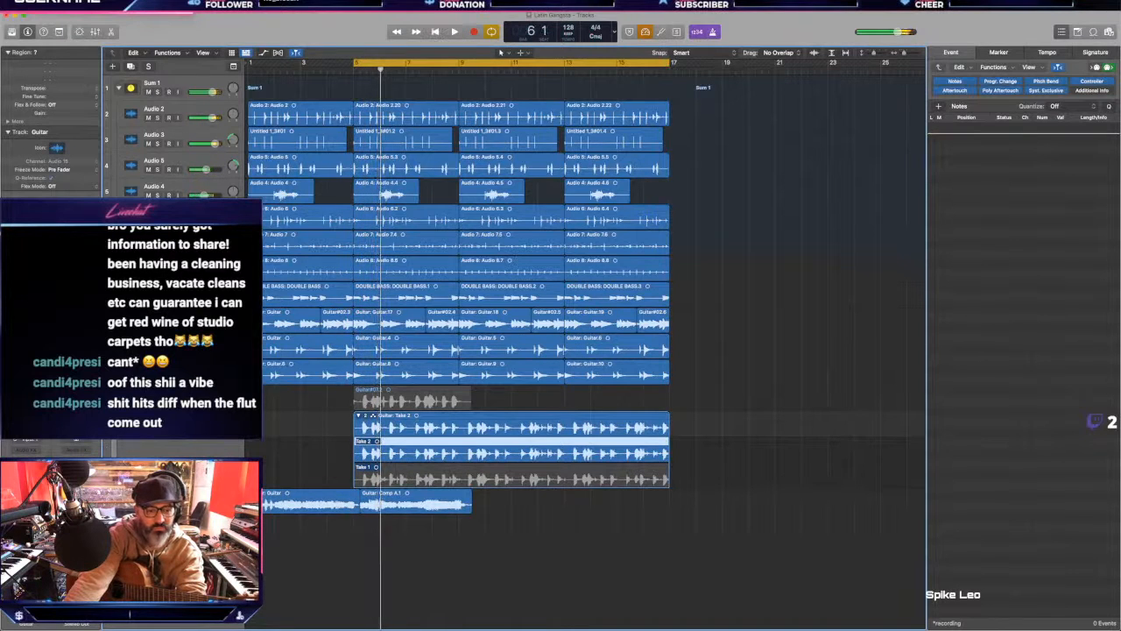
pyautogui.click(366, 416)
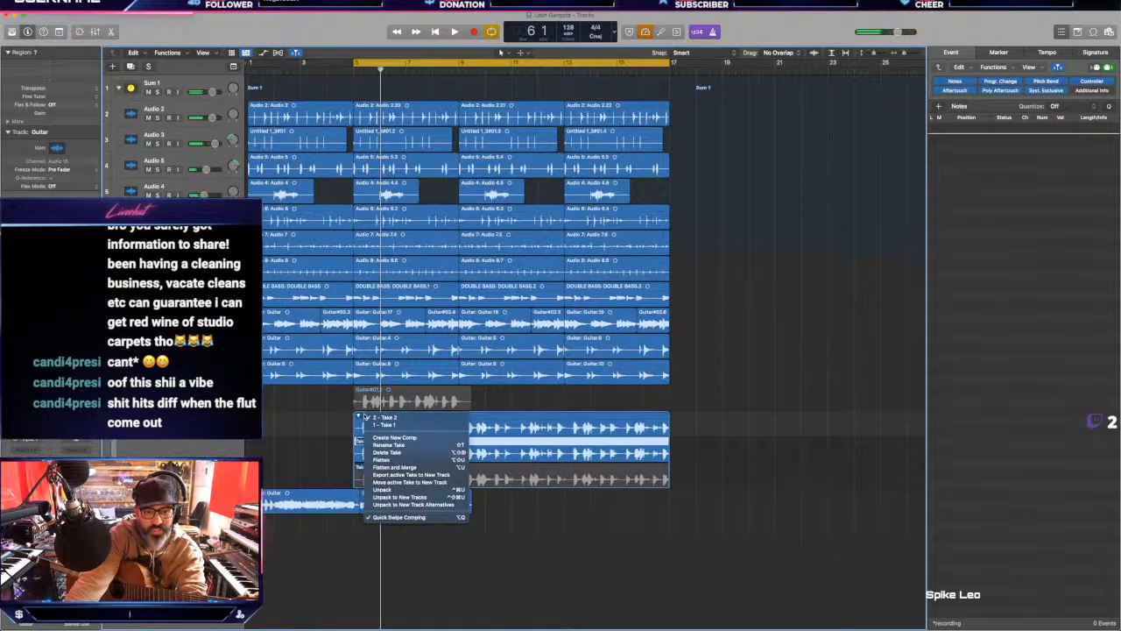
pyautogui.click(391, 468)
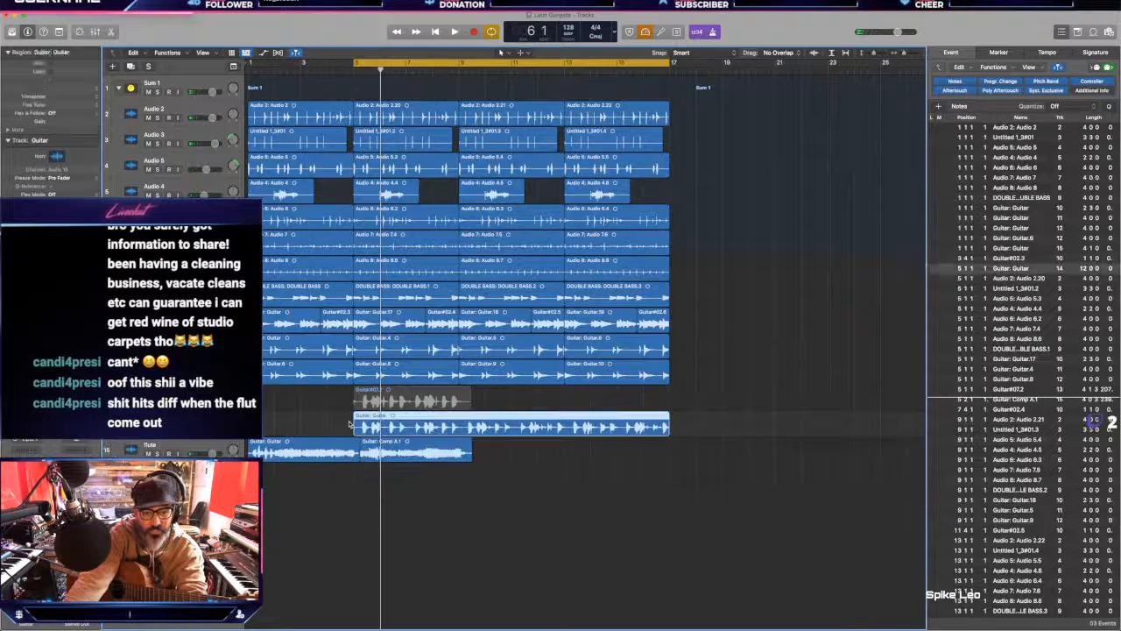
pyautogui.press('space')
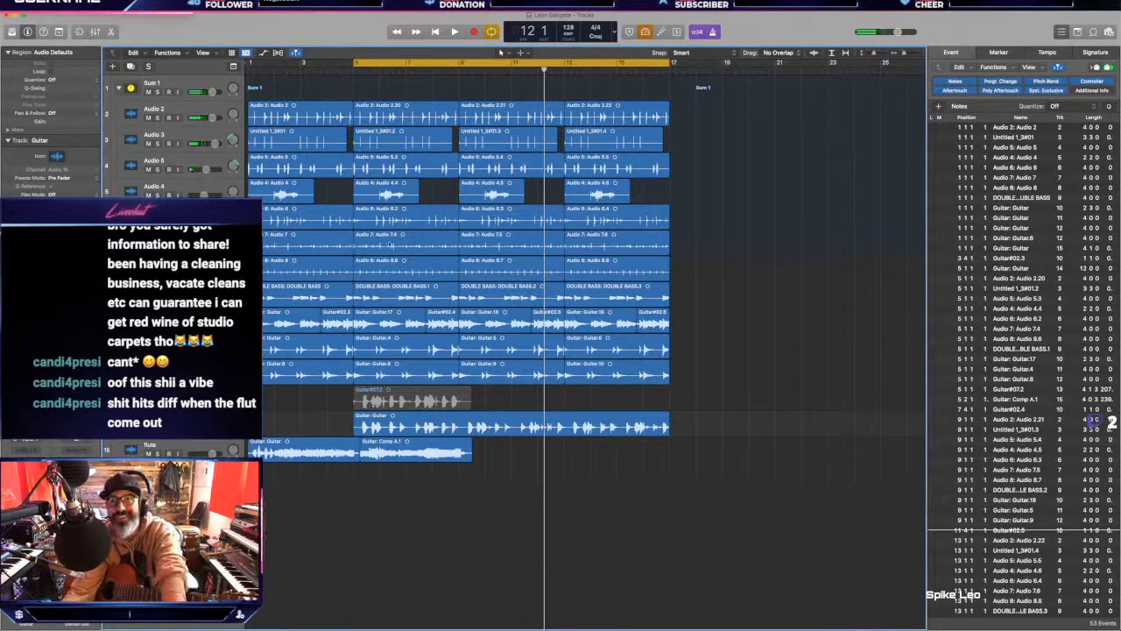
# Step: Add five new audio tracks below the Audio 8 track
pyautogui.moveTo(561, 629)
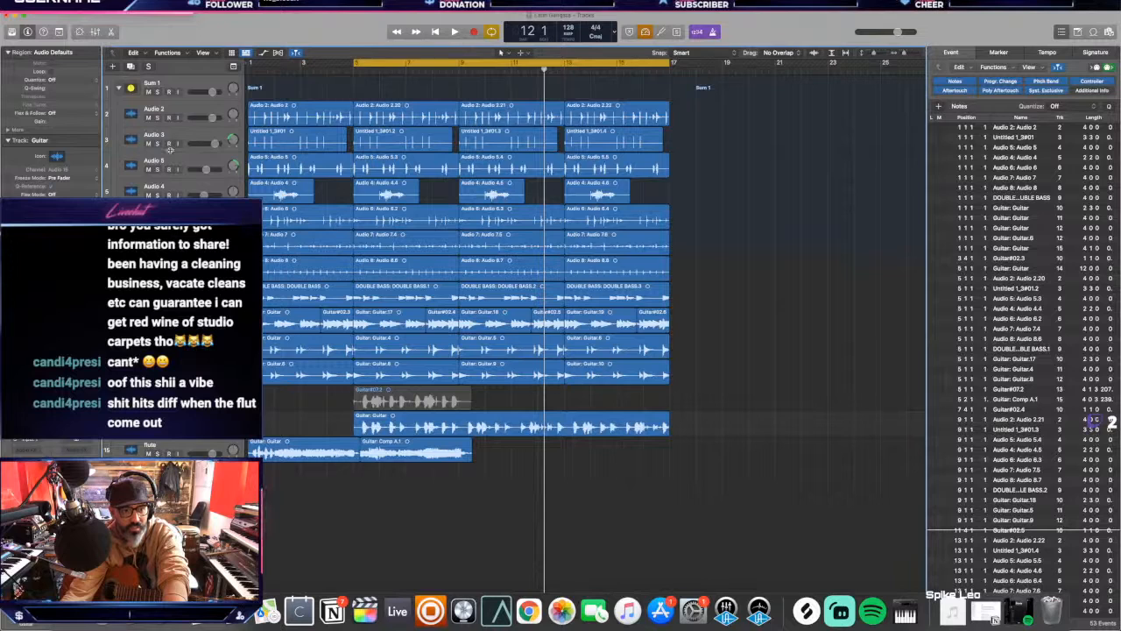
pyautogui.click(158, 266)
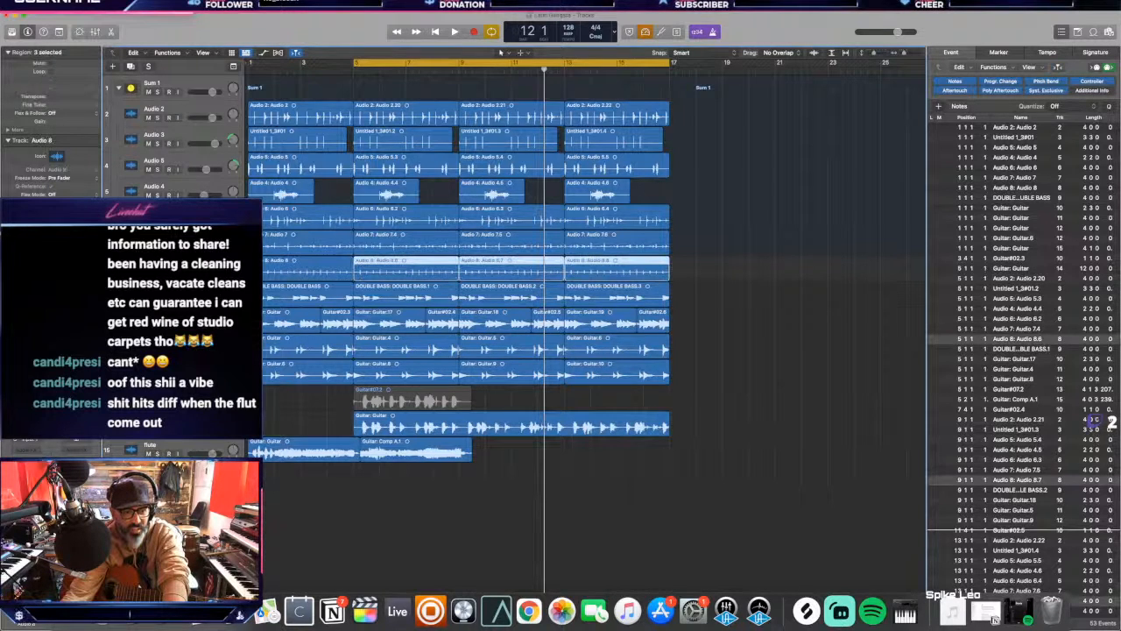
pyautogui.press('alt+super+a')
pyautogui.press('alt+super+a')
pyautogui.press('alt+super+a')
pyautogui.press('alt+super+a')
pyautogui.press('alt+super+a')
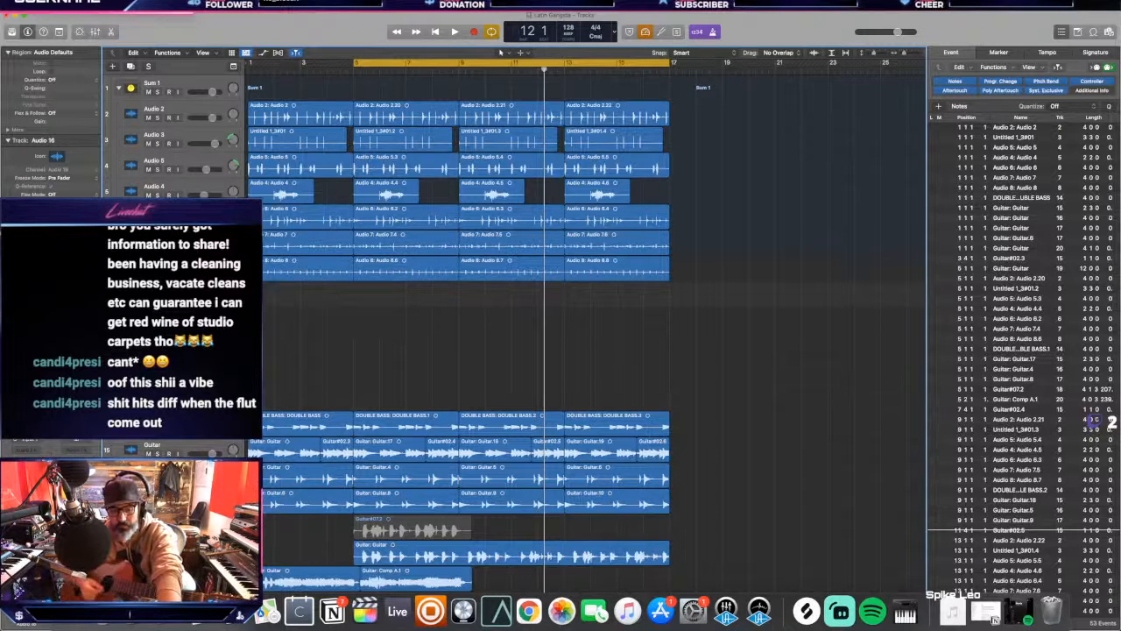
# Step: Record cycled hand-clap takes over bars 5 to 17 on Audio 16, and flatten and join them into one region
pyautogui.press('space')
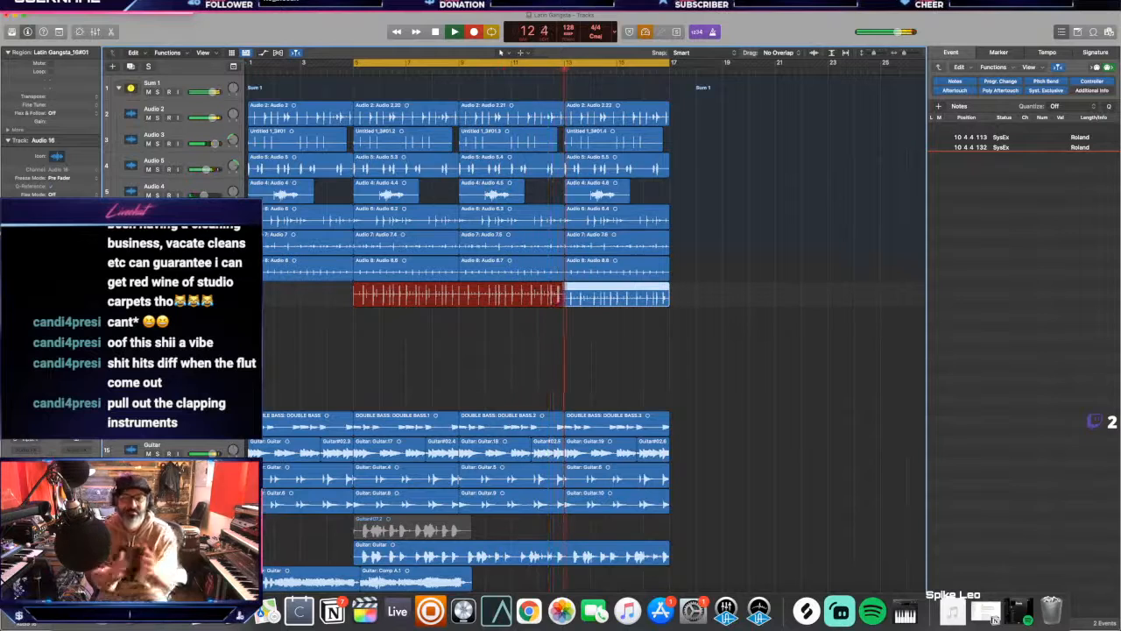
pyautogui.press('space')
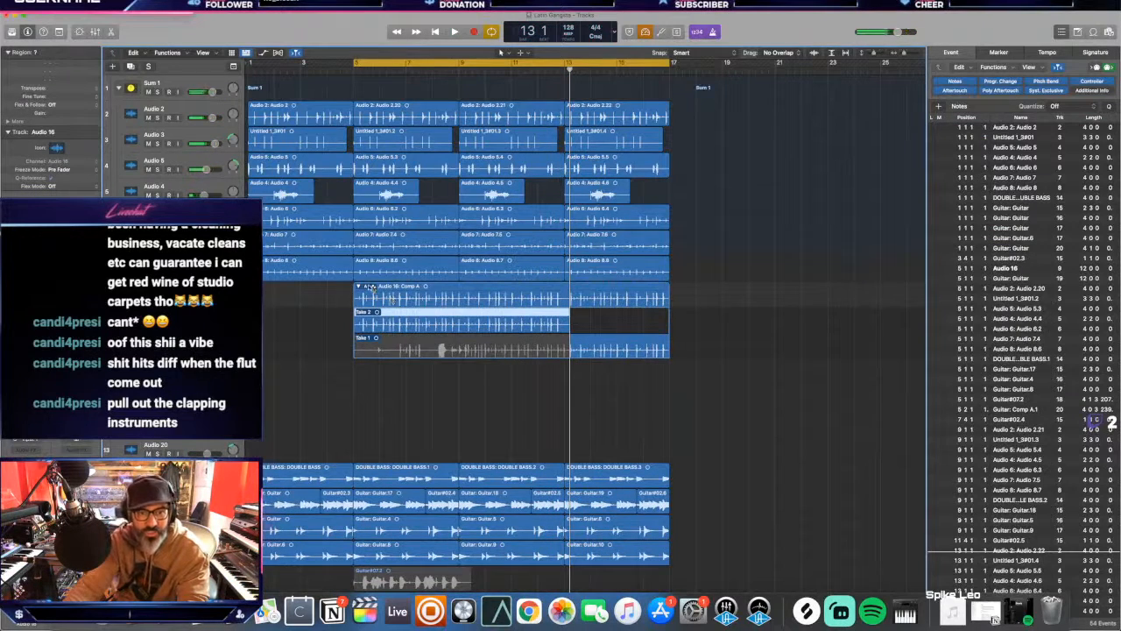
pyautogui.click(371, 286)
pyautogui.click(393, 351)
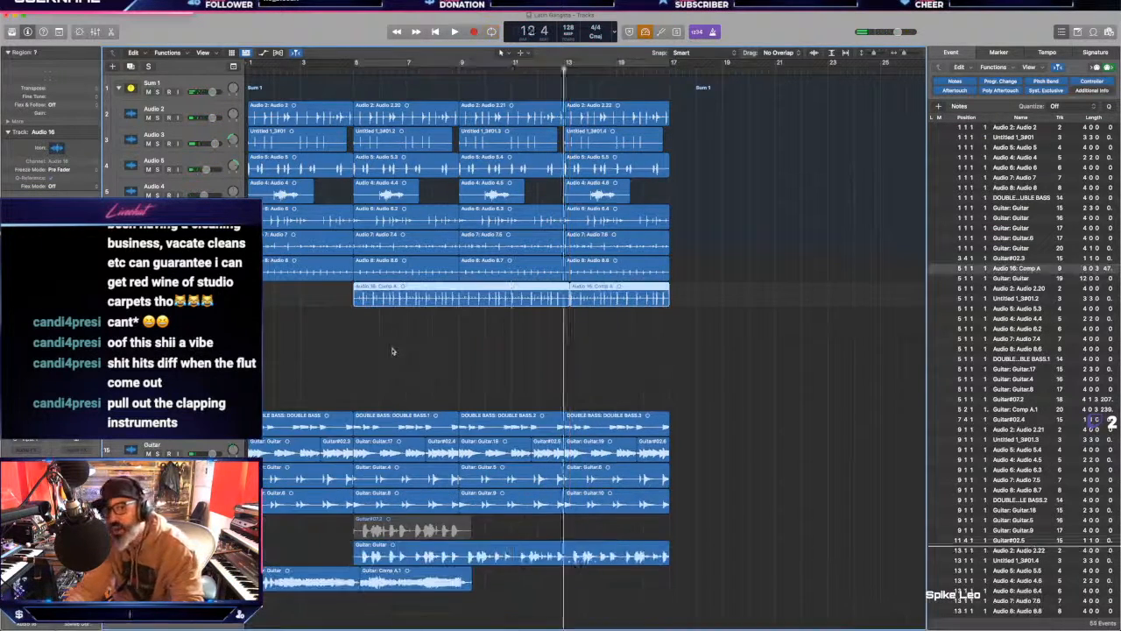
pyautogui.press('super+u')
# Step: Record one hand-clap pass over bars 5 to 17 on Audio 17, and another on Audio 18
pyautogui.click(266, 297)
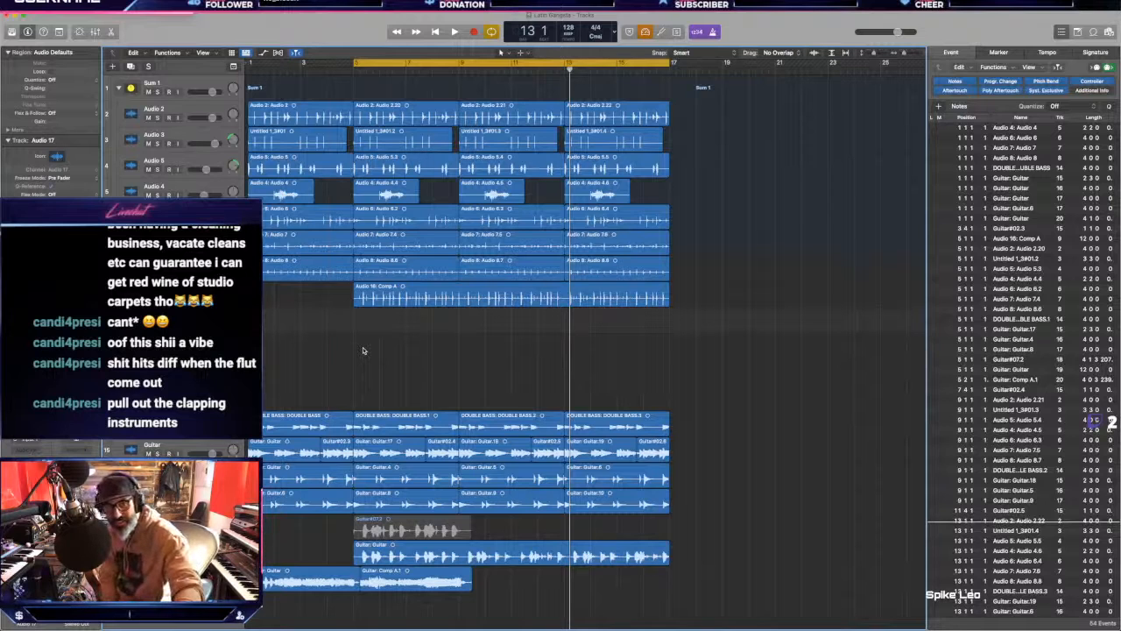
pyautogui.press('r')
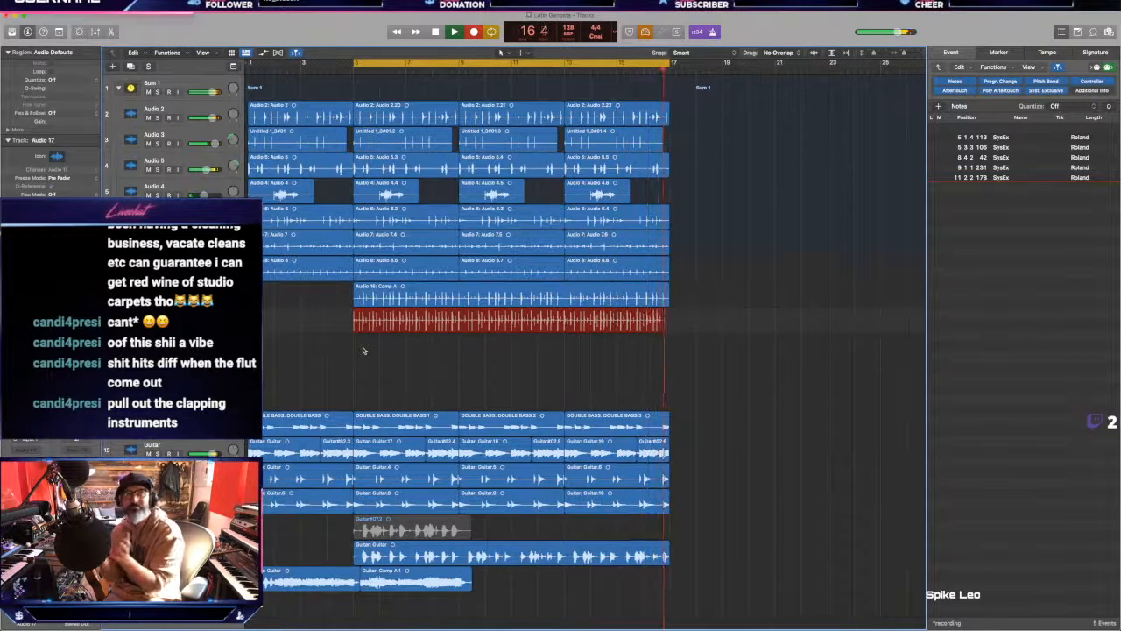
pyautogui.press('space')
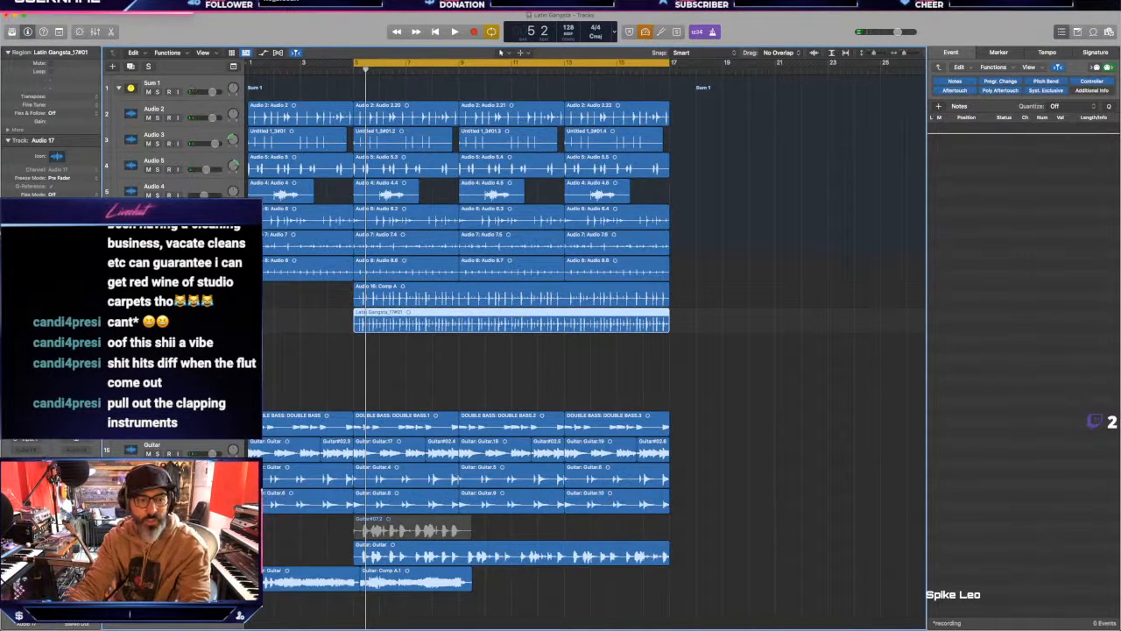
pyautogui.press('Down')
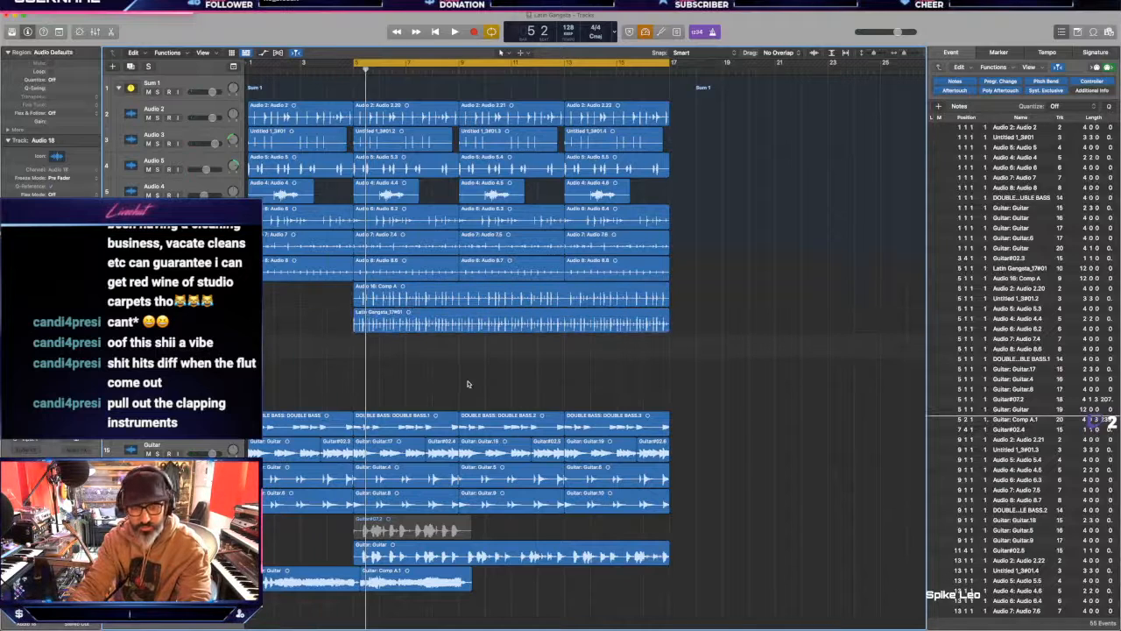
pyautogui.press('r')
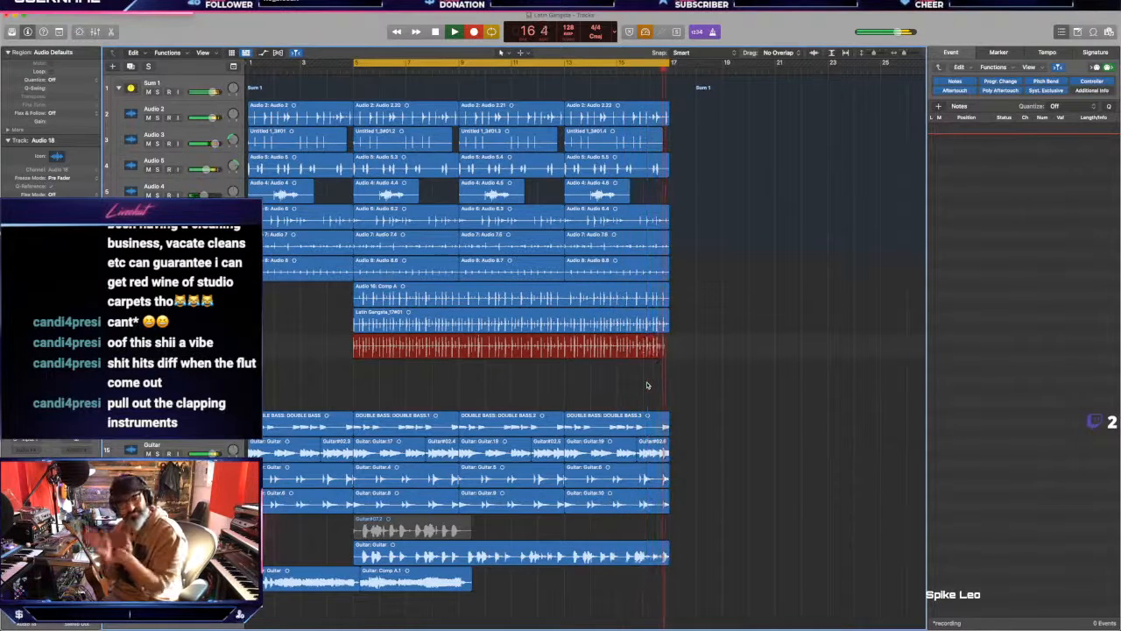
pyautogui.press('space')
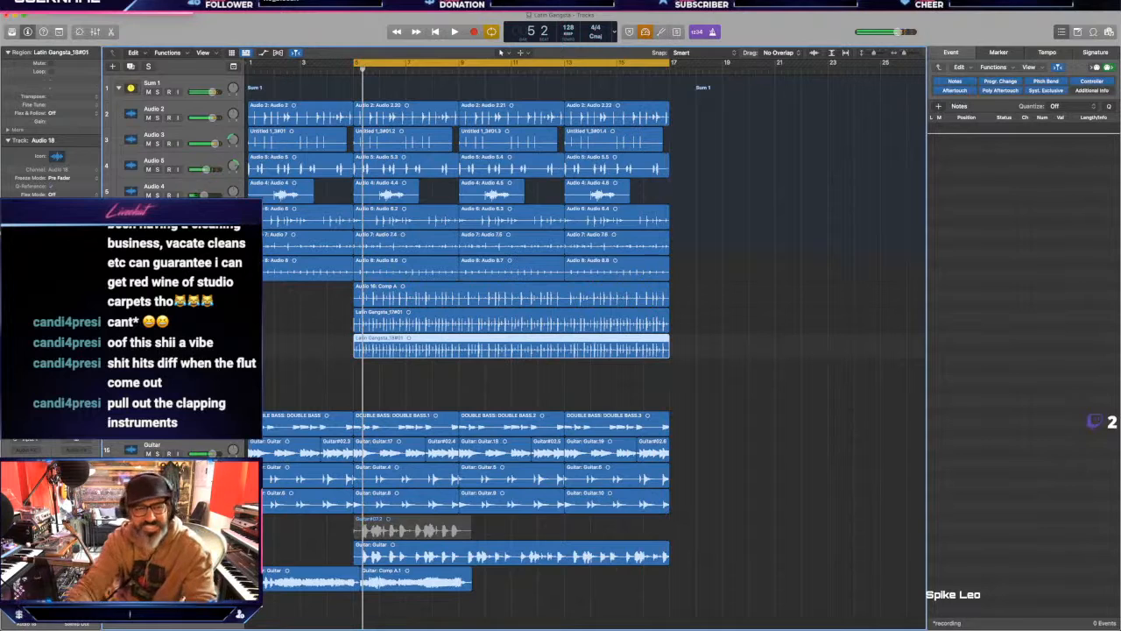
# Step: Record two more hand-clap passes over bars 5 to 17, one on Audio 19 and one on Audio 20
pyautogui.click(162, 369)
pyautogui.press('r')
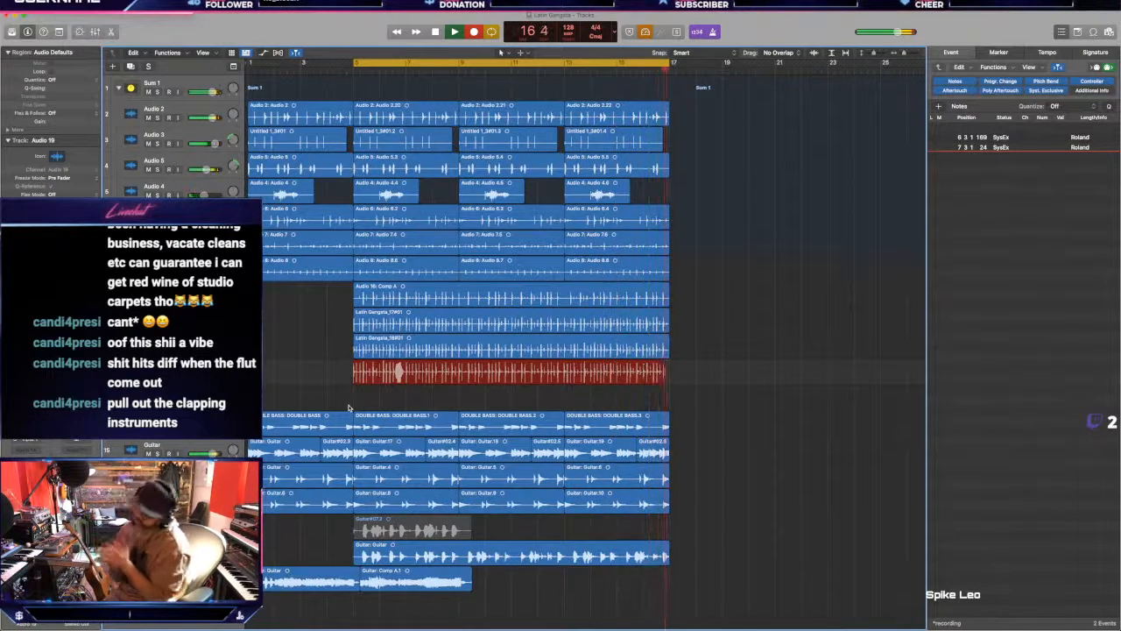
pyautogui.press('space')
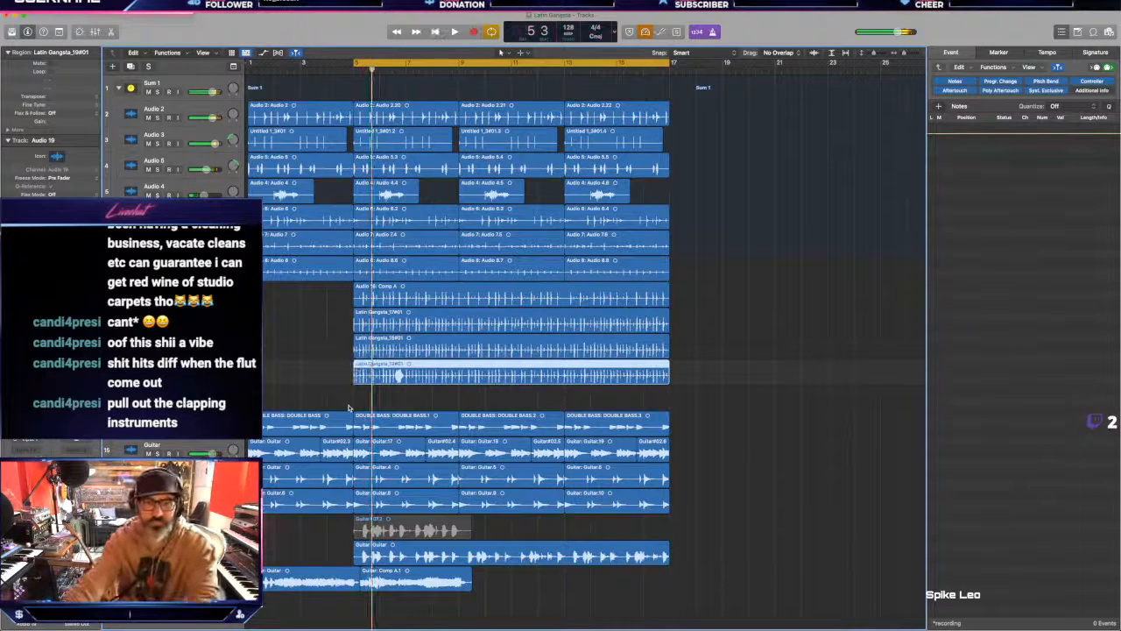
pyautogui.press('Down')
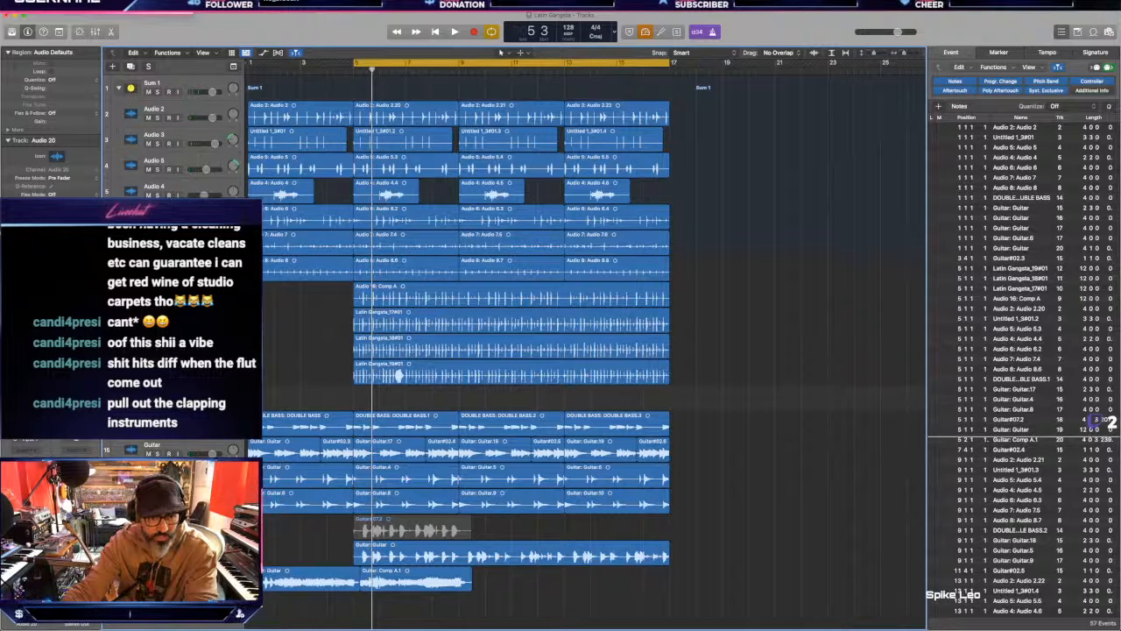
pyautogui.press('r')
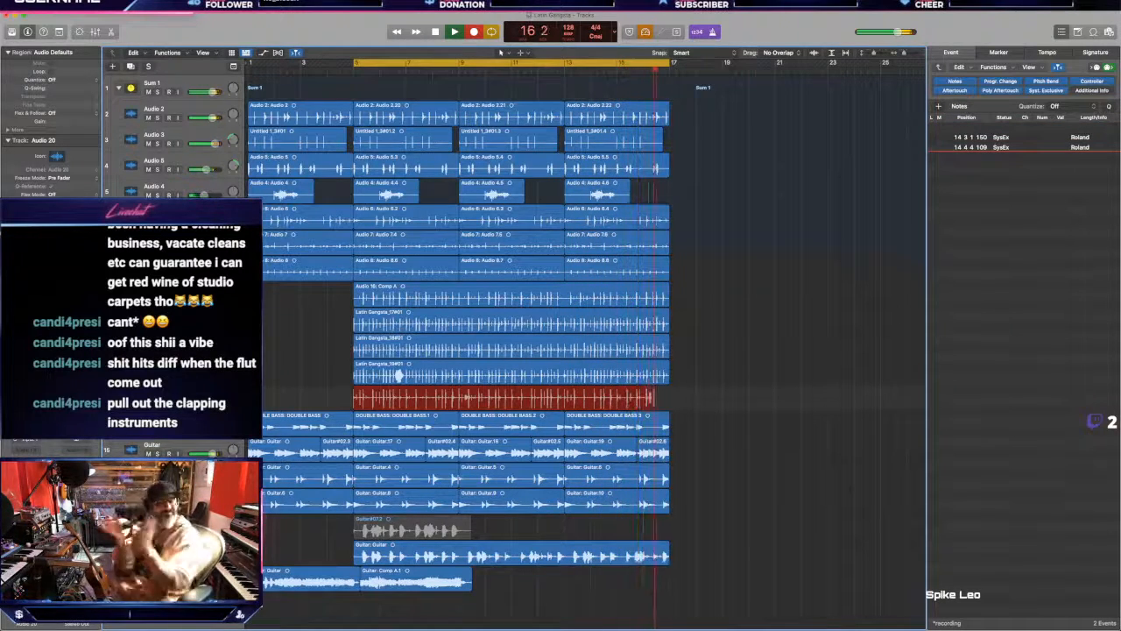
pyautogui.press('space')
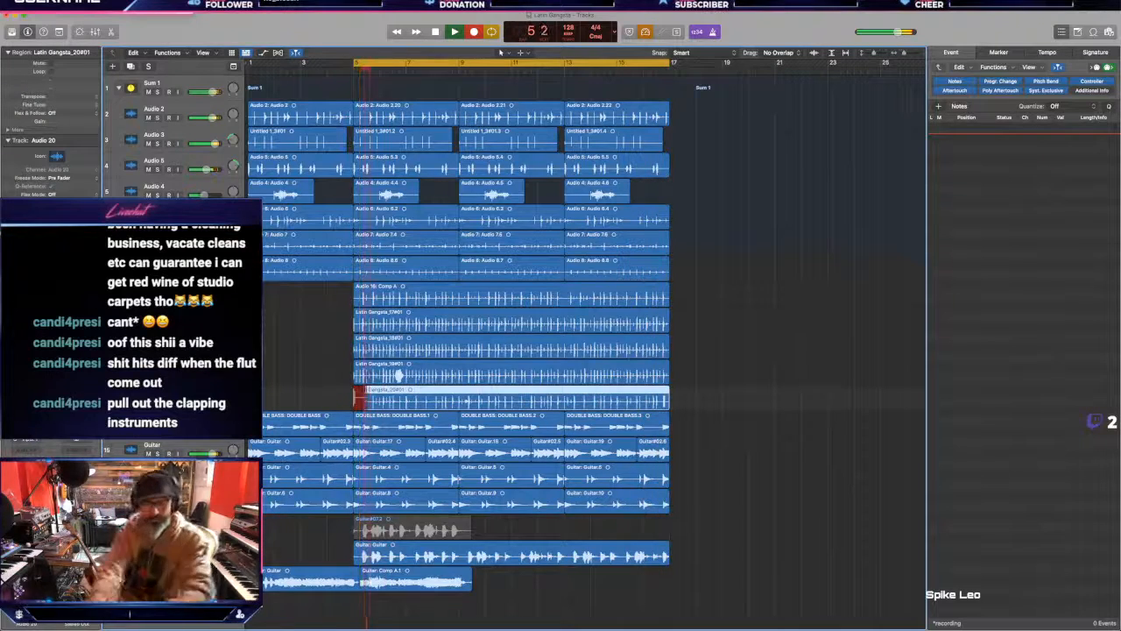
pyautogui.press('space')
pyautogui.click(313, 376)
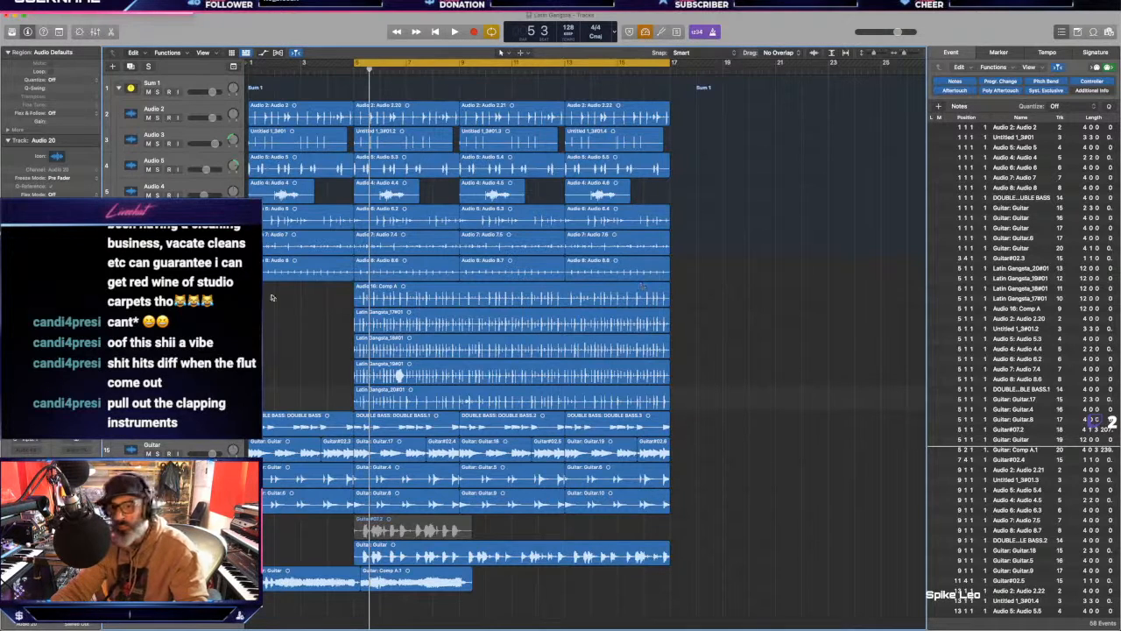
# Step: Play the cycle with the five clap tracks, the DOUBLE BASS track and the Guitar track below it soloed
pyautogui.moveTo(158, 427); pyautogui.dragTo(157, 299)
pyautogui.press('space')
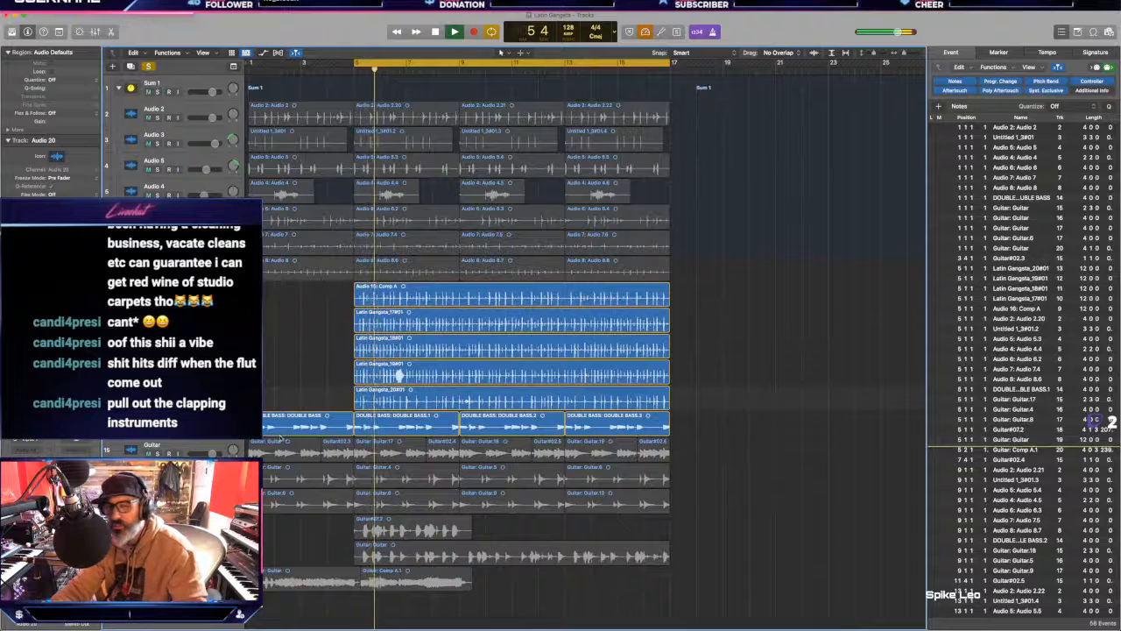
pyautogui.click(162, 420)
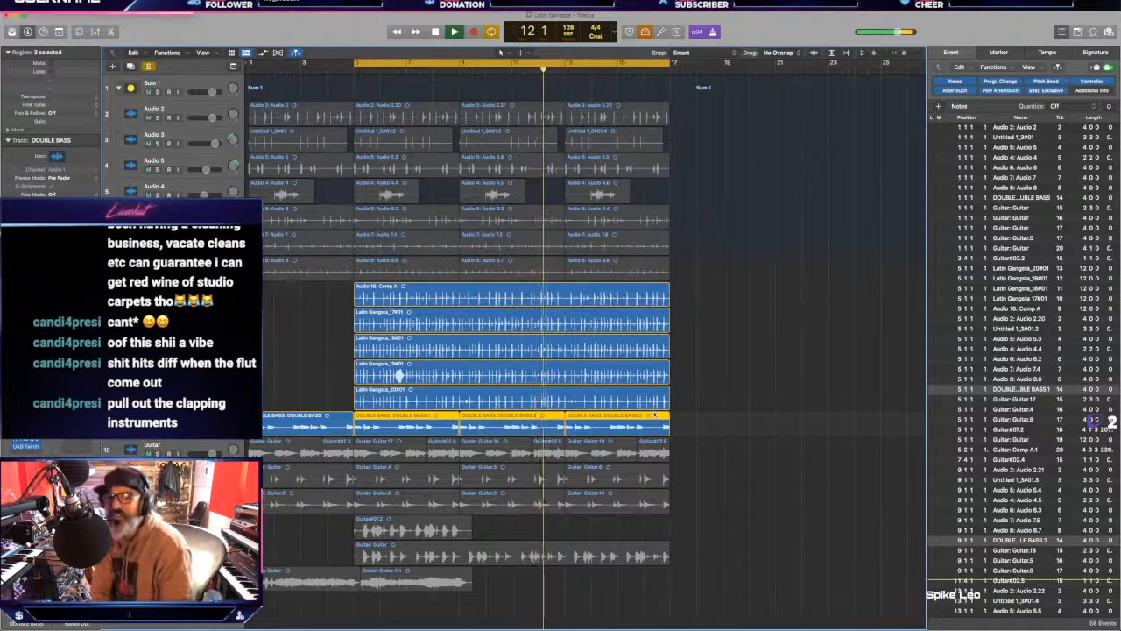
pyautogui.click(156, 452)
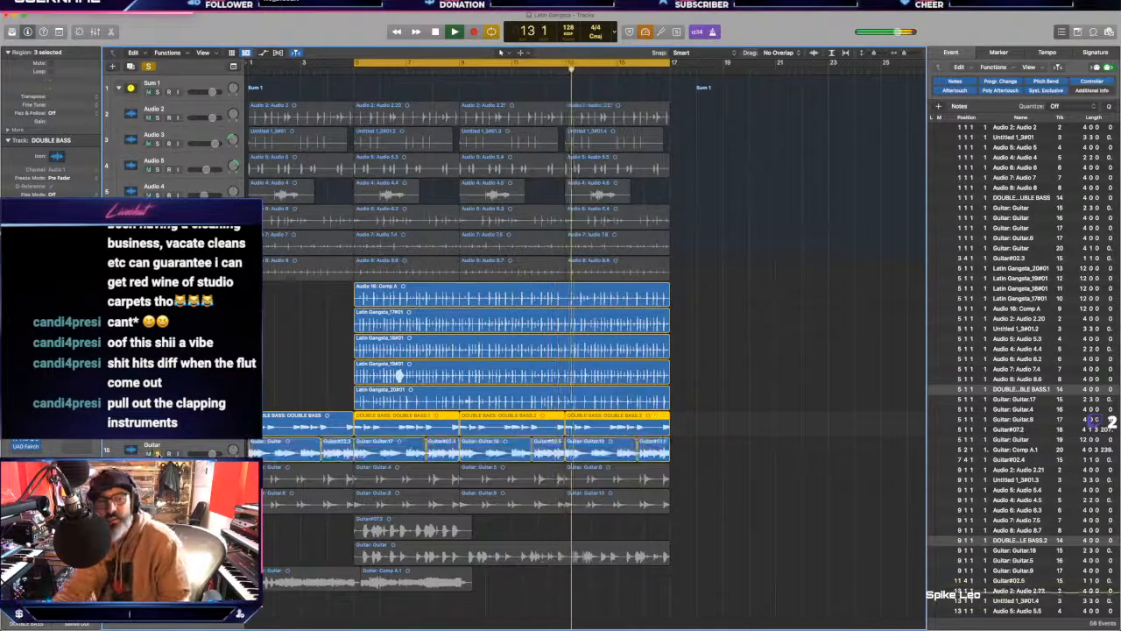
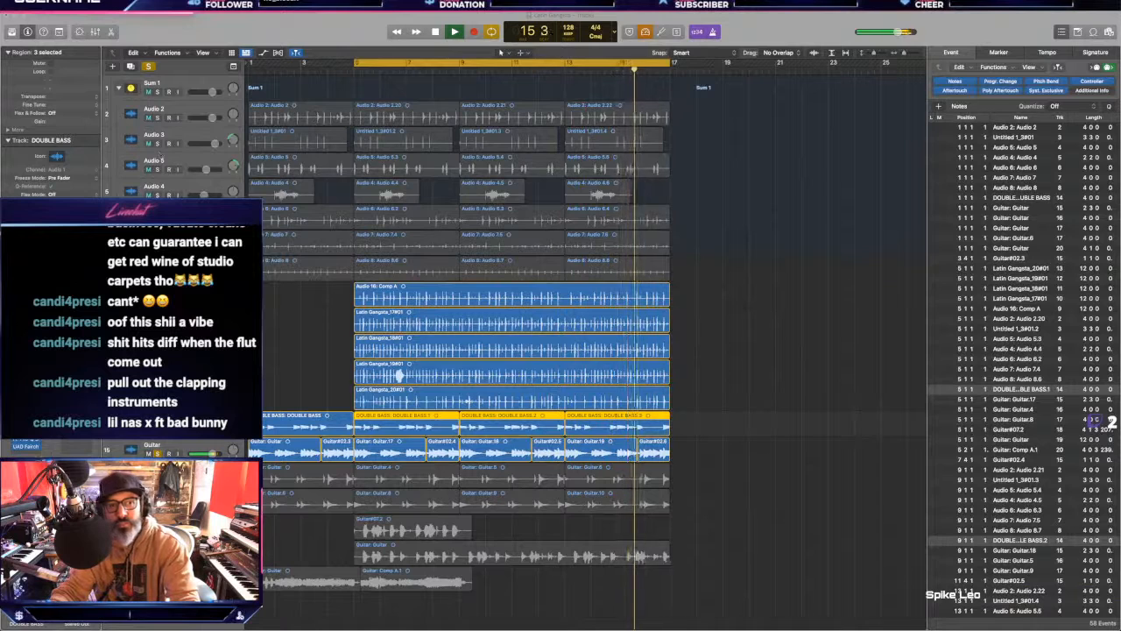
# Step: Add percussion tracks Audio 2 to Audio 6 to the solo and raise the volumes of Audio 2 and Audio 3
pyautogui.click(158, 195)
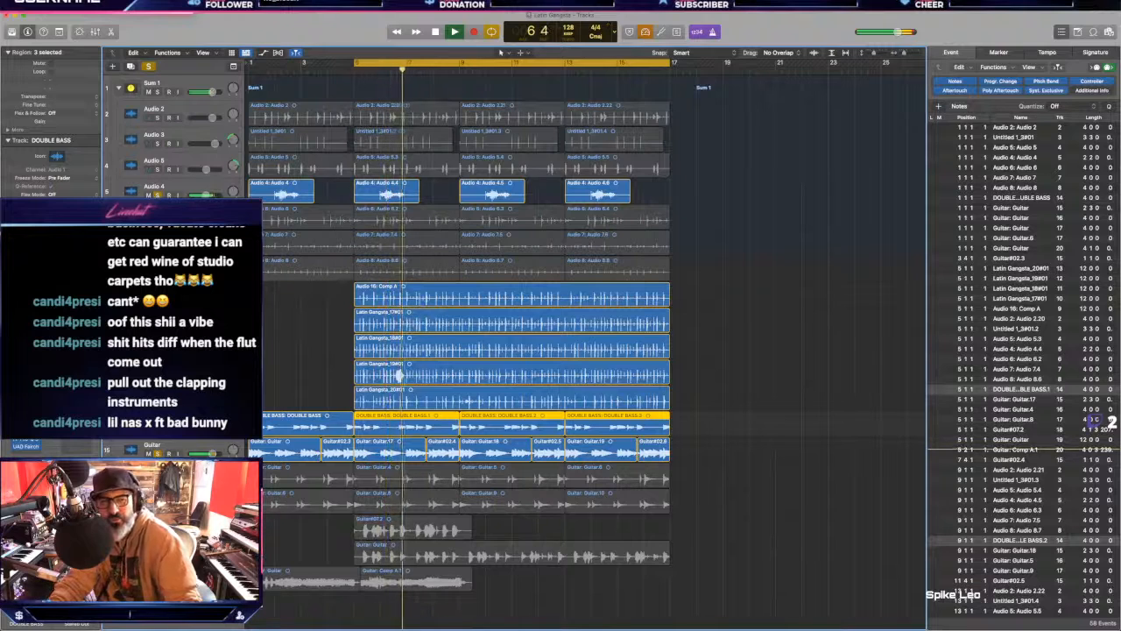
pyautogui.click(157, 169)
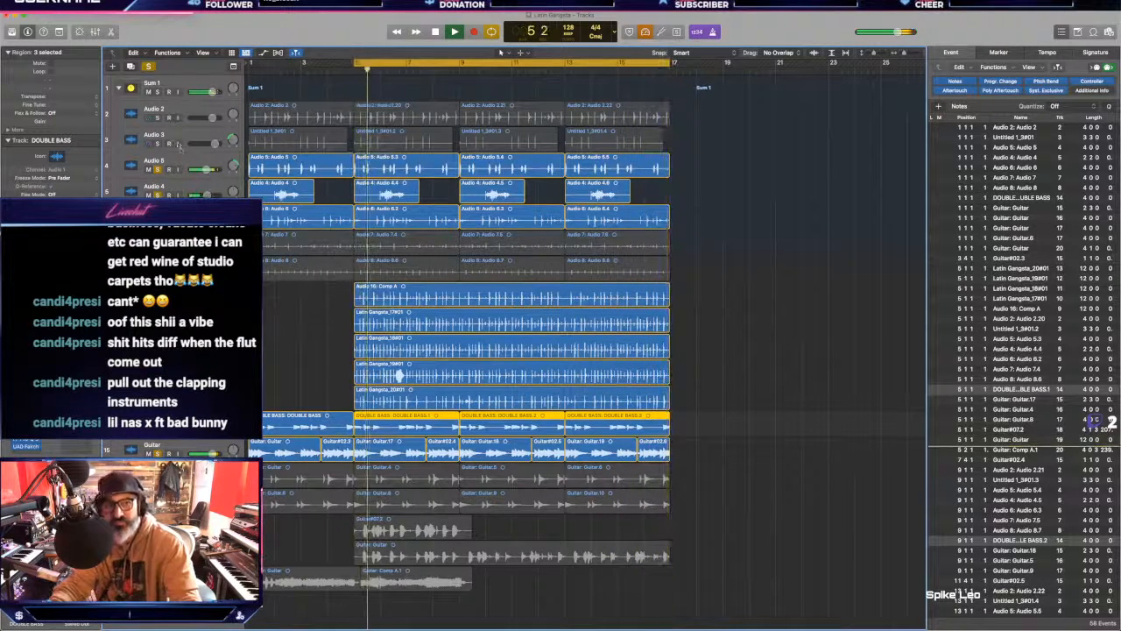
pyautogui.click(150, 143)
pyautogui.moveTo(232, 140); pyautogui.dragTo(232, 147)
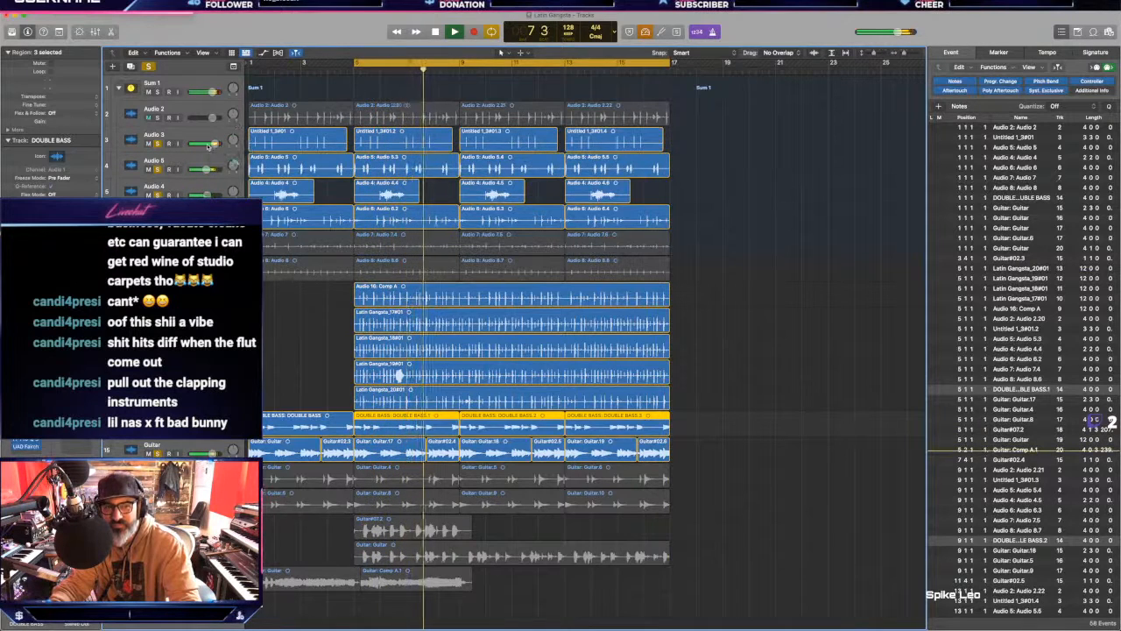
pyautogui.click(148, 118)
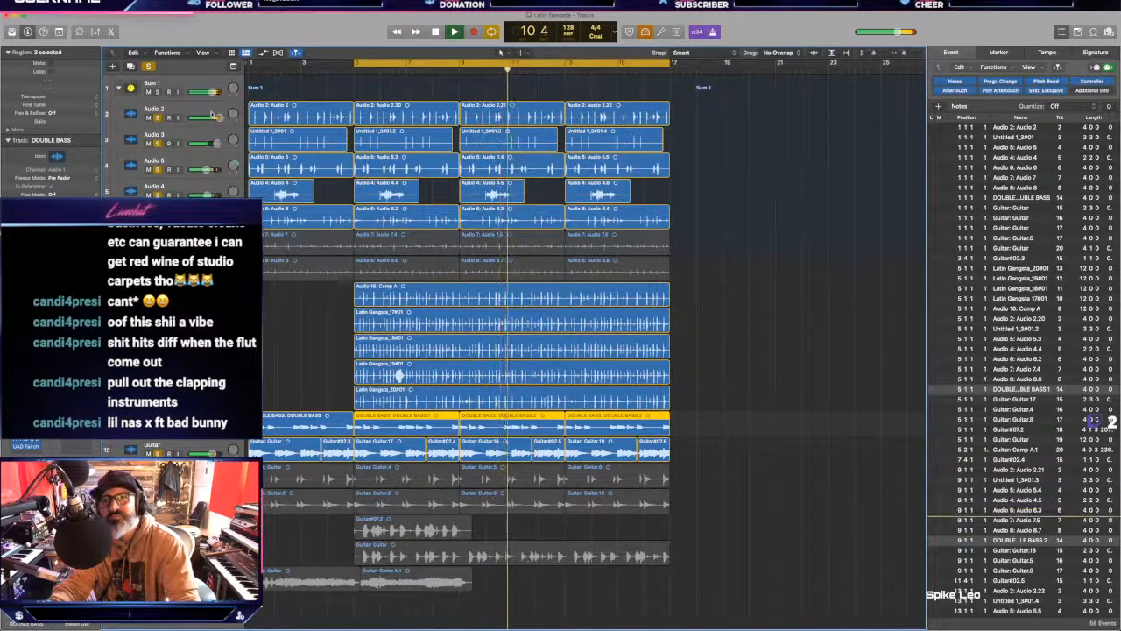
pyautogui.click(775, 308)
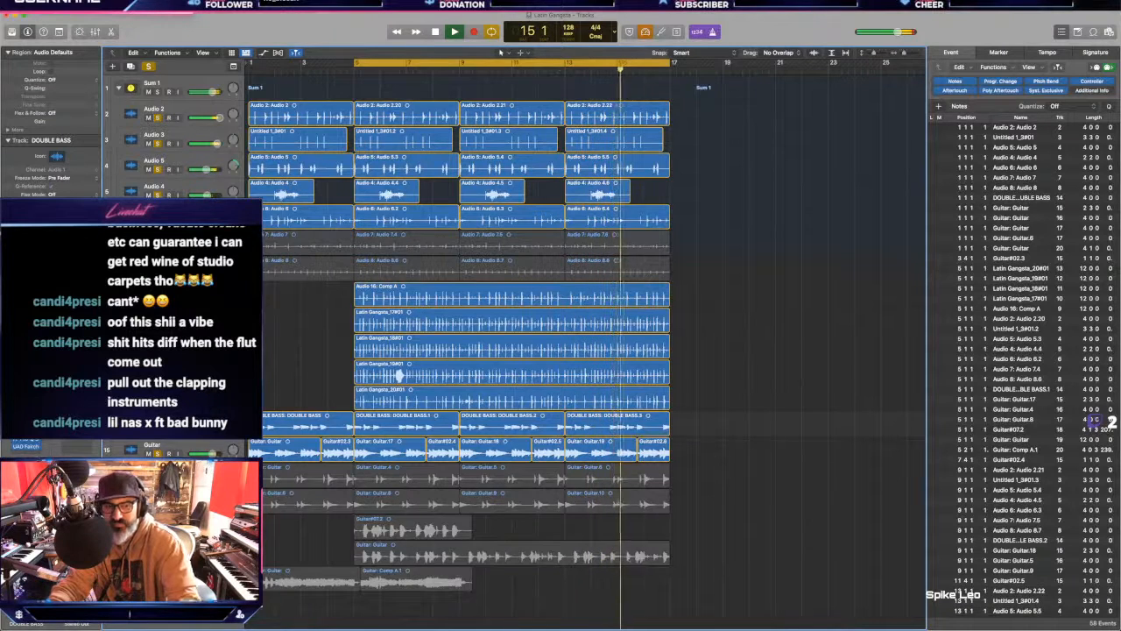
# Step: Copy the Guitar#07.2 region to bar 9 on Guitar track 18, and switch the solo from that track to Guitar track 19
pyautogui.click(157, 531)
pyautogui.moveTo(420, 532); pyautogui.dragTo(523, 530)
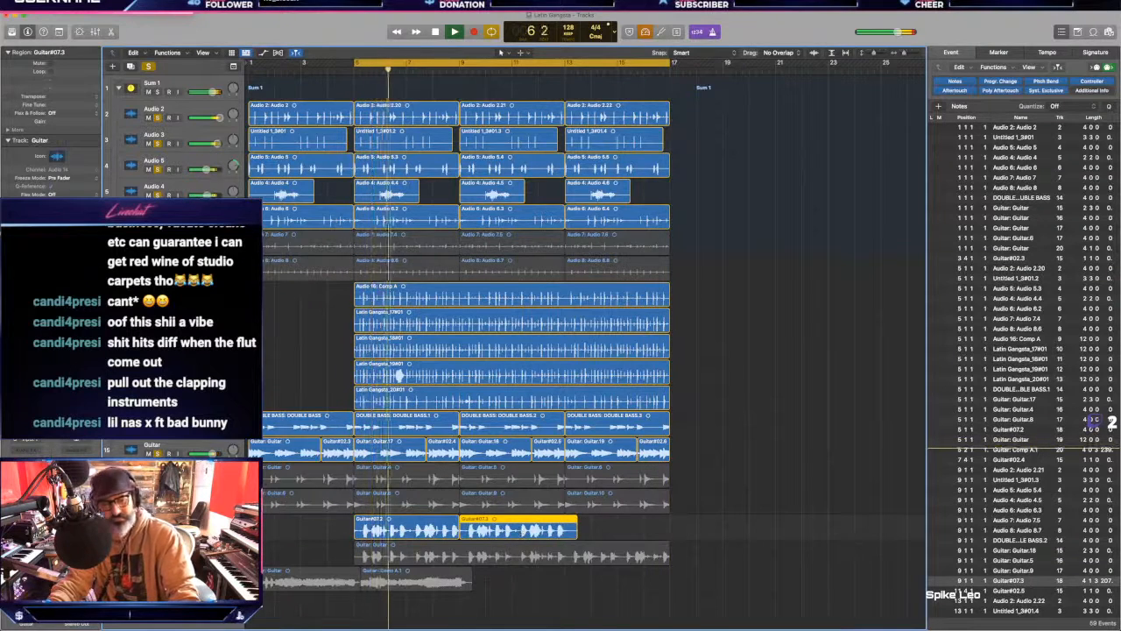
pyautogui.click(158, 531)
pyautogui.click(158, 557)
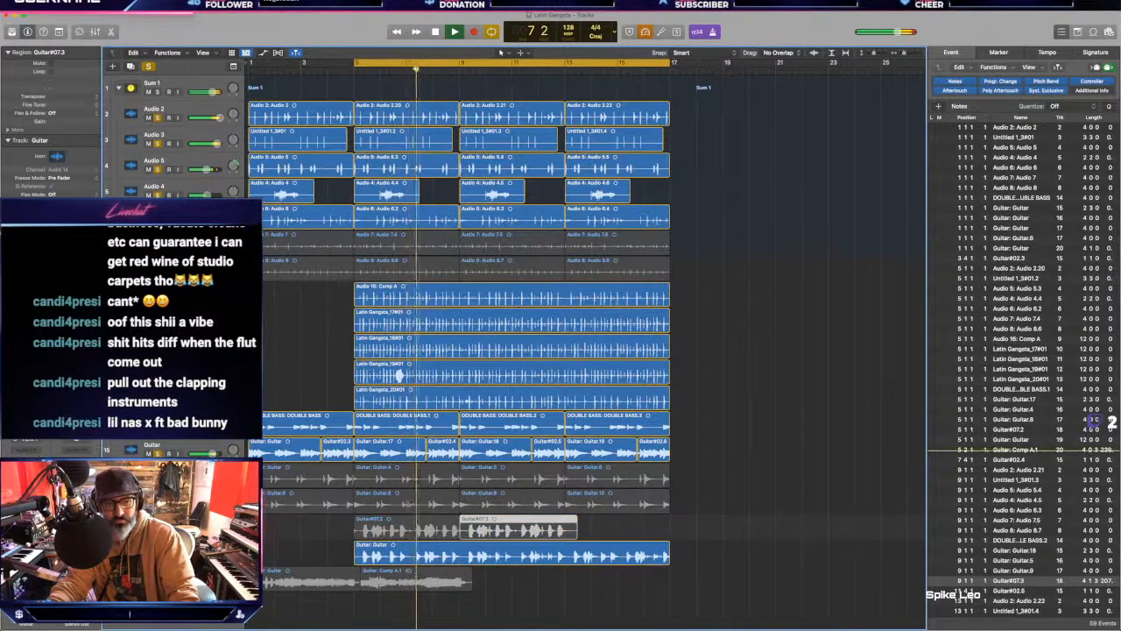
pyautogui.click(438, 555)
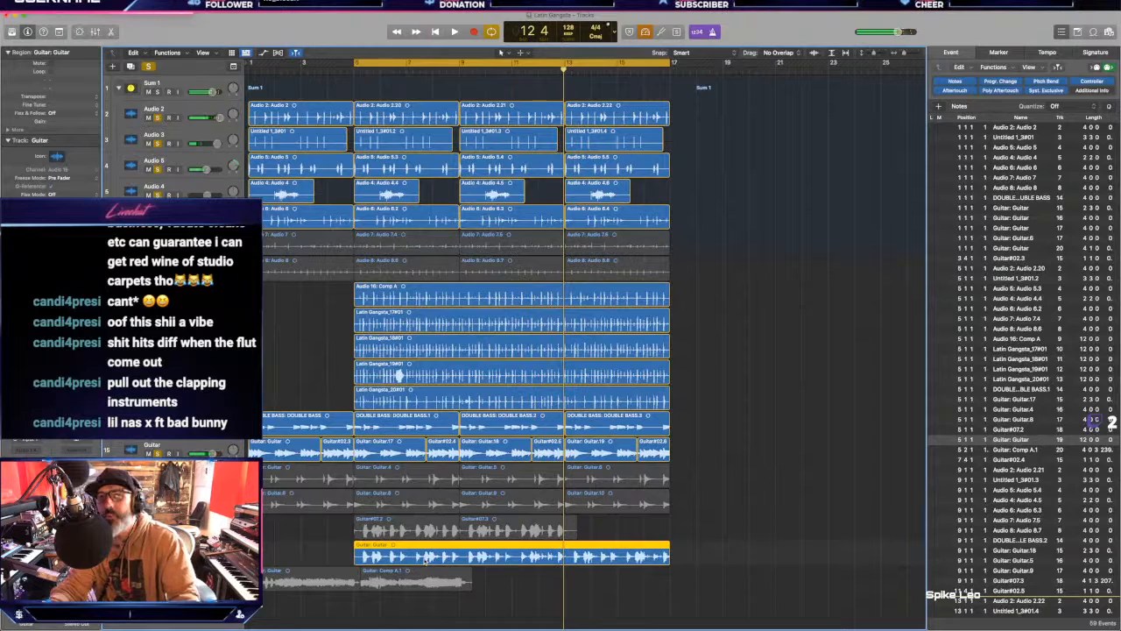
# Step: Move the two flute regions to start at bar 9 and mute them while the cycle plays
pyautogui.press('space')
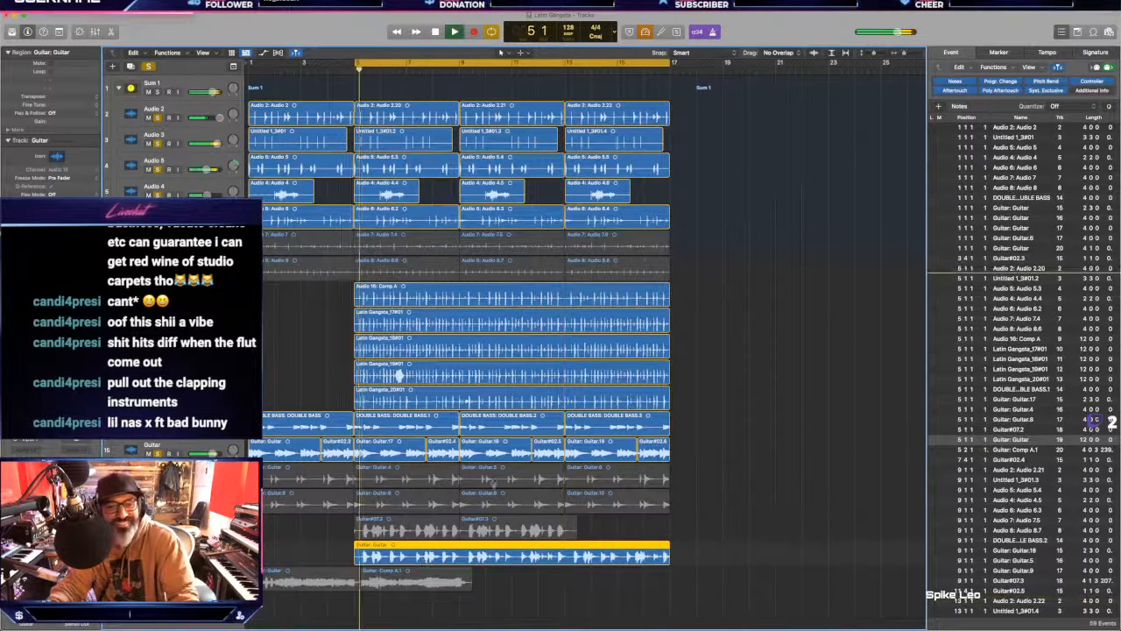
pyautogui.moveTo(489, 577); pyautogui.dragTo(522, 579)
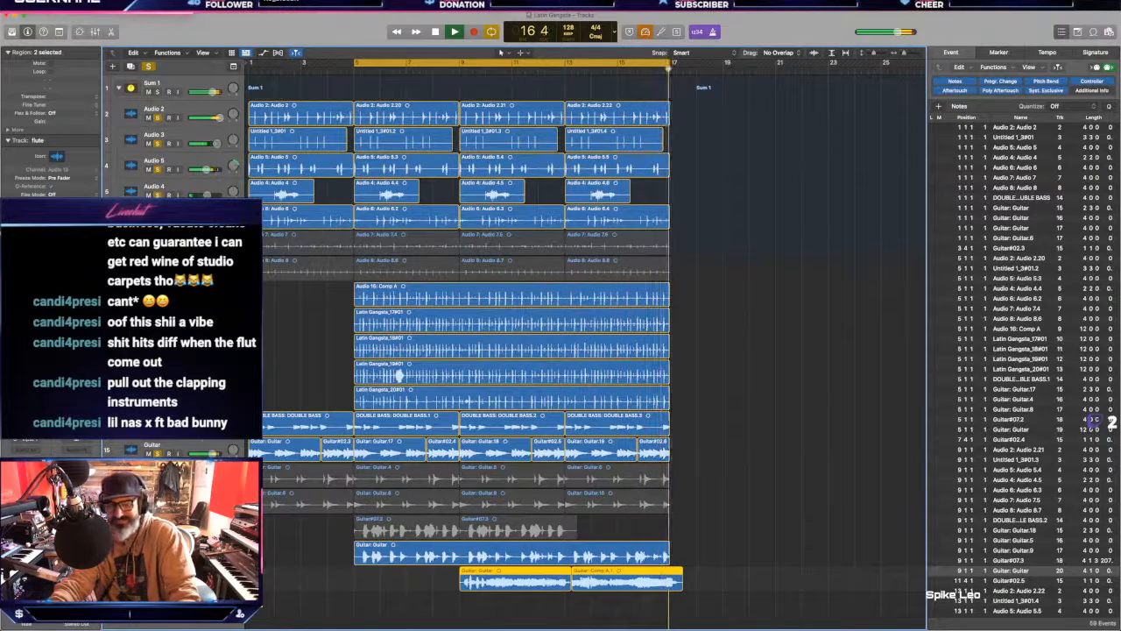
pyautogui.hotkey('ctrl', 'm')
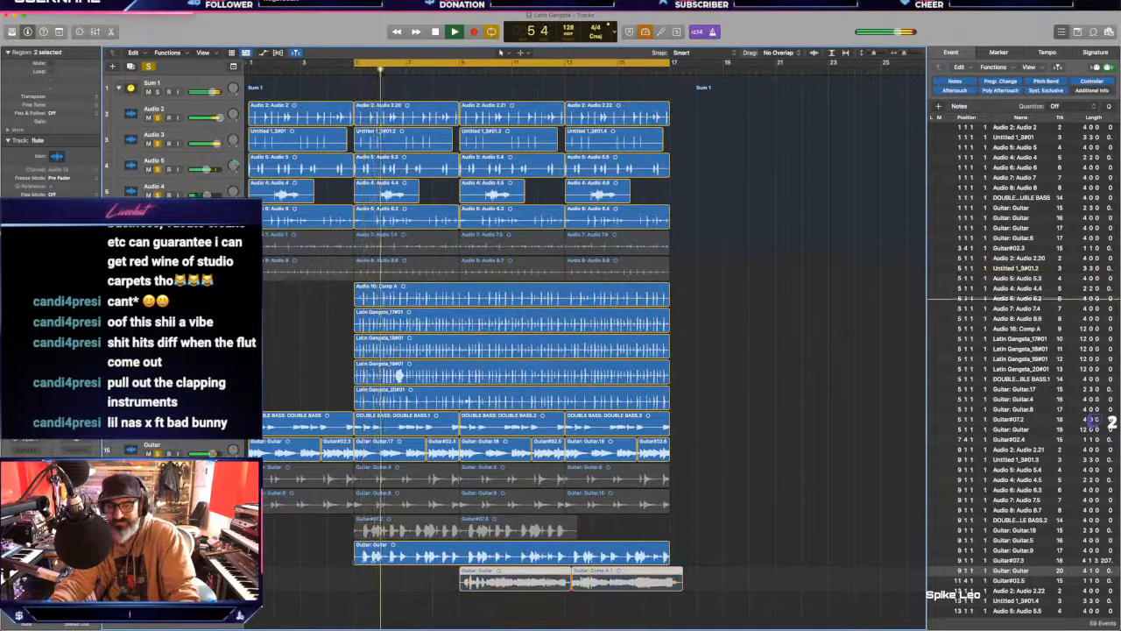
# Step: Add one software instrument track with Mellotron V below the flute track
pyautogui.press('alt+super+n')
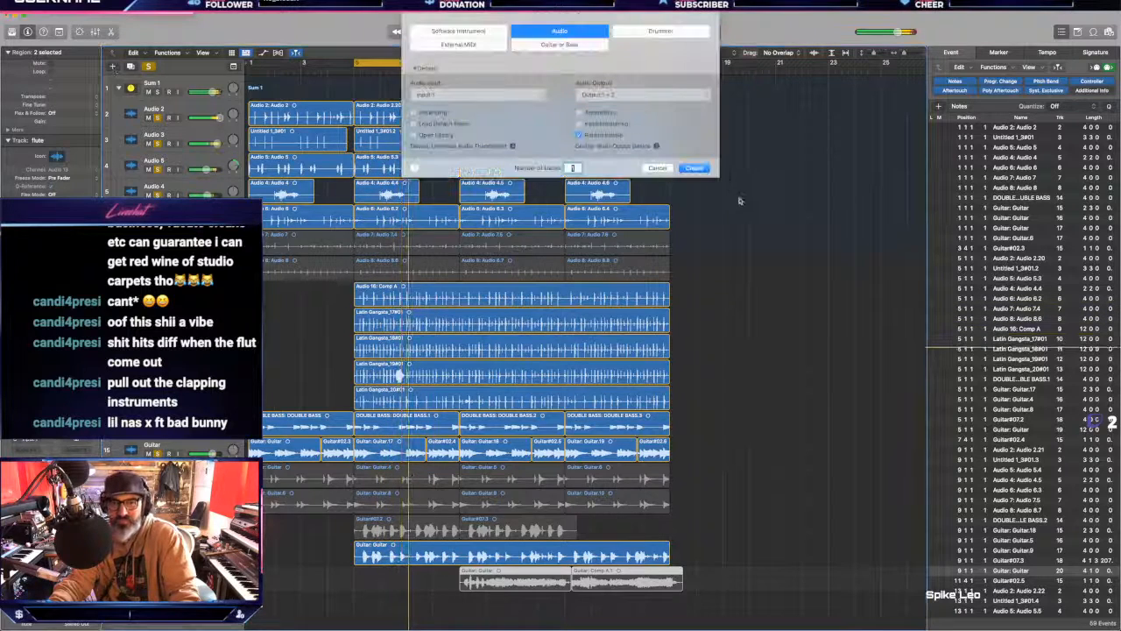
pyautogui.click(447, 32)
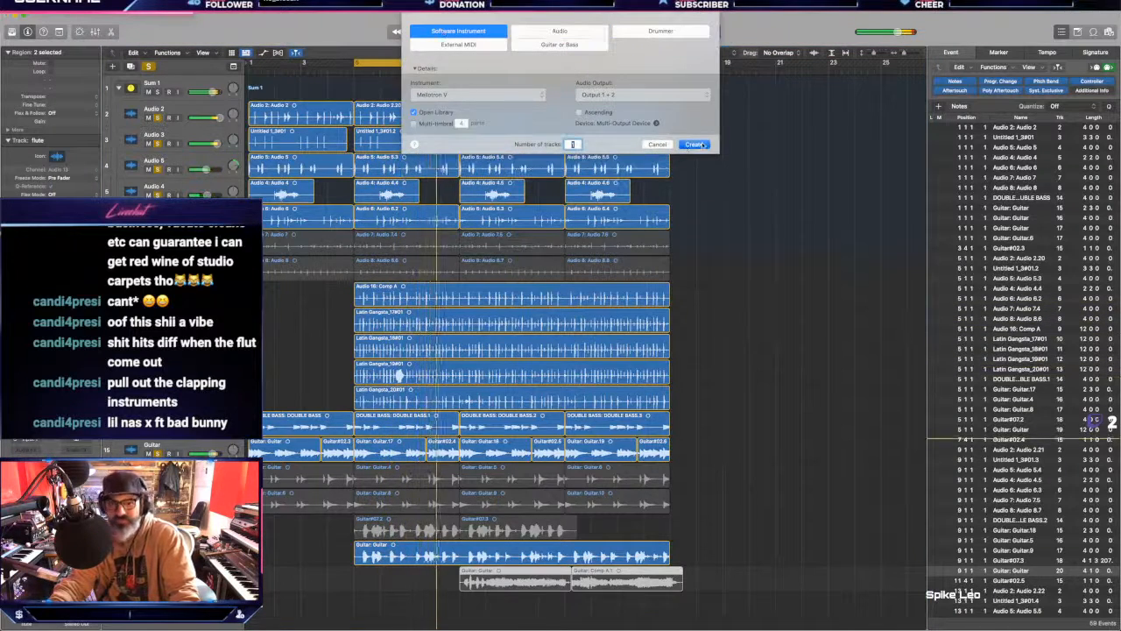
pyautogui.click(699, 145)
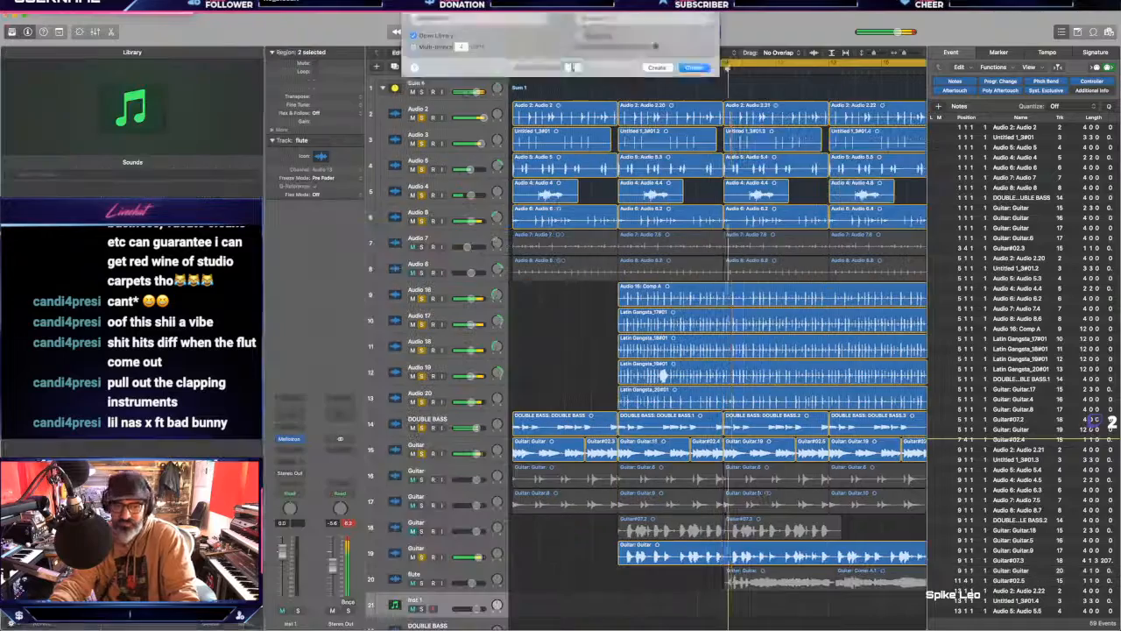
# Step: Solo Guitar tracks 16 and 17 and adjust their volume together to about +2.9 dB
pyautogui.moveTo(426, 481); pyautogui.dragTo(481, 507)
pyautogui.click(461, 474)
pyautogui.keyDown('shift'); pyautogui.click(460, 498); pyautogui.keyUp('shift')
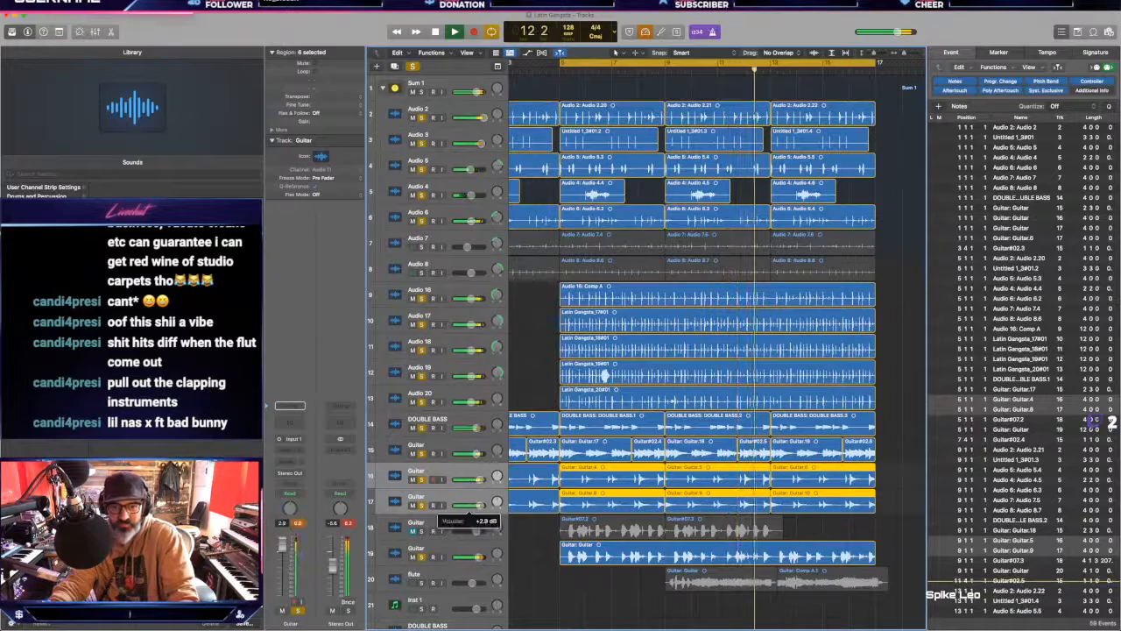
# Step: Solo Guitar track 18 and lower its volume, and pan the selected Guitar tracks 16 and 17 to the right
pyautogui.click(421, 531)
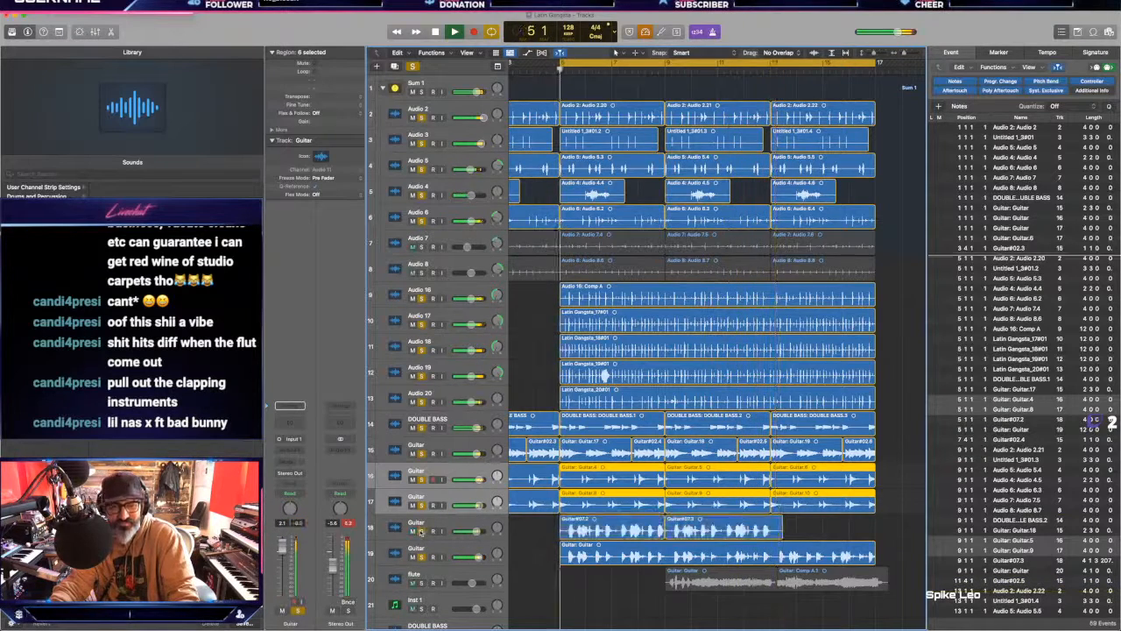
pyautogui.moveTo(464, 533); pyautogui.dragTo(458, 534)
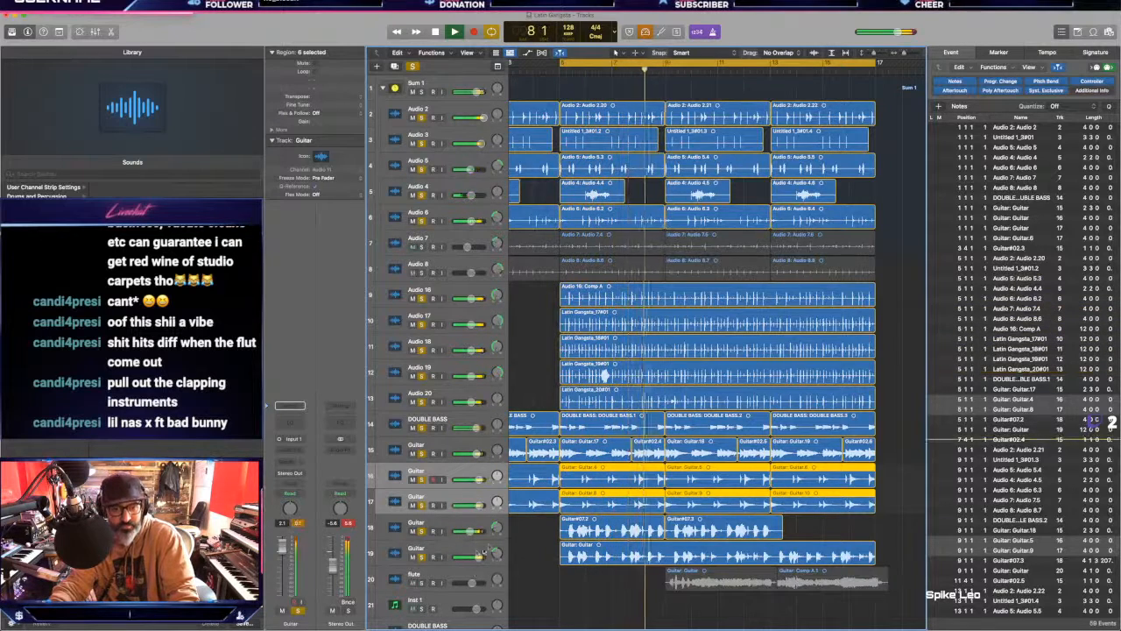
pyautogui.moveTo(472, 531); pyautogui.dragTo(470, 532)
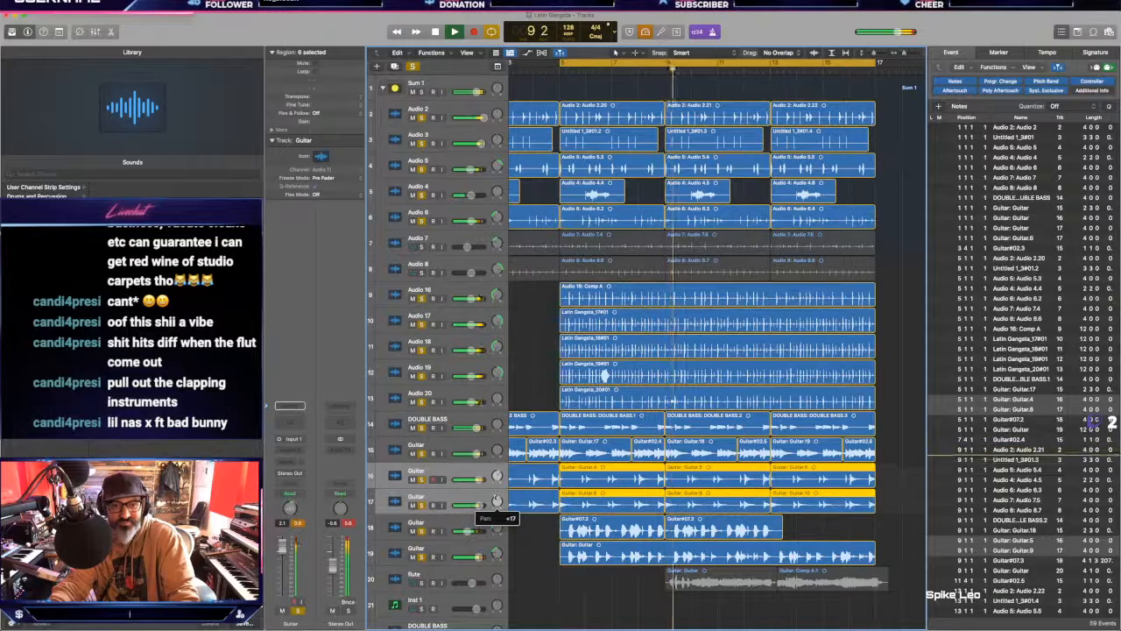
pyautogui.moveTo(498, 502); pyautogui.dragTo(498, 504)
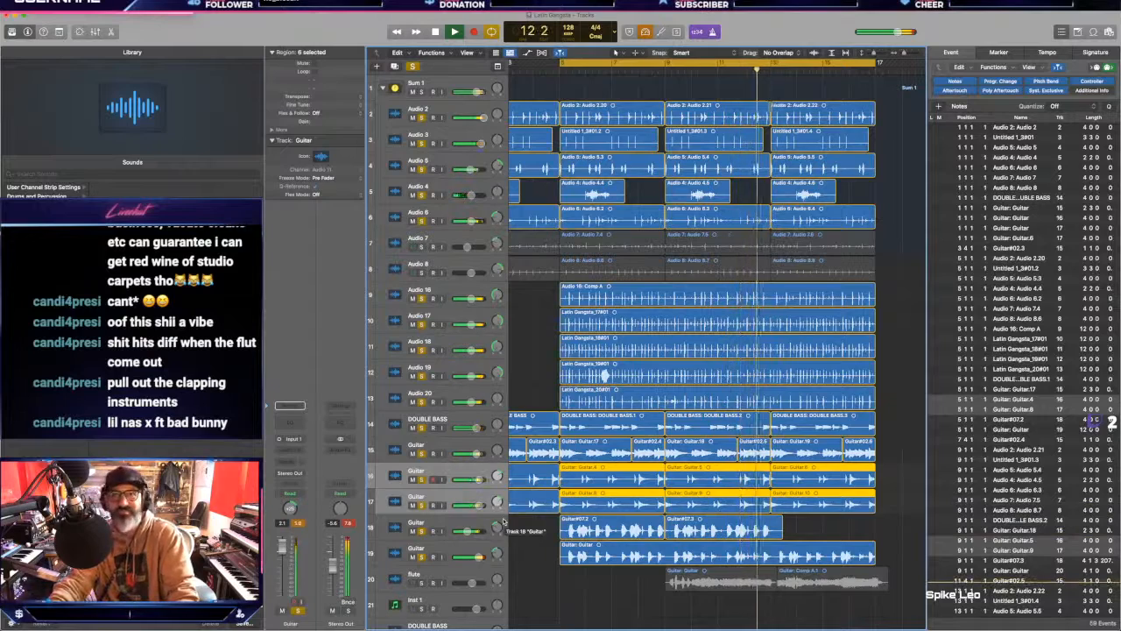
# Step: Deselect all regions and play the cycle from bar 5 to check the guitar balance and the output level
pyautogui.click(541, 555)
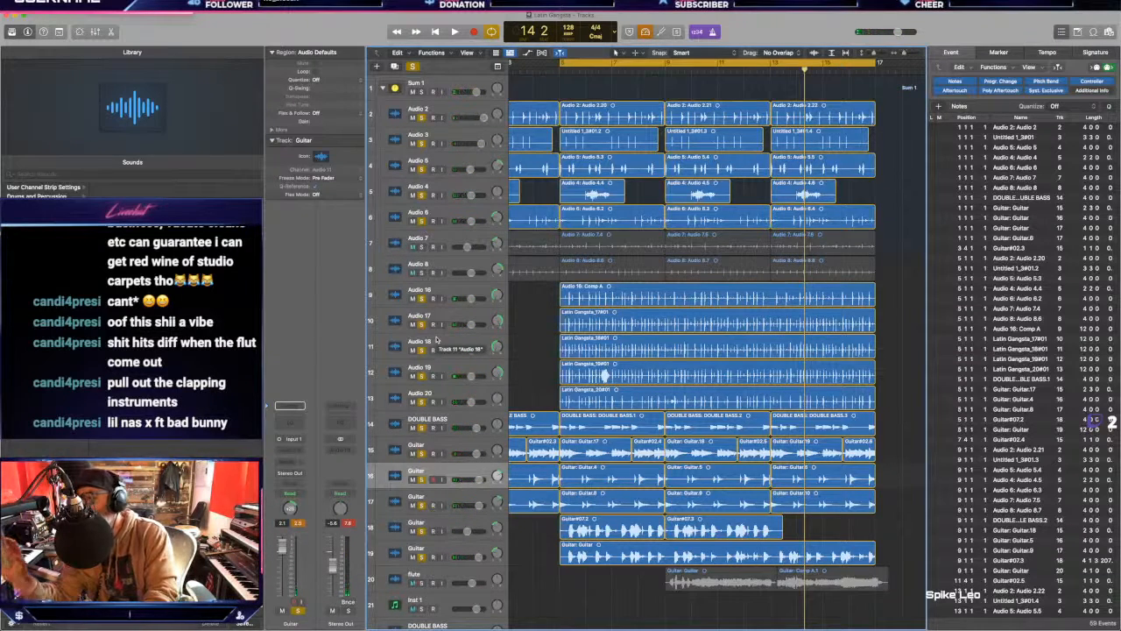
pyautogui.press('space')
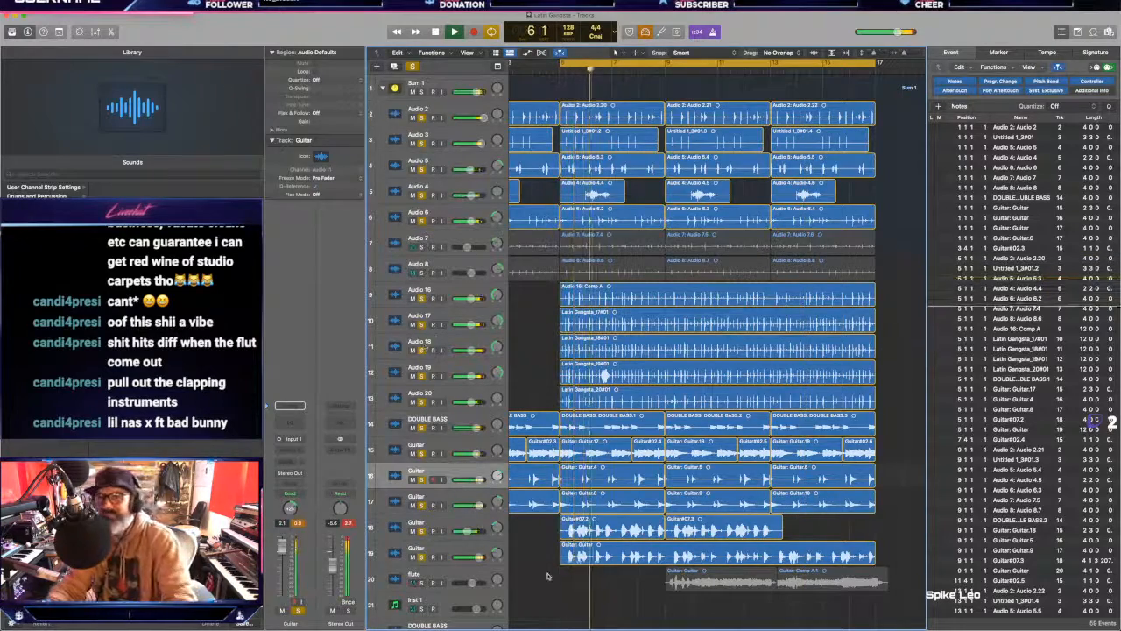
pyautogui.scroll(-1, 546, 576)
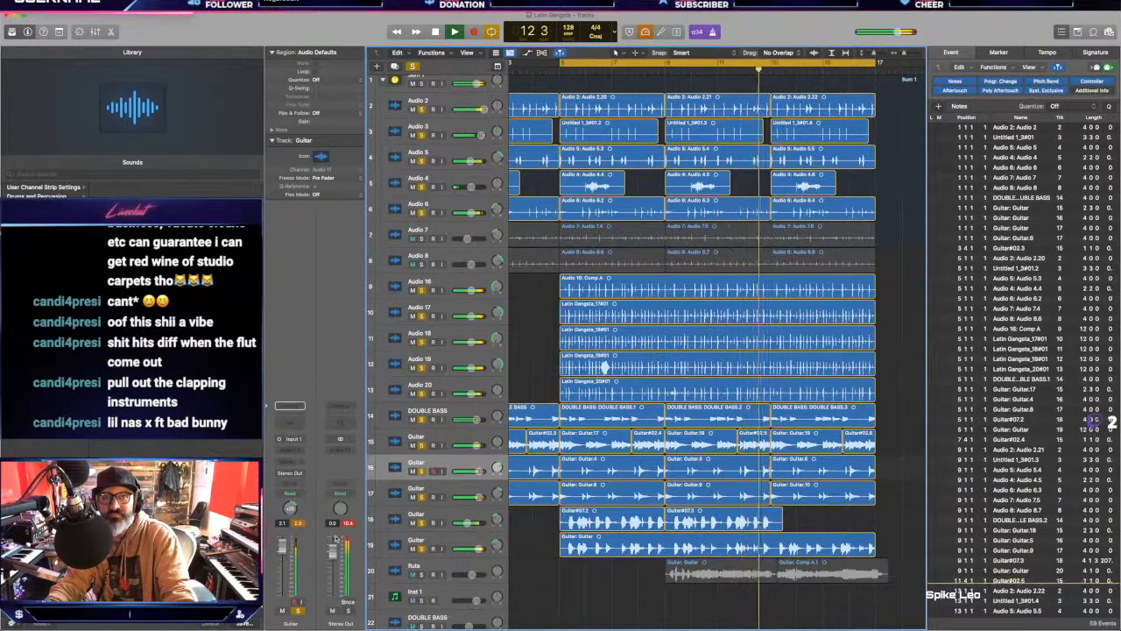
pyautogui.press('space')
pyautogui.scroll(1, 389, 118)
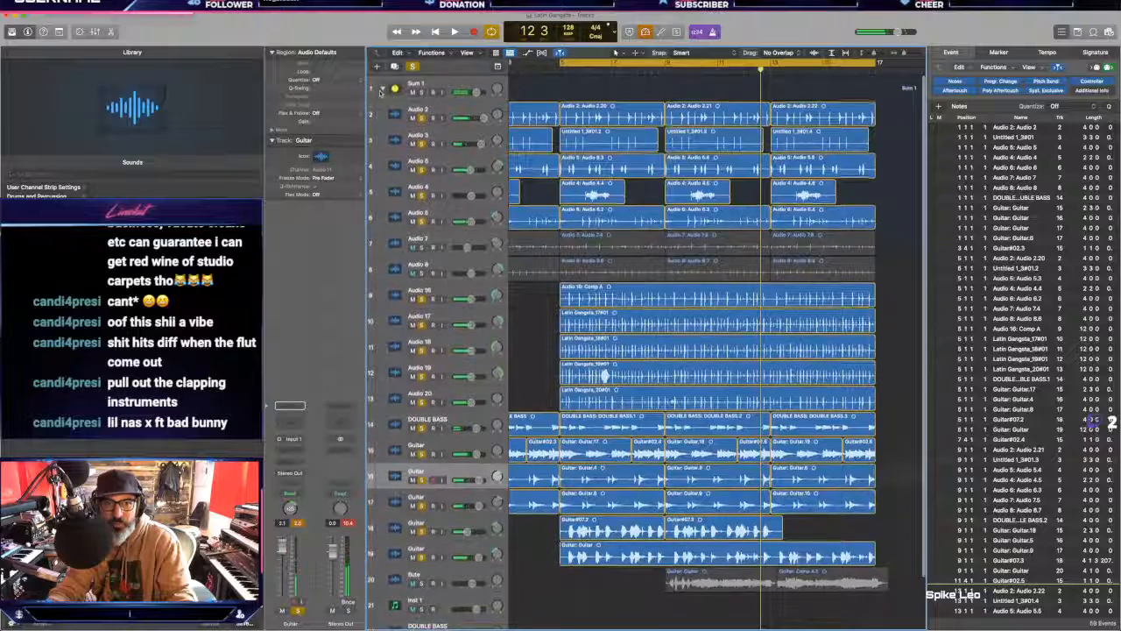
# Step: Collapse the Sum 1 stack and lower the volumes of all tracks together, bringing Sum 1 to about -10.6 dB
pyautogui.click(383, 88)
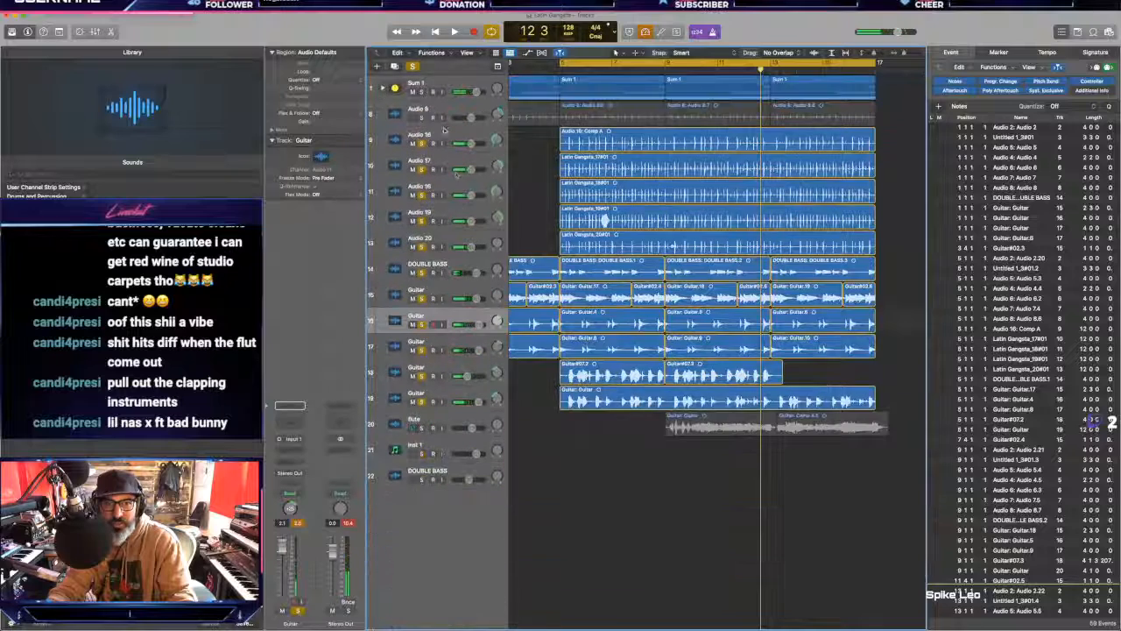
pyautogui.keyDown('shift'); pyautogui.click(427, 470); pyautogui.keyUp('shift')
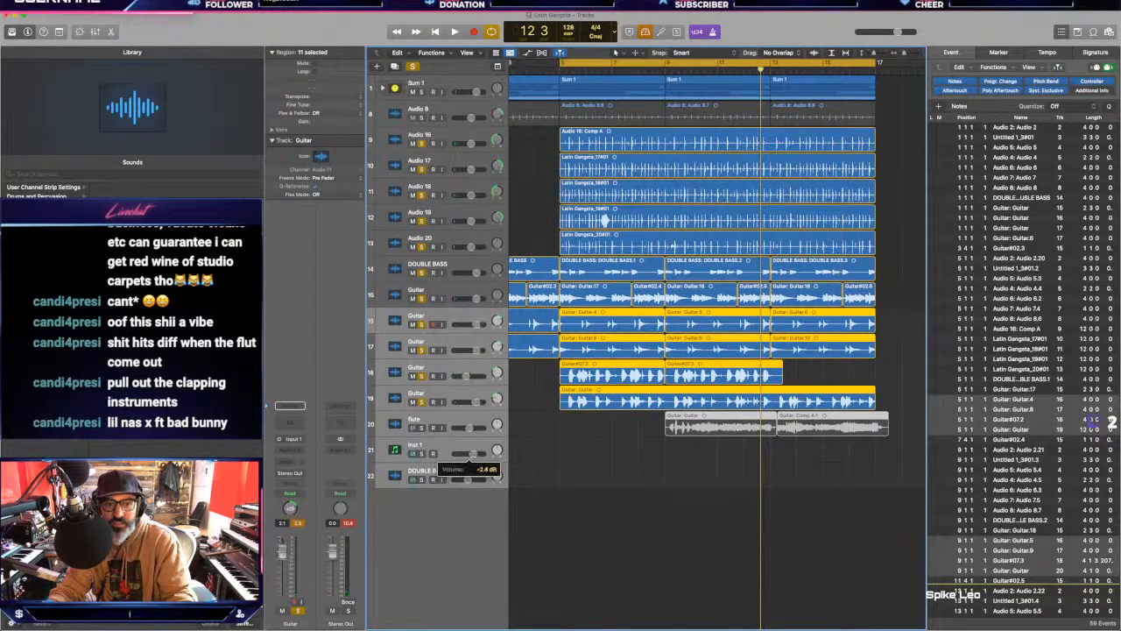
pyautogui.press('super+a')
pyautogui.press('space')
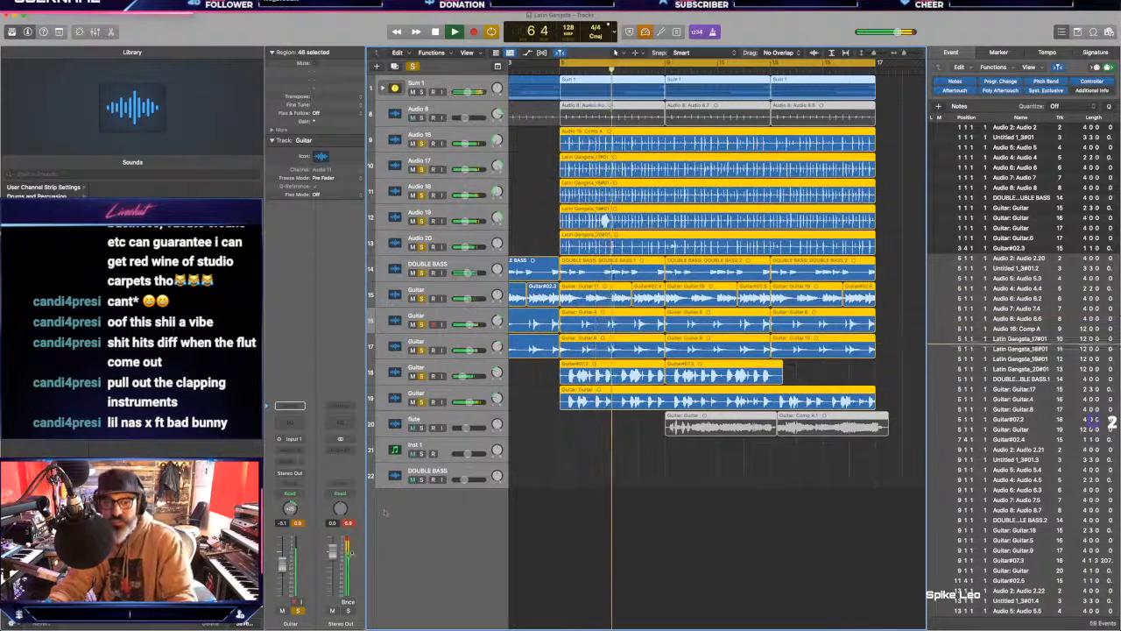
pyautogui.click(349, 524)
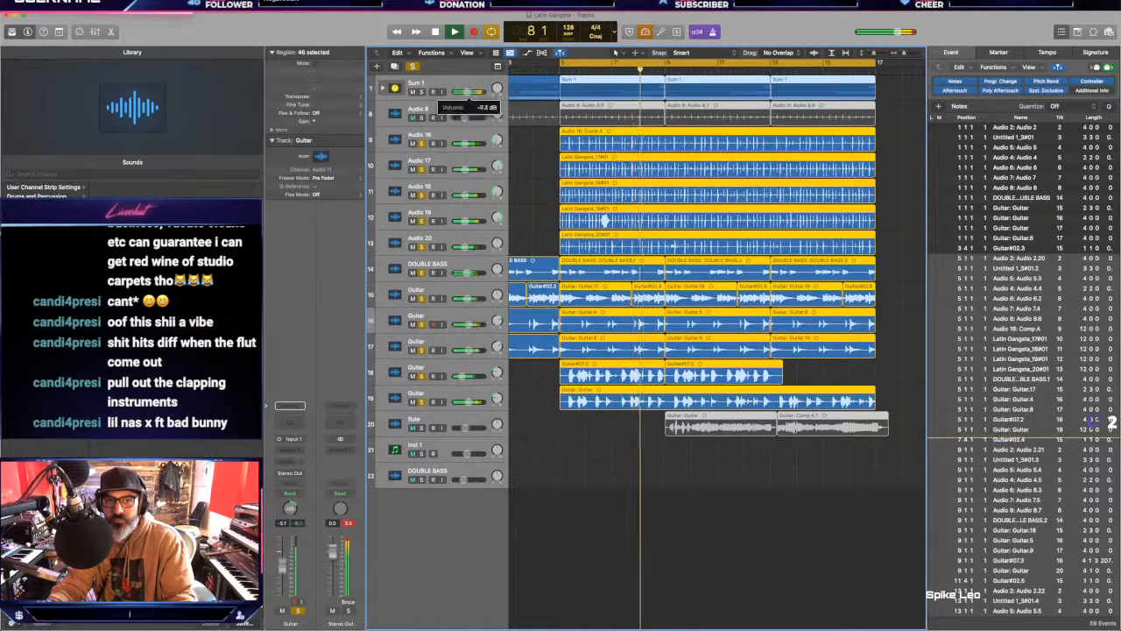
pyautogui.click(445, 83)
# Step: Audition Audio 8 in solo, set its volume to about -11.4 dB and centre its pan, and mute the track
pyautogui.click(423, 118)
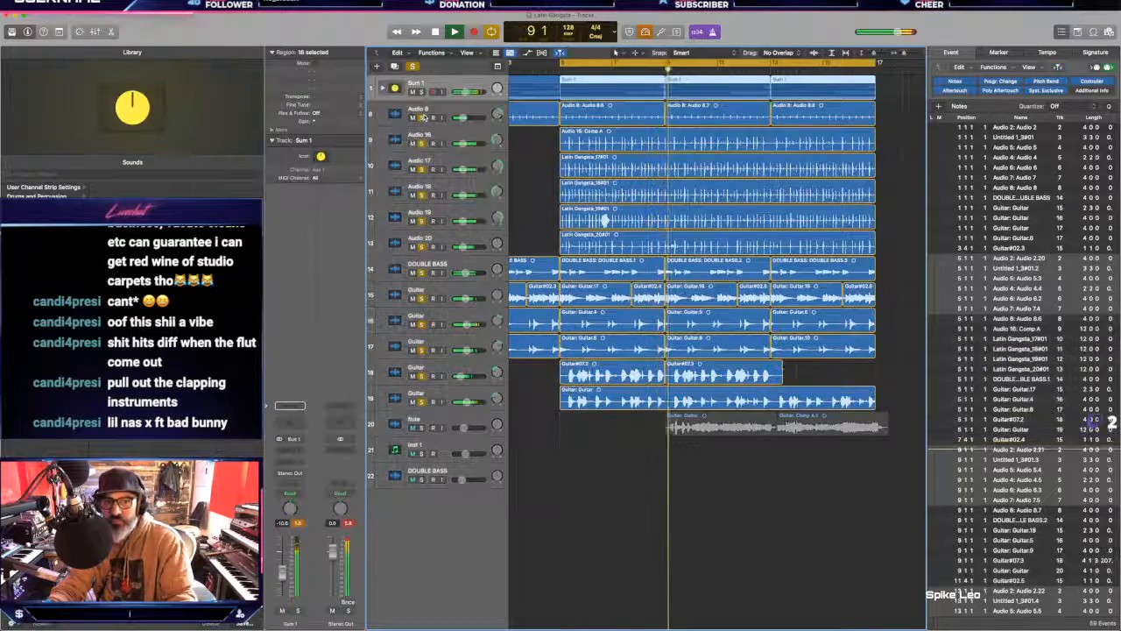
pyautogui.moveTo(458, 116)
pyautogui.mouseDown()
pyautogui.moveTo(476, 118)
pyautogui.moveTo(463, 117)
pyautogui.mouseUp()
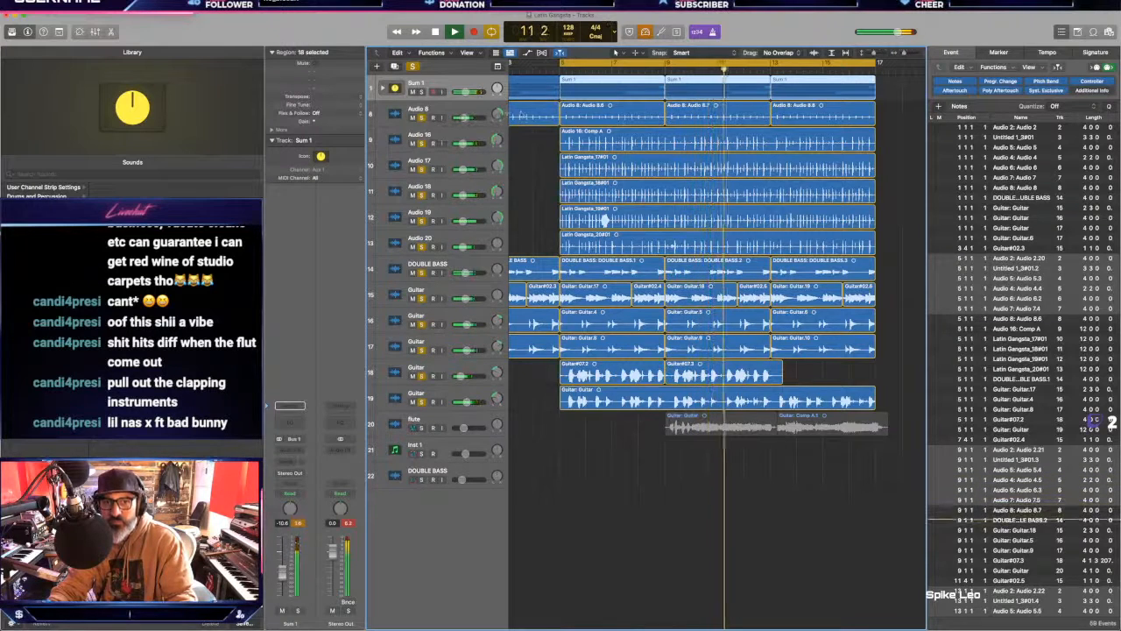
pyautogui.click(498, 114)
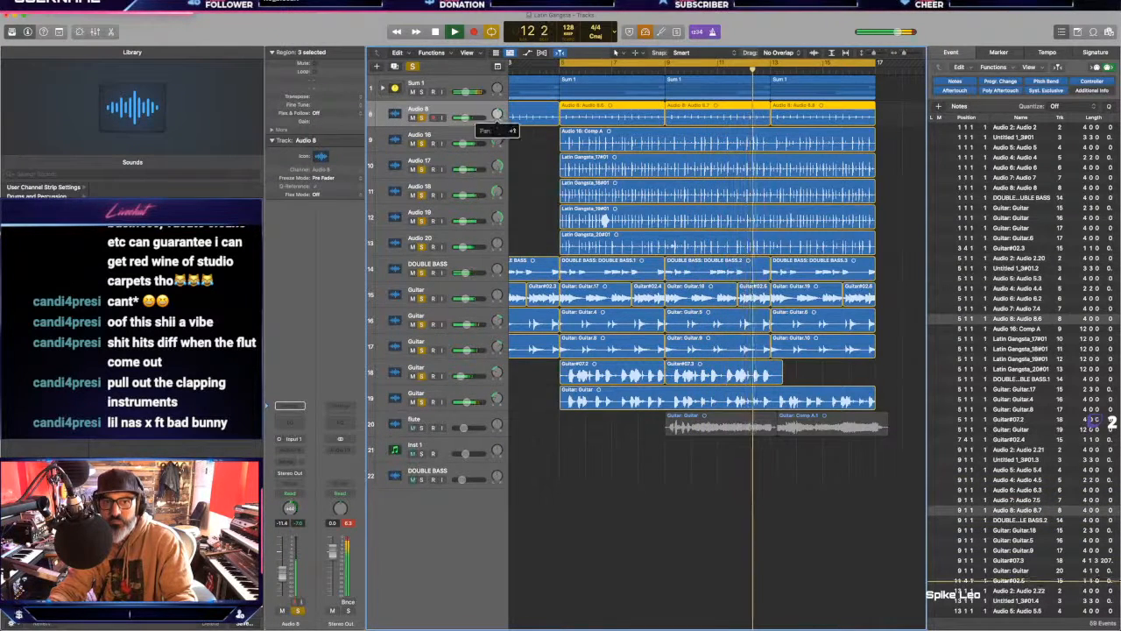
pyautogui.click(413, 117)
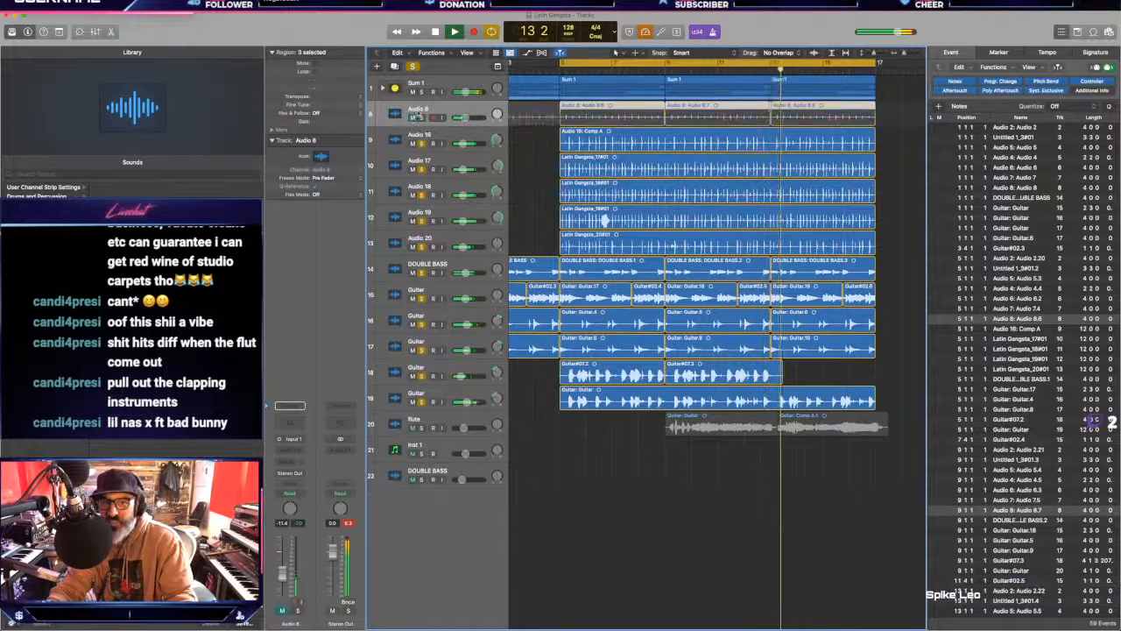
pyautogui.click(601, 426)
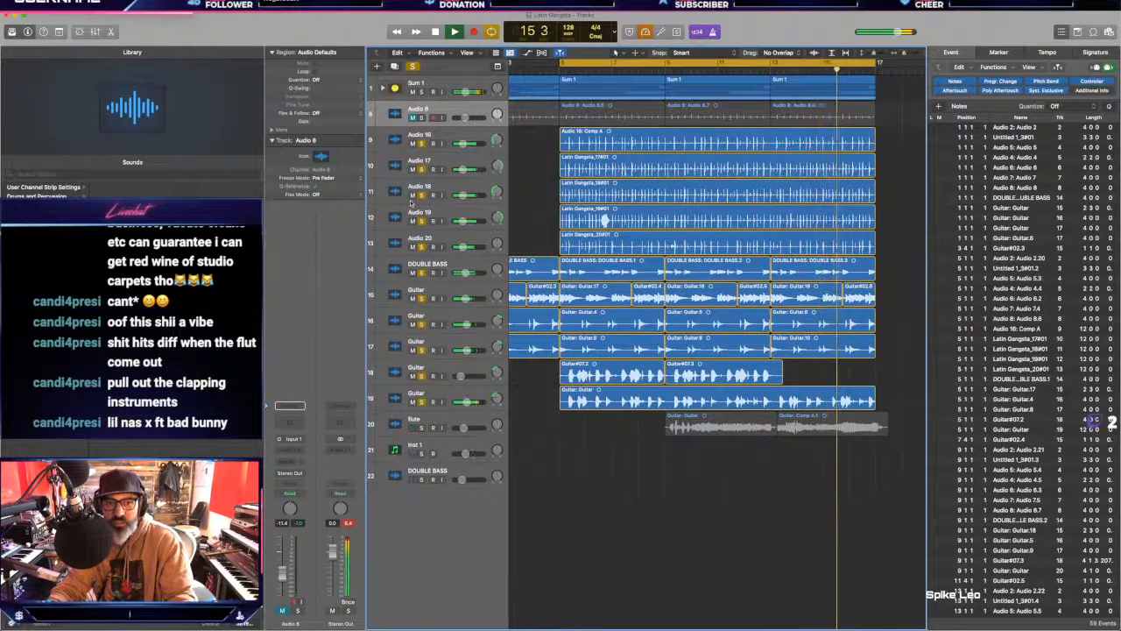
# Step: Move the Inst 1 track below the lower DOUBLE BASS track, solo it and open its Mellotron V window
pyautogui.moveTo(413, 445); pyautogui.dragTo(419, 484)
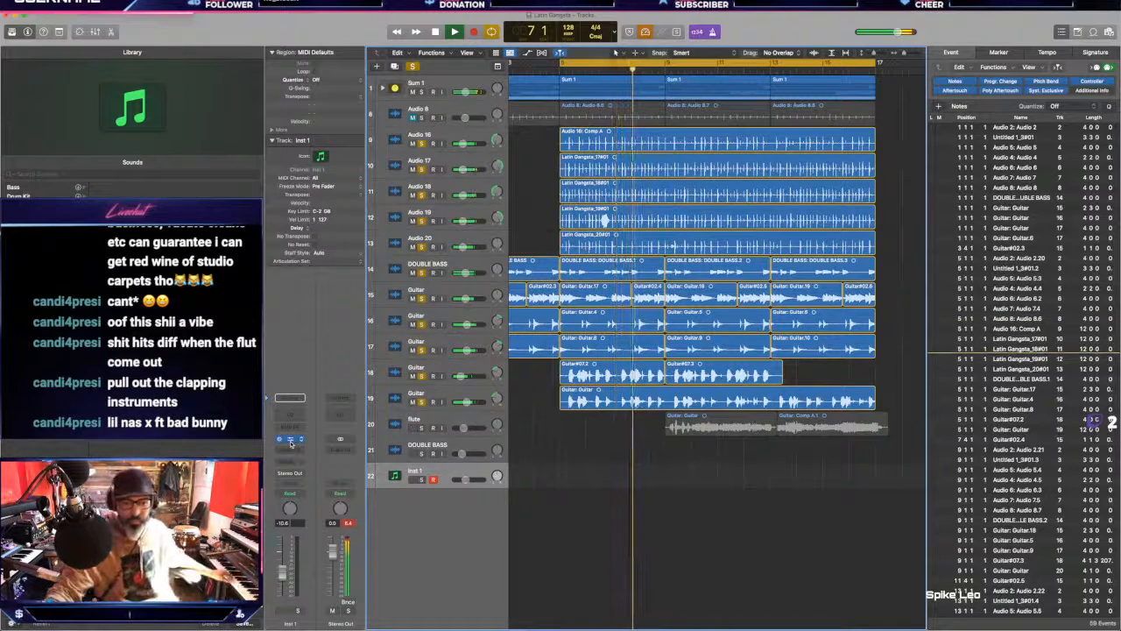
pyautogui.click(291, 441)
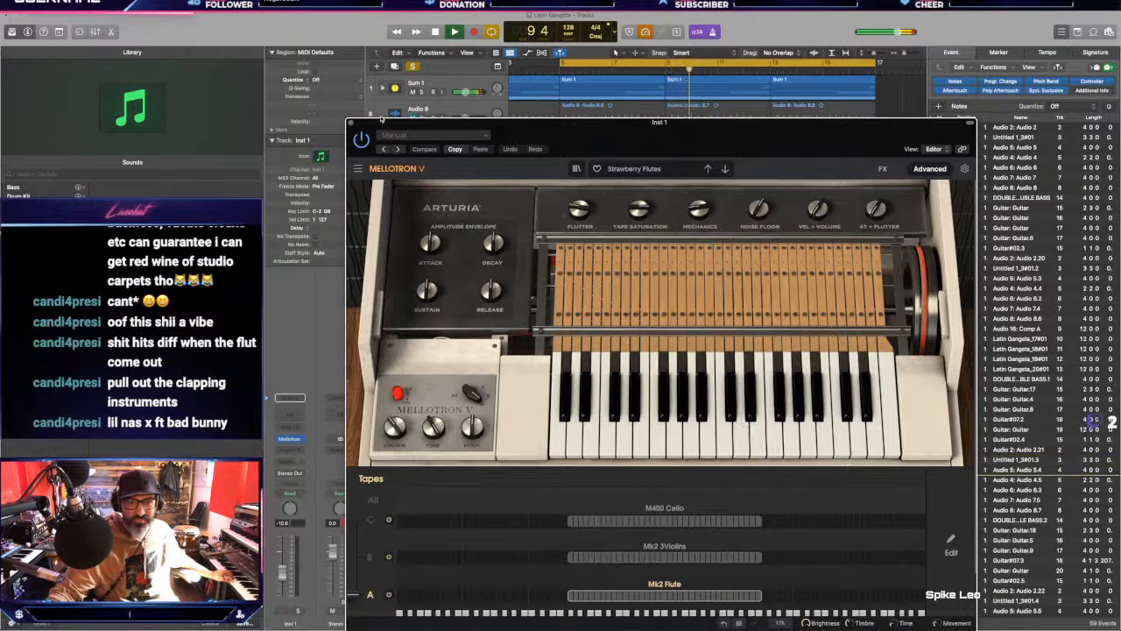
pyautogui.moveTo(383, 123); pyautogui.dragTo(616, 118)
pyautogui.click(434, 479)
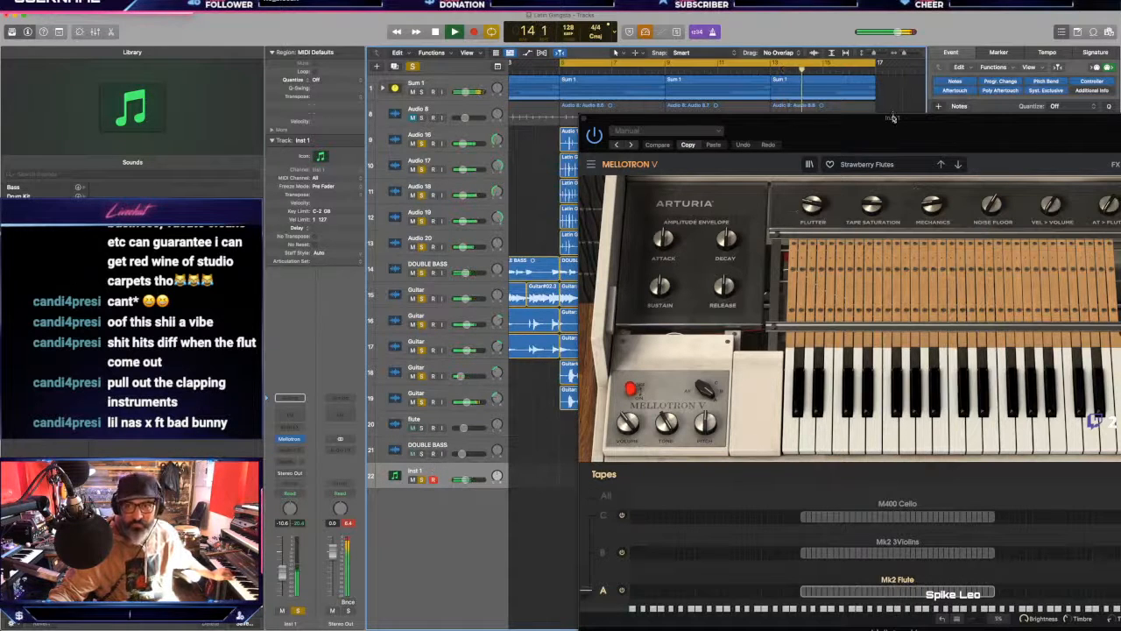
pyautogui.moveTo(894, 118); pyautogui.dragTo(777, 99)
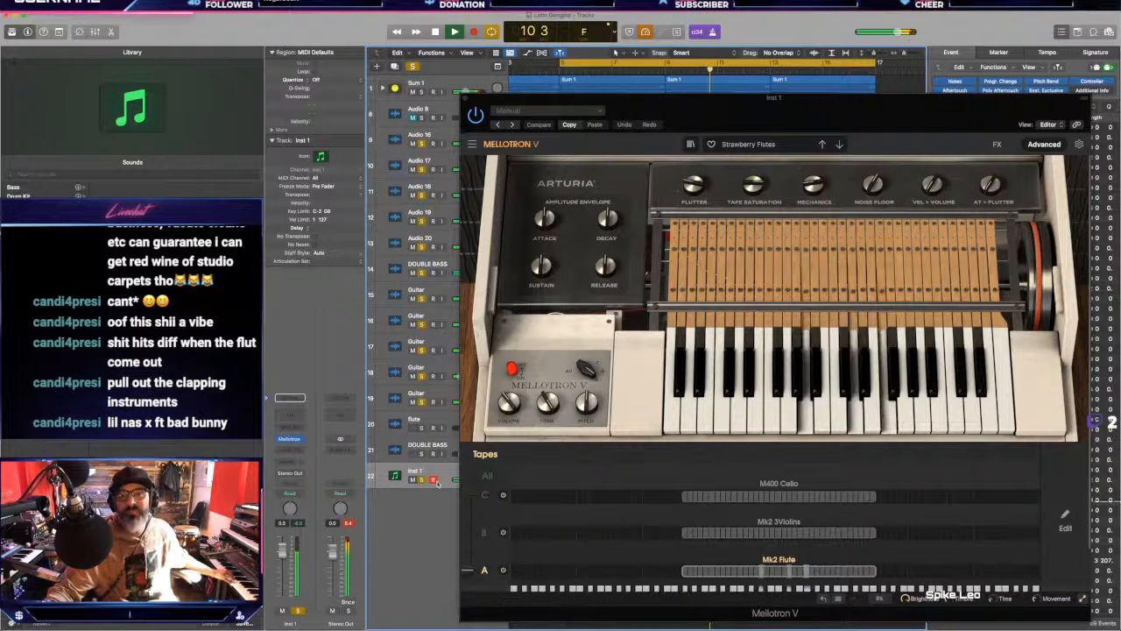
# Step: Load the Custom preset Ain't No Mountain High Enough in Mellotron V and raise the envelope release to about 0.085
pyautogui.click(772, 145)
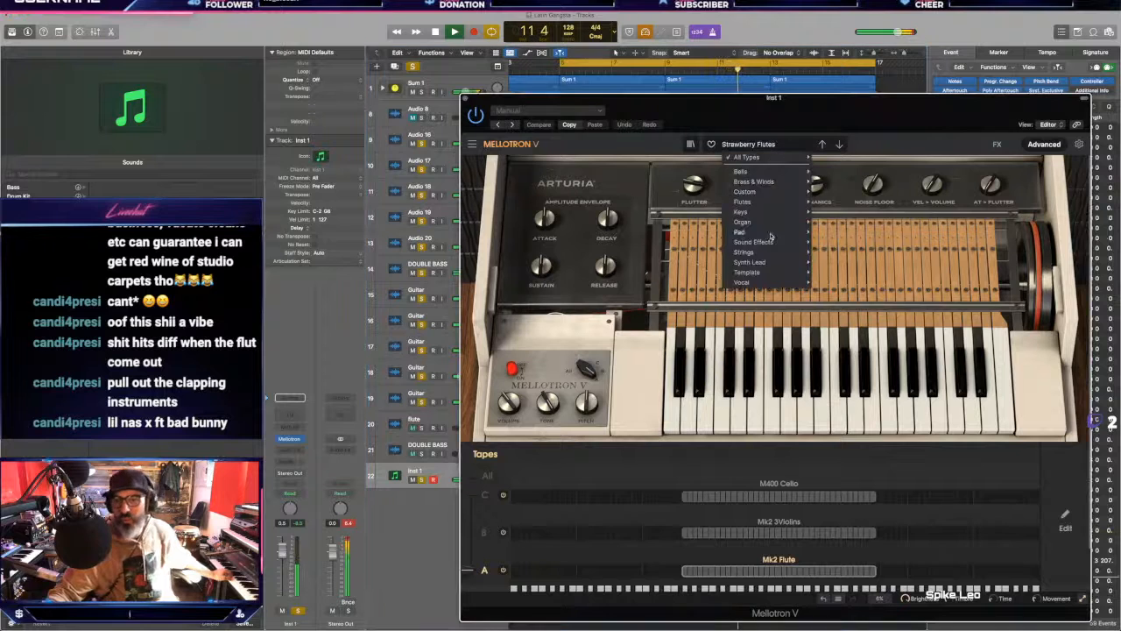
pyautogui.moveTo(759, 193)
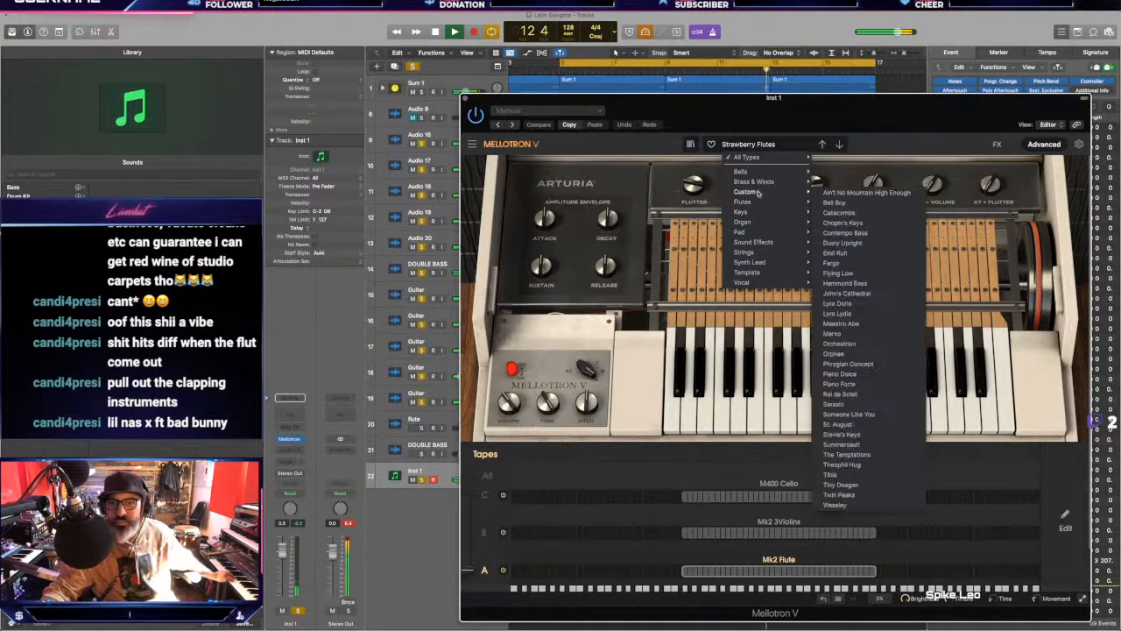
pyautogui.click(860, 192)
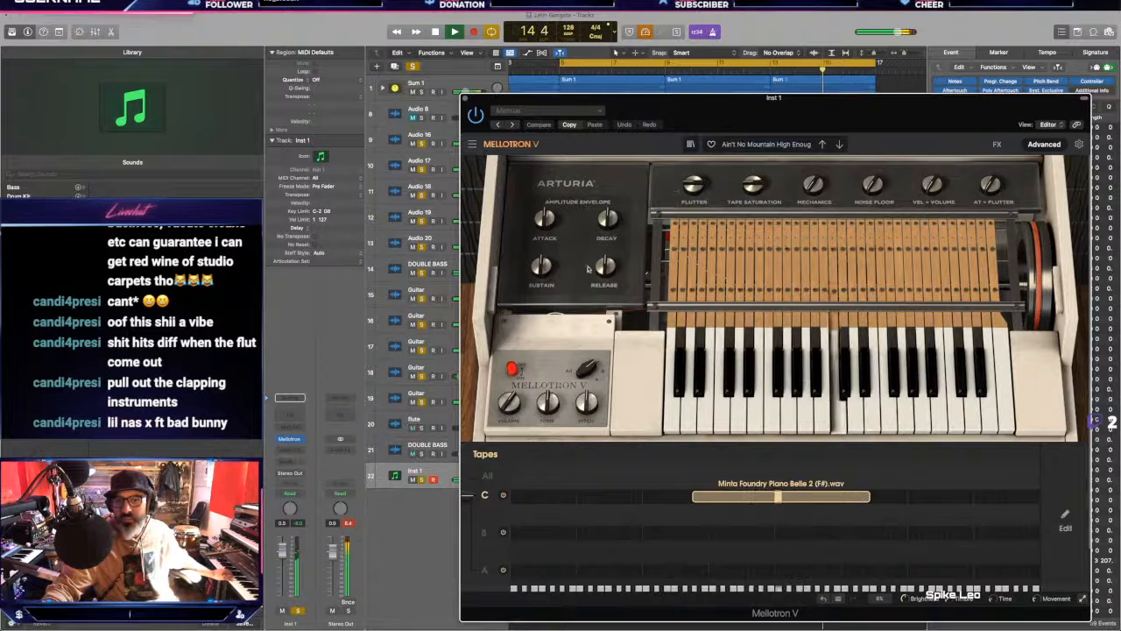
pyautogui.moveTo(598, 271)
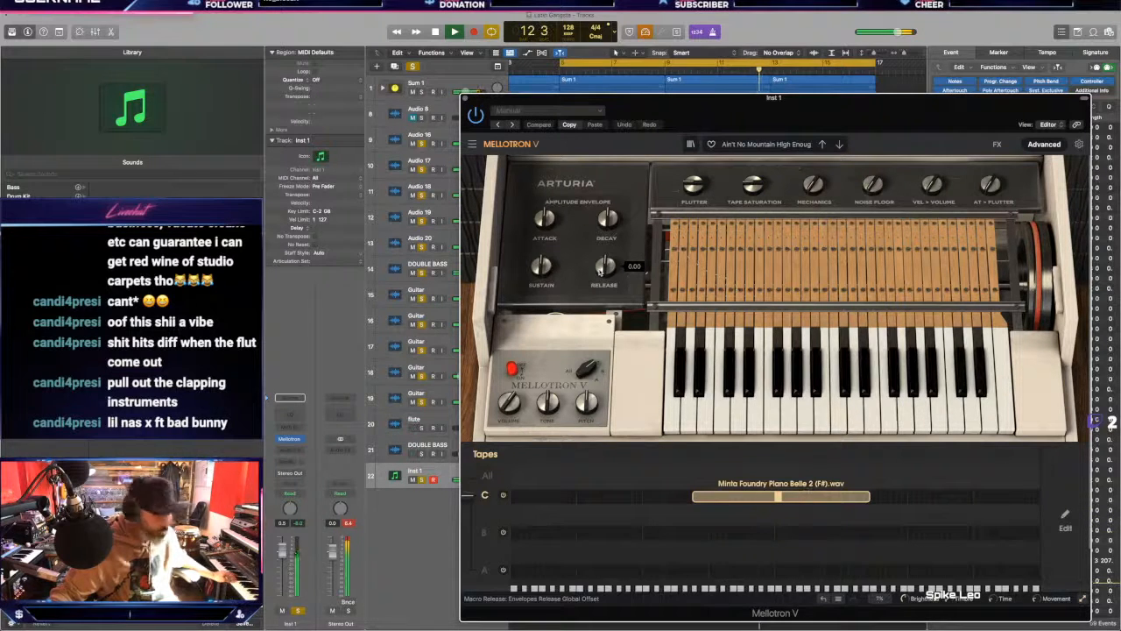
pyautogui.moveTo(605, 268); pyautogui.dragTo(606, 260)
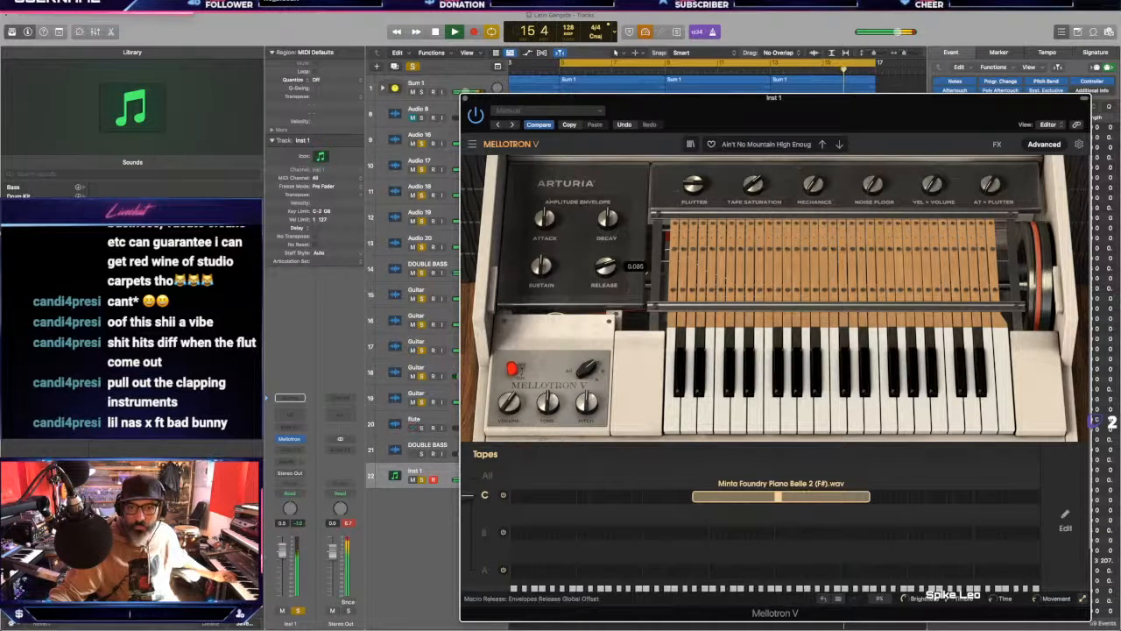
pyautogui.moveTo(600, 279)
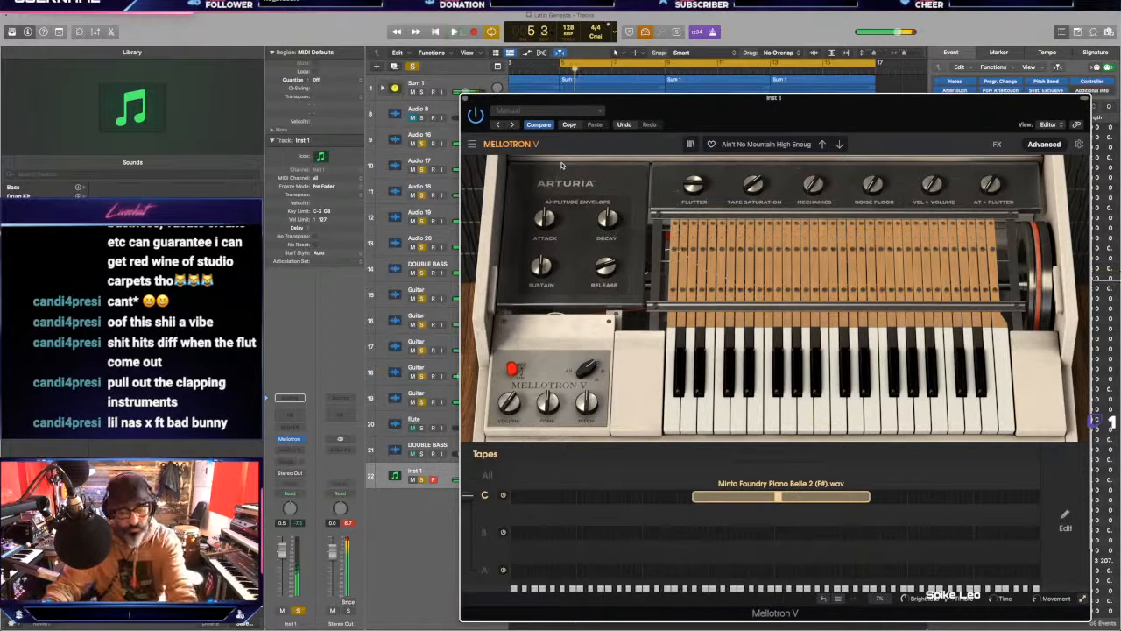
# Step: Record a MIDI part up to bar 9 on the Inst 1 track, close the instrument window and rename the track Marimba
pyautogui.press('r')
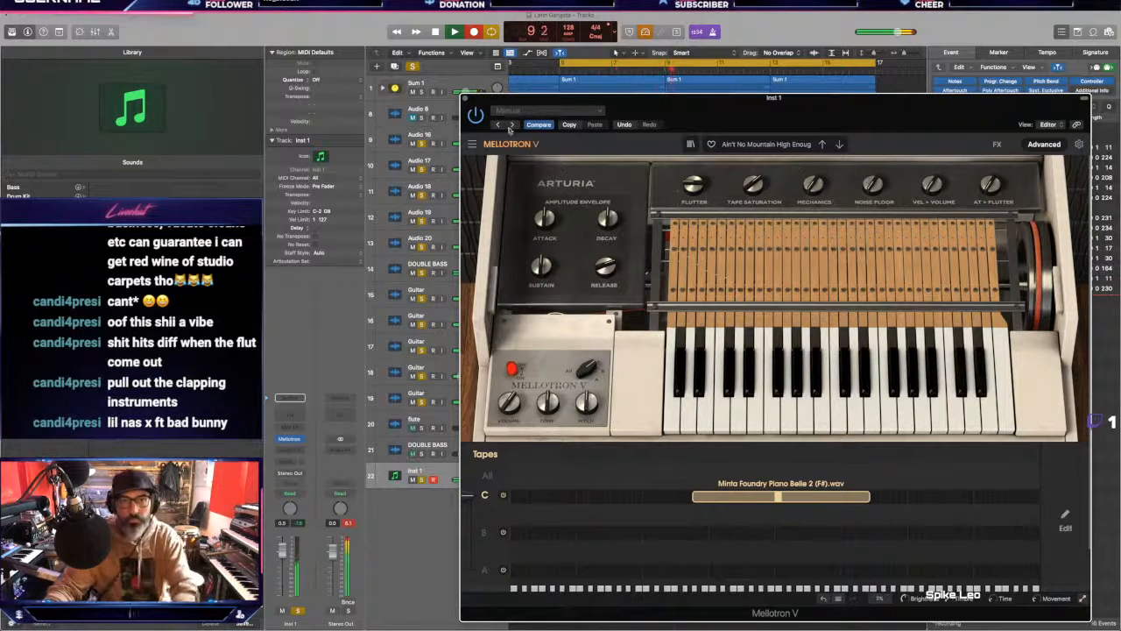
pyautogui.click(466, 97)
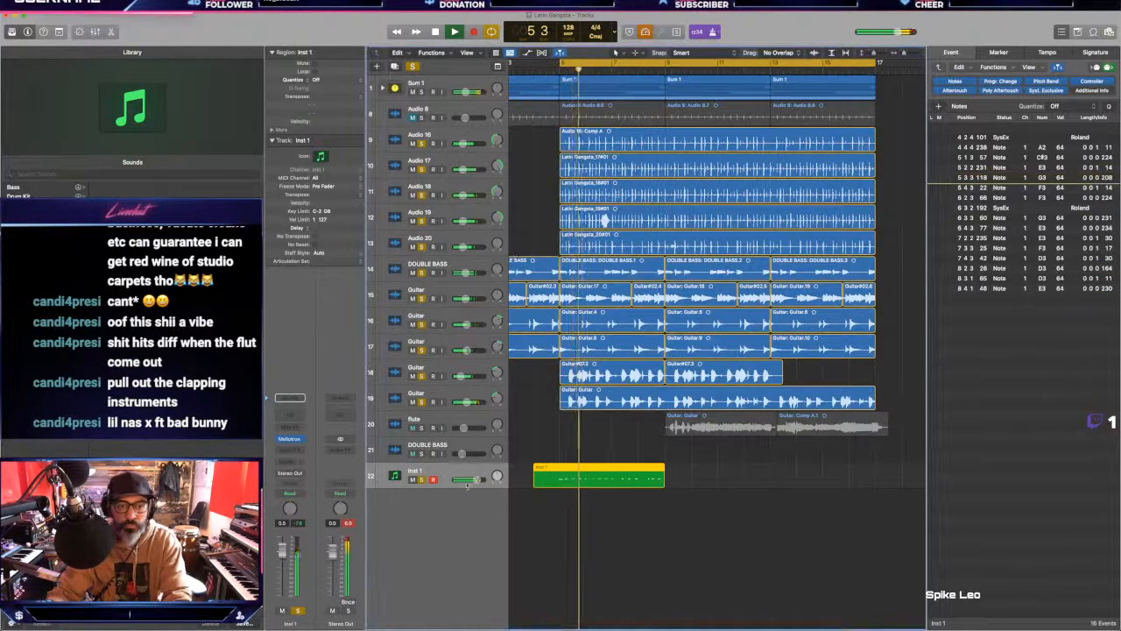
pyautogui.doubleClick(417, 471)
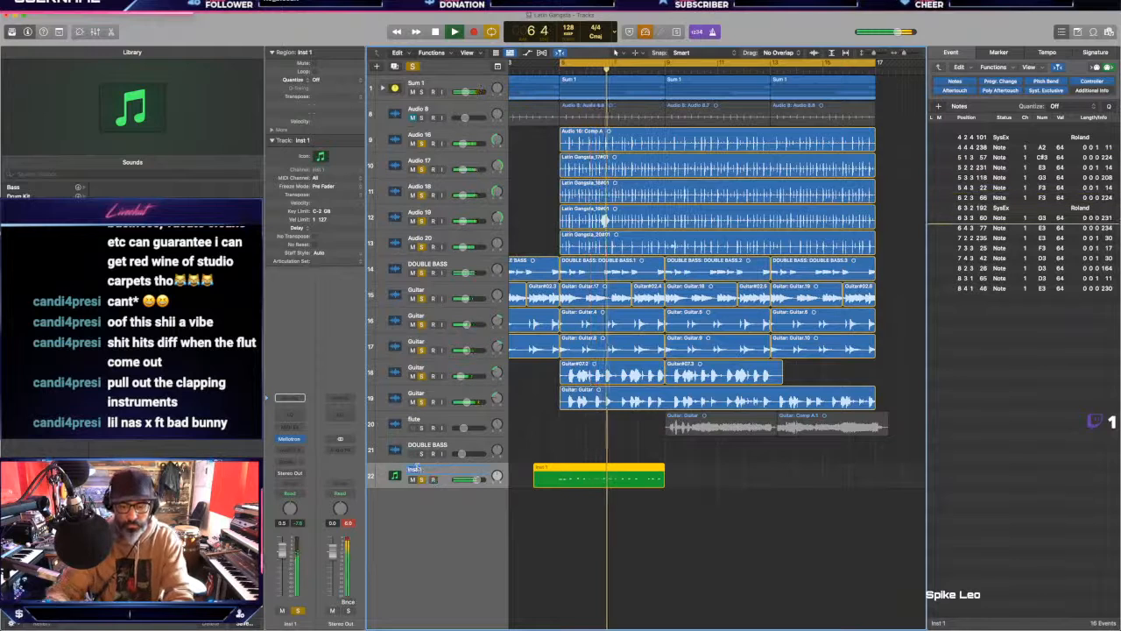
pyautogui.write('Melimba')
pyautogui.press('Return')
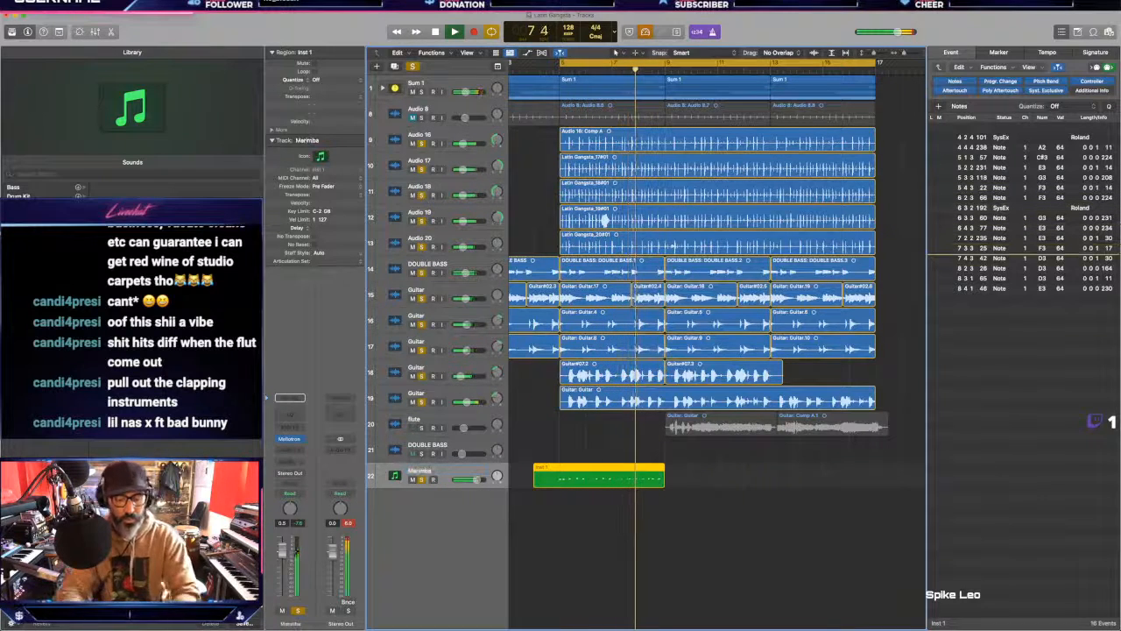
pyautogui.press('space')
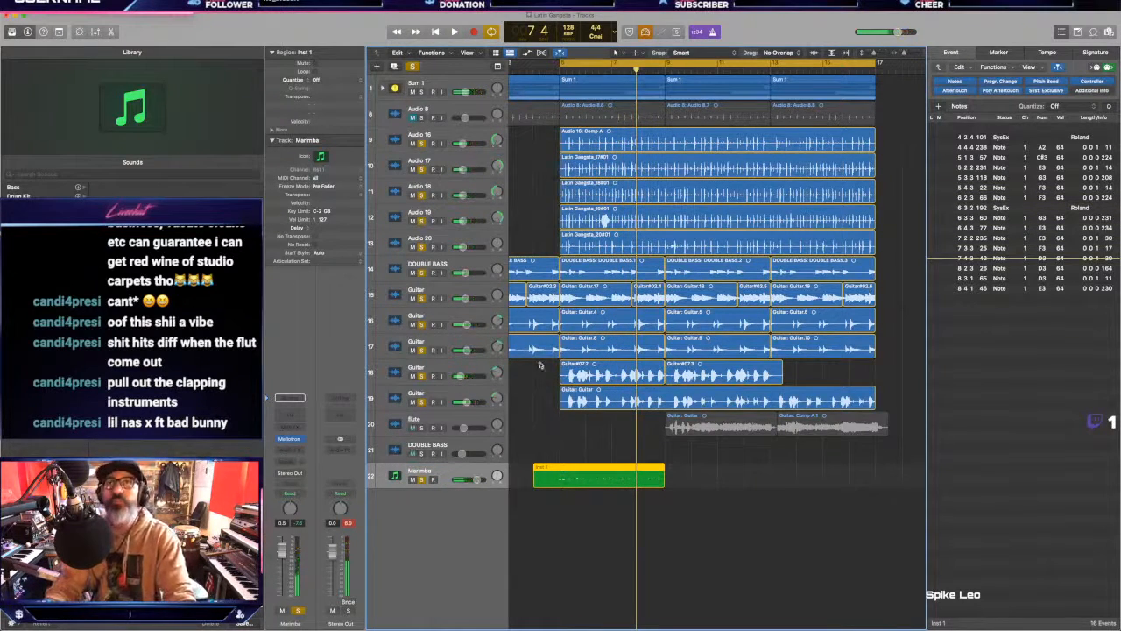
# Step: Split the recorded Marimba region at bar 5 and delete only the short piece before it
pyautogui.keyDown('super'); pyautogui.doubleClick(558, 474); pyautogui.keyUp('super')
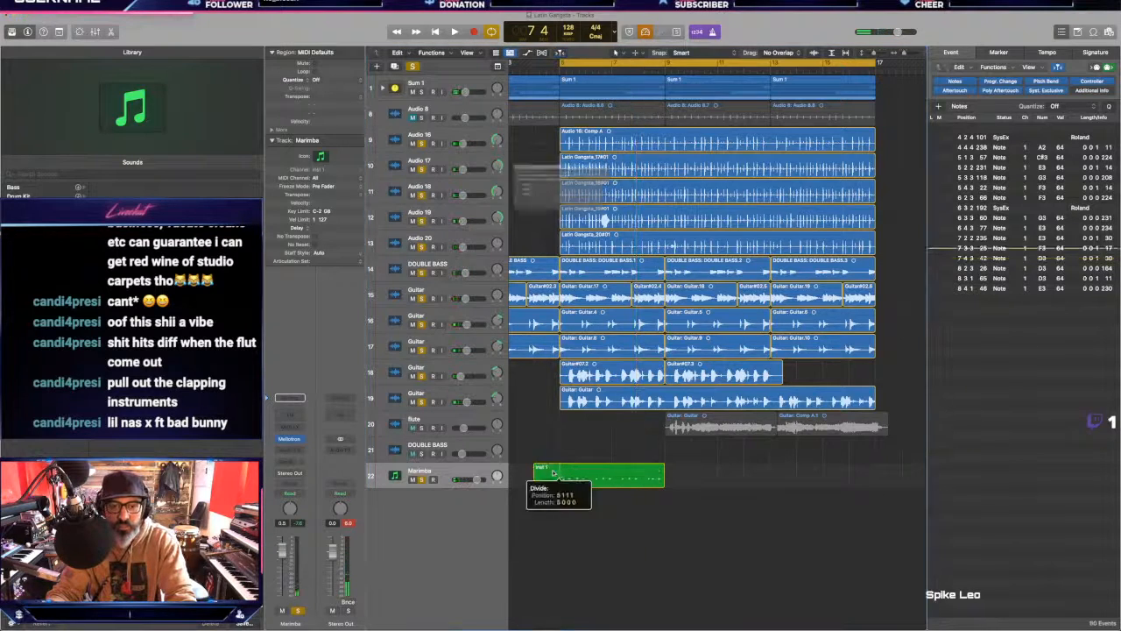
pyautogui.press('Return')
pyautogui.press('Delete')
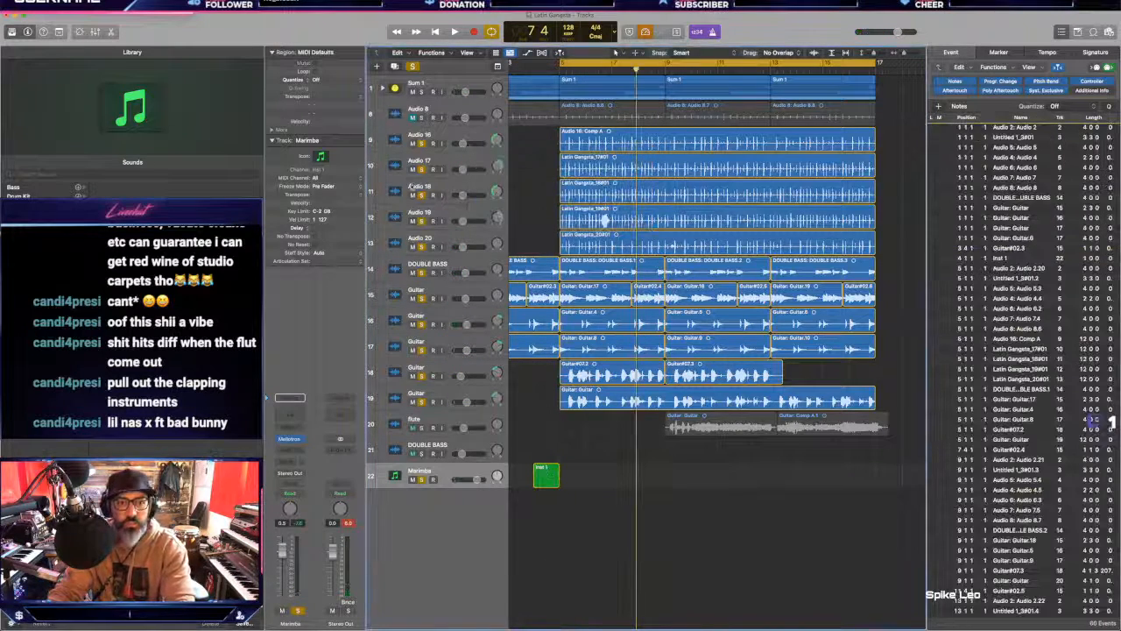
pyautogui.press('super+z')
pyautogui.click(554, 479)
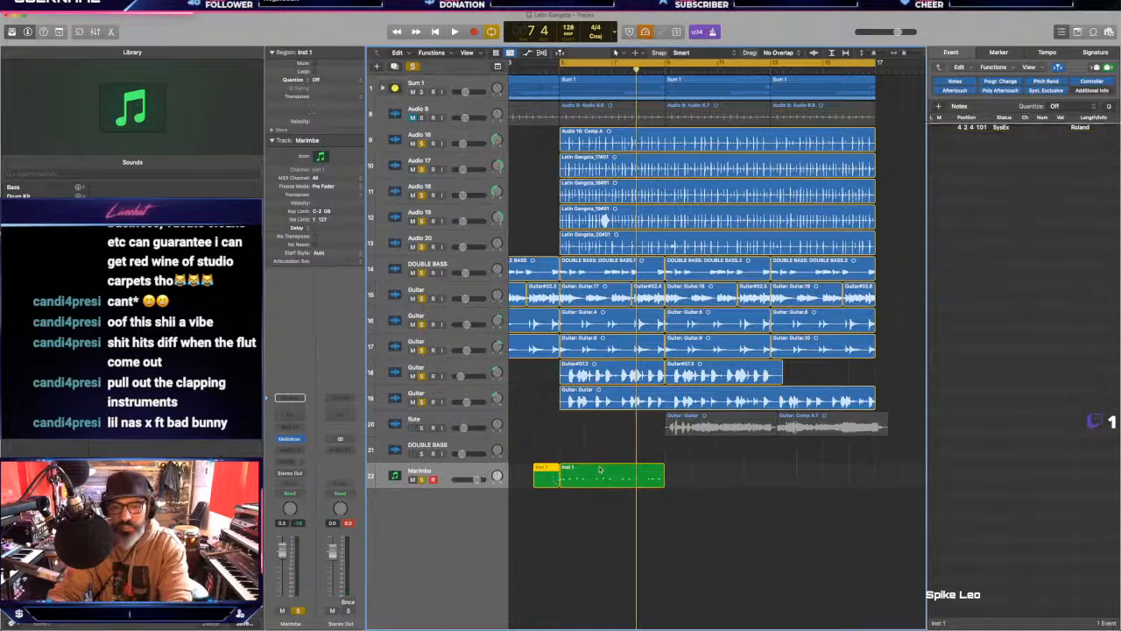
pyautogui.press('Delete')
# Step: Quantize the remaining Marimba region to a 1/16 swing grid and play it back with the track
pyautogui.click(321, 80)
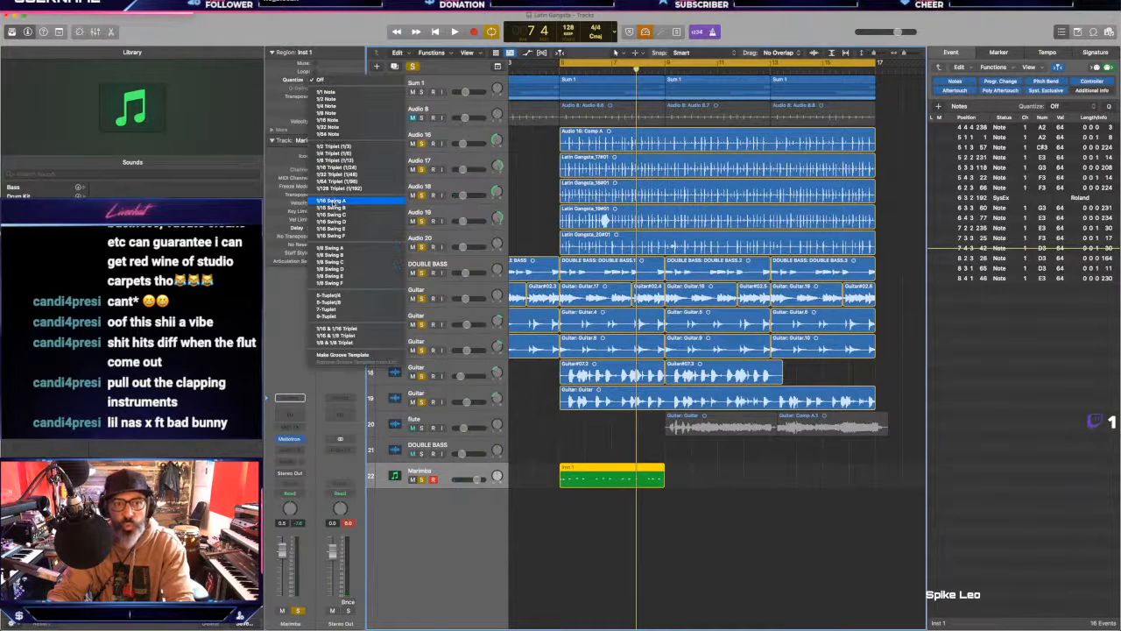
pyautogui.click(333, 208)
pyautogui.press('space')
pyautogui.click(611, 436)
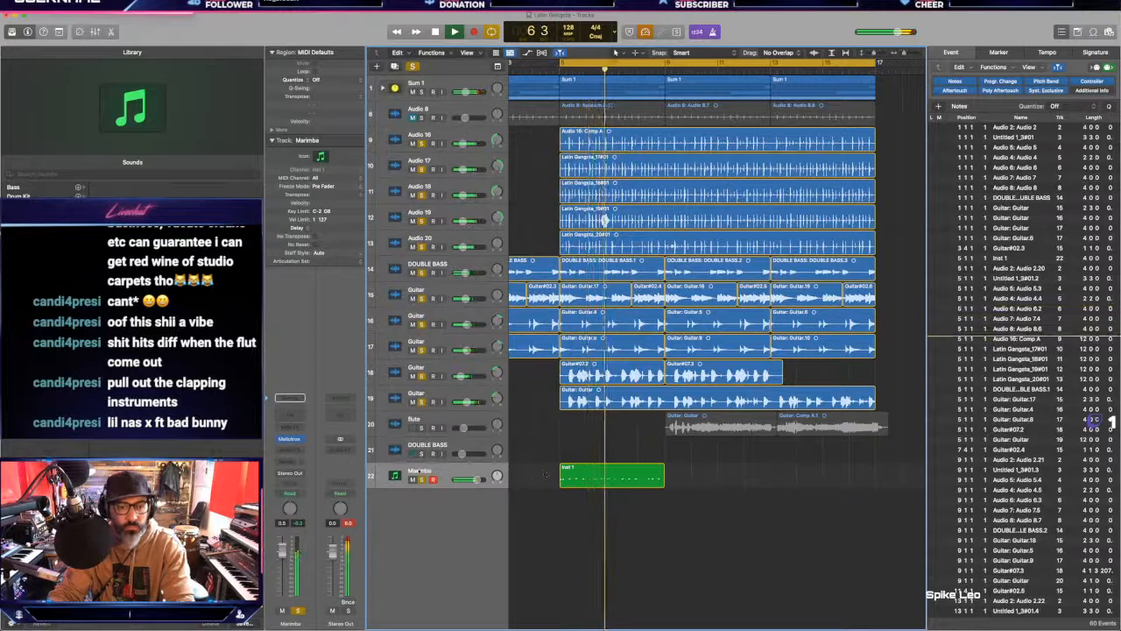
# Step: Take the Marimba track out of solo and solo the Sum 1 stack
pyautogui.click(421, 480)
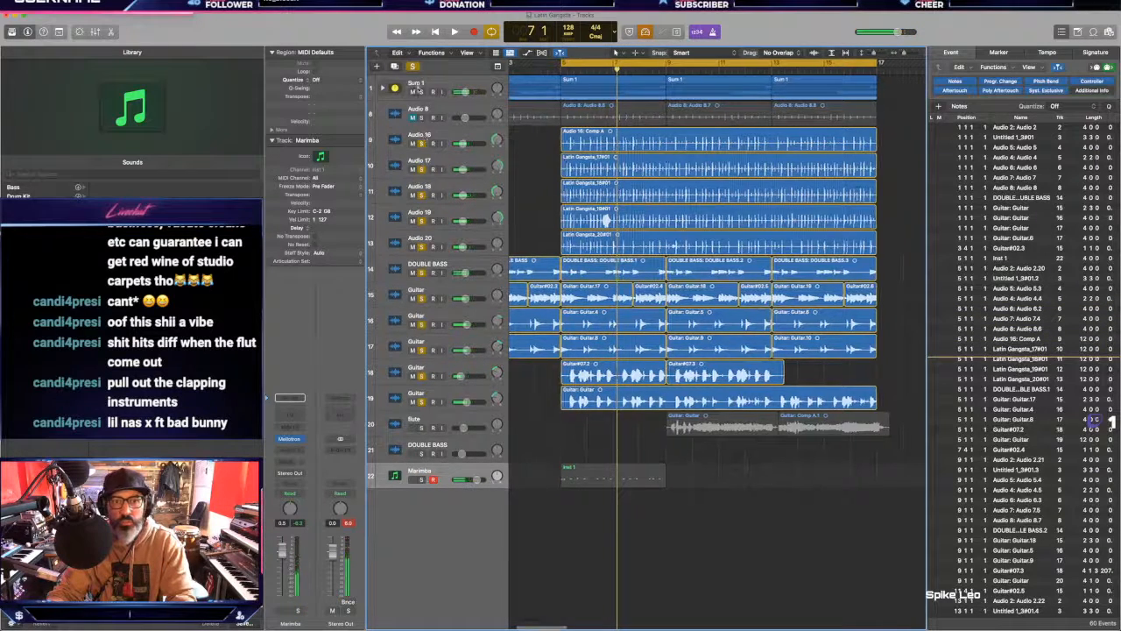
pyautogui.click(421, 91)
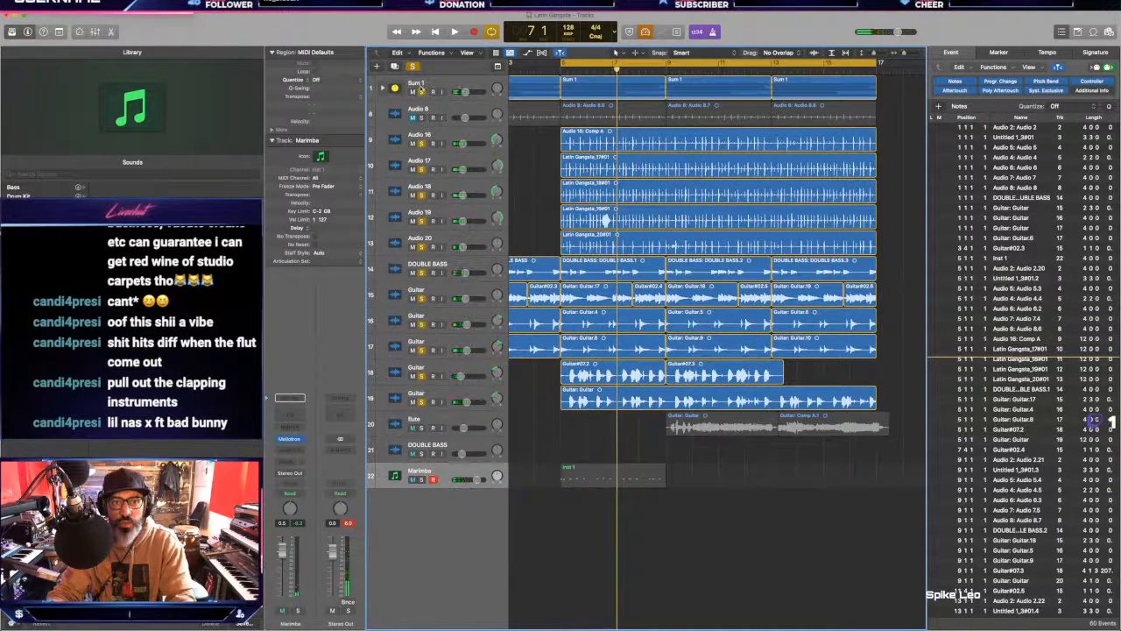
# Step: Rename the Sum 1 stack Percussion and play the soloed tracks back
pyautogui.click(419, 86)
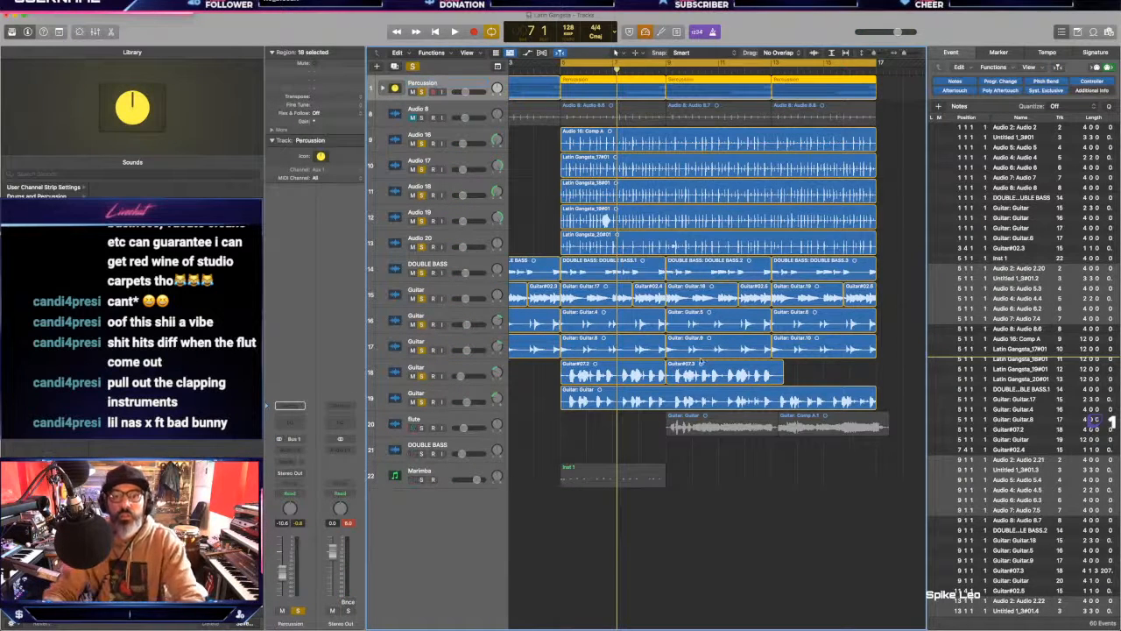
pyautogui.click(529, 221)
pyautogui.press('space')
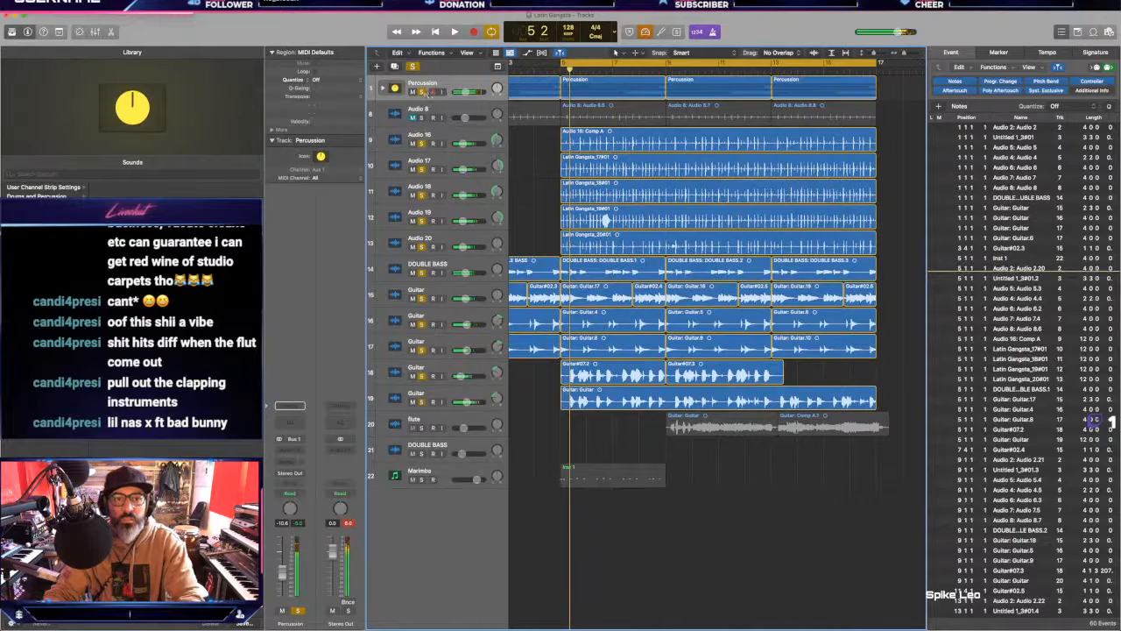
# Step: Keep only the Percussion stack soloed, expand it and rename its first track Congas
pyautogui.click(421, 91)
pyautogui.click(382, 88)
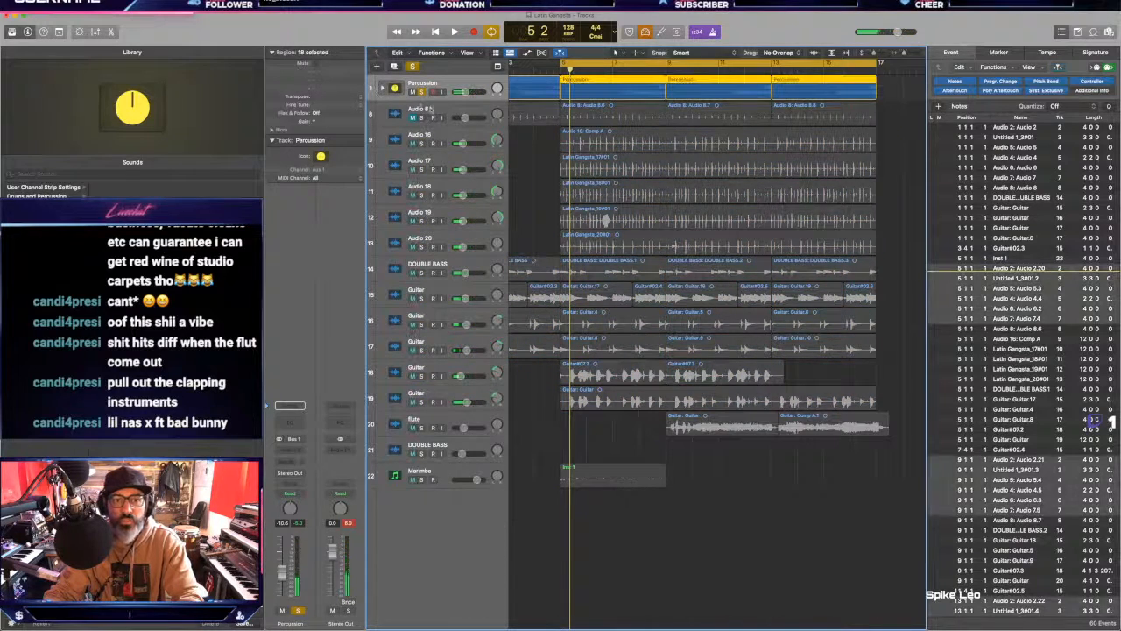
pyautogui.click(383, 88)
pyautogui.click(435, 110)
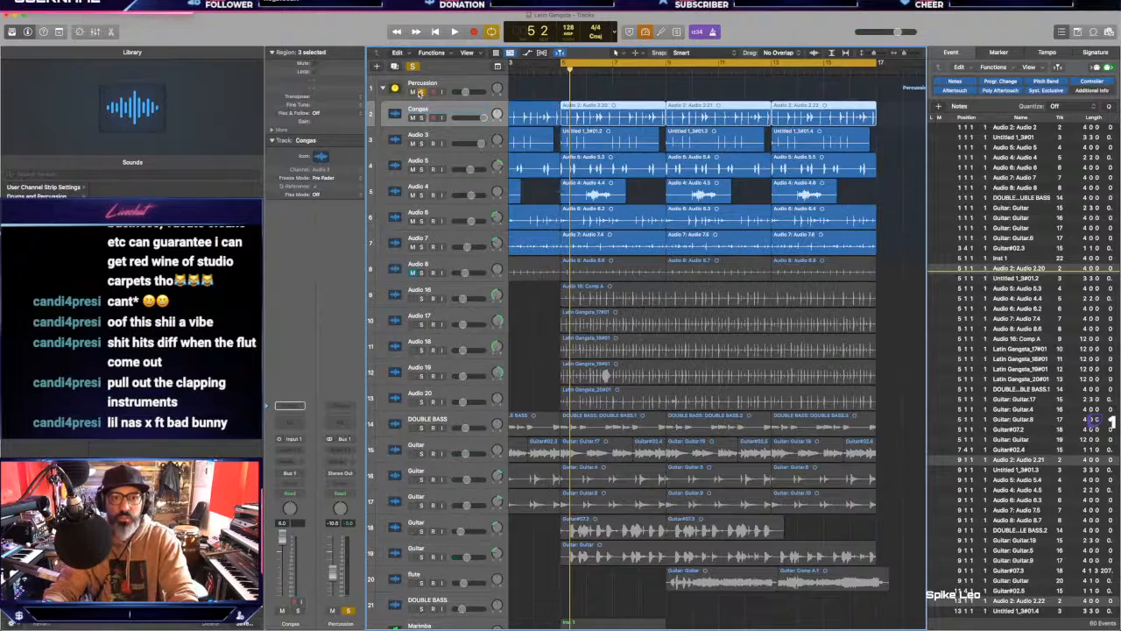
# Step: Solo only Congas during playback and set the Percussion stack to about -3.2 dB and Congas to about +2.0 dB
pyautogui.click(422, 118)
pyautogui.press('space')
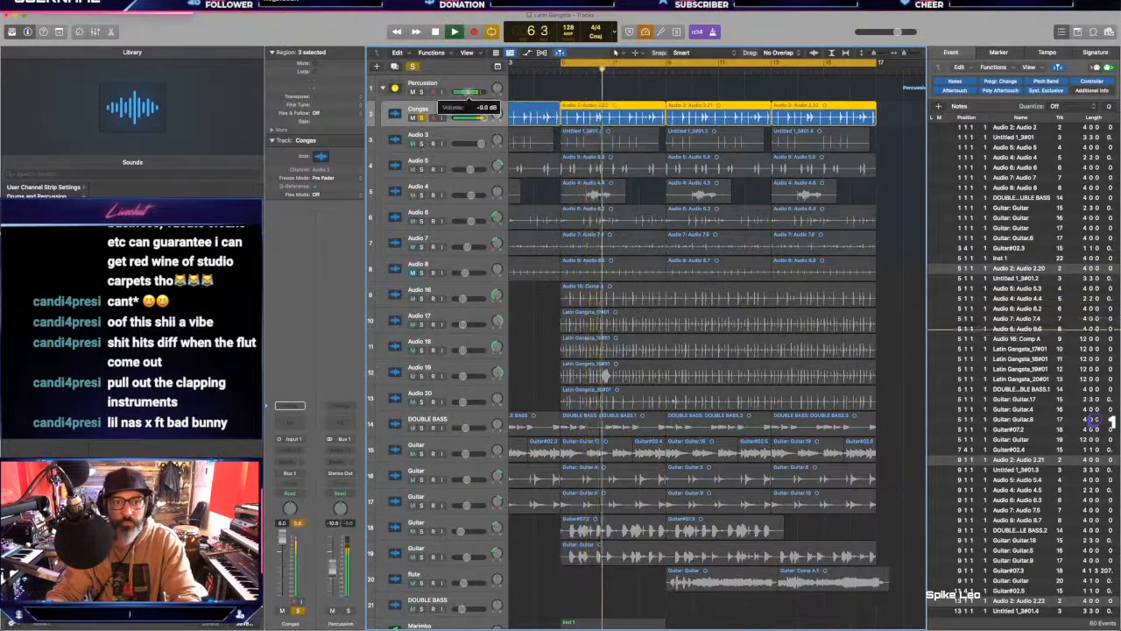
pyautogui.moveTo(469, 92); pyautogui.dragTo(479, 117)
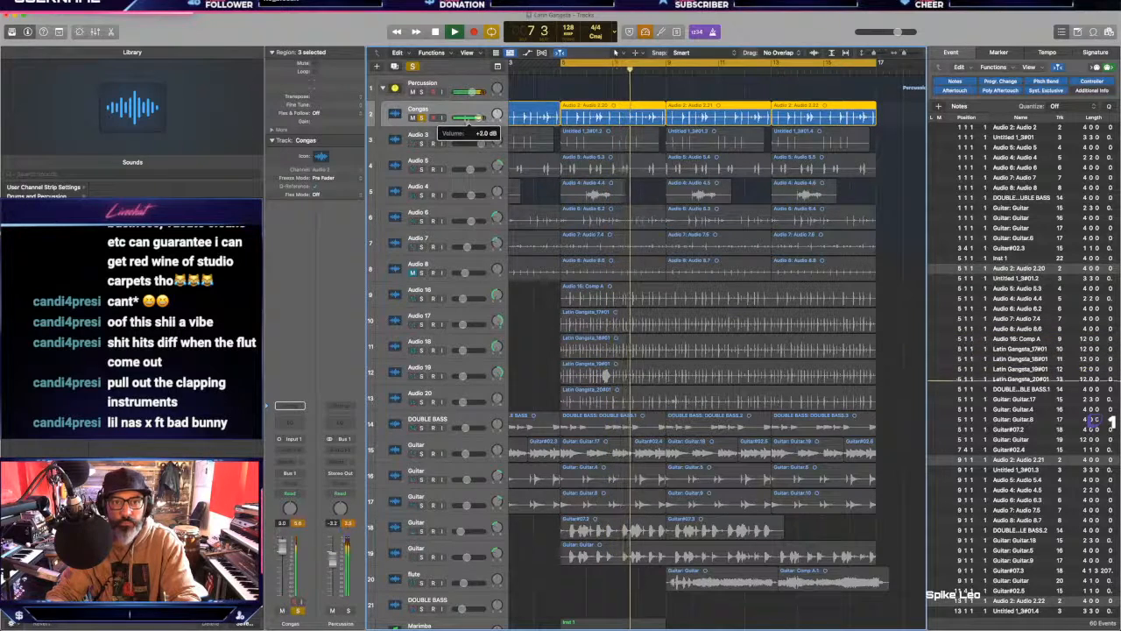
# Step: Add the Audio 3 track to the solo and rename it Clave
pyautogui.click(422, 143)
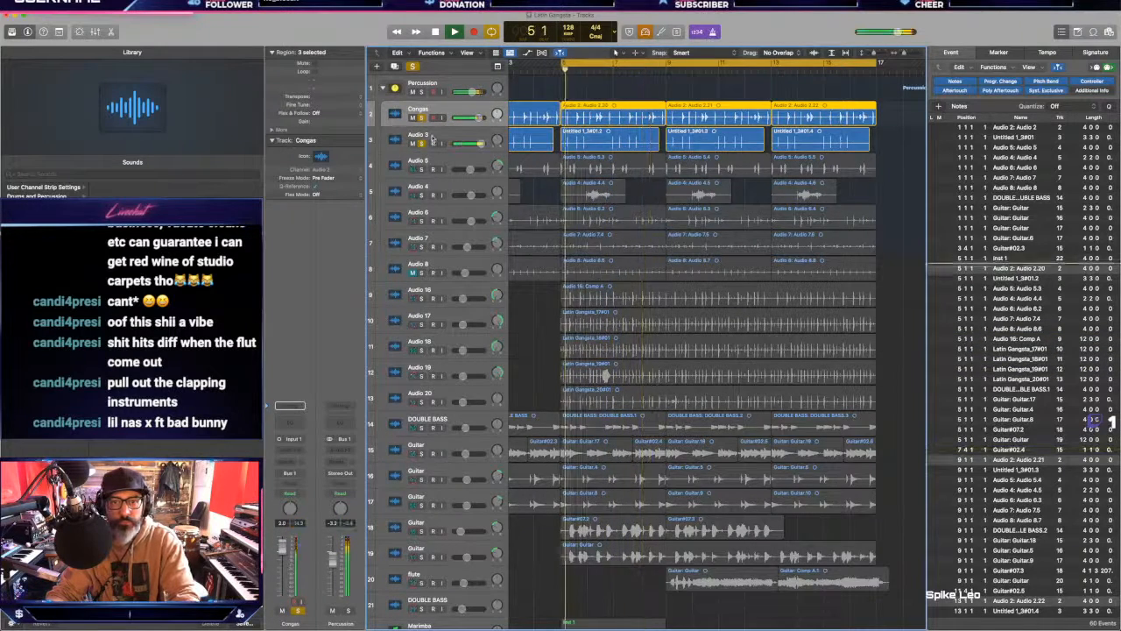
pyautogui.doubleClick(431, 137)
pyautogui.write('Co')
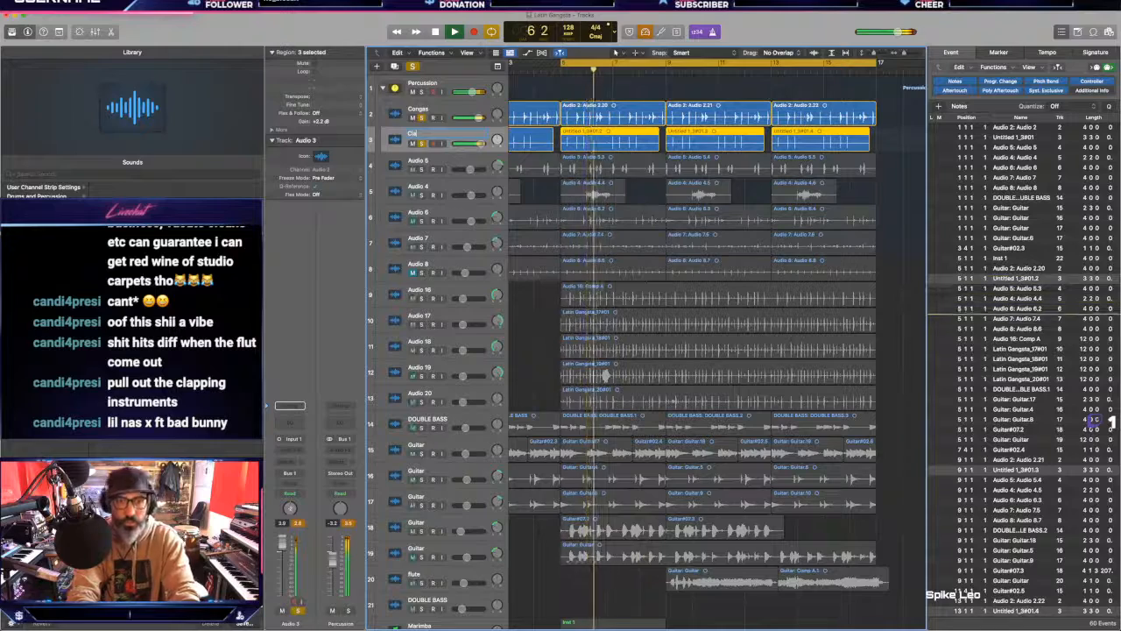
pyautogui.write('ve')
pyautogui.press('Return')
# Step: Add the Audio 5 track to the solo and rename it Cabas
pyautogui.click(422, 169)
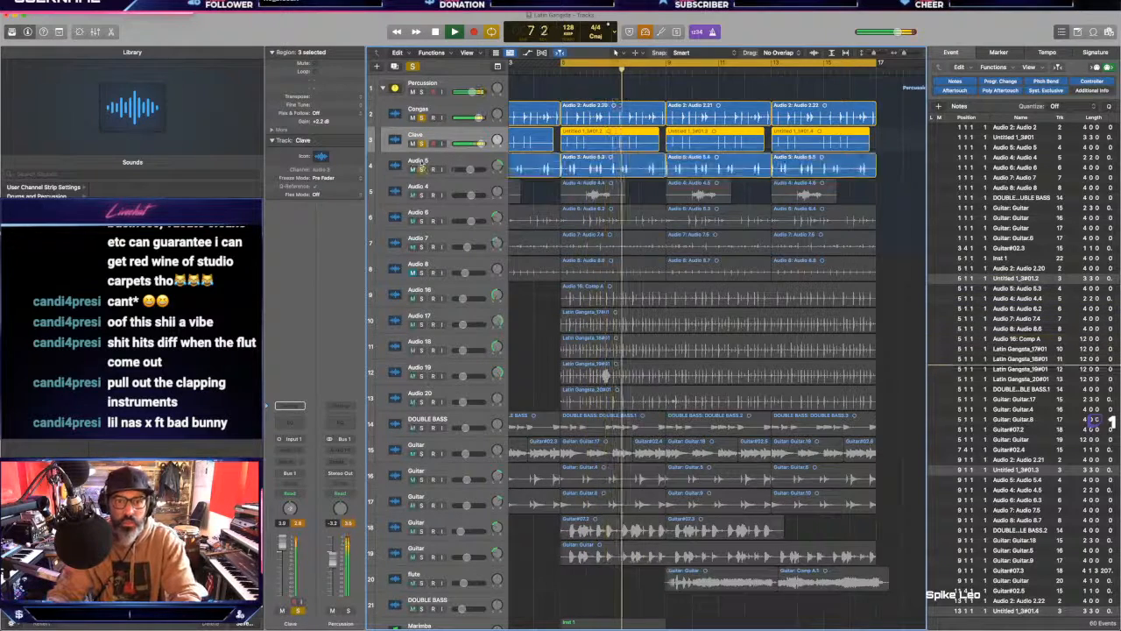
pyautogui.doubleClick(418, 160)
pyautogui.write('Caba')
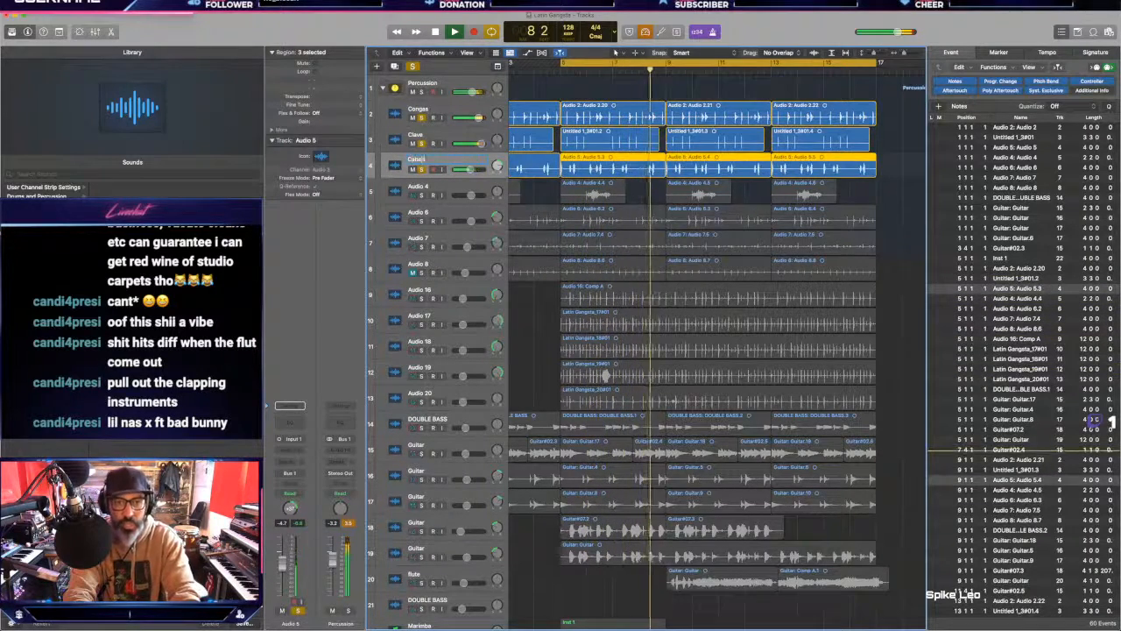
pyautogui.write('s')
pyautogui.press('Tab')
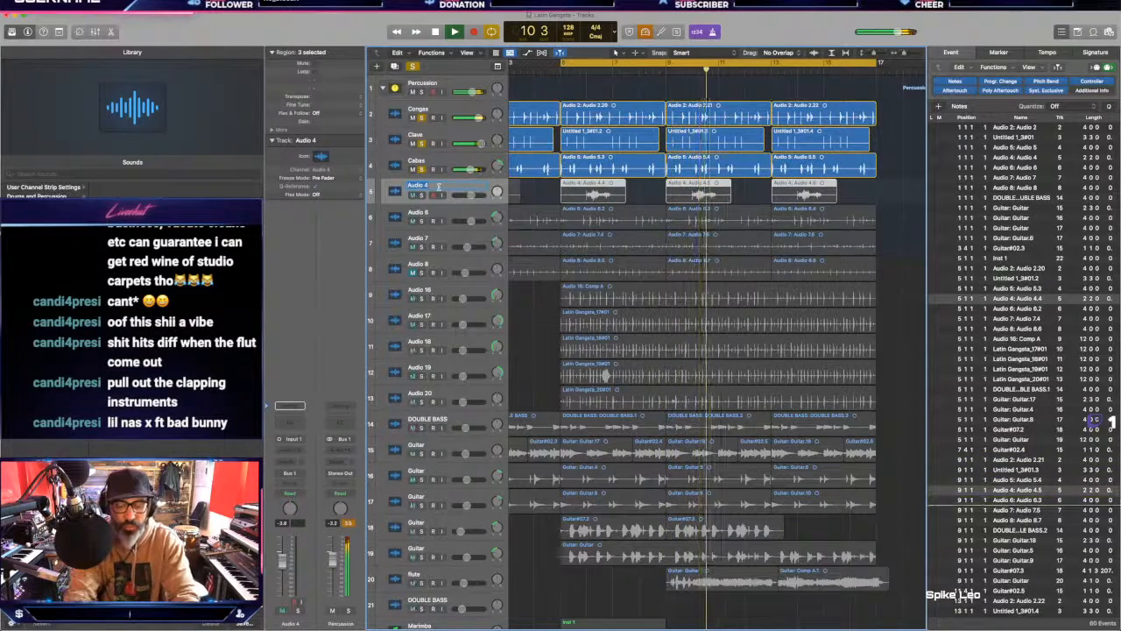
# Step: Rename the Audio 4 track Mr Frog and add it to the solo
pyautogui.write('Mr Frog')
pyautogui.press('Return')
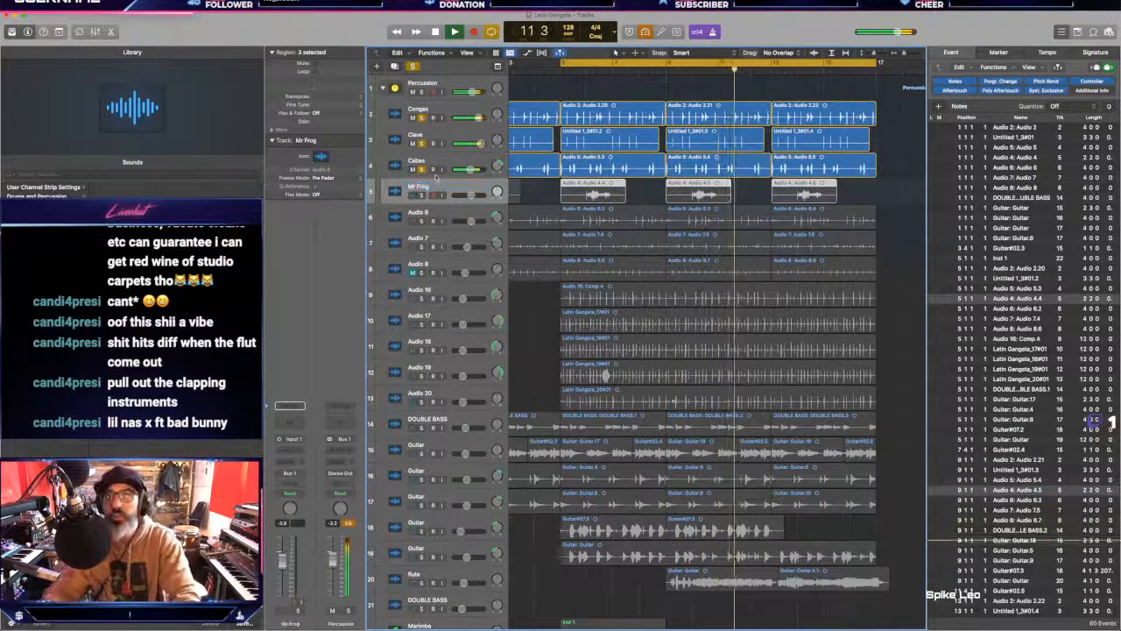
pyautogui.click(421, 195)
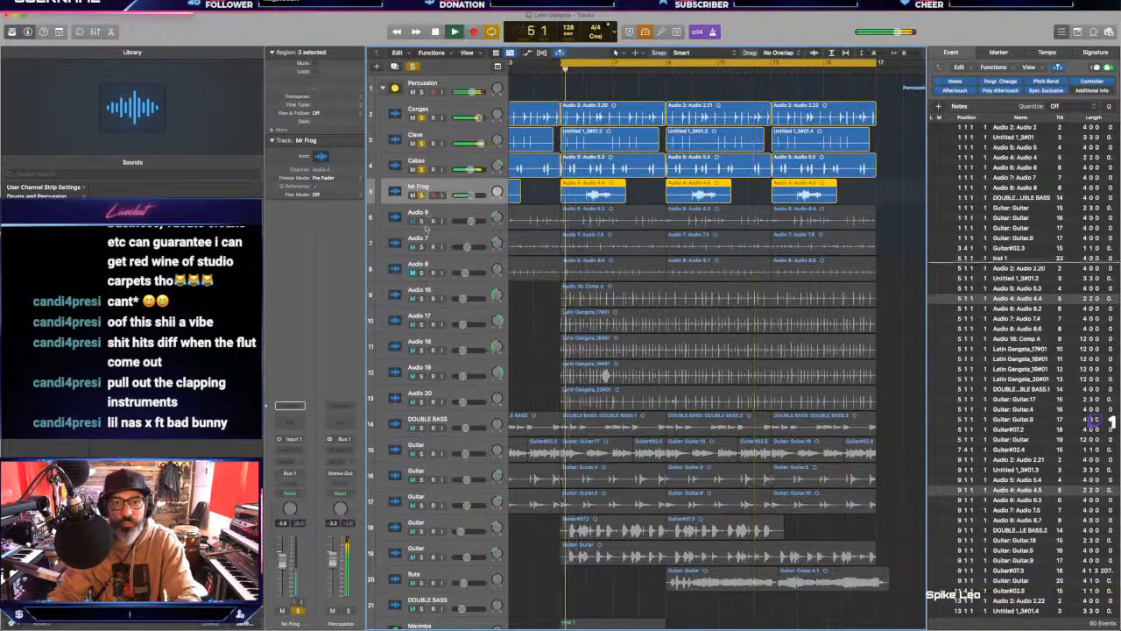
# Step: Add the Audio 6 track to the solo and rename it Go Go Bell
pyautogui.click(421, 221)
pyautogui.doubleClick(424, 211)
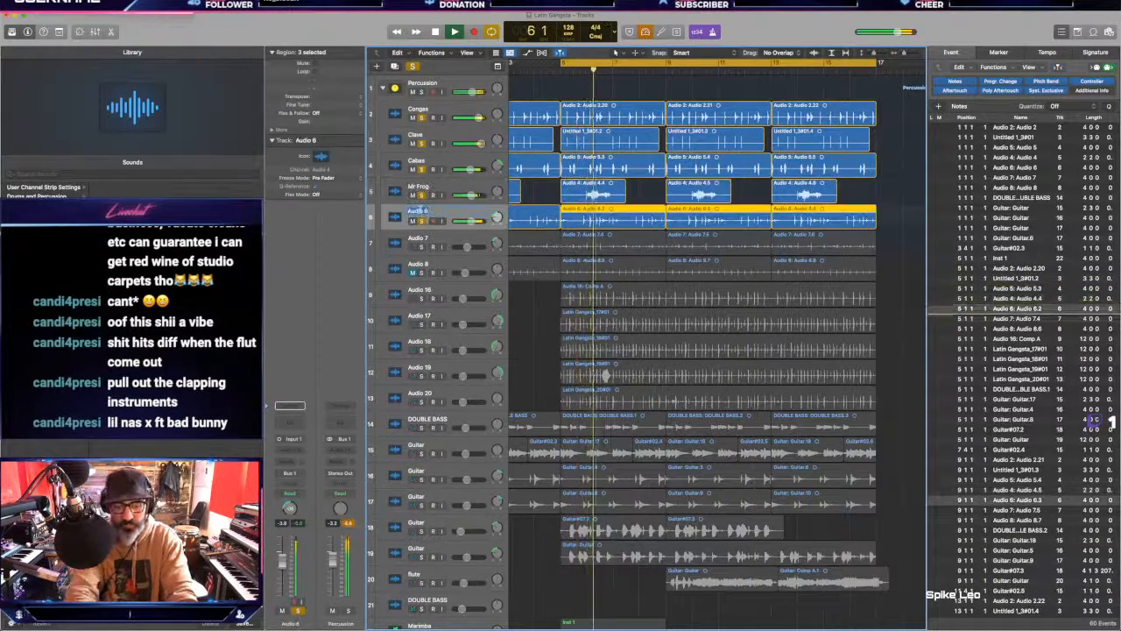
pyautogui.write('Go Go Bell')
pyautogui.press('Return')
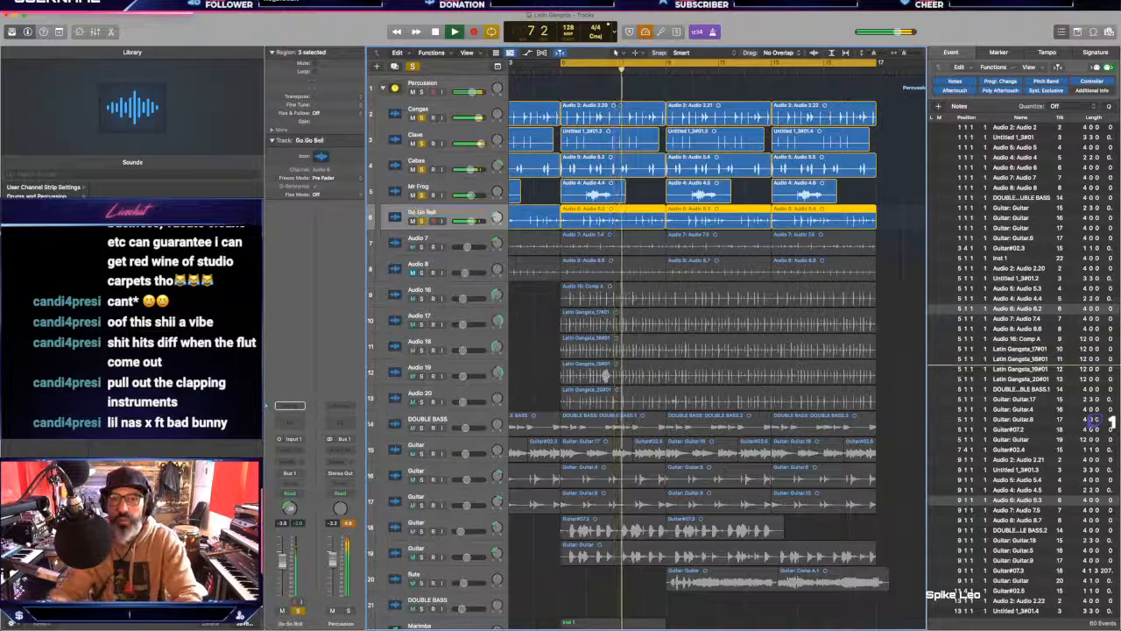
# Step: Add the Audio 7 track to the solo and rename it Shake Rattle n Roll Shells
pyautogui.click(421, 247)
pyautogui.doubleClick(424, 238)
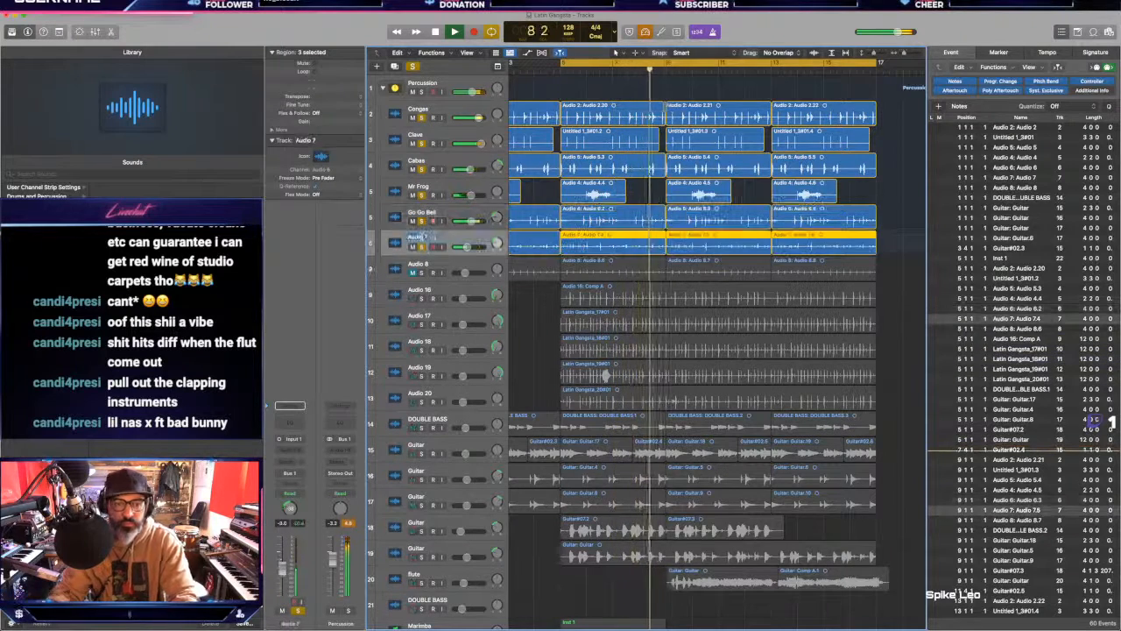
pyautogui.write('Shake (left)')
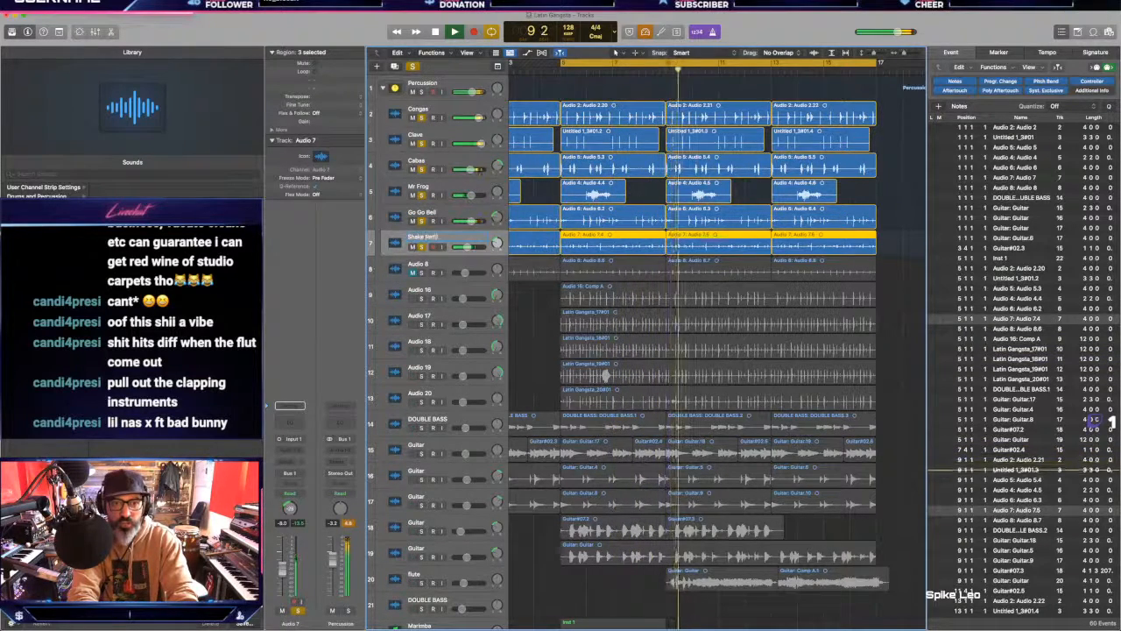
pyautogui.write('e n Roll Shells')
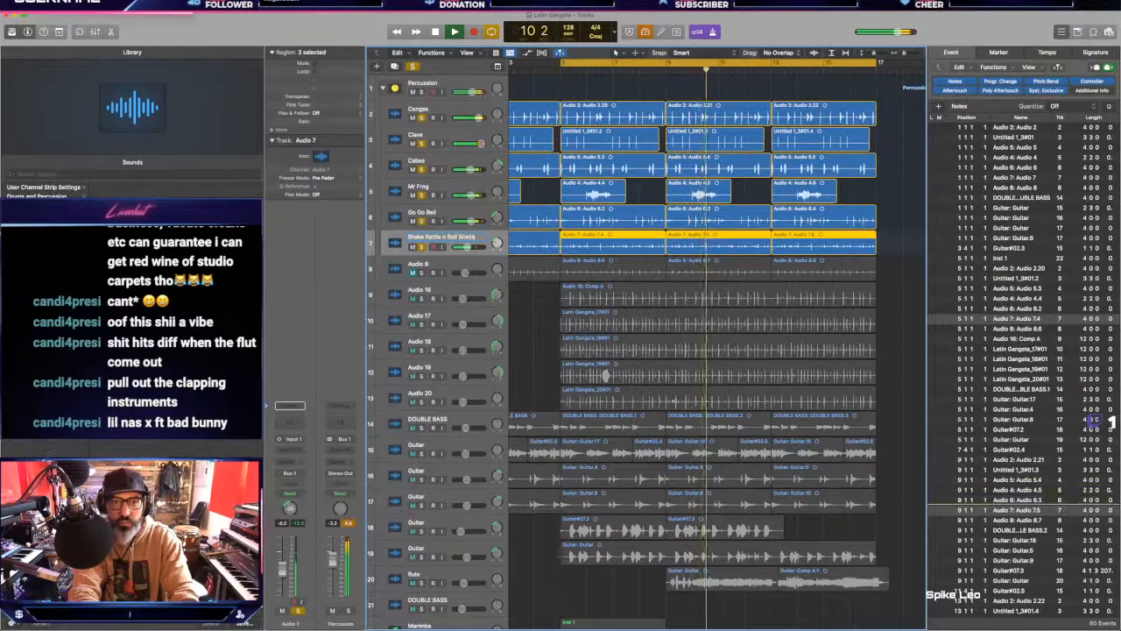
pyautogui.press('Return')
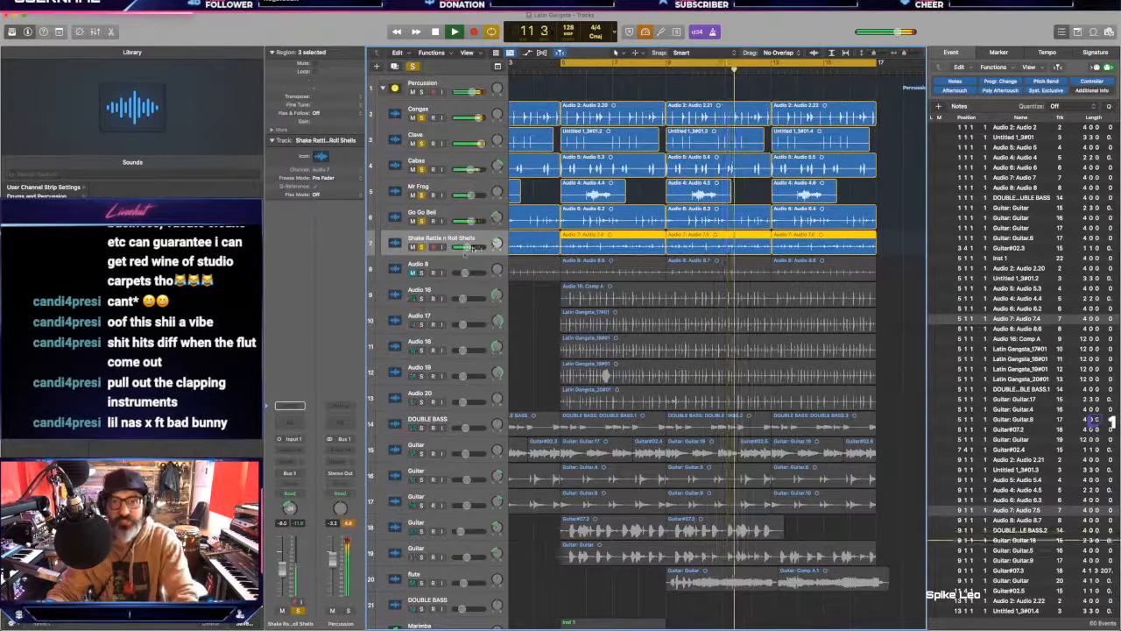
# Step: Unmute the Audio 8 track and add it to the soloed percussion
pyautogui.click(413, 273)
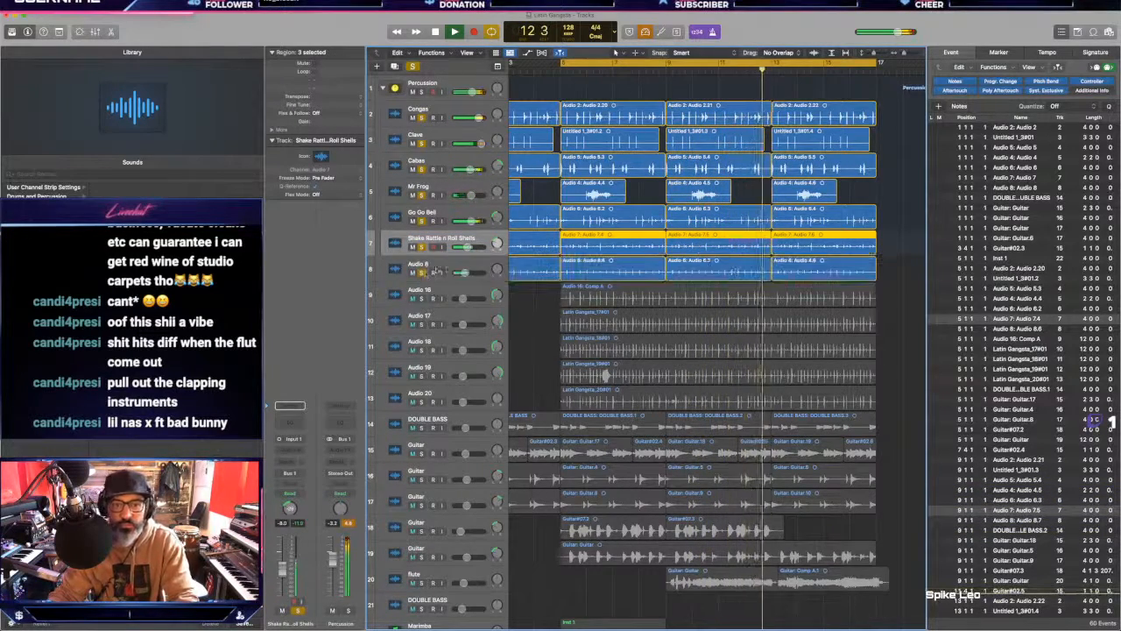
# Step: Mute and unsolo the Audio 8 track and move it out of the Percussion stack to the head of the track list
pyautogui.click(435, 272)
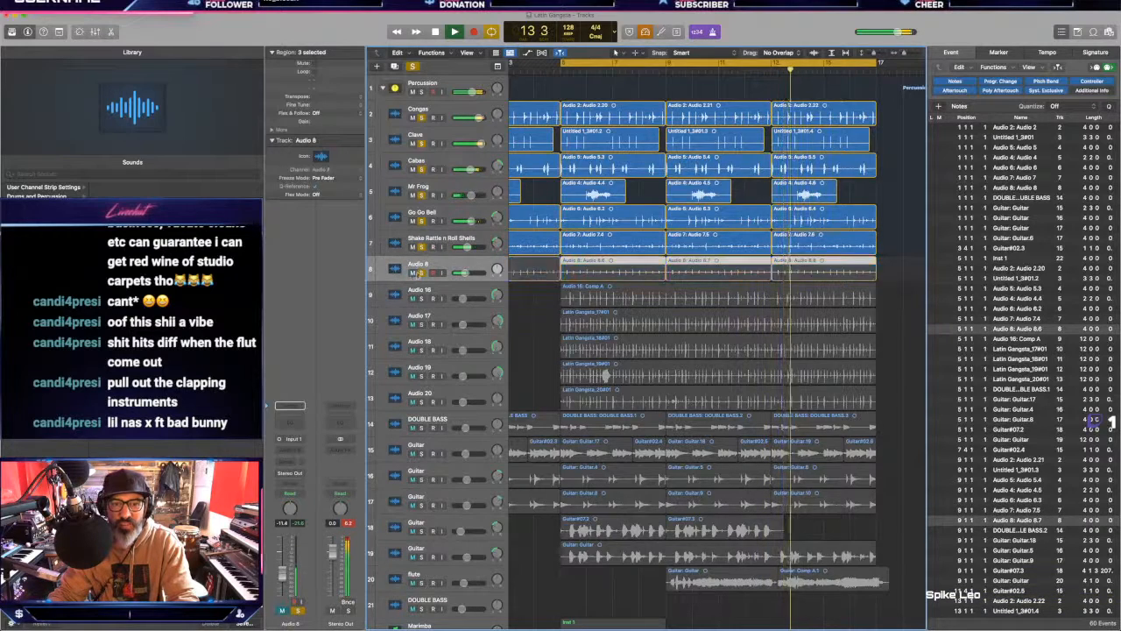
pyautogui.click(414, 273)
pyautogui.click(421, 273)
pyautogui.moveTo(424, 265); pyautogui.dragTo(427, 65)
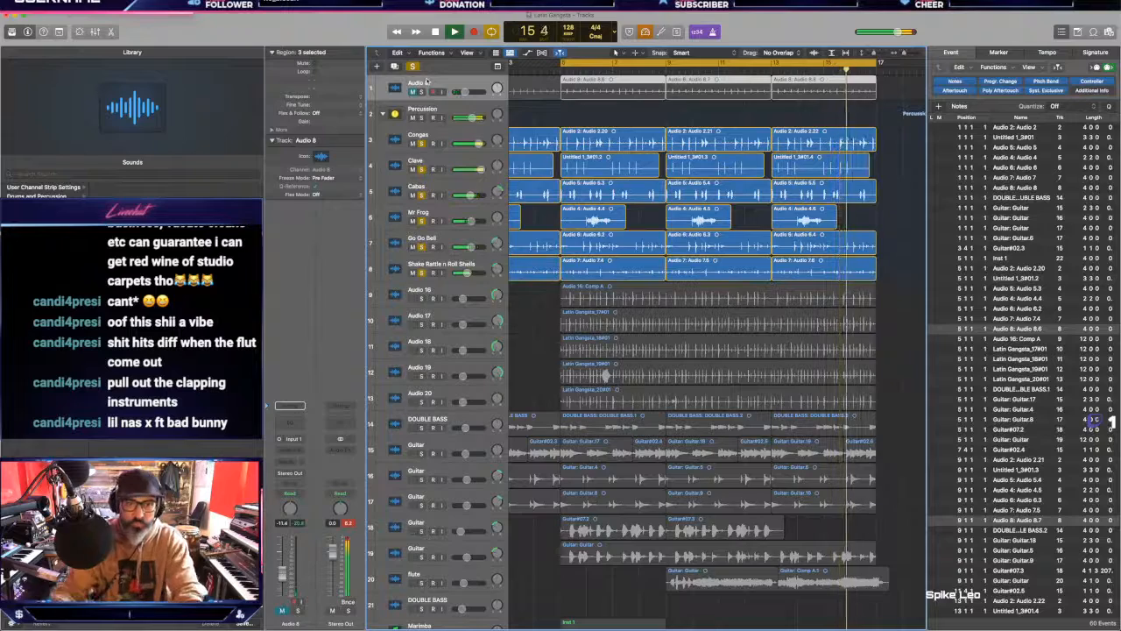
# Step: Rename the Audio 8 track as "Too much shaker"
pyautogui.doubleClick(427, 83)
pyautogui.write('Too much')
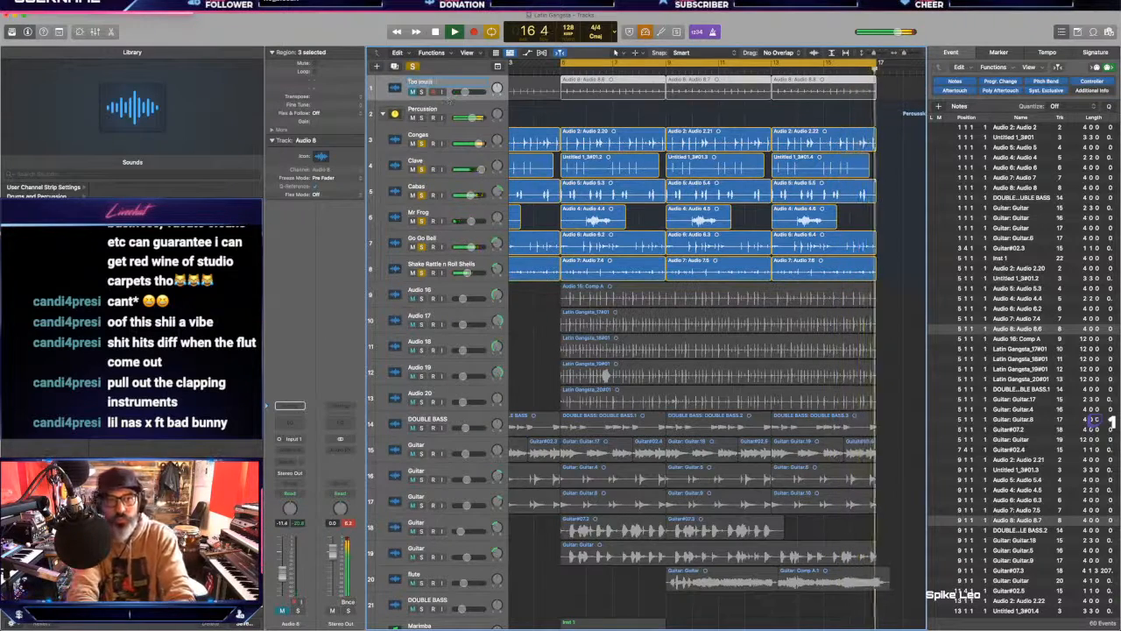
pyautogui.write(' shaker')
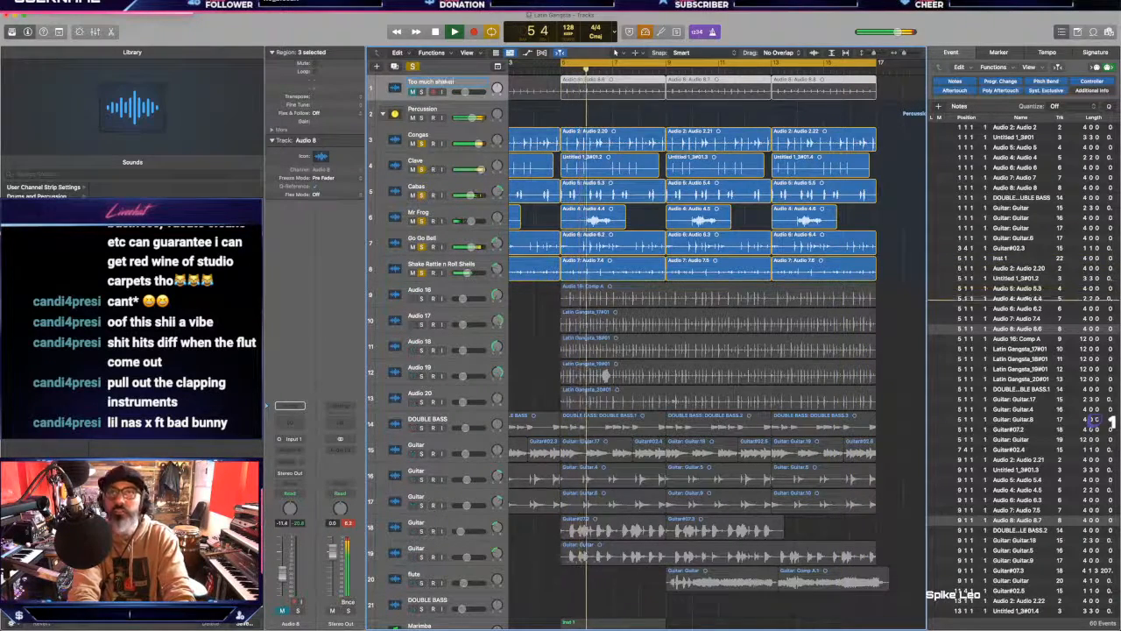
# Step: Solo the Audio 16 to Audio 20 tracks and rename each of the five as "Claps"
pyautogui.click(423, 300)
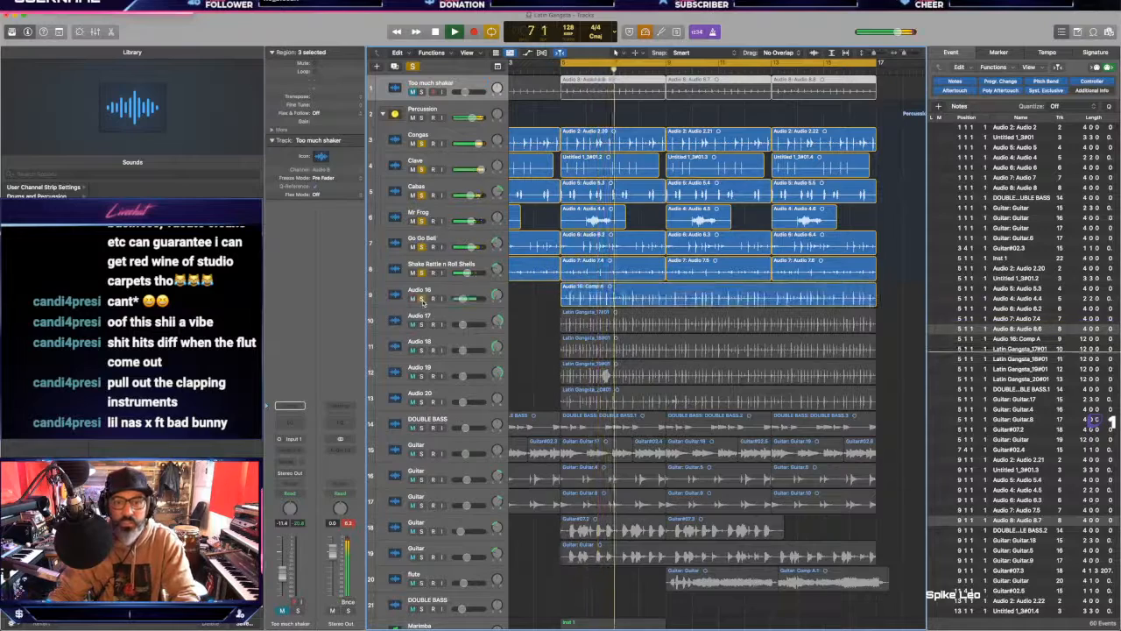
pyautogui.keyDown('shift'); pyautogui.click(421, 395); pyautogui.keyUp('shift')
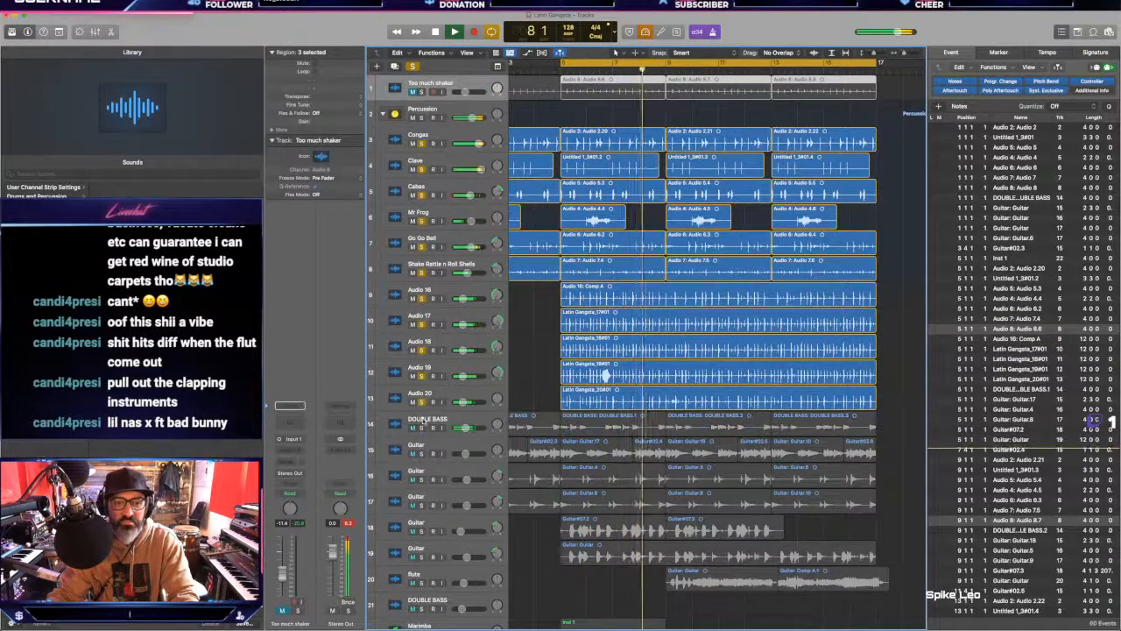
pyautogui.doubleClick(413, 289)
pyautogui.write('Claps')
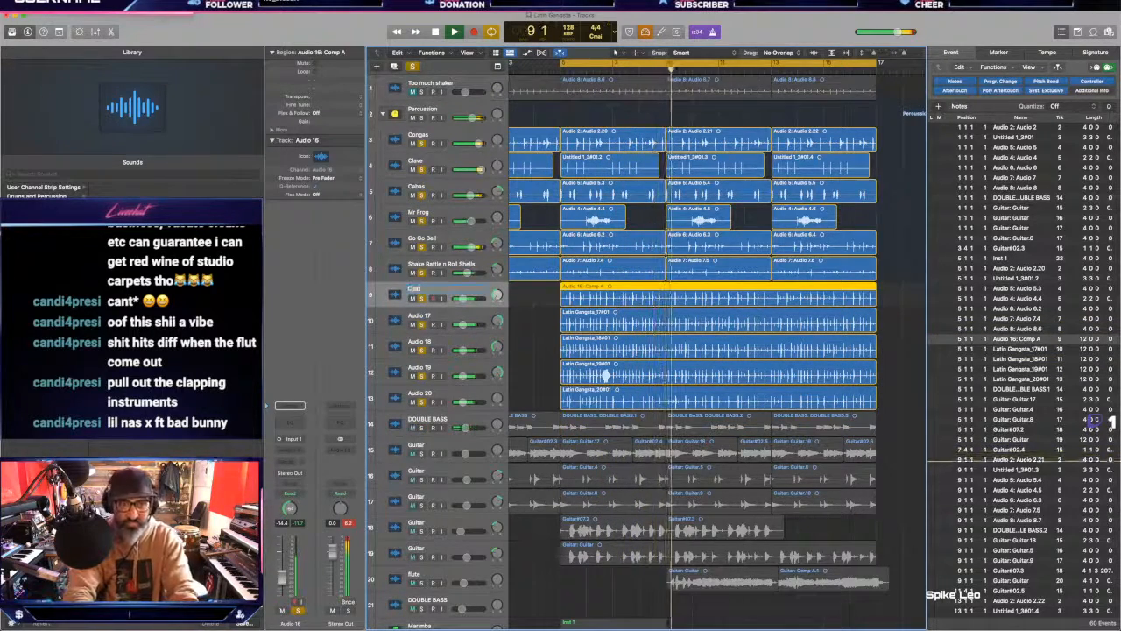
pyautogui.doubleClick(419, 315)
pyautogui.write('Claps')
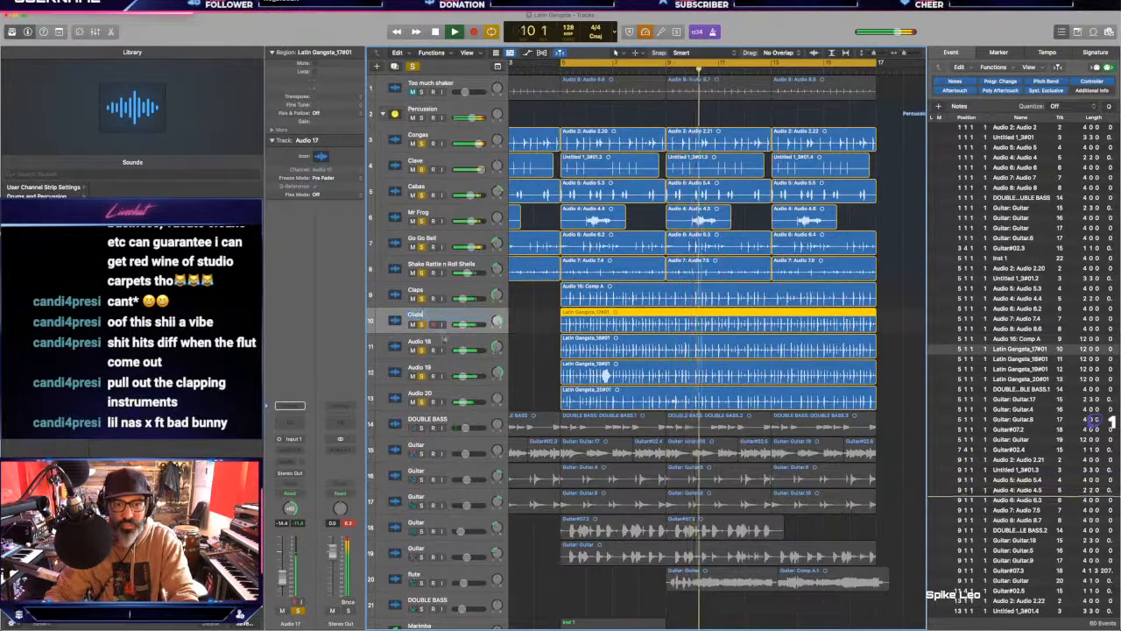
pyautogui.press('Tab')
pyautogui.write('Claps')
pyautogui.press('Tab')
pyautogui.write('Claps')
pyautogui.press('Tab')
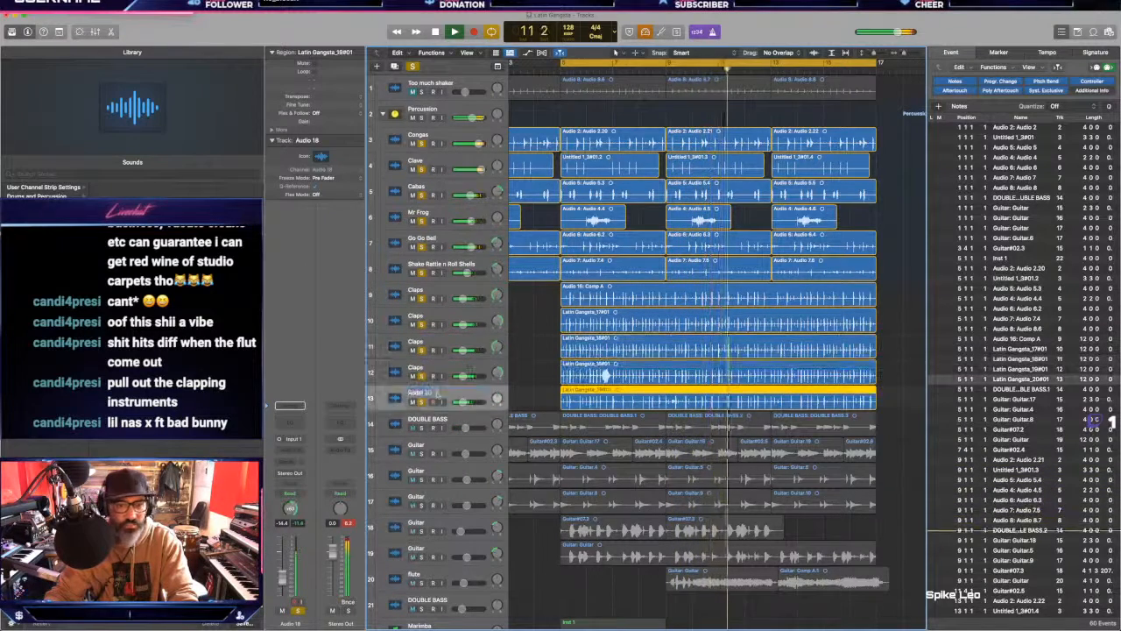
pyautogui.write('Claps')
pyautogui.press('Return')
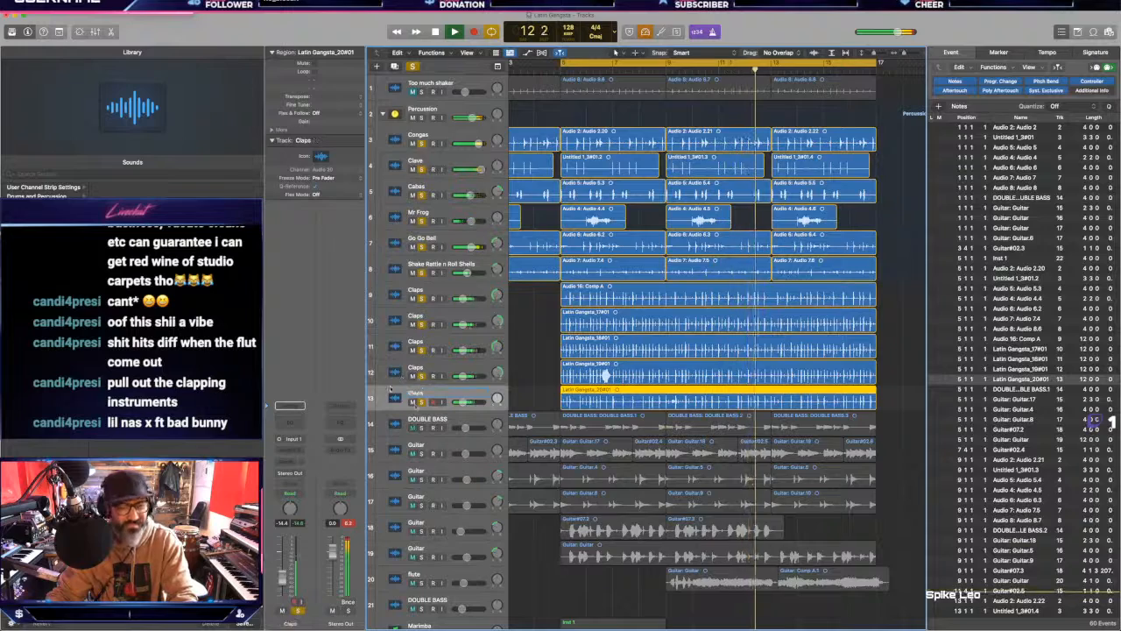
# Step: Solo the DOUBLE BASS track beneath the claps and select the Cabas track
pyautogui.click(421, 427)
pyautogui.click(397, 429)
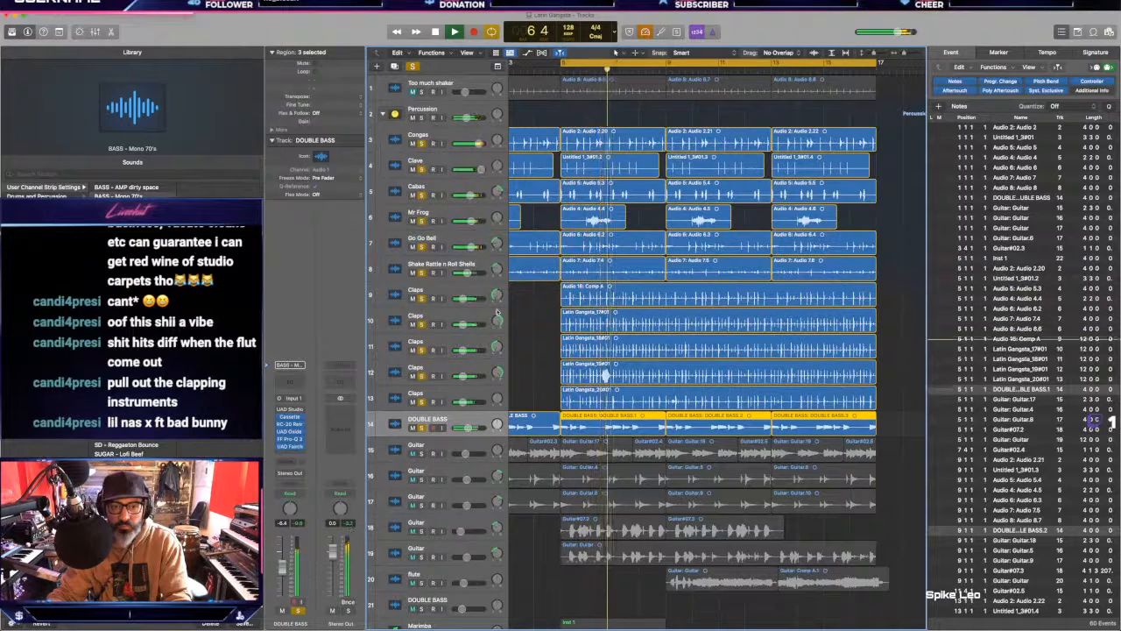
pyautogui.click(474, 196)
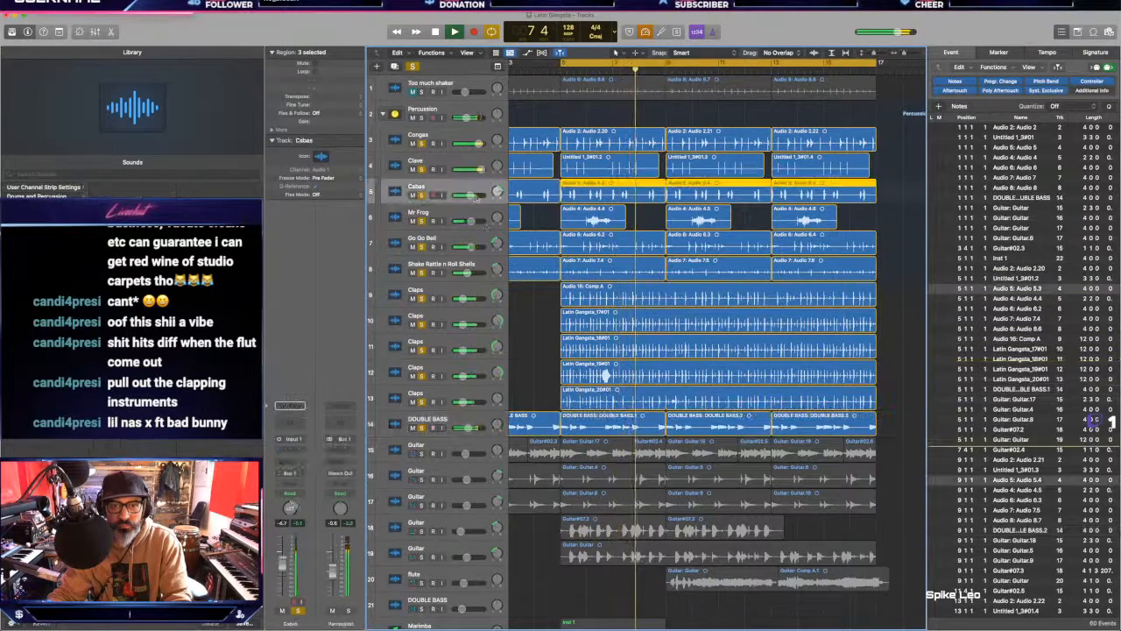
# Step: Mute and unsolo the five Claps tracks and raise the Congas volume to 6.0 dB
pyautogui.click(412, 298)
pyautogui.moveTo(412, 299)
pyautogui.mouseDown()
pyautogui.moveTo(412, 402)
pyautogui.moveTo(421, 299)
pyautogui.mouseUp()
pyautogui.moveTo(478, 144); pyautogui.dragTo(482, 144)
pyautogui.click(444, 138)
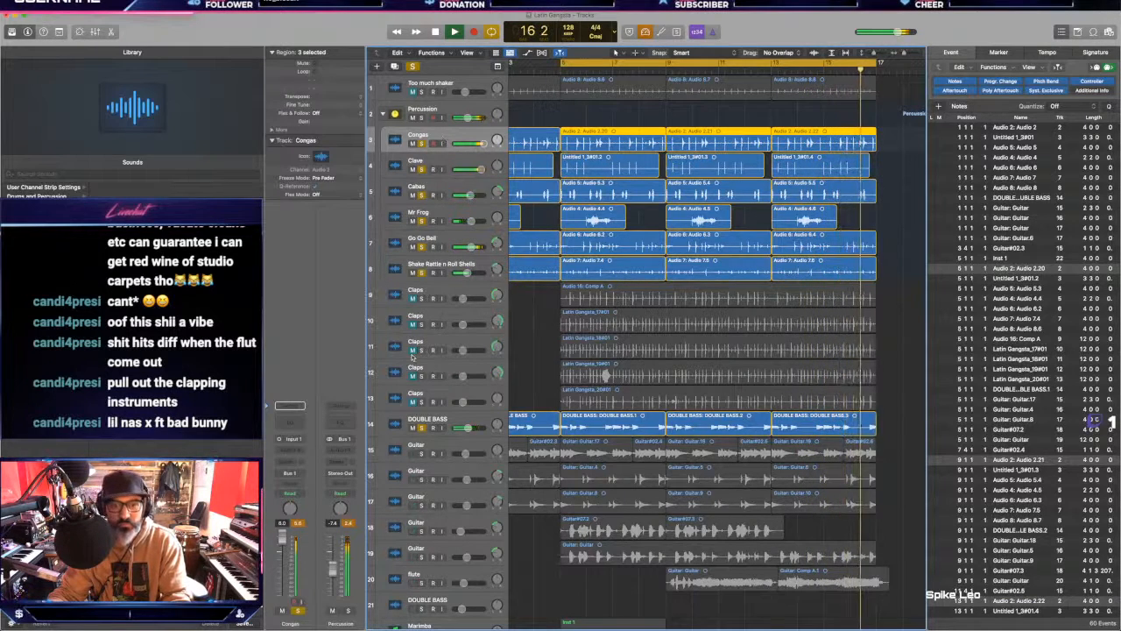
# Step: Solo guitar track 15, raise its volume slightly, and reset the output's peak level reading
pyautogui.click(436, 461)
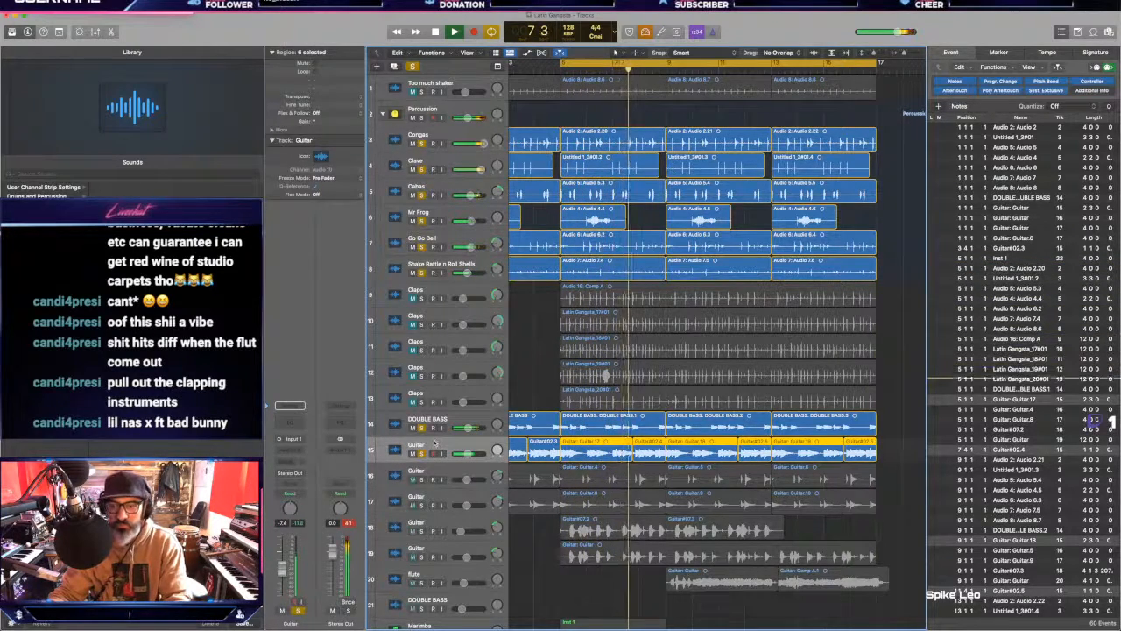
pyautogui.press('e')
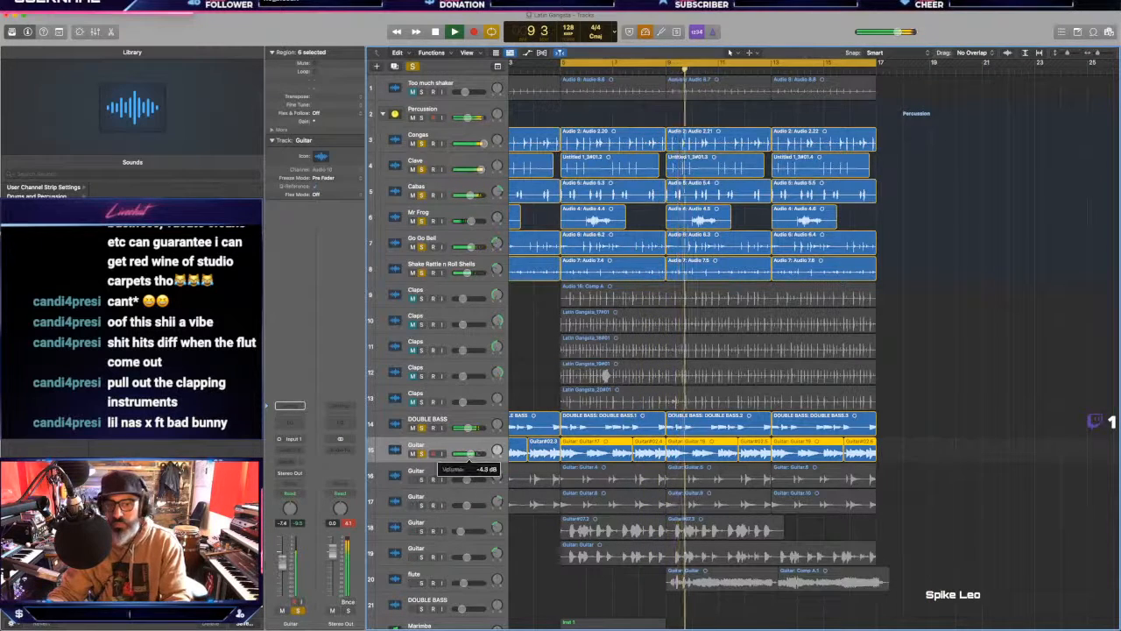
pyautogui.click(348, 523)
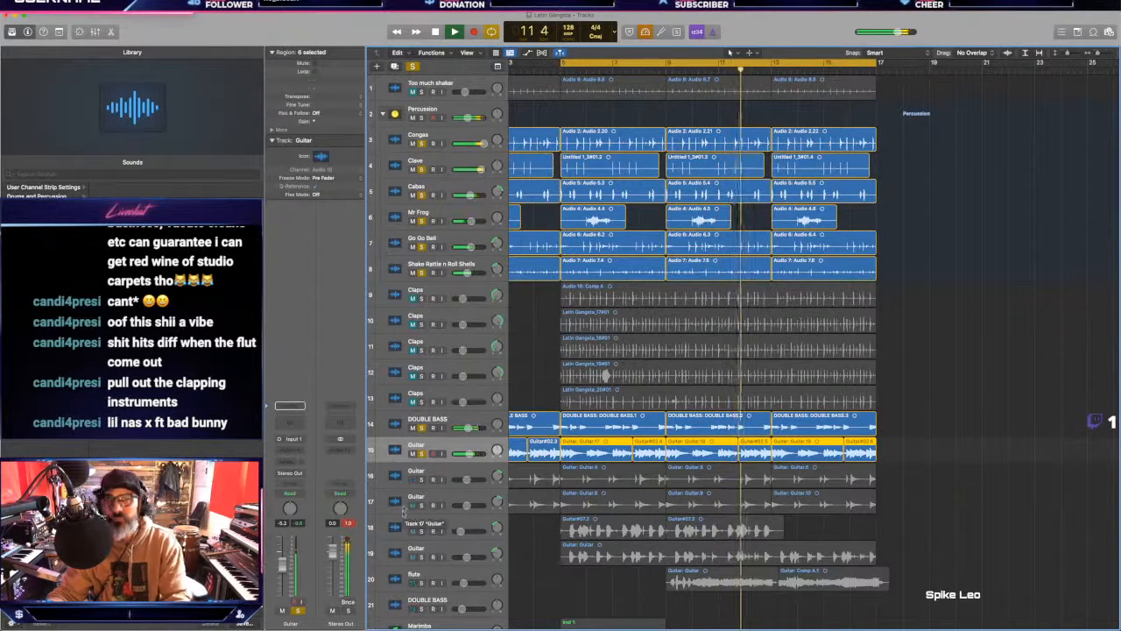
# Step: Solo guitar tracks 16 and 17 and raise the volume of both together slightly
pyautogui.click(421, 480)
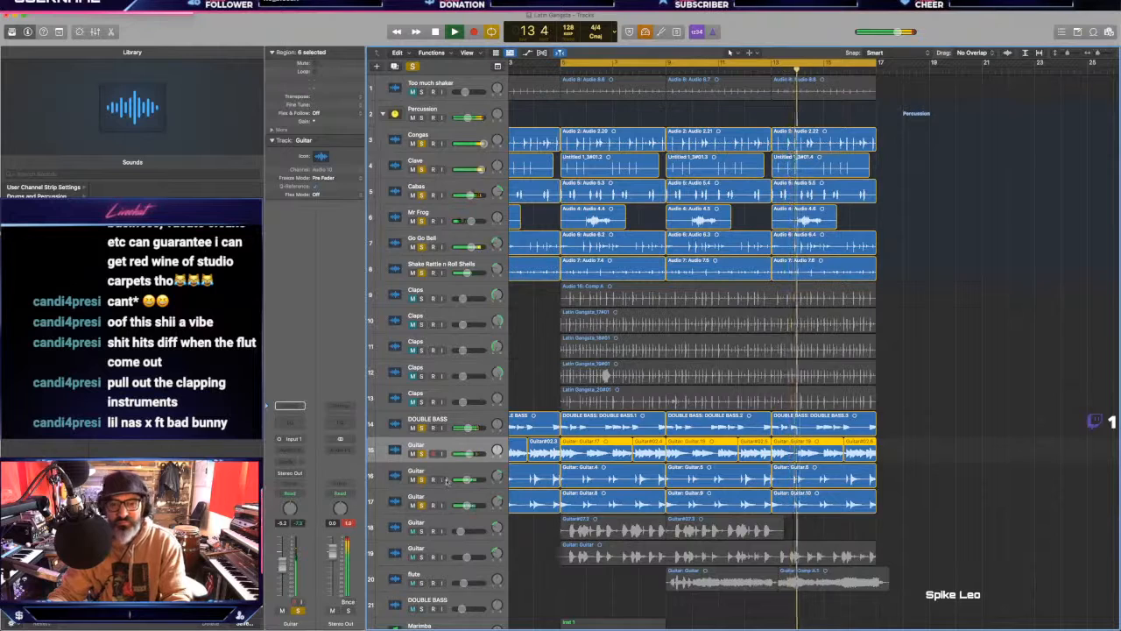
pyautogui.click(446, 482)
pyautogui.keyDown('shift'); pyautogui.click(461, 506); pyautogui.keyUp('shift')
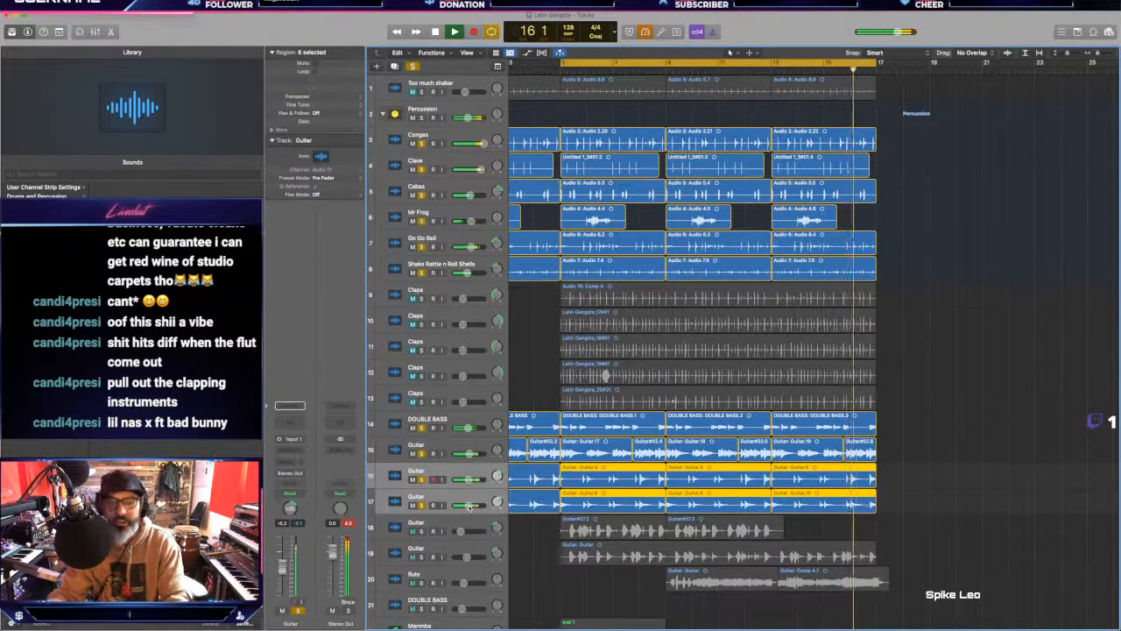
# Step: Solo guitar track 18 and raise its volume to about -7.8 dB
pyautogui.click(453, 548)
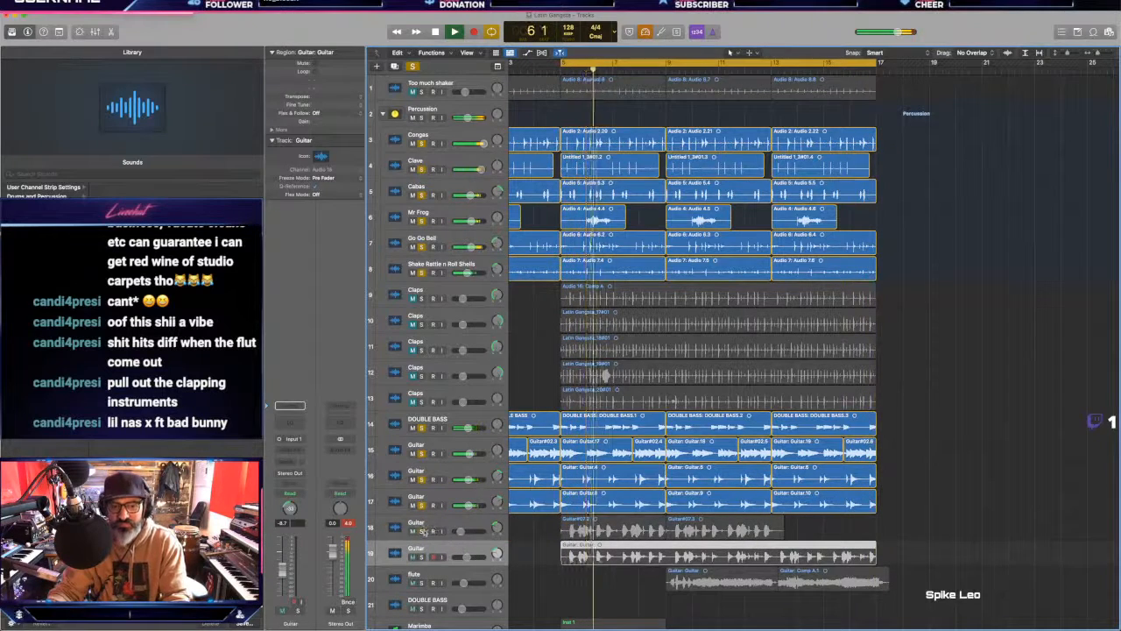
pyautogui.click(421, 531)
pyautogui.moveTo(461, 531); pyautogui.dragTo(470, 531)
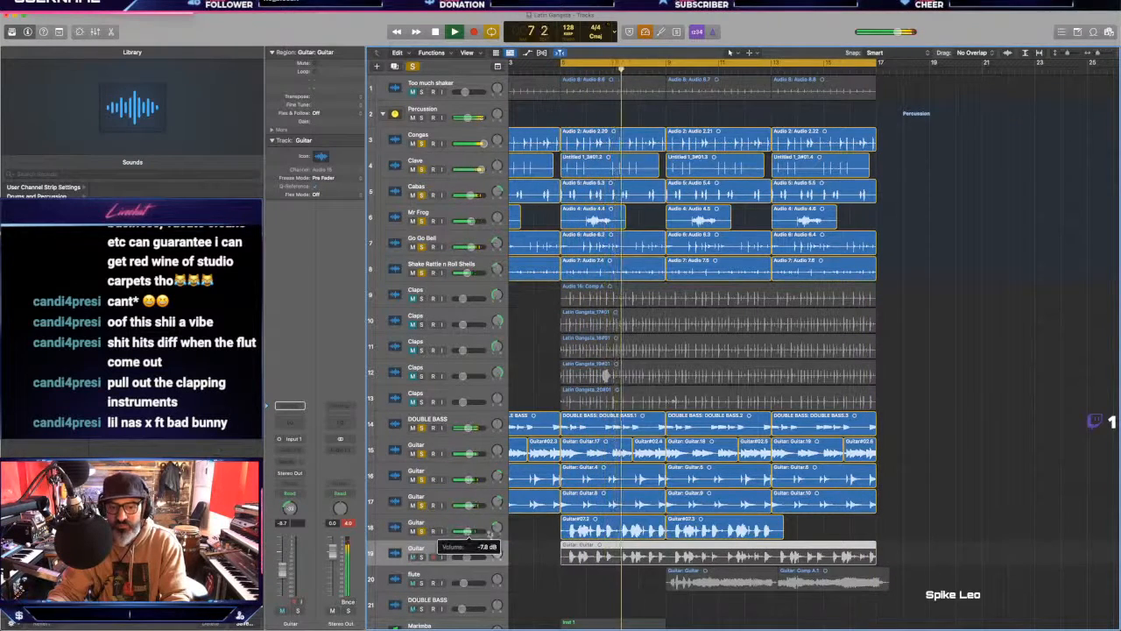
pyautogui.click(494, 531)
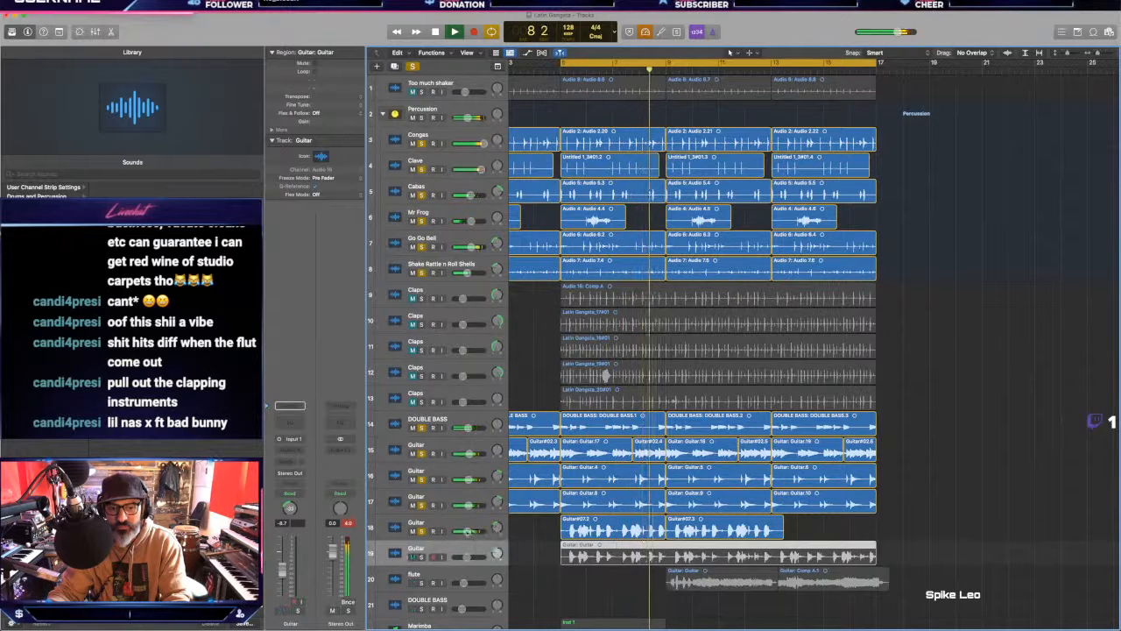
# Step: Solo guitar track 19 and balance its volume against guitar track 18
pyautogui.click(421, 557)
pyautogui.click(470, 557)
pyautogui.moveTo(468, 557); pyautogui.dragTo(465, 531)
pyautogui.click(472, 531)
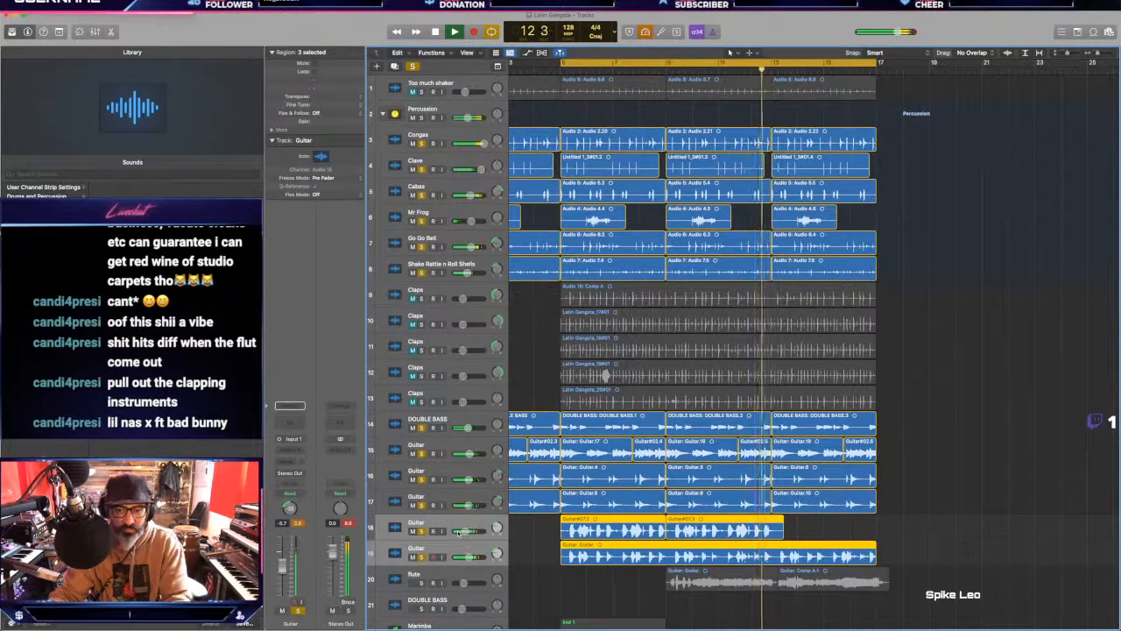
# Step: Set guitar track 19's volume to -4.8 dB and stop playback
pyautogui.click(794, 527)
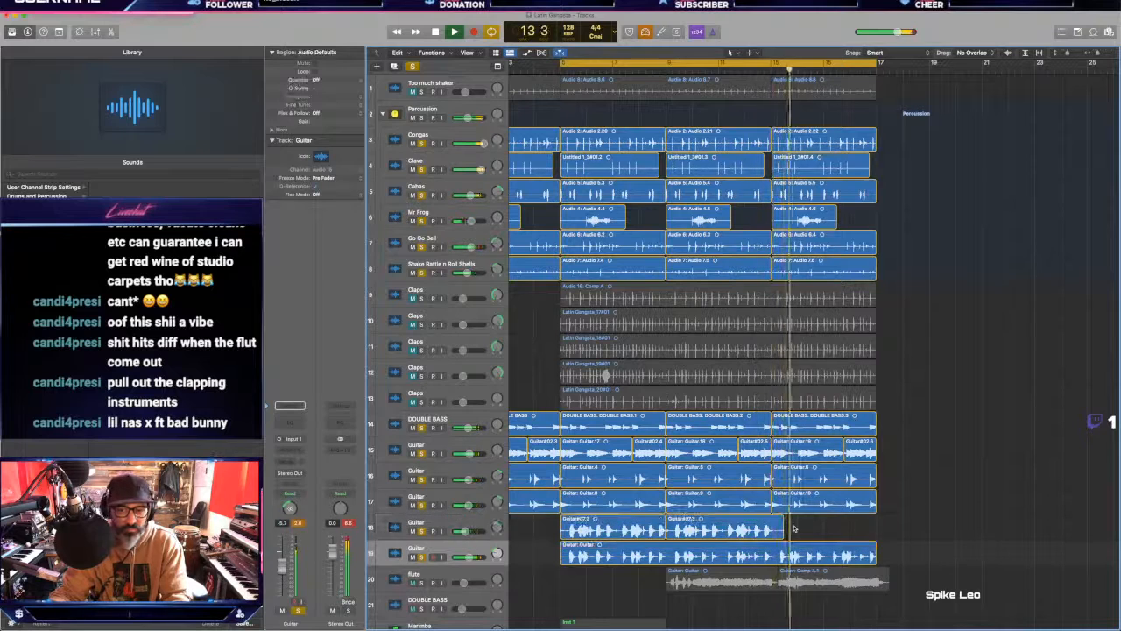
pyautogui.click(469, 555)
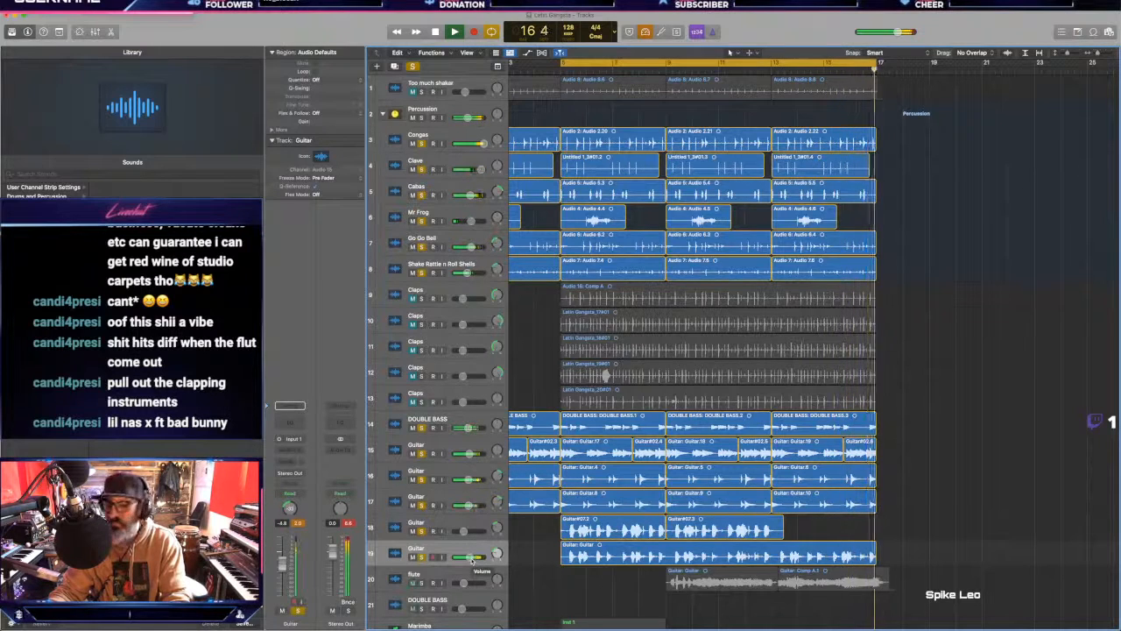
pyautogui.press('space')
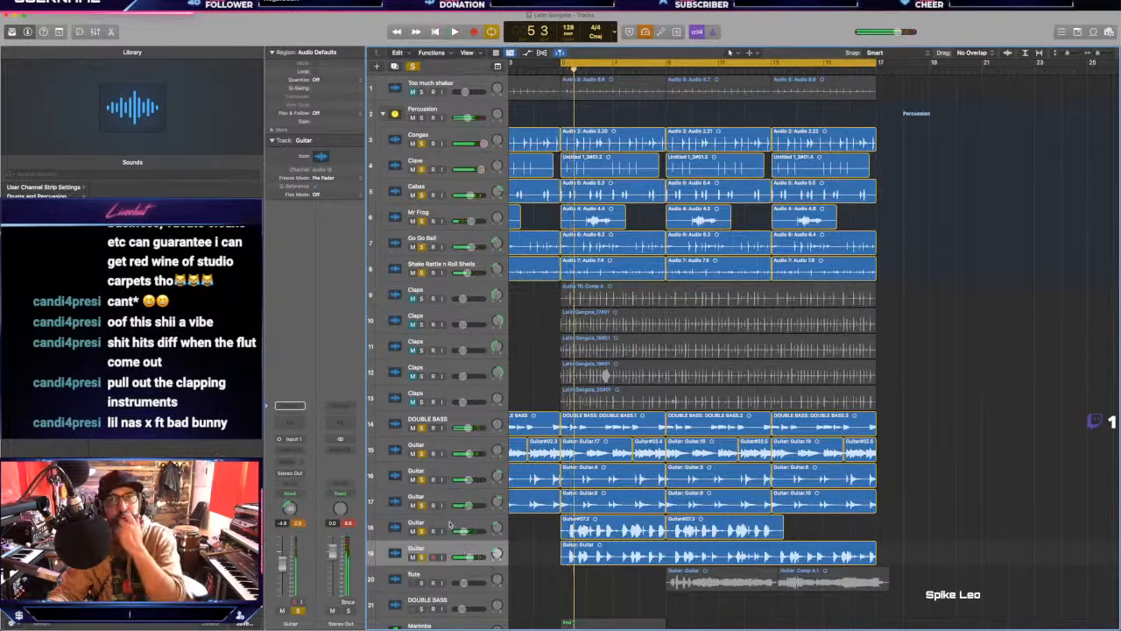
# Step: Add two empty tracks with the settings of guitar tracks 18 and 19, and place both beneath the recorded guitar parts
pyautogui.click(447, 525)
pyautogui.press('super+d')
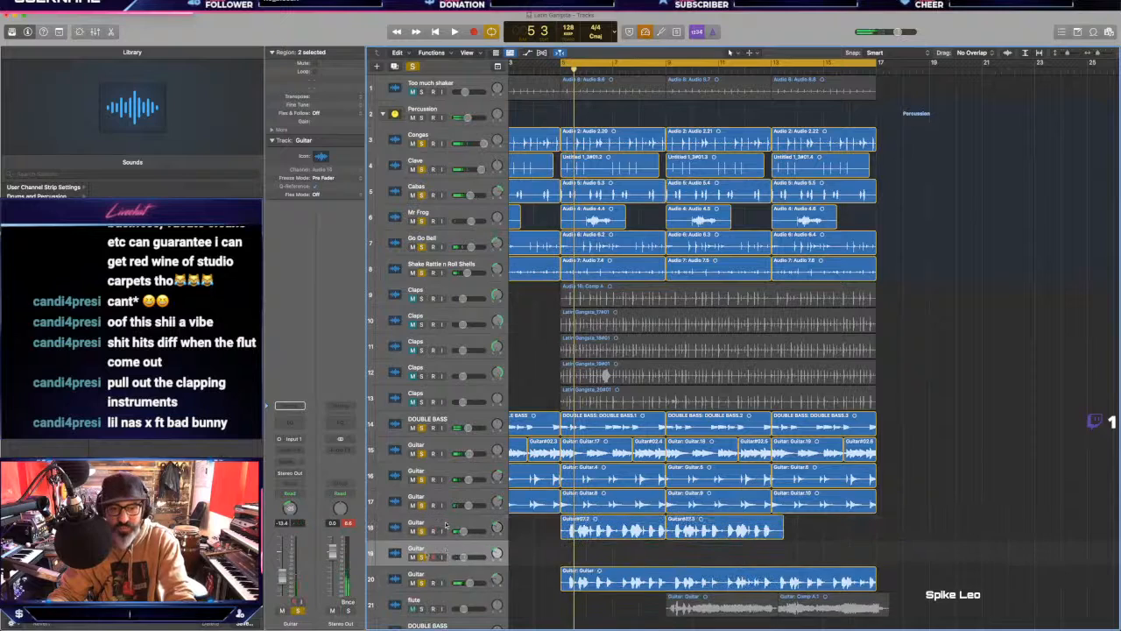
pyautogui.scroll(-1, 427, 556)
pyautogui.press('d')
pyautogui.click(432, 563)
pyautogui.press('super+d')
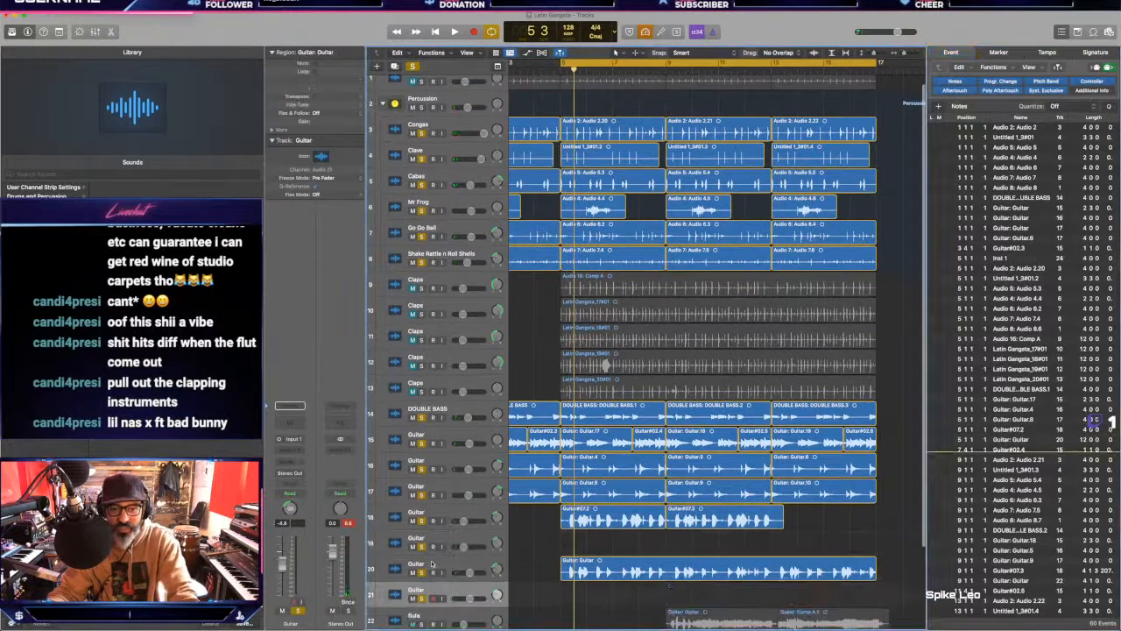
pyautogui.moveTo(419, 535); pyautogui.dragTo(418, 568)
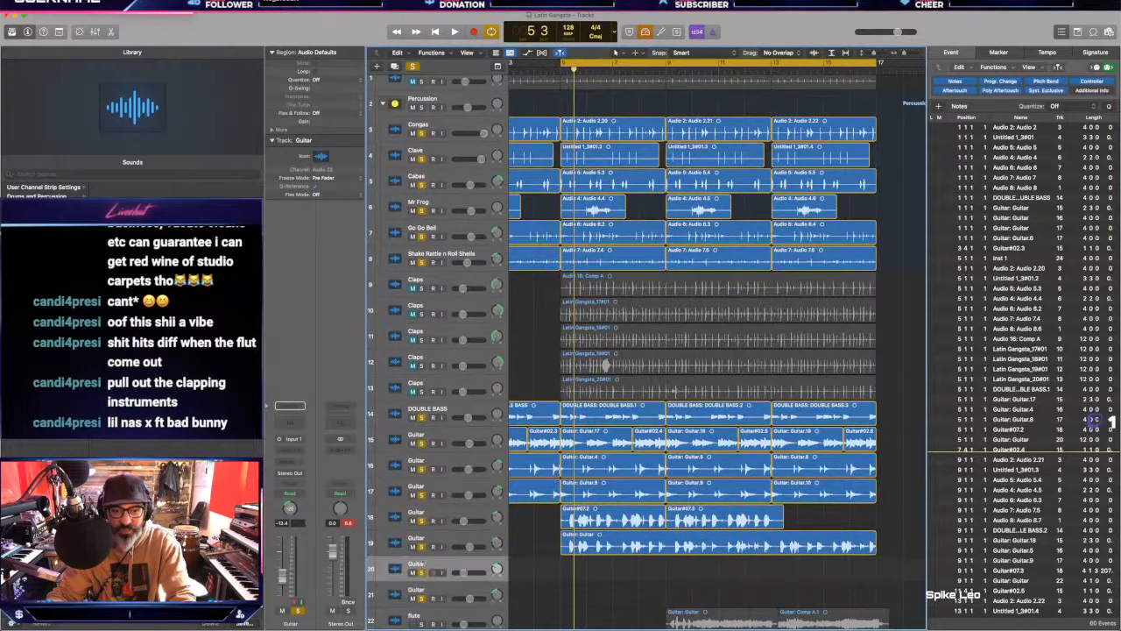
# Step: Mute and unsolo guitar tracks 18 and 19, and record a new guitar part on track 20 from bar 5 to 17
pyautogui.click(422, 547)
pyautogui.click(421, 521)
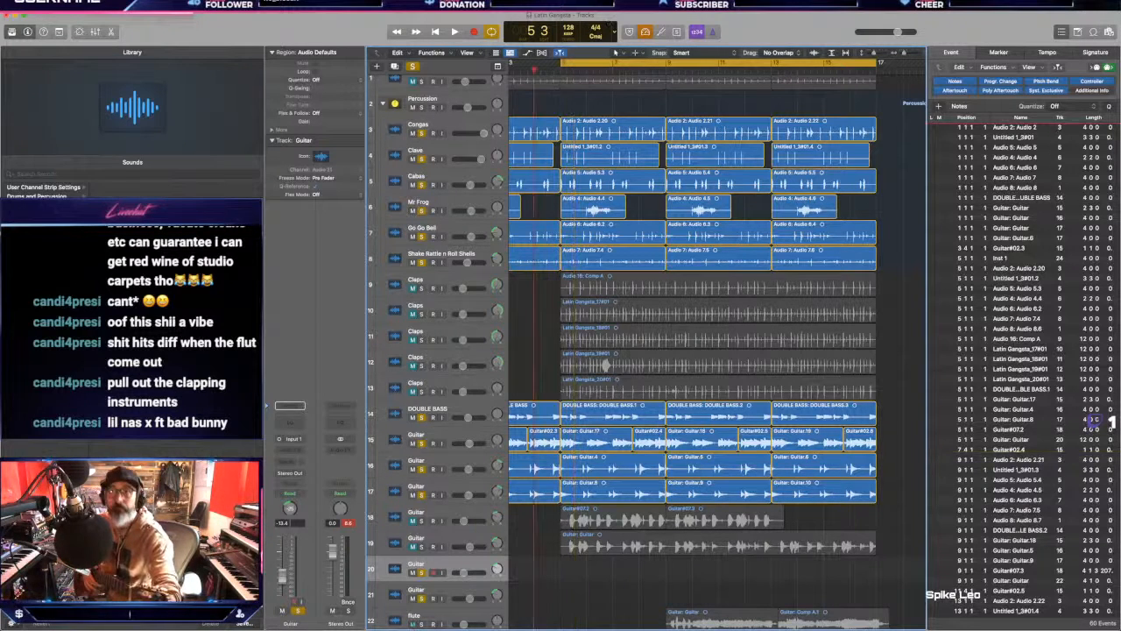
pyautogui.press('r')
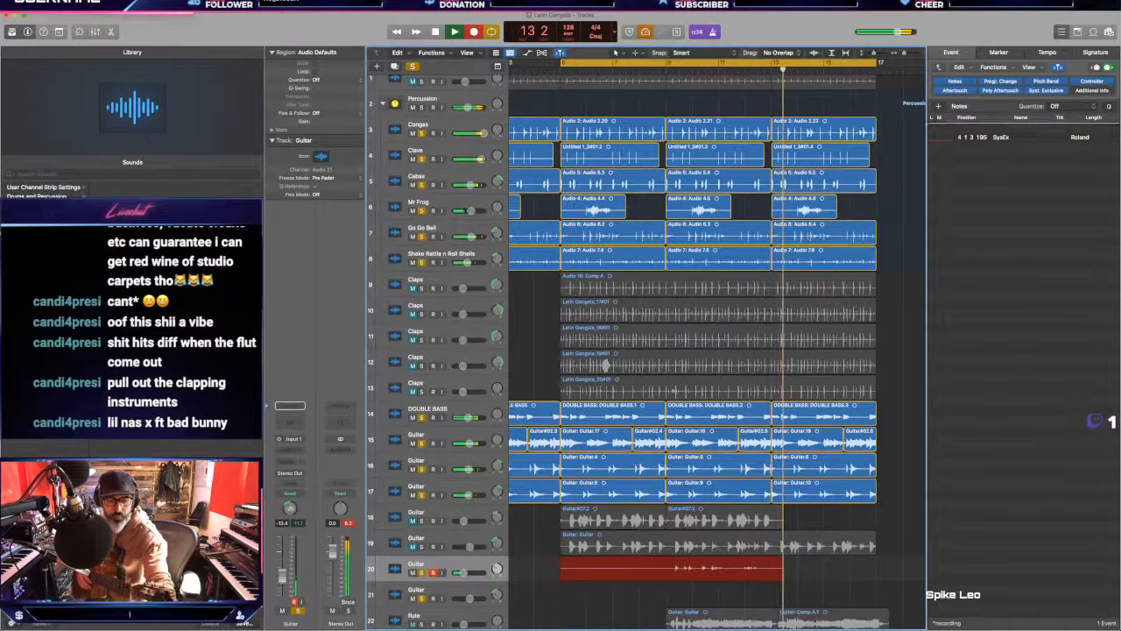
pyautogui.press('space')
pyautogui.press('r')
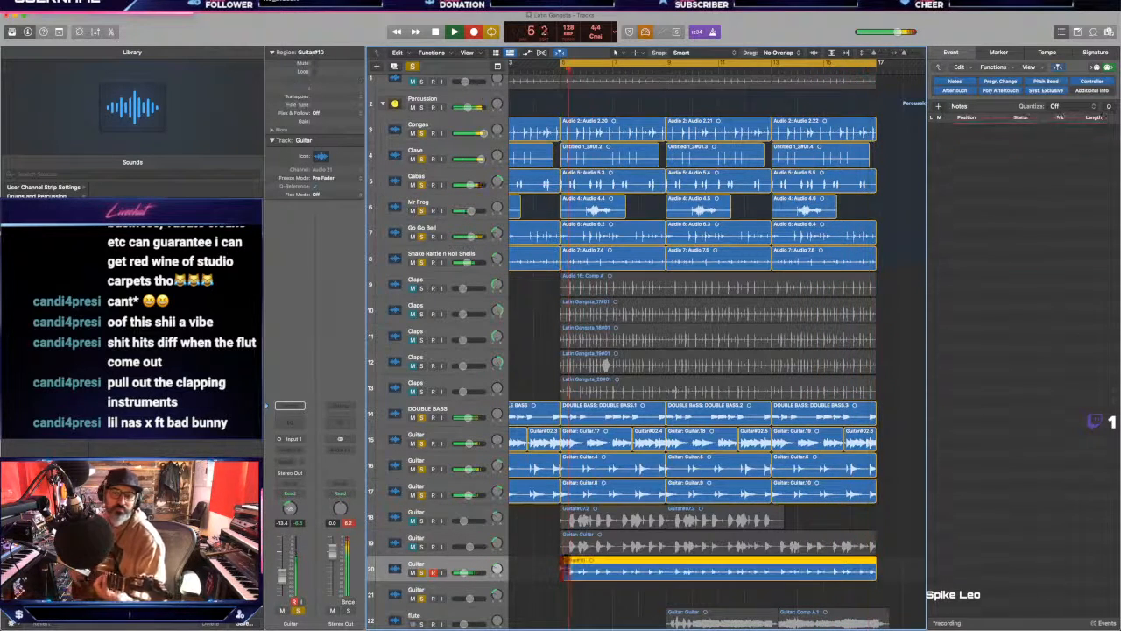
pyautogui.press('space')
# Step: Play back the new guitar take, raise track 20's volume to +6.0 dB, and toggle record enable on guitar track 21
pyautogui.press('space')
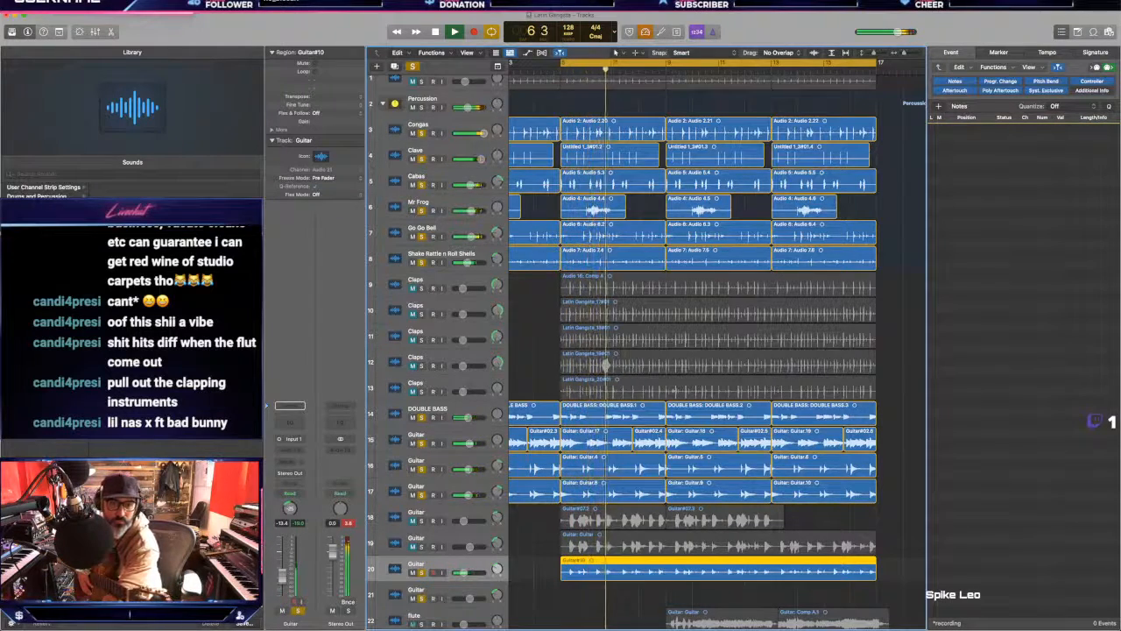
pyautogui.moveTo(332, 613)
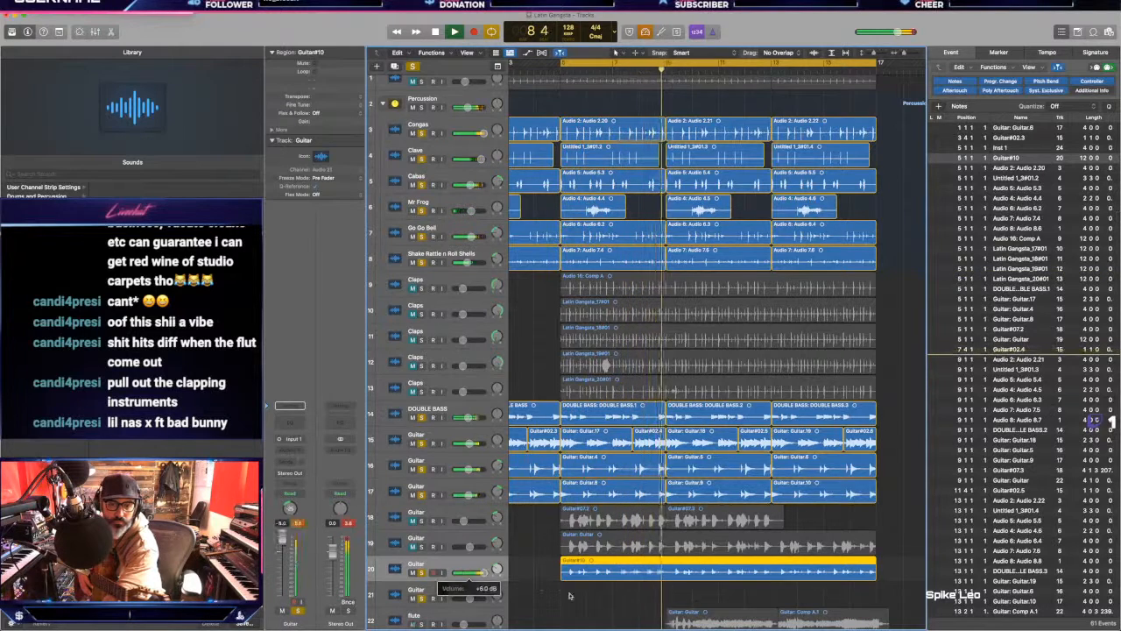
pyautogui.click(433, 598)
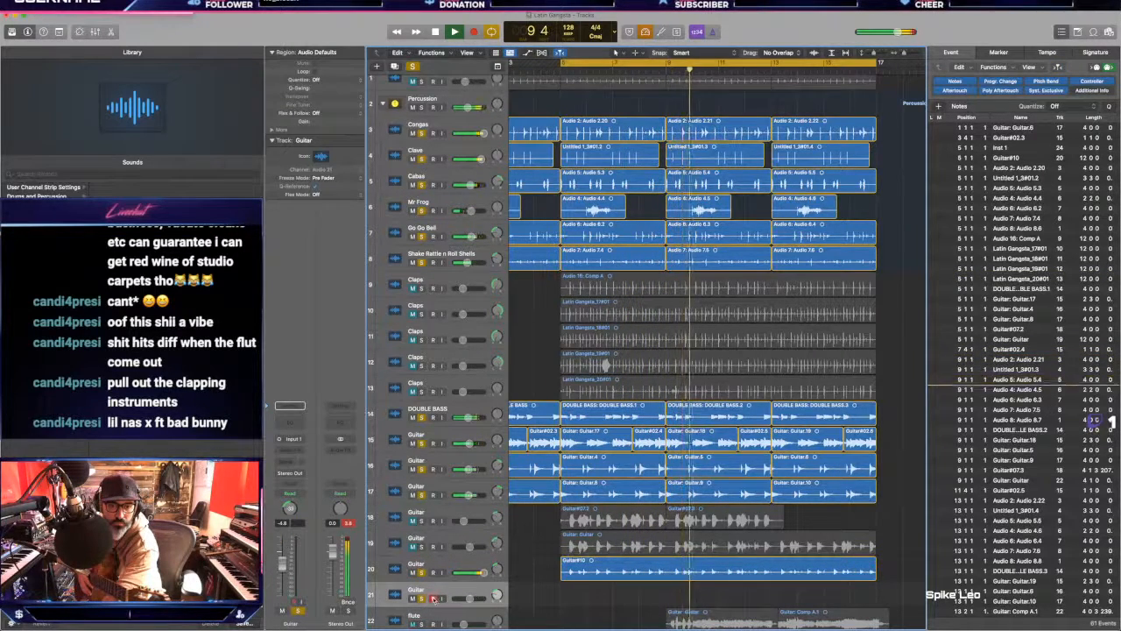
pyautogui.click(433, 598)
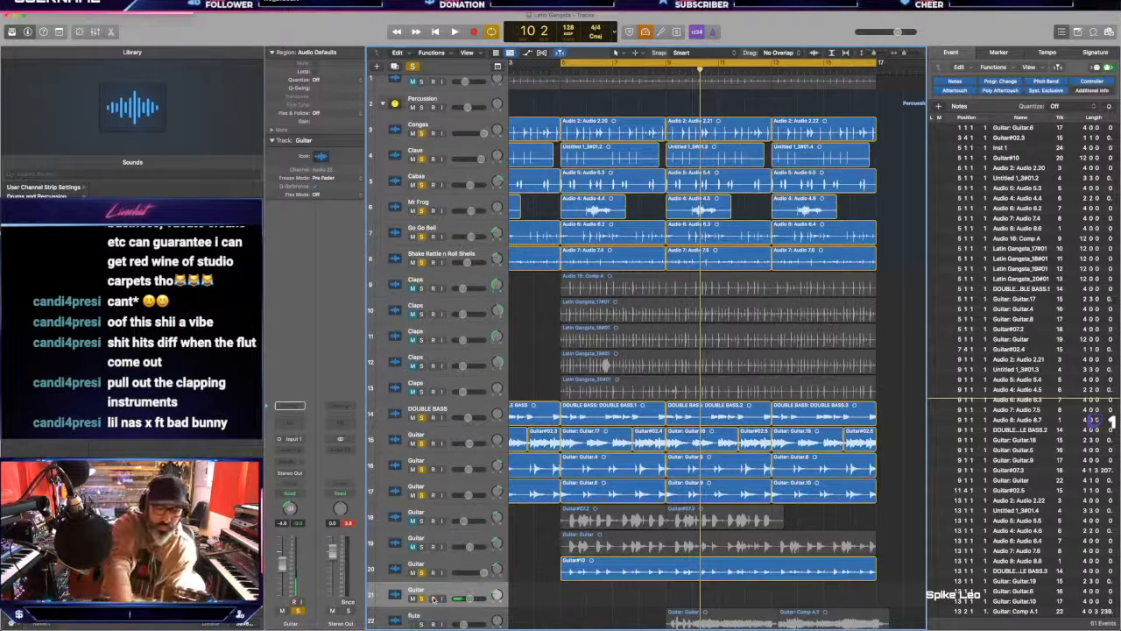
# Step: Record a guitar take on track 21 over bars 5 to 17, stop playback, and flatten and merge its comp
pyautogui.press('r')
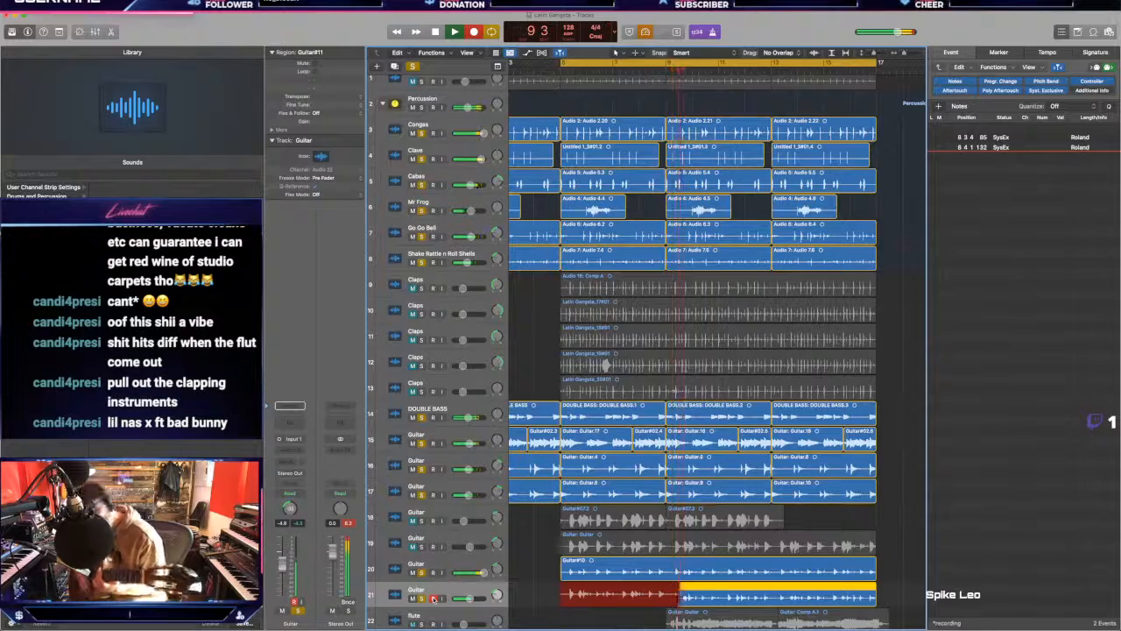
pyautogui.click(434, 598)
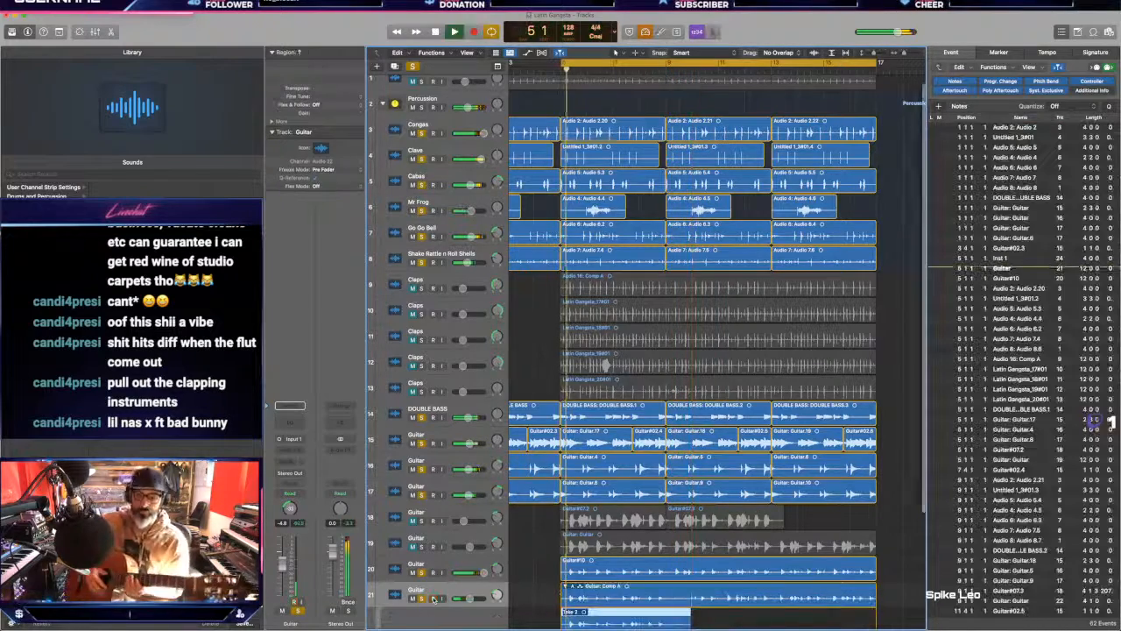
pyautogui.click(434, 600)
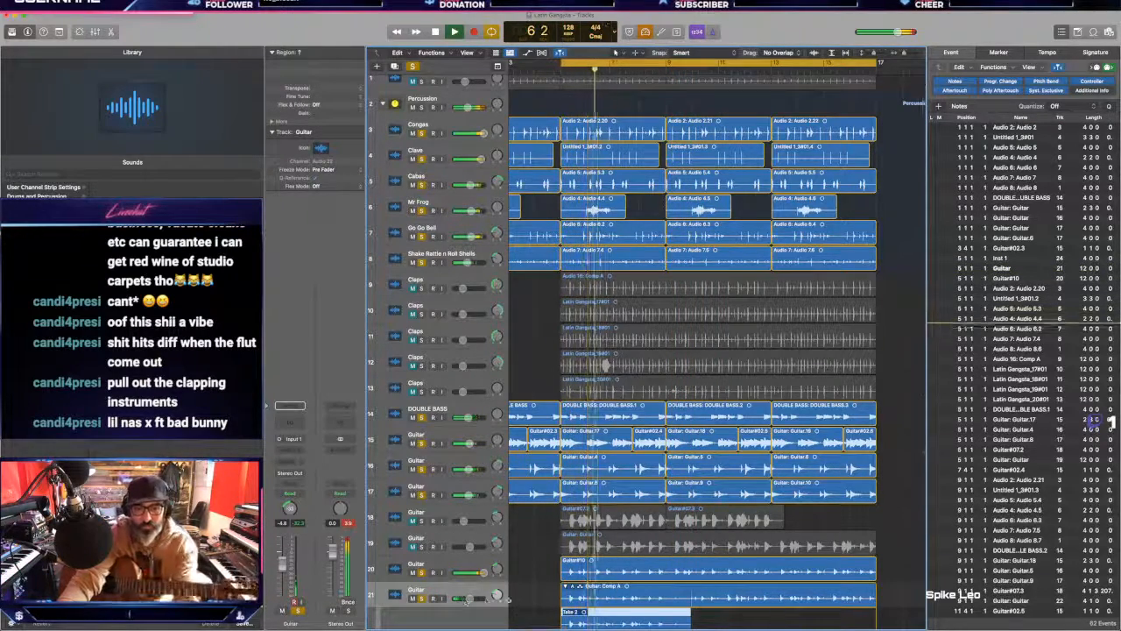
pyautogui.press('space')
pyautogui.click(574, 586)
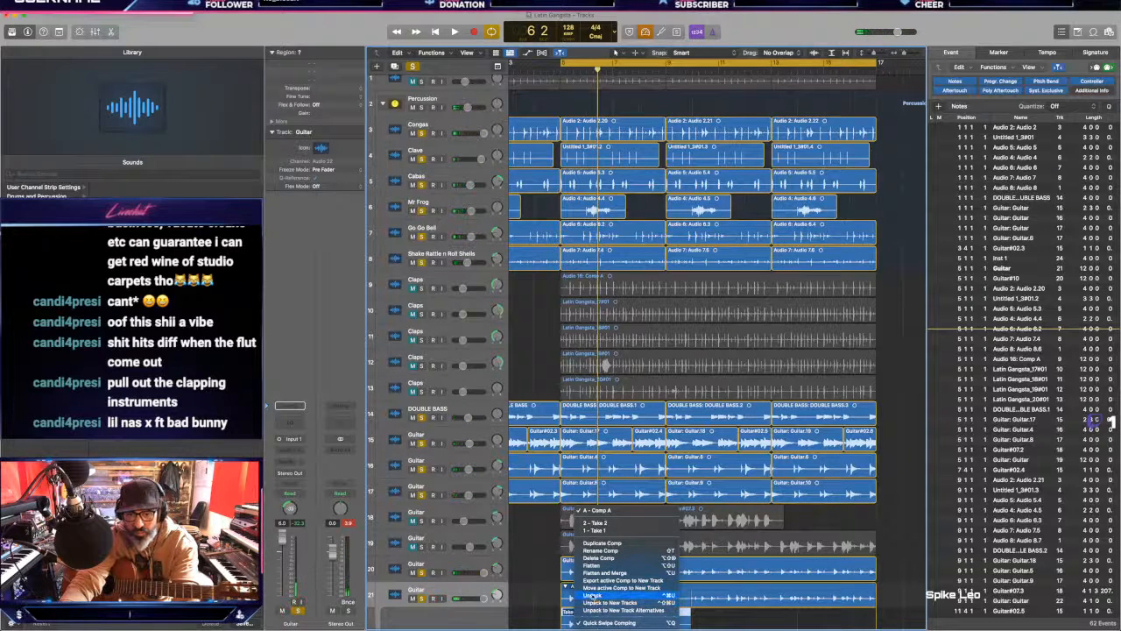
pyautogui.click(613, 573)
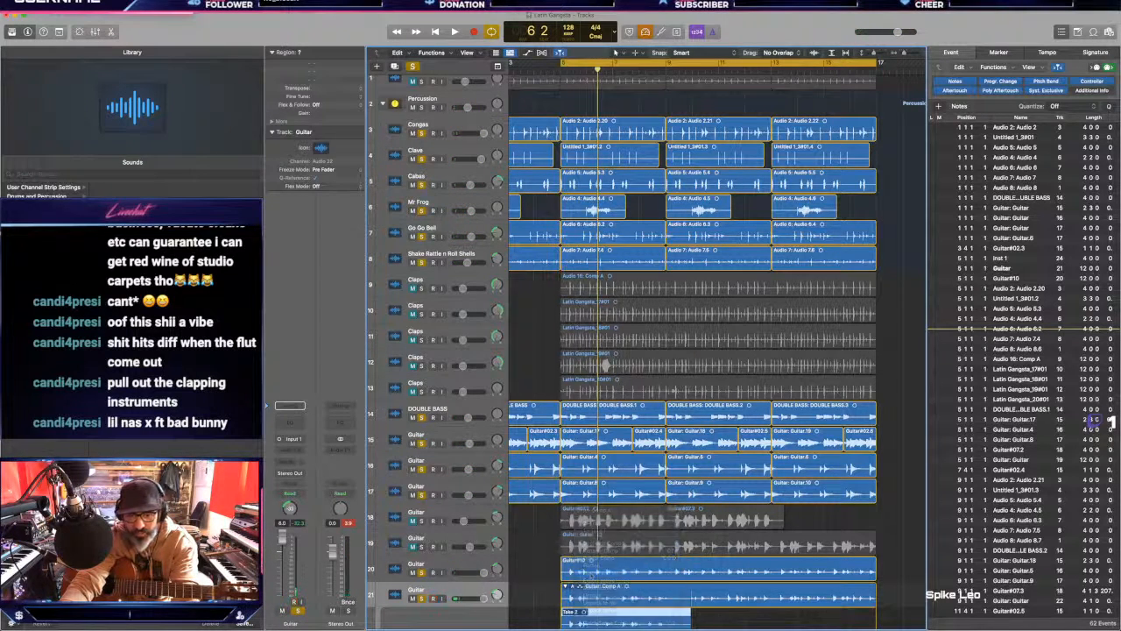
# Step: Play back the merged guitar take on track 21 and split it at bar 8 beat 2 and at bar 9
pyautogui.click(423, 599)
pyautogui.press('space')
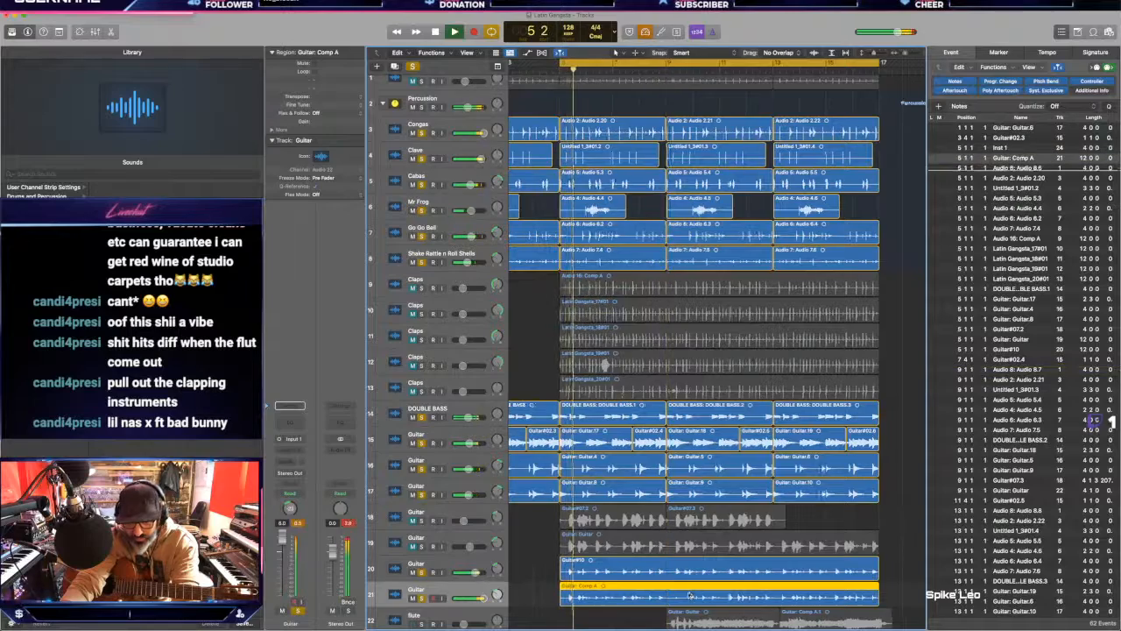
pyautogui.press('super+Right')
pyautogui.press('super+Right')
pyautogui.press('super+Right')
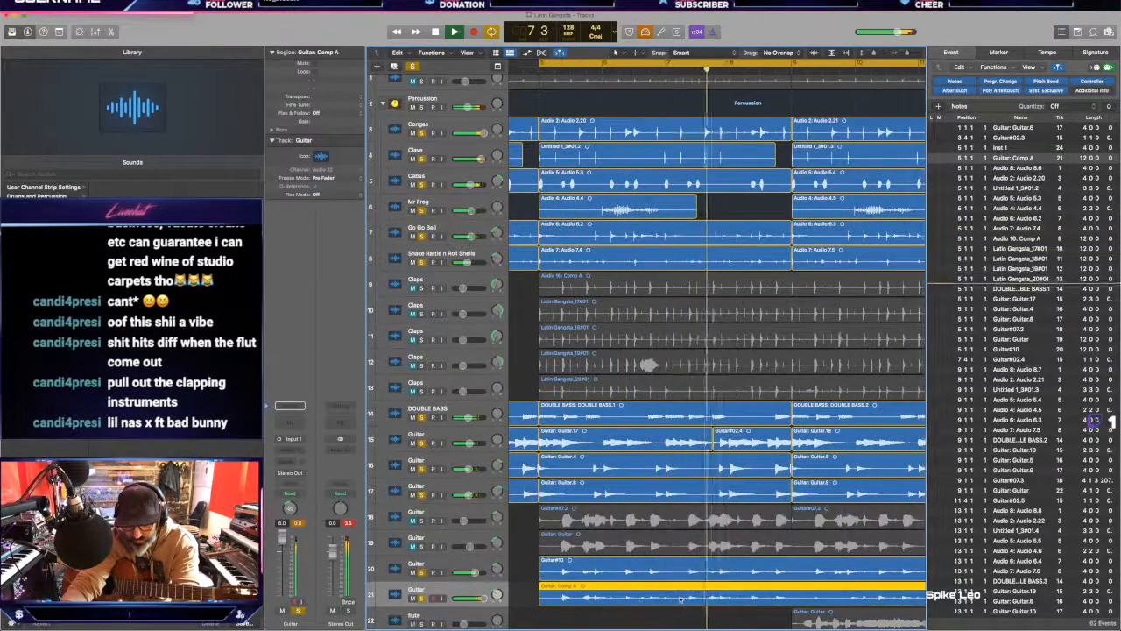
pyautogui.keyDown('super'); pyautogui.click(748, 594); pyautogui.keyUp('super')
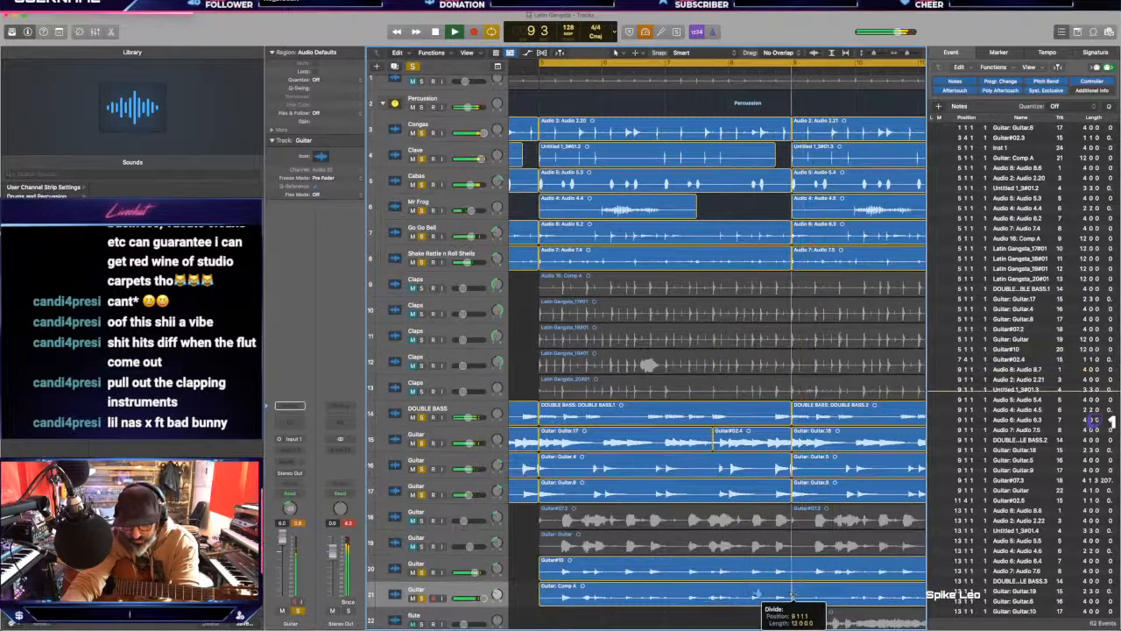
pyautogui.click(768, 597)
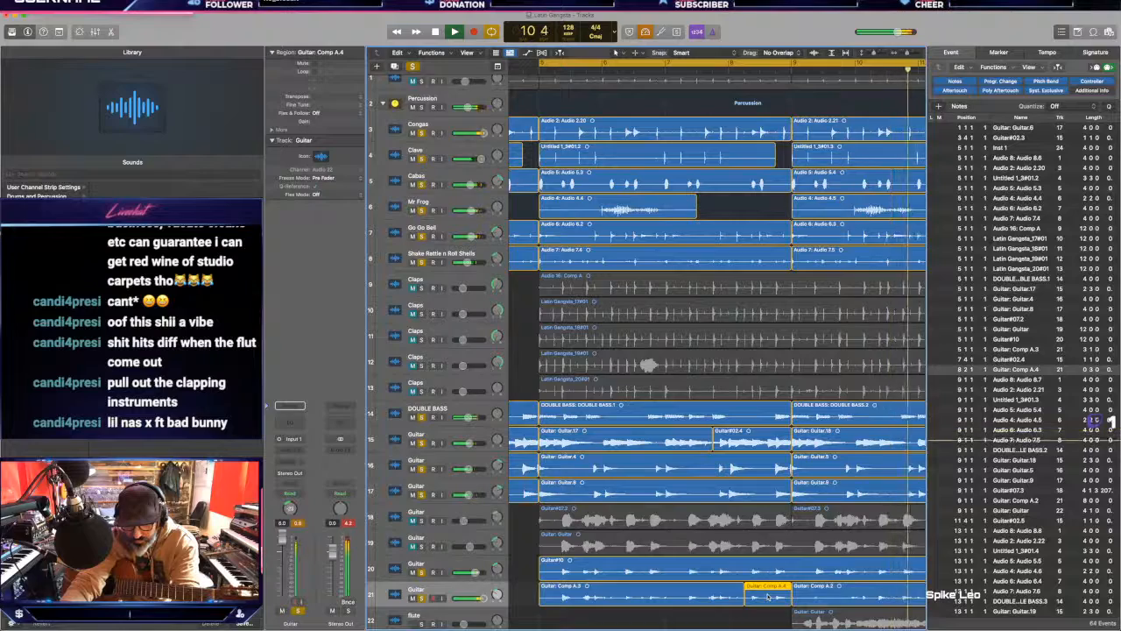
pyautogui.press('super+Left')
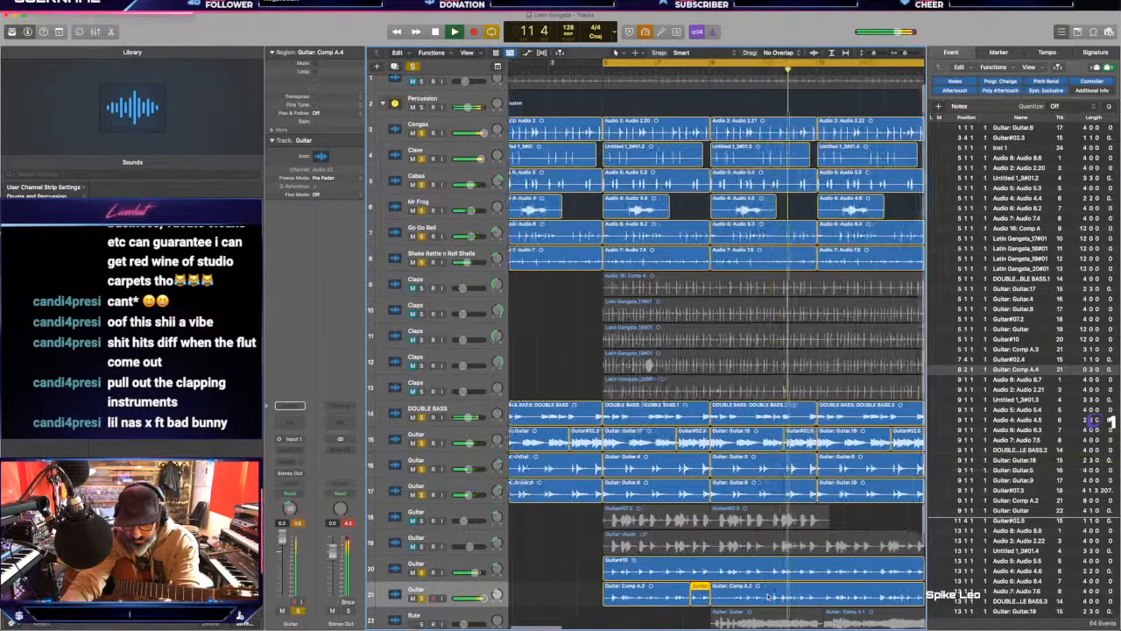
# Step: Stop playback and delete all pieces of the split guitar take on track 21
pyautogui.press('space')
pyautogui.click(780, 598)
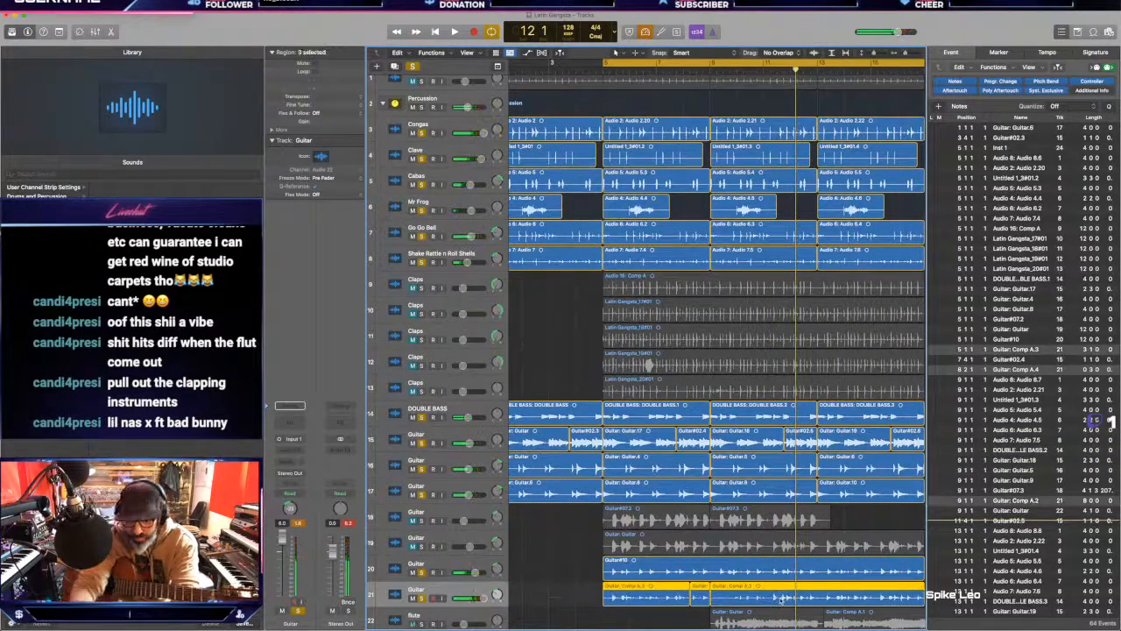
pyautogui.press('Delete')
# Step: Try another guitar take on track 21 from bar 5, stop it early, and delete the short region
pyautogui.press('Return')
pyautogui.press('r')
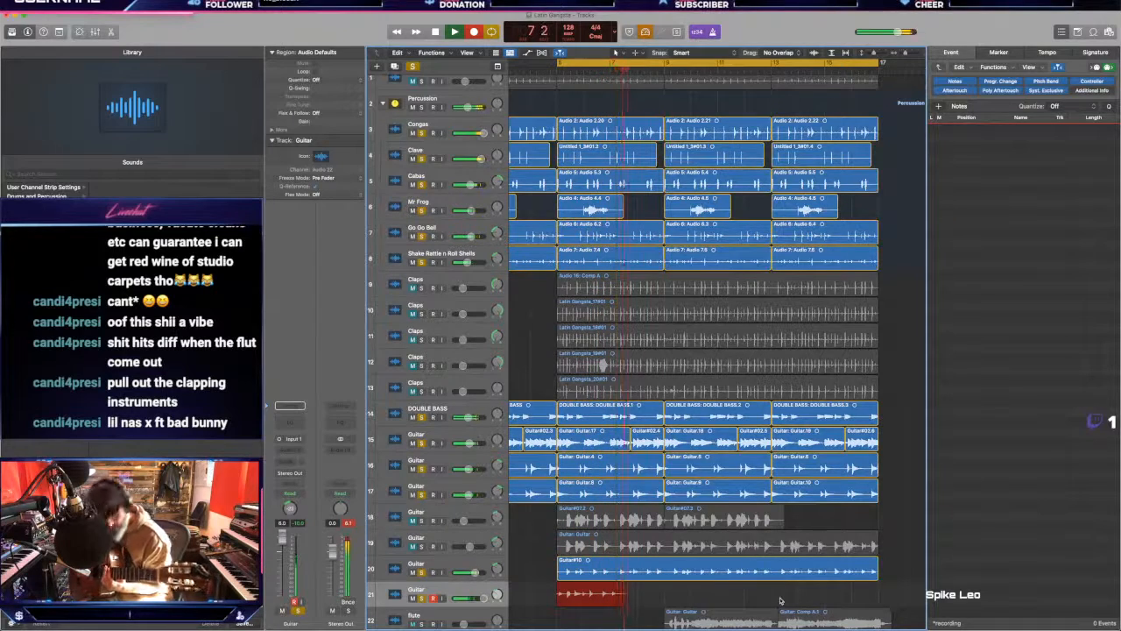
pyautogui.press('space')
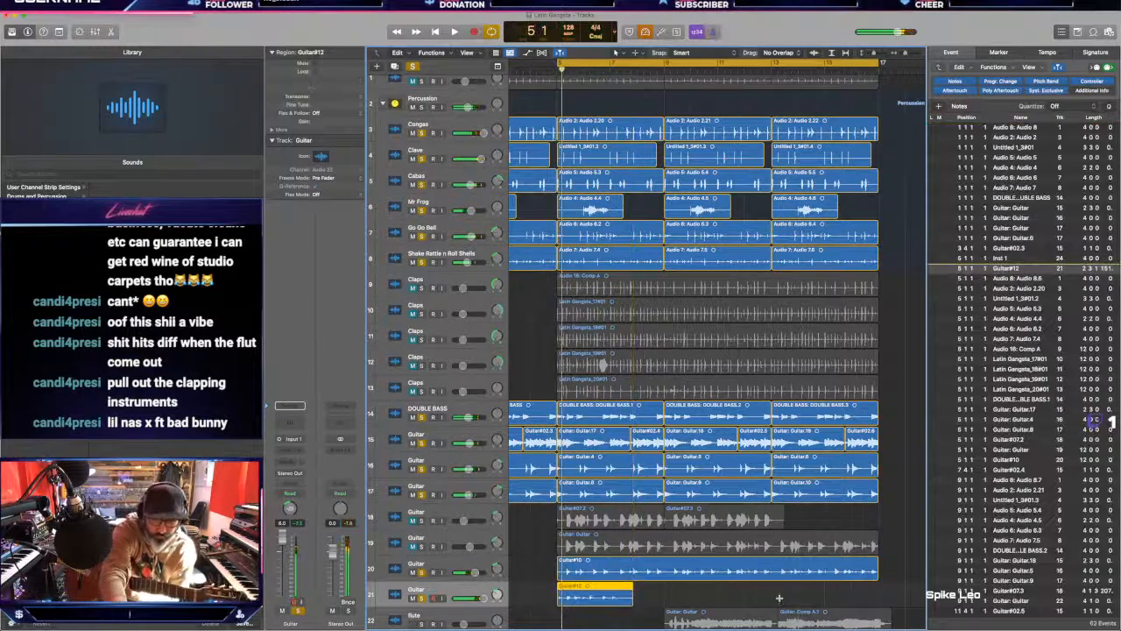
pyautogui.press('Delete')
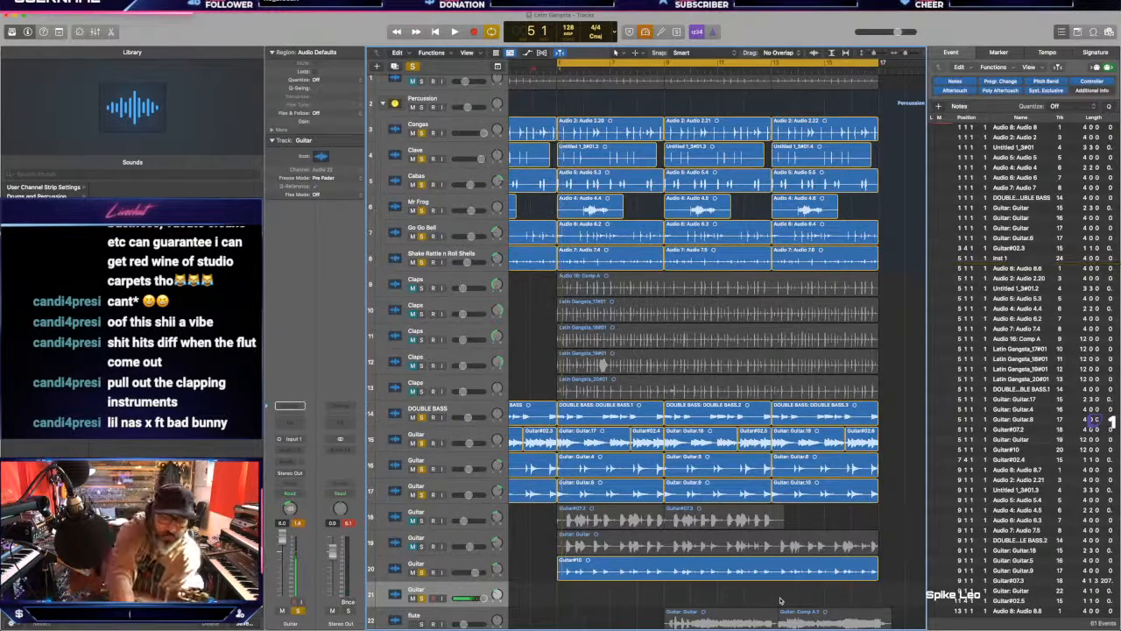
# Step: Record a new guitar part on track 21 from bar 5 to 17 and play it back
pyautogui.press('r')
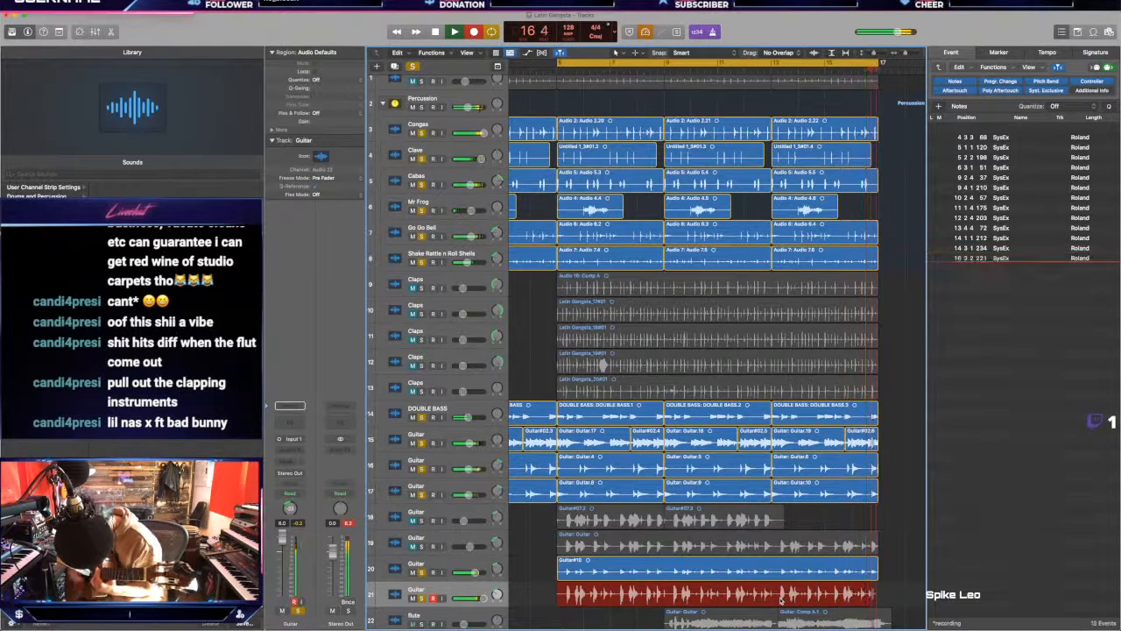
pyautogui.press('space')
pyautogui.press('space')
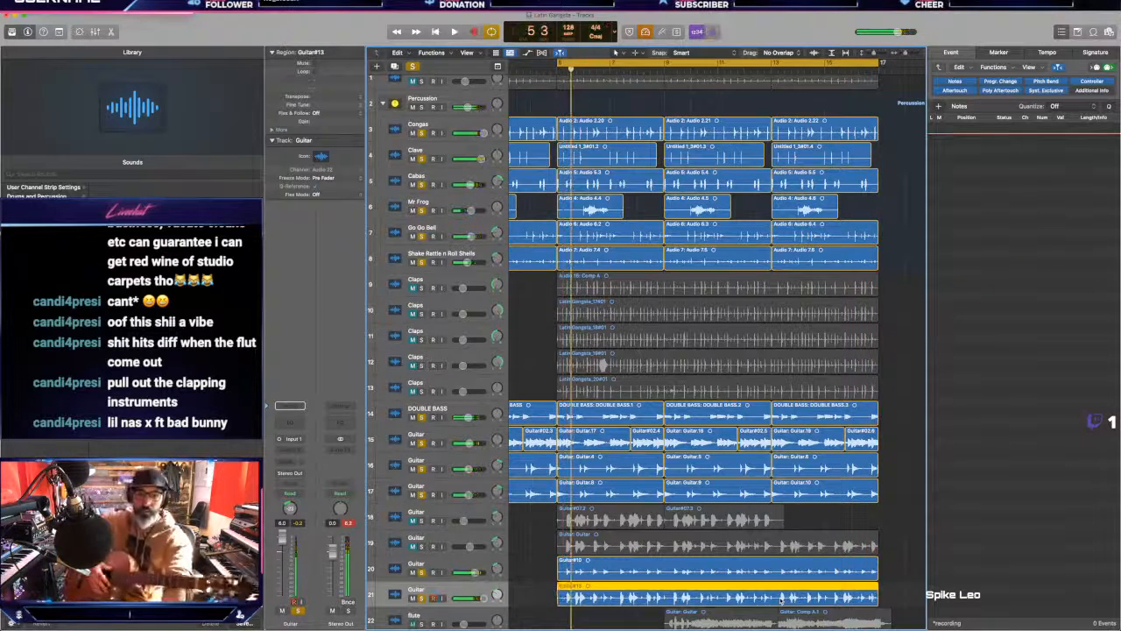
# Step: Lower guitar track 20's volume slightly and set guitar track 21's volume to -3.0 dB while the loop plays
pyautogui.press('space')
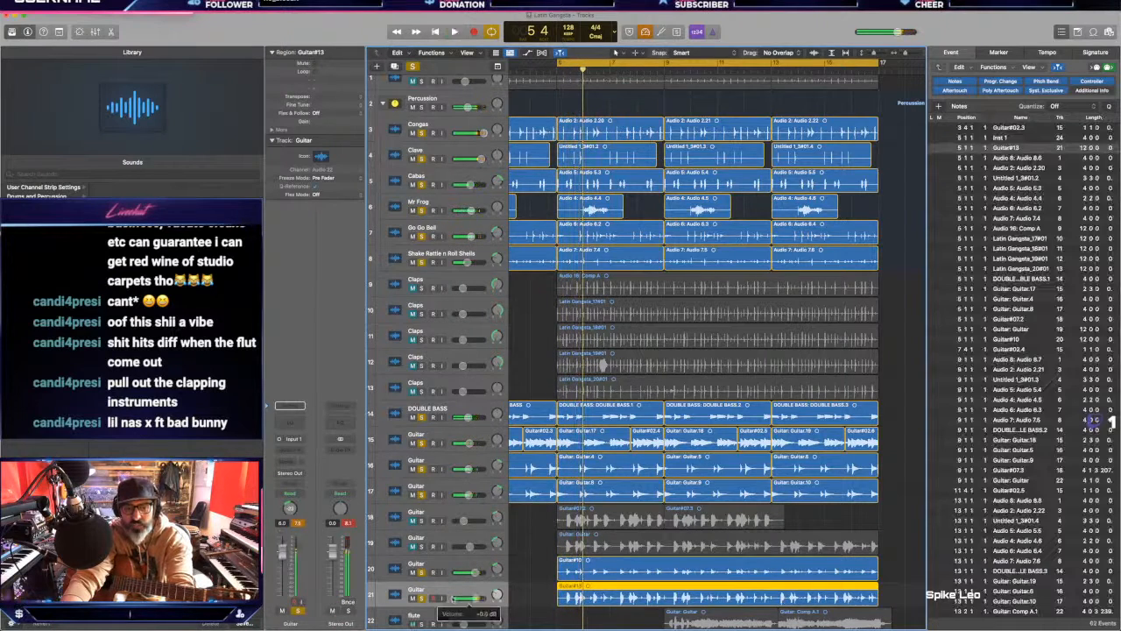
pyautogui.press('space')
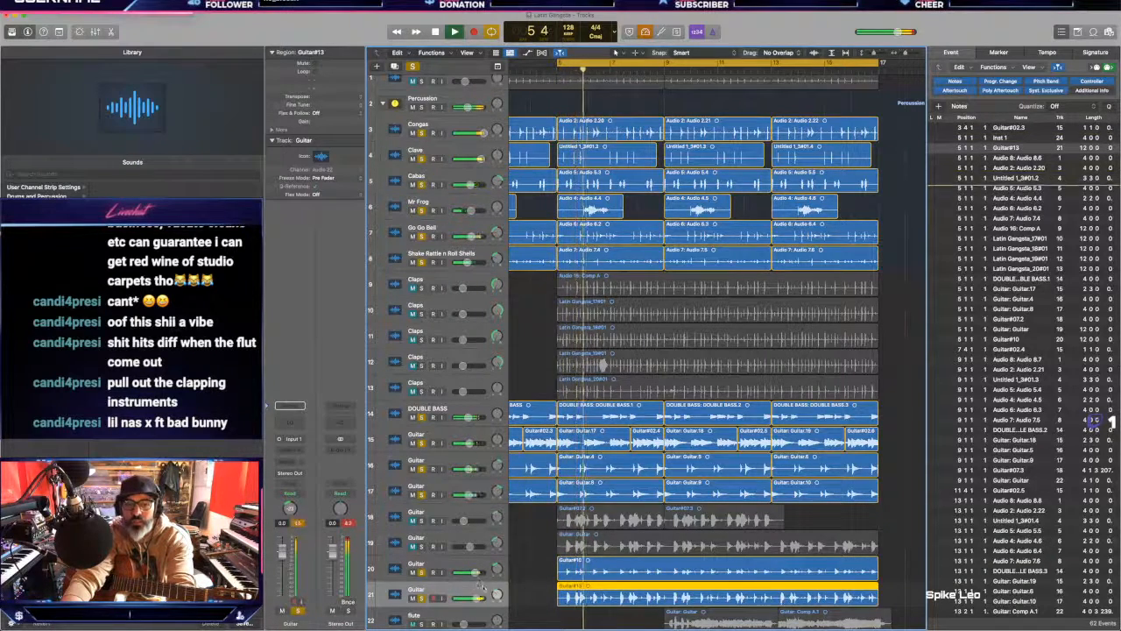
pyautogui.moveTo(478, 574); pyautogui.dragTo(476, 575)
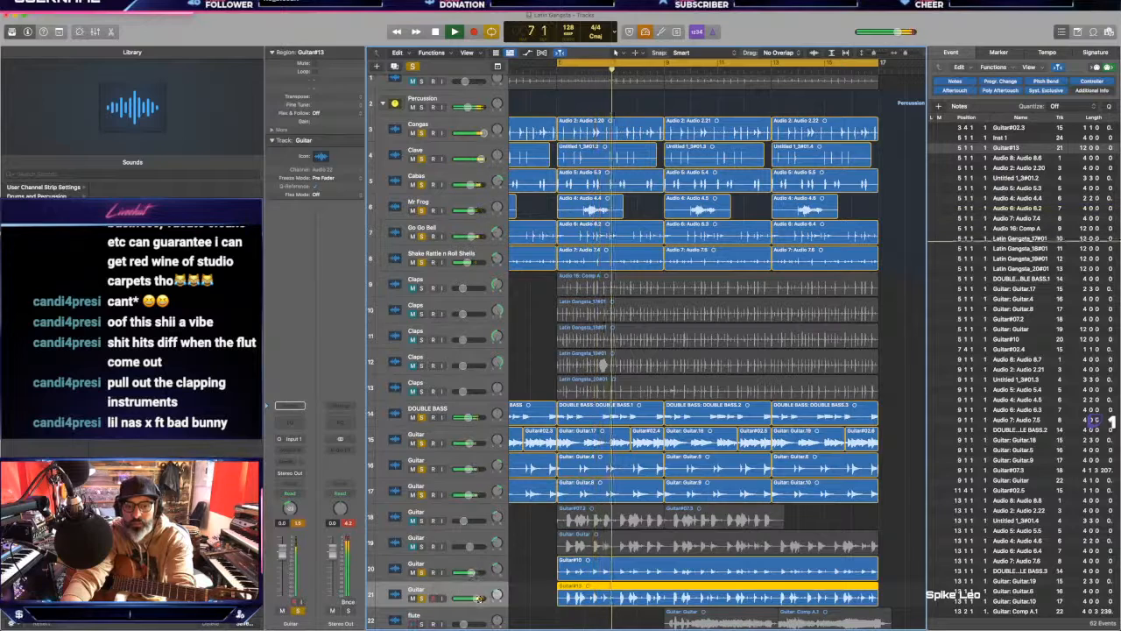
pyautogui.click(523, 600)
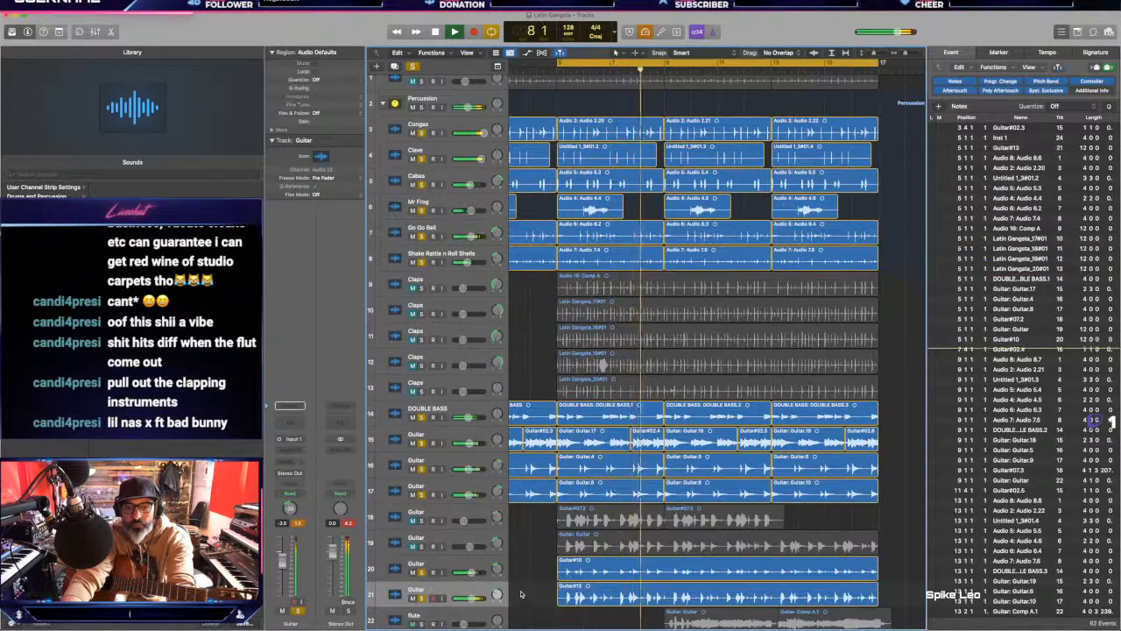
# Step: Stop playback, save the project, and move guitar tracks 18 and 19 together above all the other tracks
pyautogui.moveTo(422, 522)
pyautogui.mouseDown()
pyautogui.moveTo(423, 598)
pyautogui.moveTo(420, 523)
pyautogui.mouseUp()
pyautogui.press('space')
pyautogui.click(444, 517)
pyautogui.keyDown('shift'); pyautogui.click(444, 543); pyautogui.keyUp('shift')
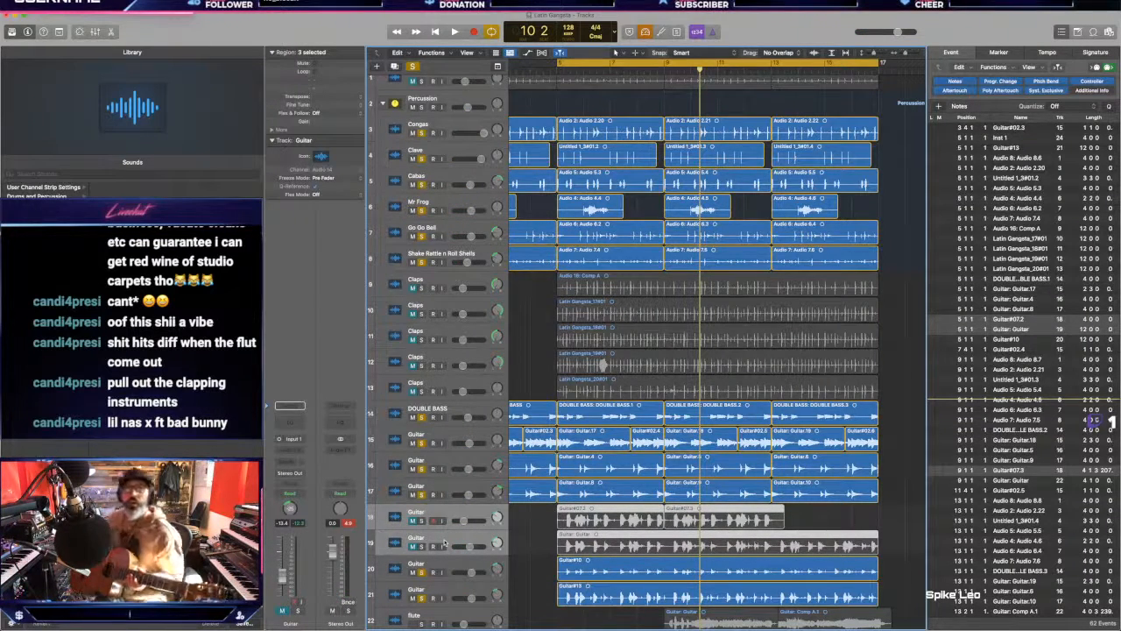
pyautogui.press('super+s')
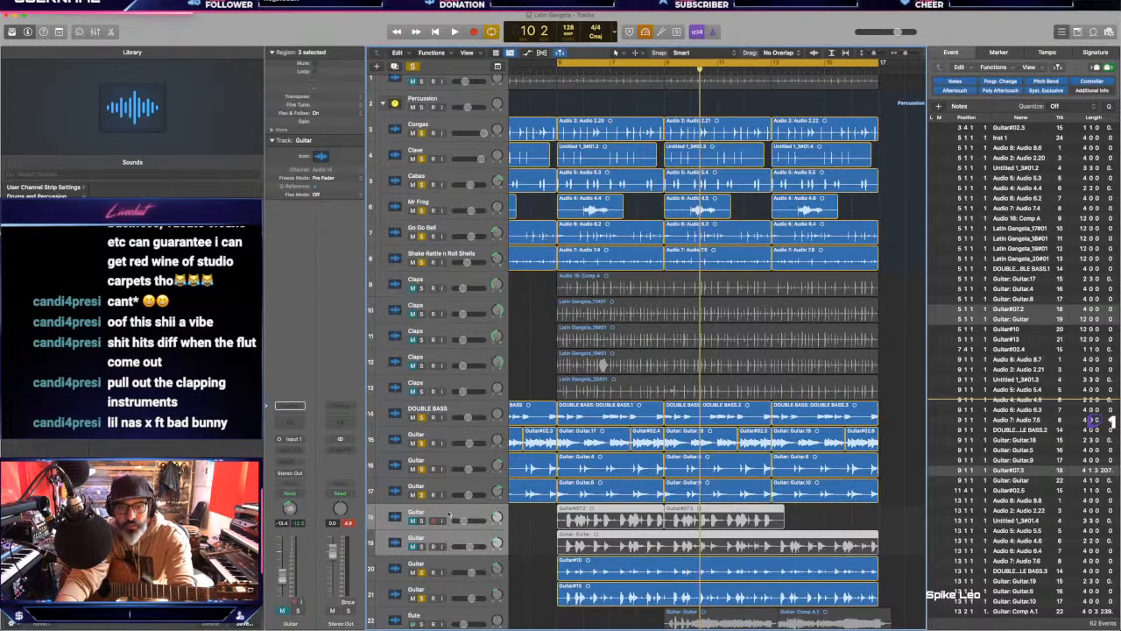
pyautogui.moveTo(449, 514); pyautogui.dragTo(427, 64)
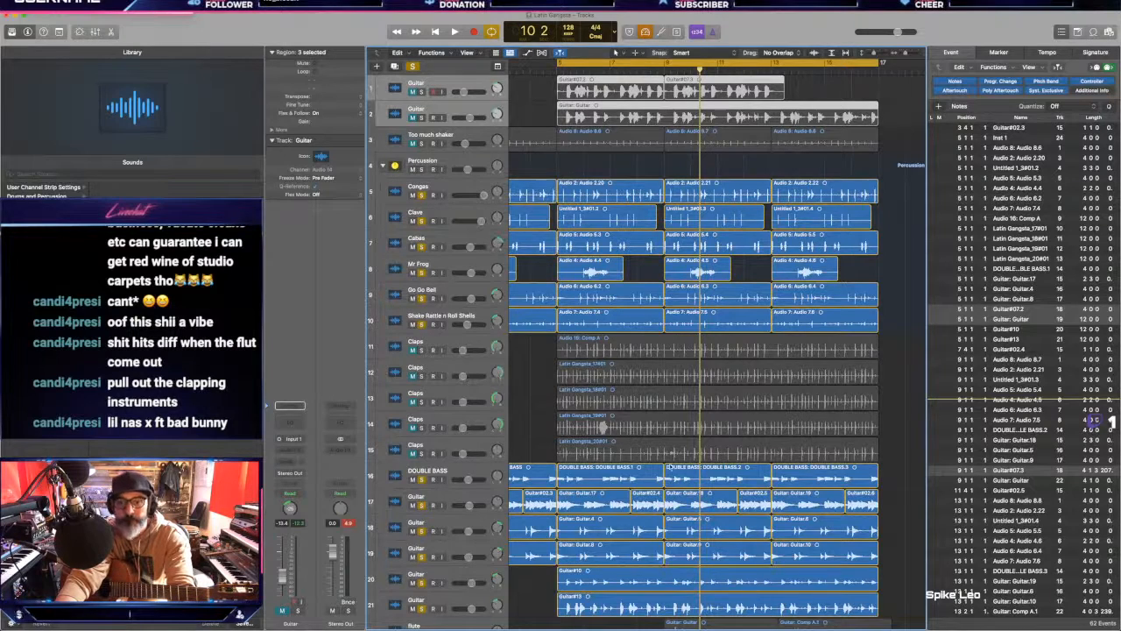
# Step: Play the loop, clear all solos, unmute the five Claps tracks, and mute guitar track 20
pyautogui.scroll(-1, 517, 543)
pyautogui.press('space')
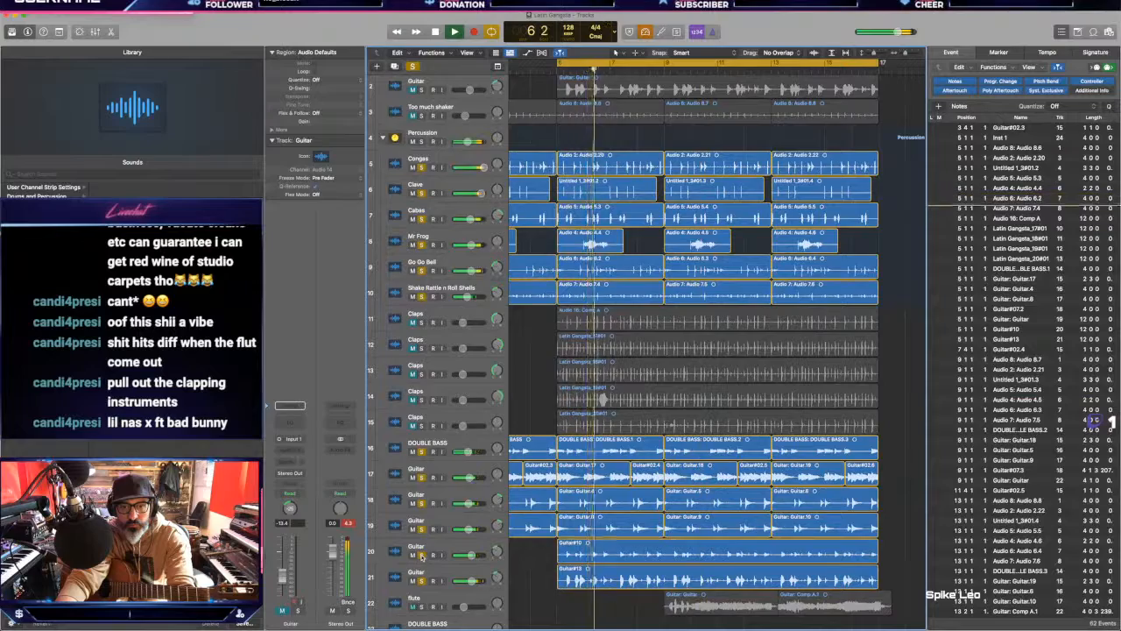
pyautogui.click(413, 67)
pyautogui.moveTo(412, 426); pyautogui.dragTo(413, 322)
# Step: Select the Marimba track, lower its volume to about -2.6 dB, and duplicate the track with its Mellotron V instrument
pyautogui.scroll(-3, 515, 385)
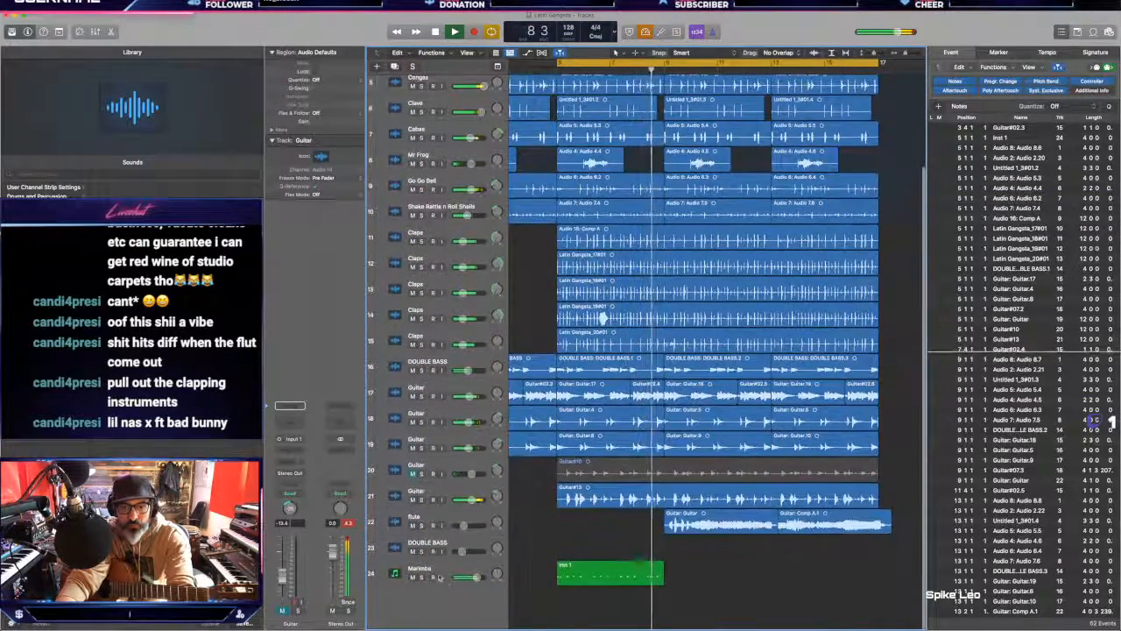
pyautogui.click(432, 565)
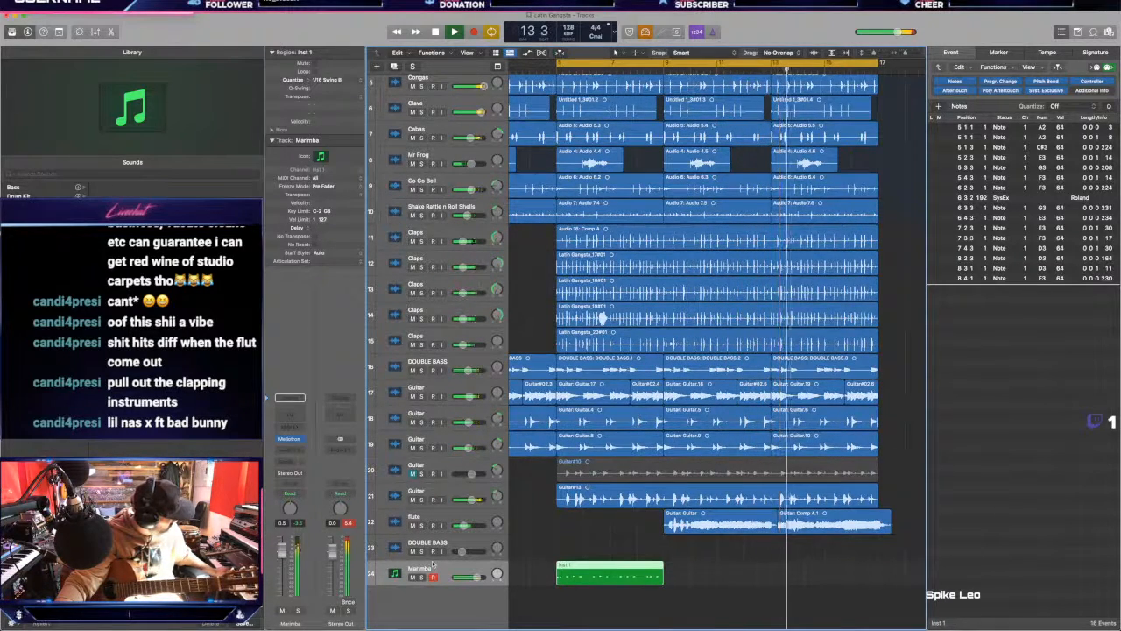
pyautogui.moveTo(478, 578); pyautogui.dragTo(470, 582)
pyautogui.click(432, 577)
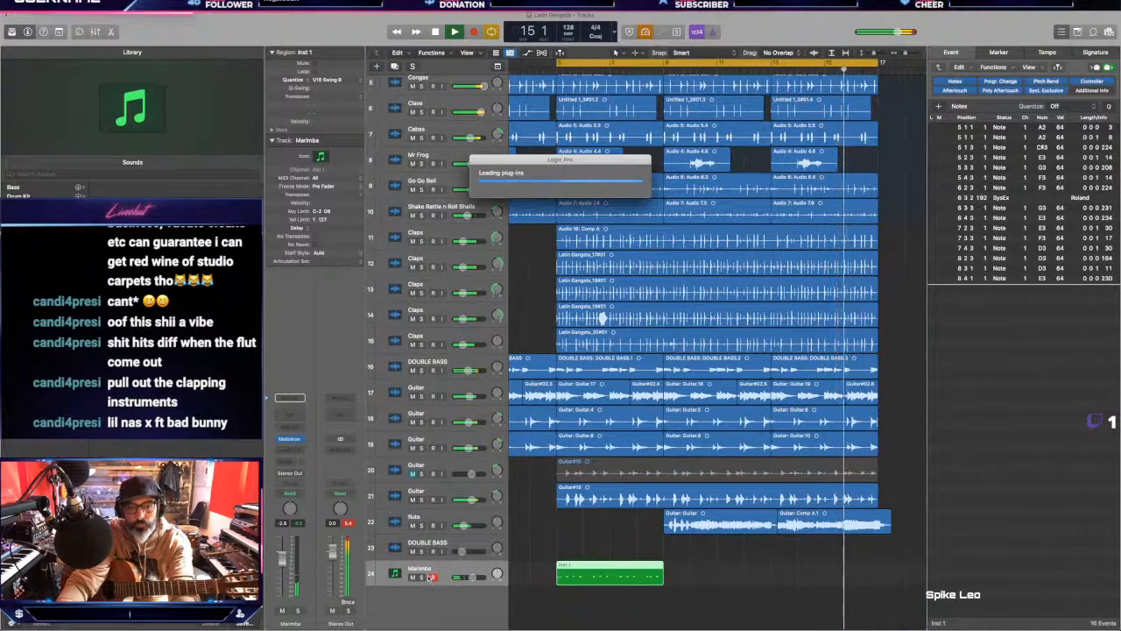
# Step: Open Mellotron V on the new Marimba track and load the Custom preset Chopin's Keys
pyautogui.click(288, 439)
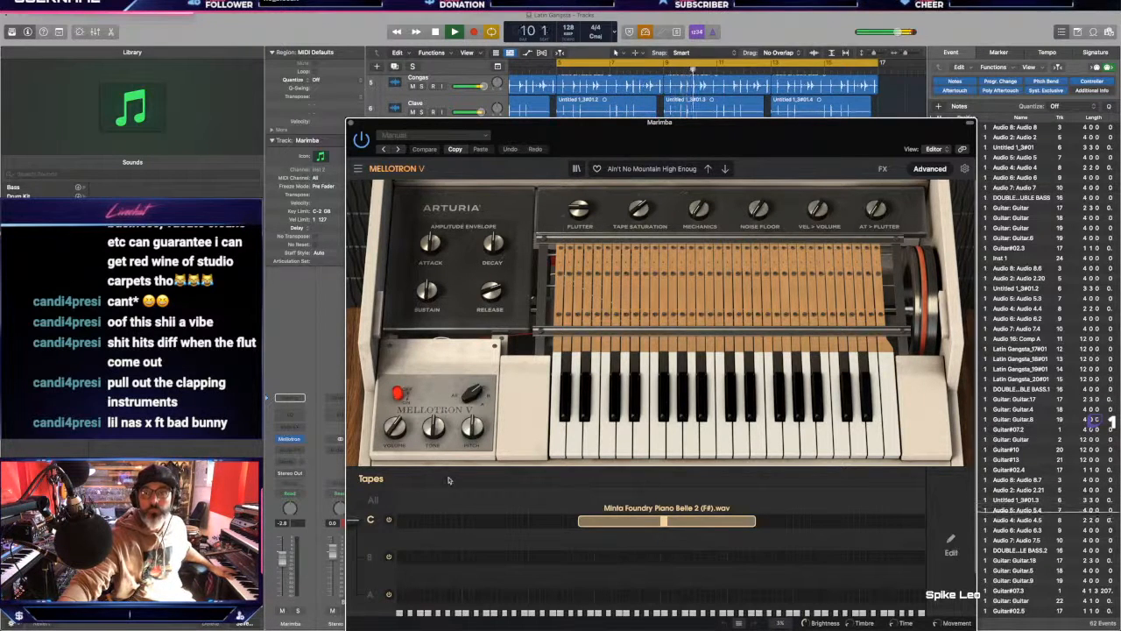
pyautogui.moveTo(701, 122); pyautogui.dragTo(657, 76)
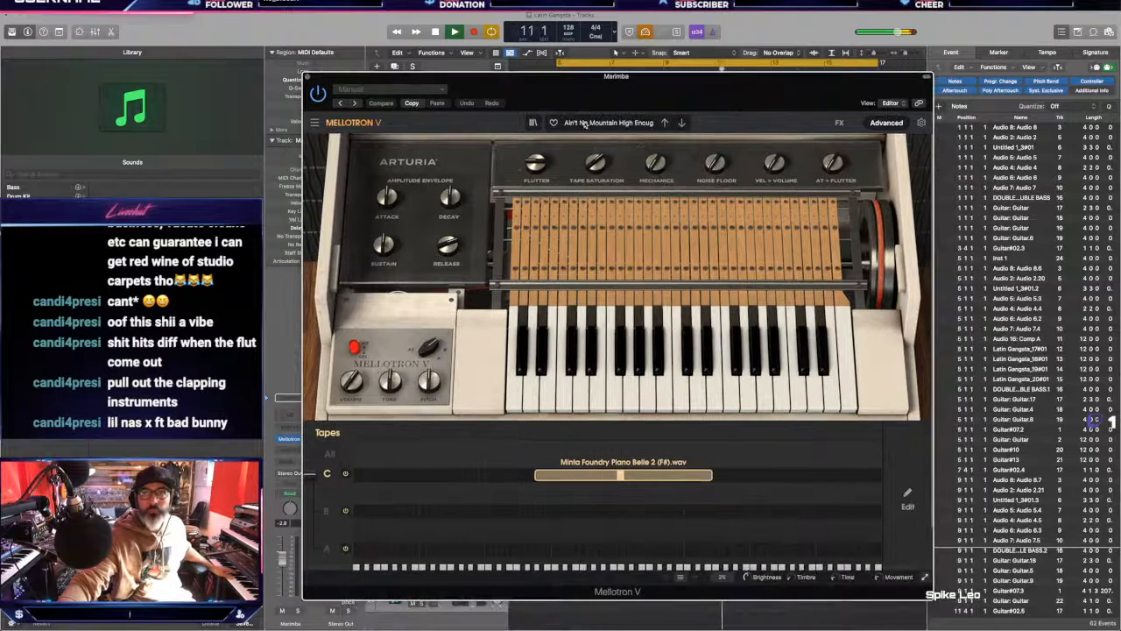
pyautogui.click(584, 123)
pyautogui.moveTo(605, 162)
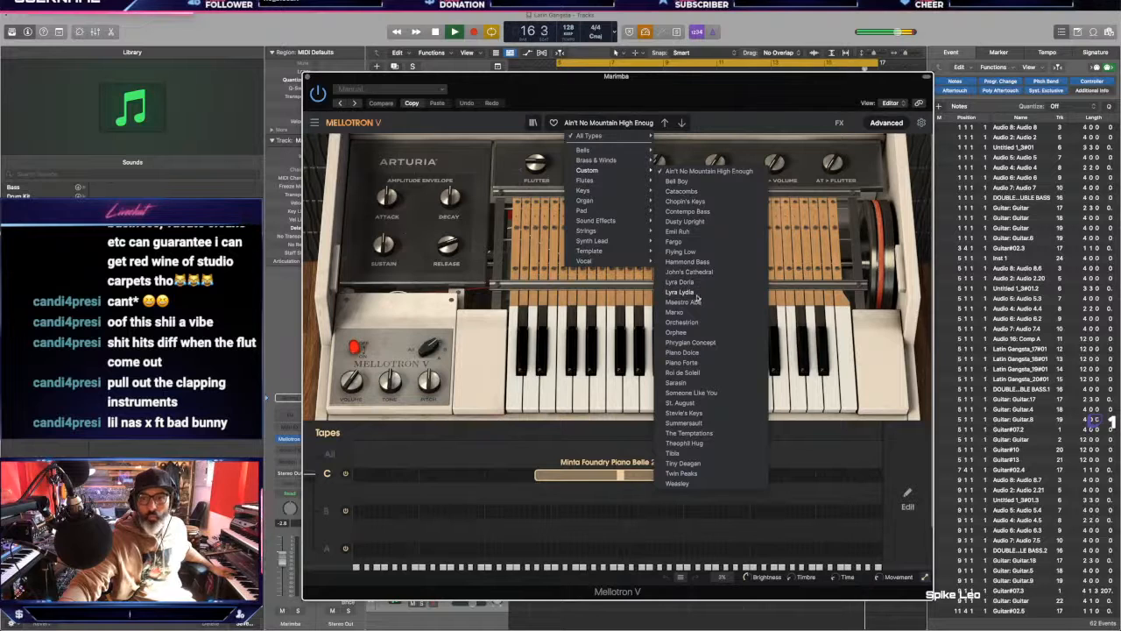
pyautogui.click(683, 203)
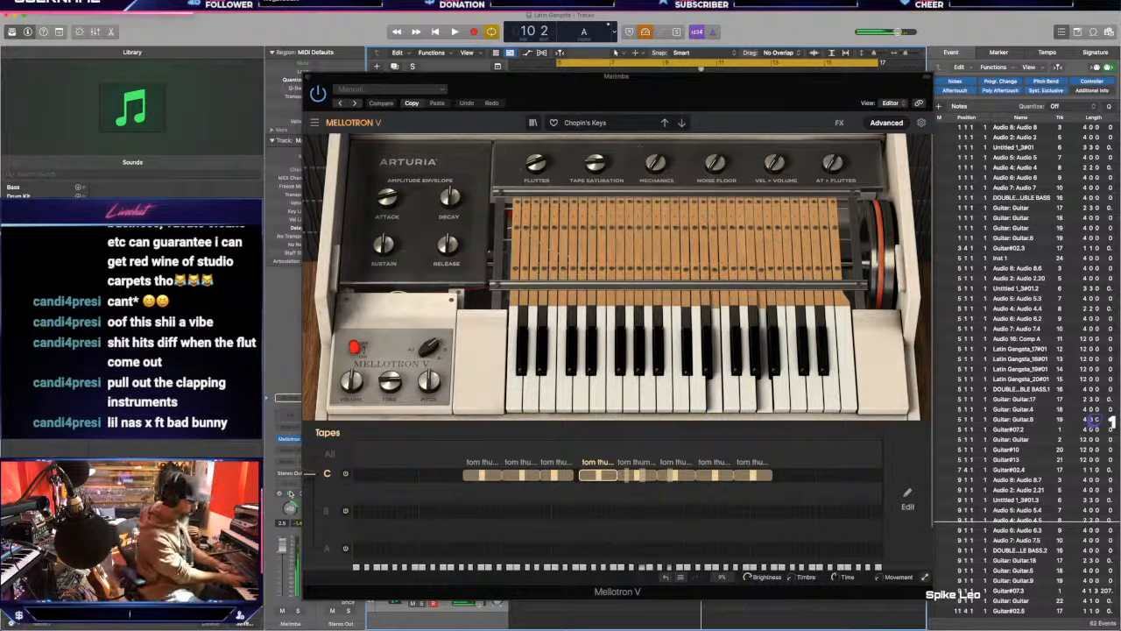
# Step: Record a keyboard part on the new Marimba track up to bar 9 and open its region in the Piano Roll
pyautogui.press('r')
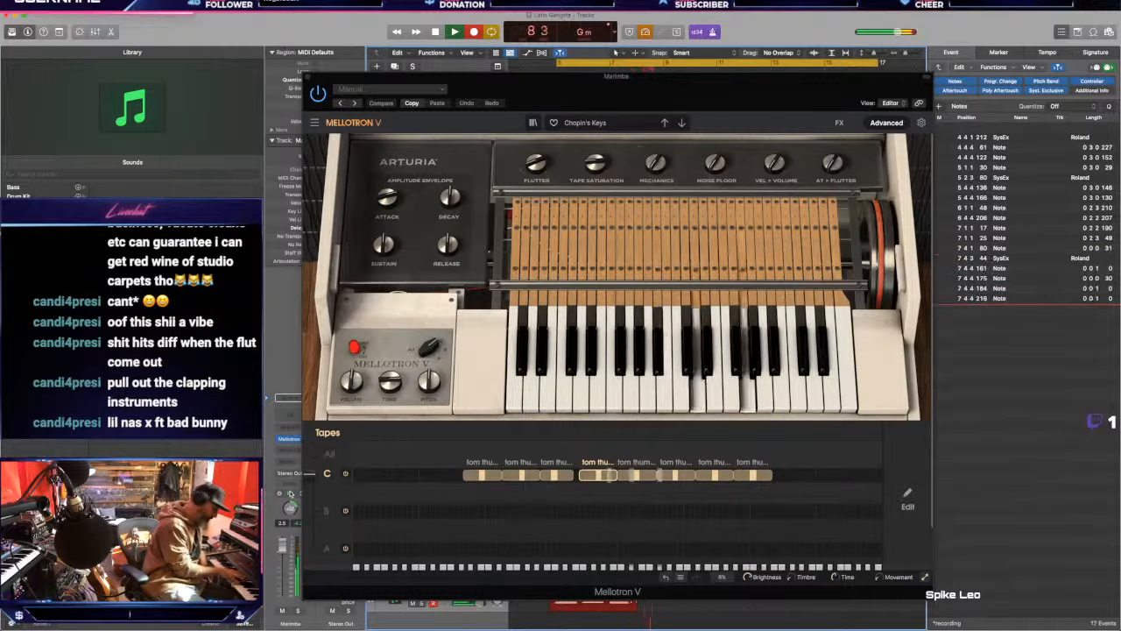
pyautogui.press('space')
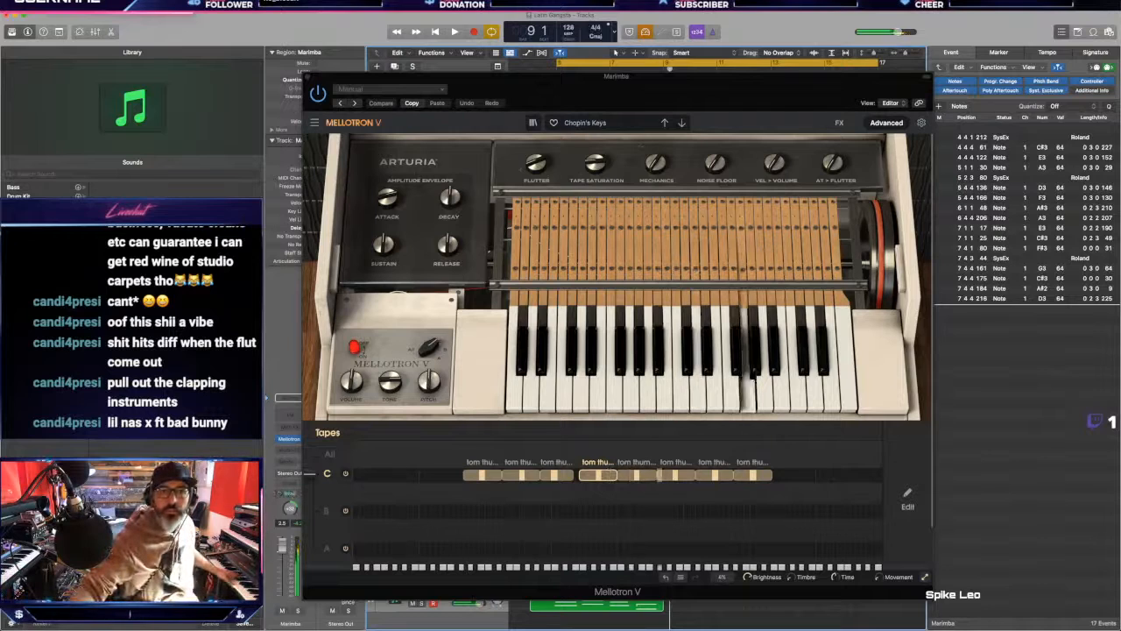
pyautogui.click(307, 79)
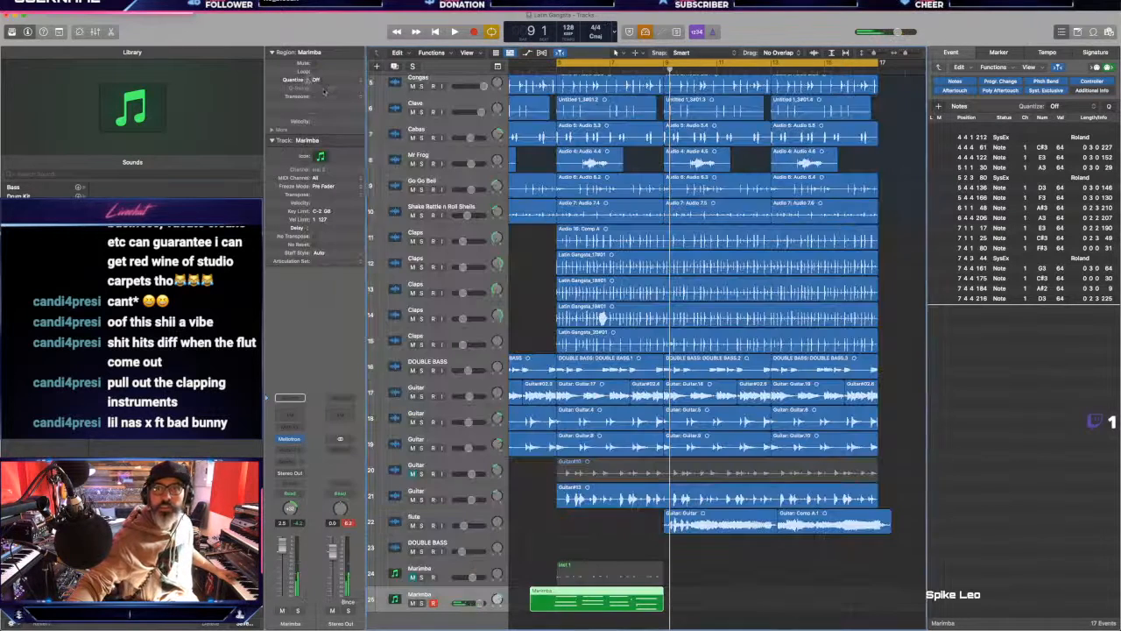
pyautogui.doubleClick(641, 596)
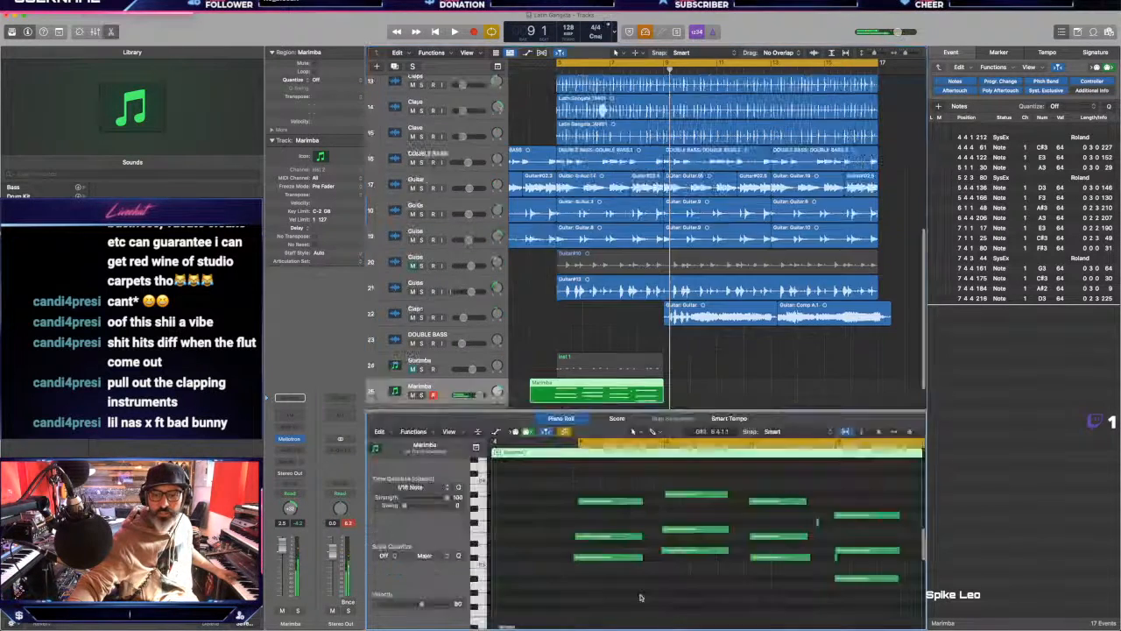
# Step: Delete the two stray short notes just before and at bar 8 in the Piano Roll of the new Marimba region
pyautogui.click(854, 516)
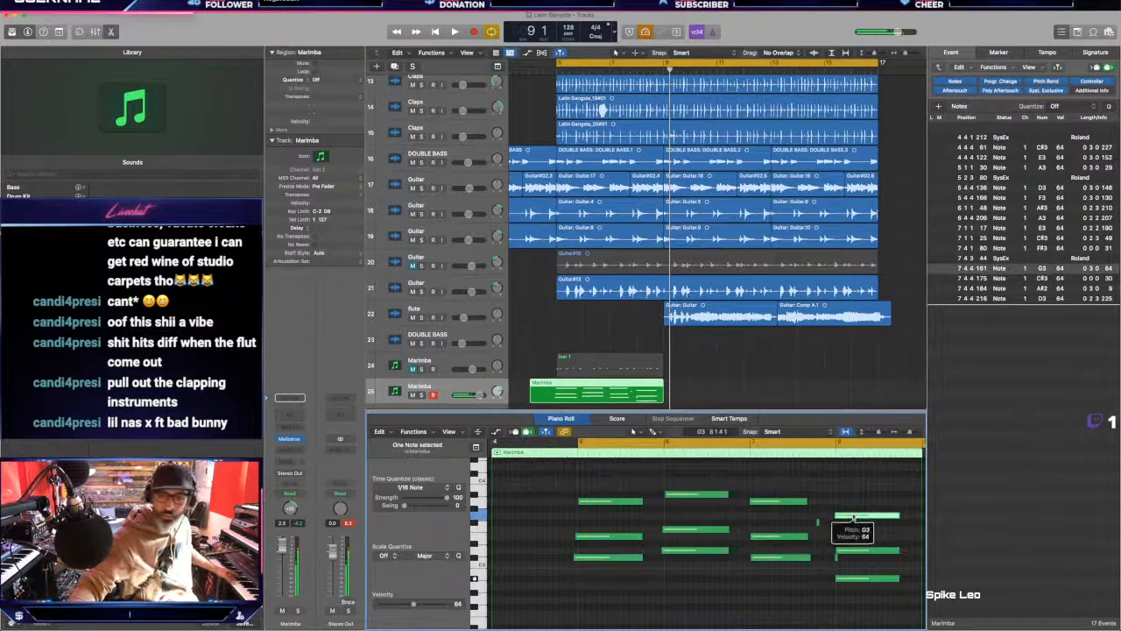
pyautogui.click(854, 552)
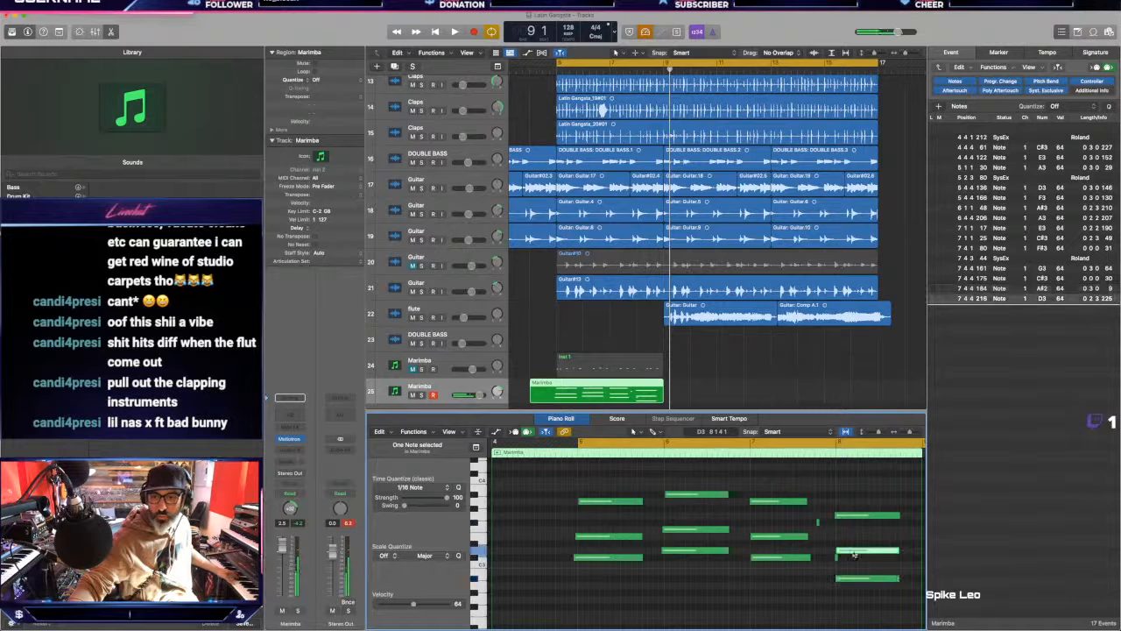
pyautogui.click(850, 512)
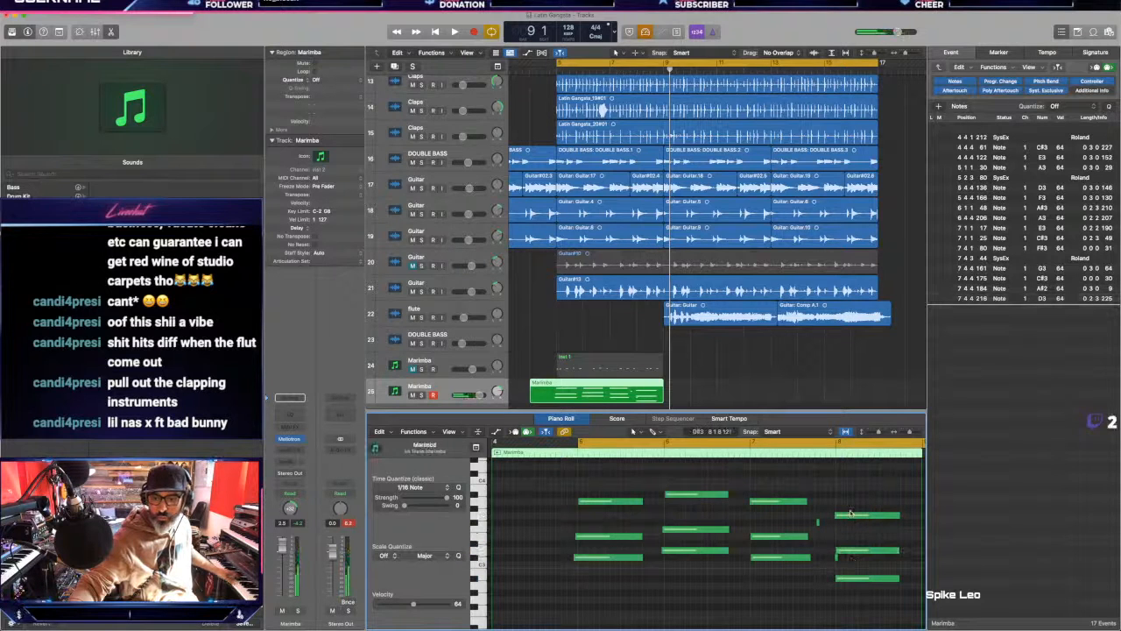
pyautogui.click(851, 515)
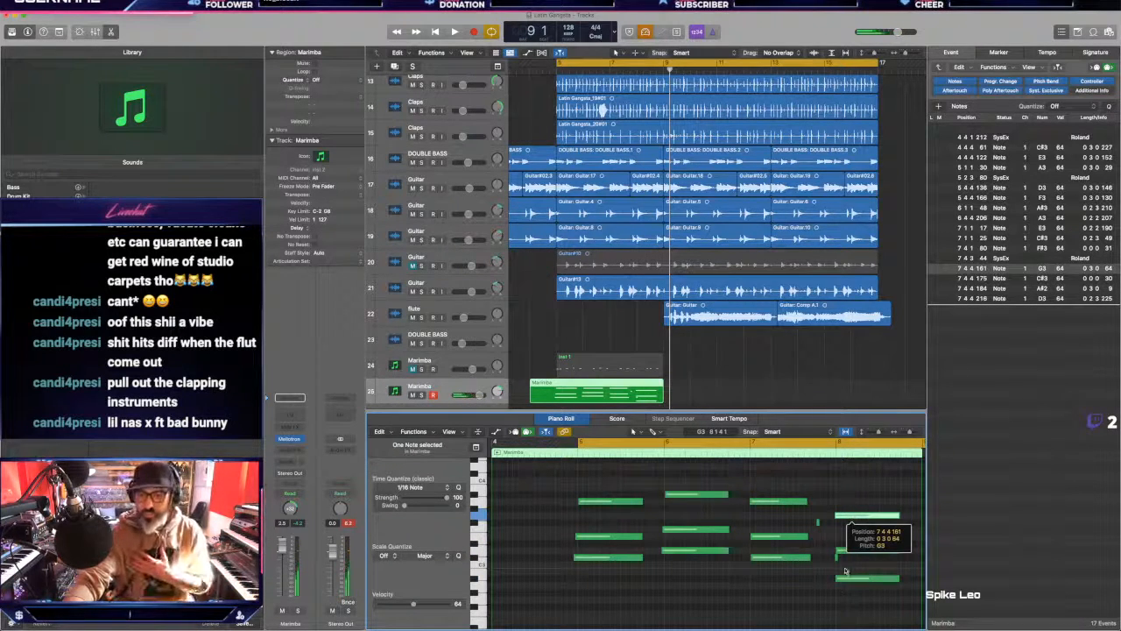
pyautogui.moveTo(844, 563); pyautogui.dragTo(824, 553)
pyautogui.press('Delete')
pyautogui.click(818, 523)
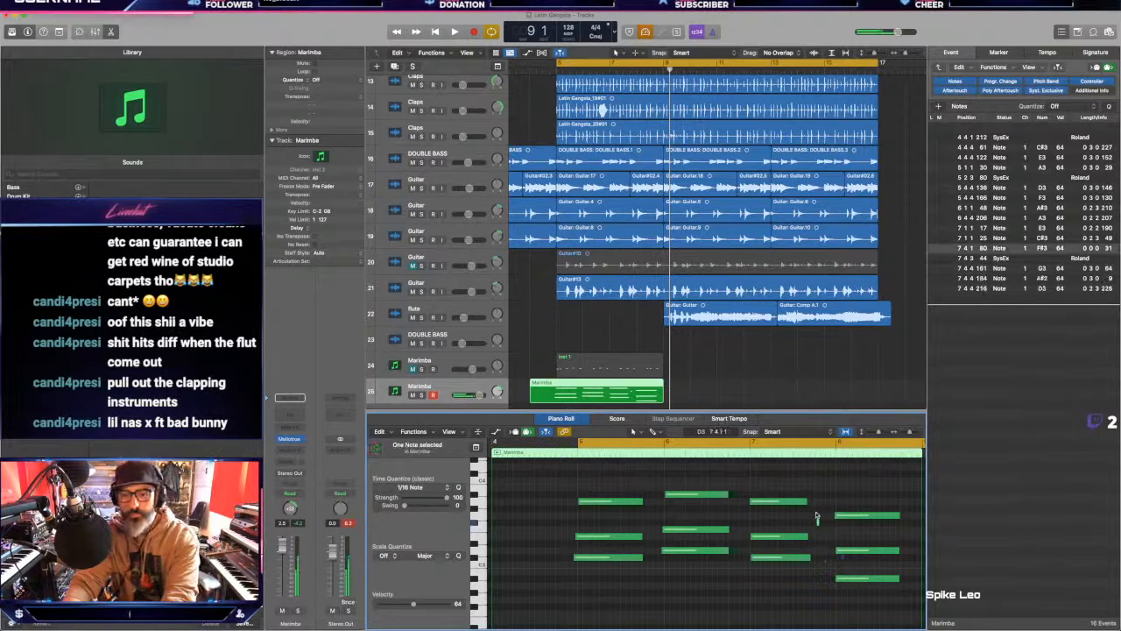
pyautogui.press('Delete')
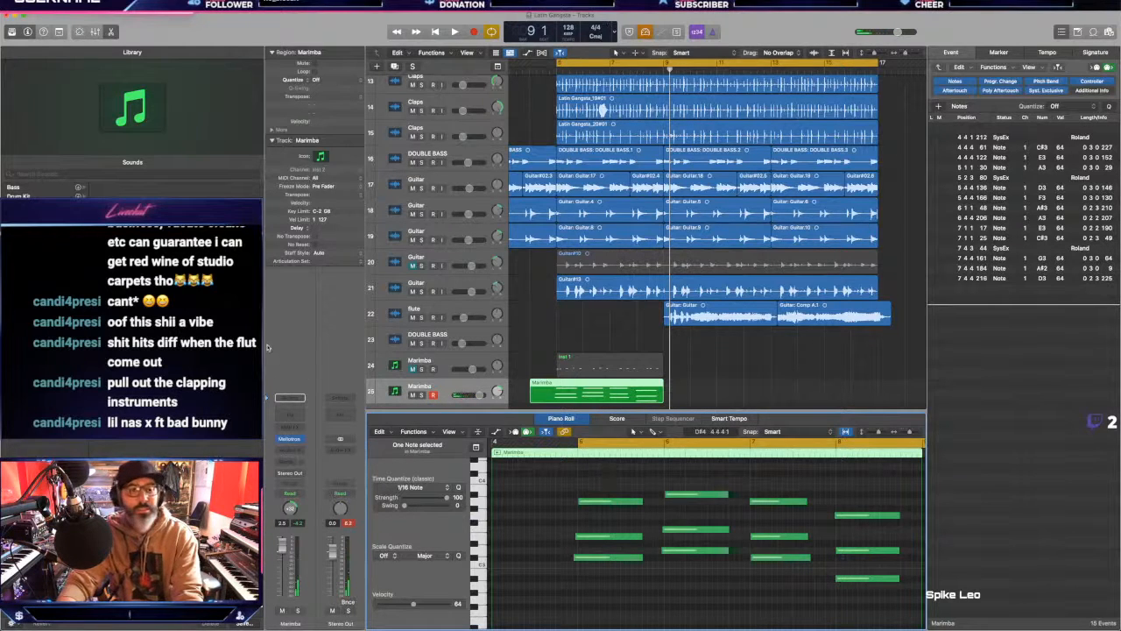
# Step: Quantize the new Marimba region to 1/16 Note and audition it in the loop, briefly soloed
pyautogui.click(317, 81)
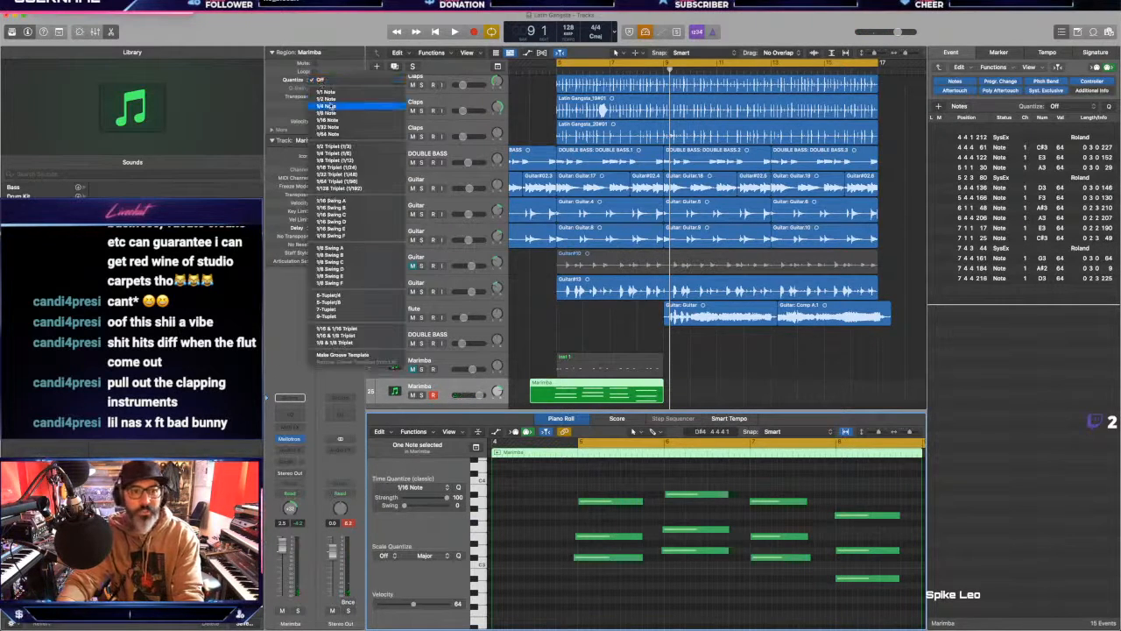
pyautogui.click(326, 120)
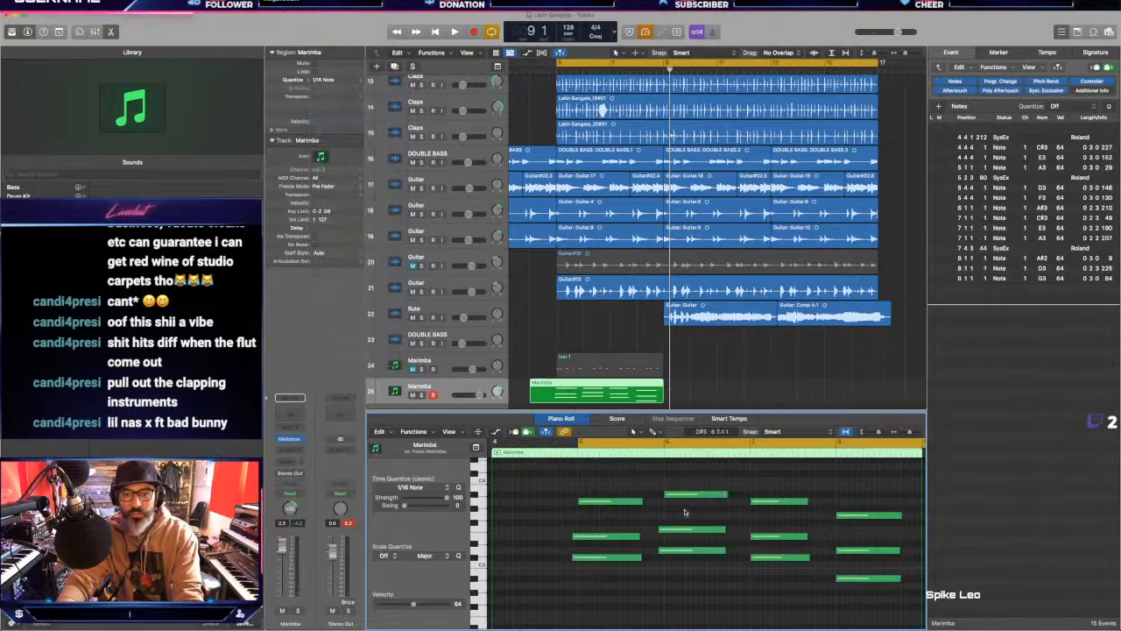
pyautogui.click(714, 392)
pyautogui.press('space')
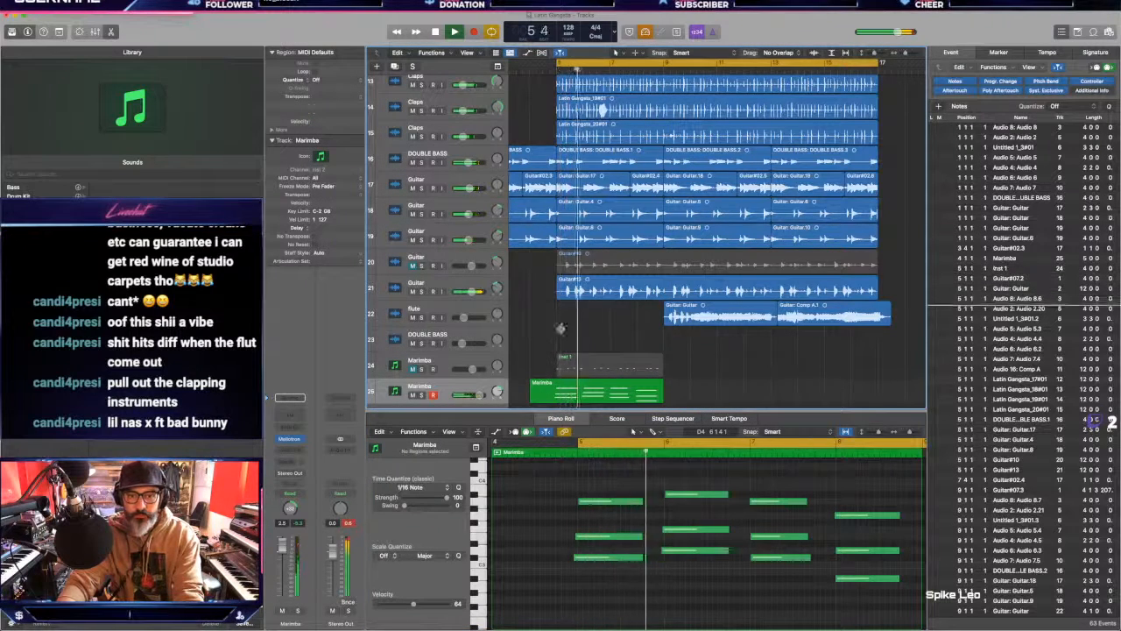
pyautogui.click(421, 395)
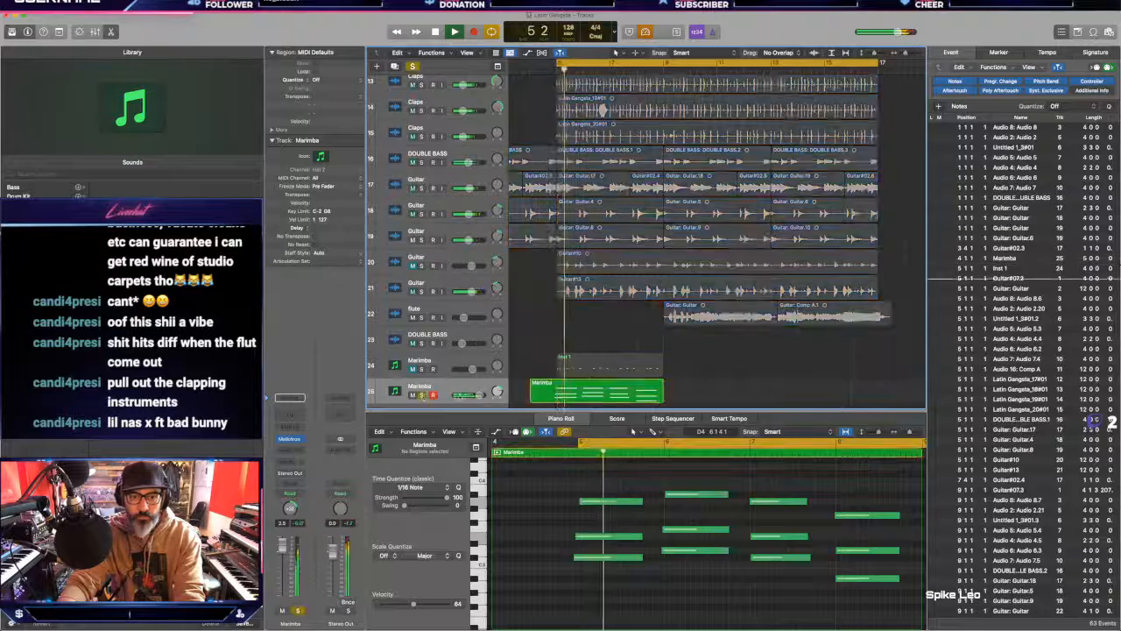
pyautogui.press('space')
pyautogui.click(421, 395)
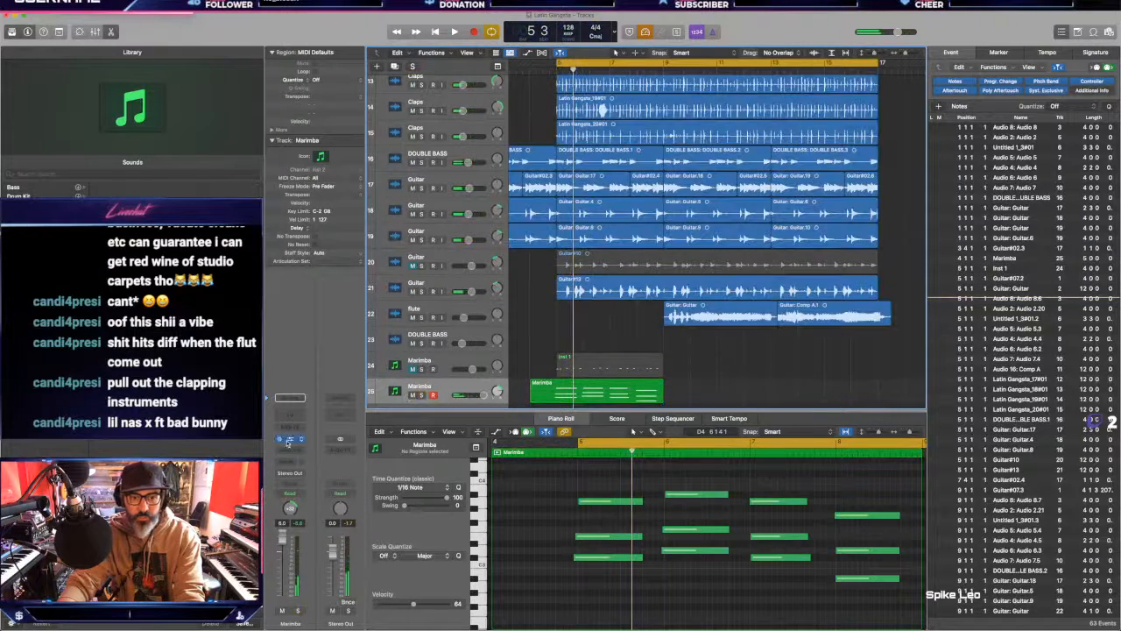
# Step: Open Mellotron V on the new Marimba track and adjust its master pitch and track selector against the looped mix
pyautogui.click(289, 440)
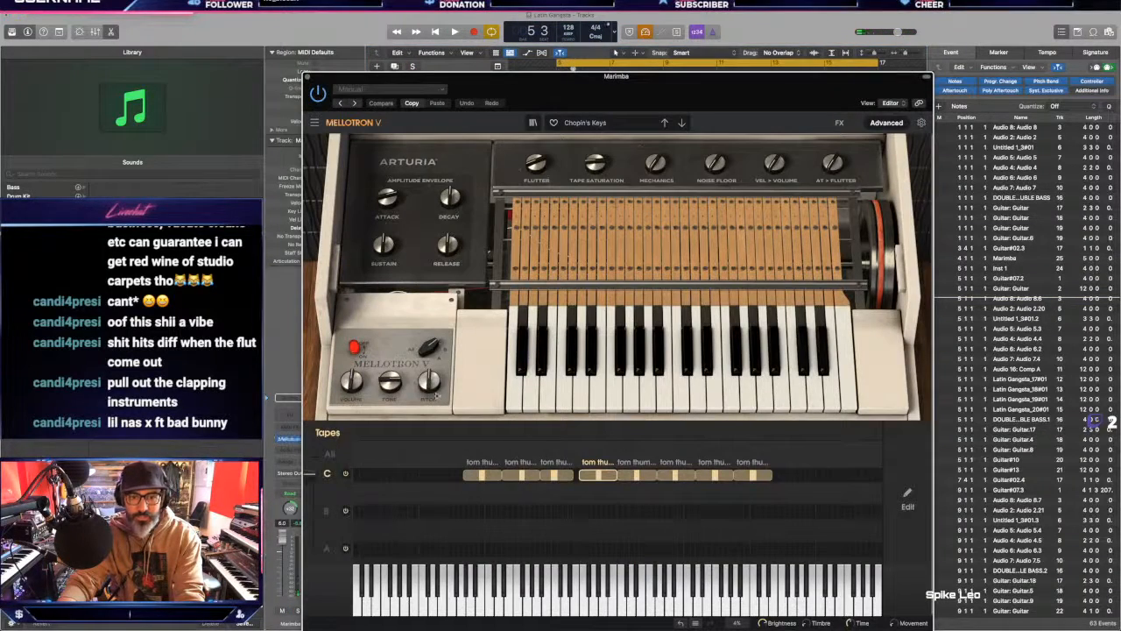
pyautogui.press('space')
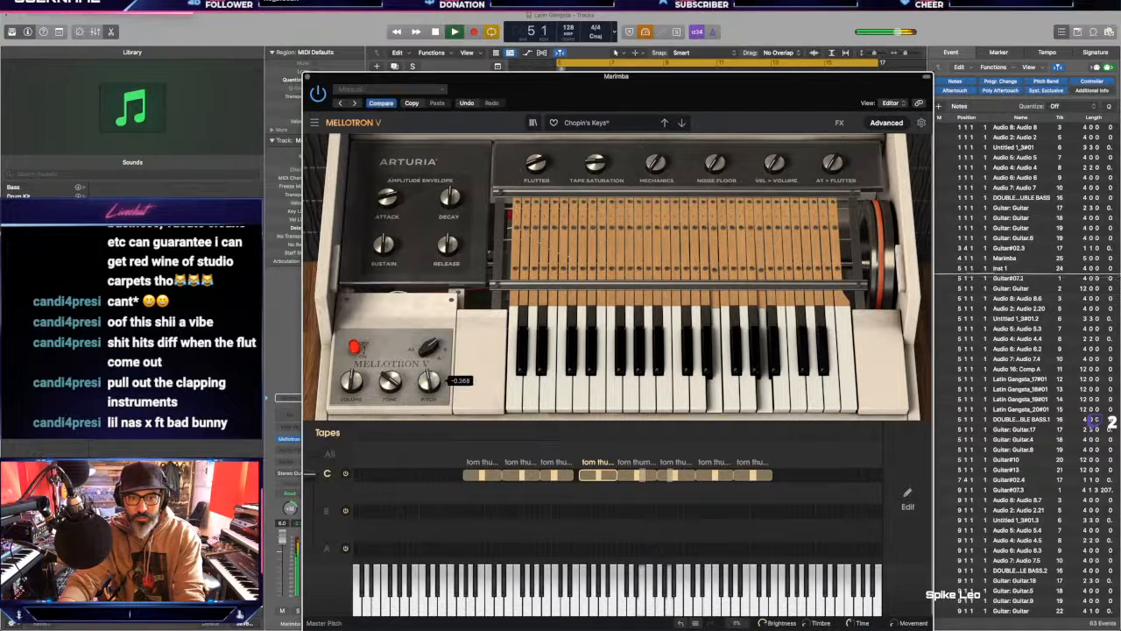
pyautogui.moveTo(429, 380); pyautogui.dragTo(428, 390)
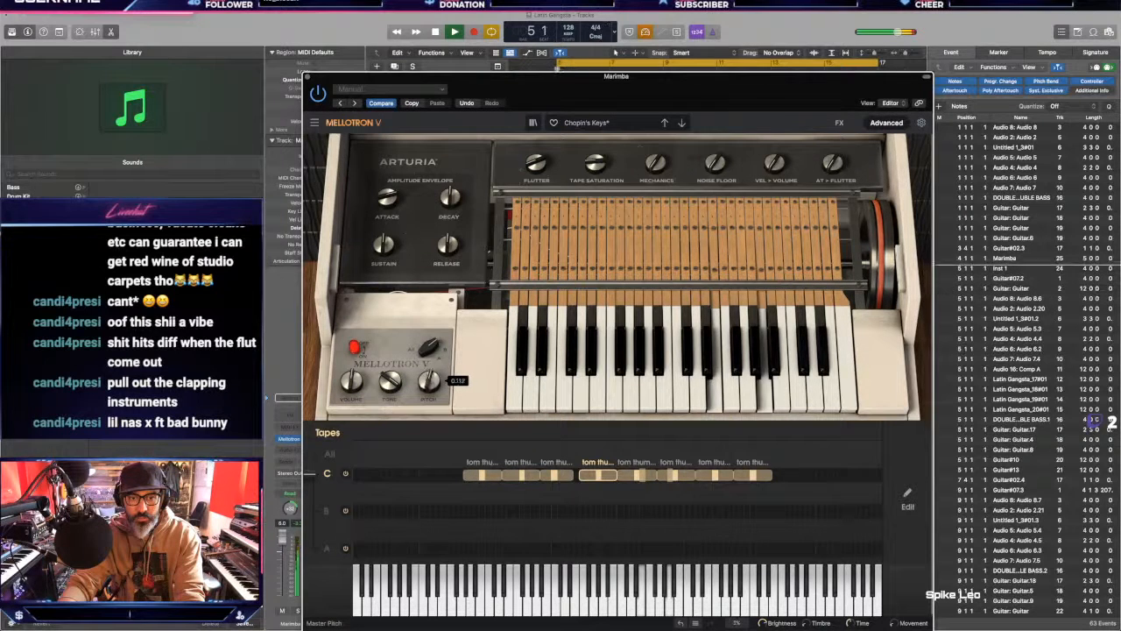
pyautogui.moveTo(400, 386)
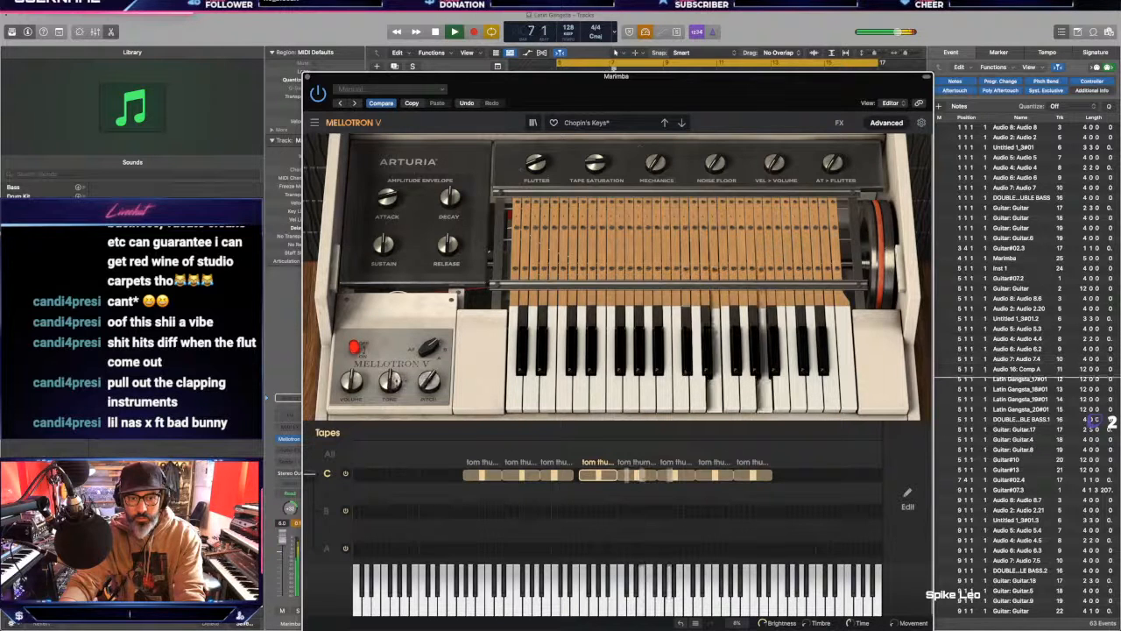
pyautogui.moveTo(429, 351); pyautogui.dragTo(435, 346)
pyautogui.press('space')
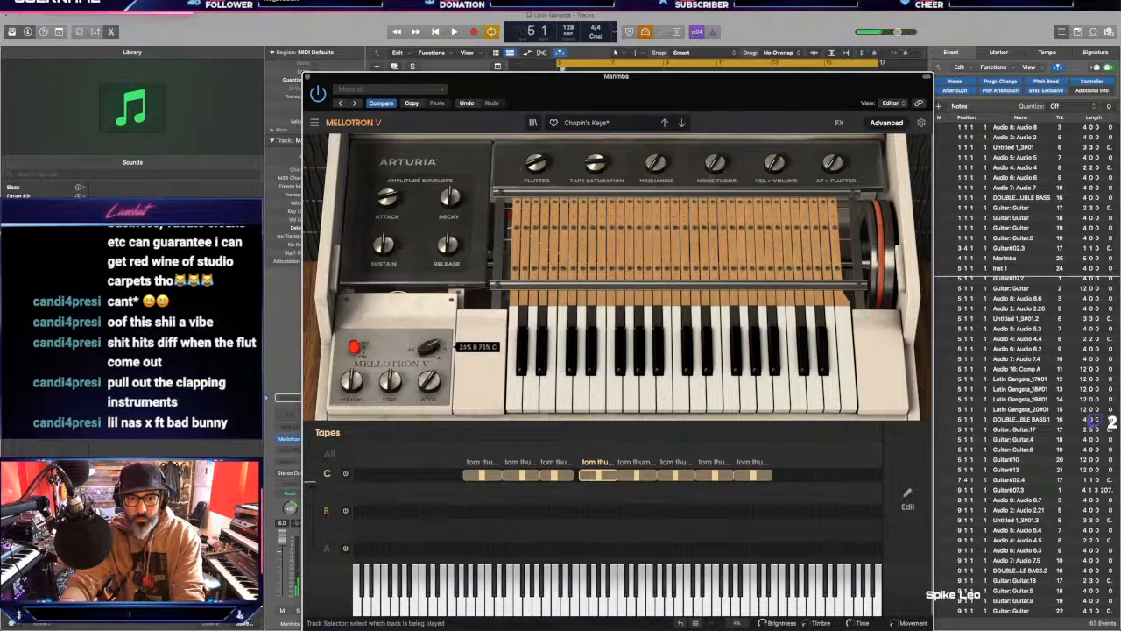
# Step: Adjust Mellotron V's tape saturation, envelope release and master pitch while the loop plays, and close the instrument
pyautogui.press('space')
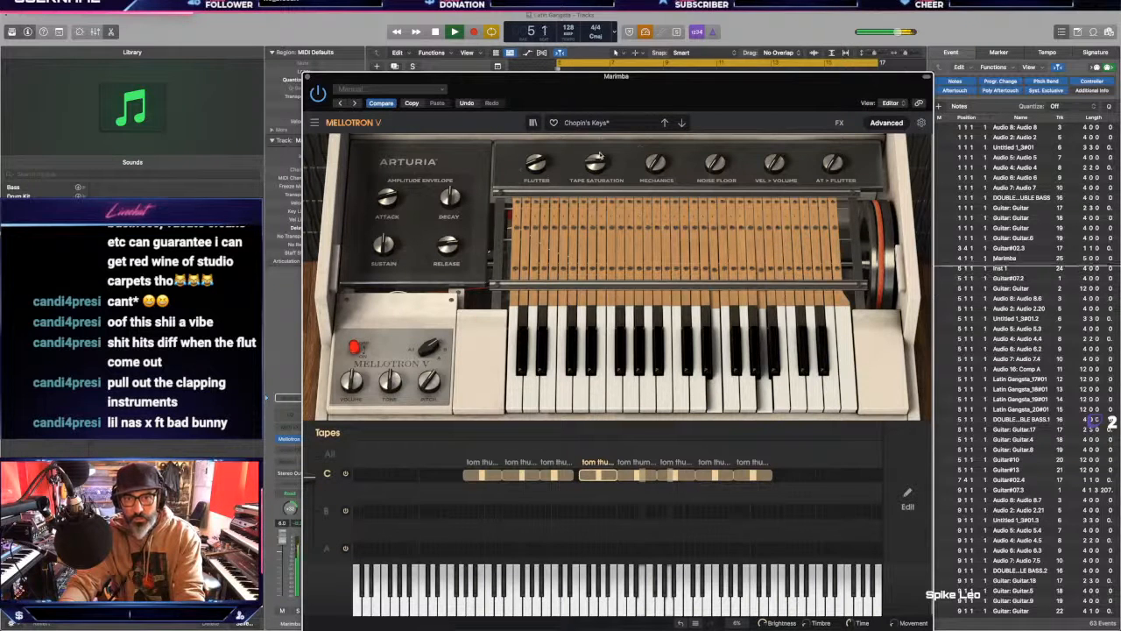
pyautogui.moveTo(602, 164); pyautogui.dragTo(603, 162)
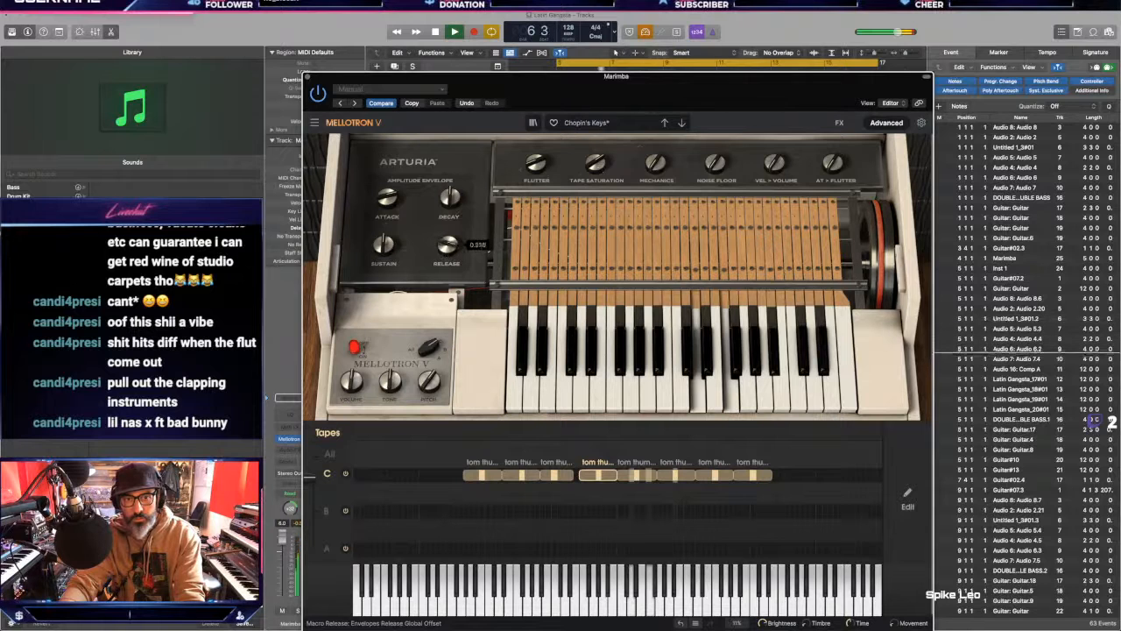
pyautogui.moveTo(448, 244); pyautogui.dragTo(384, 247)
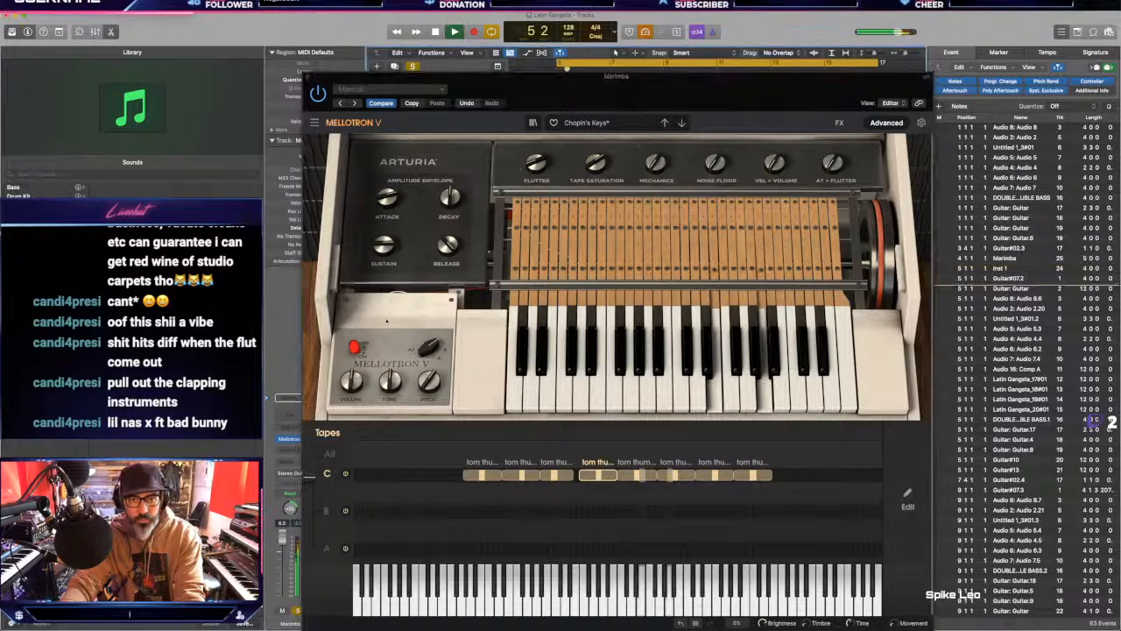
pyautogui.moveTo(449, 243); pyautogui.dragTo(450, 246)
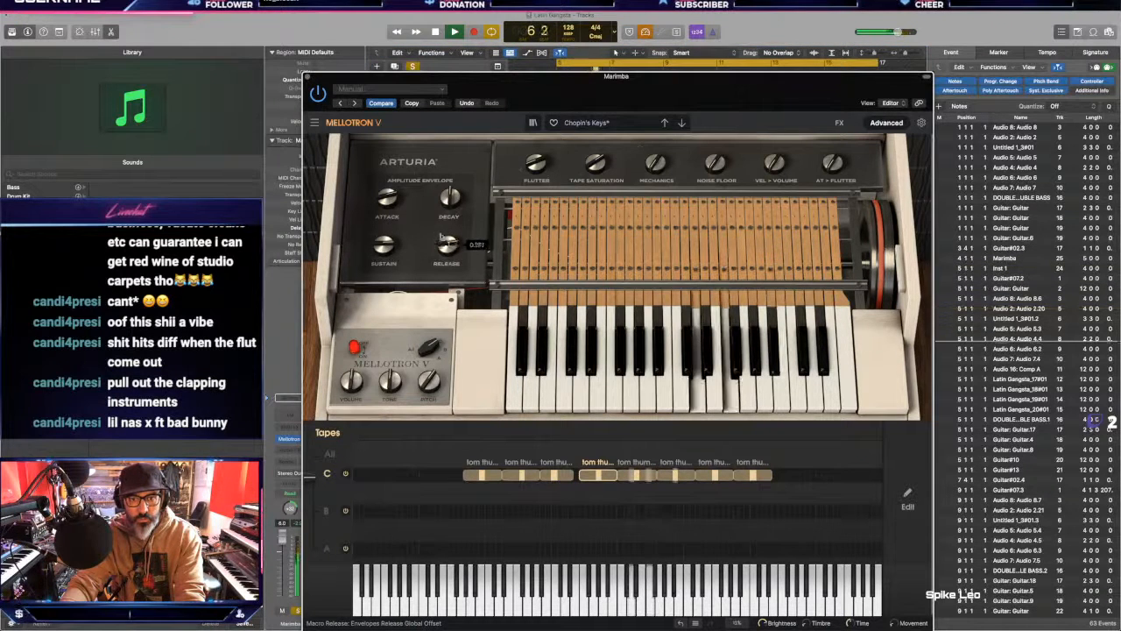
pyautogui.moveTo(387, 249)
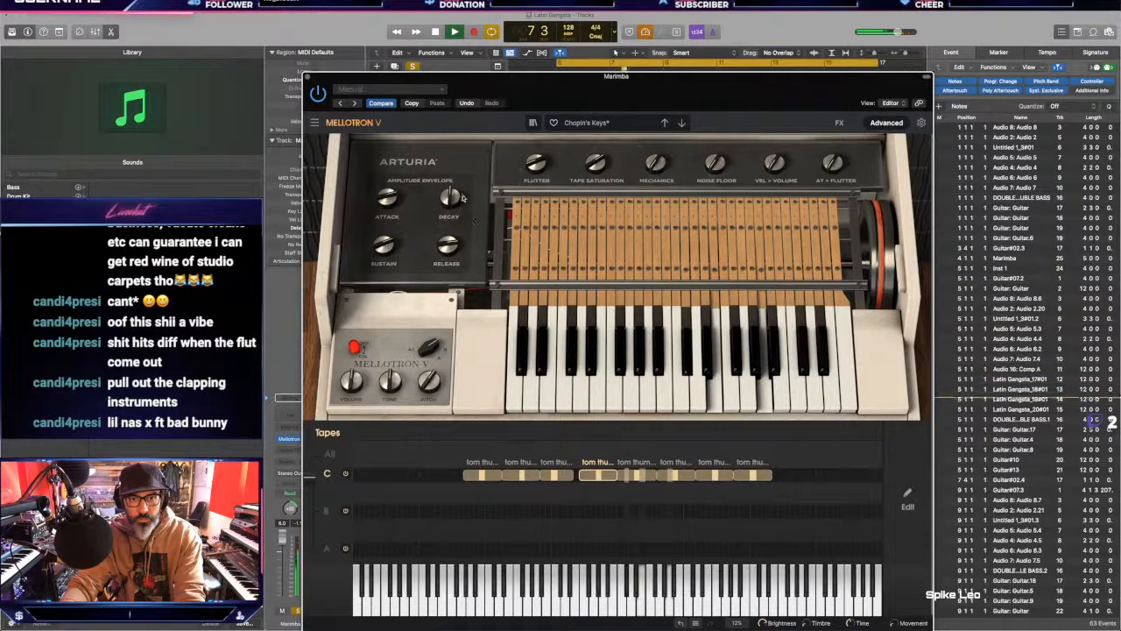
pyautogui.moveTo(459, 198)
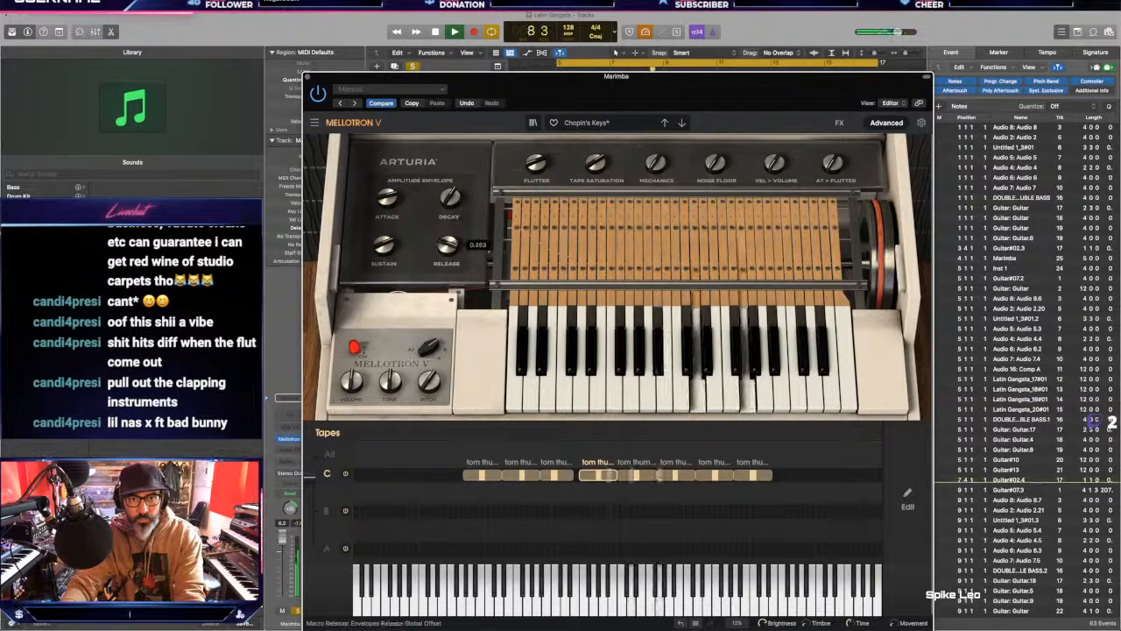
pyautogui.moveTo(449, 244); pyautogui.dragTo(453, 245)
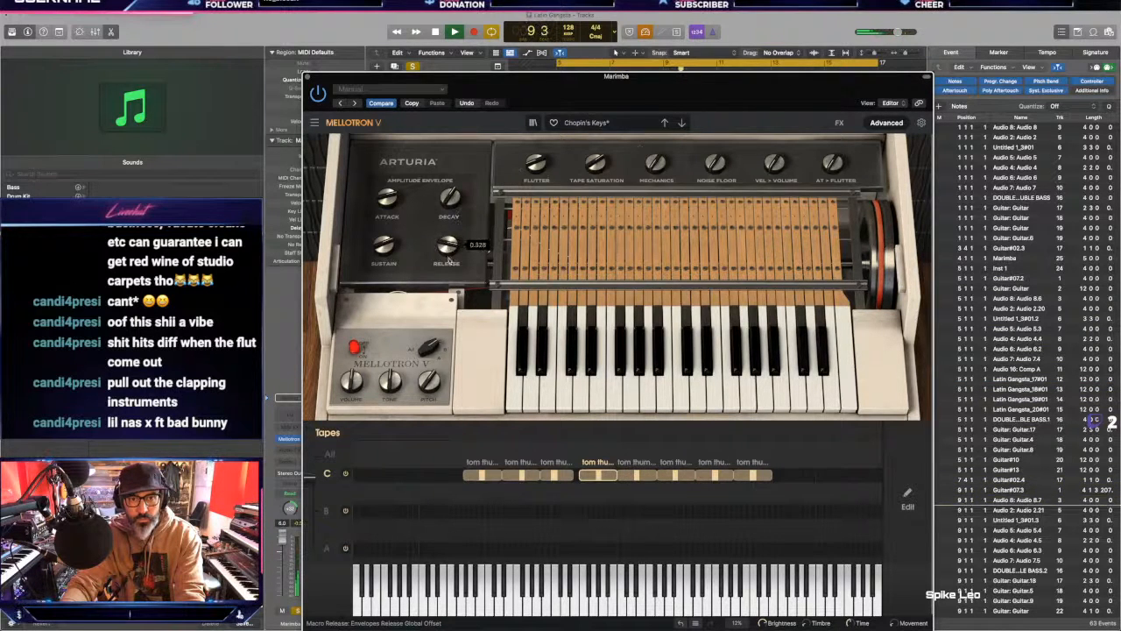
pyautogui.moveTo(429, 380); pyautogui.dragTo(429, 394)
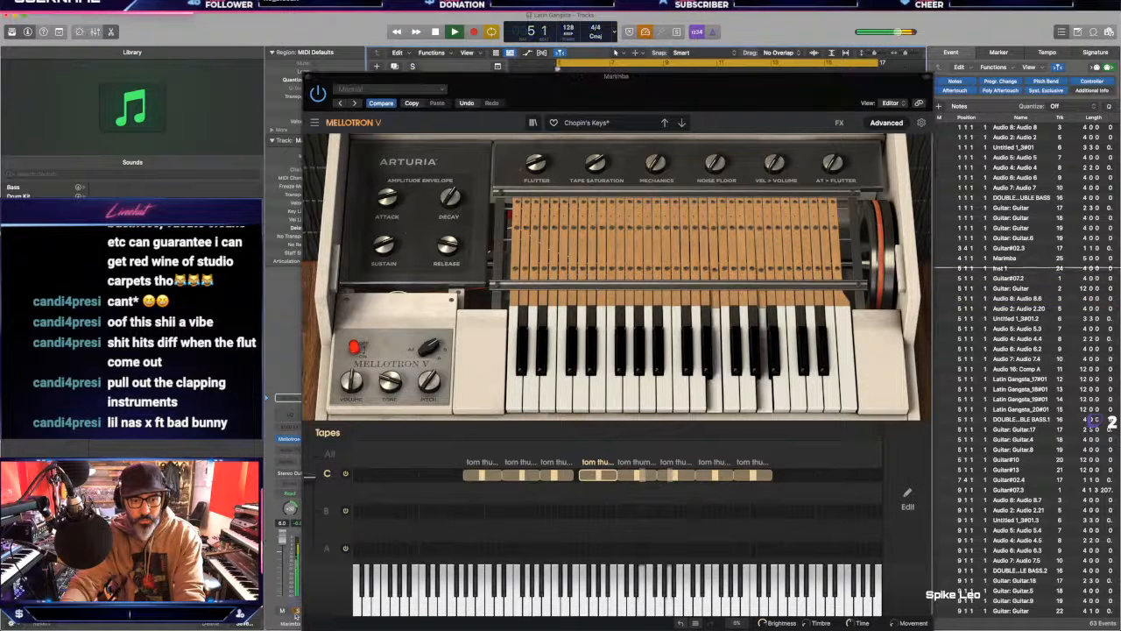
pyautogui.click(308, 78)
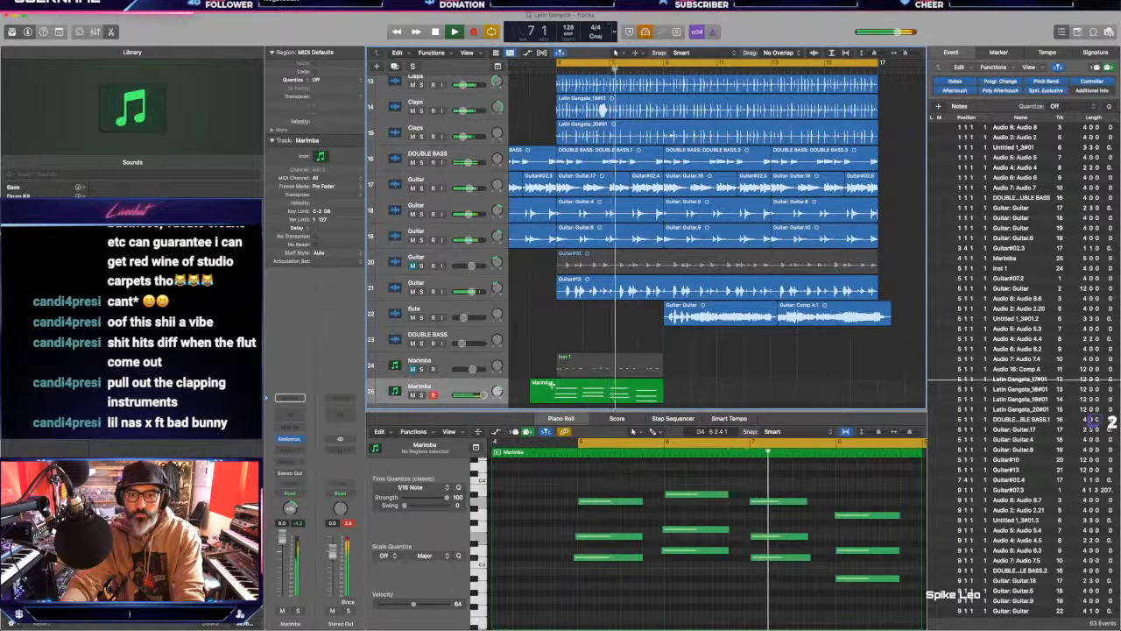
# Step: Split off the lead-in before bar 5, repeat the remaining Marimba region up to bar 17, and undo the last copy
pyautogui.click(552, 387)
pyautogui.moveTo(577, 389); pyautogui.dragTo(795, 388)
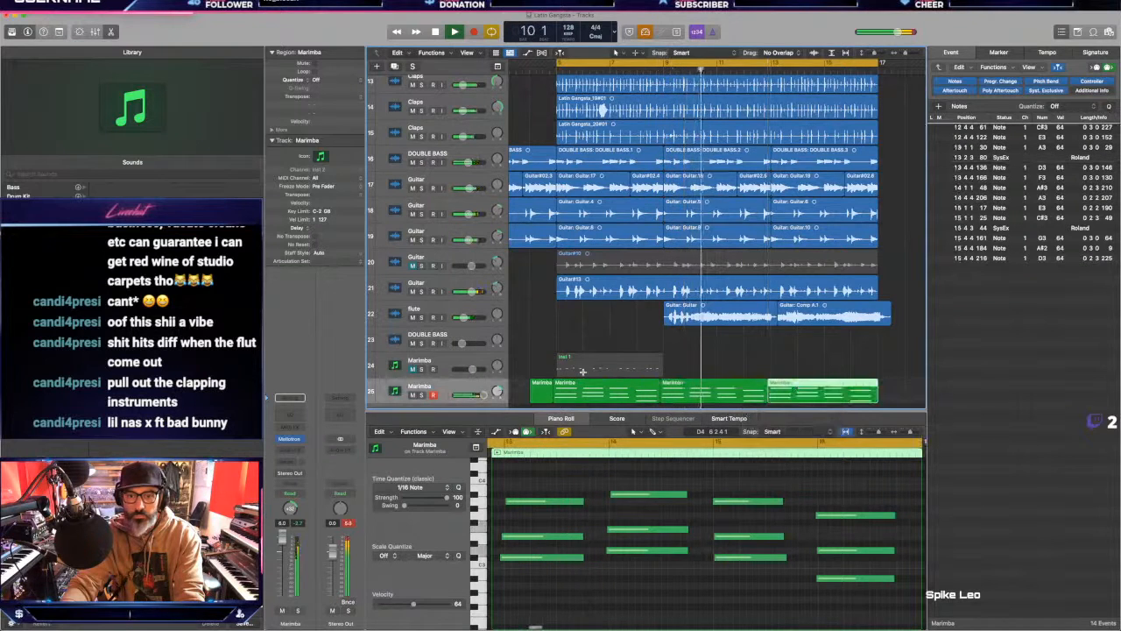
pyautogui.press('super+z')
# Step: Rename the new Marimba track 25 as Piano, unmute Marimba track 24, and replay the loop from bar 5
pyautogui.doubleClick(419, 386)
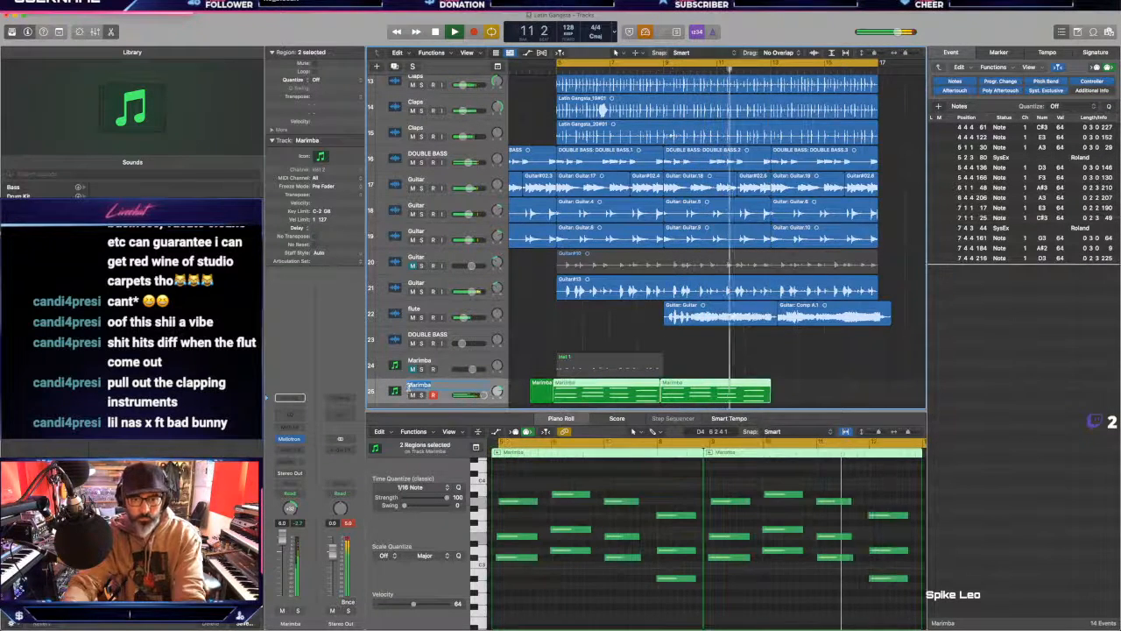
pyautogui.write('Hiano')
pyautogui.press('Return')
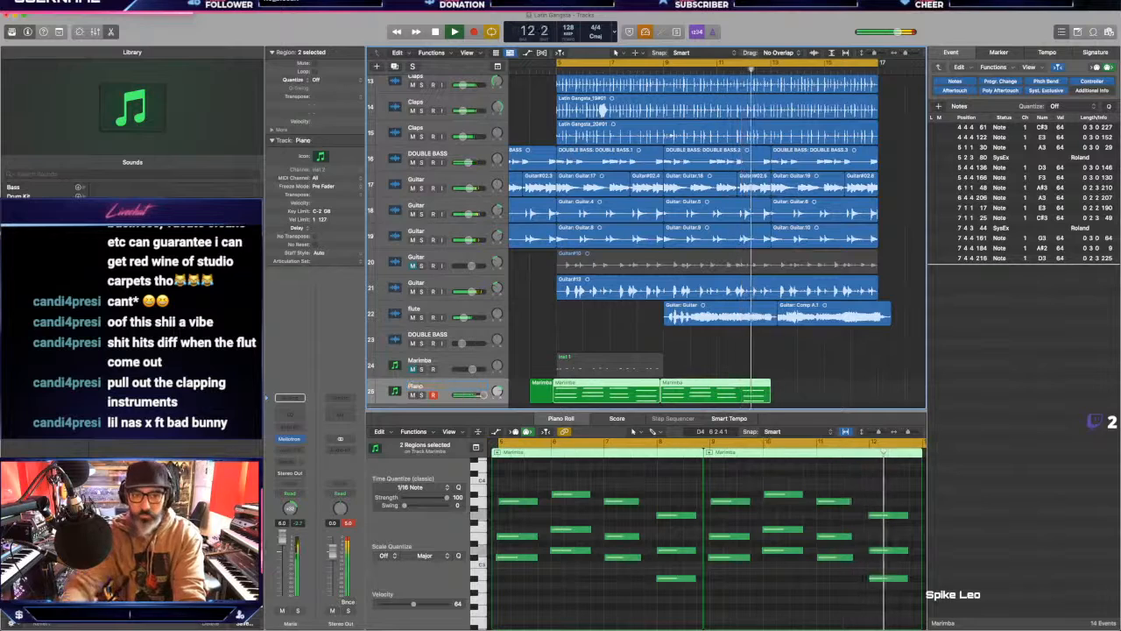
pyautogui.click(412, 369)
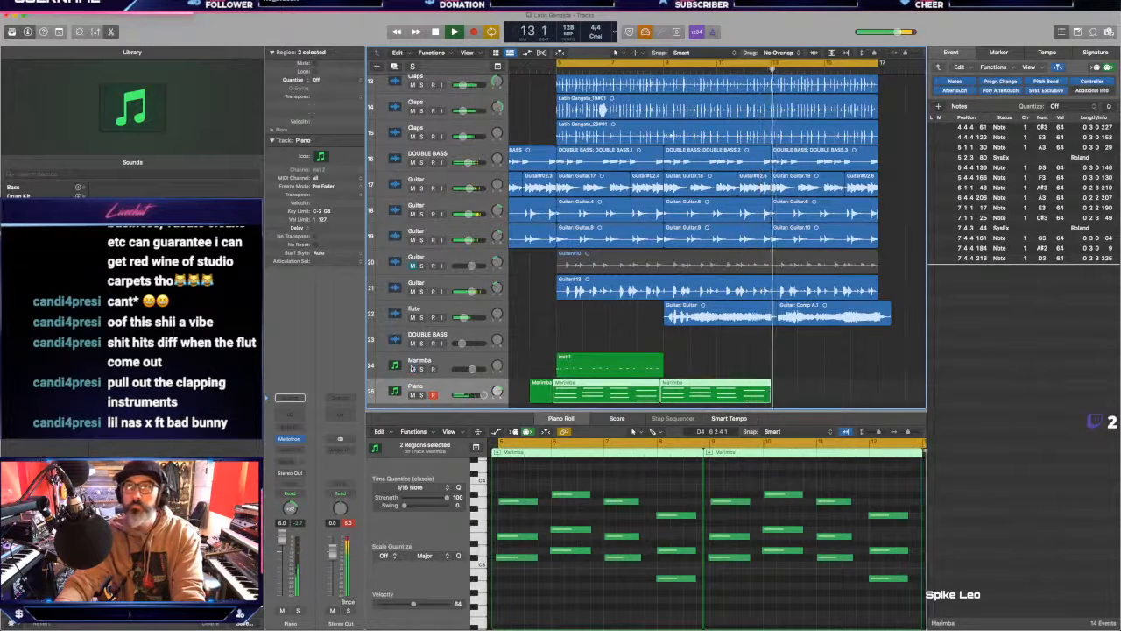
pyautogui.click(564, 331)
pyautogui.press('space')
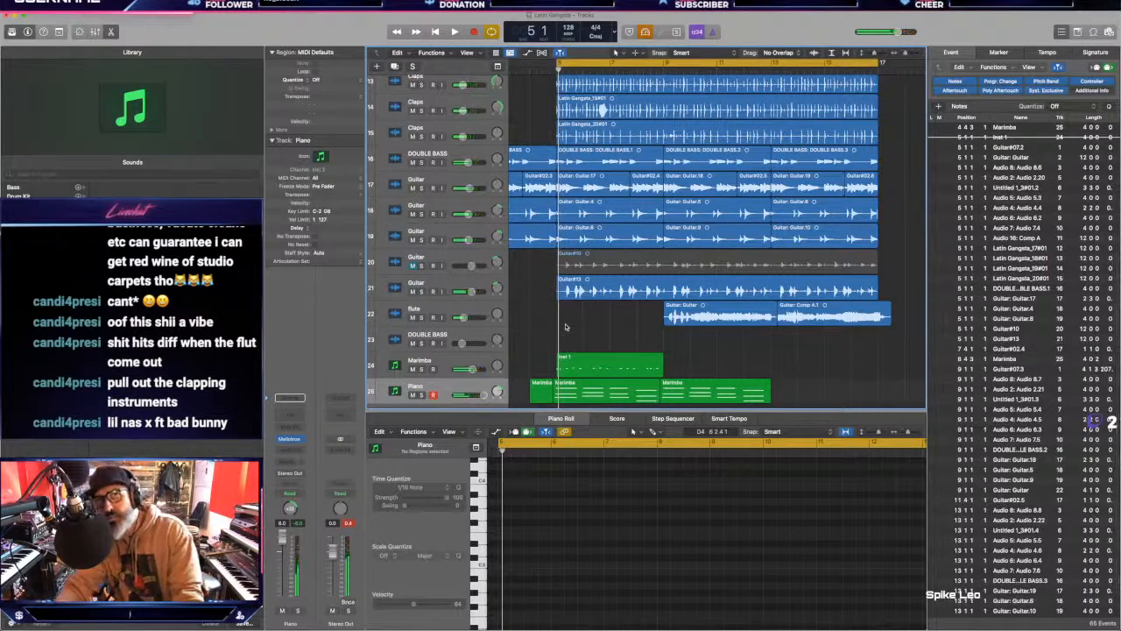
pyautogui.press('space')
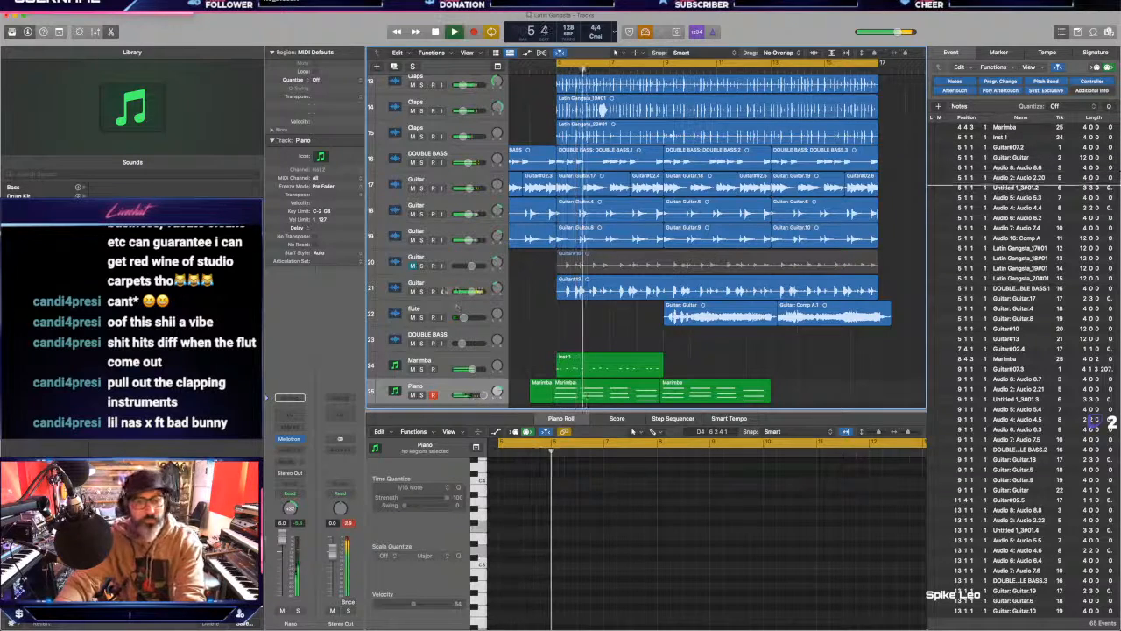
# Step: Unmute guitar track 20 and lower its volume slightly
pyautogui.click(442, 361)
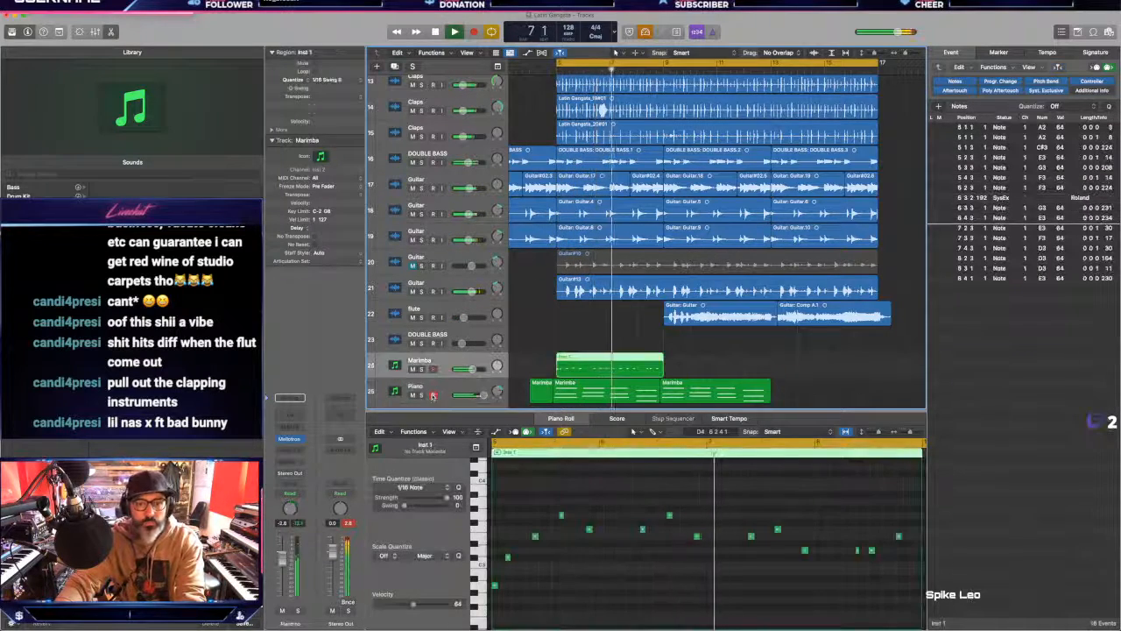
pyautogui.click(558, 341)
pyautogui.click(413, 265)
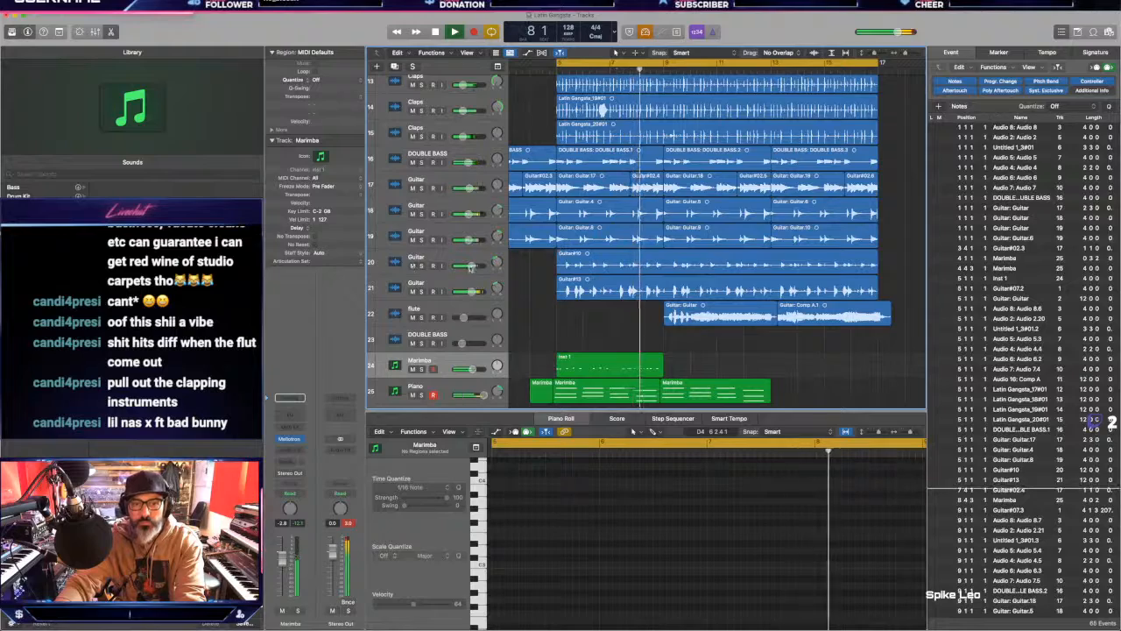
pyautogui.moveTo(472, 265); pyautogui.dragTo(470, 266)
pyautogui.press('super+Up')
pyautogui.press('super+Up')
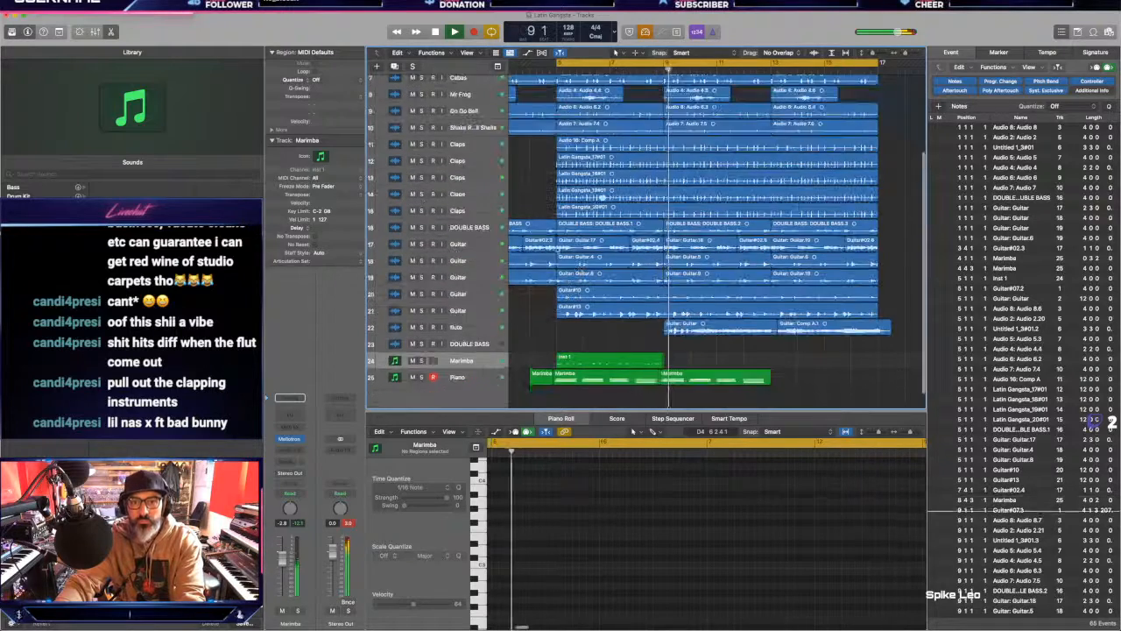
pyautogui.scroll(5, 447, 153)
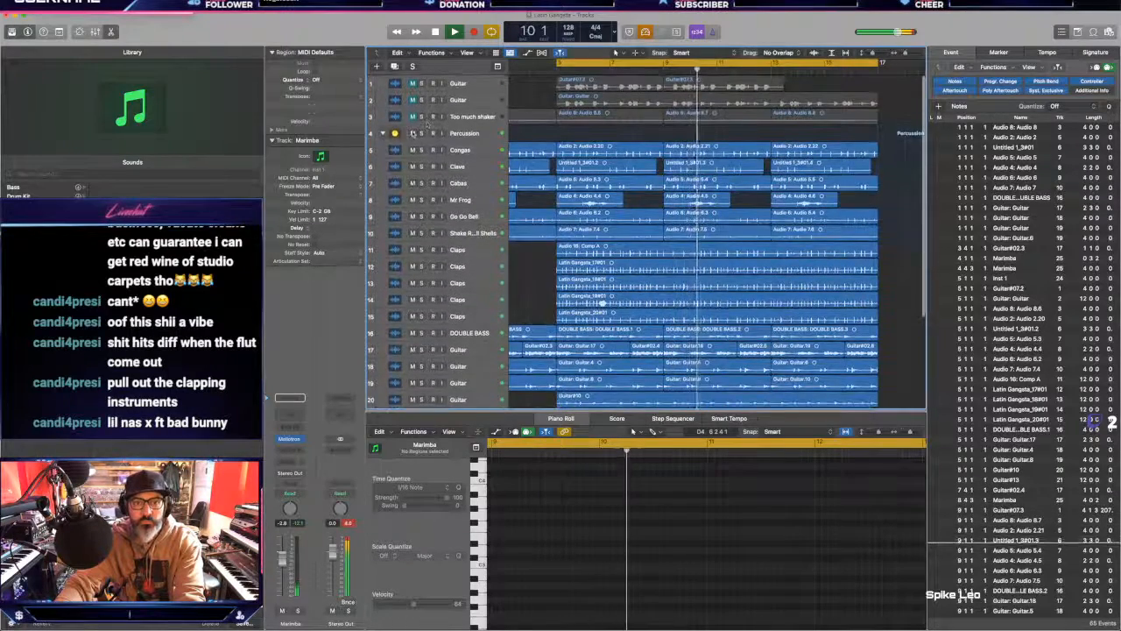
# Step: Mute percussion tracks 5 to 10, from Congas through the shaker shells, and close the region editor
pyautogui.moveTo(413, 151); pyautogui.dragTo(413, 234)
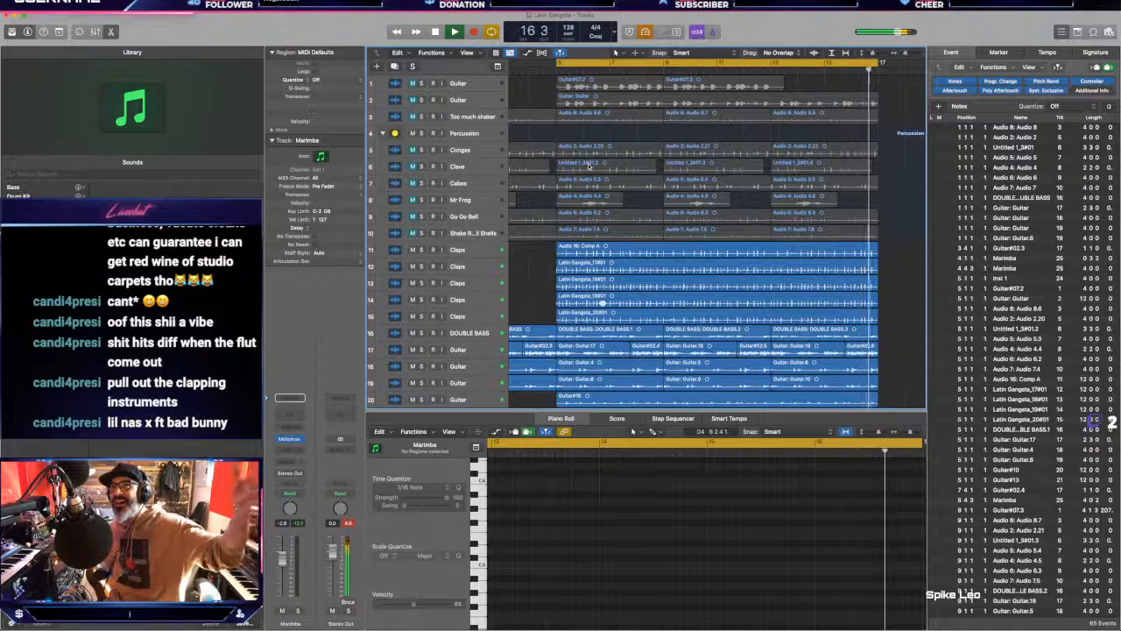
pyautogui.press('space')
pyautogui.click(557, 239)
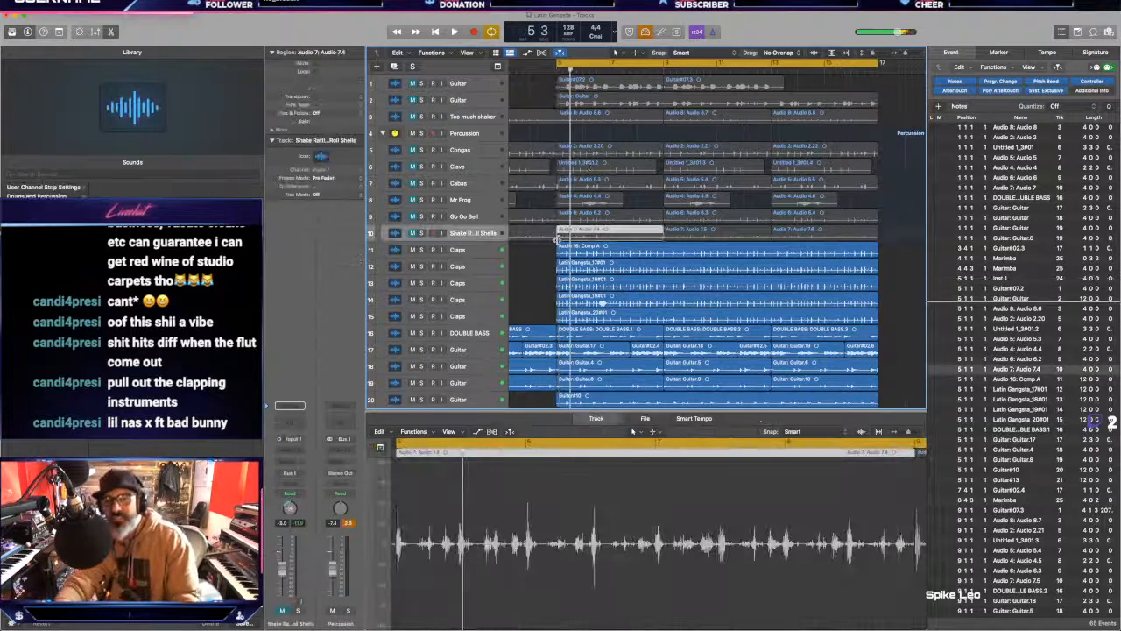
pyautogui.click(532, 273)
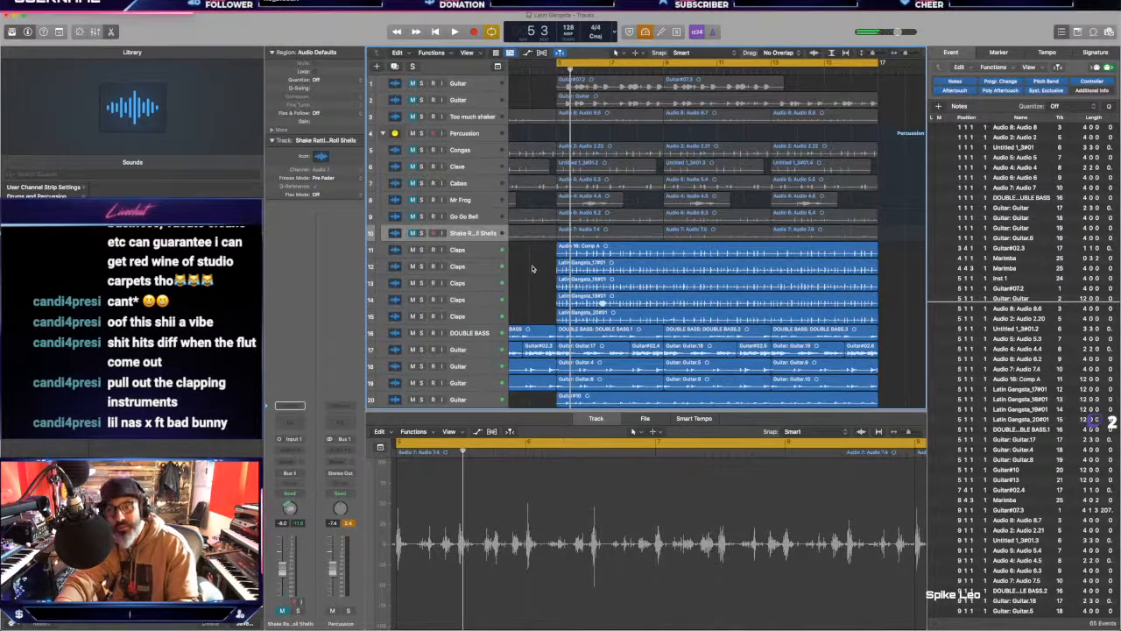
pyautogui.scroll(-5, 532, 269)
pyautogui.click(112, 33)
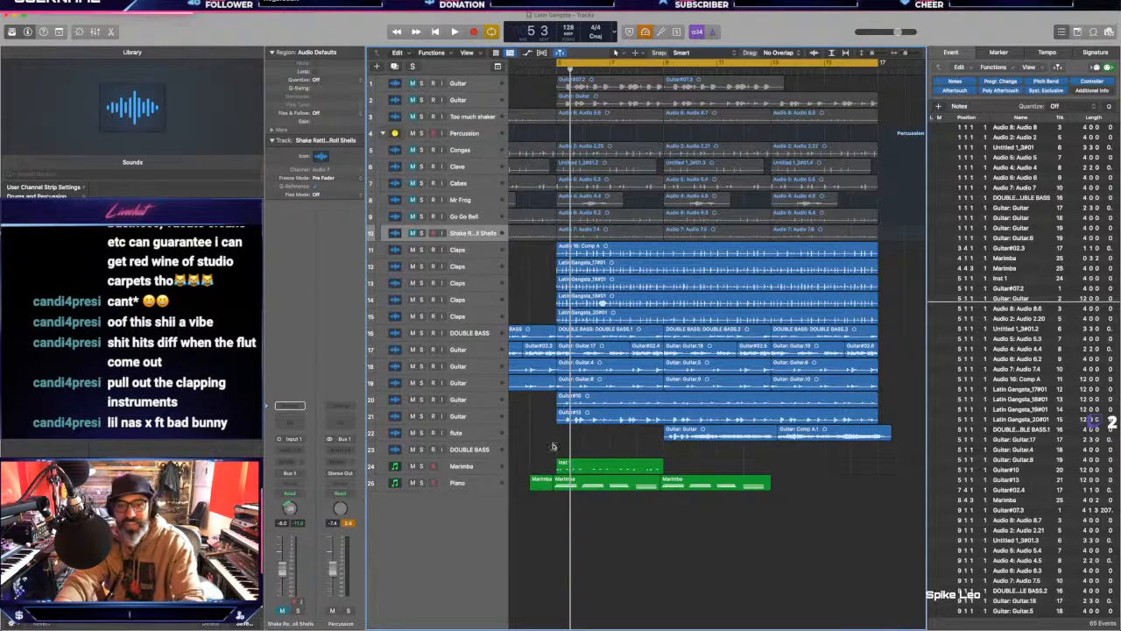
# Step: Delete the short Marimba lead-in region before bar 5 on the Piano track and listen to the loop
pyautogui.press('space')
pyautogui.click(538, 486)
pyautogui.press('Delete')
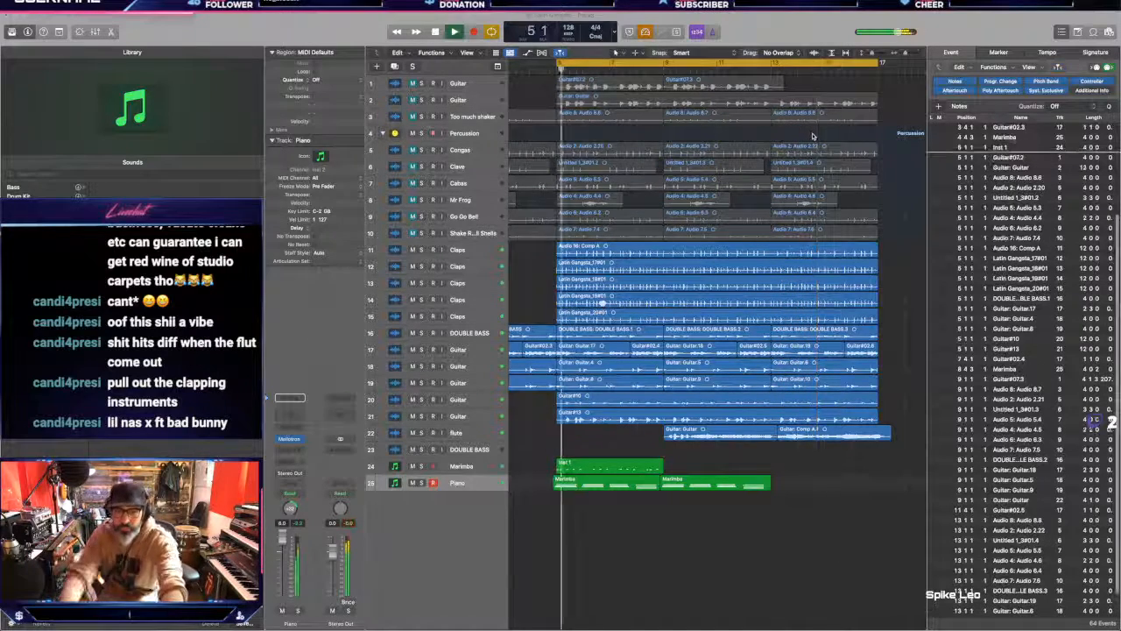
pyautogui.press('space')
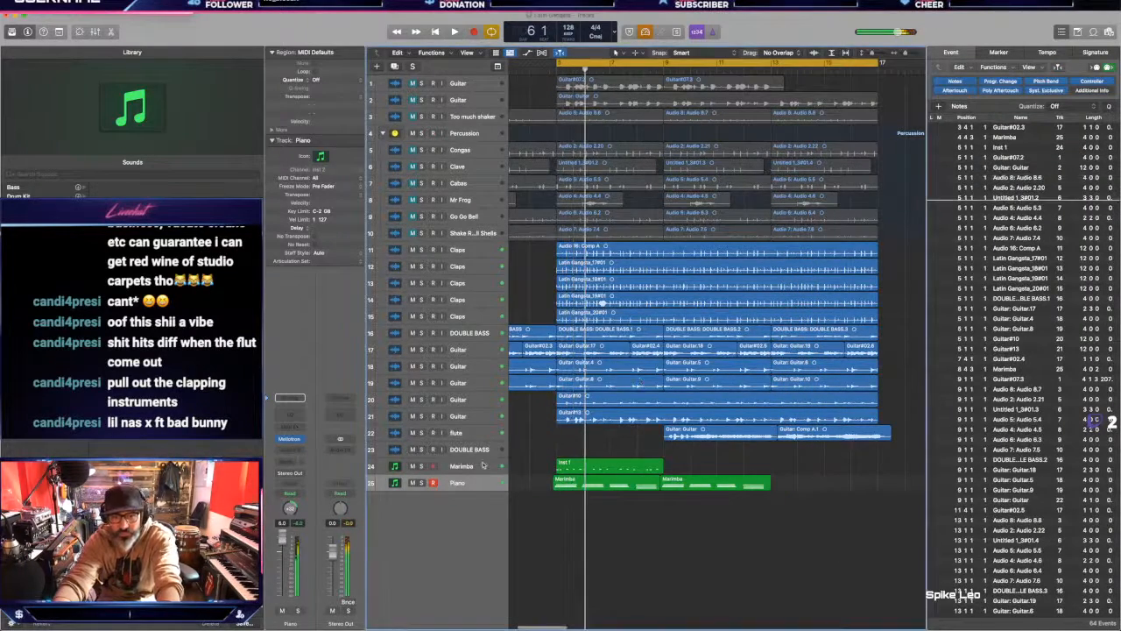
# Step: Mute the Marimba, Piano and flute tracks and guitar tracks 20 and 21 while the loop plays
pyautogui.click(483, 465)
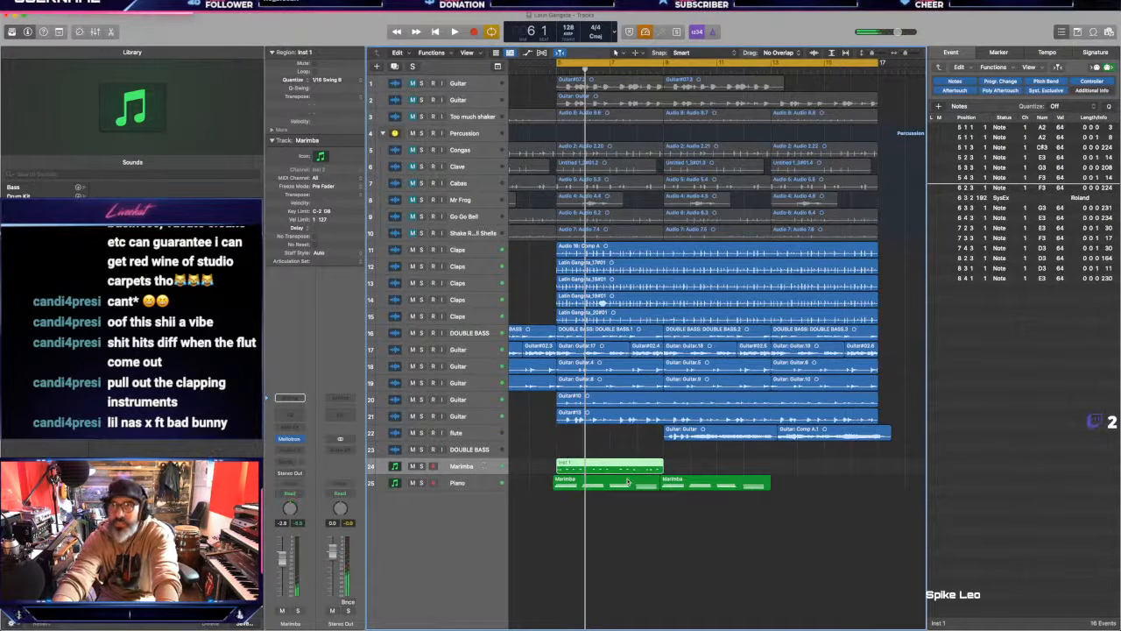
pyautogui.click(698, 553)
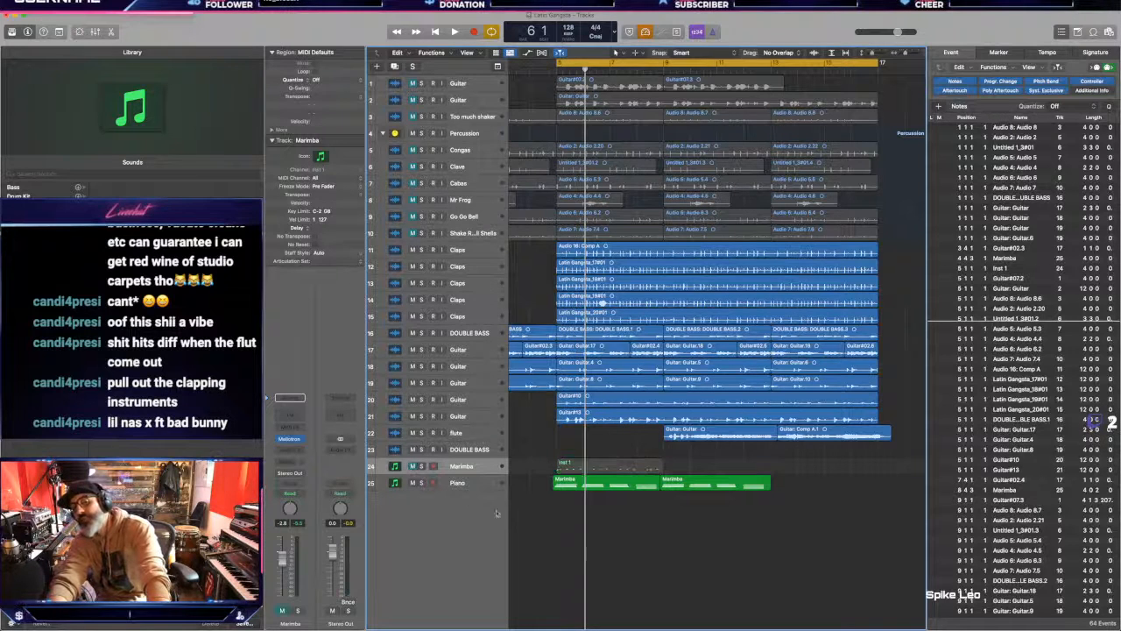
pyautogui.press('space')
pyautogui.click(412, 483)
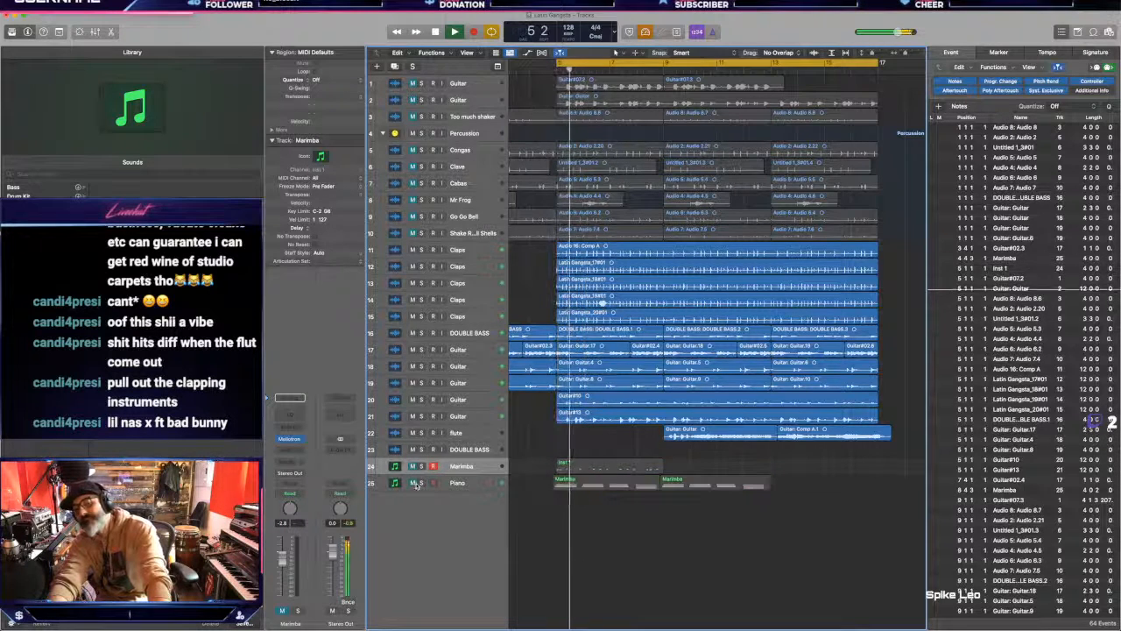
pyautogui.click(413, 416)
pyautogui.click(412, 401)
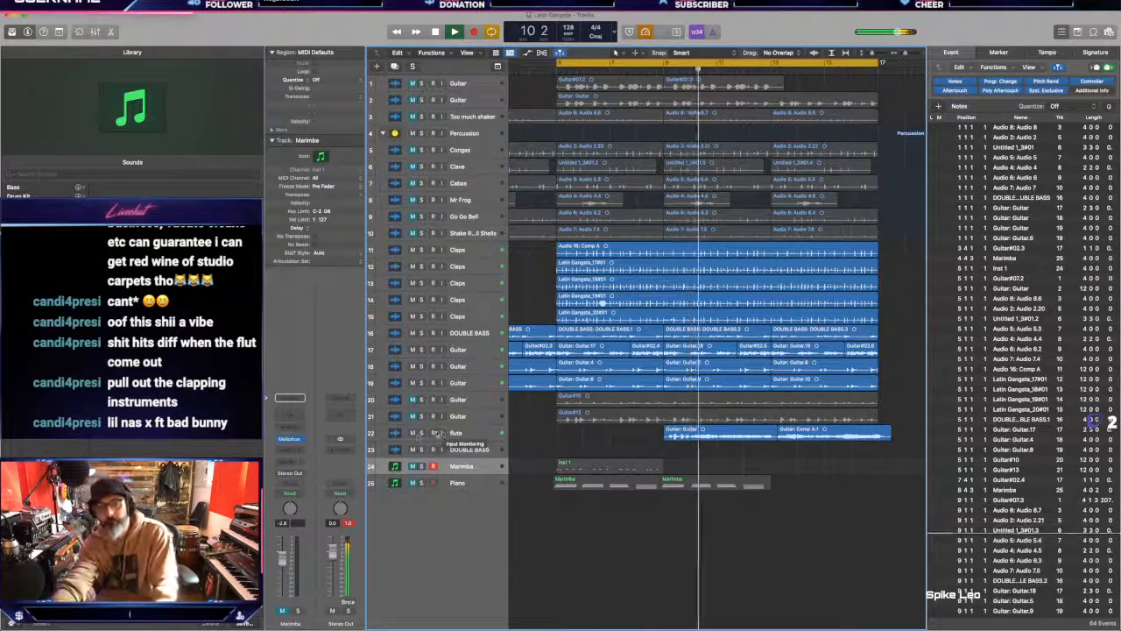
pyautogui.click(413, 433)
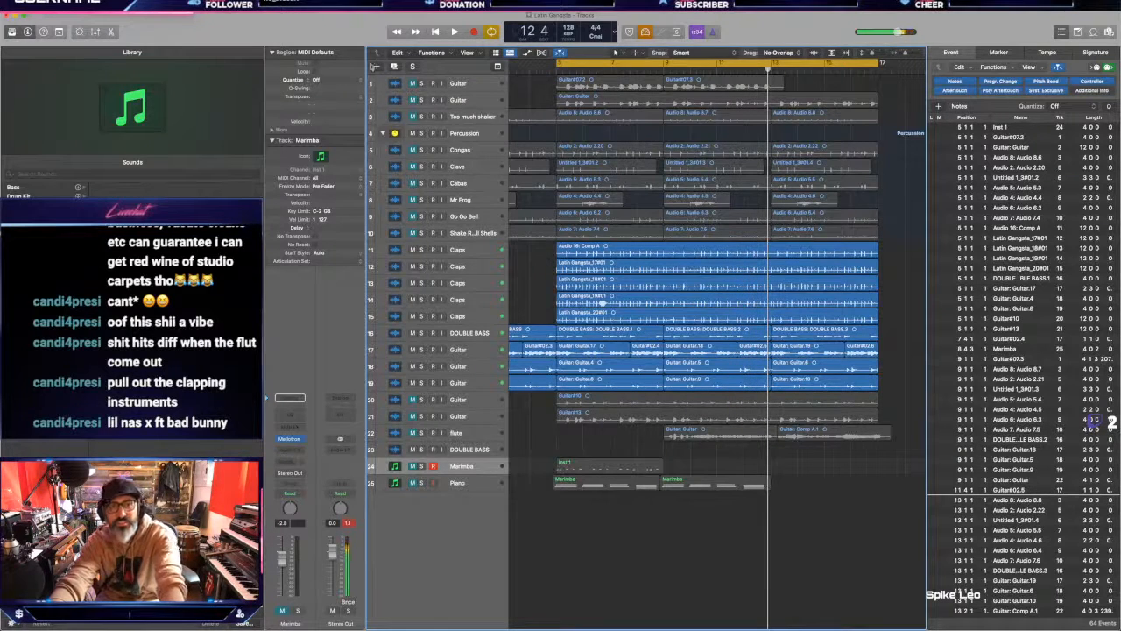
# Step: Create one new audio track on Input 1, place it below Piano and name it VOCALS
pyautogui.press('alt+super+n')
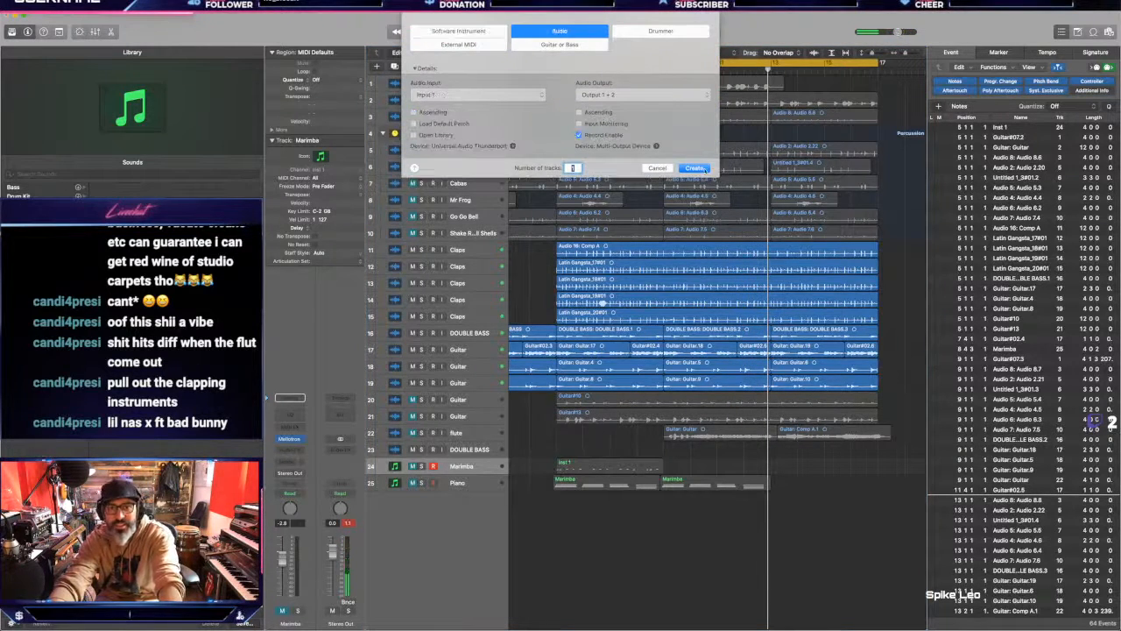
pyautogui.click(696, 168)
pyautogui.moveTo(462, 482); pyautogui.dragTo(456, 506)
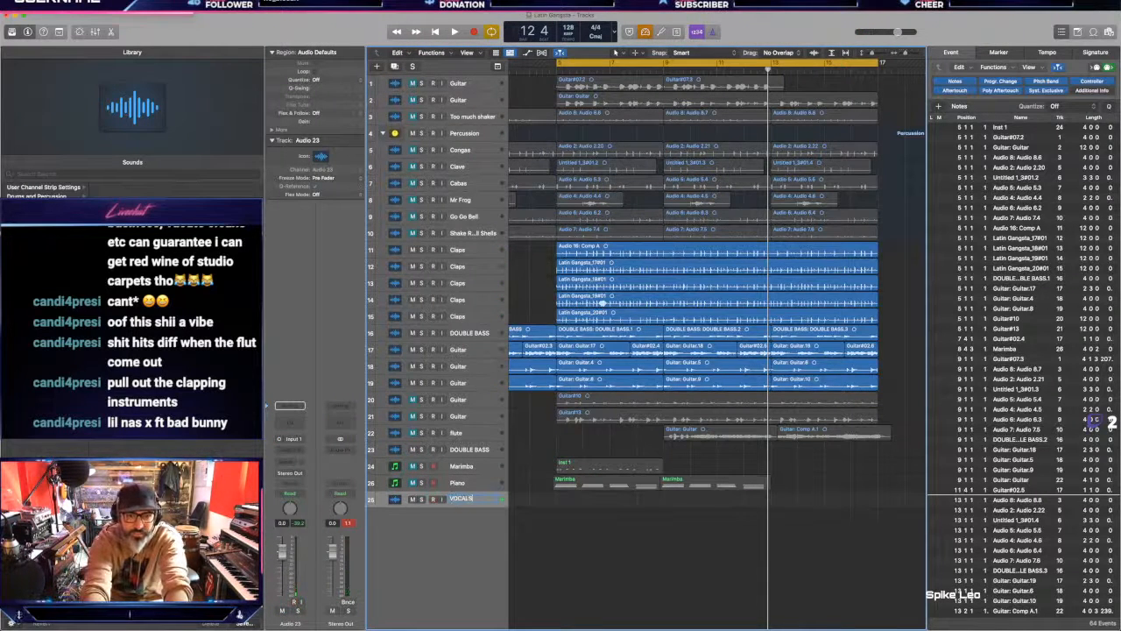
# Step: Record a vocal take on the VOCALS track from bar 5 to almost bar 9 and raise its region gain to about +16 dB
pyautogui.press('r')
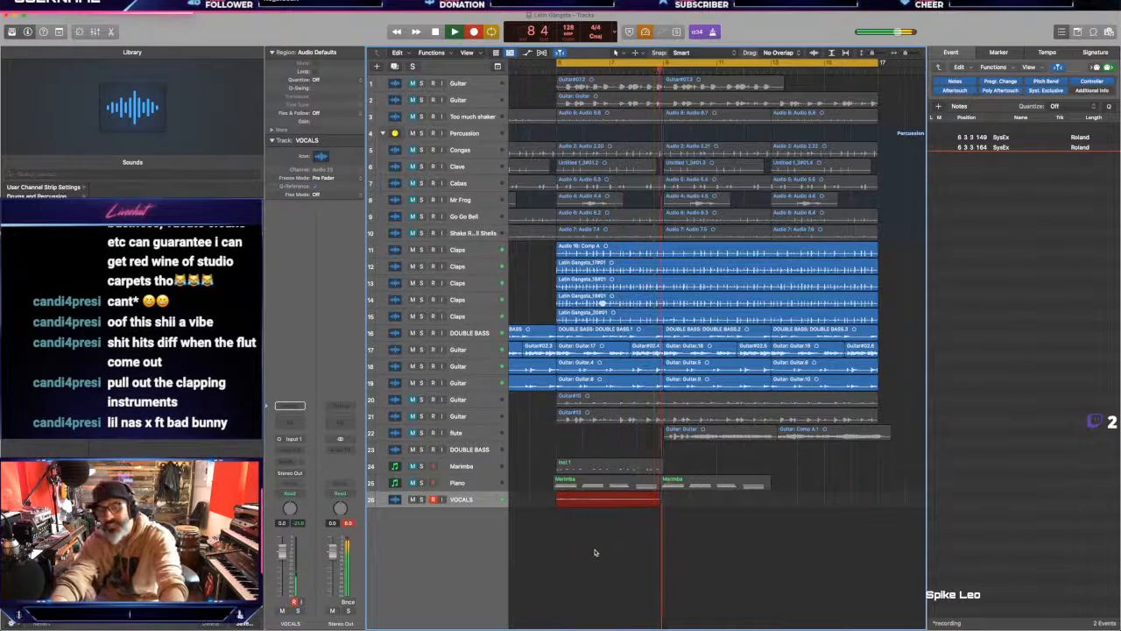
pyautogui.press('space')
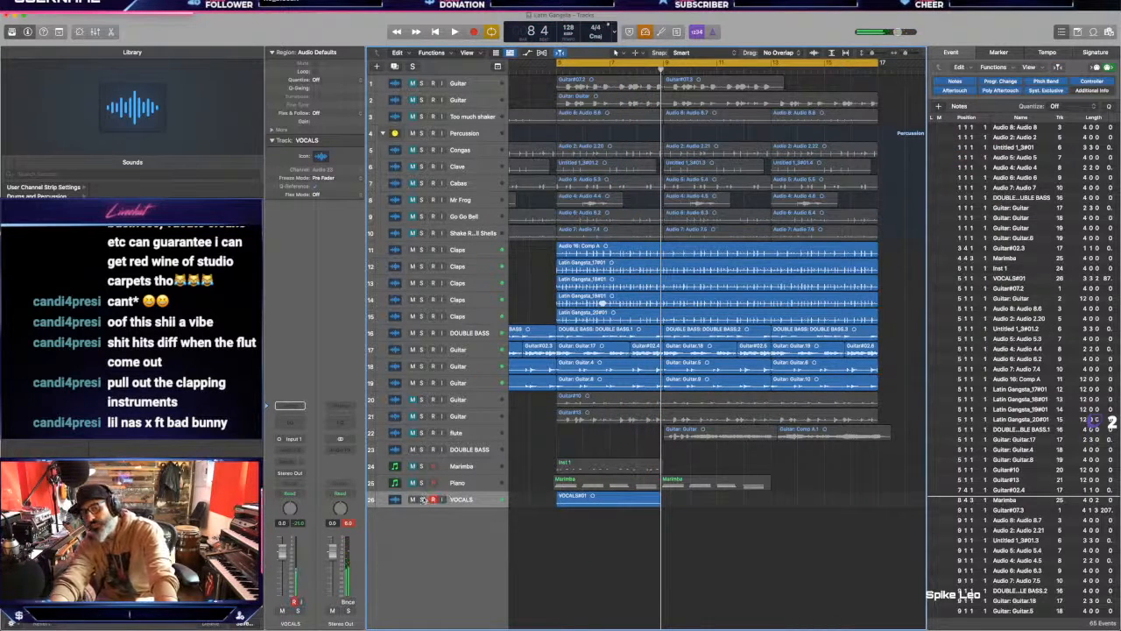
pyautogui.press('space')
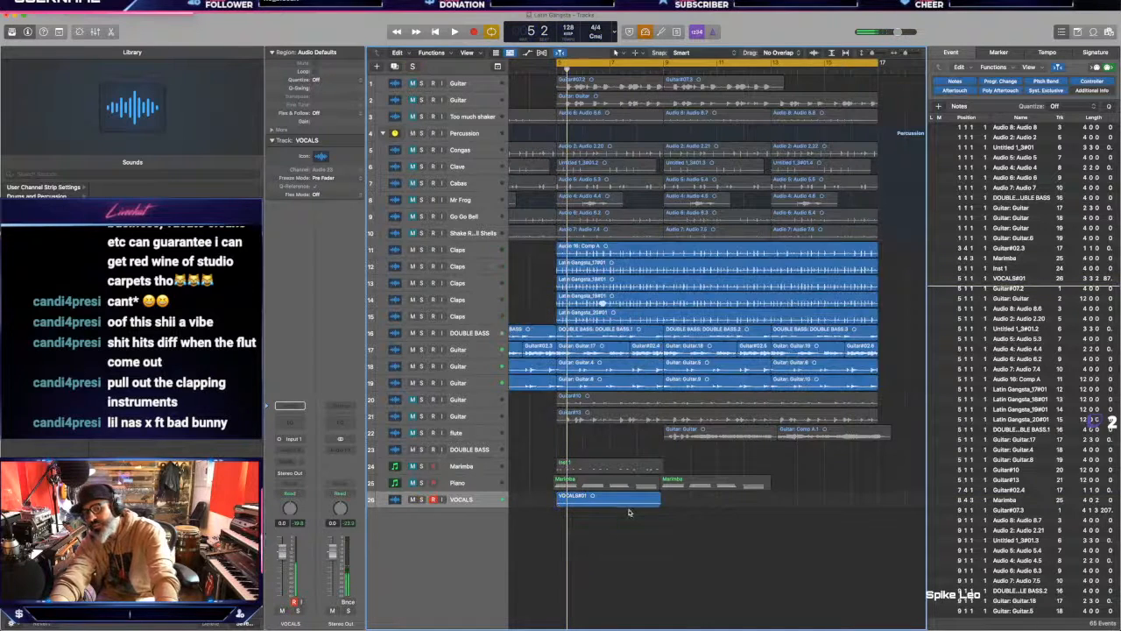
pyautogui.click(617, 498)
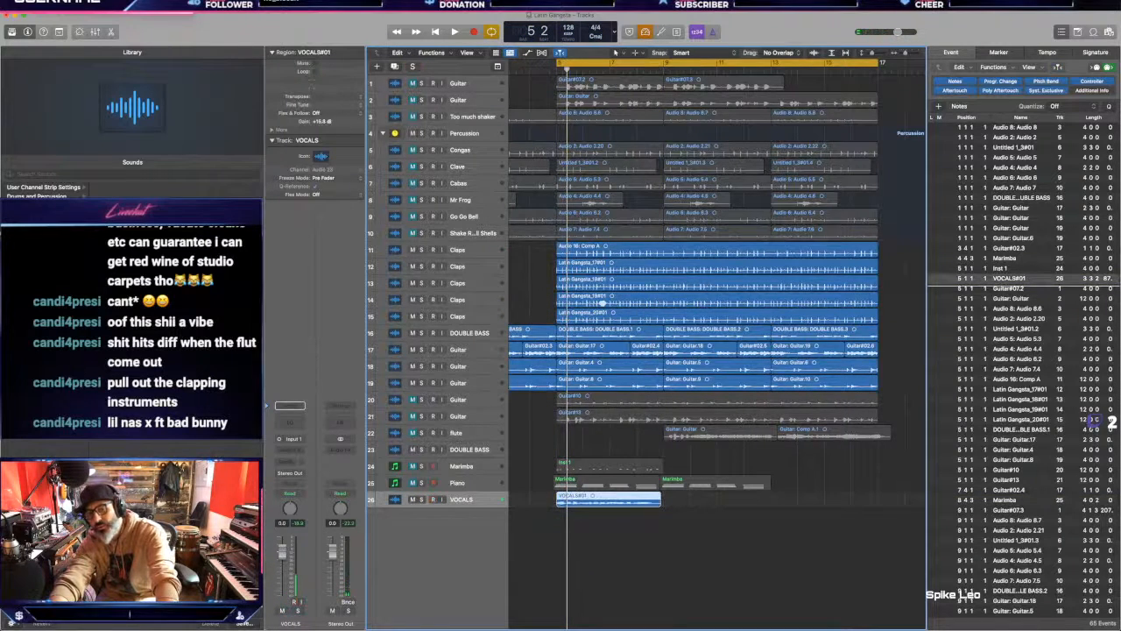
pyautogui.scroll(6, 604, 406)
pyautogui.scroll(-2, 604, 408)
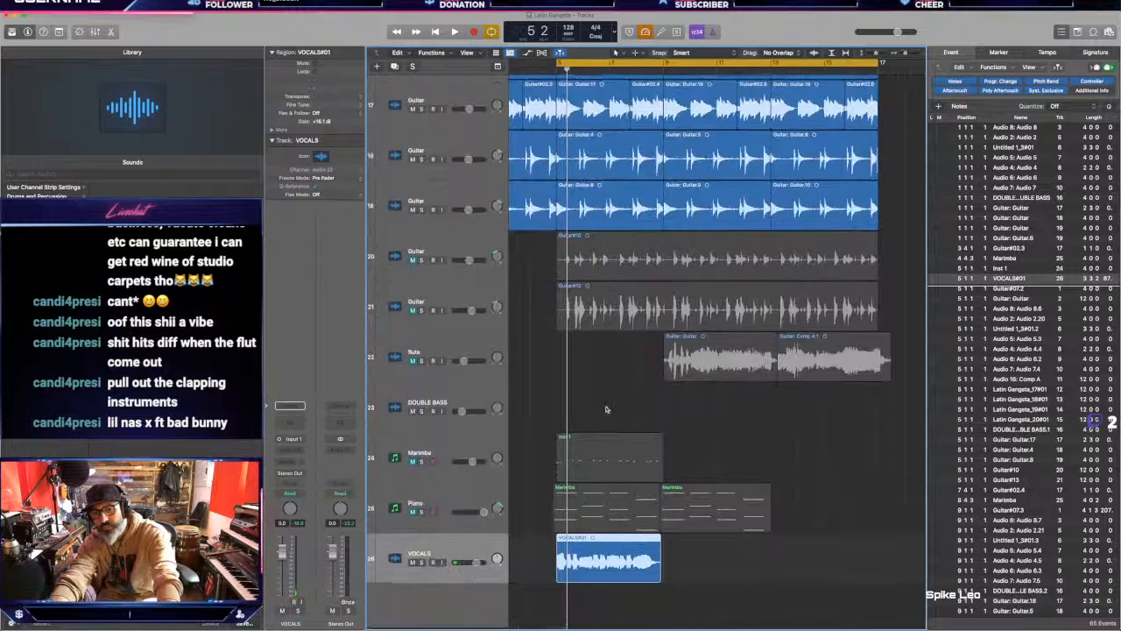
# Step: Lower the VOCALS track's volume to -6.4 dB while playing back the take
pyautogui.press('space')
pyautogui.moveTo(479, 567); pyautogui.dragTo(468, 567)
pyautogui.click(432, 565)
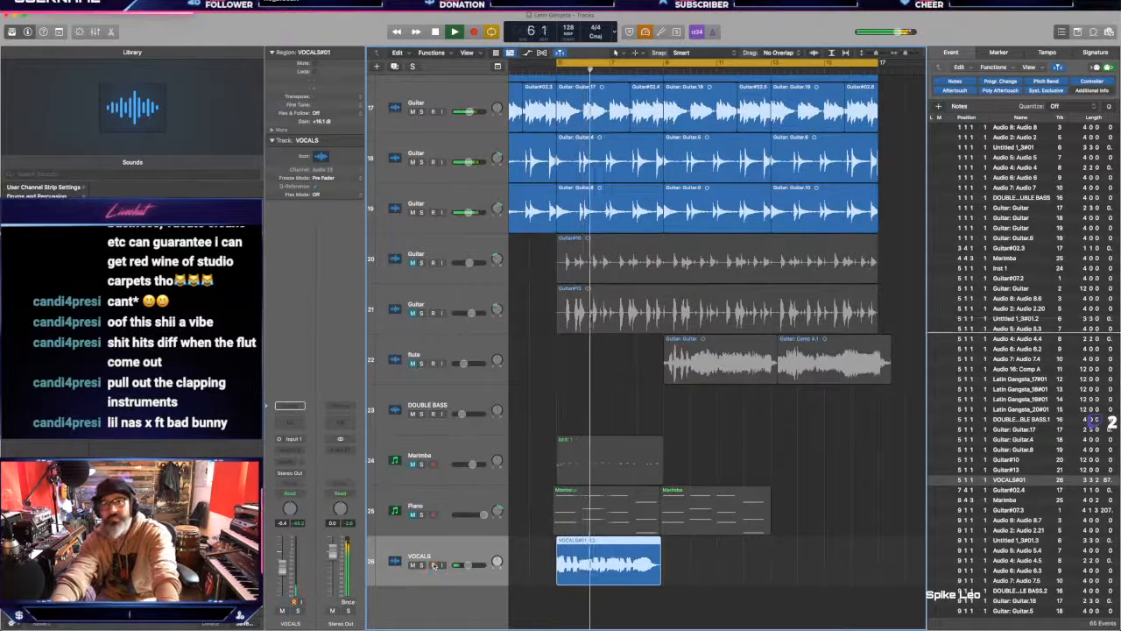
pyautogui.press('space')
# Step: Duplicate the VOCALS track five times and adjust the pan of tracks 26 and 27, with track 27 at about -42
pyautogui.press('super+d')
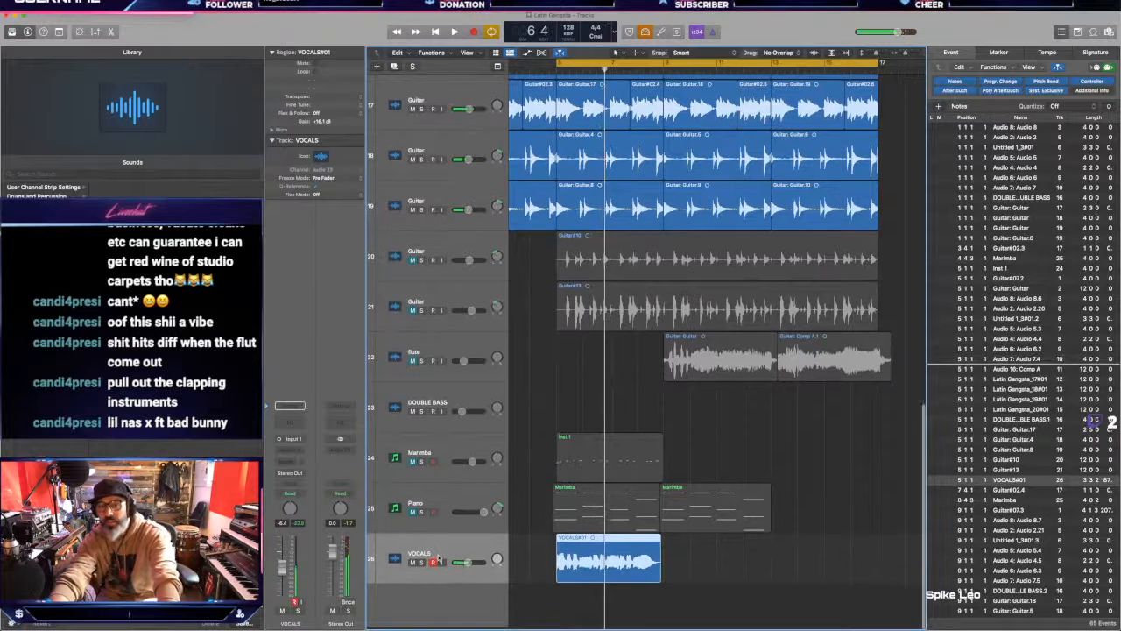
pyautogui.press('super+d')
pyautogui.press('super+d')
pyautogui.press('super+d')
pyautogui.press('super+d')
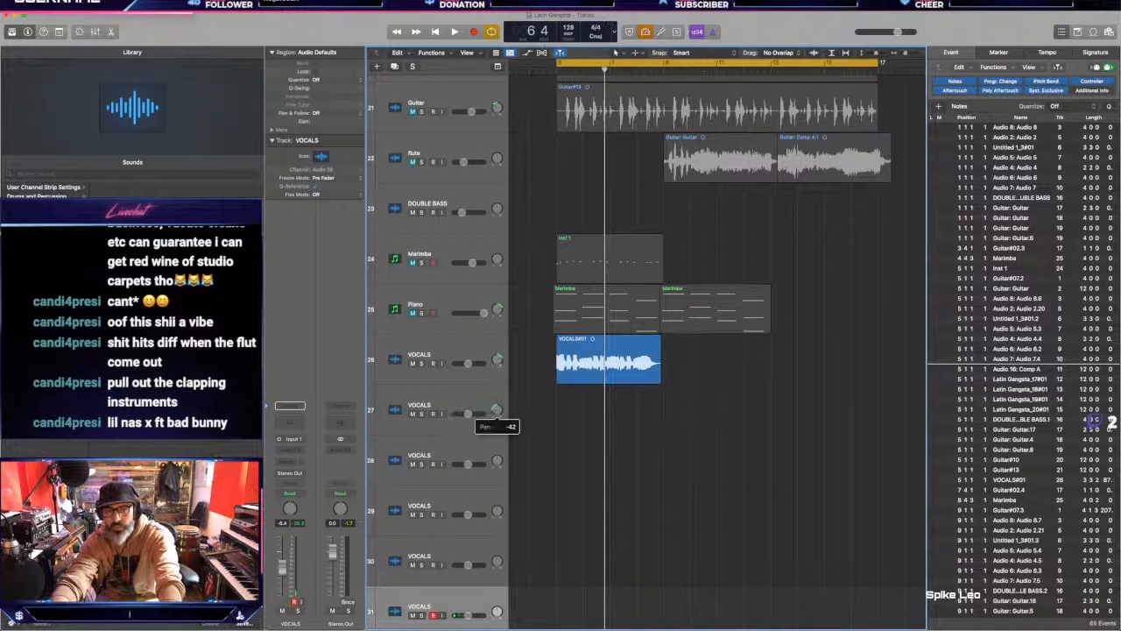
# Step: Record a second vocal take on VOCALS track 27 from bar 5 to about bar 9
pyautogui.click(432, 413)
pyautogui.press('r')
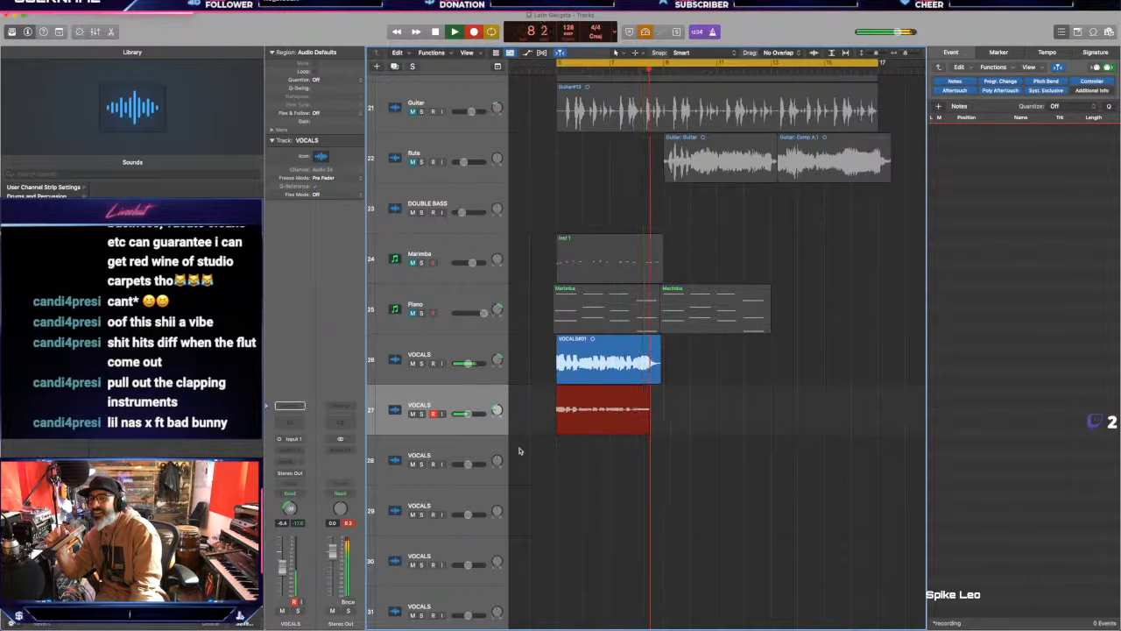
pyautogui.press('space')
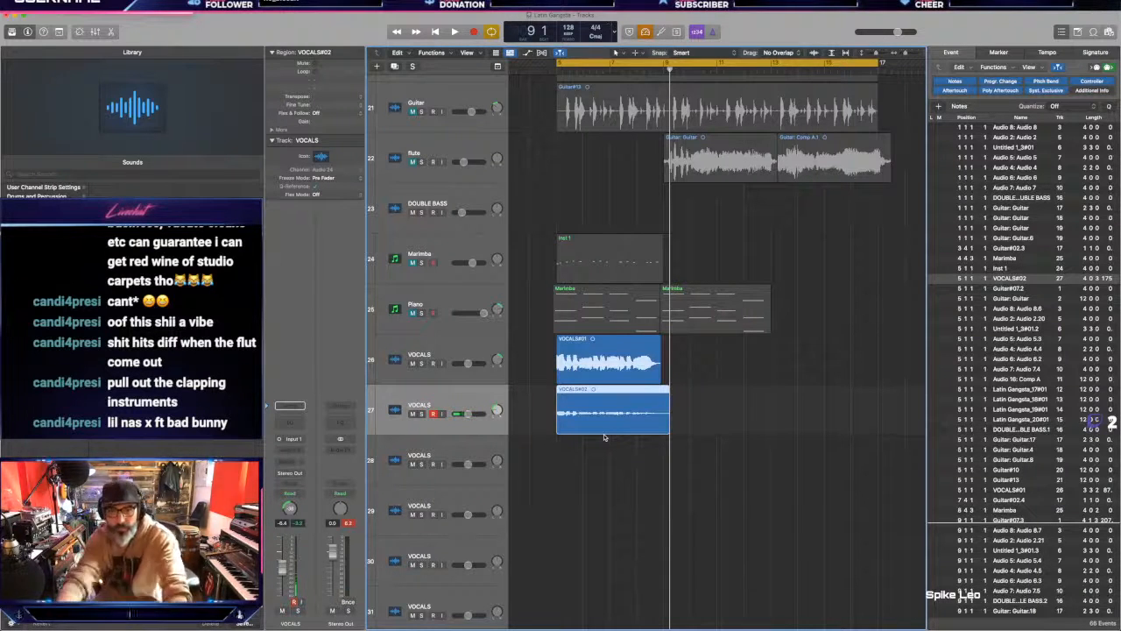
# Step: Set the gain of the vocal region on track 27 to 16 dB and slightly lower that track's volume during playback
pyautogui.click(604, 361)
pyautogui.click(601, 412)
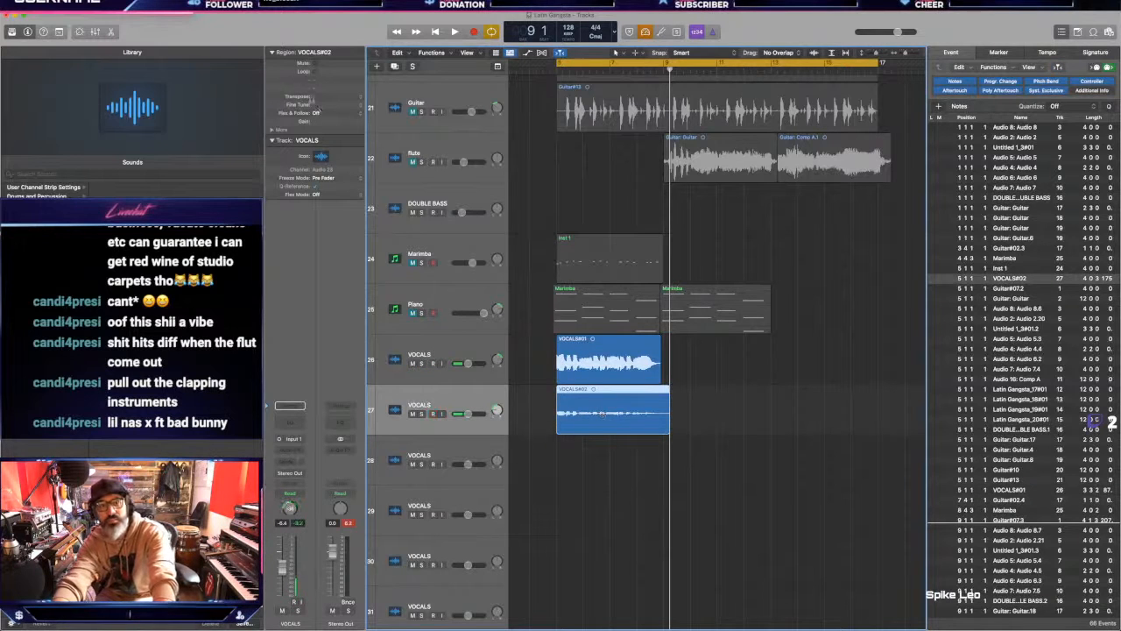
pyautogui.write('16')
pyautogui.press('Return')
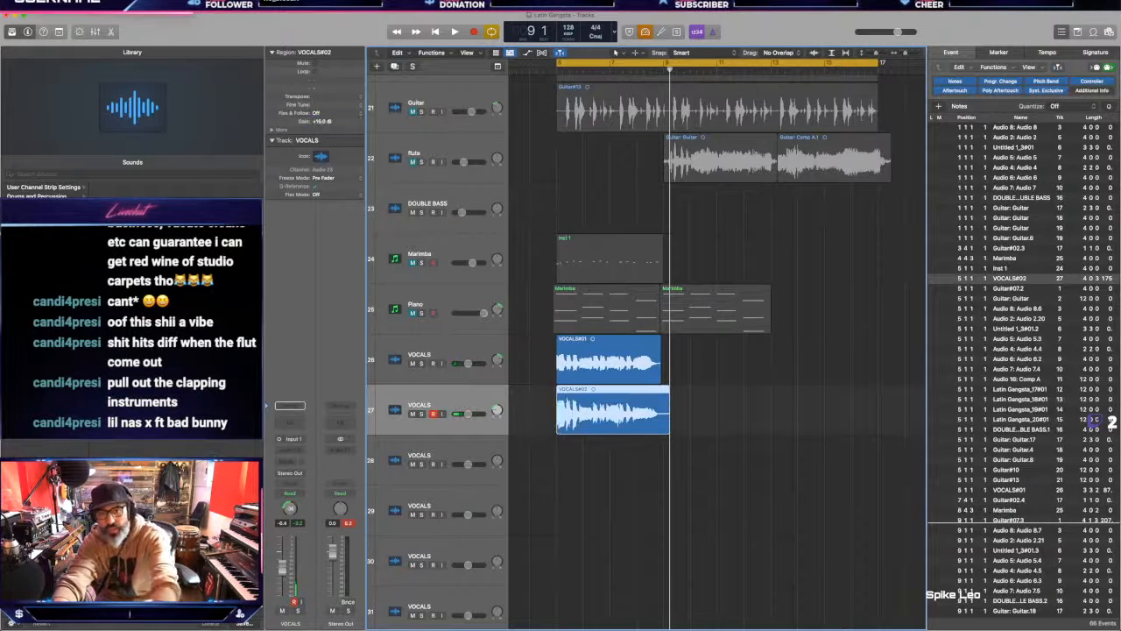
pyautogui.click(510, 421)
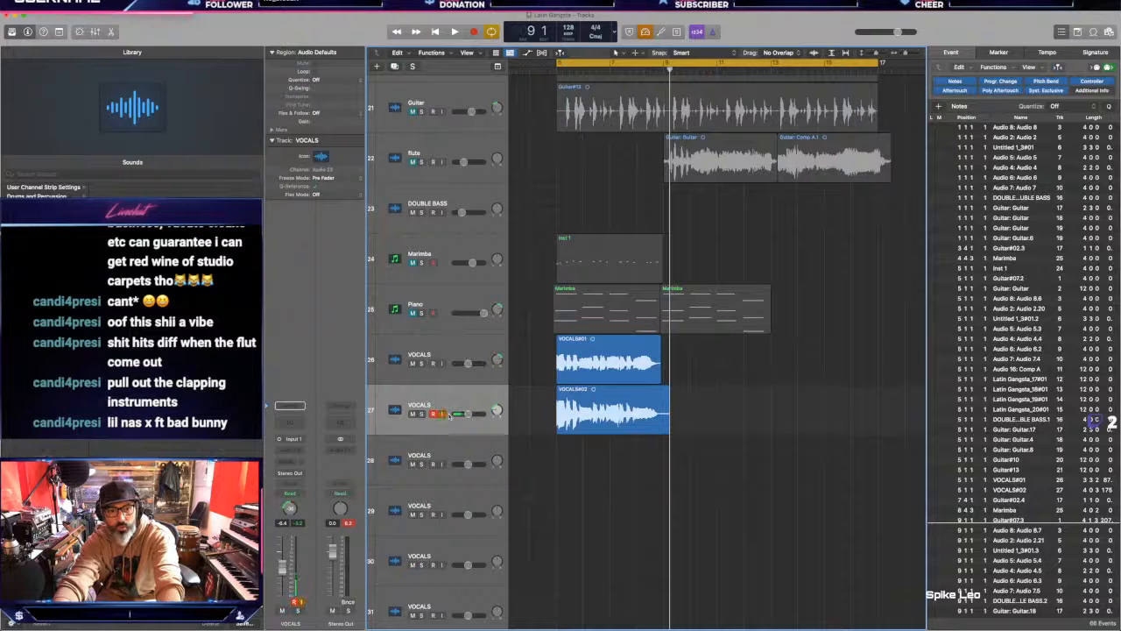
pyautogui.press('space')
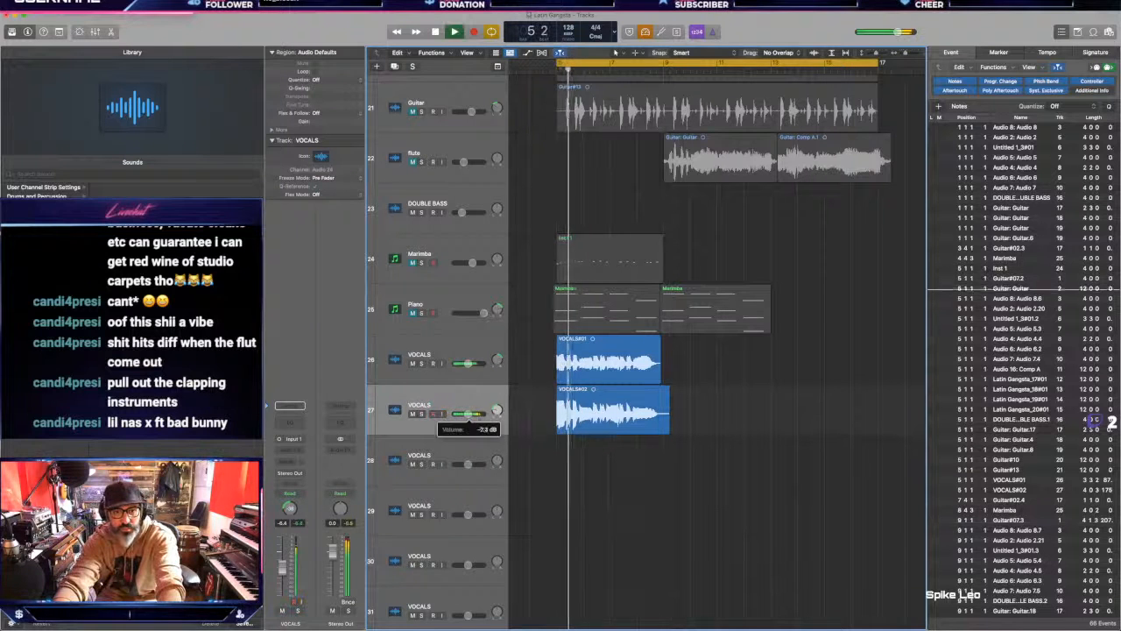
pyautogui.press('space')
# Step: Record a third vocal take on VOCALS track 28 from bar 5 to bar 9 and pan the track to about +28
pyautogui.click(438, 464)
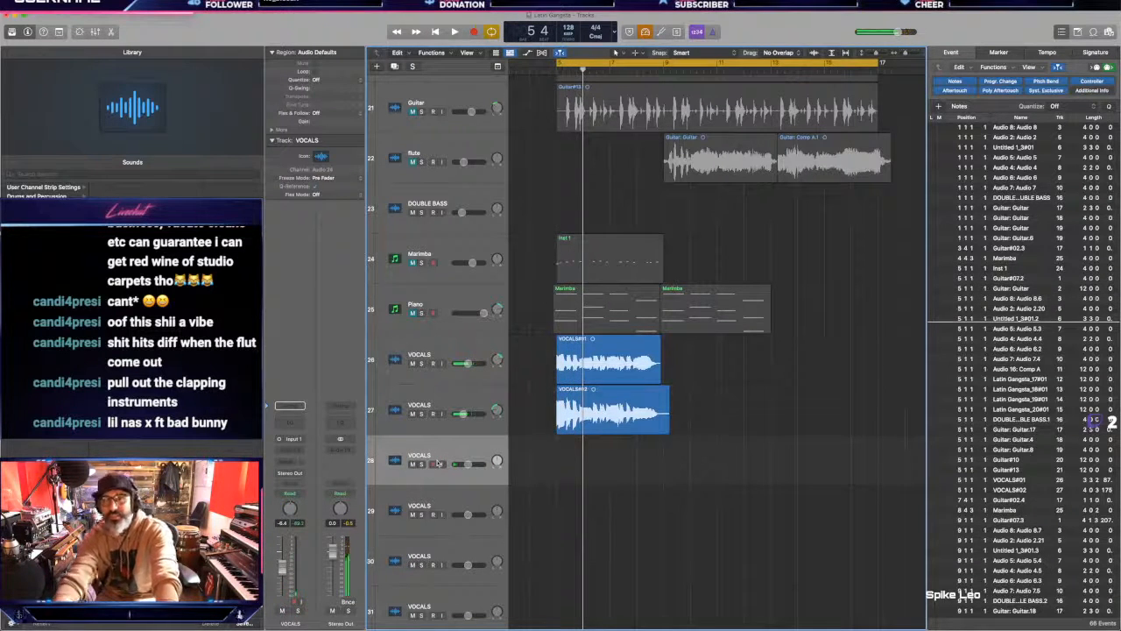
pyautogui.press('space')
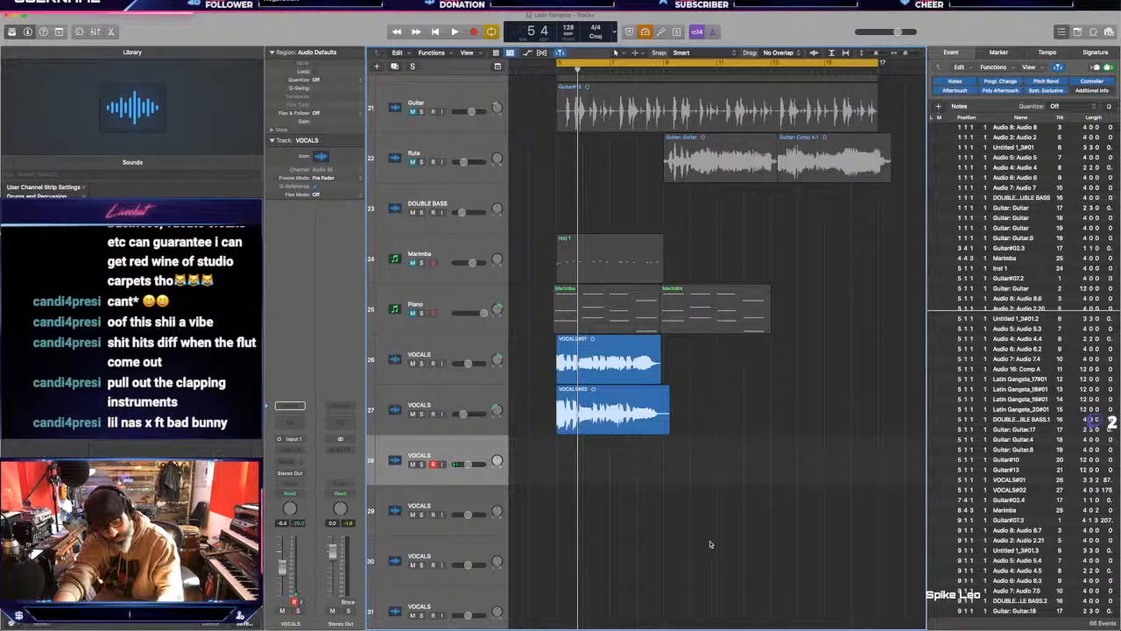
pyautogui.press('r')
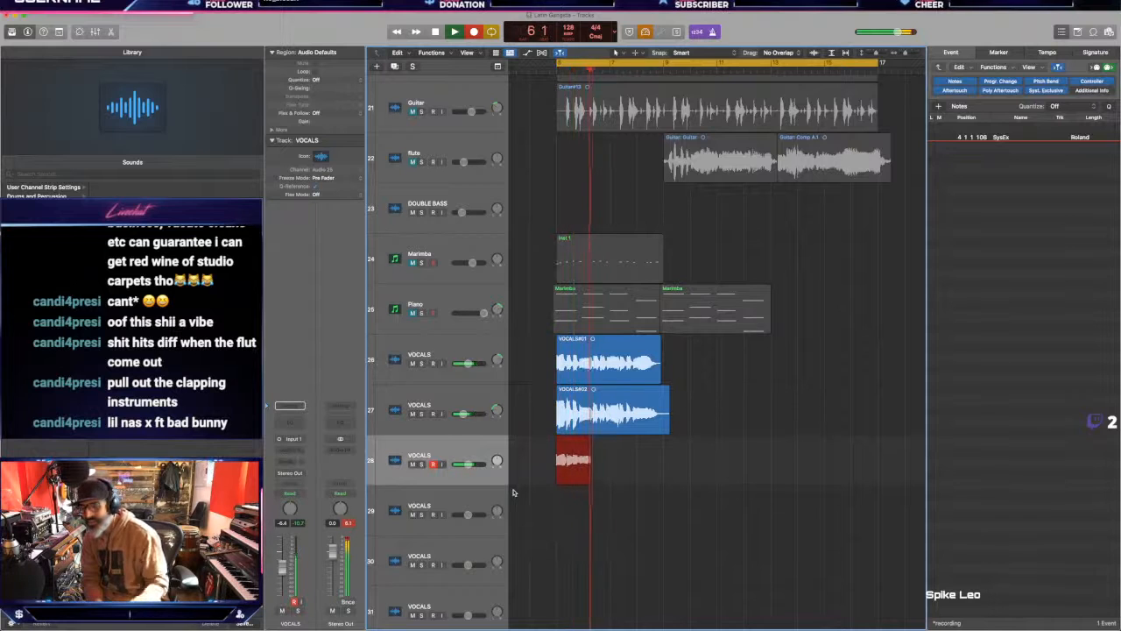
pyautogui.press('space')
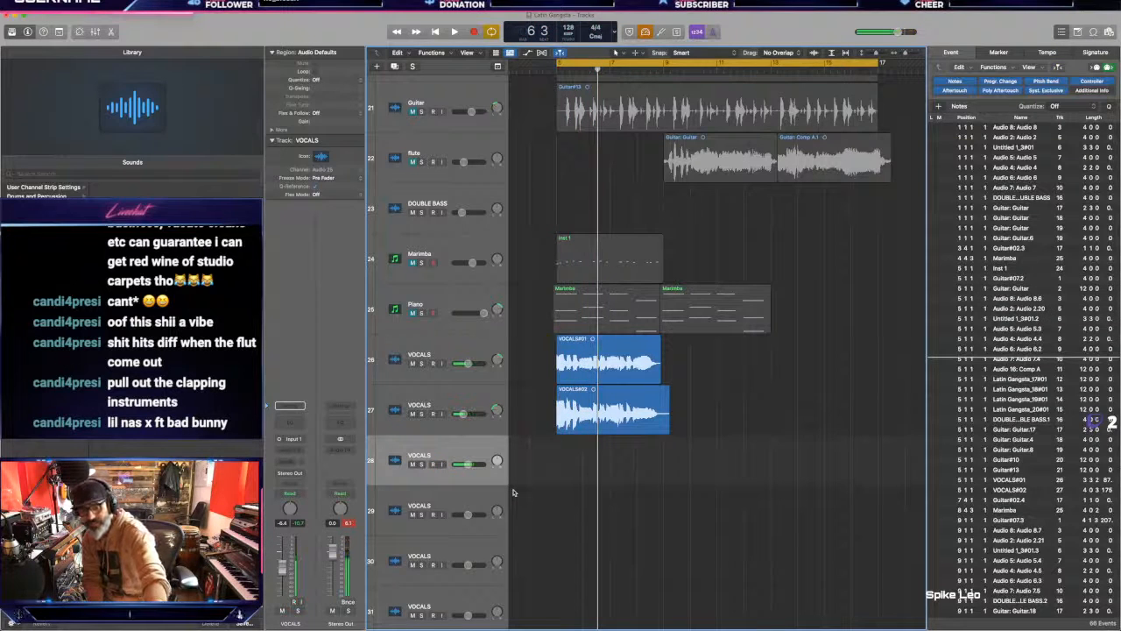
pyautogui.press('r')
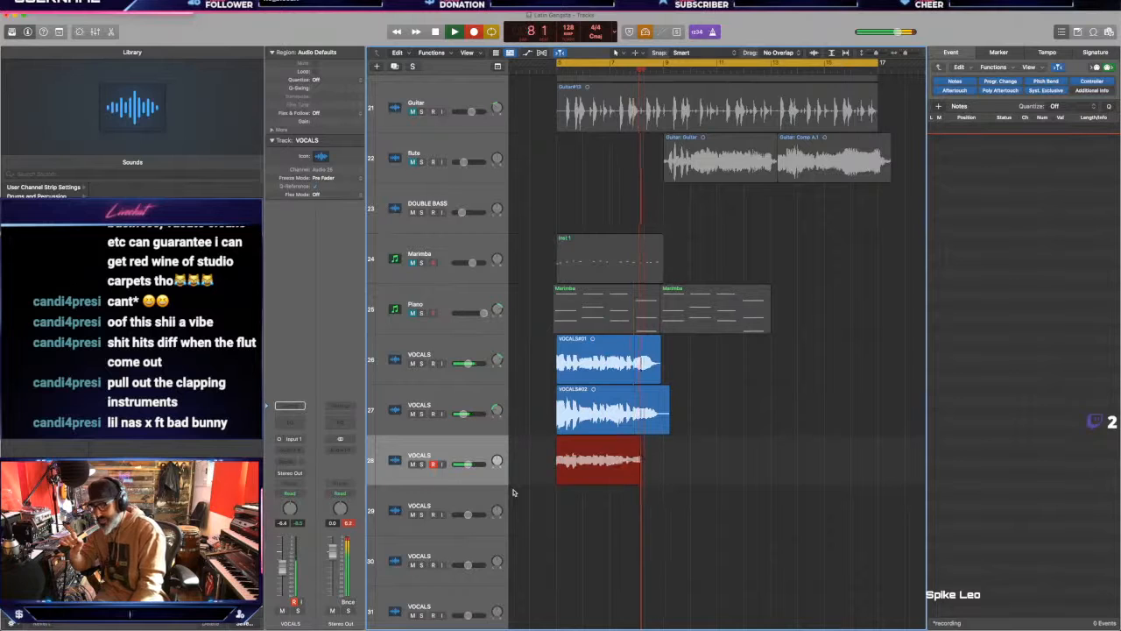
pyautogui.press('space')
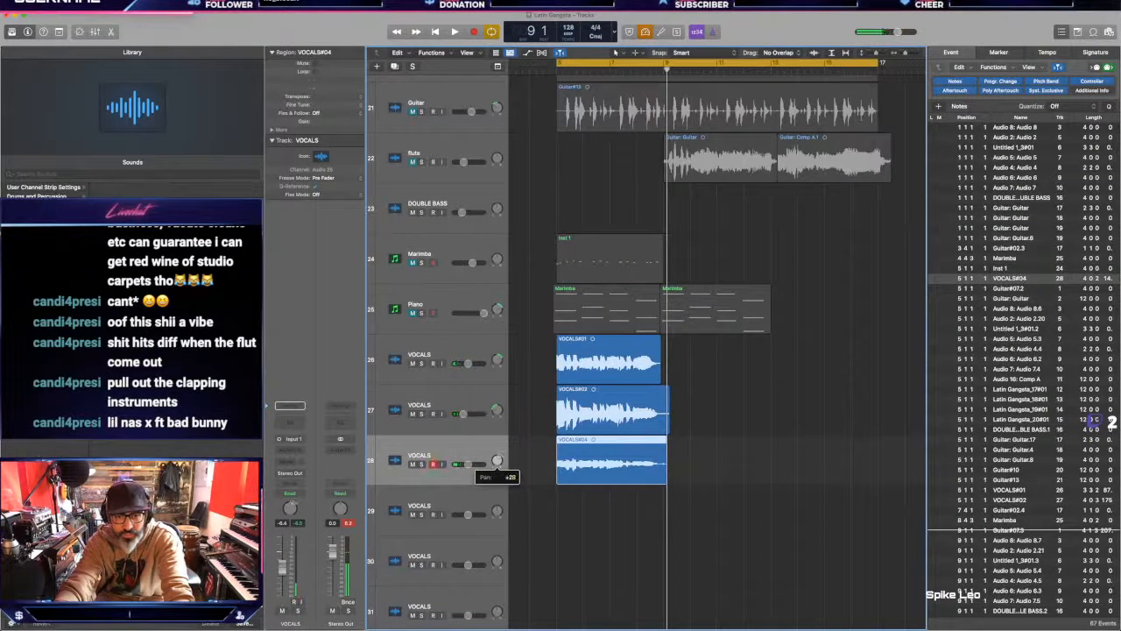
# Step: Record a fourth vocal take on VOCALS track 29 from bar 5 to about bar 9
pyautogui.click(435, 514)
pyautogui.press('r')
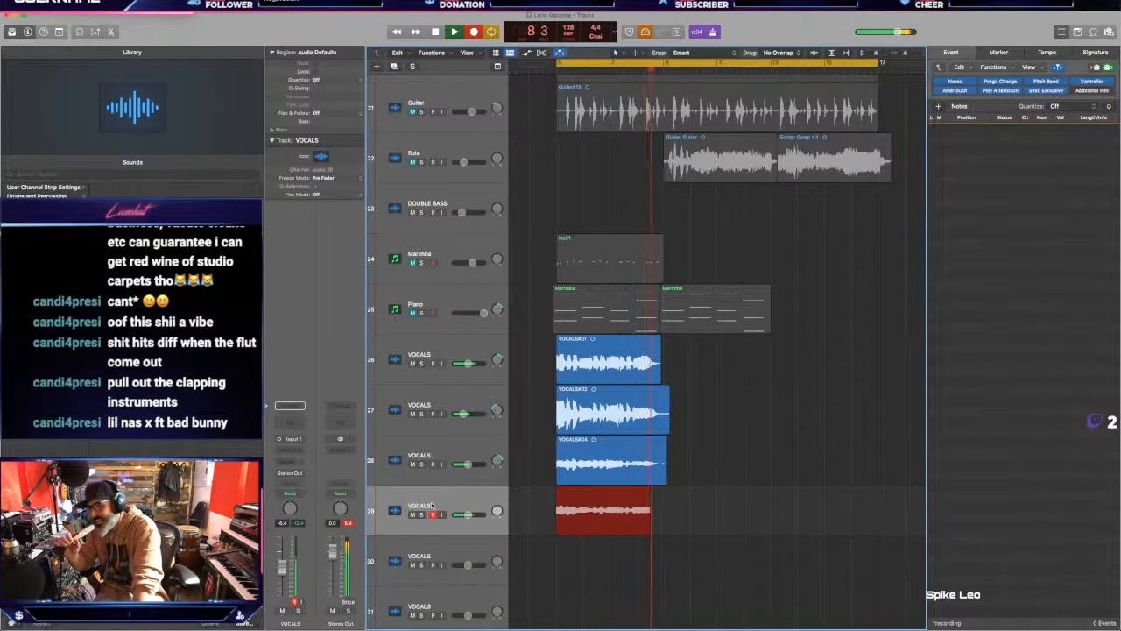
pyautogui.press('space')
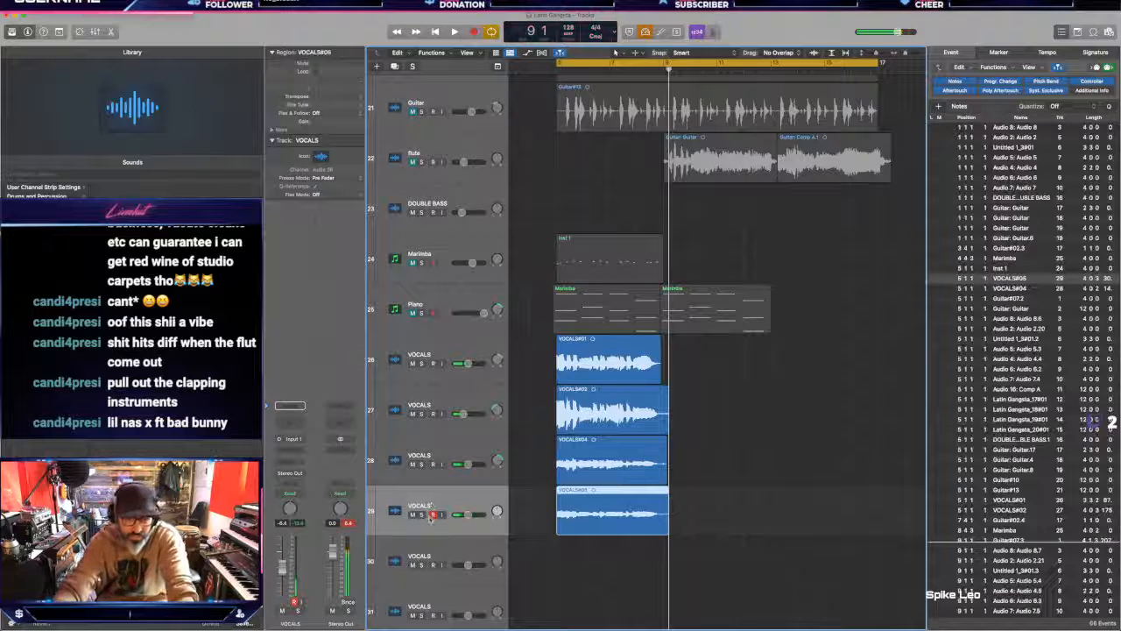
# Step: Raise the gain of the vocal regions on tracks 28 and 29 together during playback
pyautogui.moveTo(550, 478); pyautogui.dragTo(593, 497)
pyautogui.press('space')
pyautogui.click(340, 114)
pyautogui.click(341, 65)
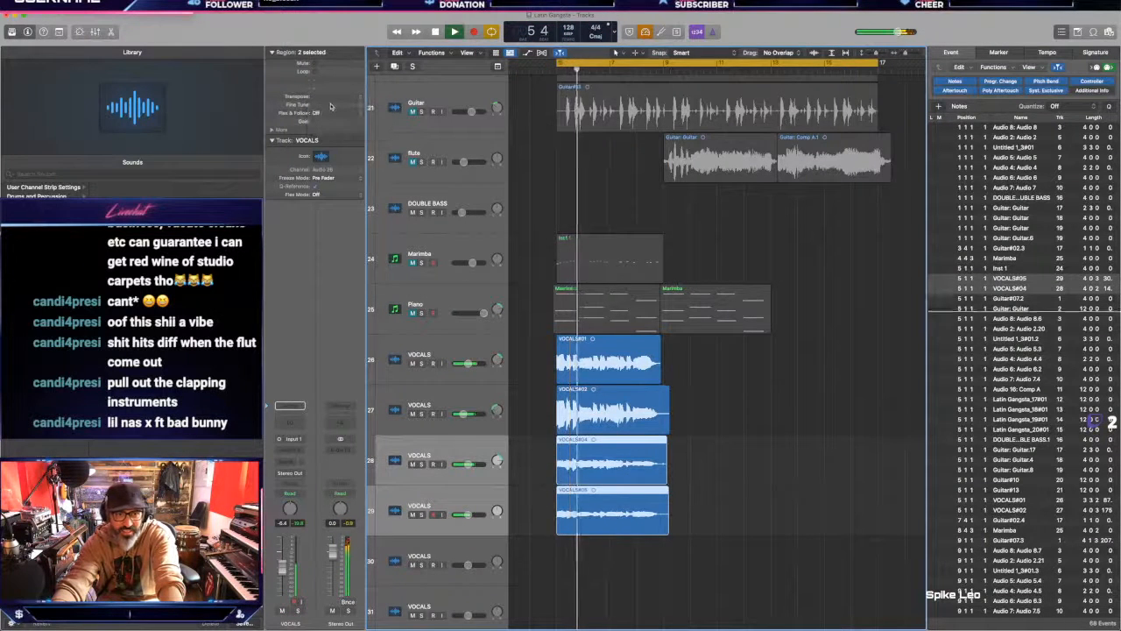
pyautogui.moveTo(321, 121); pyautogui.dragTo(321, 53)
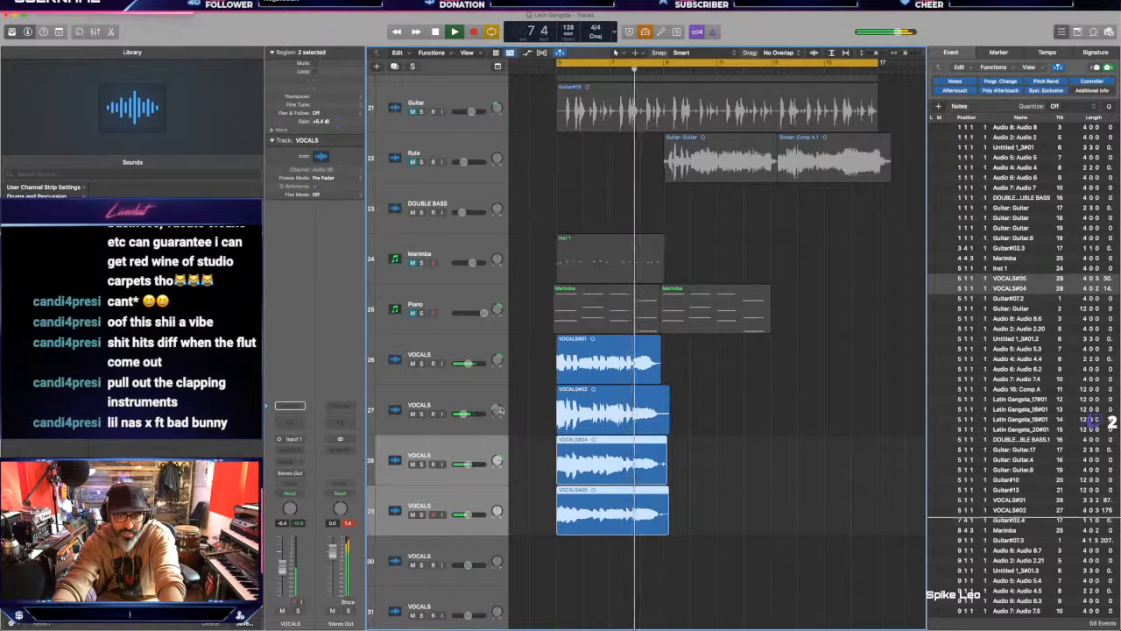
pyautogui.click(517, 476)
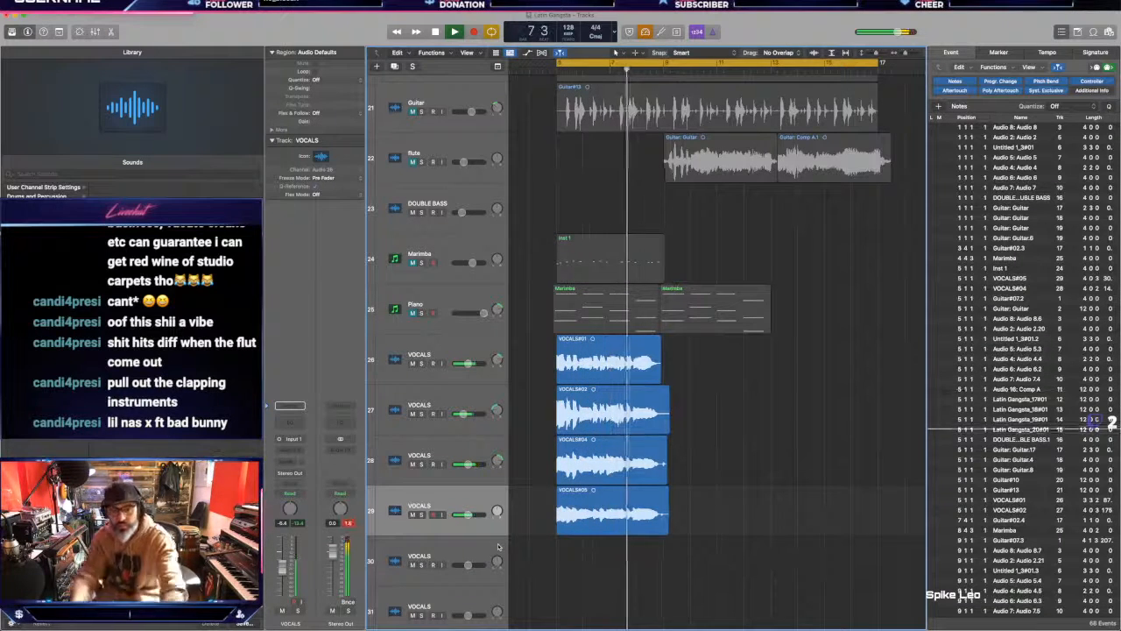
# Step: Set the cycle range to bars 5 to 9 and audition the layered vocals in the loop
pyautogui.press('space')
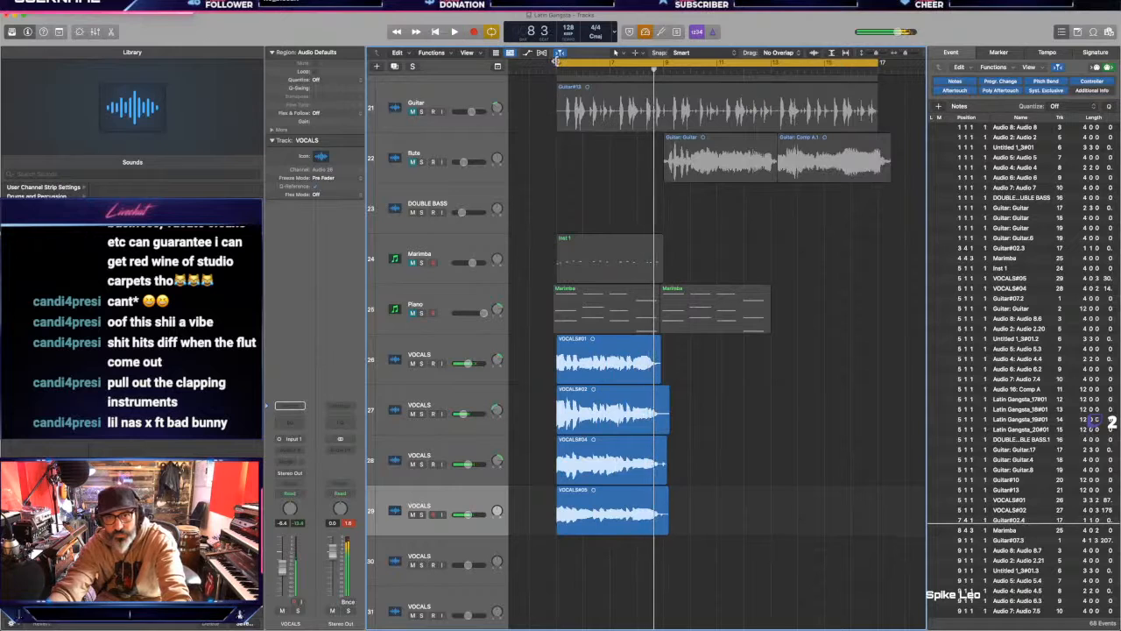
pyautogui.moveTo(561, 66); pyautogui.dragTo(663, 66)
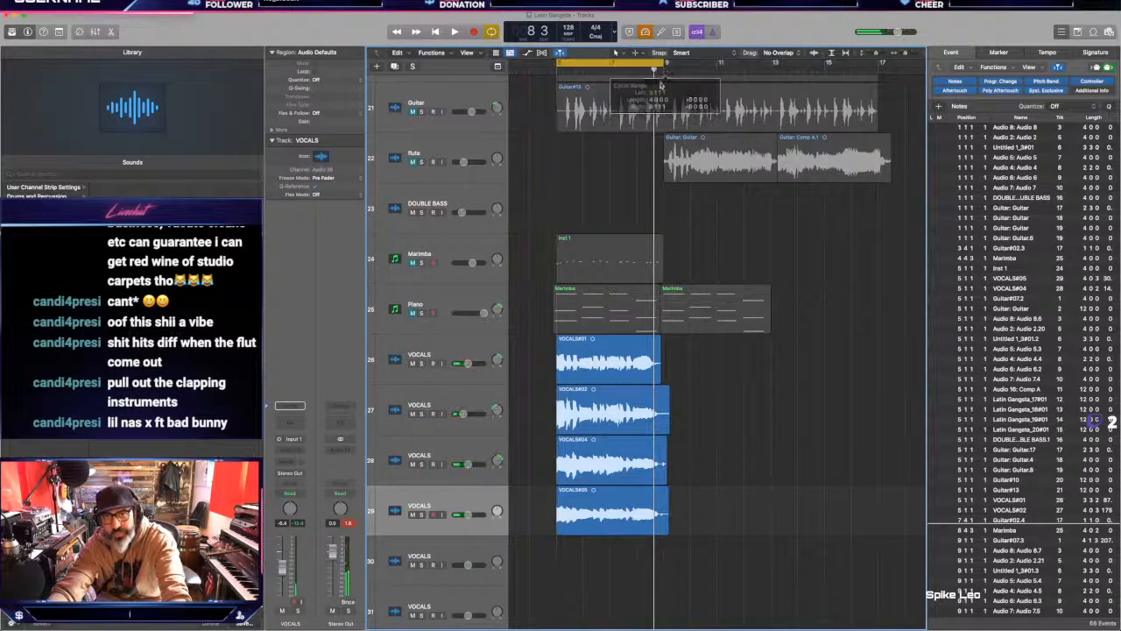
pyautogui.press('space')
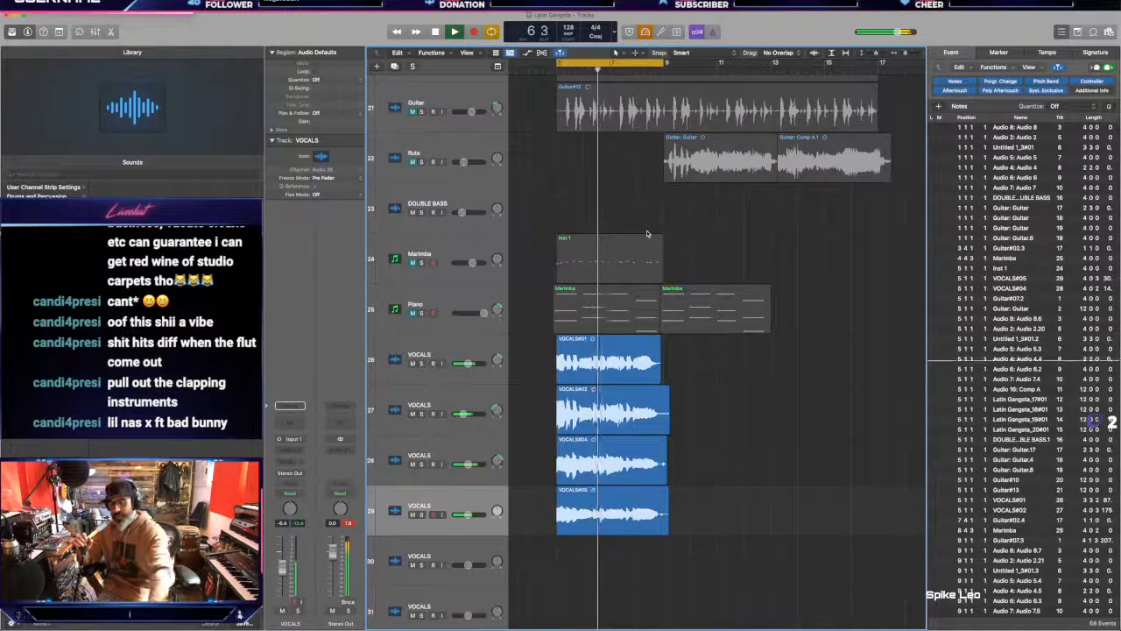
pyautogui.press('space')
pyautogui.press('space')
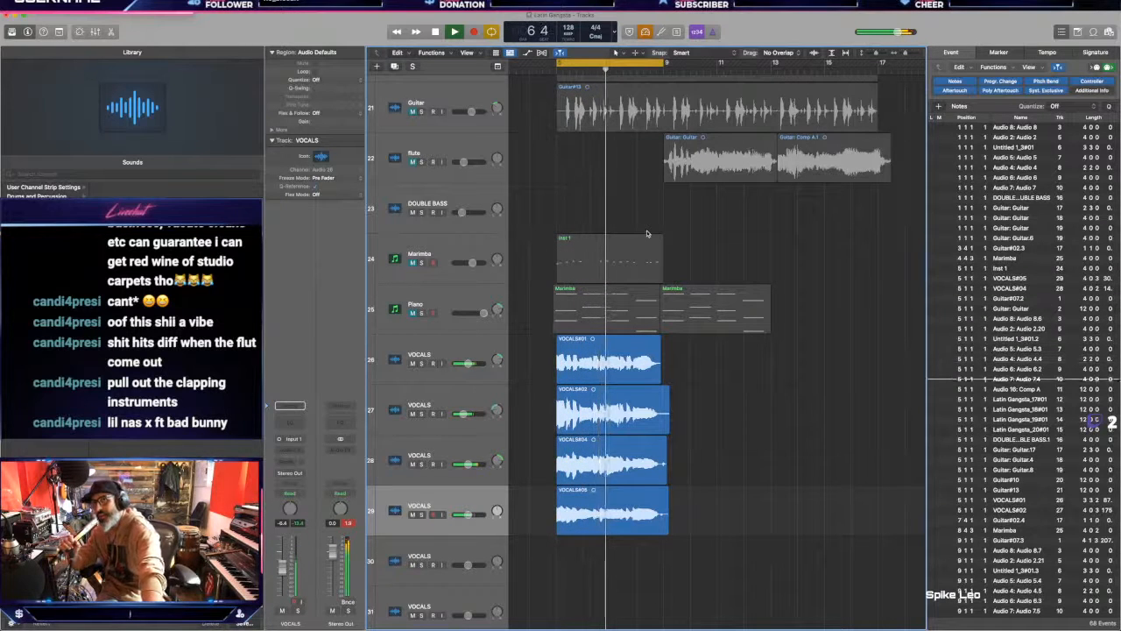
pyautogui.press('space')
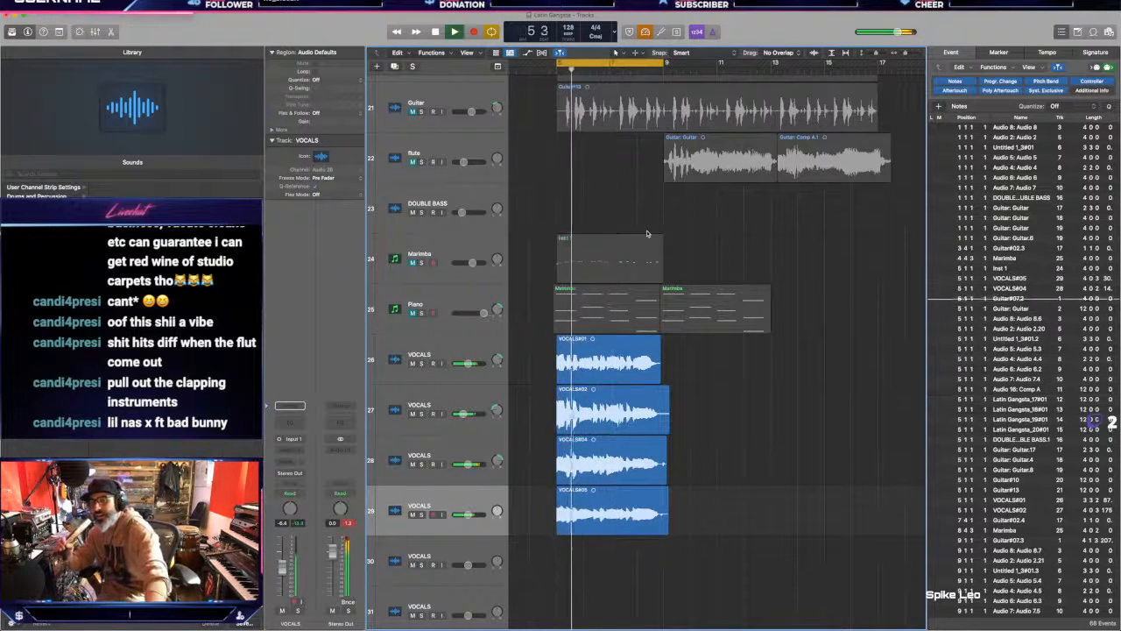
# Step: Record cycled takes on VOCALS track 30 over bars 5 to 9 and flatten the take folder into one region
pyautogui.click(432, 565)
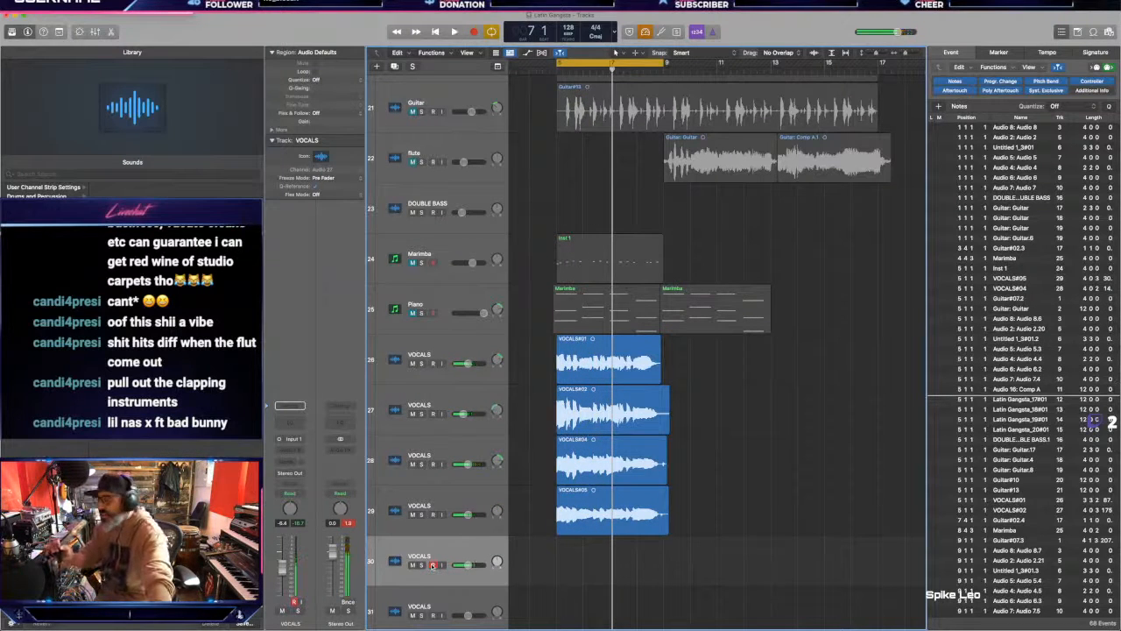
pyautogui.press('space')
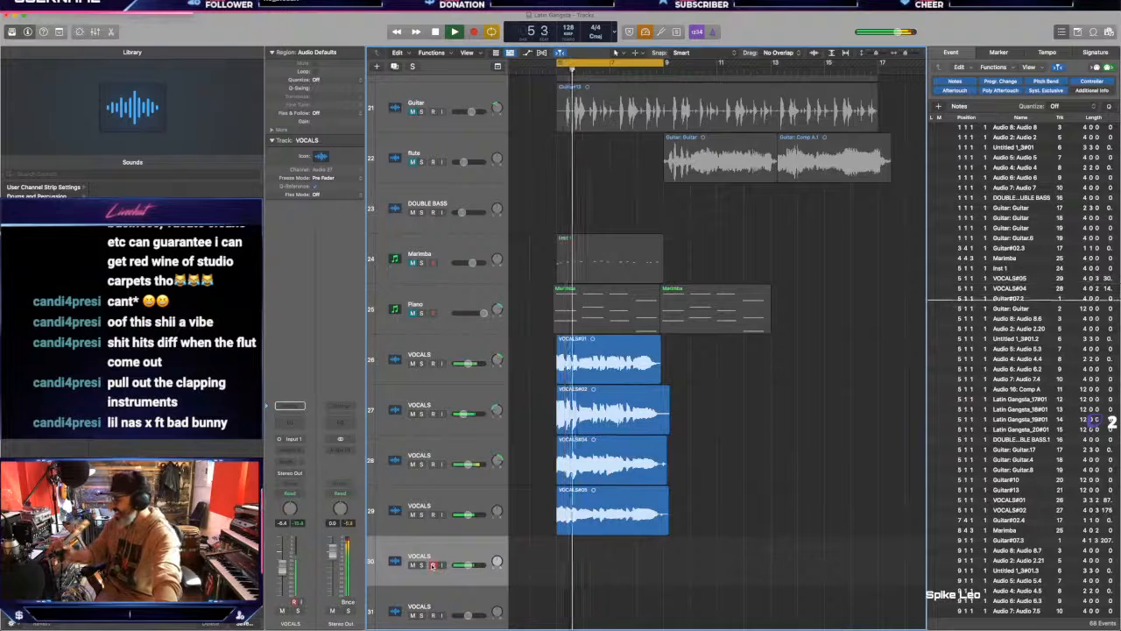
pyautogui.press('space')
pyautogui.press('space')
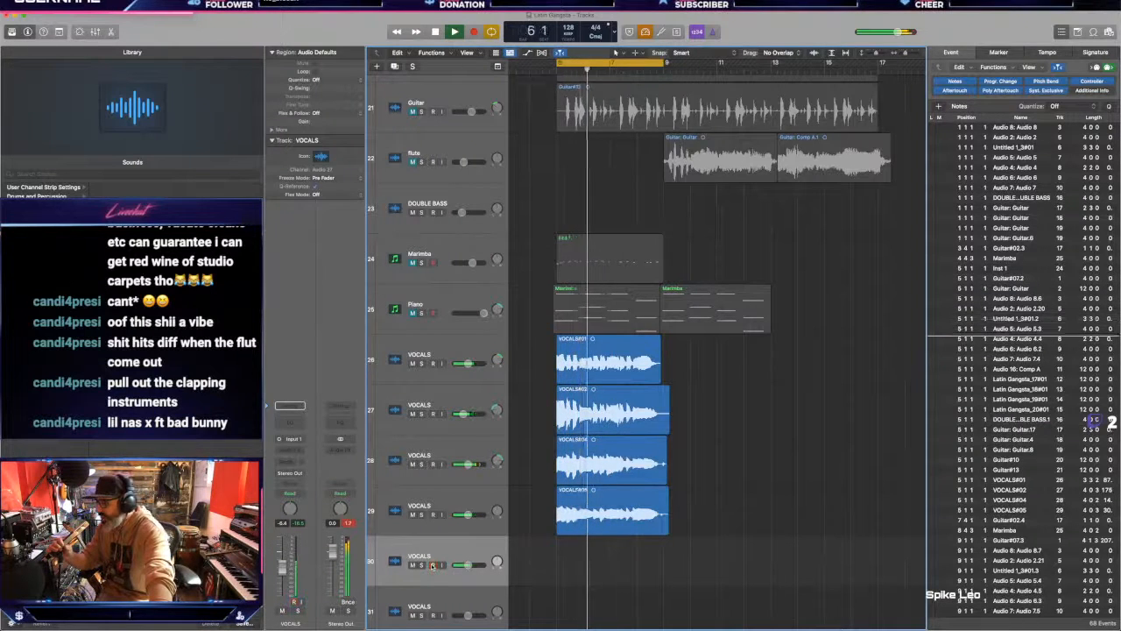
pyautogui.press('space')
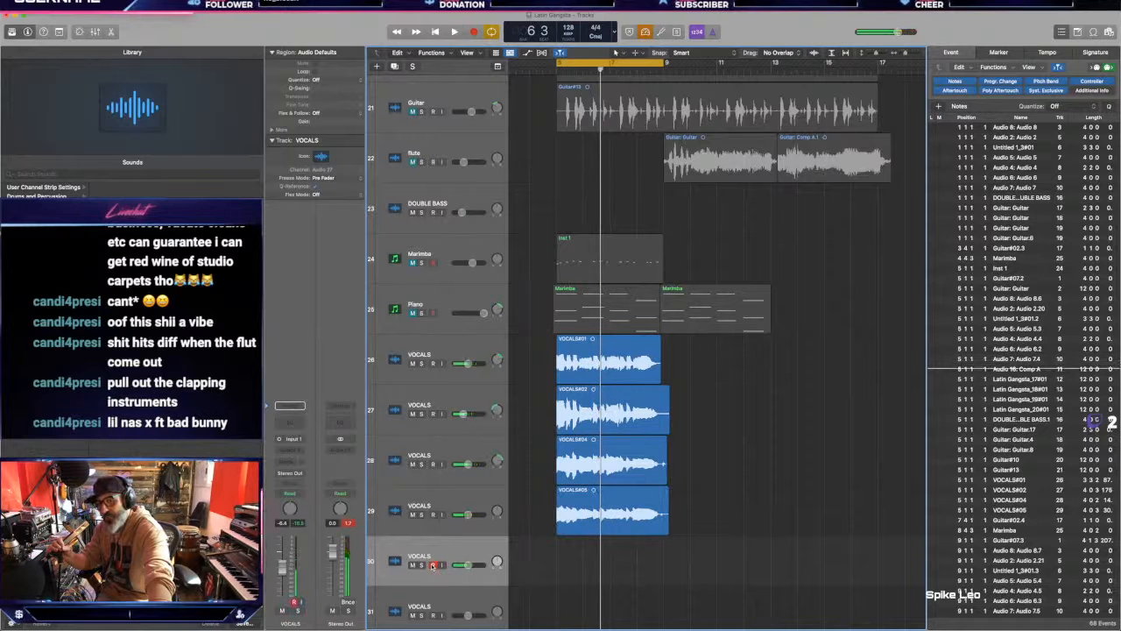
pyautogui.press('r')
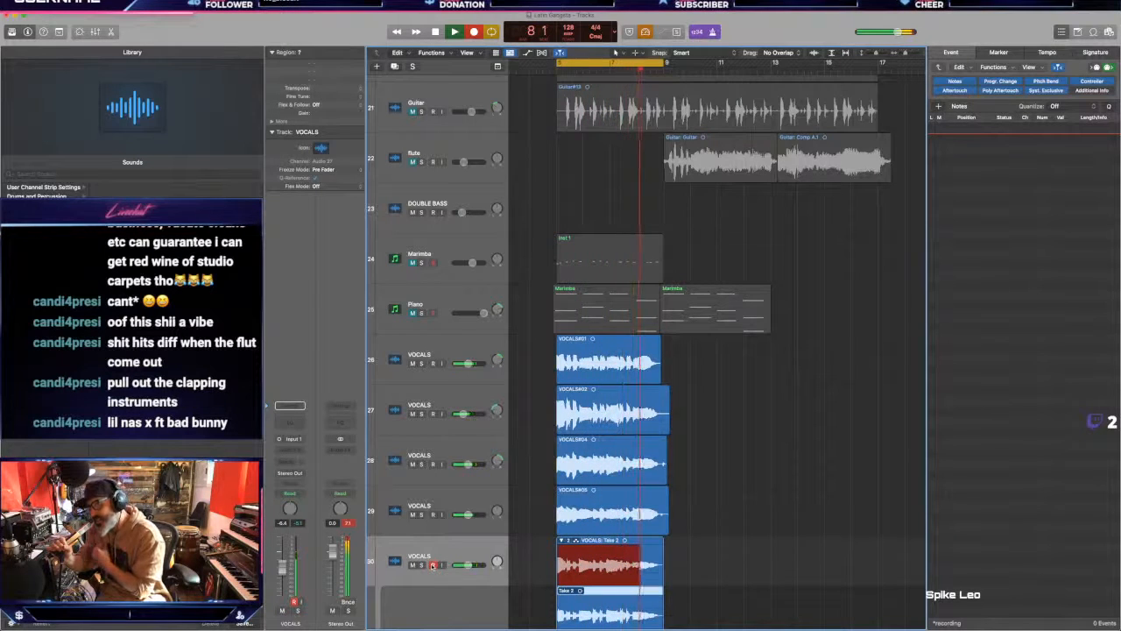
pyautogui.press('space')
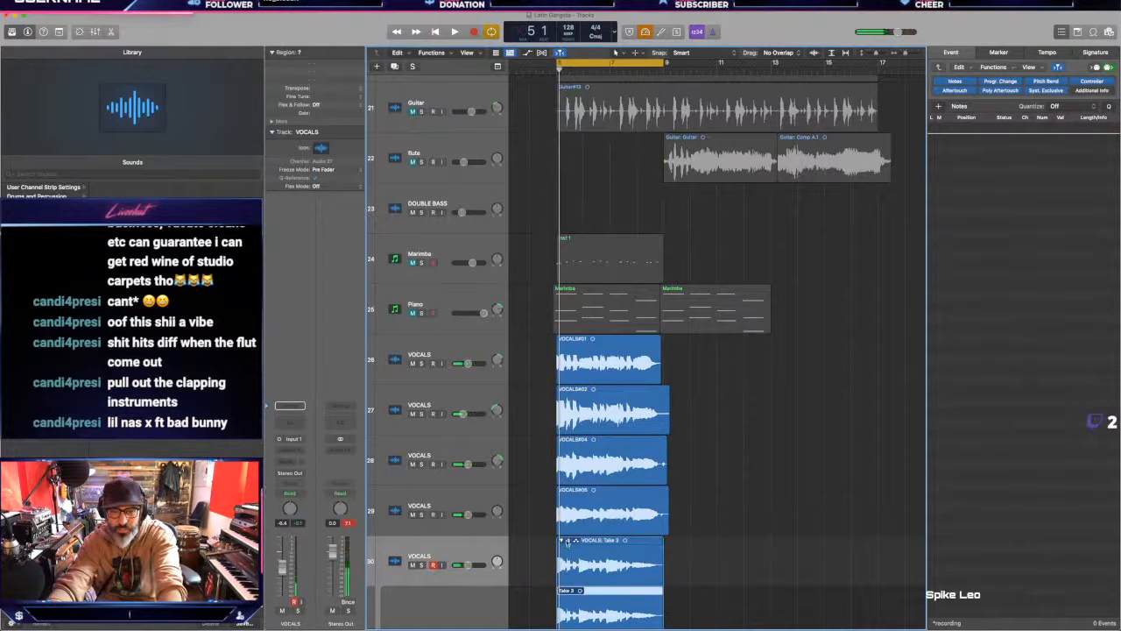
pyautogui.click(568, 541)
pyautogui.click(599, 573)
pyautogui.scroll(-2, 438, 574)
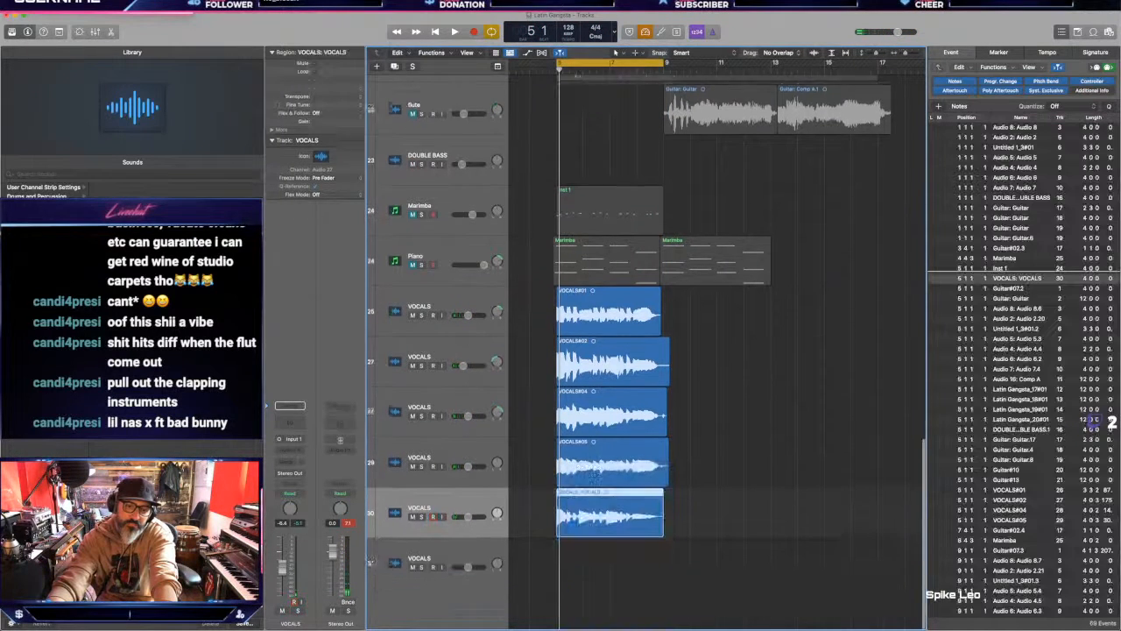
# Step: Disarm VOCALS track 30, pan it left and slightly lower its volume during playback
pyautogui.press('space')
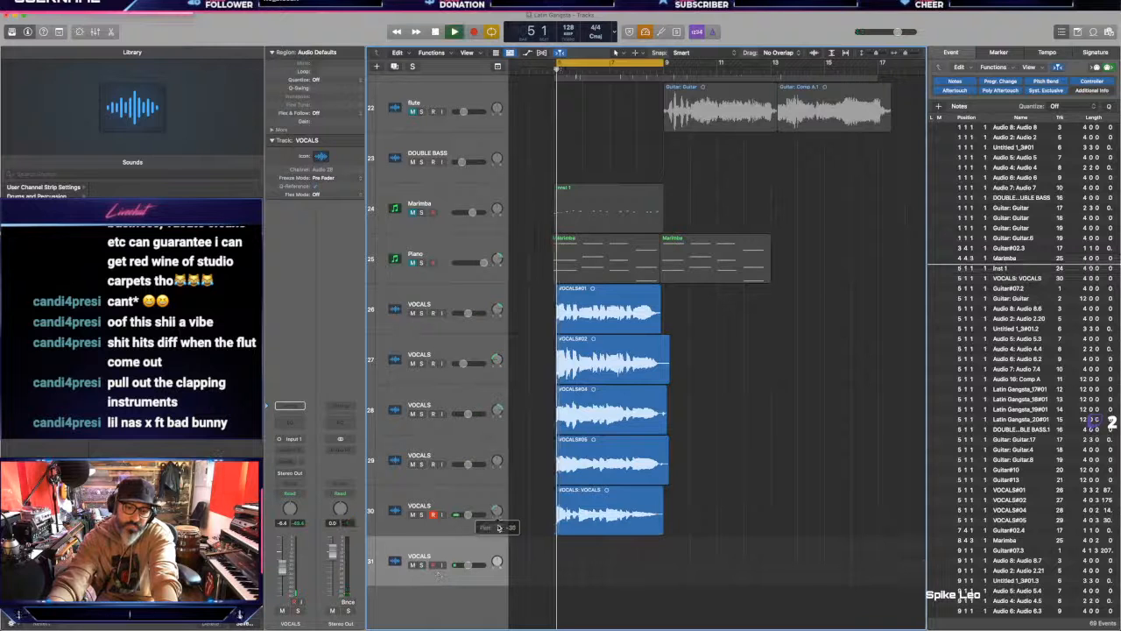
pyautogui.click(433, 516)
pyautogui.click(432, 516)
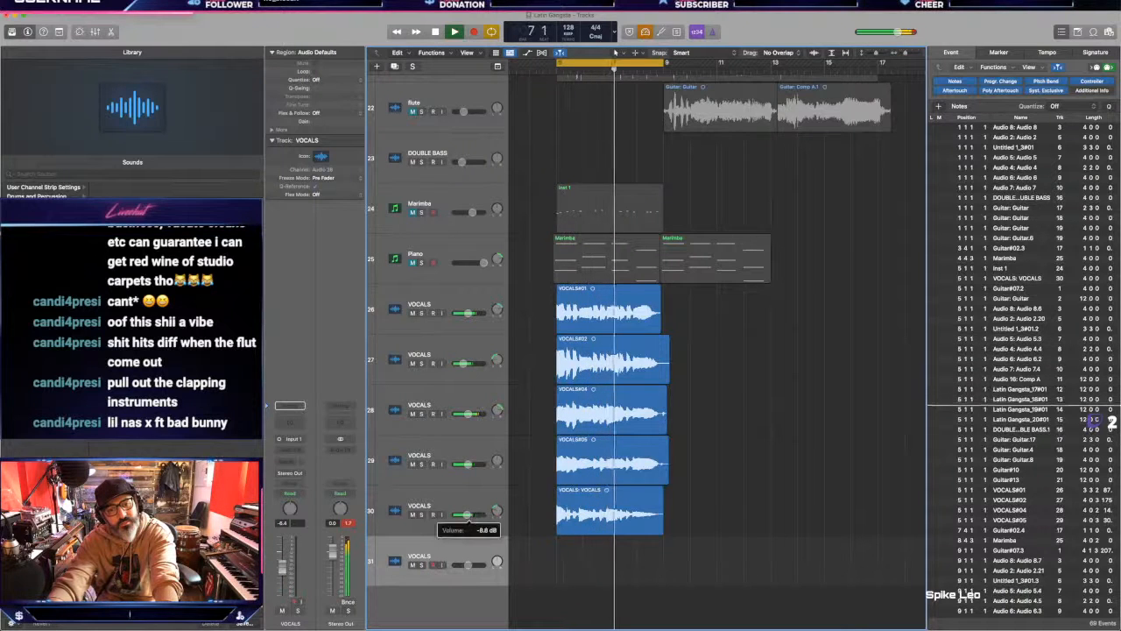
pyautogui.press('space')
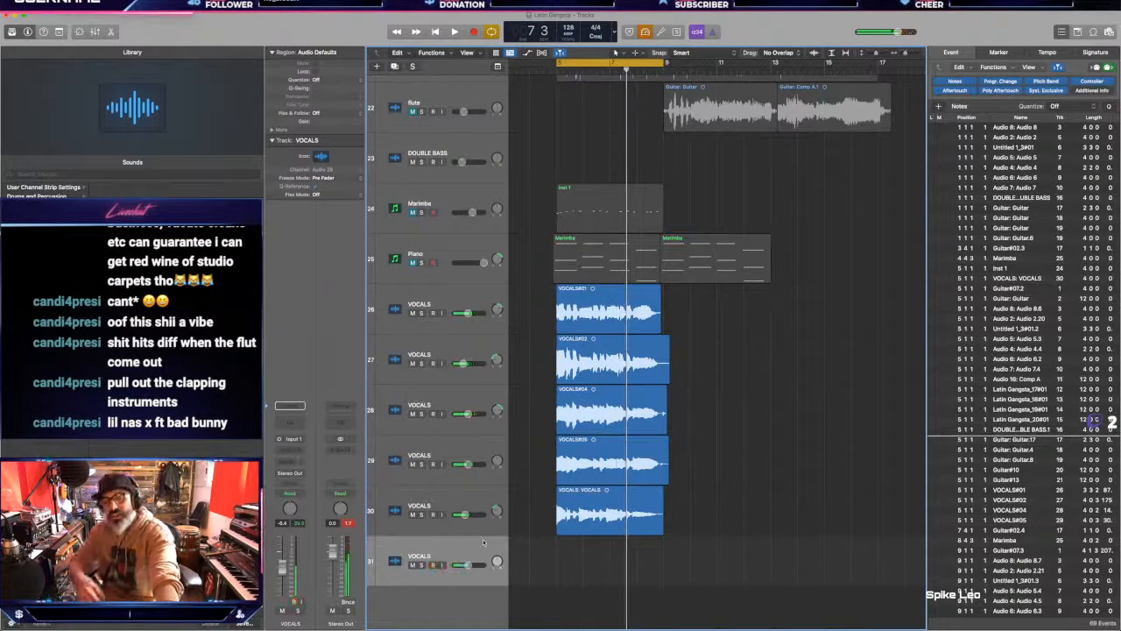
# Step: Record a vocal take on VOCALS track 31 from bar 5 to bar 9, pan it to about +57 and lower its volume
pyautogui.press('r')
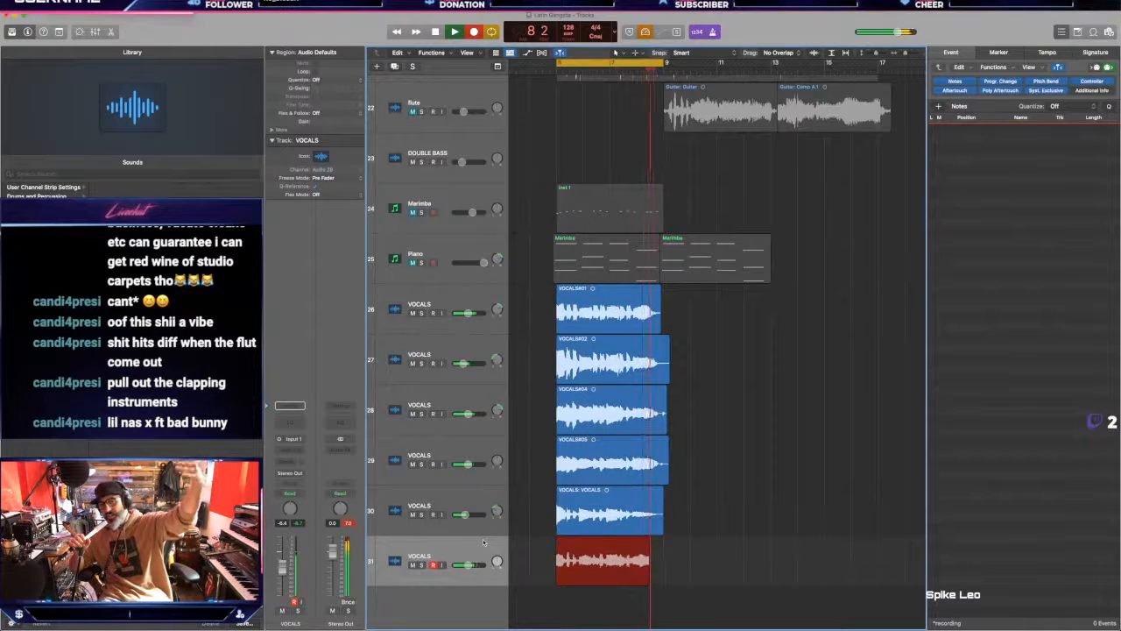
pyautogui.press('space')
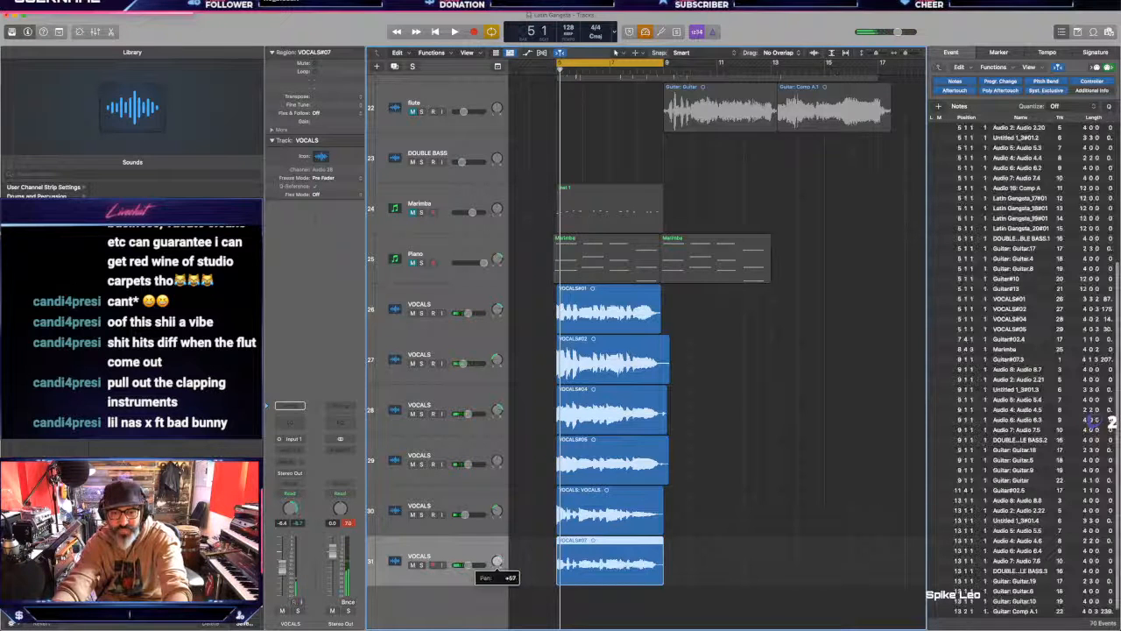
pyautogui.press('space')
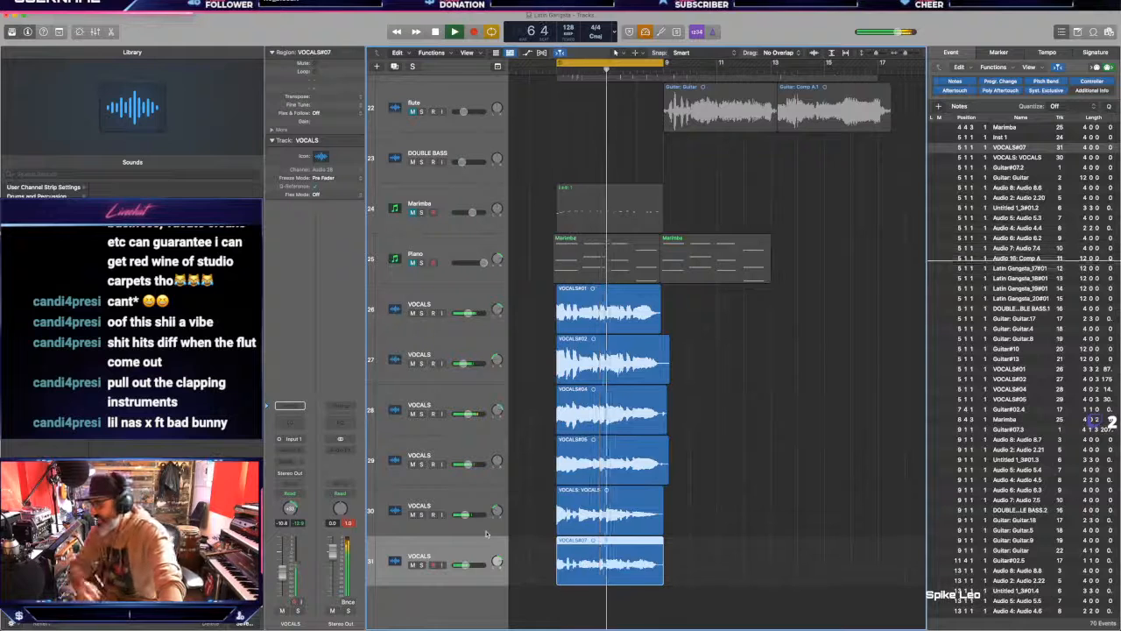
pyautogui.press('space')
# Step: Add two VOCALS tracks with duplicate settings and record a take on track 32 from bar 5 to bar 9
pyautogui.click(453, 506)
pyautogui.press('super+d')
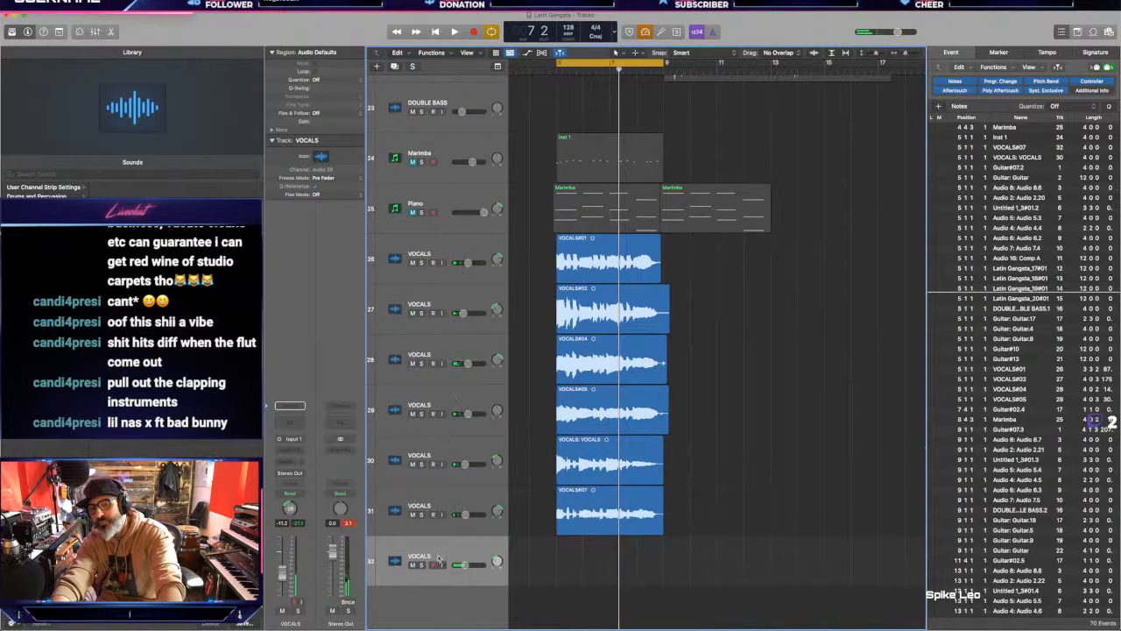
pyautogui.press('super+d')
pyautogui.click(451, 557)
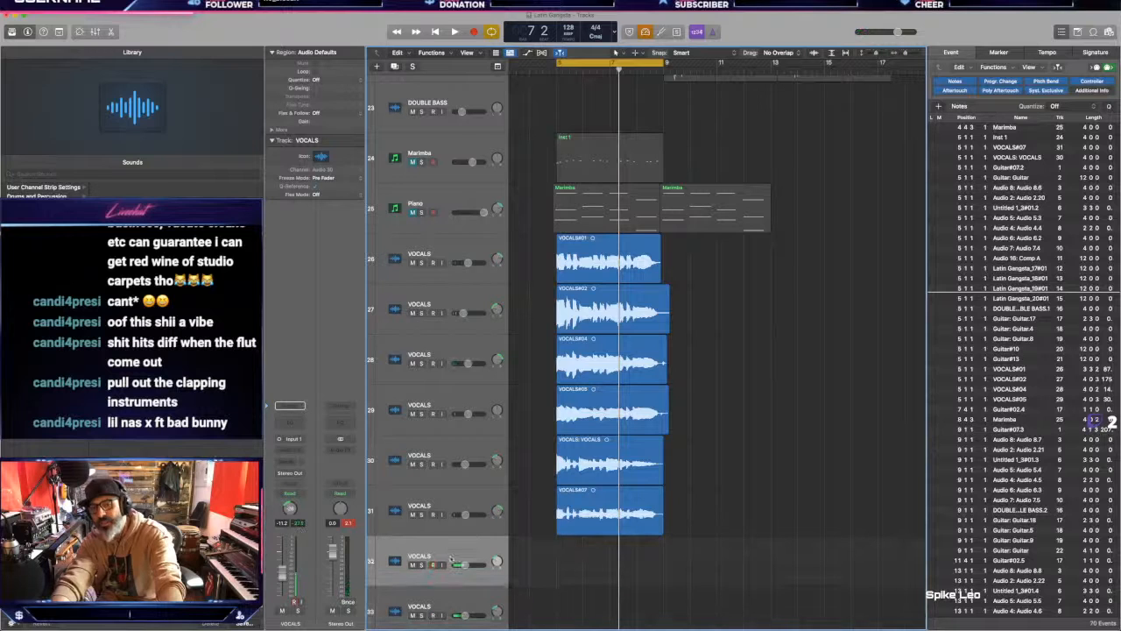
pyautogui.press('r')
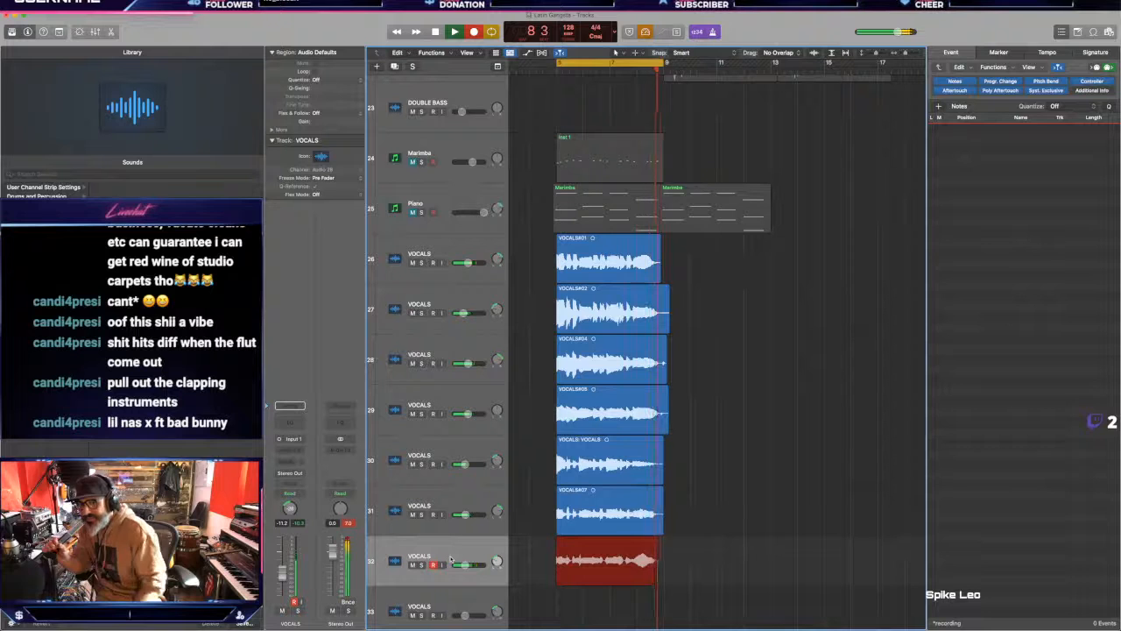
# Step: Arm VOCALS track 33 and record another vocal take from bar 5 to bar 9
pyautogui.click(444, 598)
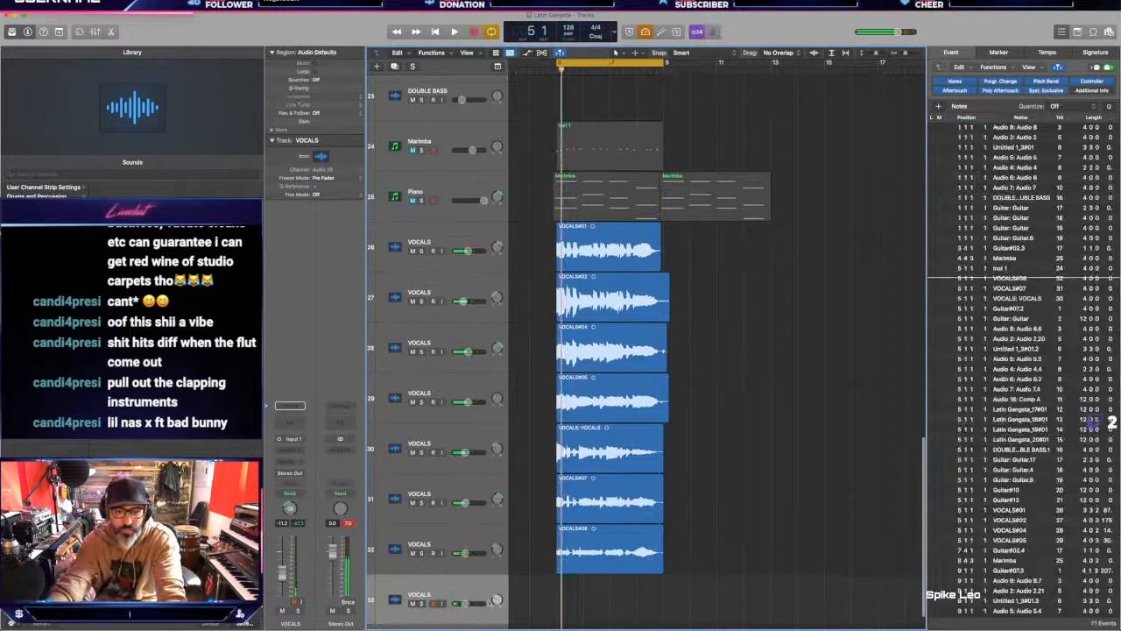
pyautogui.click(432, 603)
pyautogui.press('r')
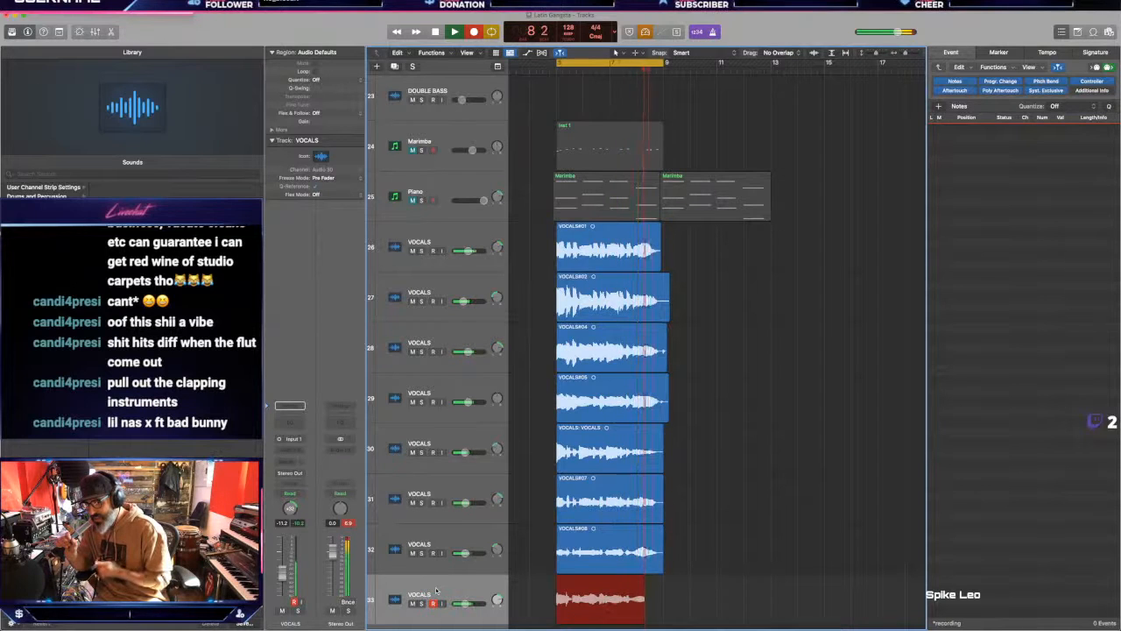
pyautogui.press('space')
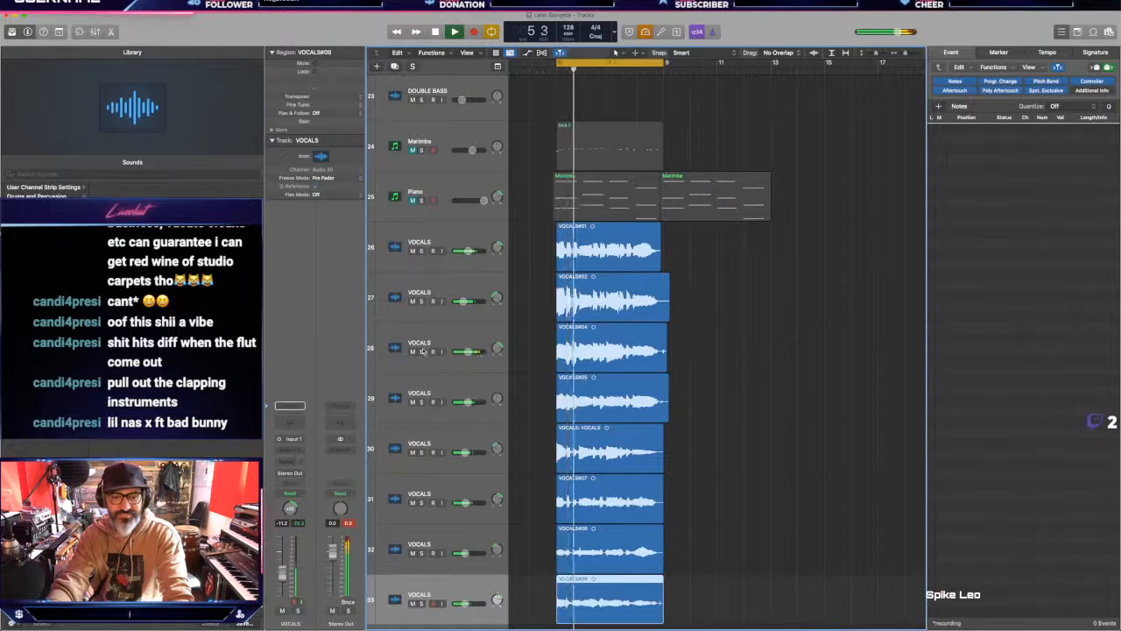
# Step: Group the eight VOCALS tracks, 26 to 33, into a Summing Stack
pyautogui.click(424, 234)
pyautogui.keyDown('shift'); pyautogui.click(449, 592); pyautogui.keyUp('shift')
pyautogui.rightClick(448, 592)
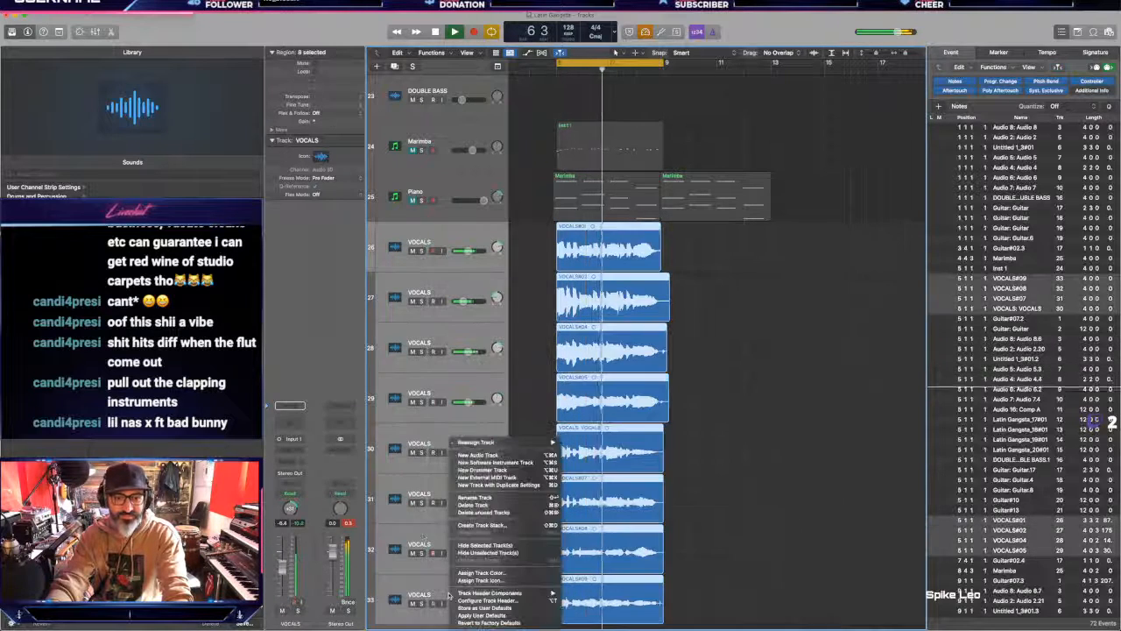
pyautogui.click(480, 526)
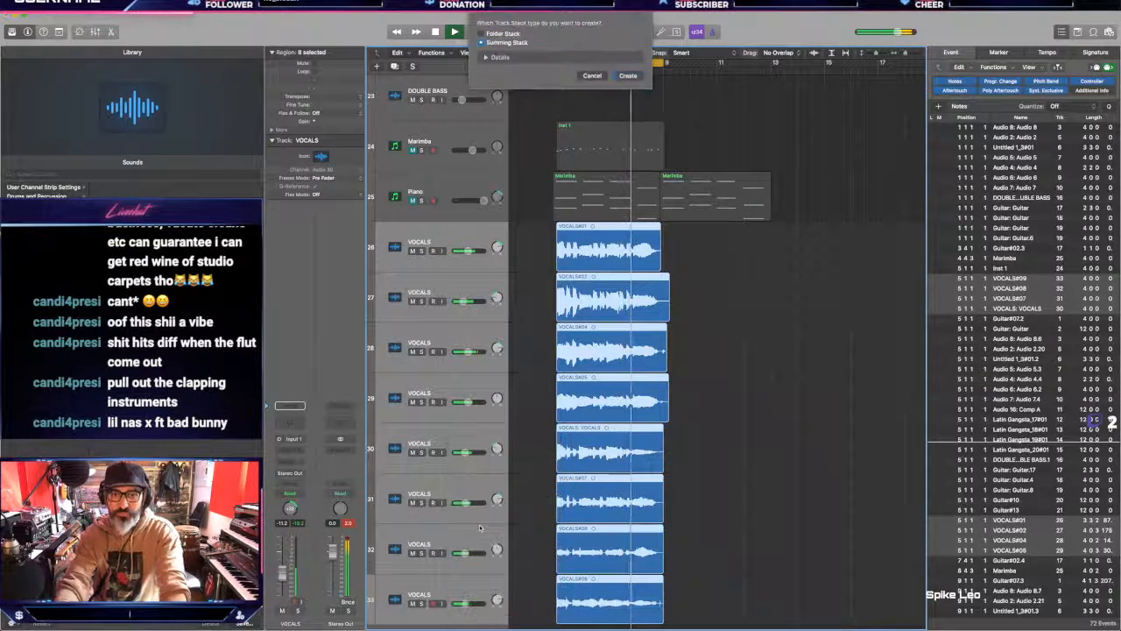
pyautogui.press('Return')
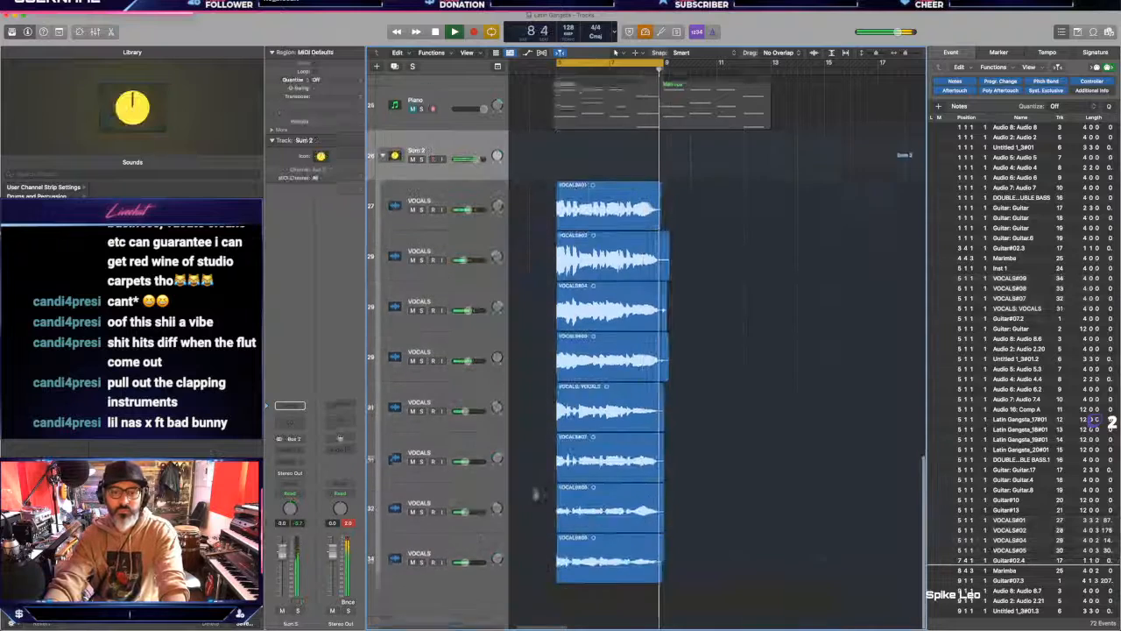
# Step: Solo VOCALS tracks 27 to 30 and lower the volume of tracks 29 and 30 together
pyautogui.moveTo(421, 212); pyautogui.dragTo(420, 351)
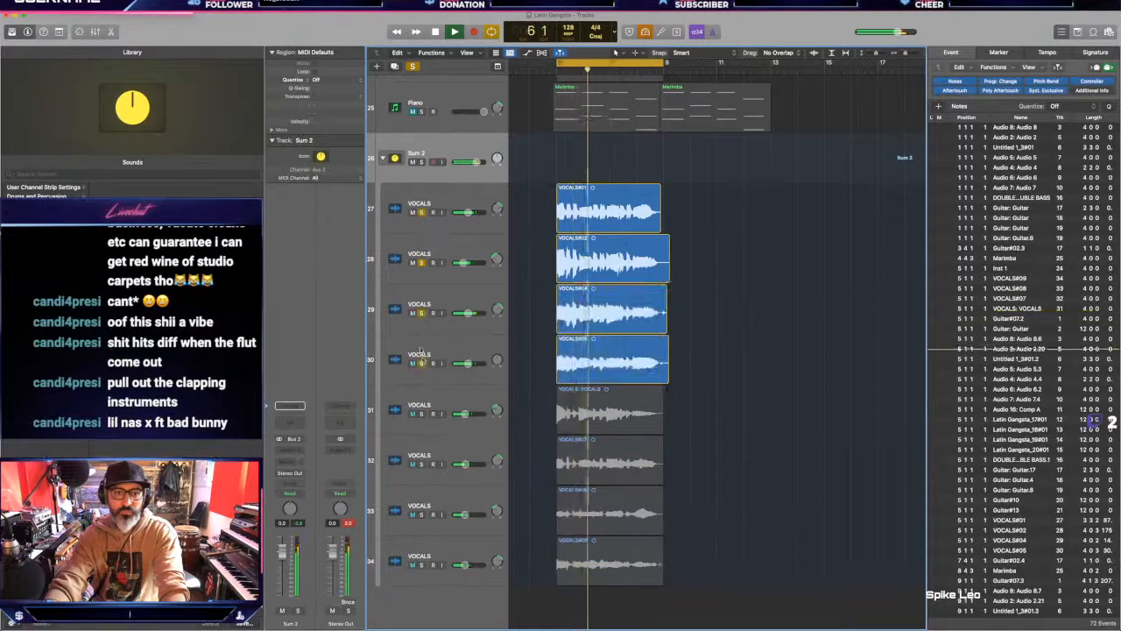
pyautogui.click(465, 326)
pyautogui.keyDown('shift'); pyautogui.click(470, 343); pyautogui.keyUp('shift')
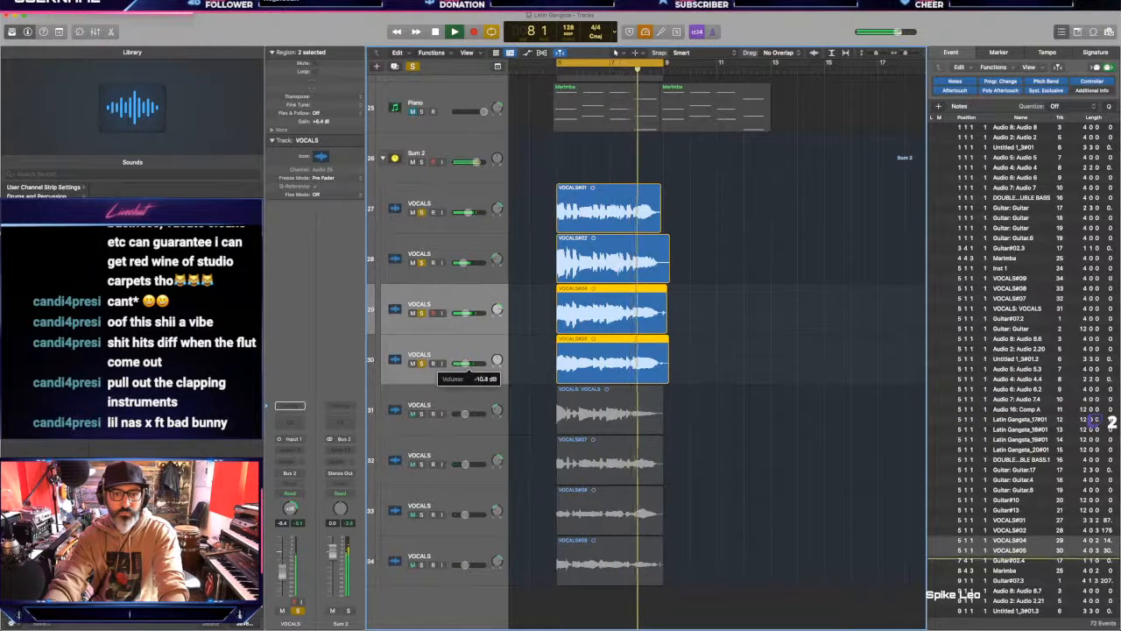
# Step: Solo VOCALS tracks 31 to 34 as well and lower the volume of track 34
pyautogui.moveTo(421, 413); pyautogui.dragTo(421, 463)
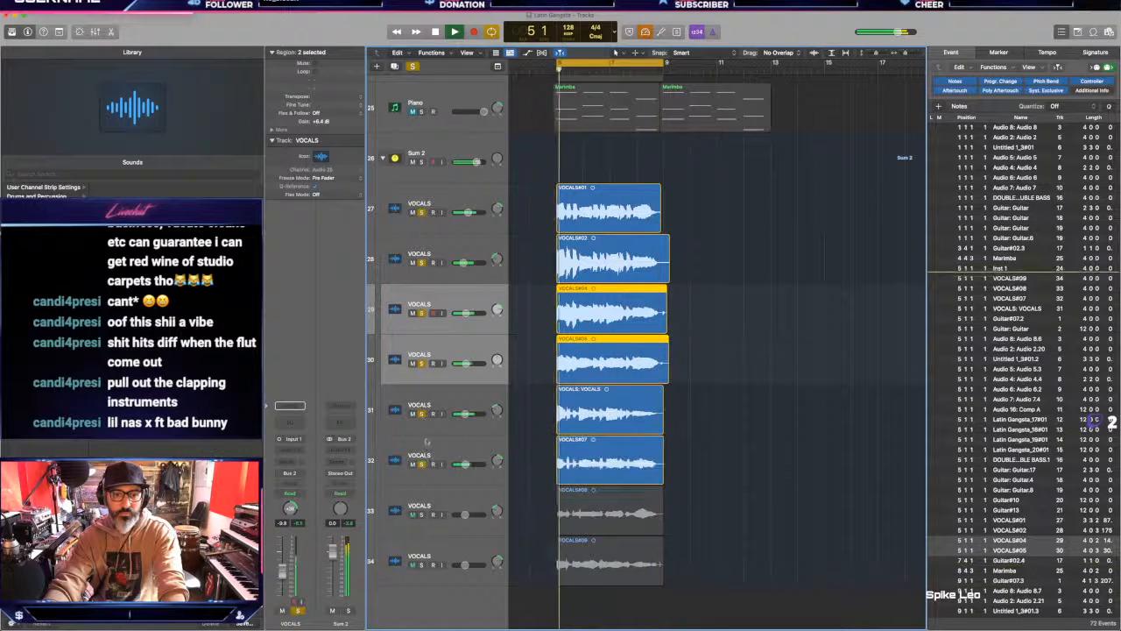
pyautogui.click(429, 405)
pyautogui.click(435, 456)
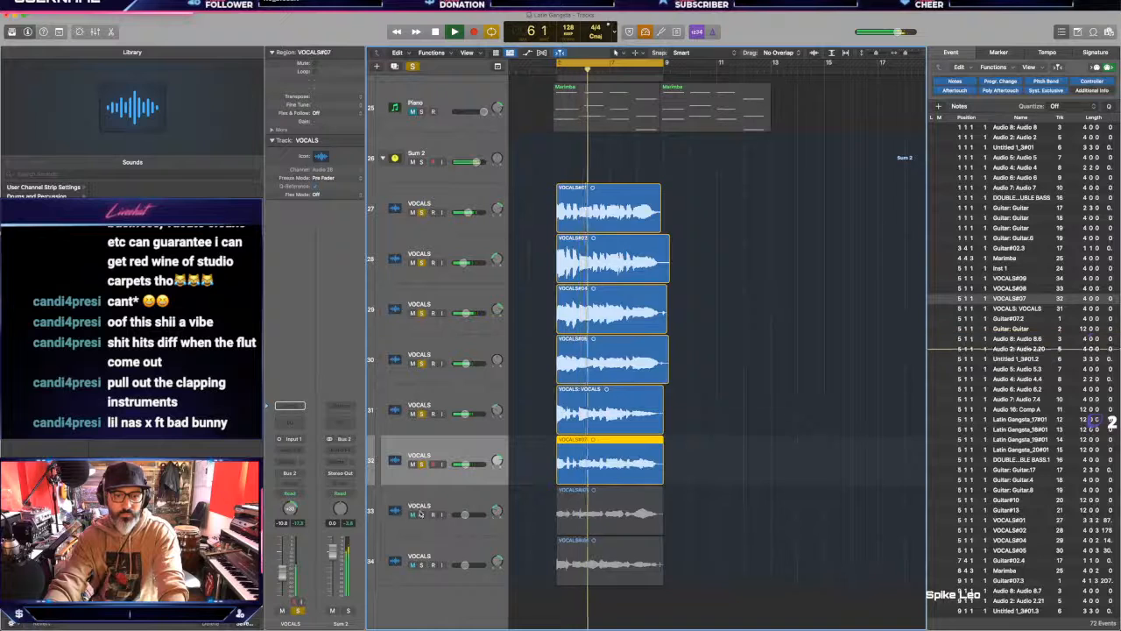
pyautogui.moveTo(421, 515); pyautogui.dragTo(422, 565)
pyautogui.click(447, 553)
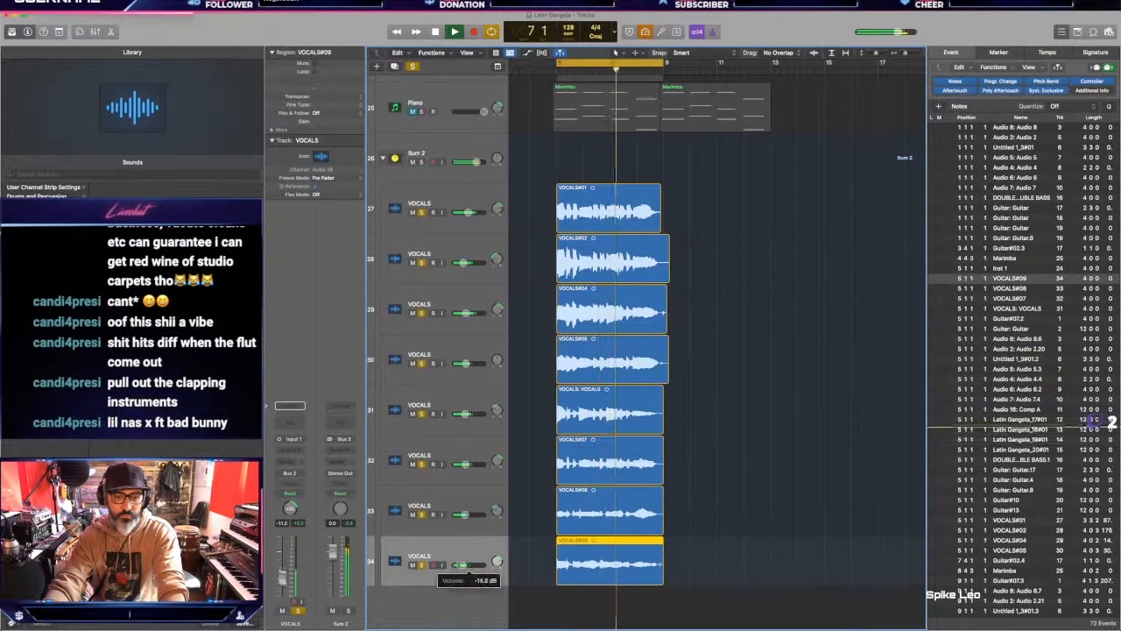
# Step: Rename the Sum 2 summing stack as VOX and lower the stack's volume to -6.0 dB
pyautogui.click(451, 503)
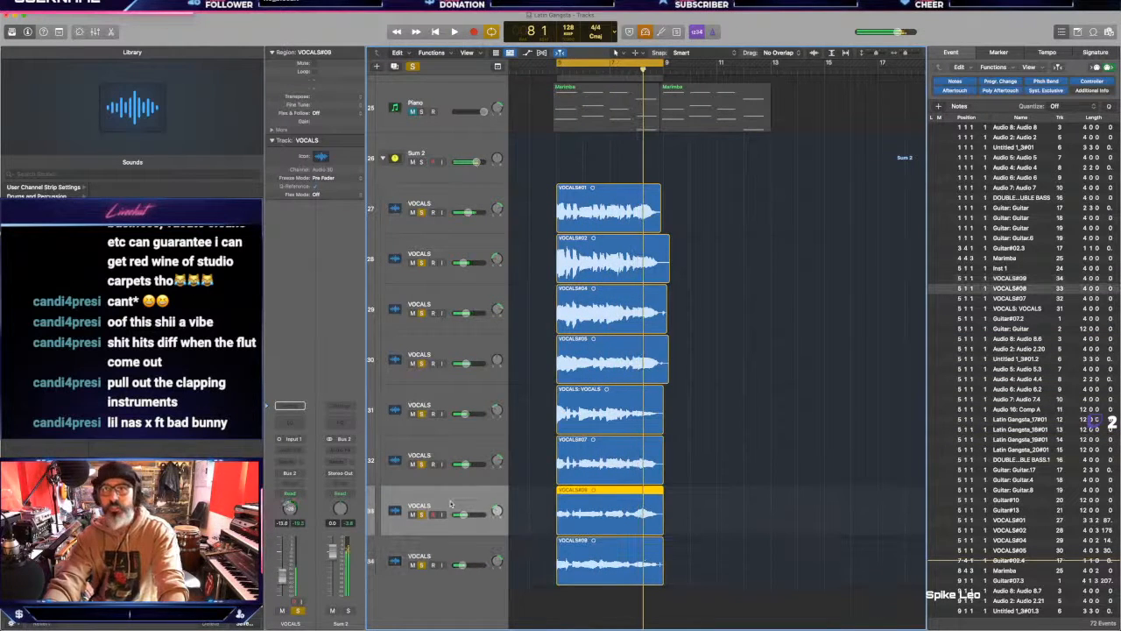
pyautogui.click(707, 416)
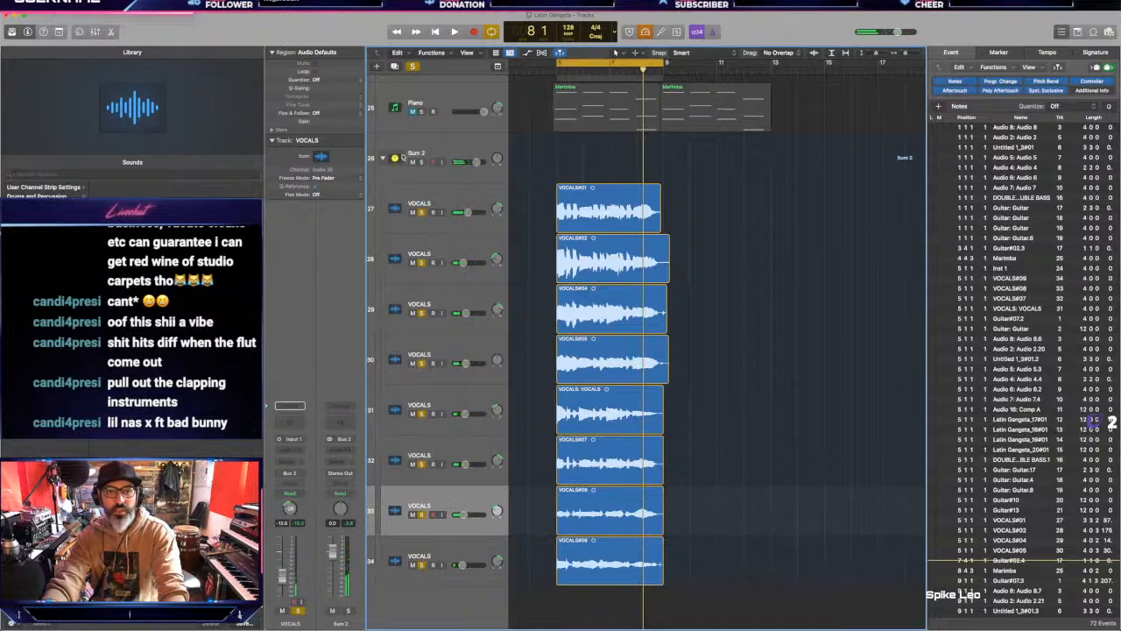
pyautogui.doubleClick(414, 154)
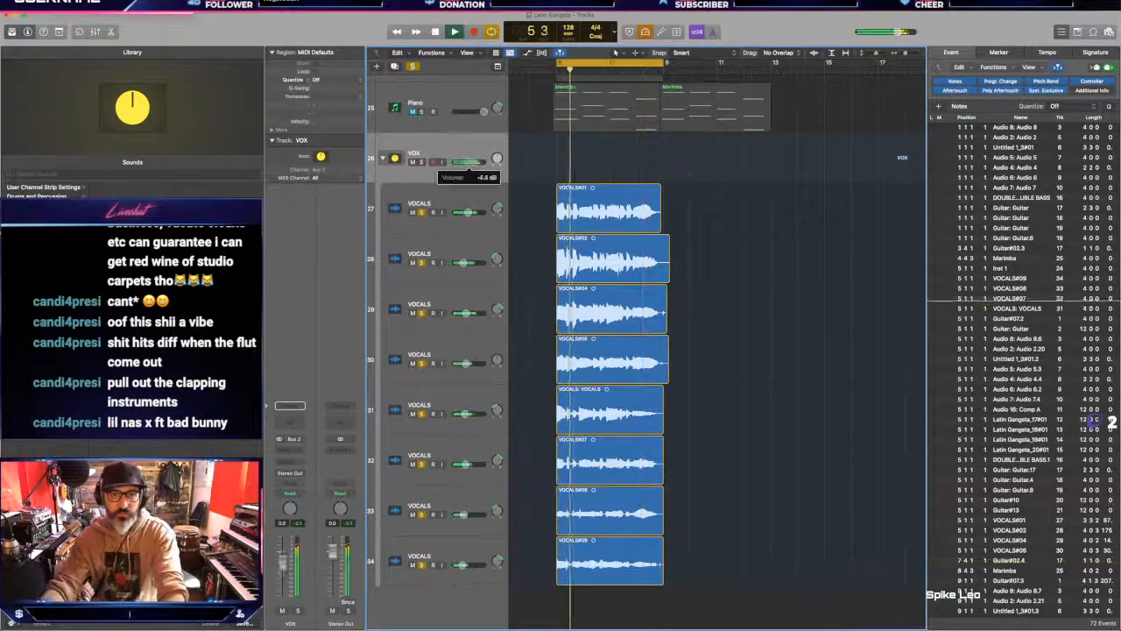
# Step: Apply the user channel strip setting VOX - Hailey Cocopop to the VOX stack while the vocal loop plays
pyautogui.click(290, 406)
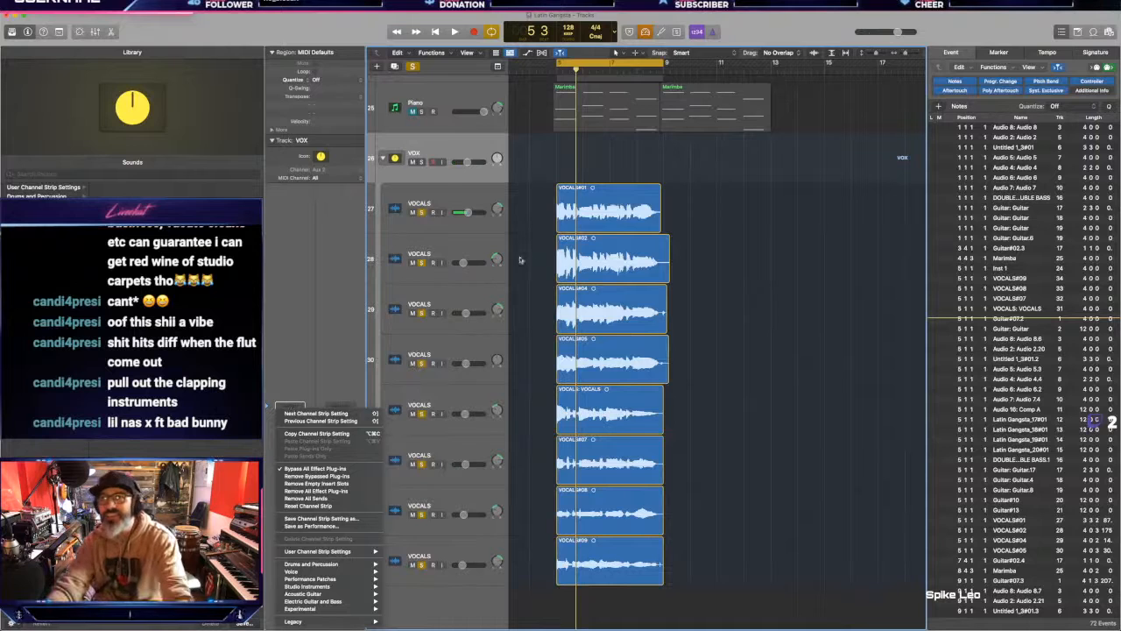
pyautogui.press('Escape')
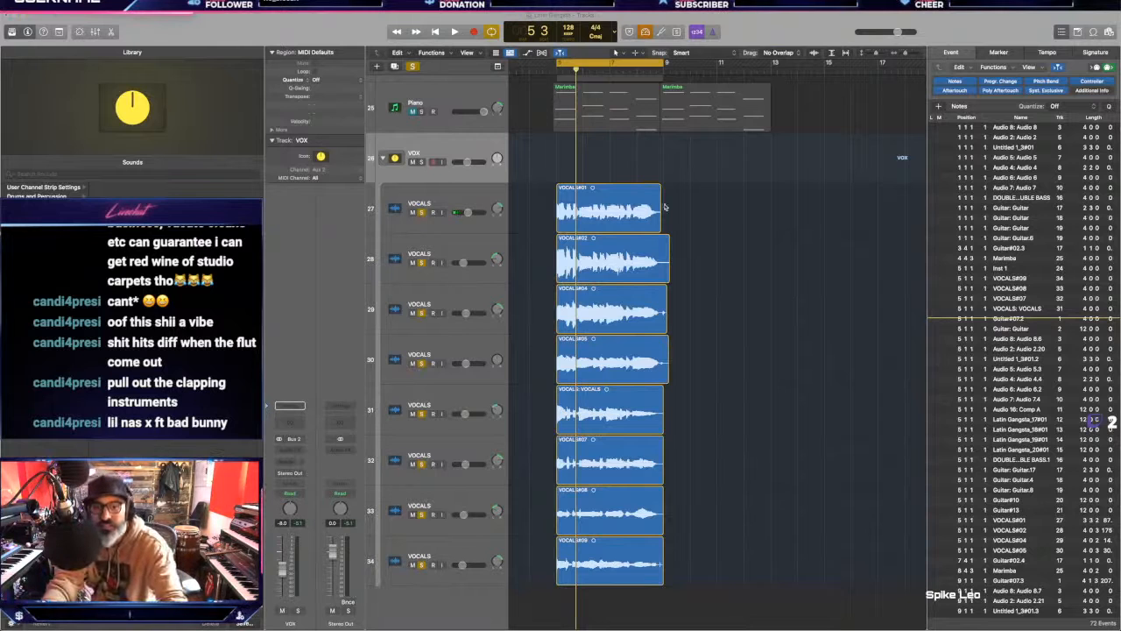
pyautogui.click(748, 278)
pyautogui.press('space')
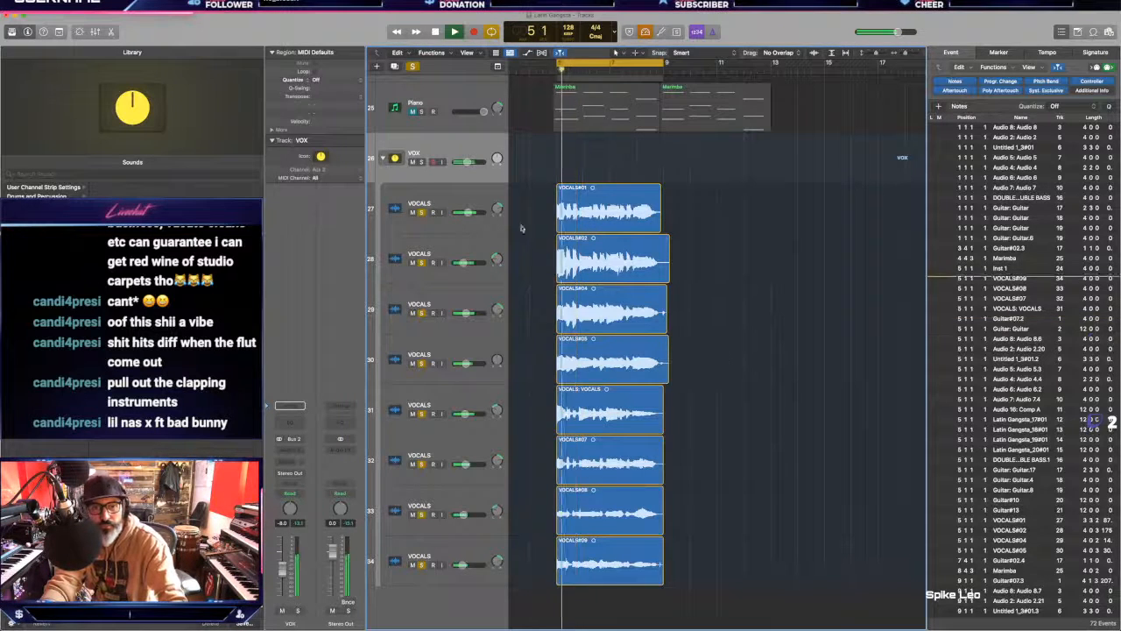
pyautogui.click(289, 405)
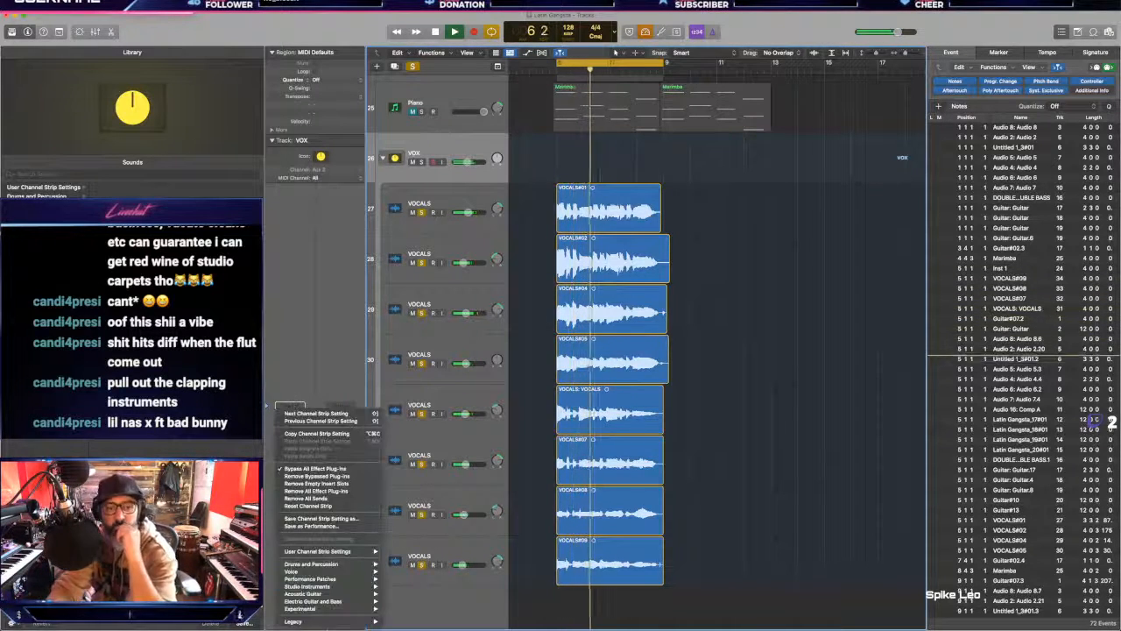
pyautogui.moveTo(320, 551)
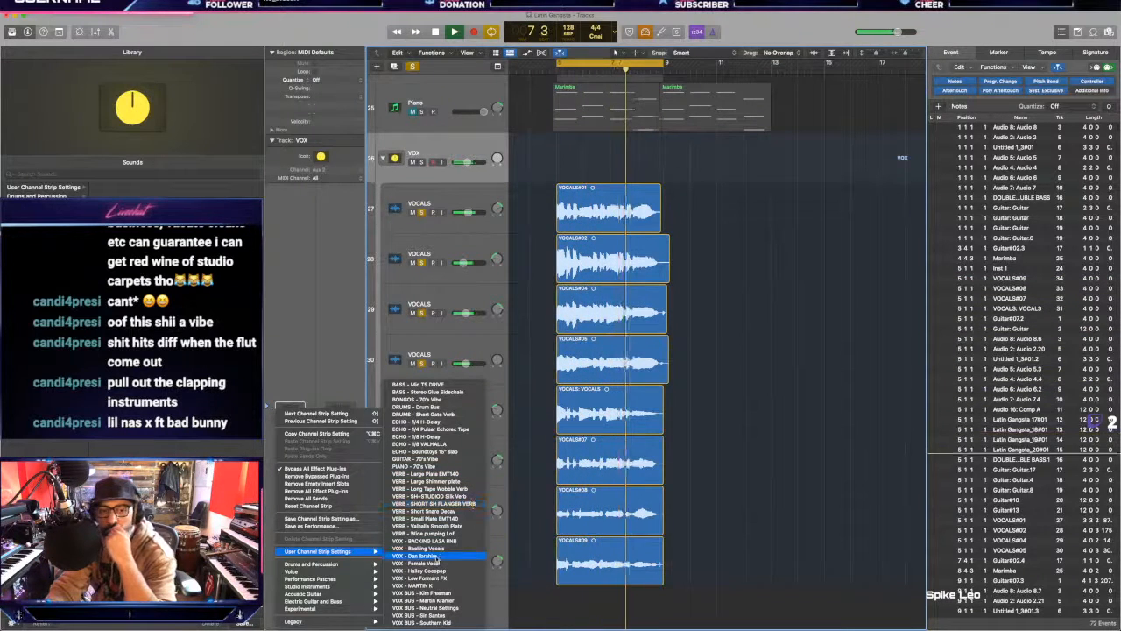
pyautogui.click(429, 571)
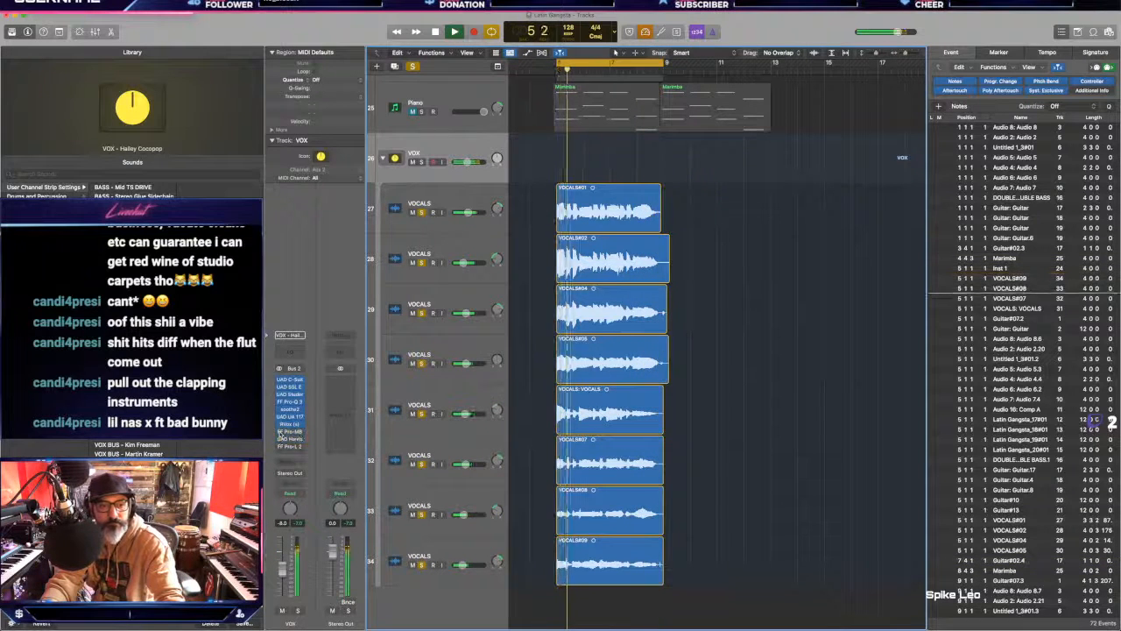
# Step: Look at the UAD UA 1176 Rev A compressor in the VOX stack's plug-in chain and close its window
pyautogui.click(290, 416)
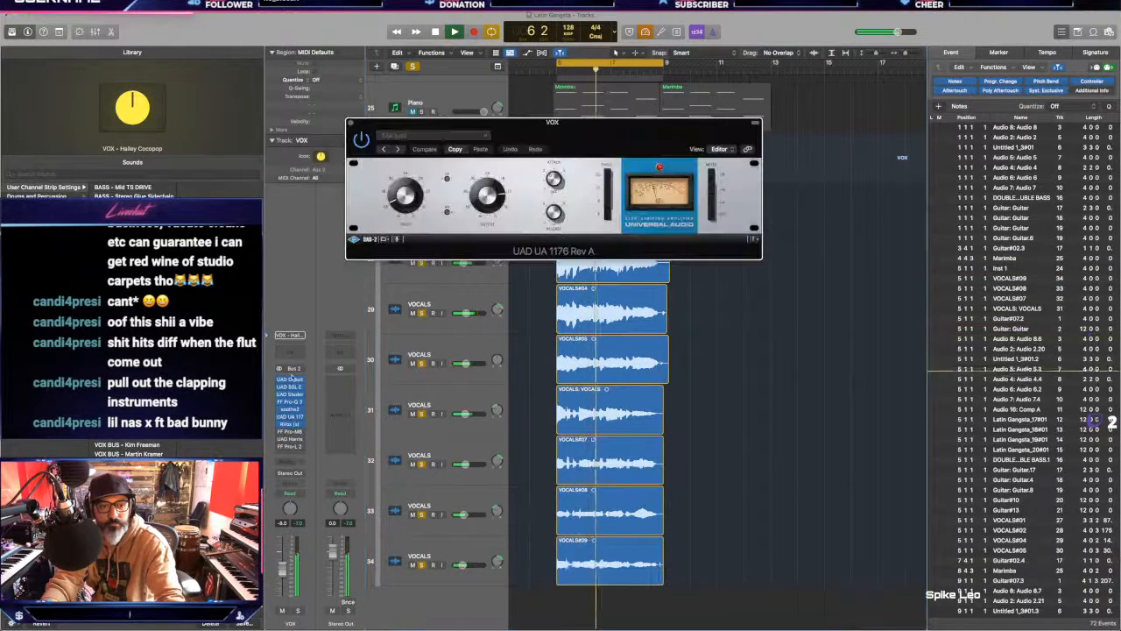
pyautogui.click(282, 380)
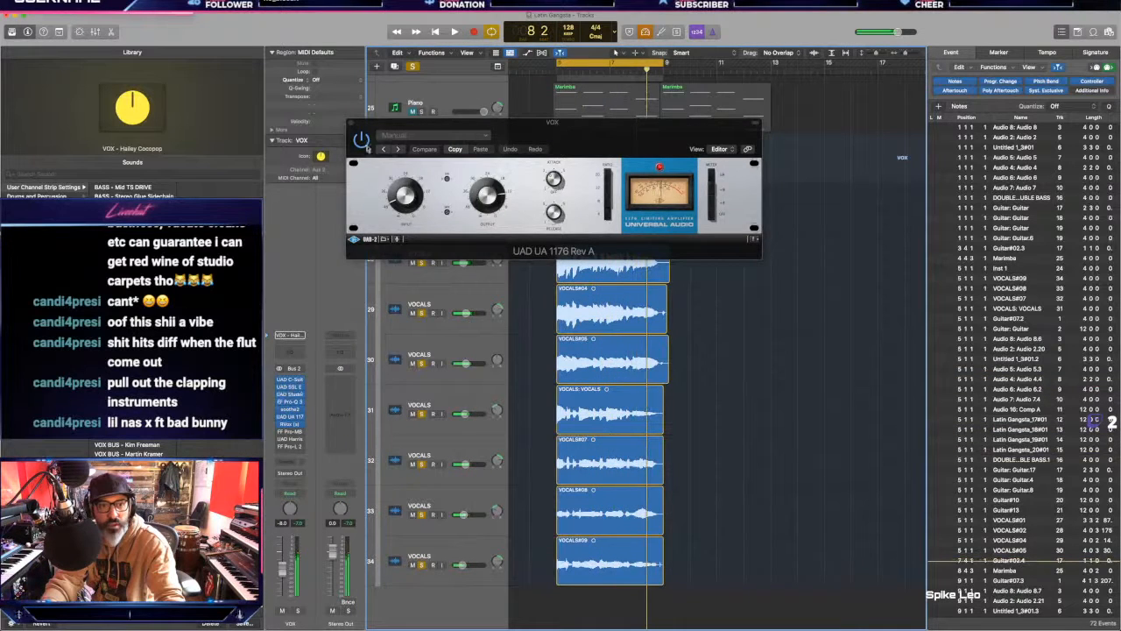
pyautogui.click(350, 122)
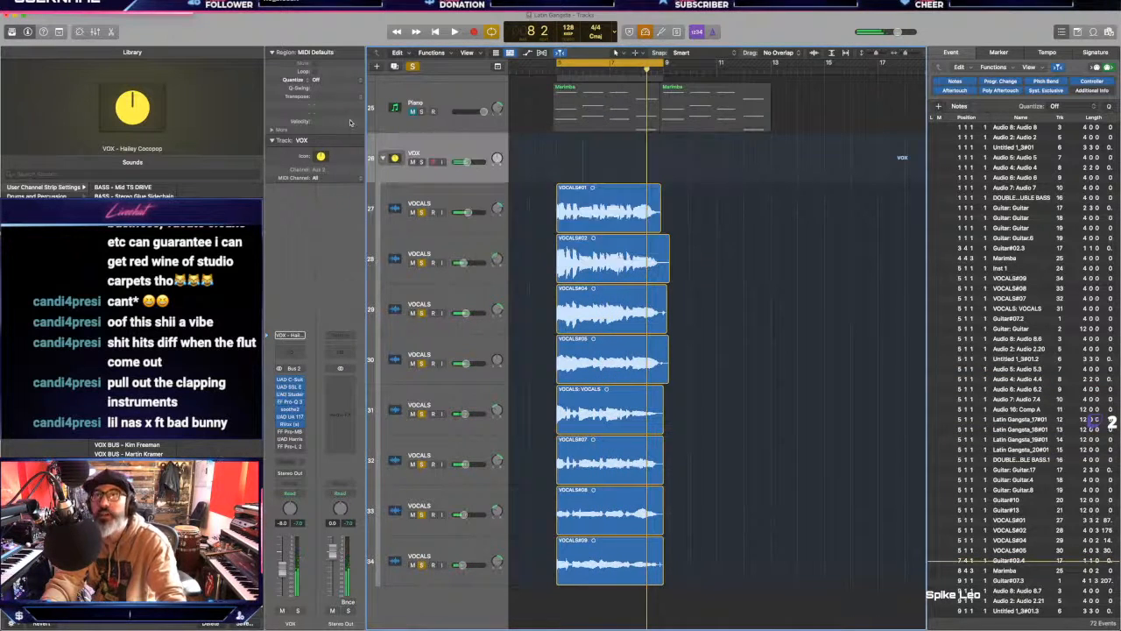
# Step: Clear the solo on every VOCALS track, fit the whole arrangement in view and play the loop
pyautogui.click(429, 207)
pyautogui.click(422, 215)
pyautogui.keyDown('alt'); pyautogui.click(422, 215); pyautogui.keyUp('alt')
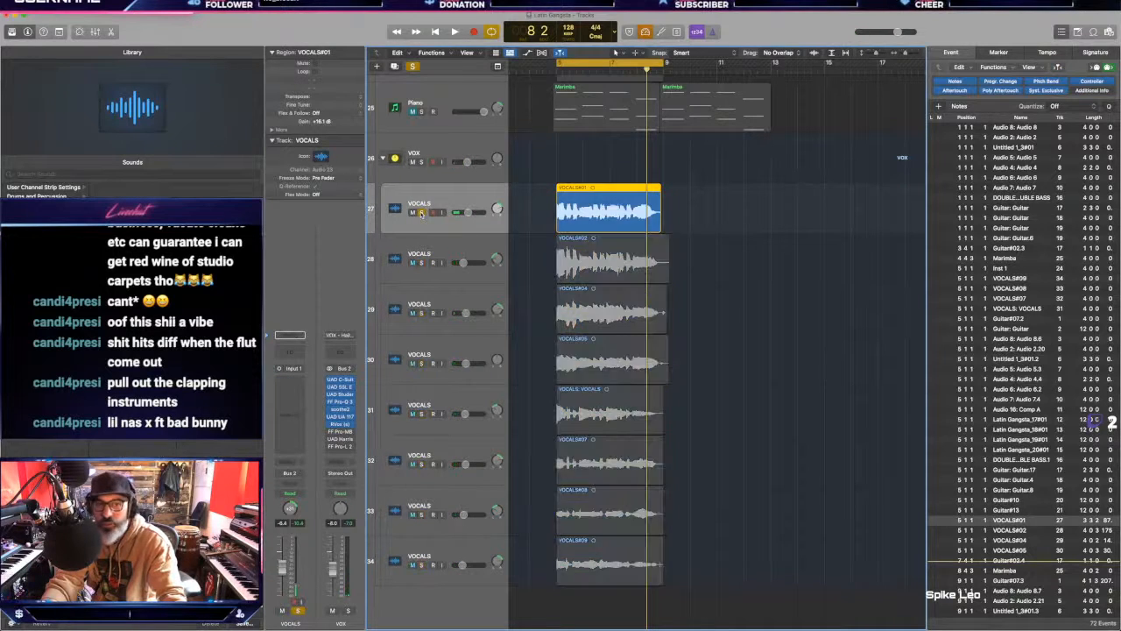
pyautogui.keyDown('alt'); pyautogui.click(422, 214); pyautogui.keyUp('alt')
pyautogui.press('z')
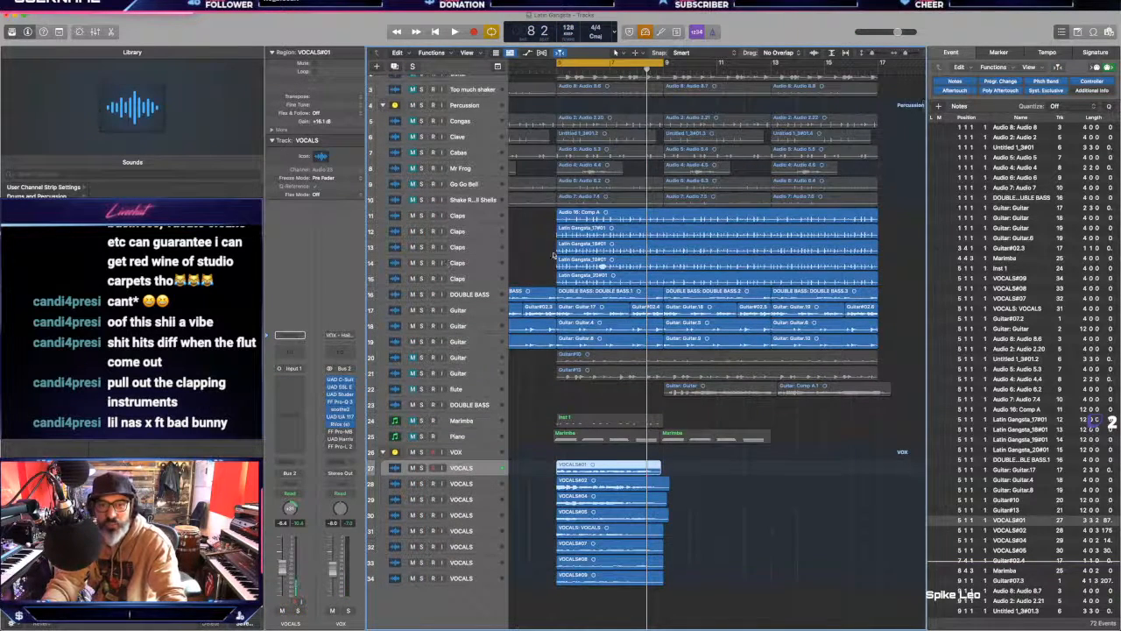
pyautogui.scroll(1, 517, 222)
pyautogui.press('space')
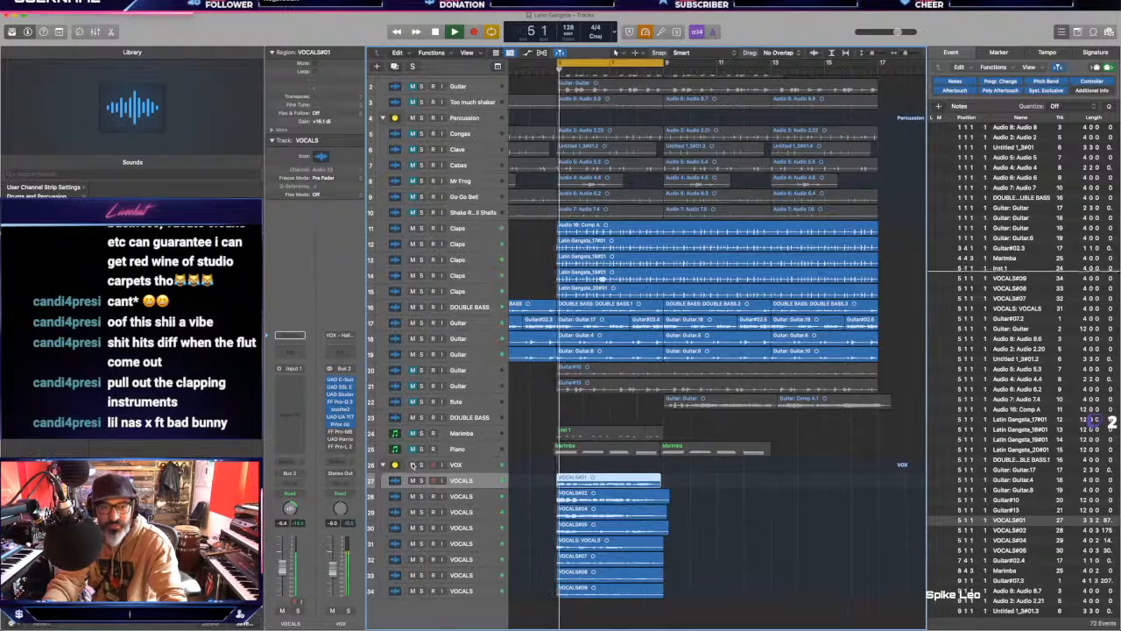
# Step: Unmute tracks 20 to 25 except Marimba, along with percussion tracks 5 to 10, from Congas to the shells
pyautogui.moveTo(414, 376); pyautogui.dragTo(417, 451)
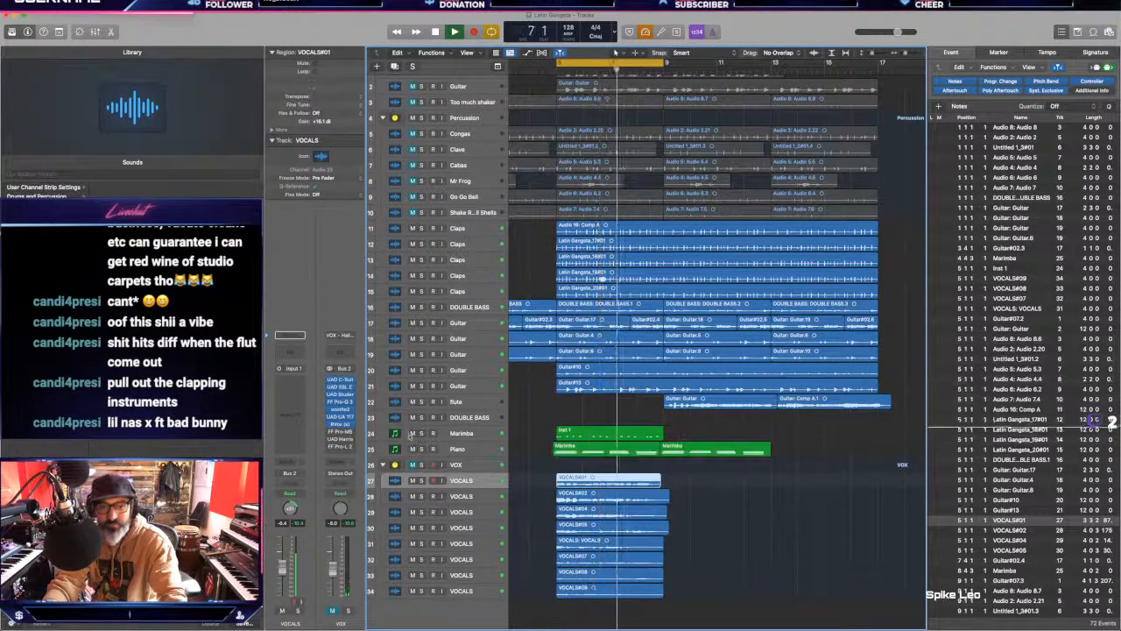
pyautogui.click(419, 450)
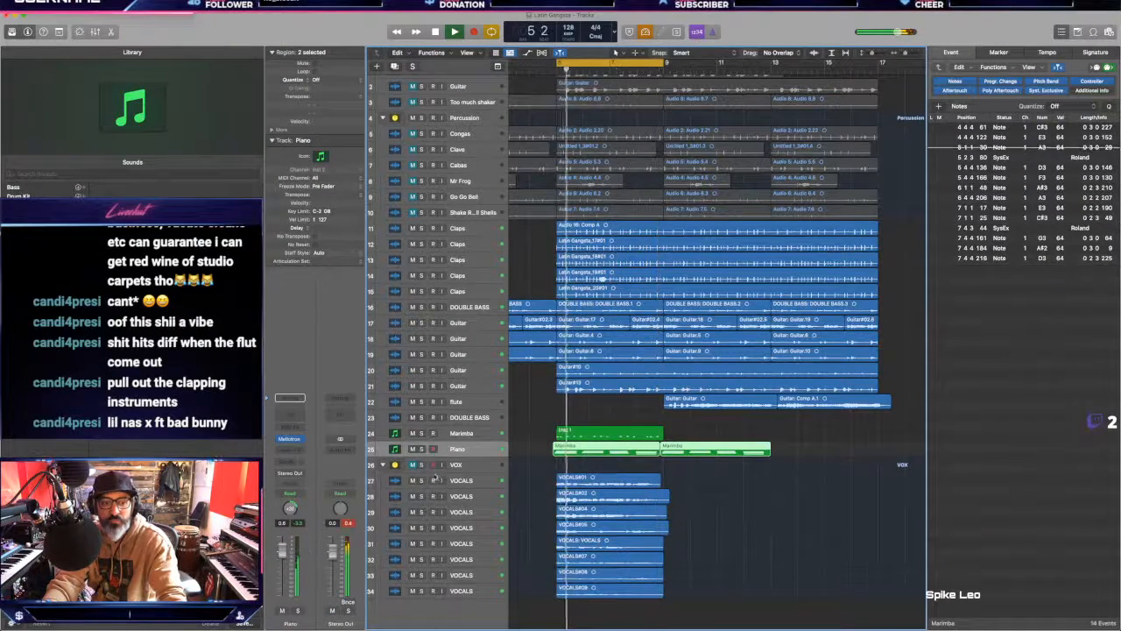
pyautogui.click(414, 434)
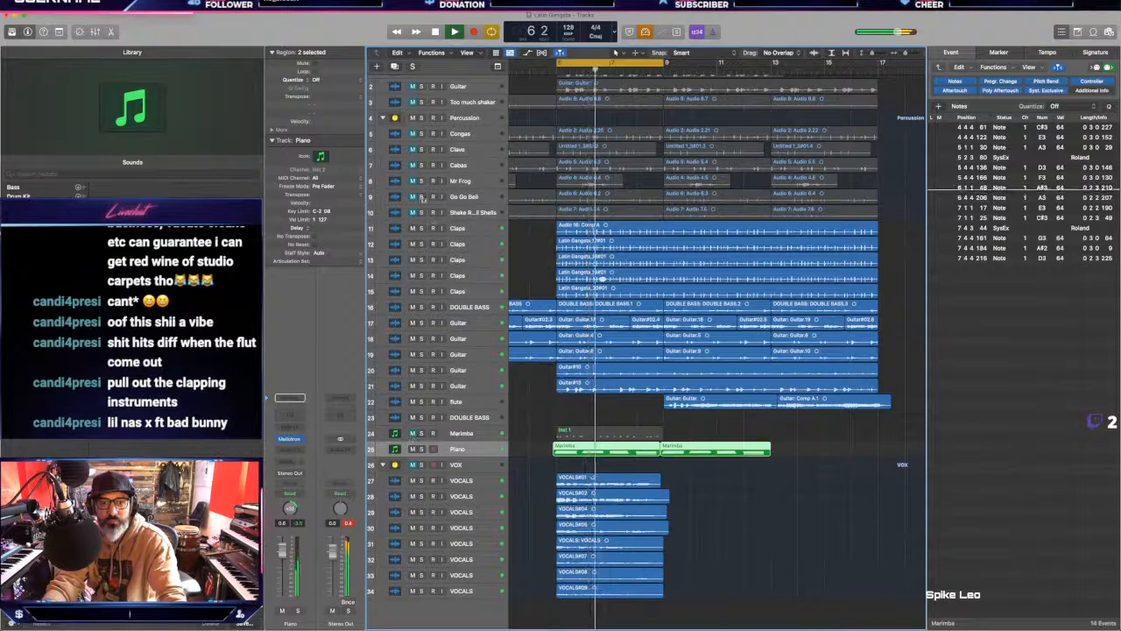
pyautogui.moveTo(413, 213); pyautogui.dragTo(414, 133)
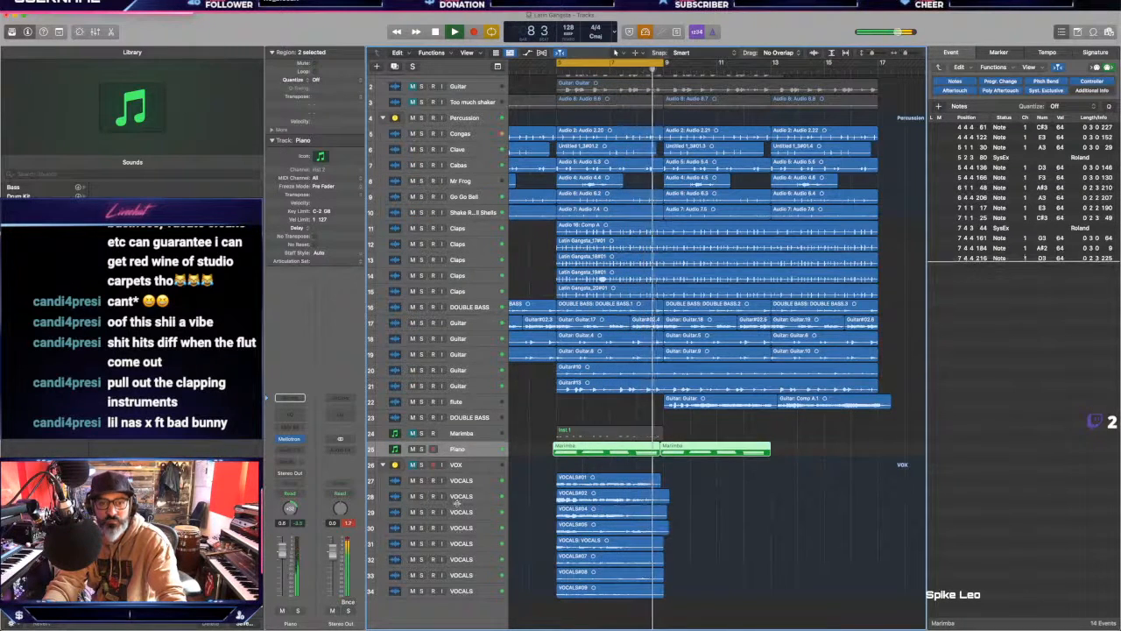
pyautogui.press('space')
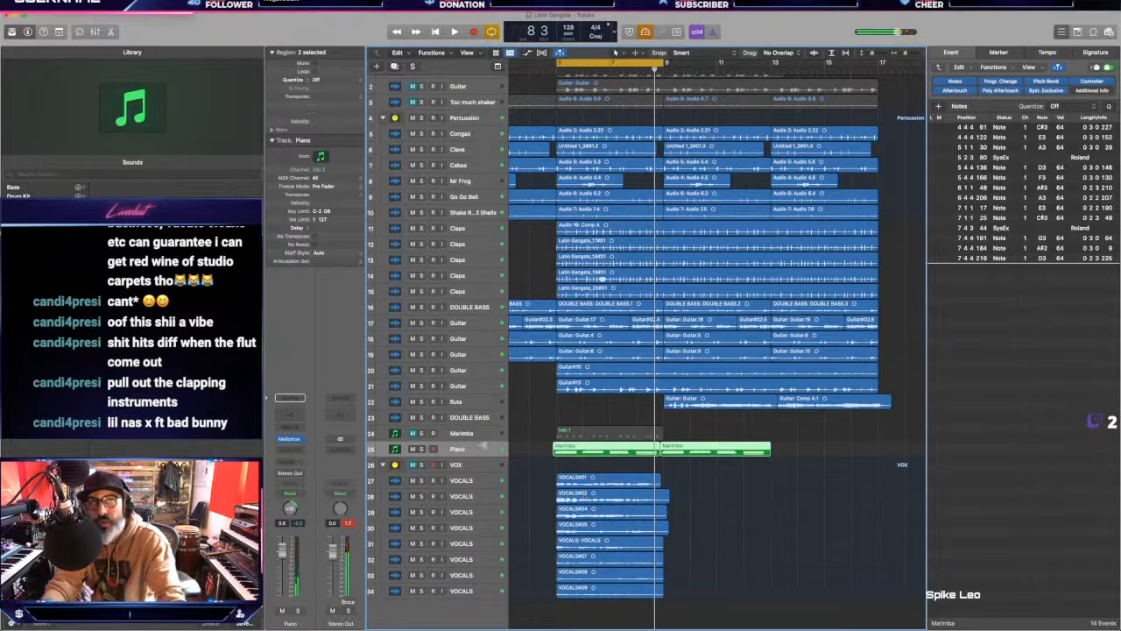
# Step: Play the full loop, raise the Piano volume to 1.3 dB and lower the VOX stack to -13.2 dB
pyautogui.press('space')
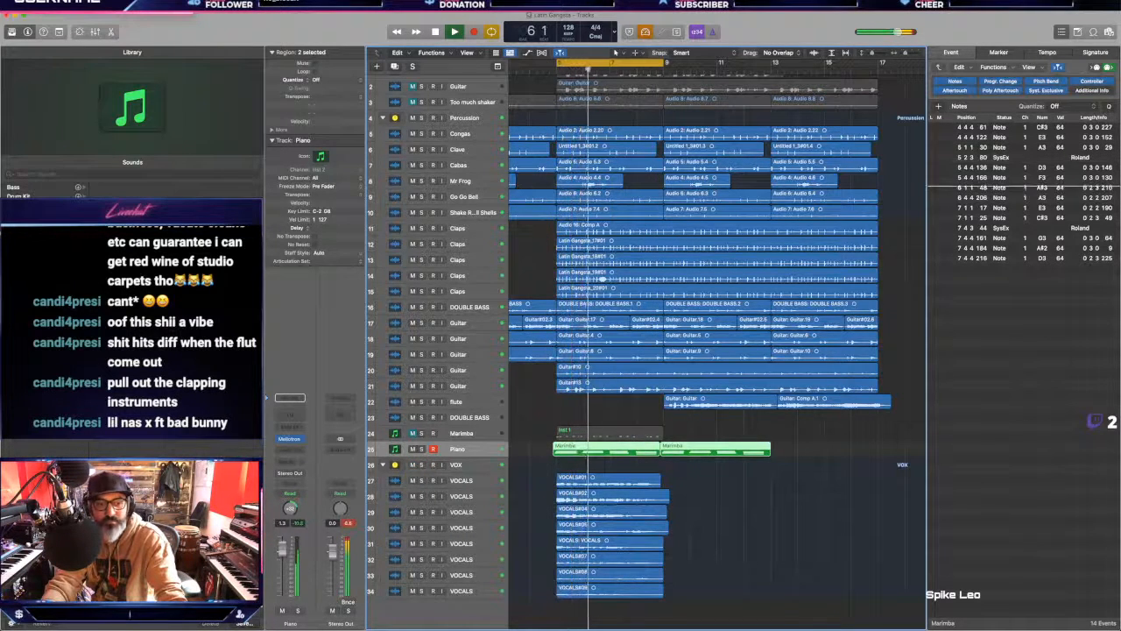
pyautogui.press('Down')
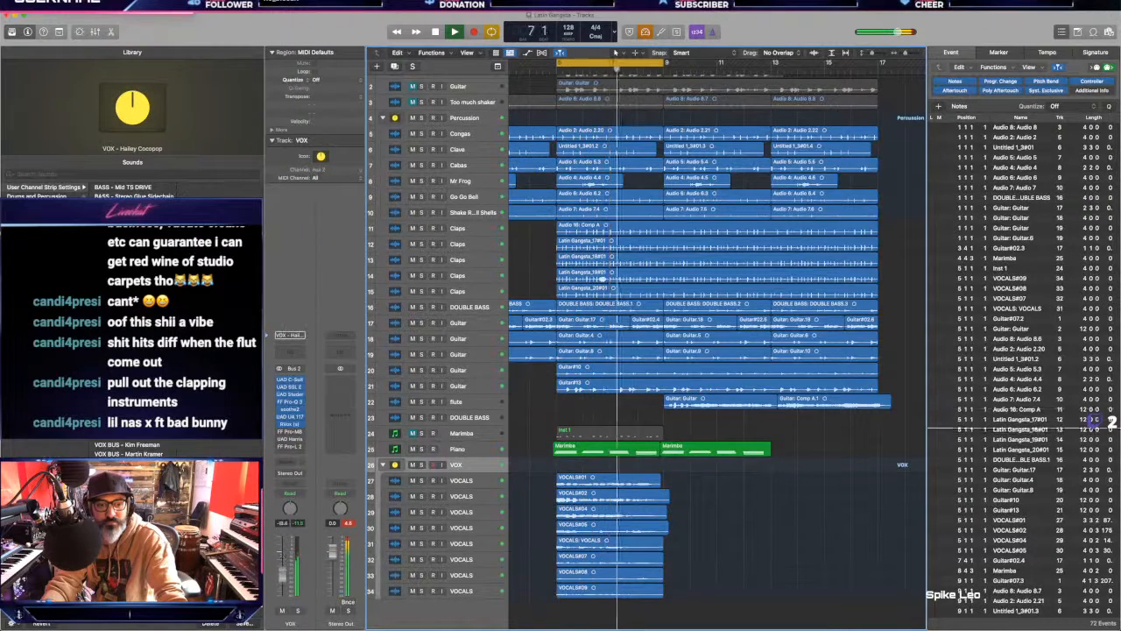
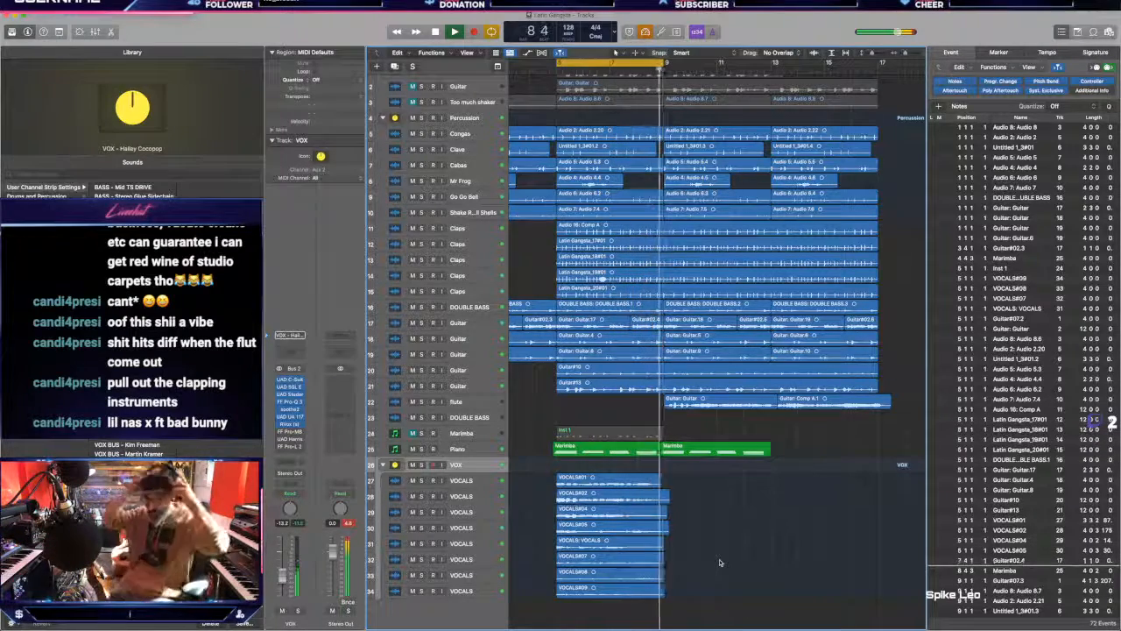
pyautogui.press('space')
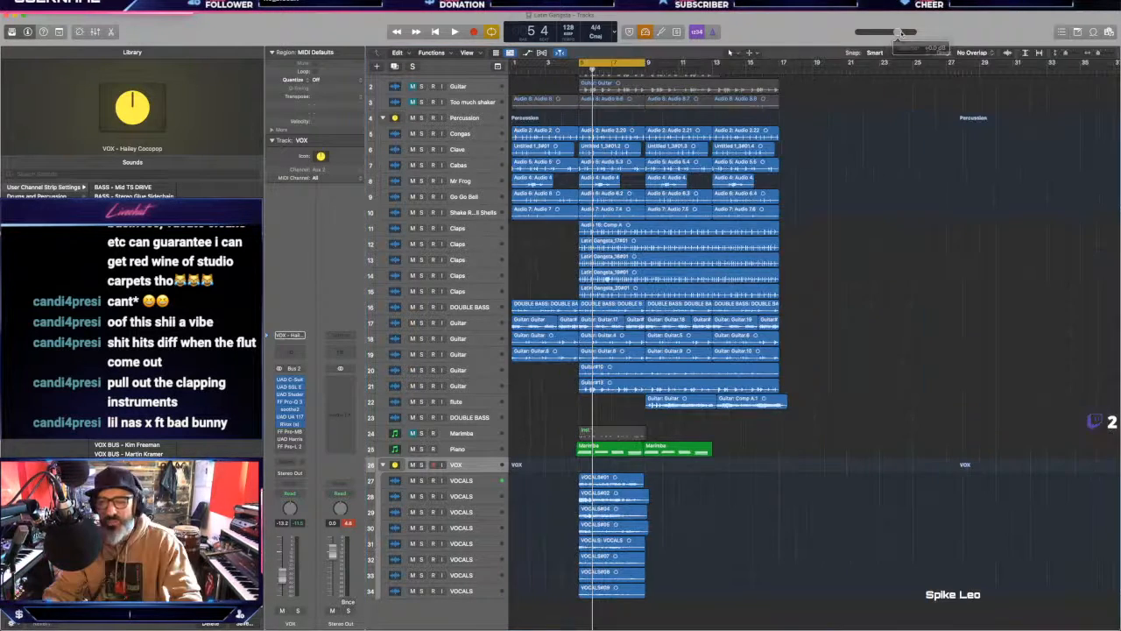
# Step: Fit all 34 tracks in view, solo DOUBLE BASS track 16 and play it over the loop
pyautogui.scroll(-1, 881, 143)
pyautogui.scroll(-2, 880, 143)
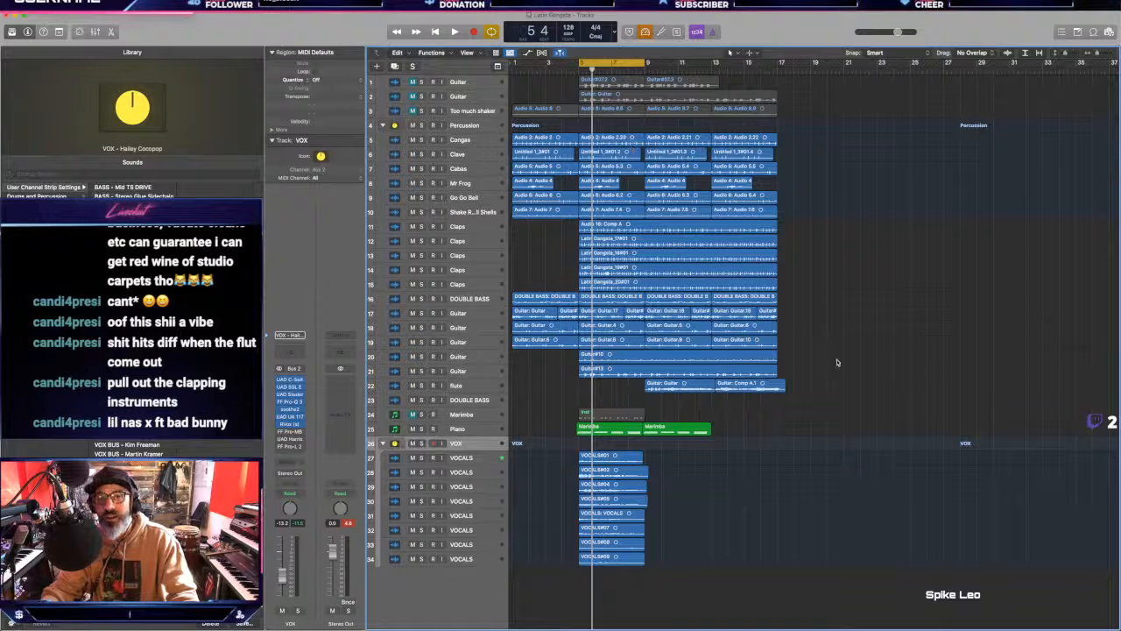
pyautogui.click(421, 298)
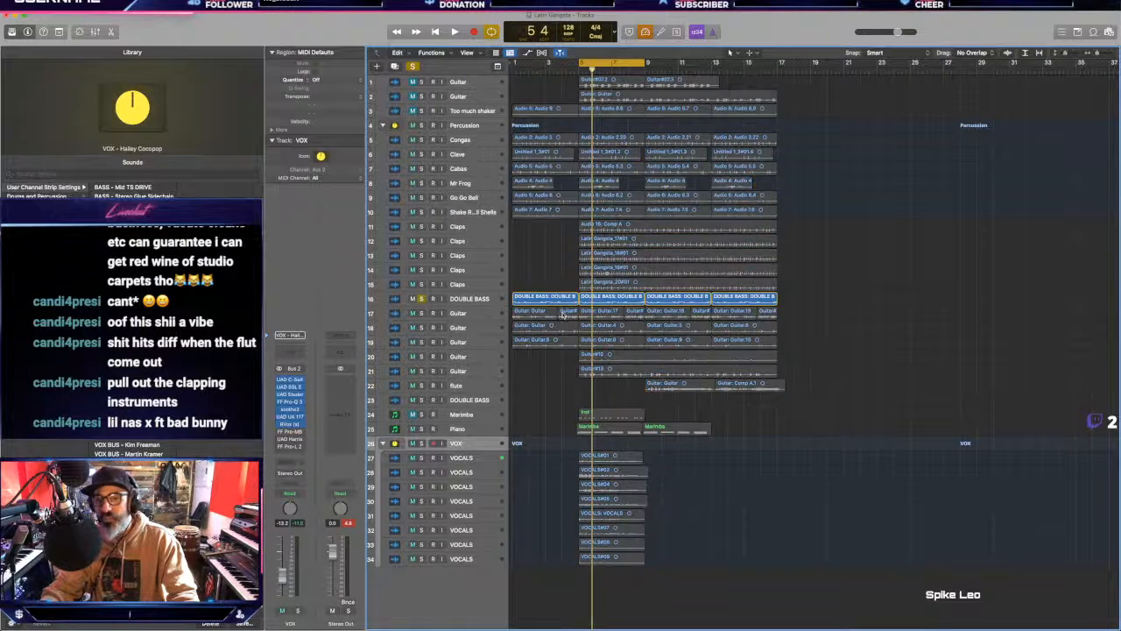
pyautogui.press('space')
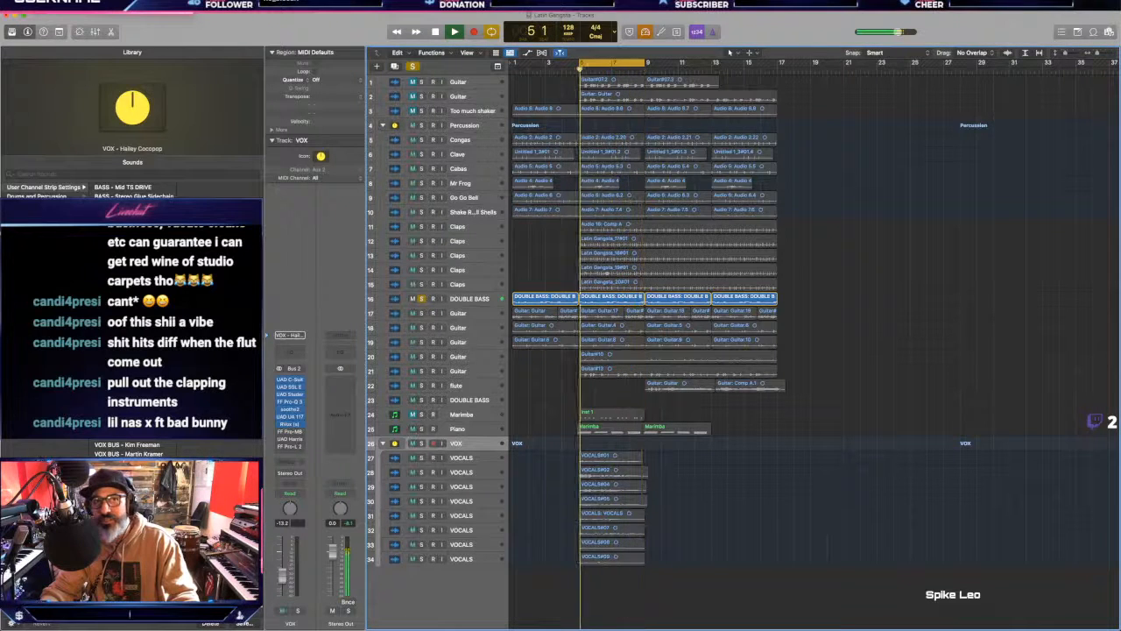
pyautogui.press('space')
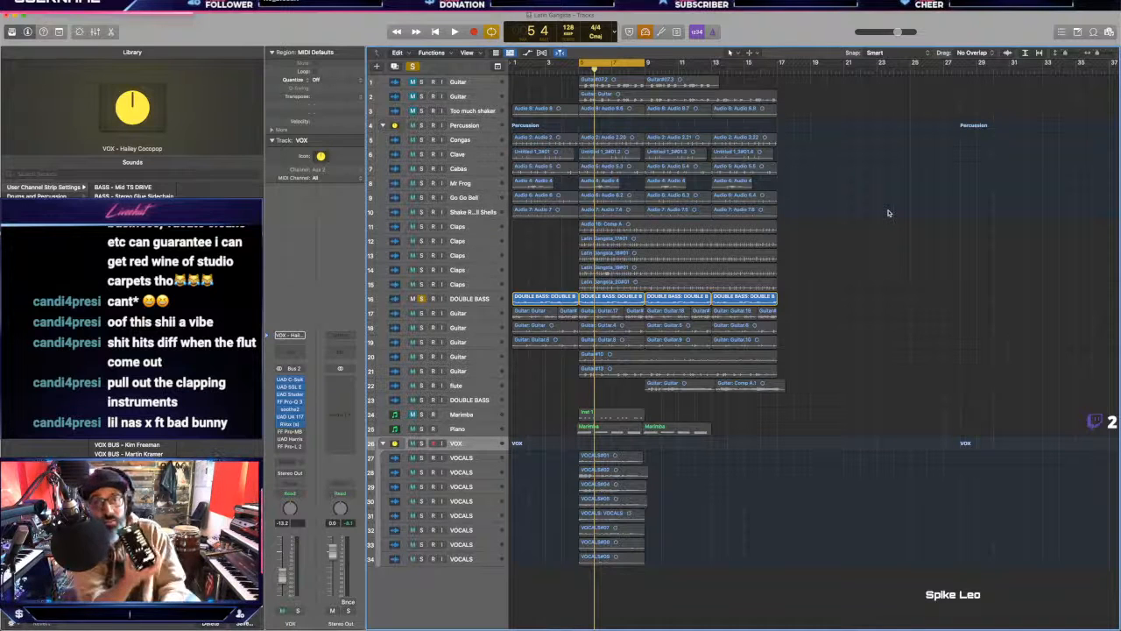
pyautogui.press('space')
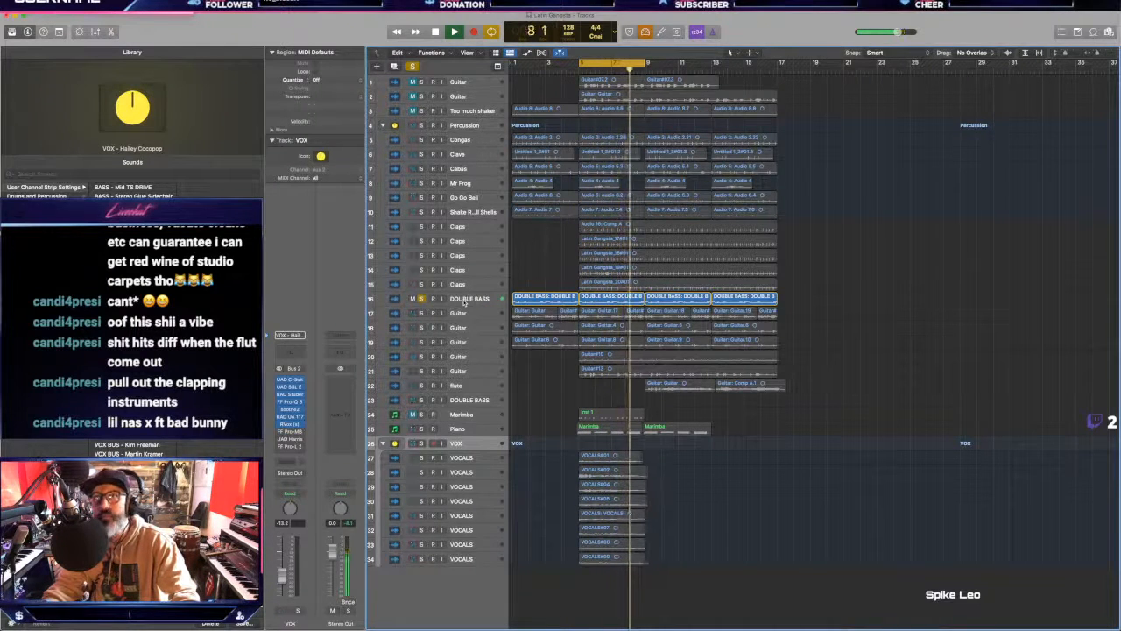
# Step: Audition Guitar tracks 17 and 18 soloed alongside DOUBLE BASS over the loop and release the guitar solos
pyautogui.click(422, 312)
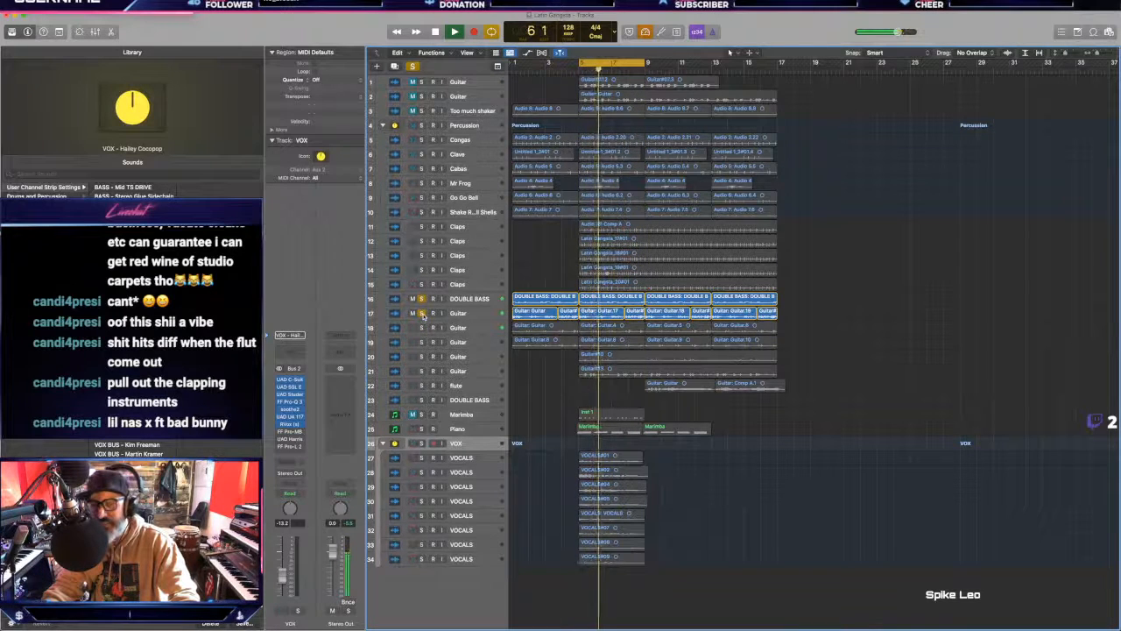
pyautogui.click(421, 313)
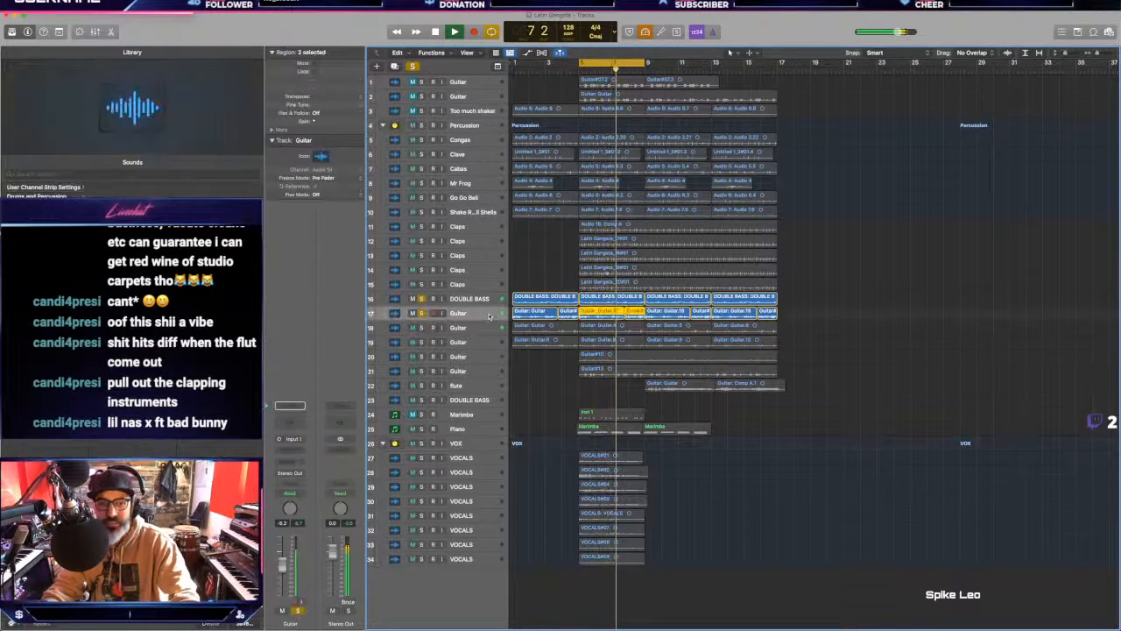
pyautogui.press('space')
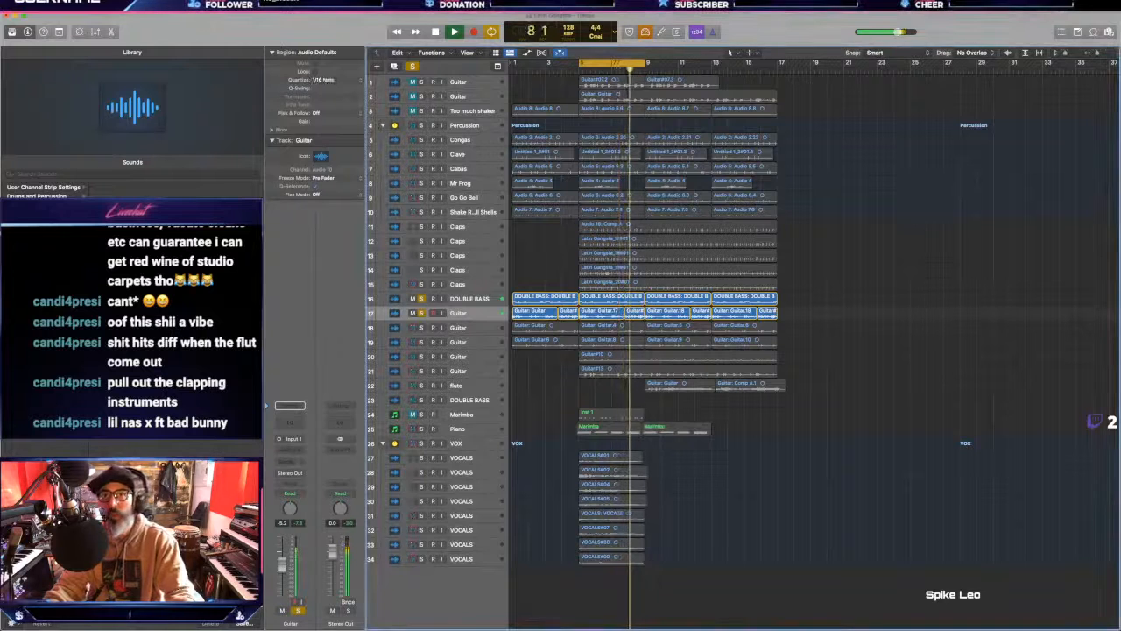
pyautogui.press('space')
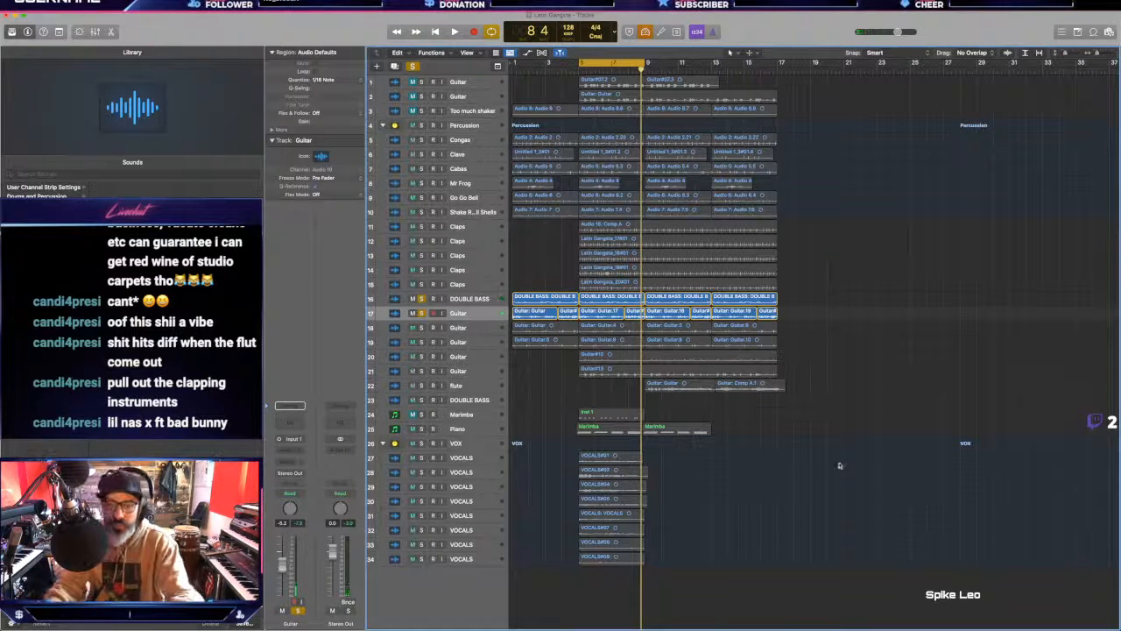
pyautogui.press('space')
pyautogui.click(423, 328)
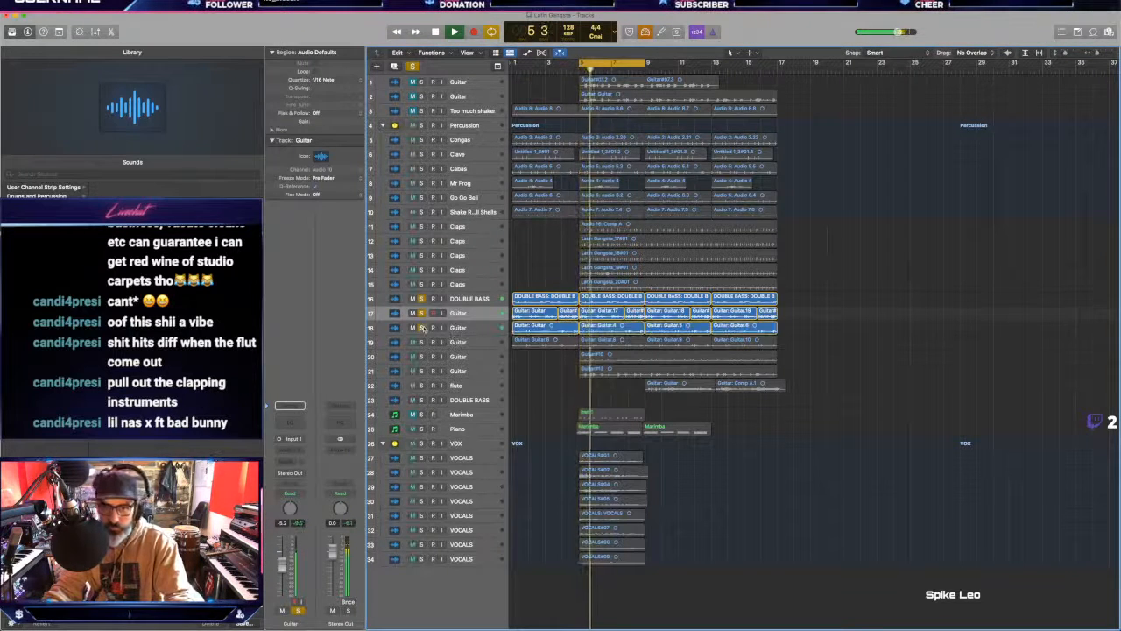
pyautogui.click(422, 312)
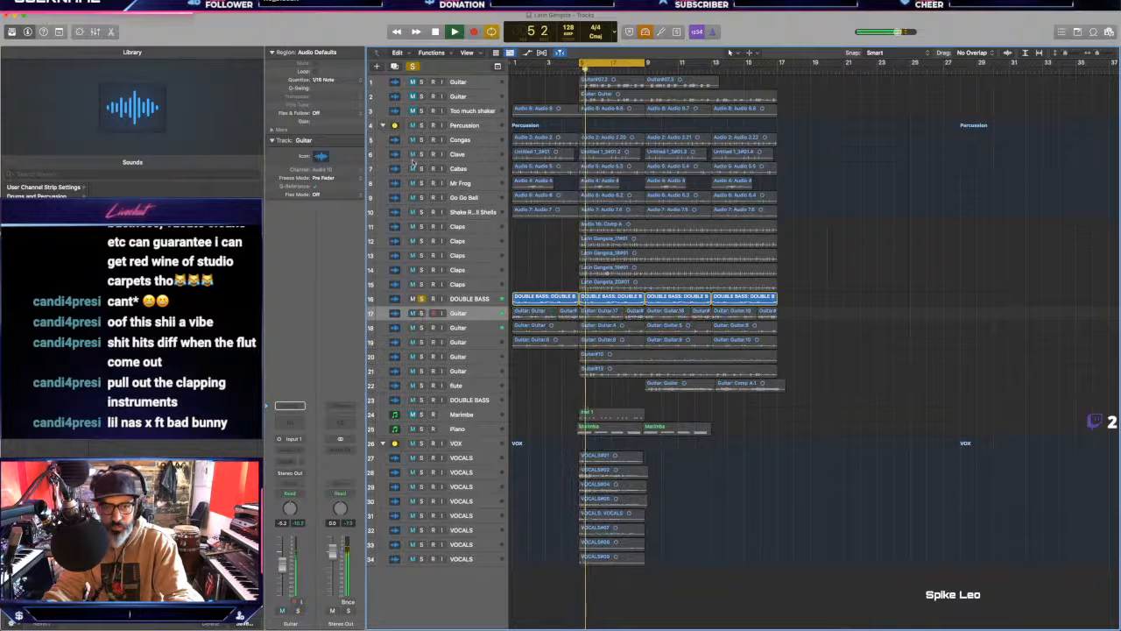
# Step: Solo the Percussion stack and move the five Claps tracks 11 to 15 into it, directly below the shells track
pyautogui.click(421, 125)
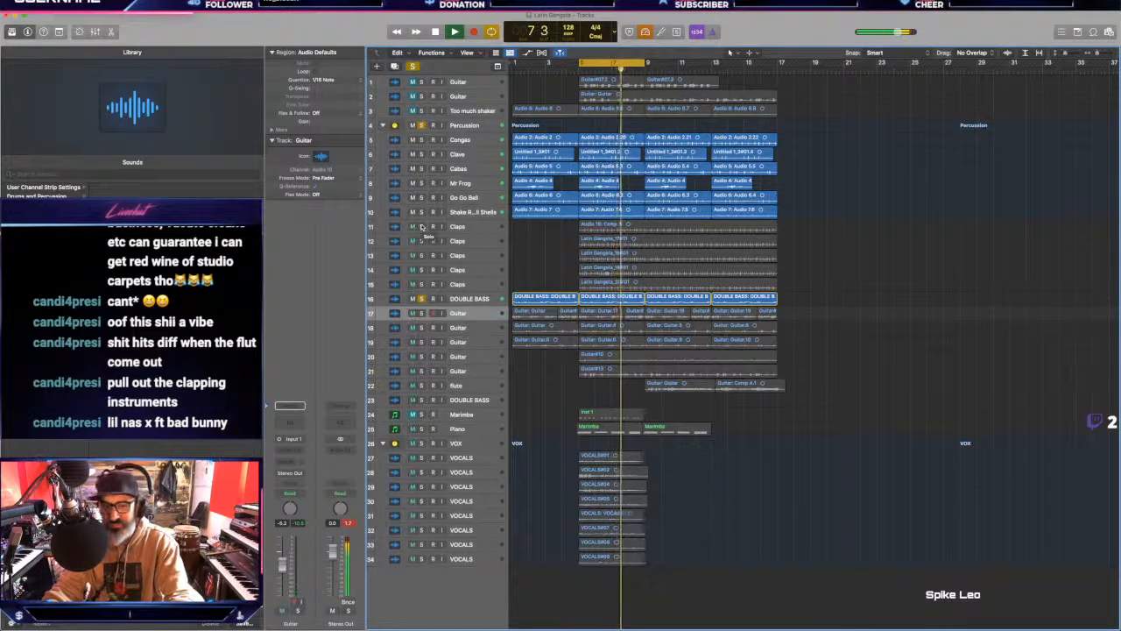
pyautogui.click(461, 228)
pyautogui.keyDown('shift'); pyautogui.click(463, 284); pyautogui.keyUp('shift')
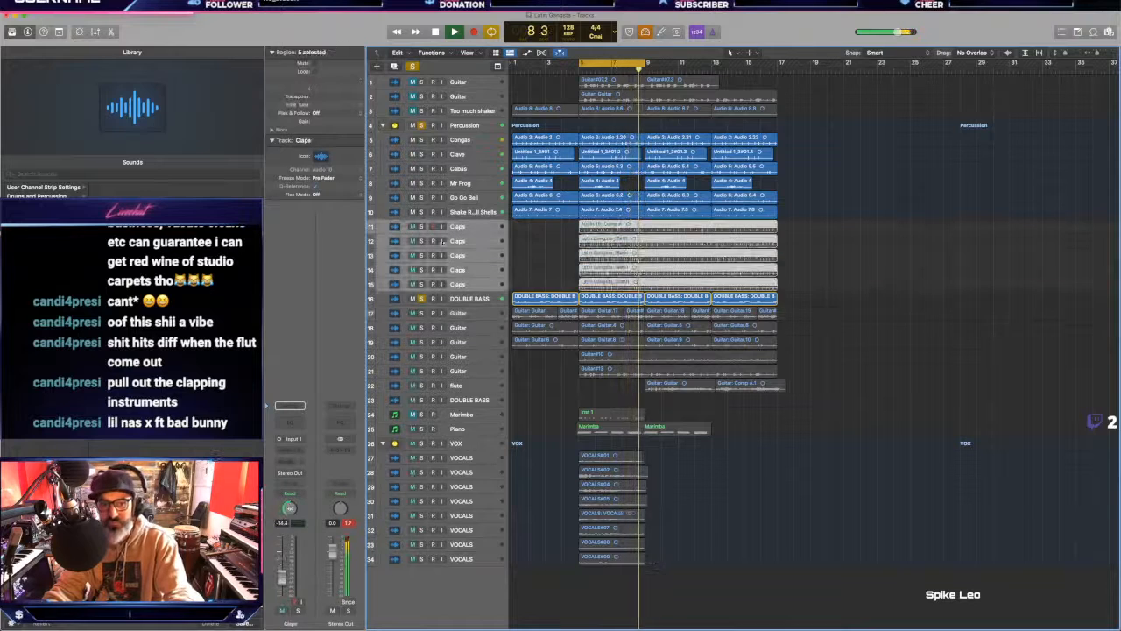
pyautogui.moveTo(453, 230); pyautogui.dragTo(452, 214)
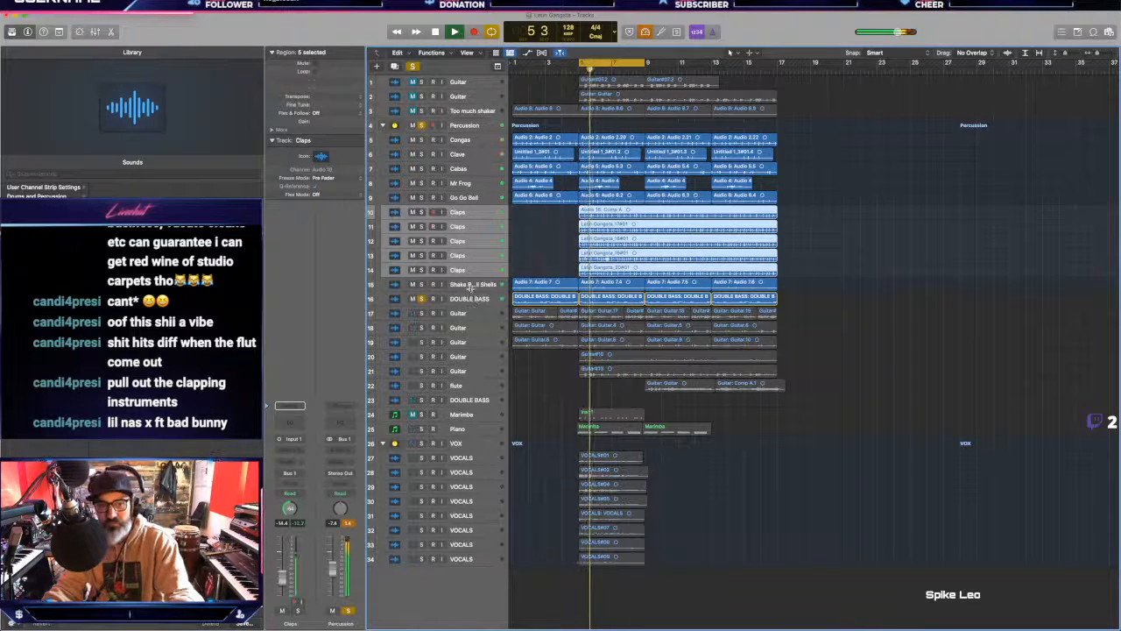
pyautogui.moveTo(470, 285); pyautogui.dragTo(442, 215)
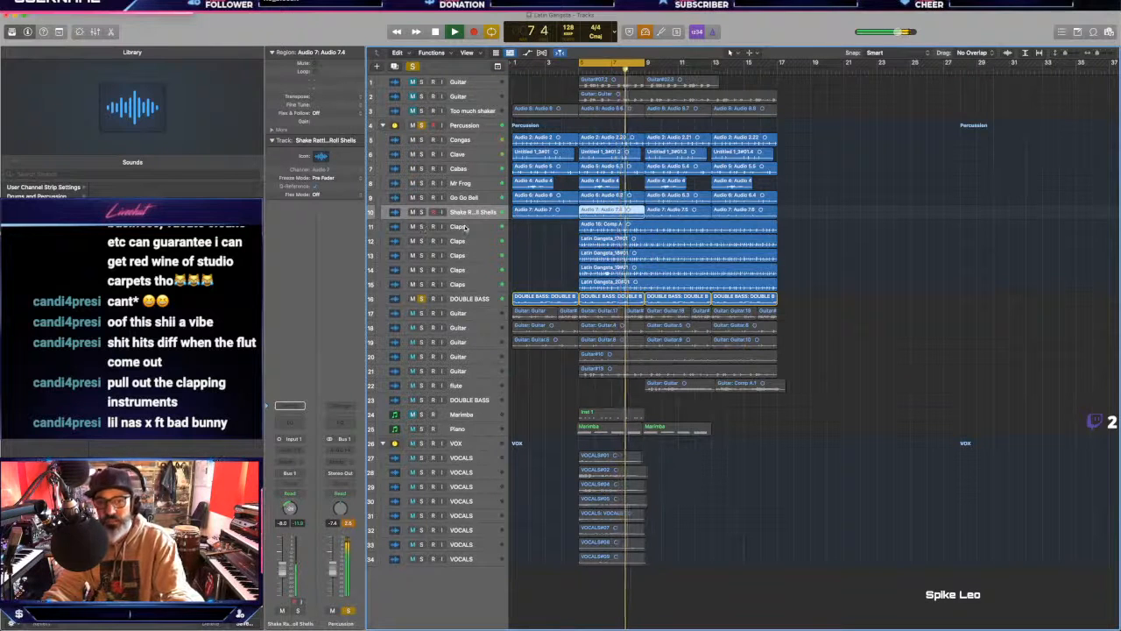
# Step: Add Guitar tracks 17, 18, 19 and 21 and the flute to the solo, and extend the cycle range to bar 17
pyautogui.click(423, 313)
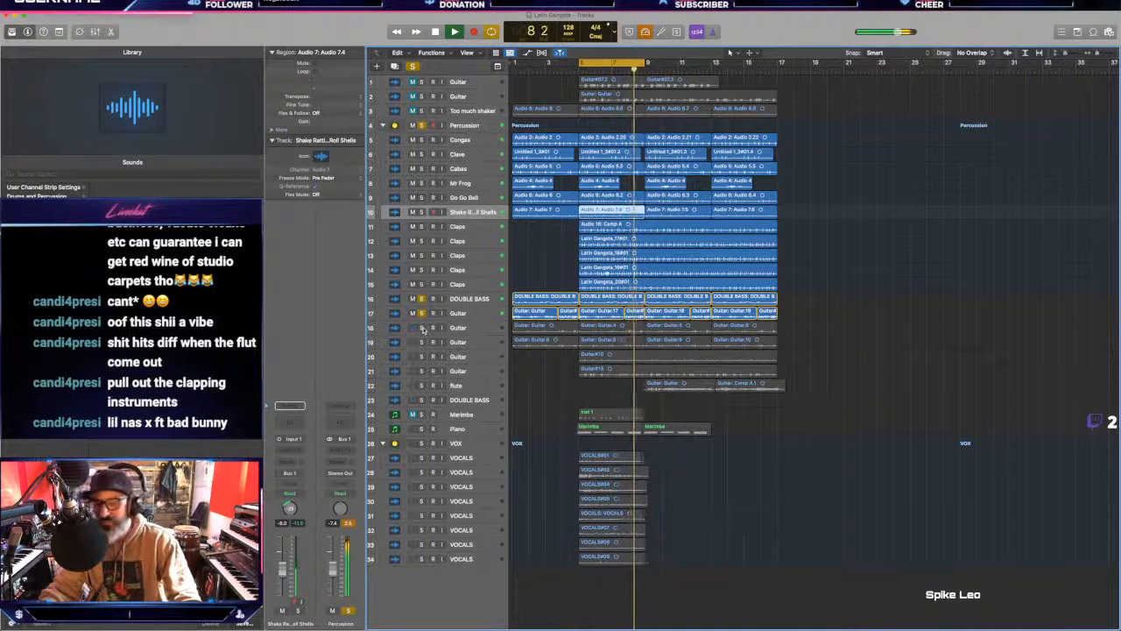
pyautogui.moveTo(423, 329); pyautogui.dragTo(423, 343)
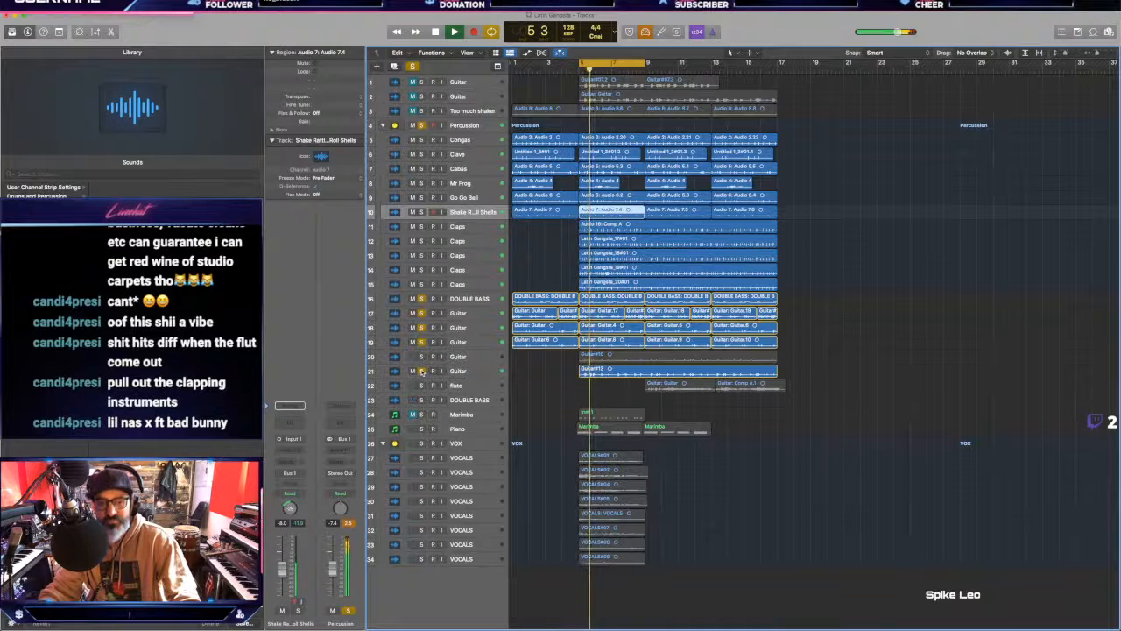
pyautogui.click(472, 373)
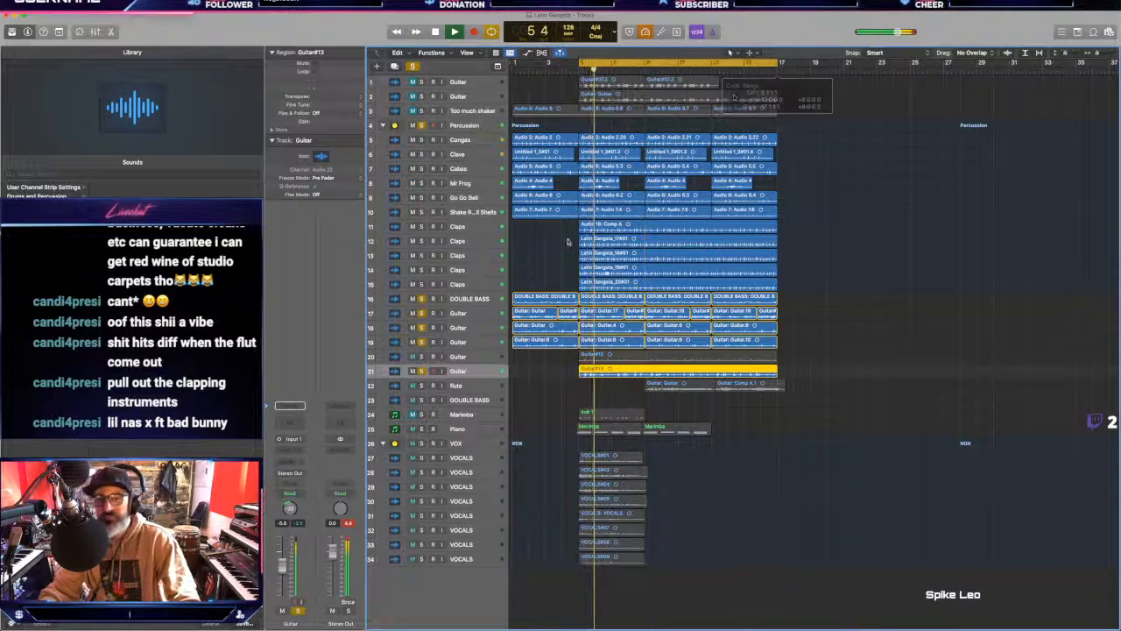
pyautogui.click(473, 385)
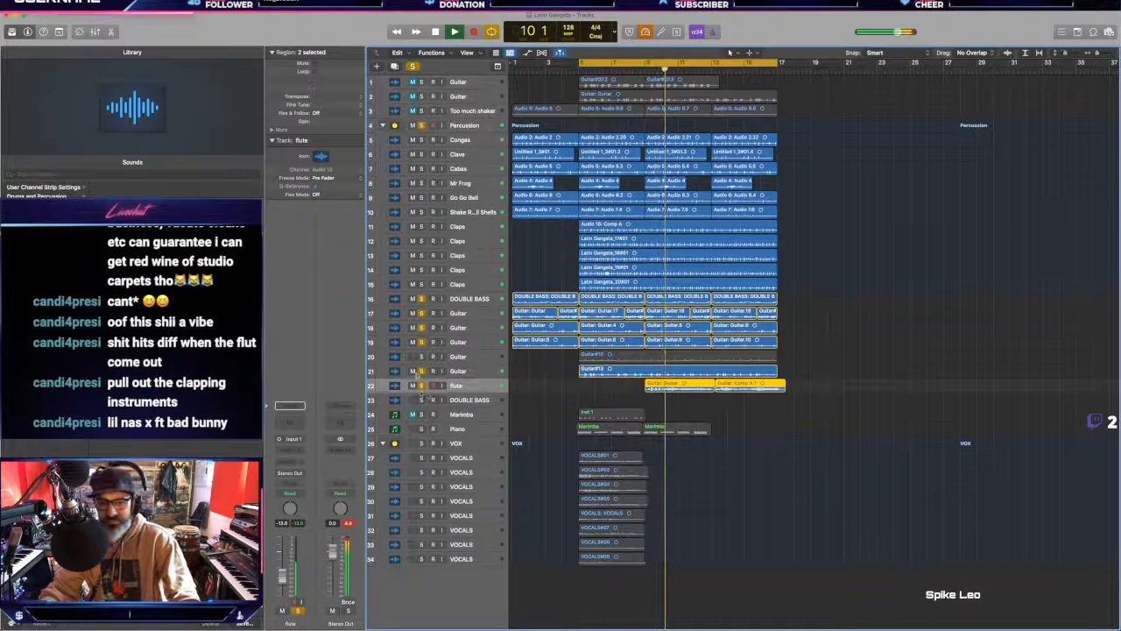
# Step: Play the soloed percussion, double bass, guitars and flute over the loop from bar 5, and stop playback
pyautogui.click(604, 326)
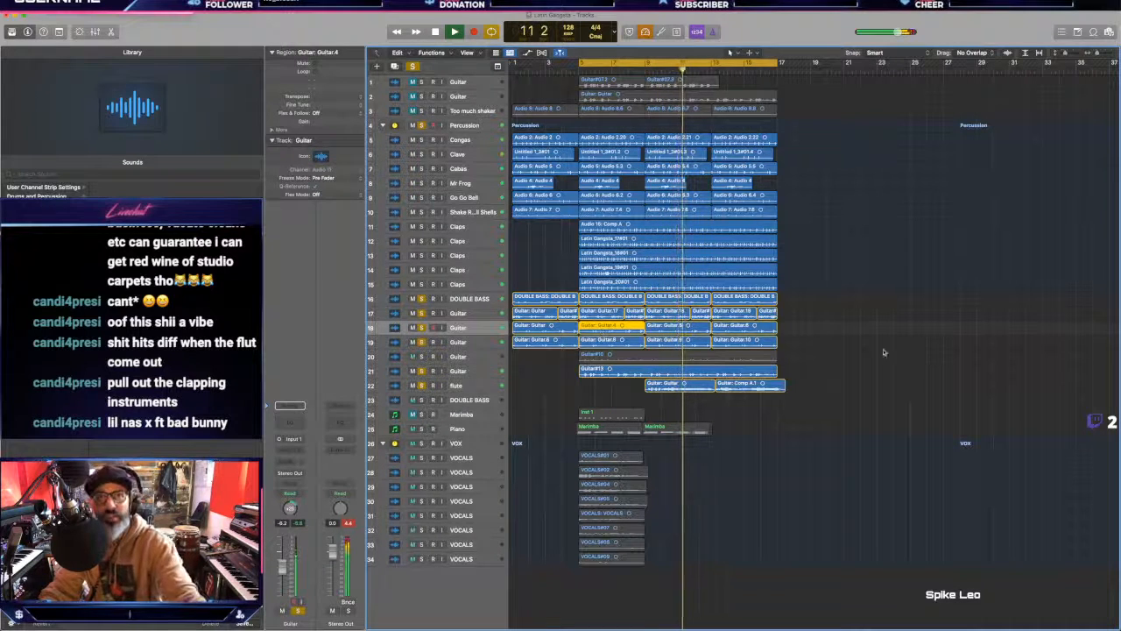
pyautogui.click(981, 286)
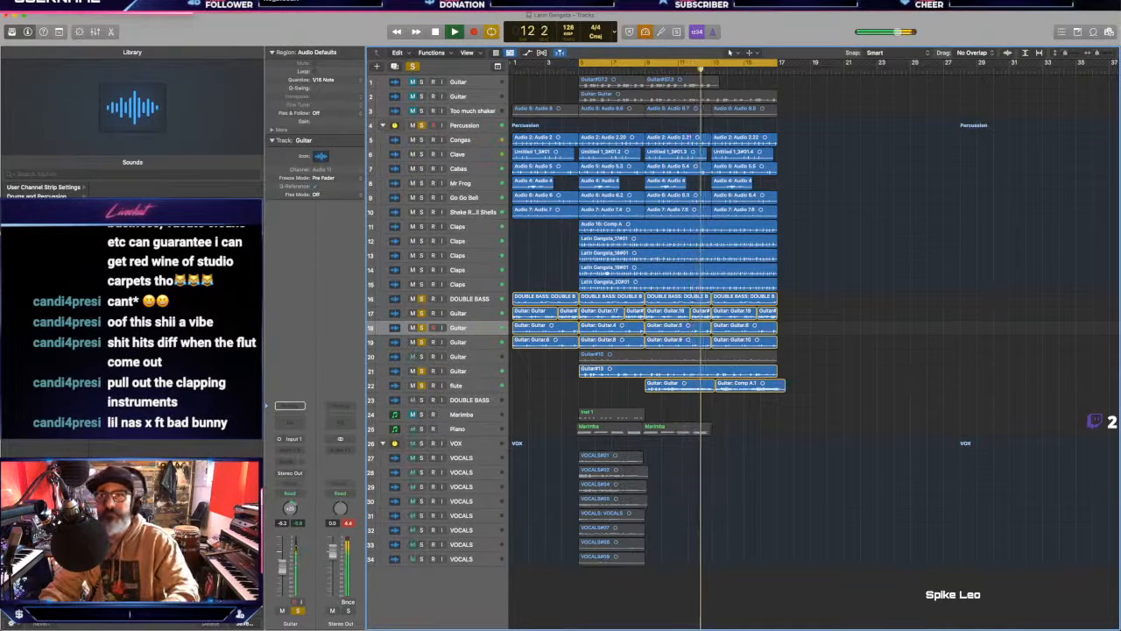
pyautogui.click(1017, 69)
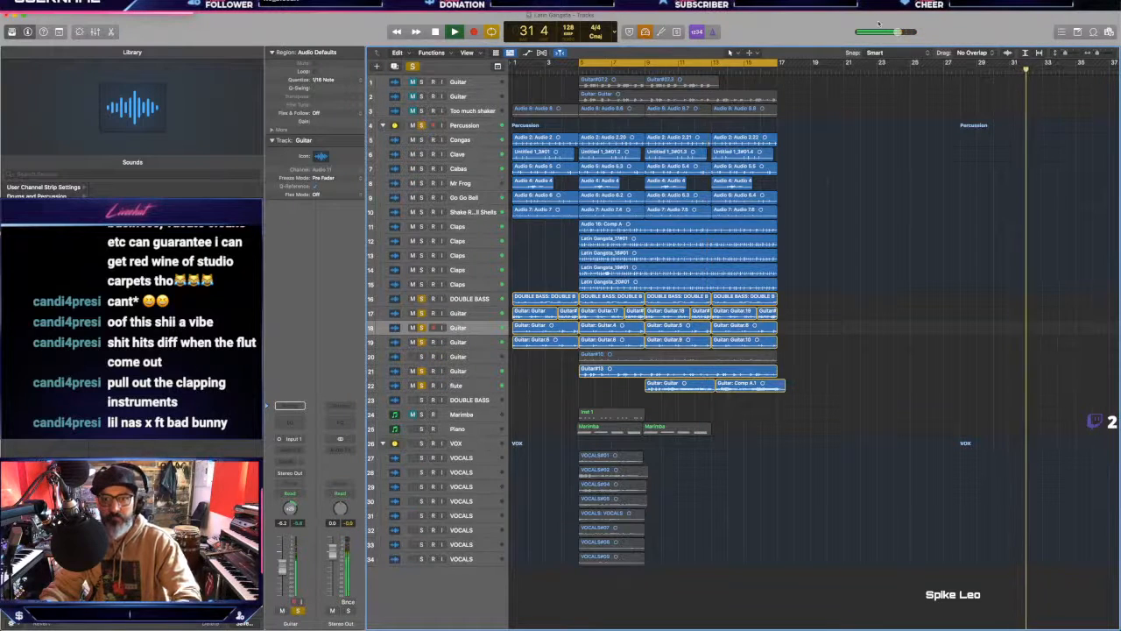
pyautogui.press('Return')
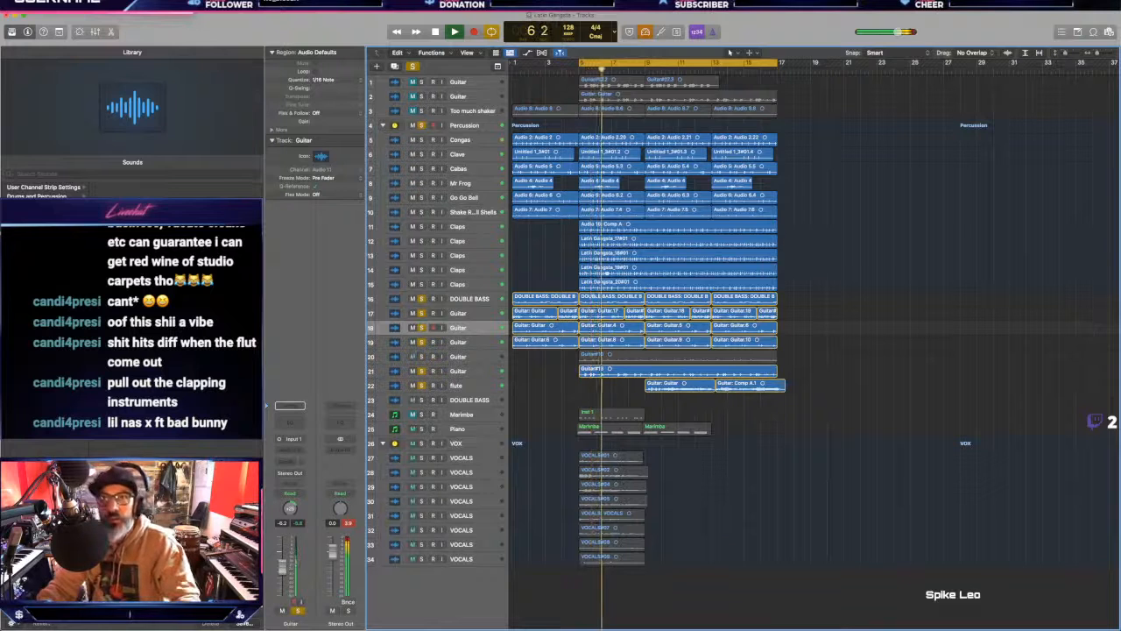
pyautogui.press('space')
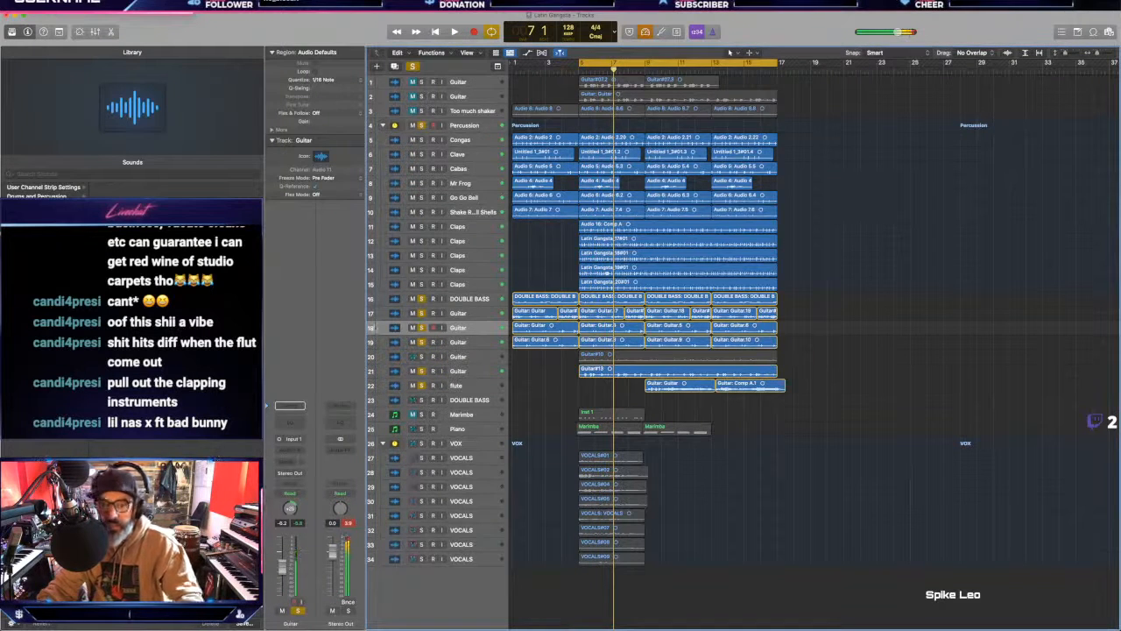
# Step: Add the VOX stack to the soloed tracks, play the combination briefly and clear all solos
pyautogui.click(422, 444)
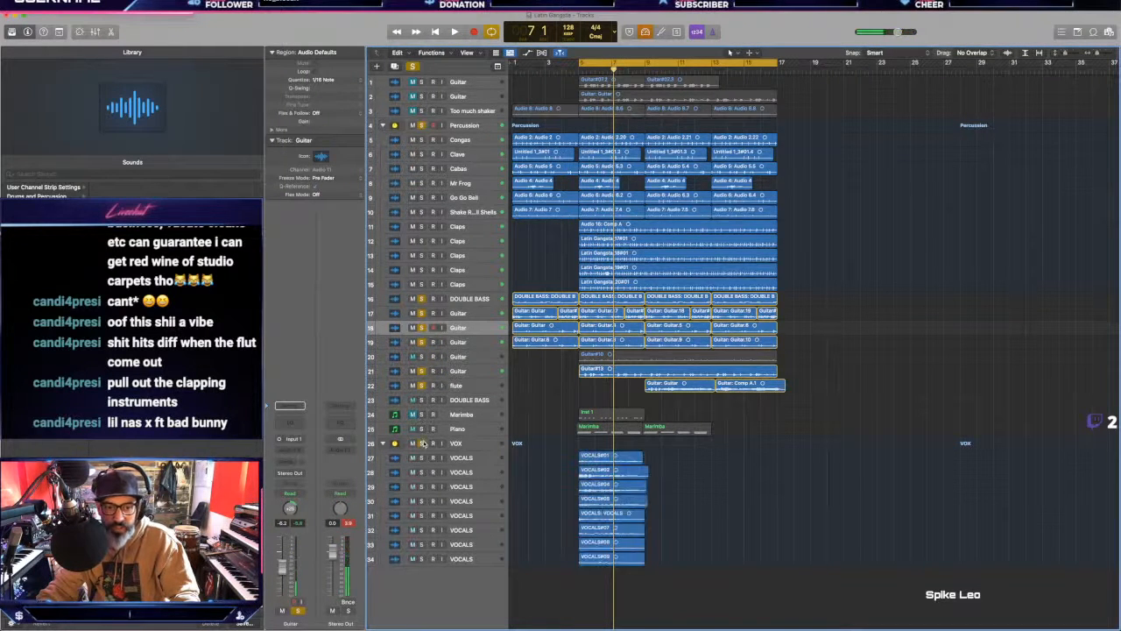
pyautogui.press('space')
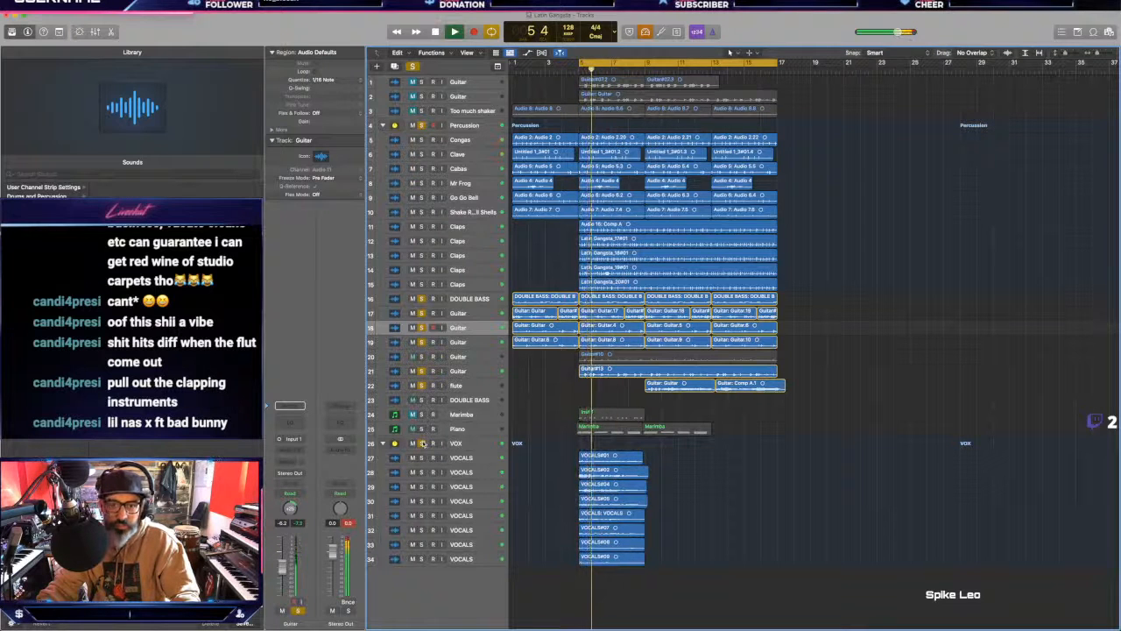
pyautogui.press('space')
pyautogui.keyDown('alt'); pyautogui.click(422, 443); pyautogui.keyUp('alt')
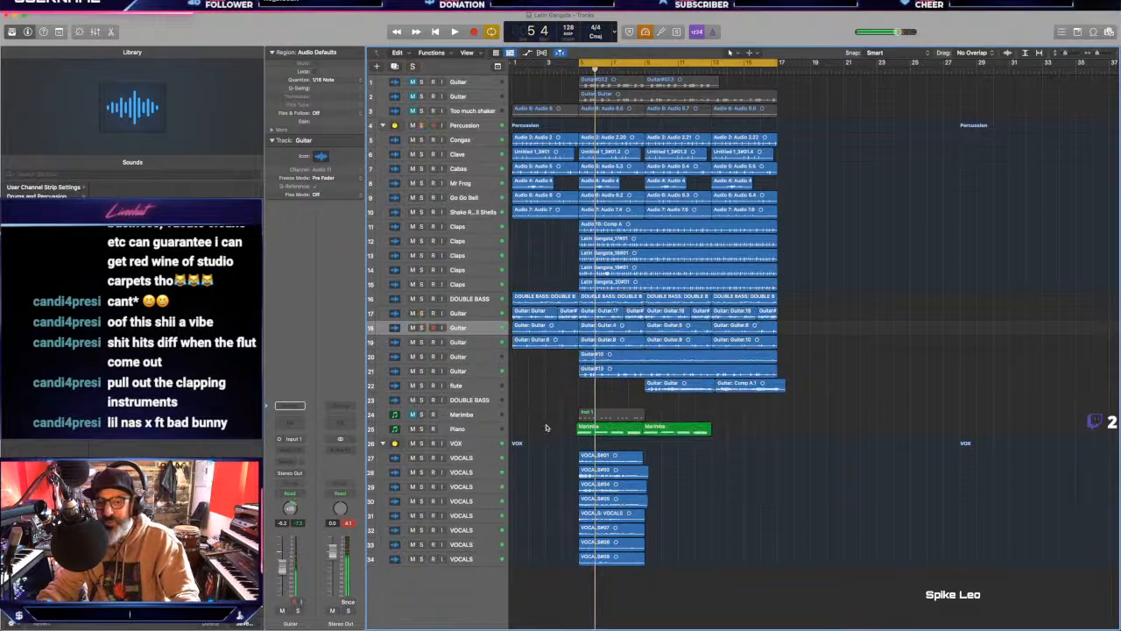
# Step: Compare the VOX stack in solo against the full mix over the loop, and raise its volume to -8.8 dB
pyautogui.press('space')
pyautogui.click(422, 443)
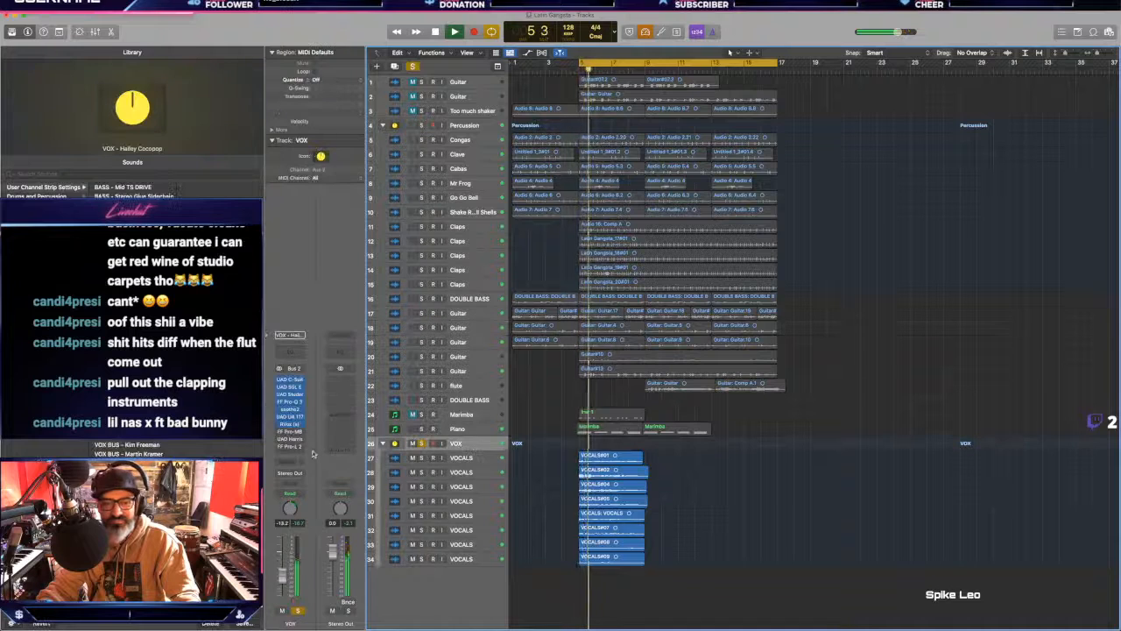
pyautogui.press('space')
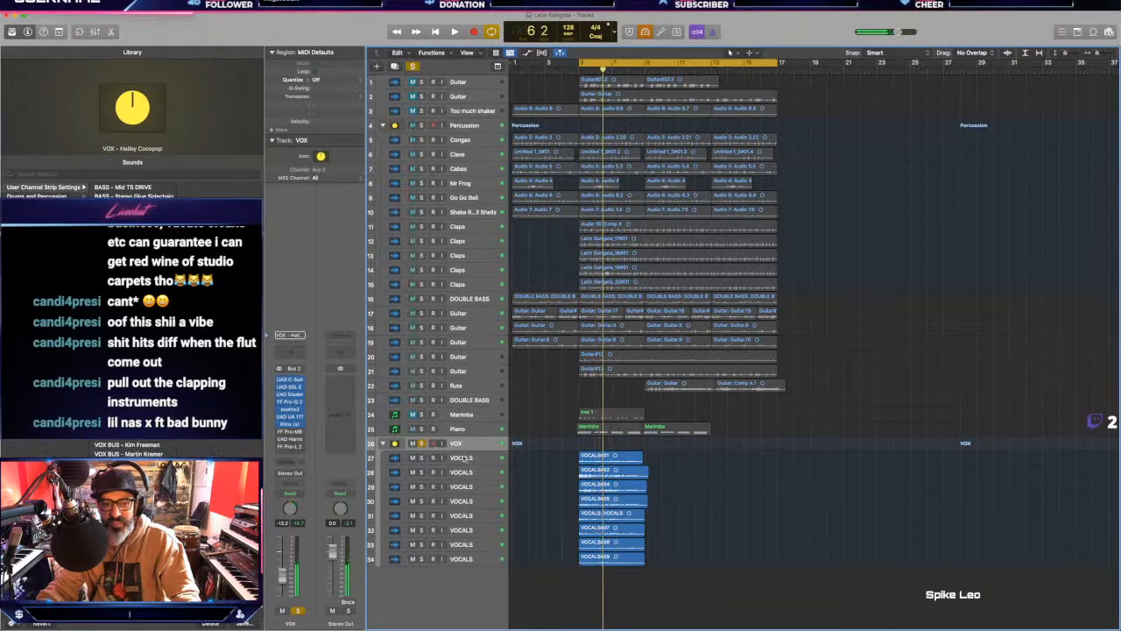
pyautogui.click(422, 443)
pyautogui.press('space')
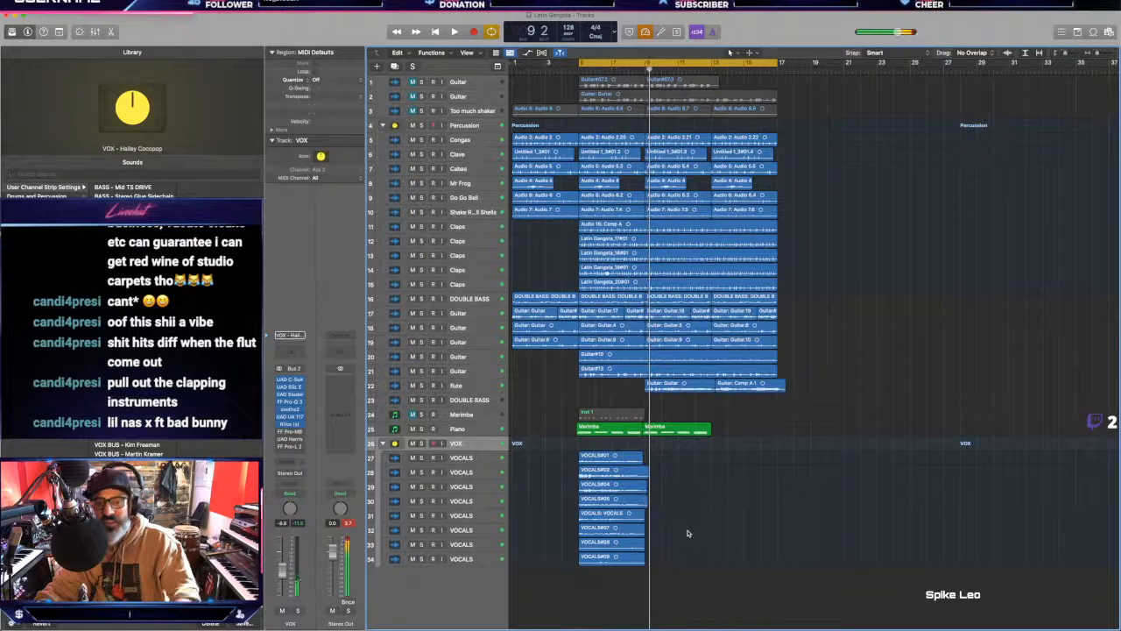
pyautogui.click(421, 443)
pyautogui.press('space')
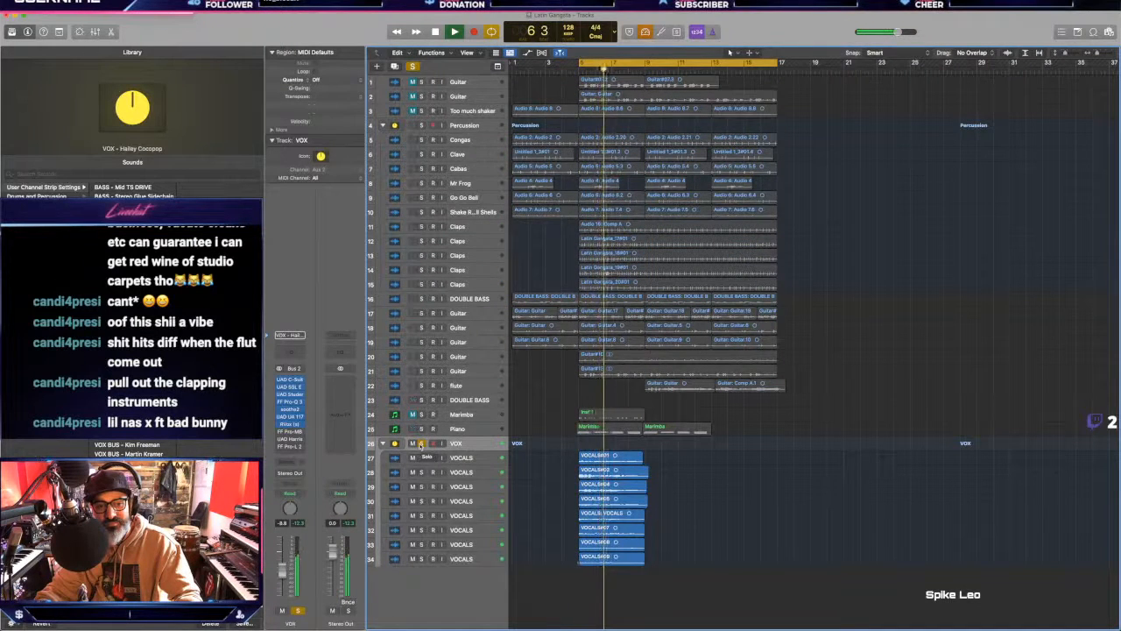
pyautogui.press('space')
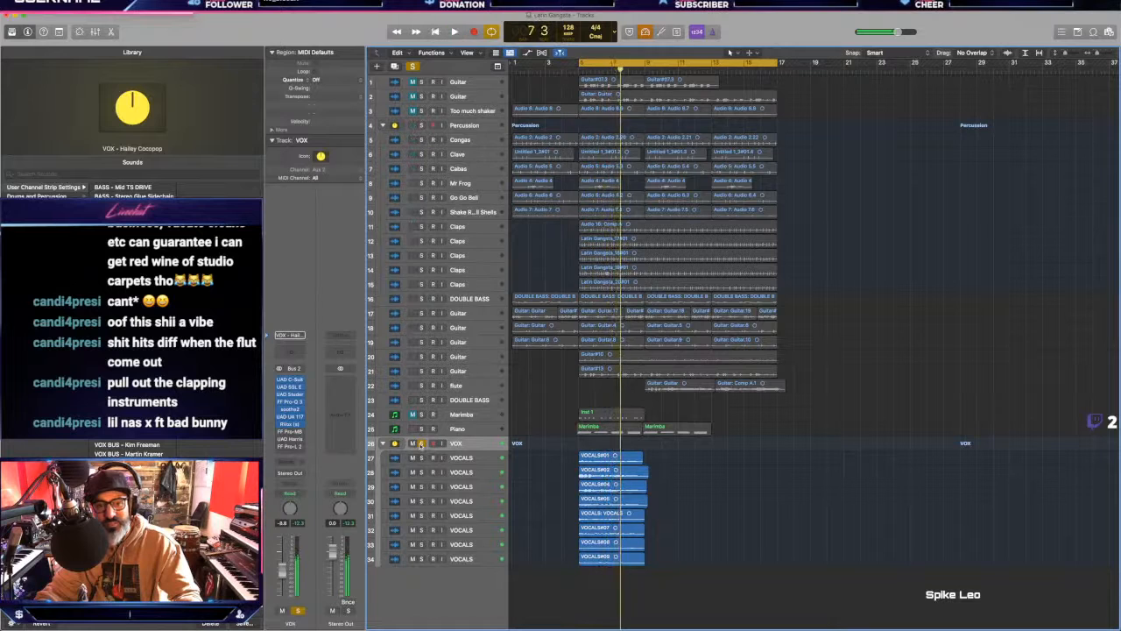
pyautogui.click(421, 443)
pyautogui.press('space')
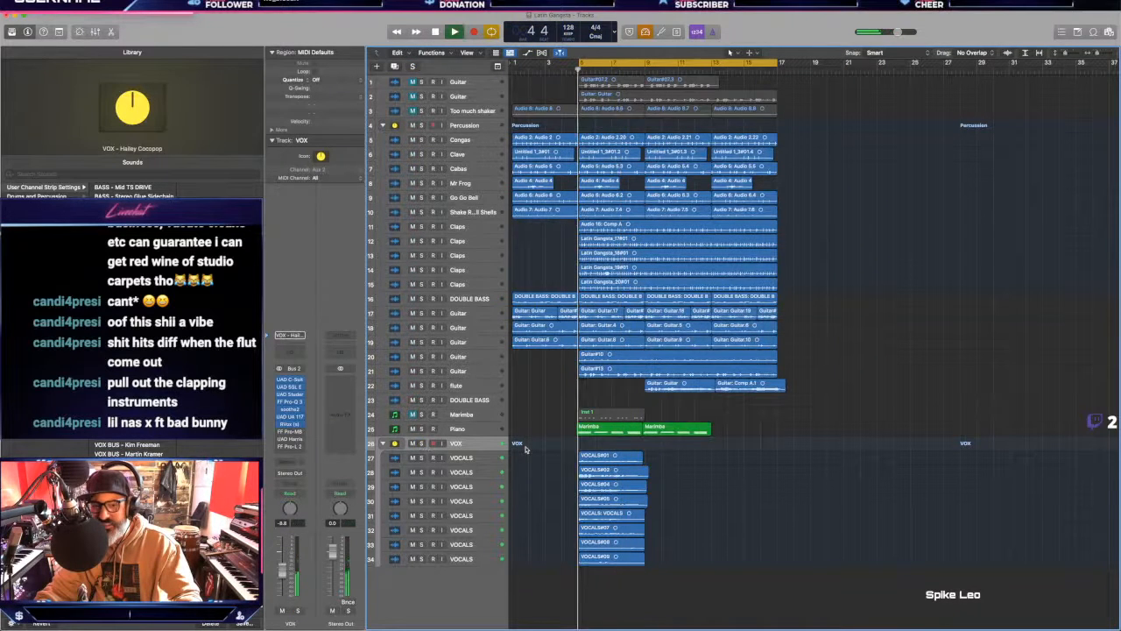
# Step: Lower the Piano volume to 0.2 dB and trim the ends of the vocal regions on tracks 28 to 30 to bar 9
pyautogui.click(442, 429)
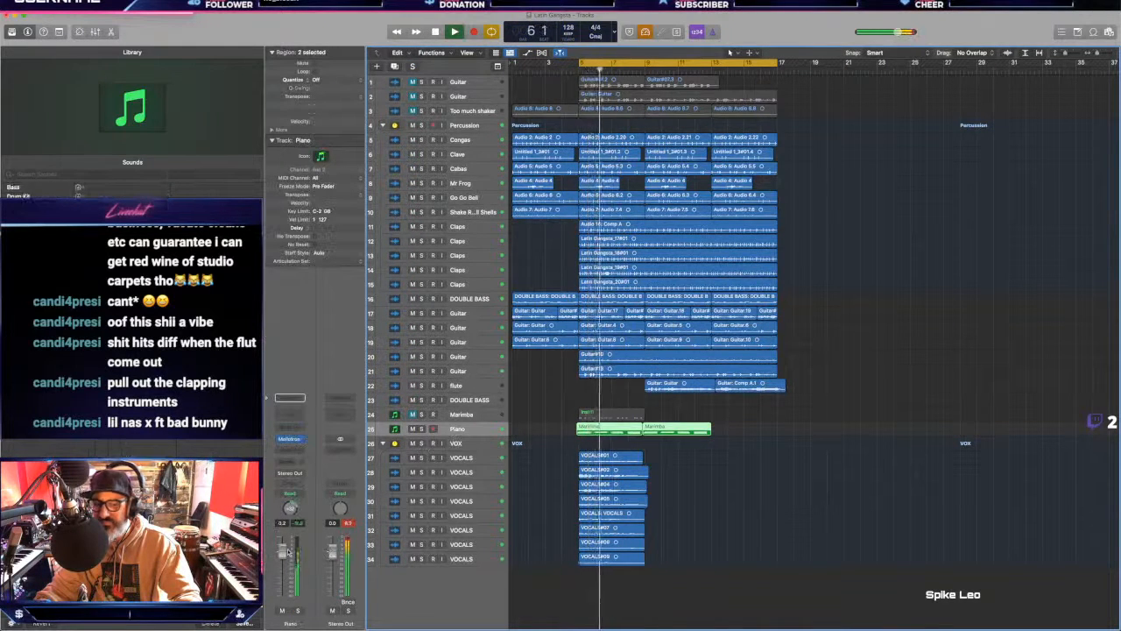
pyautogui.click(708, 468)
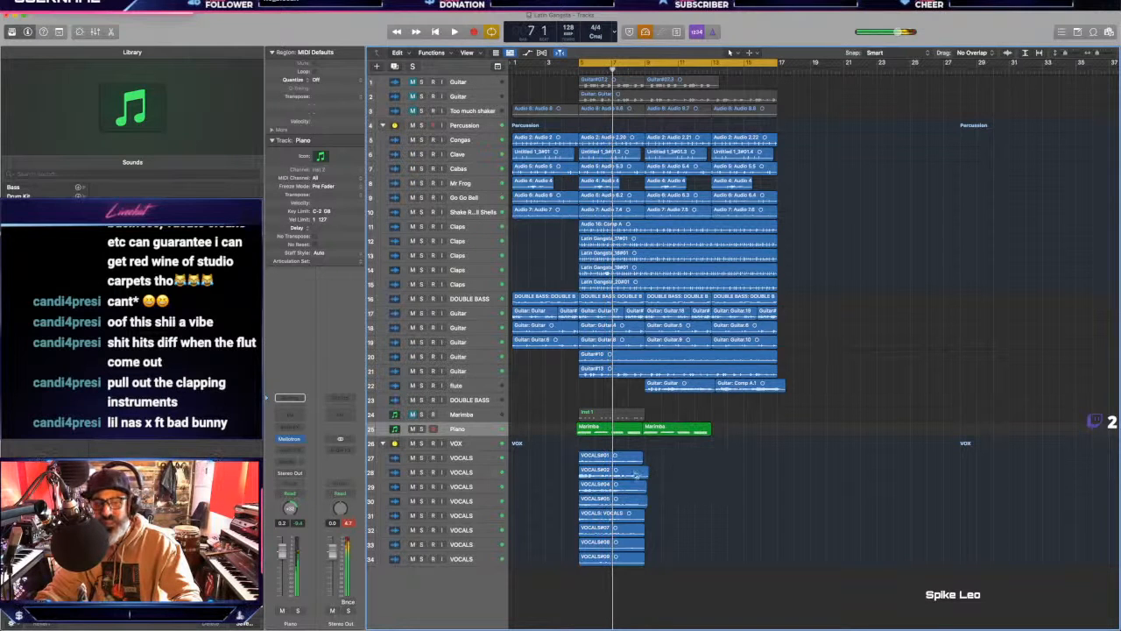
pyautogui.moveTo(652, 580); pyautogui.dragTo(646, 578)
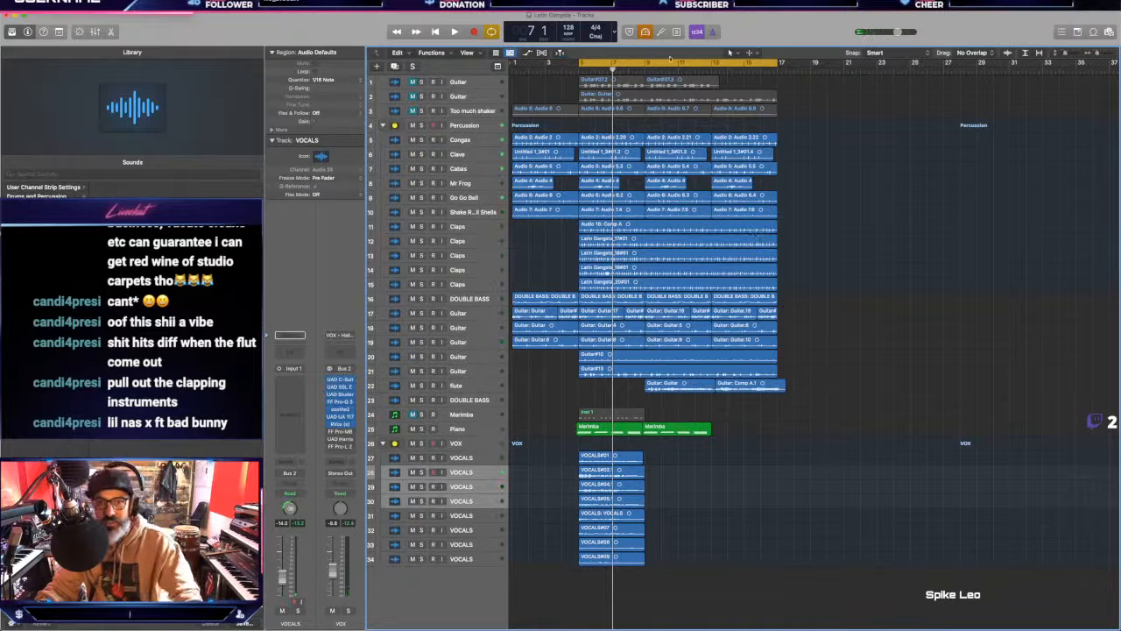
# Step: Set the secondary pointer tool to the Scissors Tool and select the VOX stack
pyautogui.click(749, 54)
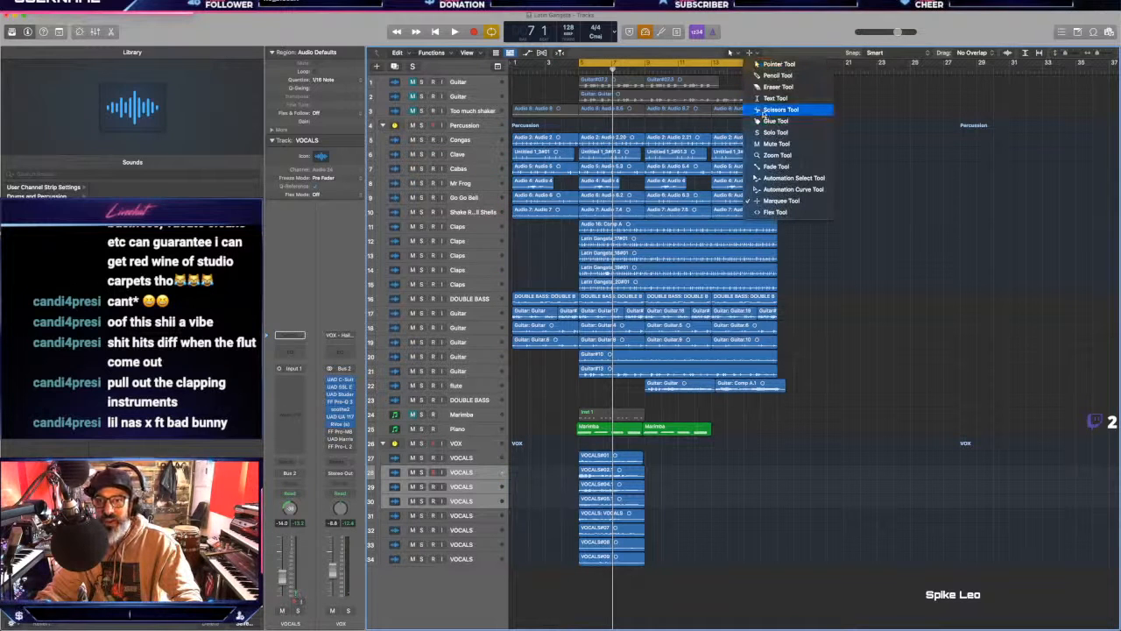
pyautogui.click(771, 109)
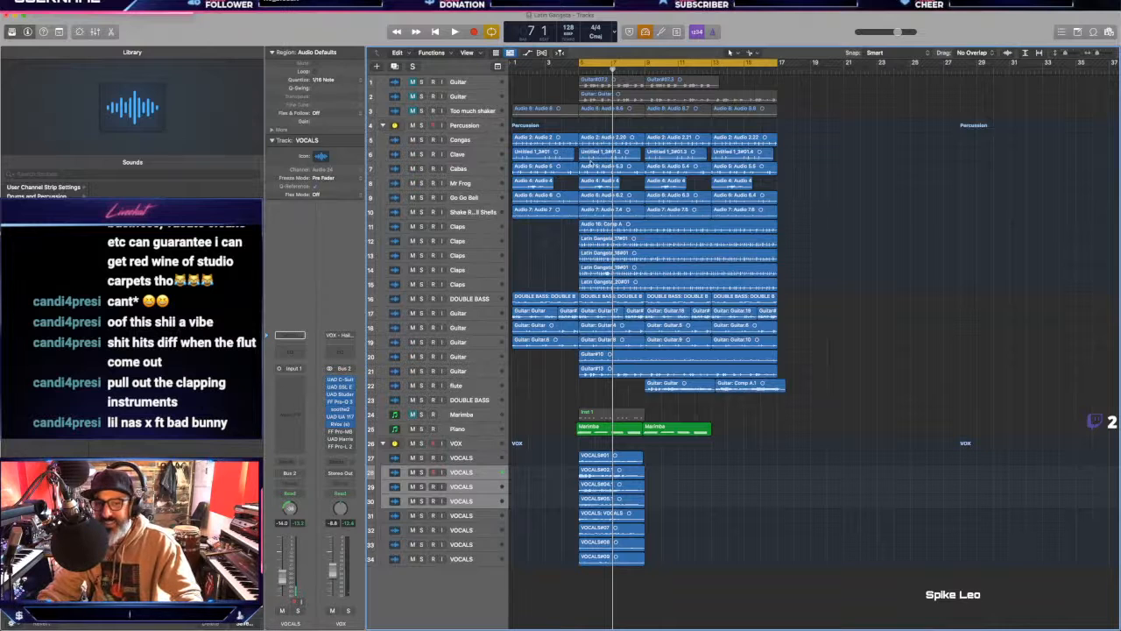
pyautogui.scroll(1, 590, 163)
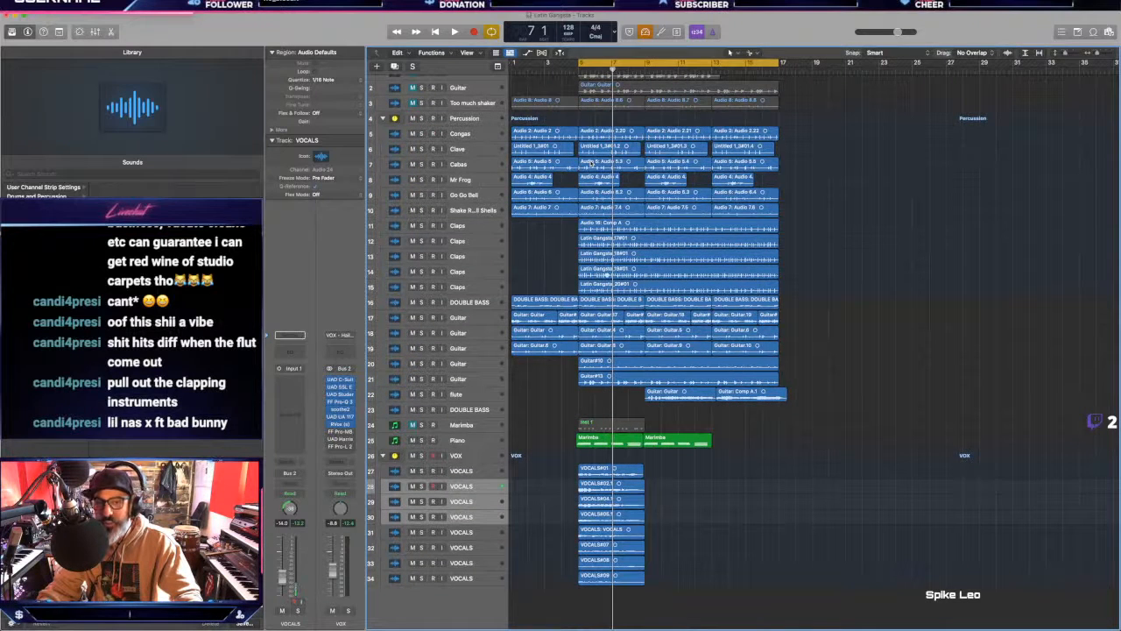
pyautogui.click(450, 456)
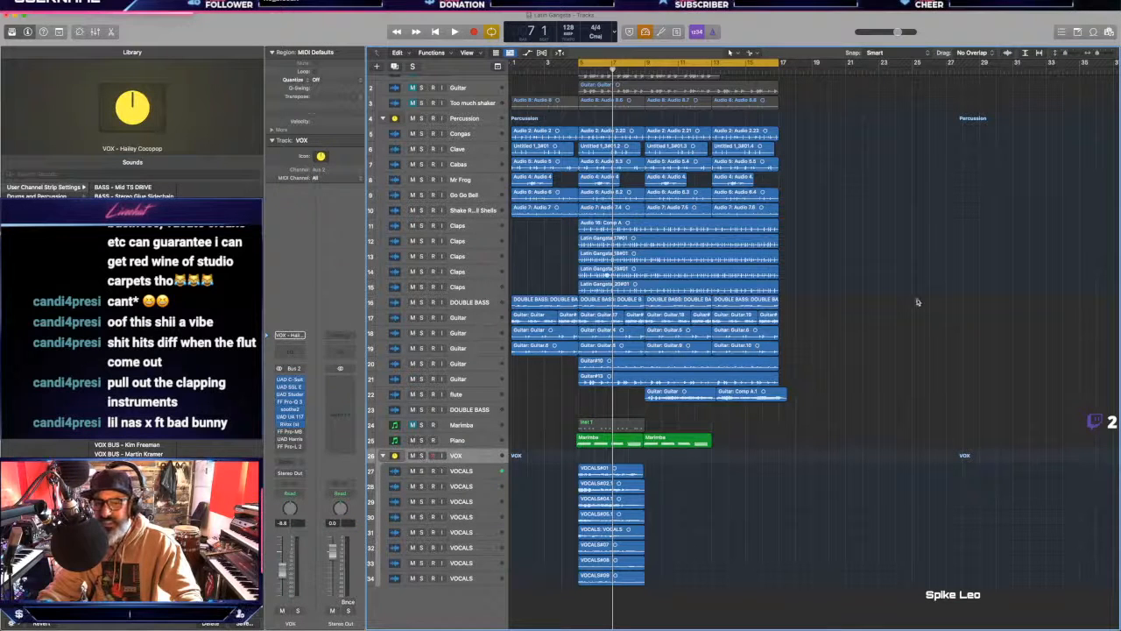
pyautogui.moveTo(780, 162); pyautogui.dragTo(580, 402)
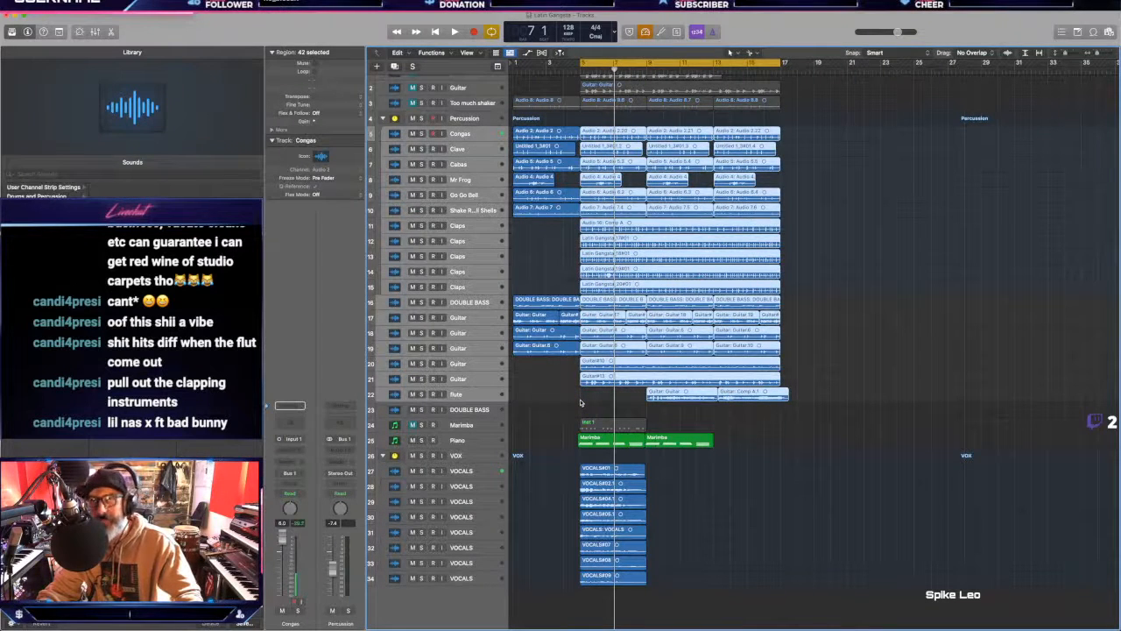
pyautogui.click(580, 403)
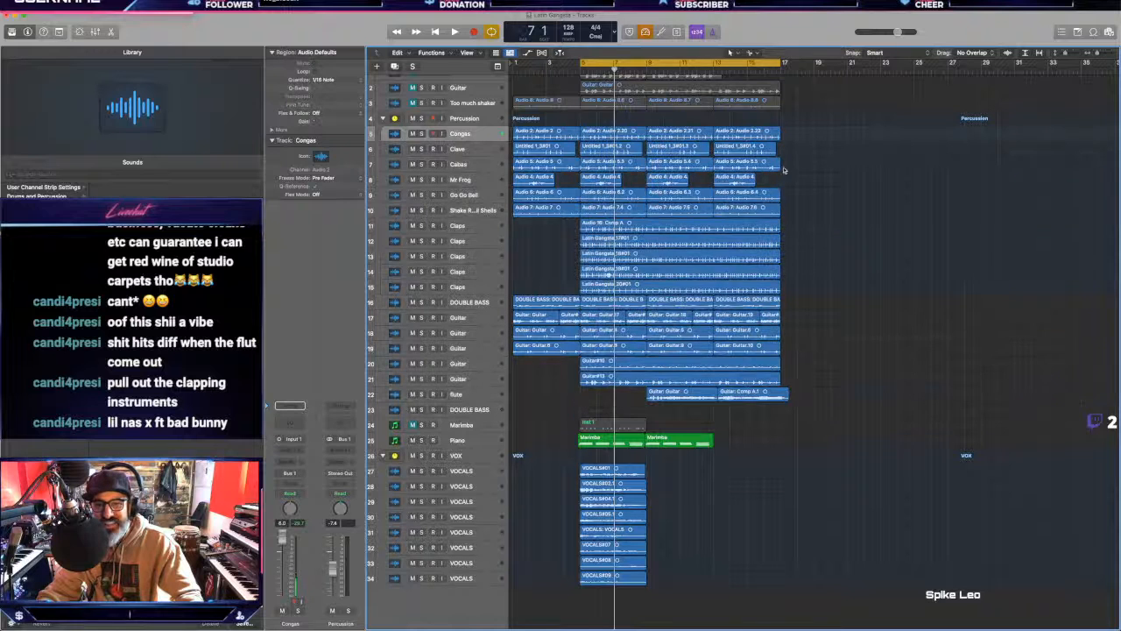
pyautogui.moveTo(796, 129); pyautogui.dragTo(770, 178)
pyautogui.click(576, 554)
pyautogui.moveTo(829, 127); pyautogui.dragTo(588, 599)
pyautogui.moveTo(849, 585); pyautogui.dragTo(864, 625)
pyautogui.moveTo(825, 577); pyautogui.dragTo(583, 124)
pyautogui.click(586, 131)
pyautogui.click(851, 603)
pyautogui.click(589, 129)
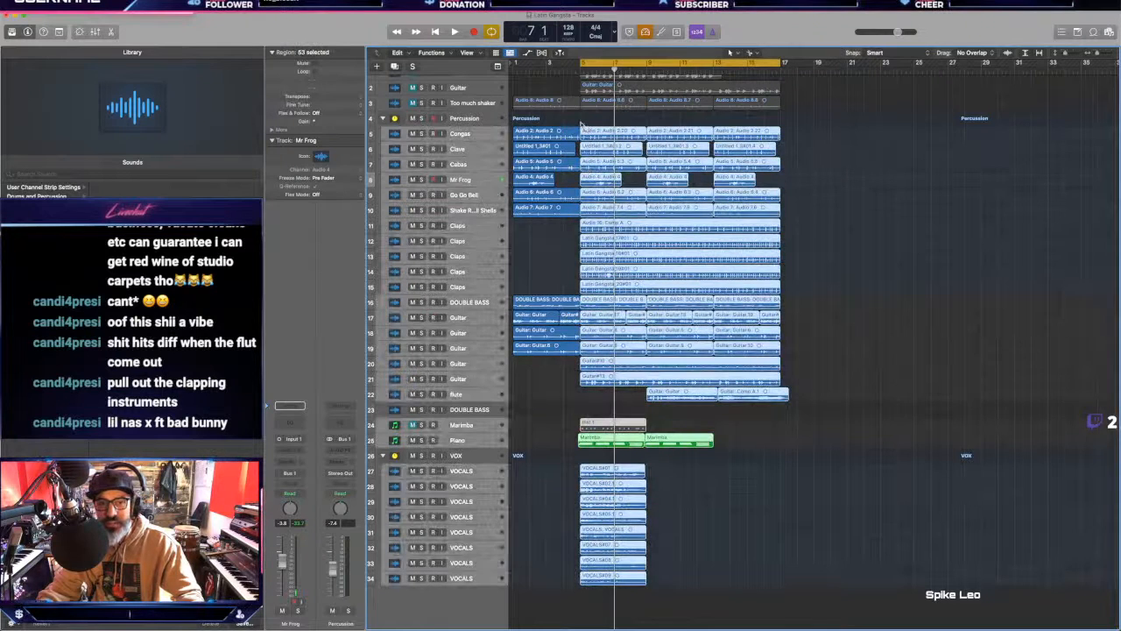
pyautogui.click(580, 123)
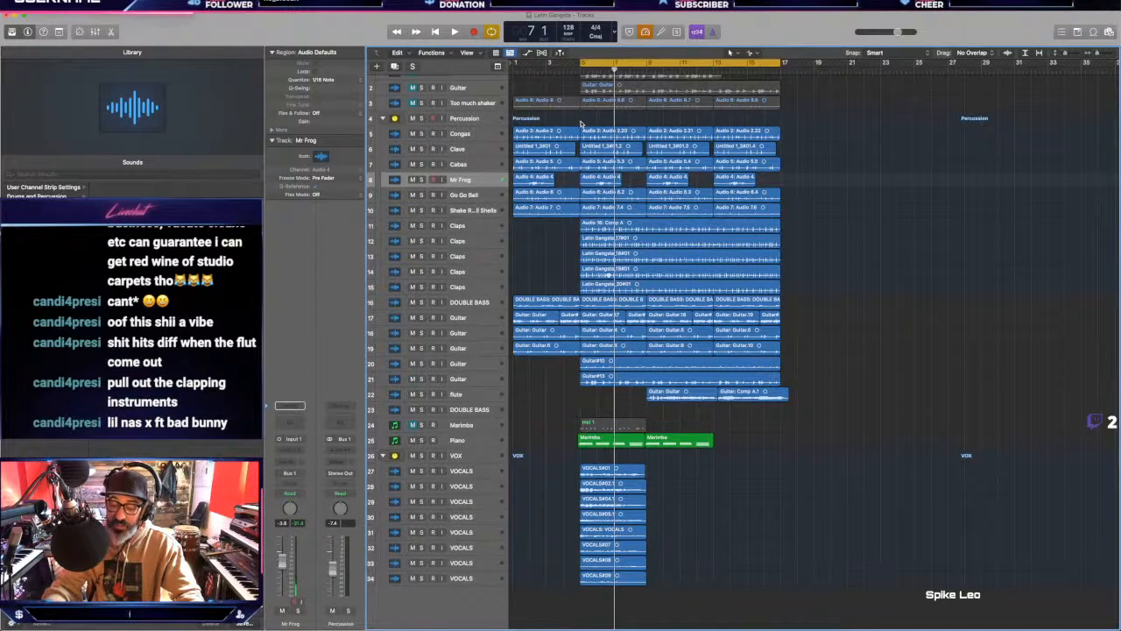
pyautogui.moveTo(580, 122); pyautogui.dragTo(826, 611)
pyautogui.moveTo(883, 589); pyautogui.dragTo(865, 618)
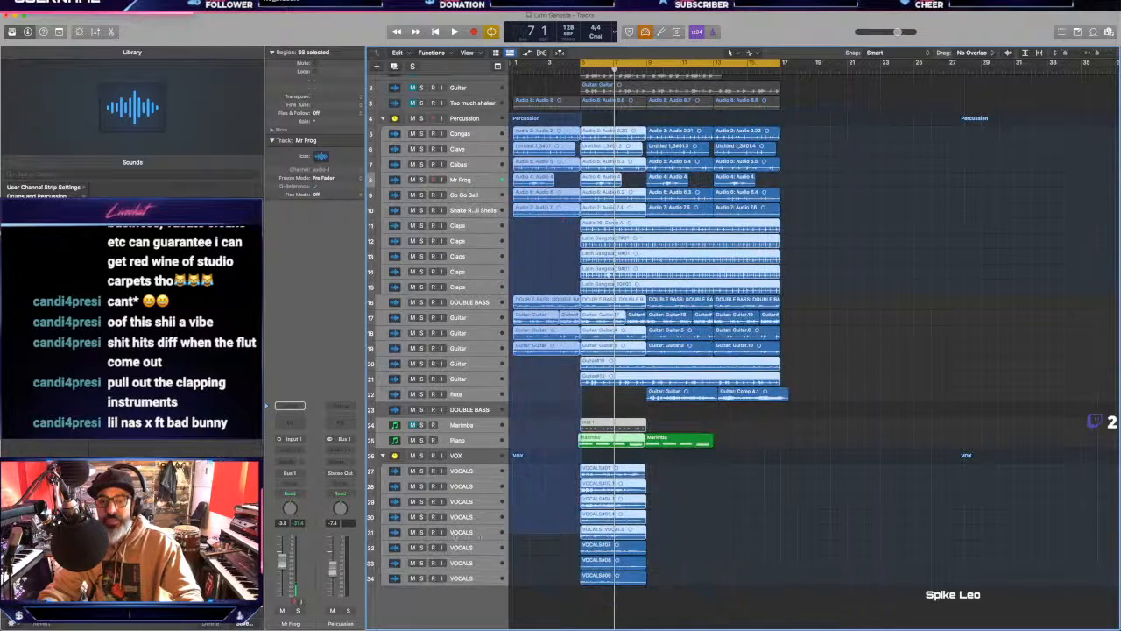
pyautogui.moveTo(519, 587); pyautogui.dragTo(961, 113)
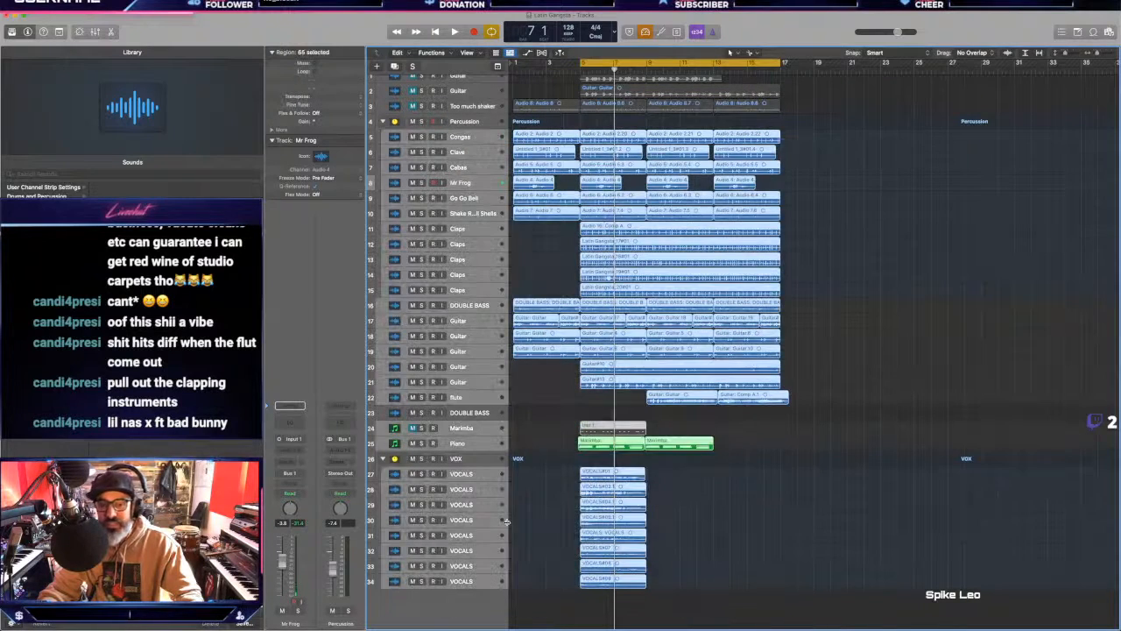
pyautogui.click(476, 412)
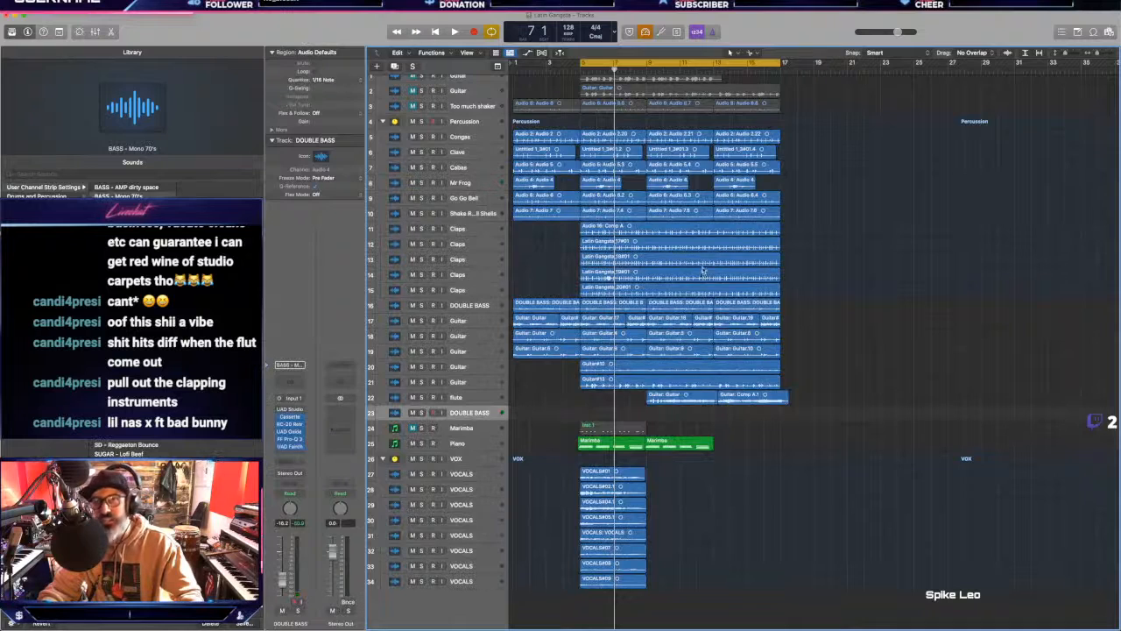
pyautogui.moveTo(791, 134); pyautogui.dragTo(869, 134)
pyautogui.click(519, 580)
pyautogui.click(869, 135)
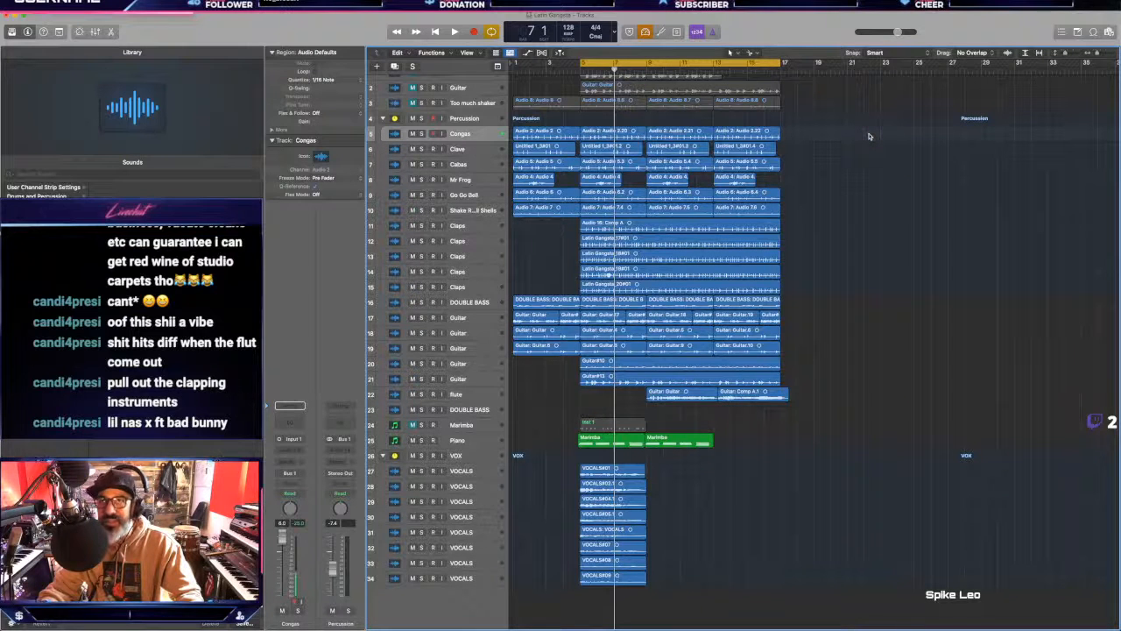
# Step: Set the cycle to bars 1 to 5 and move the active regions from bar 5 onward to start at bar 31
pyautogui.press('space')
pyautogui.press('space')
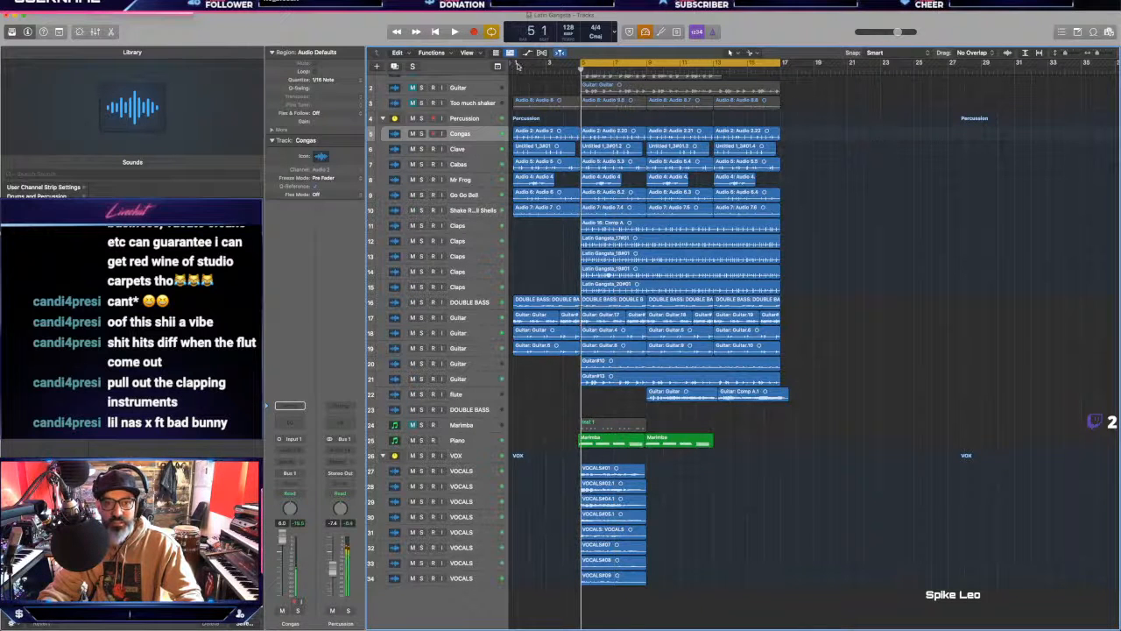
pyautogui.moveTo(517, 64); pyautogui.dragTo(579, 67)
pyautogui.press('space')
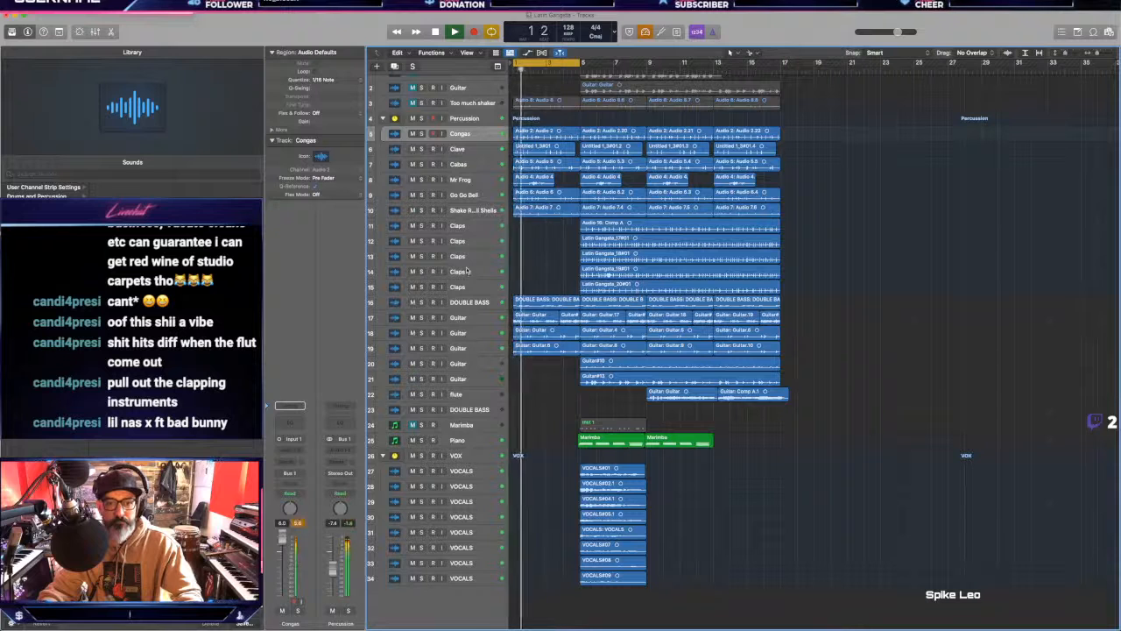
pyautogui.moveTo(792, 120); pyautogui.dragTo(593, 597)
pyautogui.moveTo(595, 131); pyautogui.dragTo(1036, 134)
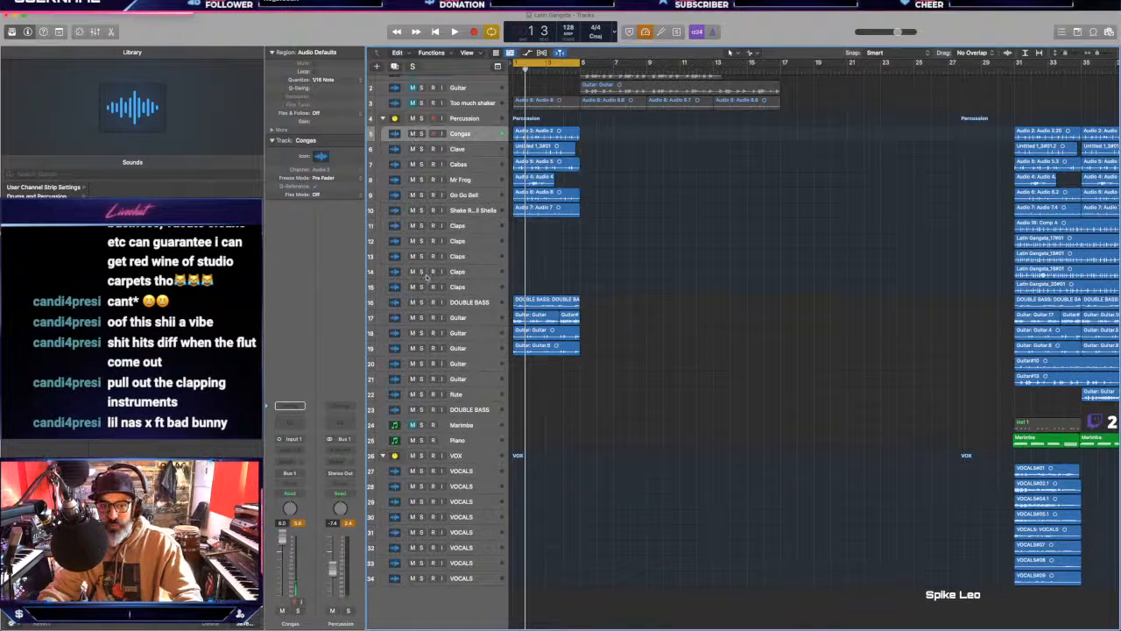
# Step: Play the opening loop with only the track 16 double bass and percussion tracks 5 to 10 soloed, leaving the guitar out
pyautogui.moveTo(422, 302); pyautogui.dragTo(421, 317)
pyautogui.press('space')
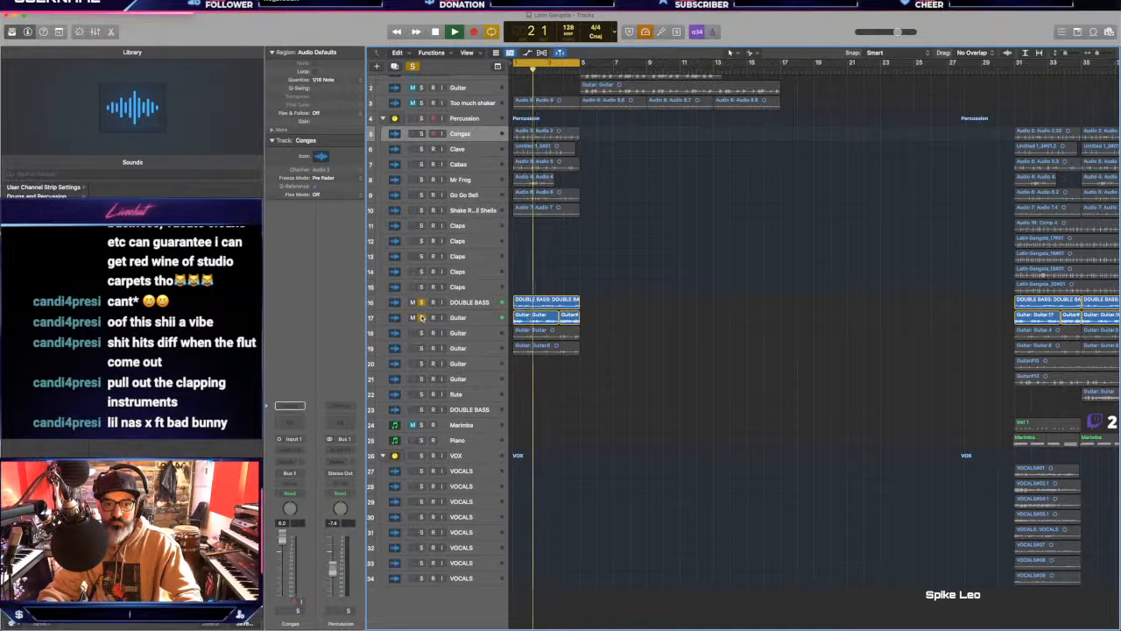
pyautogui.click(421, 317)
pyautogui.moveTo(421, 134); pyautogui.dragTo(421, 210)
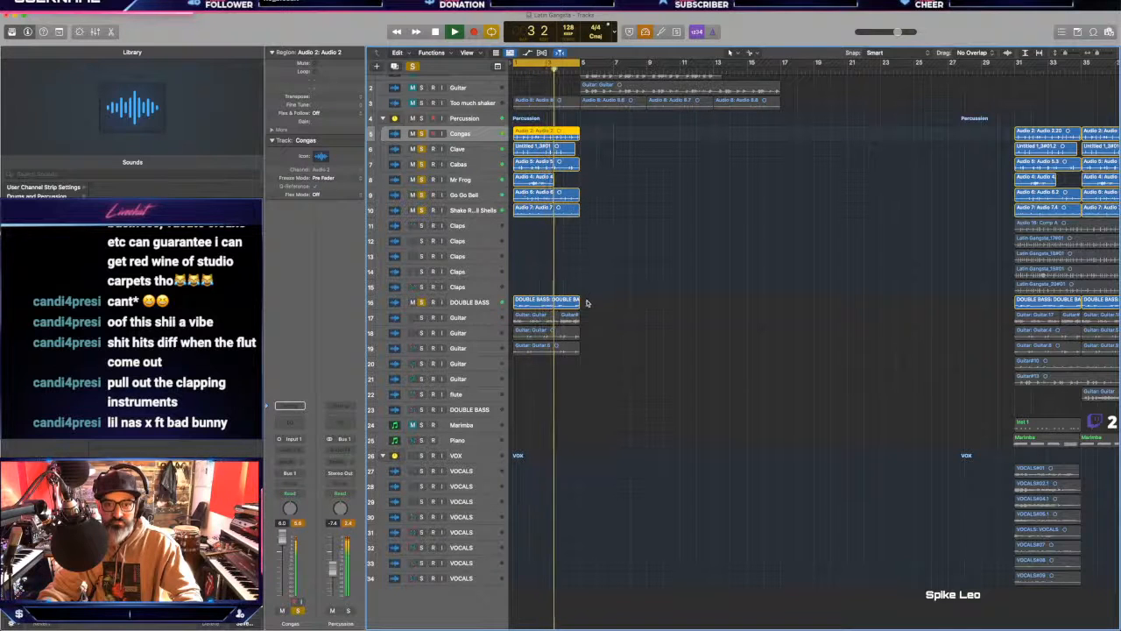
# Step: Copy the soloed percussion and double bass regions from bars 1 to 5 to bar 5, and play that section in the cycle
pyautogui.moveTo(588, 303); pyautogui.dragTo(597, 133)
pyautogui.press('space')
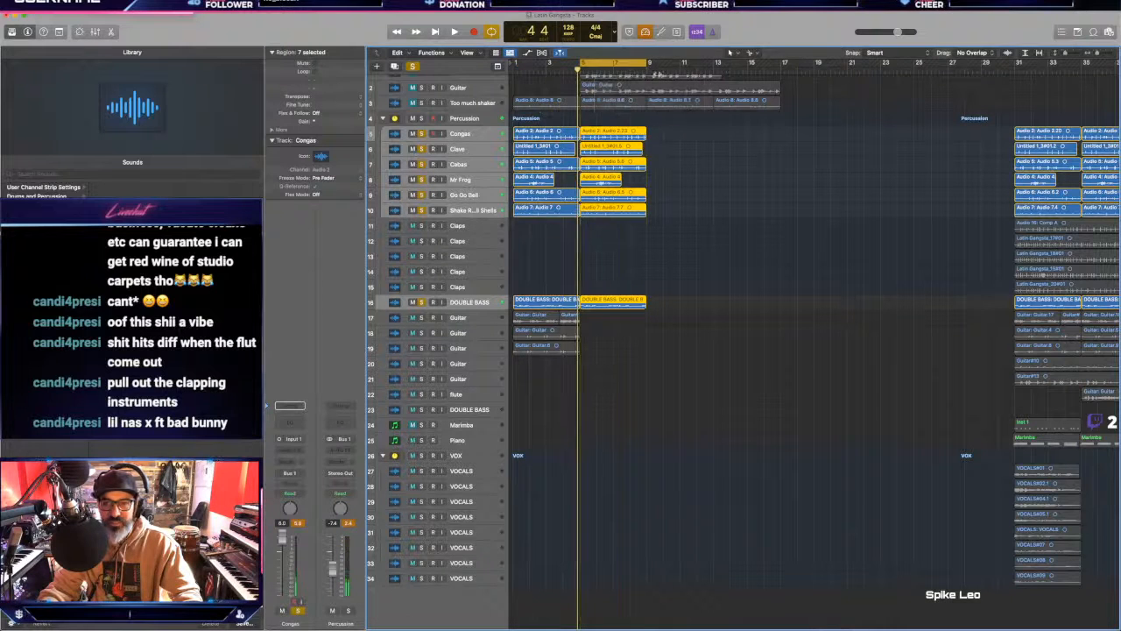
pyautogui.press('space')
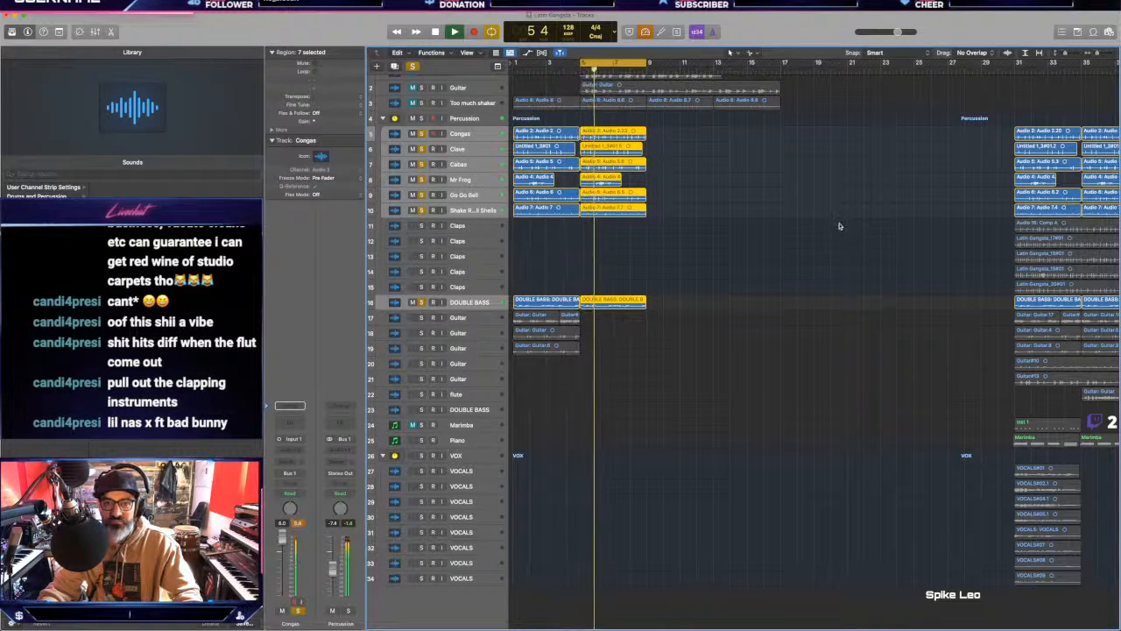
pyautogui.press('space')
pyautogui.press('space')
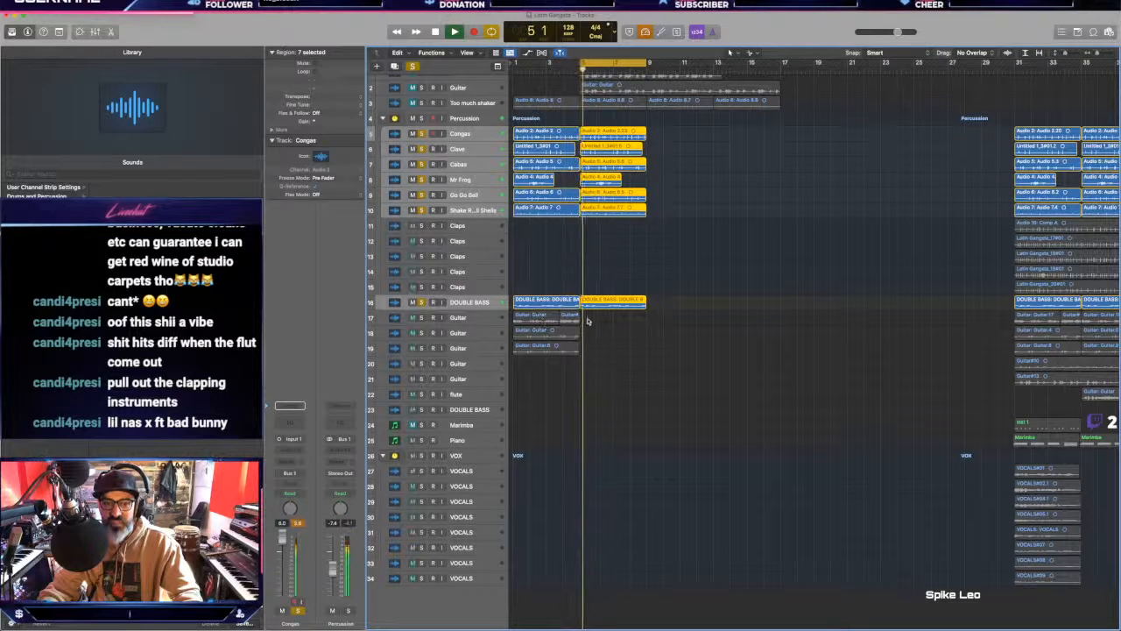
pyautogui.press('space')
# Step: Move the two opening guitar regions on track 17 to bar 5, then solo the track and play the section
pyautogui.moveTo(588, 320)
pyautogui.mouseDown()
pyautogui.moveTo(541, 318)
pyautogui.moveTo(604, 321)
pyautogui.mouseUp()
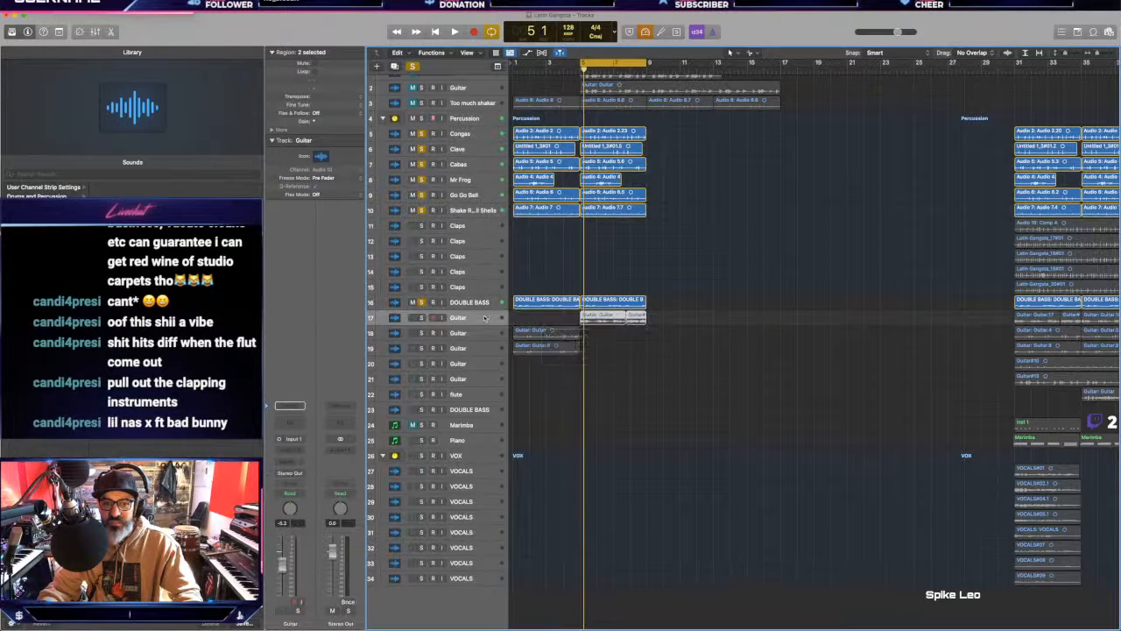
pyautogui.click(484, 317)
pyautogui.press('space')
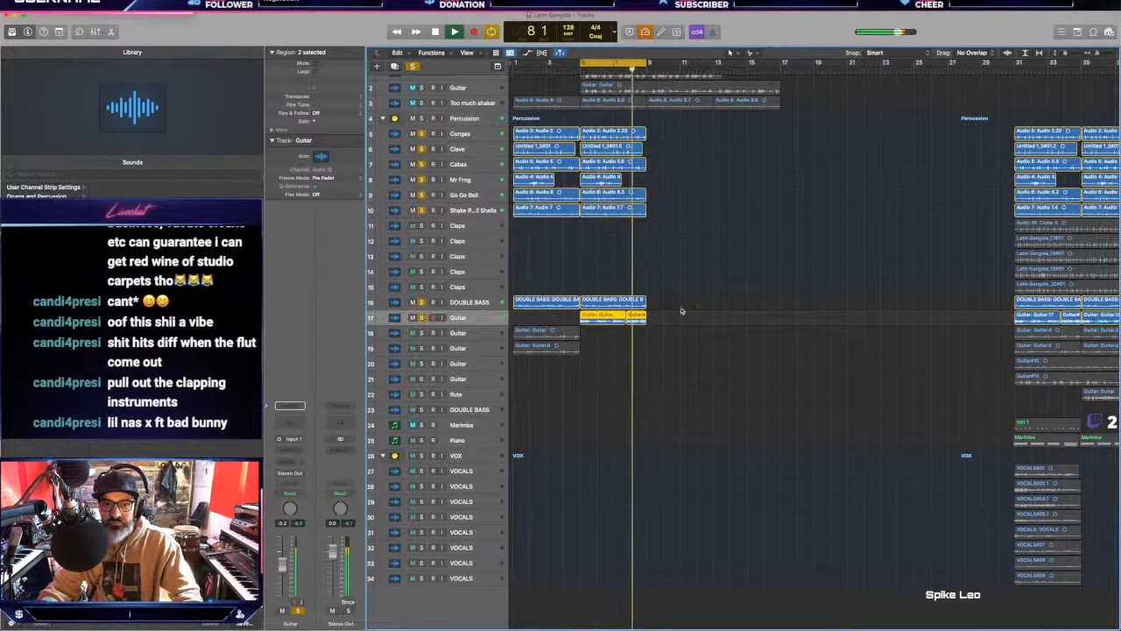
# Step: Copy the short closing guitar region on track 17 four bars earlier so that it leads into bar 5
pyautogui.press('super+Right')
pyautogui.press('super+Right')
pyautogui.press('super+Right')
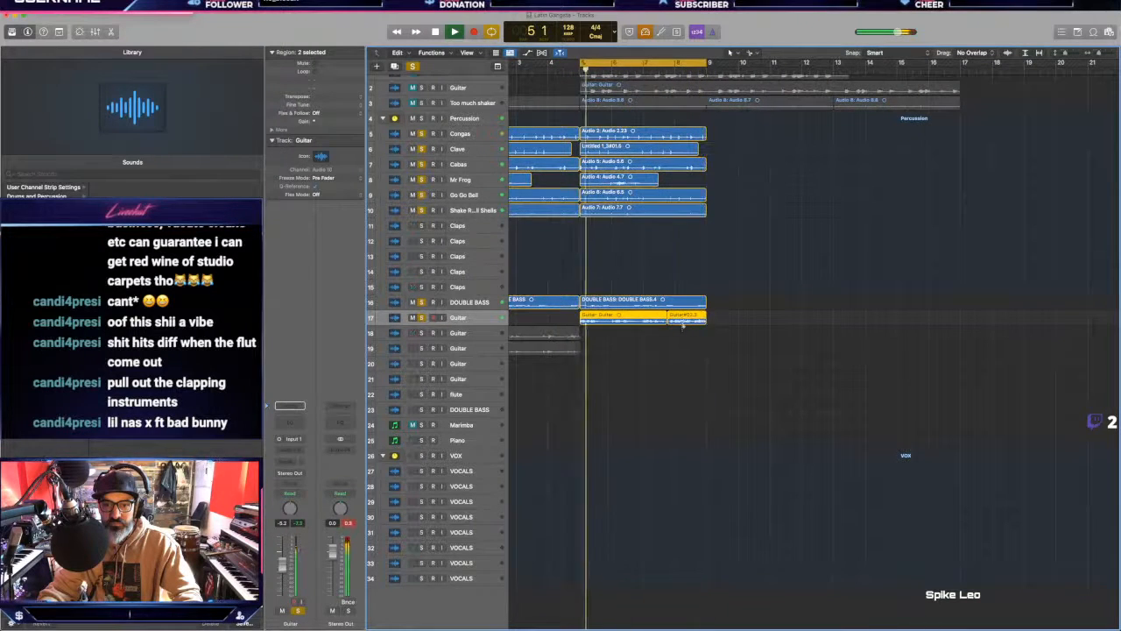
pyautogui.moveTo(692, 322); pyautogui.dragTo(524, 321)
pyautogui.click(643, 352)
pyautogui.click(527, 319)
pyautogui.press('Delete')
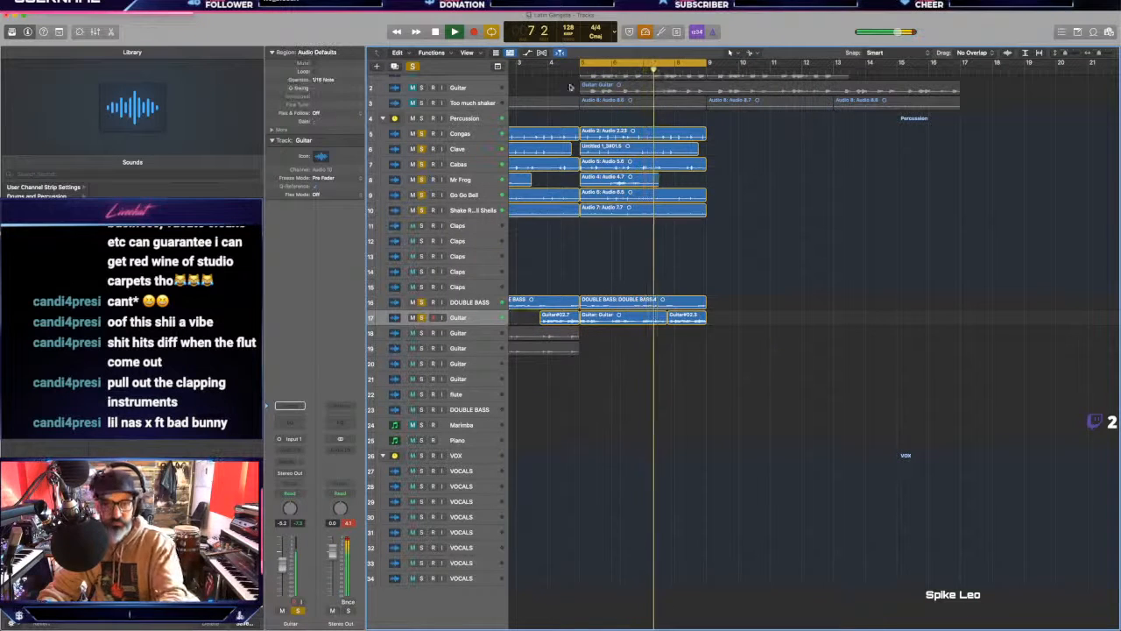
pyautogui.click(525, 69)
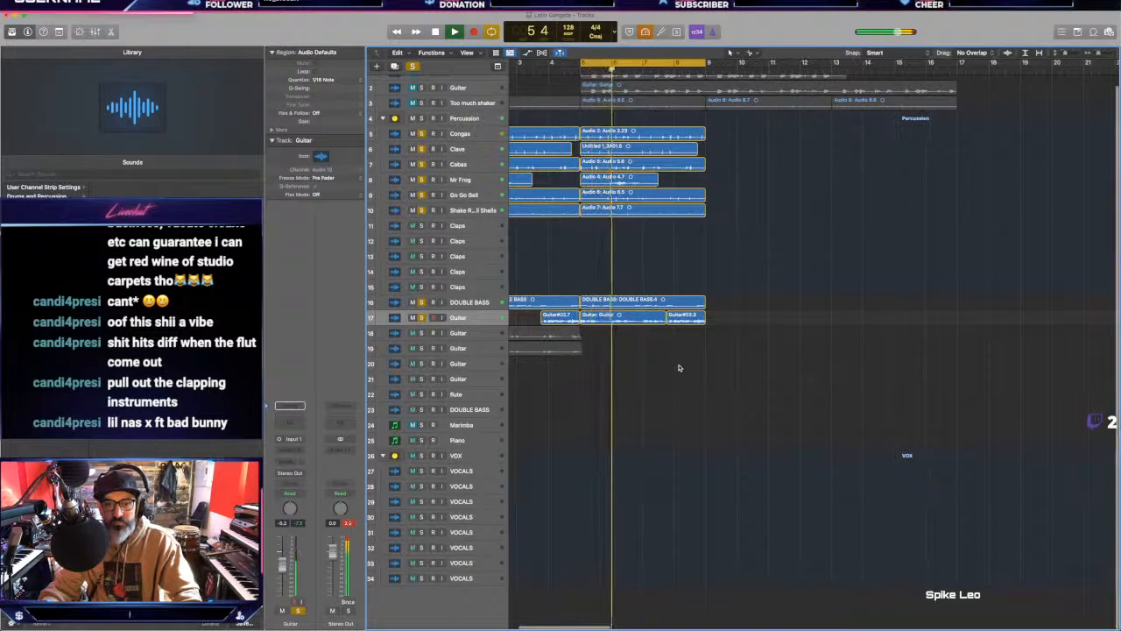
# Step: Set the cycle to bars 9 to 13 and copy the percussion, double bass and guitar regions from bar 5 to bar 9
pyautogui.press('super+Left')
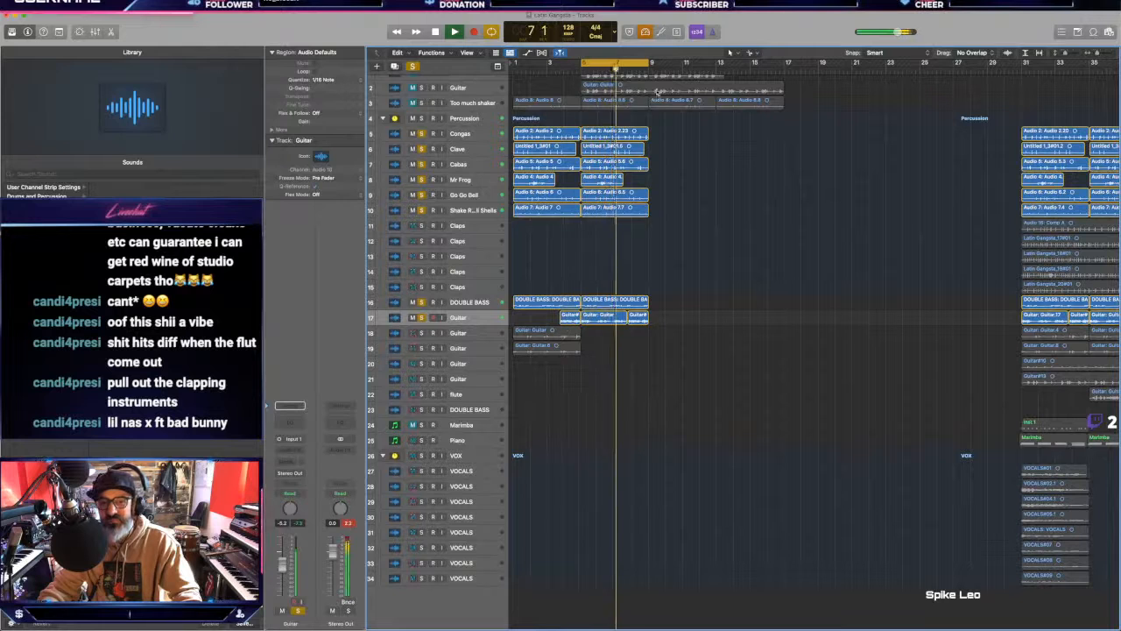
pyautogui.moveTo(621, 62); pyautogui.dragTo(690, 64)
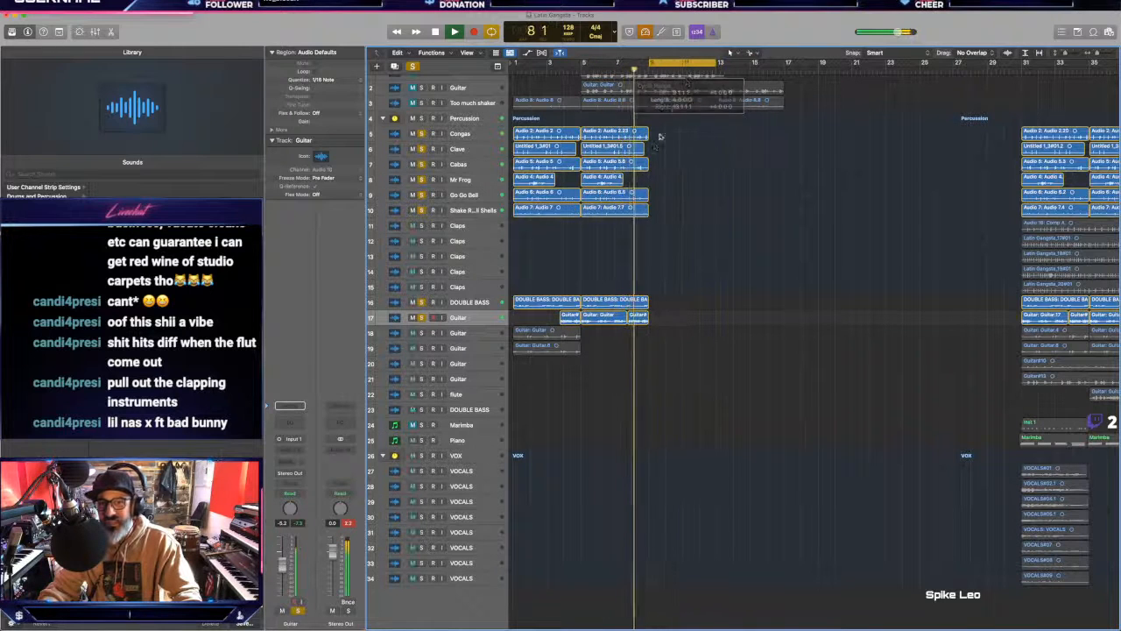
pyautogui.moveTo(654, 133); pyautogui.dragTo(590, 373)
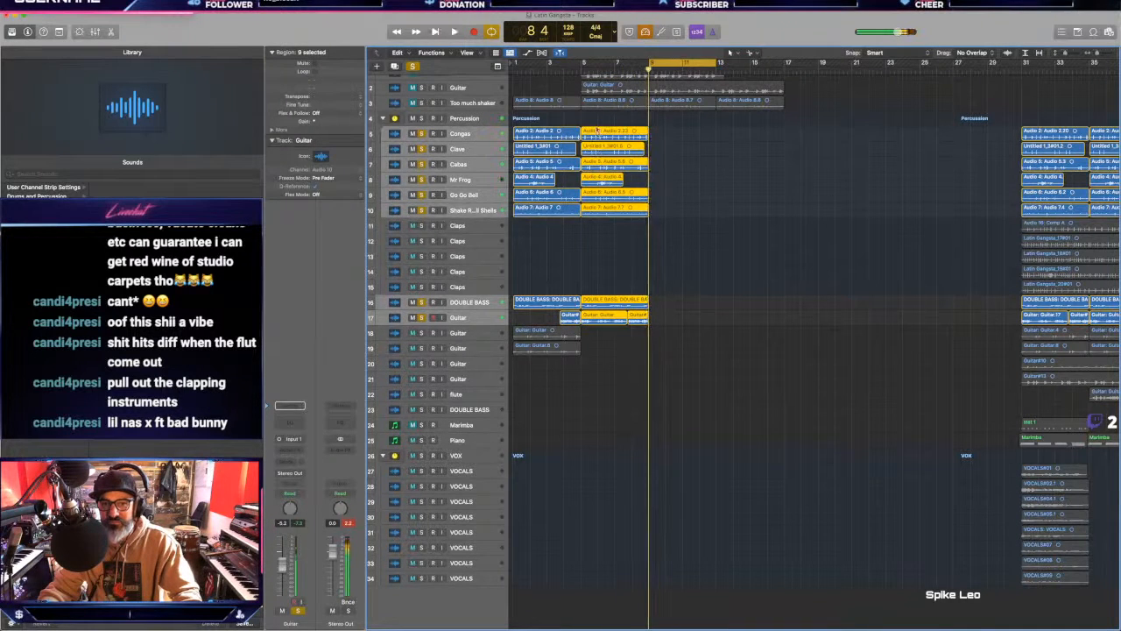
pyautogui.moveTo(596, 130); pyautogui.dragTo(664, 132)
# Step: Move the five Claps regions from bar 31 to bar 9 and play them with their tracks soloed alongside the others
pyautogui.hscroll(5, 839, 231)
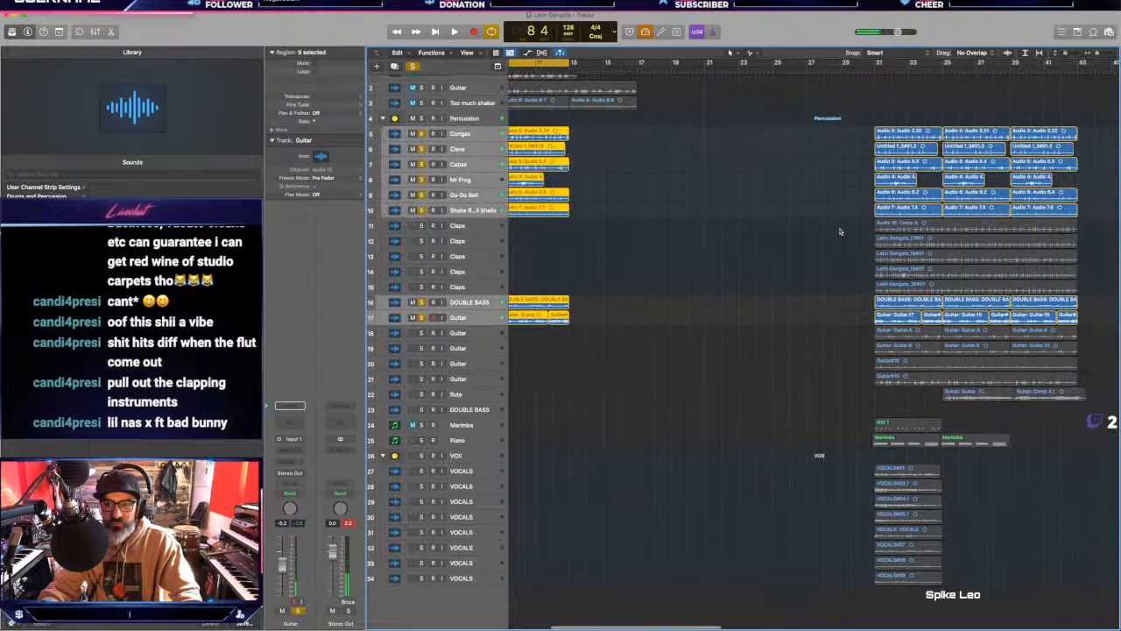
pyautogui.moveTo(839, 230); pyautogui.dragTo(1045, 289)
pyautogui.hscroll(-5, 1044, 288)
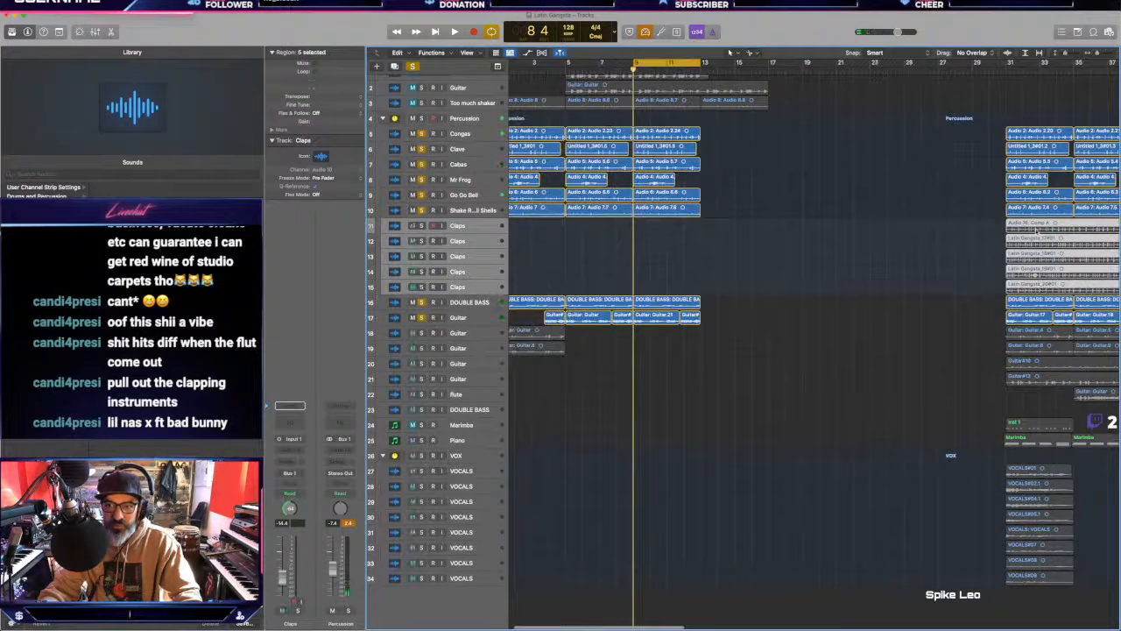
pyautogui.moveTo(1035, 229); pyautogui.dragTo(677, 233)
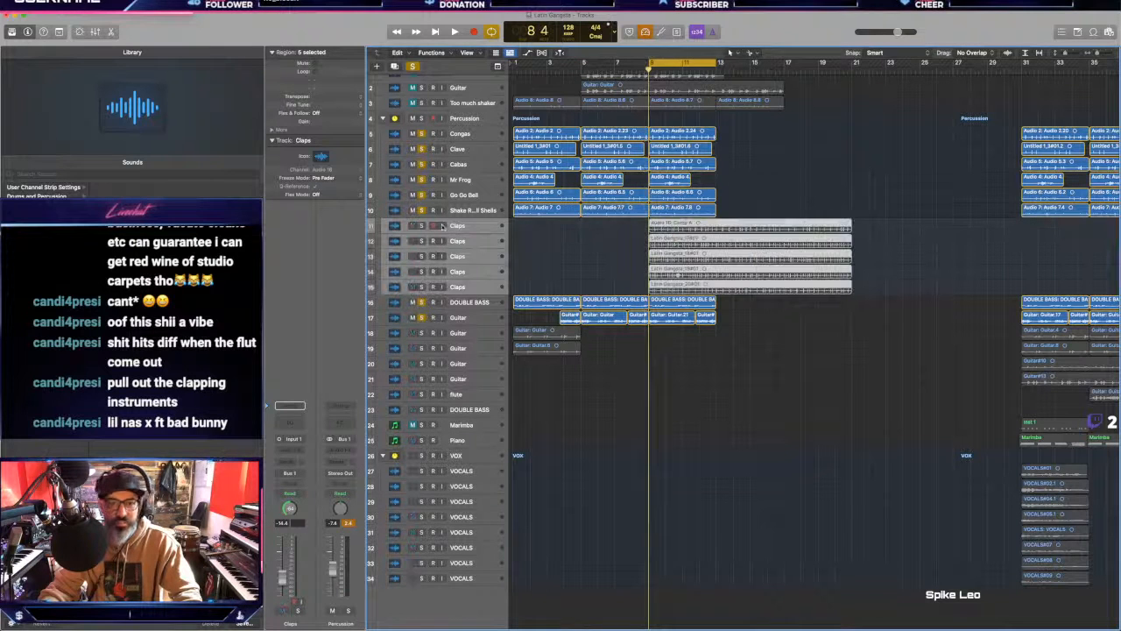
pyautogui.press('space')
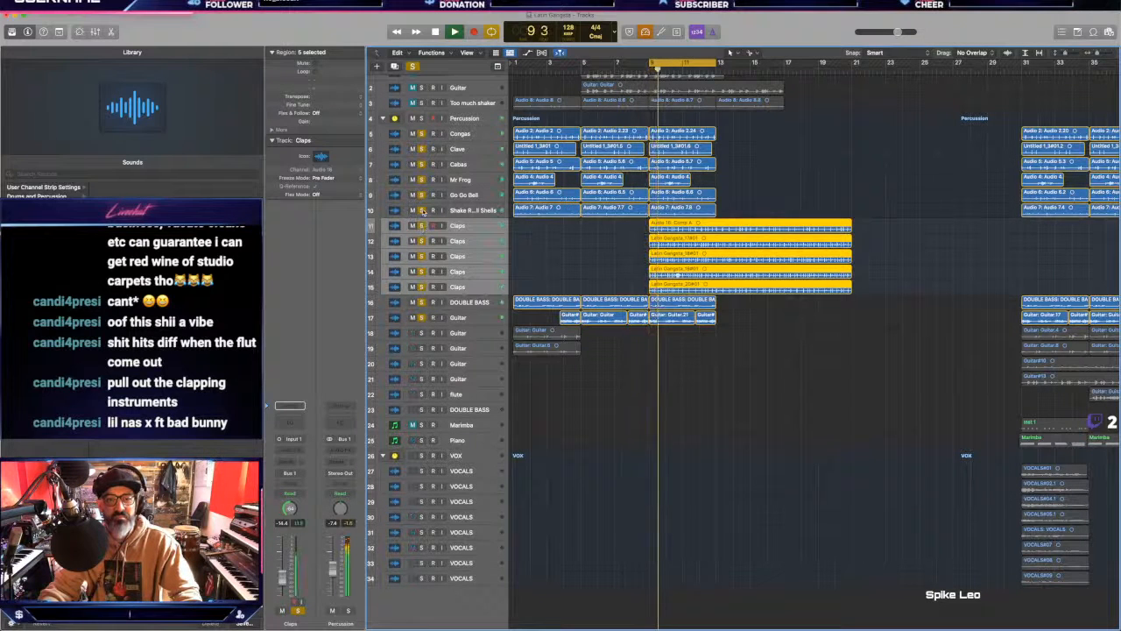
pyautogui.click(468, 230)
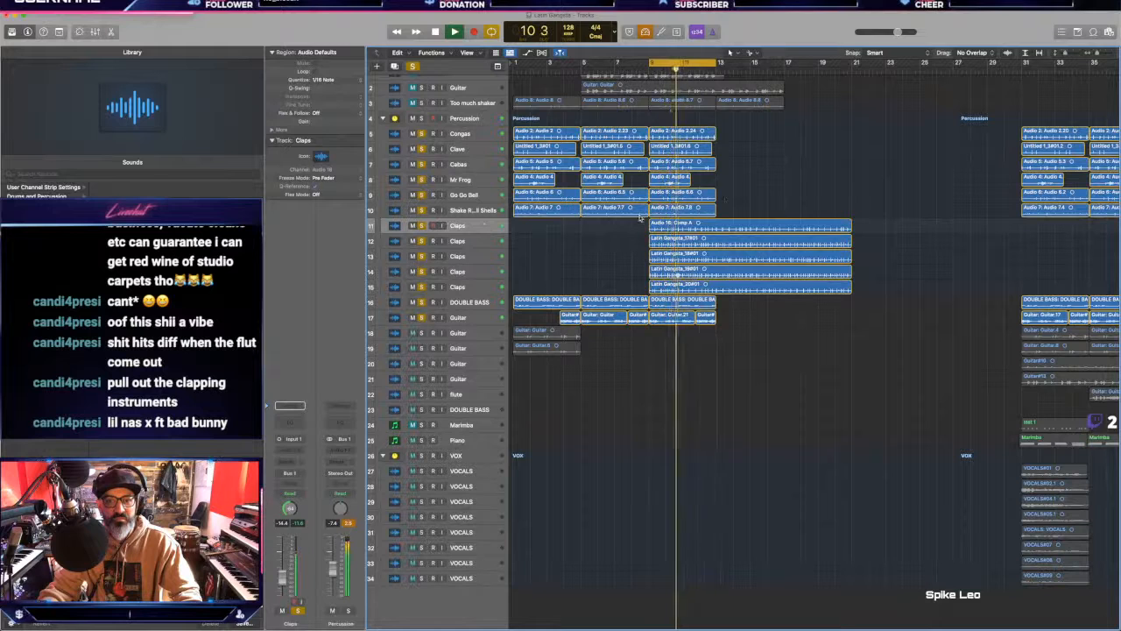
# Step: Clear all track solos and play the section from bar 9
pyautogui.keyDown('alt'); pyautogui.click(423, 135); pyautogui.keyUp('alt')
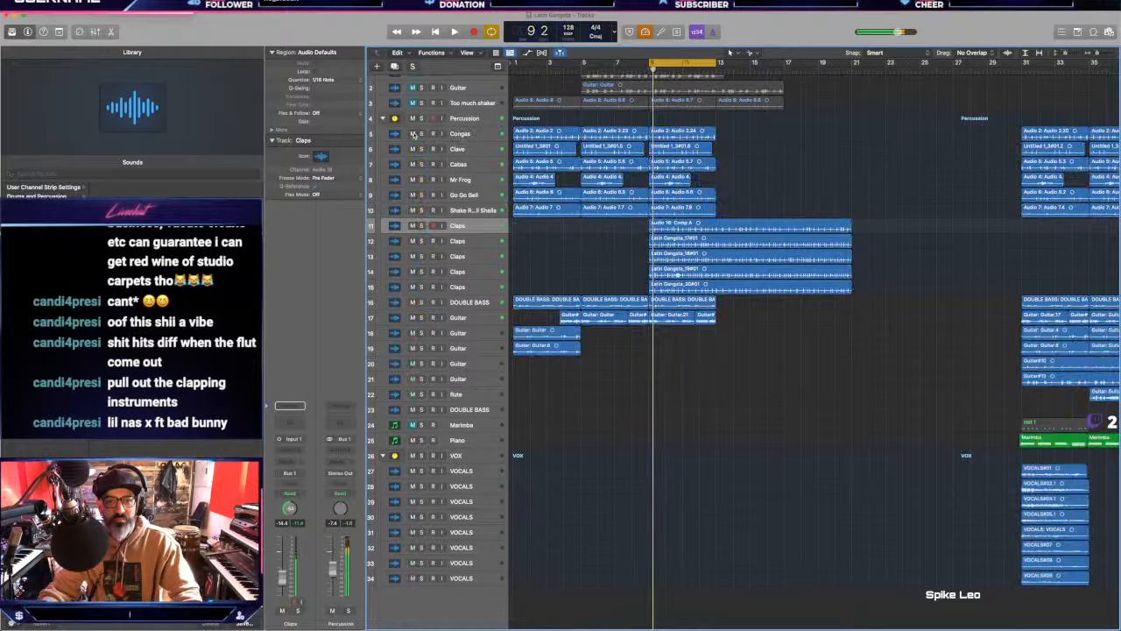
pyautogui.moveTo(412, 134)
pyautogui.mouseDown()
pyautogui.moveTo(414, 219)
pyautogui.moveTo(414, 137)
pyautogui.mouseUp()
pyautogui.press('space')
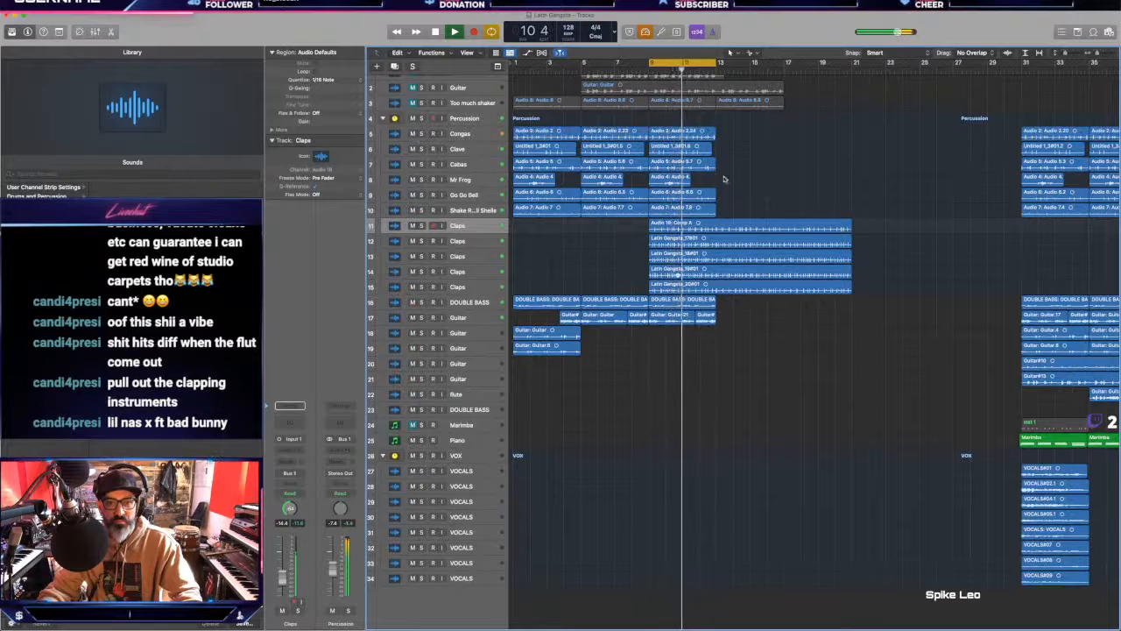
# Step: Trim the starts of the bar 9 regions on the Go Go Bell and Shake Rattle n Roll Shells tracks to bar 10
pyautogui.press('super+Right')
pyautogui.press('super+Right')
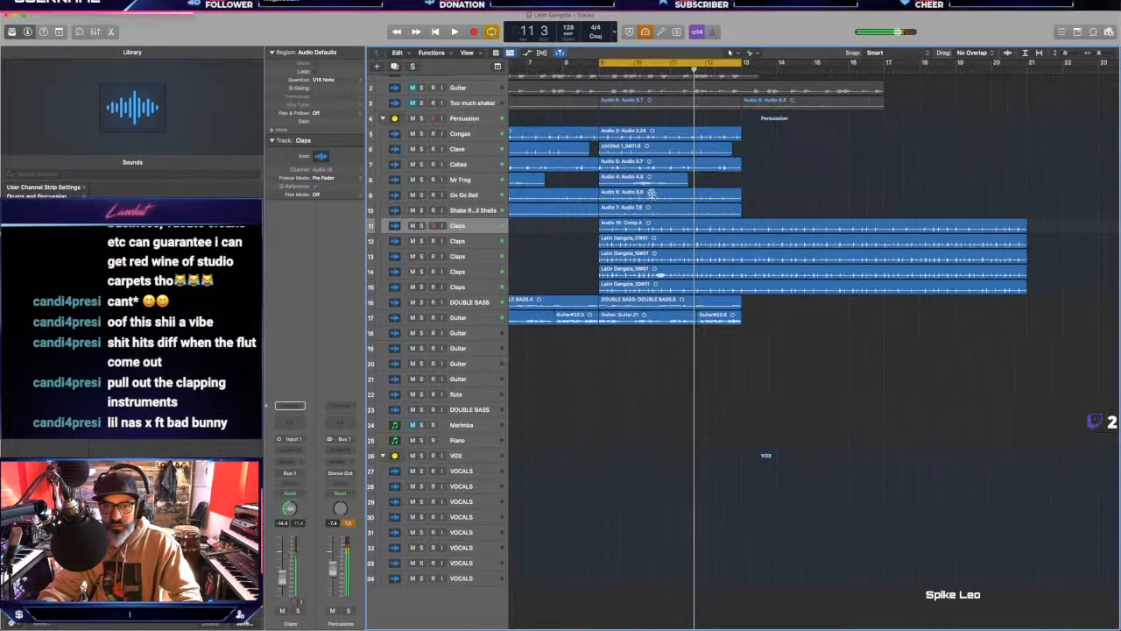
pyautogui.press('super+Down')
pyautogui.press('super+Down')
pyautogui.press('super+Down')
pyautogui.press('super+Down')
pyautogui.press('space')
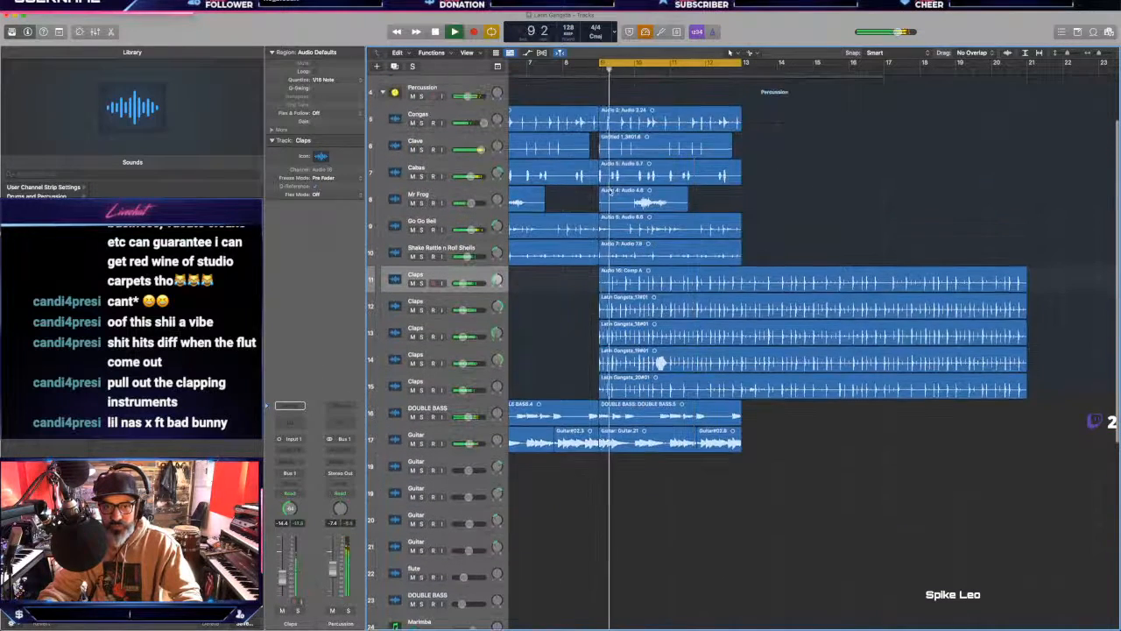
pyautogui.click(601, 231)
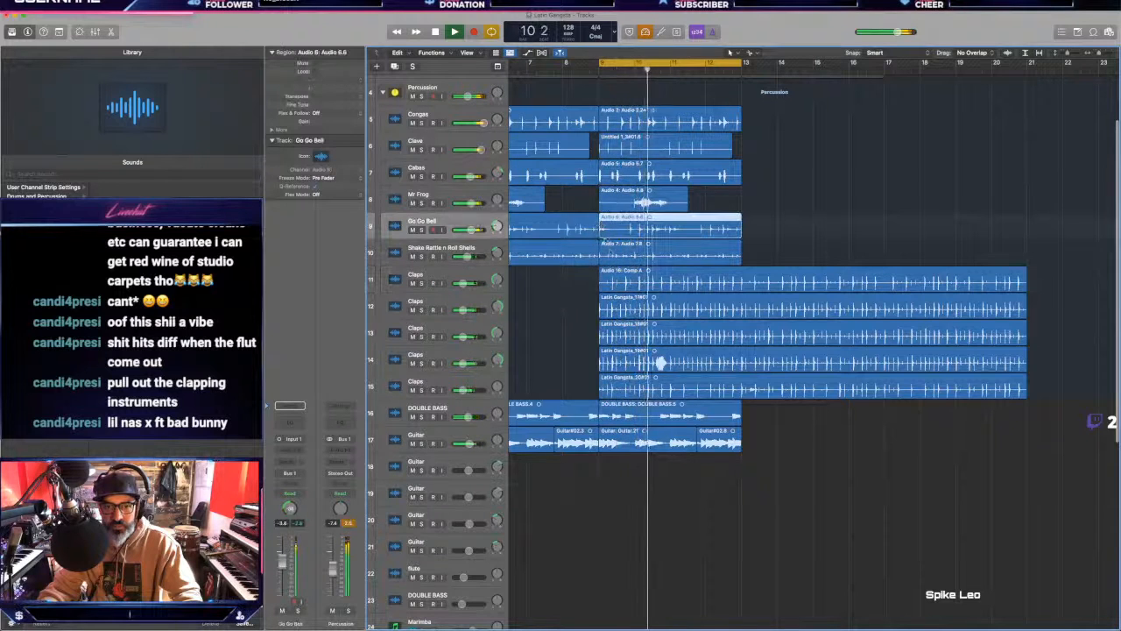
pyautogui.keyDown('shift'); pyautogui.click(600, 254); pyautogui.keyUp('shift')
pyautogui.moveTo(602, 254); pyautogui.dragTo(637, 255)
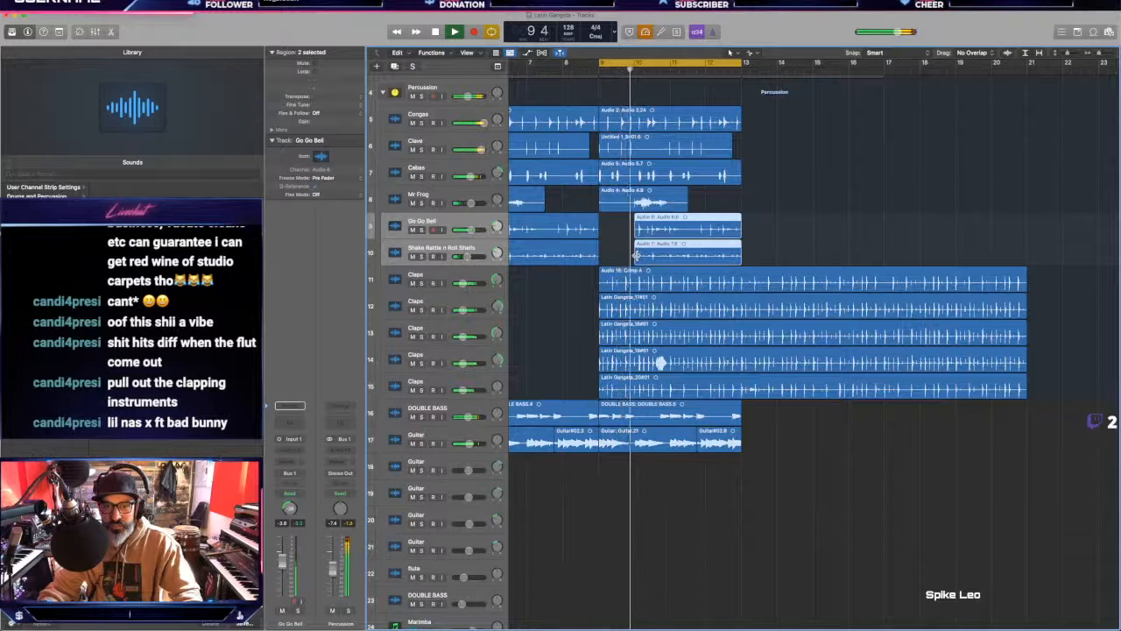
# Step: Raise the five Claps tracks together, bringing track 11 to -10.4 dB, and mute the track 16 double bass
pyautogui.click(463, 281)
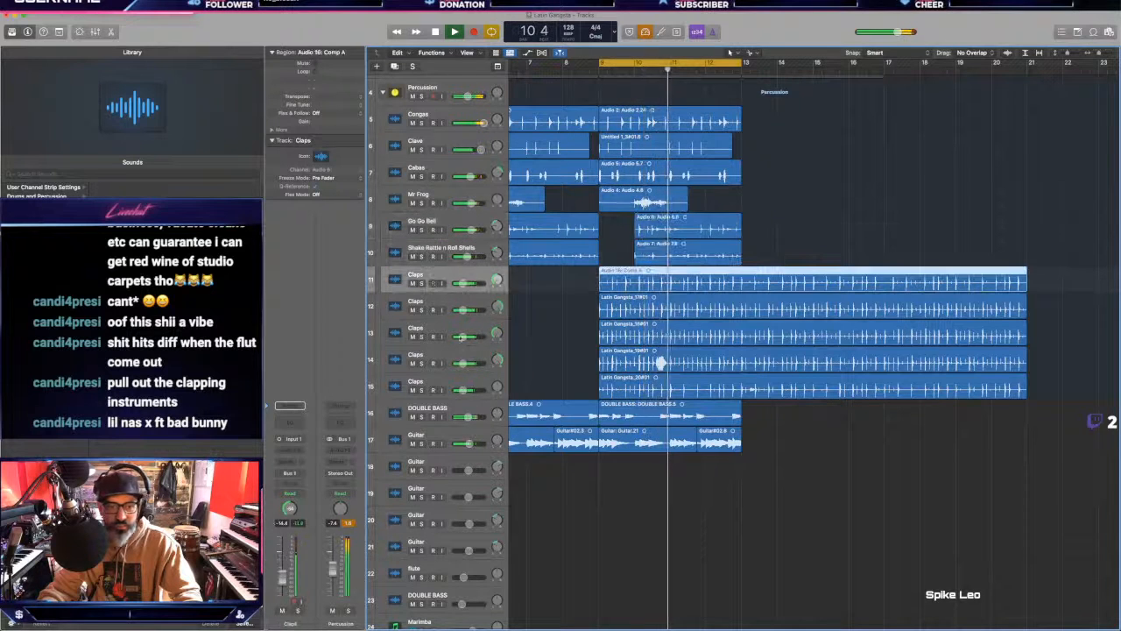
pyautogui.keyDown('shift'); pyautogui.click(461, 378); pyautogui.keyUp('shift')
pyautogui.press('space')
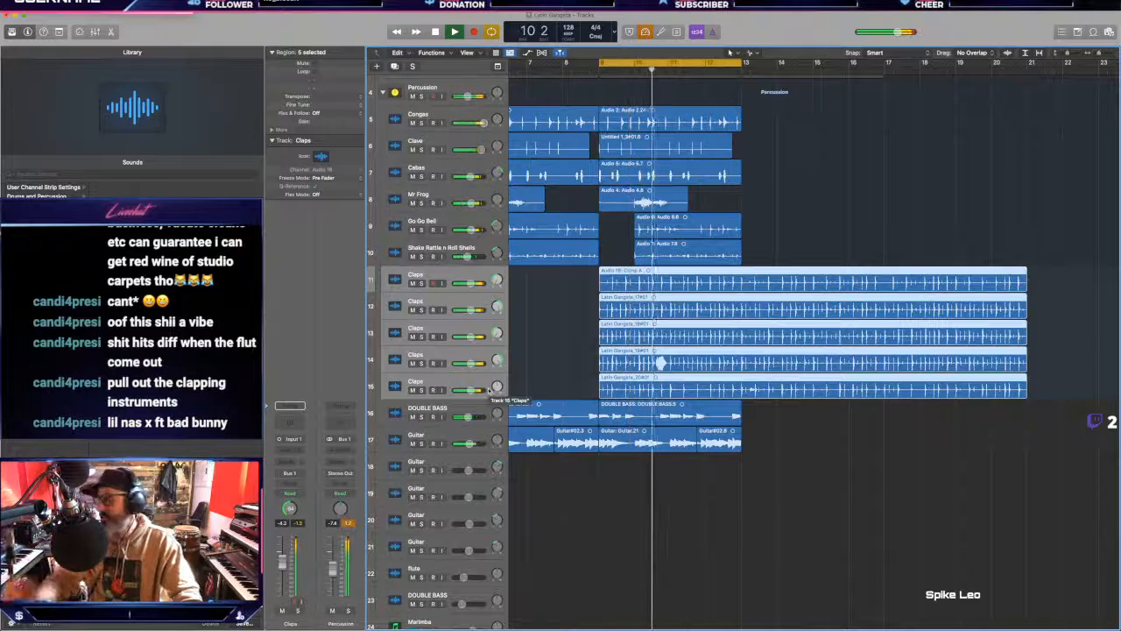
pyautogui.press('space')
pyautogui.press('space')
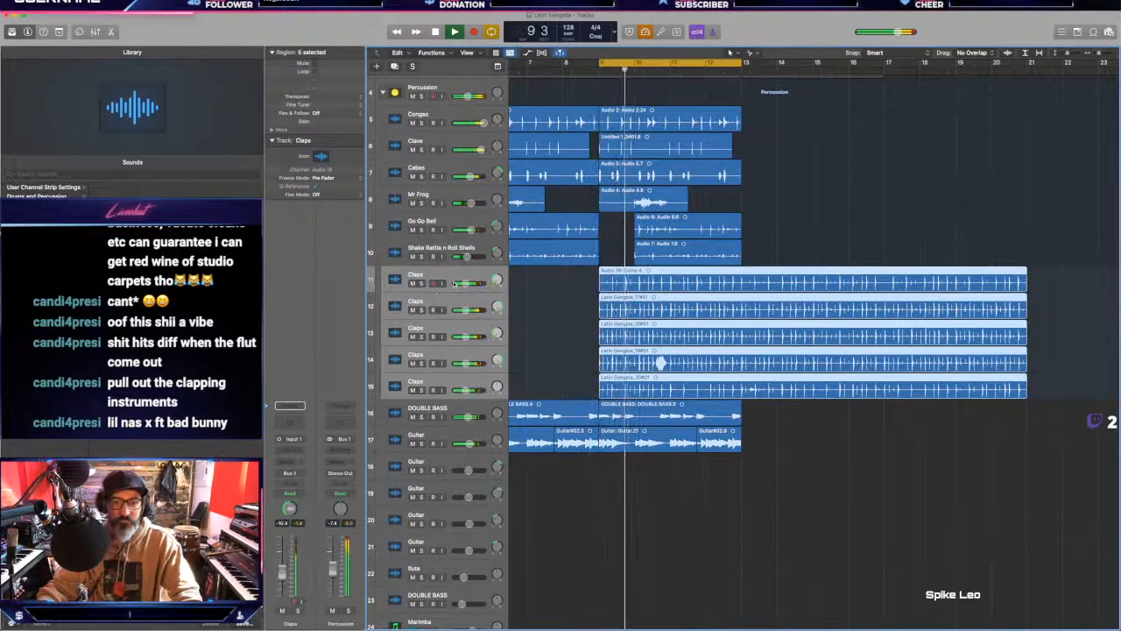
pyautogui.press('space')
pyautogui.click(412, 417)
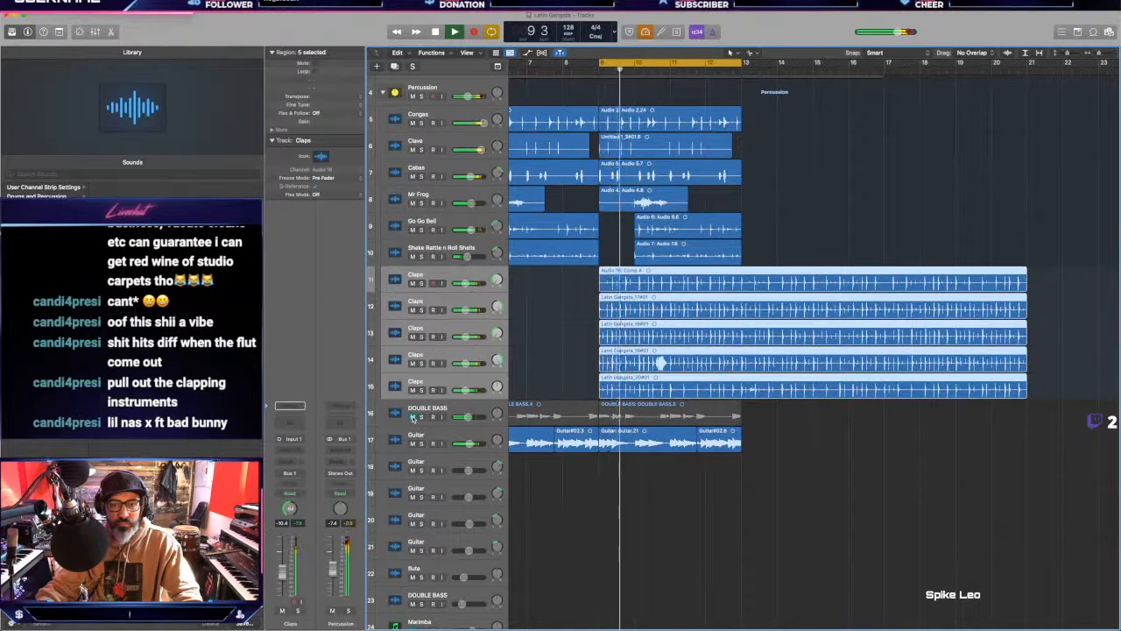
# Step: Unmute the track 16 double bass, remove its first bar at bar 9, and briefly mute the track 17 guitar while listening
pyautogui.click(413, 417)
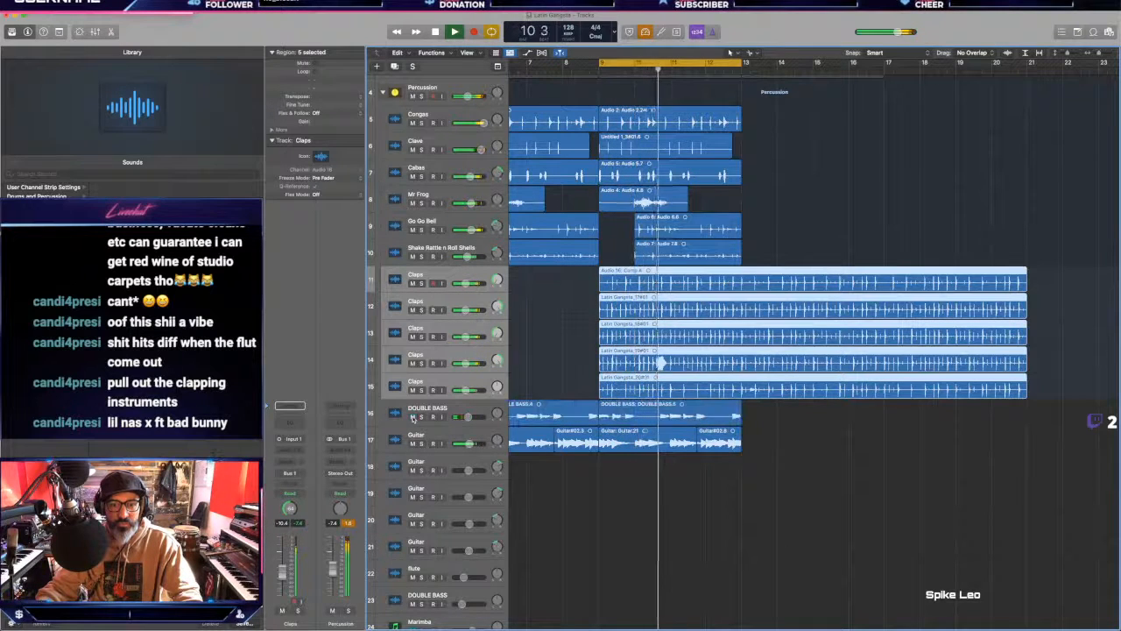
pyautogui.click(412, 412)
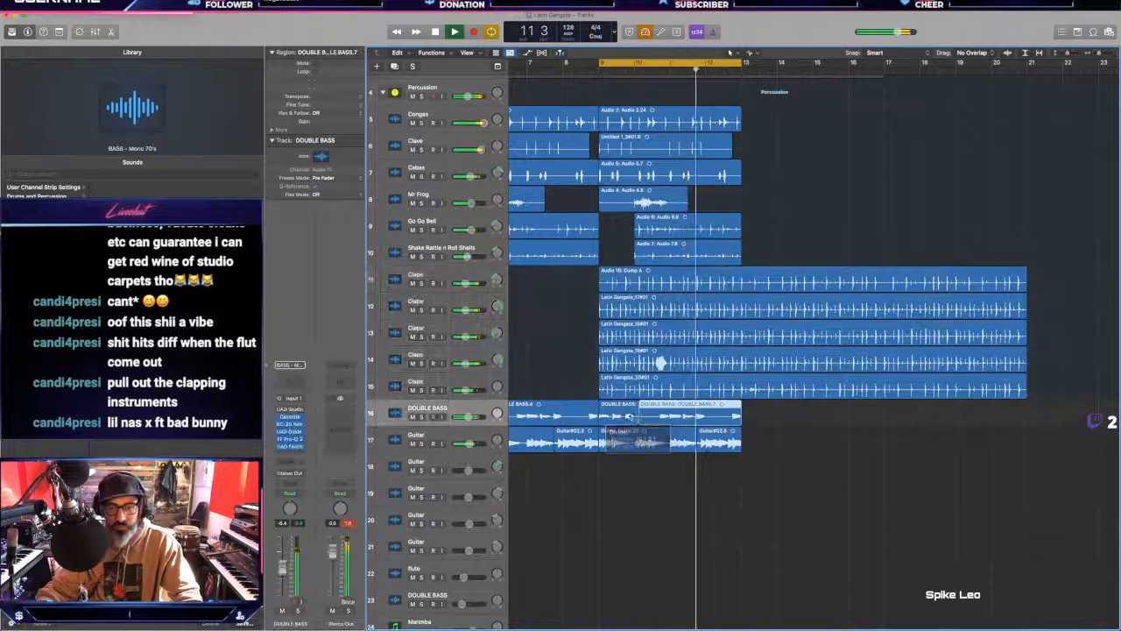
pyautogui.click(412, 443)
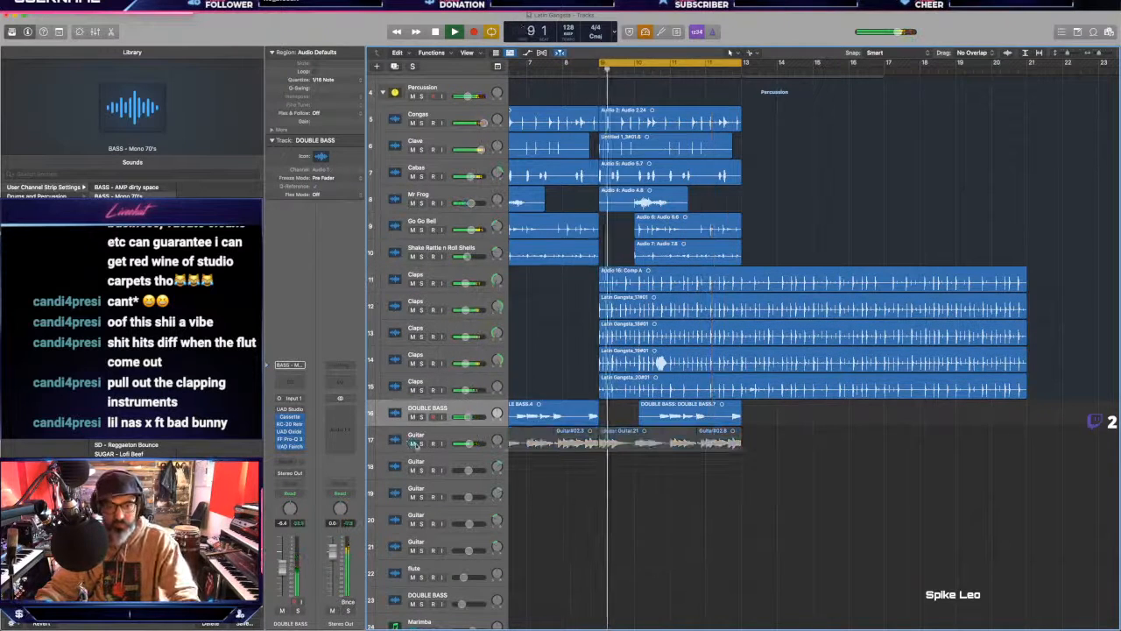
pyautogui.click(413, 443)
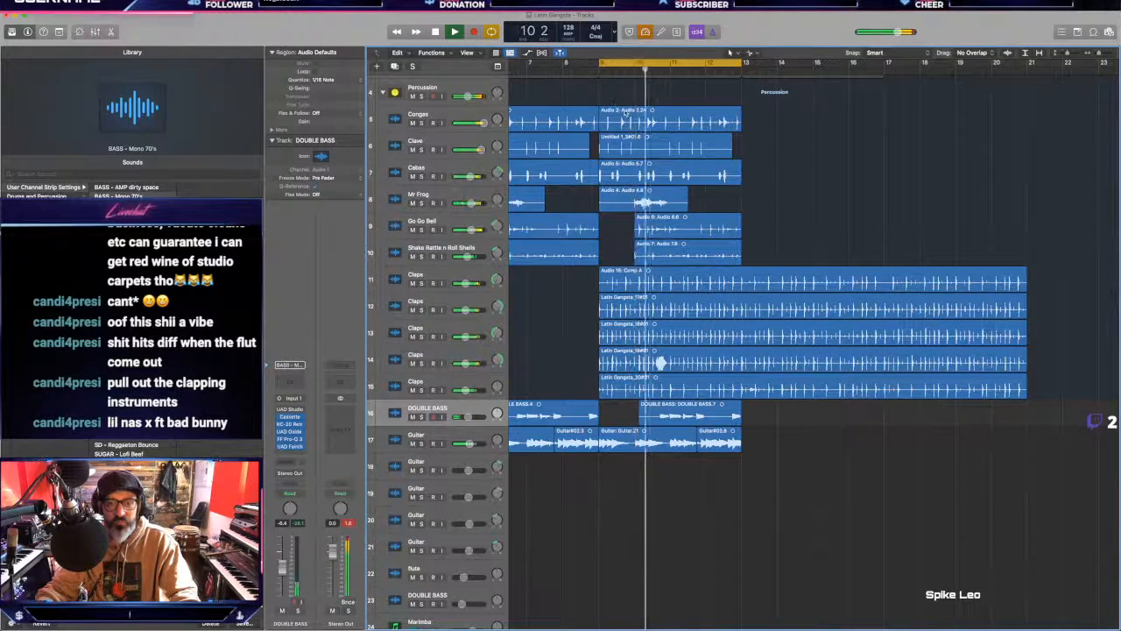
# Step: Move the two guitar regions on tracks 18 and 19 from bar 1 to bar 9
pyautogui.scroll(-5, 516, 339)
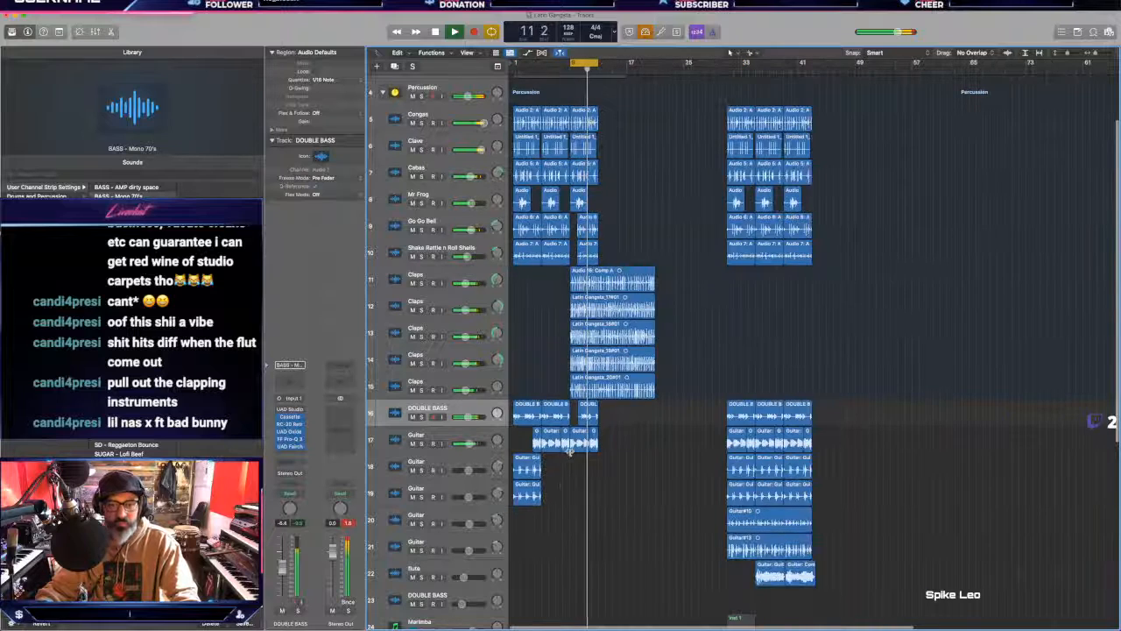
pyautogui.moveTo(559, 488); pyautogui.dragTo(581, 466)
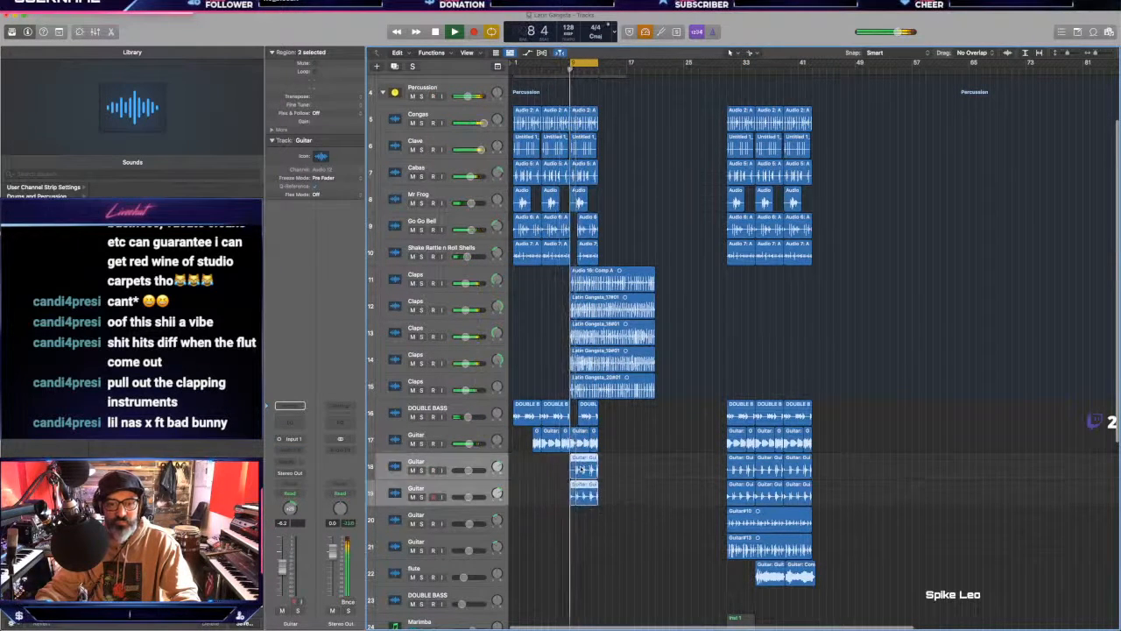
pyautogui.scroll(3, 580, 467)
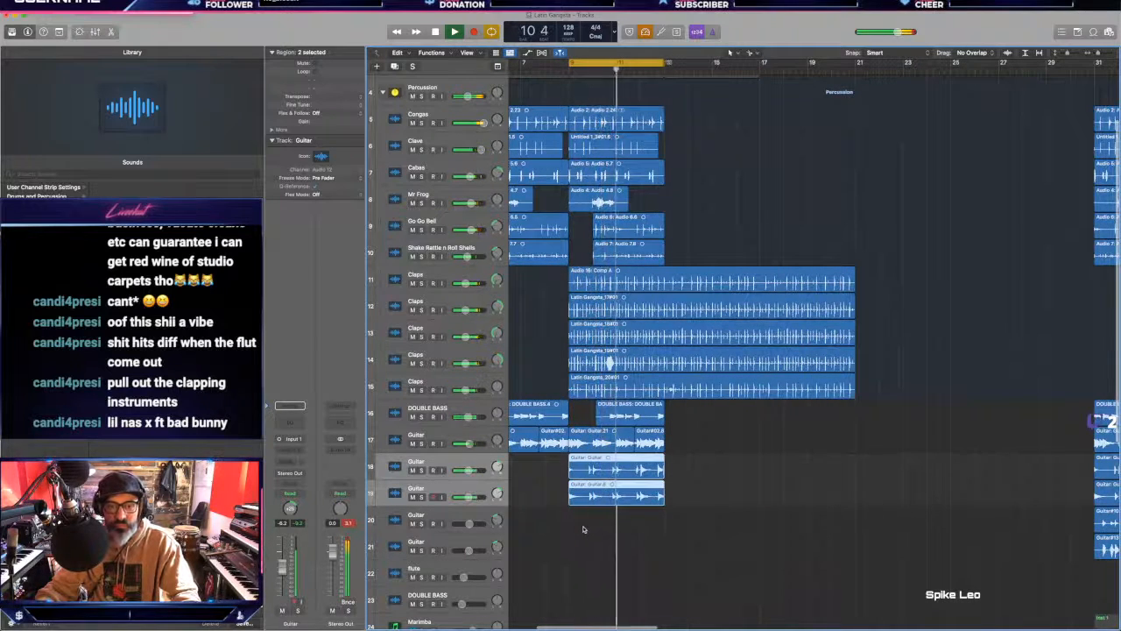
# Step: Delete another piece of the track 16 double bass so that it re-enters at bar 11
pyautogui.click(608, 415)
pyautogui.press('Delete')
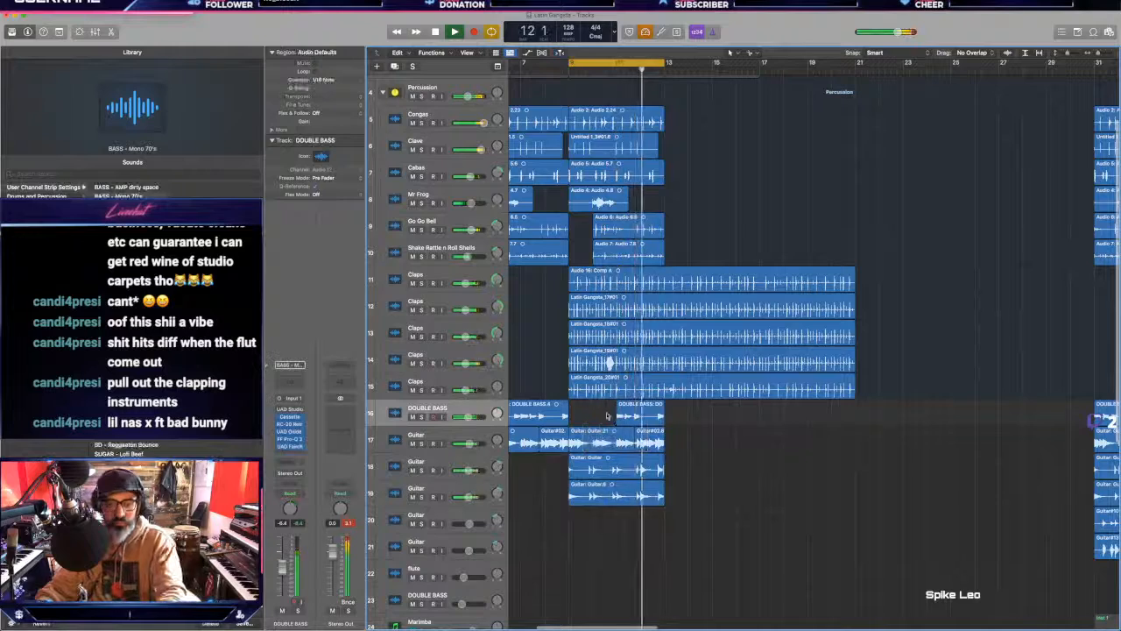
pyautogui.press('super+Right')
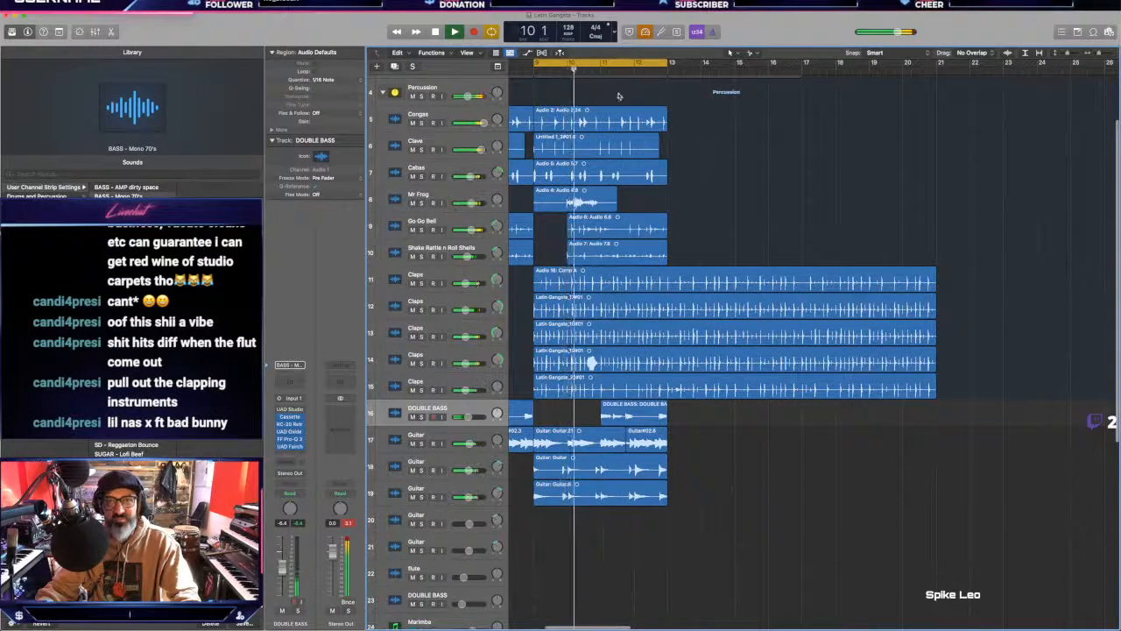
# Step: Split off the tails of the guitar regions on tracks 18 and 19 before bar 13 and copy them to just before bar 9
pyautogui.keyDown('ctrl'); pyautogui.keyDown('alt'); pyautogui.click(626, 137); pyautogui.keyUp('alt'); pyautogui.keyUp('ctrl')
pyautogui.keyDown('ctrl'); pyautogui.keyDown('alt'); pyautogui.click(626, 138); pyautogui.keyUp('alt'); pyautogui.keyUp('ctrl')
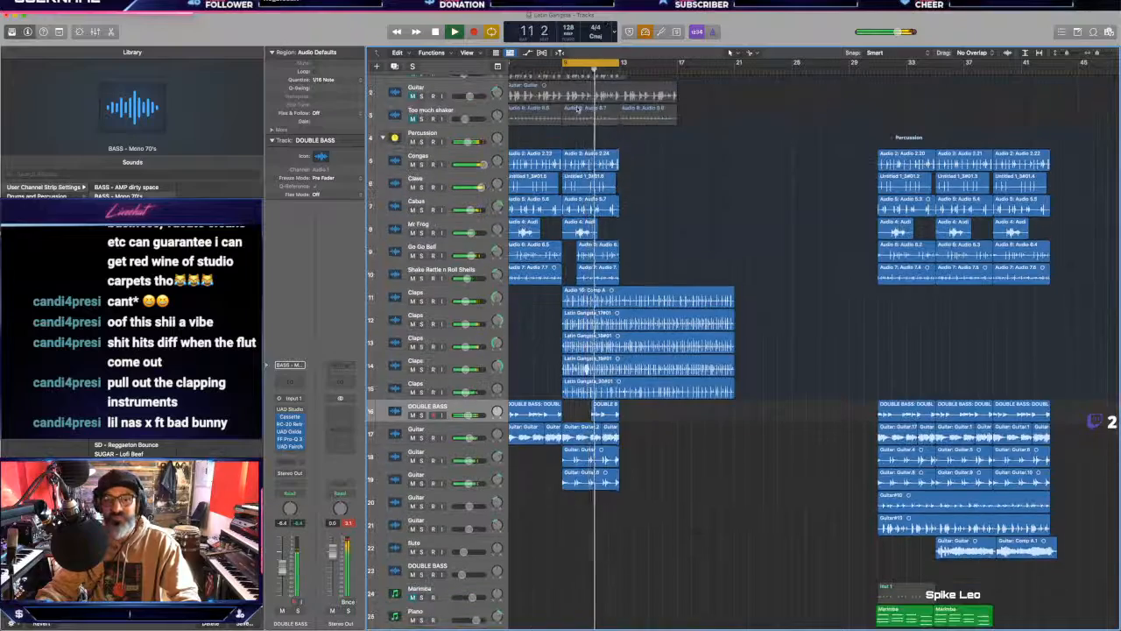
pyautogui.hscroll(-5, 625, 138)
pyautogui.press(',')
pyautogui.press(',')
pyautogui.press(',')
pyautogui.press(',')
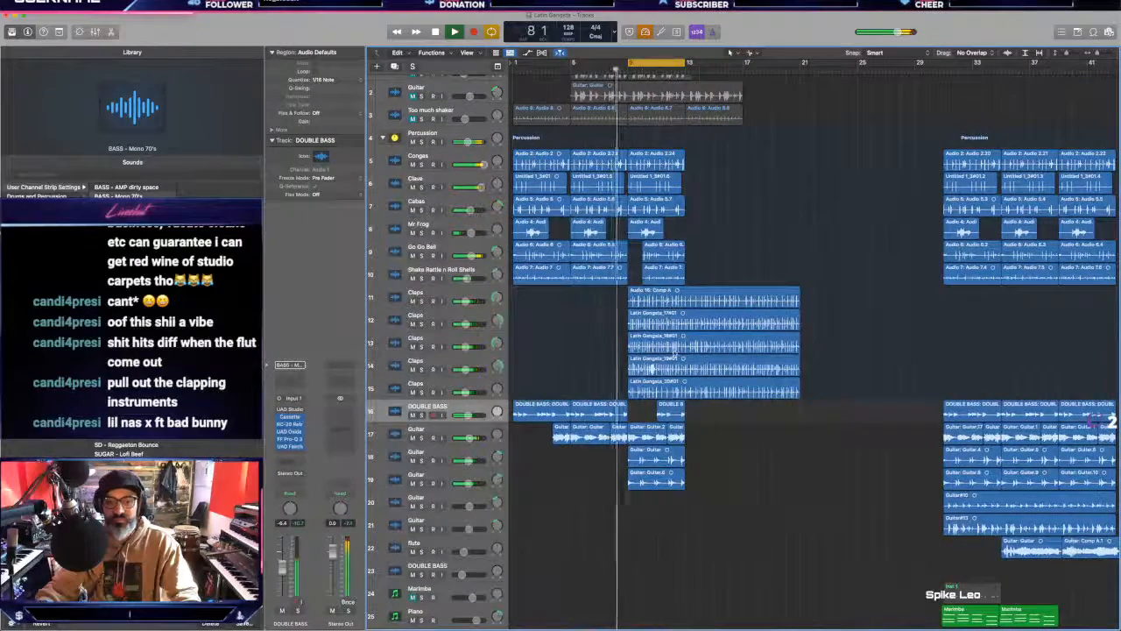
pyautogui.press('super+Right')
pyautogui.press('super+Right')
pyautogui.press('super+Right')
pyautogui.press('super+Right')
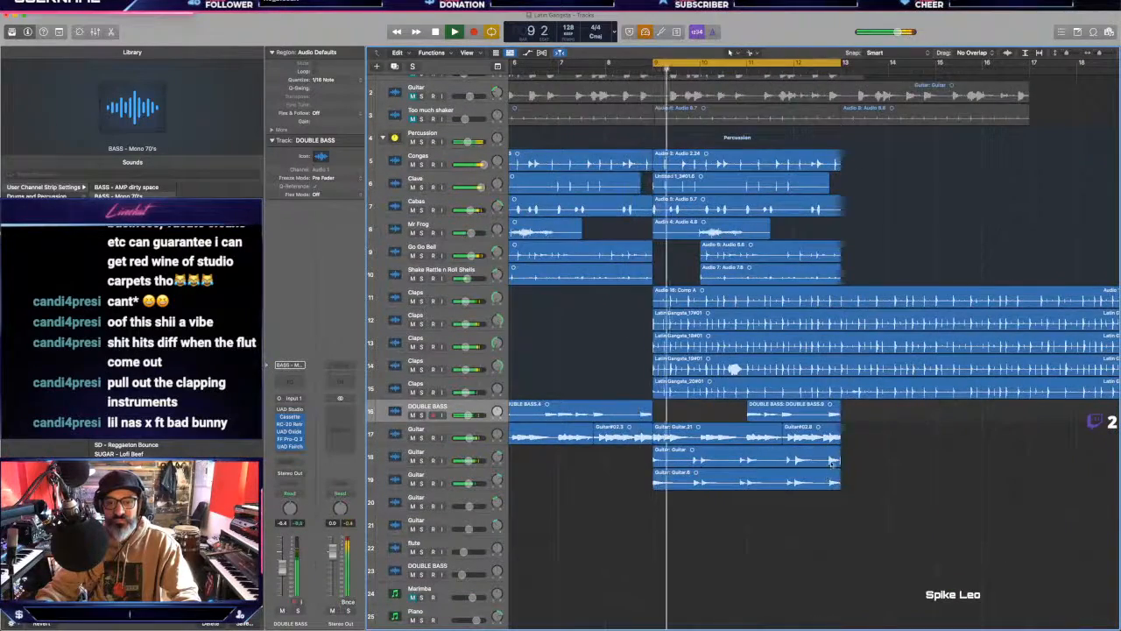
pyautogui.moveTo(822, 501); pyautogui.dragTo(824, 462)
pyautogui.keyDown('super'); pyautogui.click(825, 462); pyautogui.keyUp('super')
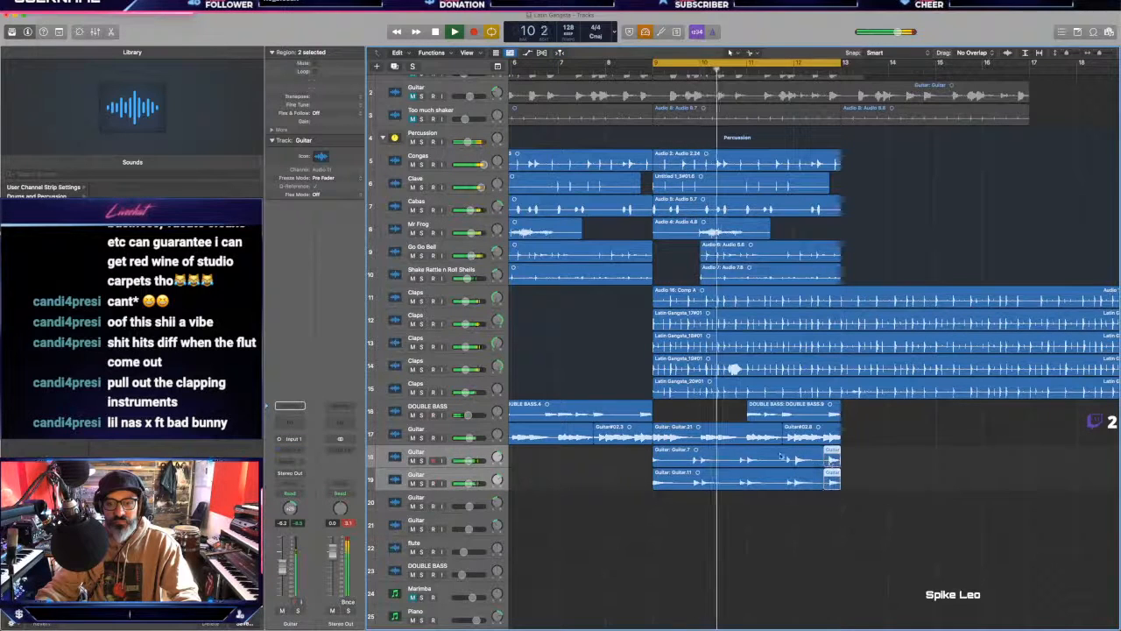
pyautogui.moveTo(655, 459)
pyautogui.mouseDown()
pyautogui.moveTo(625, 459)
pyautogui.moveTo(636, 459)
pyautogui.mouseUp()
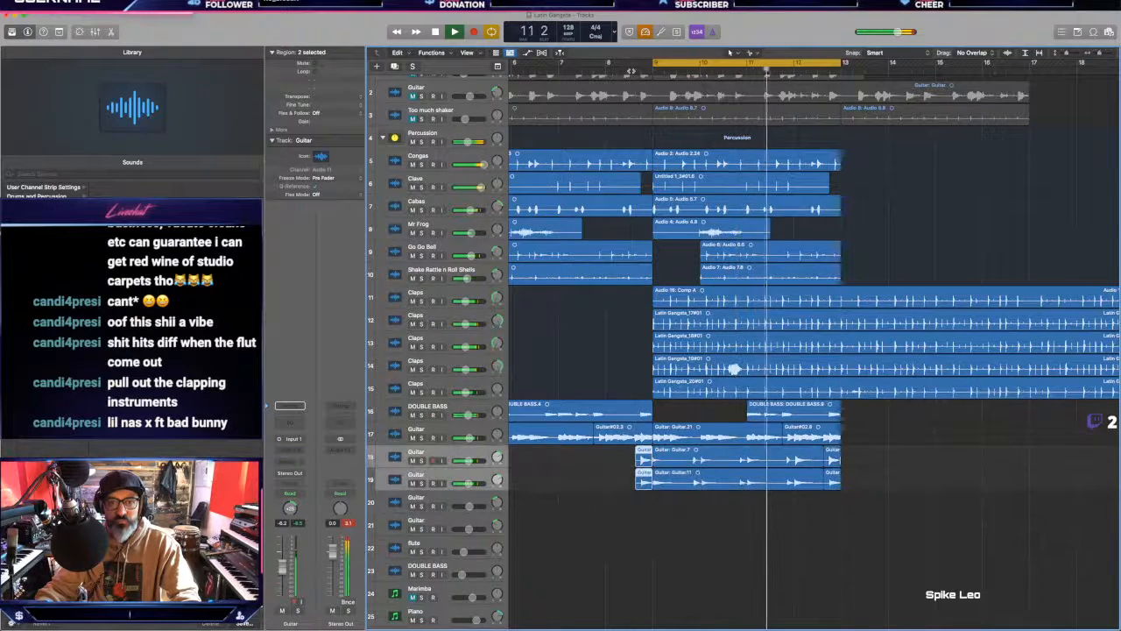
# Step: Play the transition into bar 9 from about bar 8 to check the guitar pickup
pyautogui.click(628, 67)
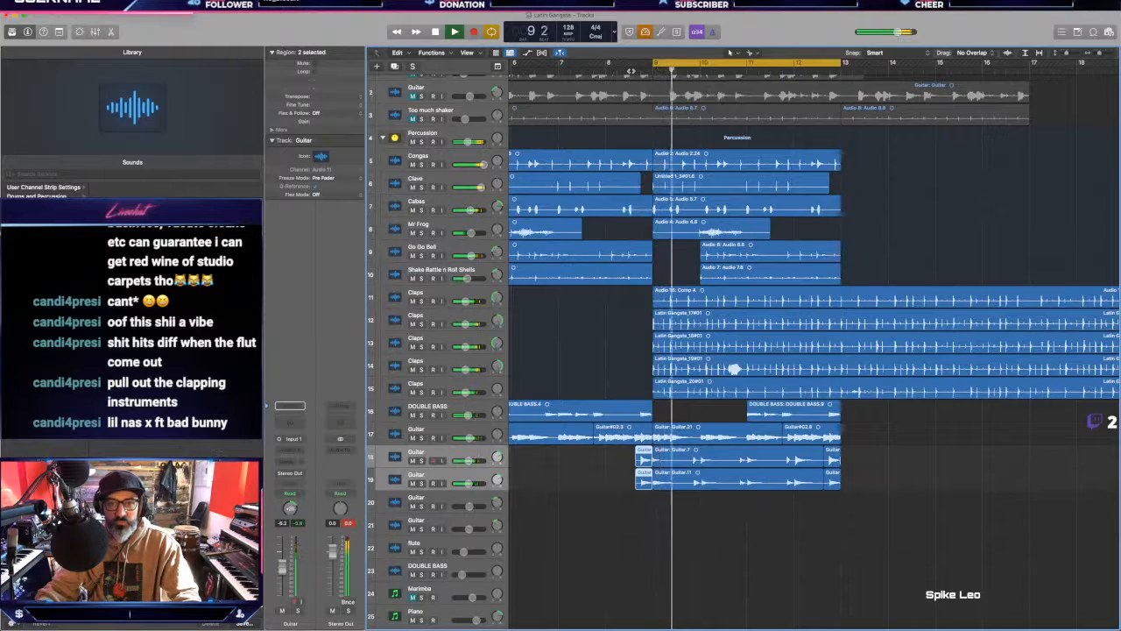
pyautogui.click(617, 71)
pyautogui.hscroll(-4, 609, 391)
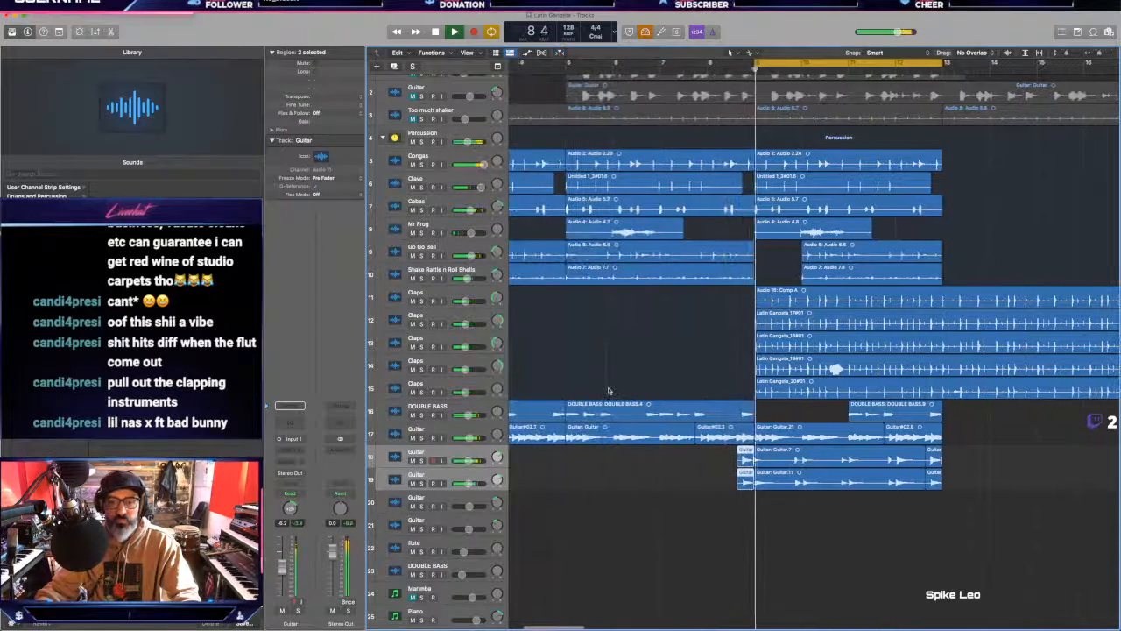
pyautogui.hscroll(-1, 788, 493)
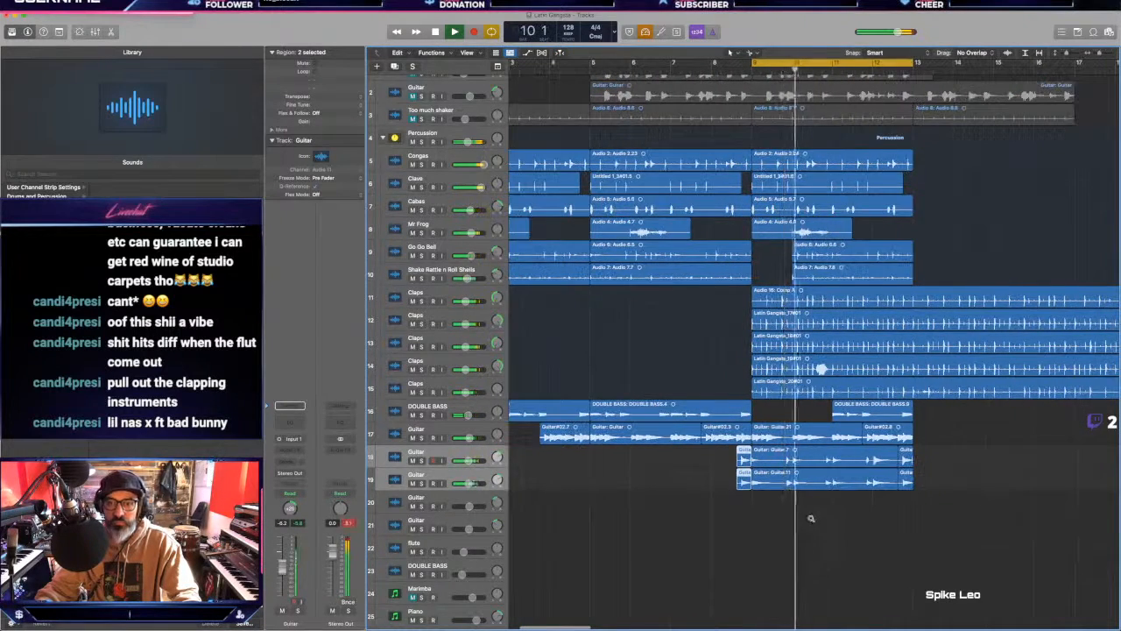
# Step: Copy the percussion regions on tracks 5 to 10 to bar 13, with full-length Go Go Bell and Shake Rattle n Roll Shells parts
pyautogui.scroll(-2, 811, 518)
pyautogui.hscroll(4, 812, 519)
pyautogui.hscroll(-2, 811, 520)
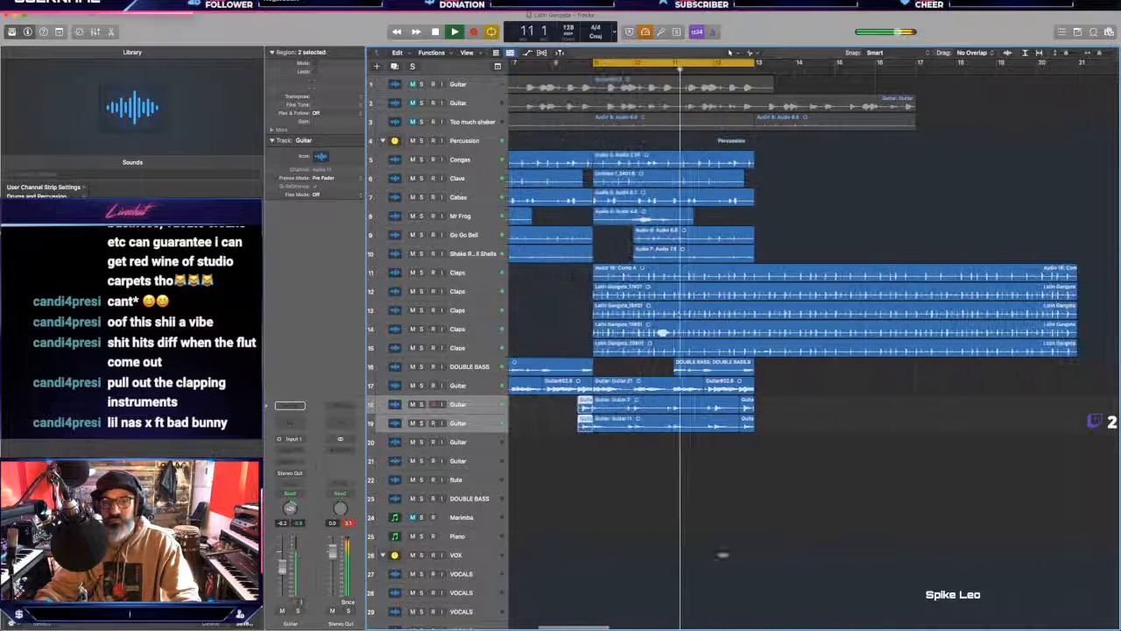
pyautogui.moveTo(792, 153); pyautogui.dragTo(755, 240)
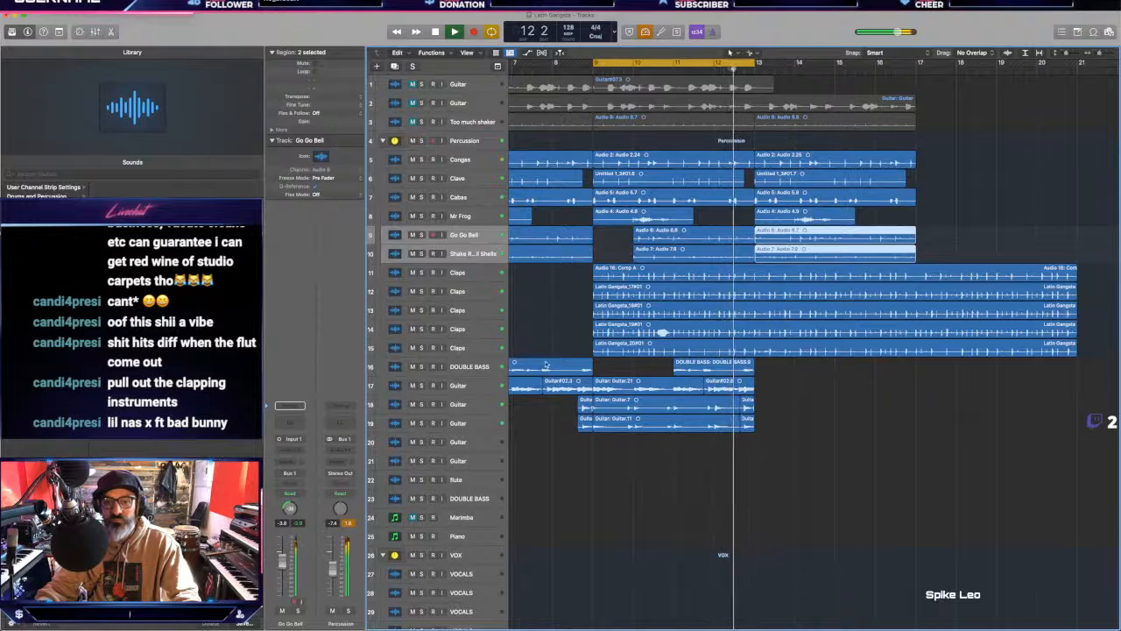
# Step: Copy the double bass and the guitar parts on tracks 17 to 19 to bars 13–17
pyautogui.keyDown('alt'); pyautogui.moveTo(545, 364); pyautogui.dragTo(777, 394); pyautogui.keyUp('alt')
pyautogui.press('super+Left')
pyautogui.press('super+Left')
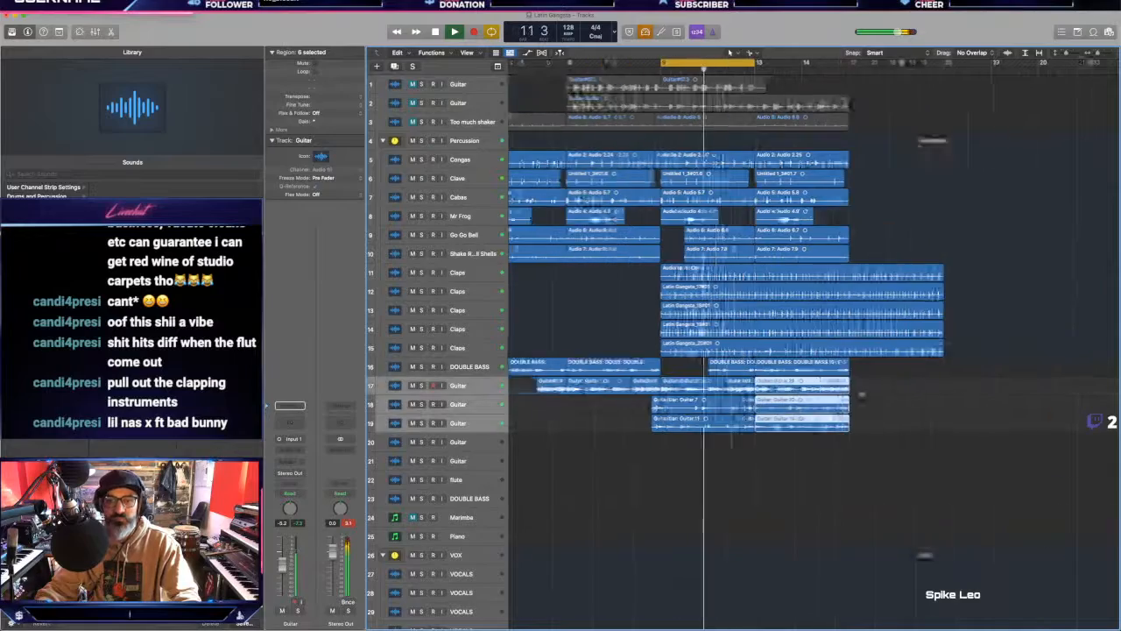
pyautogui.press('super+Left')
pyautogui.press('super+Left')
pyautogui.hscroll(3, 862, 392)
pyautogui.scroll(-4, 860, 456)
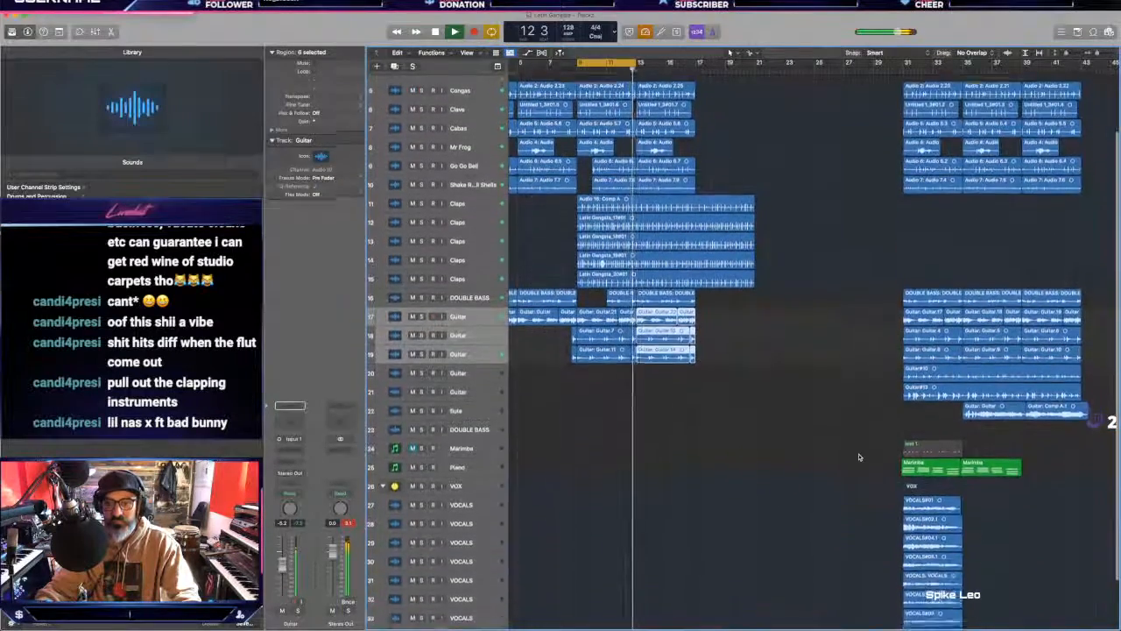
pyautogui.scroll(4, 859, 456)
pyautogui.hscroll(-3, 891, 131)
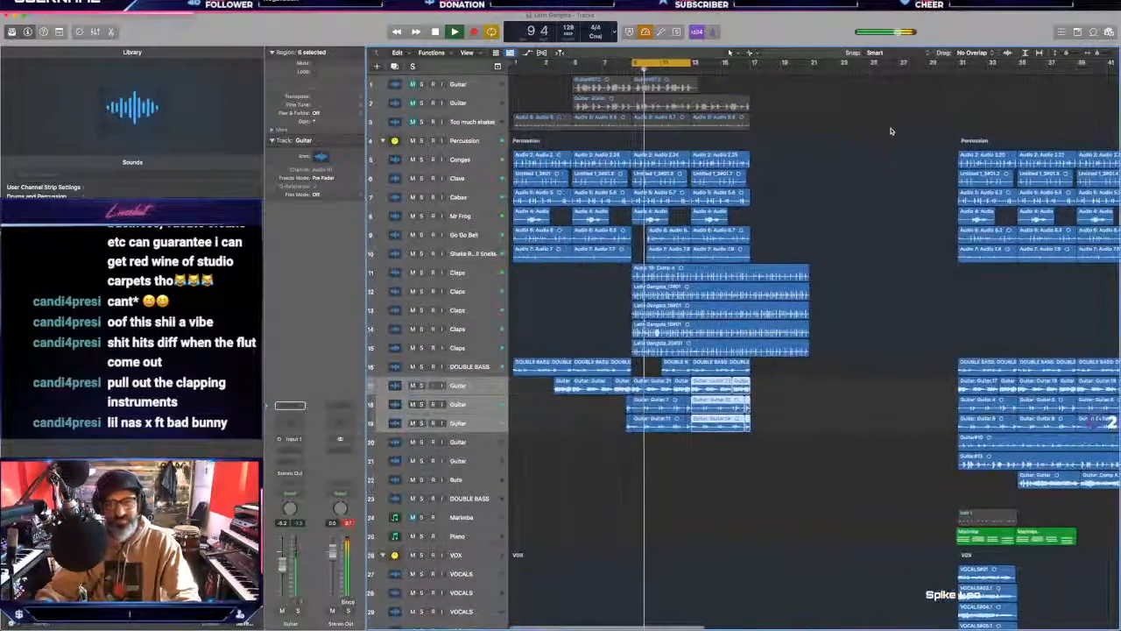
# Step: Play the end of the copied section, set the cycle range to bars 17–21, and stop playback
pyautogui.click(732, 69)
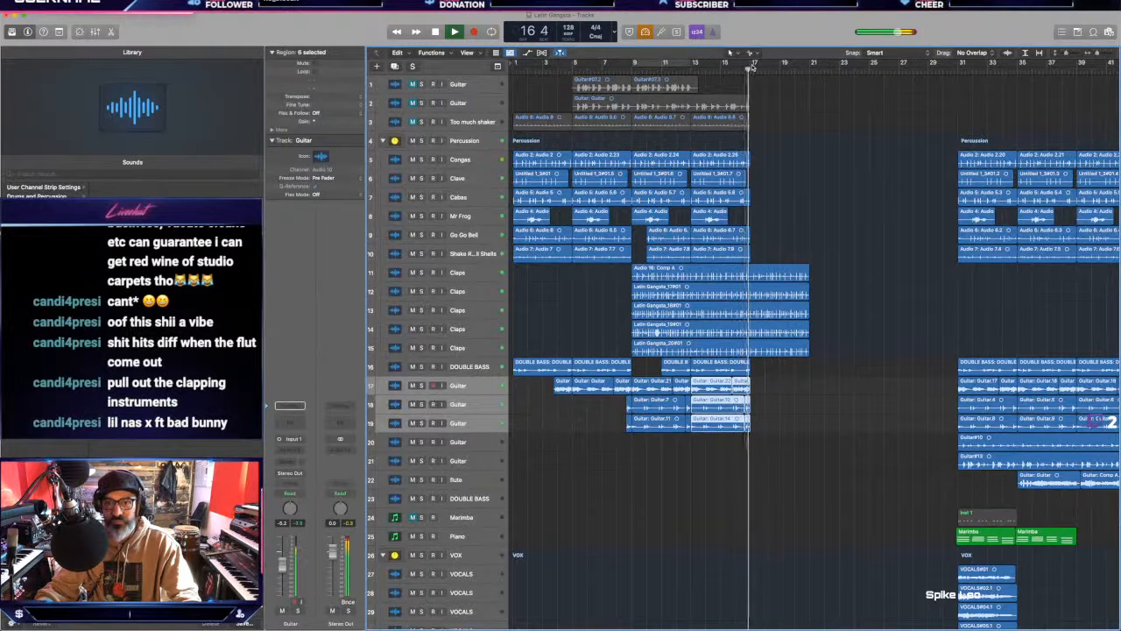
pyautogui.moveTo(752, 64)
pyautogui.mouseDown()
pyautogui.moveTo(841, 63)
pyautogui.moveTo(811, 63)
pyautogui.mouseUp()
pyautogui.press('space')
# Step: Move the two Marimba regions from bar 31 on the Piano track to bar 9 on the Marimba track
pyautogui.scroll(-2, 912, 379)
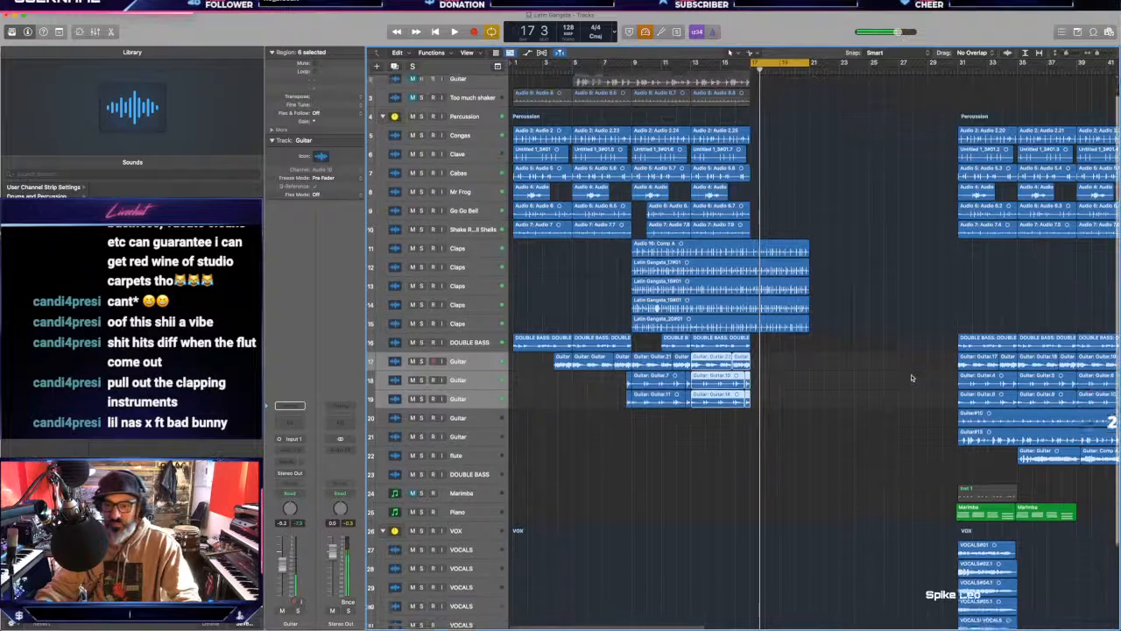
pyautogui.scroll(-2, 911, 378)
pyautogui.click(989, 481)
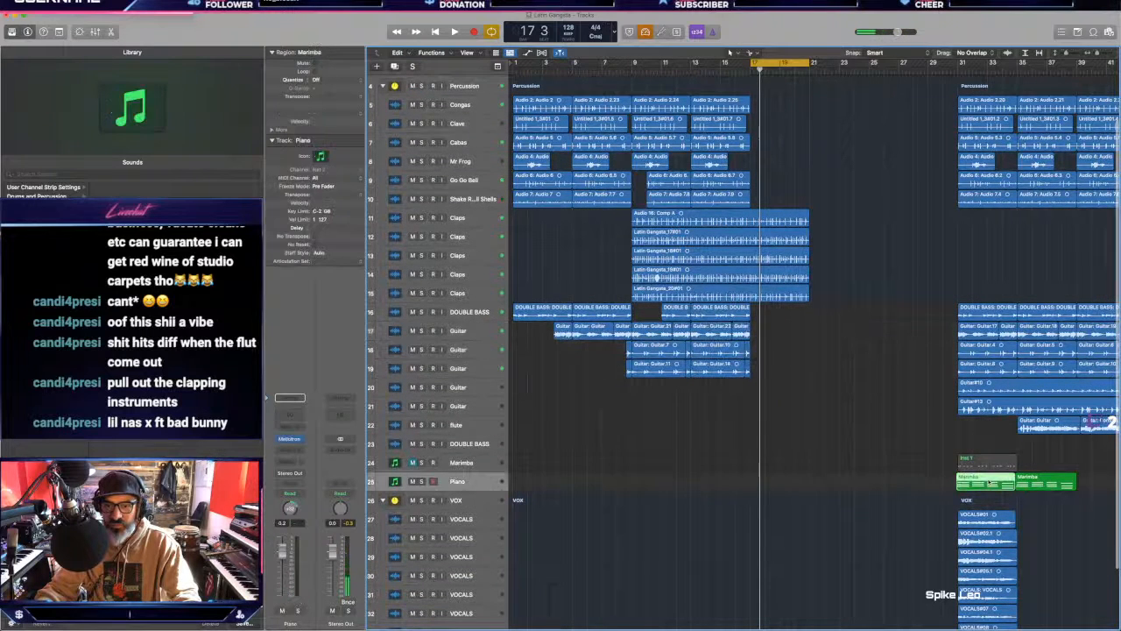
pyautogui.moveTo(988, 481); pyautogui.dragTo(652, 470)
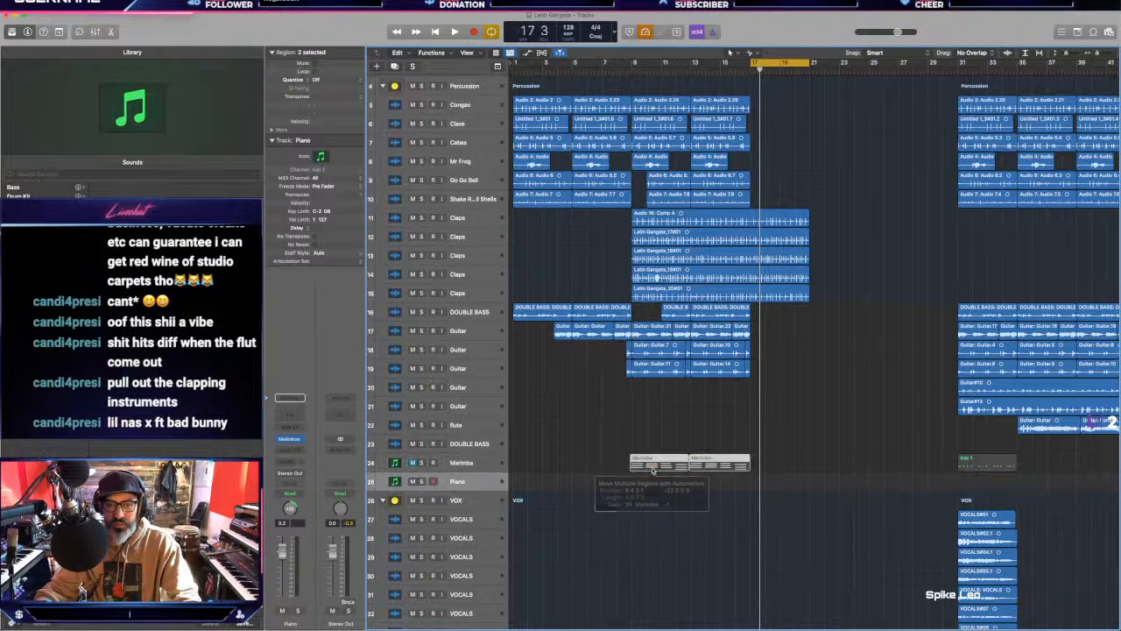
# Step: Set the cycle range to bars 8–31, play with the Marimba track unmuted, and mute it again
pyautogui.moveTo(623, 63); pyautogui.dragTo(960, 63)
pyautogui.press('space')
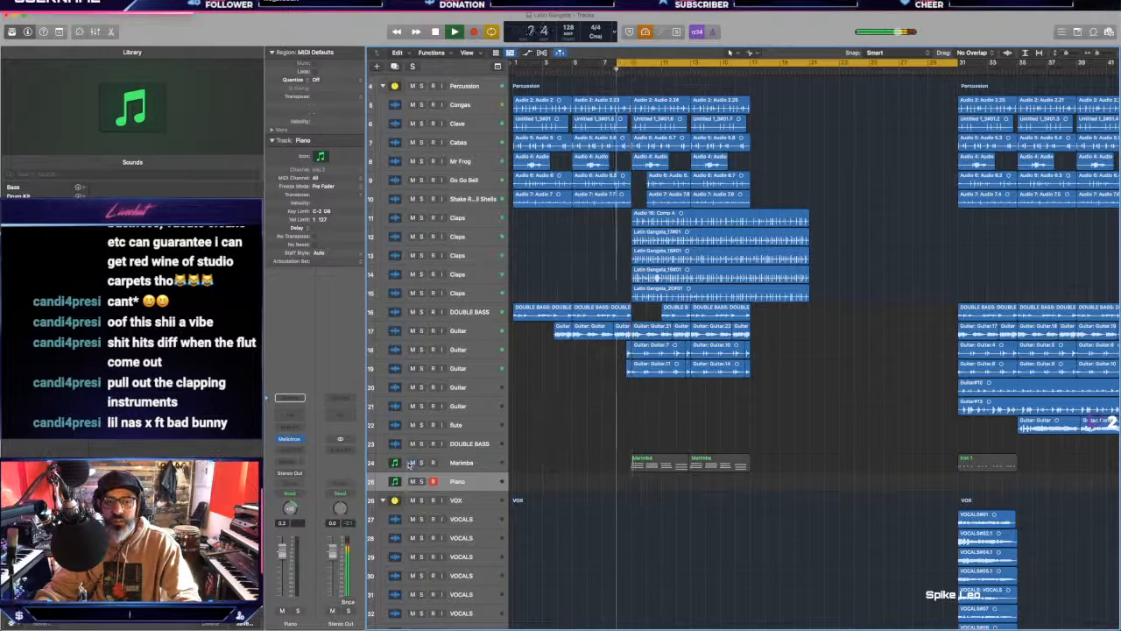
pyautogui.click(572, 462)
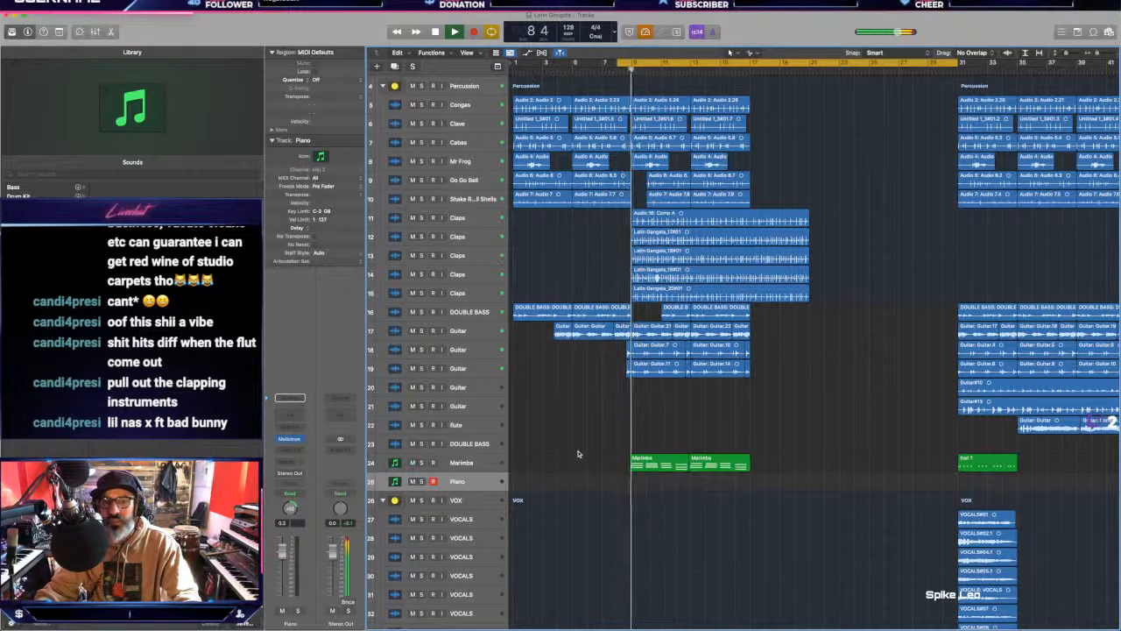
pyautogui.press('m')
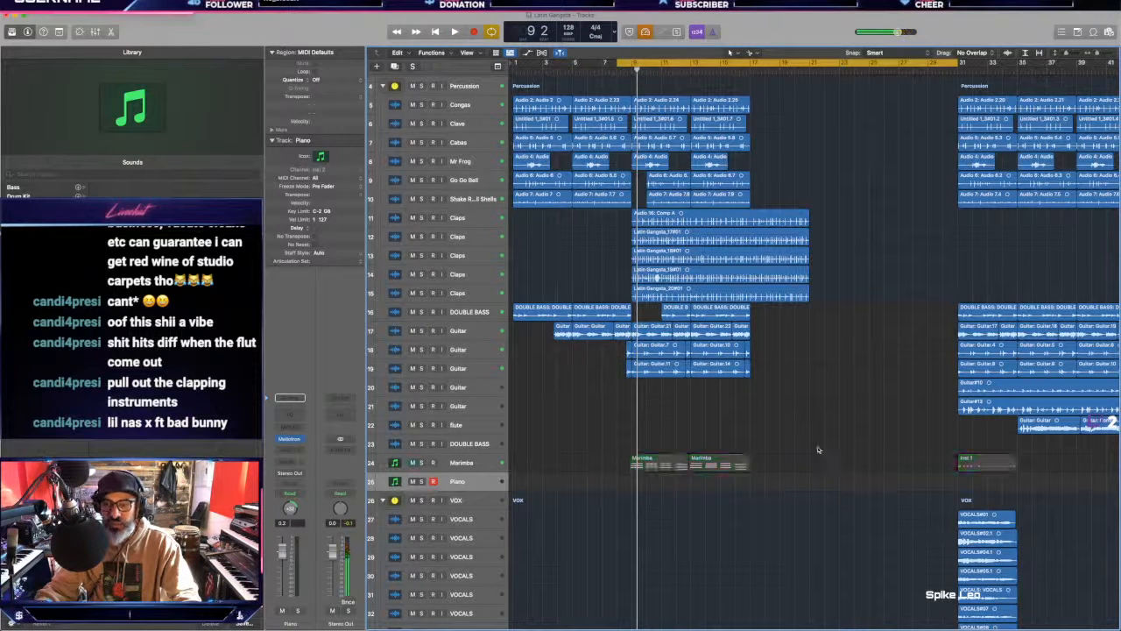
# Step: Move the two Marimba regions back to the Piano track at bar 9, play them, and delete the first one
pyautogui.moveTo(671, 446); pyautogui.dragTo(676, 492)
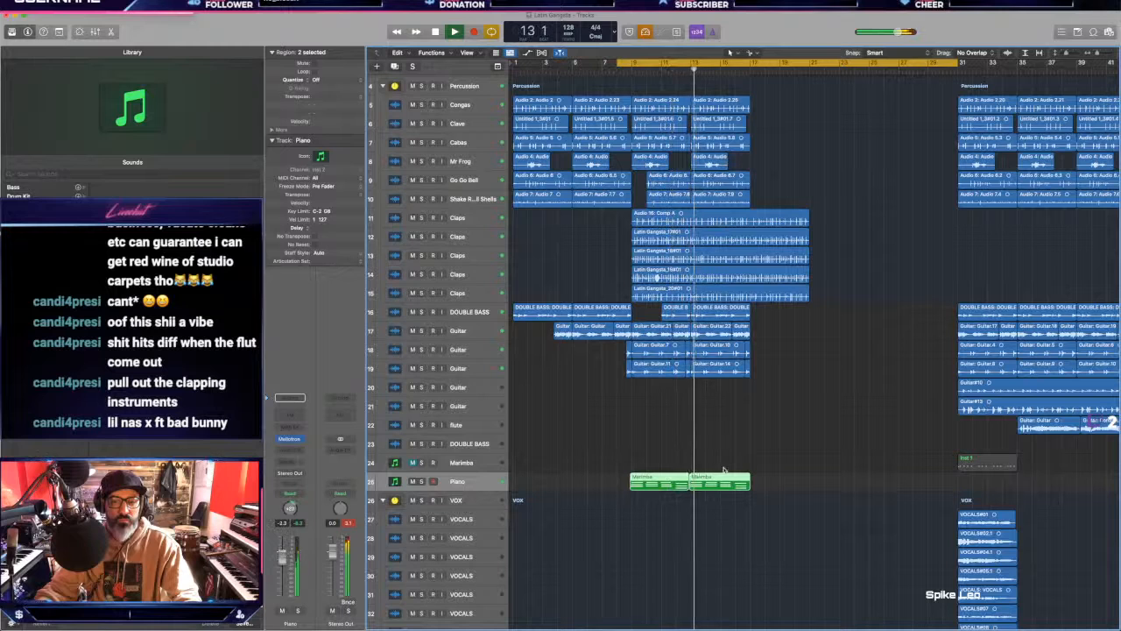
pyautogui.click(687, 446)
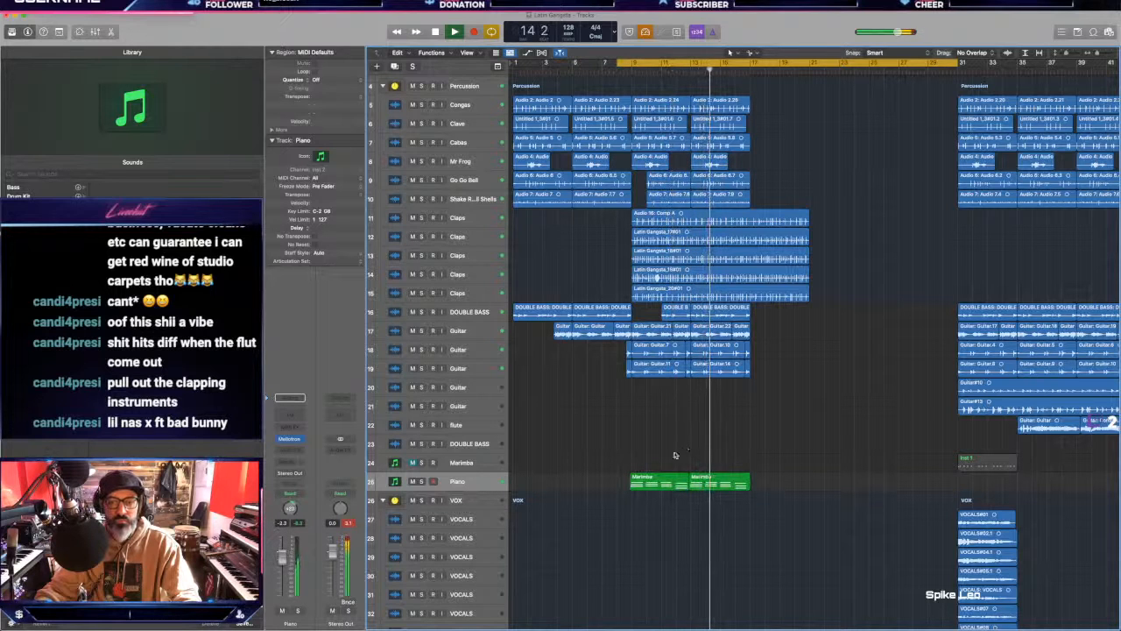
pyautogui.click(658, 480)
pyautogui.press('Delete')
# Step: Move all percussion, bass, guitar, flute, Marimba and vocal regions of the section at bar 31 together to bar 17
pyautogui.hscroll(3, 672, 468)
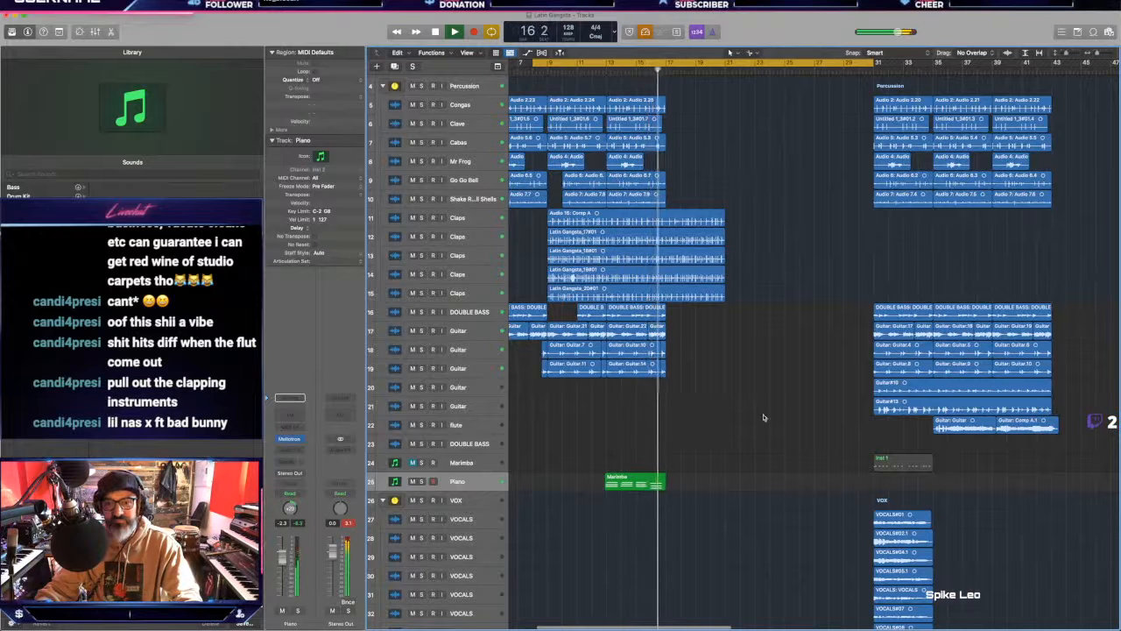
pyautogui.moveTo(872, 101); pyautogui.dragTo(930, 405)
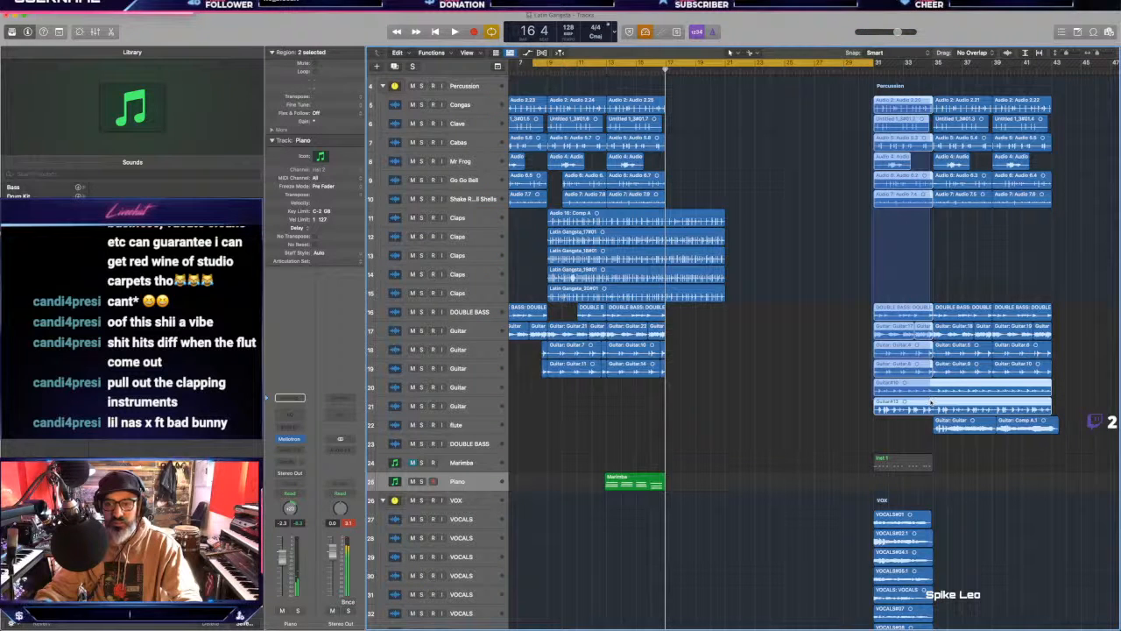
pyautogui.moveTo(930, 404); pyautogui.dragTo(1041, 448)
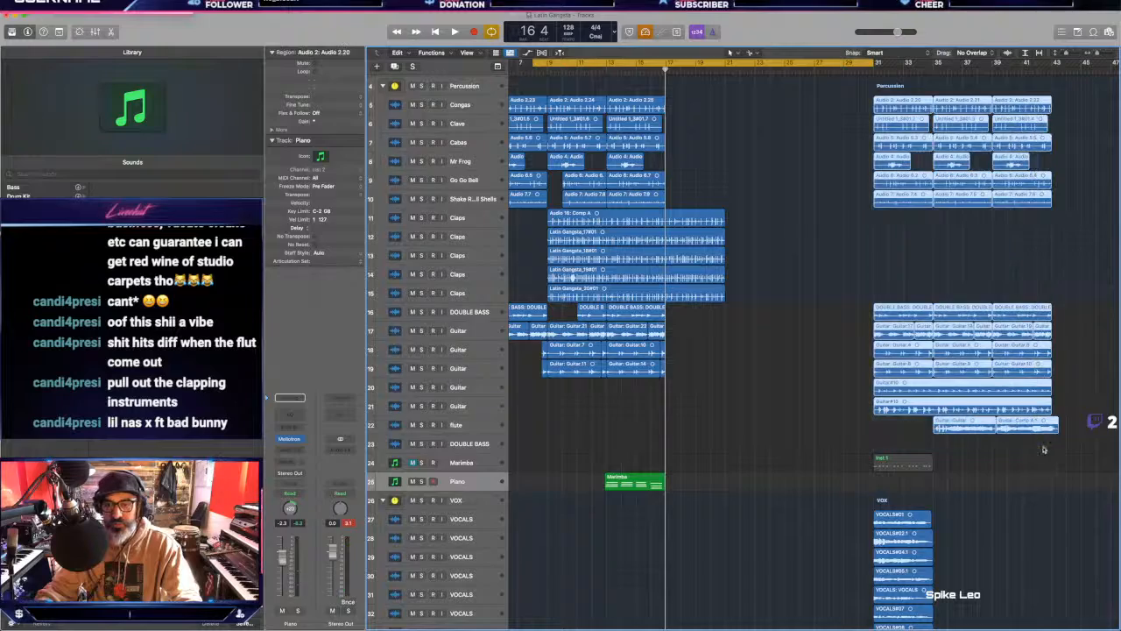
pyautogui.moveTo(871, 440); pyautogui.dragTo(953, 627)
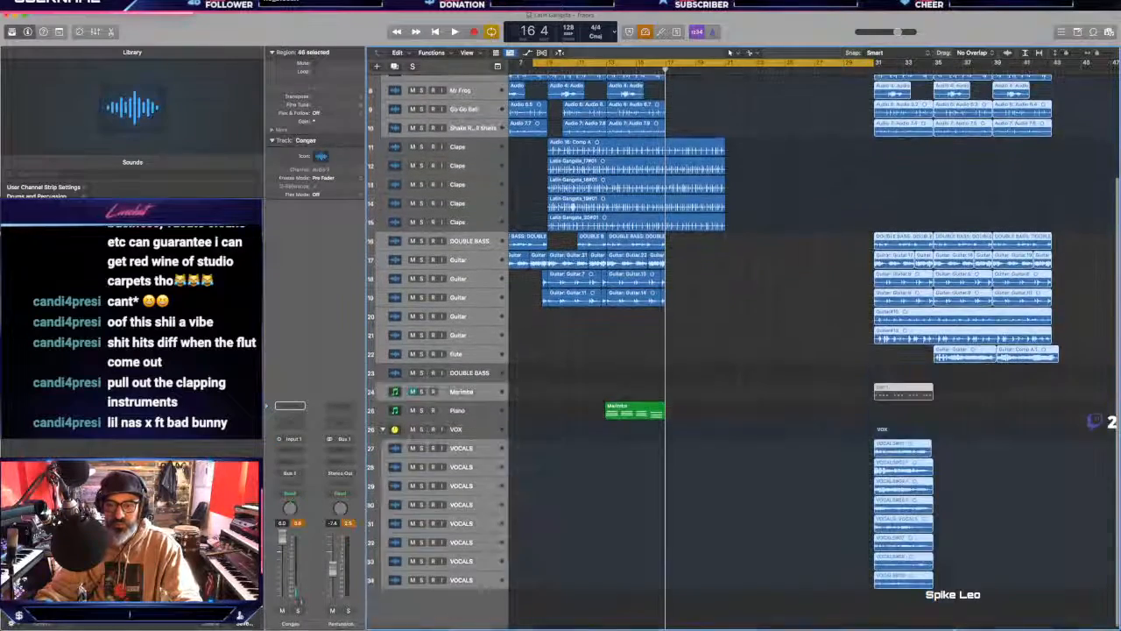
pyautogui.scroll(2, 935, 257)
pyautogui.scroll(3, 934, 256)
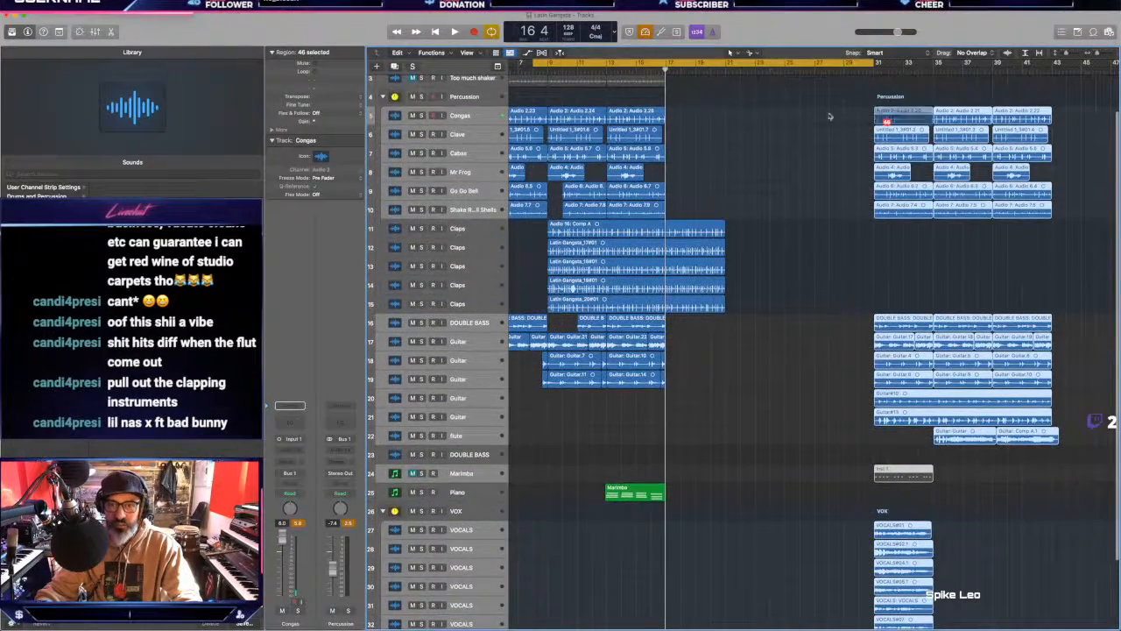
pyautogui.moveTo(881, 115); pyautogui.dragTo(667, 118)
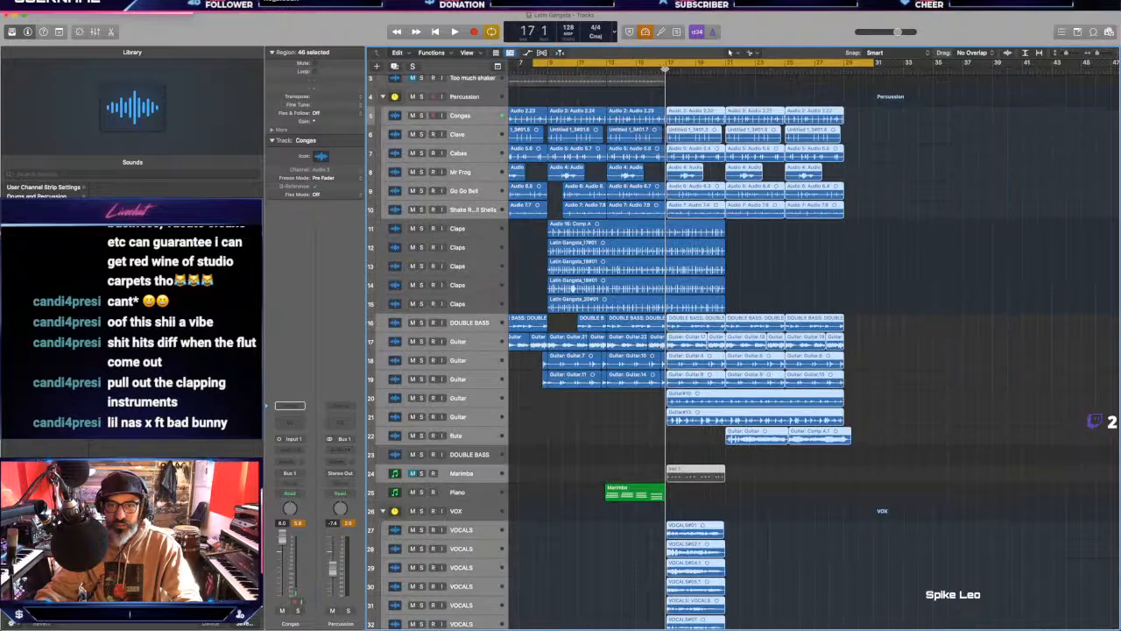
# Step: Play the moved section from bar 17, select the VOX track, and replay the transition from bar 13
pyautogui.press('space')
pyautogui.click(592, 454)
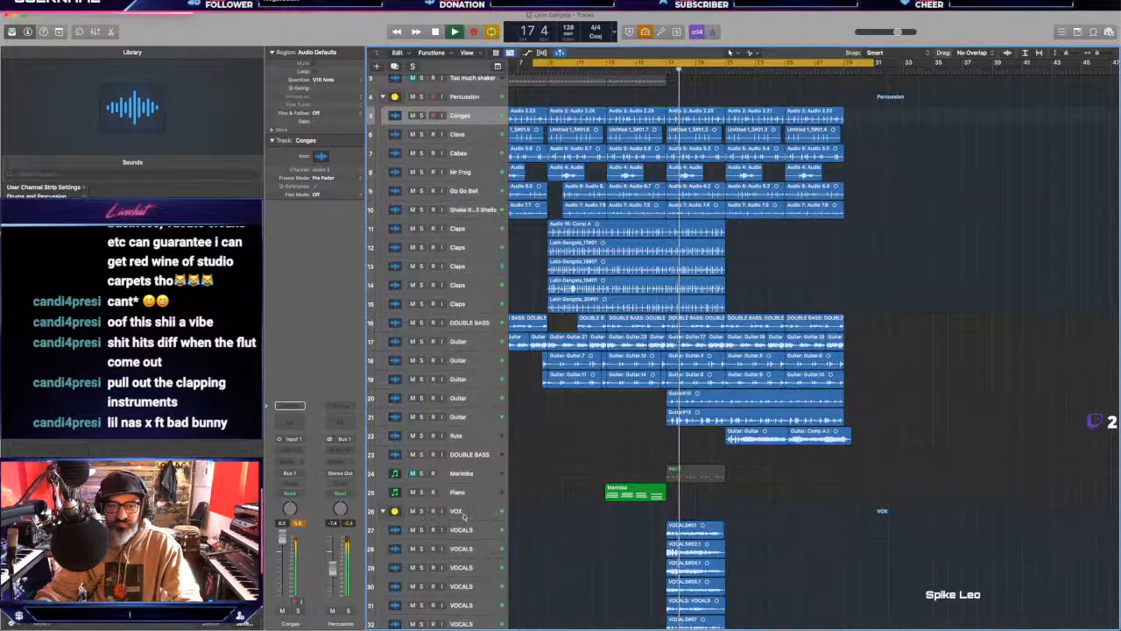
pyautogui.click(463, 514)
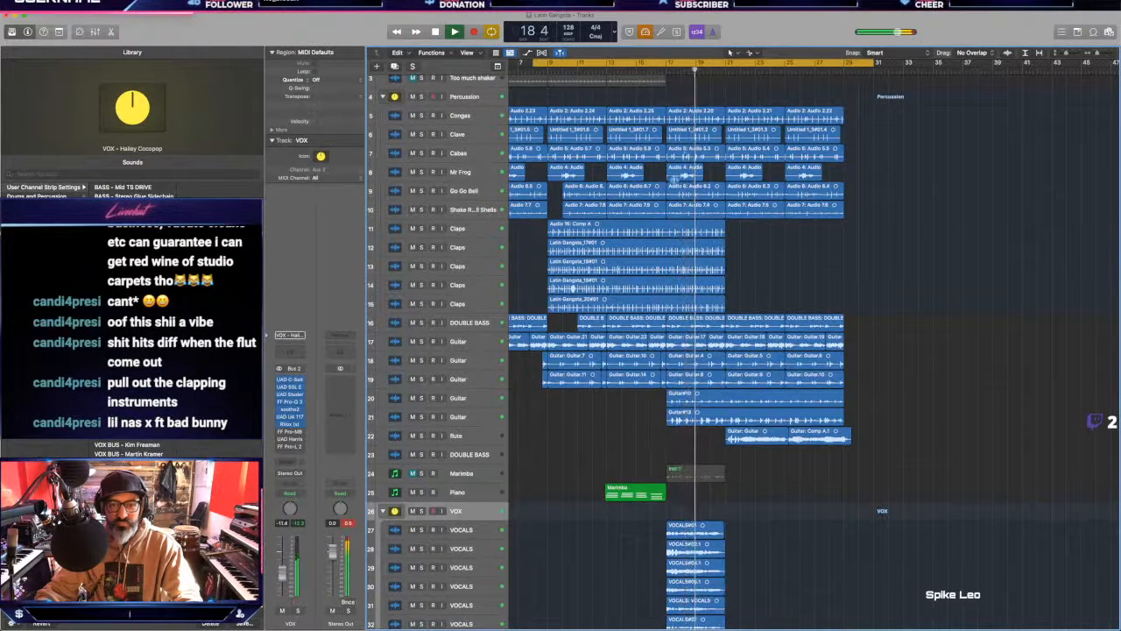
pyautogui.click(607, 68)
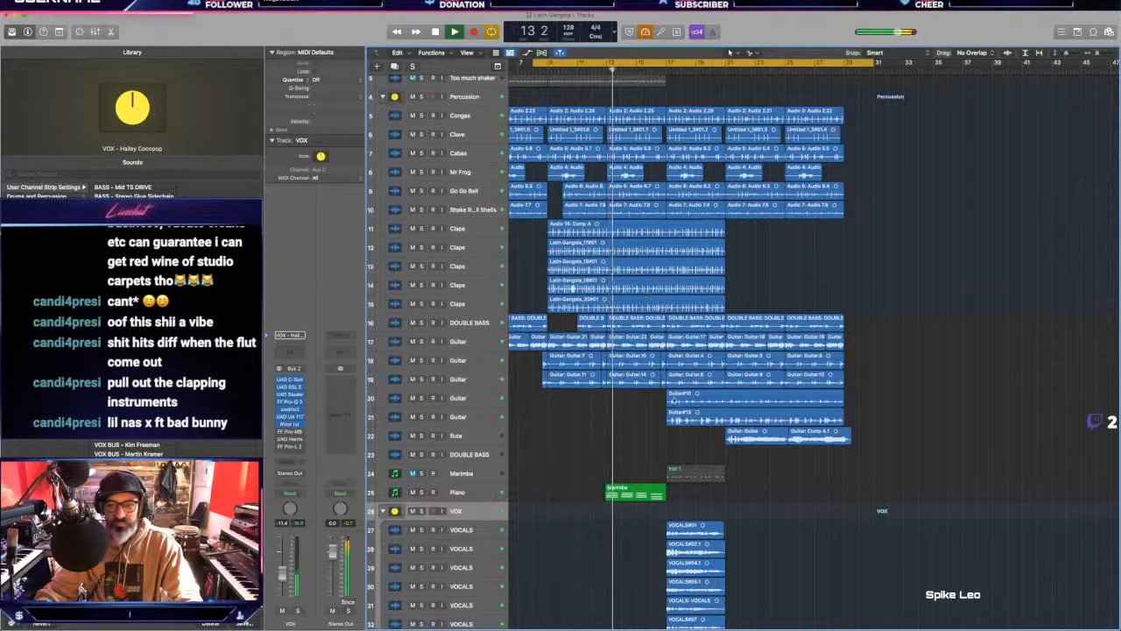
# Step: Add four-bar Guitar regions on tracks 20 and 21 from bar 13 to bar 17 and play them
pyautogui.moveTo(864, 400); pyautogui.dragTo(629, 400)
pyautogui.keyDown('super'); pyautogui.click(788, 406); pyautogui.keyUp('super')
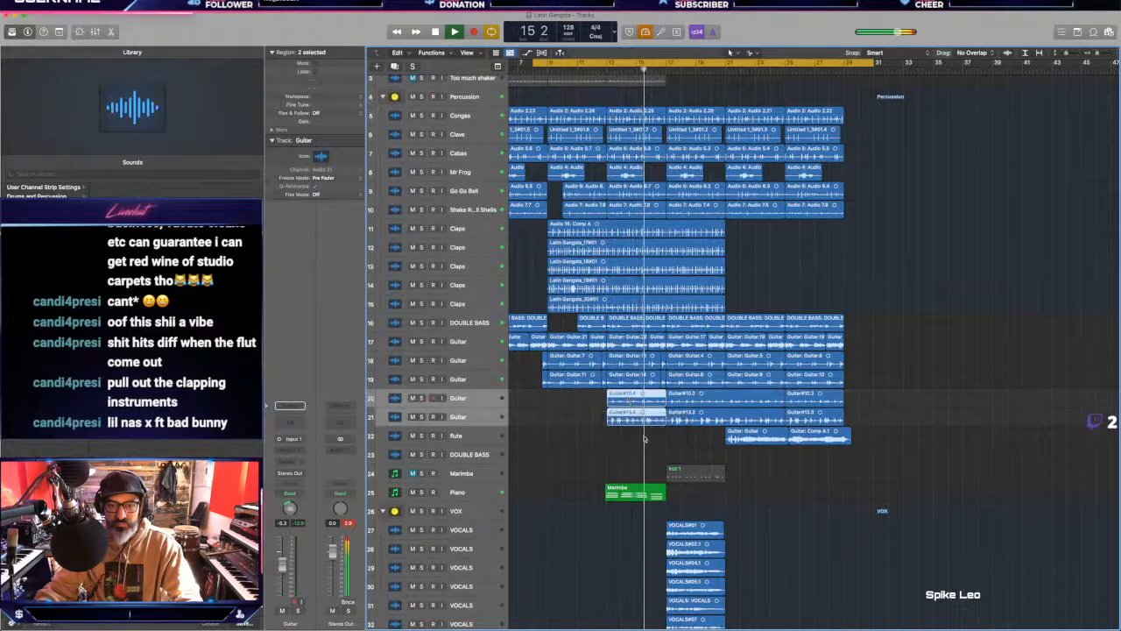
pyautogui.click(657, 435)
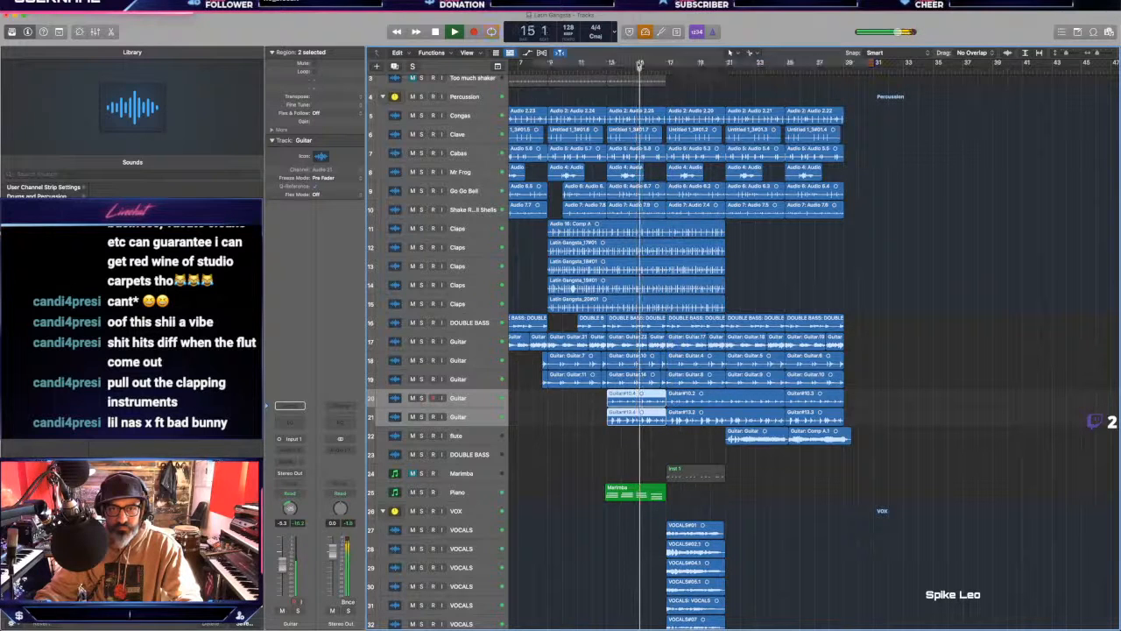
# Step: Set the cycle range to bars 15–31 and clear the percussion and the first DOUBLE BASS track between bars 15 and 17
pyautogui.moveTo(873, 63); pyautogui.dragTo(638, 63)
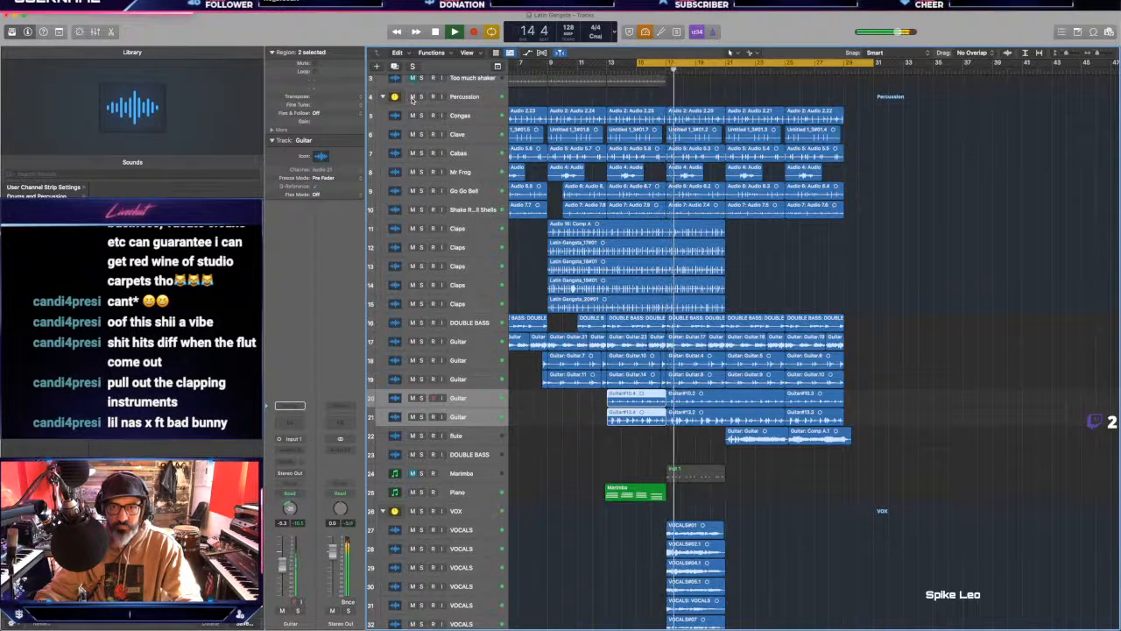
pyautogui.moveTo(637, 213); pyautogui.dragTo(636, 210)
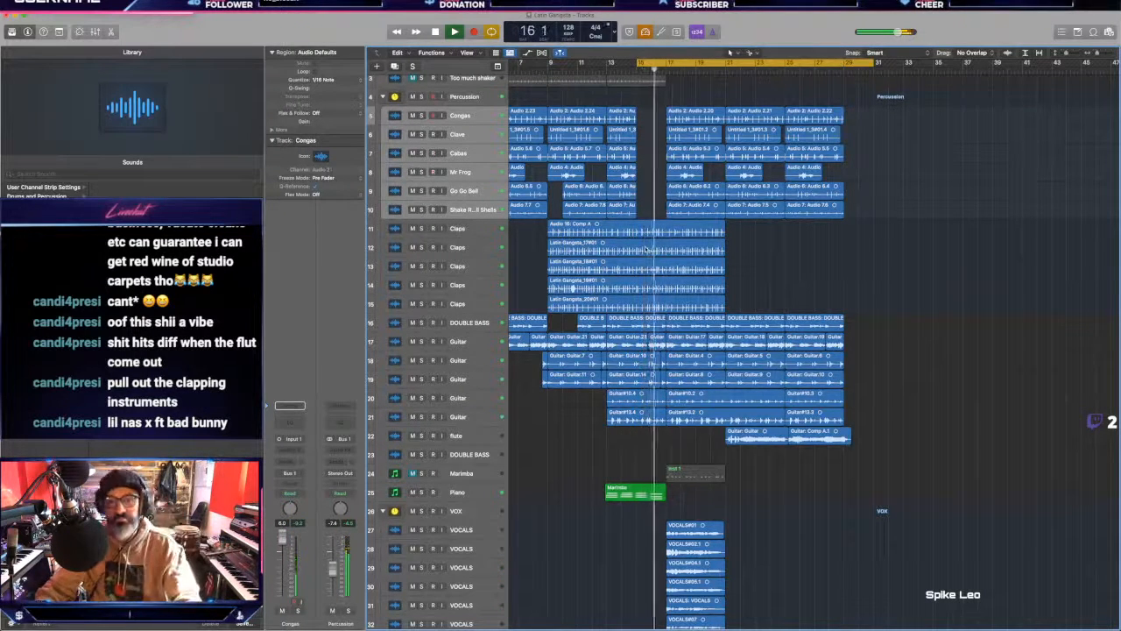
pyautogui.click(412, 322)
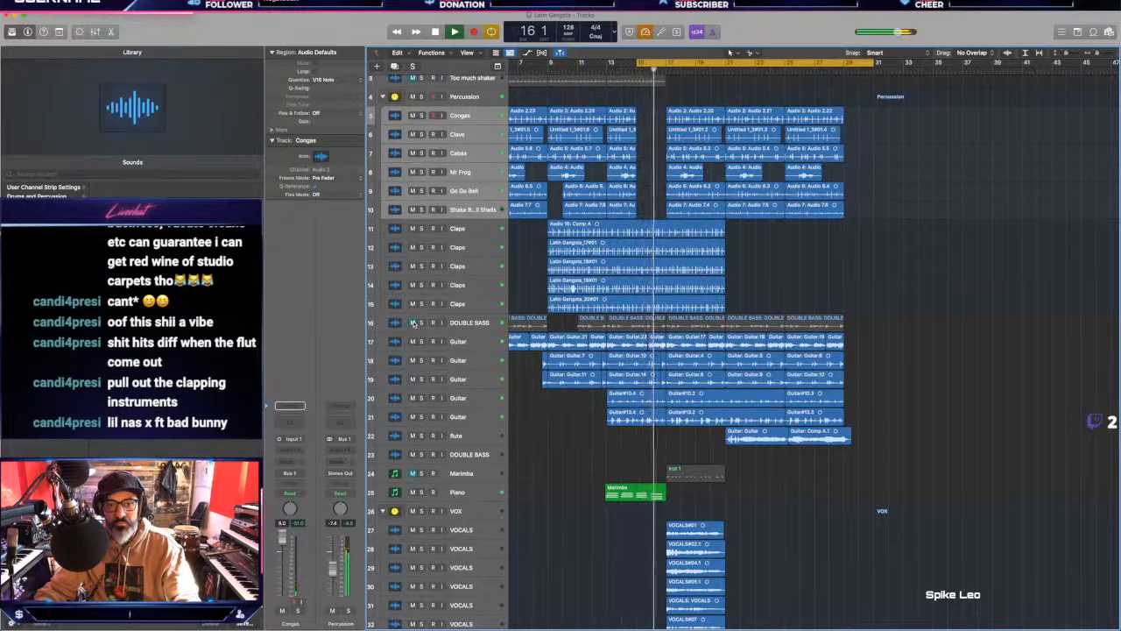
pyautogui.click(413, 322)
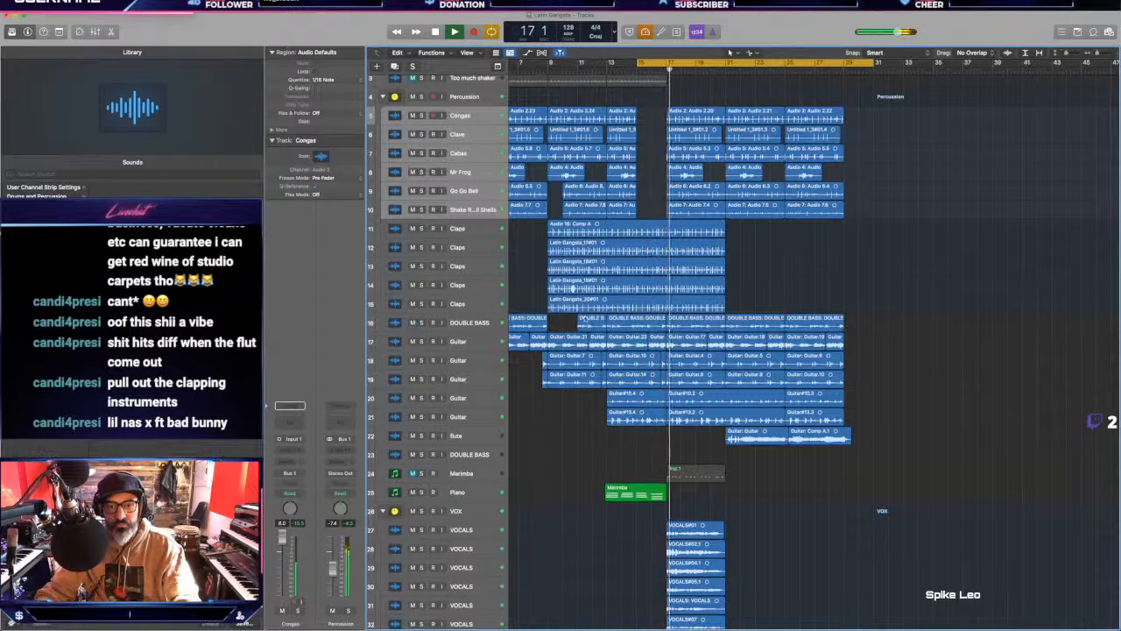
pyautogui.moveTo(640, 323); pyautogui.dragTo(657, 324)
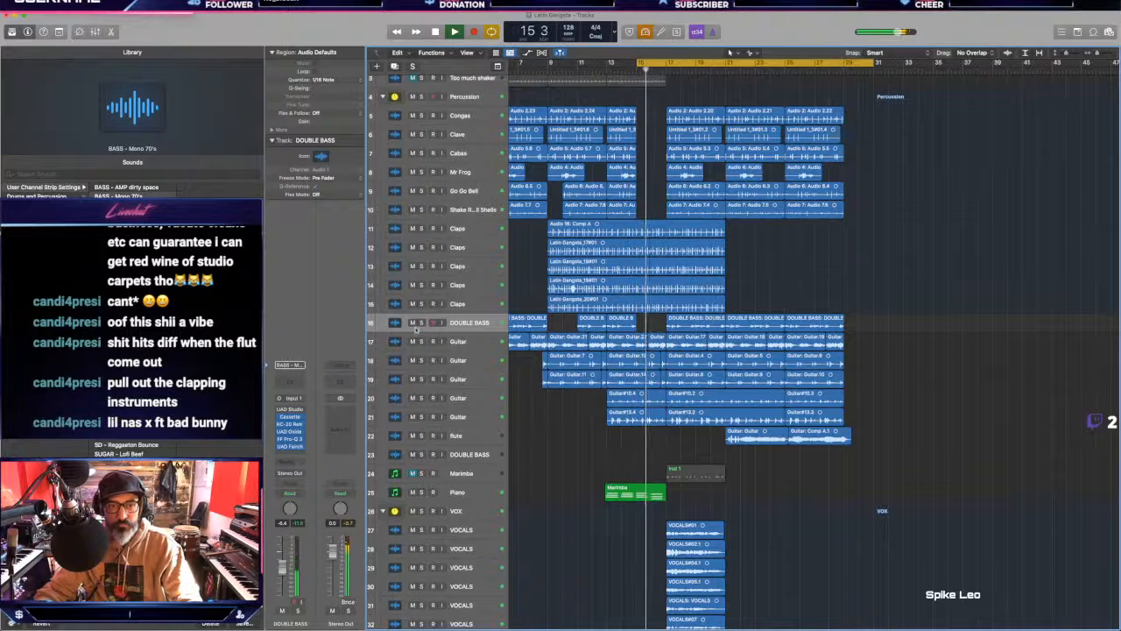
# Step: Audition the break by muting the Guitar tracks during playback and unmuting them again
pyautogui.moveTo(412, 341); pyautogui.dragTo(413, 423)
pyautogui.moveTo(413, 342); pyautogui.dragTo(413, 398)
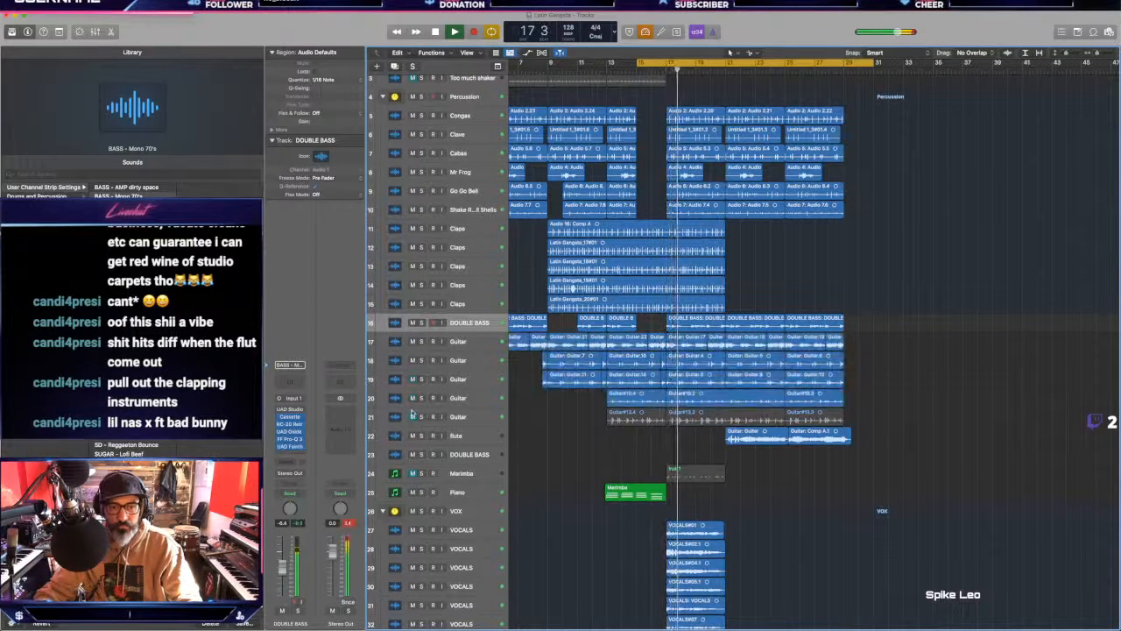
pyautogui.click(413, 417)
# Step: Loop bars 16–17, delete the short last Guitar region before bar 17 on track 17, and expand the preceding region's additional parameters
pyautogui.scroll(5, 771, 415)
pyautogui.scroll(5, 701, 411)
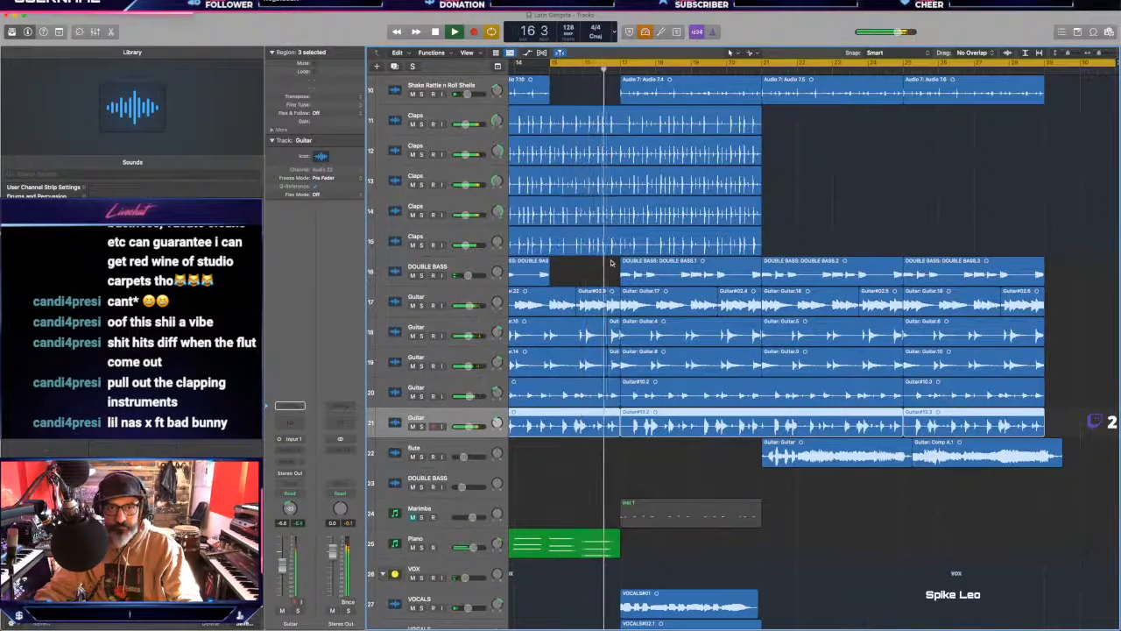
pyautogui.press(',')
pyautogui.press(',')
pyautogui.press('super+Right')
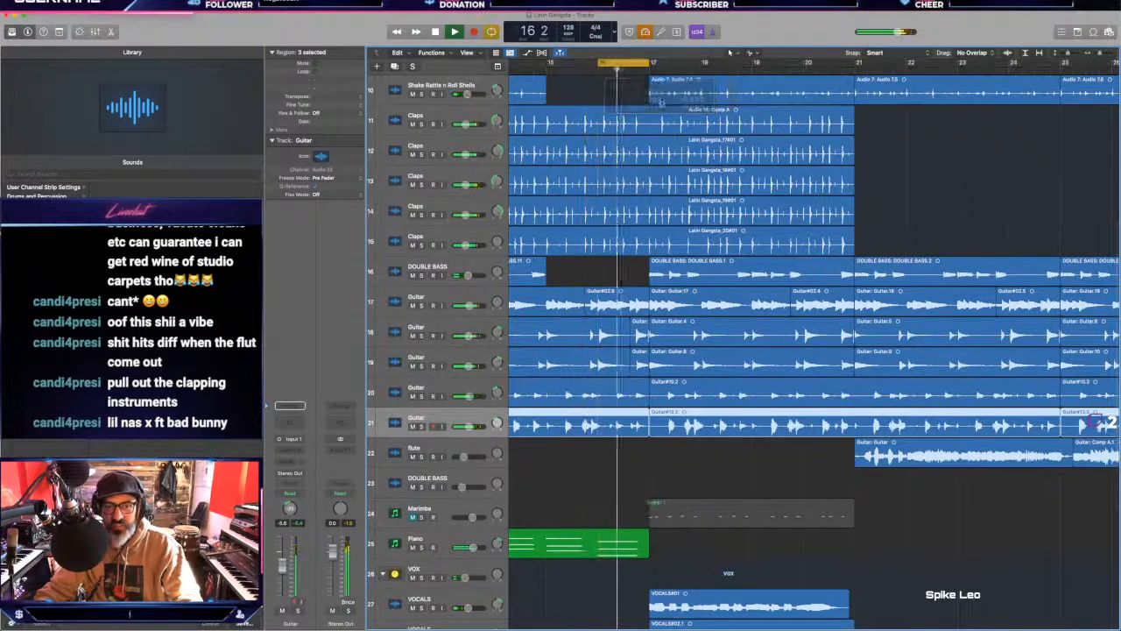
pyautogui.keyDown('super'); pyautogui.click(631, 301); pyautogui.keyUp('super')
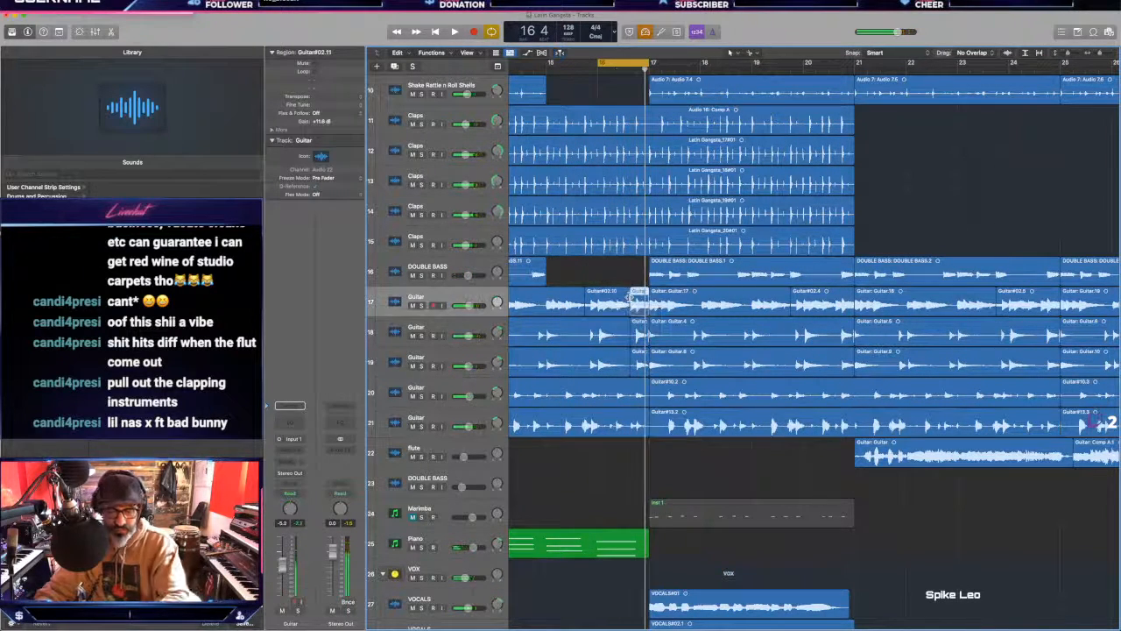
pyautogui.press('Delete')
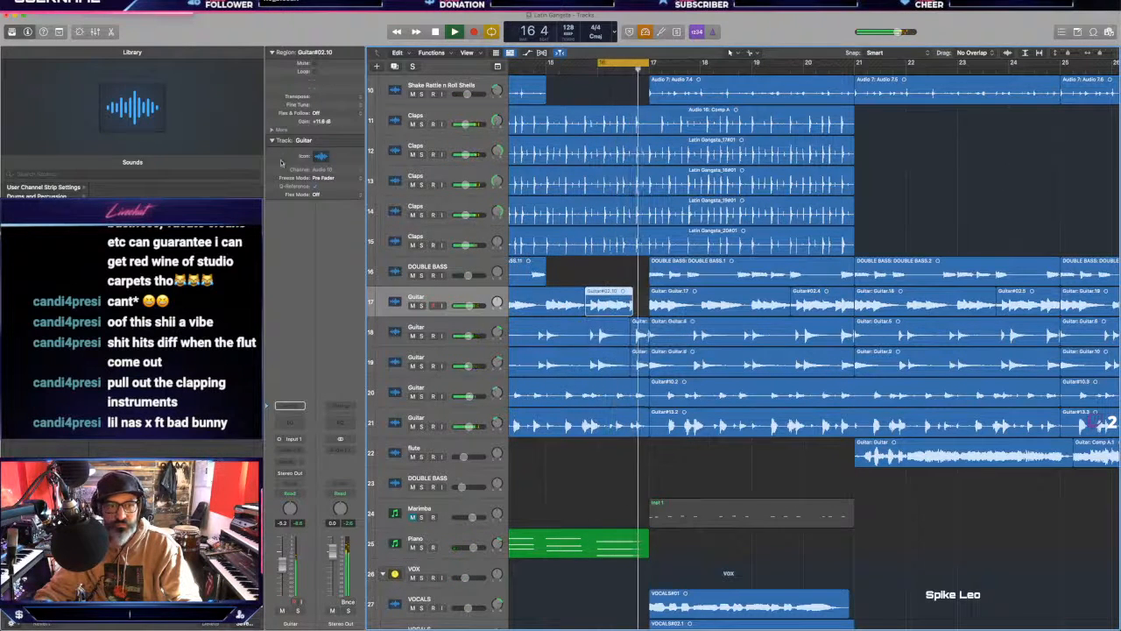
pyautogui.click(276, 128)
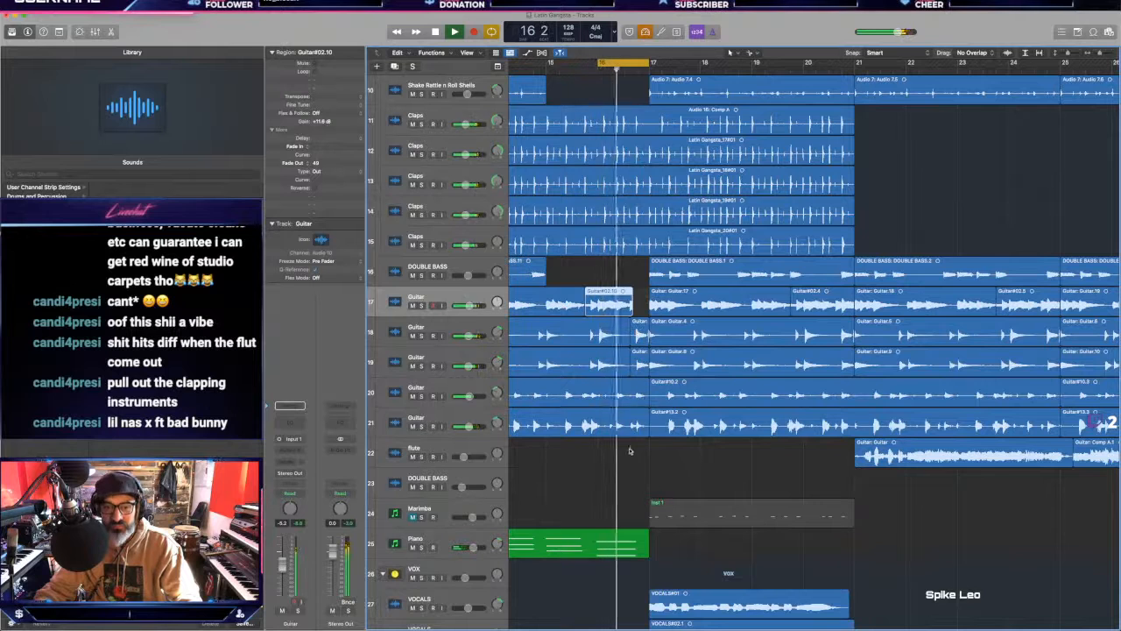
# Step: Cut the ends of the Guitar regions on tracks 20 and 21 just before bar 17, widen the cycle range, and stop playback
pyautogui.moveTo(644, 445); pyautogui.dragTo(635, 396)
pyautogui.keyDown('super'); pyautogui.click(627, 394); pyautogui.keyUp('super')
pyautogui.press('Delete')
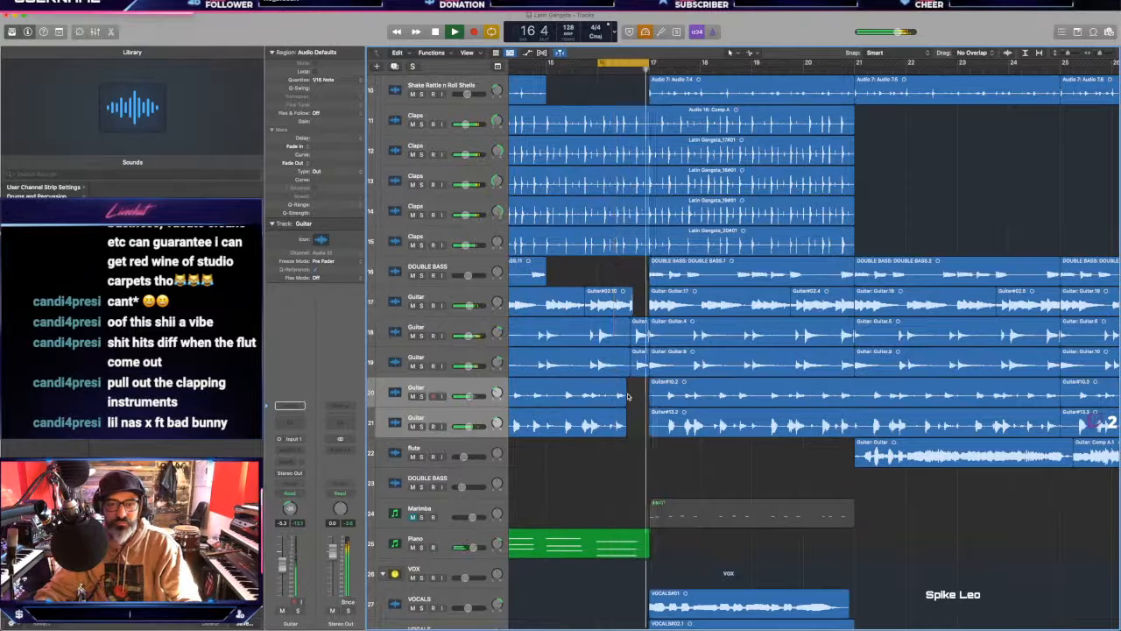
pyautogui.moveTo(548, 64); pyautogui.dragTo(1111, 64)
pyautogui.press('space')
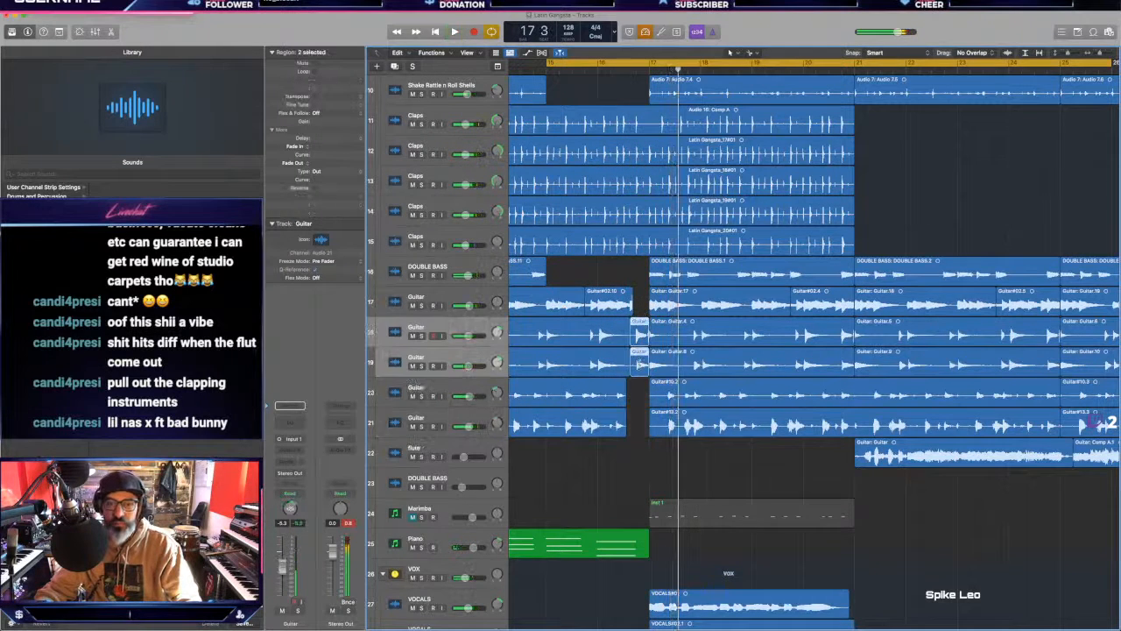
# Step: Undo the last deletions of the short guitar regions just before bar 17 and play back from bar 15
pyautogui.press('super+z')
pyautogui.press('super+z')
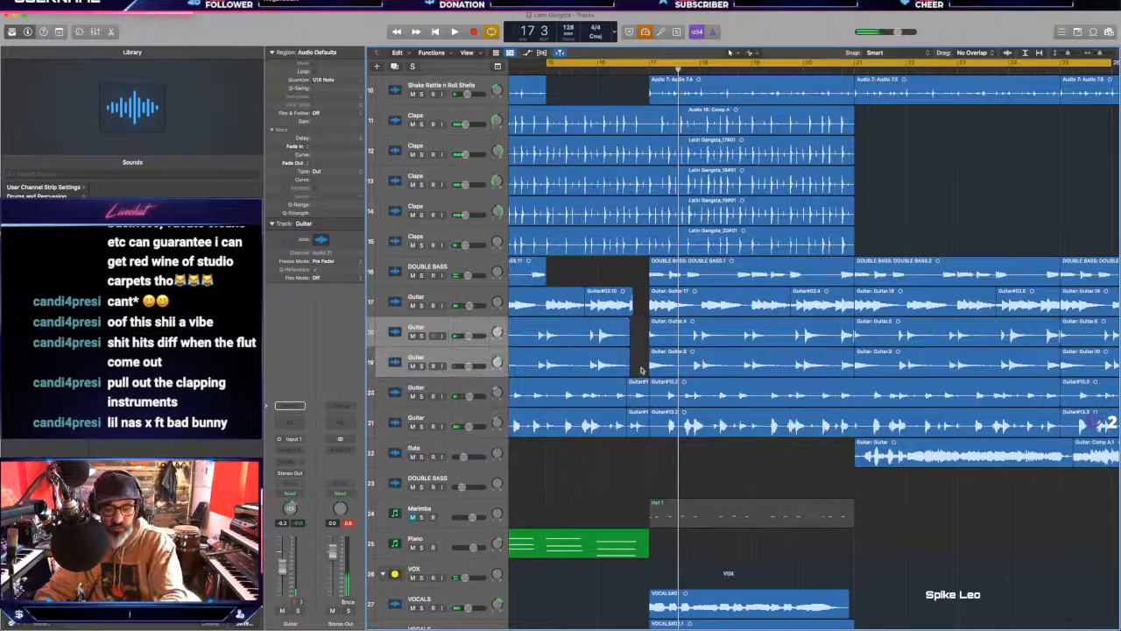
pyautogui.press('space')
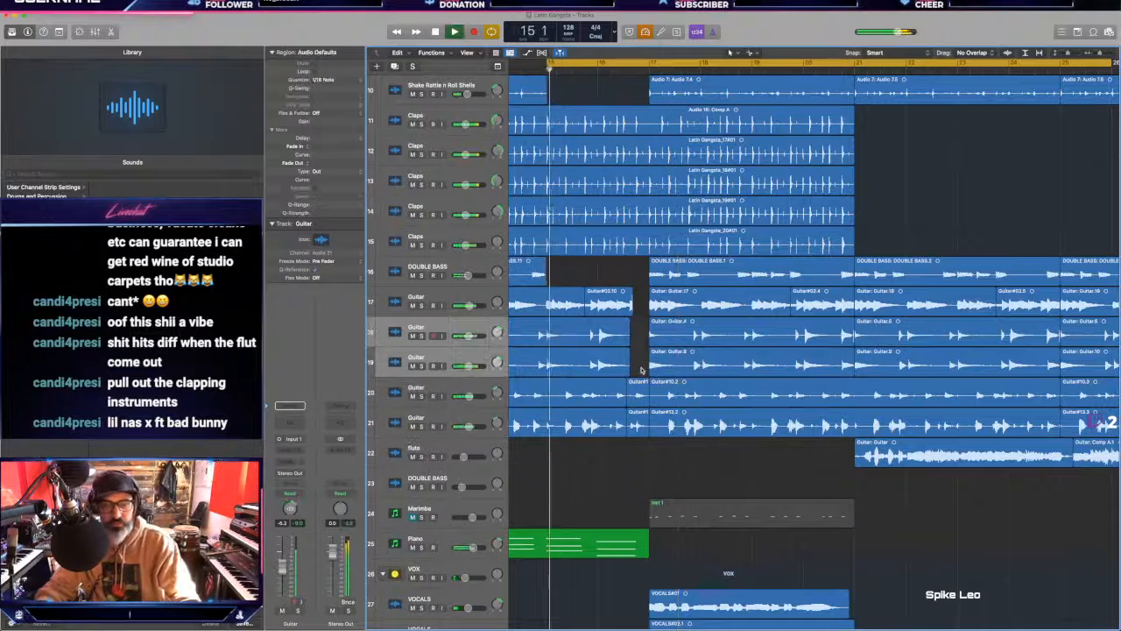
# Step: Compare the transition into bar 17 with the Piano track muted and unmuted during playback
pyautogui.click(416, 548)
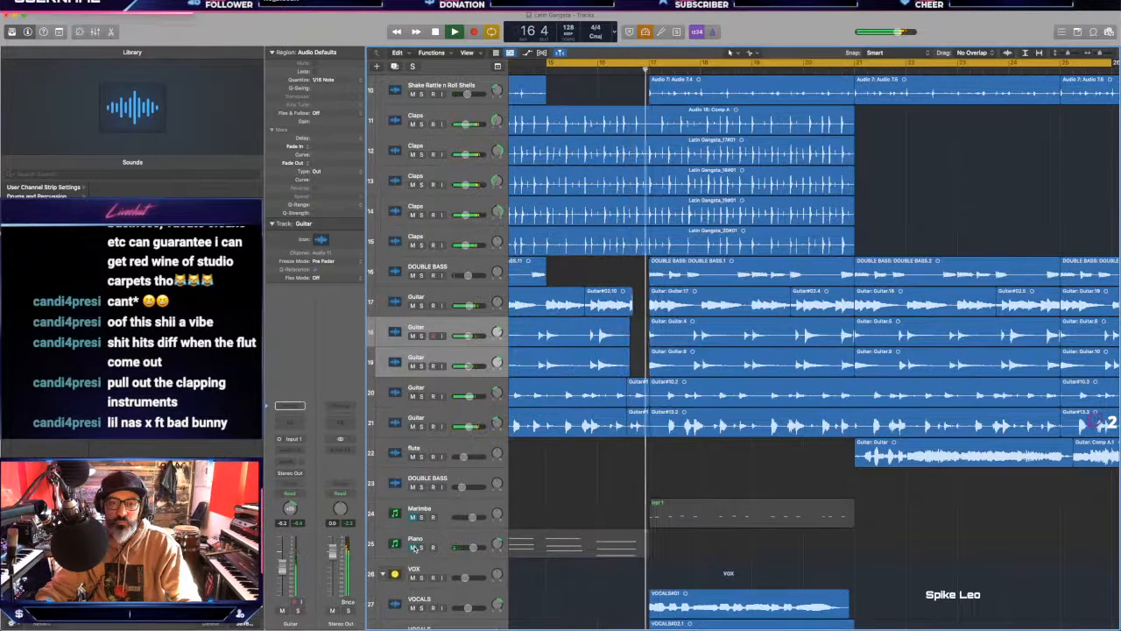
pyautogui.click(415, 548)
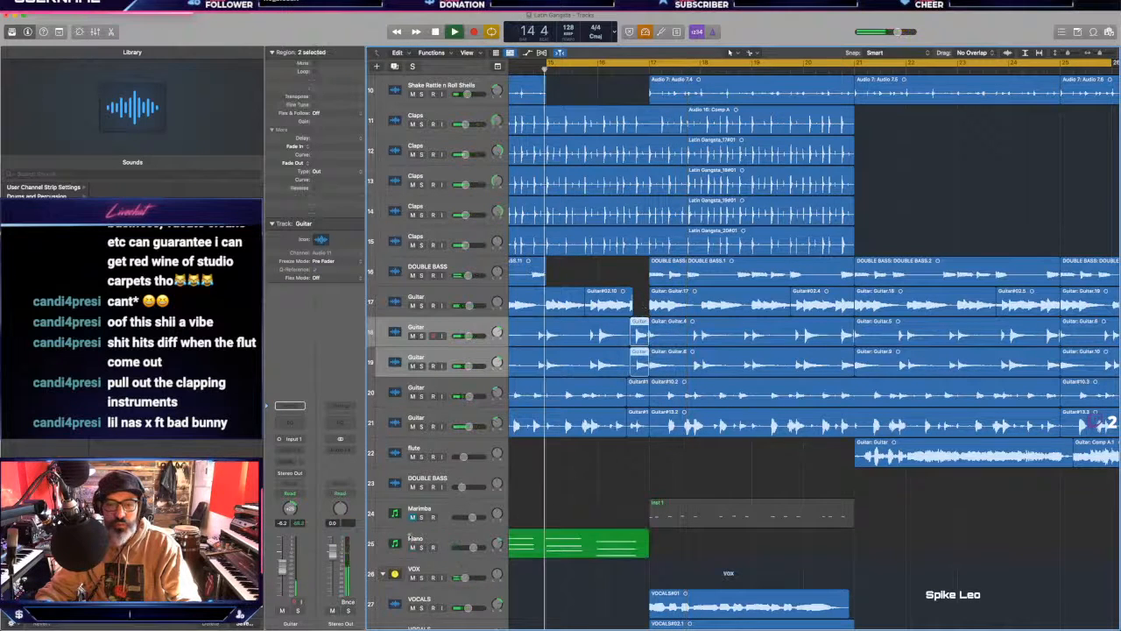
pyautogui.click(413, 548)
pyautogui.click(412, 547)
pyautogui.click(412, 548)
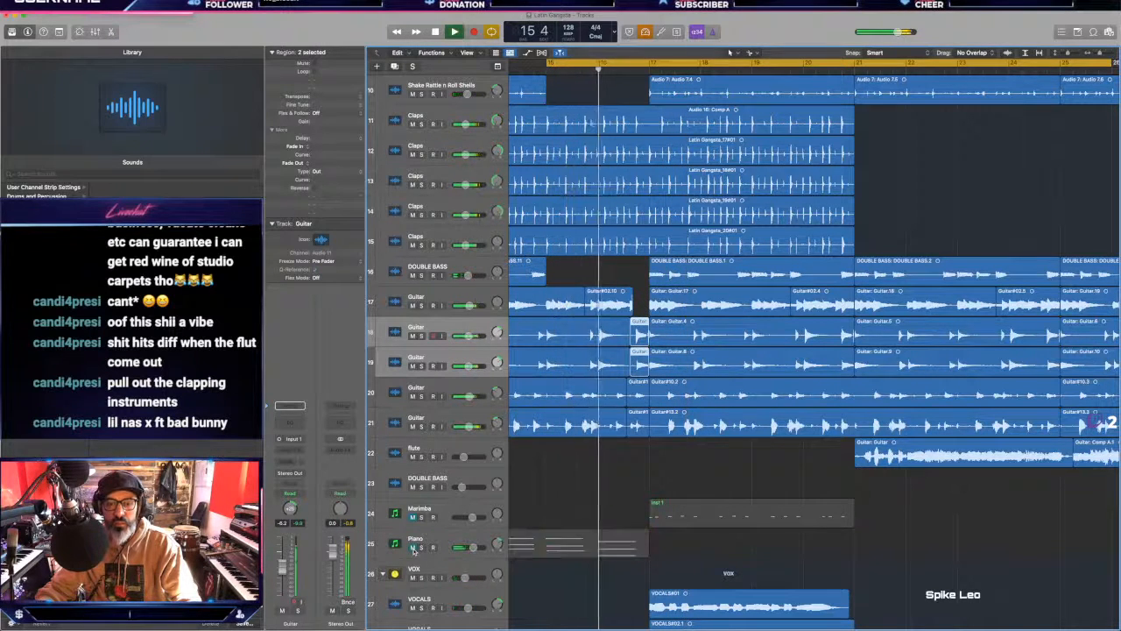
pyautogui.click(413, 547)
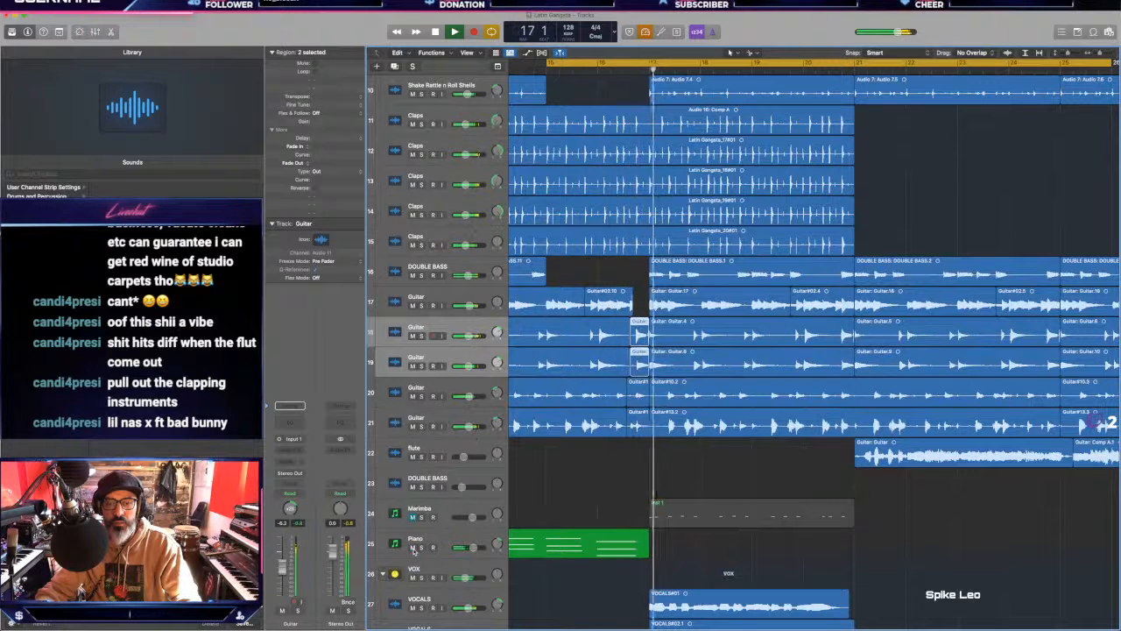
pyautogui.press('space')
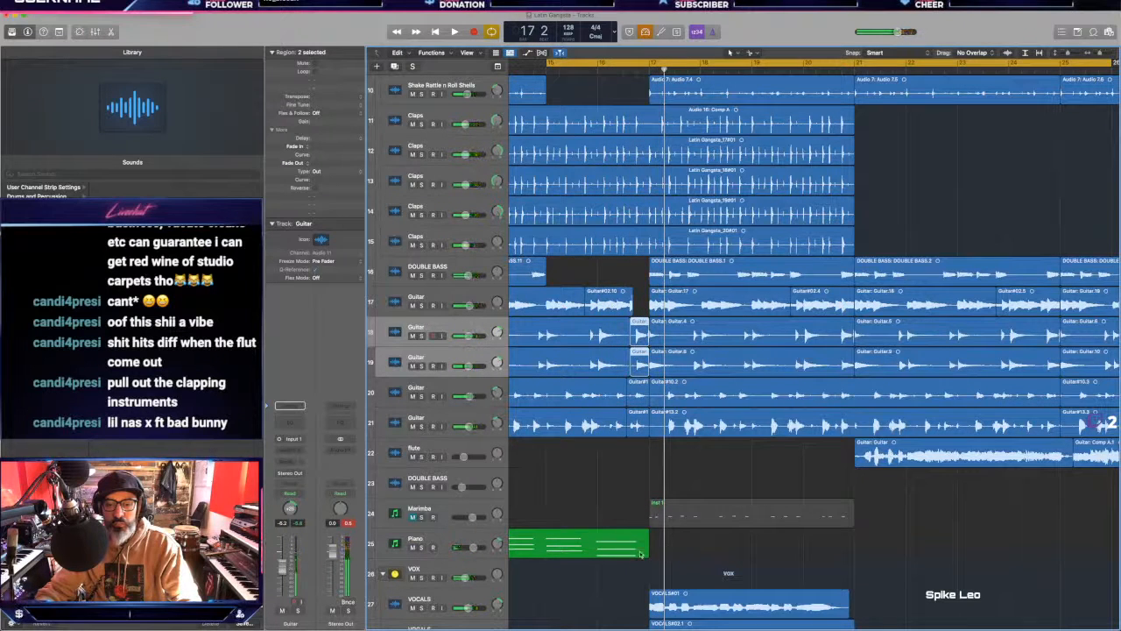
# Step: Copy the Piano track's Marimba region to bar 17 and shorten the original so it ends just before bar 16
pyautogui.press('super+Left')
pyautogui.moveTo(585, 544); pyautogui.dragTo(698, 545)
pyautogui.press('super+z')
pyautogui.moveTo(592, 544); pyautogui.dragTo(712, 545)
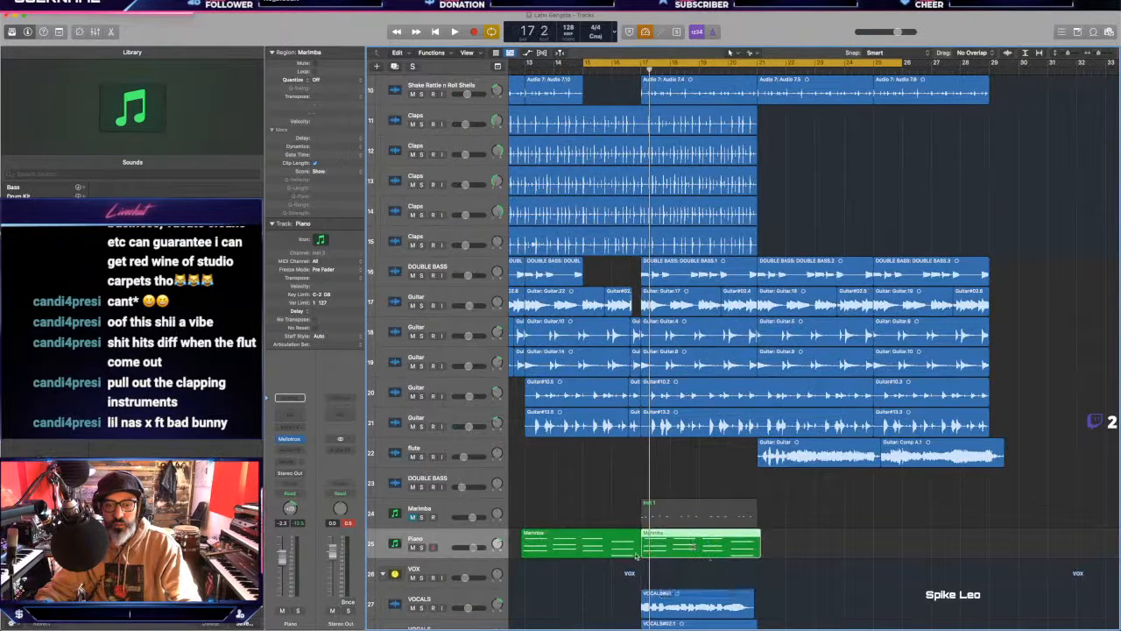
pyautogui.moveTo(641, 550); pyautogui.dragTo(605, 545)
pyautogui.press('space')
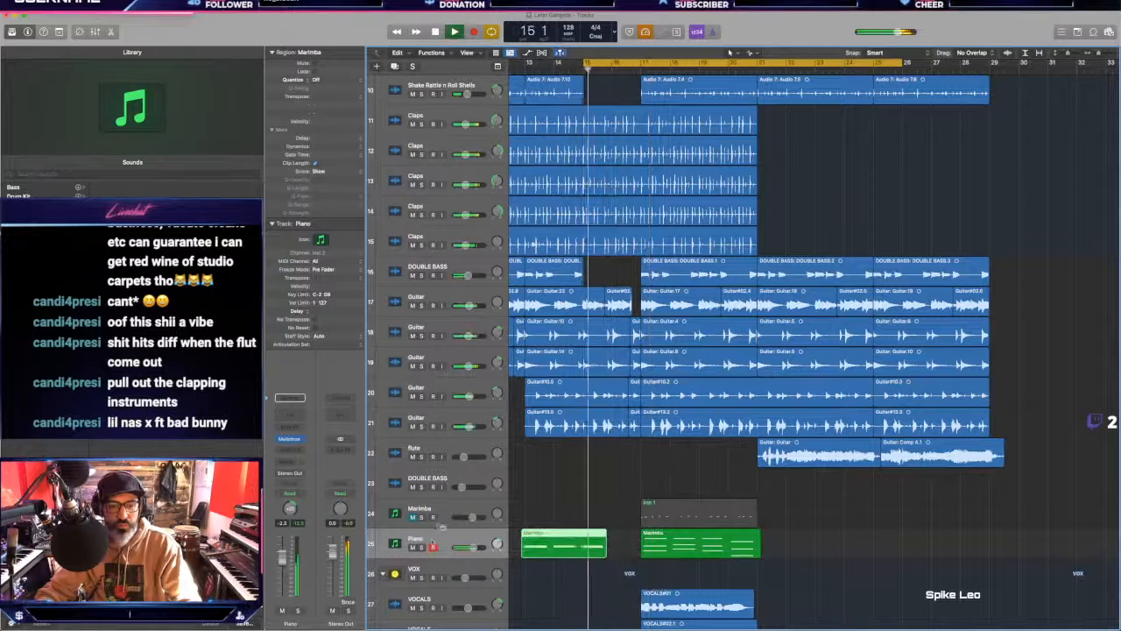
pyautogui.click(440, 543)
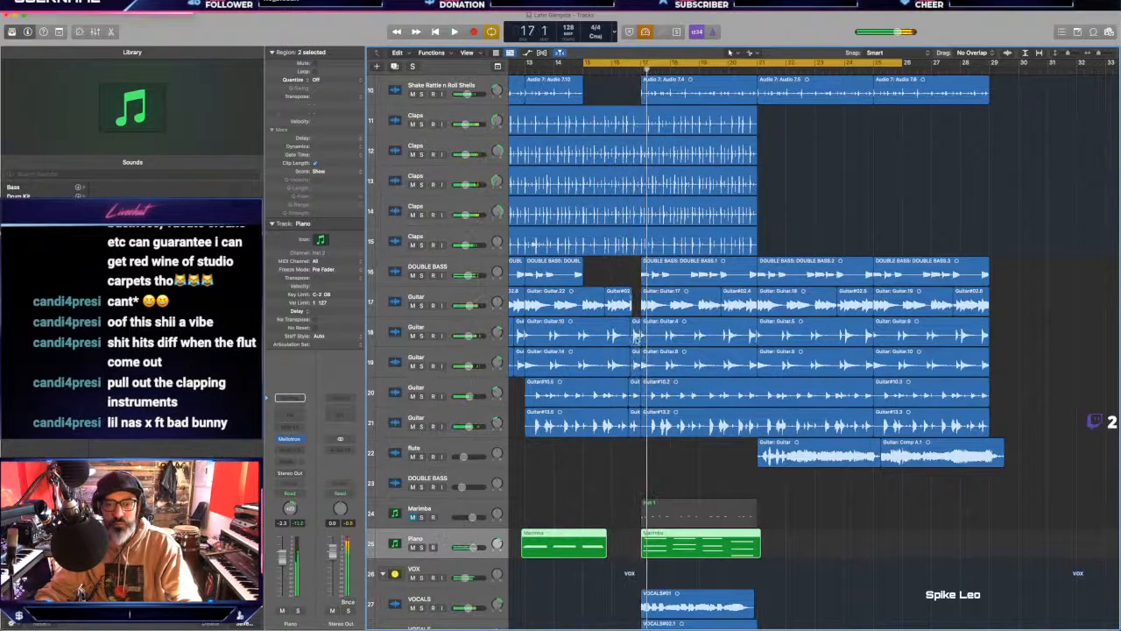
# Step: Delete the two short regions just before bar 17 on Guitar tracks 18 and 19 and play the transition
pyautogui.click(637, 338)
pyautogui.keyDown('shift'); pyautogui.click(636, 362); pyautogui.keyUp('shift')
pyautogui.press('Delete')
pyautogui.press('space')
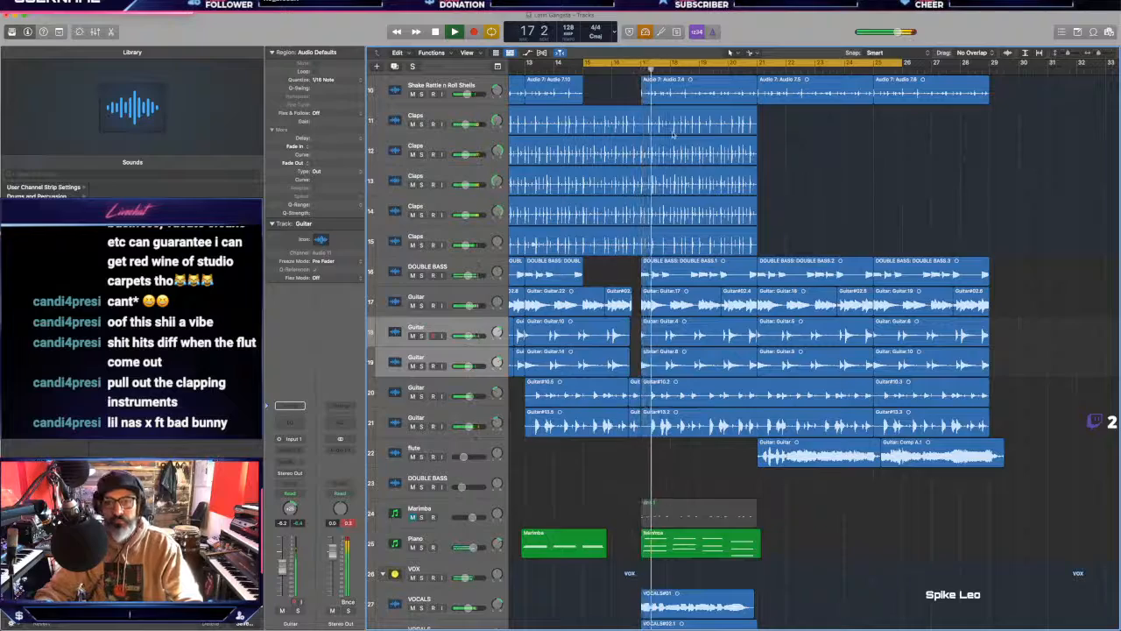
pyautogui.press('super+Right')
pyautogui.press('super+Right')
pyautogui.scroll(2, 858, 230)
pyautogui.scroll(2, 814, 351)
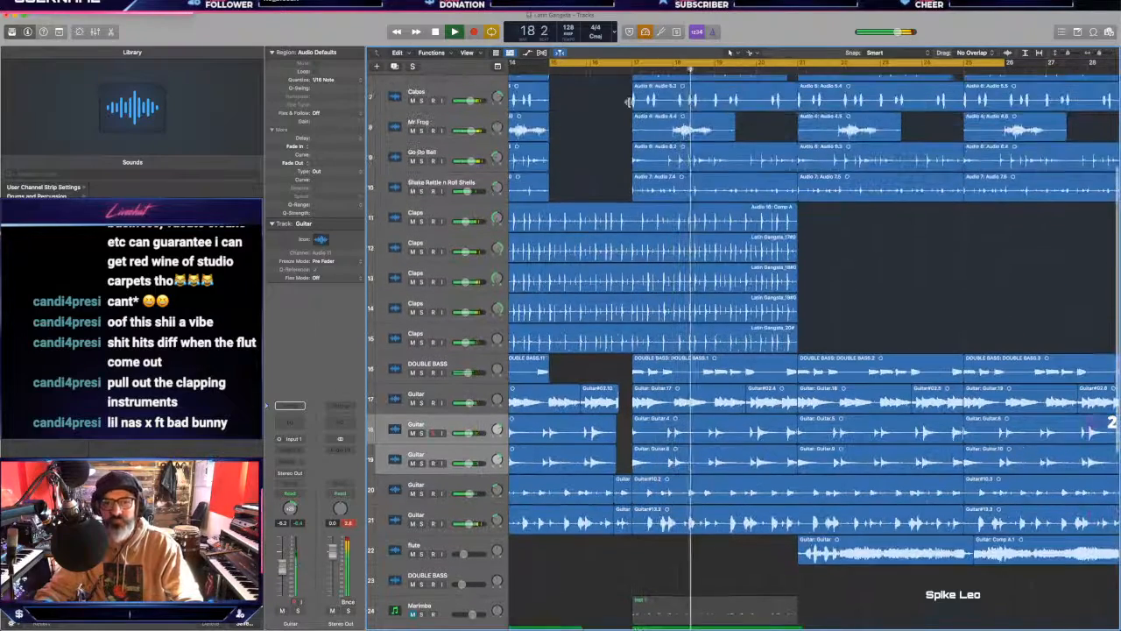
pyautogui.press('super+Right')
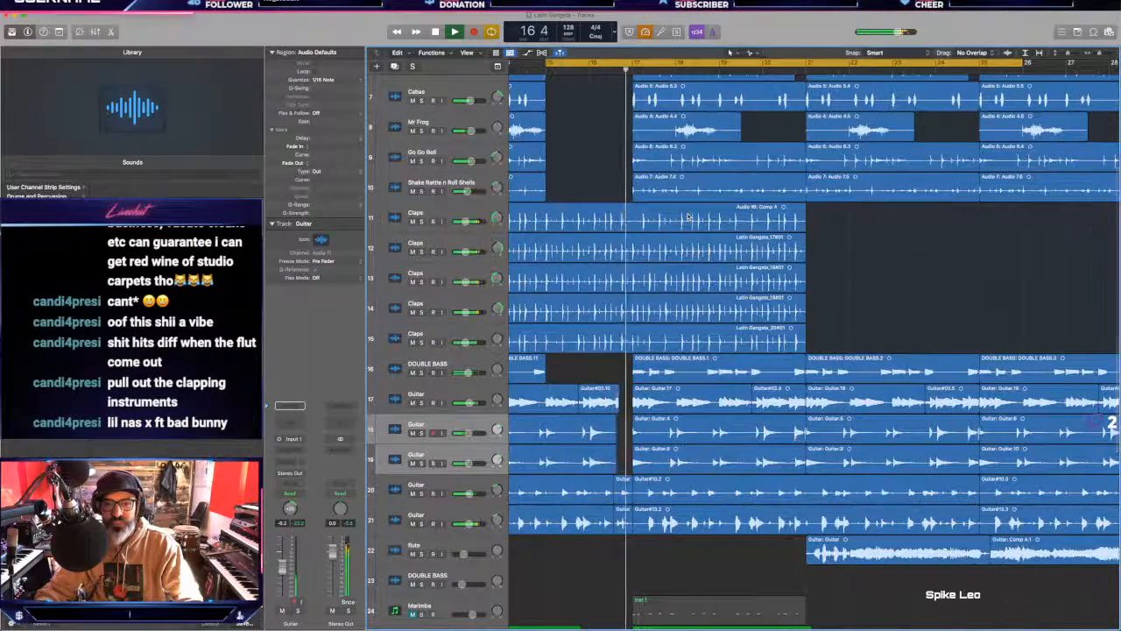
pyautogui.click(556, 65)
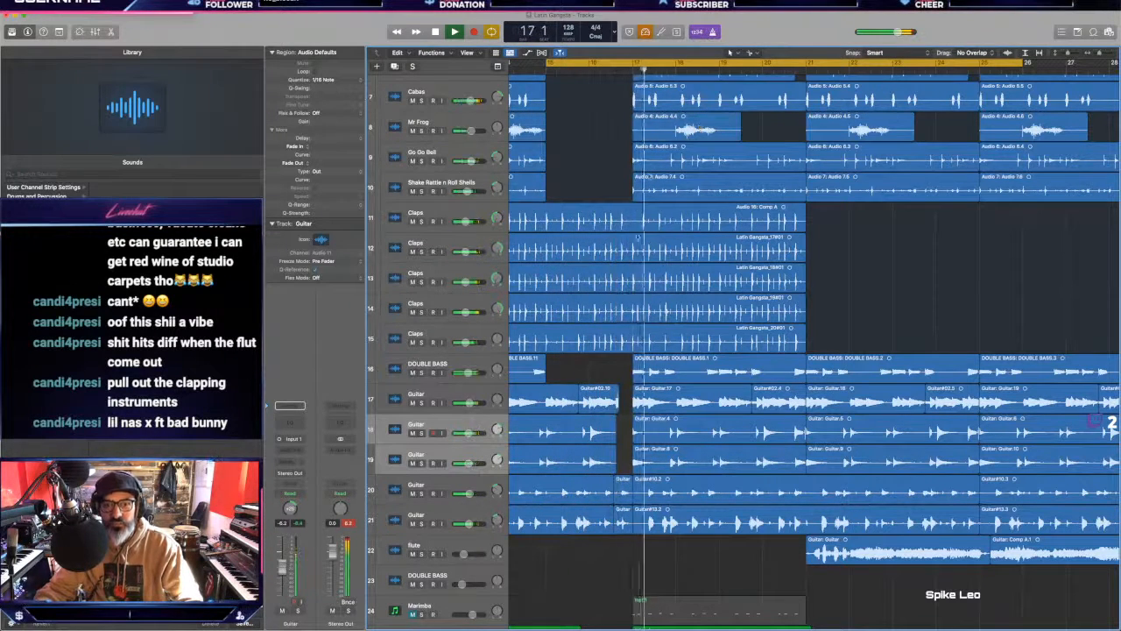
# Step: Add a half-bar Cabas region leading into bar 17 and play the transition from bar 15
pyautogui.press('space')
pyautogui.scroll(3, 621, 175)
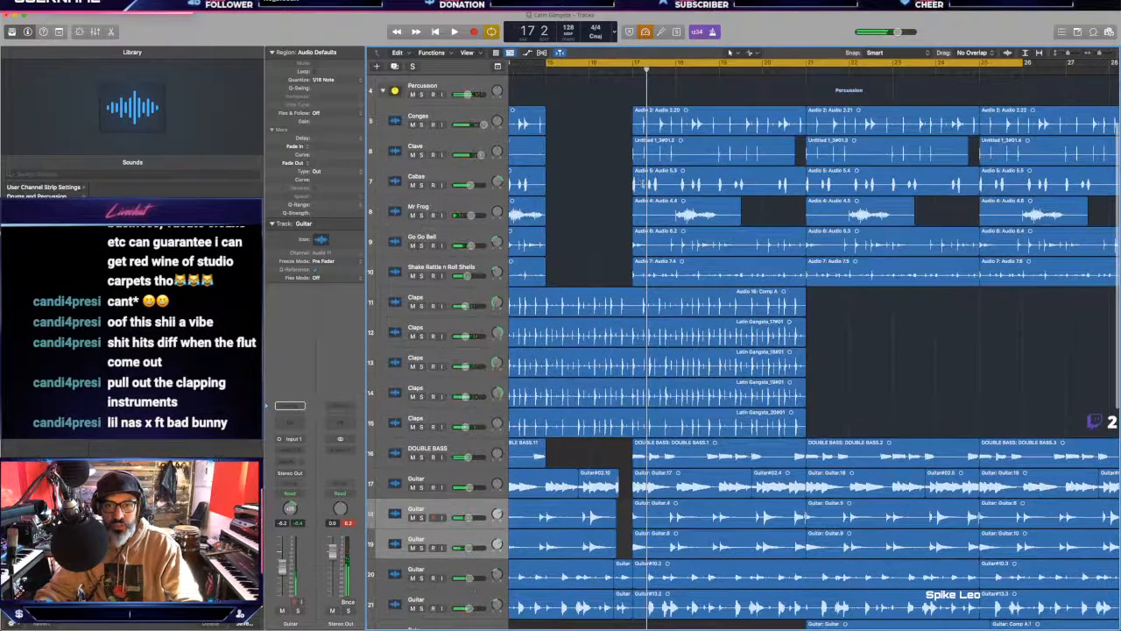
pyautogui.moveTo(638, 183); pyautogui.dragTo(619, 183)
pyautogui.press('space')
pyautogui.press('super+Right')
pyautogui.press('super+Right')
pyautogui.press('super+Right')
pyautogui.press('super+Right')
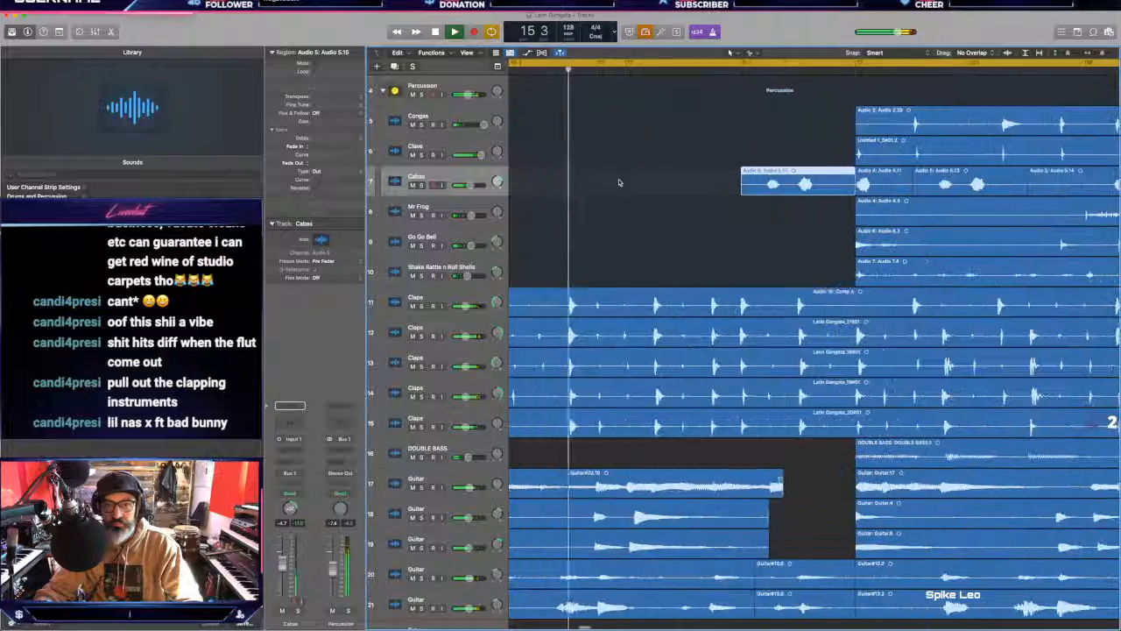
pyautogui.hscroll(3, 803, 204)
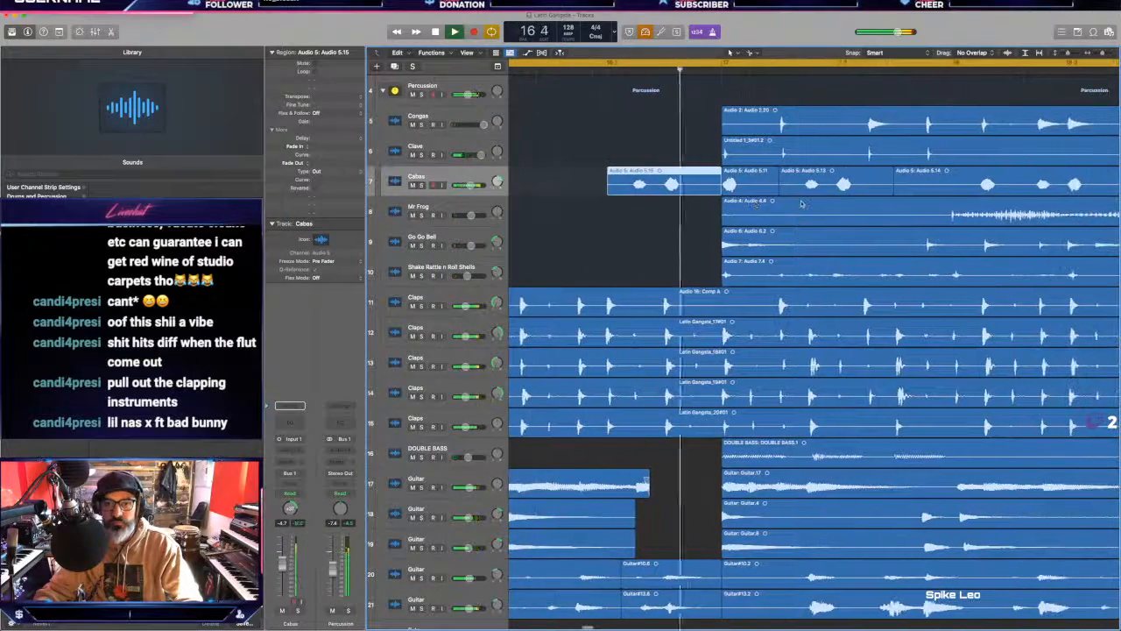
# Step: Compare the transition into bar 17 with Guitar tracks 20 and 21 muted and unmuted
pyautogui.scroll(-6, 801, 204)
pyautogui.press('space')
pyautogui.press('space')
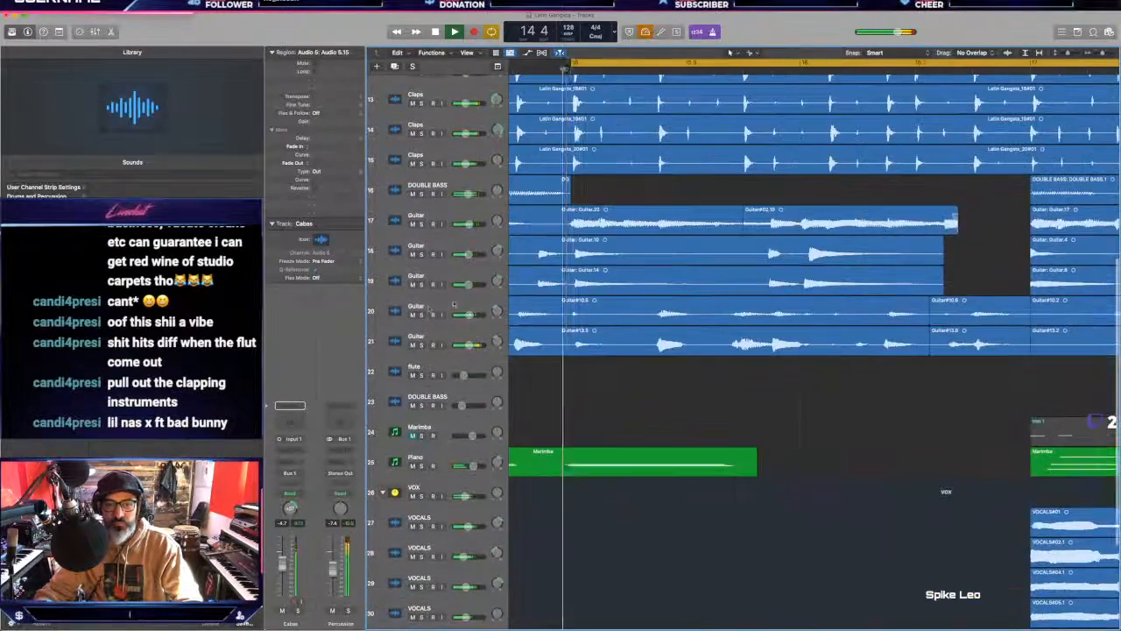
pyautogui.click(412, 314)
pyautogui.click(412, 345)
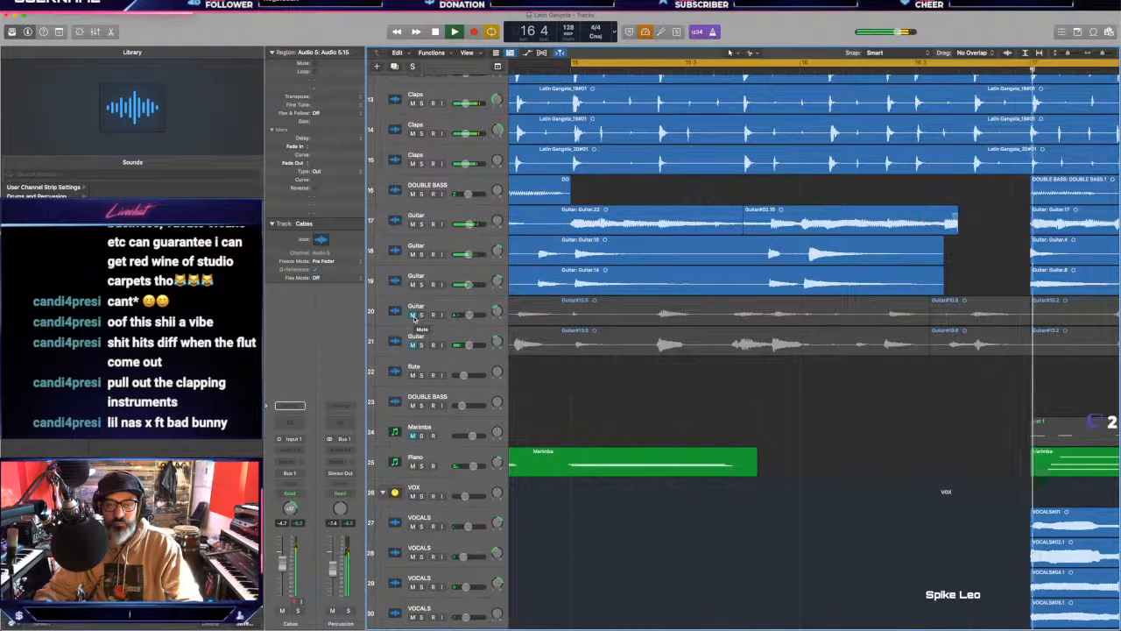
pyautogui.click(413, 317)
pyautogui.click(413, 345)
pyautogui.press('space')
pyautogui.press('space')
# Step: Replay the bars leading into bar 17 to check how the claps and percussion work together
pyautogui.scroll(2, 777, 330)
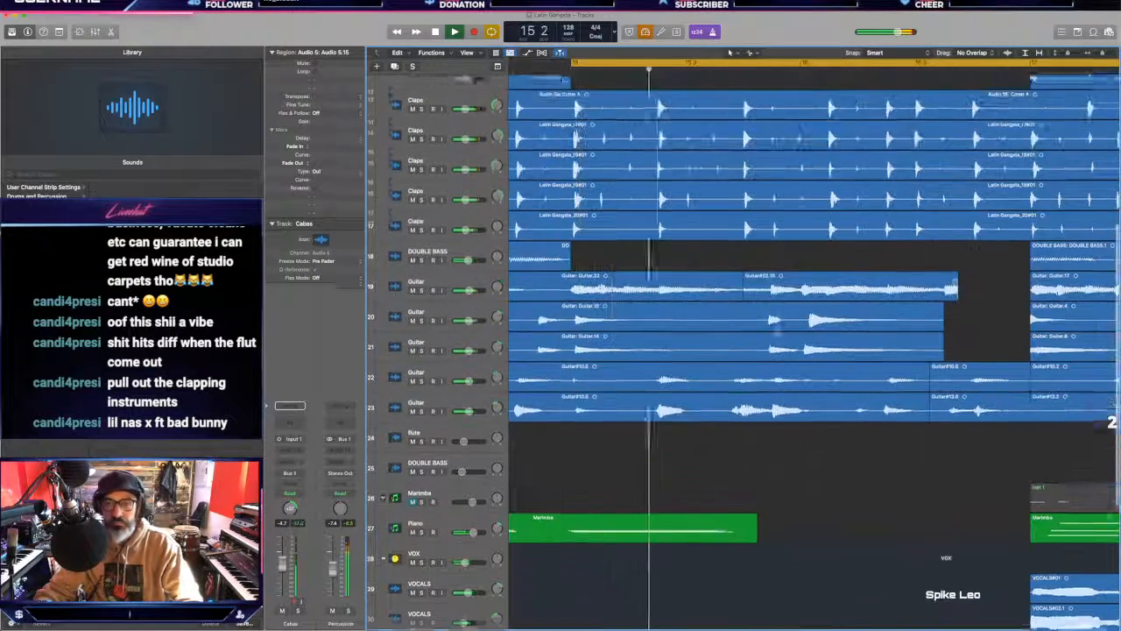
pyautogui.scroll(3, 408, 153)
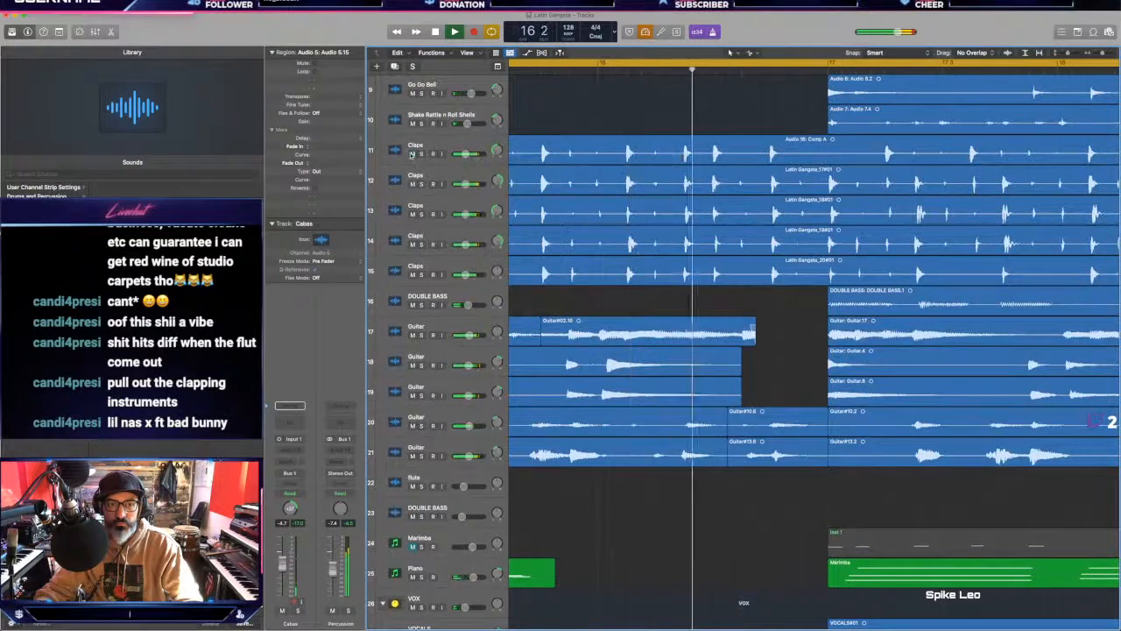
pyautogui.moveTo(411, 155)
pyautogui.mouseDown()
pyautogui.moveTo(413, 275)
pyautogui.moveTo(412, 158)
pyautogui.mouseUp()
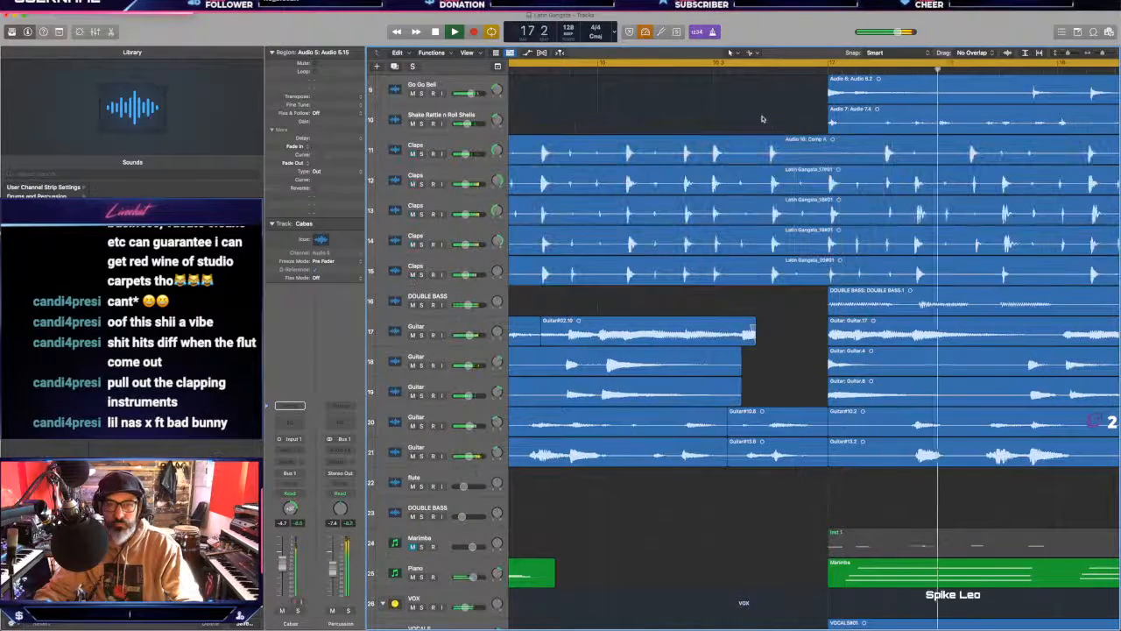
pyautogui.press('space')
pyautogui.press('space')
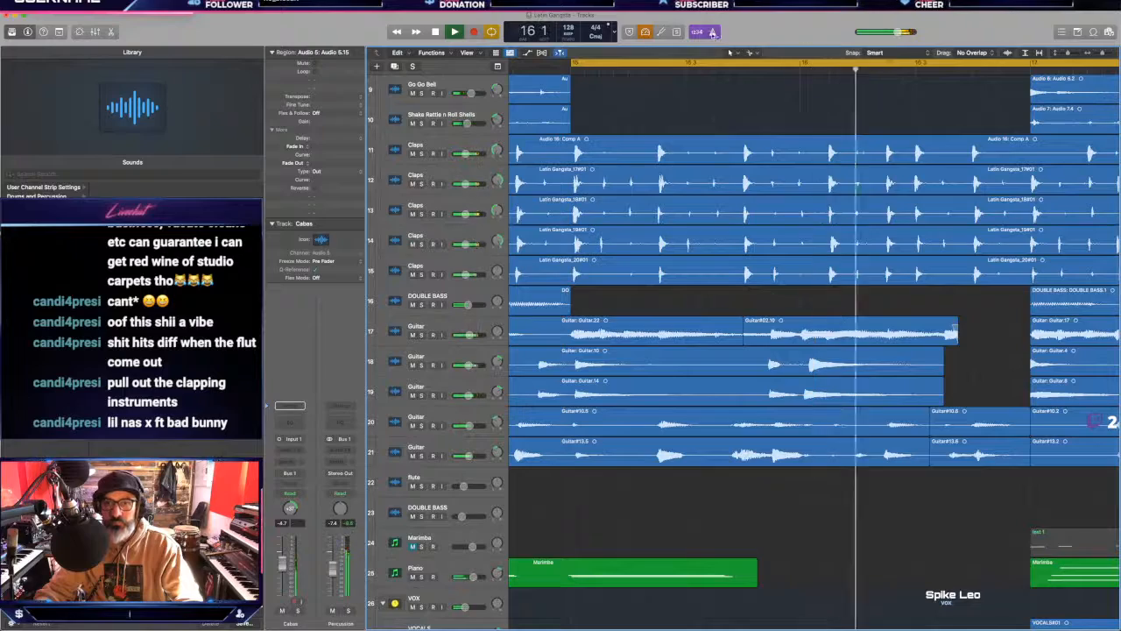
# Step: Remove the half-bar Cabas region before bar 17, lower the Cabas track's volume to -10.0 dB, and replay from bar 15
pyautogui.scroll(-5, 813, 135)
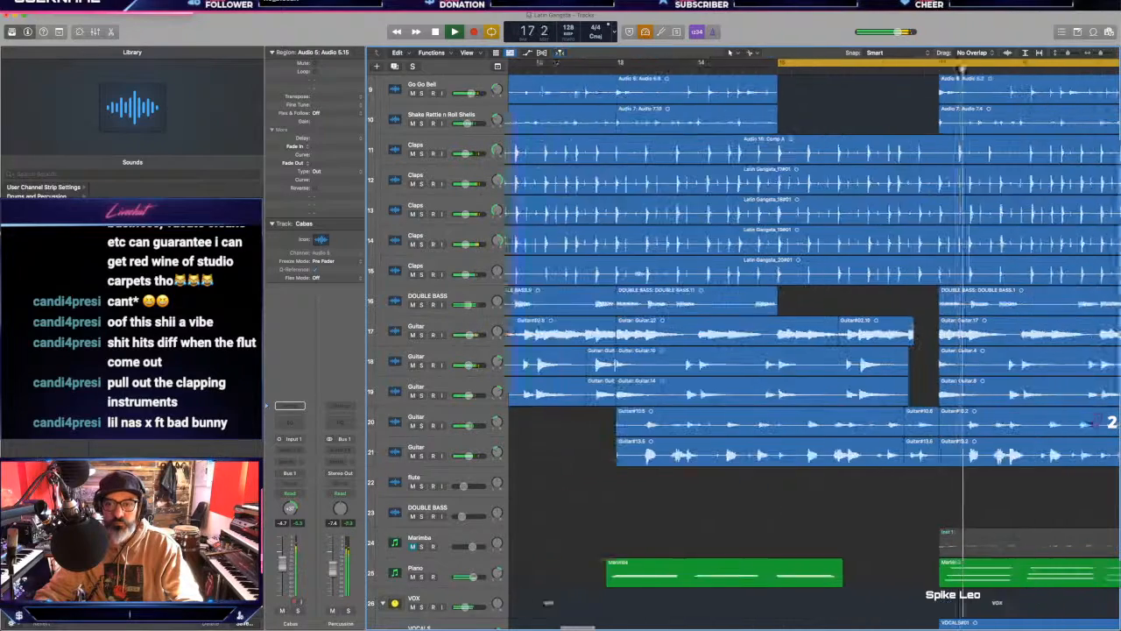
pyautogui.hscroll(4, 813, 135)
pyautogui.scroll(-3, 813, 135)
pyautogui.scroll(3, 609, 134)
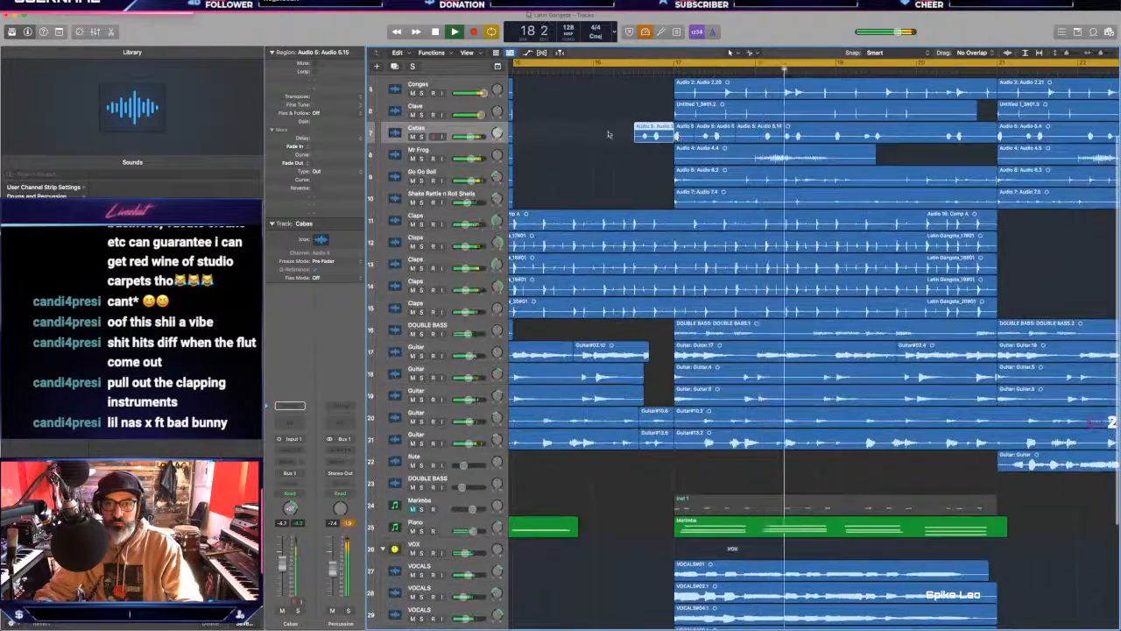
pyautogui.press('space')
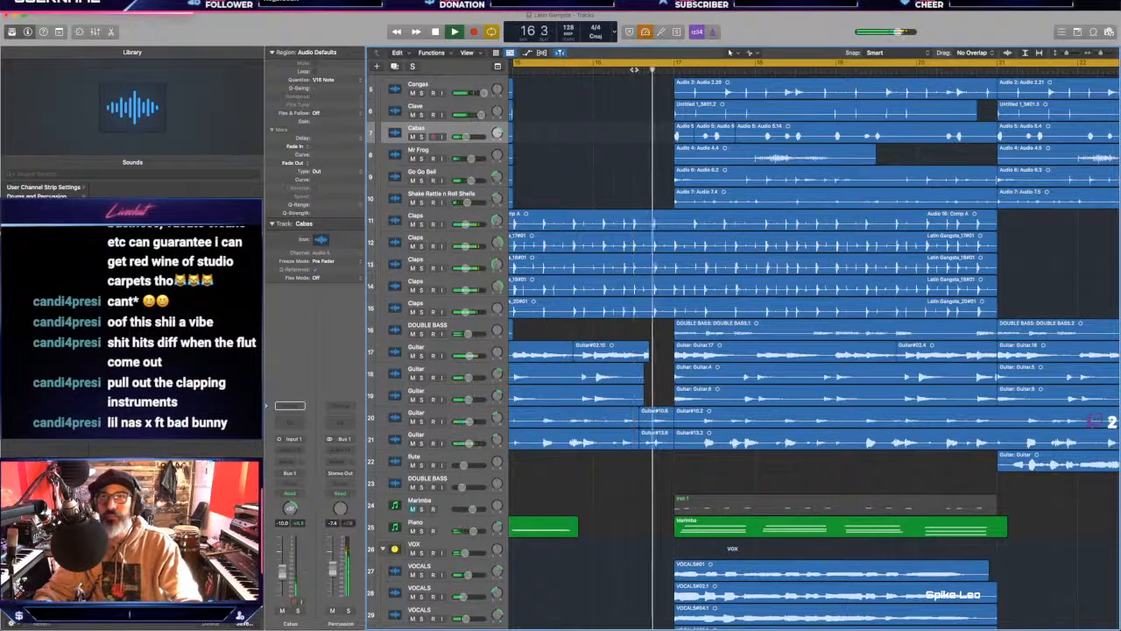
# Step: Select the eight VOCALS regions at bar 17 and copy them to bar 21
pyautogui.hscroll(2, 634, 69)
pyautogui.scroll(-5, 601, 445)
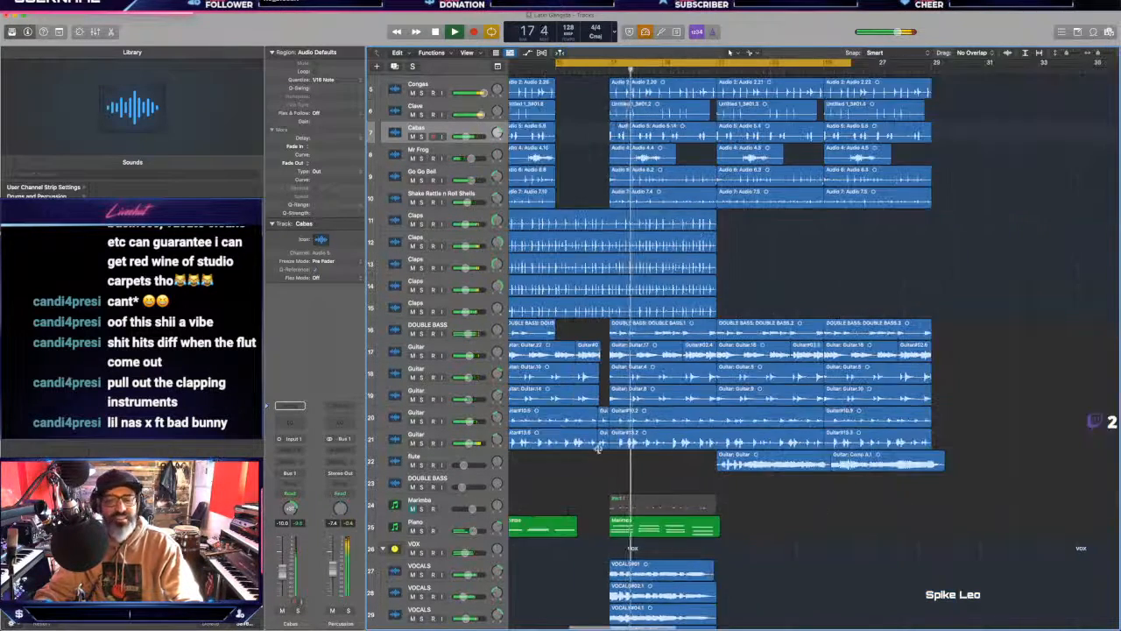
pyautogui.scroll(-2, 598, 449)
pyautogui.scroll(-3, 665, 460)
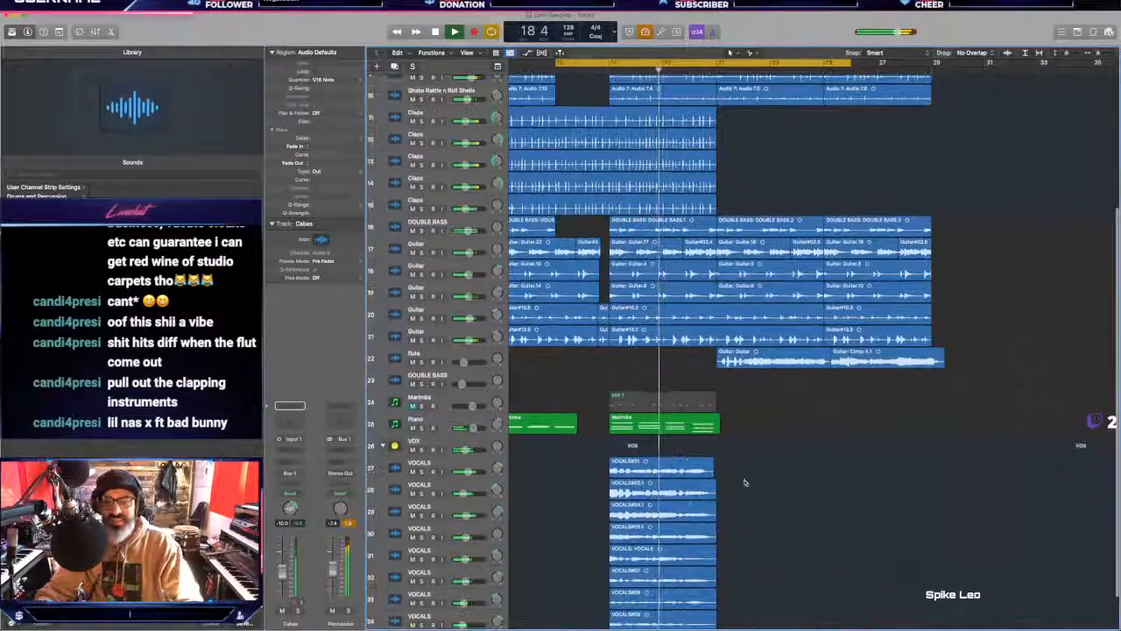
pyautogui.scroll(-1, 731, 465)
pyautogui.moveTo(737, 409); pyautogui.dragTo(640, 593)
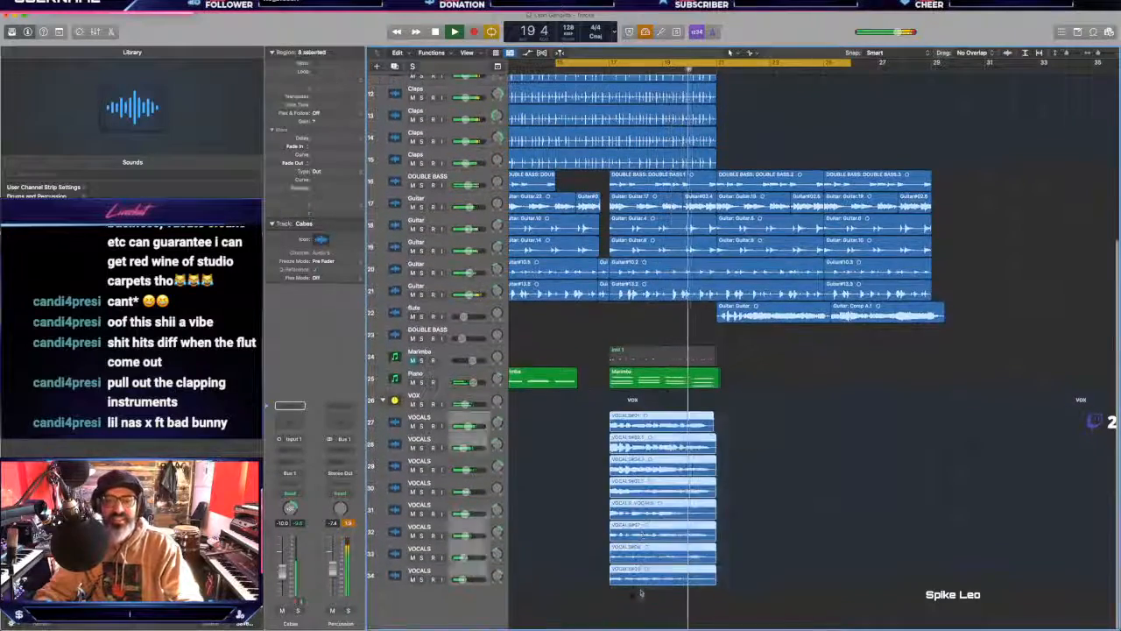
pyautogui.moveTo(644, 415); pyautogui.dragTo(751, 417)
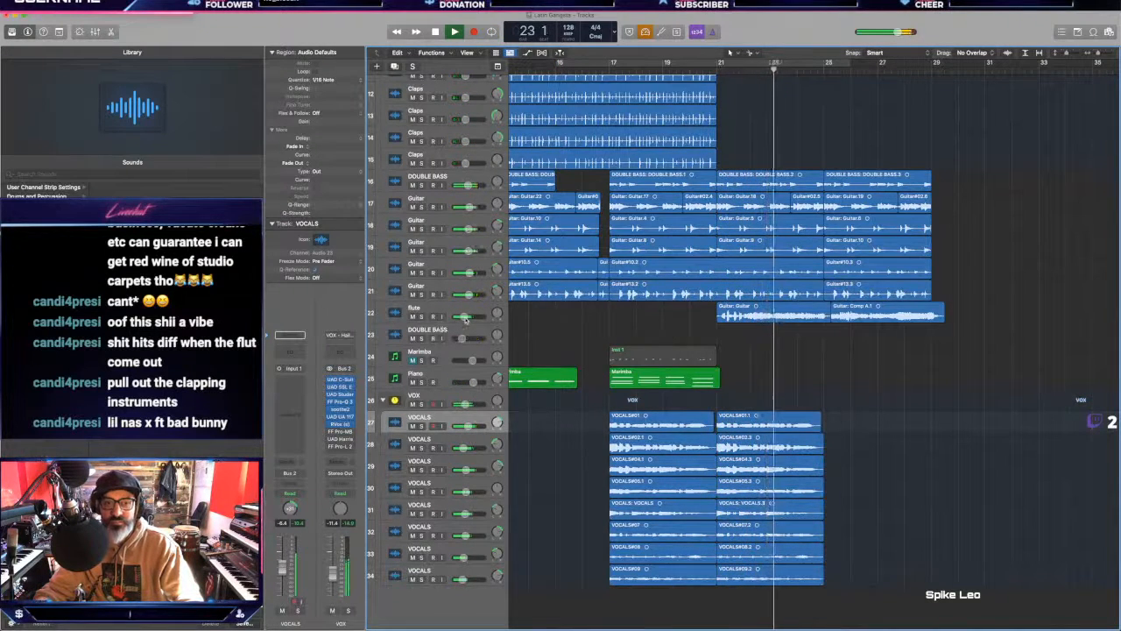
pyautogui.moveTo(774, 409); pyautogui.dragTo(866, 425)
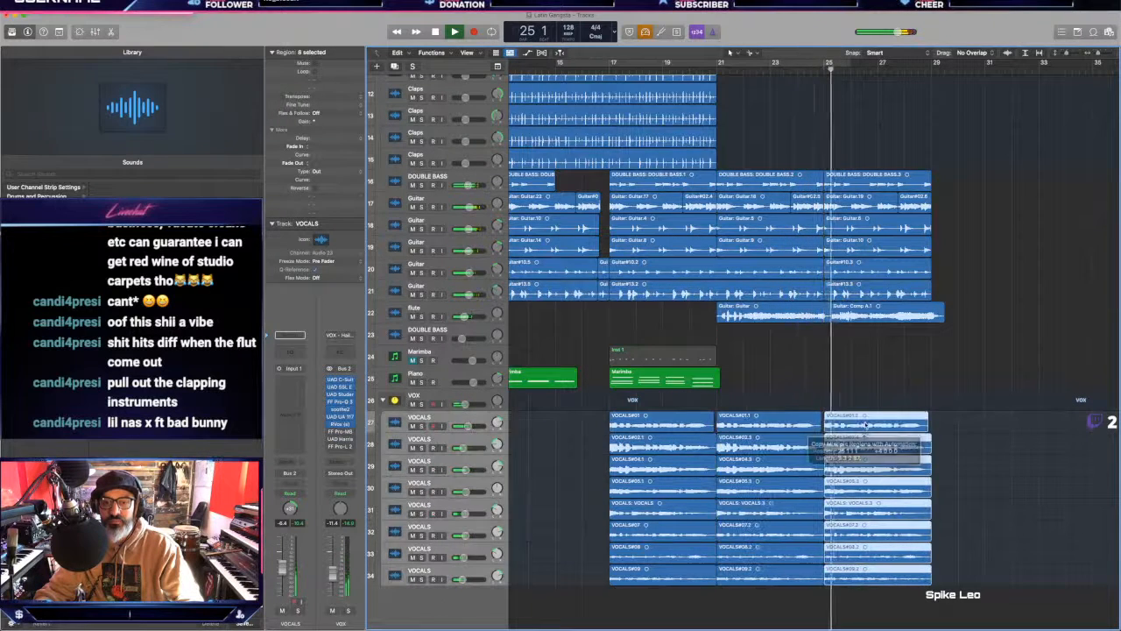
pyautogui.press('super+z')
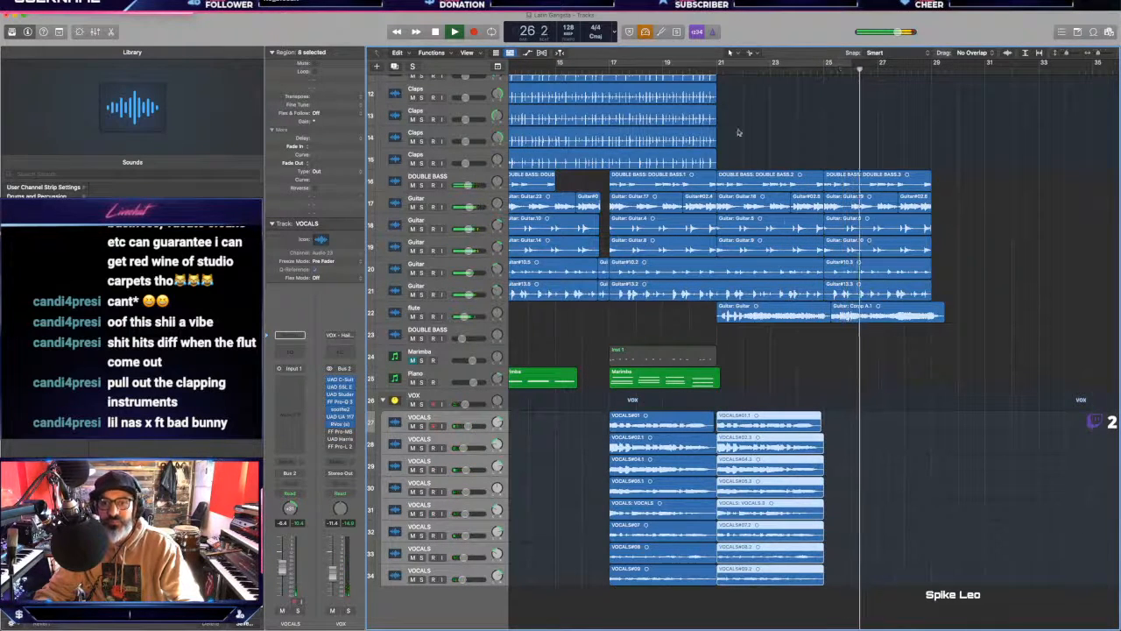
# Step: Move the two flute regions to bar 25, and move the Marimba track's region to bar 21 with that track unmuted
pyautogui.moveTo(683, 324); pyautogui.dragTo(917, 310)
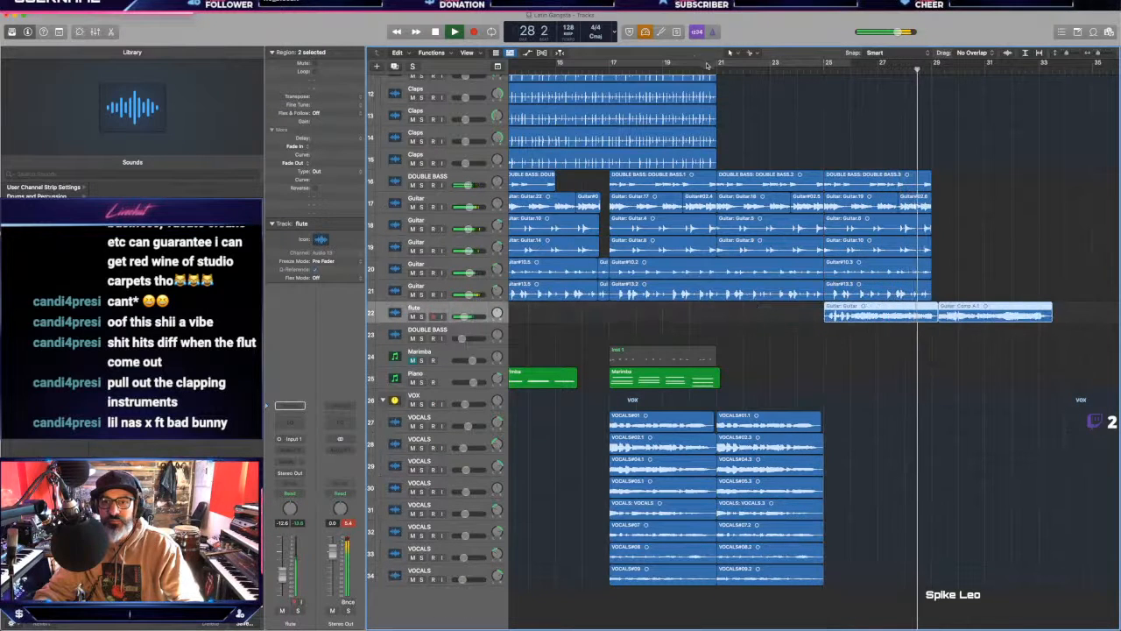
pyautogui.moveTo(616, 366); pyautogui.dragTo(723, 366)
pyautogui.click(413, 361)
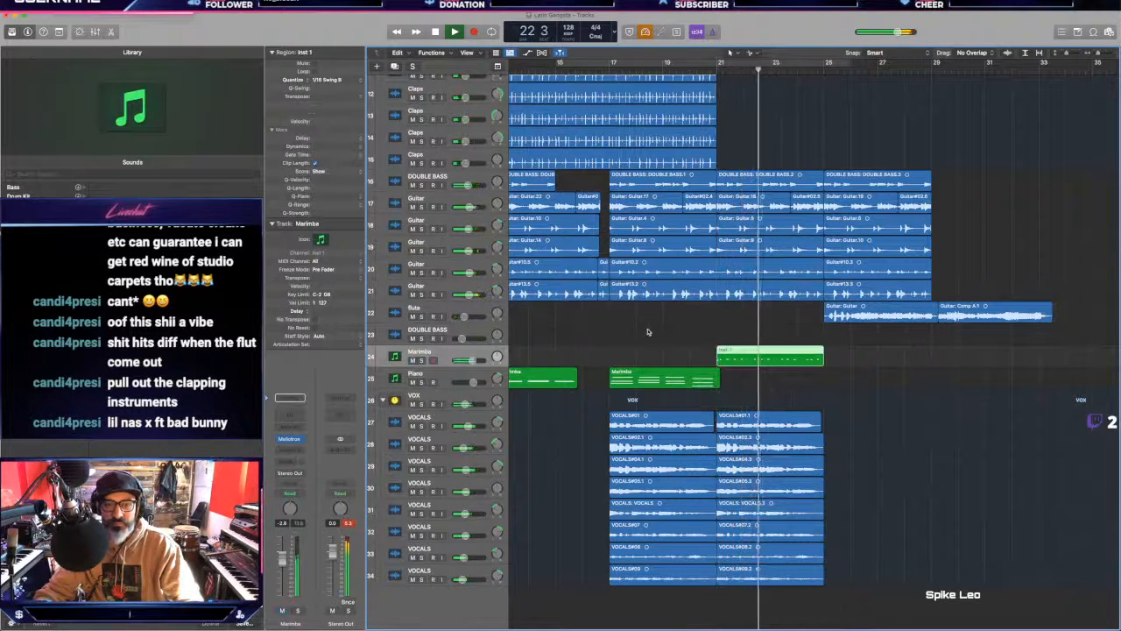
pyautogui.click(648, 331)
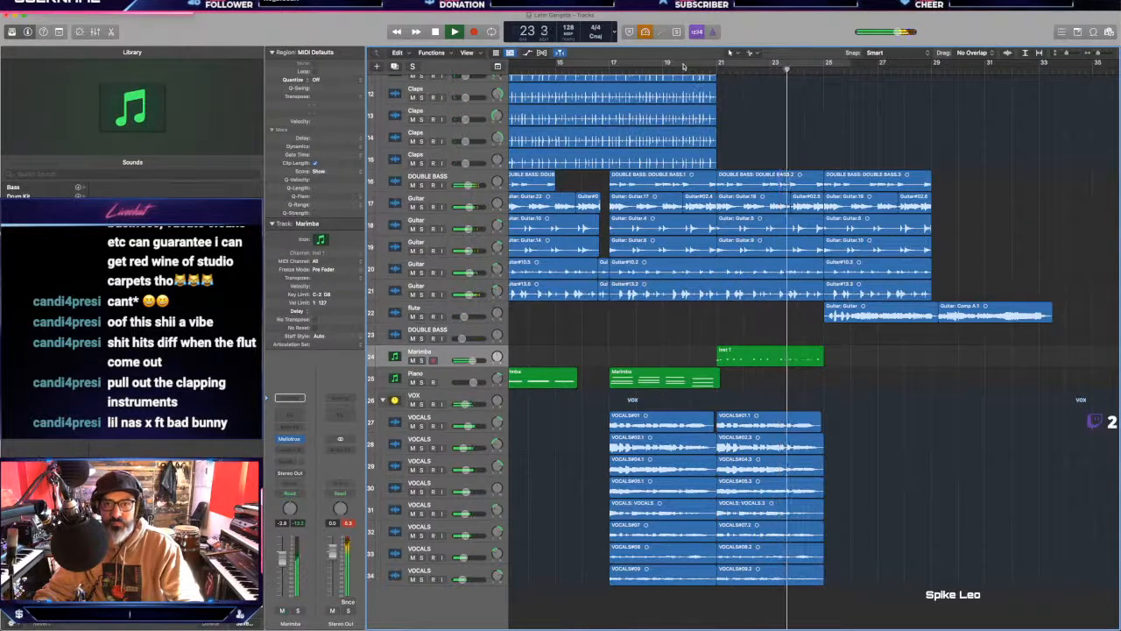
# Step: Loop bars 20 to 31, copy the Marimba region to bar 17 and cut that copy to keep only the portion from bar 20
pyautogui.moveTo(688, 61); pyautogui.dragTo(988, 61)
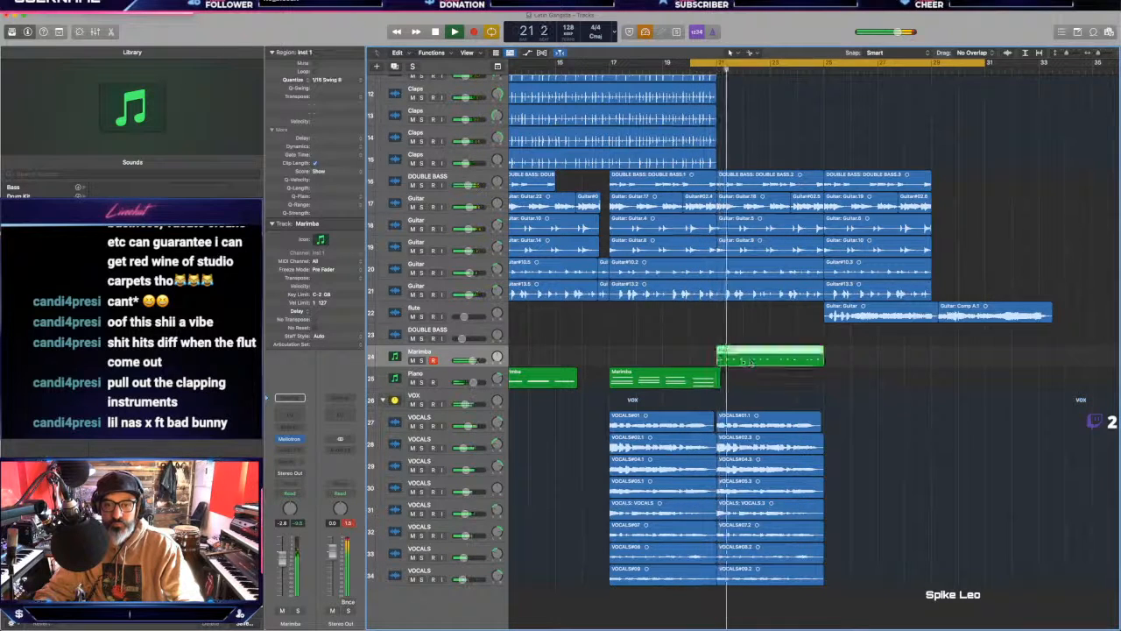
pyautogui.moveTo(746, 363); pyautogui.dragTo(645, 356)
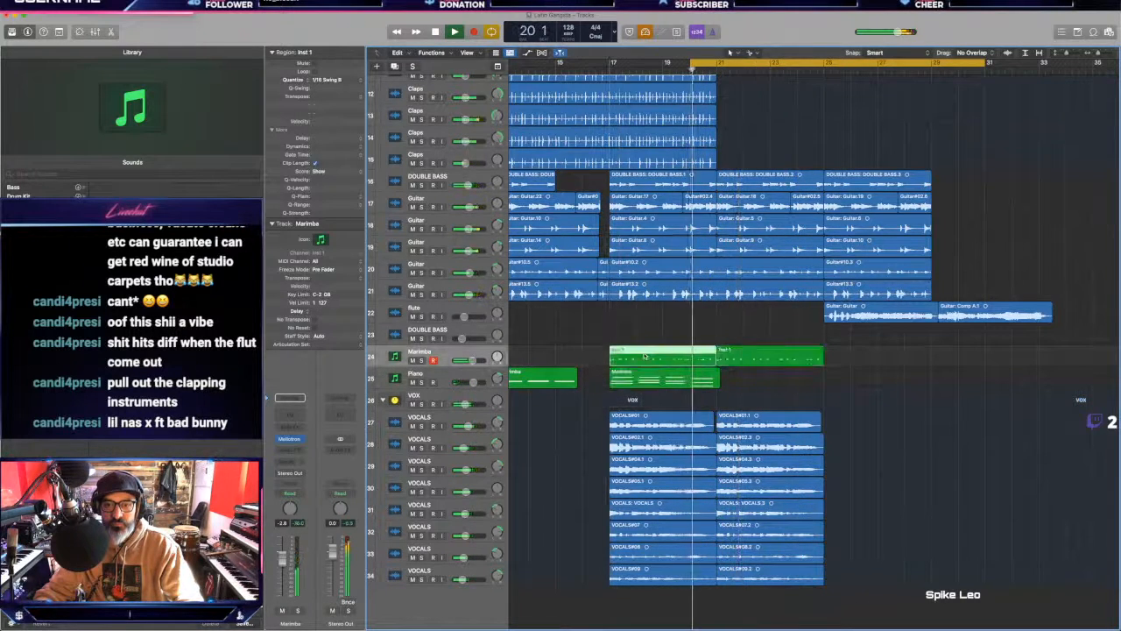
pyautogui.keyDown('super'); pyautogui.click(691, 361); pyautogui.keyUp('super')
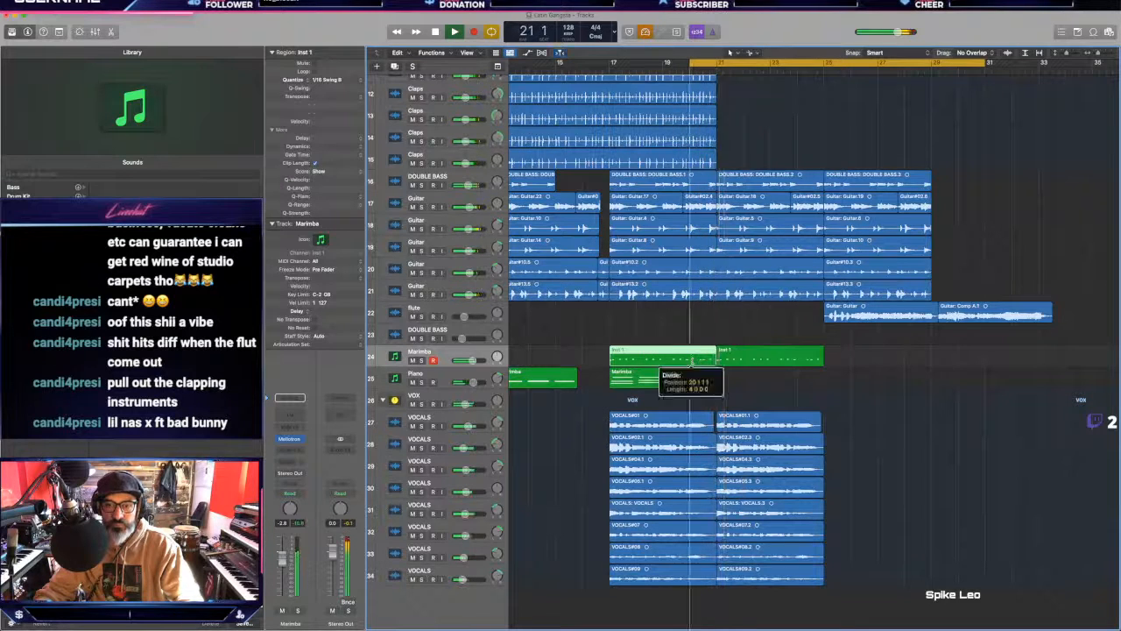
pyautogui.click(676, 359)
pyautogui.press('Delete')
# Step: Copy the Piano track's region from bar 17 to bar 21
pyautogui.hscroll(3, 662, 340)
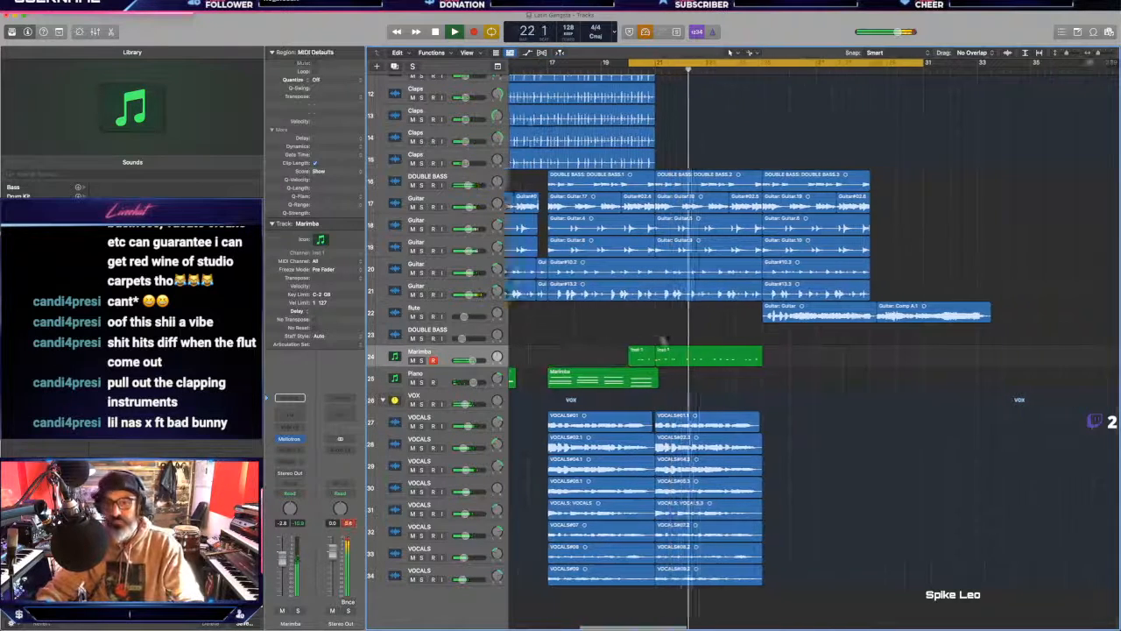
pyautogui.moveTo(574, 382); pyautogui.dragTo(676, 386)
pyautogui.press('super+Up')
pyautogui.press('super+Up')
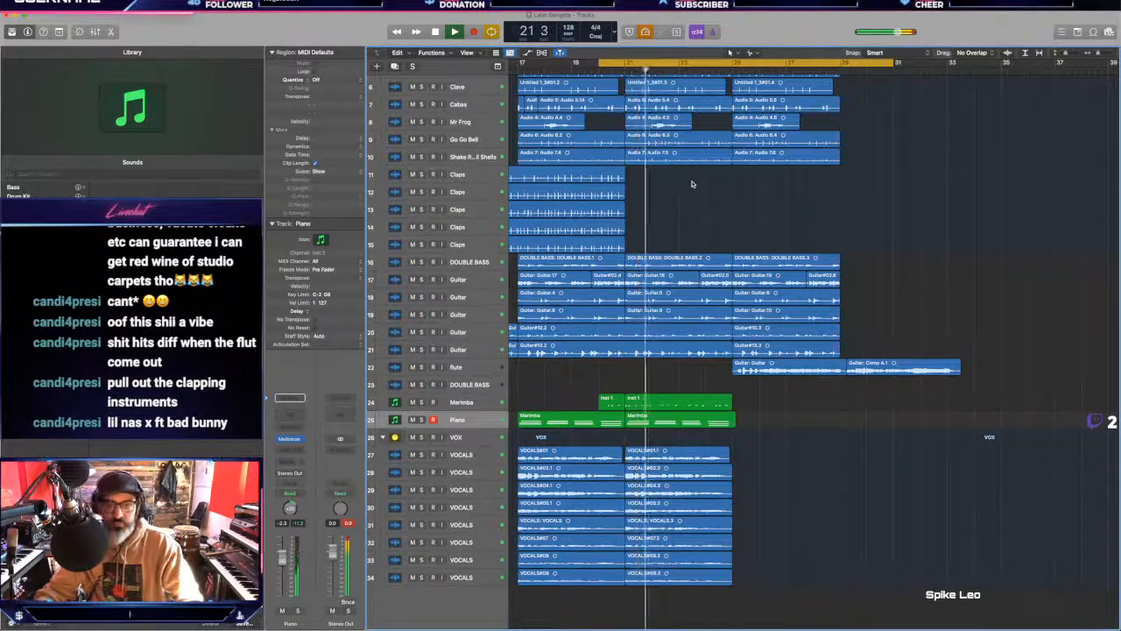
# Step: Mute the Mr Frog, Go Go Bell and Shells percussion tracks and delete their regions from bar 21 onward
pyautogui.scroll(2, 655, 178)
pyautogui.hscroll(-2, 655, 177)
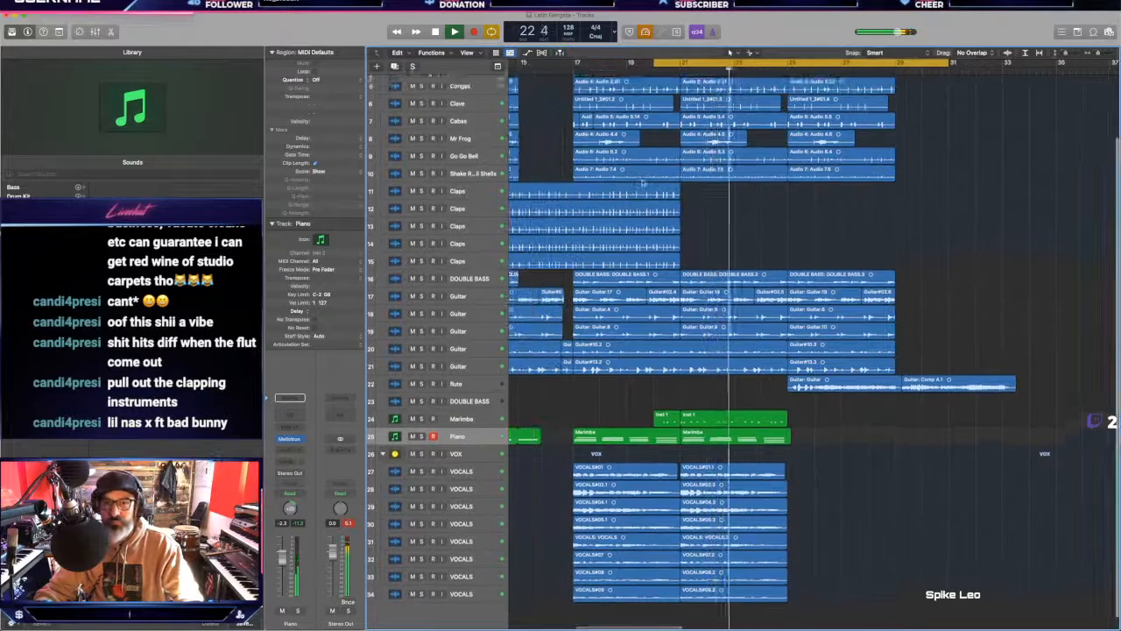
pyautogui.moveTo(412, 162); pyautogui.dragTo(412, 197)
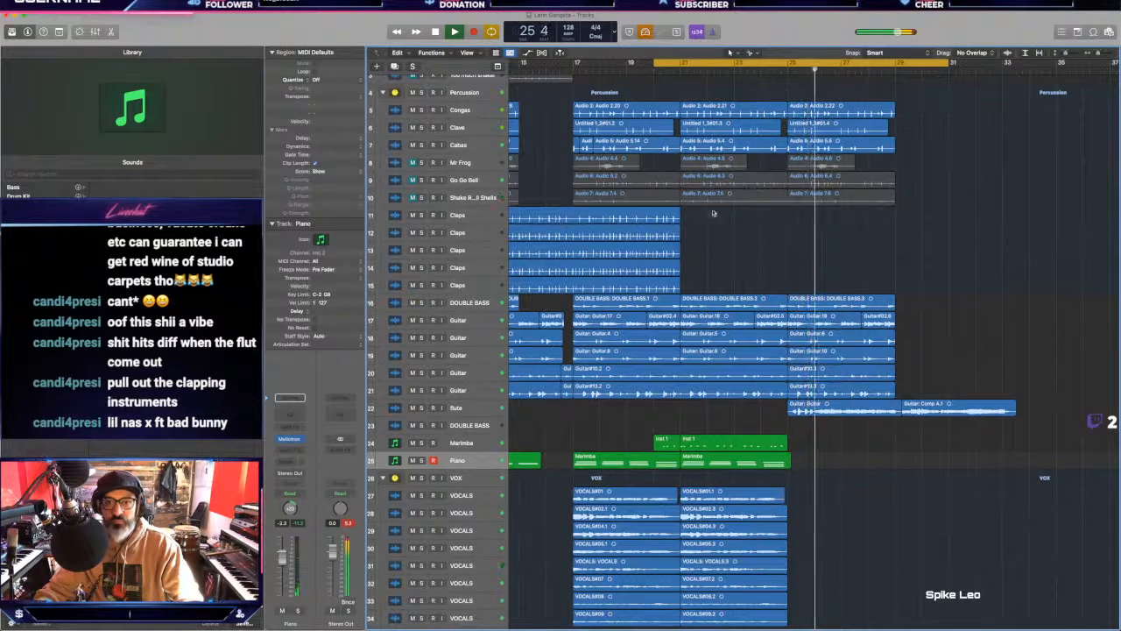
pyautogui.moveTo(714, 213); pyautogui.dragTo(803, 168)
pyautogui.press('Delete')
pyautogui.hscroll(3, 907, 180)
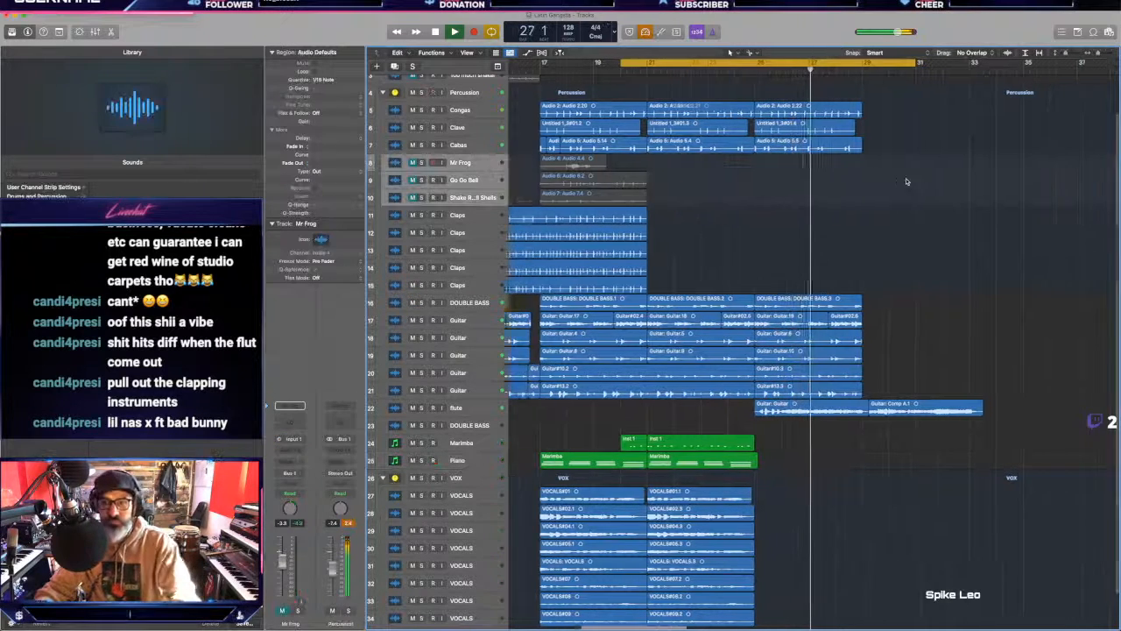
# Step: Copy the six Congas, Clave and Cabas regions between bars 21 and 29 to bar 29 and replay from about bar 24
pyautogui.moveTo(895, 170); pyautogui.dragTo(676, 106)
pyautogui.moveTo(761, 113); pyautogui.dragTo(977, 114)
pyautogui.click(721, 72)
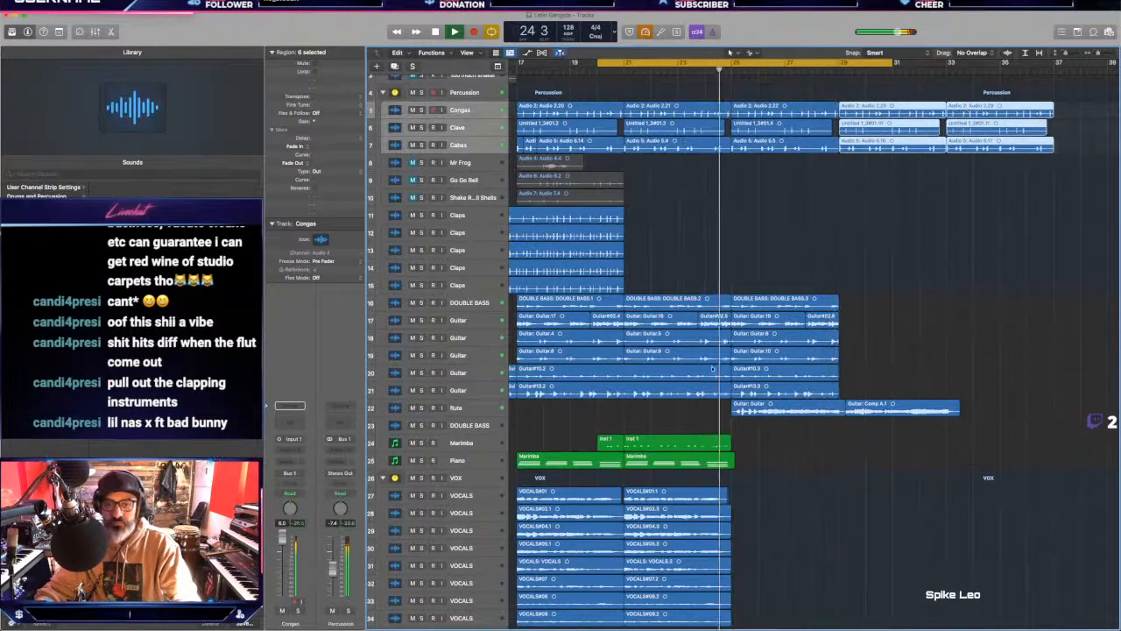
# Step: Mute Guitar tracks 18 and 19 and delete their regions at bar 25
pyautogui.scroll(-3, 421, 314)
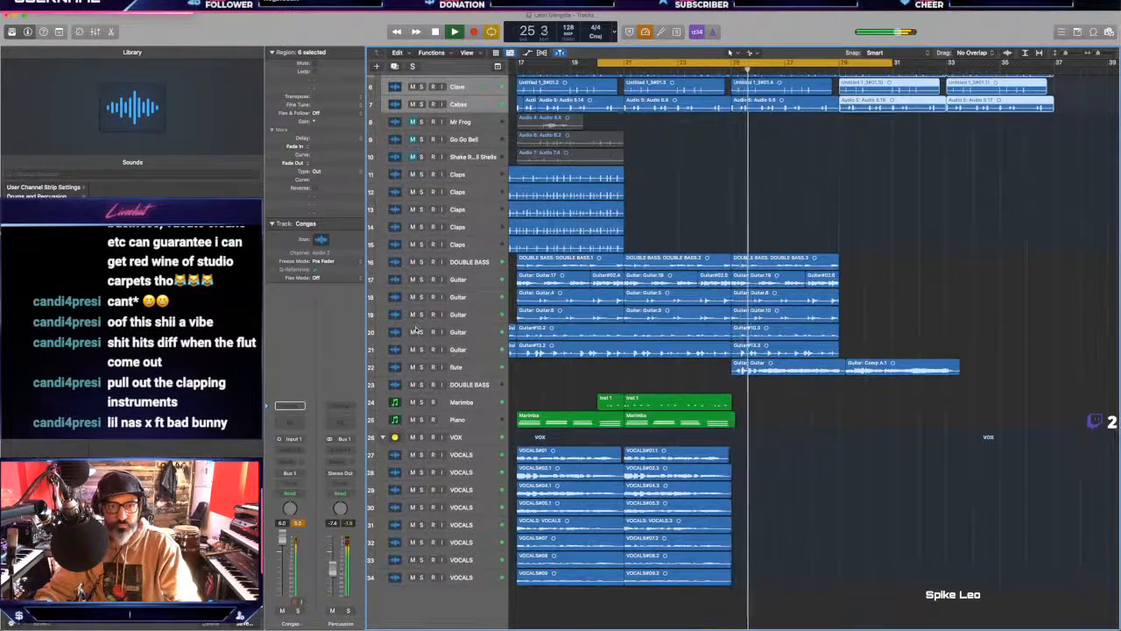
pyautogui.click(412, 314)
pyautogui.click(412, 296)
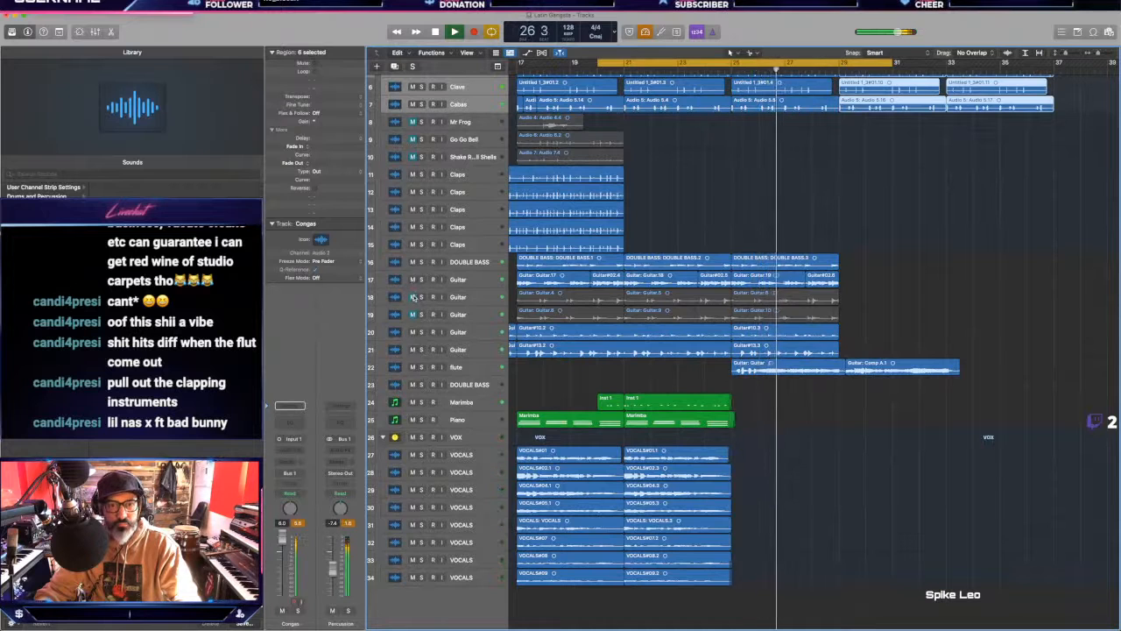
pyautogui.moveTo(866, 311); pyautogui.dragTo(811, 300)
pyautogui.press('Delete')
# Step: Copy the DOUBLE BASS regions and the Guitar regions on tracks 17, 20 and 21 from bar 25 to bar 29, and turn off looping
pyautogui.moveTo(854, 254); pyautogui.dragTo(920, 354)
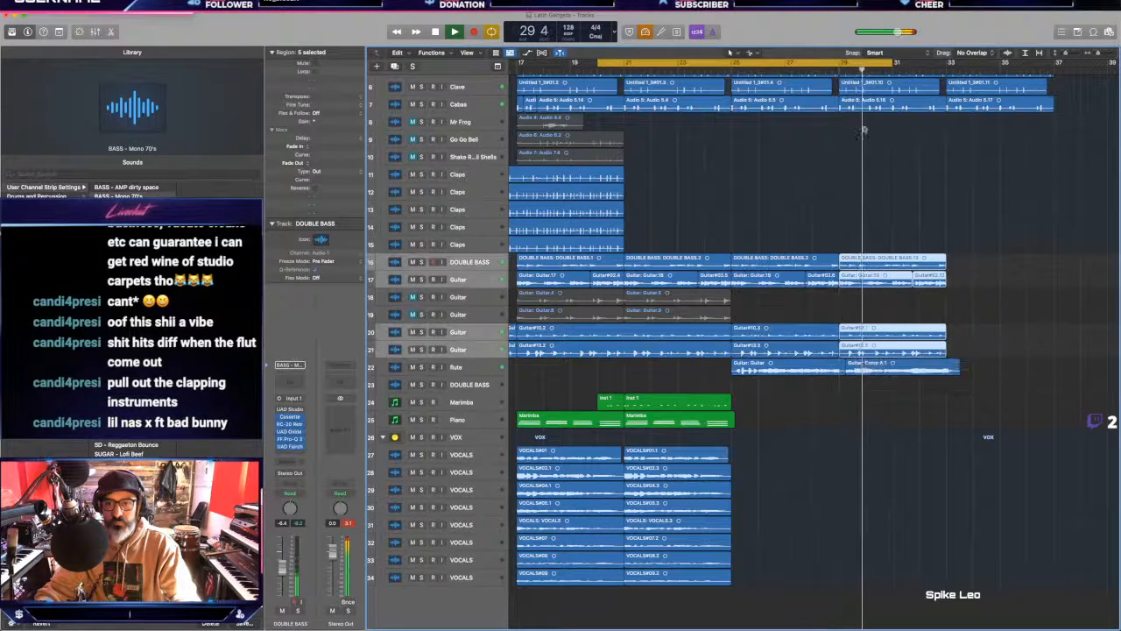
pyautogui.click(826, 65)
pyautogui.hscroll(3, 846, 138)
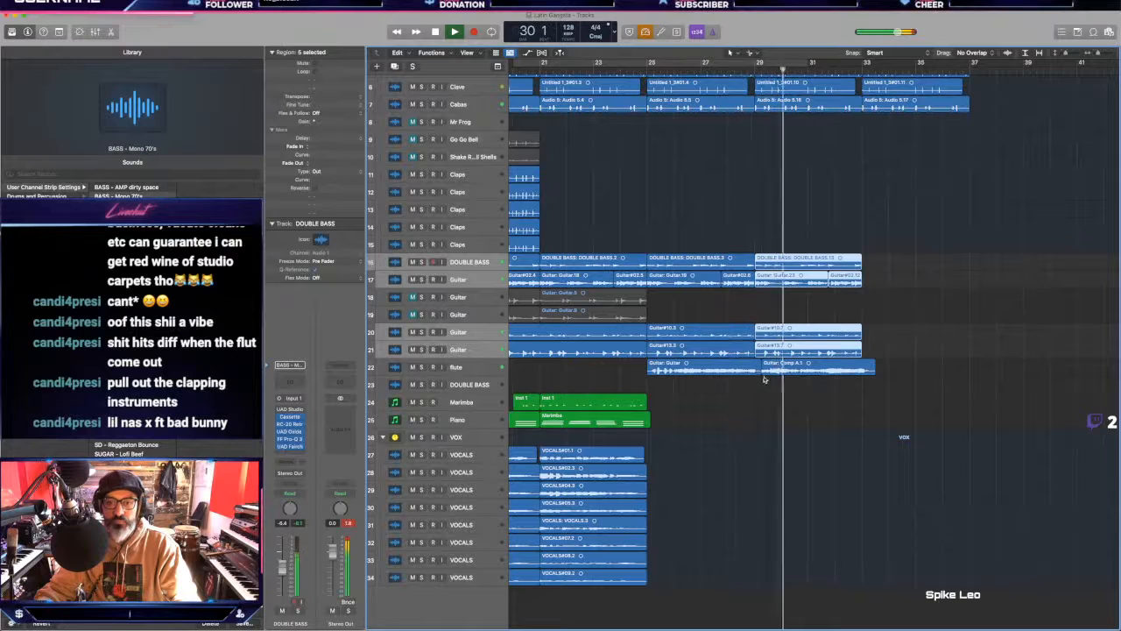
# Step: Copy the five Claps regions that start at bar 9 to bar 33
pyautogui.press('super+Up')
pyautogui.press('super+Up')
pyautogui.press('super+Up')
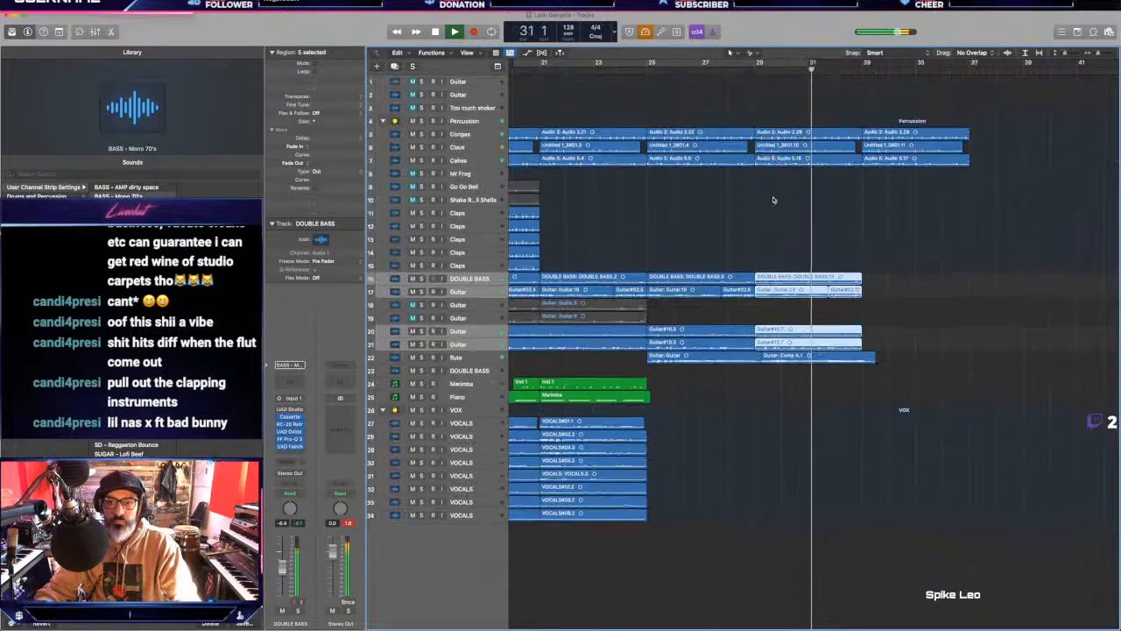
pyautogui.press('super+Left')
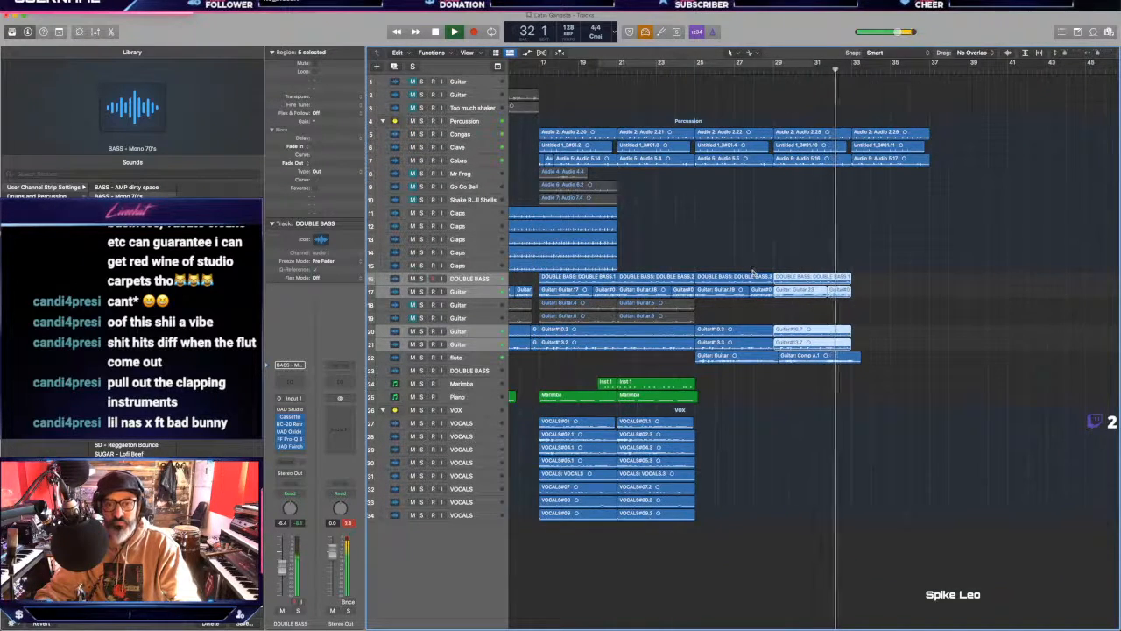
pyautogui.press('super+Left')
pyautogui.press('super+Left')
pyautogui.moveTo(726, 214); pyautogui.dragTo(645, 266)
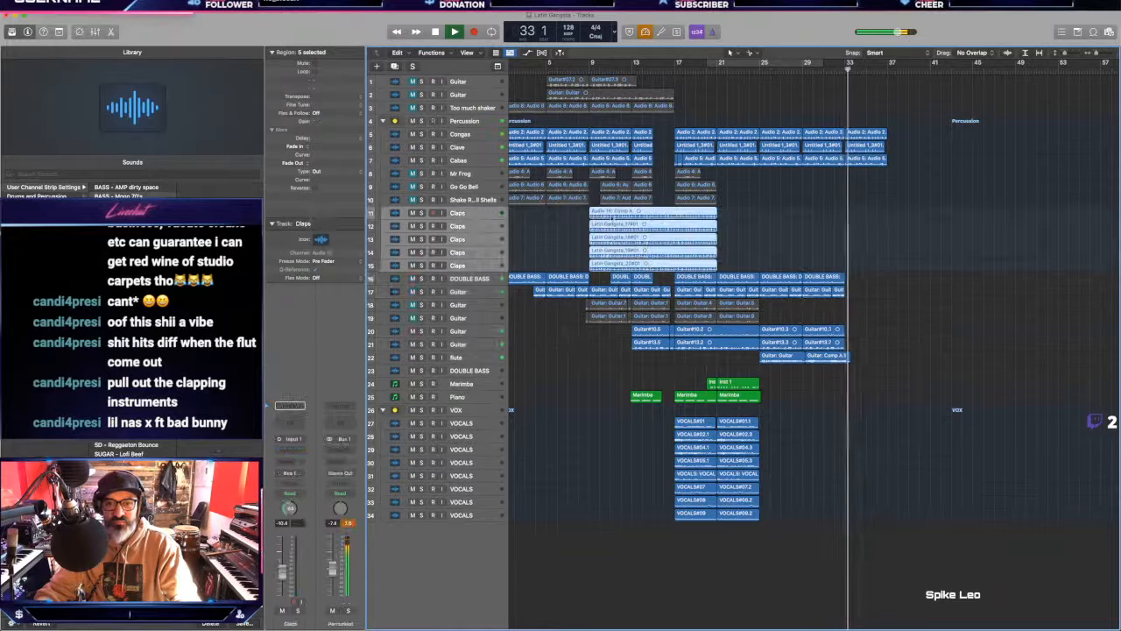
pyautogui.moveTo(618, 215); pyautogui.dragTo(866, 219)
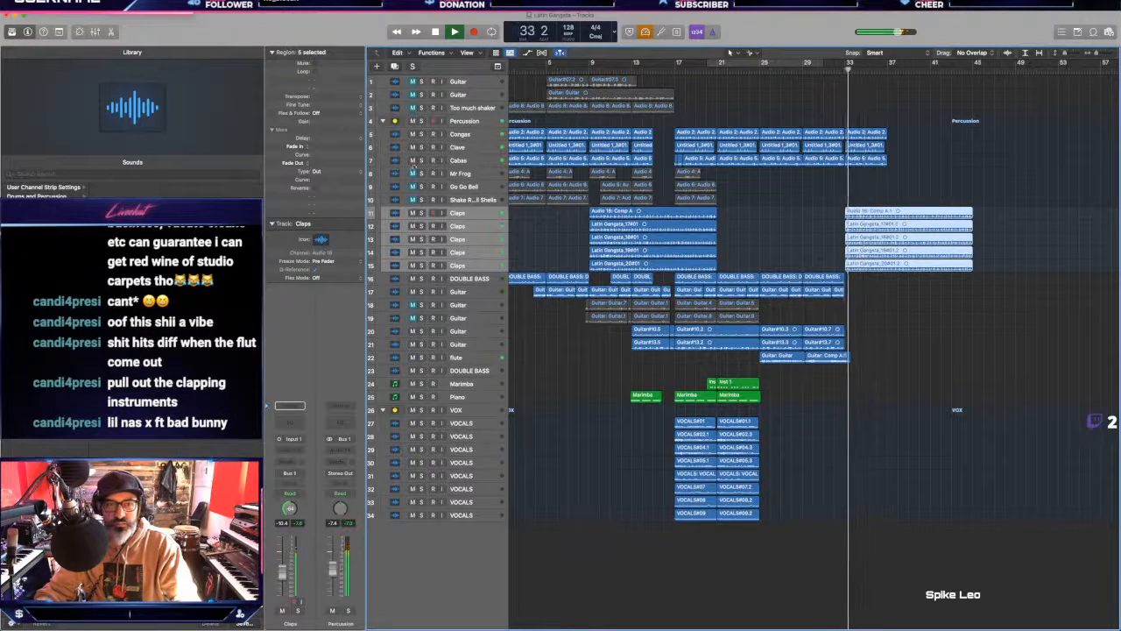
# Step: Copy the sixteen VOCALS regions between bars 17 and 25 to bar 33 and loop playback from bar 33
pyautogui.moveTo(791, 428); pyautogui.dragTo(675, 538)
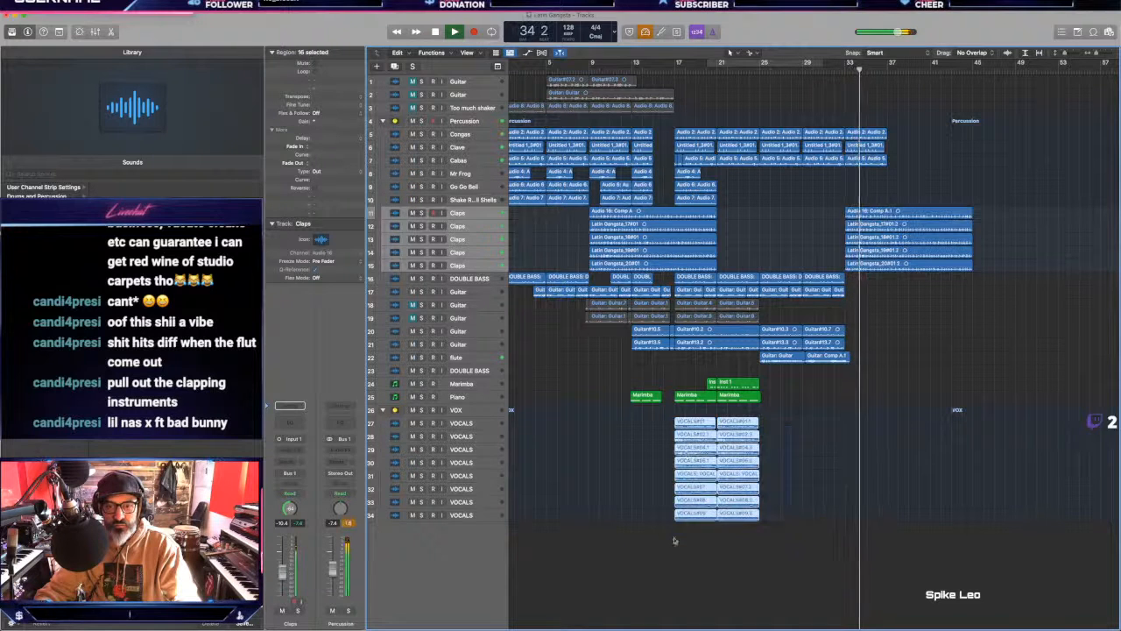
pyautogui.moveTo(688, 427); pyautogui.dragTo(858, 429)
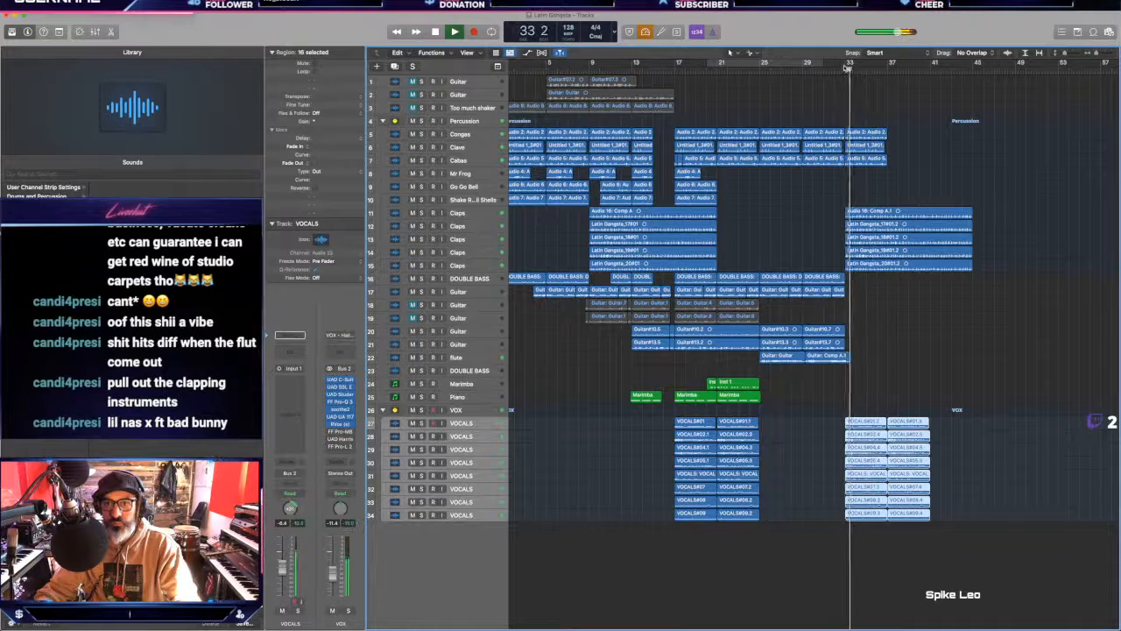
pyautogui.moveTo(847, 65); pyautogui.dragTo(982, 65)
# Step: Copy the Congas, Clave and Cabas regions to bar 41, and delete the Cabas regions between bars 33 and 41 and the Clave region at bar 33
pyautogui.moveTo(909, 125)
pyautogui.mouseDown()
pyautogui.moveTo(856, 160)
pyautogui.moveTo(941, 160)
pyautogui.mouseUp()
pyautogui.moveTo(413, 134)
pyautogui.mouseDown()
pyautogui.moveTo(413, 161)
pyautogui.moveTo(415, 134)
pyautogui.mouseUp()
pyautogui.click(864, 172)
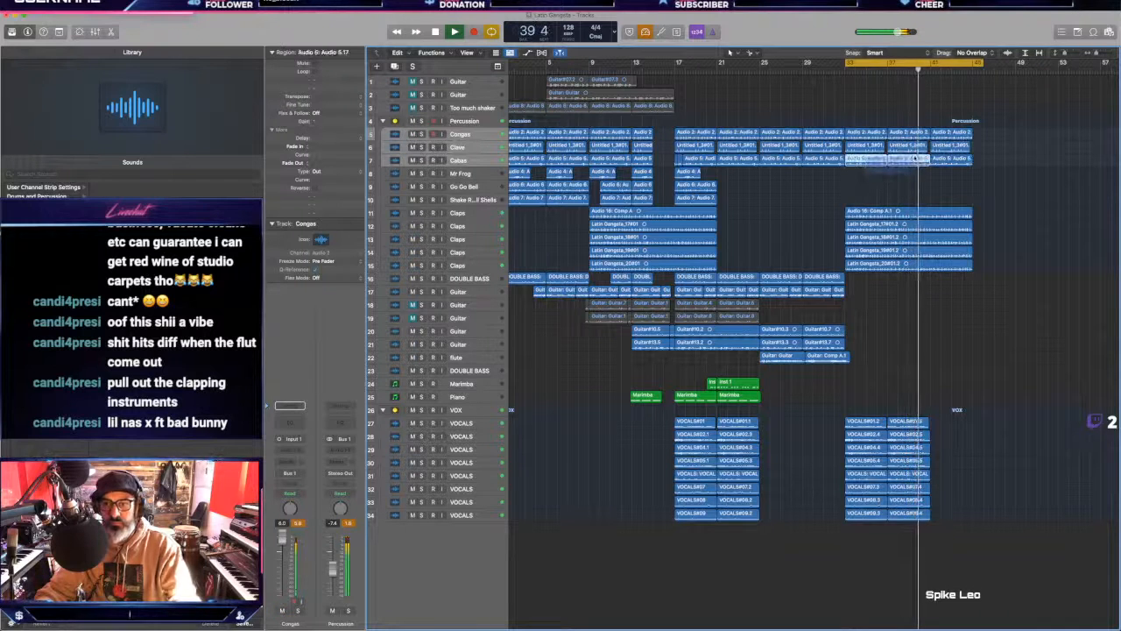
pyautogui.moveTo(915, 158); pyautogui.dragTo(918, 150)
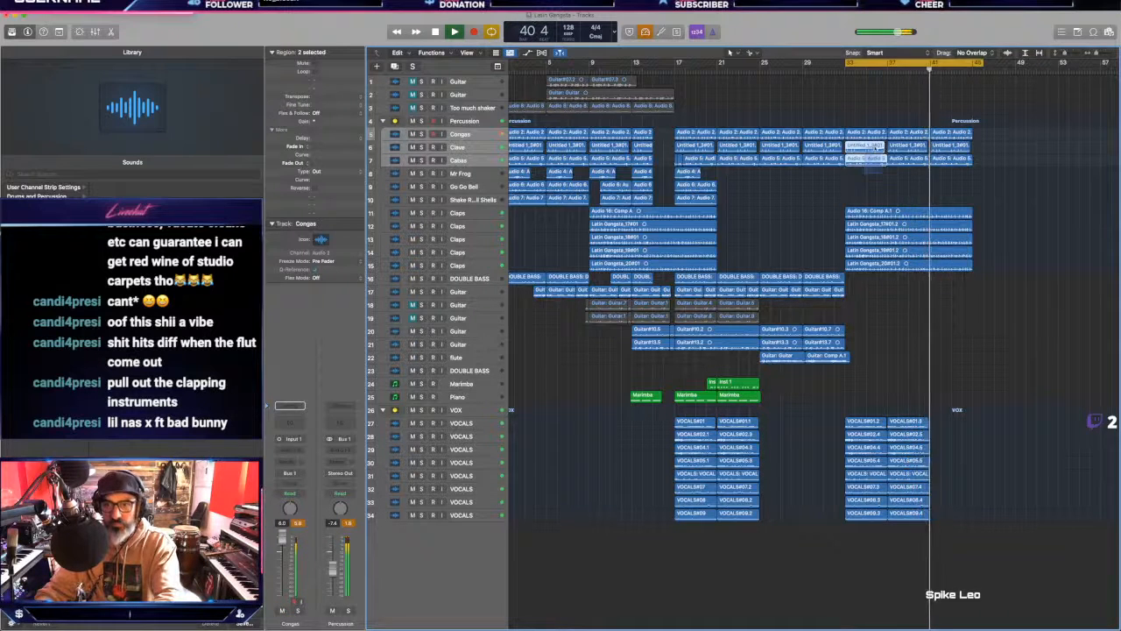
pyautogui.press('Delete')
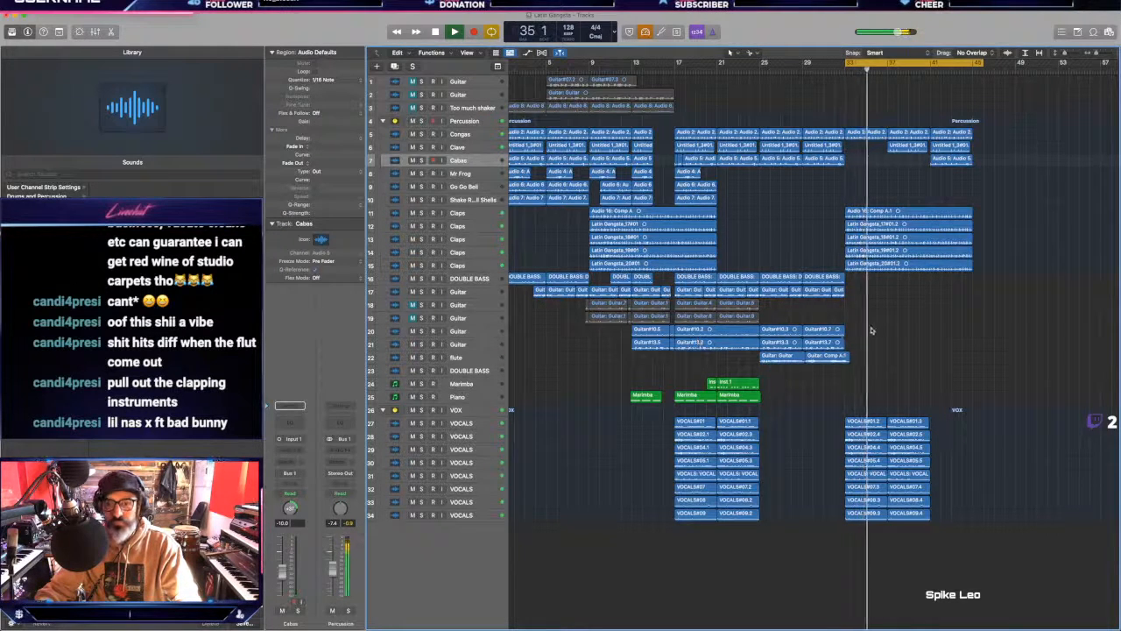
# Step: Extend the Guitar regions on tracks 20 and 21 through bars 33 to 41, and copy the Mr Frog, Go Go Bell and Shells regions to bar 41
pyautogui.moveTo(872, 330)
pyautogui.mouseDown()
pyautogui.moveTo(782, 342)
pyautogui.moveTo(870, 338)
pyautogui.mouseUp()
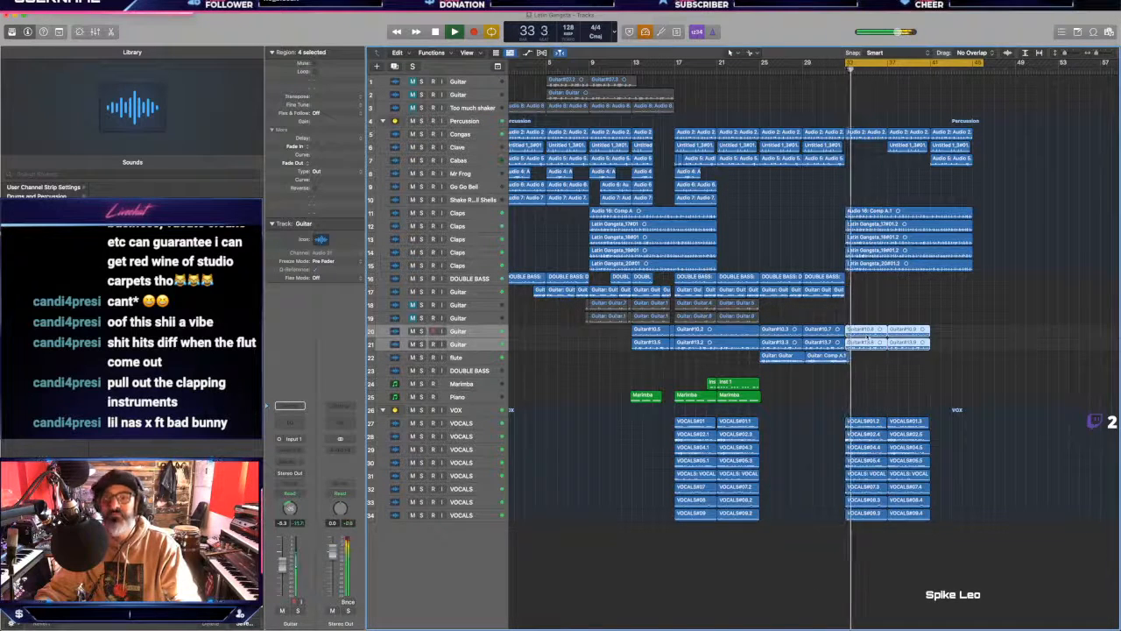
pyautogui.hscroll(2, 867, 339)
pyautogui.click(820, 319)
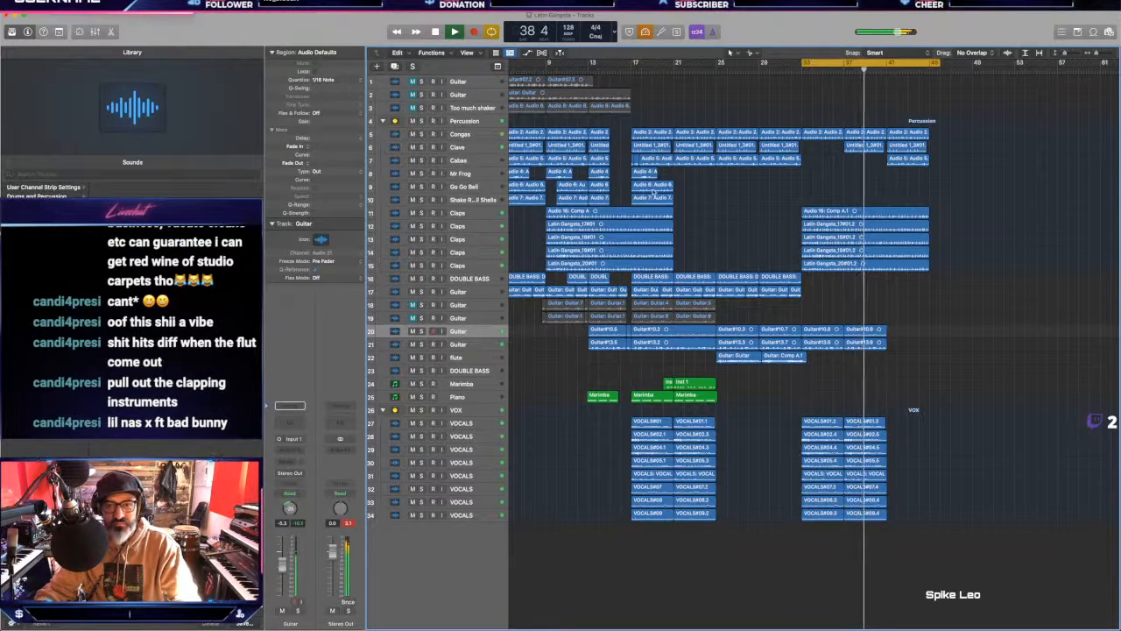
pyautogui.moveTo(676, 175); pyautogui.dragTo(908, 204)
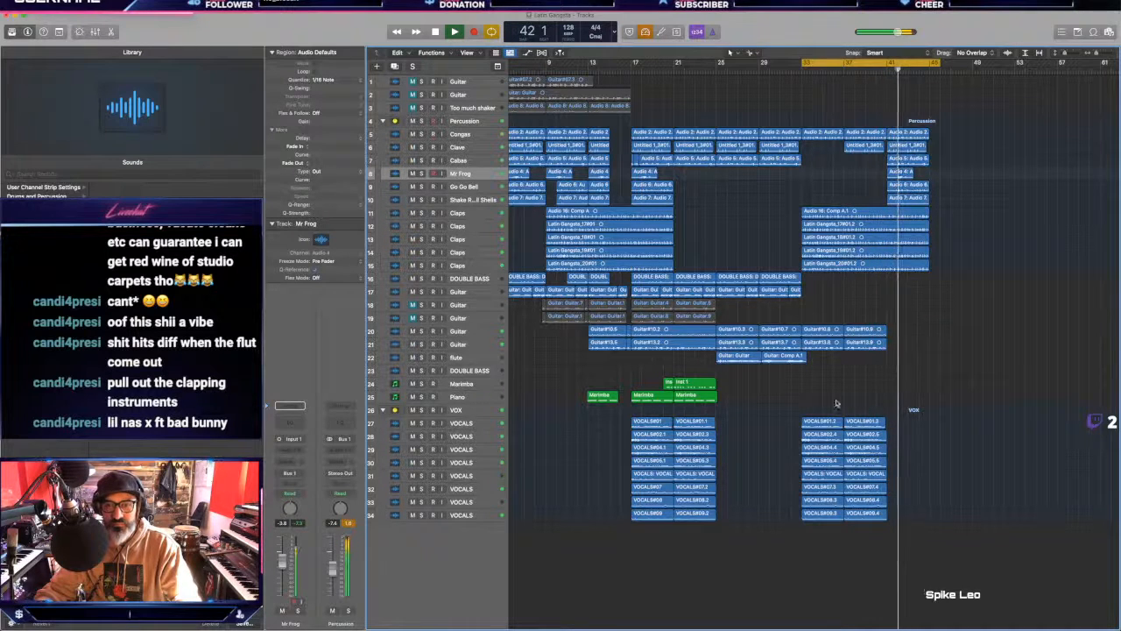
# Step: Try copying the sixteen VOCALS regions from bar 33 to bar 41
pyautogui.moveTo(837, 403); pyautogui.dragTo(880, 518)
pyautogui.moveTo(835, 435); pyautogui.dragTo(921, 435)
pyautogui.click(834, 364)
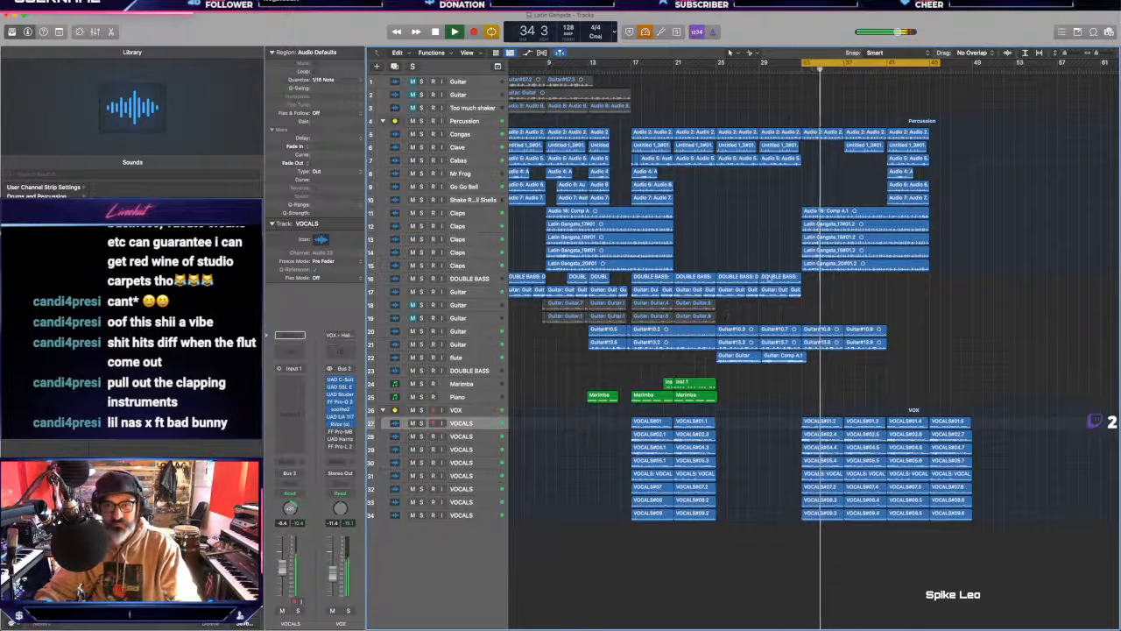
# Step: Place a copy of the DOUBLE BASS region at bar 41 and a copy of track 17's Guitar regions at bar 37
pyautogui.moveTo(799, 280); pyautogui.dragTo(858, 284)
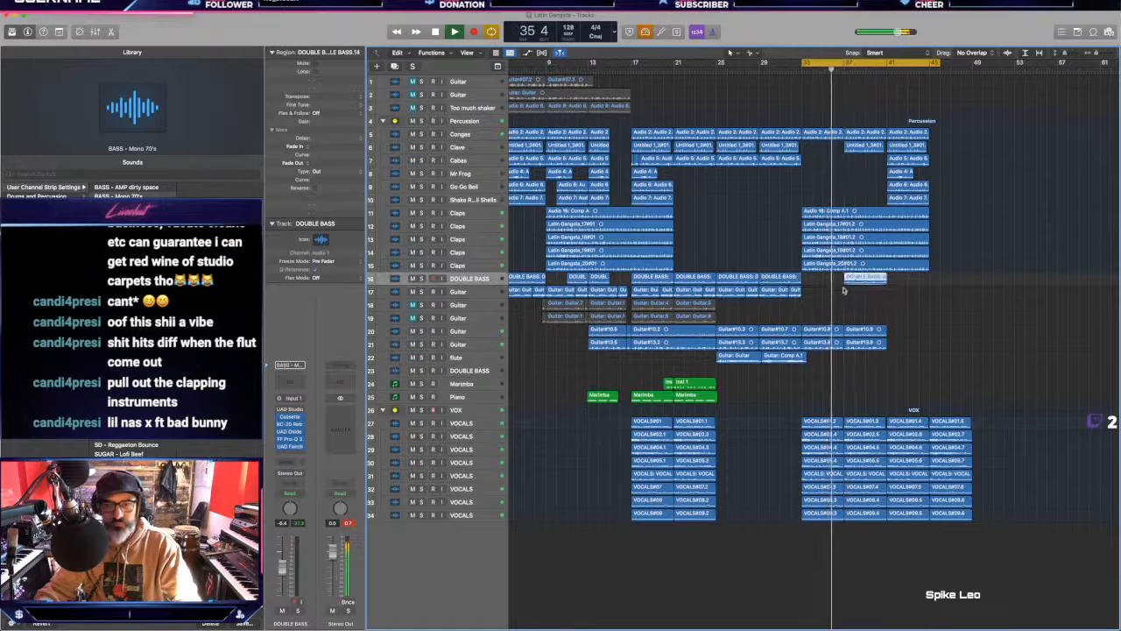
pyautogui.keyDown('shift'); pyautogui.click(779, 290); pyautogui.keyUp('shift')
pyautogui.moveTo(776, 291); pyautogui.dragTo(773, 291)
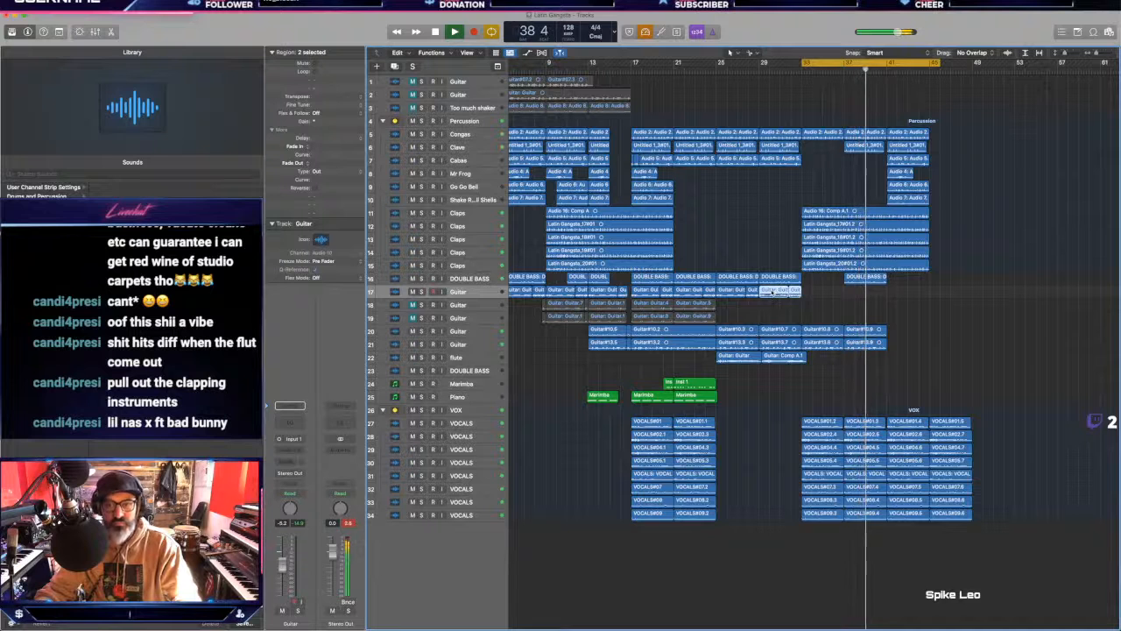
pyautogui.moveTo(772, 292); pyautogui.dragTo(896, 280)
pyautogui.click(852, 279)
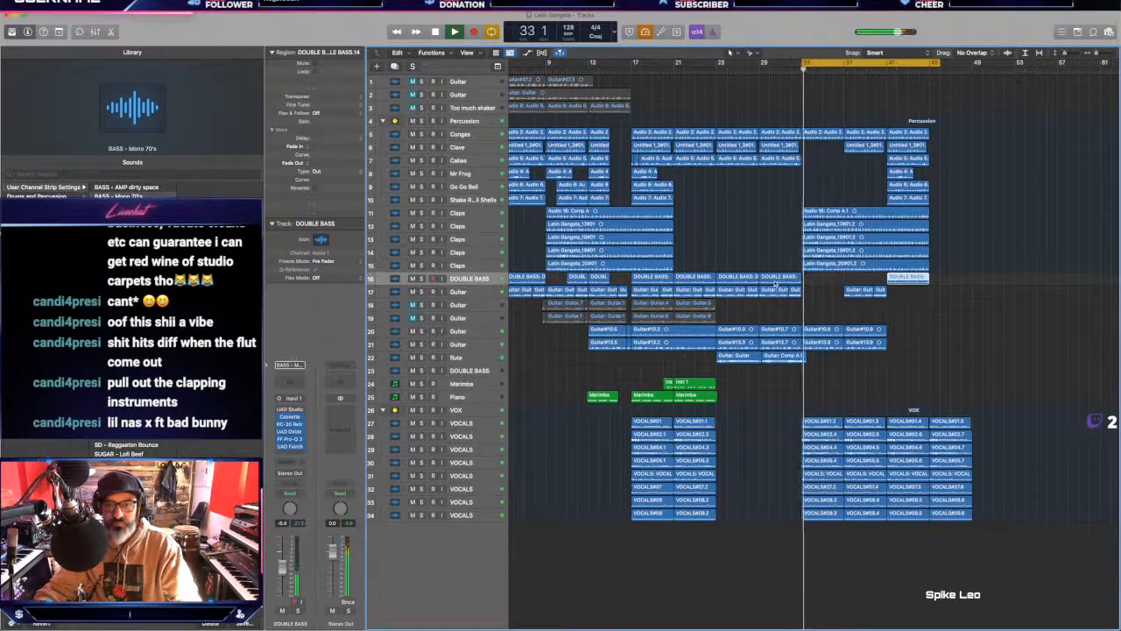
# Step: Unmute Guitar tracks 18 and 19, and copy their eight regions between bars 9 and 17 plus track 17's Guitar regions to bar 41
pyautogui.click(731, 306)
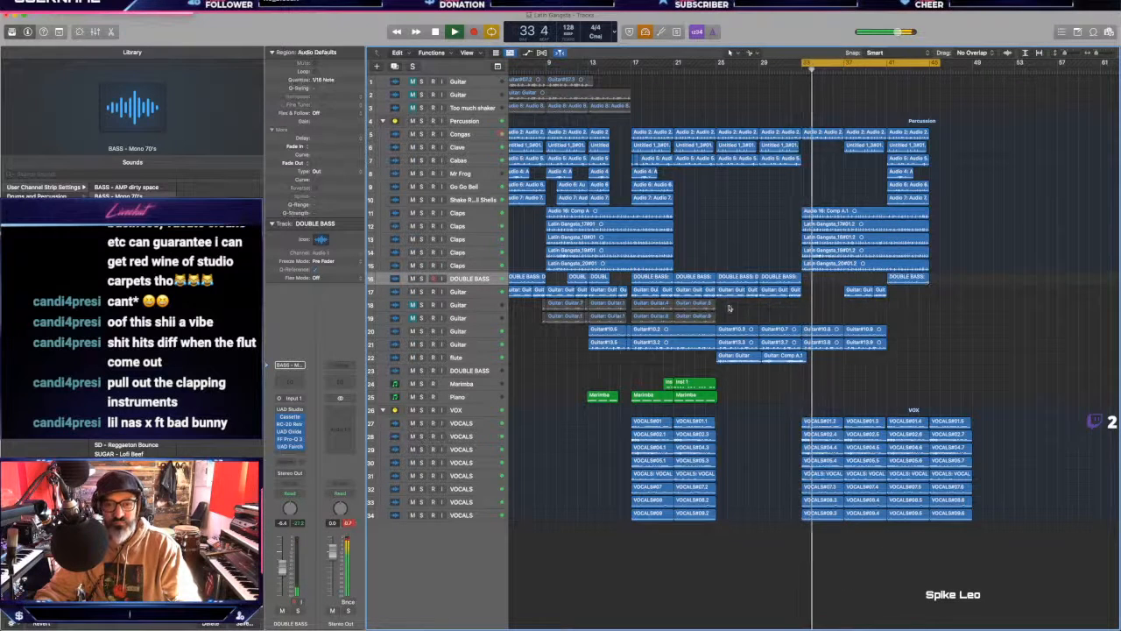
pyautogui.click(412, 305)
pyautogui.click(413, 318)
pyautogui.moveTo(529, 298); pyautogui.dragTo(902, 319)
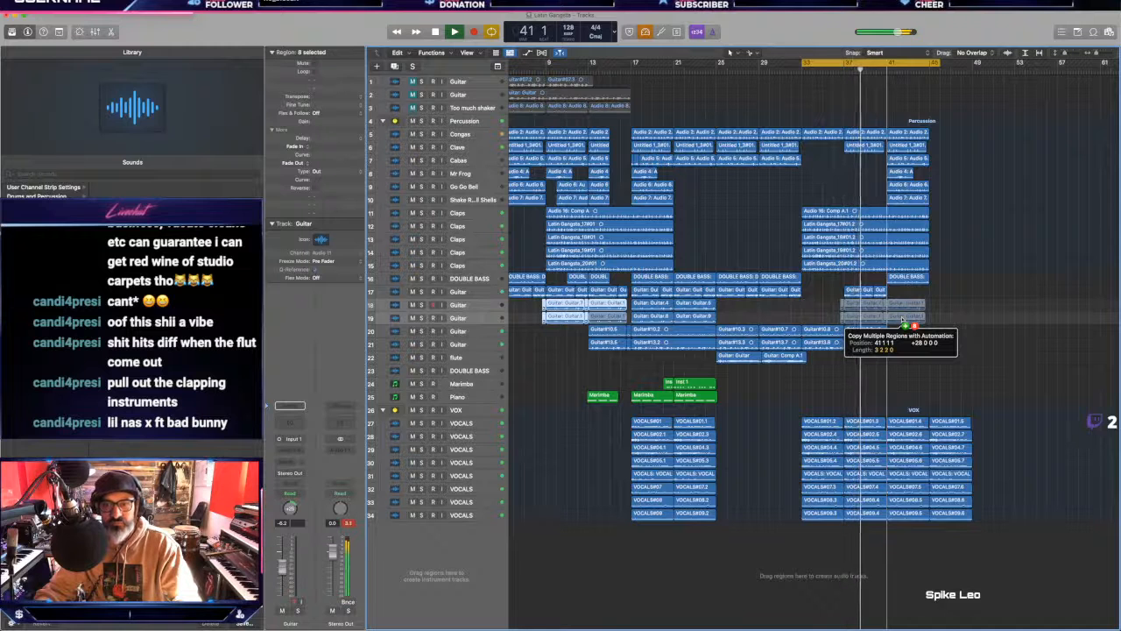
pyautogui.moveTo(904, 326); pyautogui.dragTo(904, 301)
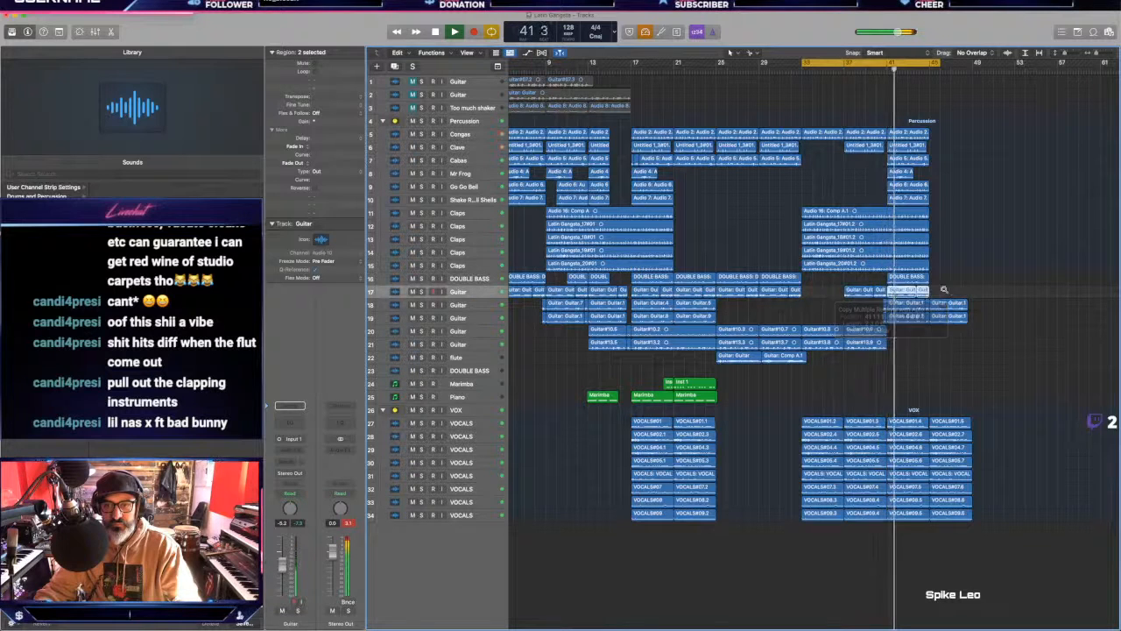
# Step: Delete the VOCALS regions from bar 41 onward
pyautogui.hscroll(5, 906, 311)
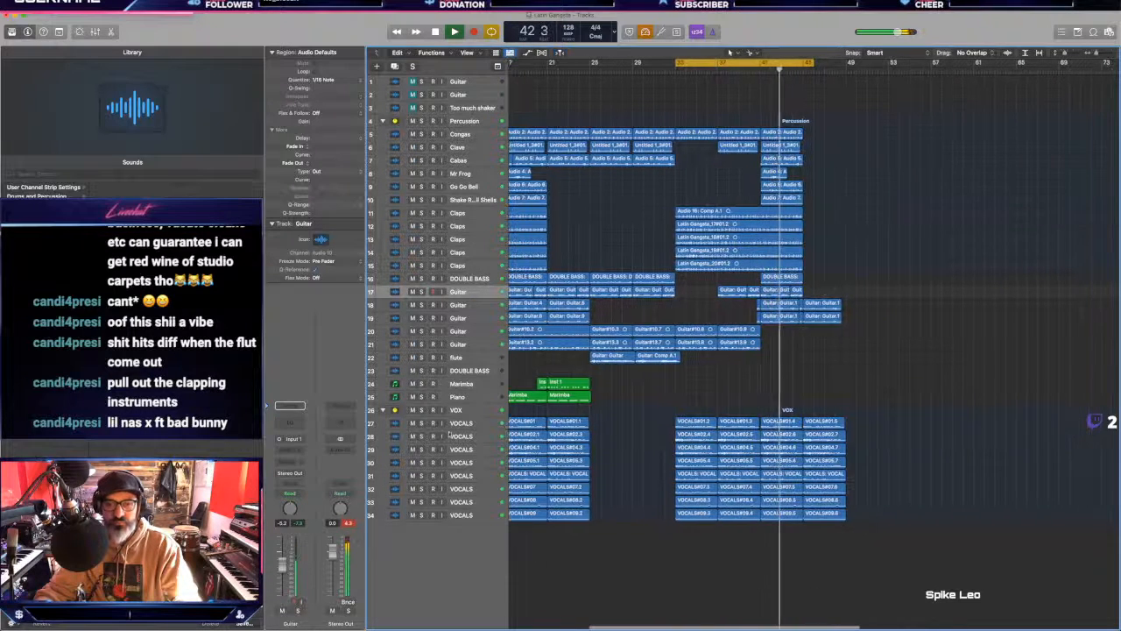
pyautogui.moveTo(785, 404); pyautogui.dragTo(842, 531)
pyautogui.press('Delete')
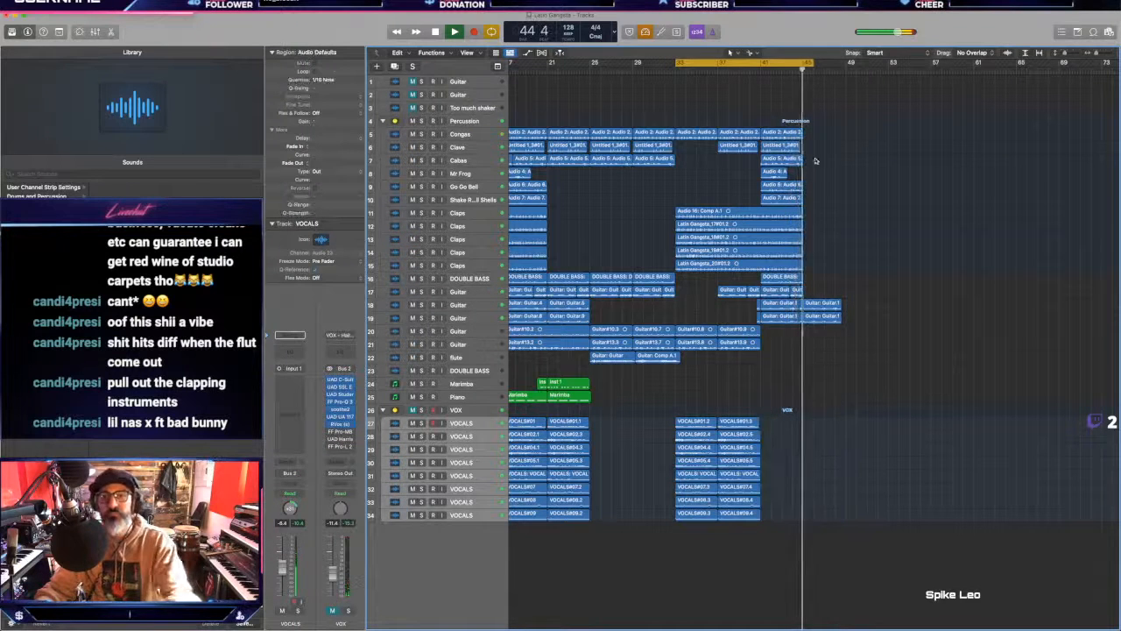
# Step: Set the cycle range to run from bar 41 to about bar 70
pyautogui.click(757, 54)
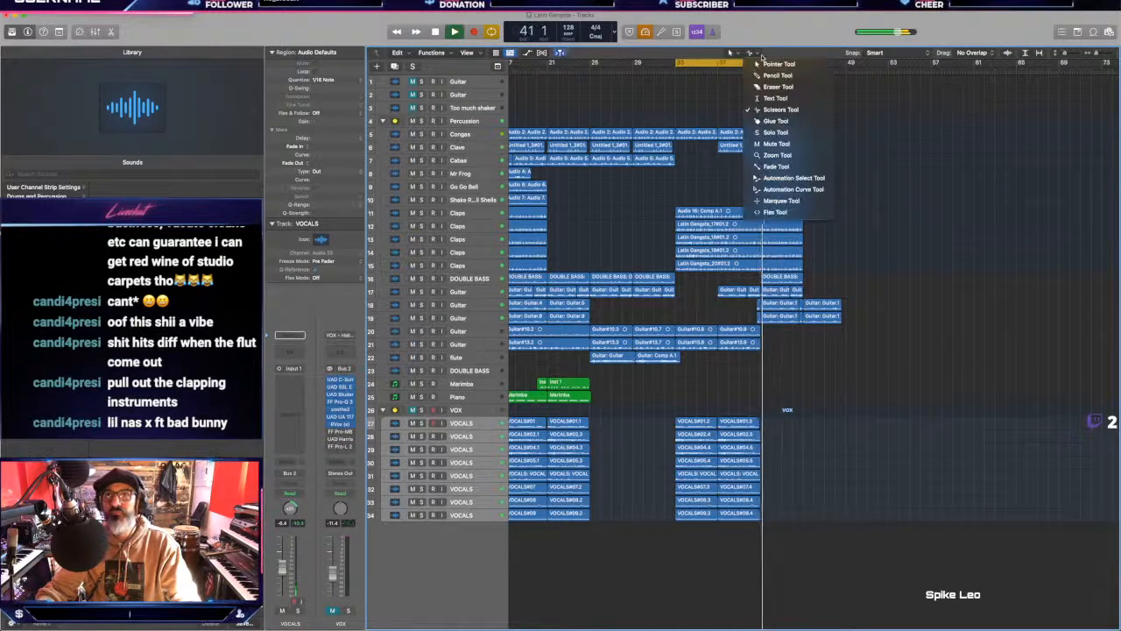
pyautogui.click(708, 76)
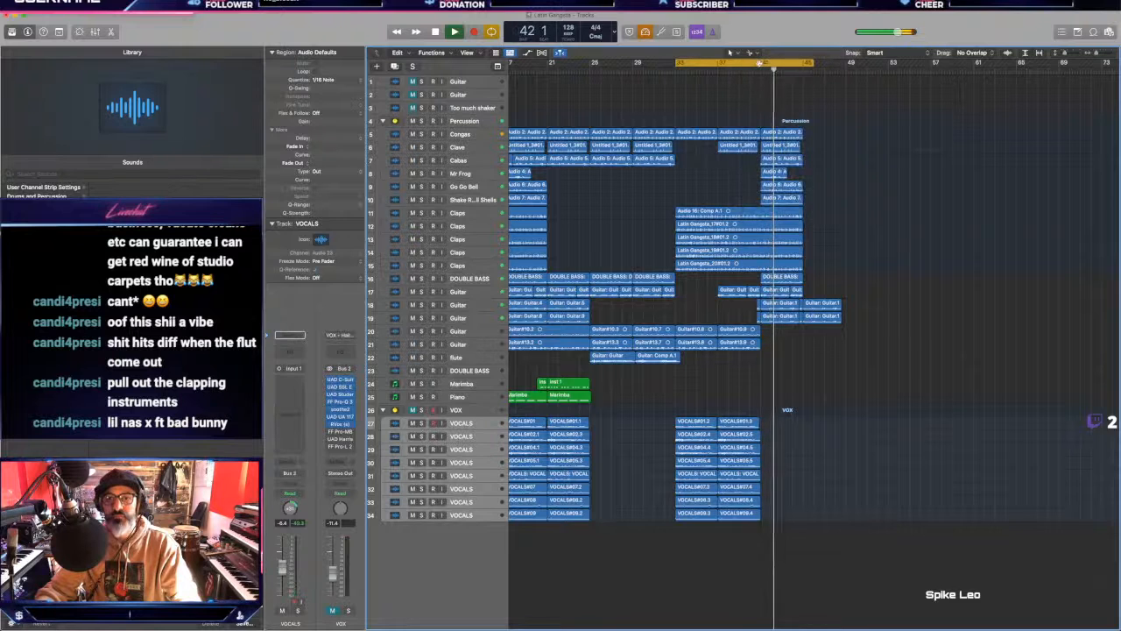
pyautogui.moveTo(762, 62); pyautogui.dragTo(1079, 63)
# Step: Copy the percussion, DOUBLE BASS and track 17 Guitar regions from bar 41 to 45, then that block with Guitar tracks 18 and 19 to bar 49
pyautogui.moveTo(823, 120); pyautogui.dragTo(819, 208)
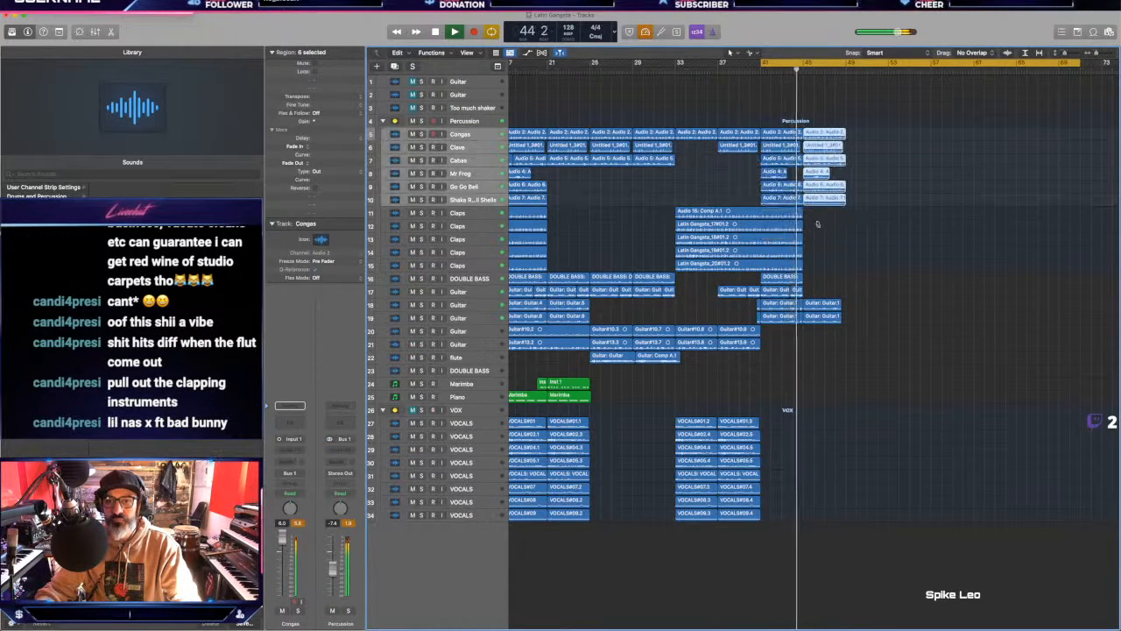
pyautogui.moveTo(811, 281)
pyautogui.mouseDown()
pyautogui.moveTo(783, 293)
pyautogui.moveTo(823, 292)
pyautogui.mouseUp()
pyautogui.click(825, 248)
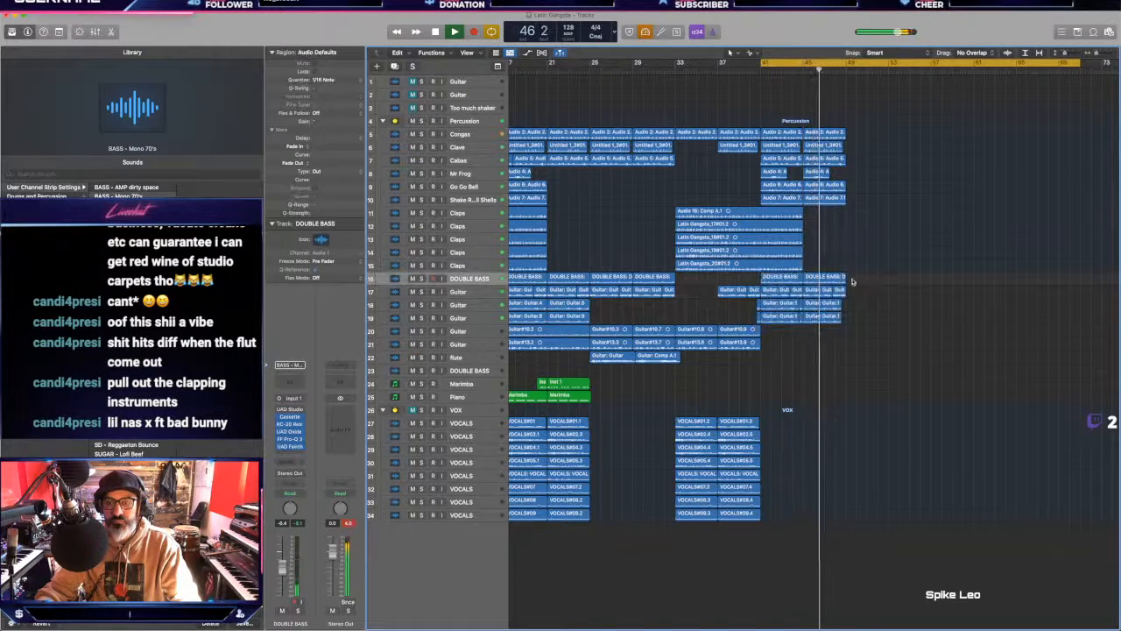
pyautogui.hscroll(3, 854, 282)
pyautogui.moveTo(828, 336); pyautogui.dragTo(811, 133)
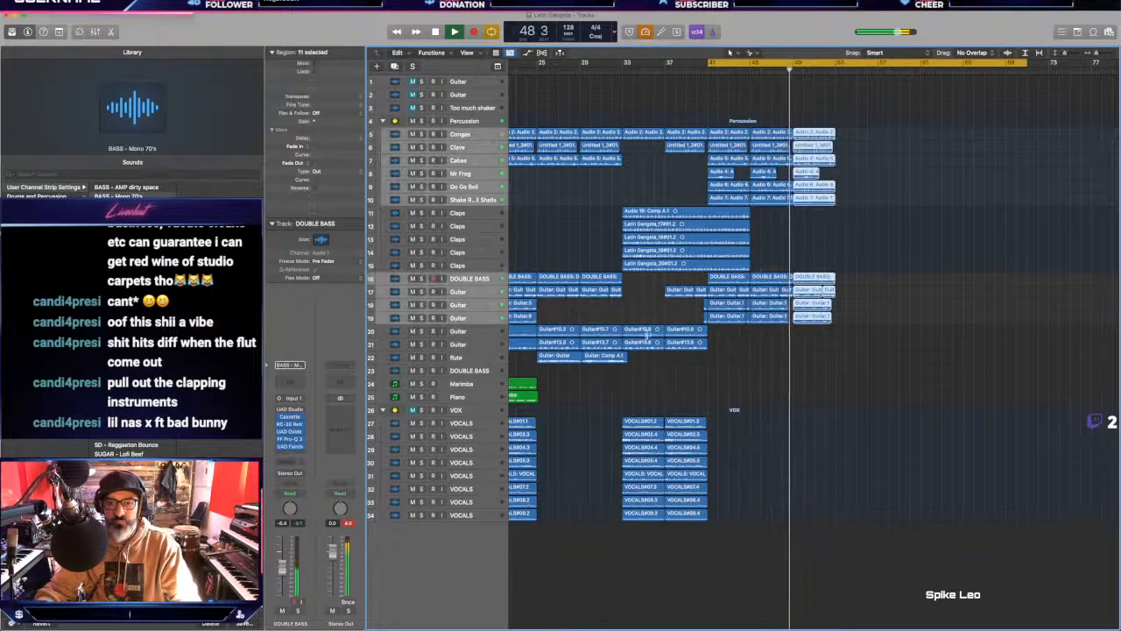
# Step: Copy the Piano track's two Marimba regions from bar 17 to bar 45 and delete the first copy, keeping the one at bar 49
pyautogui.hscroll(-10, 647, 334)
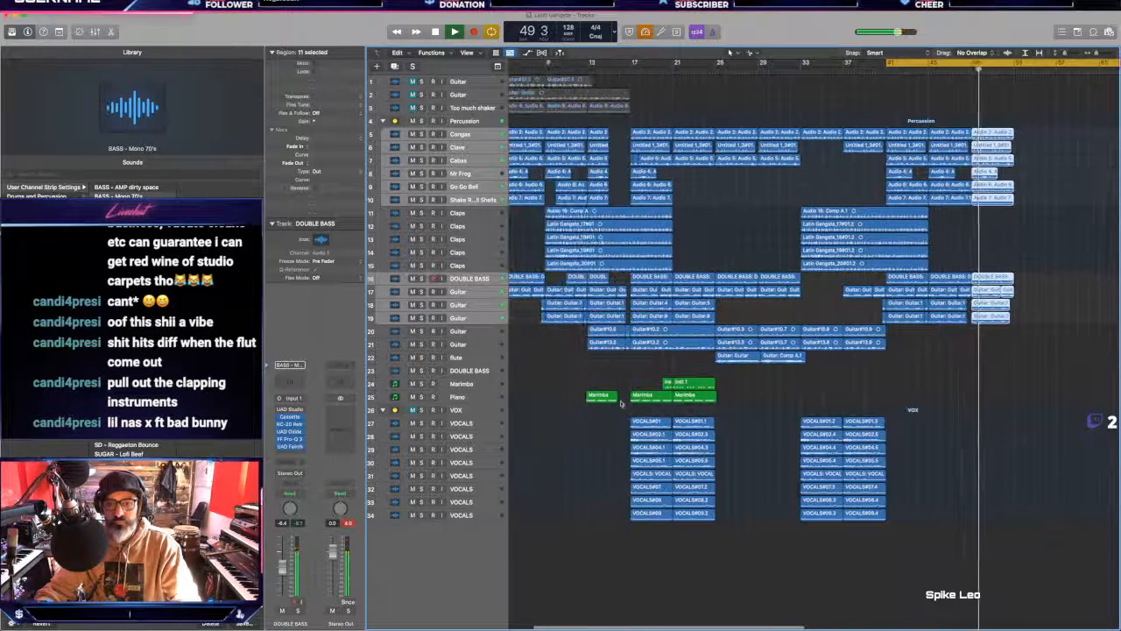
pyautogui.moveTo(762, 396); pyautogui.dragTo(725, 386)
pyautogui.keyDown('alt'); pyautogui.moveTo(643, 399); pyautogui.dragTo(939, 396); pyautogui.keyUp('alt')
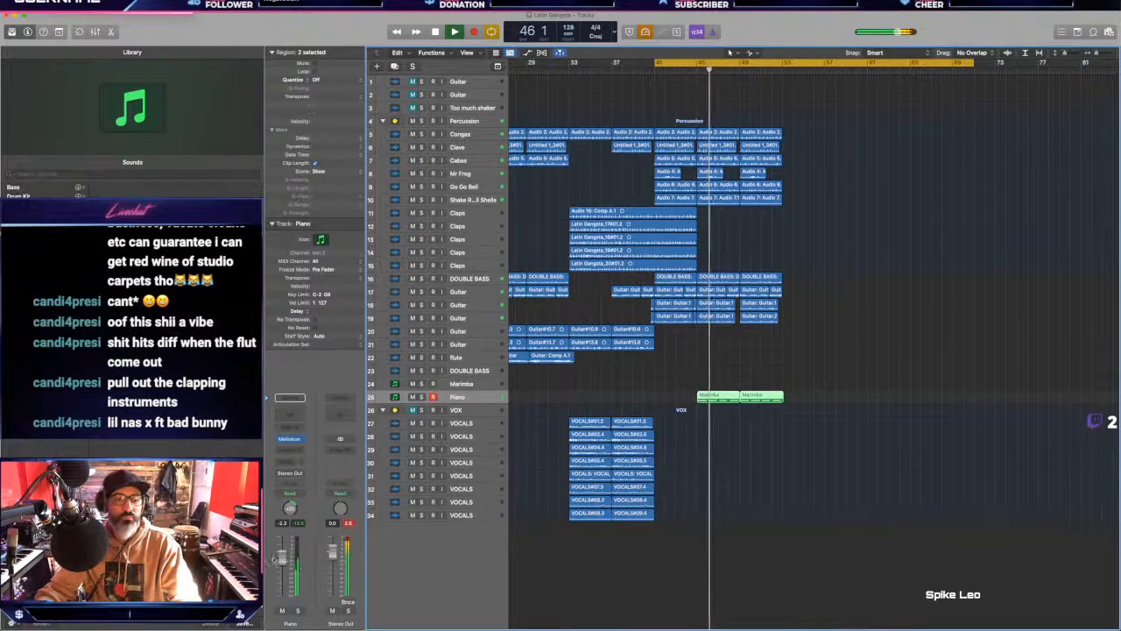
pyautogui.click(712, 399)
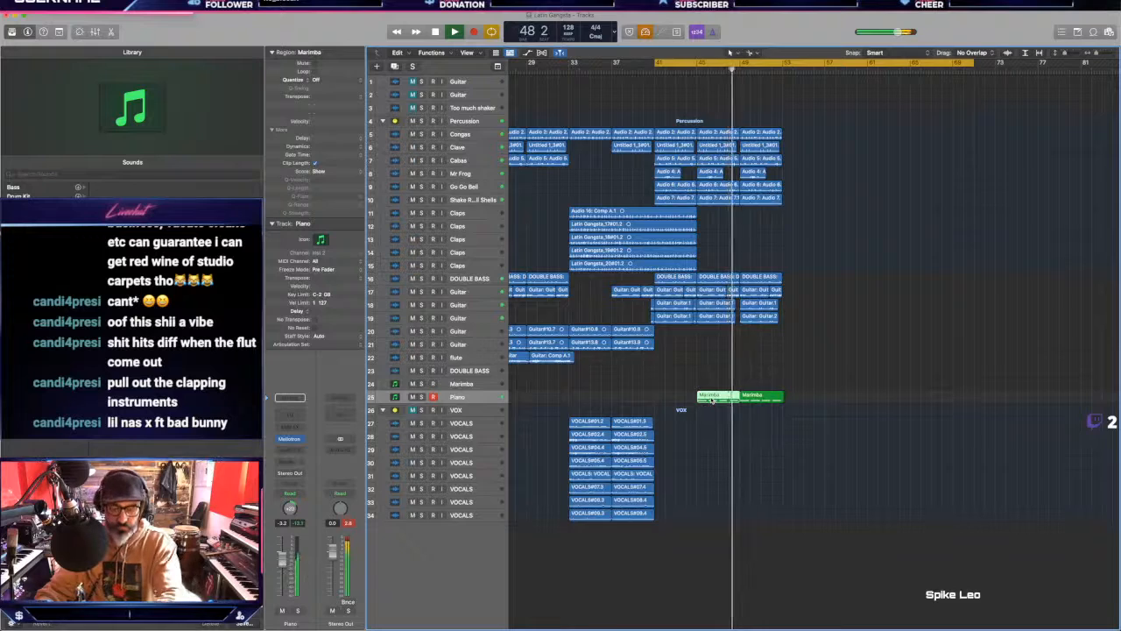
pyautogui.press('Delete')
# Step: Play from bar 17 and examine how the Piano track's two original Marimba regions start relative to the bar line
pyautogui.hscroll(-5, 711, 400)
pyautogui.click(565, 72)
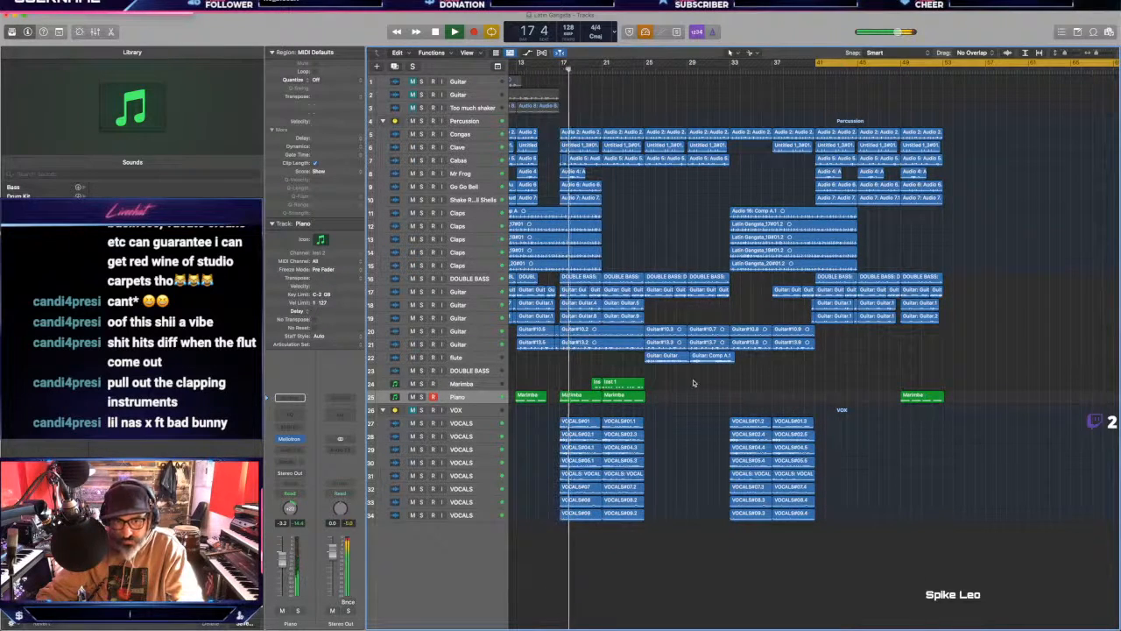
pyautogui.hscroll(-5, 573, 382)
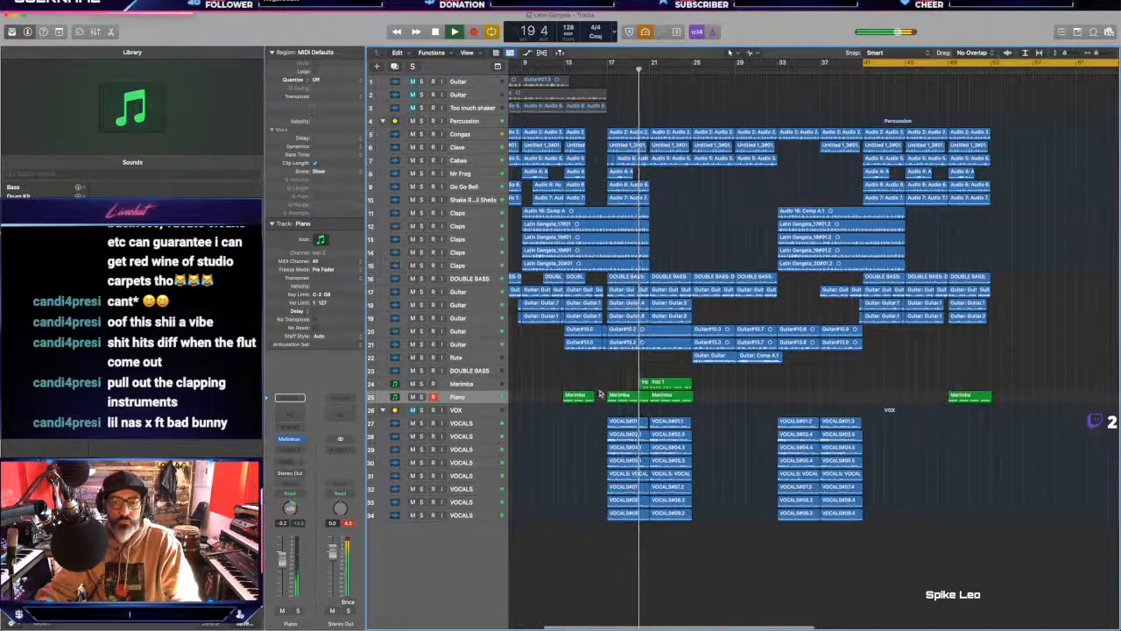
pyautogui.moveTo(600, 393); pyautogui.dragTo(715, 404)
pyautogui.press('space')
pyautogui.press('super+Right')
pyautogui.press('super+Right')
pyautogui.press('super+Right')
pyautogui.press('super+Right')
pyautogui.press('super+Right')
pyautogui.hscroll(-5, 682, 396)
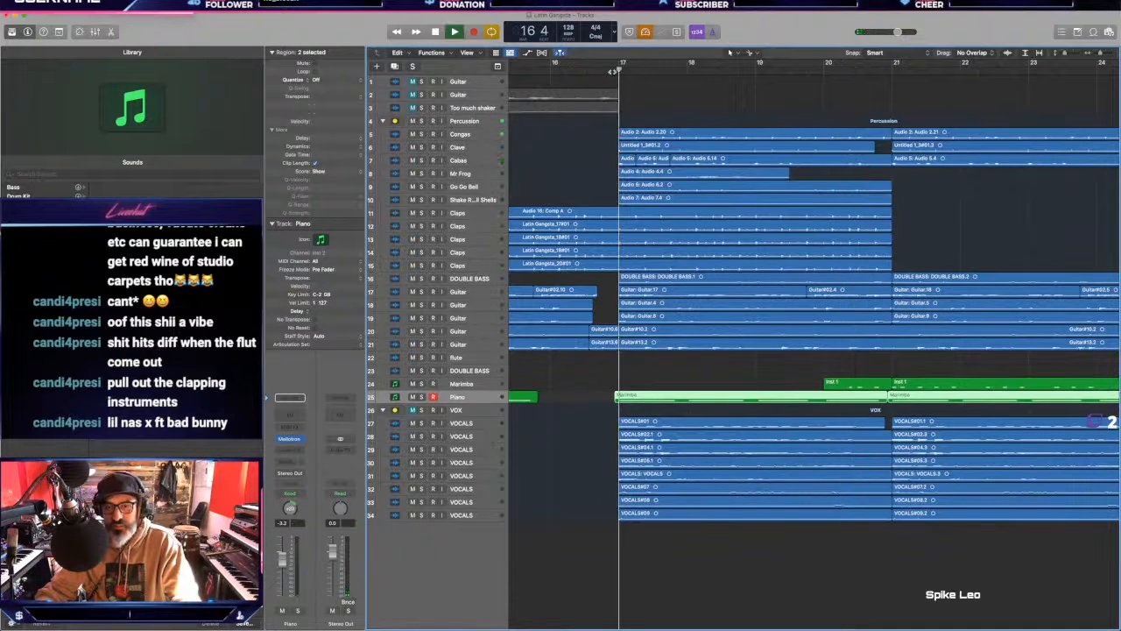
pyautogui.press('super+Left')
pyautogui.press('super+Left')
pyautogui.press('super+Left')
pyautogui.press('super+Left')
pyautogui.press('super+Left')
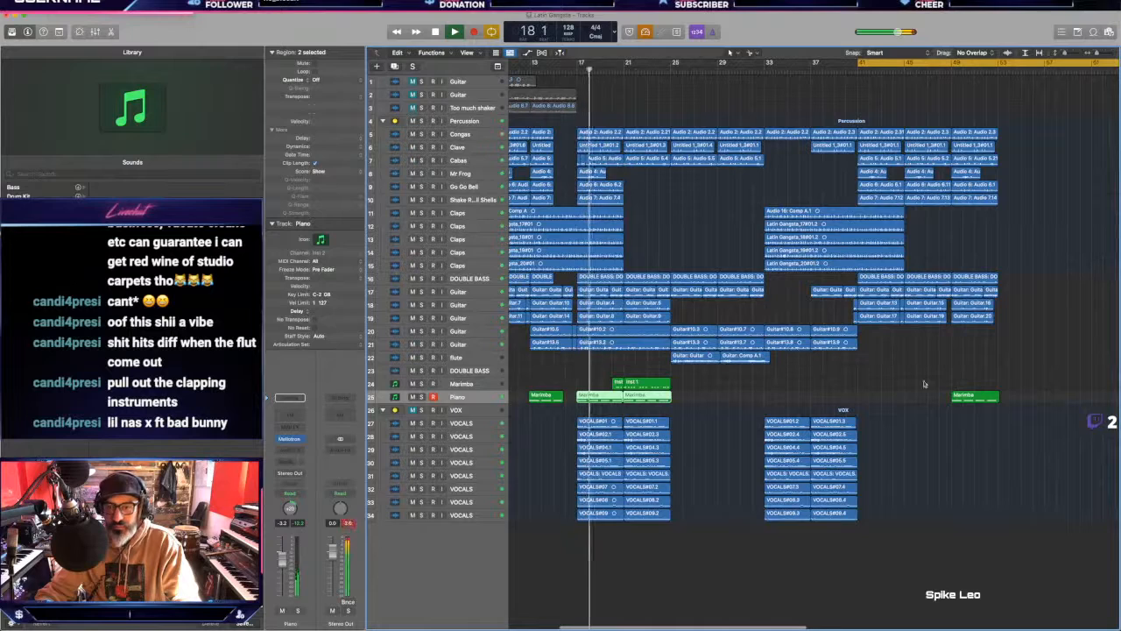
# Step: Shift the Piano track's copied Marimba region so it starts slightly before bar 49
pyautogui.moveTo(964, 397); pyautogui.dragTo(968, 399)
pyautogui.press('super+Right')
pyautogui.press('super+Right')
pyautogui.press('super+Right')
pyautogui.press('super+Down')
pyautogui.press('super+Down')
pyautogui.press('super+Down')
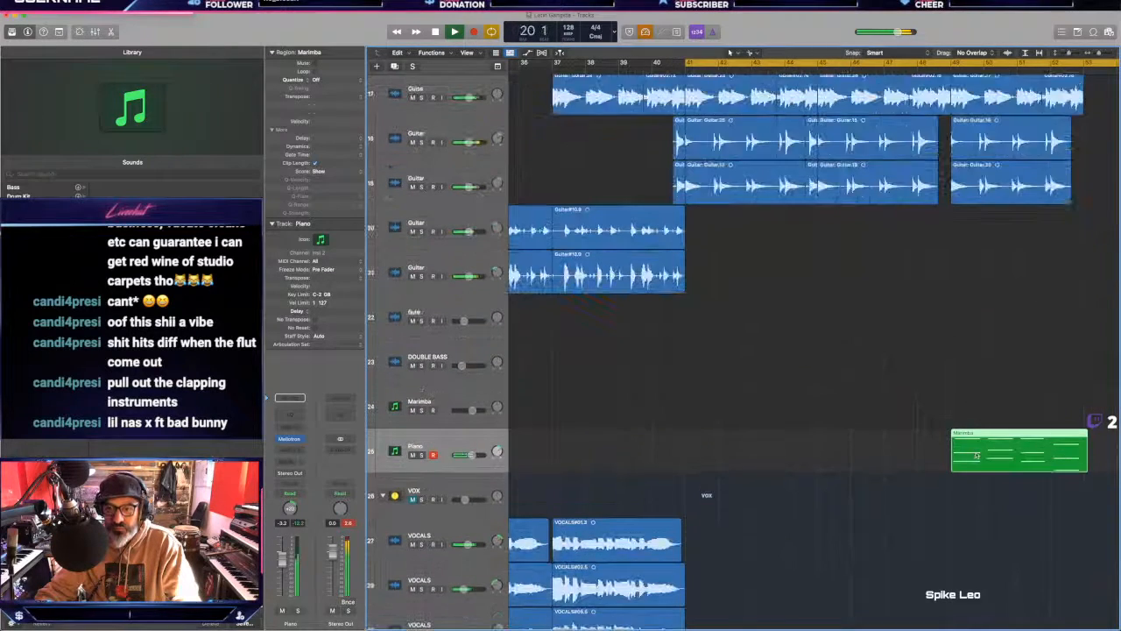
pyautogui.moveTo(977, 455); pyautogui.dragTo(955, 443)
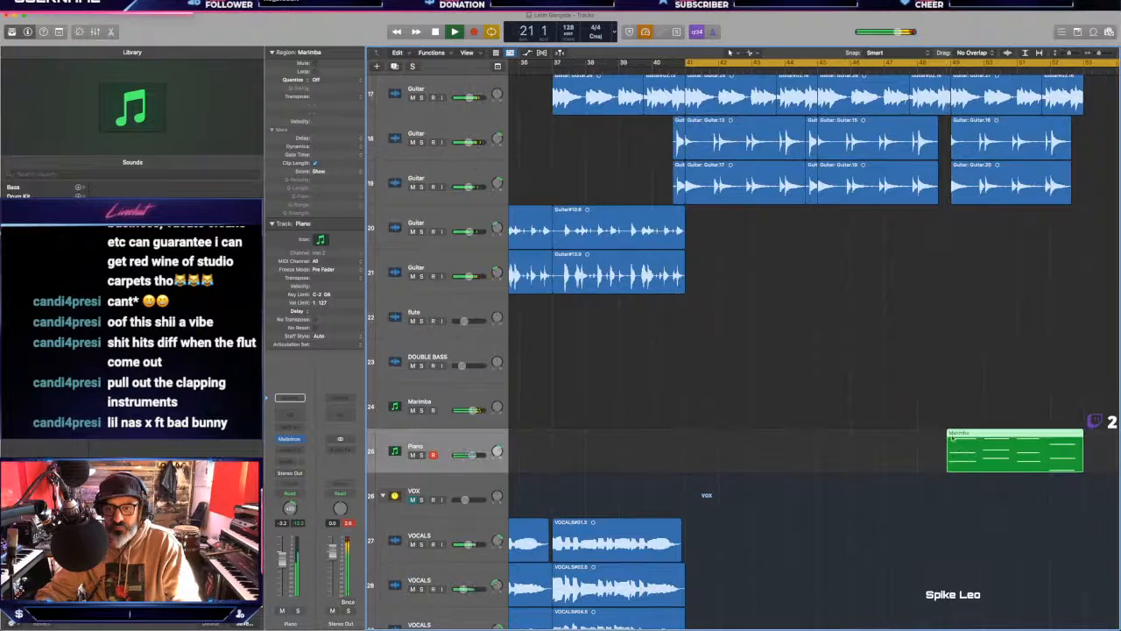
pyautogui.press('super+Left')
pyautogui.press('super+Left')
pyautogui.press('super+Left')
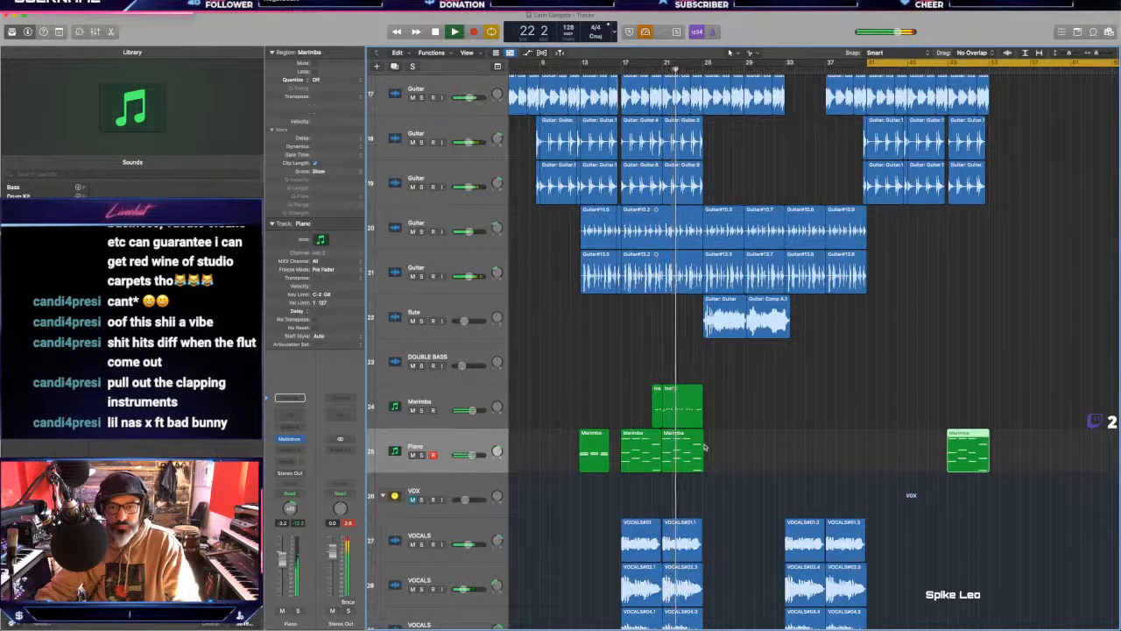
# Step: Review the arrangement across all tracks from bar 1 during playback
pyautogui.press('super+Up')
pyautogui.press('super+Up')
pyautogui.press('super+Up')
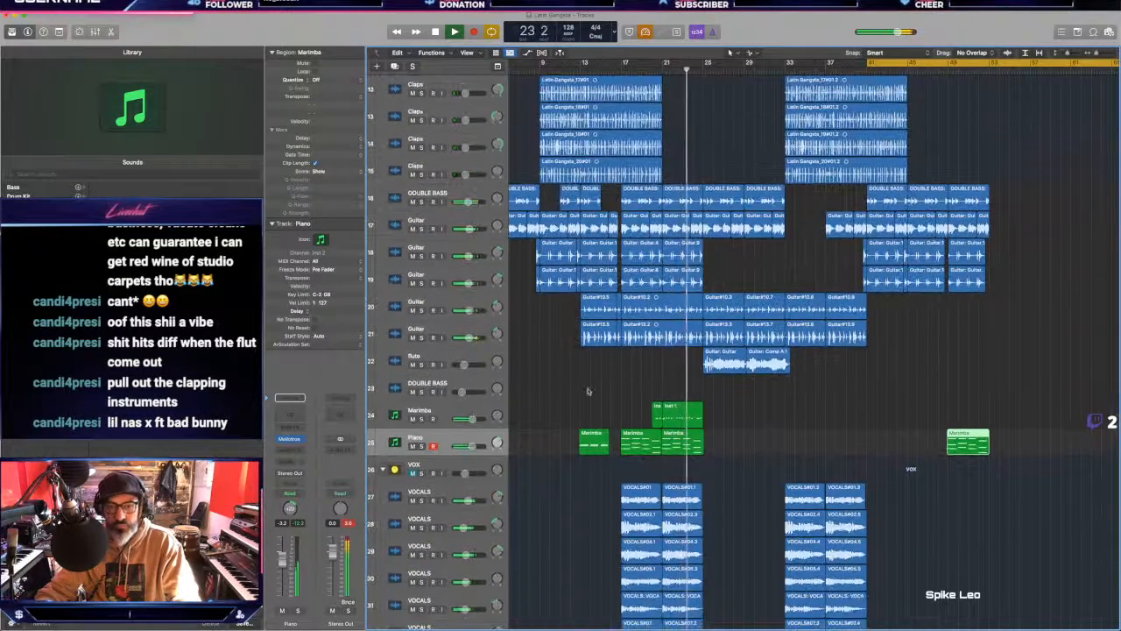
pyautogui.press('super+Up')
pyautogui.press('super+Up')
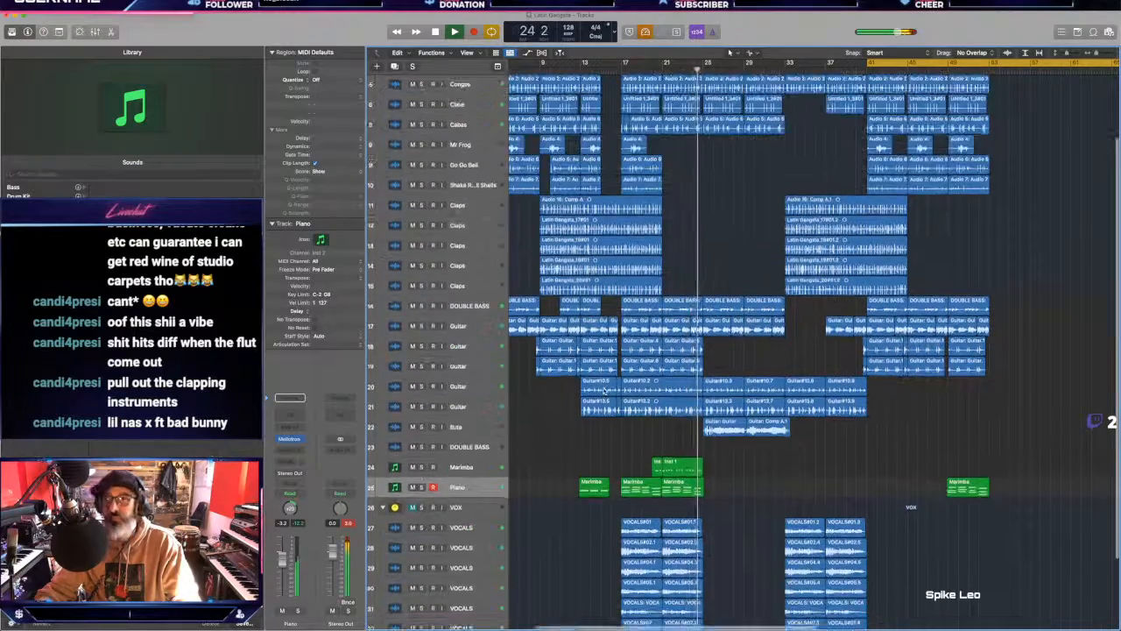
pyautogui.press('super+Up')
pyautogui.press('super+Up')
pyautogui.press('super+Up')
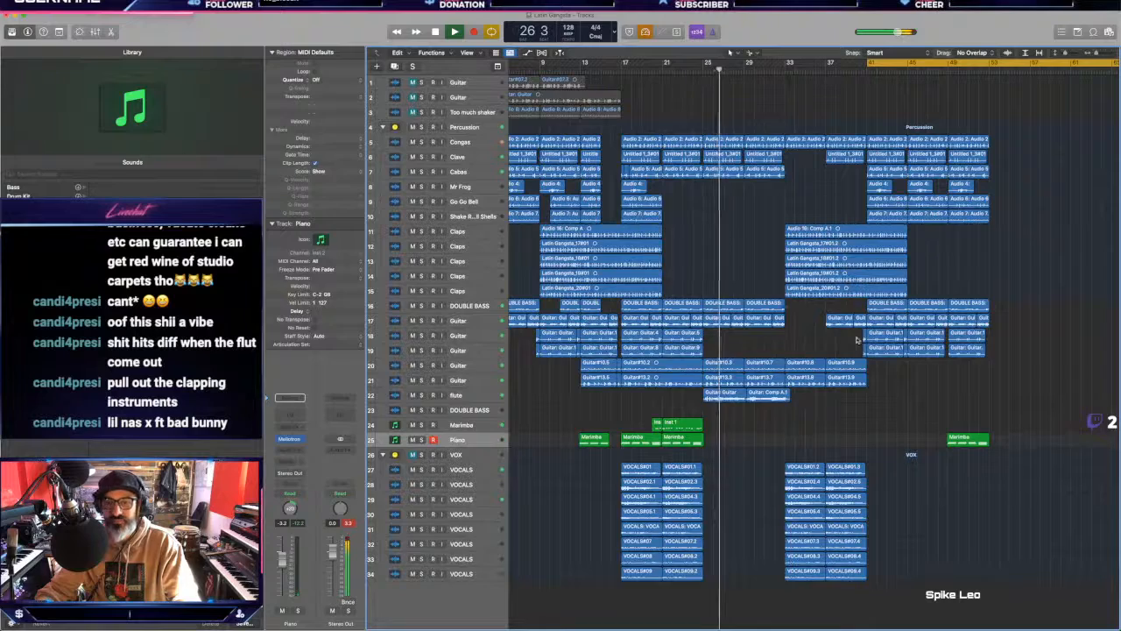
pyautogui.hscroll(-3, 819, 414)
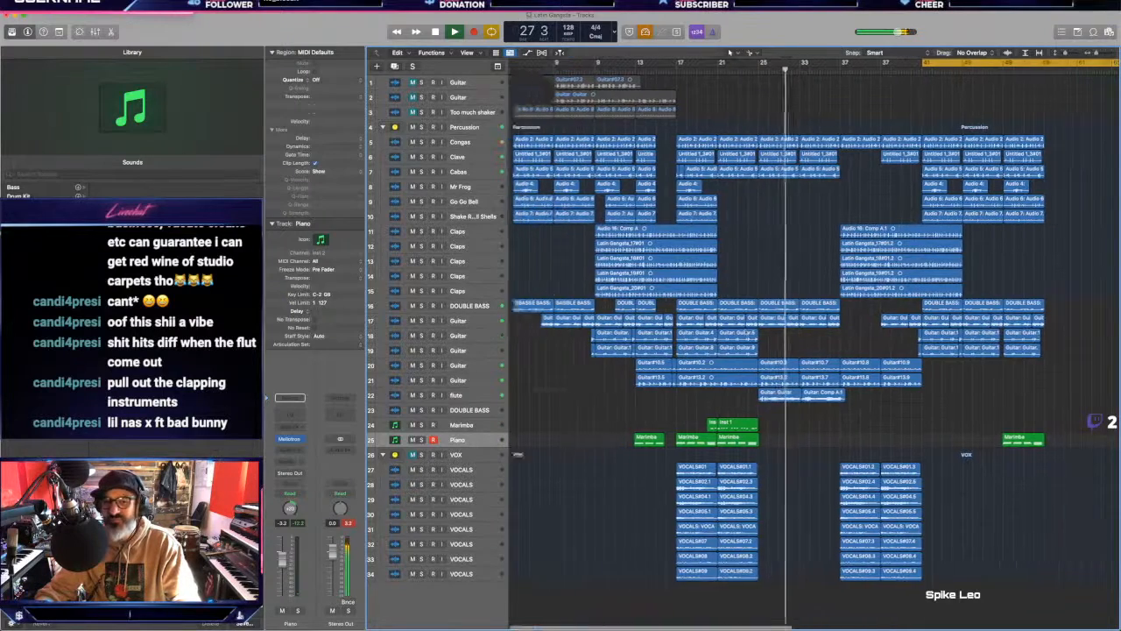
pyautogui.press('super+Up')
pyautogui.press('super+Up')
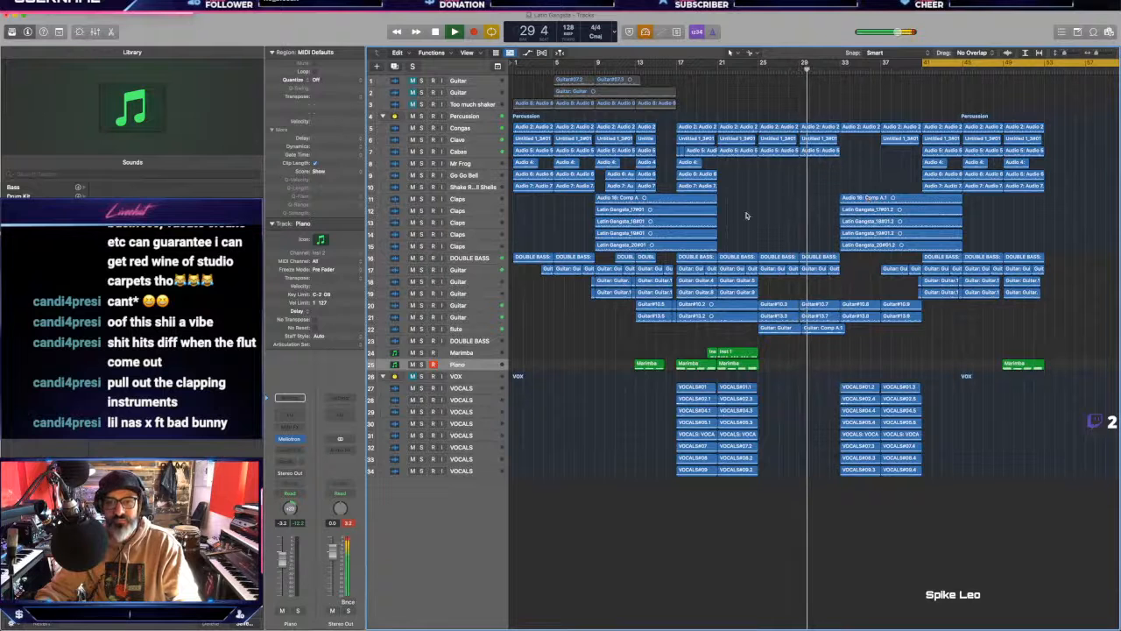
# Step: Copy track 17's two Guitar regions from bar 37 to bar 33 and play from bar 33
pyautogui.click(475, 329)
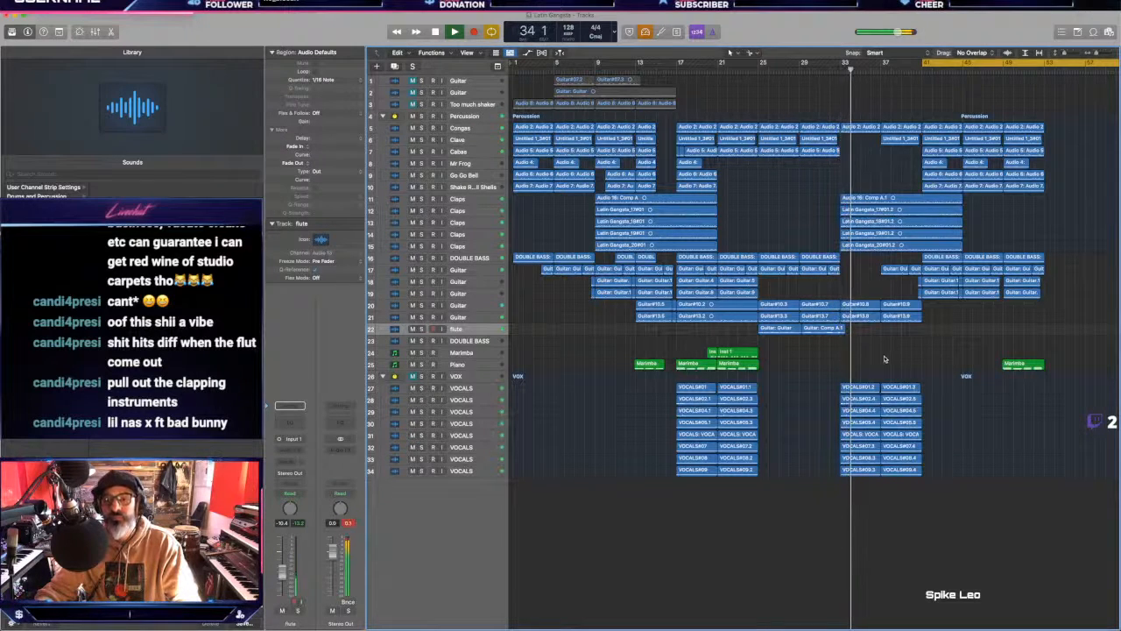
pyautogui.hscroll(3, 885, 359)
pyautogui.press('super+Down')
pyautogui.press('super+Down')
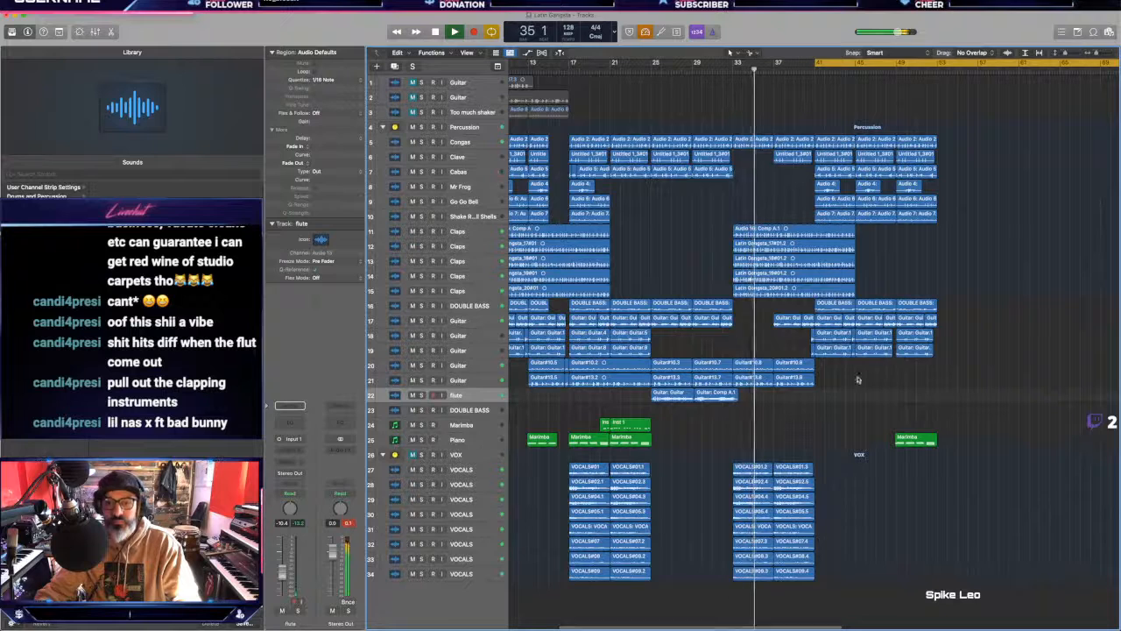
pyautogui.moveTo(795, 322); pyautogui.dragTo(752, 322)
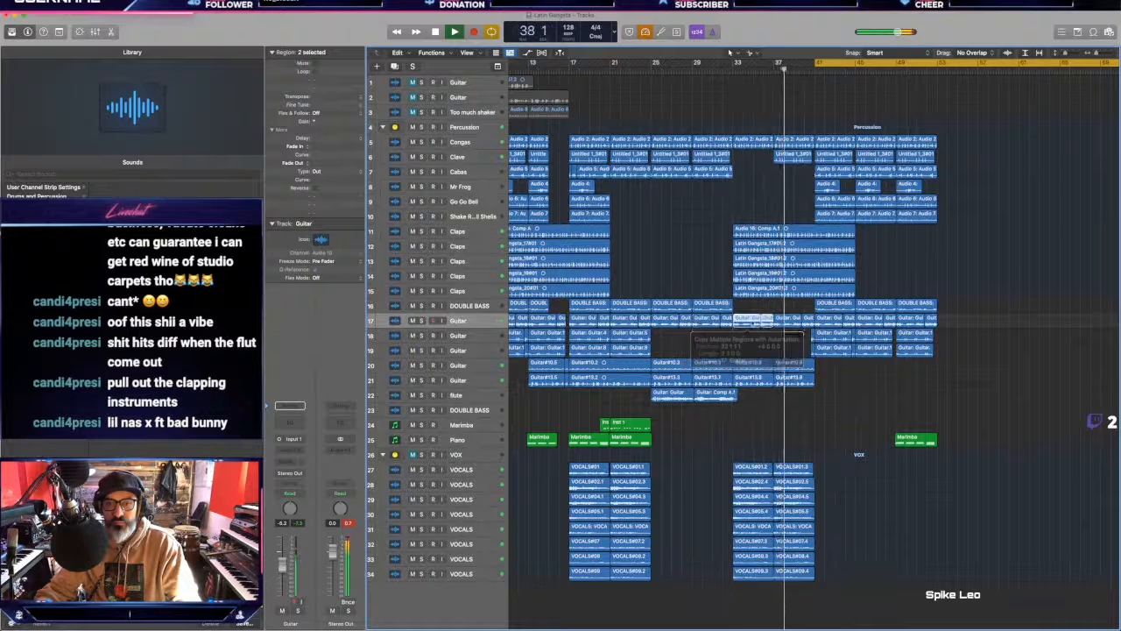
pyautogui.click(735, 69)
pyautogui.click(700, 352)
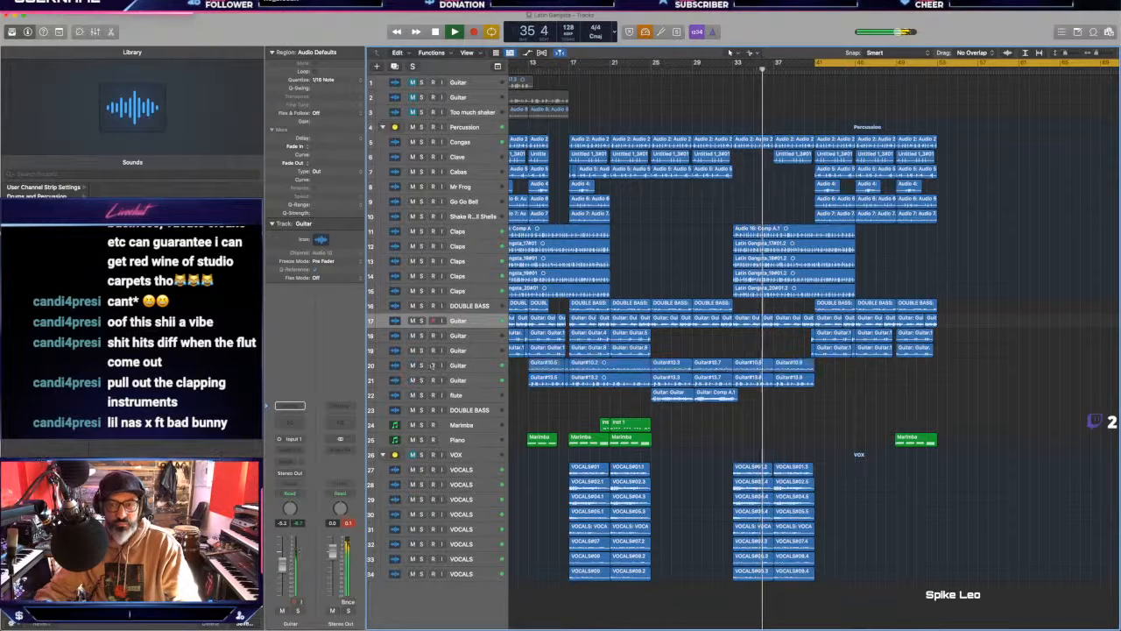
# Step: Copy the Marimba track's two regions from about bar 20 to about bar 36, ending at bar 41
pyautogui.click(743, 399)
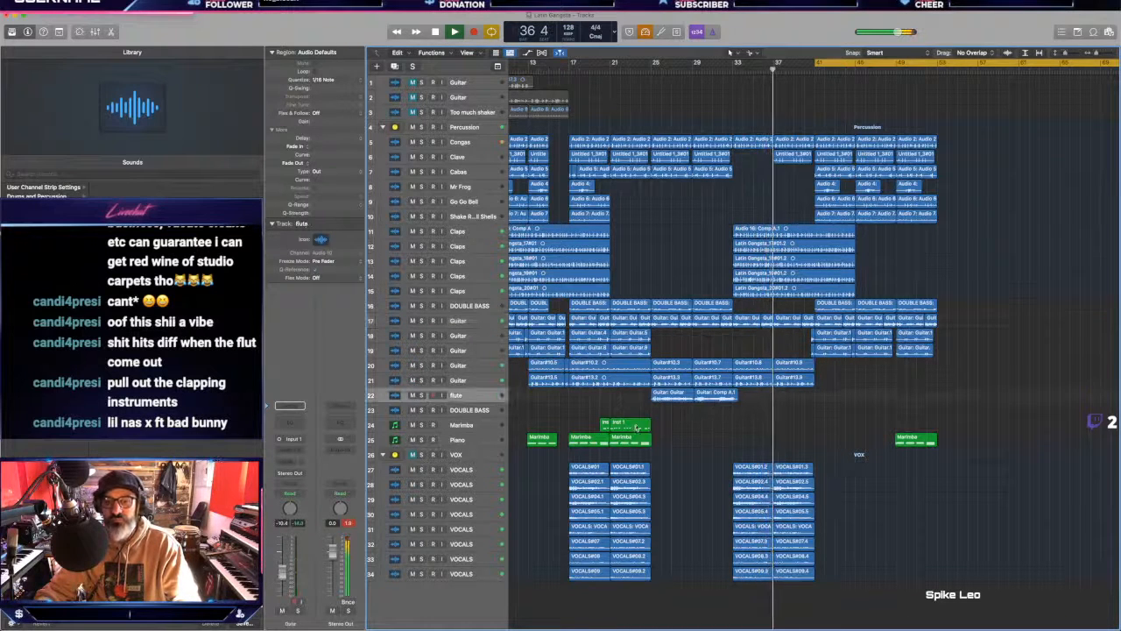
pyautogui.moveTo(659, 426); pyautogui.dragTo(791, 427)
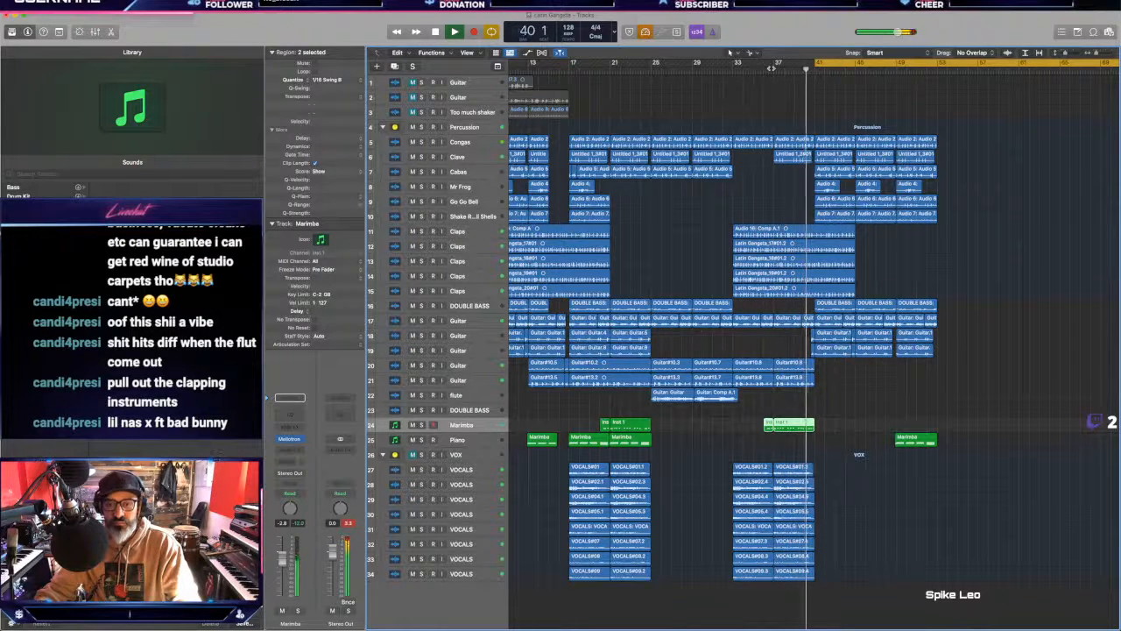
pyautogui.hscroll(3, 868, 472)
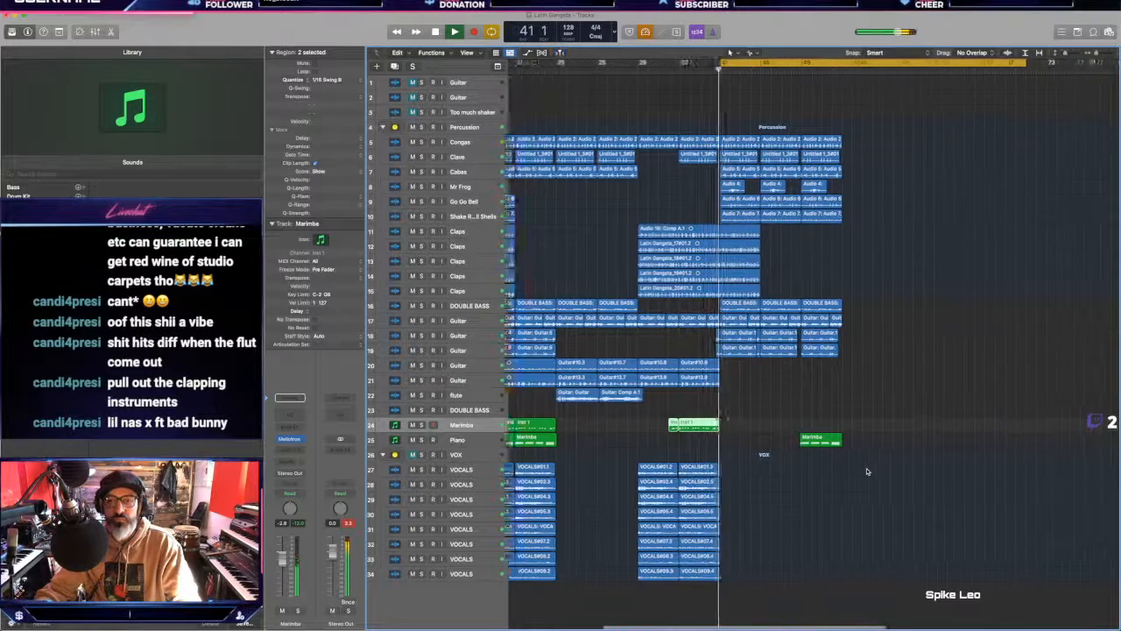
pyautogui.click(766, 460)
pyautogui.press('super+Left')
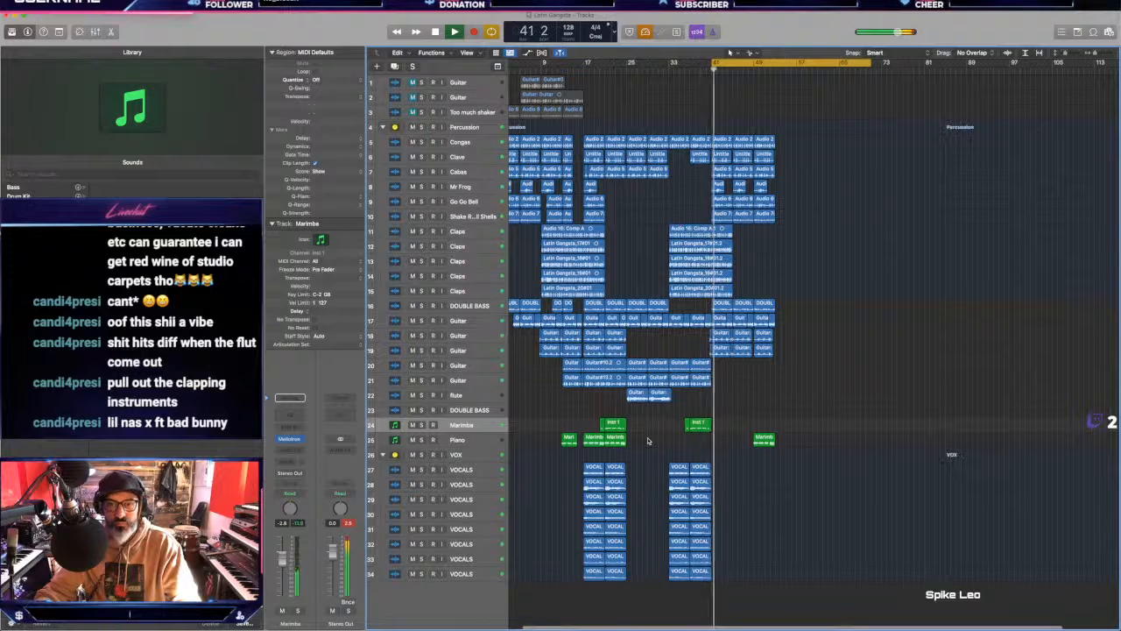
# Step: Change the transport display to show elapsed time alongside the bar position
pyautogui.scroll(-3, 648, 440)
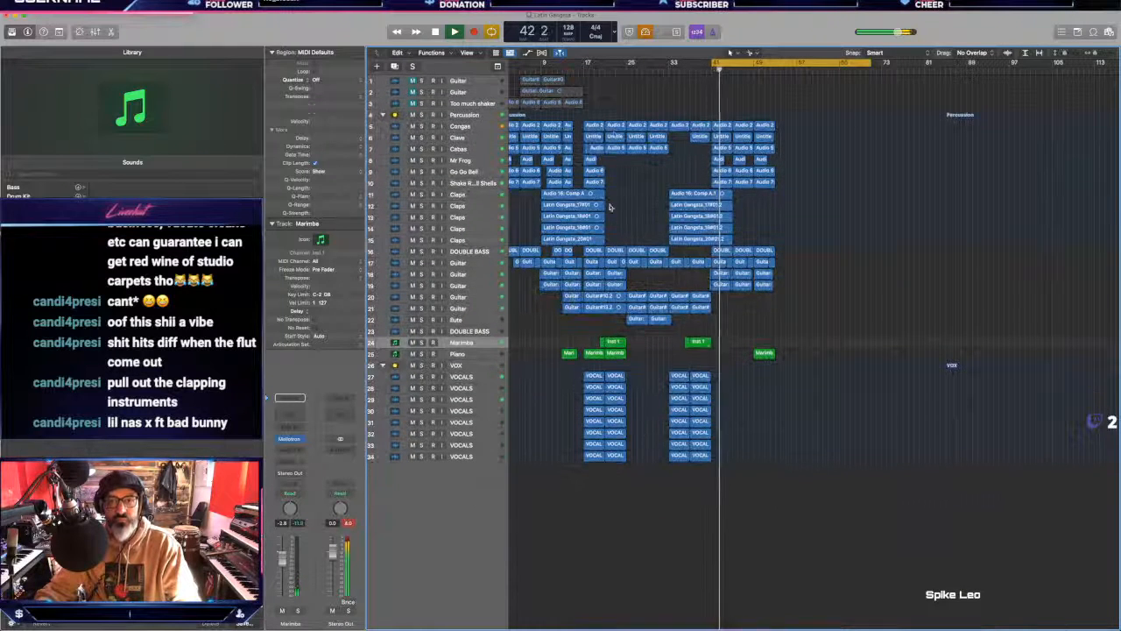
pyautogui.click(614, 33)
pyautogui.click(623, 47)
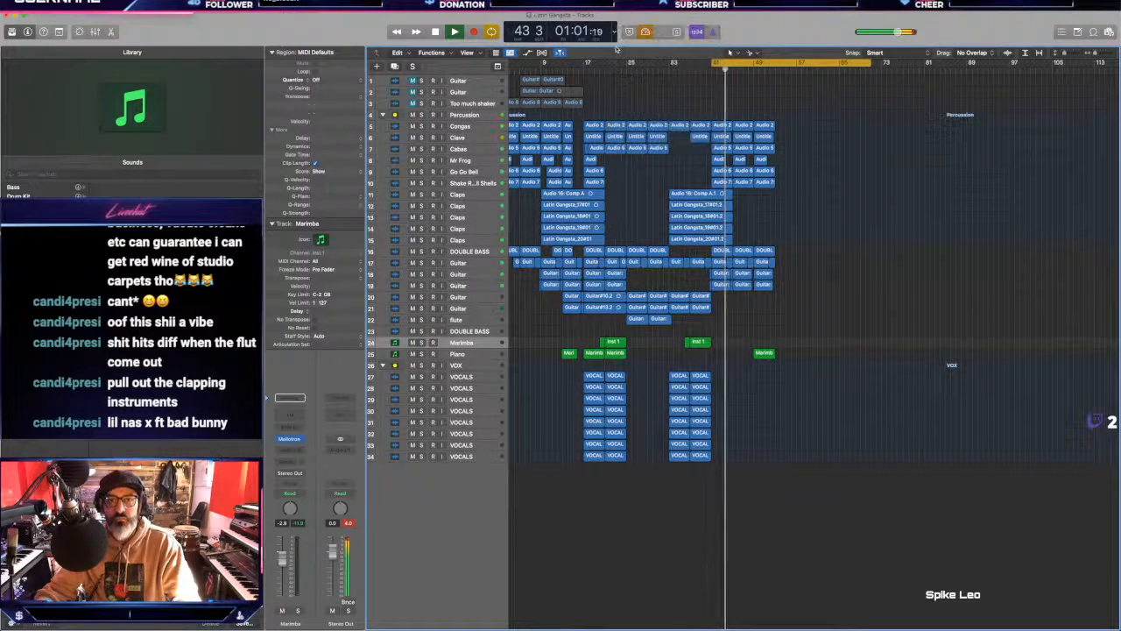
pyautogui.scroll(-3, 776, 102)
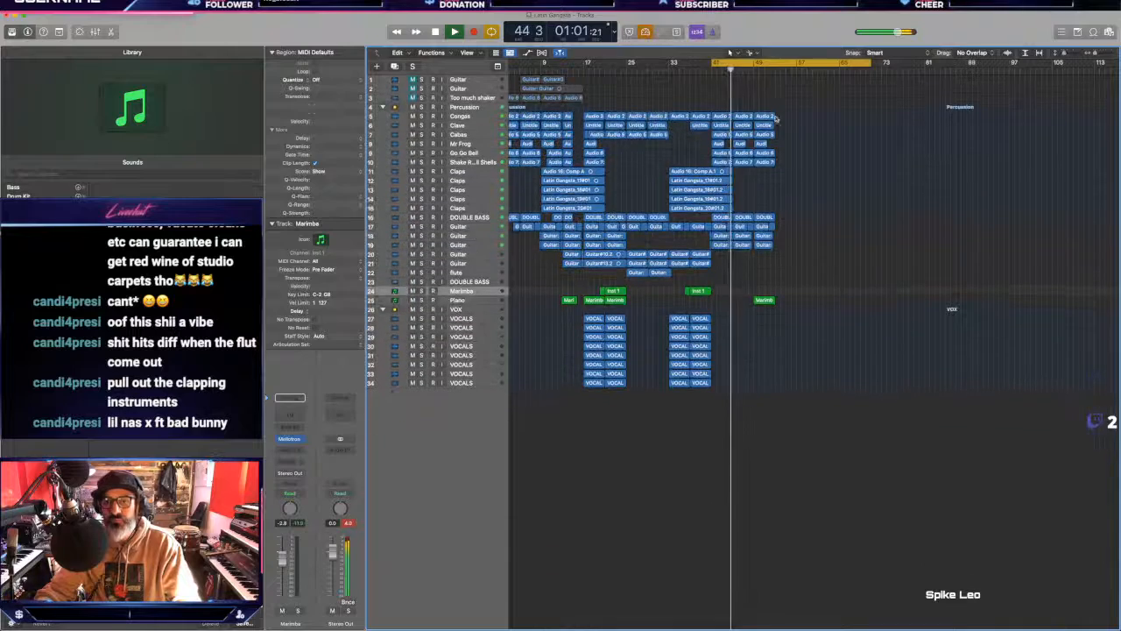
pyautogui.scroll(3, 770, 189)
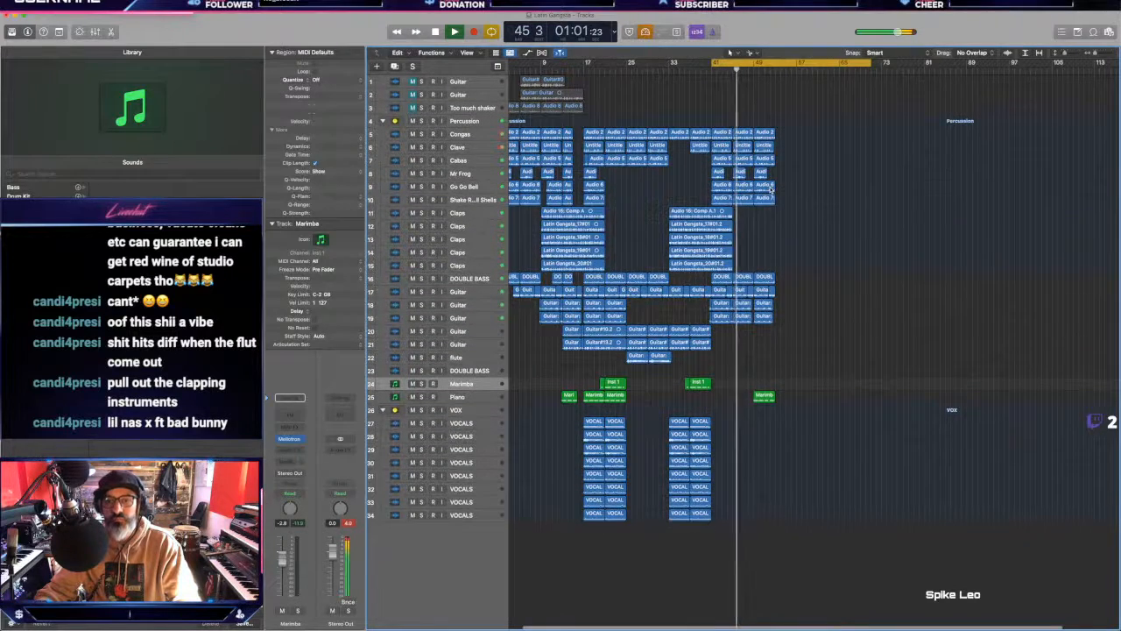
# Step: Mute the Clave, Cabas, Mr Frog and Go Go Bell tracks and delete their regions from bar 45 to bar 53
pyautogui.scroll(4, 770, 189)
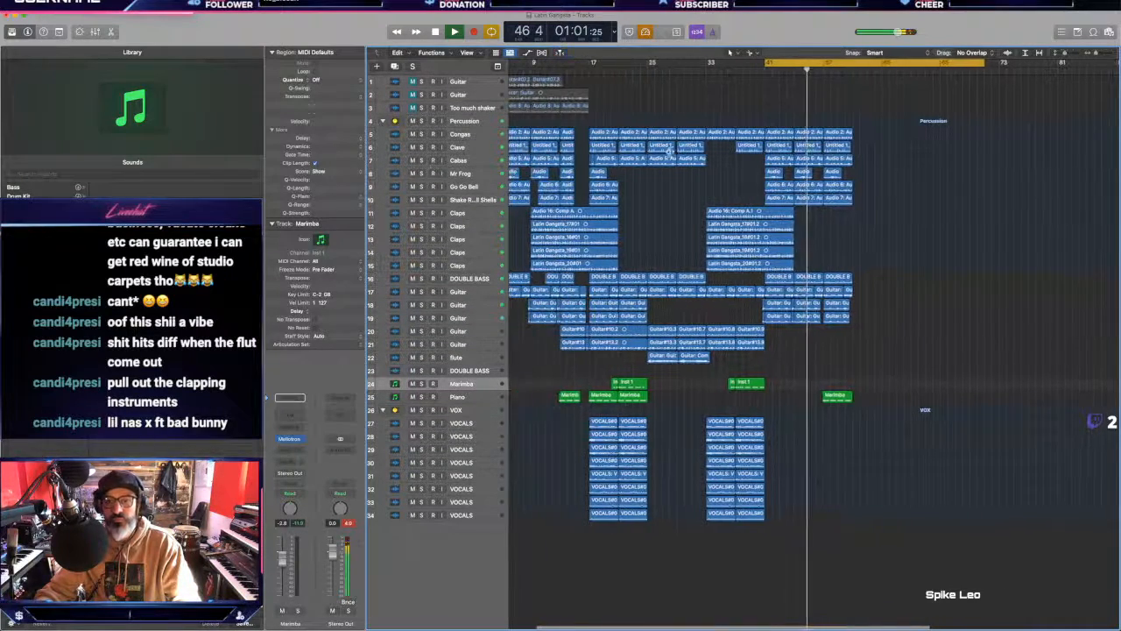
pyautogui.click(412, 147)
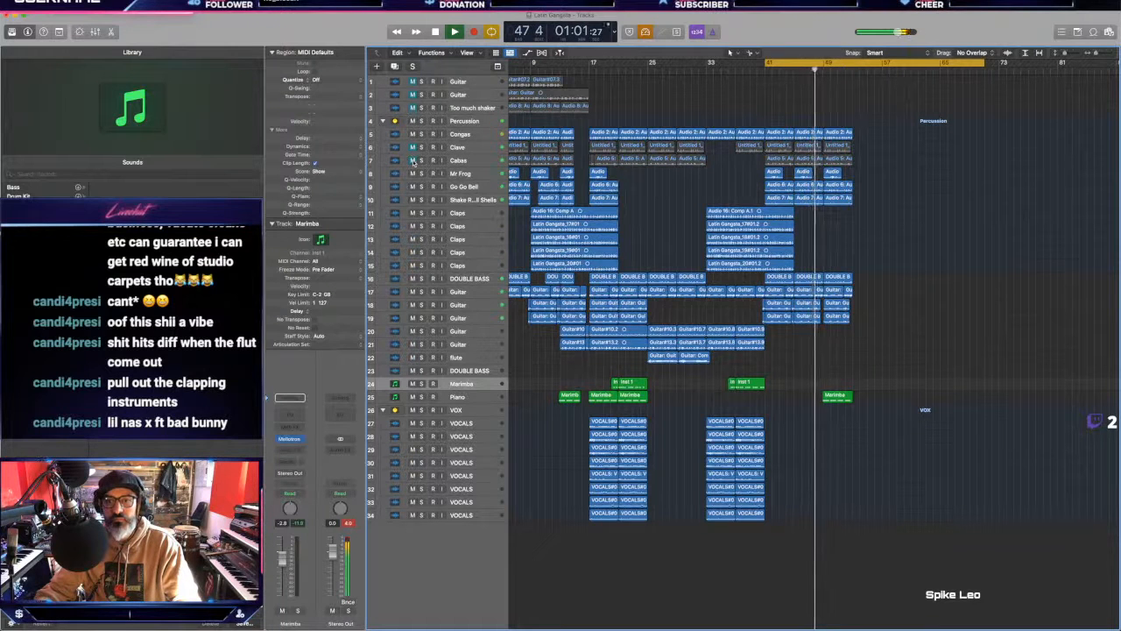
pyautogui.click(413, 174)
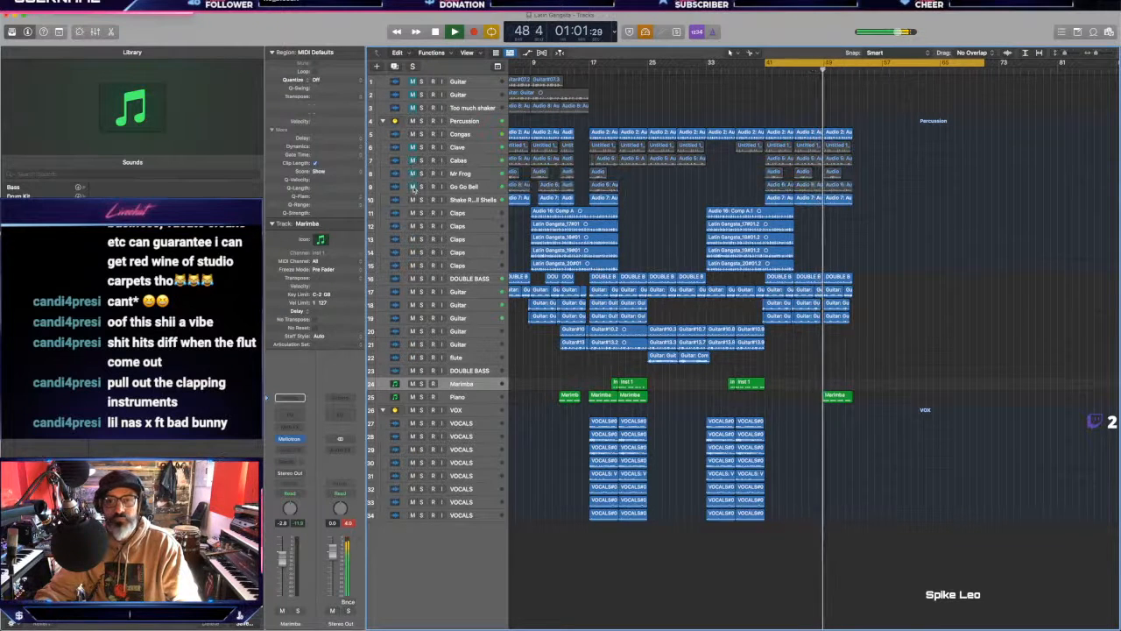
pyautogui.moveTo(802, 145); pyautogui.dragTo(804, 188)
pyautogui.press('Delete')
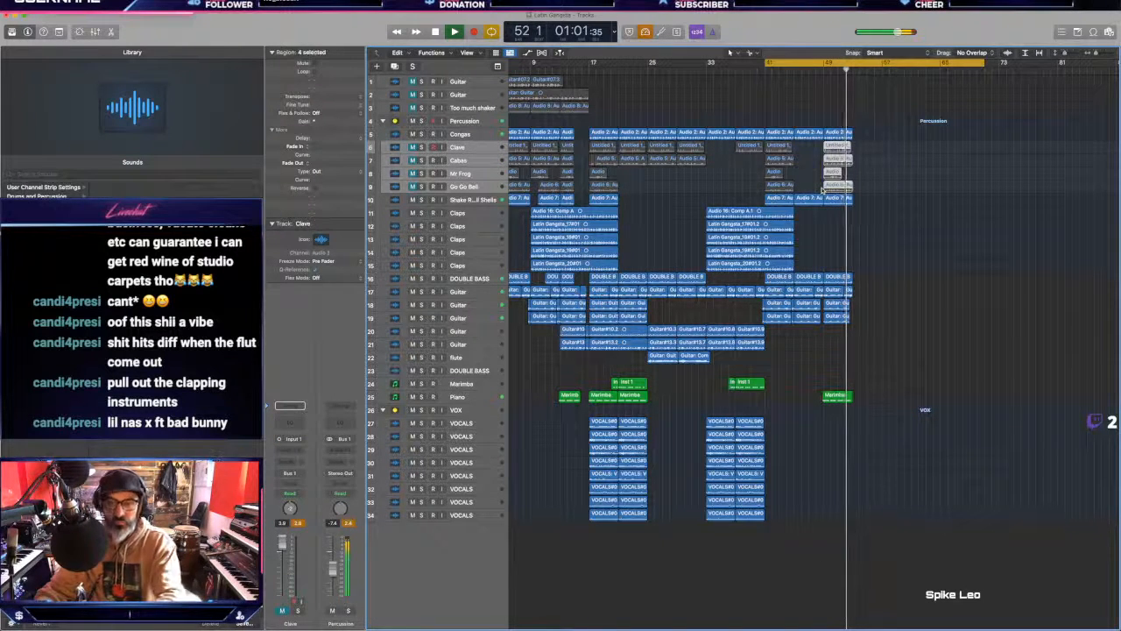
pyautogui.press('Delete')
# Step: Clear all track mutes and copy the five Claps regions from bar 33 to bar 45, ending at bar 57
pyautogui.click(794, 68)
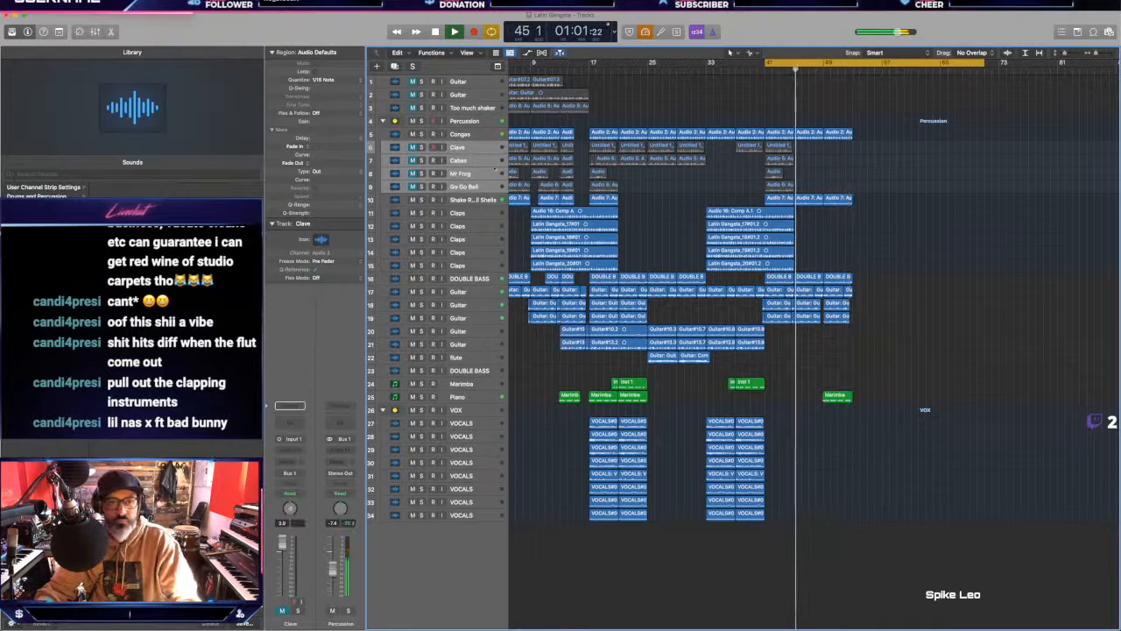
pyautogui.keyDown('alt'); pyautogui.click(413, 148); pyautogui.keyUp('alt')
pyautogui.hscroll(-3, 679, 267)
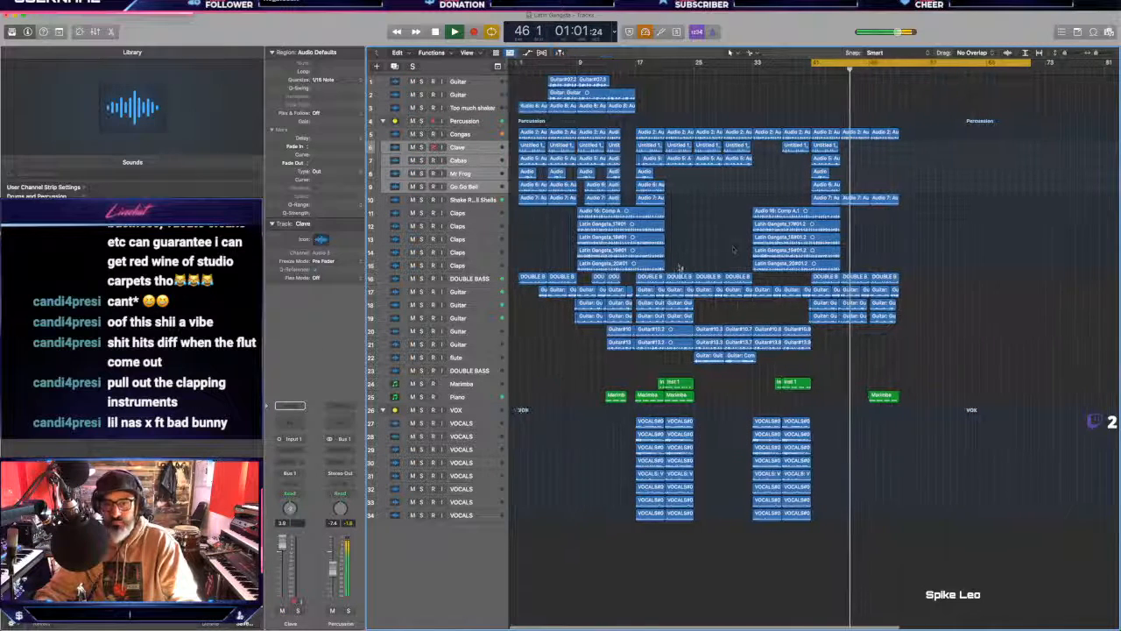
pyautogui.moveTo(842, 217); pyautogui.dragTo(873, 270)
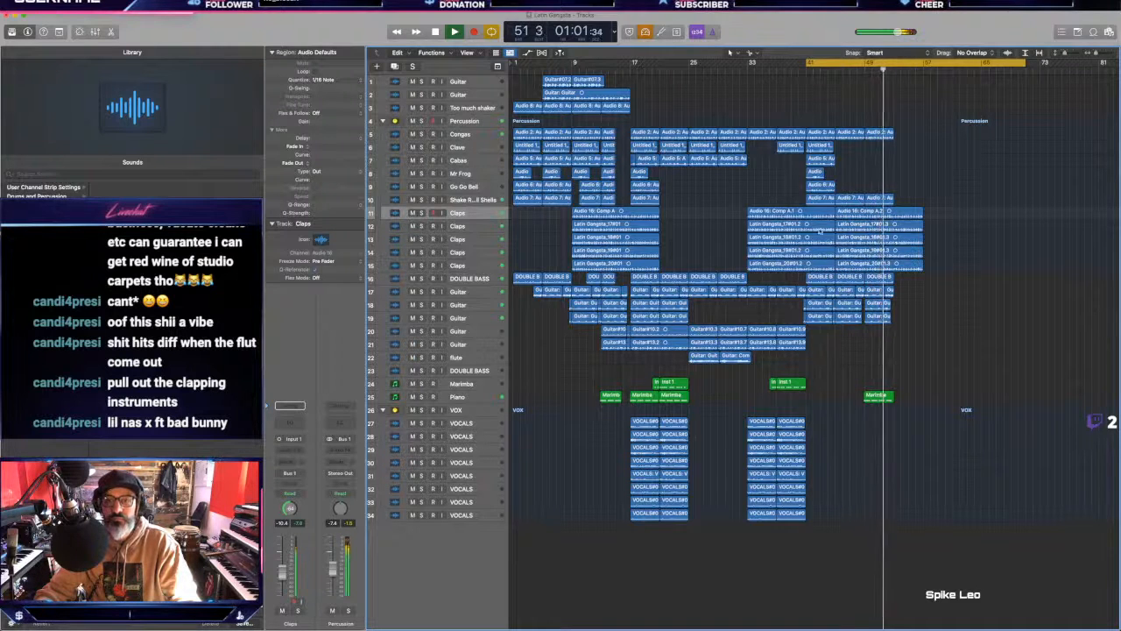
# Step: Set the cycle range from bar 1 to bar 57 and restart playback from the beginning
pyautogui.press('space')
pyautogui.moveTo(515, 61); pyautogui.dragTo(926, 61)
pyautogui.press('space')
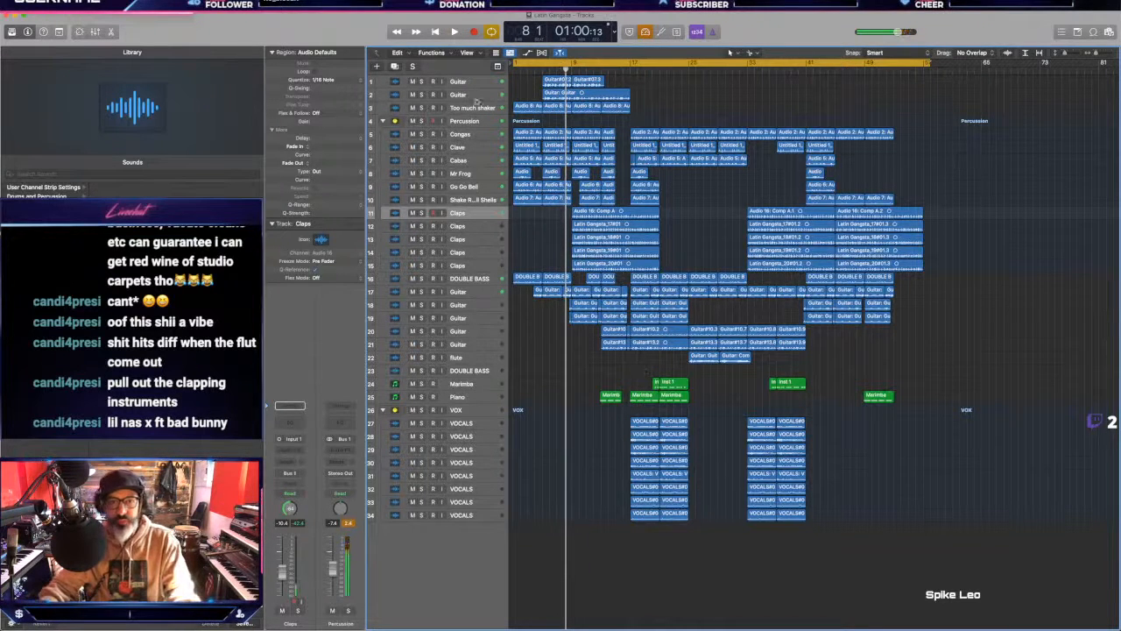
pyautogui.press('Return')
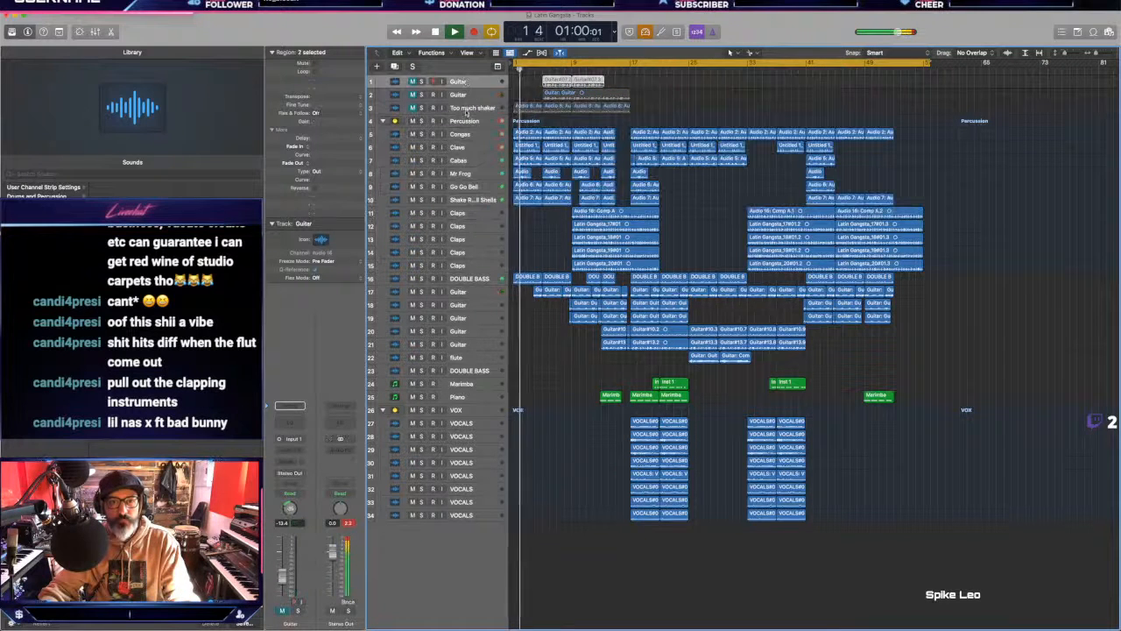
# Step: Group the muted top two Guitar tracks and the Too much shaker track into a summing stack and collapse it
pyautogui.rightClick(467, 108)
pyautogui.click(500, 198)
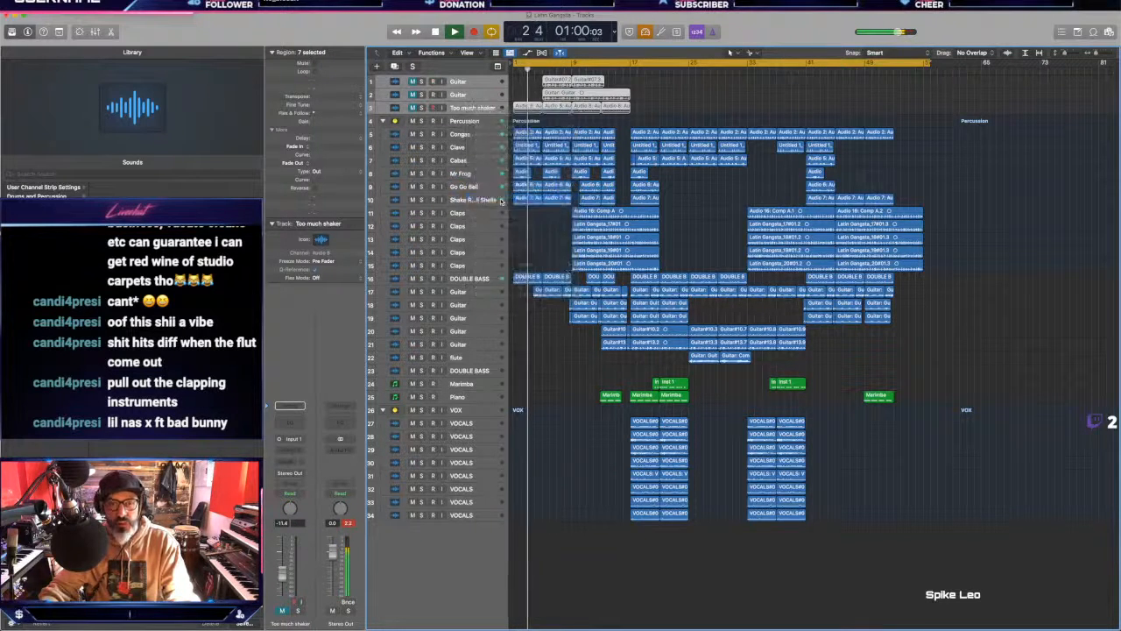
pyautogui.press('Return')
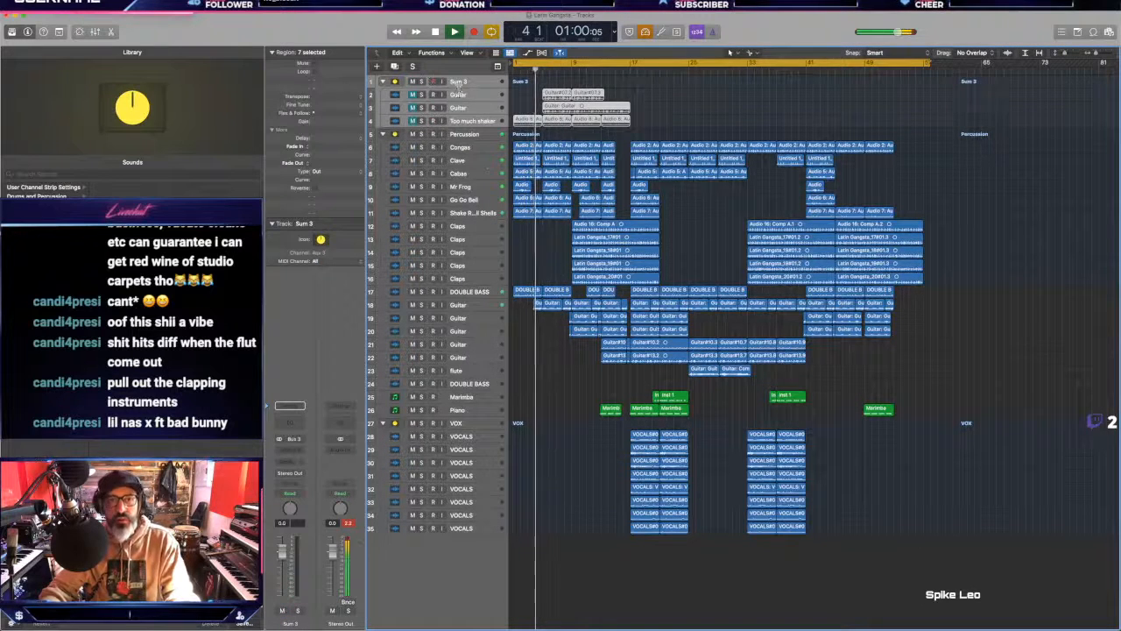
pyautogui.click(458, 84)
pyautogui.click(383, 81)
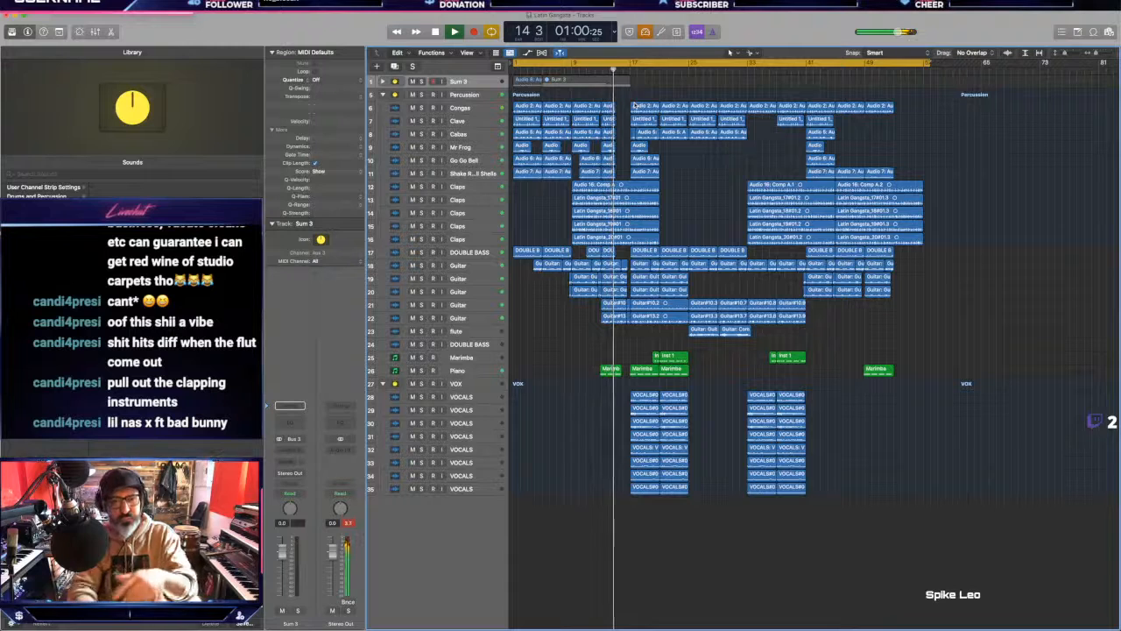
# Step: Raise the volume of Guitar tracks 21 and 22 together in the mixer, bringing track 21 to -3.5 dB
pyautogui.click(477, 308)
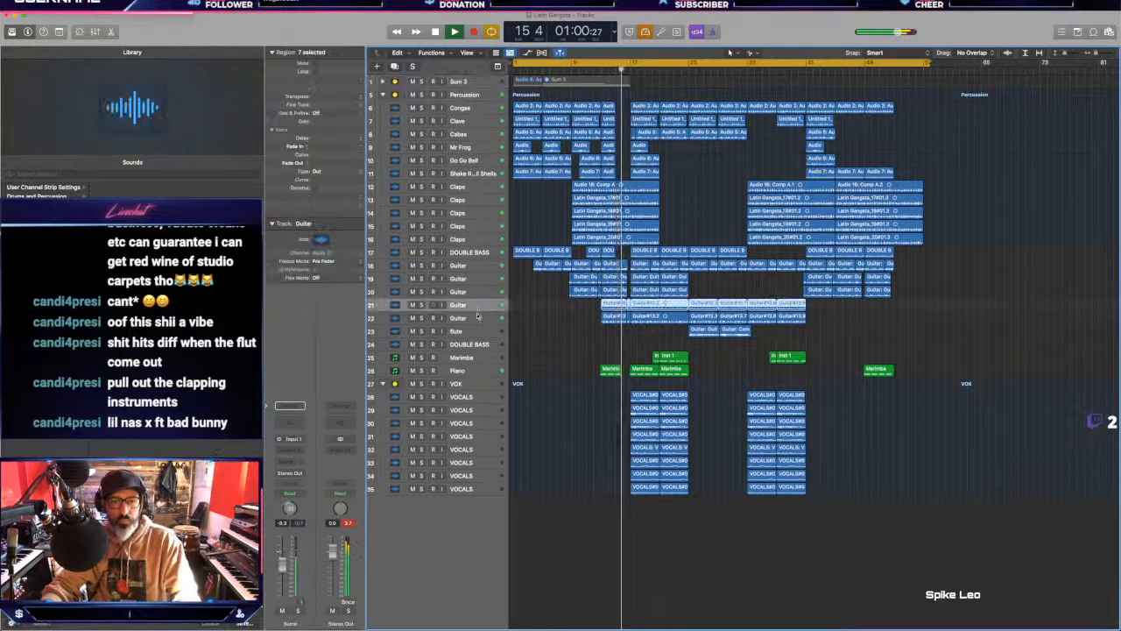
pyautogui.click(478, 317)
pyautogui.press('super+2')
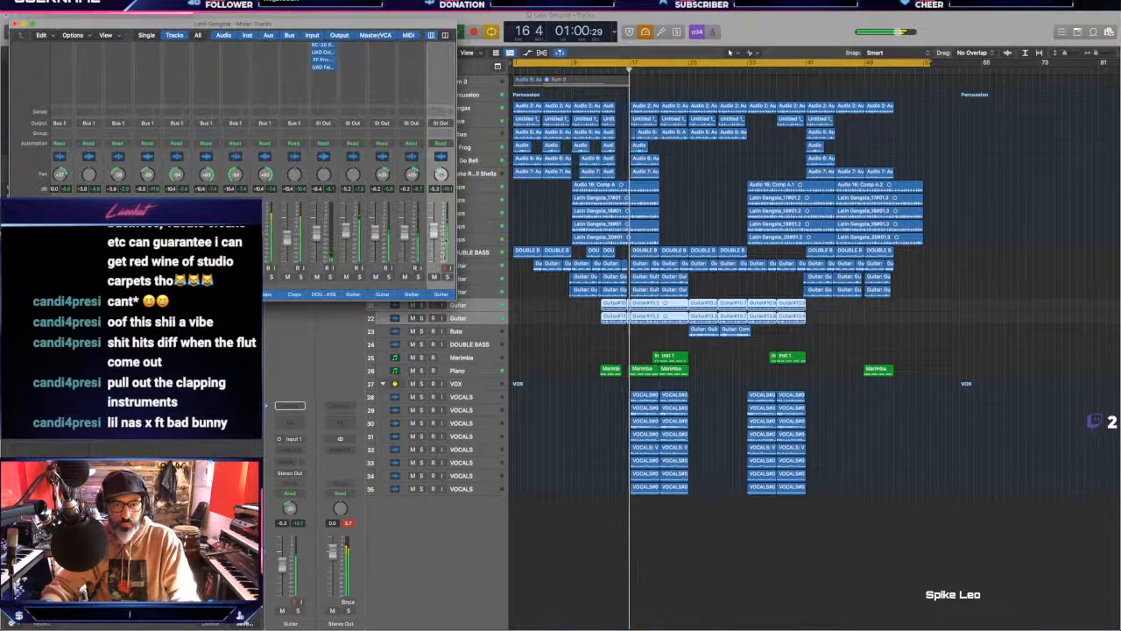
pyautogui.hscroll(5, 446, 241)
pyautogui.moveTo(406, 230); pyautogui.dragTo(406, 224)
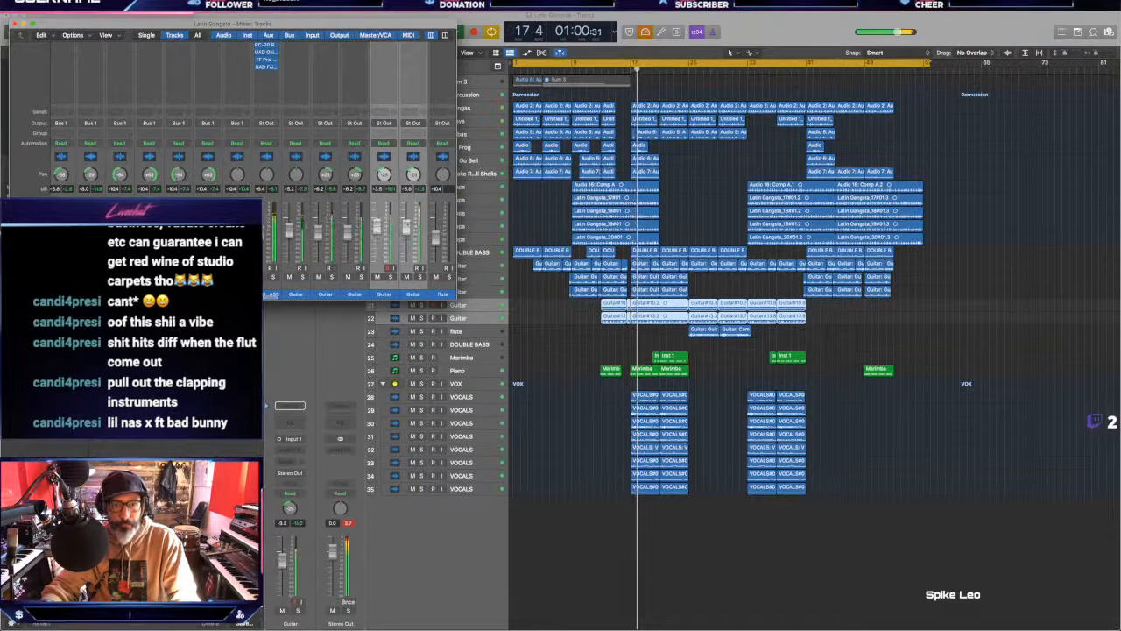
pyautogui.click(655, 339)
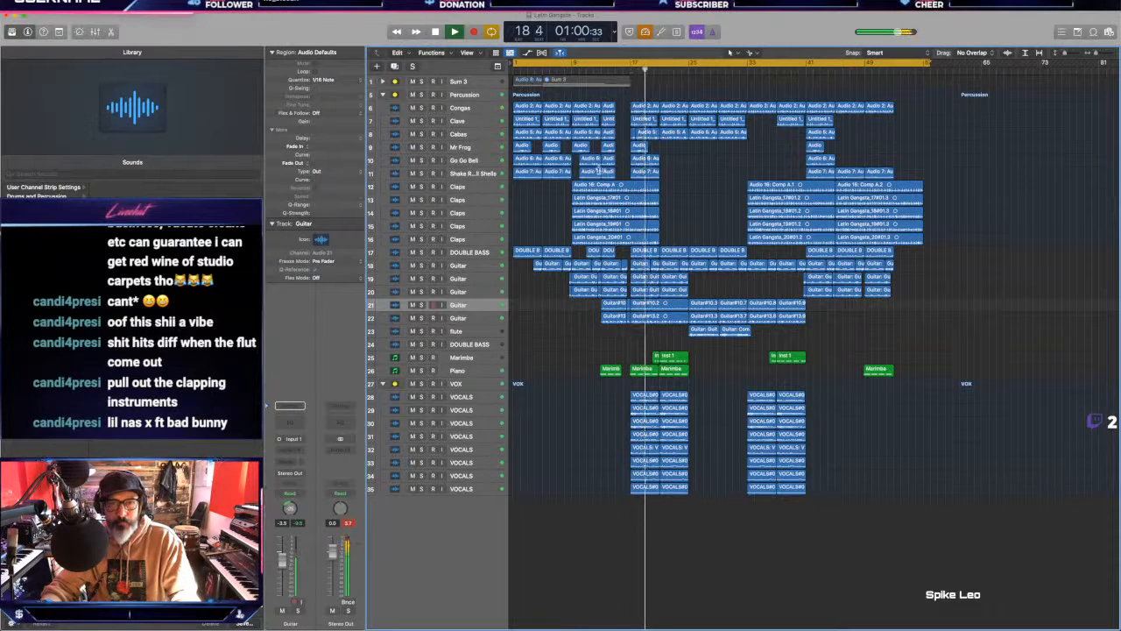
# Step: Extend the Guitar regions on tracks 19 and 20 to bar 17 and play the transition from about bar 16
pyautogui.click(614, 68)
pyautogui.press('super+Right')
pyautogui.press('super+Right')
pyautogui.press('super+Right')
pyautogui.press('super+Right')
pyautogui.press('super+Right')
pyautogui.press('super+Right')
pyautogui.press('super+Right')
pyautogui.press('super+Right')
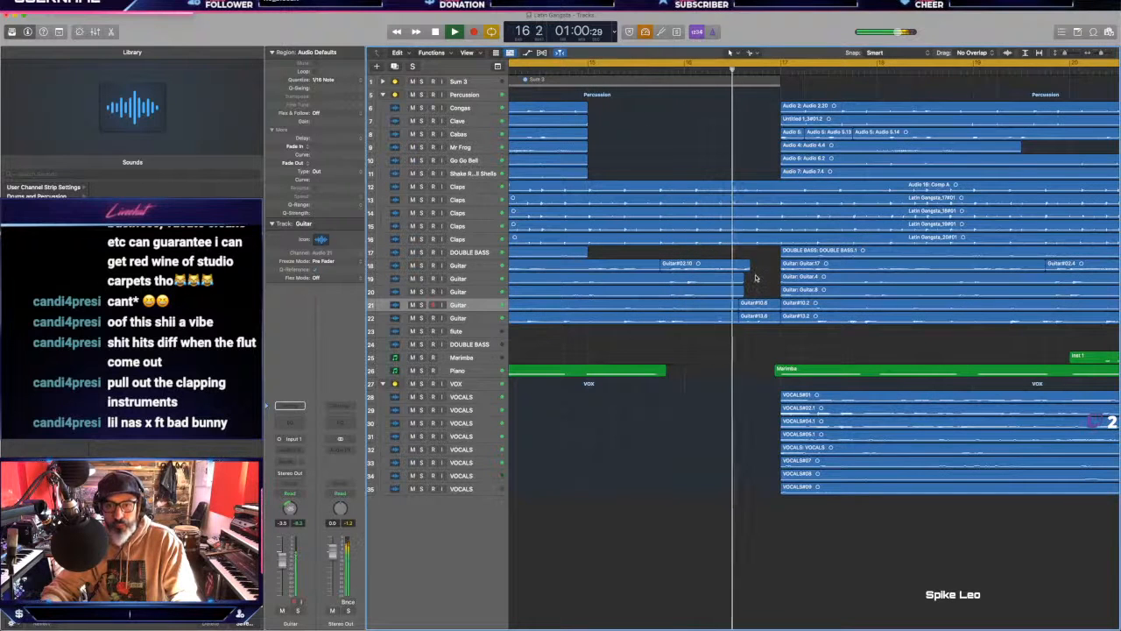
pyautogui.moveTo(750, 275); pyautogui.dragTo(780, 291)
pyautogui.click(710, 69)
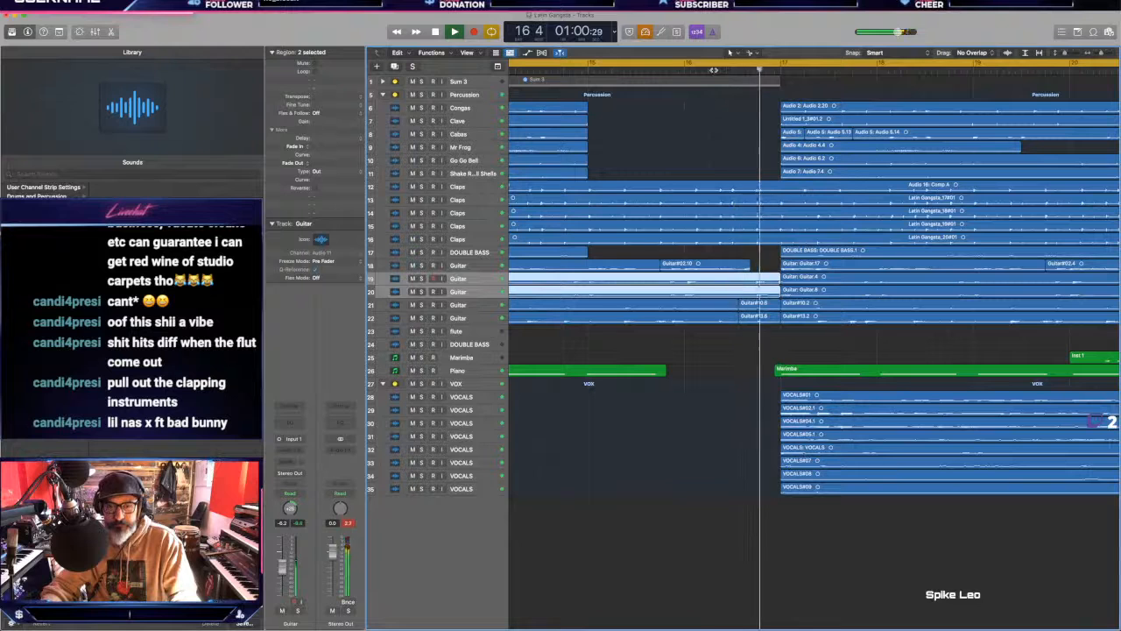
# Step: Review the arrangement of all tracks from bar 17 to bar 25 during playback
pyautogui.hscroll(5, 779, 350)
pyautogui.click(783, 357)
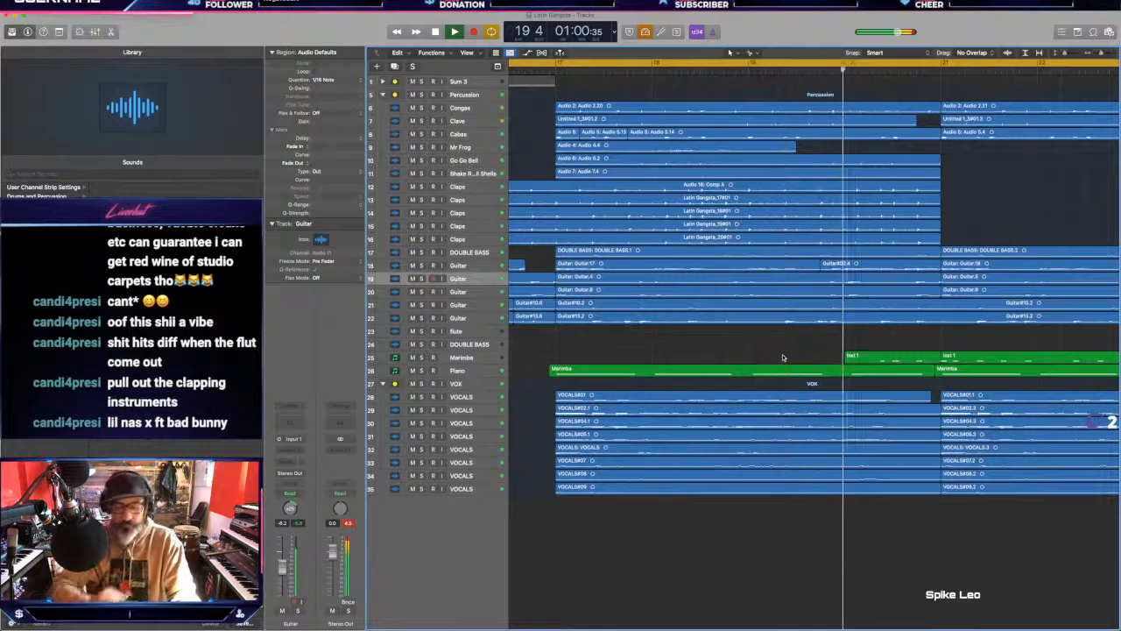
pyautogui.hscroll(5, 780, 359)
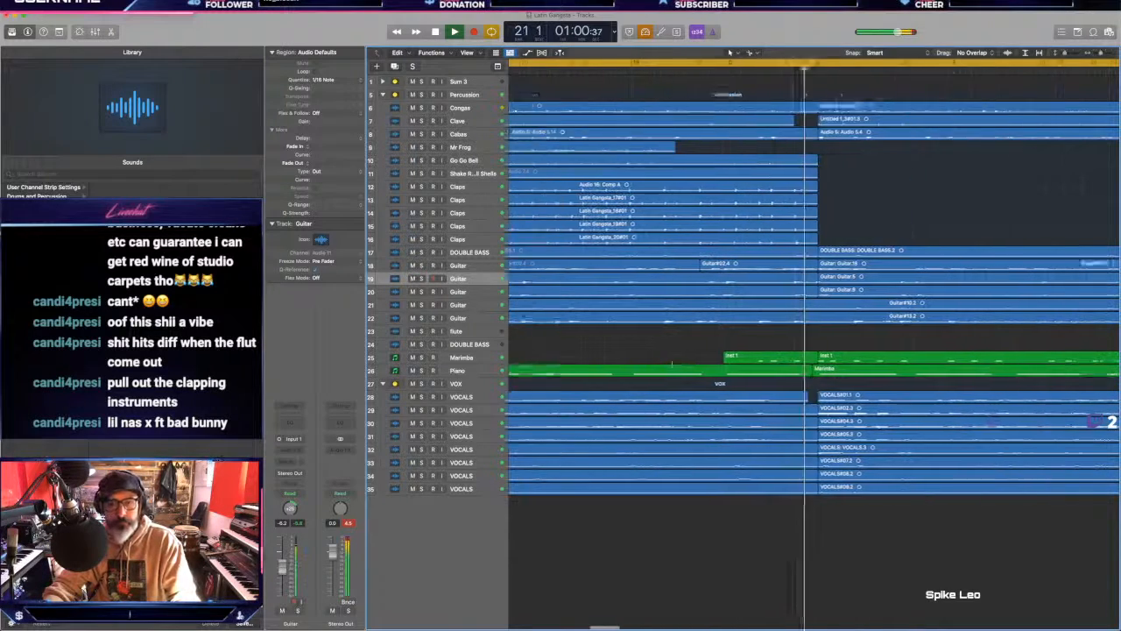
pyautogui.press('super+Up')
pyautogui.press('super+Down')
pyautogui.press('super+Down')
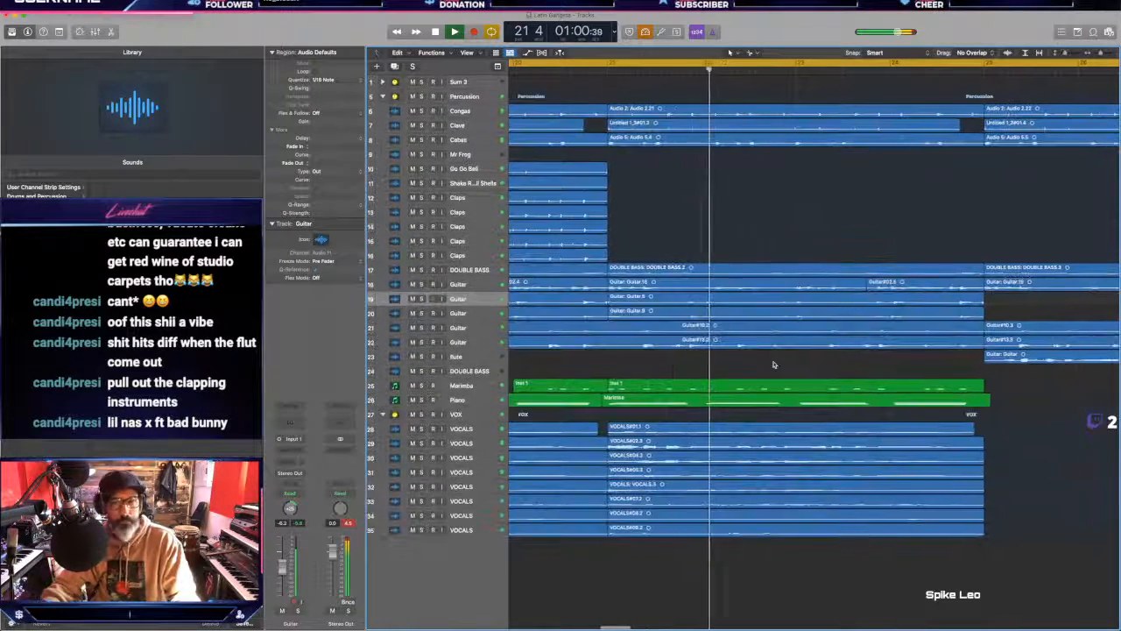
pyautogui.press('super+Left')
pyautogui.press('super+Left')
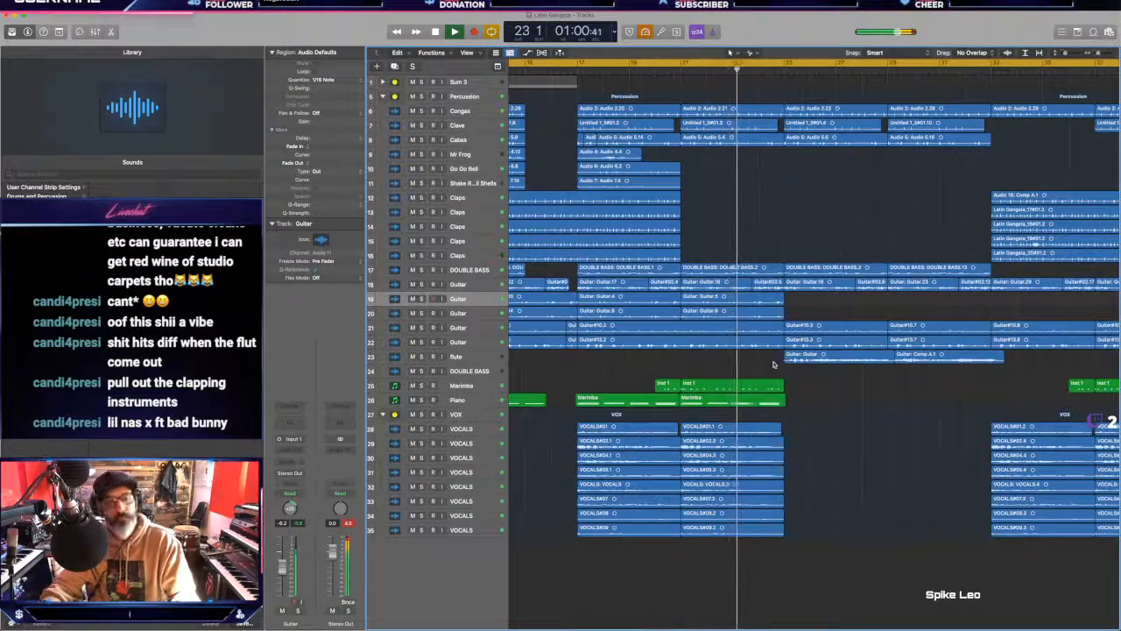
pyautogui.press('super+Left')
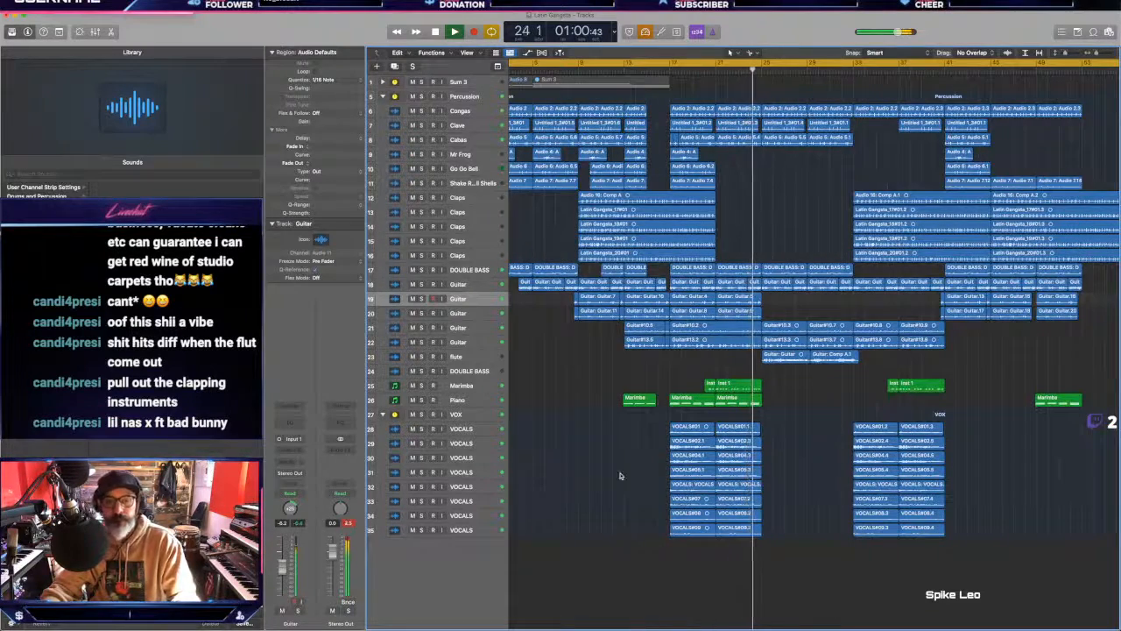
pyautogui.scroll(-2, 620, 474)
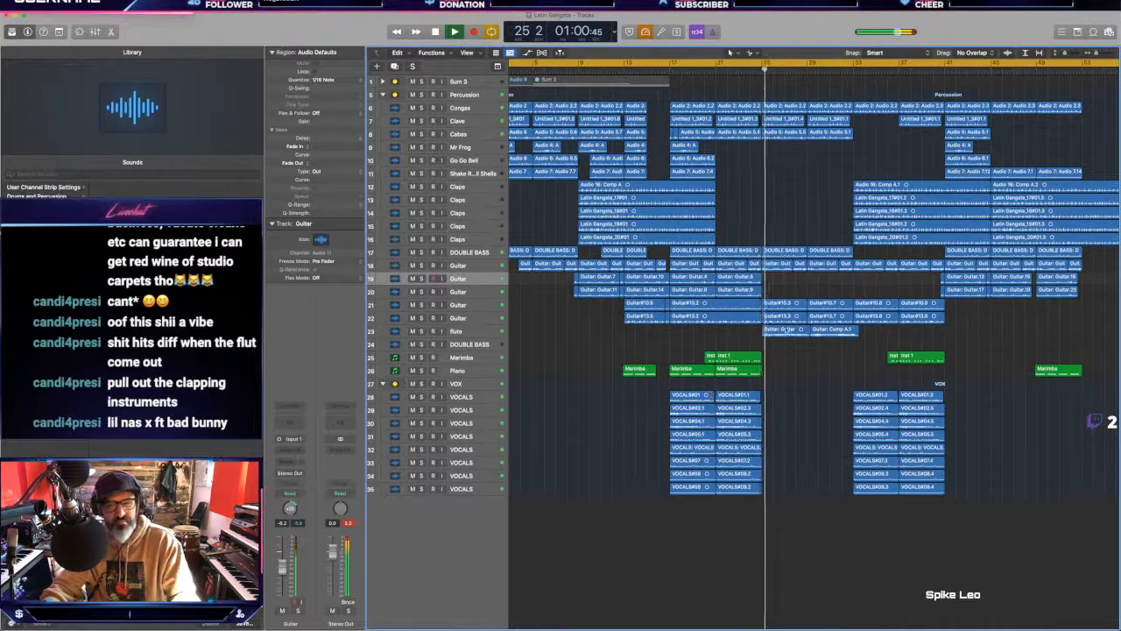
# Step: Replay from about bar 23 and examine the flute's entry at bar 25
pyautogui.click(747, 69)
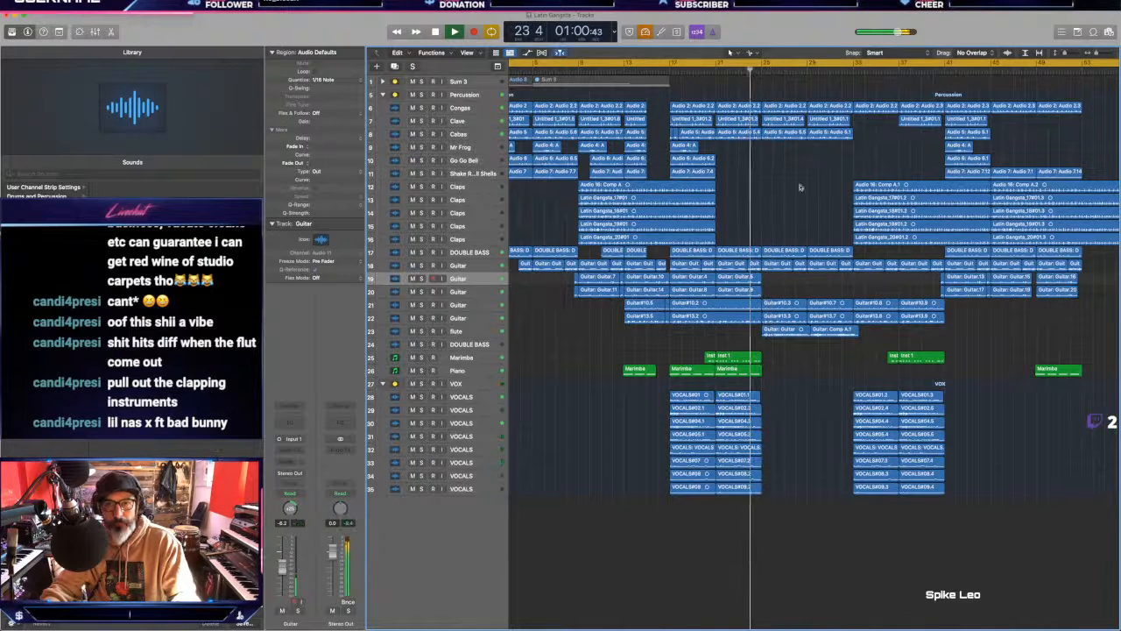
pyautogui.press('super+Right')
pyautogui.press('super+Right')
pyautogui.press('super+Right')
pyautogui.press('super+Right')
pyautogui.press('super+Right')
pyautogui.press('super+Left')
pyautogui.press('super+Left')
pyautogui.press('super+Left')
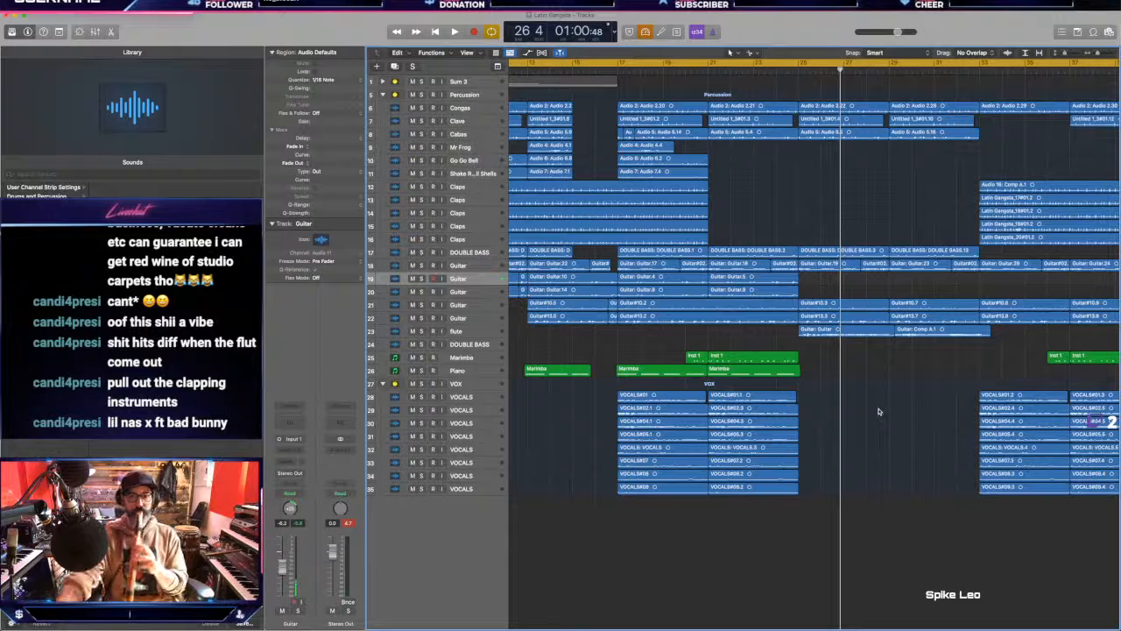
# Step: Loop bars 21 to 26 around the flute entry, narrow the cycle range to bars 23 to 26, and stop playback
pyautogui.moveTo(710, 66); pyautogui.dragTo(821, 68)
pyautogui.press('space')
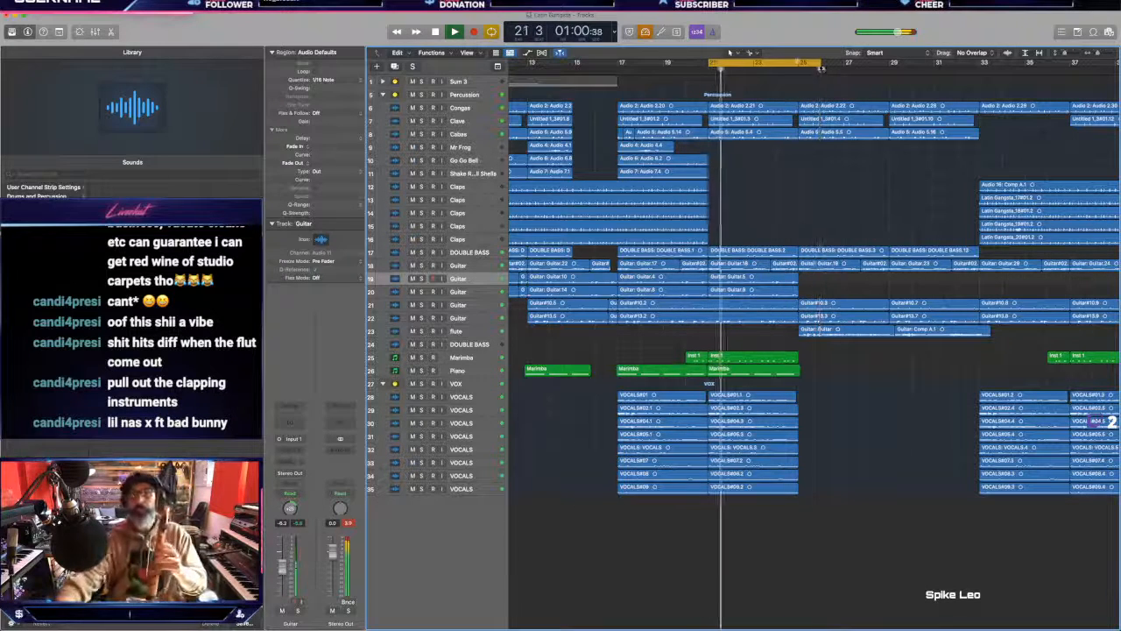
pyautogui.moveTo(757, 66); pyautogui.dragTo(825, 69)
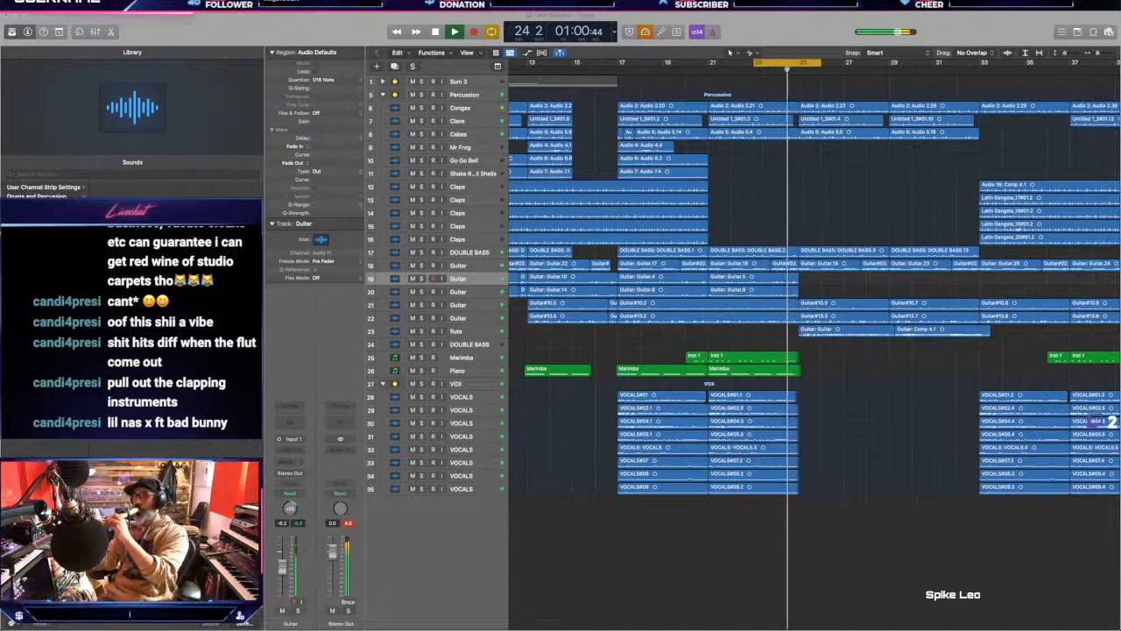
pyautogui.press('space')
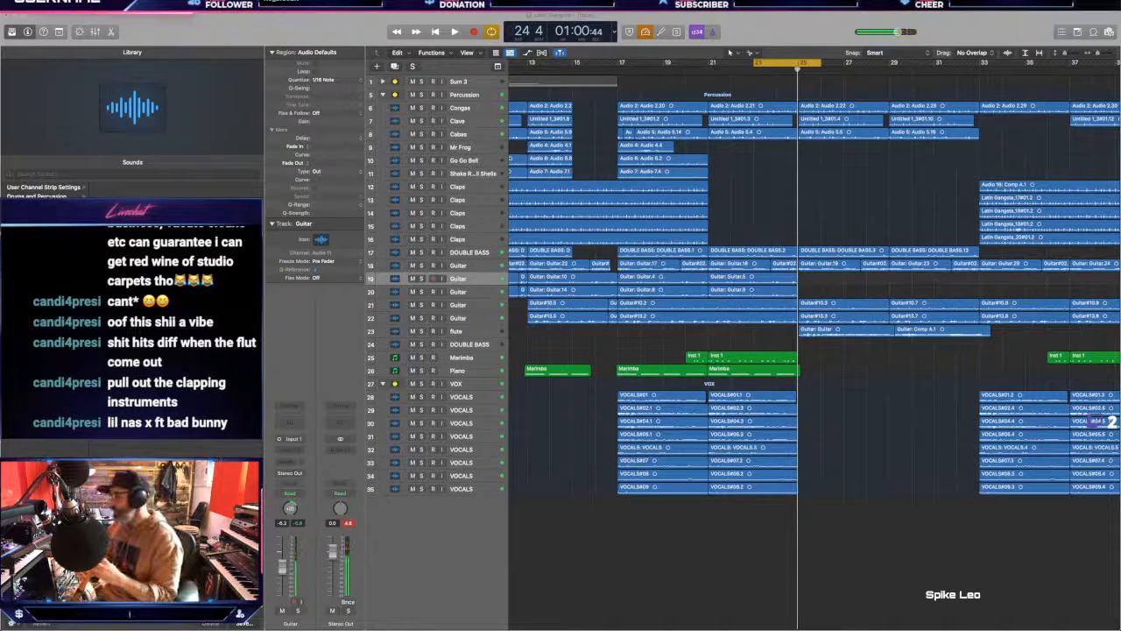
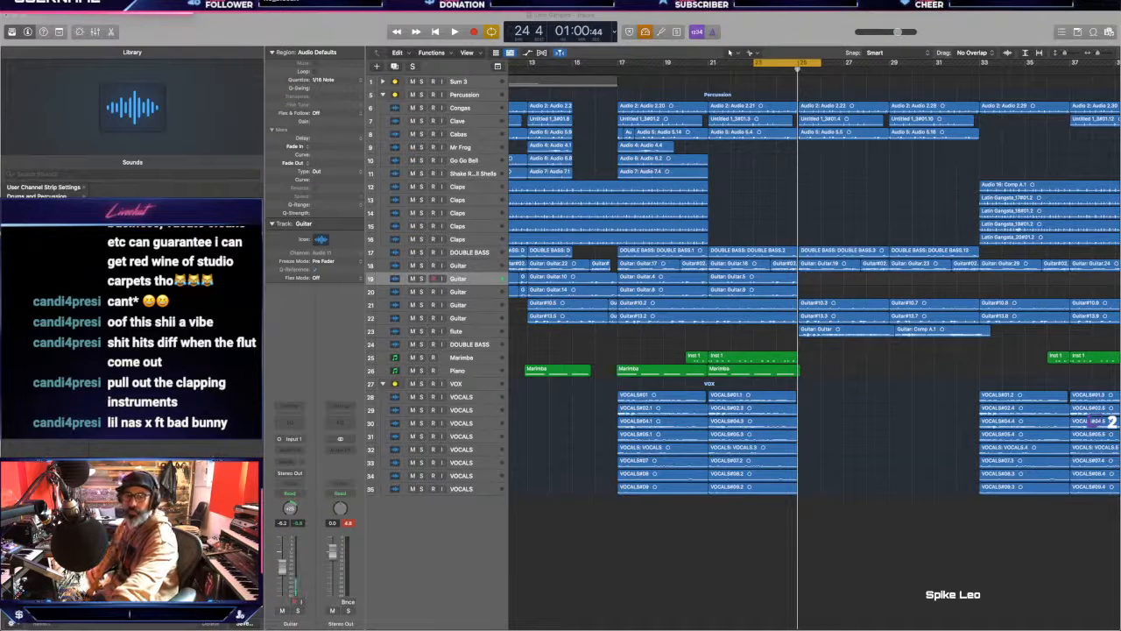
# Step: Lower the Stereo Out volume to -5.1 dB while playing the bar 23 to 26 loop, stopping and restarting playback
pyautogui.press('space')
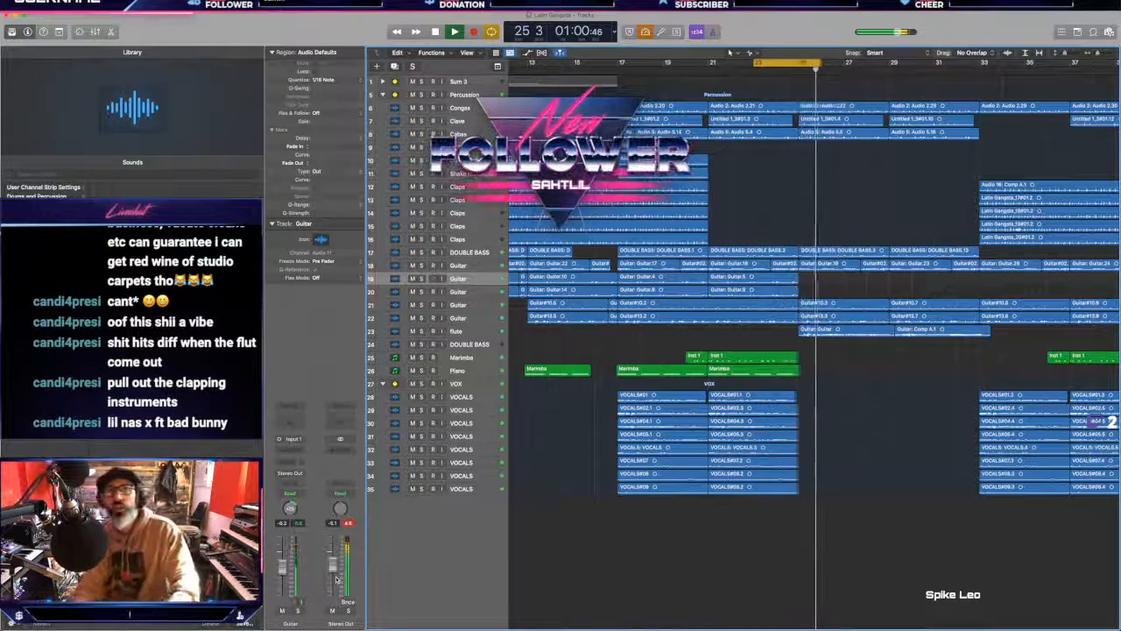
pyautogui.press('space')
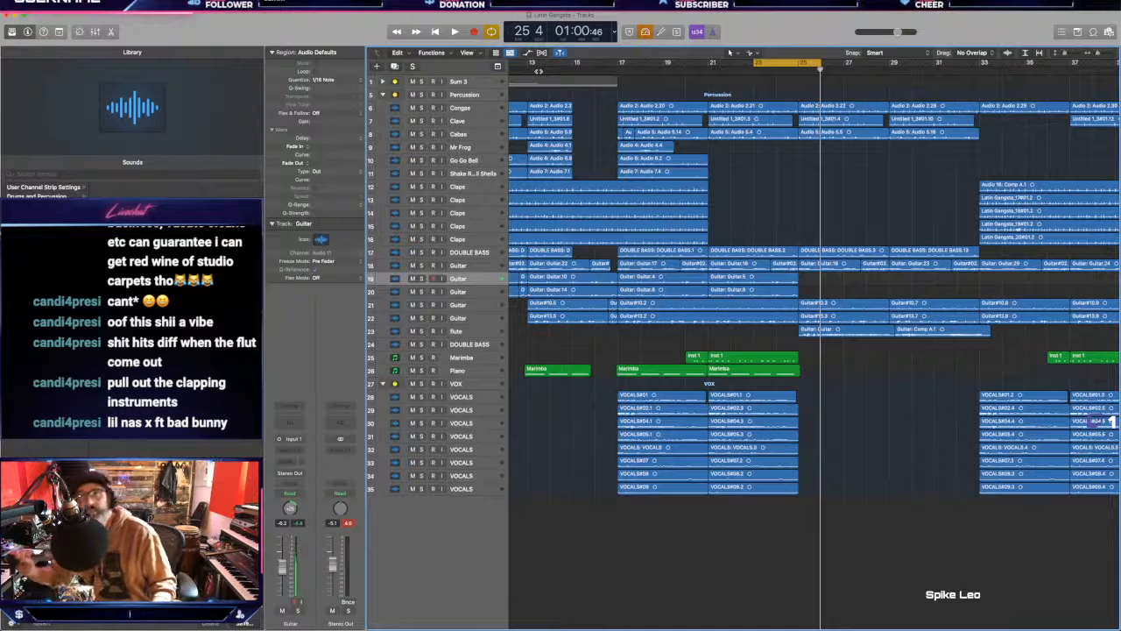
pyautogui.press('space')
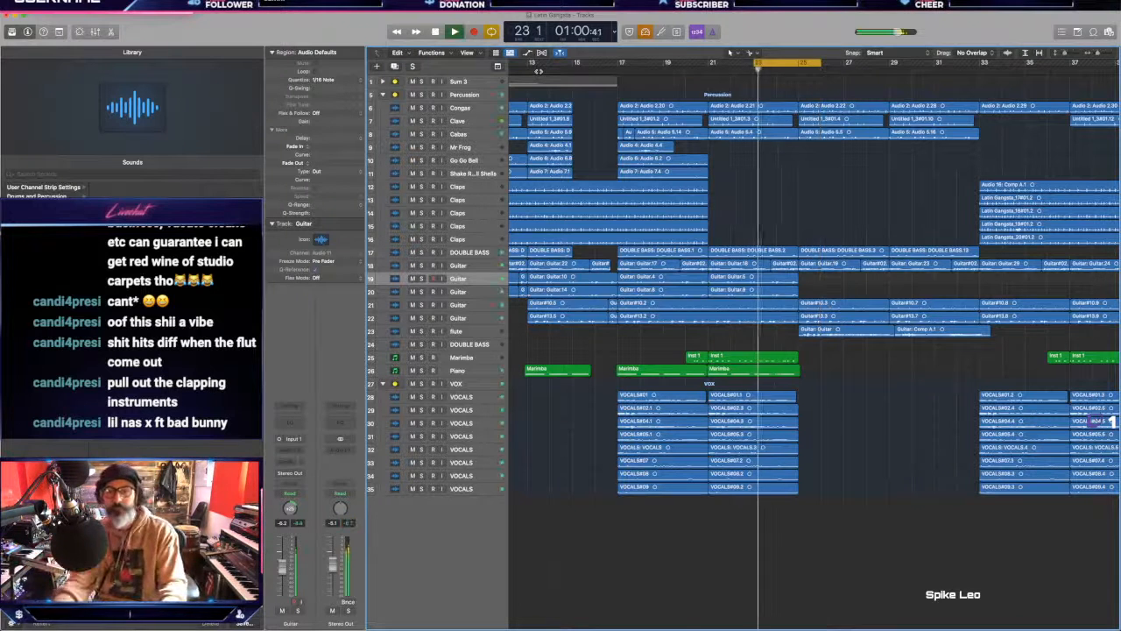
pyautogui.press('space')
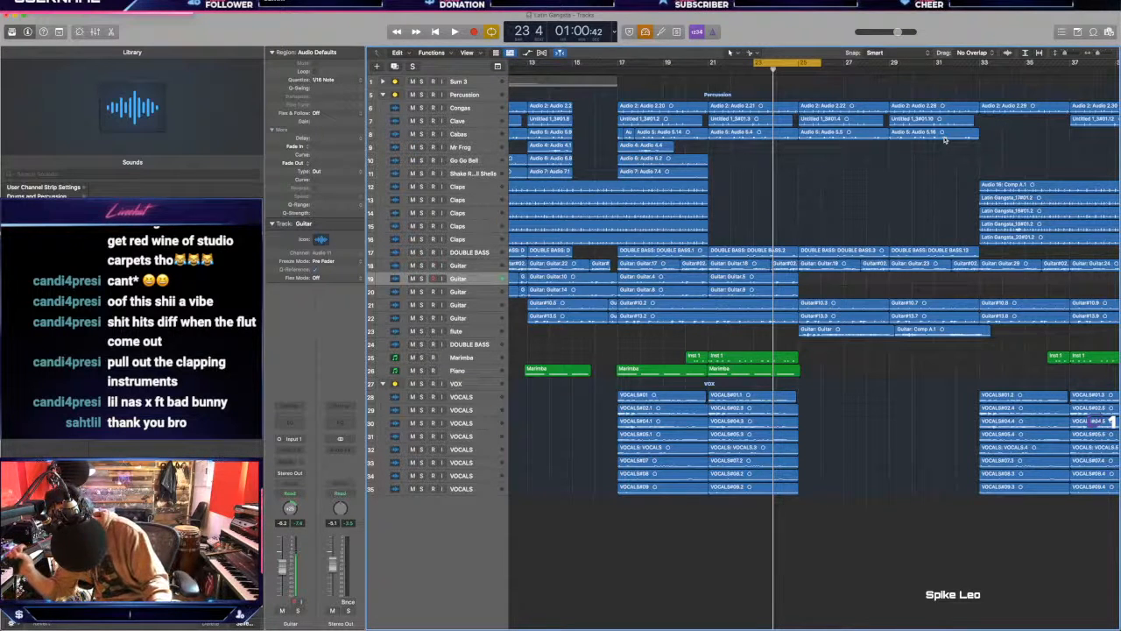
pyautogui.press('space')
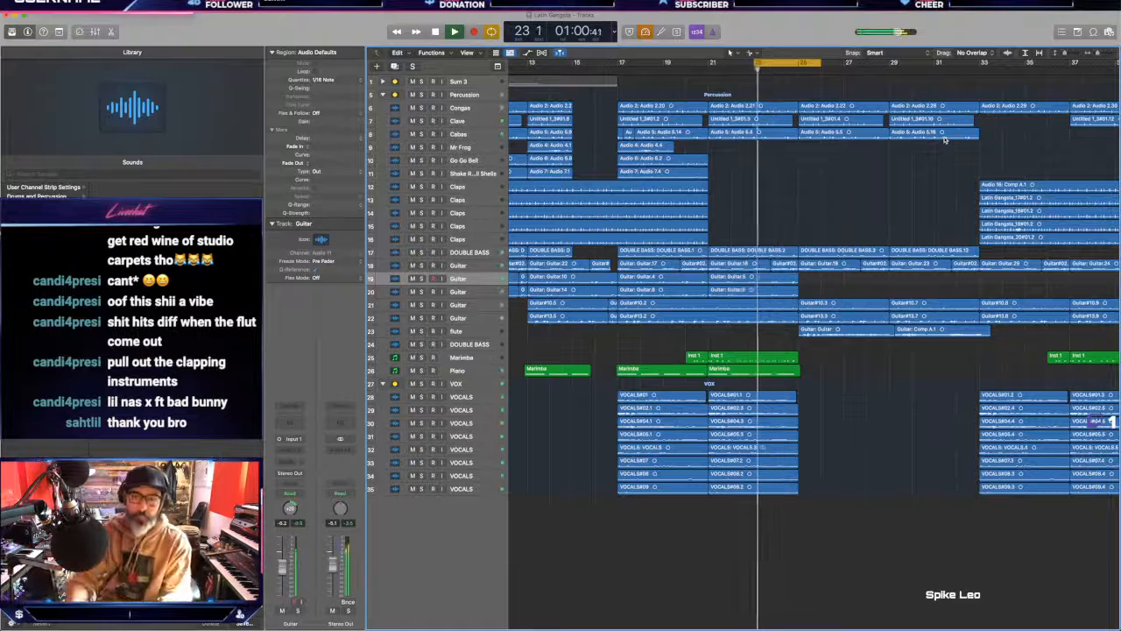
# Step: Arm the flute track and record a flute lead-in from bar 23 into bar 25
pyautogui.press('space')
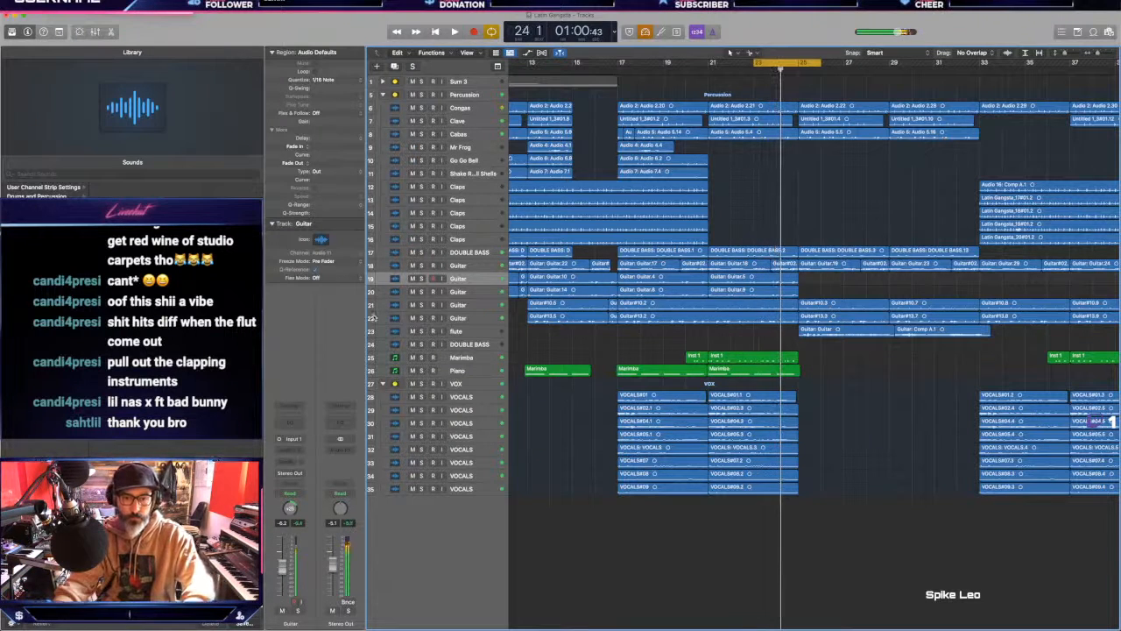
pyautogui.click(432, 331)
pyautogui.click(432, 332)
pyautogui.press('r')
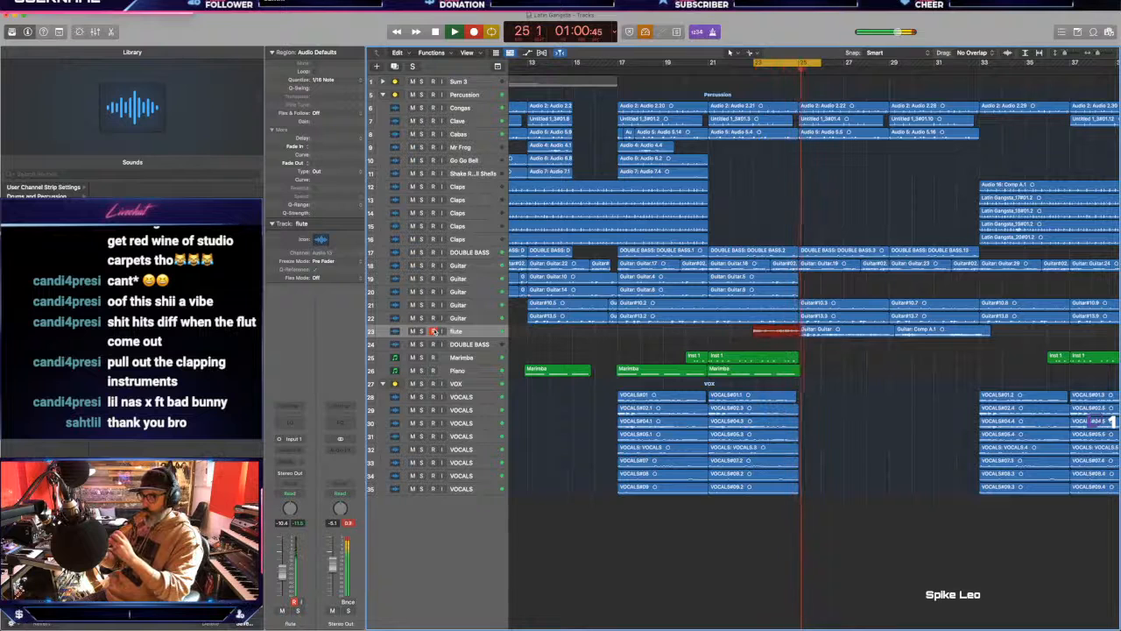
pyautogui.press('space')
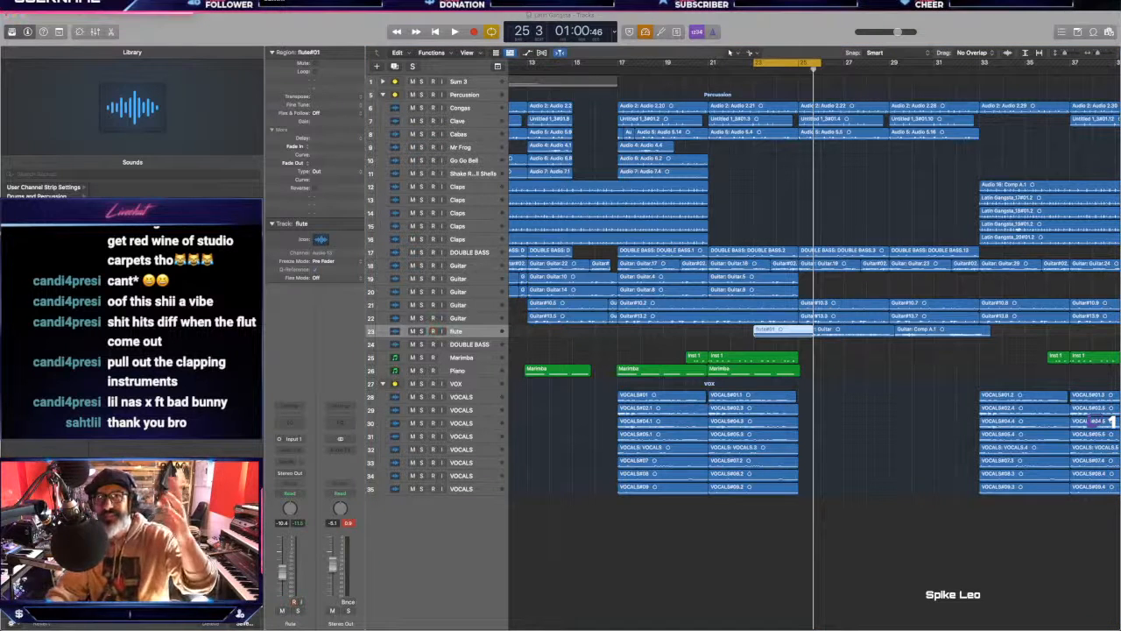
# Step: Trim the end of the new flute region back to about bar 25 and play the loop from bar 23
pyautogui.press('super+Down')
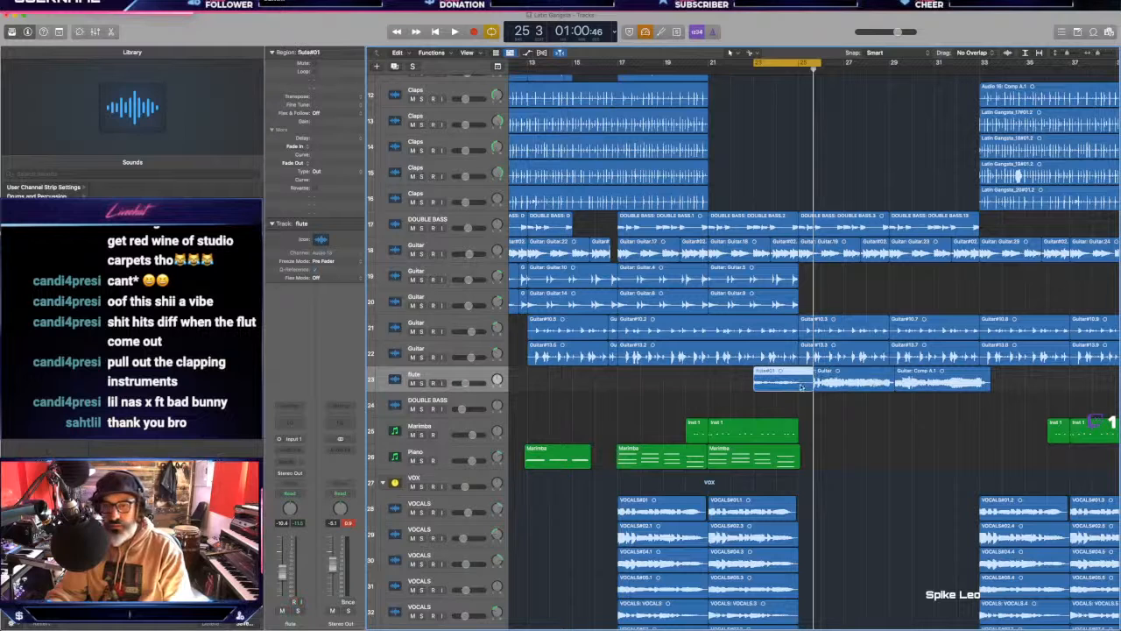
pyautogui.moveTo(810, 385)
pyautogui.mouseDown()
pyautogui.moveTo(806, 412)
pyautogui.moveTo(793, 408)
pyautogui.moveTo(810, 407)
pyautogui.mouseUp()
pyautogui.hotkey('shift', 'space')
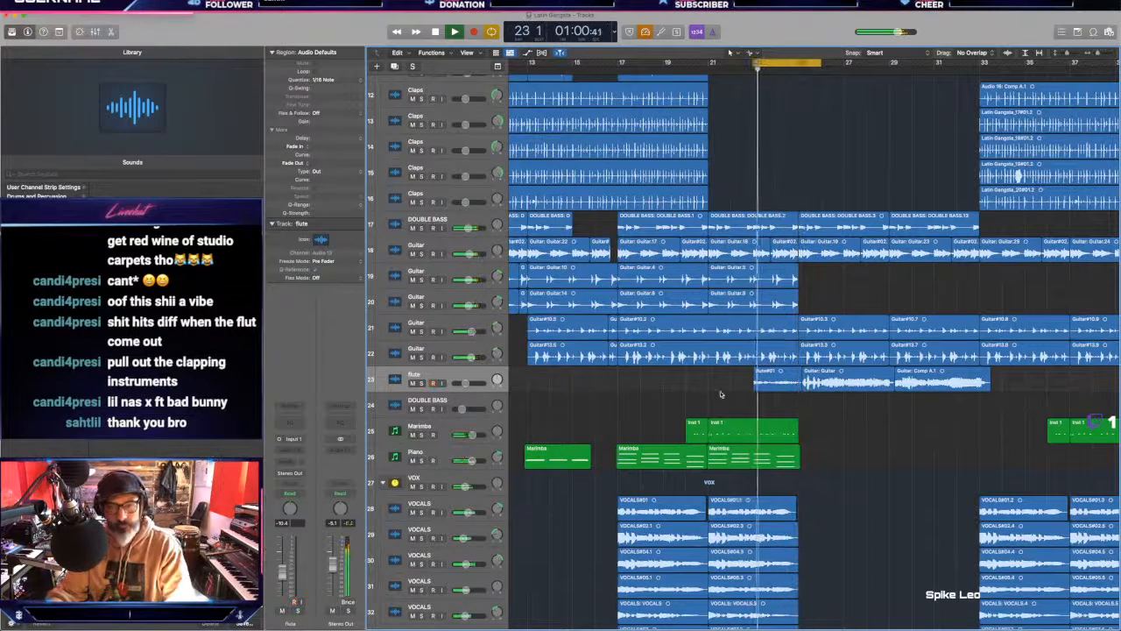
# Step: Raise the new flute region's gain to +4.2 dB with playback stopped and extend the cycle range to bars 23 to 33
pyautogui.click(775, 378)
pyautogui.press('space')
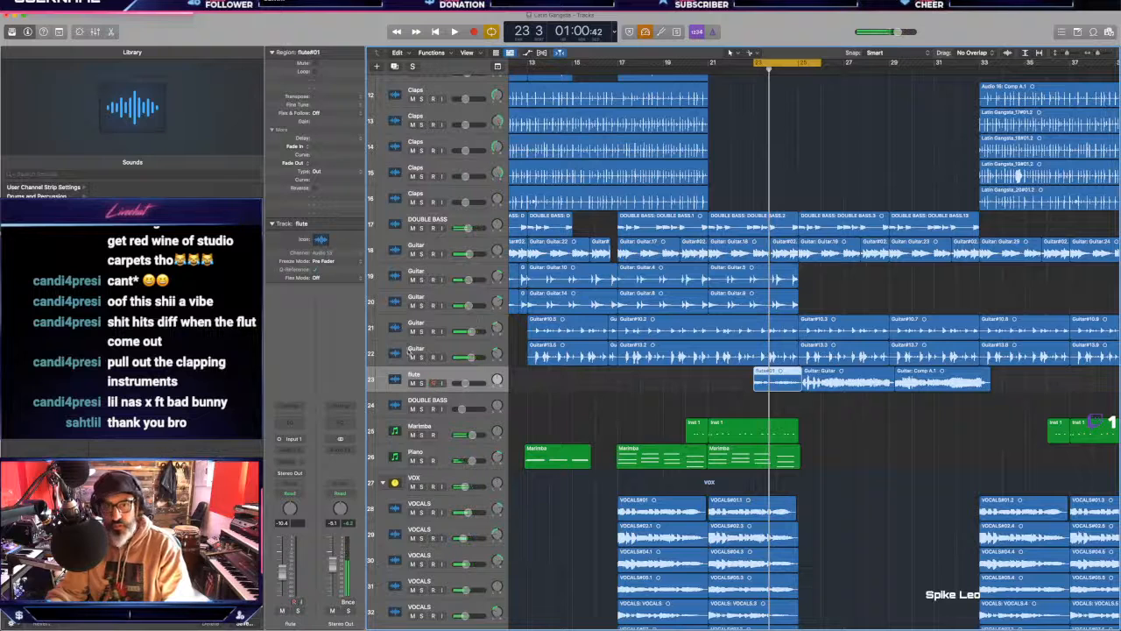
pyautogui.moveTo(337, 123); pyautogui.dragTo(336, 92)
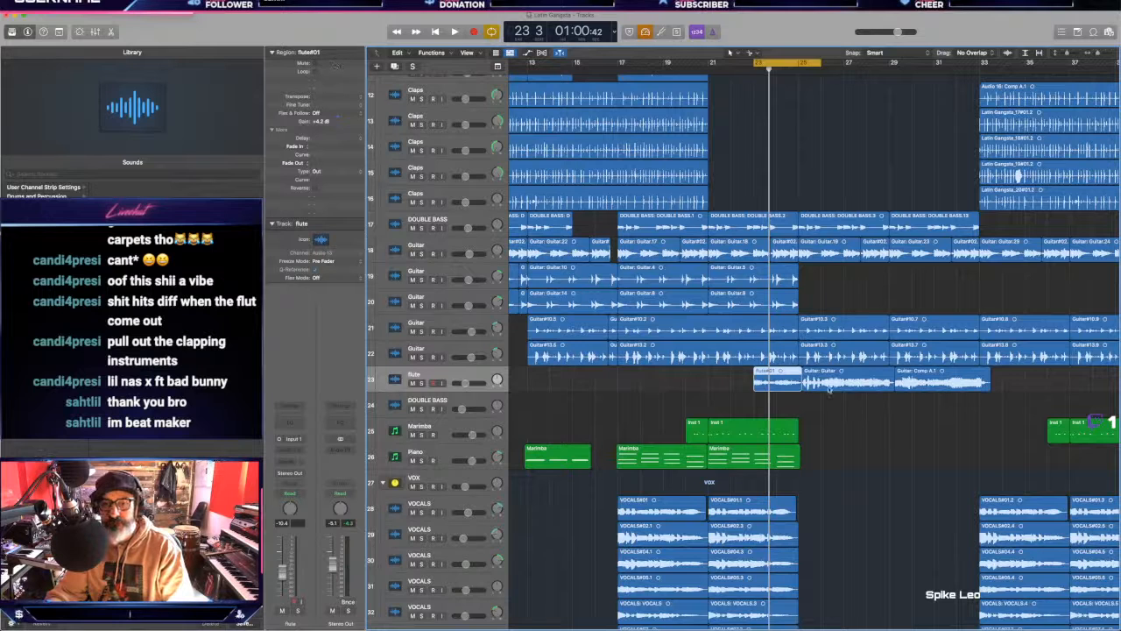
pyautogui.click(879, 405)
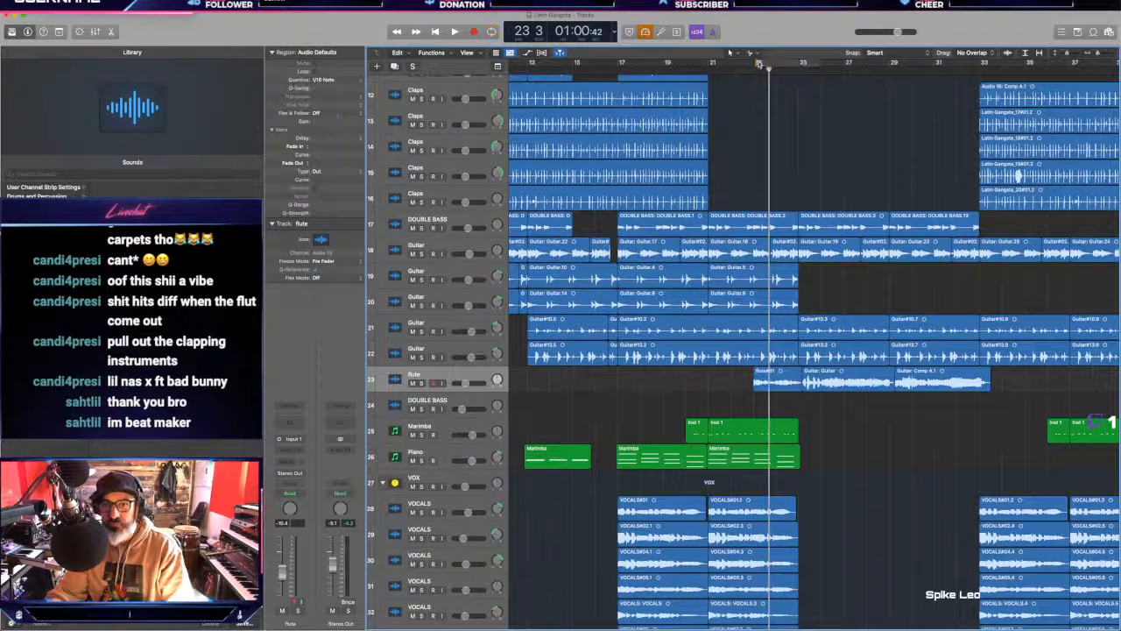
pyautogui.moveTo(820, 63); pyautogui.dragTo(982, 71)
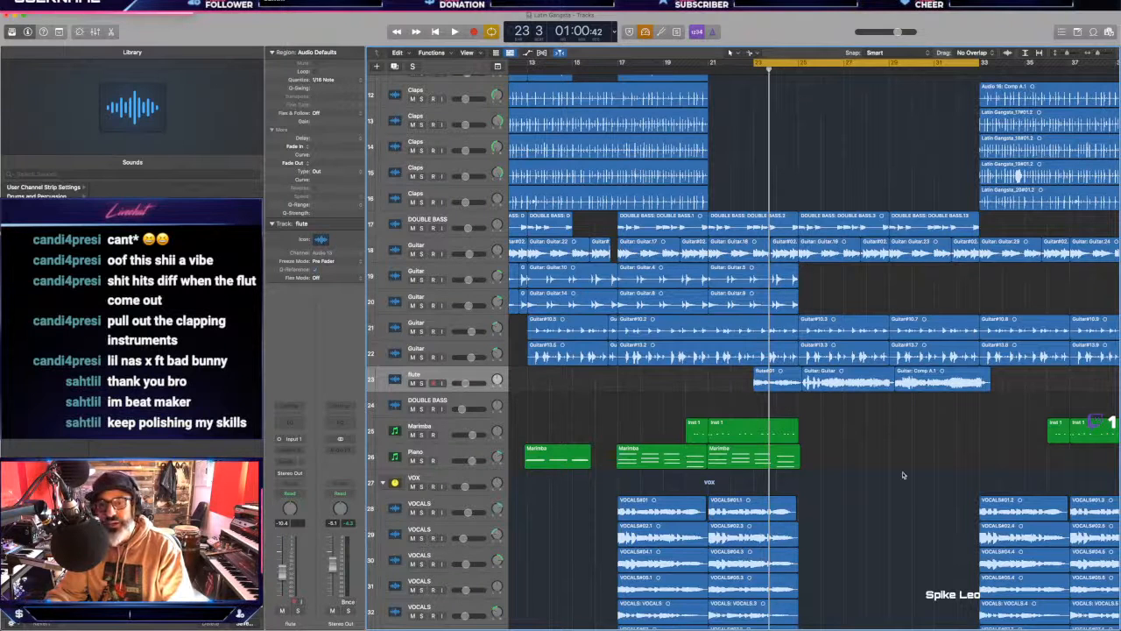
pyautogui.scroll(1, 866, 437)
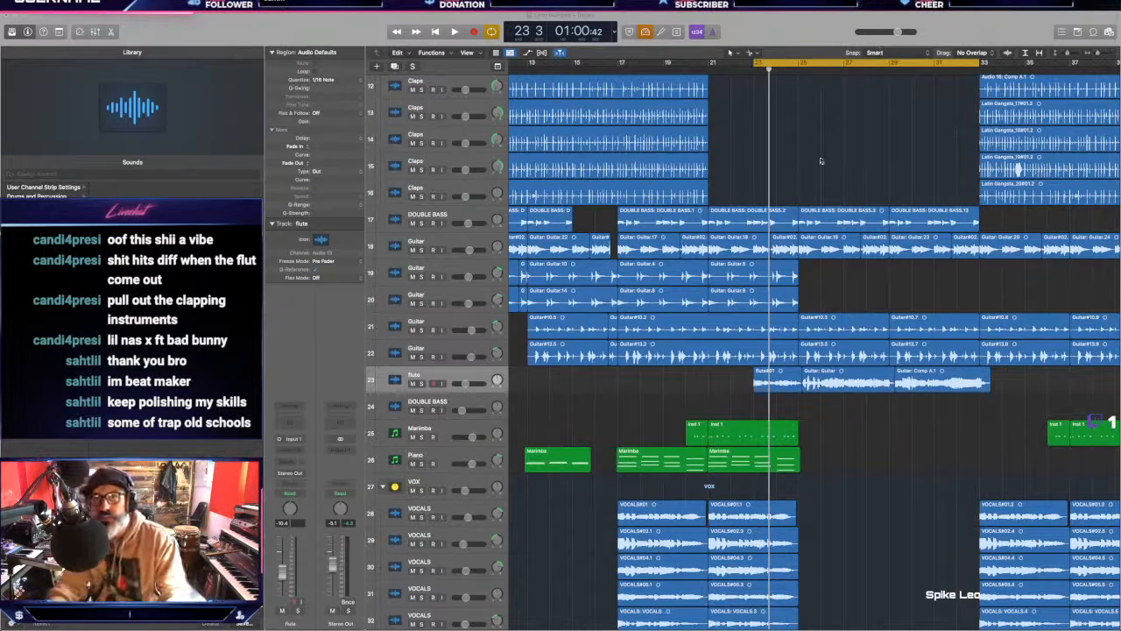
# Step: Raise the new flute region's gain further while replaying the loop from bar 23
pyautogui.press('space')
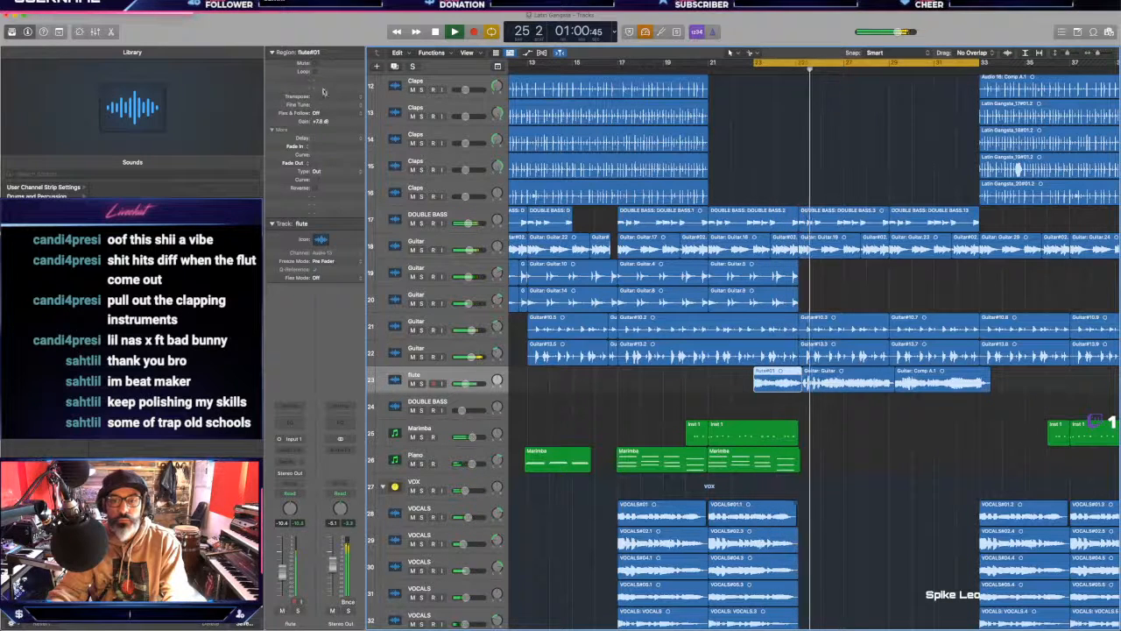
pyautogui.press('space')
pyautogui.press('space')
pyautogui.moveTo(321, 121); pyautogui.dragTo(322, 103)
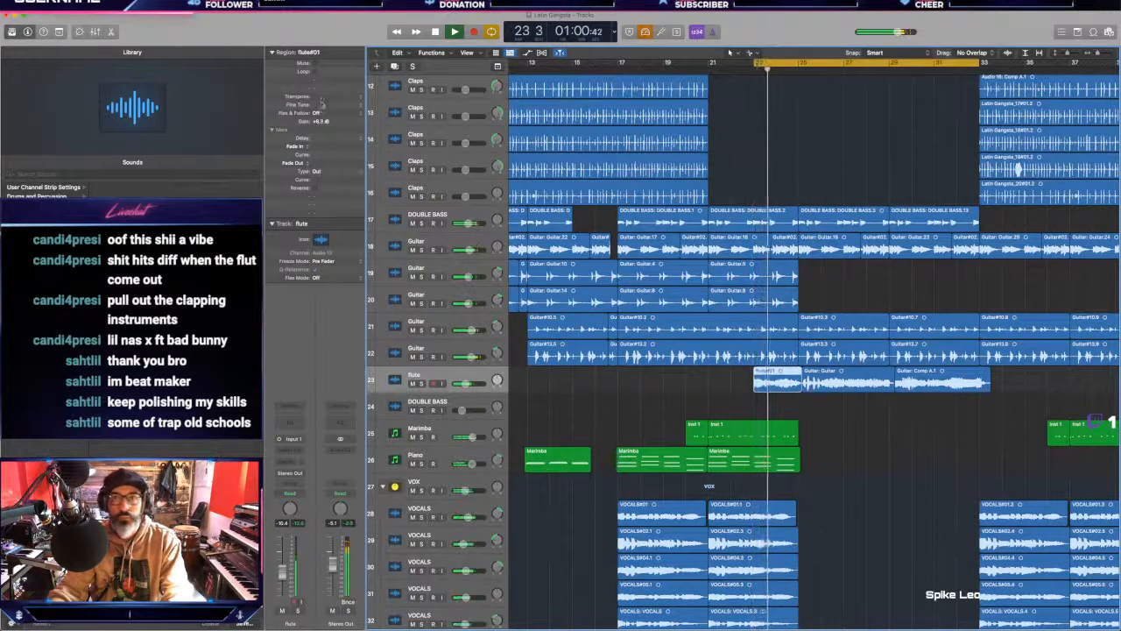
pyautogui.press('space')
pyautogui.click(700, 400)
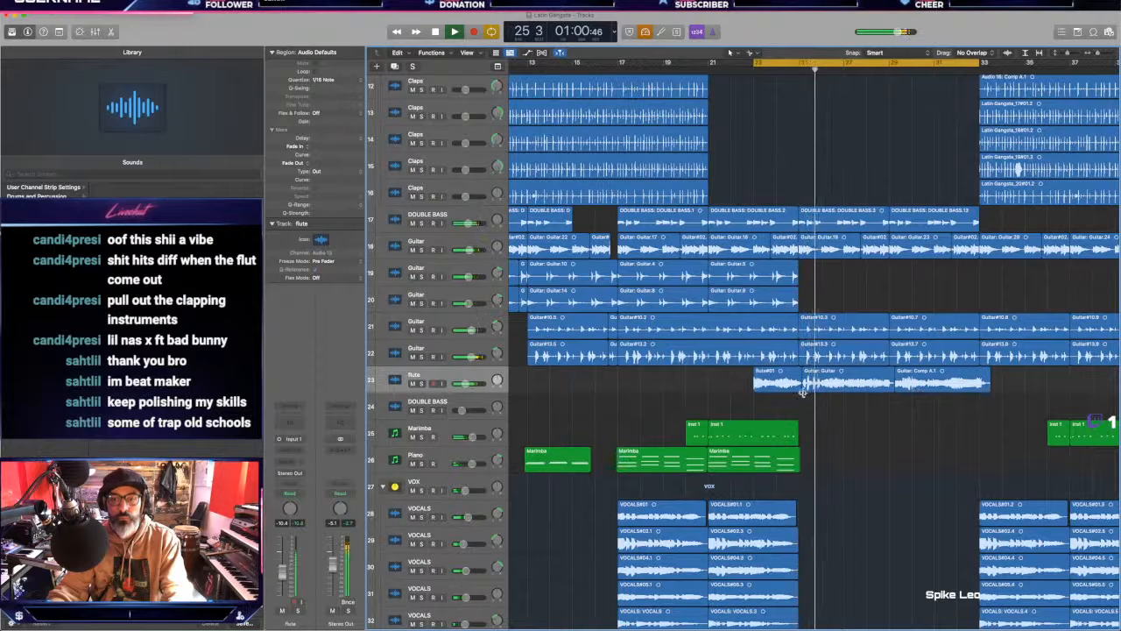
# Step: Move the two existing flute regions onto a duplicate flute track and lengthen the lead-in region to just before bar 26
pyautogui.press('super+d')
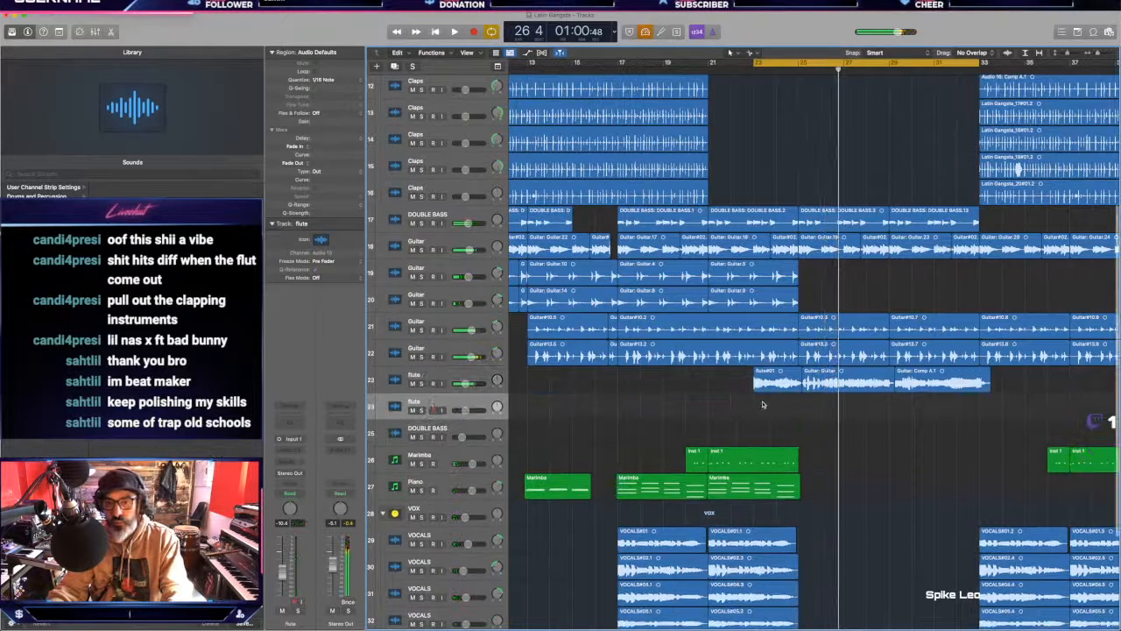
pyautogui.moveTo(842, 414); pyautogui.dragTo(949, 386)
pyautogui.moveTo(860, 391); pyautogui.dragTo(860, 415)
pyautogui.moveTo(800, 387); pyautogui.dragTo(816, 386)
pyautogui.hotkey('shift', 'space')
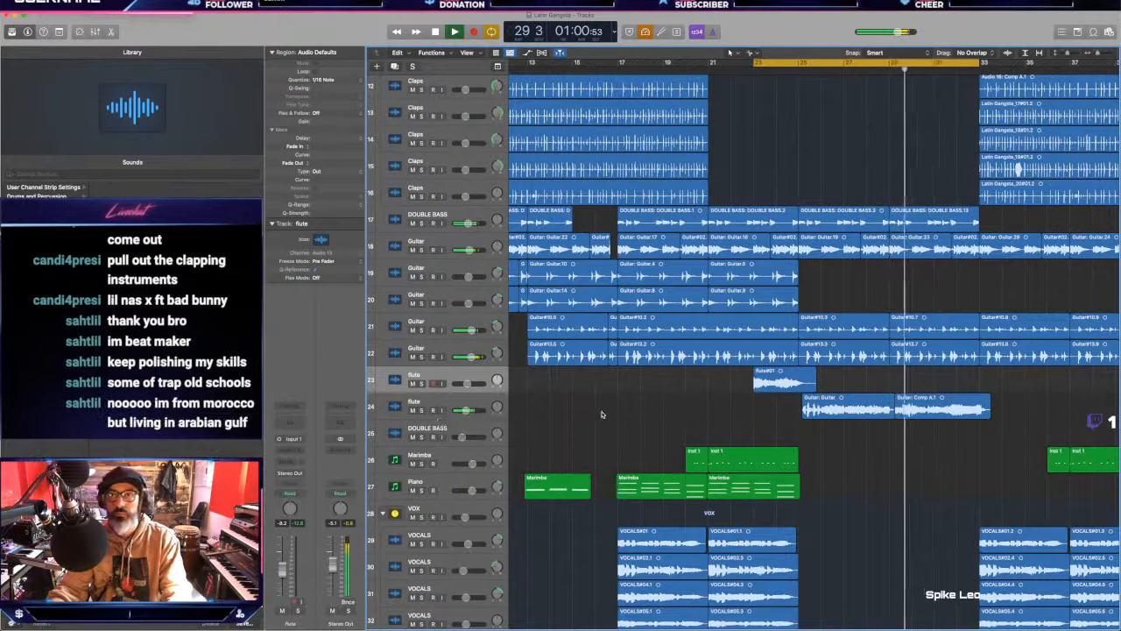
# Step: Stop playback, set the cycle range to bars 25 to 35, and play from its start
pyautogui.press('space')
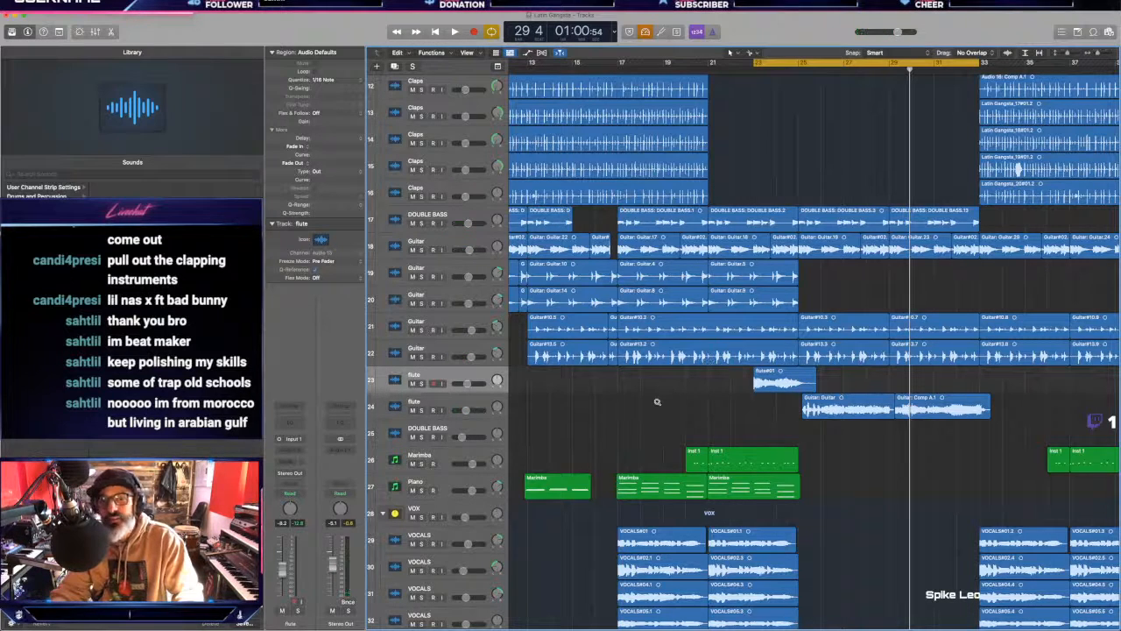
pyautogui.scroll(-1, 658, 402)
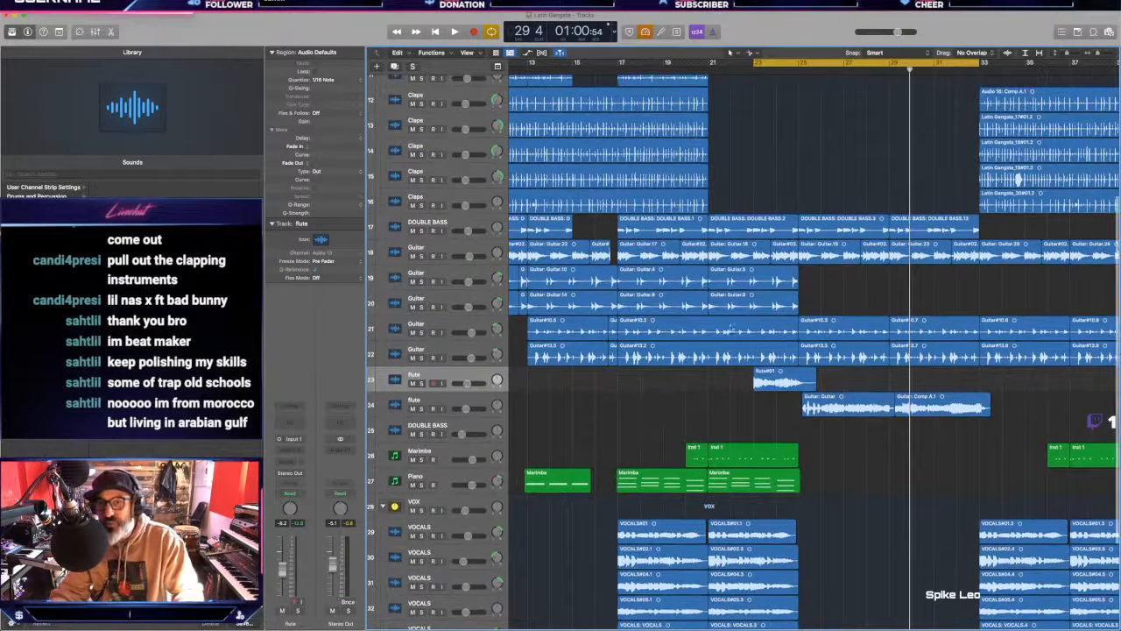
pyautogui.click(804, 64)
pyautogui.click(804, 64)
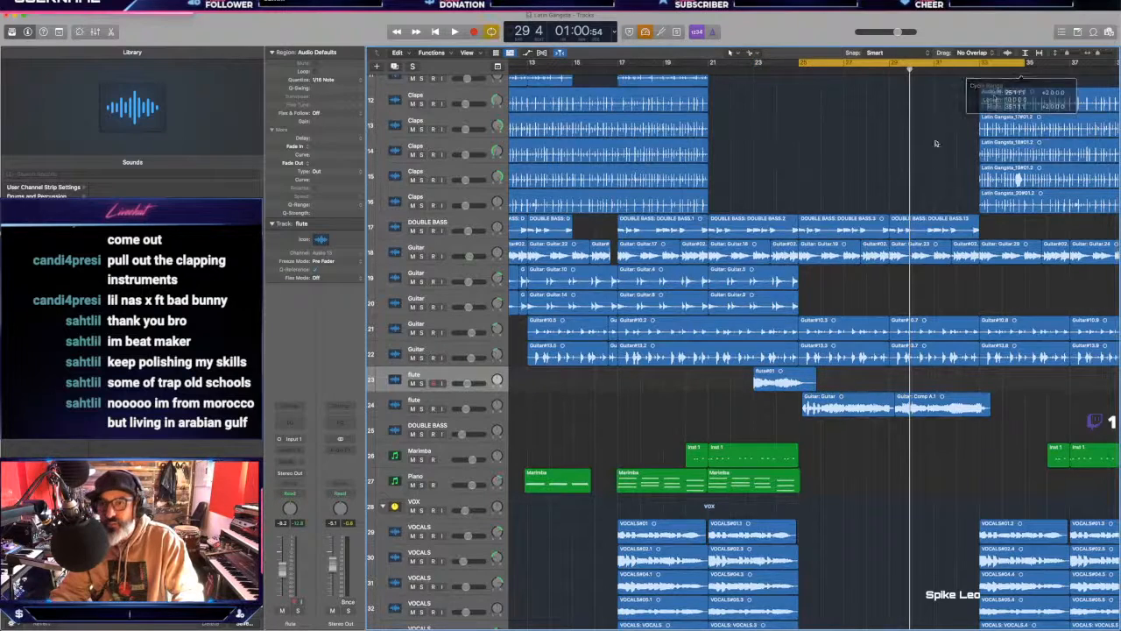
pyautogui.scroll(-1, 914, 155)
pyautogui.scroll(-1, 920, 155)
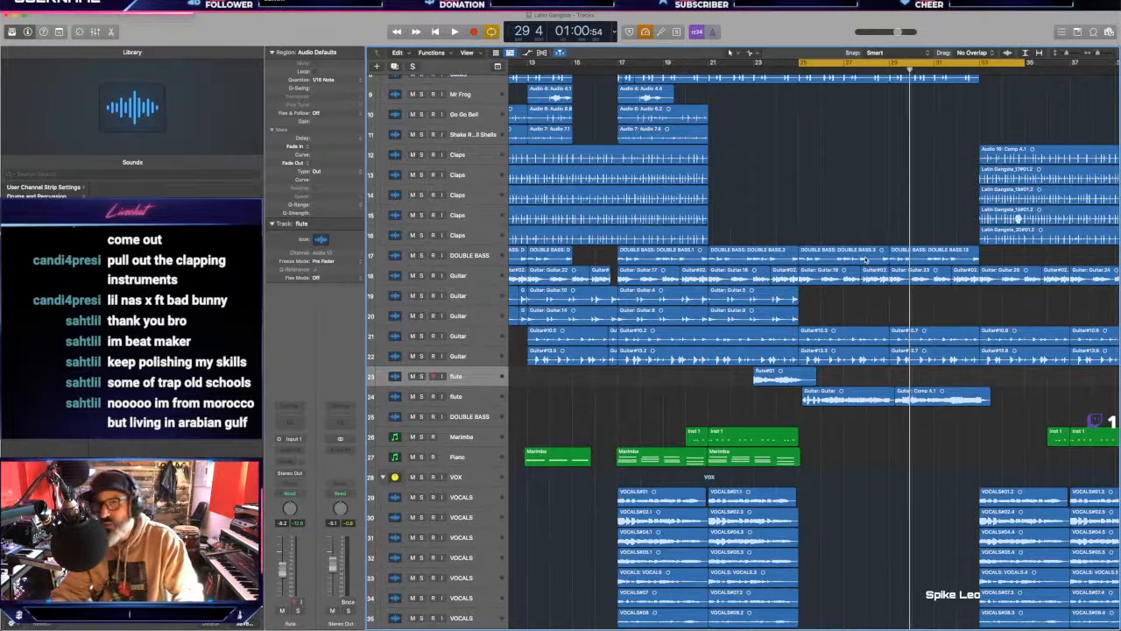
pyautogui.scroll(-1, 861, 194)
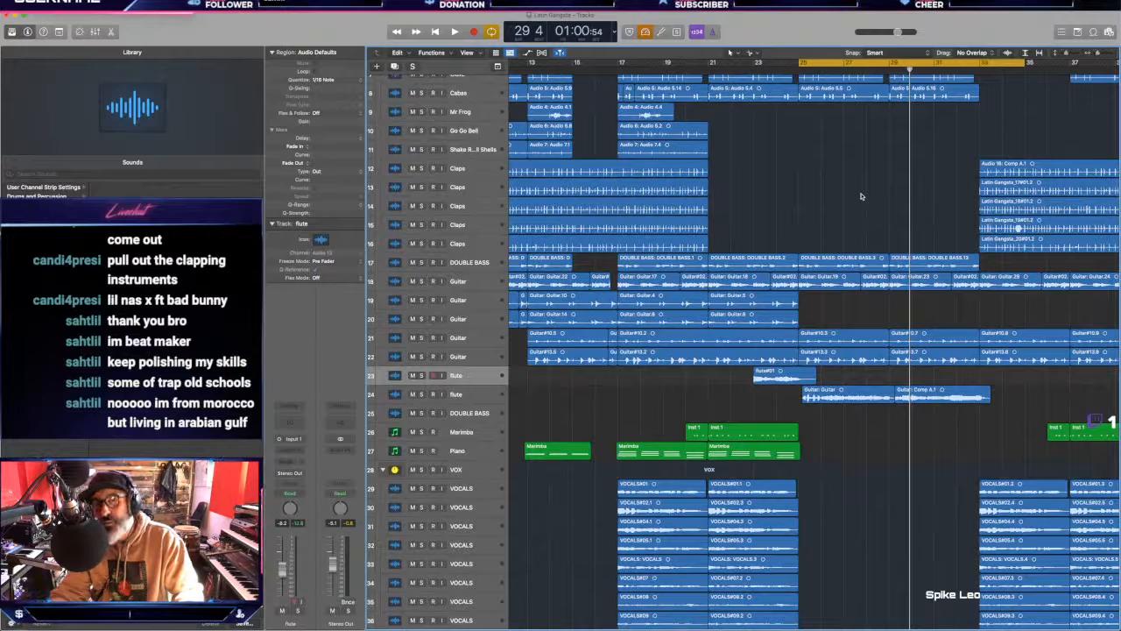
pyautogui.scroll(-1, 861, 196)
pyautogui.press('space')
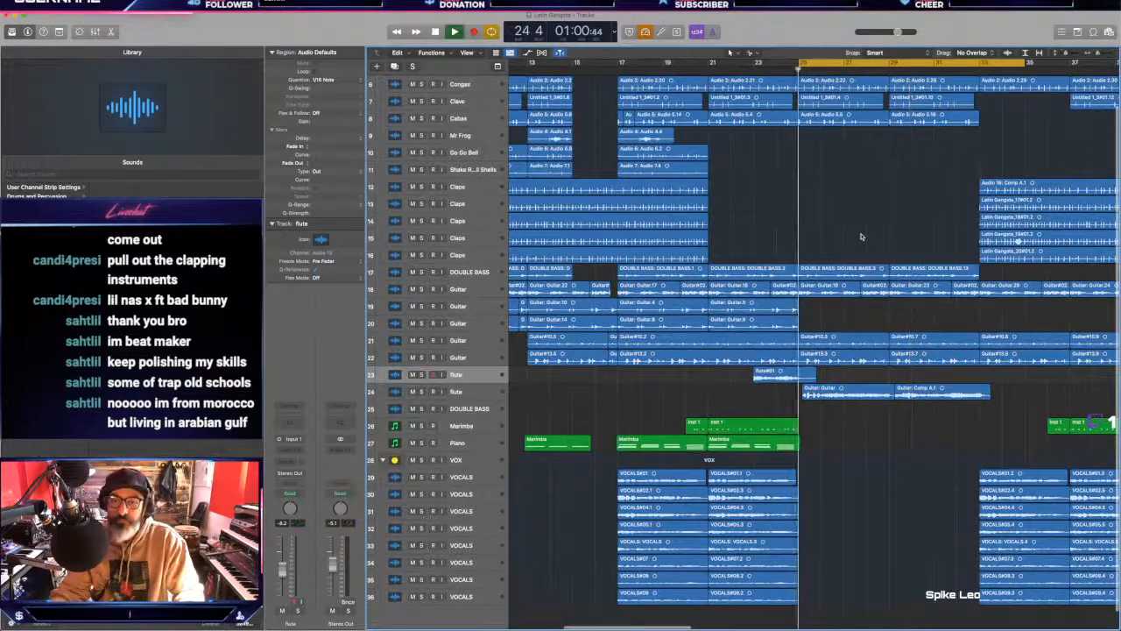
# Step: Shift the cycle range to about bars 28 to 37 and restart playback there
pyautogui.scroll(-5, 861, 237)
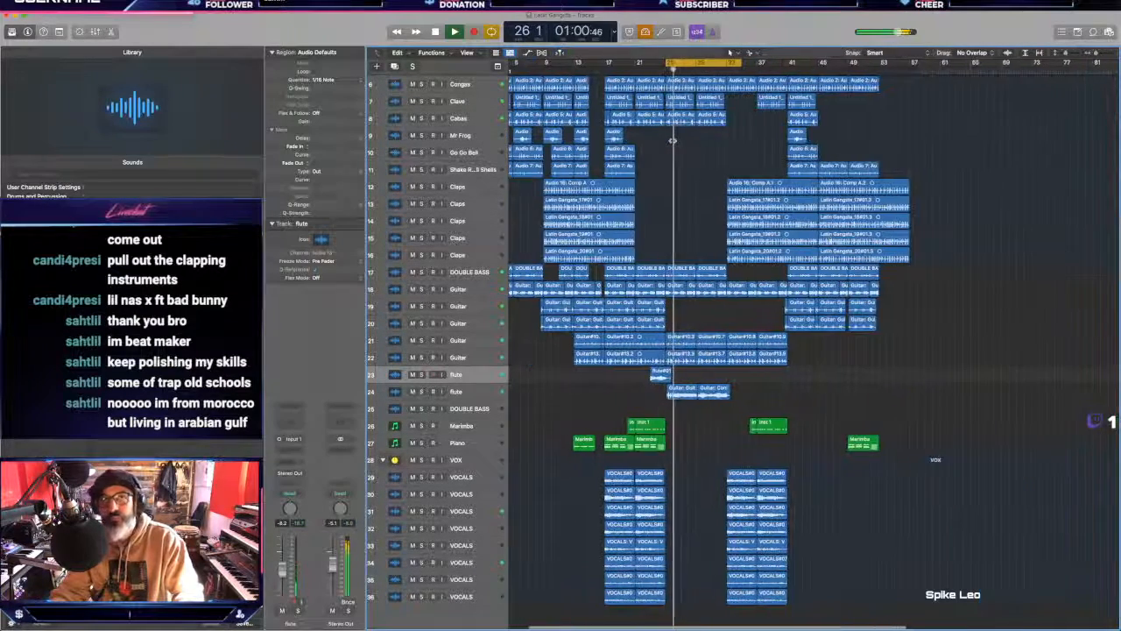
pyautogui.scroll(-1, 673, 140)
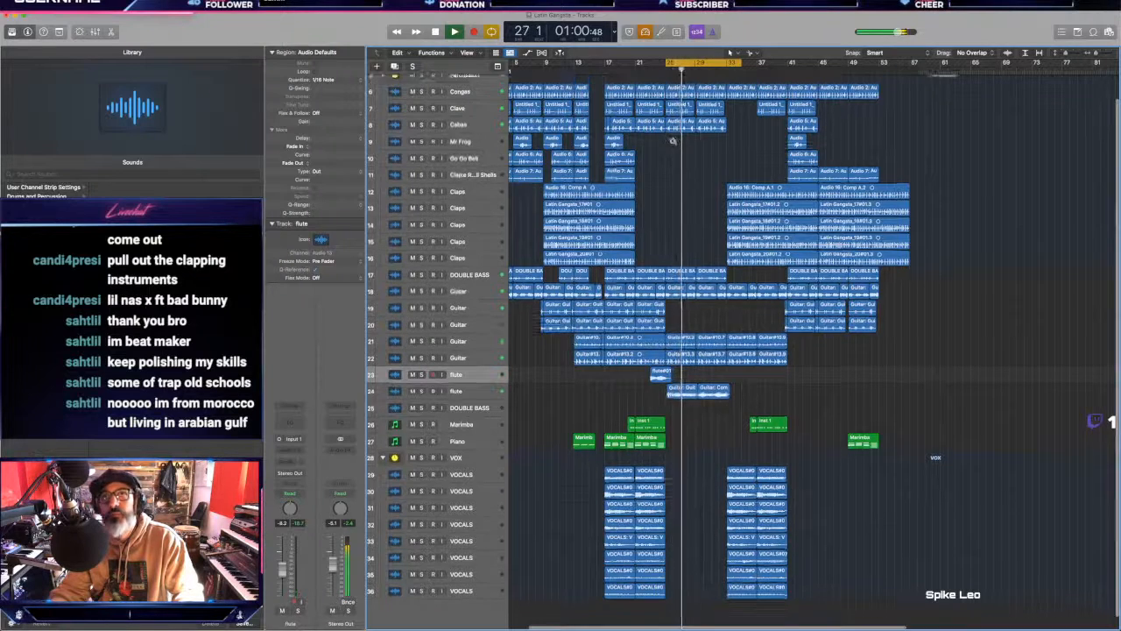
pyautogui.scroll(-1, 673, 140)
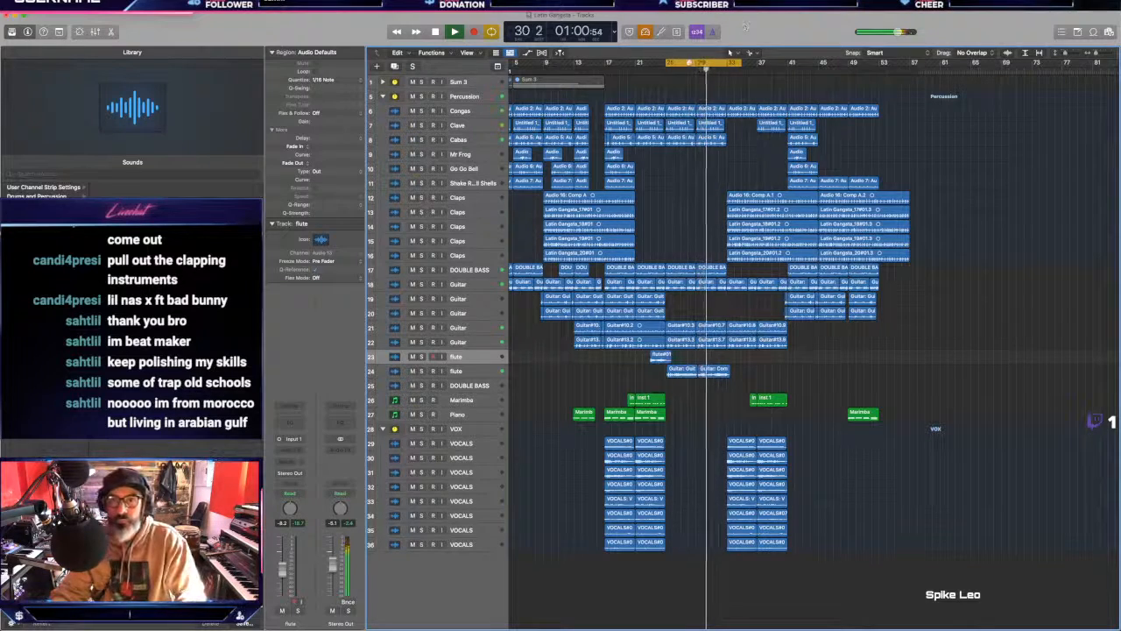
pyautogui.moveTo(708, 62); pyautogui.dragTo(728, 63)
pyautogui.press('space')
pyautogui.press('space')
pyautogui.press('super+Down')
pyautogui.press('super+Down')
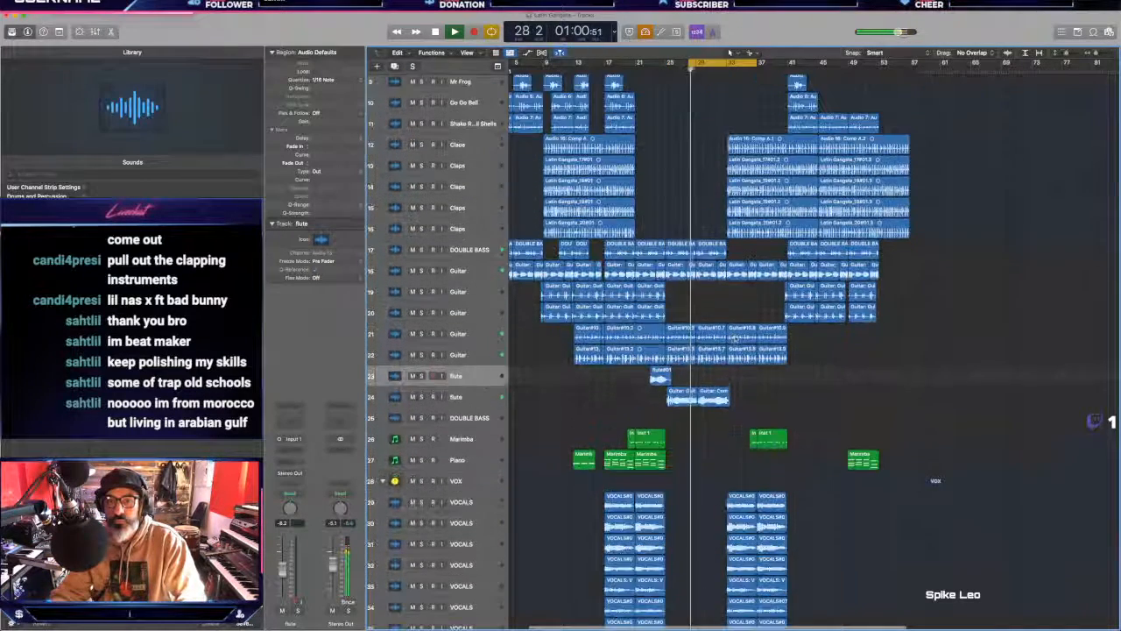
# Step: Adjust the junction between the two flute regions so the second one starts slightly earlier, at about bar 29
pyautogui.press('super+Right')
pyautogui.press('super+Right')
pyautogui.press('super+Right')
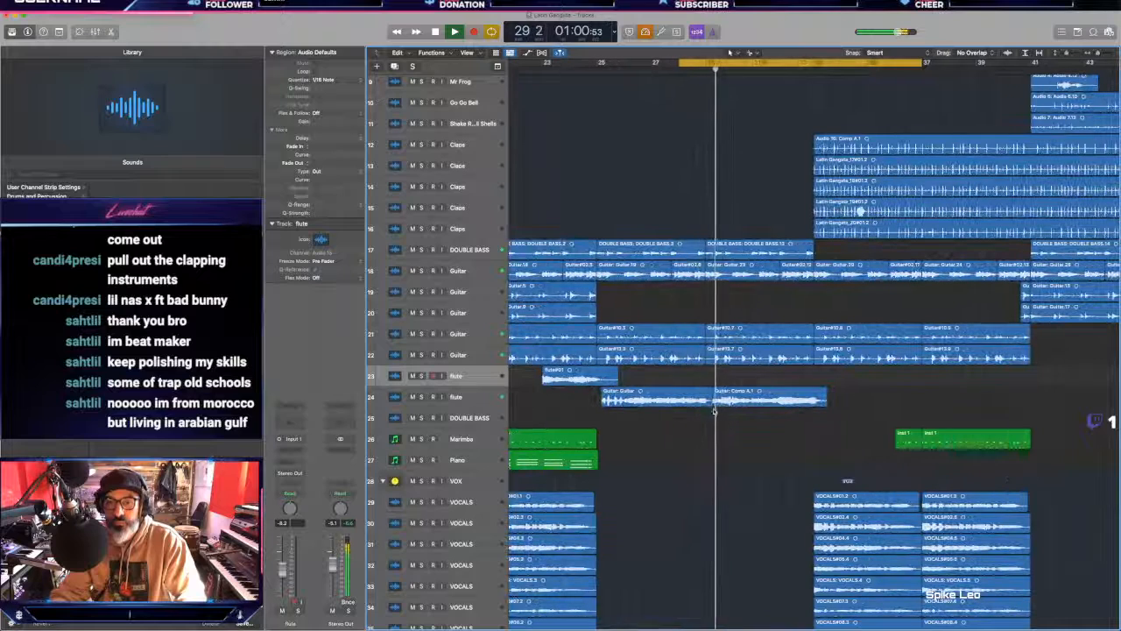
pyautogui.moveTo(707, 405); pyautogui.dragTo(704, 412)
pyautogui.click(724, 425)
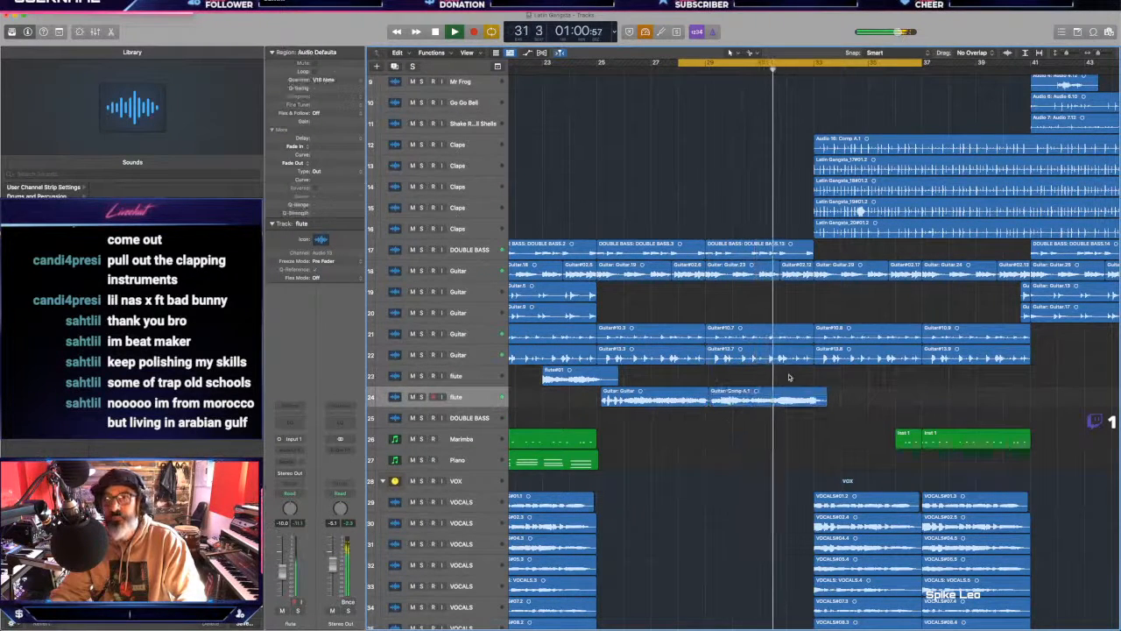
# Step: Turn off cycle mode, let the song play on into the vocal section, and stop at about bar 36
pyautogui.keyDown('ctrl'); pyautogui.keyDown('alt'); pyautogui.click(745, 129); pyautogui.keyUp('alt'); pyautogui.keyUp('ctrl')
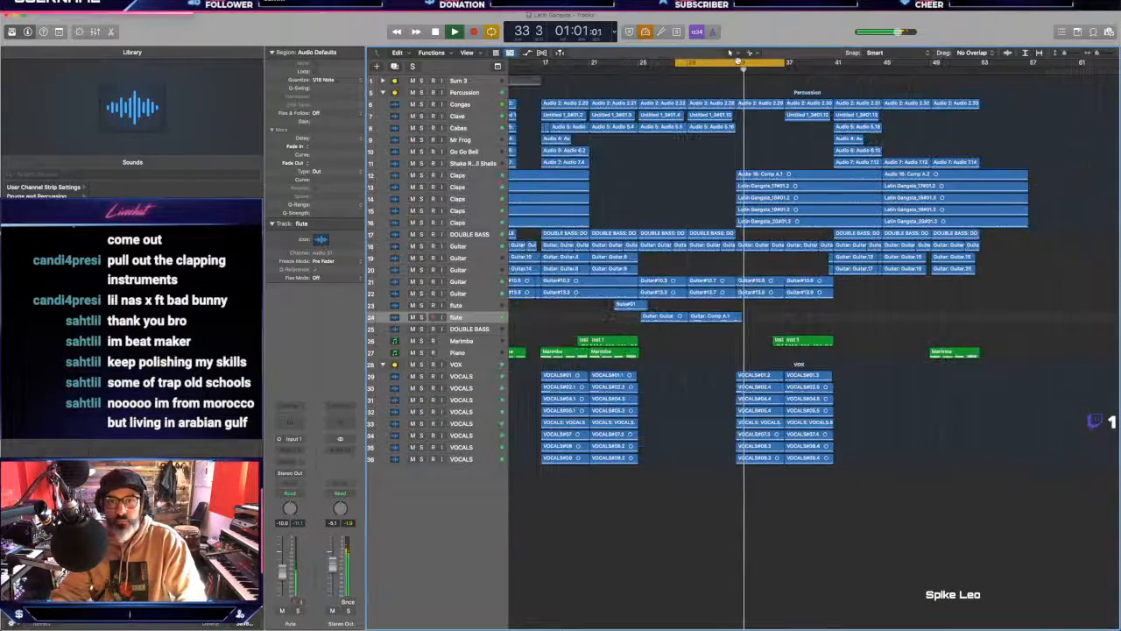
pyautogui.click(732, 57)
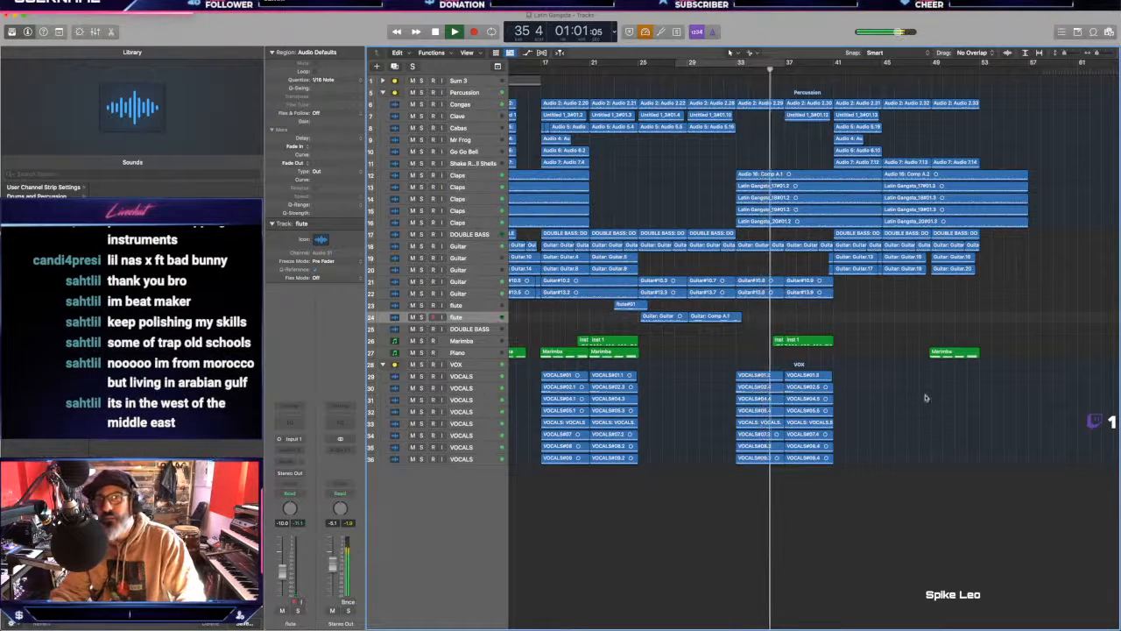
pyautogui.press('space')
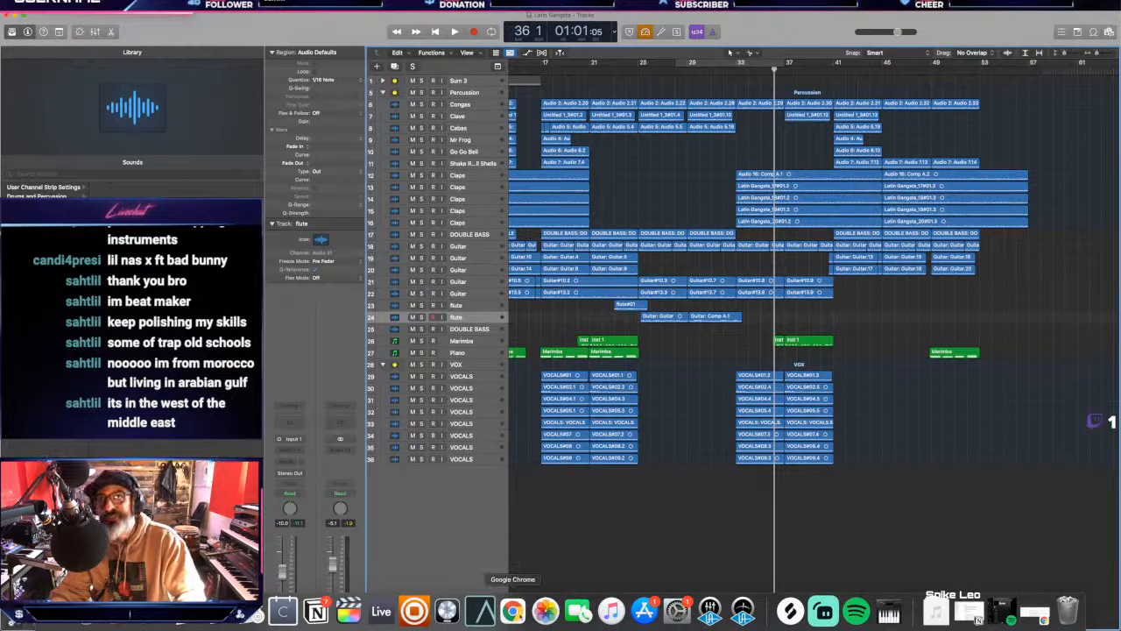
pyautogui.click(512, 611)
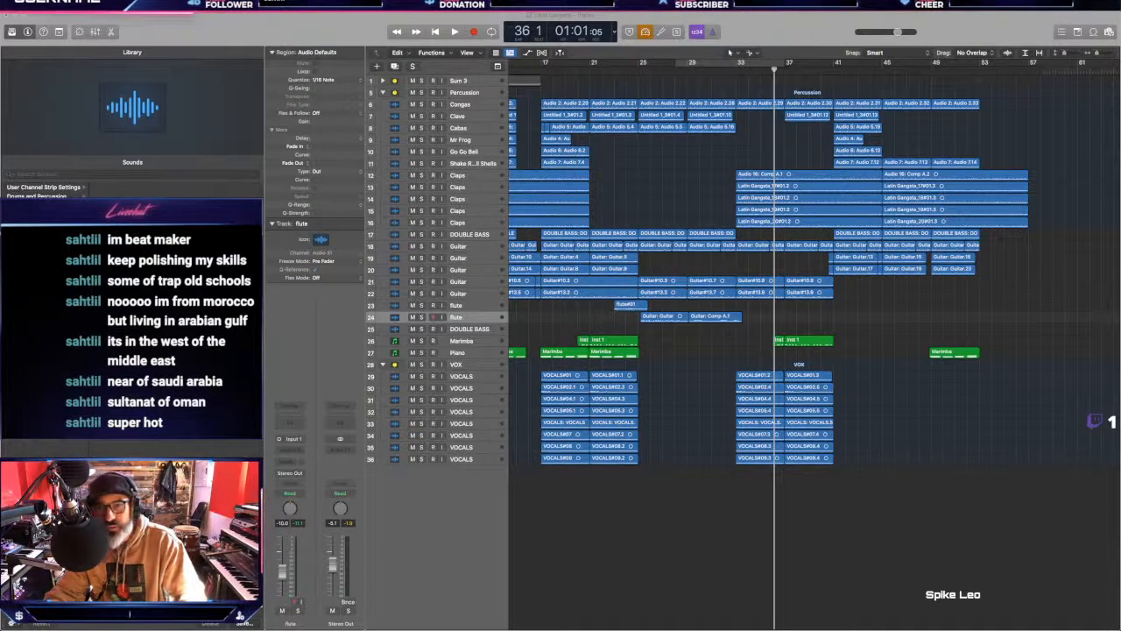
pyautogui.click(909, 480)
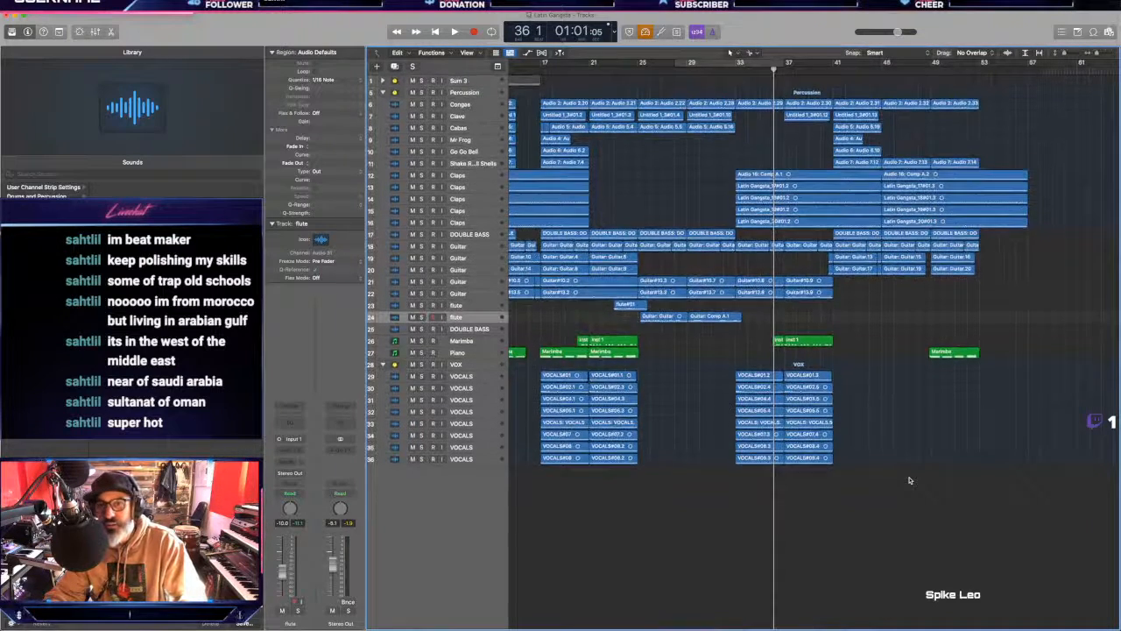
# Step: Resume playback from bar 36 and review the arrangement of the vocal section
pyautogui.scroll(2, 909, 479)
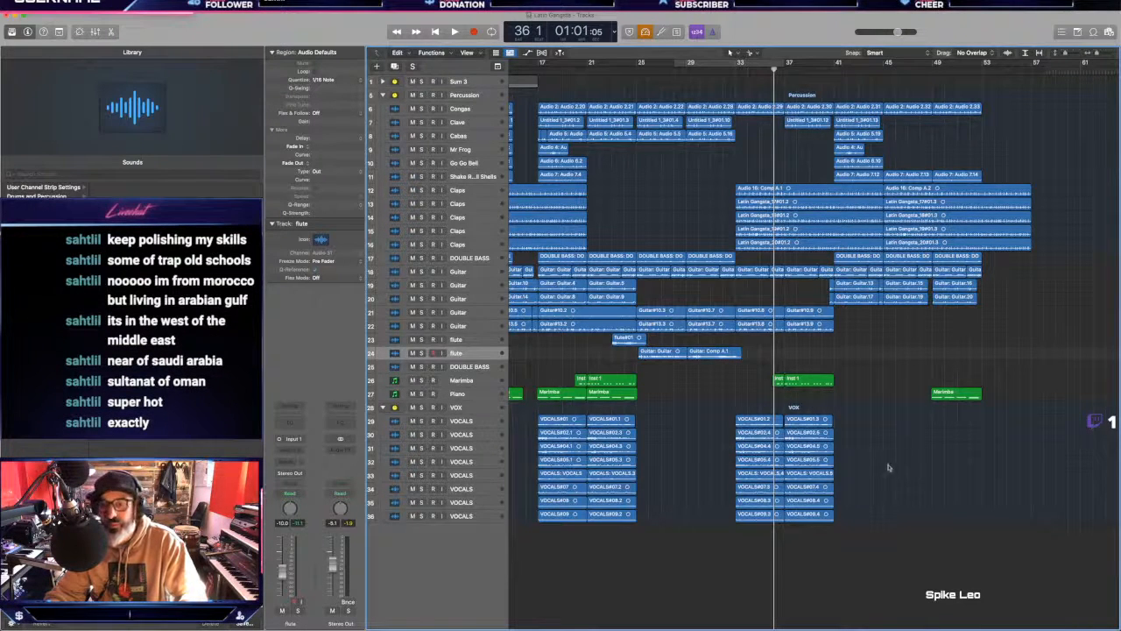
pyautogui.press('space')
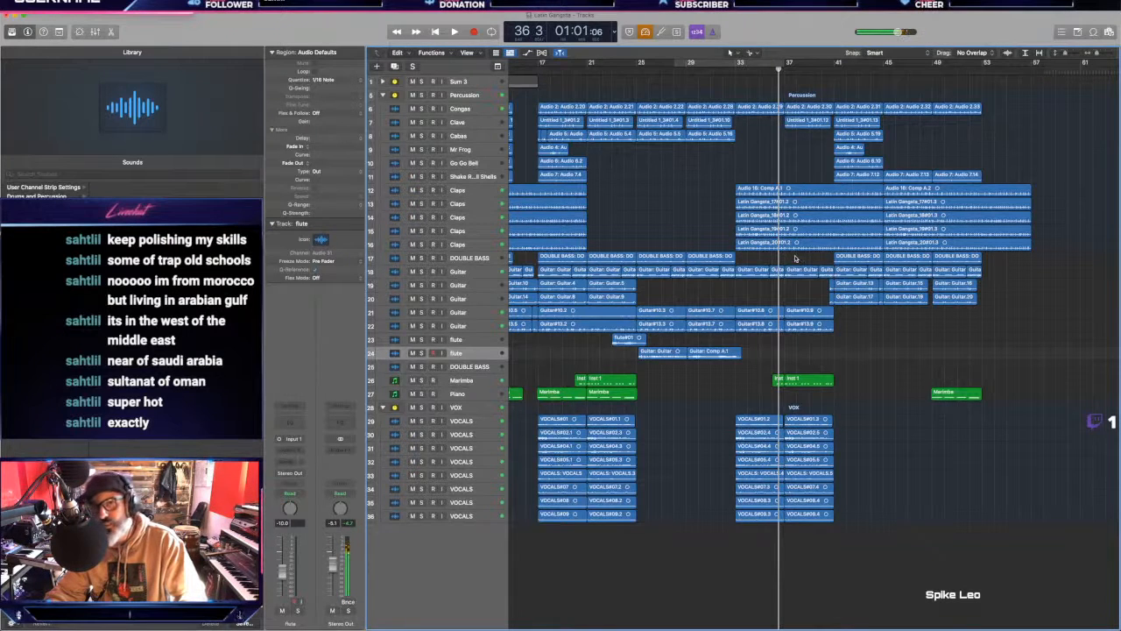
pyautogui.press('space')
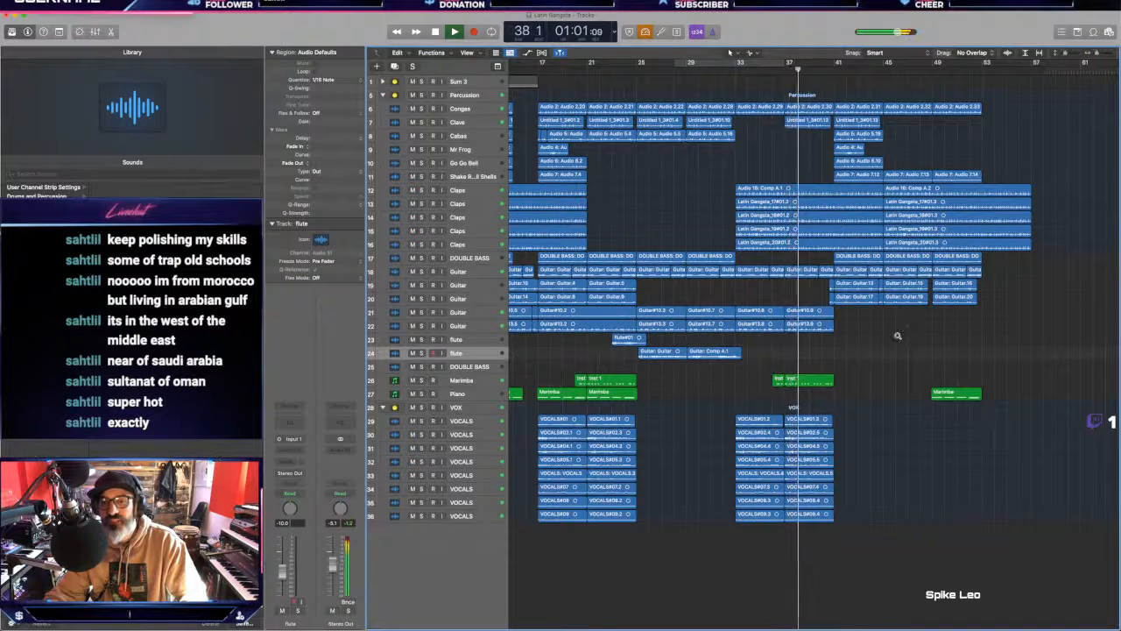
# Step: Stop playback at about bar 39 of the vocal section and leave the arrangement with nothing selected
pyautogui.scroll(-2, 898, 336)
pyautogui.press('space')
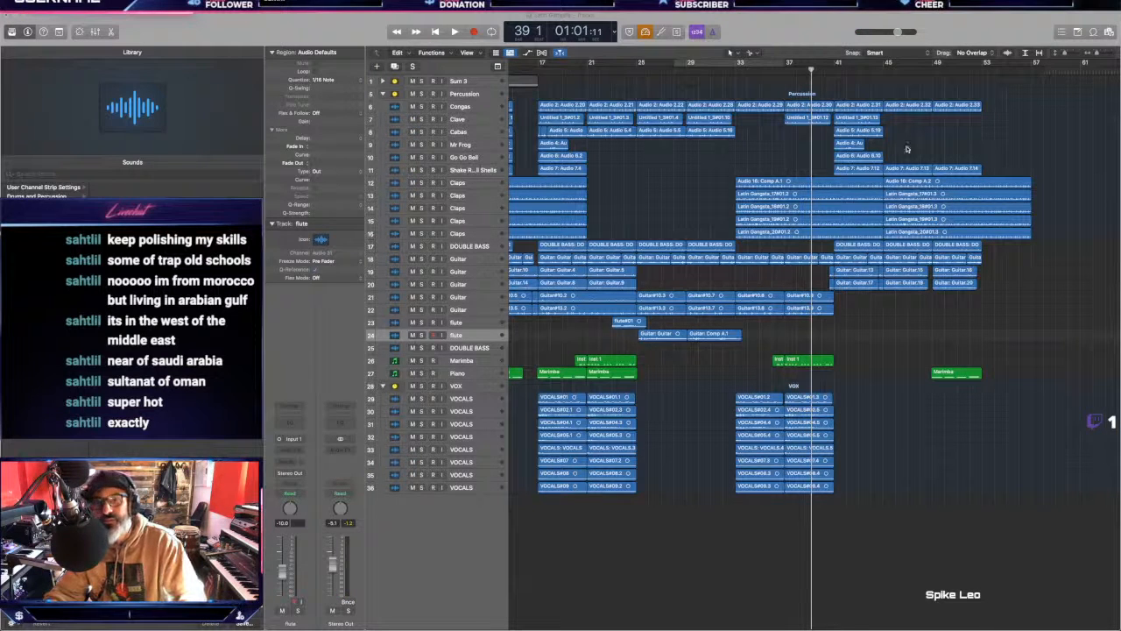
pyautogui.click(881, 333)
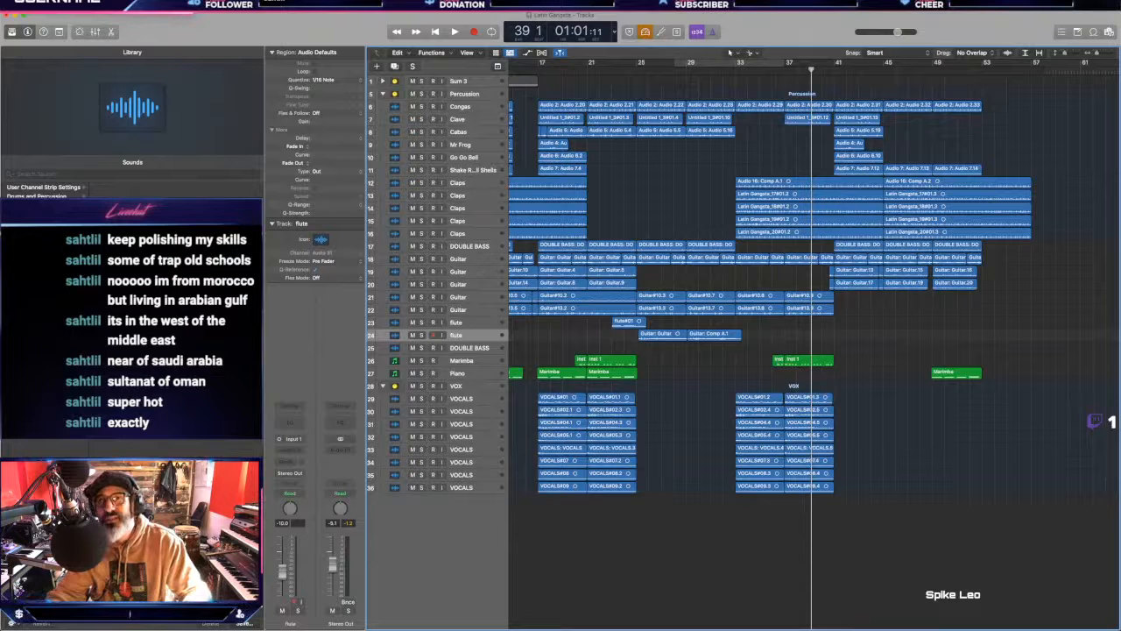
pyautogui.press('super+Tab')
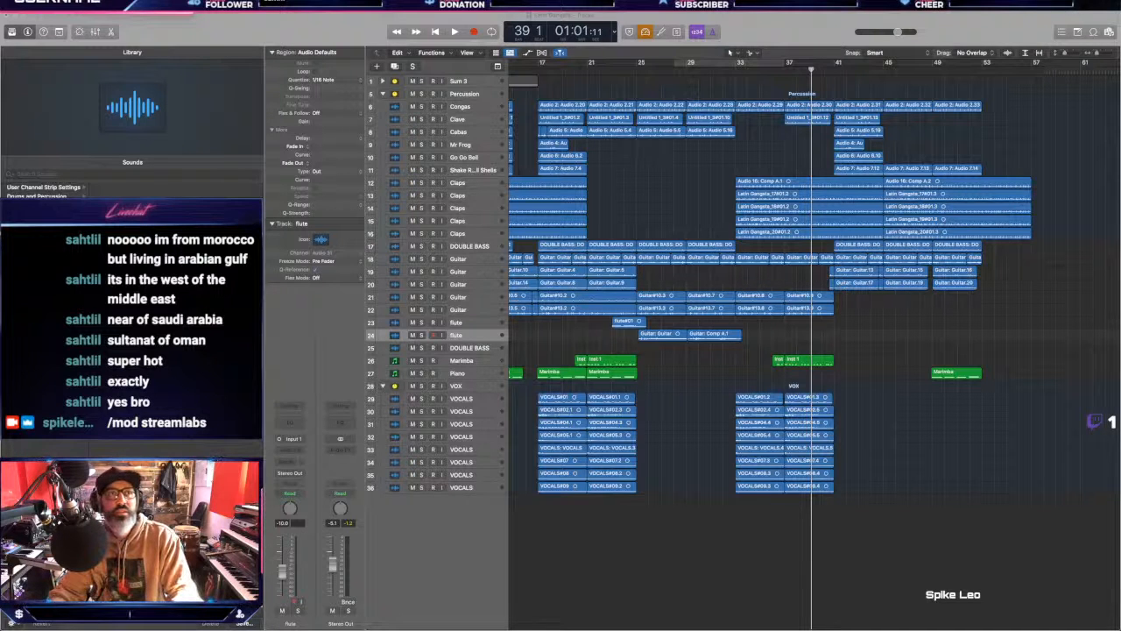
pyautogui.hotkey('ctrl', 'Up')
pyautogui.hotkey('ctrl', 'Up')
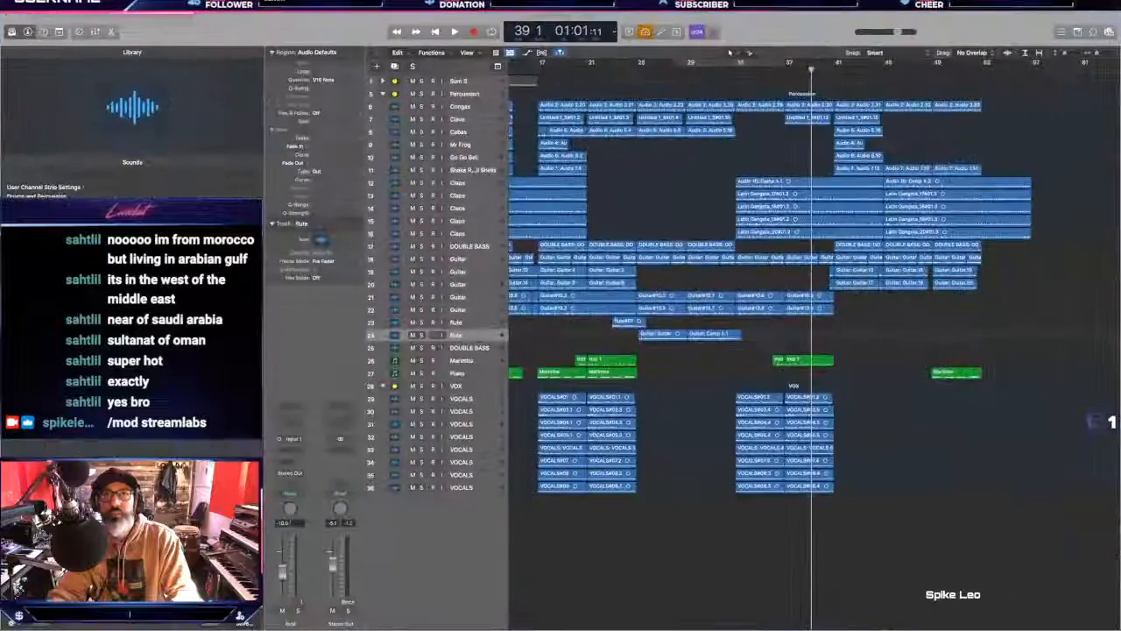
pyautogui.hotkey('ctrl', 'Up')
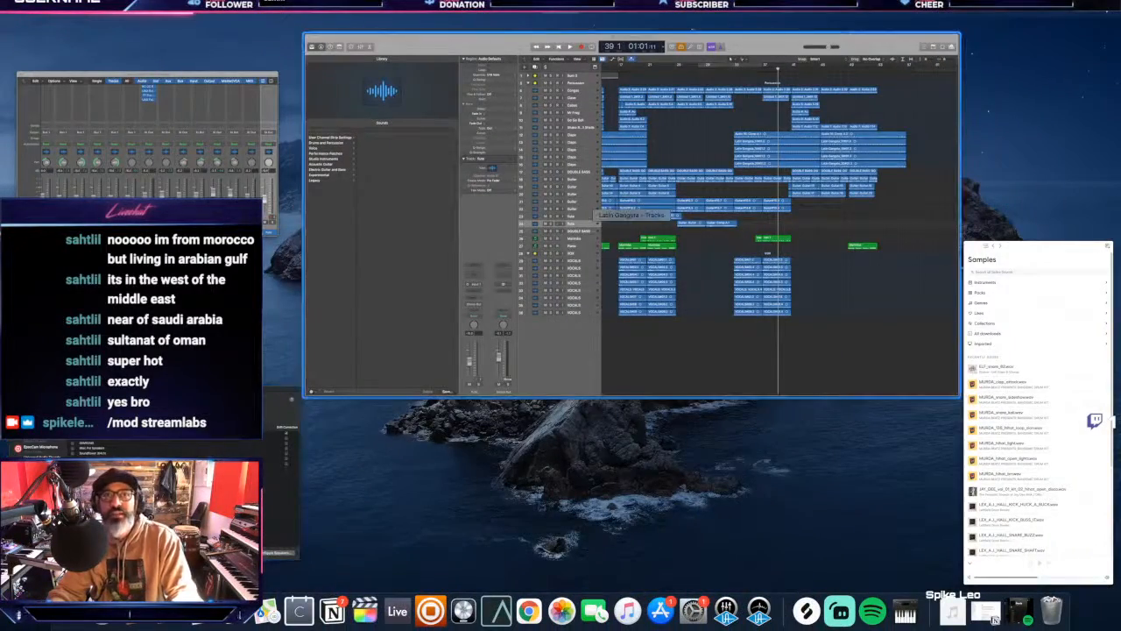
pyautogui.click(631, 216)
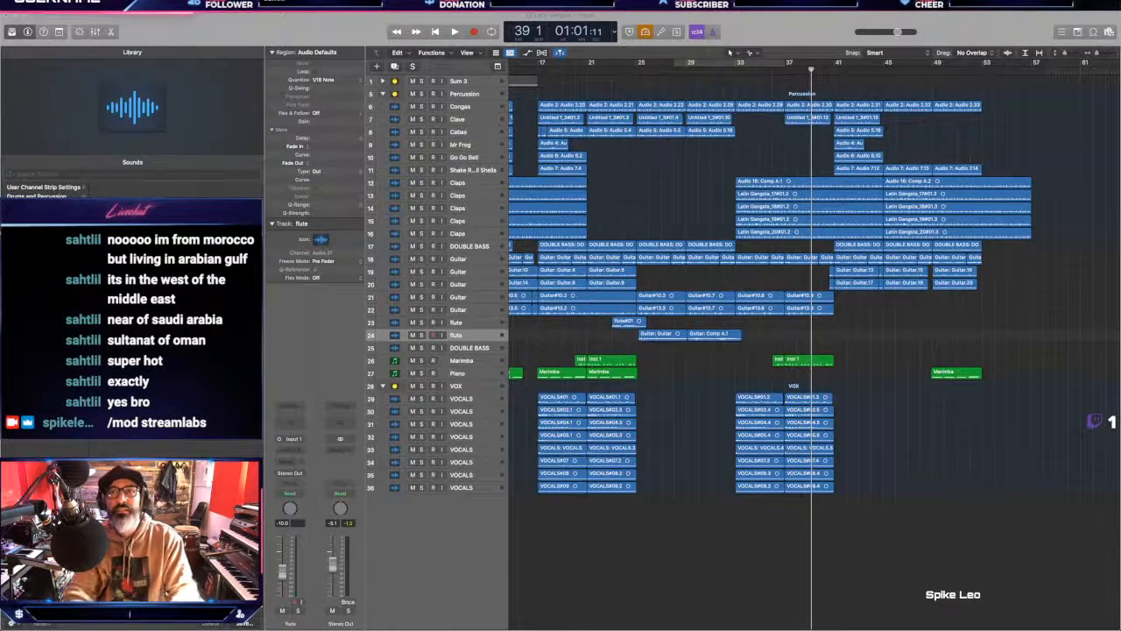
# Step: Play the song with cycle mode on and review the arrangement through to about bar 42
pyautogui.press('space')
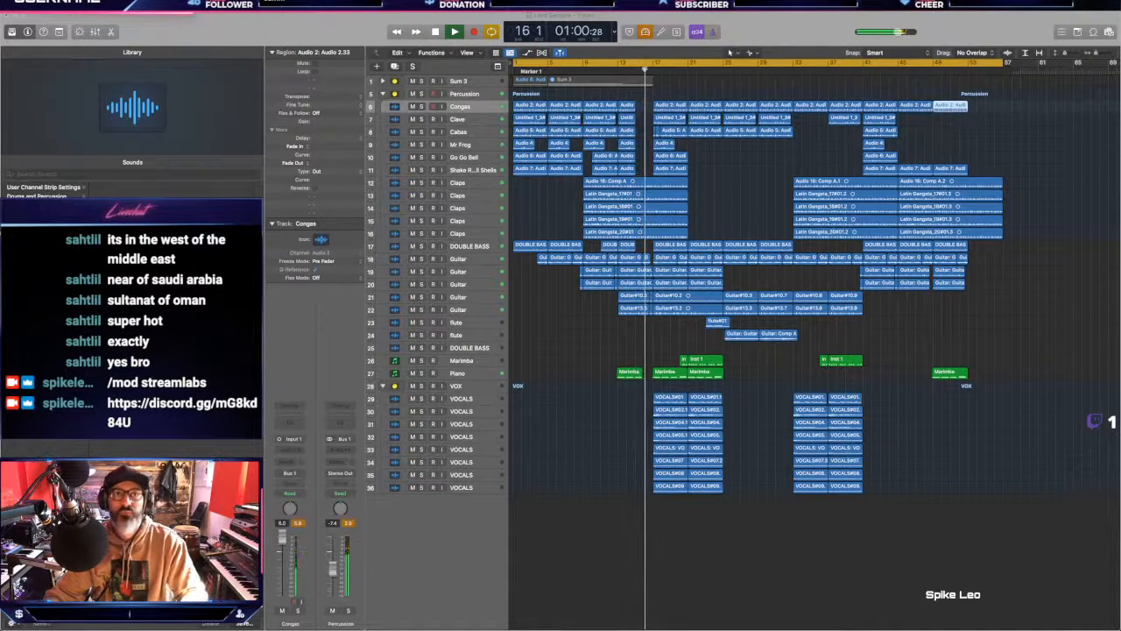
pyautogui.hotkey('ctrl', 'Up')
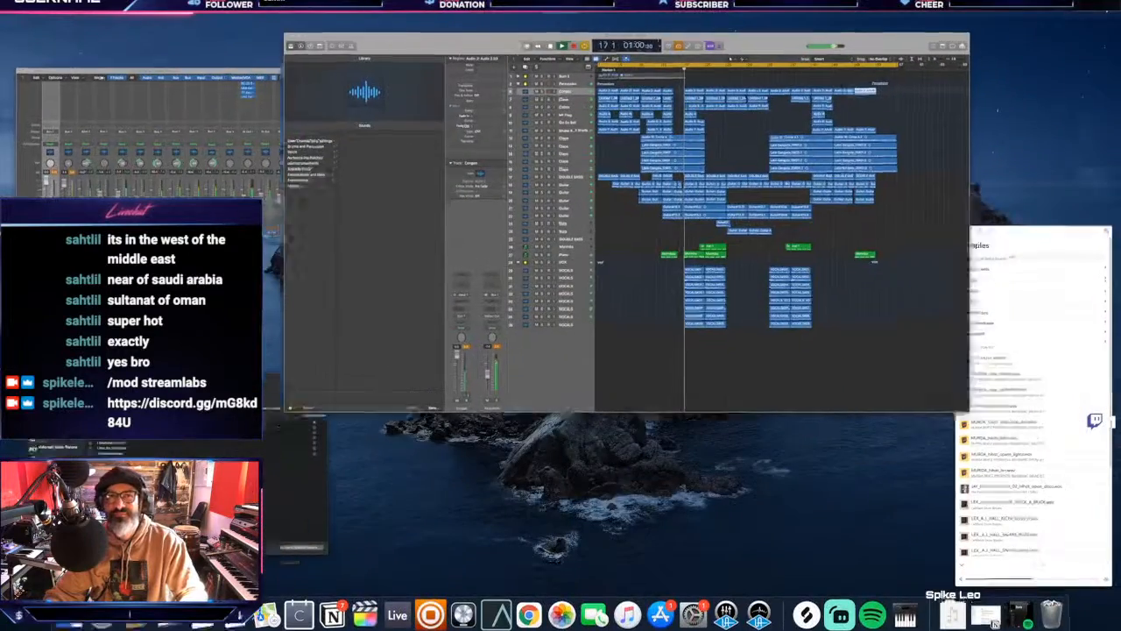
pyautogui.click(730, 53)
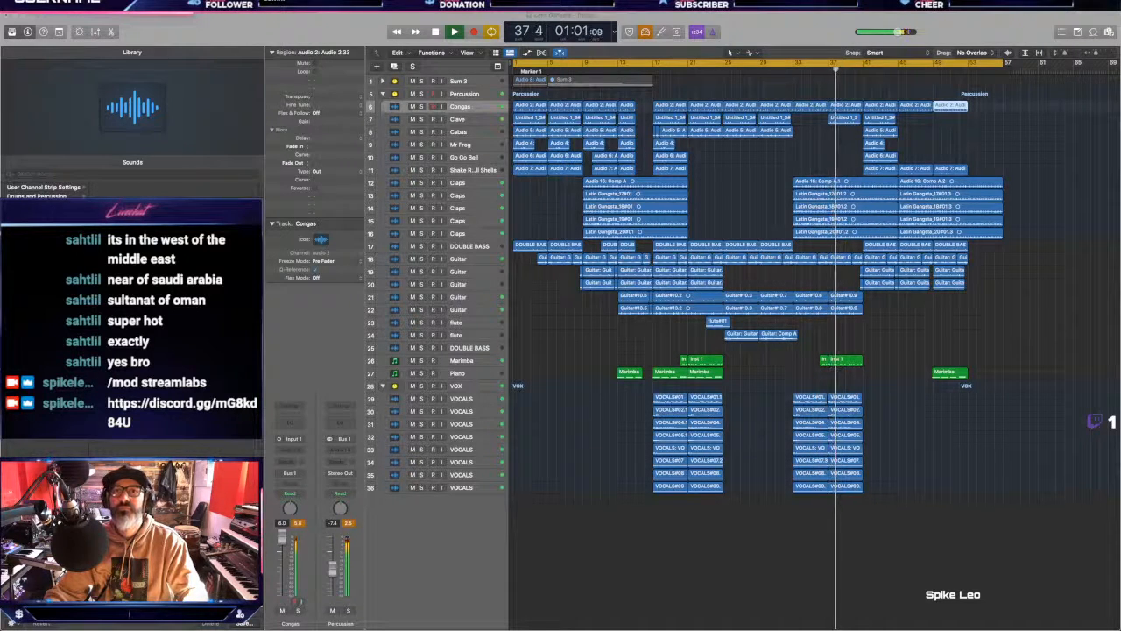
pyautogui.click(923, 404)
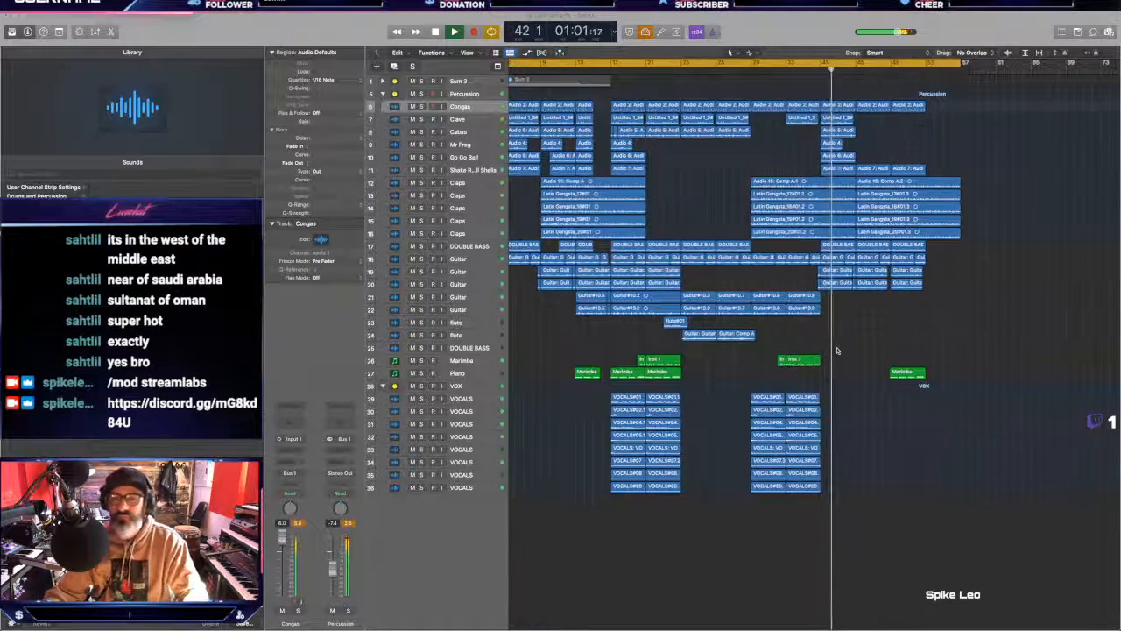
# Step: Audition the section with the five Claps tracks muted and unmuted, and remove their claps between bars 41 and 45
pyautogui.moveTo(411, 182); pyautogui.dragTo(414, 233)
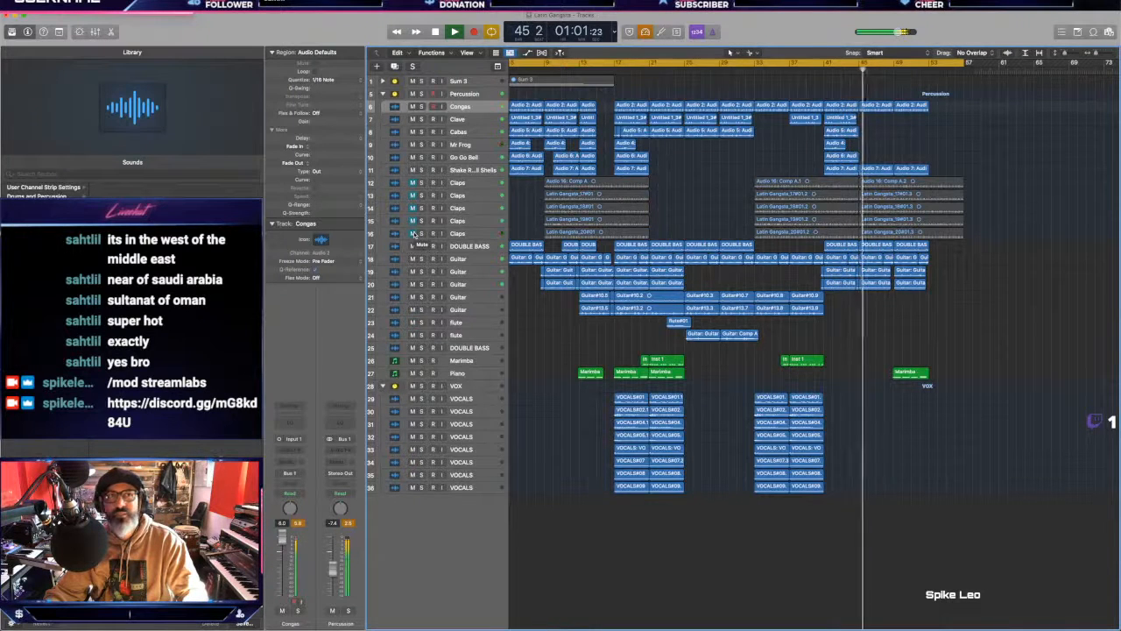
pyautogui.moveTo(413, 233); pyautogui.dragTo(415, 184)
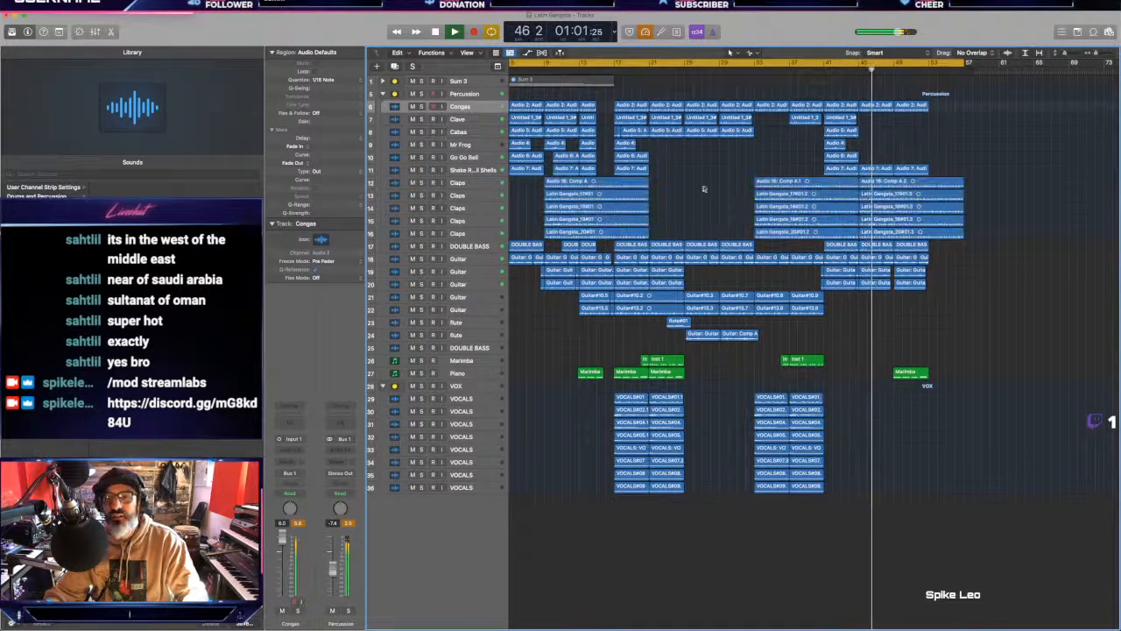
pyautogui.click(816, 188)
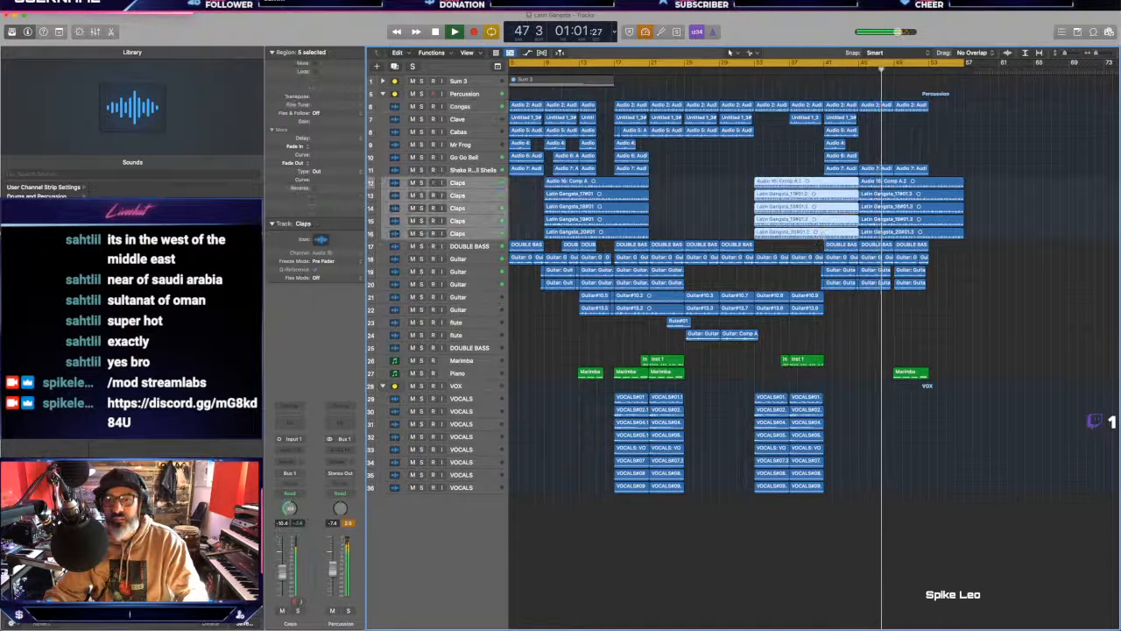
pyautogui.click(824, 234)
pyautogui.press('Delete')
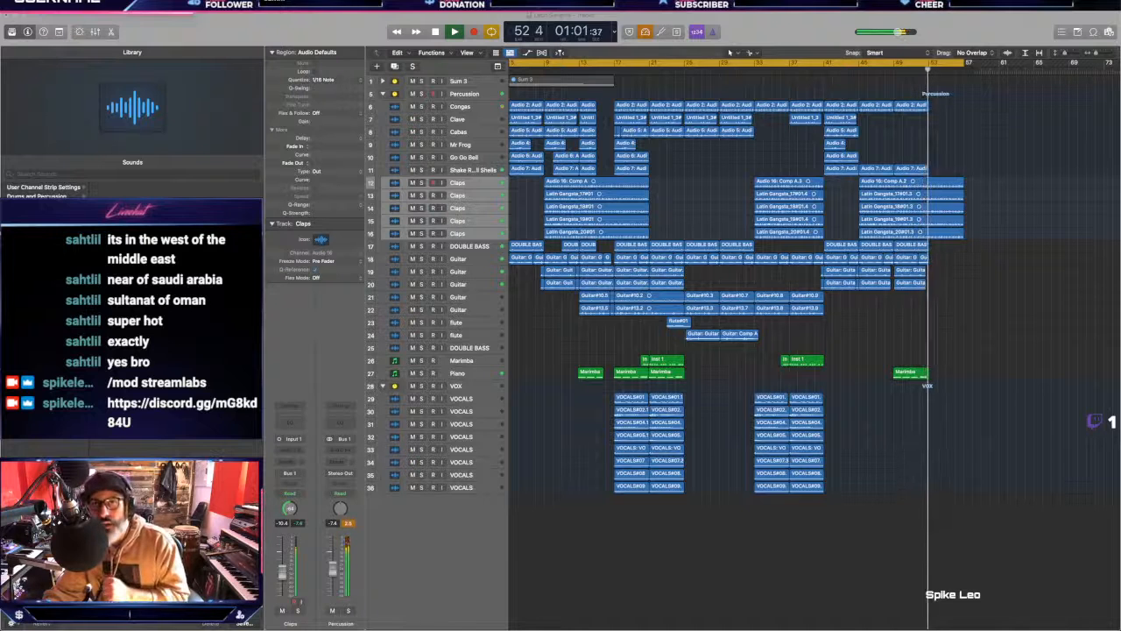
# Step: Stop playback at about bar 53 and restart it from bar 45
pyautogui.press('space')
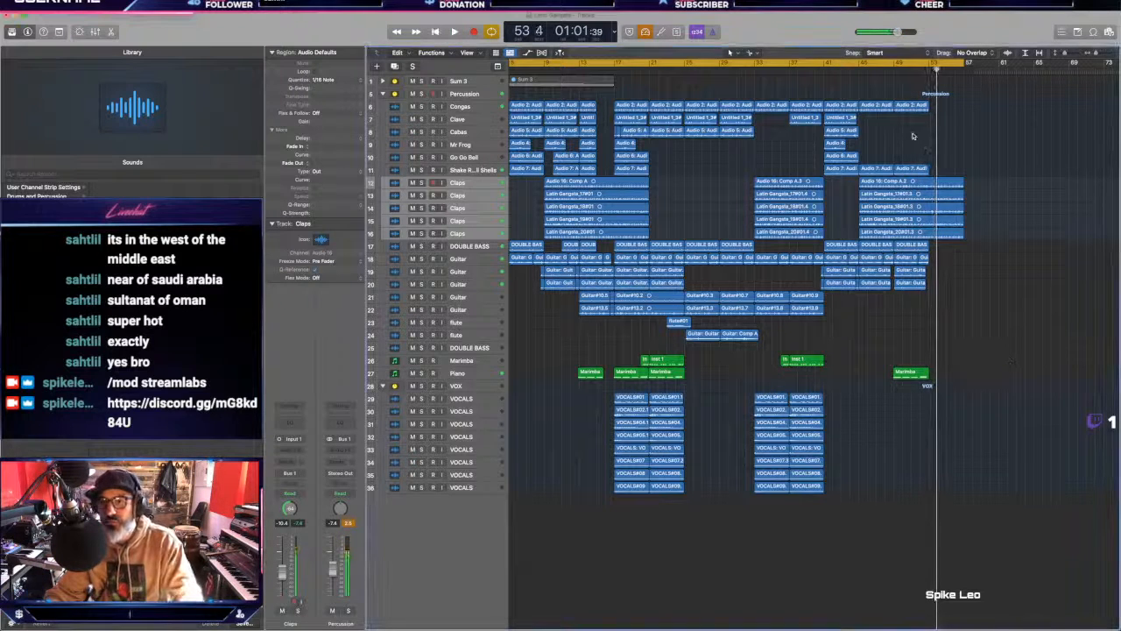
pyautogui.click(864, 70)
pyautogui.press('space')
# Step: Copy all vocal regions from bars 33–41 to bar 49, and repeat the Piano track's bar 49 Marimba region at bar 53
pyautogui.press('super+Left')
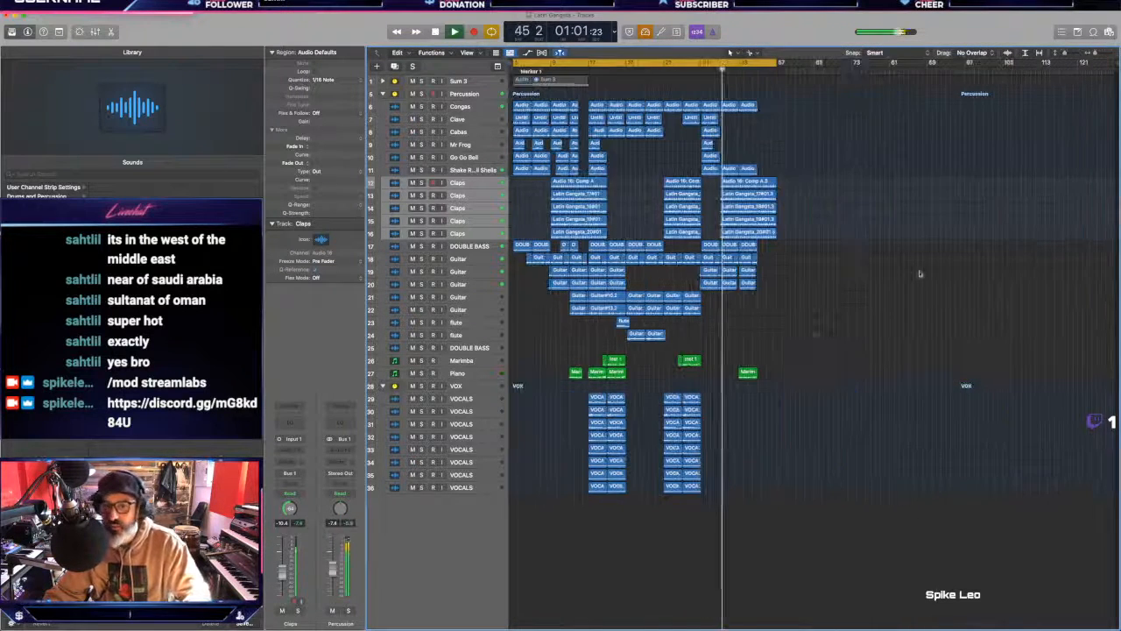
pyautogui.press('super+Right')
pyautogui.press('super+Right')
pyautogui.press('super+Right')
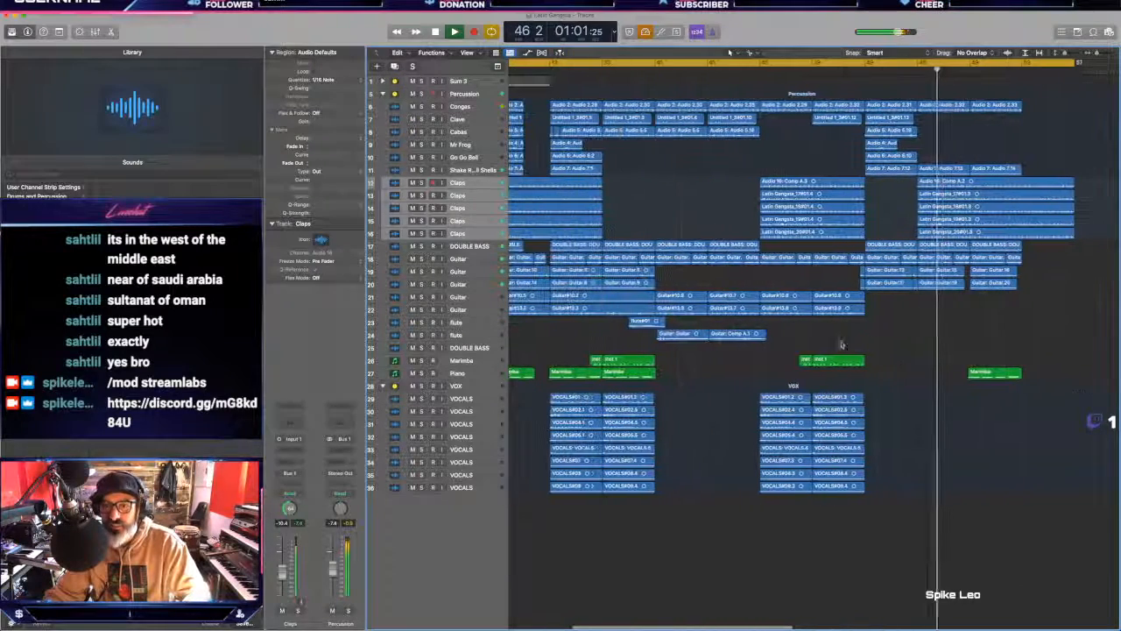
pyautogui.hscroll(-5, 907, 337)
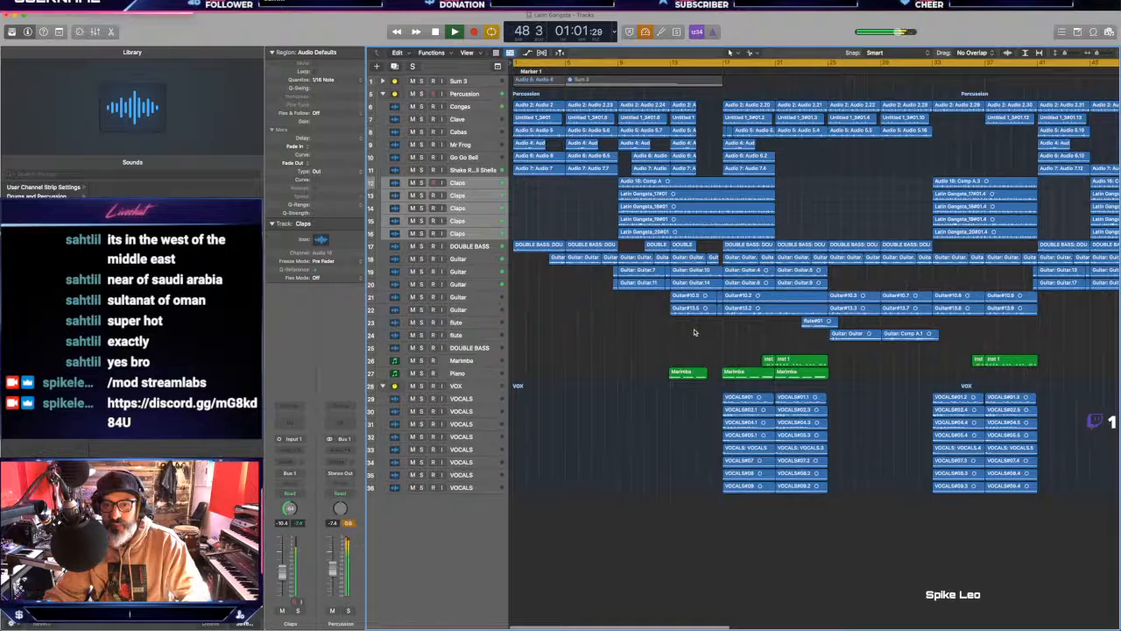
pyautogui.hscroll(5, 694, 331)
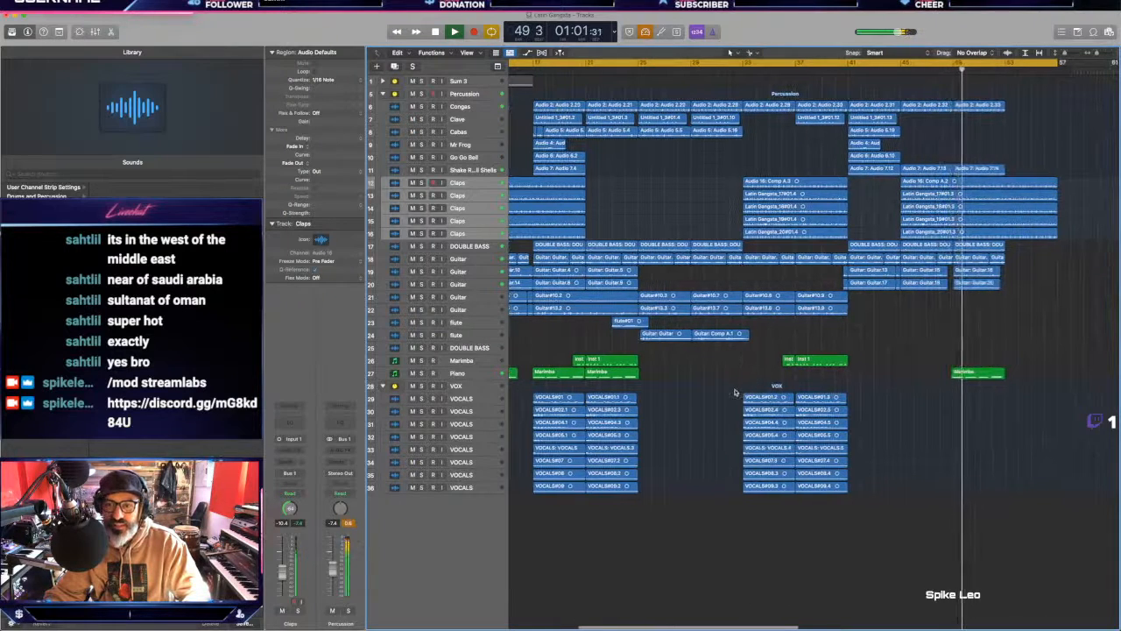
pyautogui.moveTo(735, 392); pyautogui.dragTo(868, 499)
pyautogui.moveTo(752, 398); pyautogui.dragTo(1017, 378)
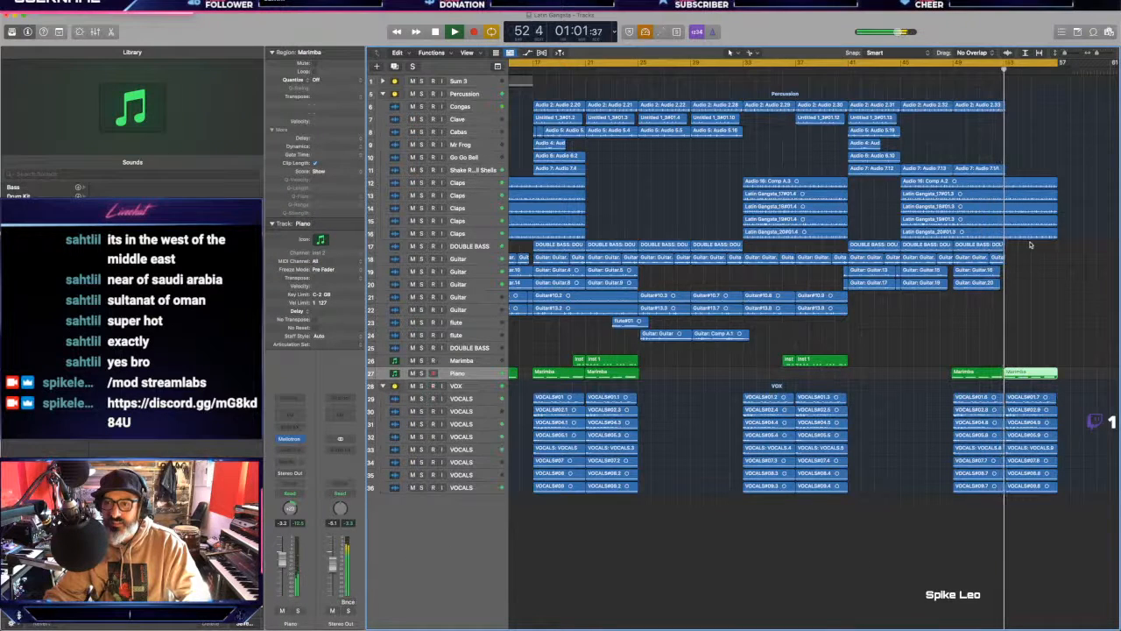
# Step: Repeat the bar 49 double bass, guitar and Congas regions at bar 53 and set the cycle range to bars 49–57
pyautogui.moveTo(1031, 243); pyautogui.dragTo(1018, 287)
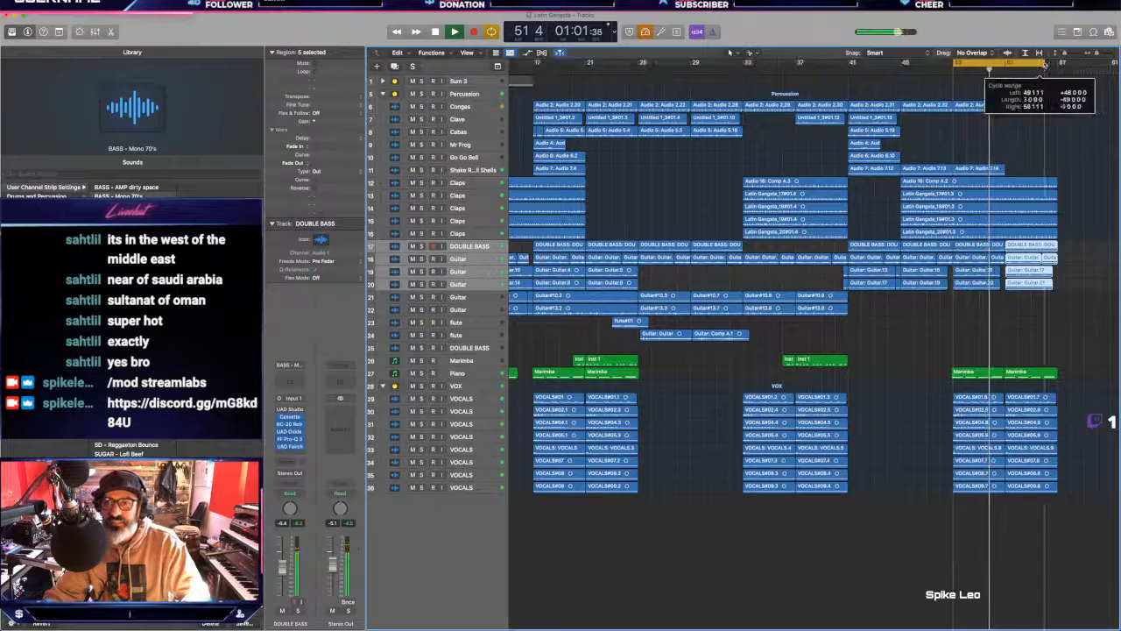
pyautogui.moveTo(982, 106); pyautogui.dragTo(1035, 107)
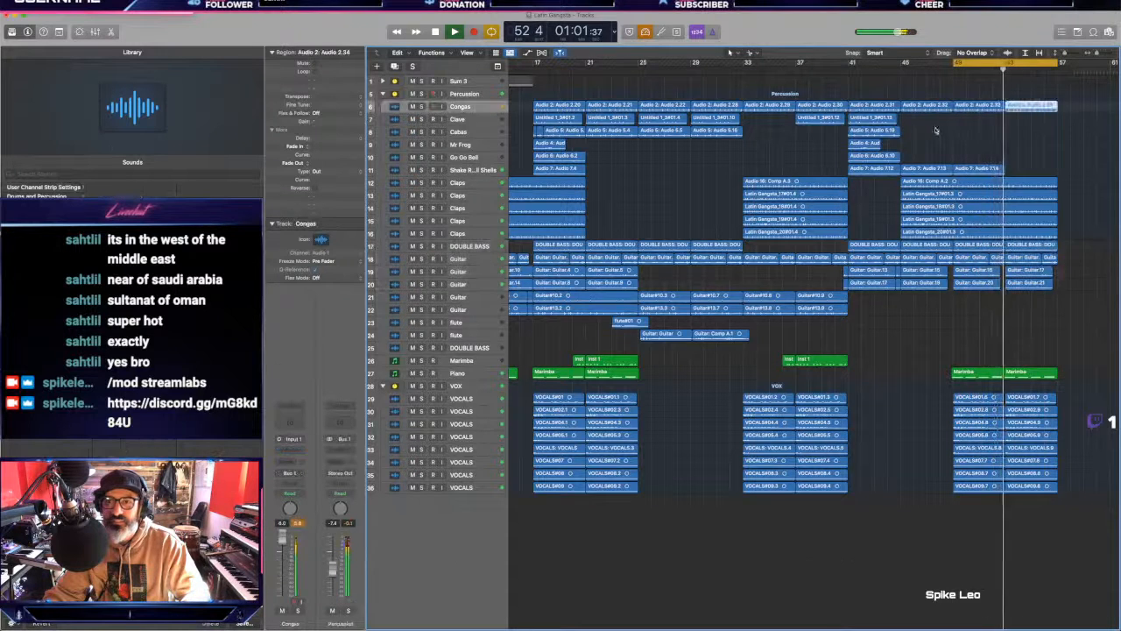
# Step: Copy the bar 41 percussion regions to bar 53, and extend the percussion, claps, double bass and upper guitar parts past bar 57
pyautogui.moveTo(909, 122); pyautogui.dragTo(1085, 113)
pyautogui.click(867, 157)
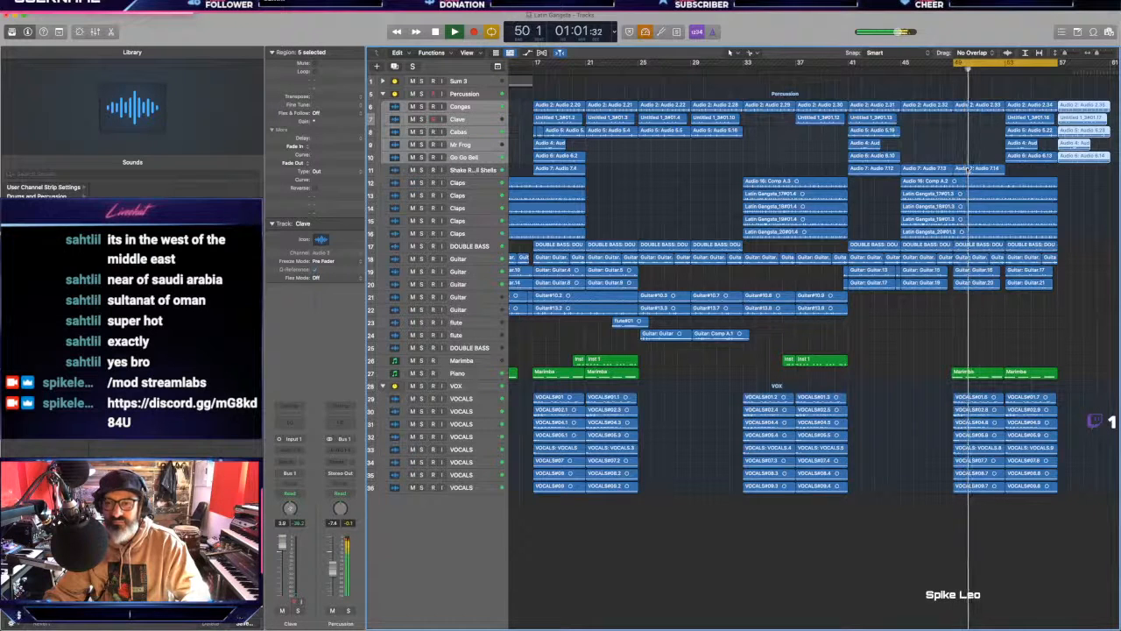
pyautogui.moveTo(969, 169); pyautogui.dragTo(1076, 284)
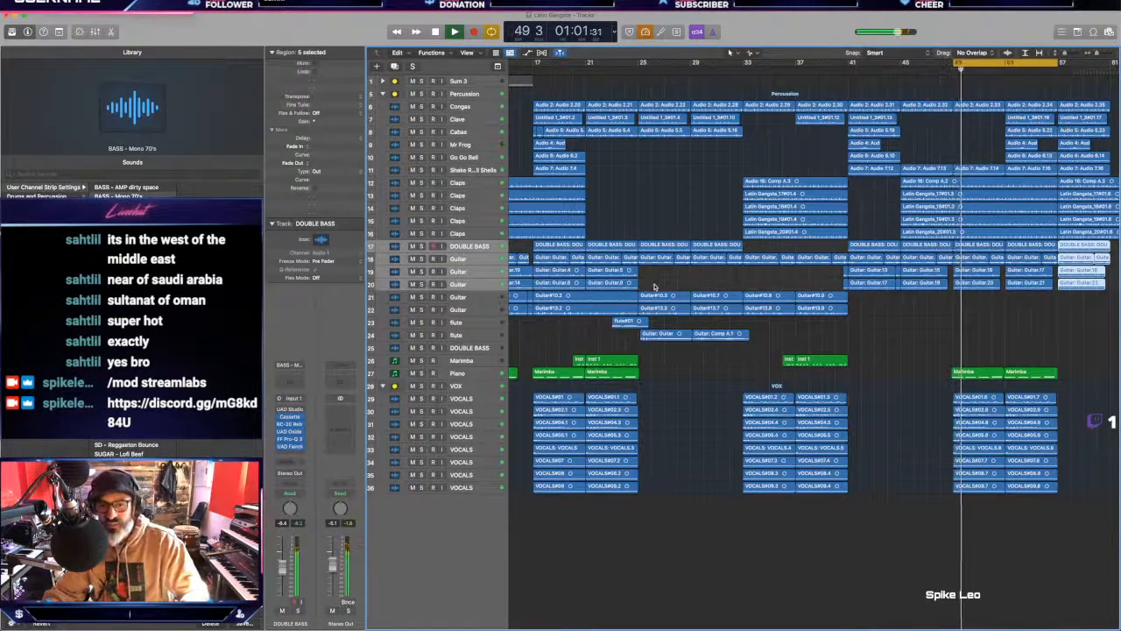
# Step: Copy the bar 25 regions of guitar tracks 21 and 22 to bars 53 and 57
pyautogui.moveTo(653, 280); pyautogui.dragTo(661, 337)
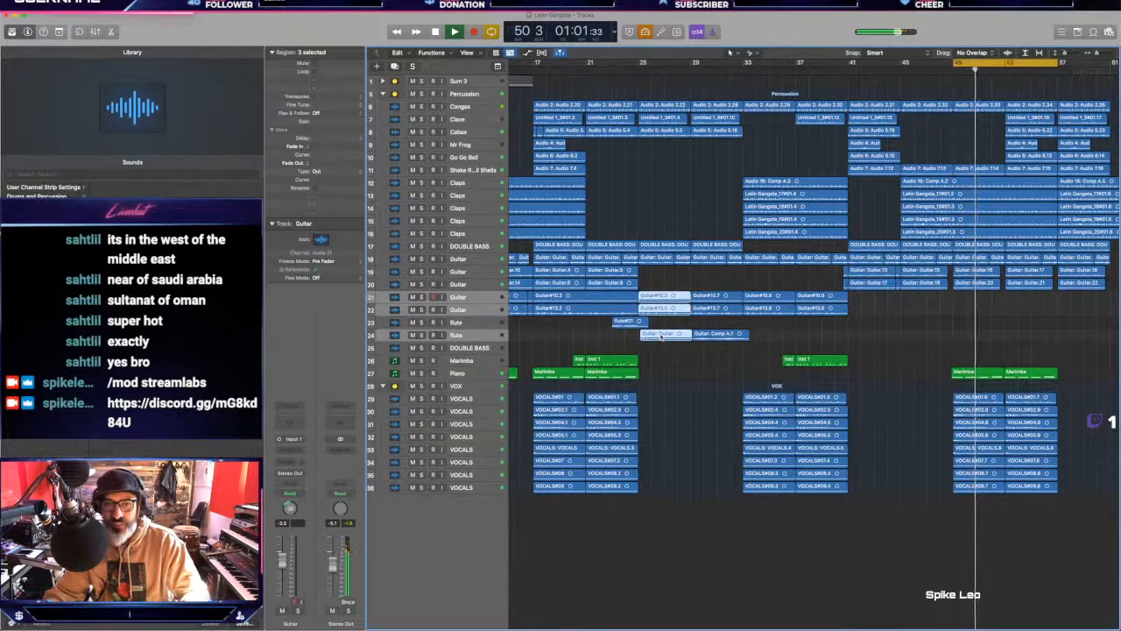
pyautogui.keyDown('shift'); pyautogui.click(663, 334); pyautogui.keyUp('shift')
pyautogui.moveTo(664, 300); pyautogui.dragTo(1083, 313)
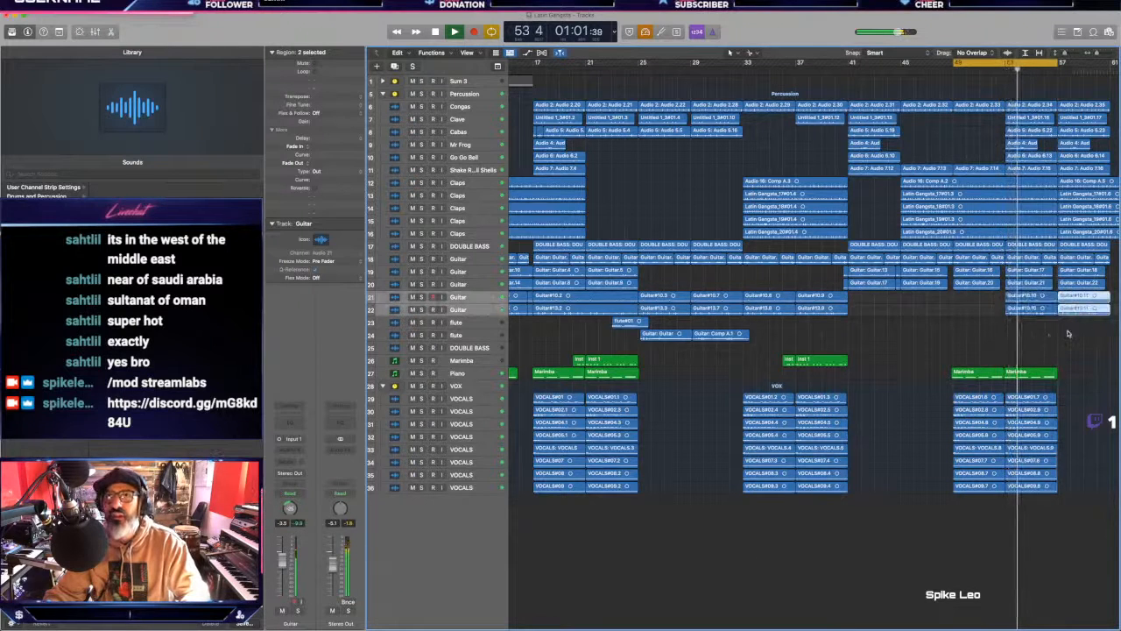
# Step: Delete the copied regions at bar 53 on guitar tracks 21 and 22
pyautogui.click(990, 335)
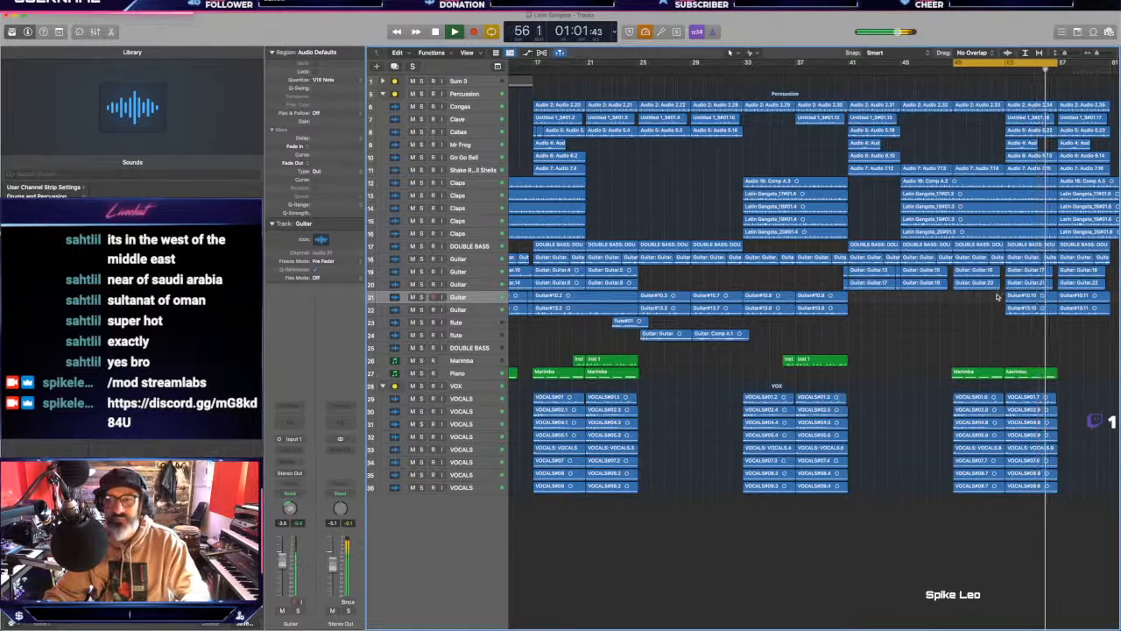
pyautogui.click(1031, 308)
pyautogui.press('Delete')
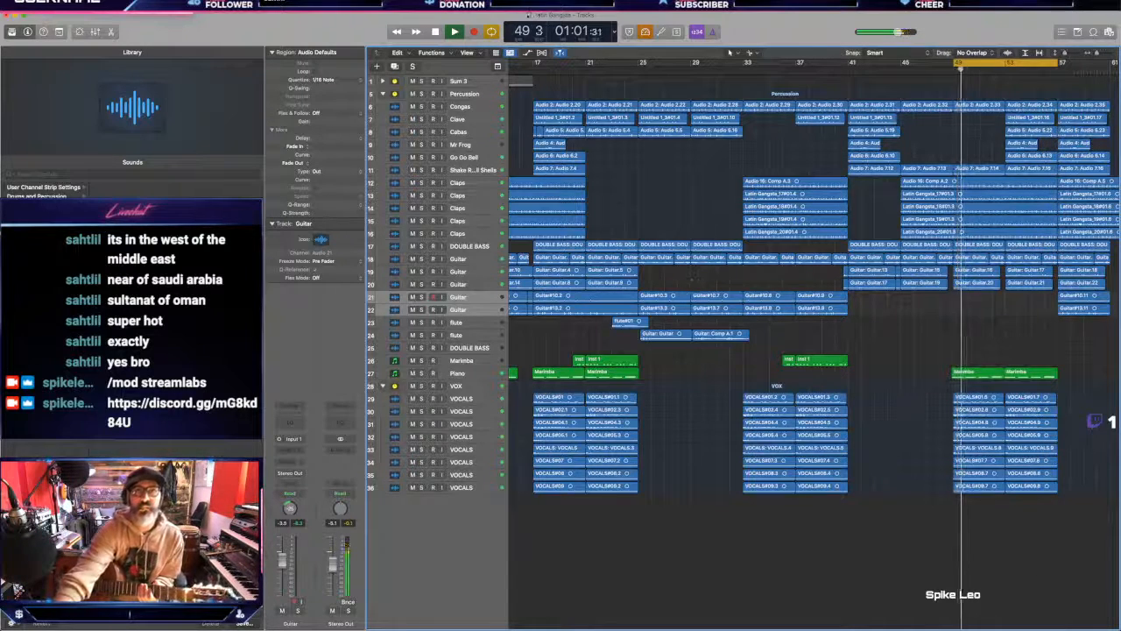
# Step: Listen to the guitar part from about bar 20, and rehearse over the bars 49–57 cycle, stopping at about bar 56
pyautogui.click(573, 69)
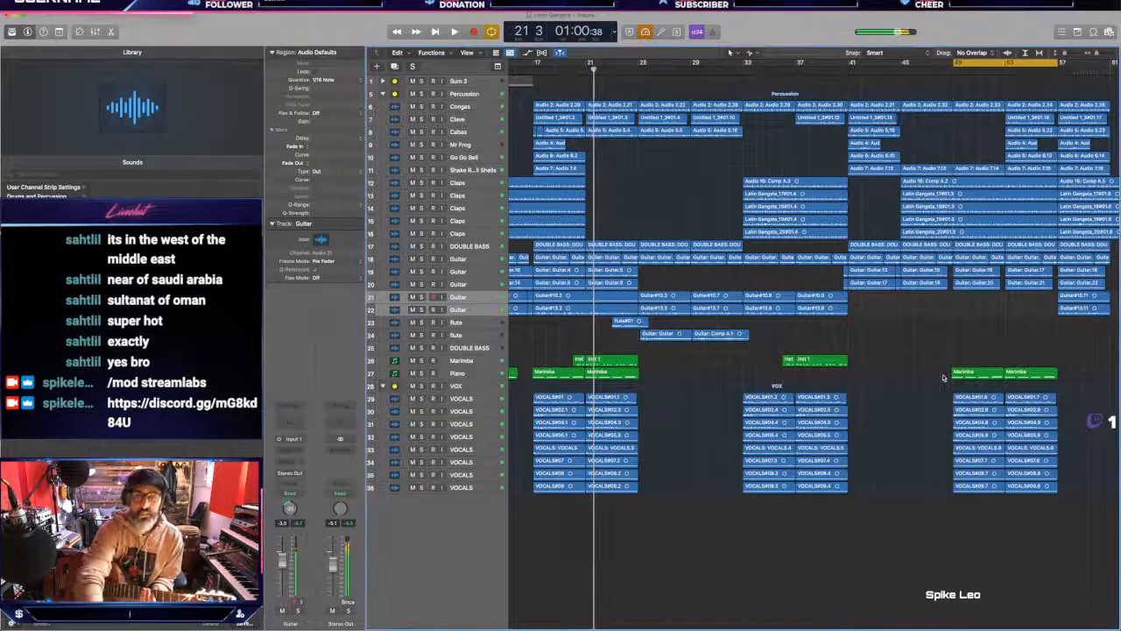
pyautogui.press('space')
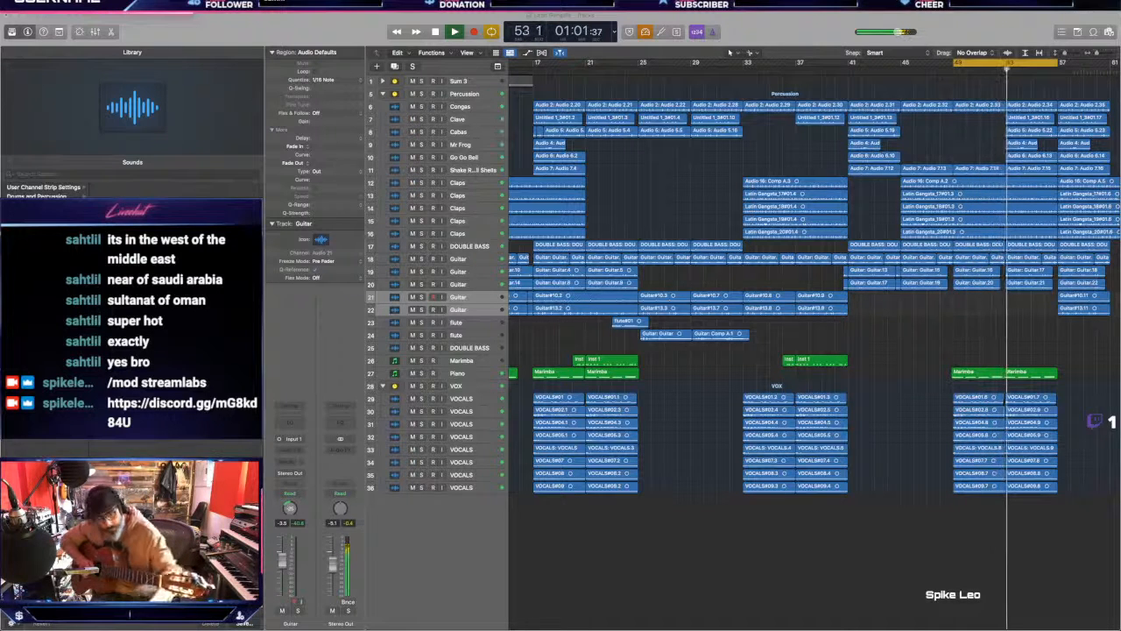
pyautogui.press('space')
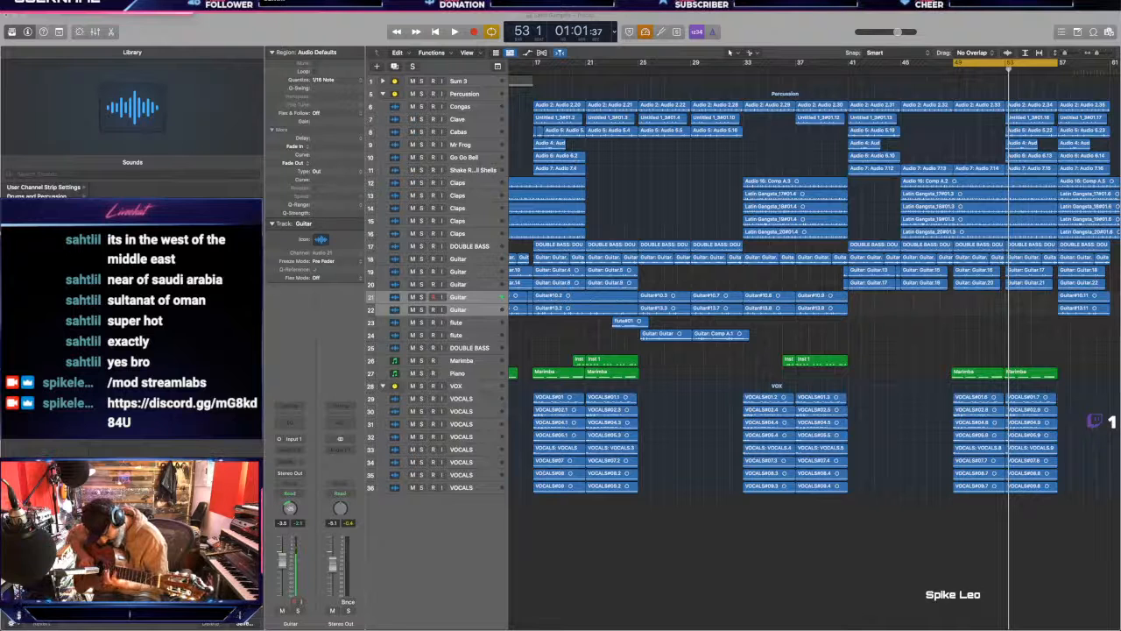
pyautogui.press('space')
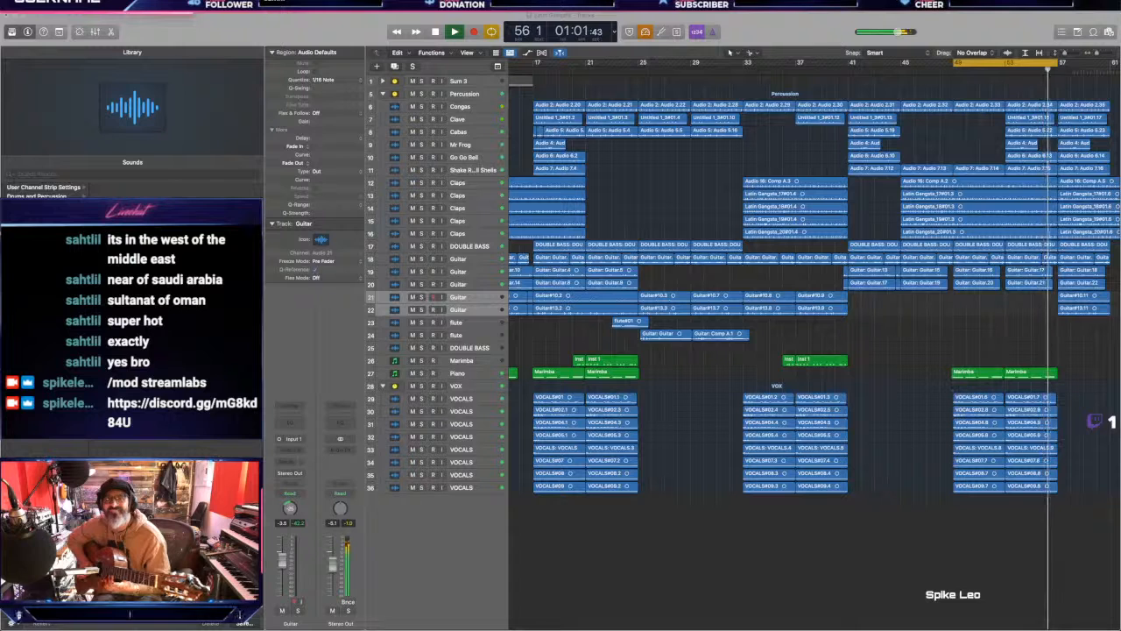
pyautogui.press('space')
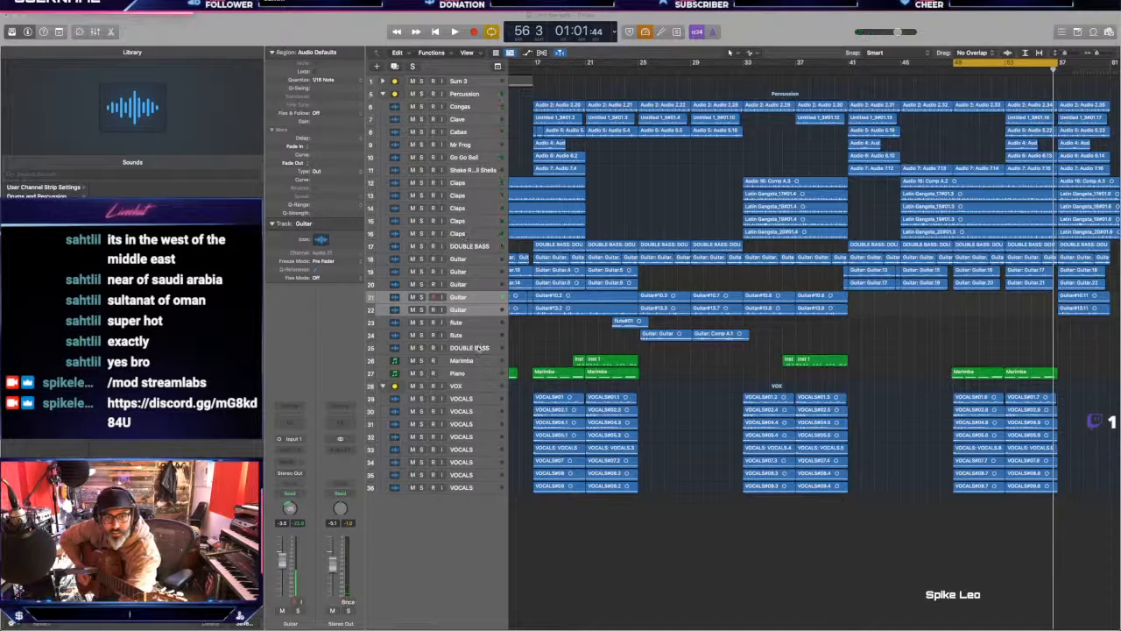
# Step: Duplicate guitar track 22 as a new empty track and start recording a new guitar part
pyautogui.click(467, 309)
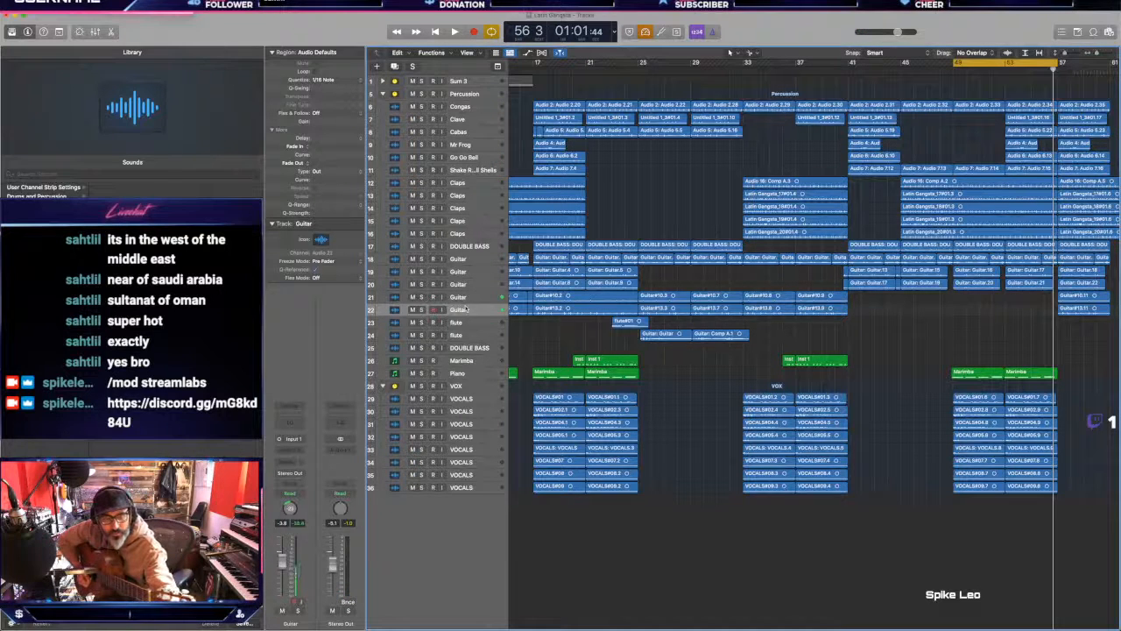
pyautogui.press('super+d')
pyautogui.press('r')
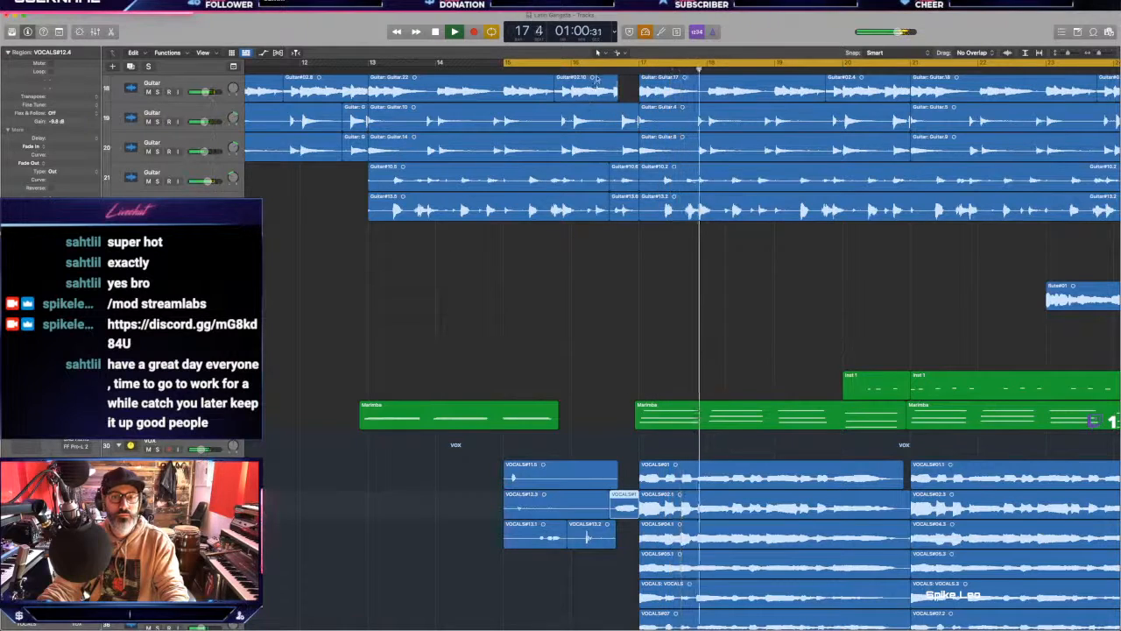
# Step: Listen to the vocals around bar 16 and delete the short region just before bar 17 on the second vocal track
pyautogui.click(597, 68)
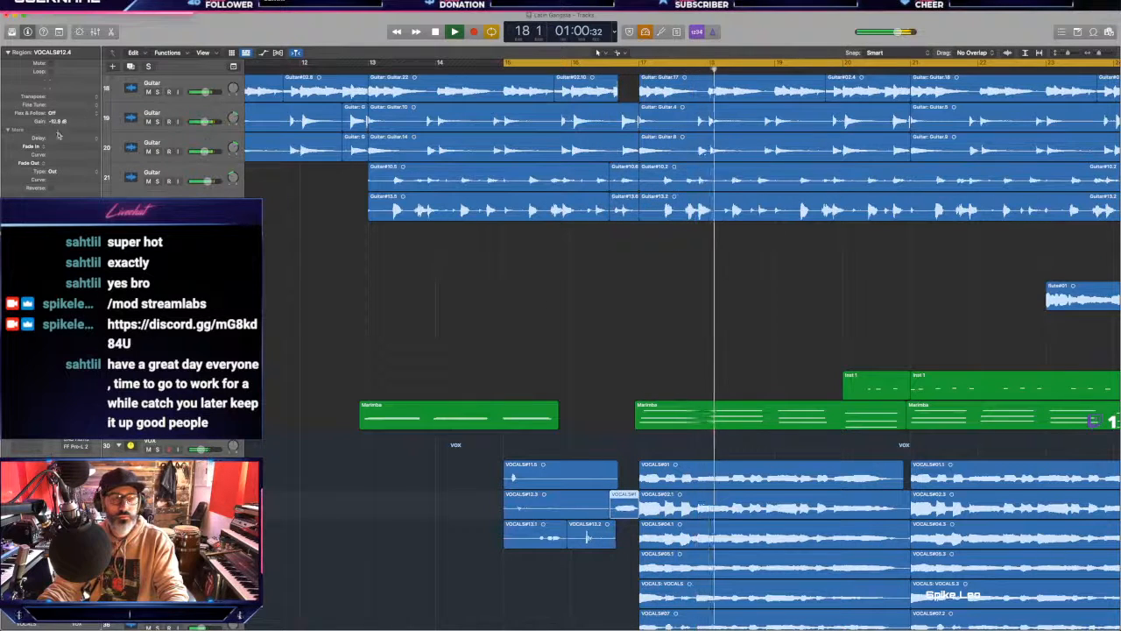
pyautogui.click(590, 69)
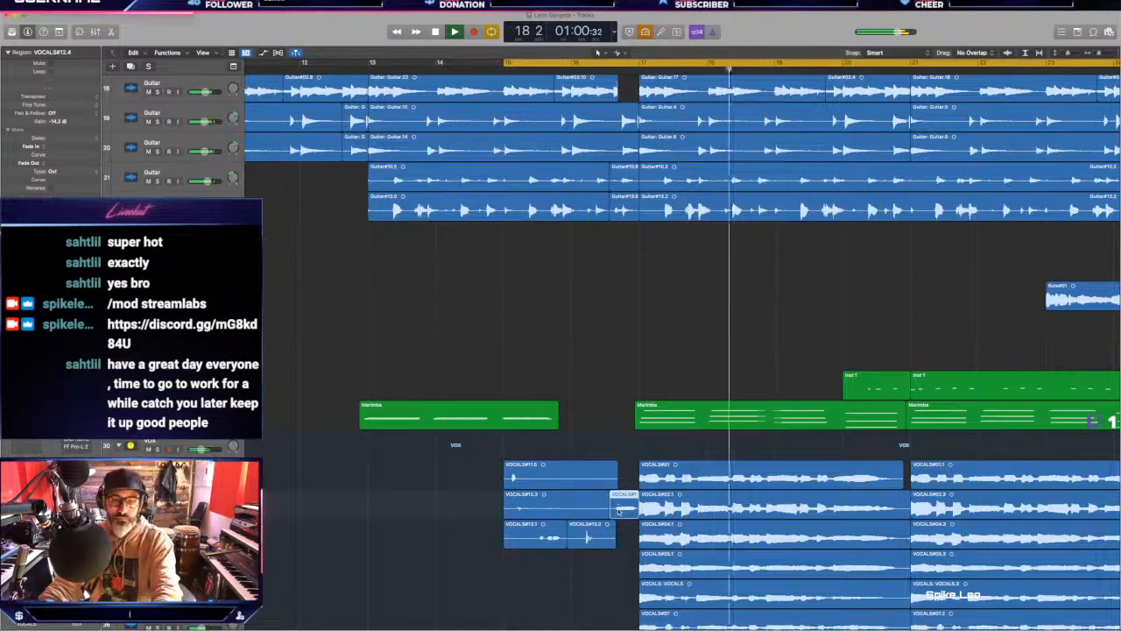
pyautogui.press('Delete')
pyautogui.press('space')
pyautogui.press('space')
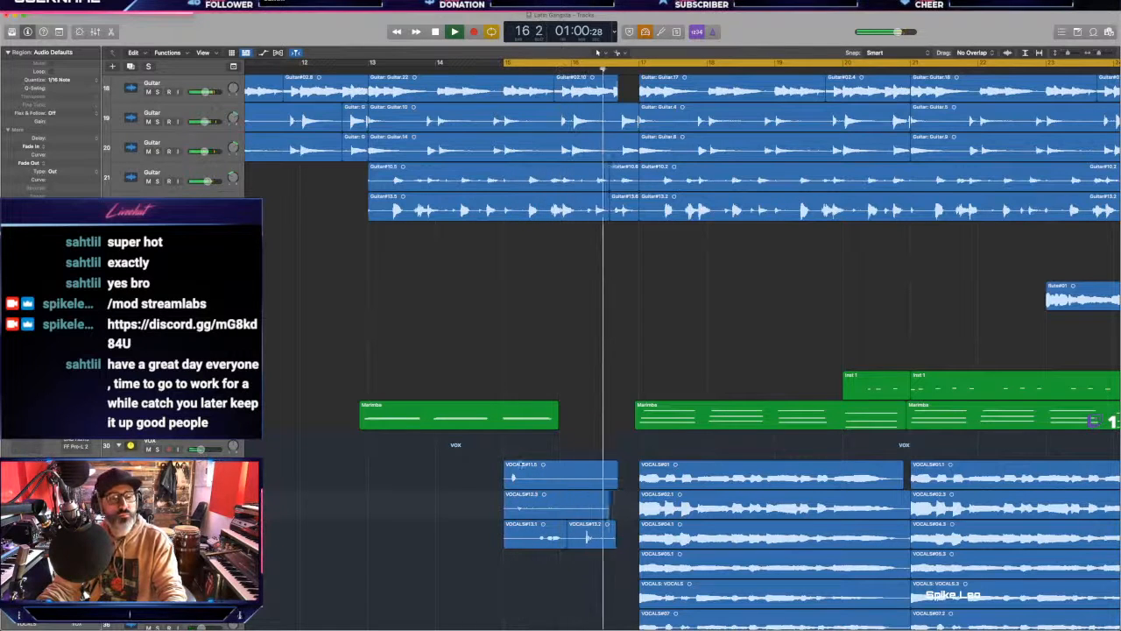
# Step: Record a vocal take from bar 15 on the fourth vocal track and remove the part that runs past bar 17
pyautogui.press('space')
pyautogui.press('Down')
pyautogui.press('Down')
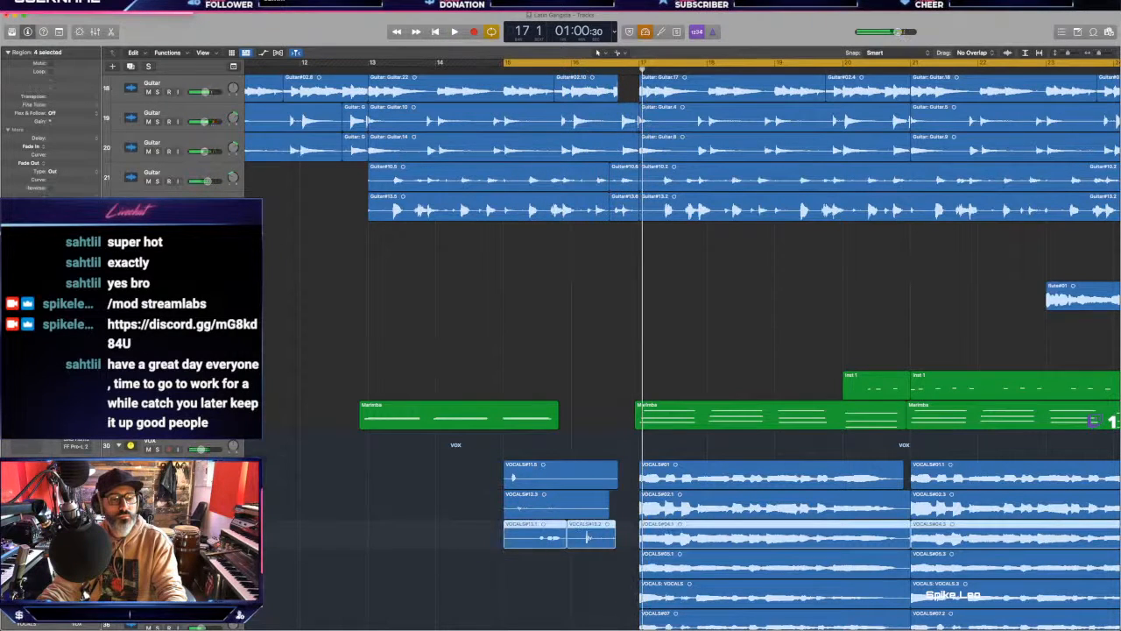
pyautogui.press('Down')
pyautogui.press('e')
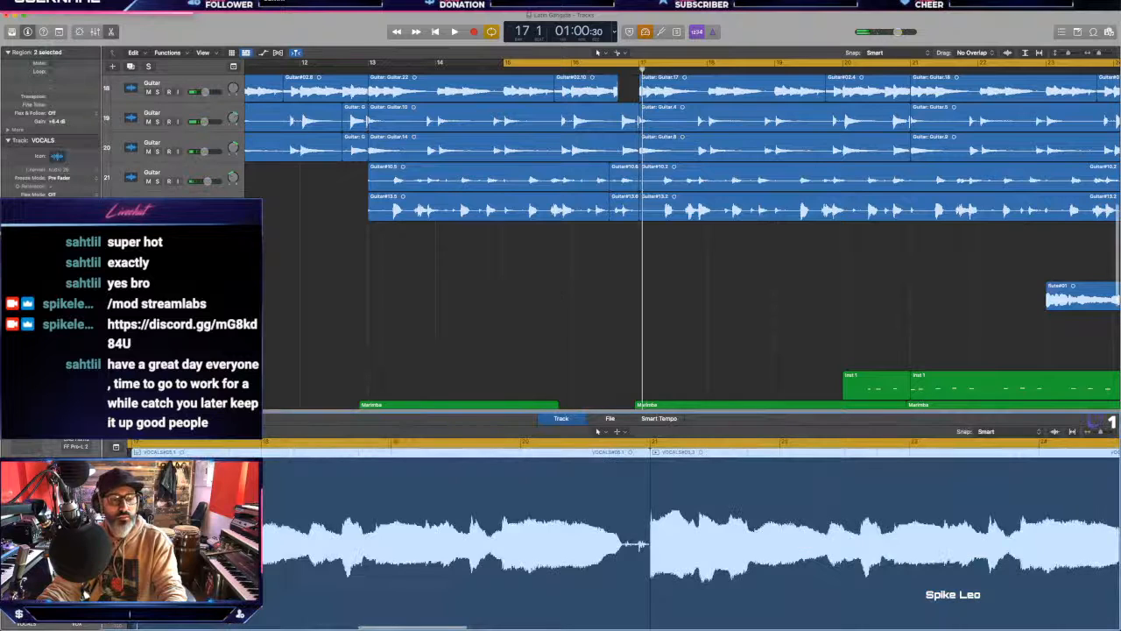
pyautogui.press('e')
pyautogui.press('r')
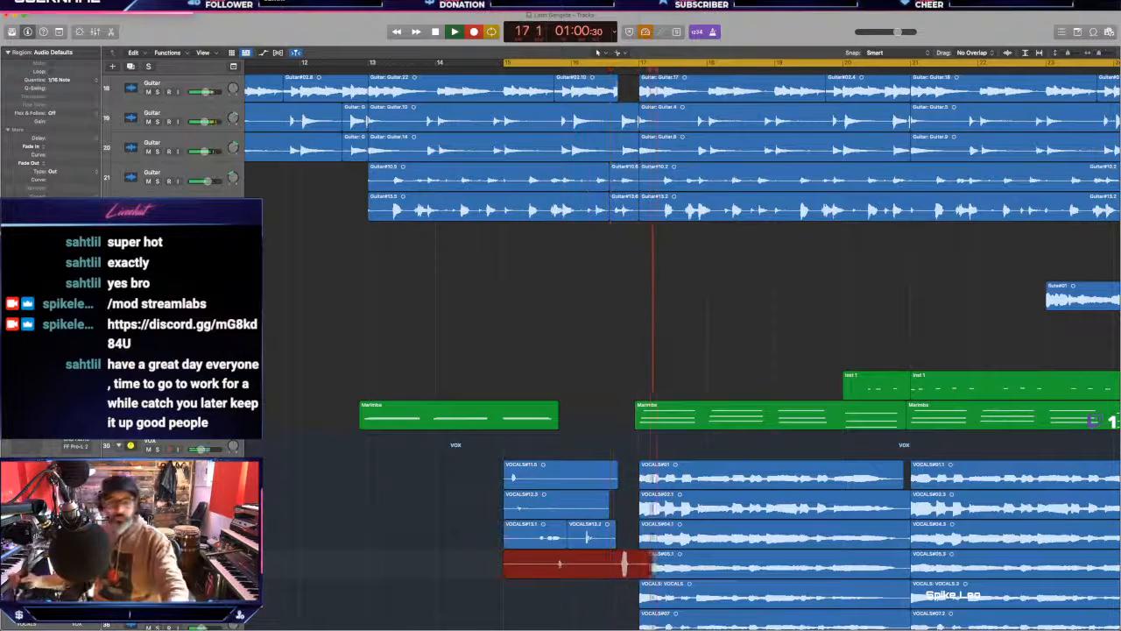
pyautogui.press('space')
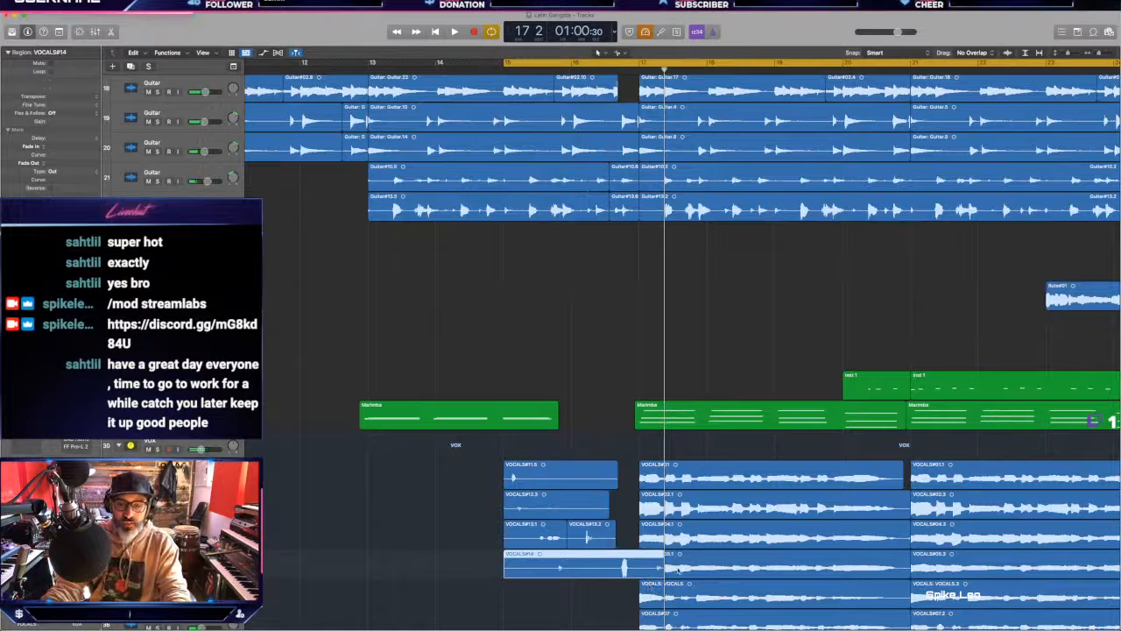
pyautogui.click(649, 571)
pyautogui.click(637, 565)
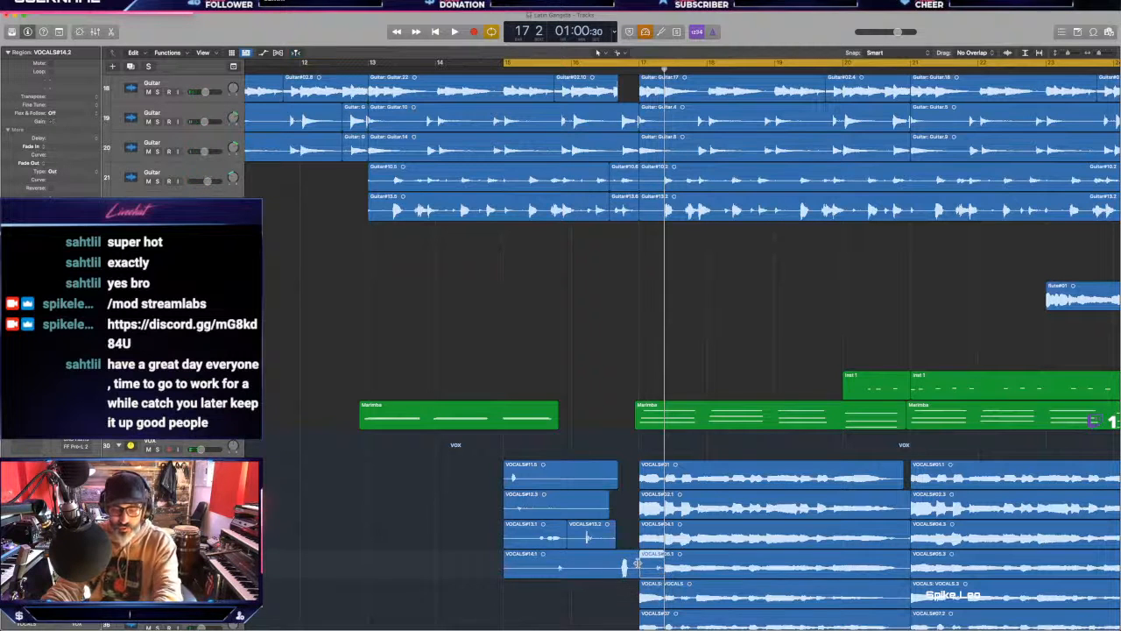
# Step: Record another take from bar 15 on the fifth vocal track and cut off its overhang at bar 17
pyautogui.click(299, 594)
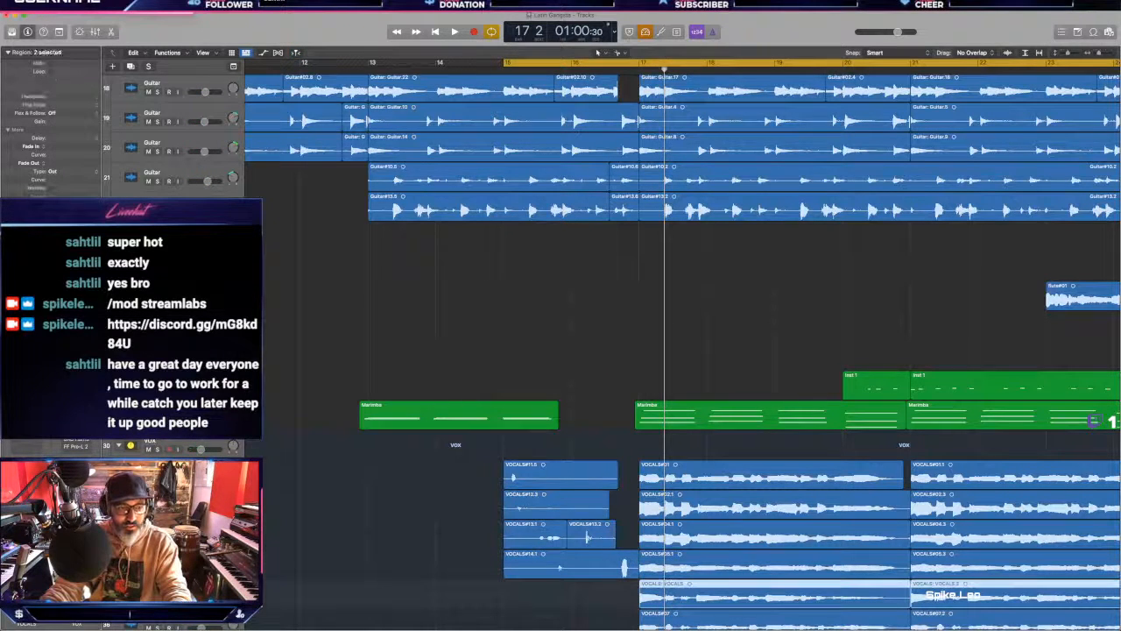
pyautogui.press('r')
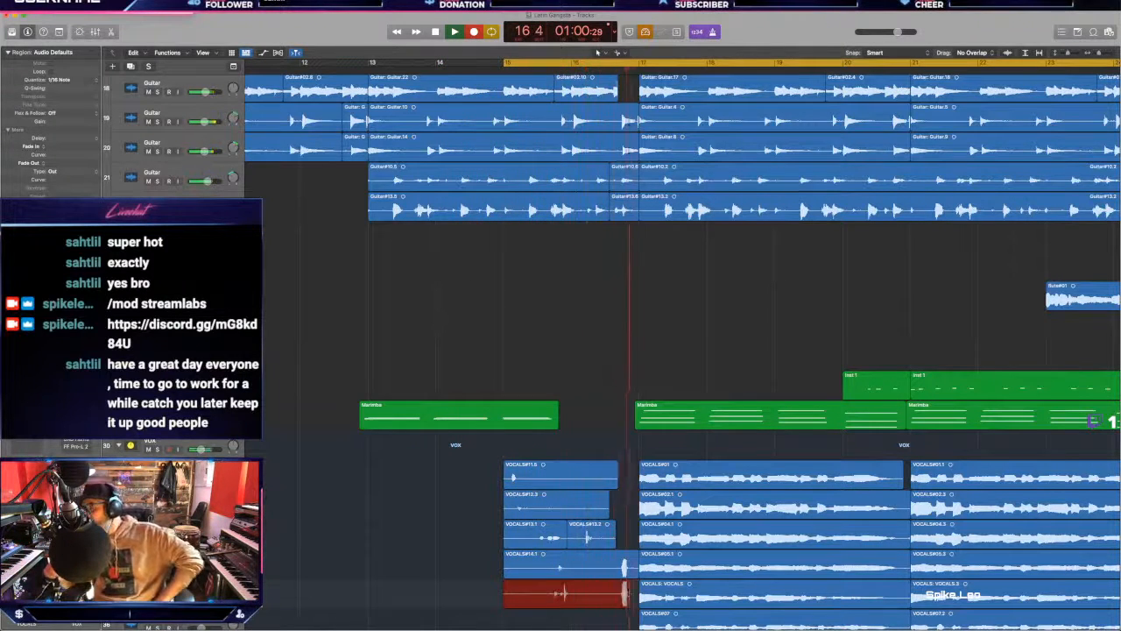
pyautogui.press('space')
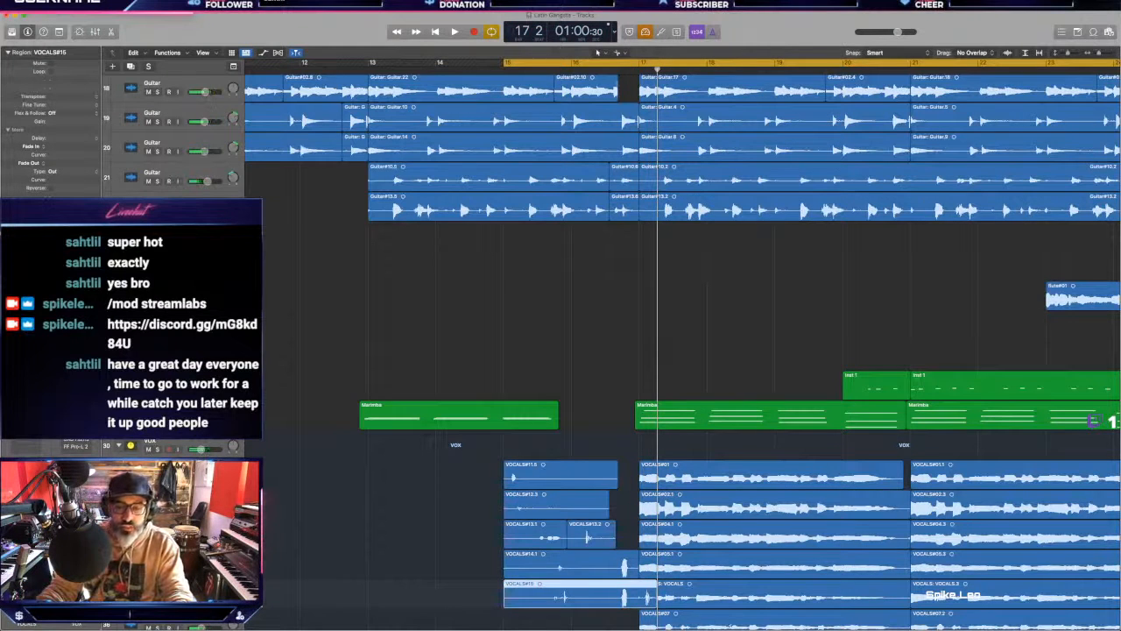
pyautogui.click(671, 604)
pyautogui.keyDown('super'); pyautogui.click(640, 588); pyautogui.keyUp('super')
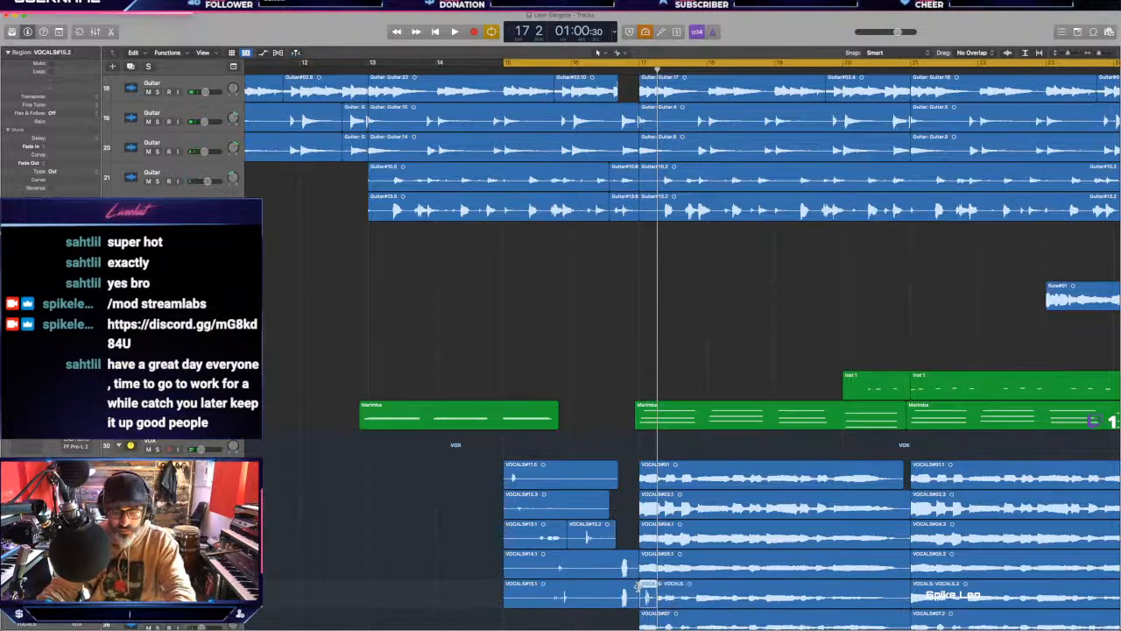
# Step: Record a take from bar 15 on the sixth vocal track and split off the excess at bar 17
pyautogui.press('Down')
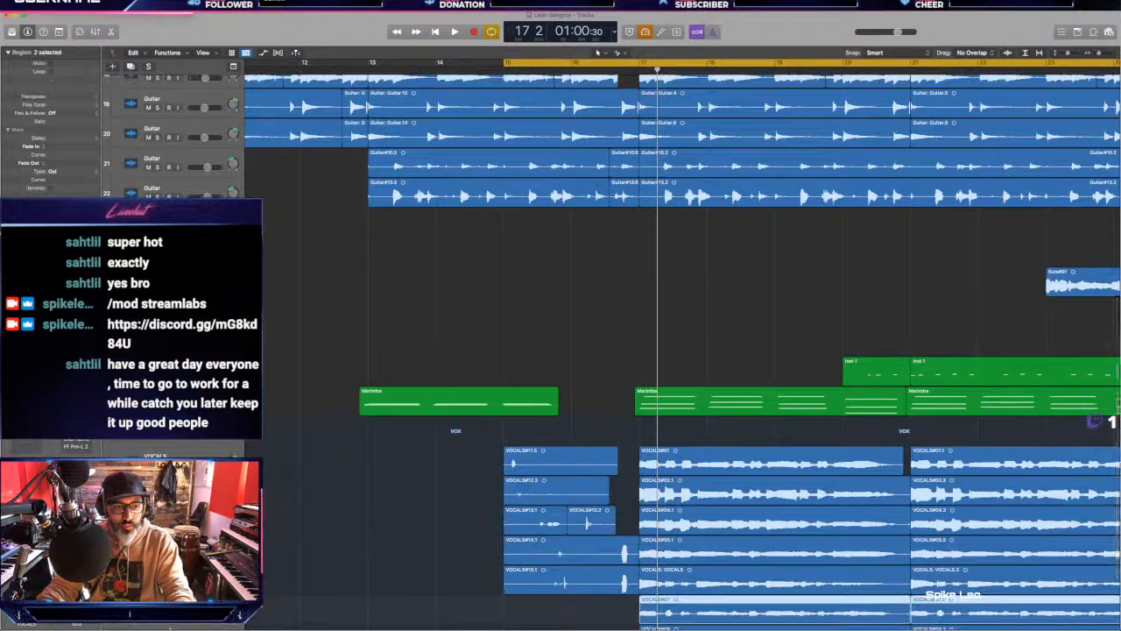
pyautogui.click(306, 628)
pyautogui.press('space')
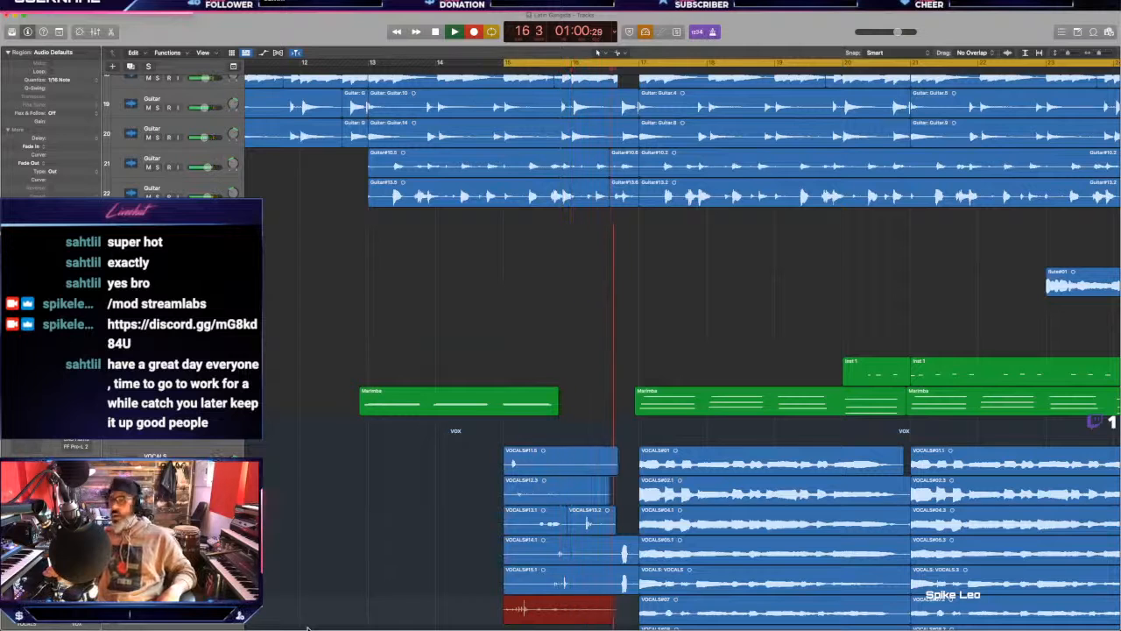
pyautogui.press('space')
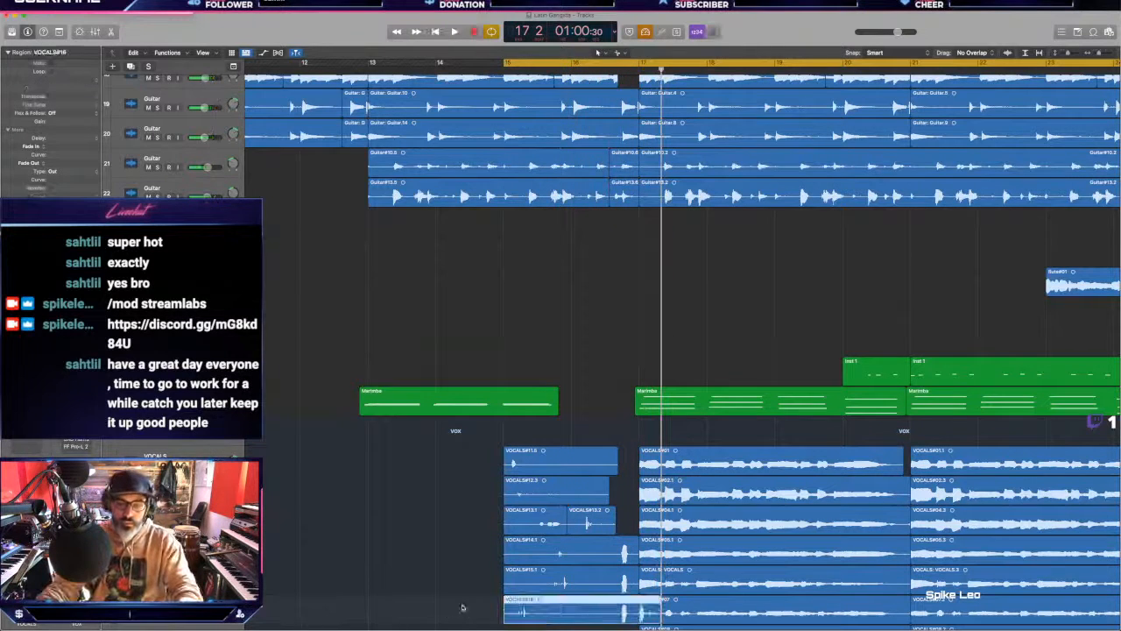
pyautogui.keyDown('super'); pyautogui.click(640, 602); pyautogui.keyUp('super')
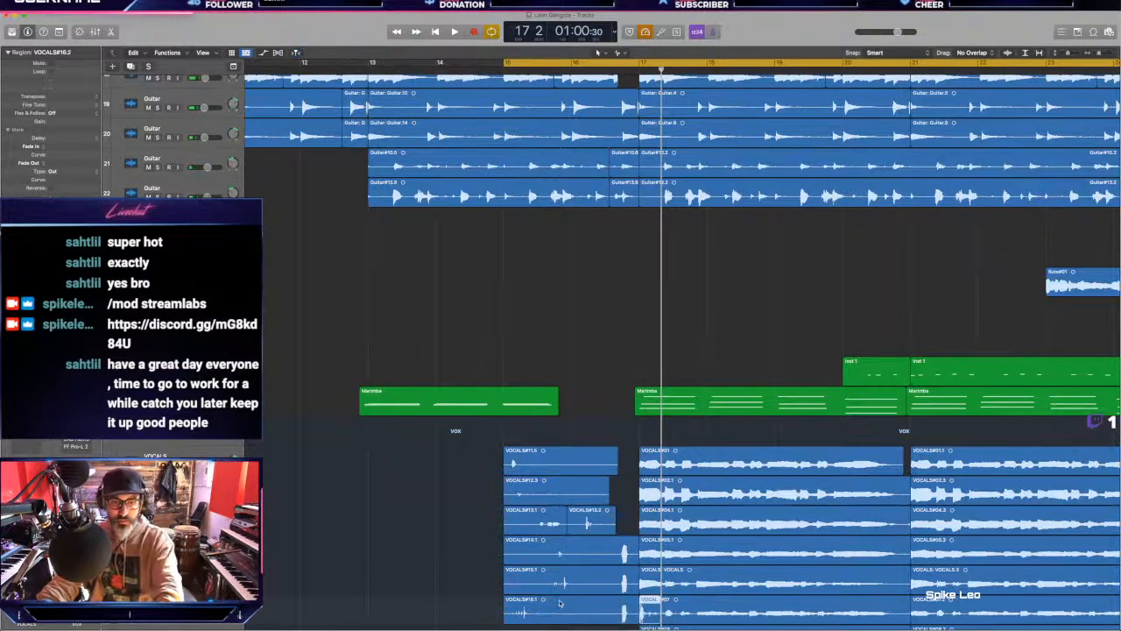
# Step: Play back the stacked vocals and trim the start of the sixth vocal track's new take to shortly after bar 15
pyautogui.press('space')
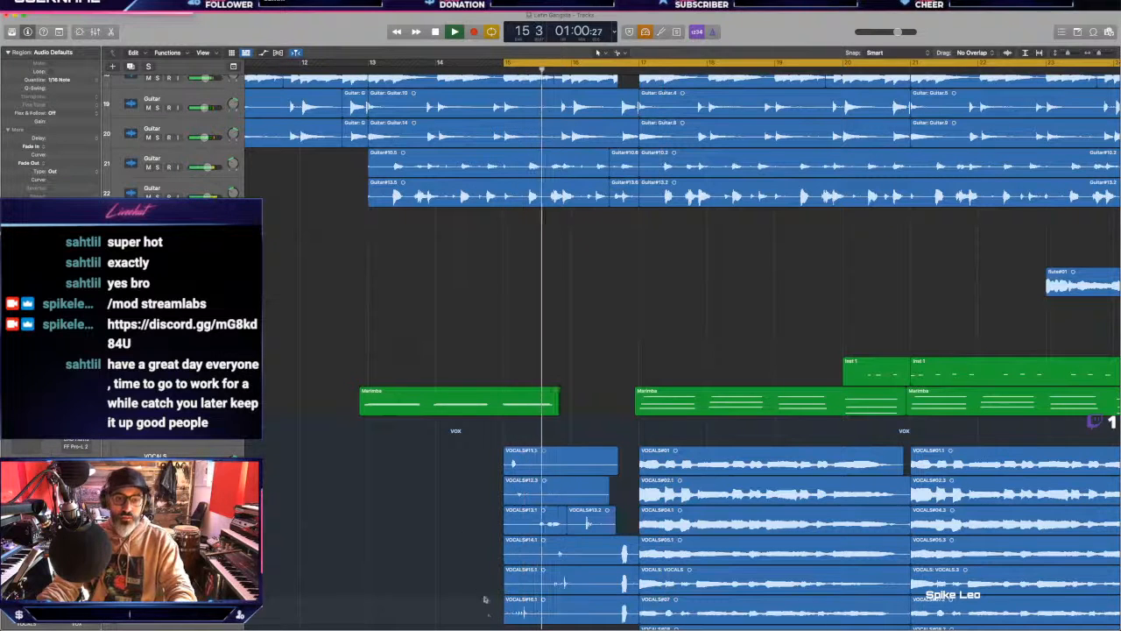
pyautogui.moveTo(506, 616); pyautogui.dragTo(526, 614)
pyautogui.click(465, 589)
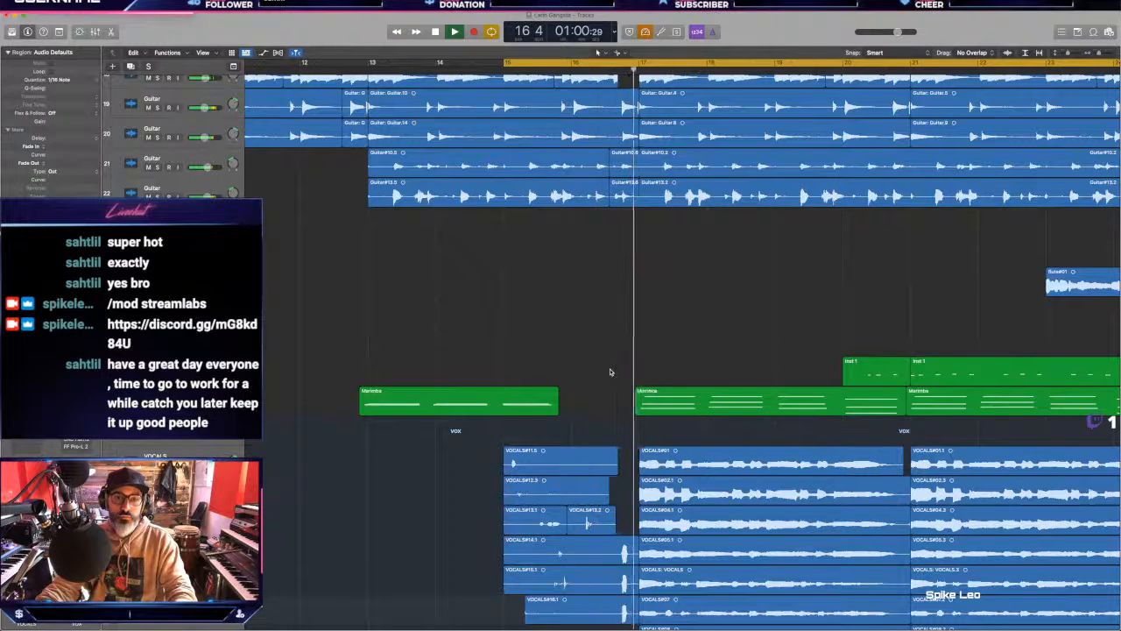
pyautogui.click(180, 490)
pyautogui.press('space')
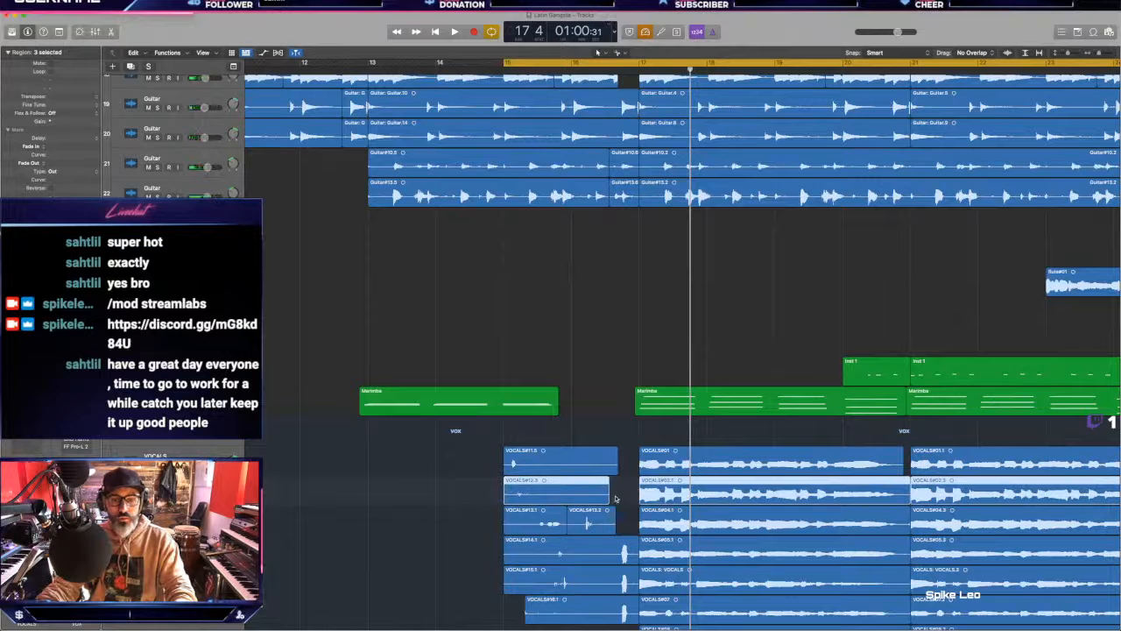
# Step: Record a take on the seventh vocal track and trim it to keep only the phrase just before bar 17
pyautogui.scroll(-4, 620, 524)
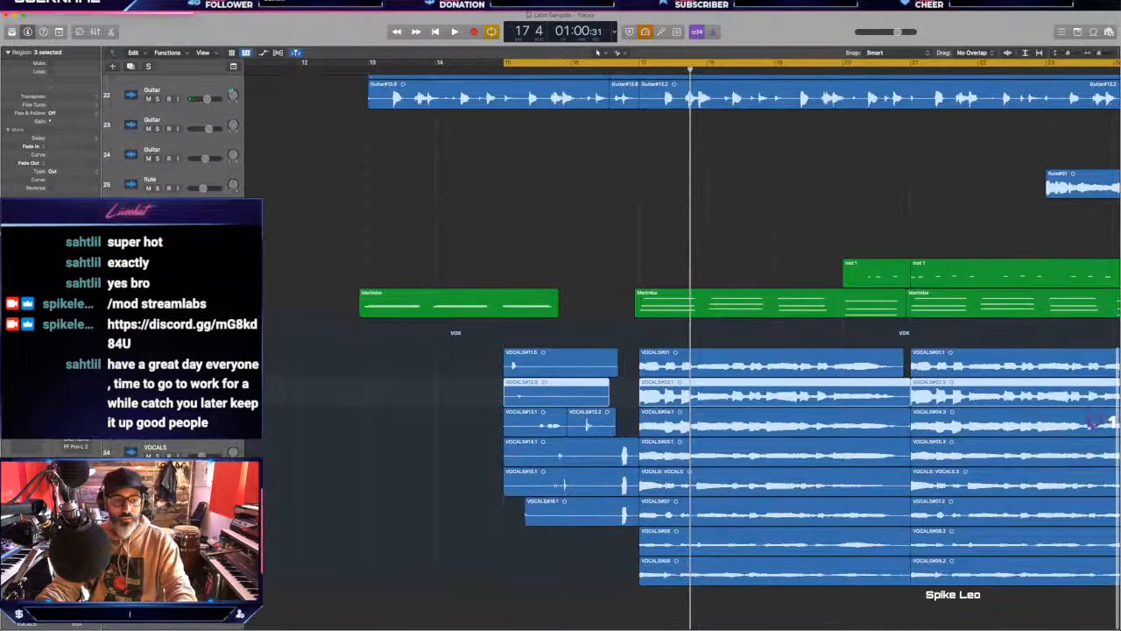
pyautogui.click(180, 541)
pyautogui.press('r')
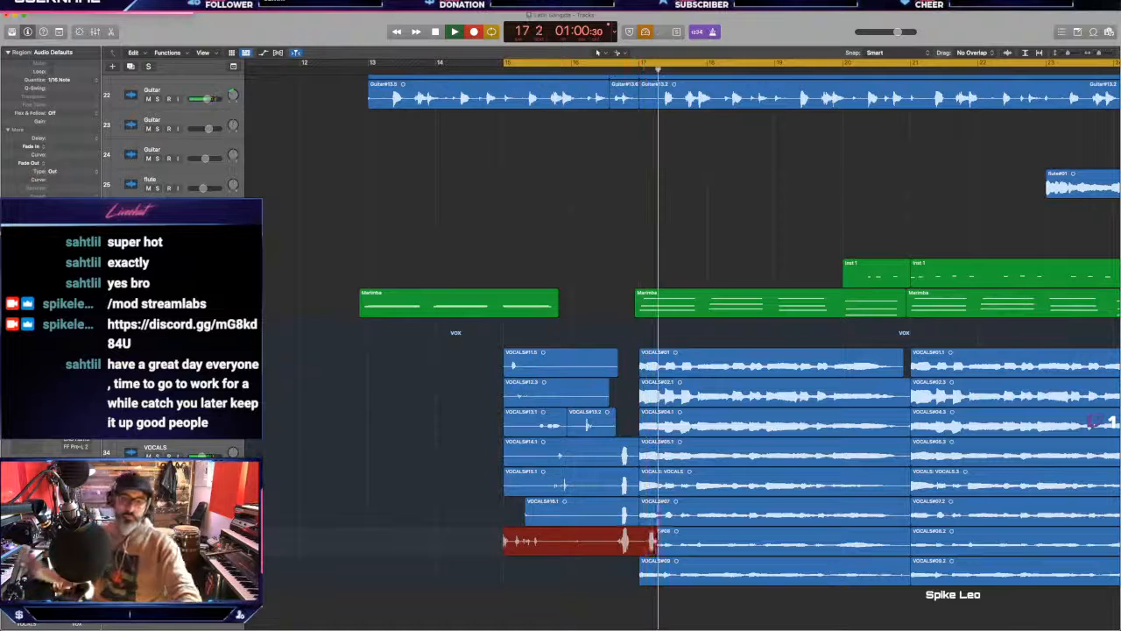
pyautogui.press('space')
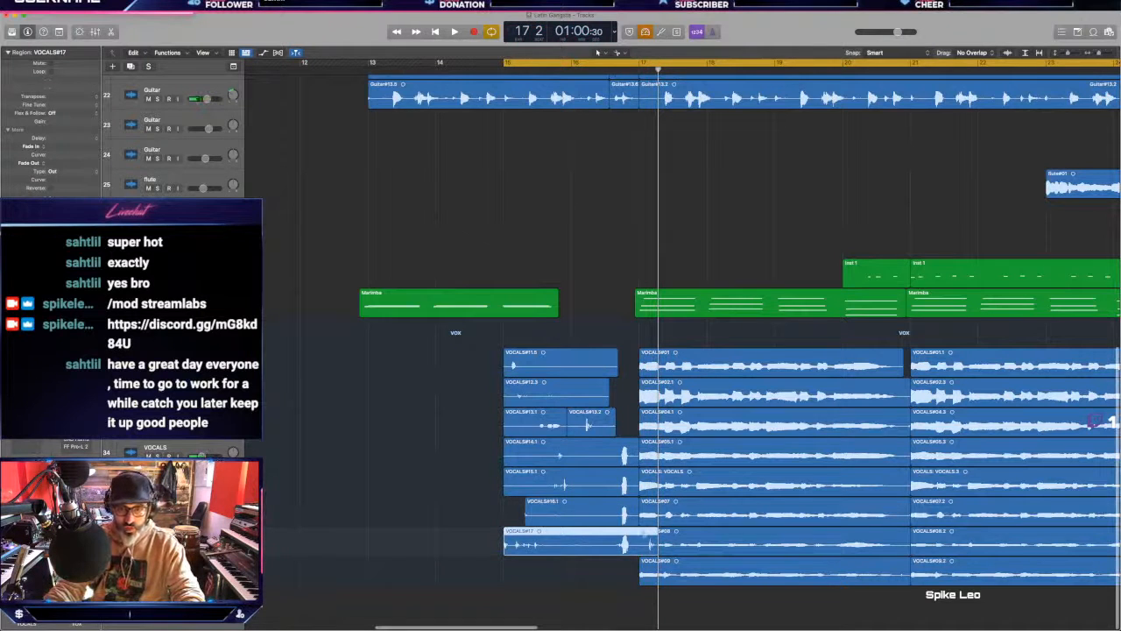
pyautogui.keyDown('super'); pyautogui.click(643, 535); pyautogui.keyUp('super')
pyautogui.press('Delete')
pyautogui.keyDown('super'); pyautogui.click(594, 539); pyautogui.keyUp('super')
pyautogui.press('Delete')
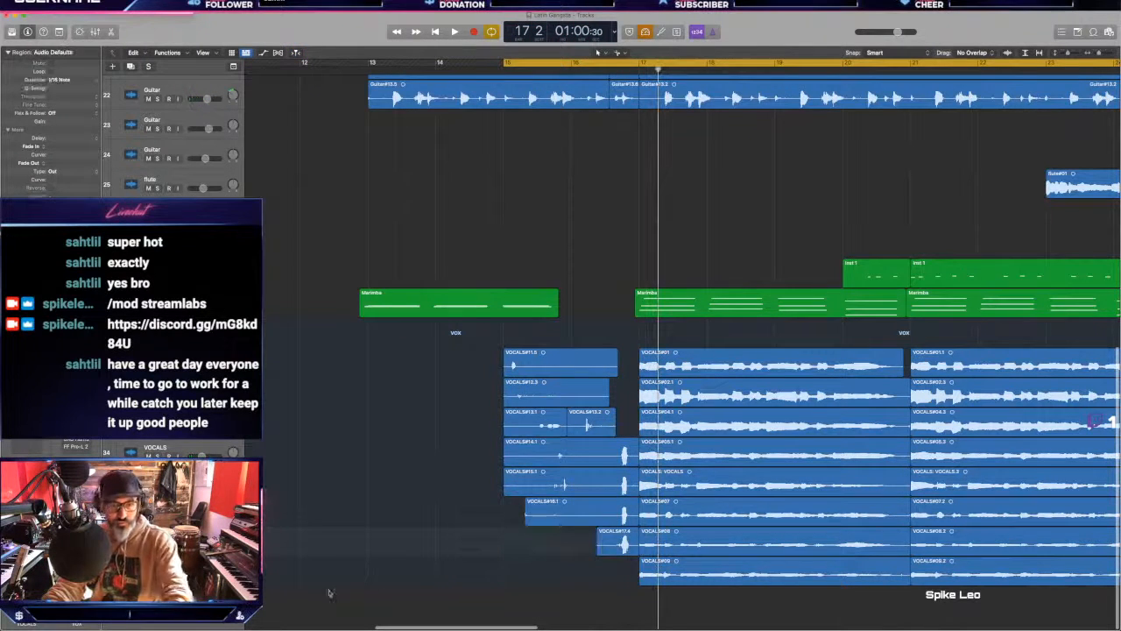
# Step: Record a take from bar 15 on the eighth vocal track and delete the part after bar 17
pyautogui.click(153, 571)
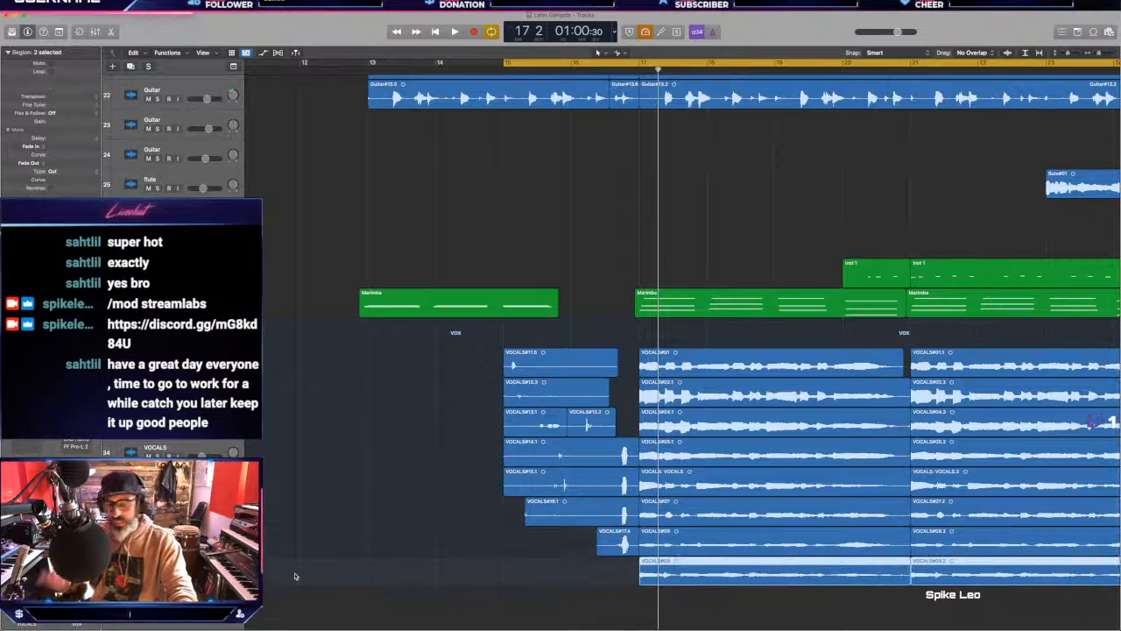
pyautogui.press('r')
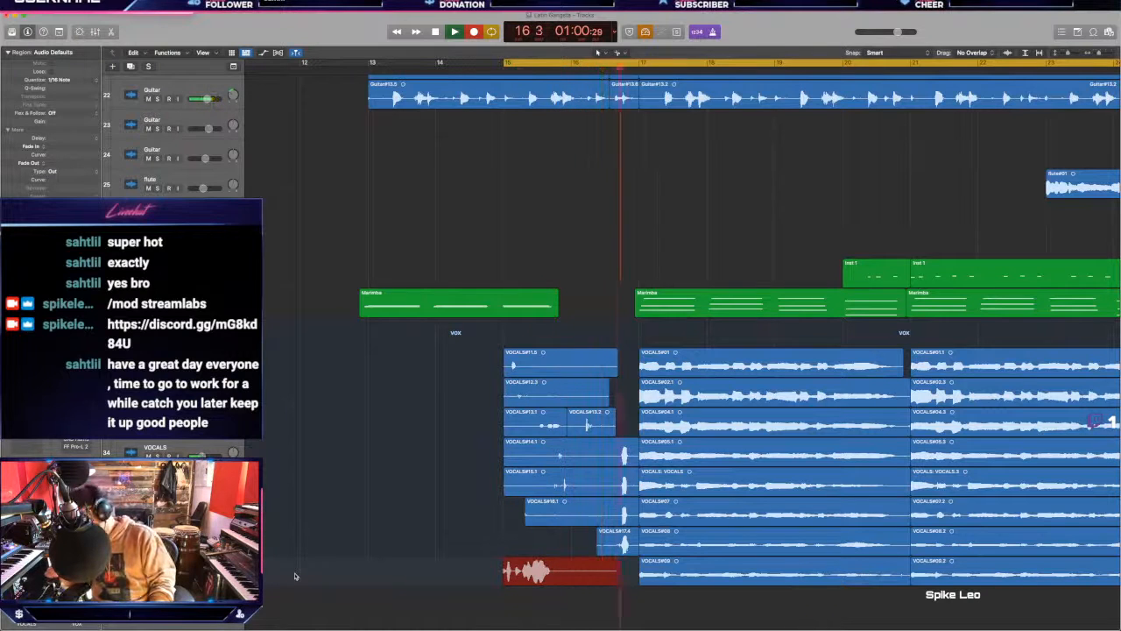
pyautogui.press('space')
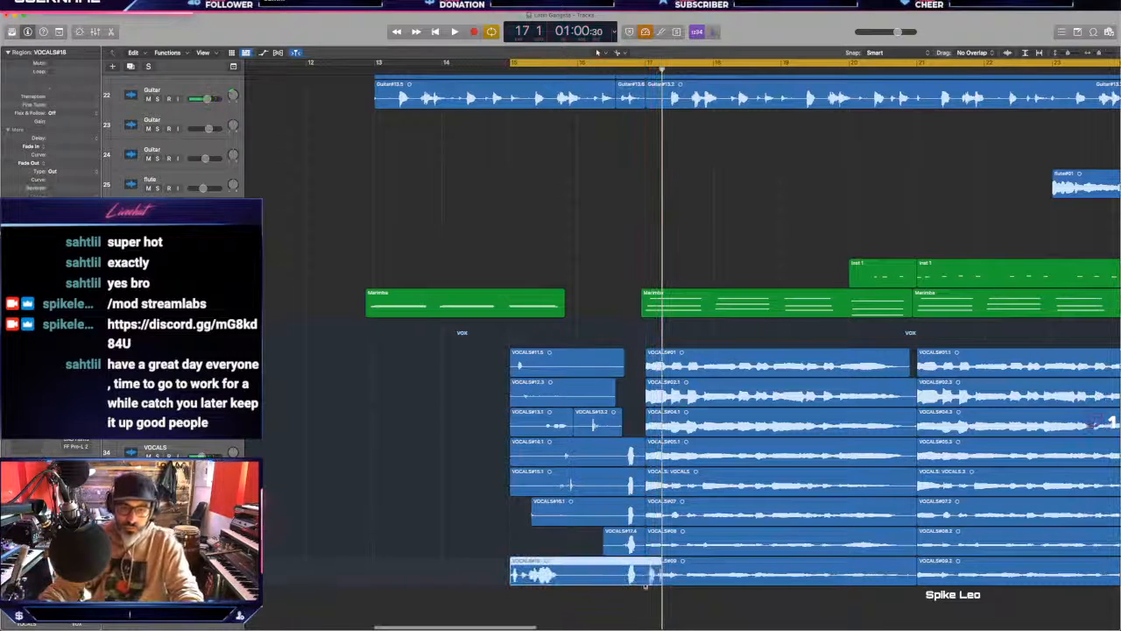
pyautogui.keyDown('super'); pyautogui.click(648, 562); pyautogui.keyUp('super')
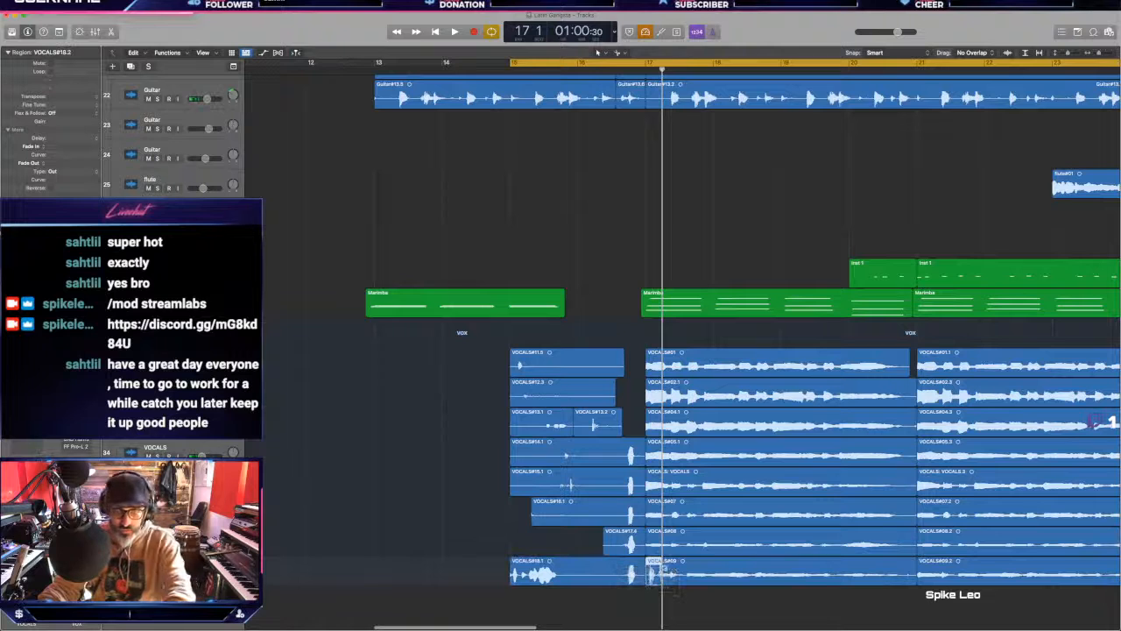
pyautogui.press('Delete')
# Step: Split the eighth vocal track's take shortly before bar 16 and lower the first part's gain to about -21 dB while listening back
pyautogui.press('space')
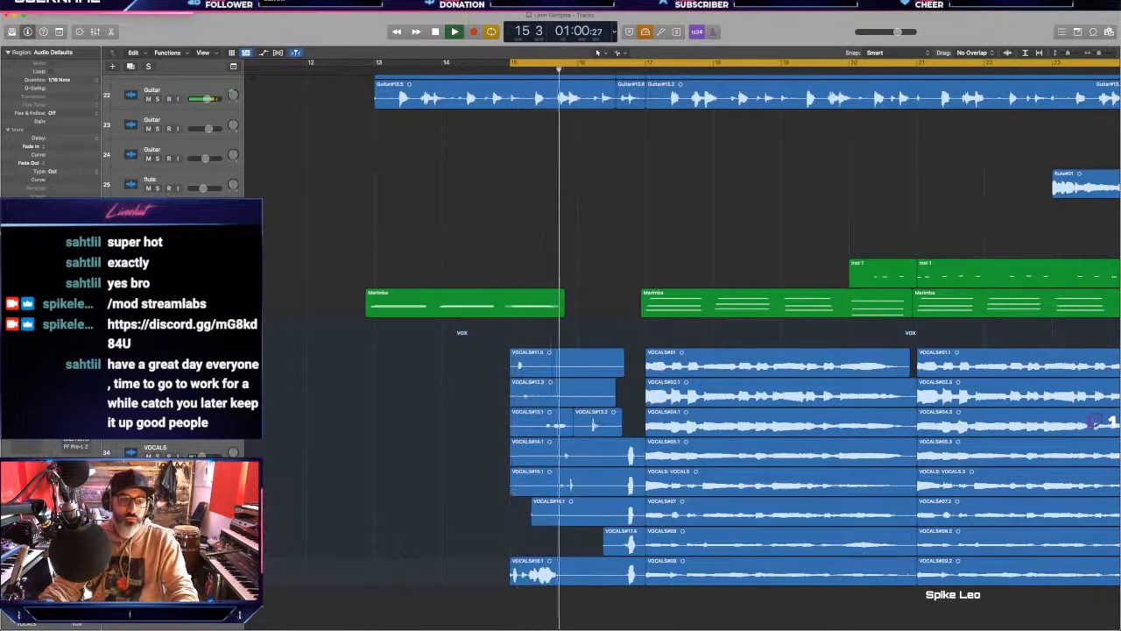
pyautogui.press('super+t')
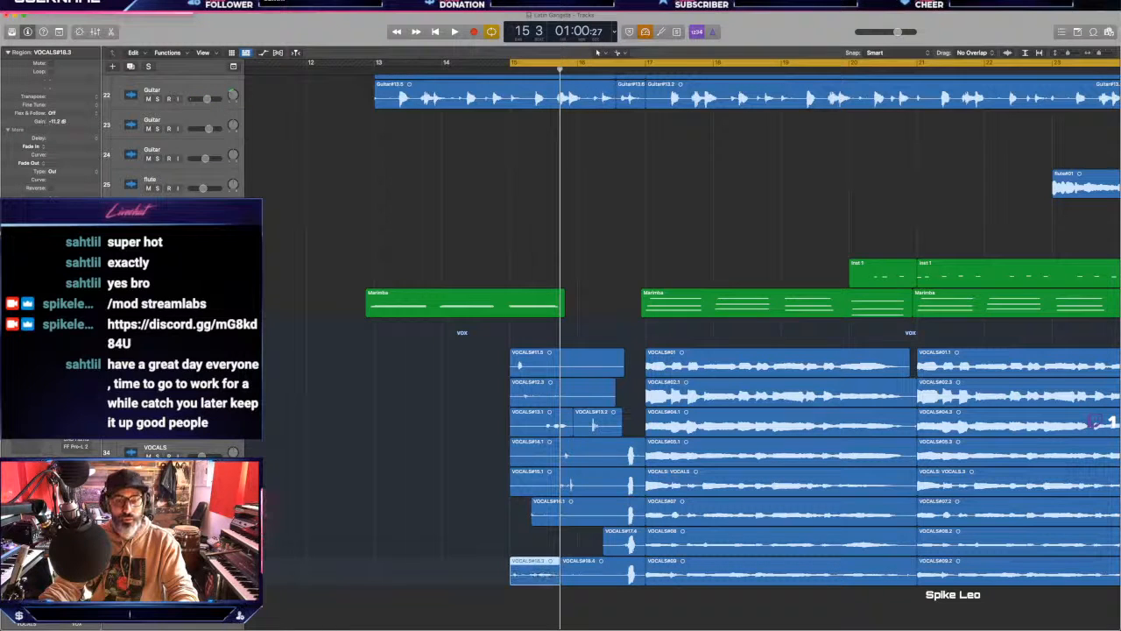
pyautogui.click(465, 540)
pyautogui.press('space')
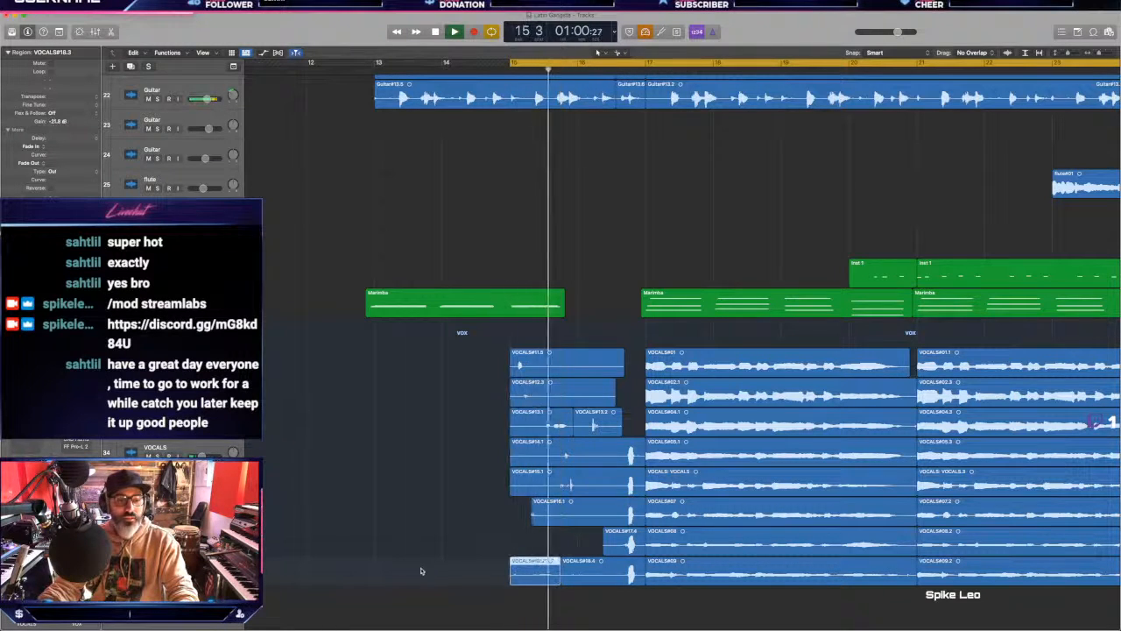
pyautogui.click(542, 571)
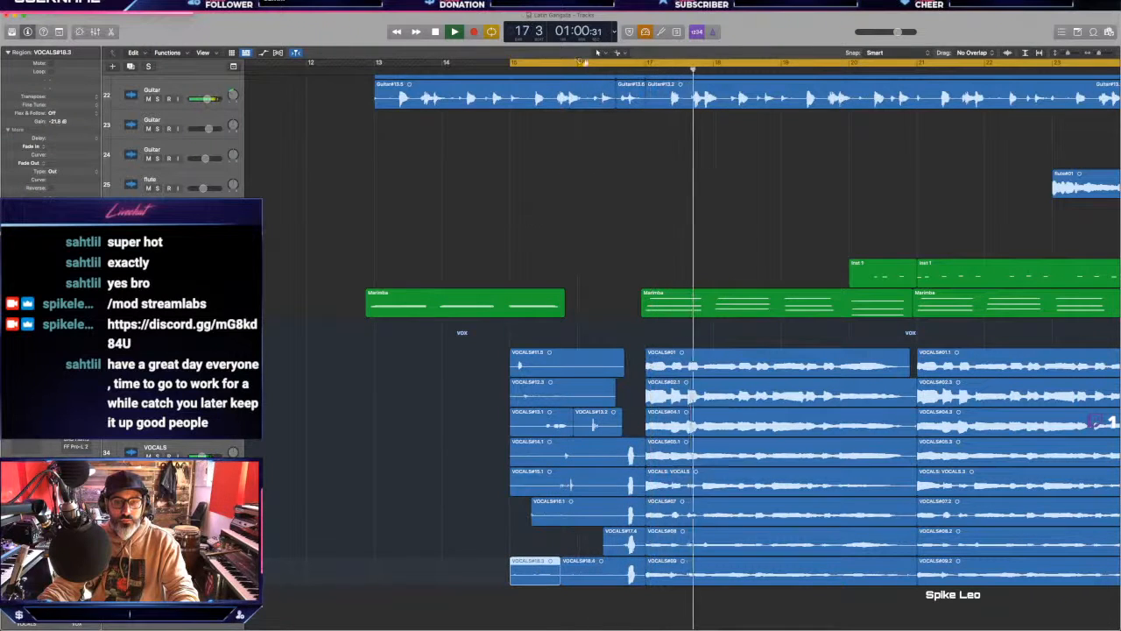
# Step: Shorten the bar 15 region on the first vocal track to just before bar 16, and record a brief take around beat 3 of bar 16
pyautogui.press(',')
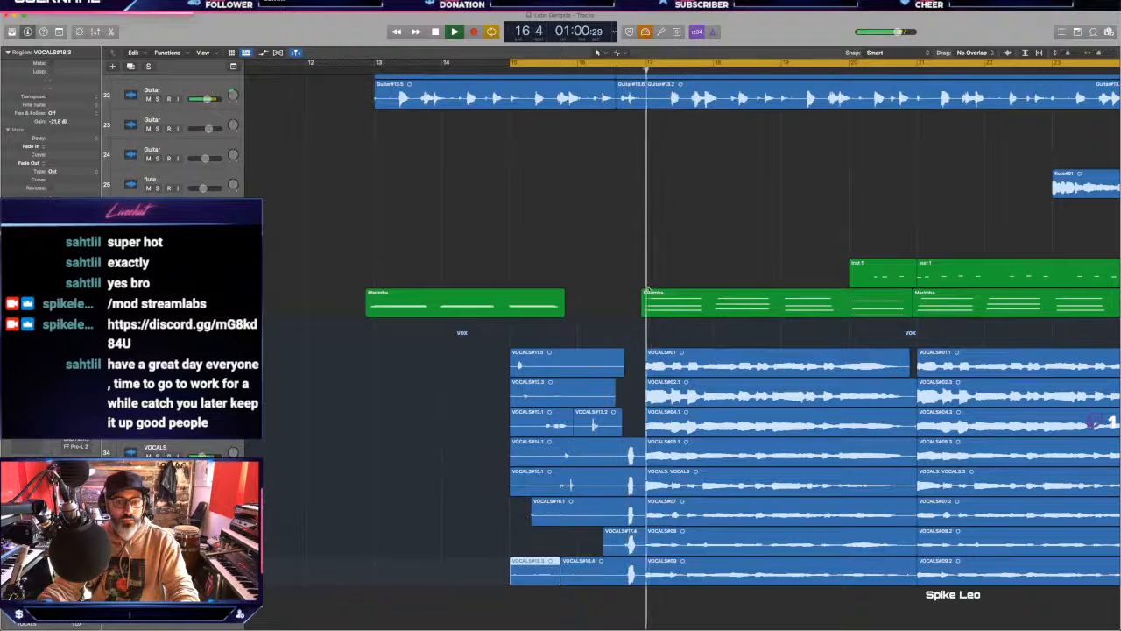
pyautogui.moveTo(622, 371); pyautogui.dragTo(565, 371)
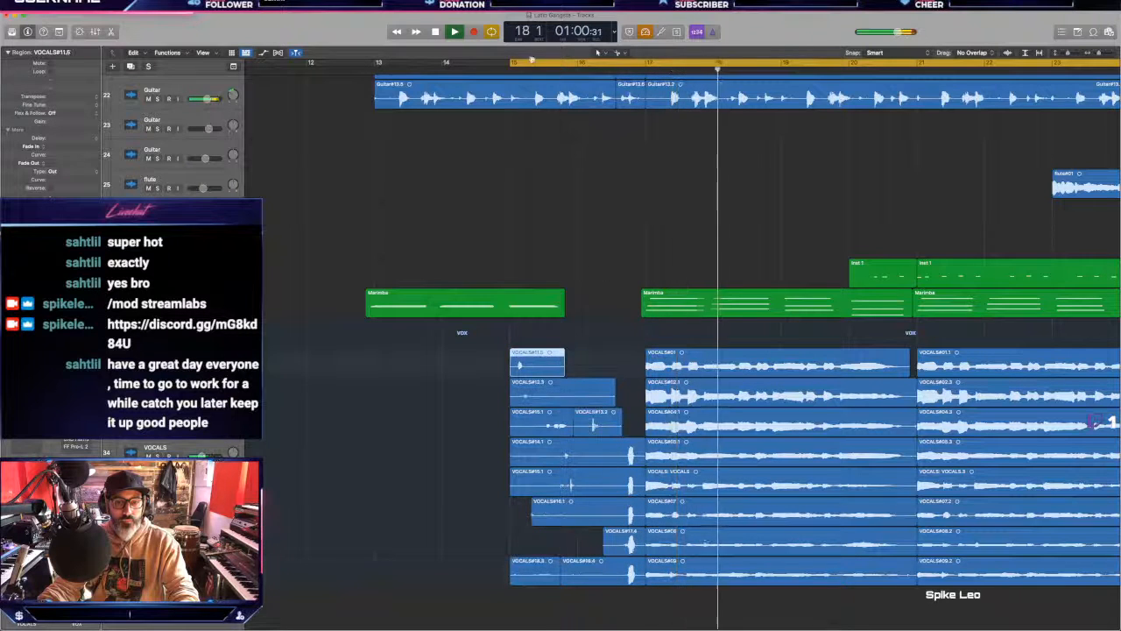
pyautogui.click(516, 70)
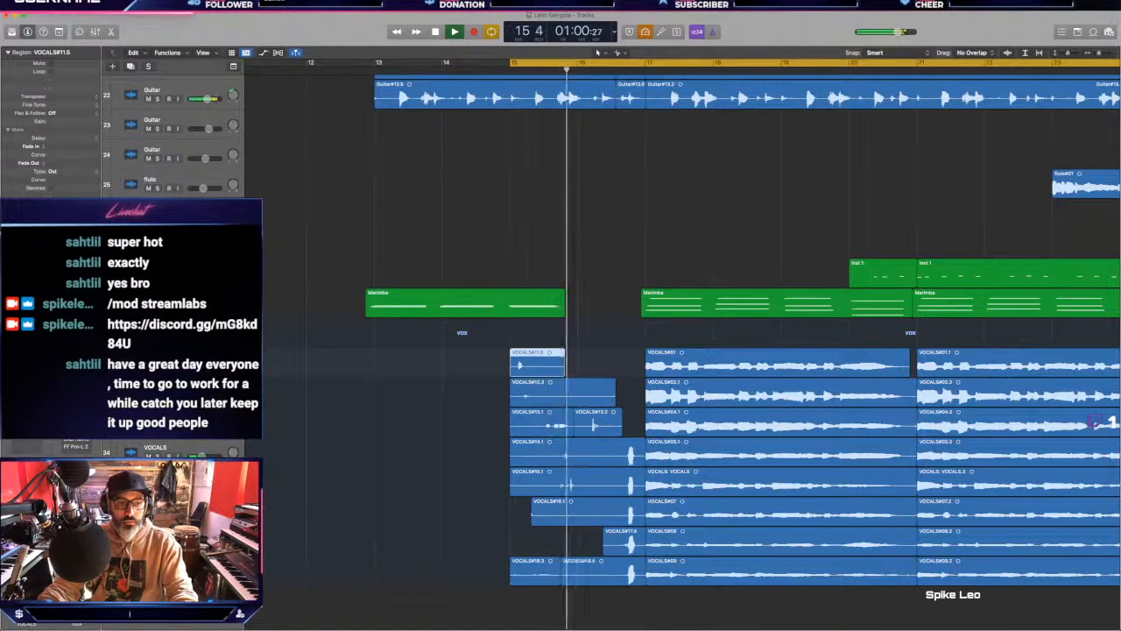
pyautogui.press('r')
pyautogui.press('space')
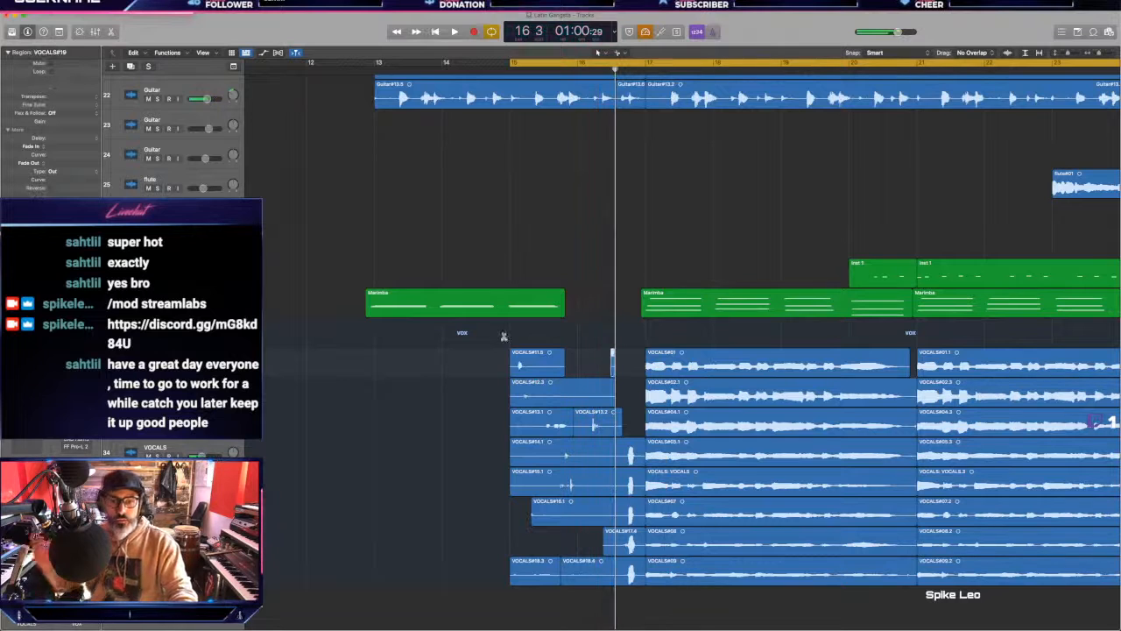
# Step: Undo the brief take on the first vocal track, record a new one from just before bar 16 up to bar 17, and play it back
pyautogui.press('super+z')
pyautogui.press('space')
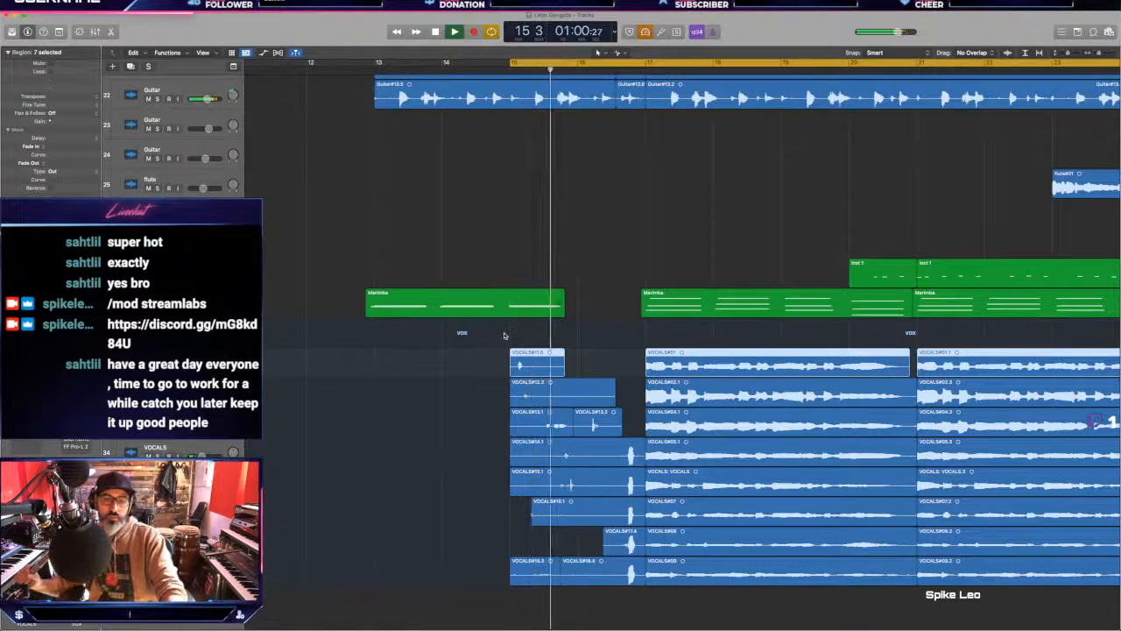
pyautogui.press('r')
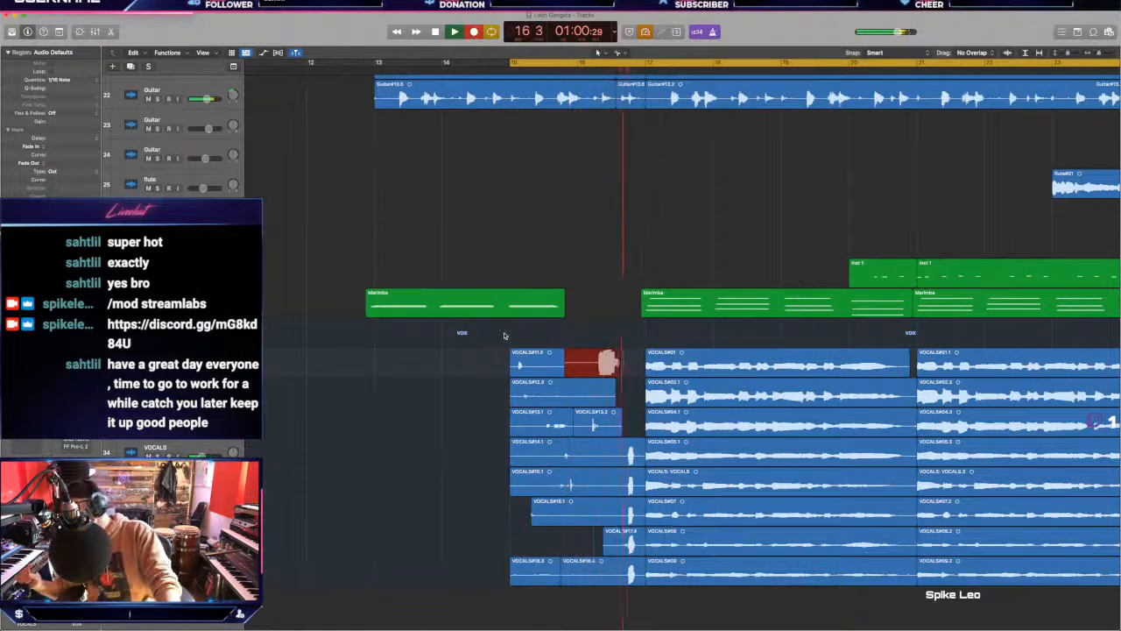
pyautogui.press('space')
pyautogui.press('space')
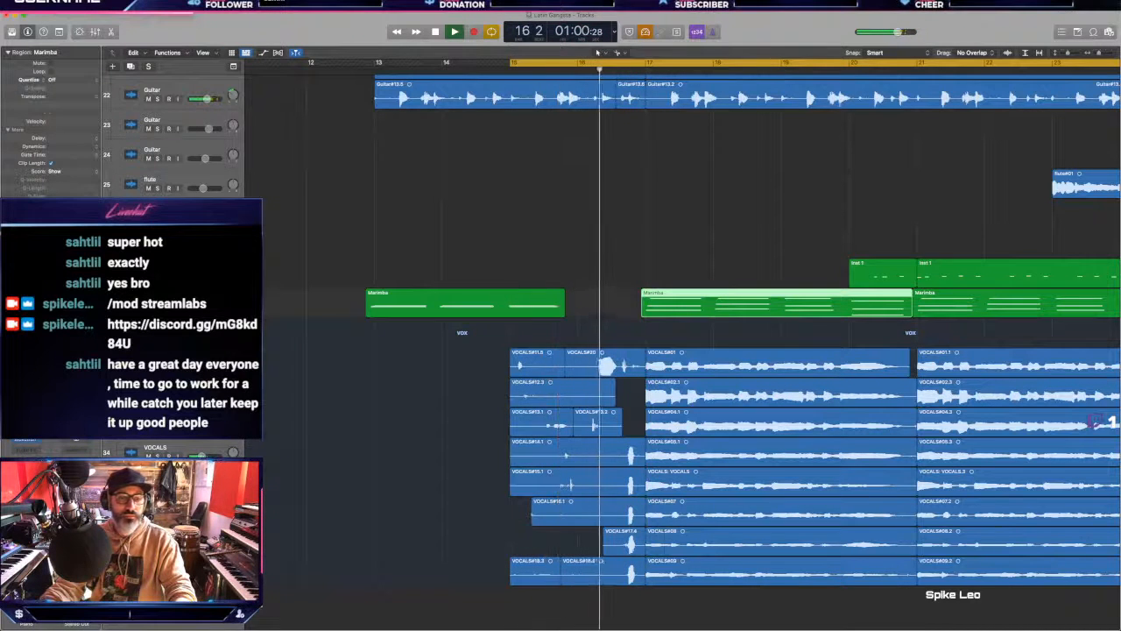
pyautogui.press('space')
pyautogui.press('space')
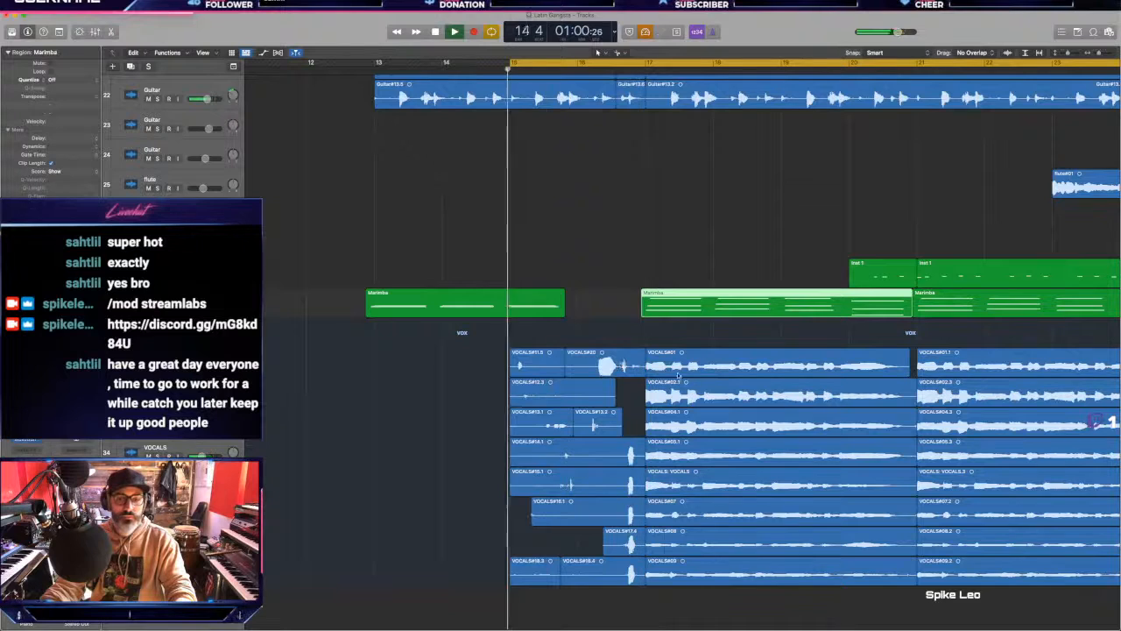
# Step: Lower the new first-track vocal region's gain to about -22 dB and trim its end to just past beat 3 of bar 16
pyautogui.click(606, 363)
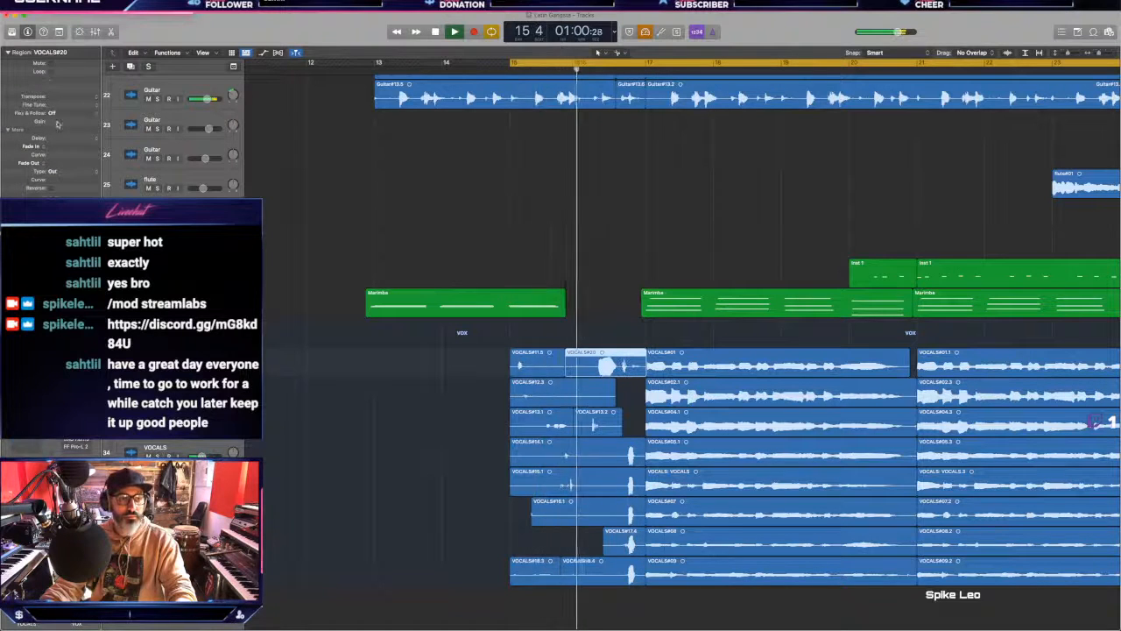
pyautogui.moveTo(58, 123); pyautogui.dragTo(57, 167)
pyautogui.click(578, 70)
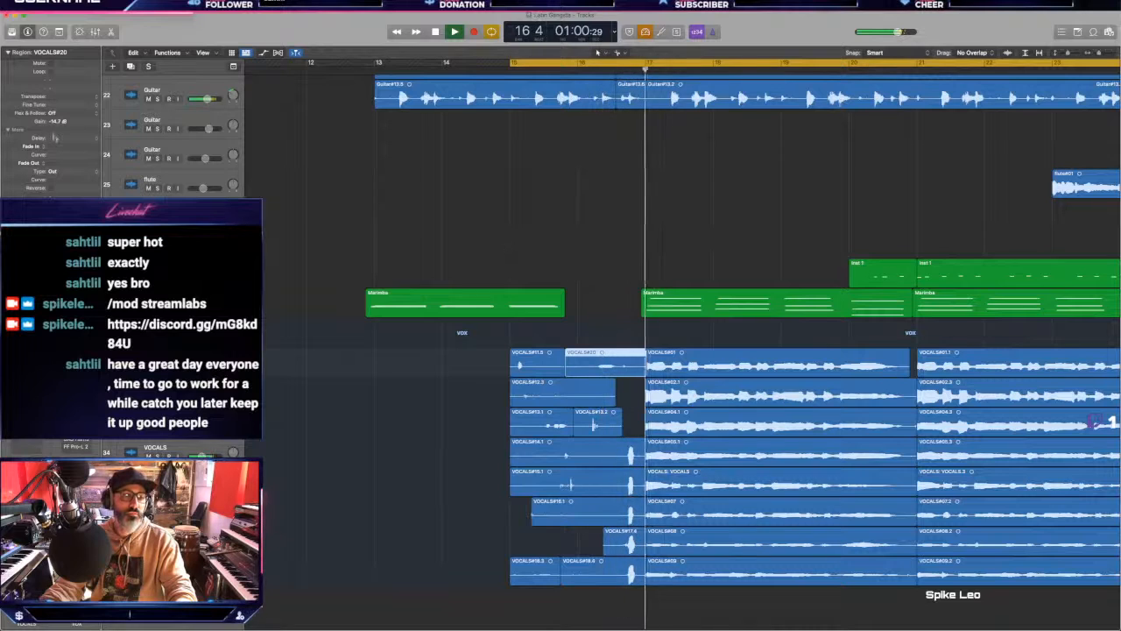
pyautogui.click(588, 71)
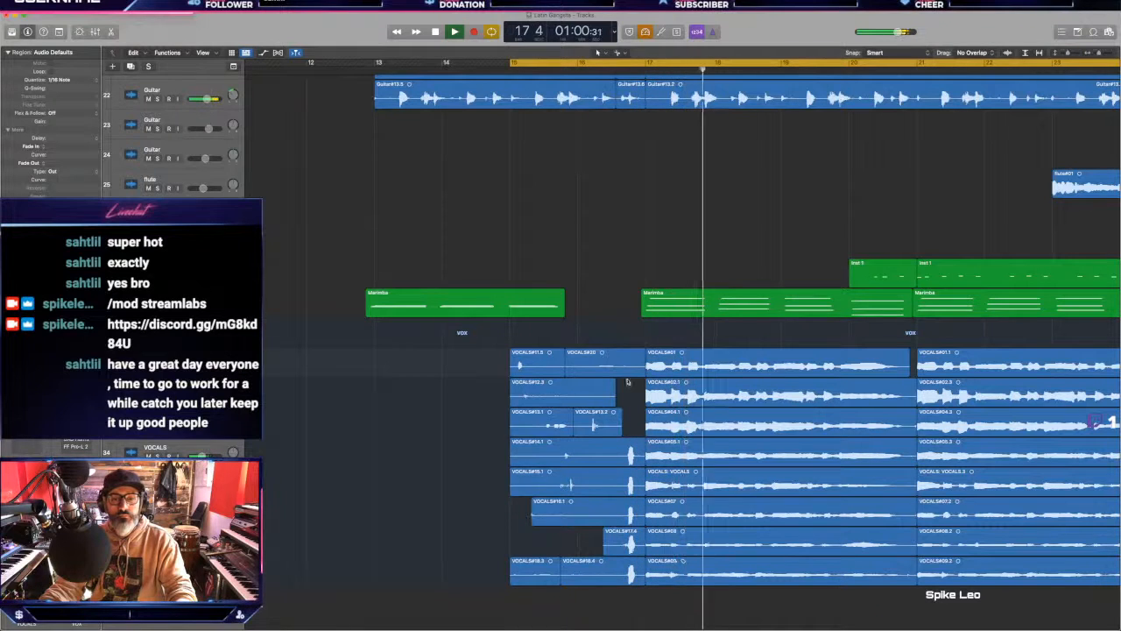
pyautogui.moveTo(643, 373); pyautogui.dragTo(620, 374)
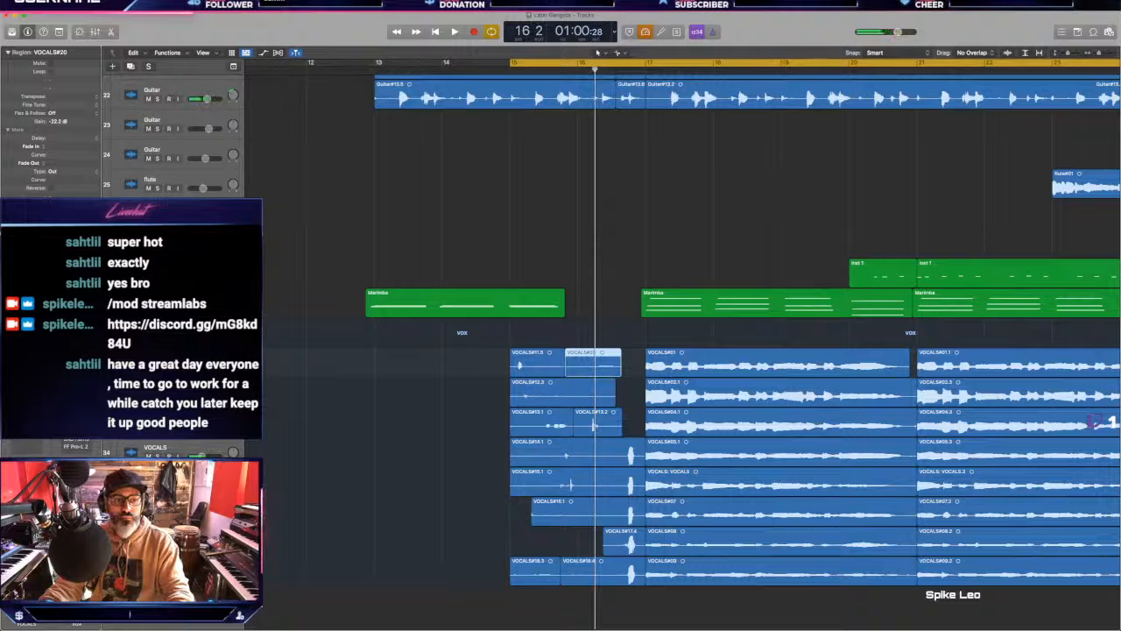
# Step: Record short takes leading into bar 17 on the first and second vocal tracks and listen back
pyautogui.press('r')
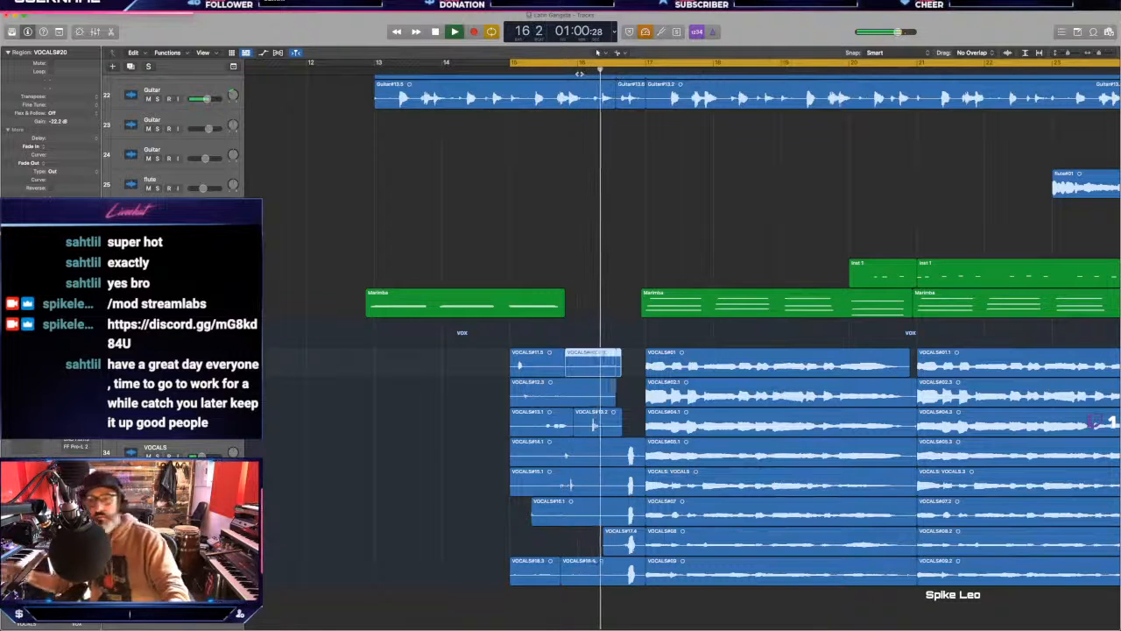
pyautogui.press('space')
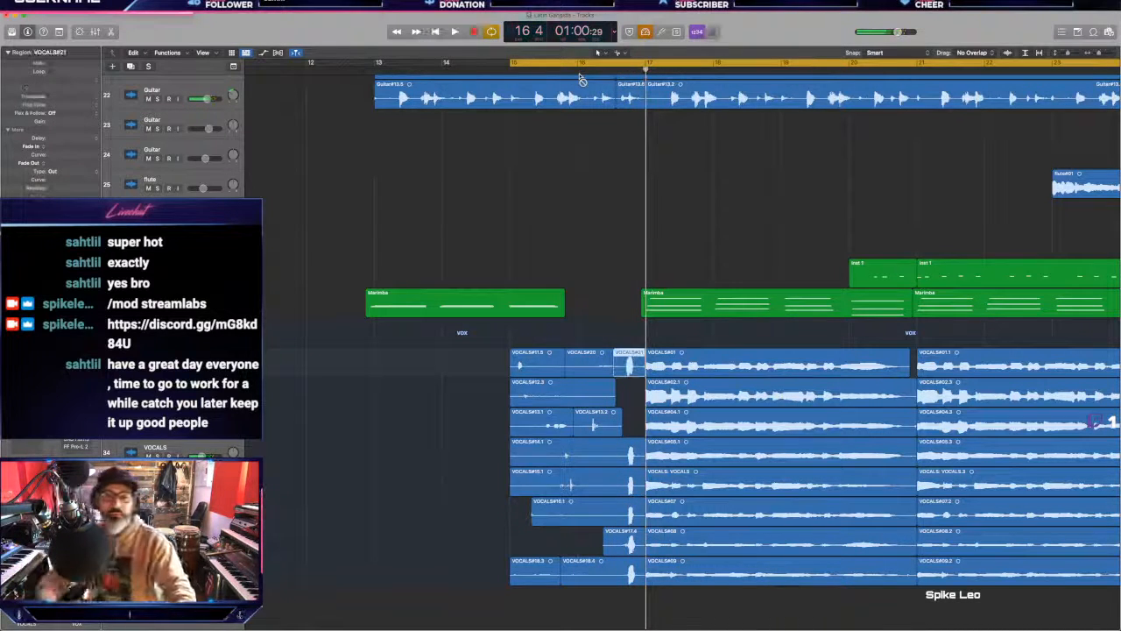
pyautogui.press('Down')
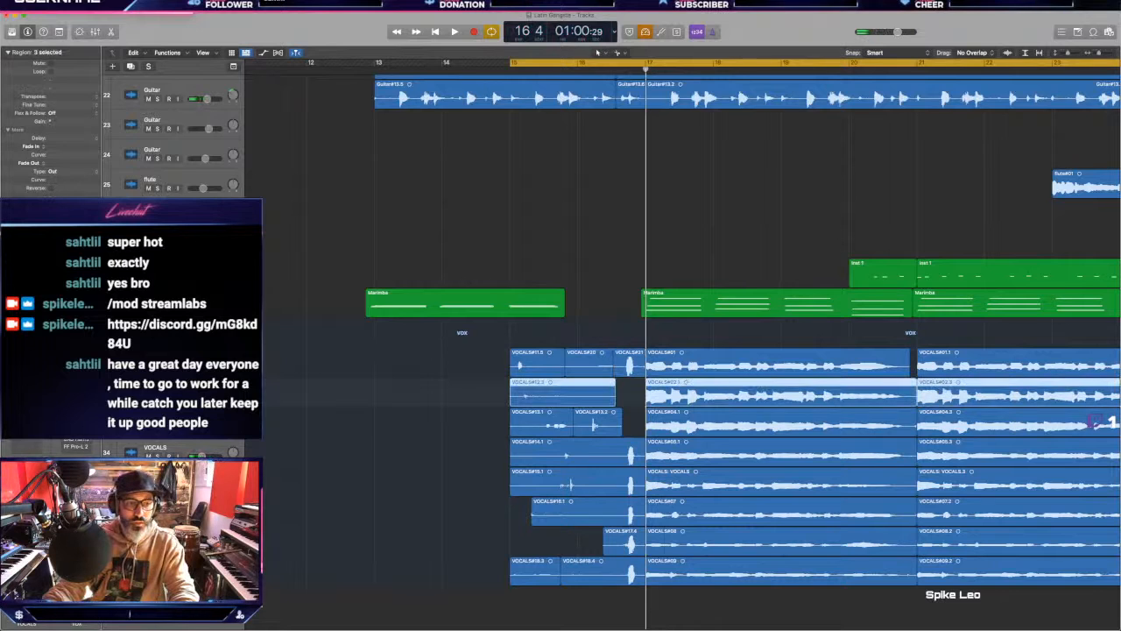
pyautogui.press('space')
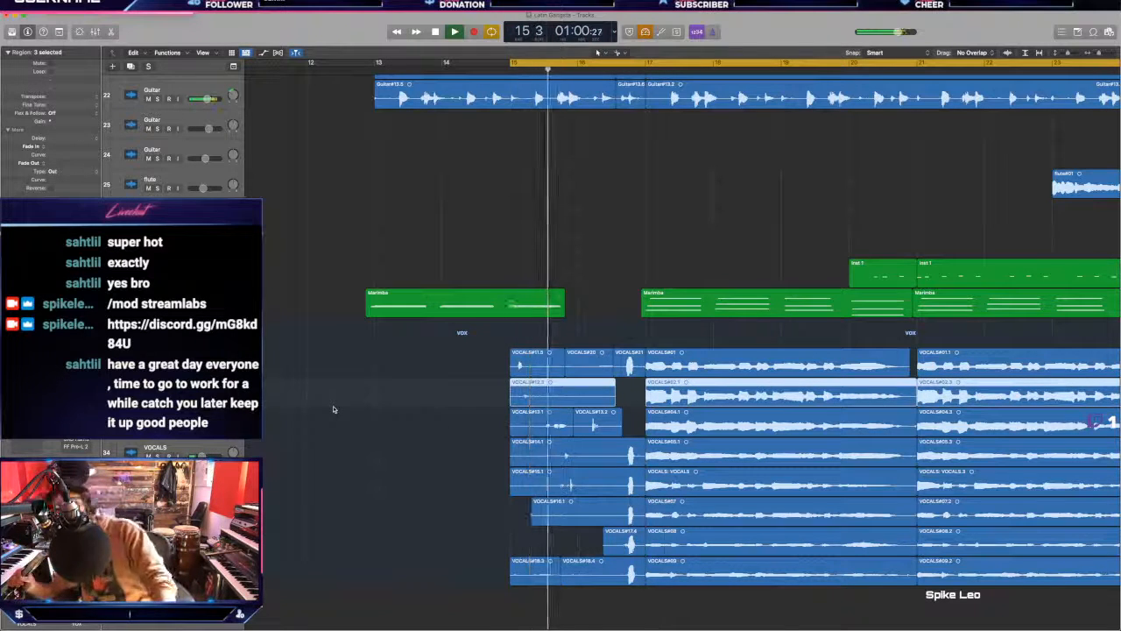
pyautogui.press('r')
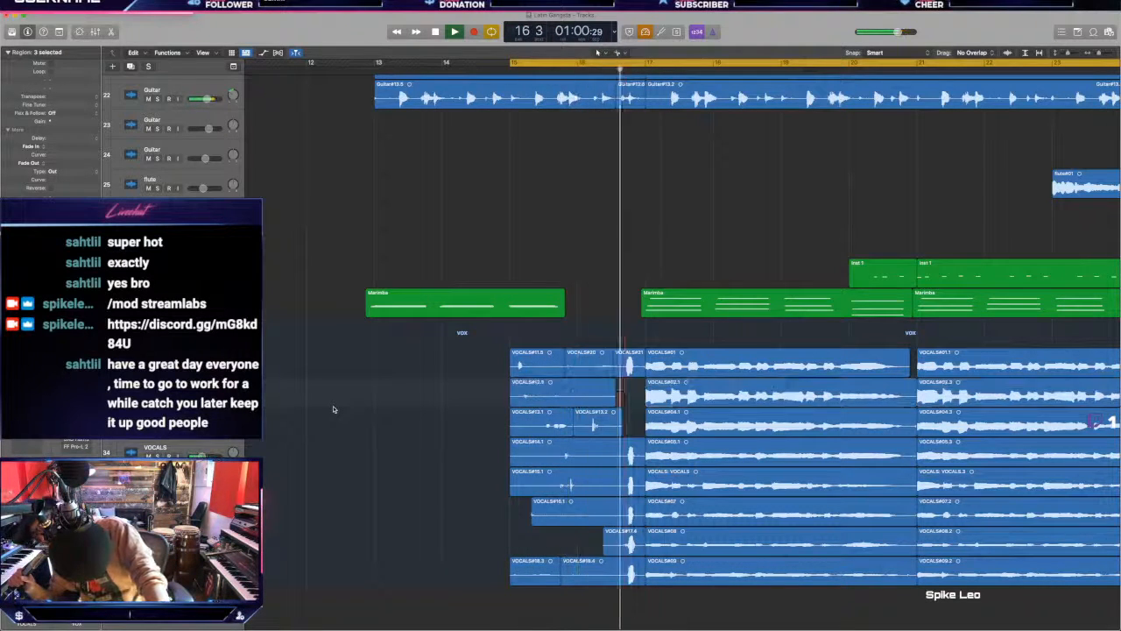
pyautogui.press('space')
pyautogui.press('space')
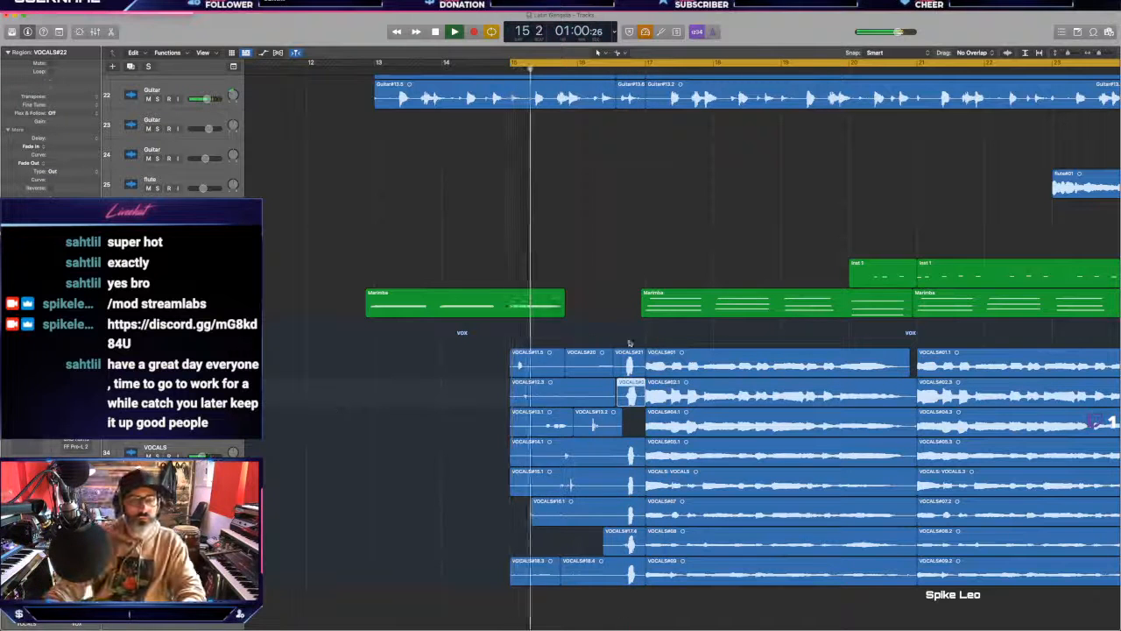
pyautogui.press('space')
pyautogui.press('space')
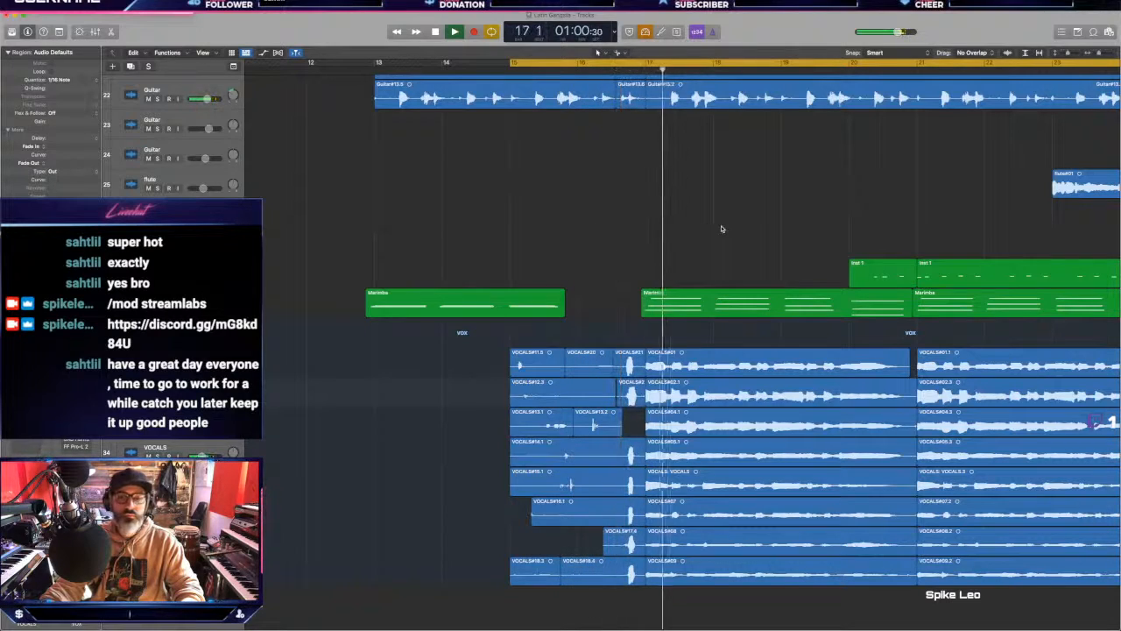
# Step: Turn cycling off and listen on past the vocal section with the whole arrangement in view
pyautogui.scroll(-6, 722, 227)
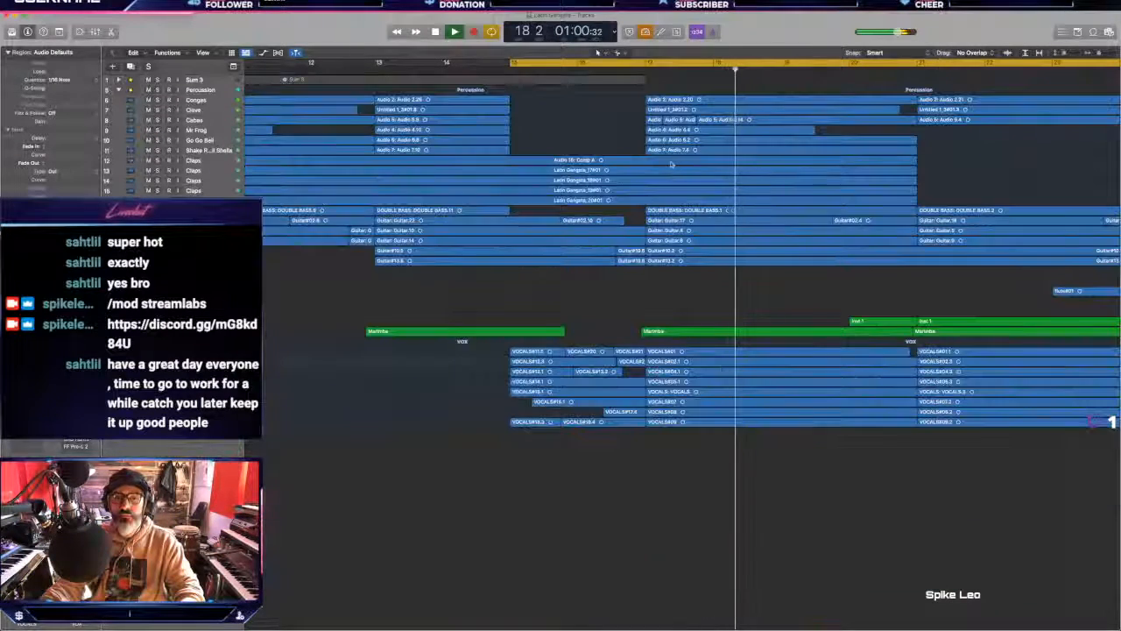
pyautogui.press('super+Left')
pyautogui.press('super+Left')
pyautogui.press('super+Left')
pyautogui.press('super+Left')
pyautogui.press('c')
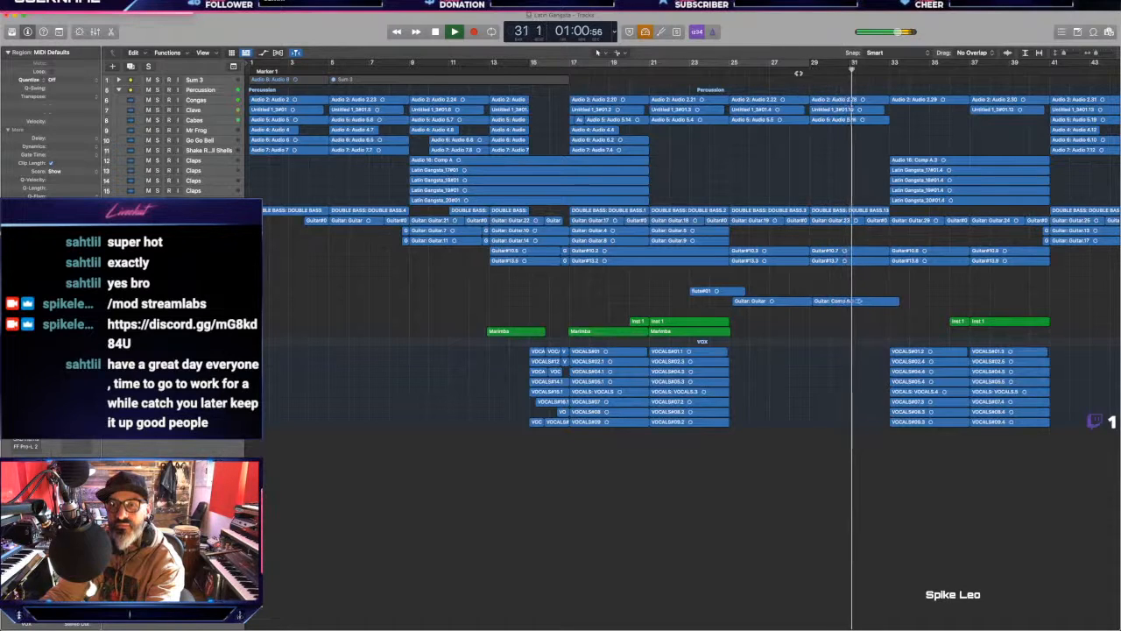
# Step: Extend the first lead guitar region to end slightly after bar 29, and check the transition into the following region
pyautogui.scroll(5, 782, 324)
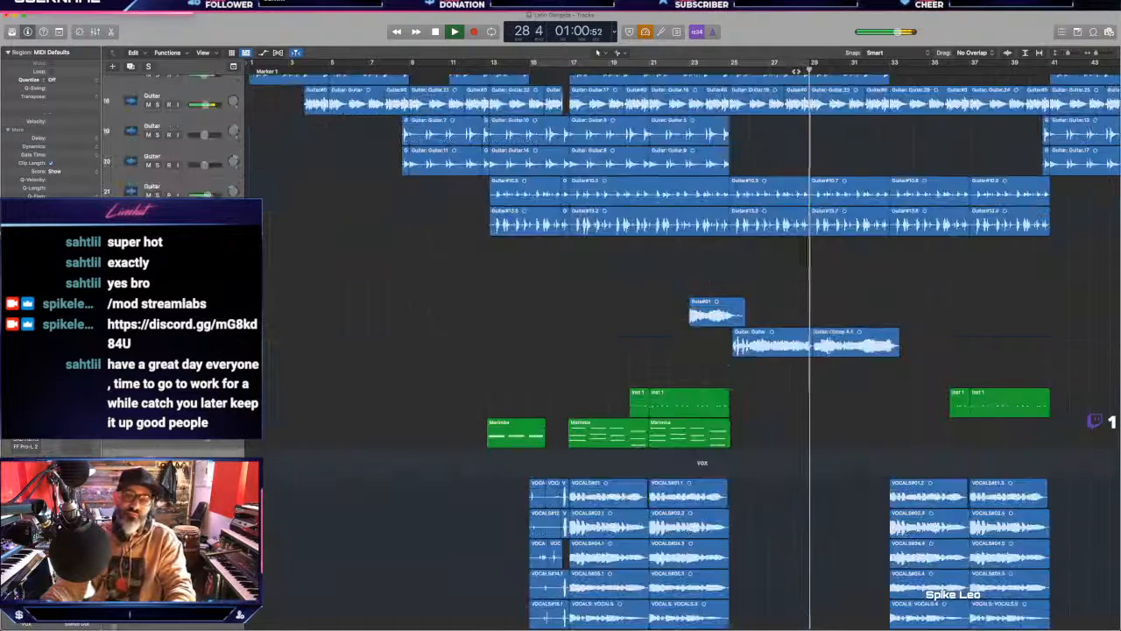
pyautogui.scroll(5, 782, 328)
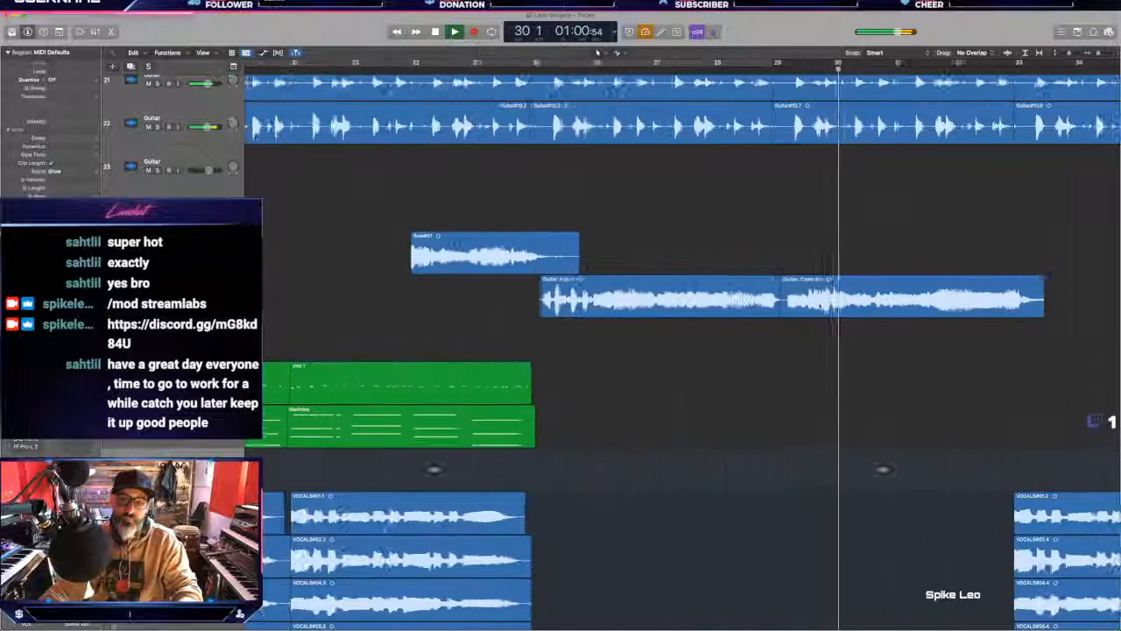
pyautogui.moveTo(771, 310); pyautogui.dragTo(781, 310)
pyautogui.click(743, 67)
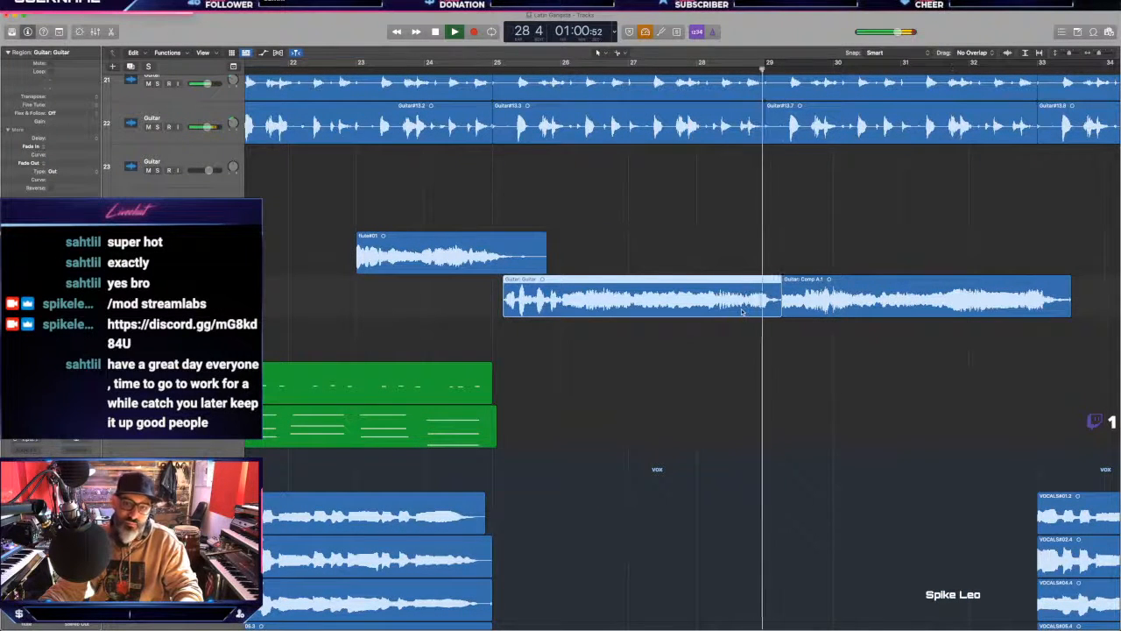
pyautogui.click(858, 356)
pyautogui.hscroll(5, 858, 356)
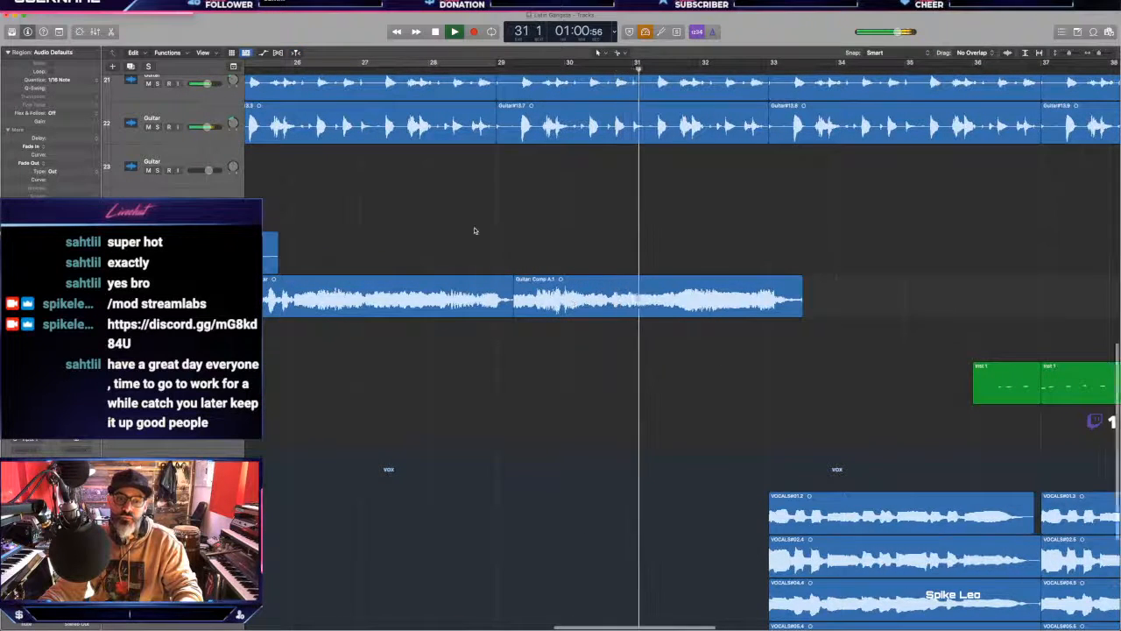
pyautogui.hscroll(-2, 481, 224)
pyautogui.click(473, 67)
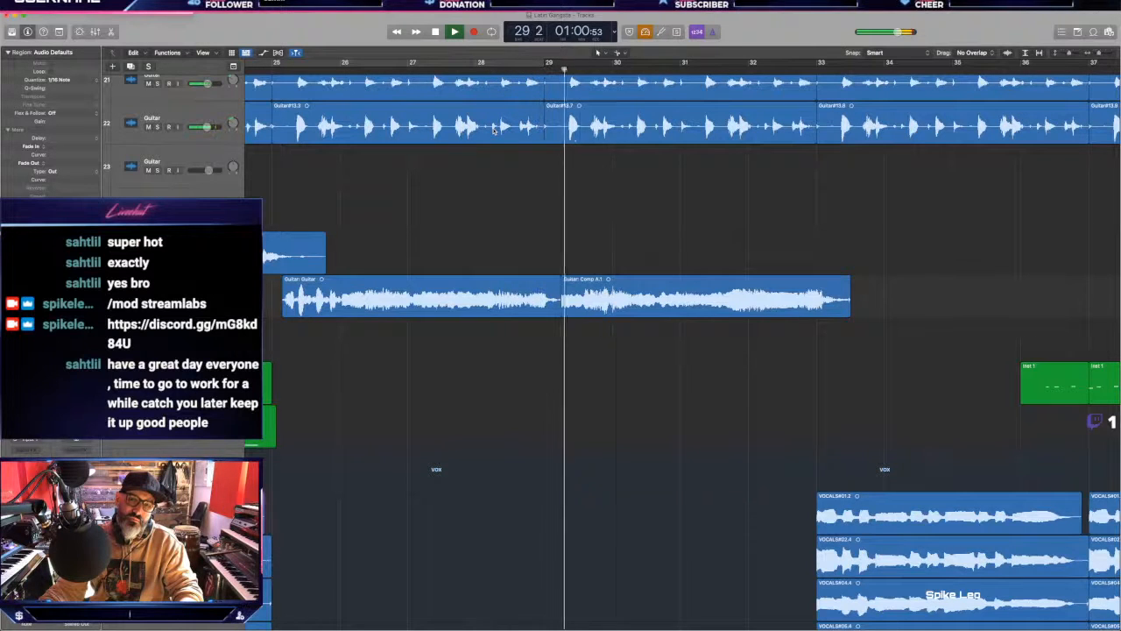
pyautogui.hscroll(2, 742, 452)
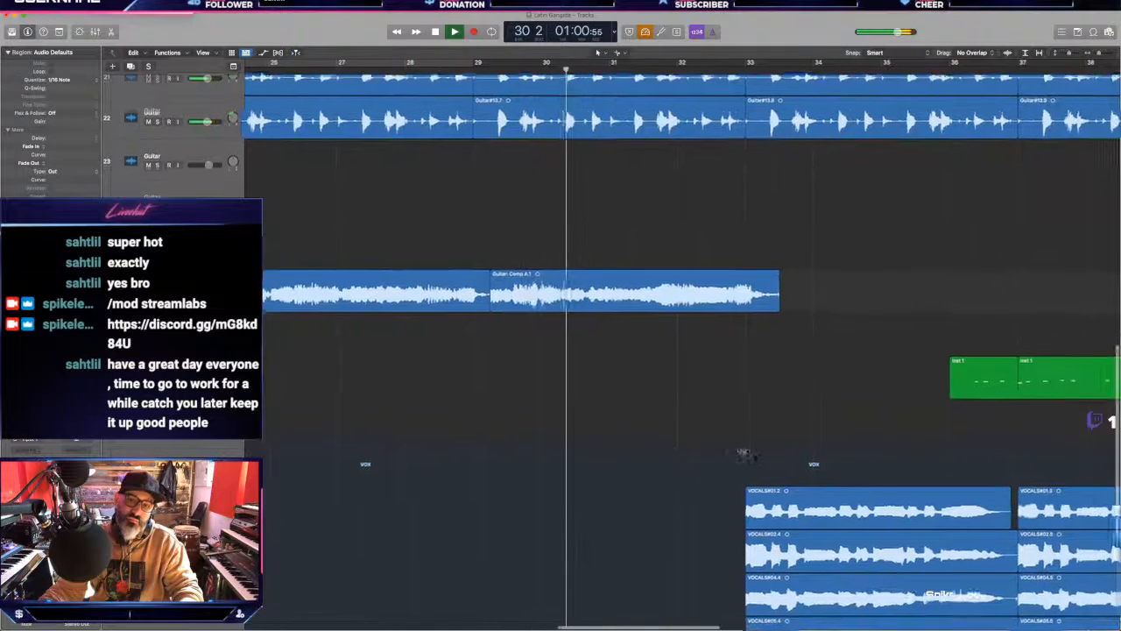
# Step: Isolate the loud clap near beat 3 of bar 34 on claps track 15, lower its gain to about -15 dB, and replay it
pyautogui.press('super+Up')
pyautogui.press('super+Left')
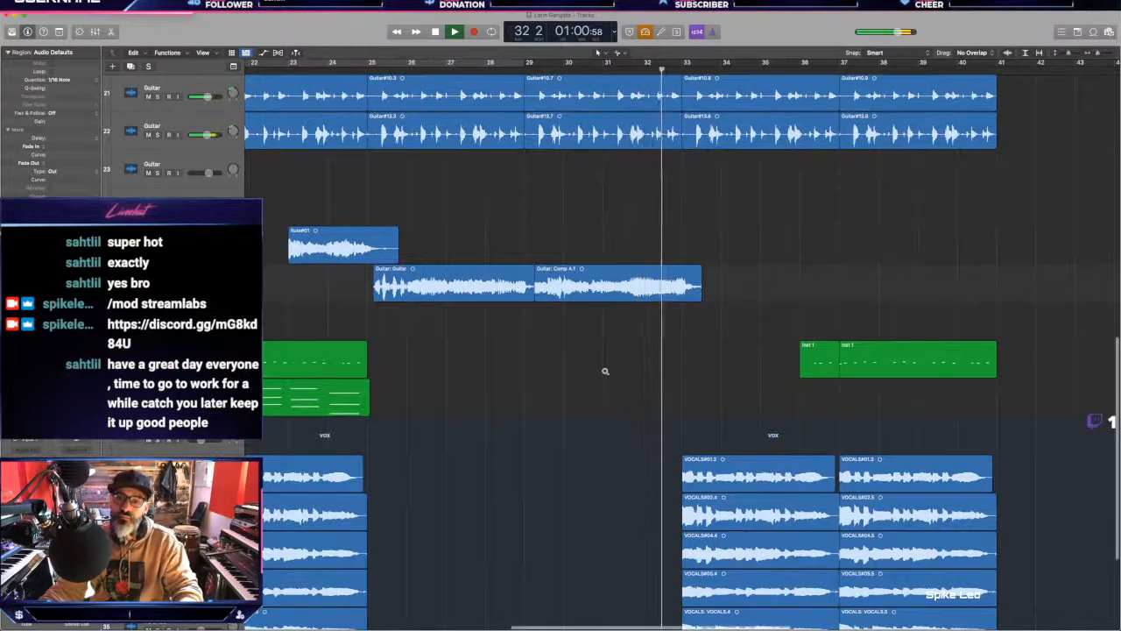
pyautogui.press('super+Up')
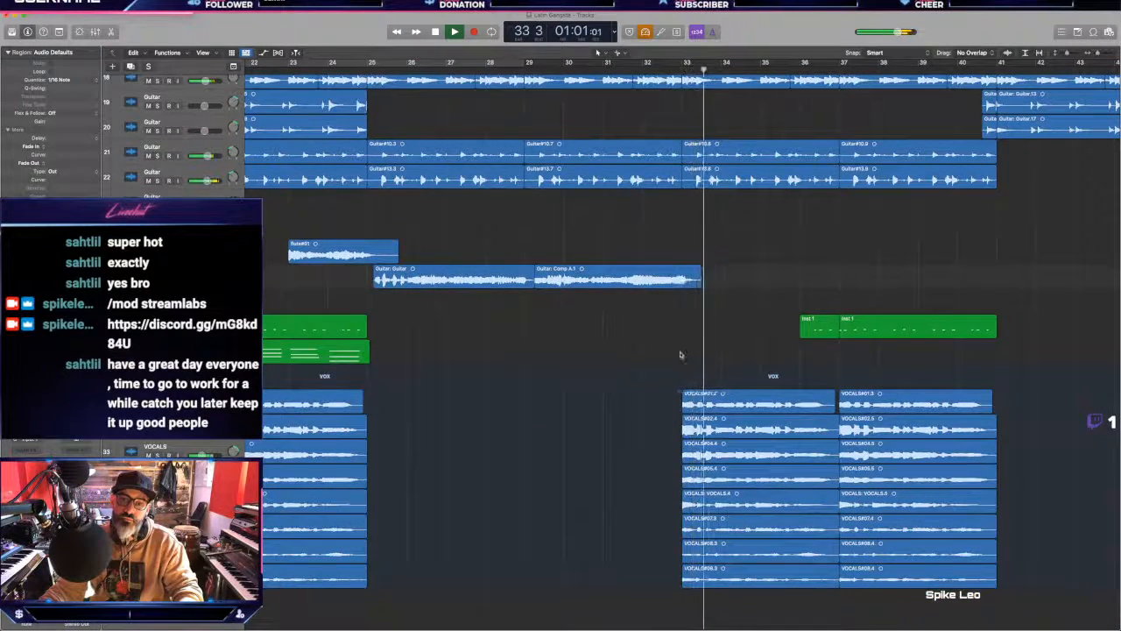
pyautogui.scroll(3, 866, 268)
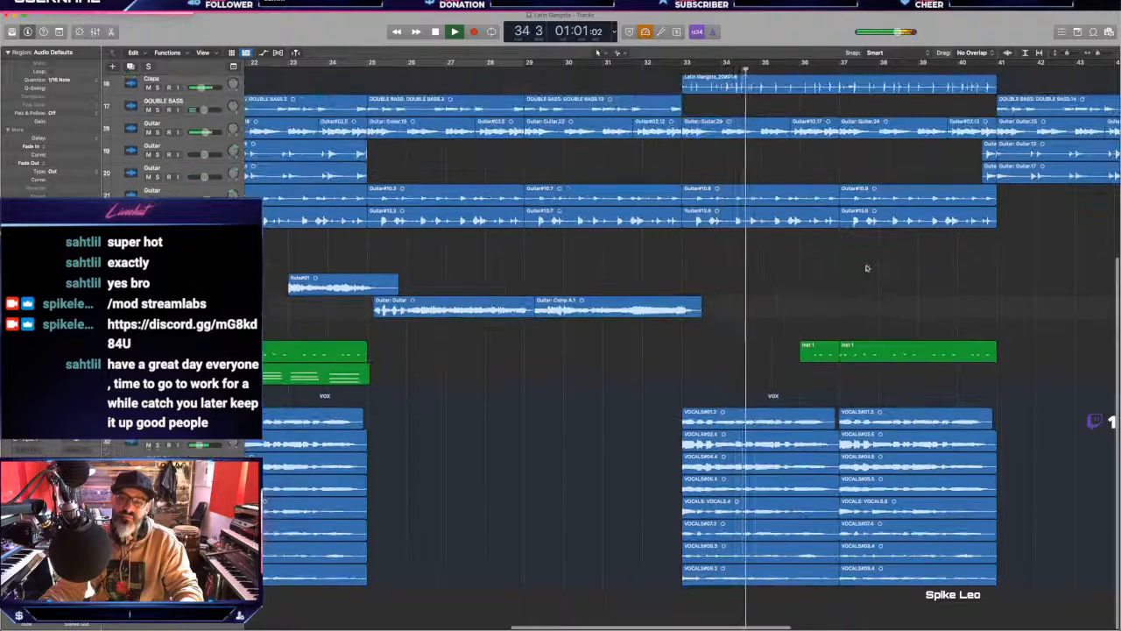
pyautogui.scroll(-5, 866, 267)
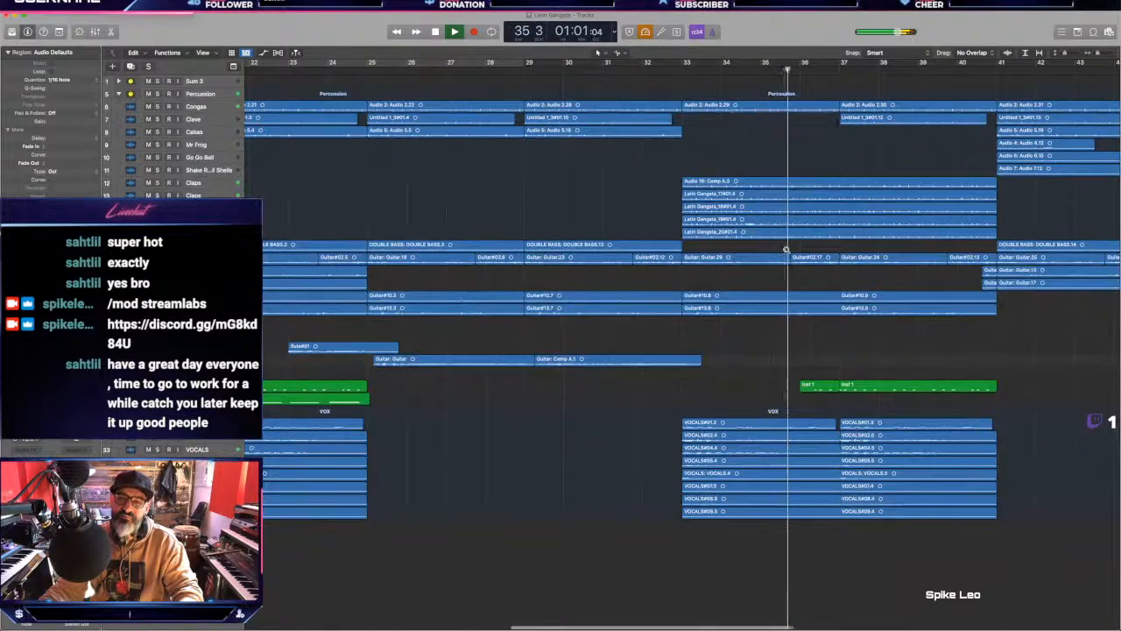
pyautogui.scroll(5, 759, 197)
pyautogui.click(749, 110)
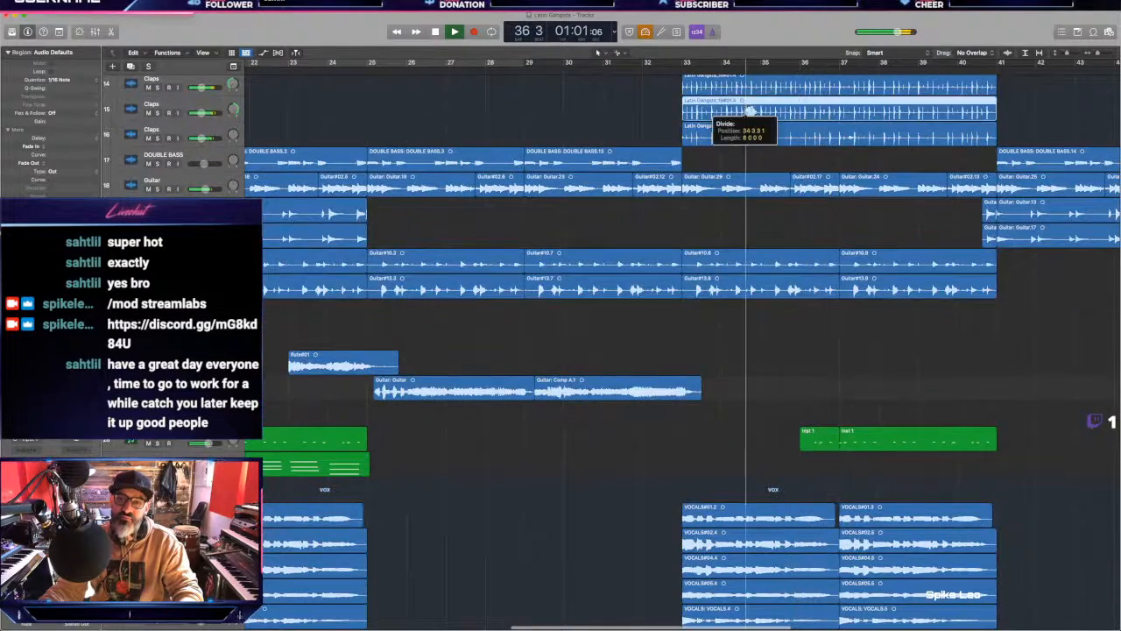
pyautogui.keyDown('super'); pyautogui.click(755, 112); pyautogui.keyUp('super')
pyautogui.click(752, 111)
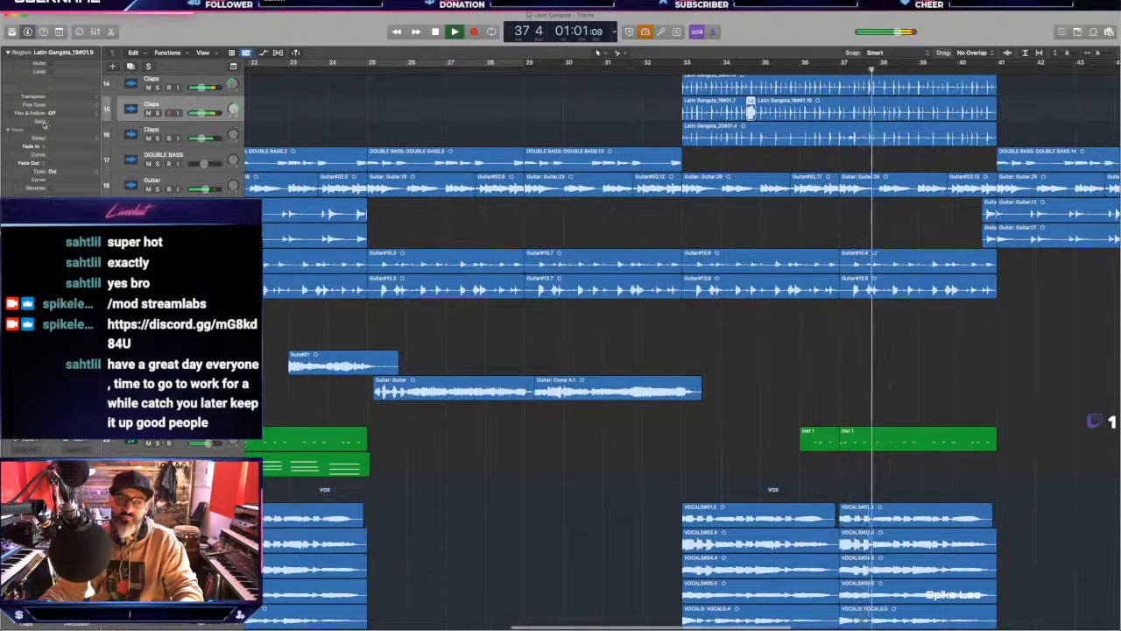
pyautogui.moveTo(58, 121); pyautogui.dragTo(61, 143)
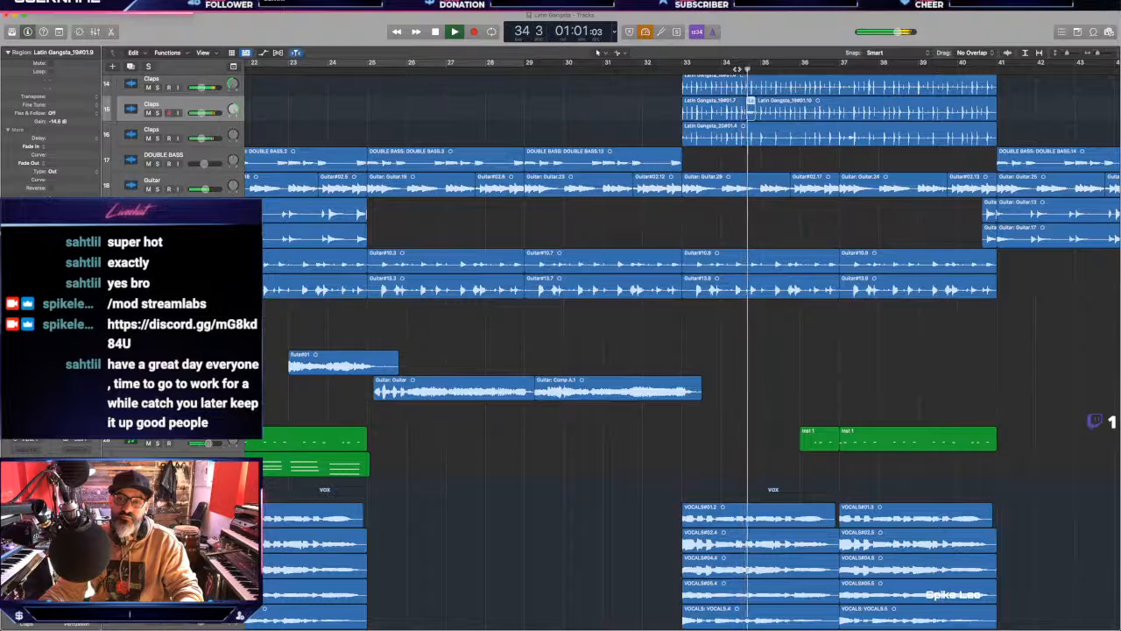
pyautogui.press('space')
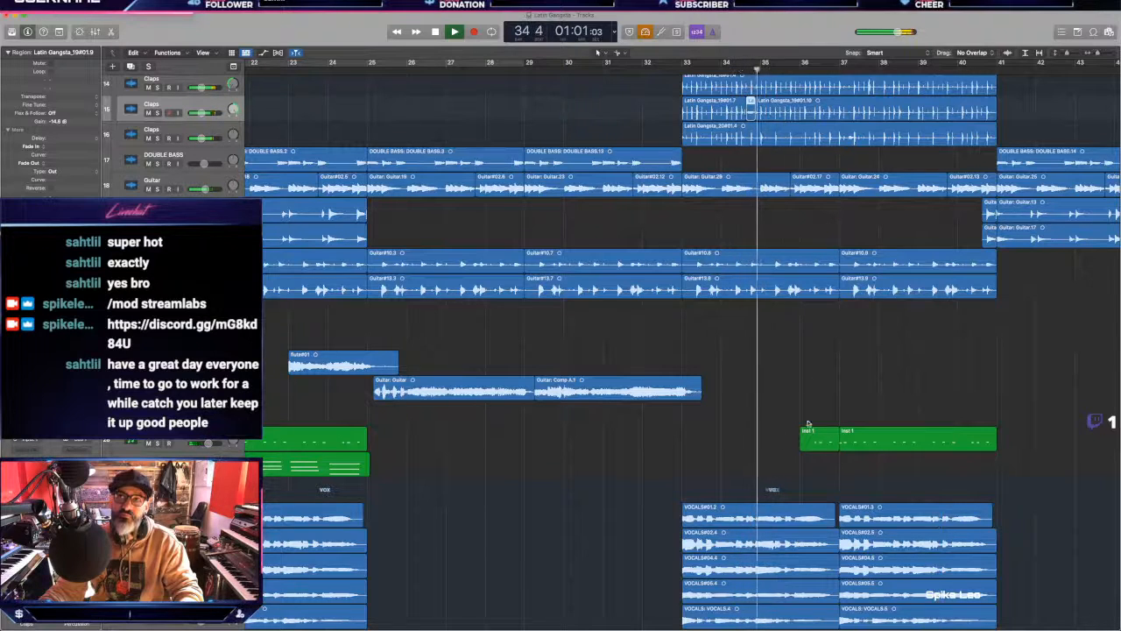
# Step: Listen through the rest of the arrangement in full overview and turn cycling back on
pyautogui.click(816, 390)
pyautogui.scroll(-2, 817, 389)
pyautogui.scroll(-3, 816, 389)
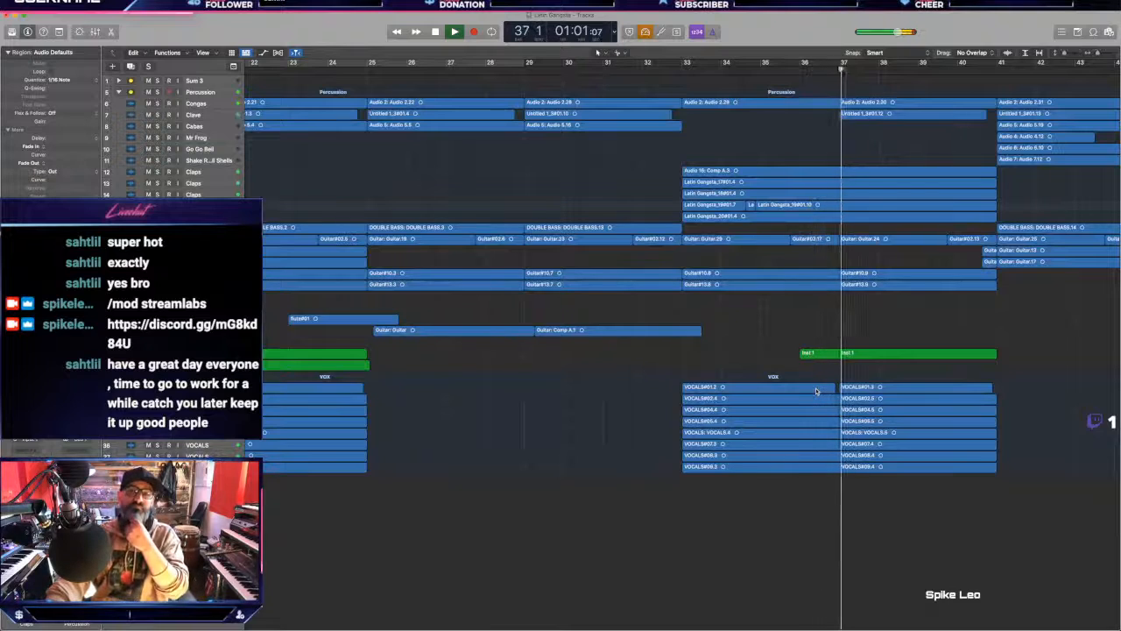
pyautogui.scroll(-5, 816, 387)
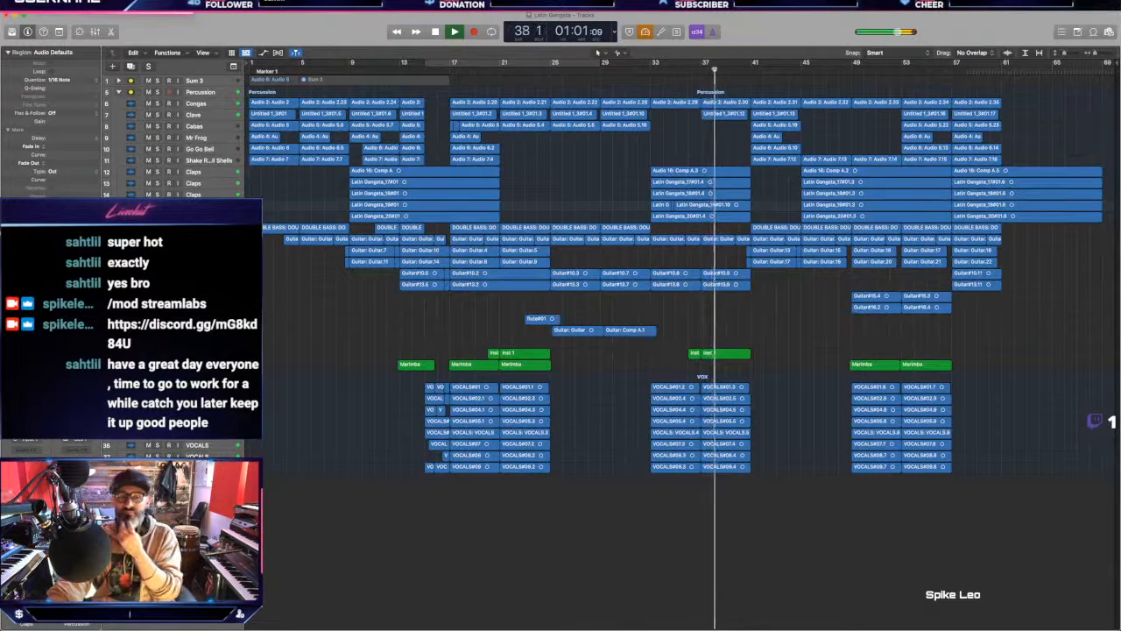
pyautogui.click(219, 352)
pyautogui.click(368, 347)
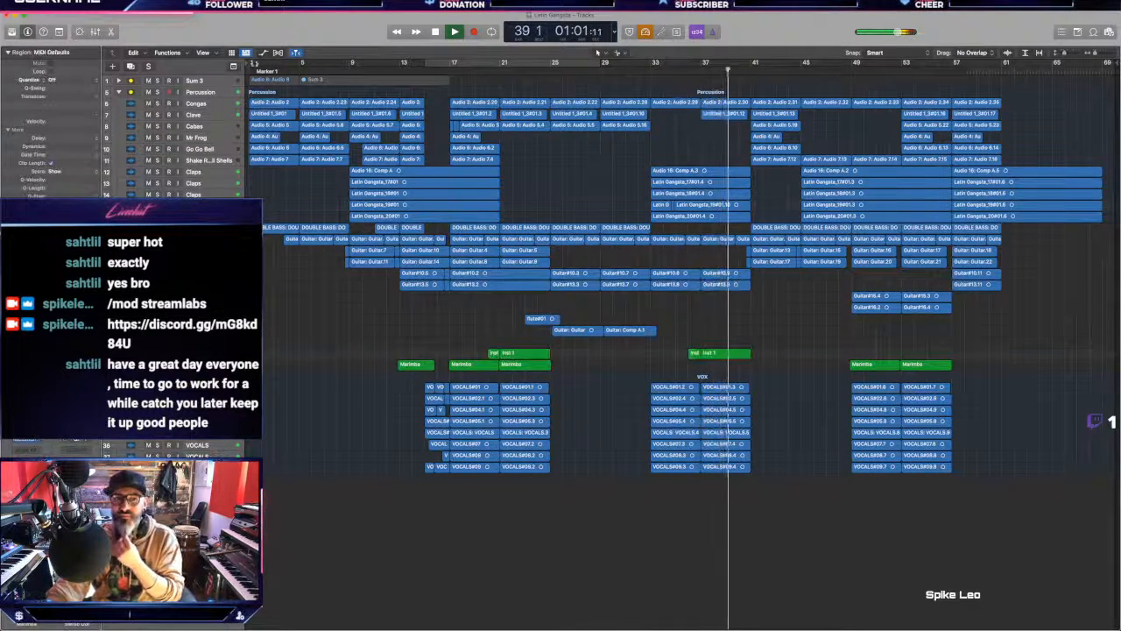
pyautogui.press('c')
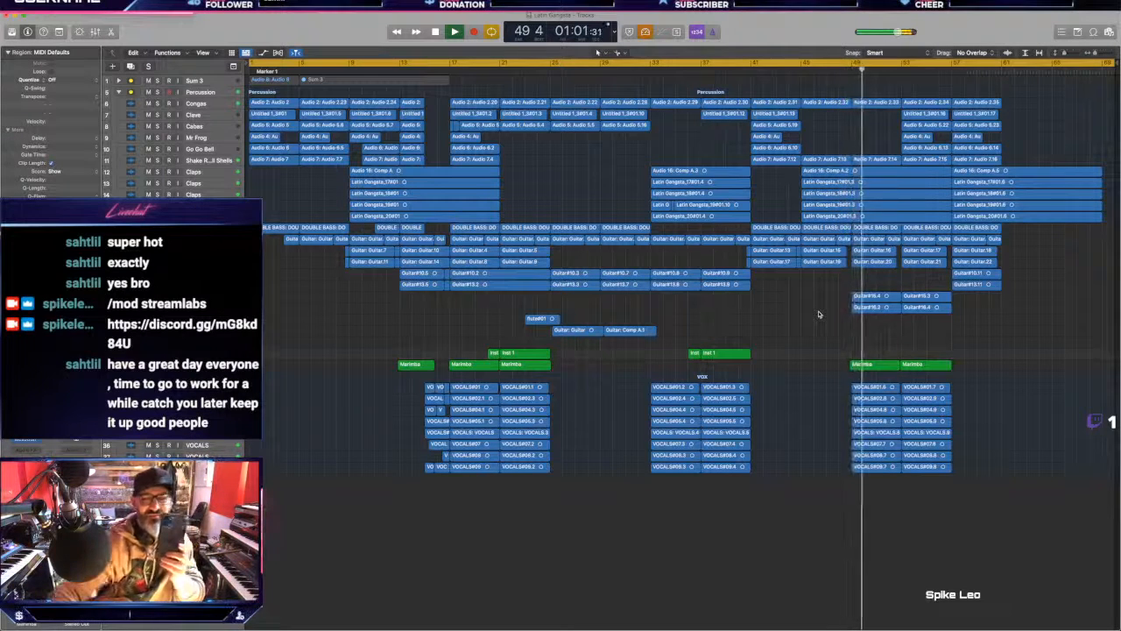
# Step: Move the four regions on the two lower guitar tracks from bar 49 to bar 57, and audition them unmuted from bar 55
pyautogui.click(149, 297)
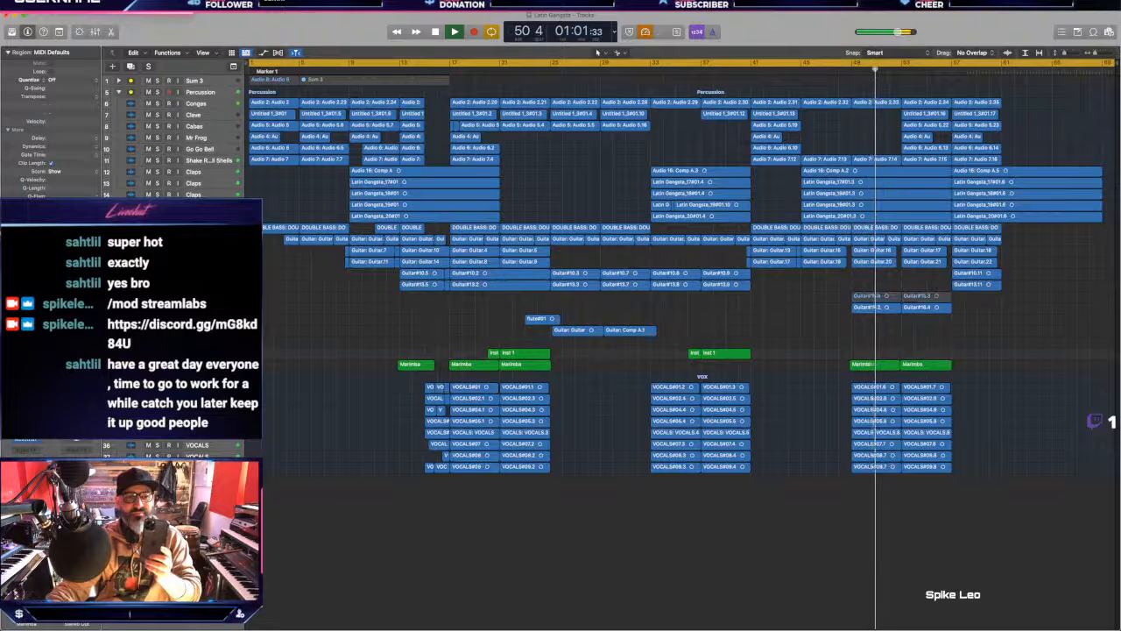
pyautogui.click(148, 308)
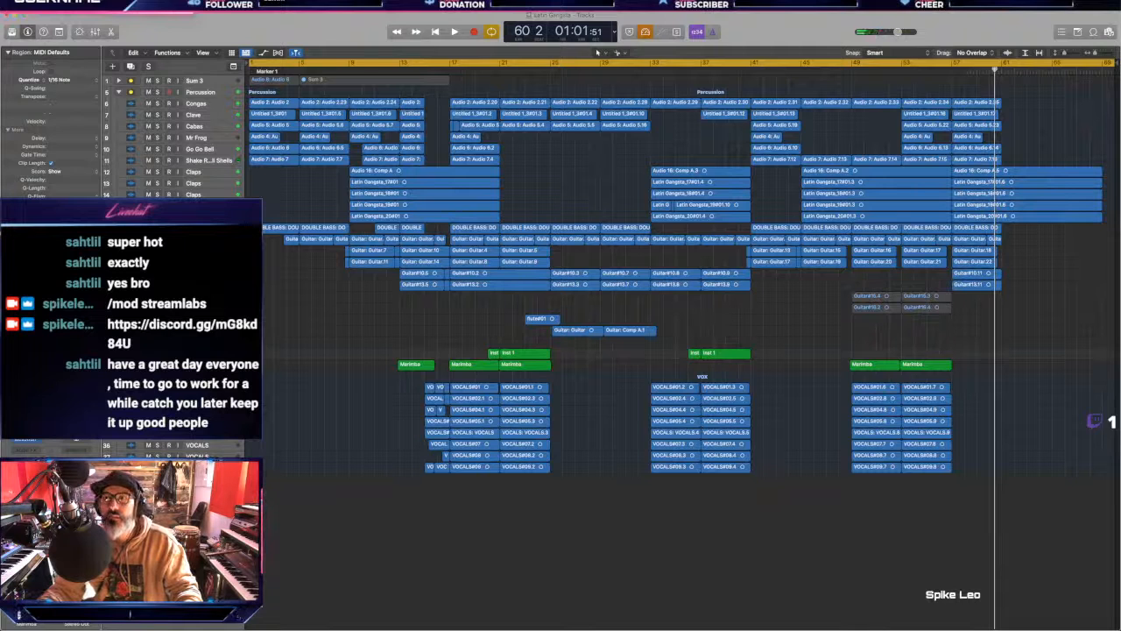
pyautogui.moveTo(814, 295); pyautogui.dragTo(1005, 300)
pyautogui.doubleClick(927, 68)
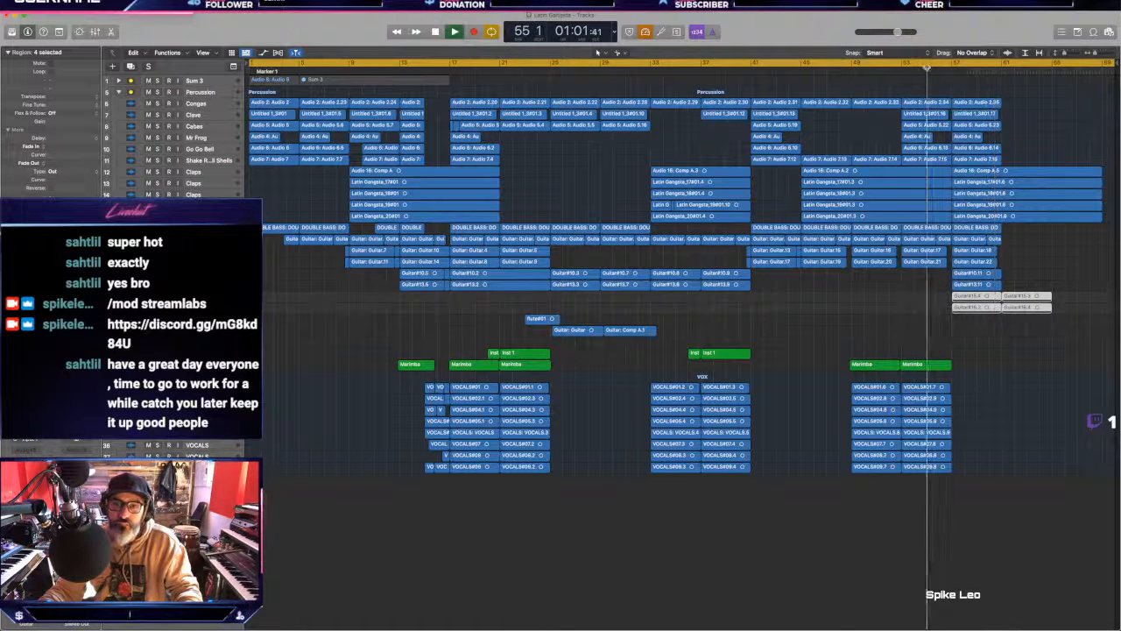
pyautogui.hotkey('ctrl', 'm')
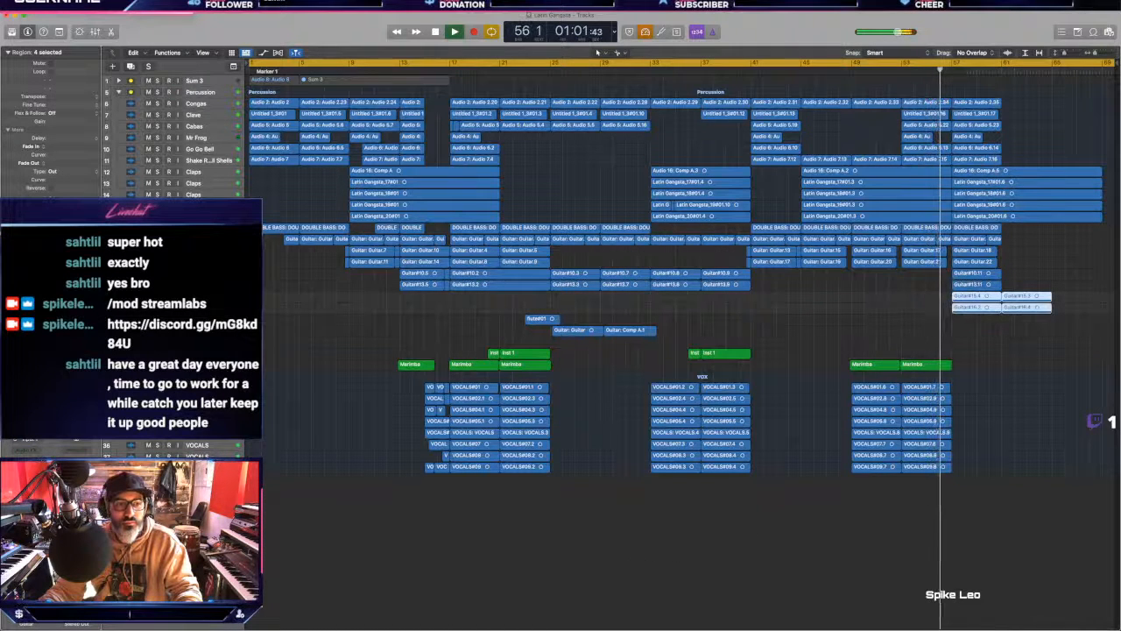
# Step: Check the channel strips of the two lower guitar tracks in the mixer and replay the section from bar 57
pyautogui.click(194, 296)
pyautogui.click(195, 307)
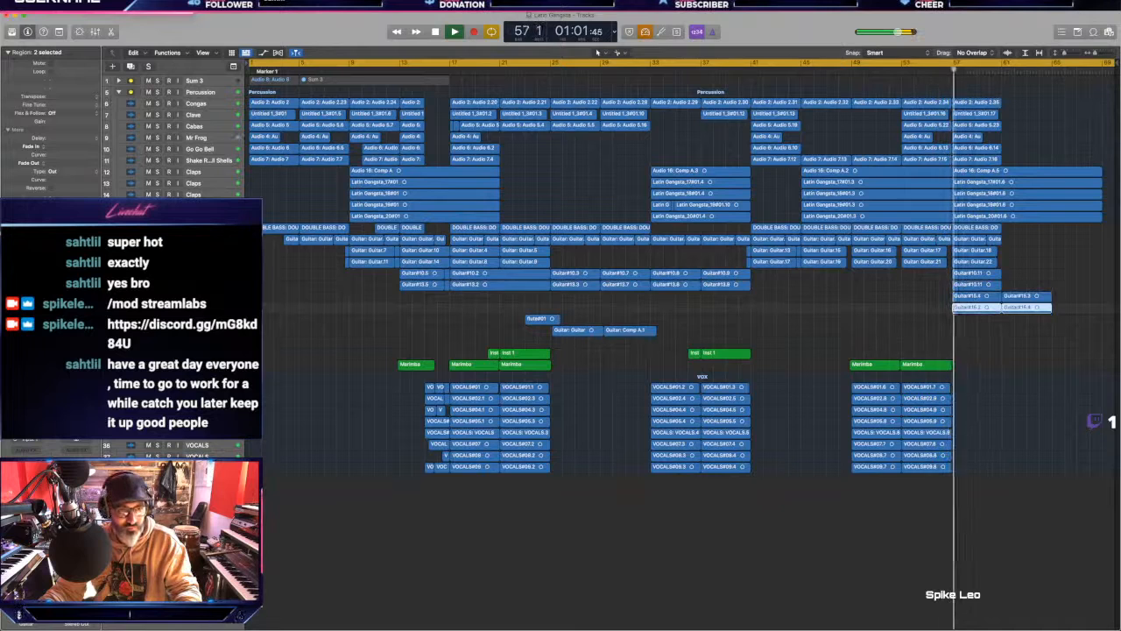
pyautogui.press('x')
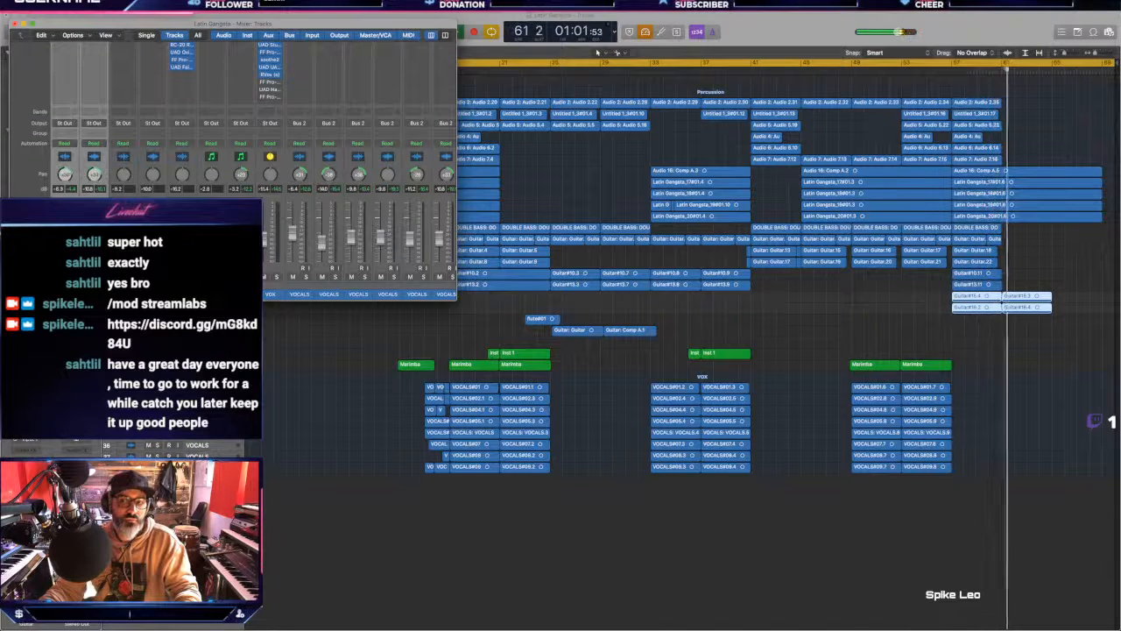
pyautogui.press('x')
pyautogui.press('space')
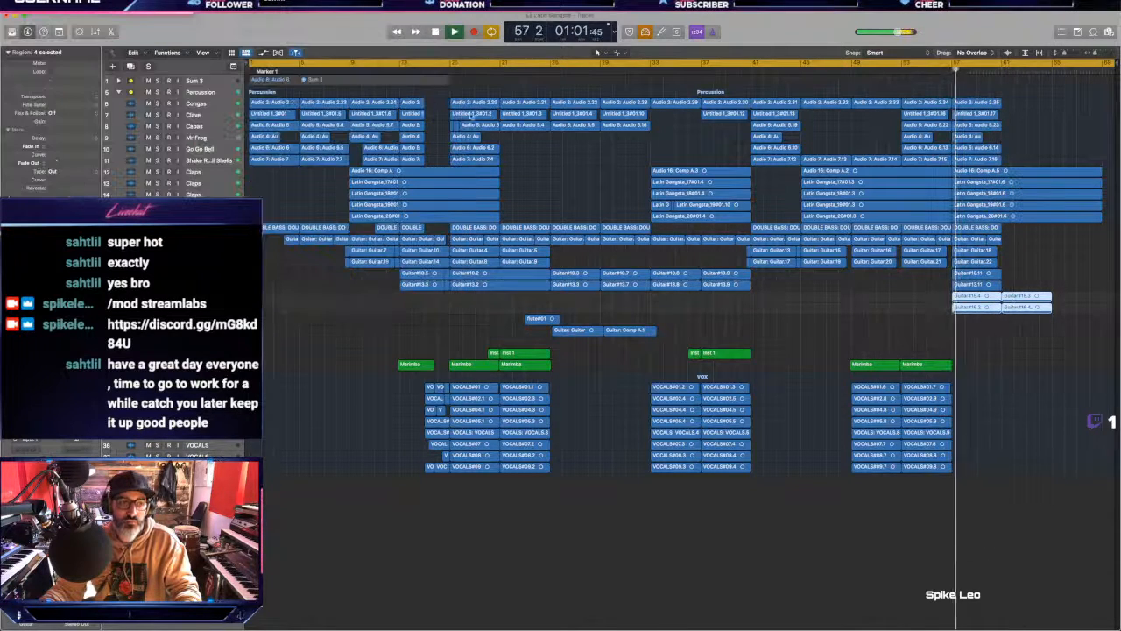
pyautogui.press('x')
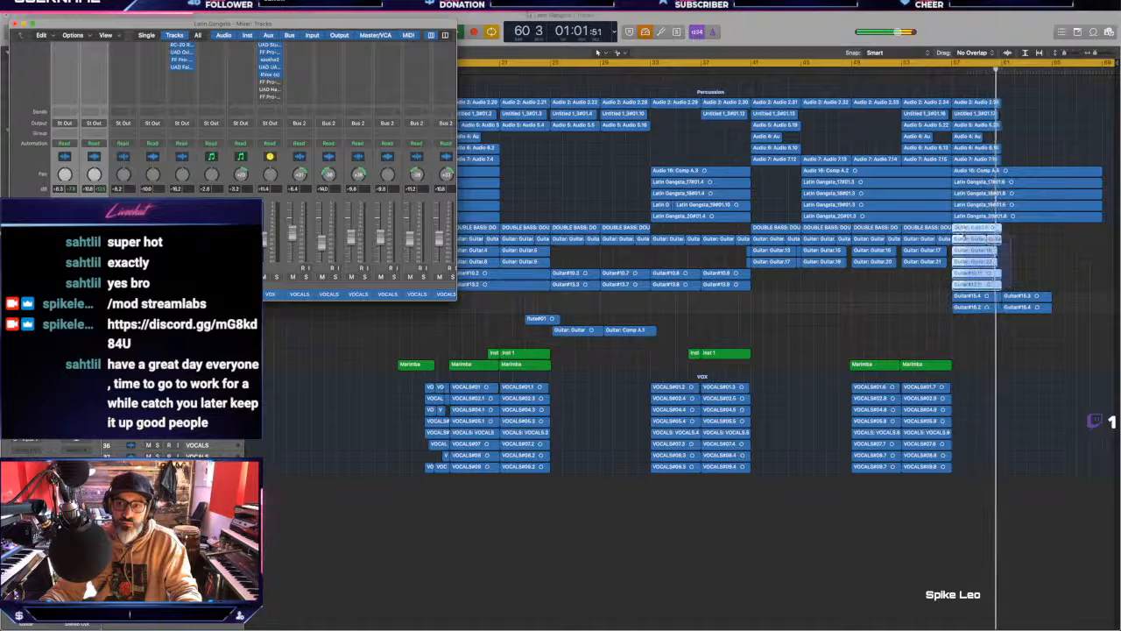
# Step: Copy the double bass and upper guitar regions from bar 57 to bar 61, and the full bass and guitar block to bar 65
pyautogui.moveTo(964, 235); pyautogui.dragTo(1018, 235)
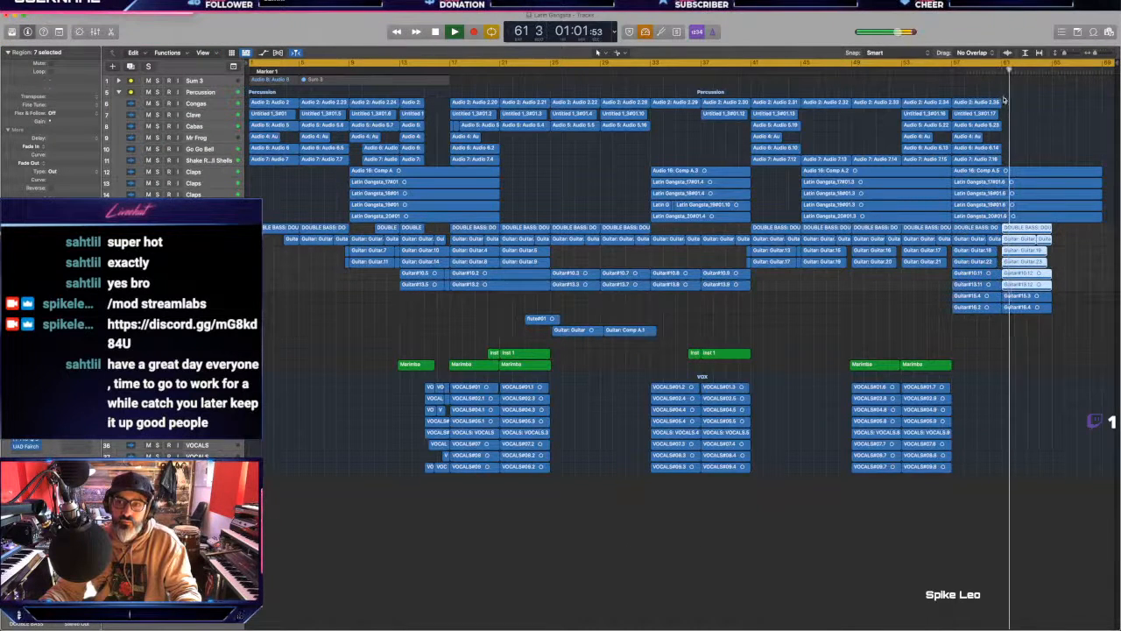
pyautogui.press('super+Right')
pyautogui.press('super+Right')
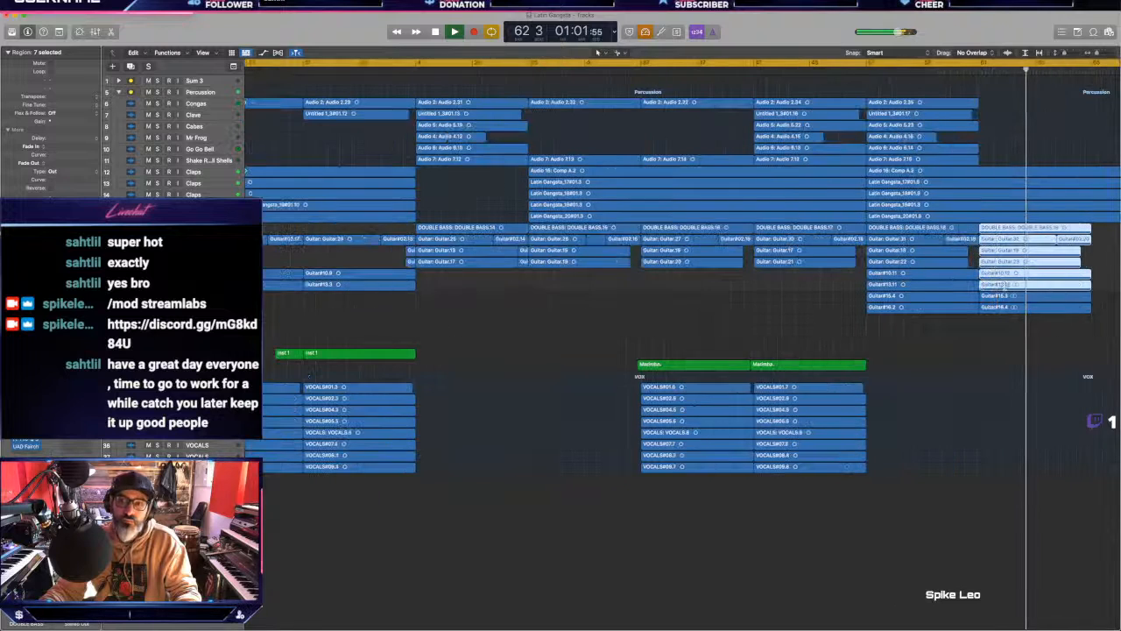
pyautogui.hscroll(3, 885, 148)
pyautogui.moveTo(985, 231); pyautogui.dragTo(1015, 233)
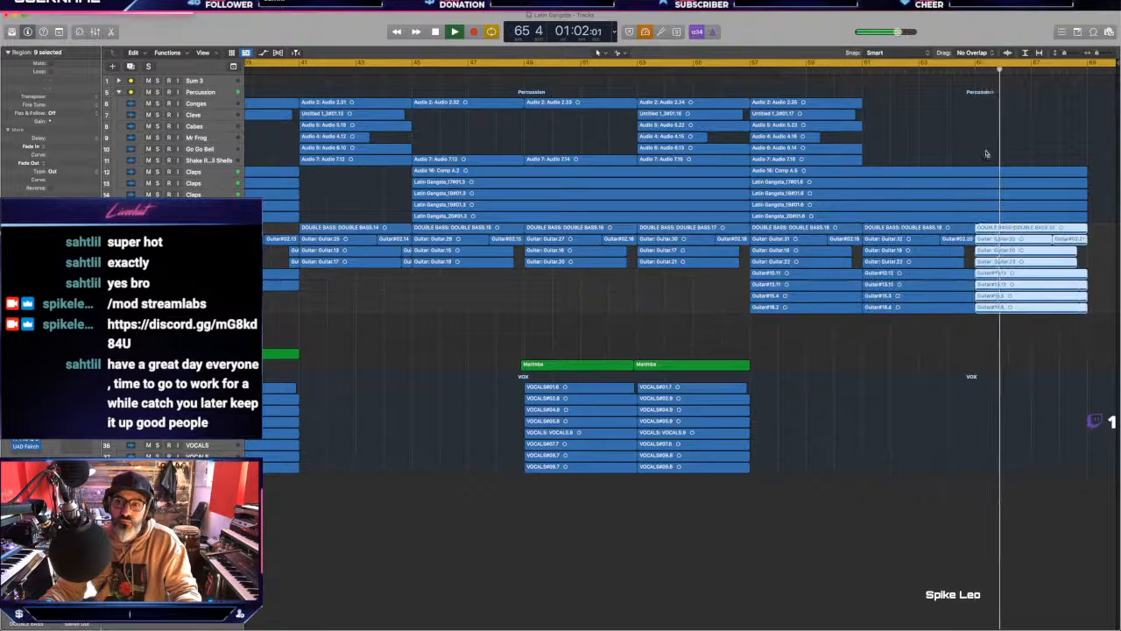
# Step: Remove the double bass region at bar 65 and listen to the ending without it
pyautogui.click(986, 151)
pyautogui.click(978, 66)
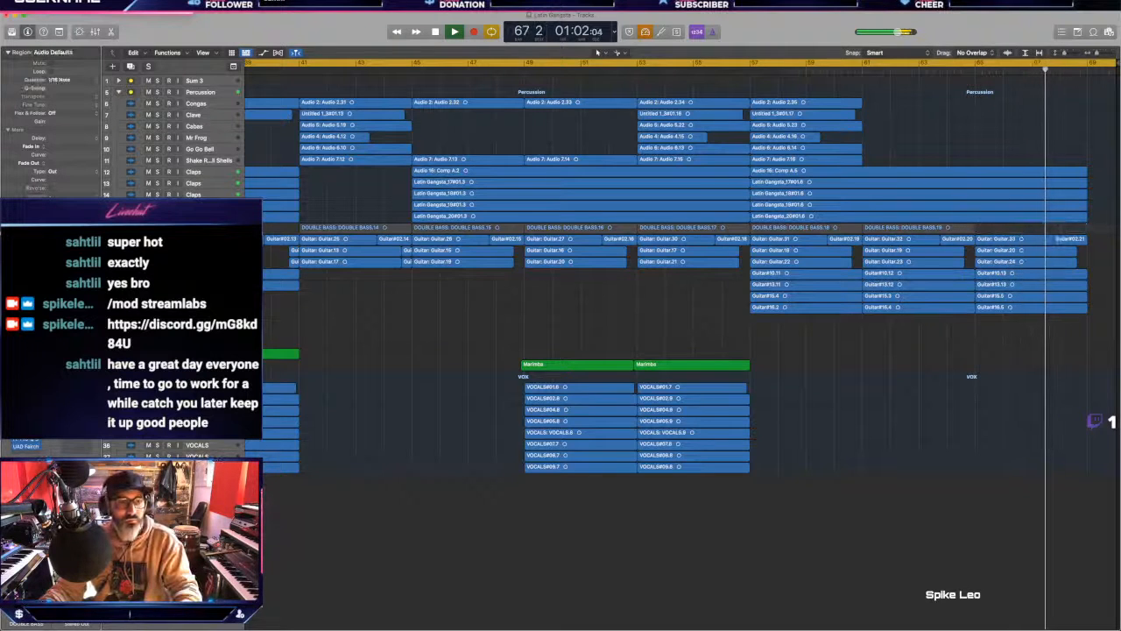
pyautogui.press('space')
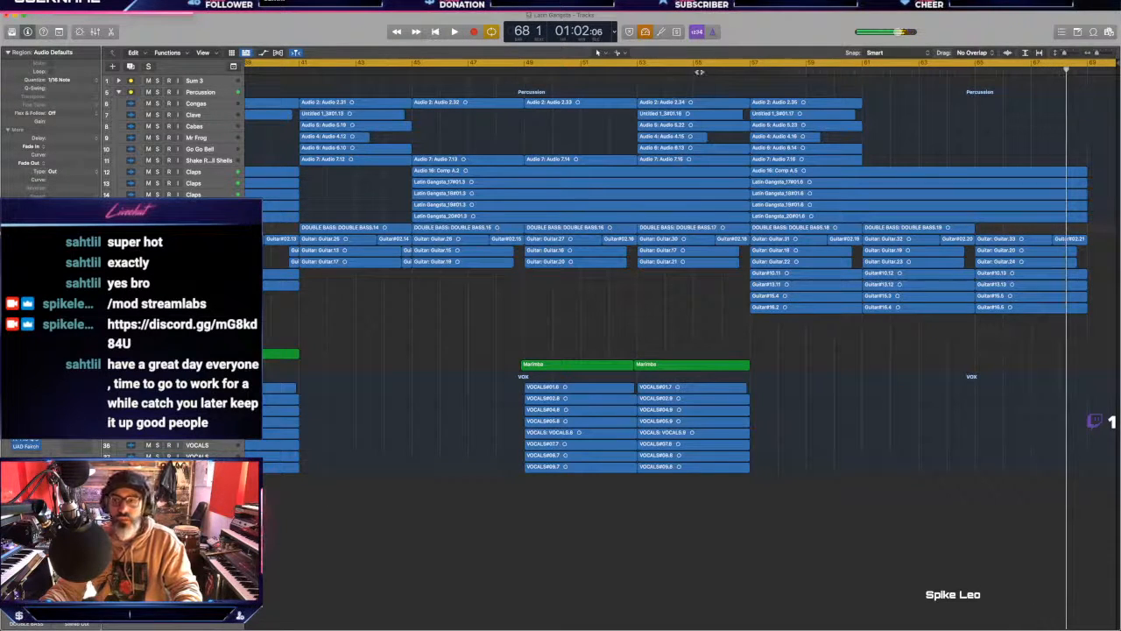
# Step: Return the playhead to bar 55 and show the output track in the arrangement
pyautogui.click(698, 72)
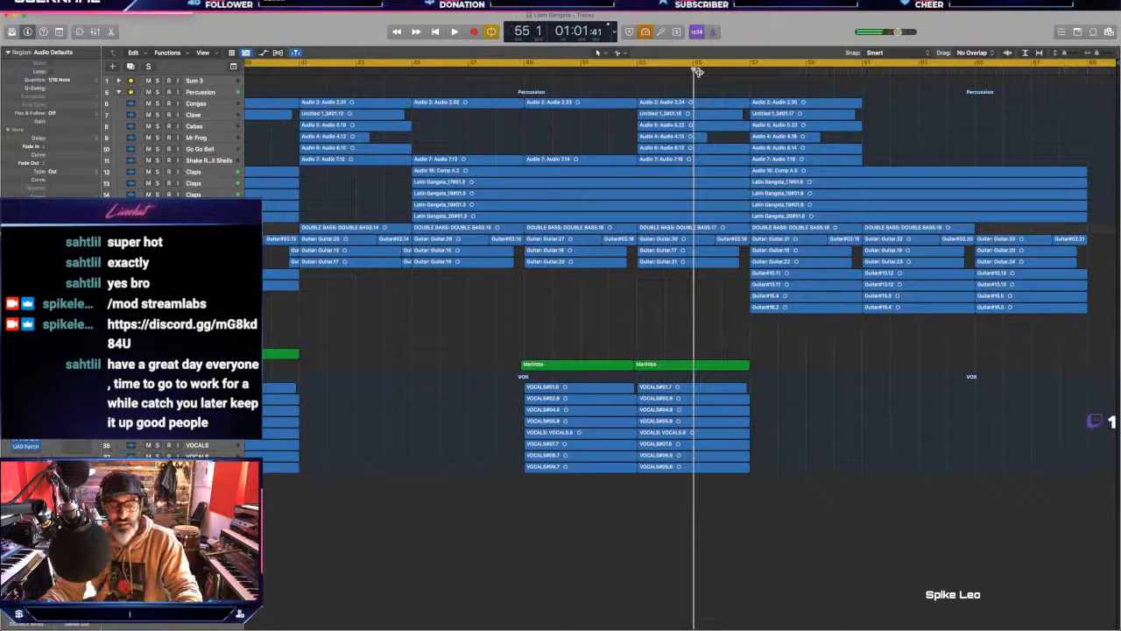
pyautogui.click(112, 67)
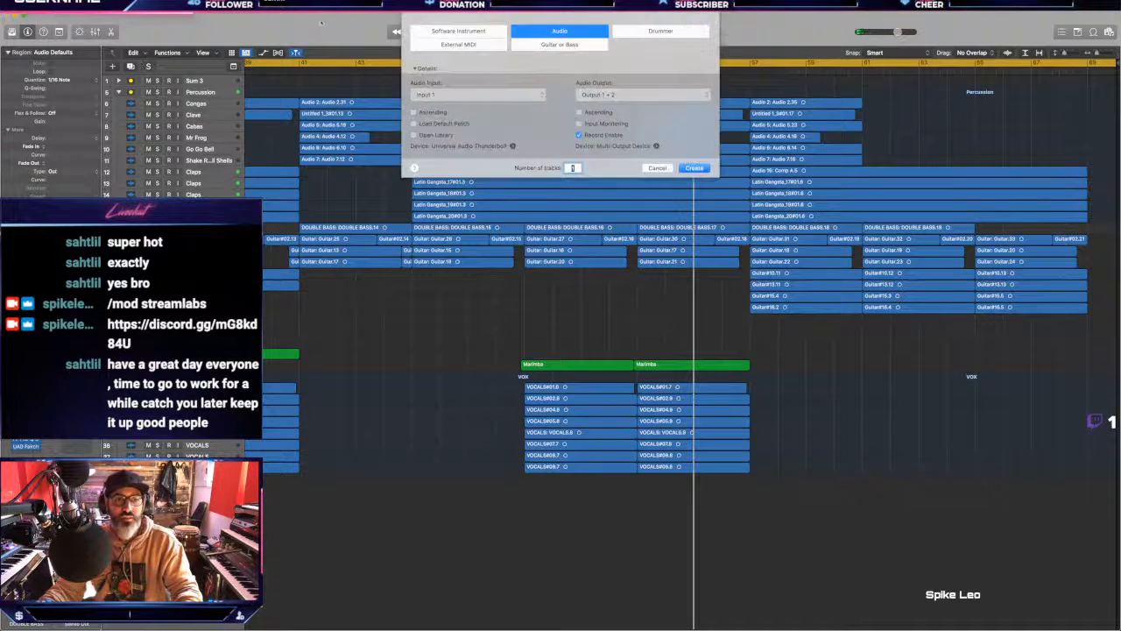
pyautogui.click(657, 167)
pyautogui.click(86, 5)
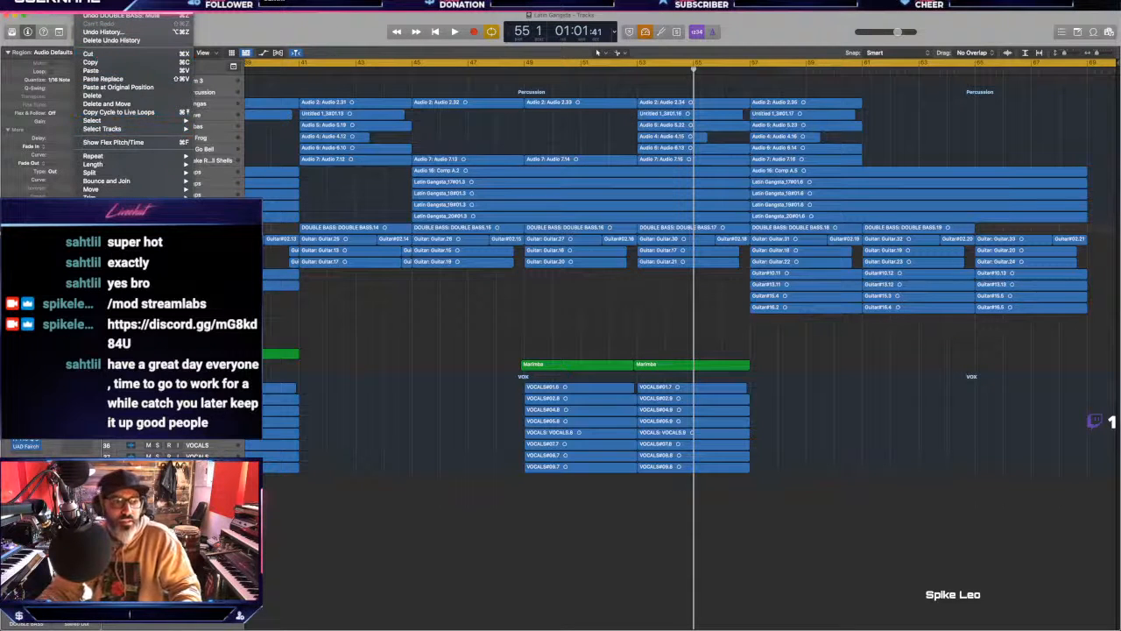
pyautogui.moveTo(65, 5)
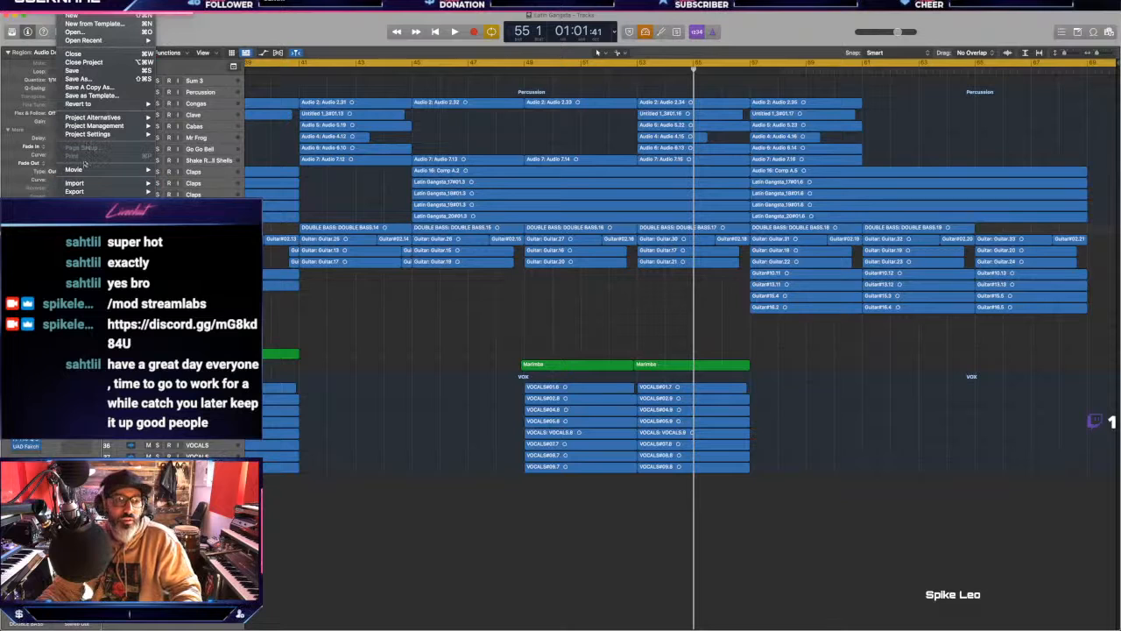
pyautogui.moveTo(162, 5)
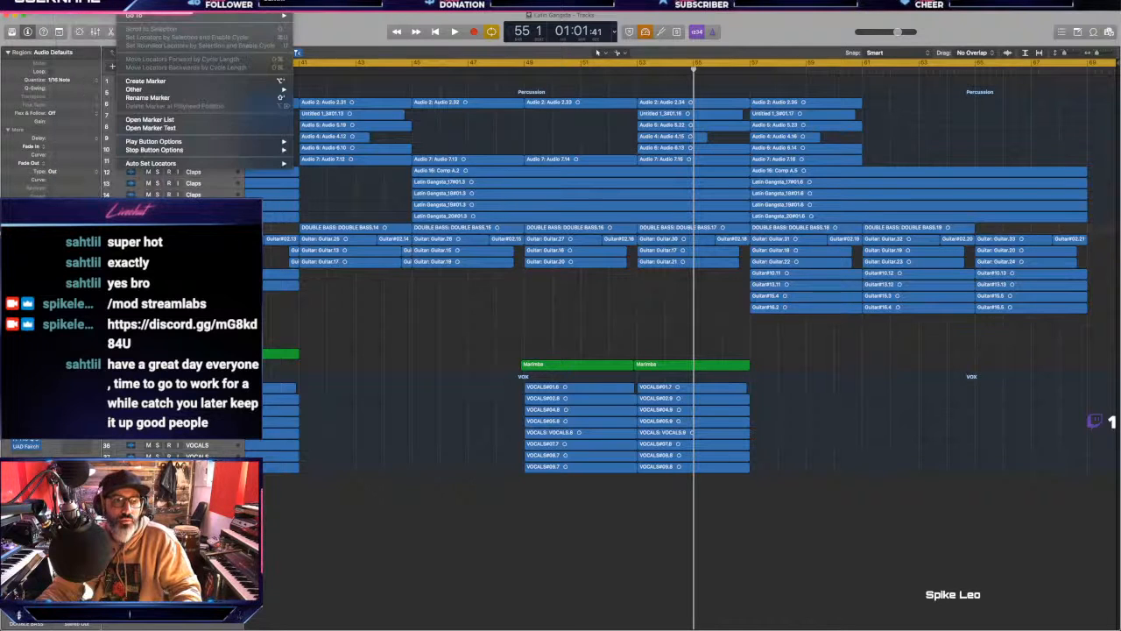
pyautogui.moveTo(107, 6)
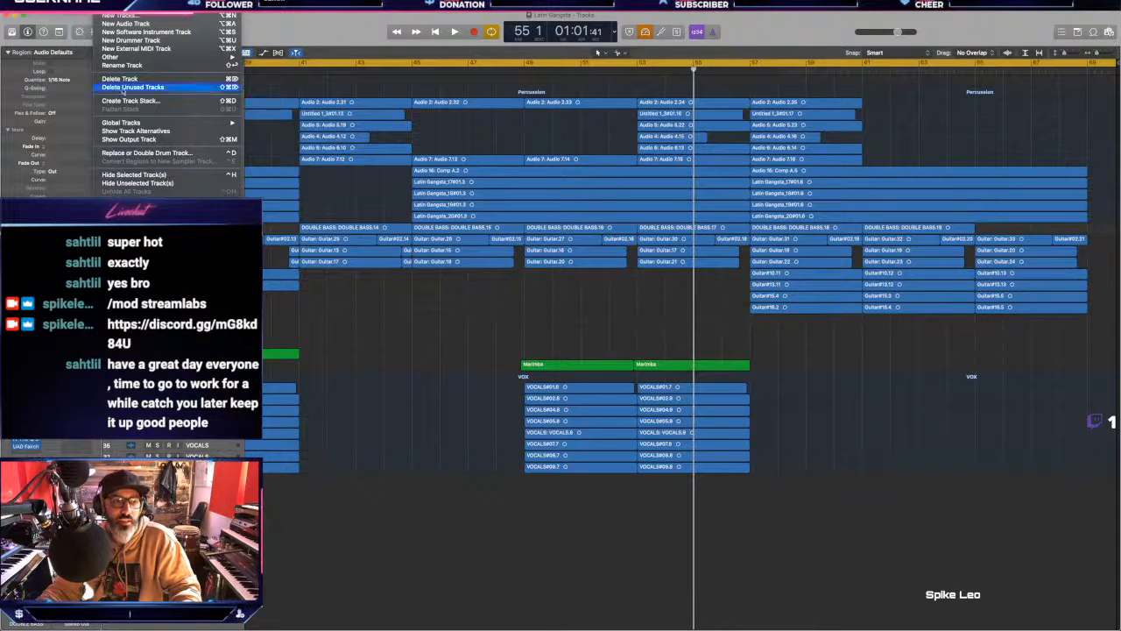
pyautogui.click(118, 140)
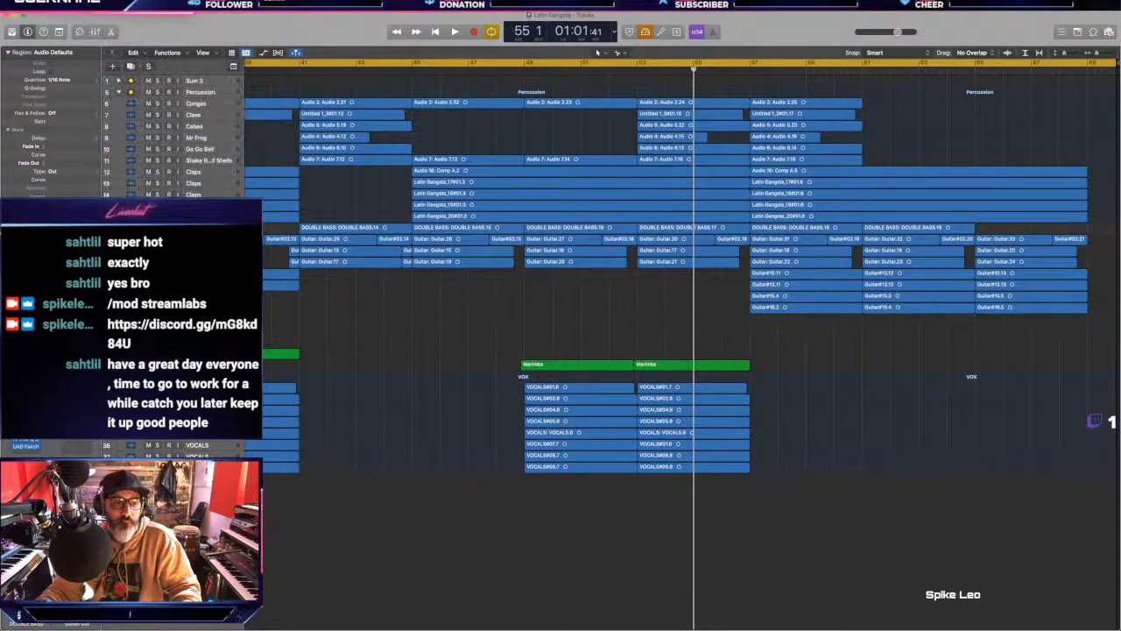
# Step: Draw a volume automation fade-out on the output track from about bar 57 down to -∞ dB near bar 65
pyautogui.press('z')
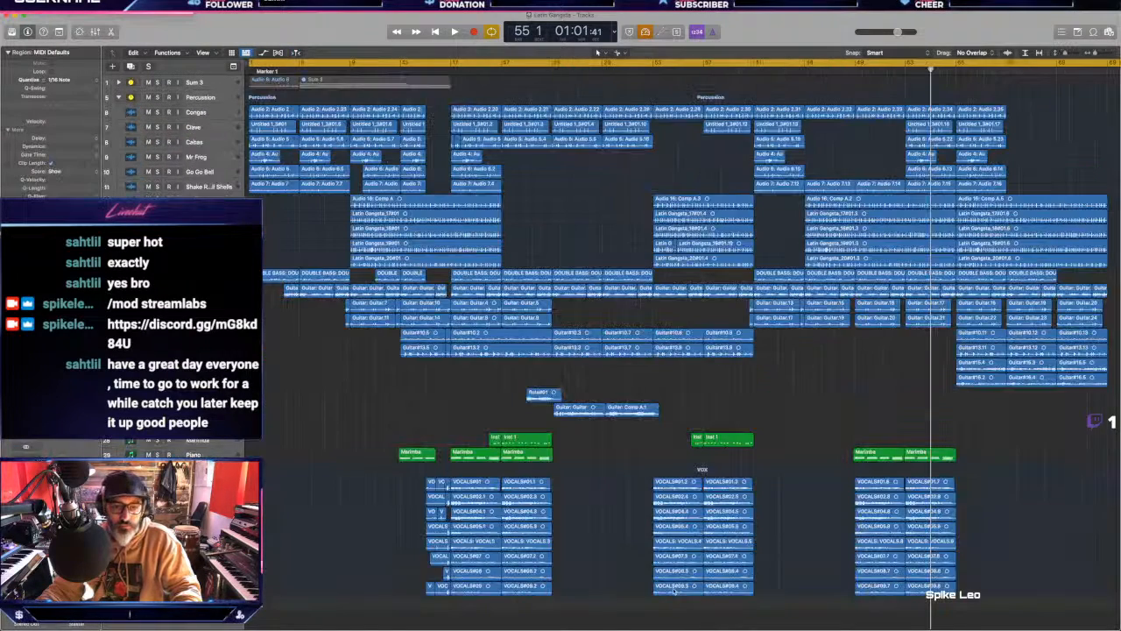
pyautogui.scroll(-4, 673, 592)
pyautogui.scroll(1, 674, 591)
pyautogui.press('a')
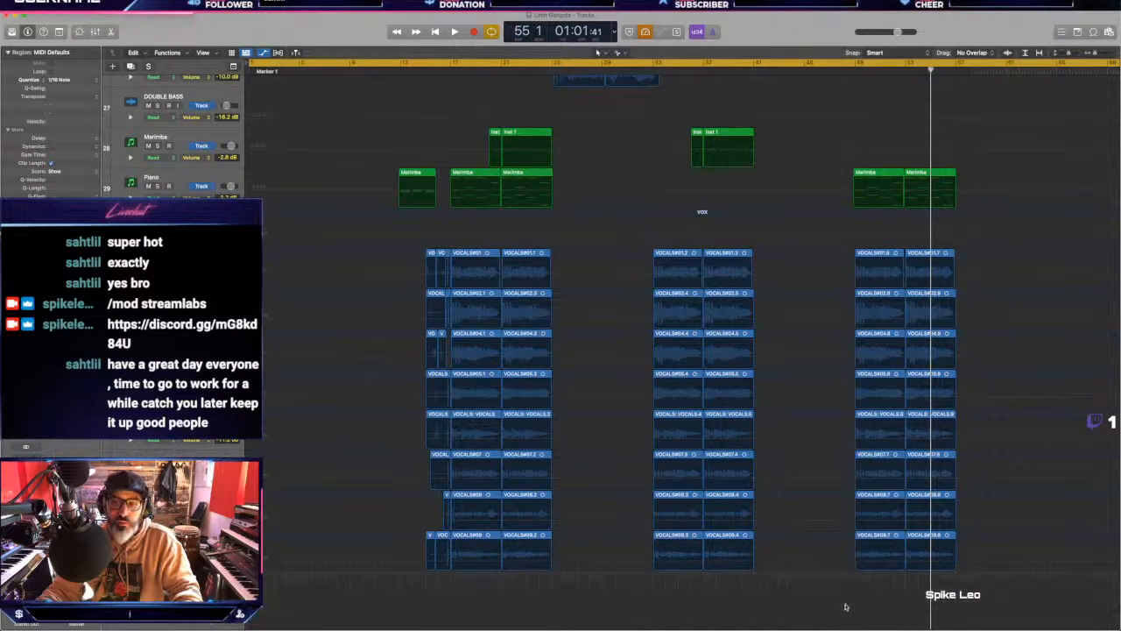
pyautogui.press('Return')
pyautogui.press('space')
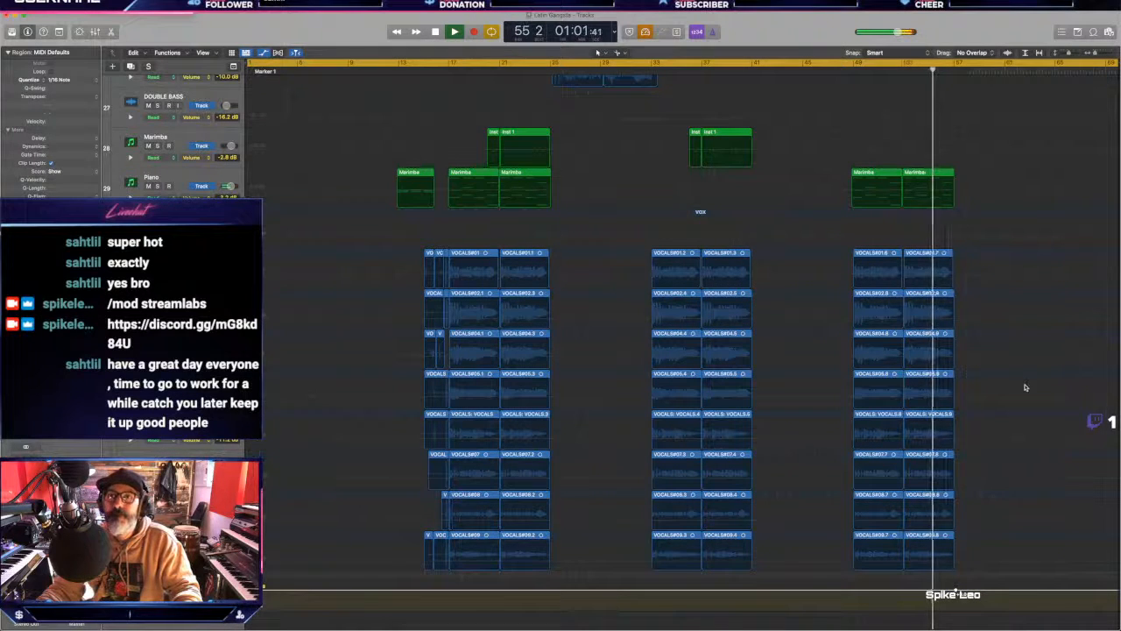
pyautogui.click(956, 592)
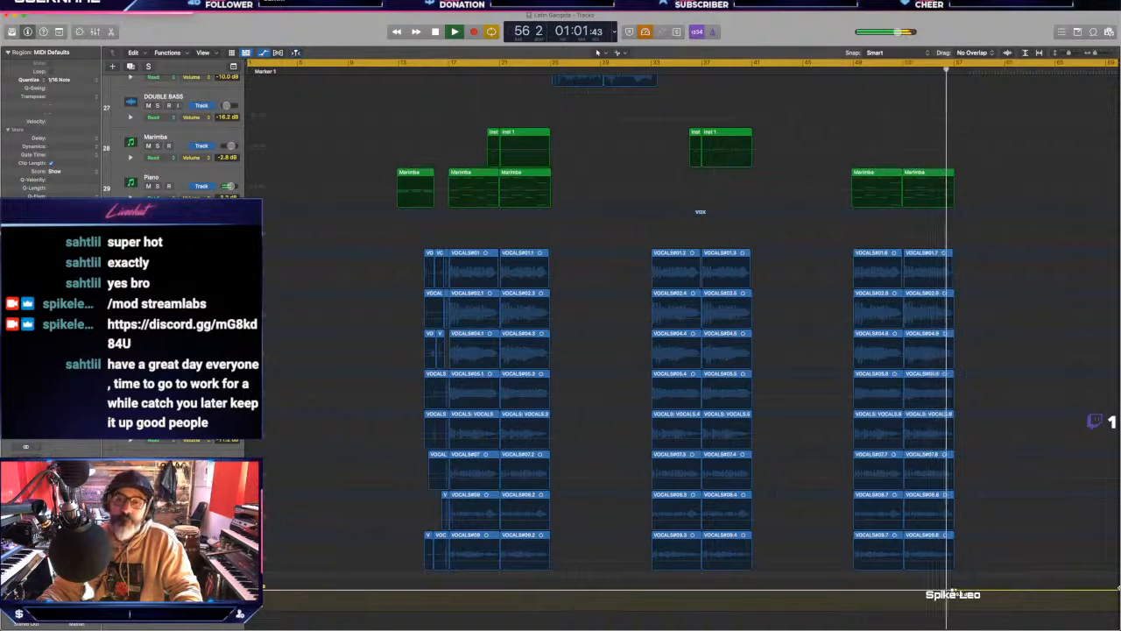
pyautogui.moveTo(1087, 592); pyautogui.dragTo(1055, 612)
# Step: Listen to the fade-out with the whole arrangement in view, checking the guitar tracks in the outro
pyautogui.press('a')
pyautogui.press('z')
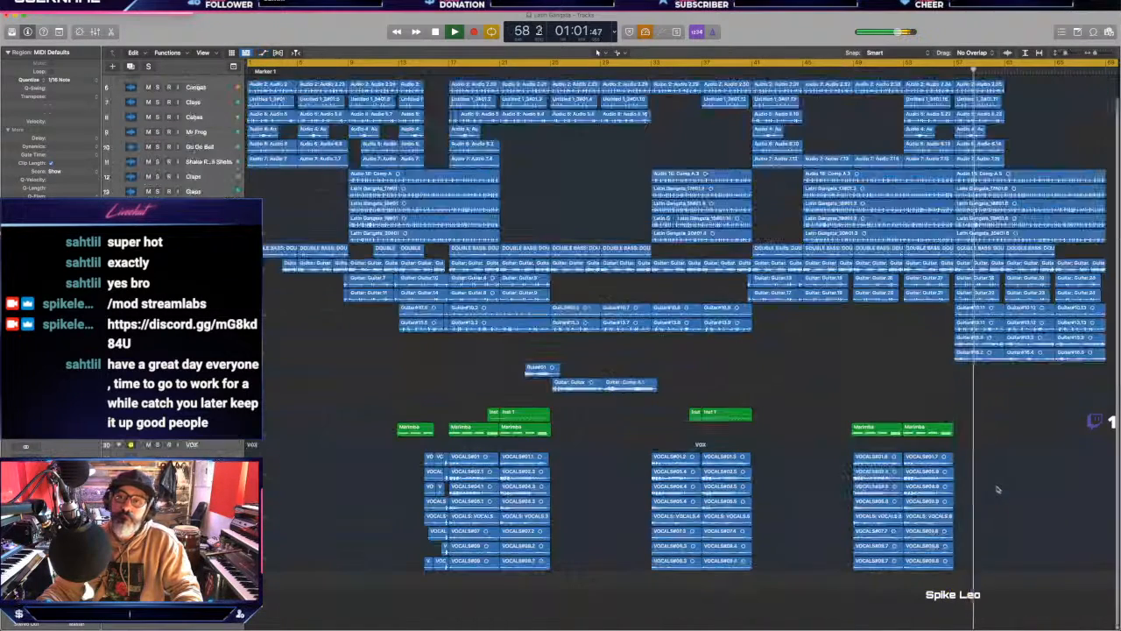
pyautogui.press('z')
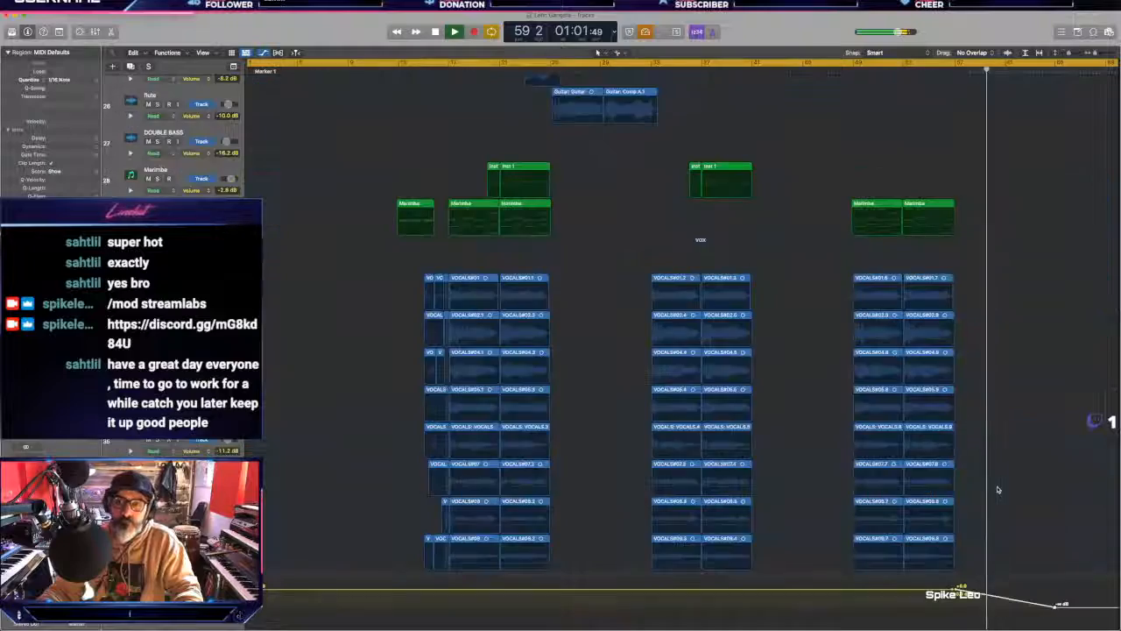
pyautogui.press('z')
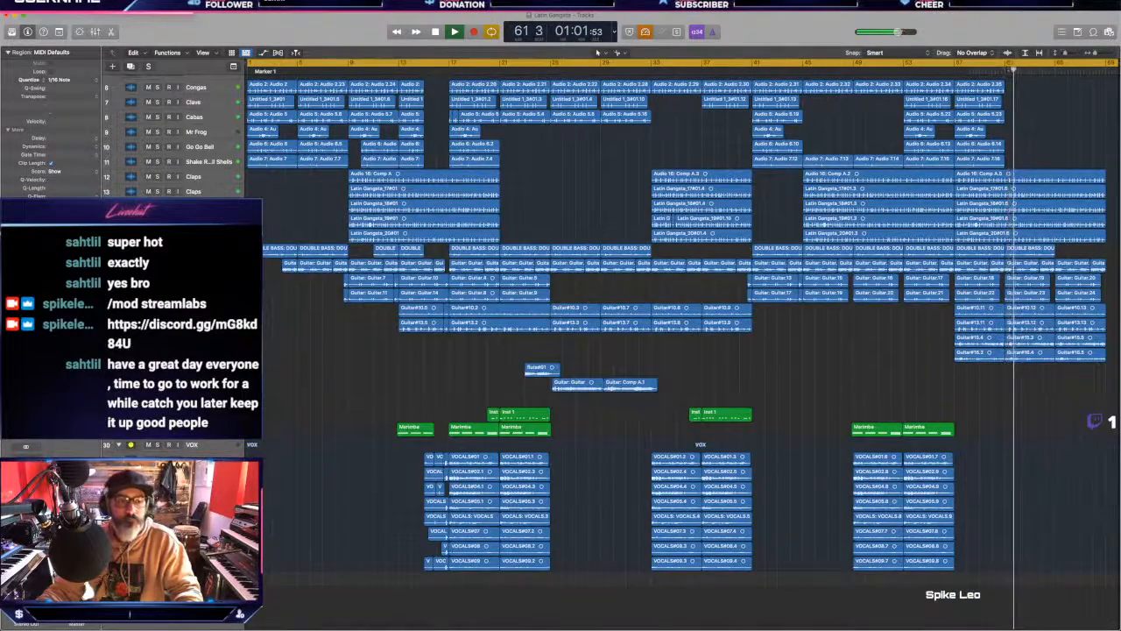
pyautogui.click(196, 324)
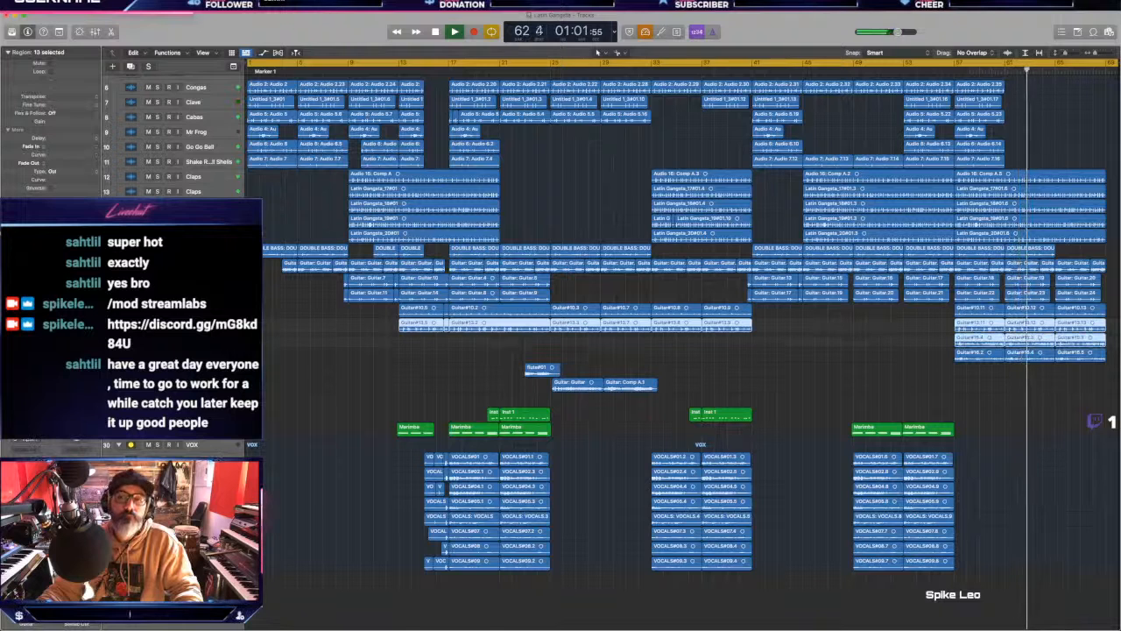
pyautogui.click(355, 331)
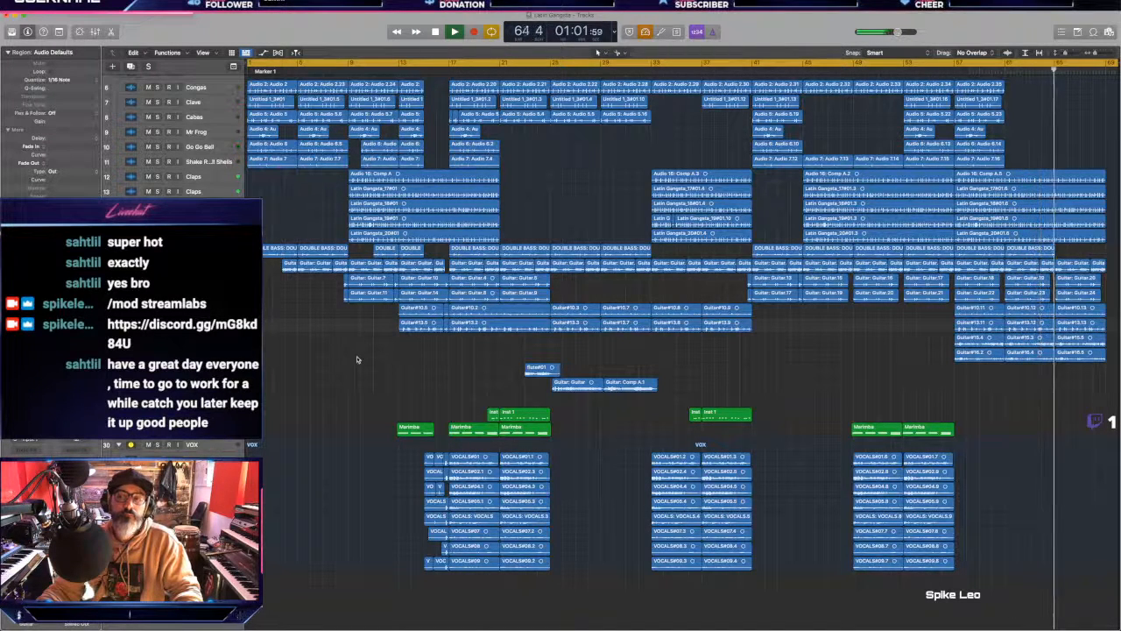
# Step: Extend the end point of the output track's volume fade to about bar 69 and hide the automation
pyautogui.press('z')
pyautogui.scroll(-10, 907, 504)
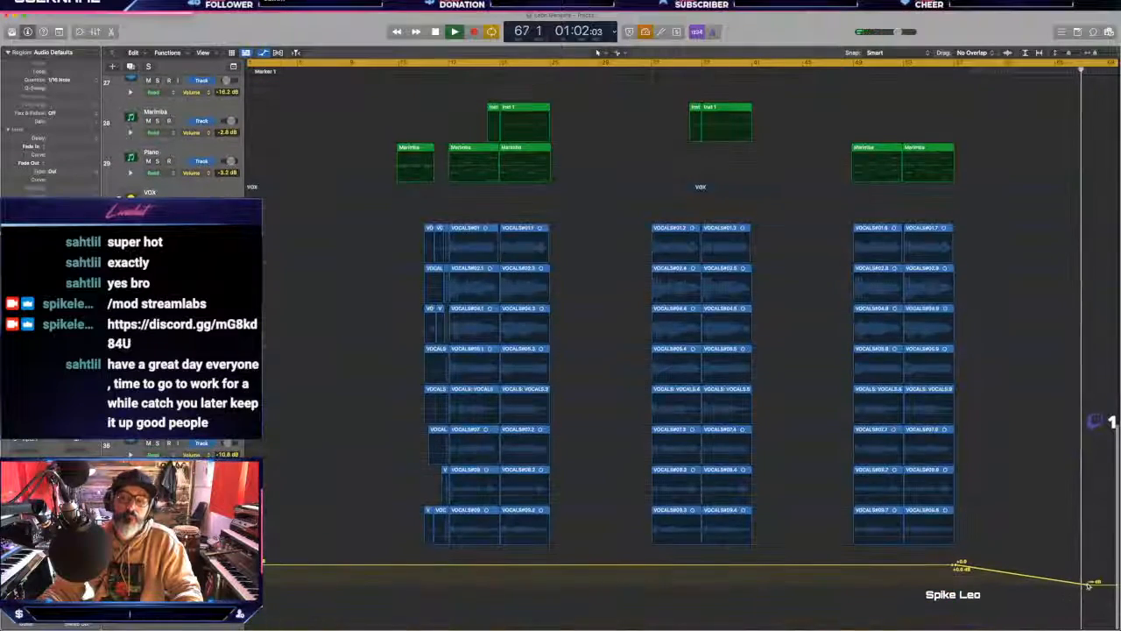
pyautogui.moveTo(1085, 583); pyautogui.dragTo(1106, 589)
pyautogui.press('a')
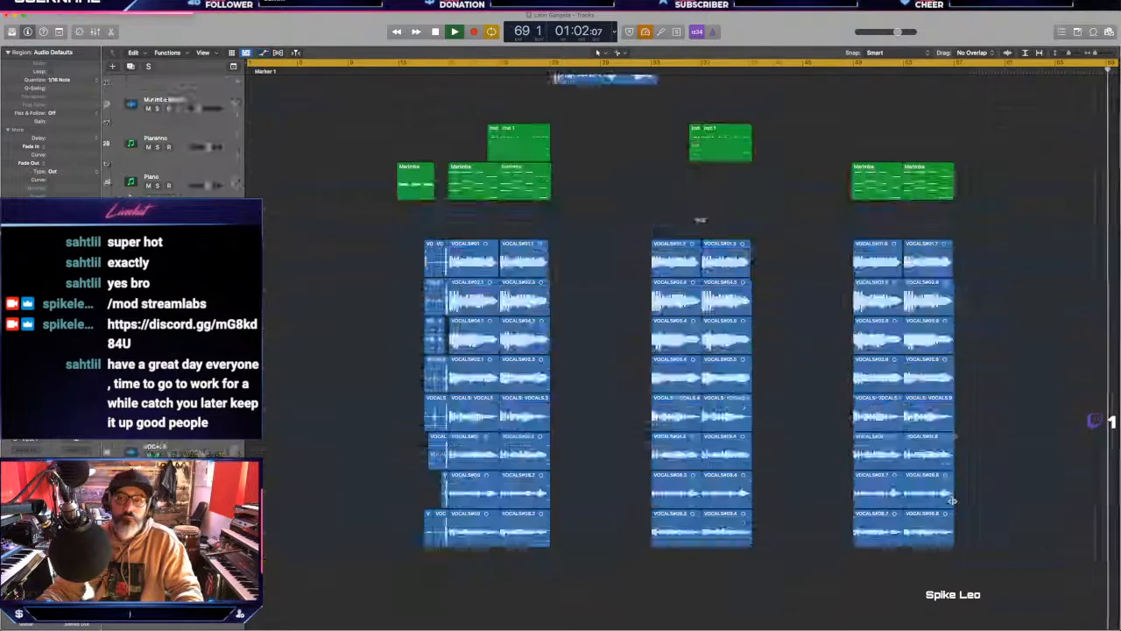
# Step: Play the song with the whole arrangement in view, checking the vocal, flute and Cabas parts up to about bar 33
pyautogui.press('space')
pyautogui.press('super+Up')
pyautogui.press('super+Up')
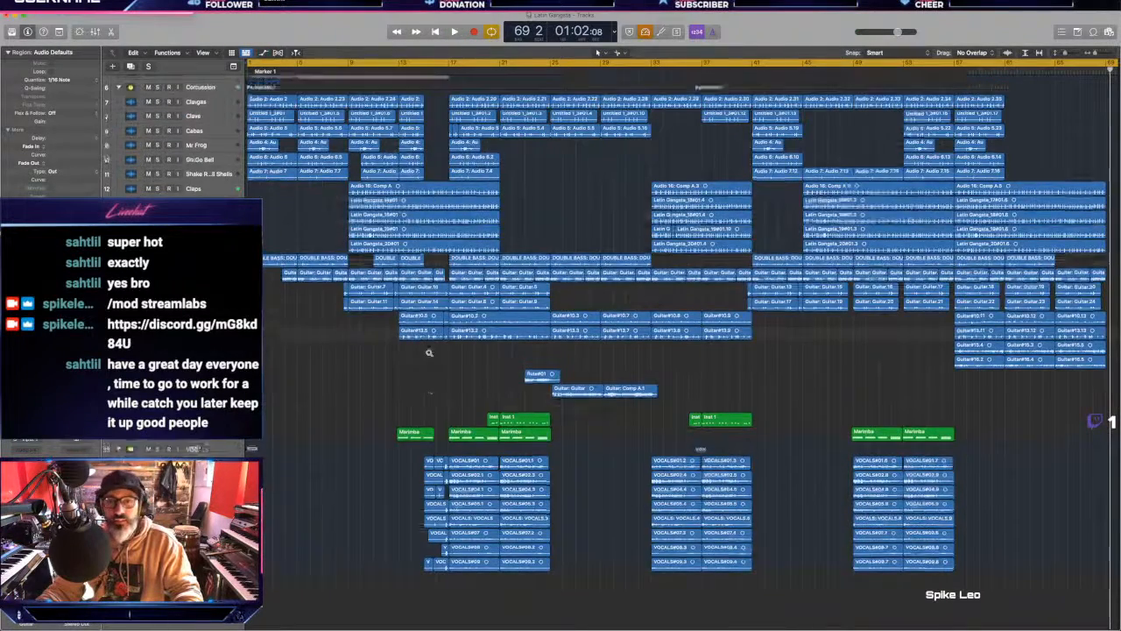
pyautogui.press('space')
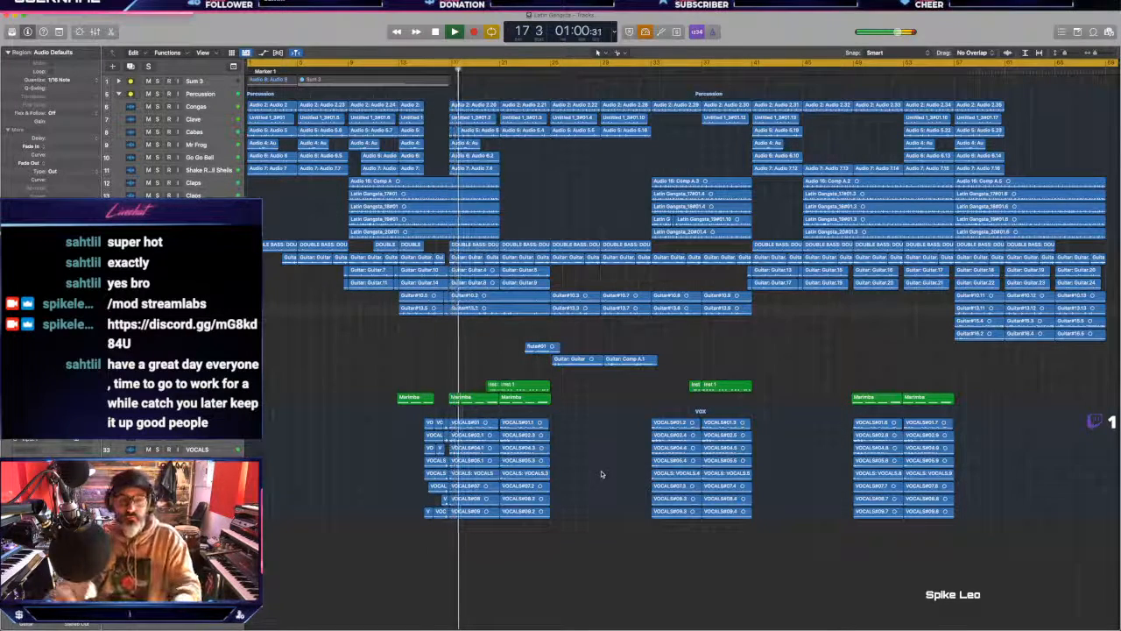
pyautogui.click(200, 410)
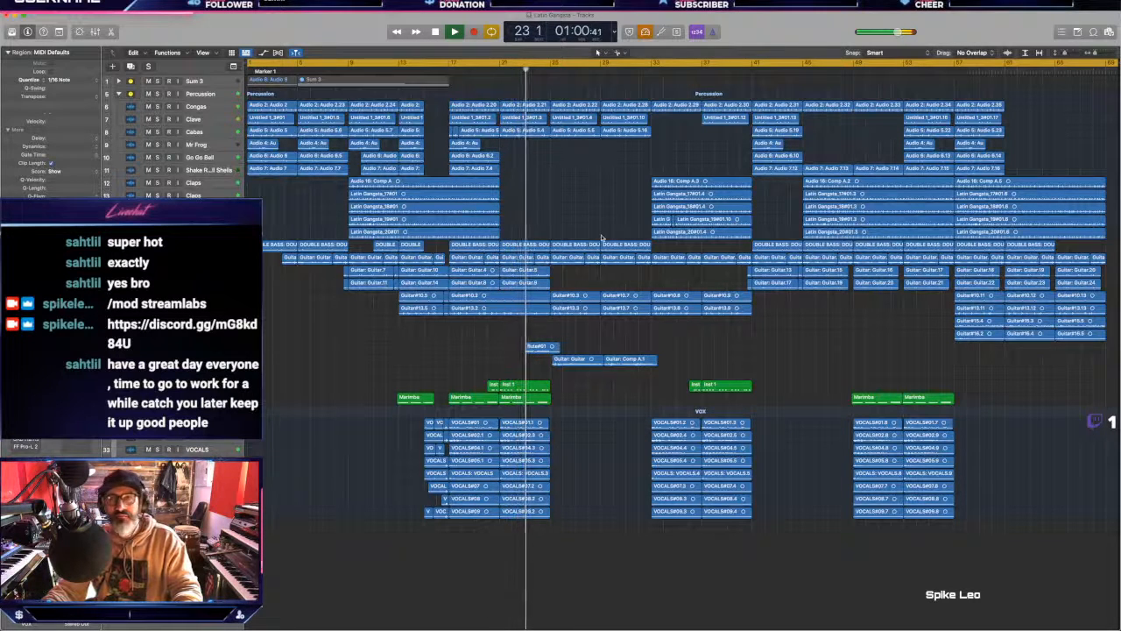
pyautogui.click(541, 347)
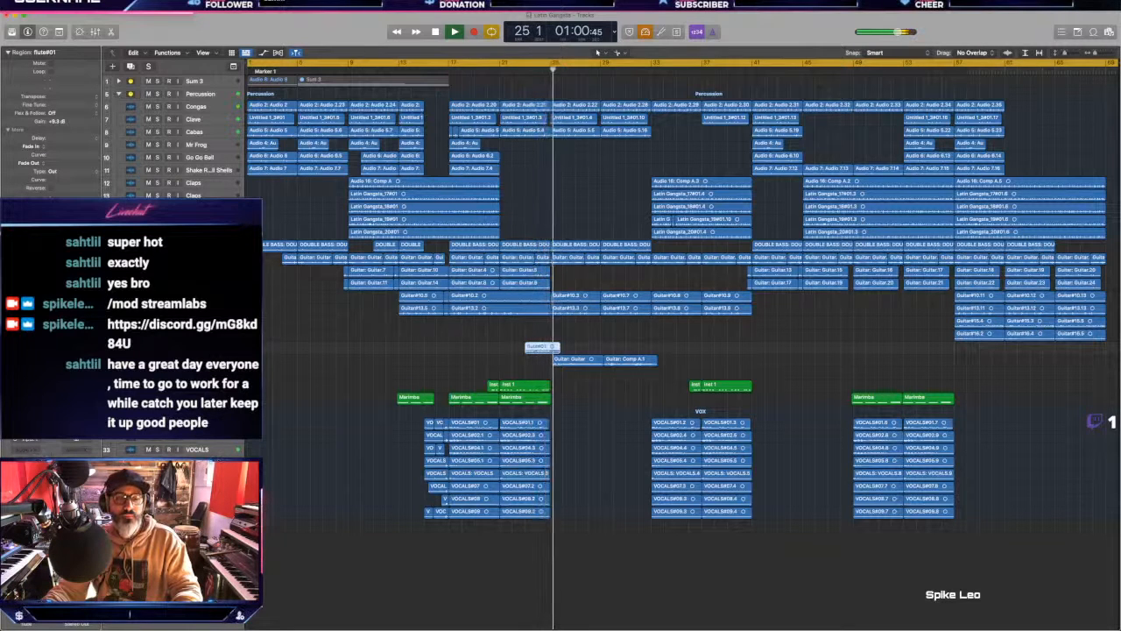
pyautogui.click(324, 368)
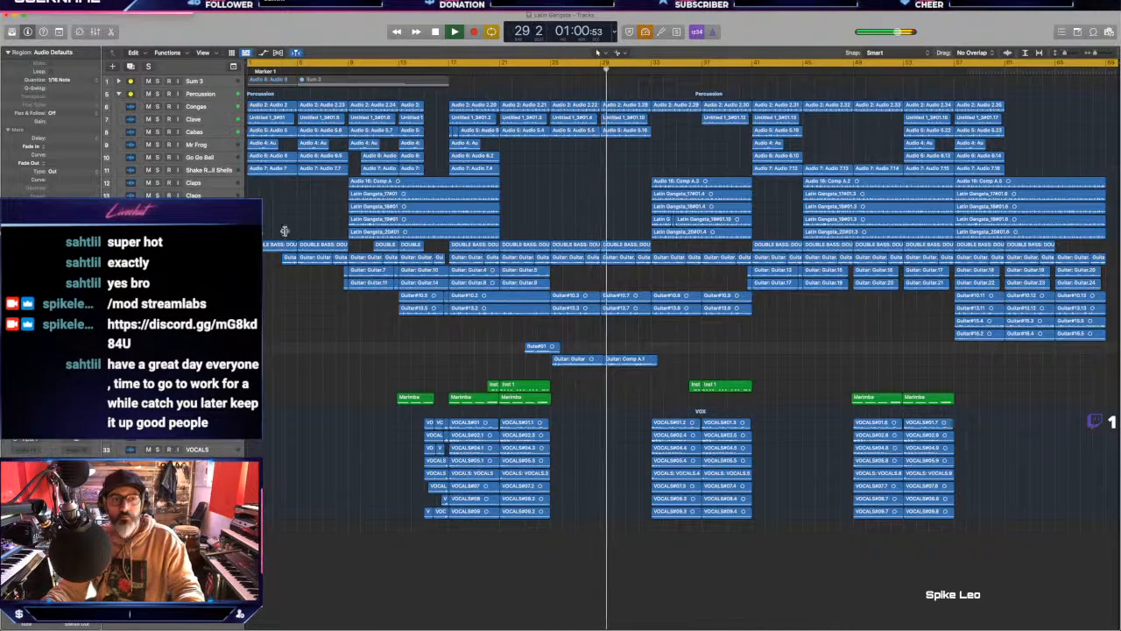
pyautogui.click(213, 133)
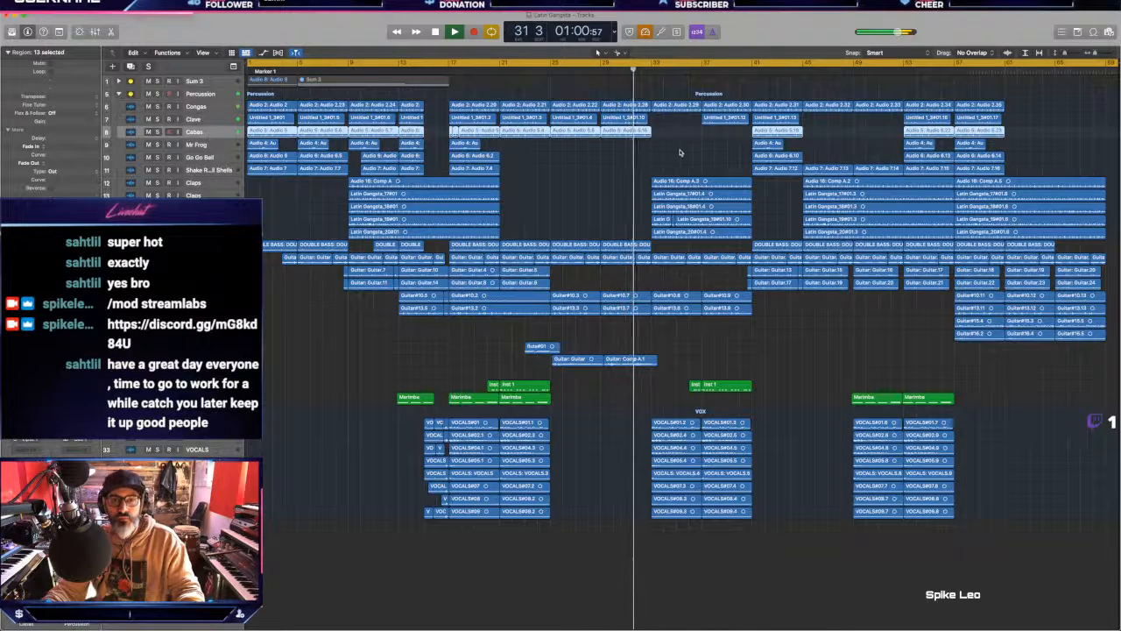
pyautogui.click(637, 145)
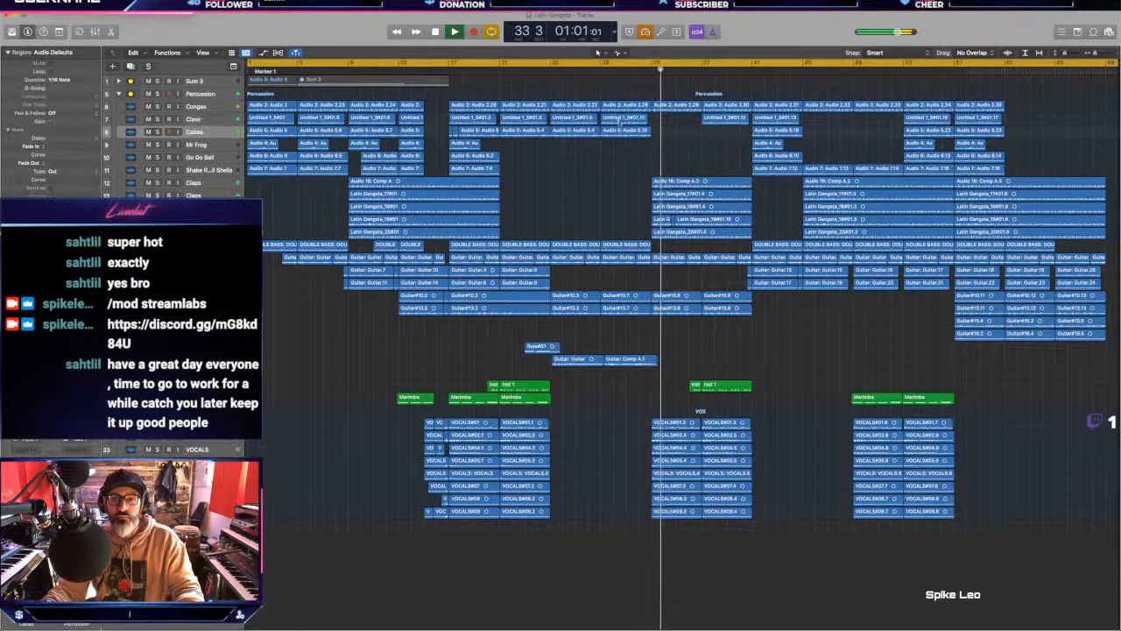
# Step: Try a copy of the Clave region from bar 29 at bar 33, and remove it again
pyautogui.moveTo(620, 120); pyautogui.dragTo(659, 120)
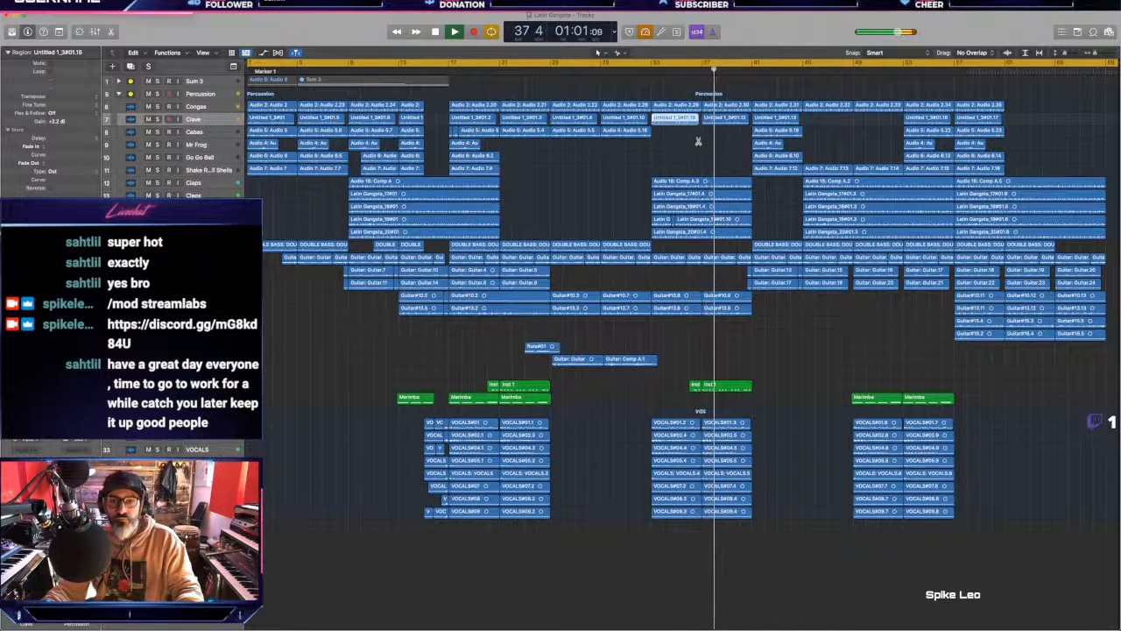
pyautogui.press('Delete')
pyautogui.hscroll(1, 681, 194)
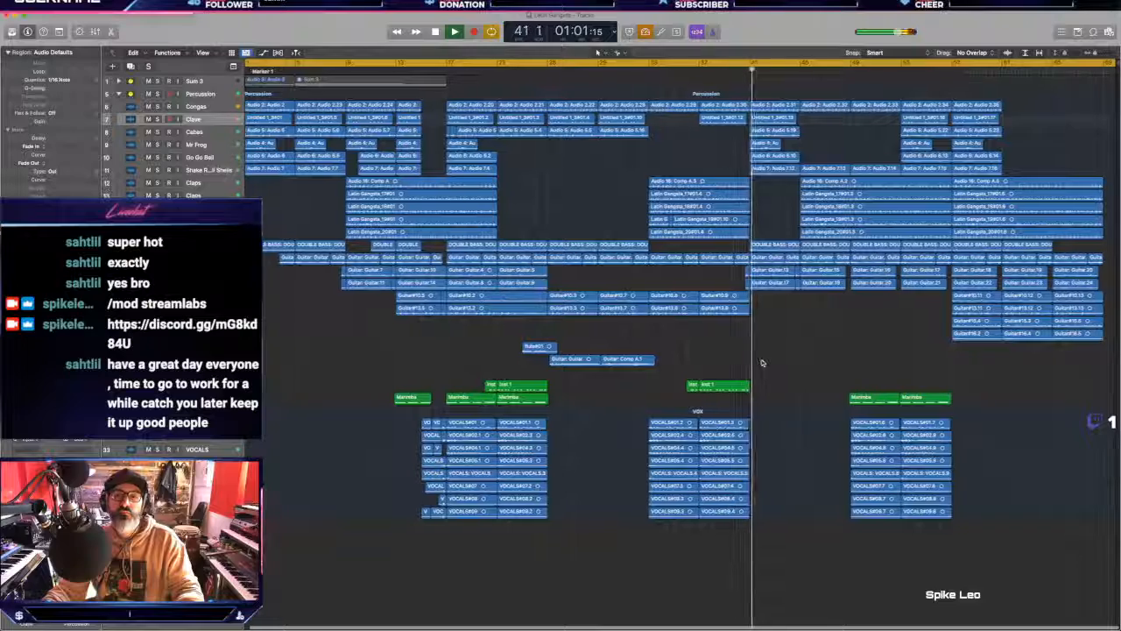
# Step: Set a cycle range from bar 47 to about bar 59 and play it
pyautogui.press('super+Right')
pyautogui.press('super+Right')
pyautogui.press('super+Right')
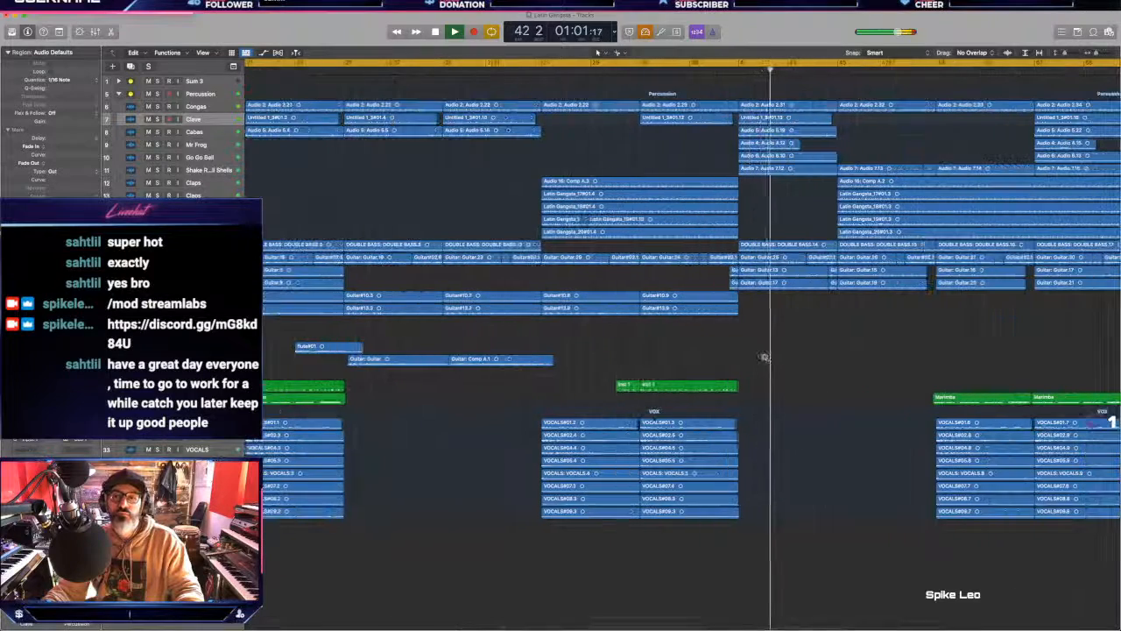
pyautogui.press('super+Left')
pyautogui.press('super+Left')
pyautogui.press('super+Left')
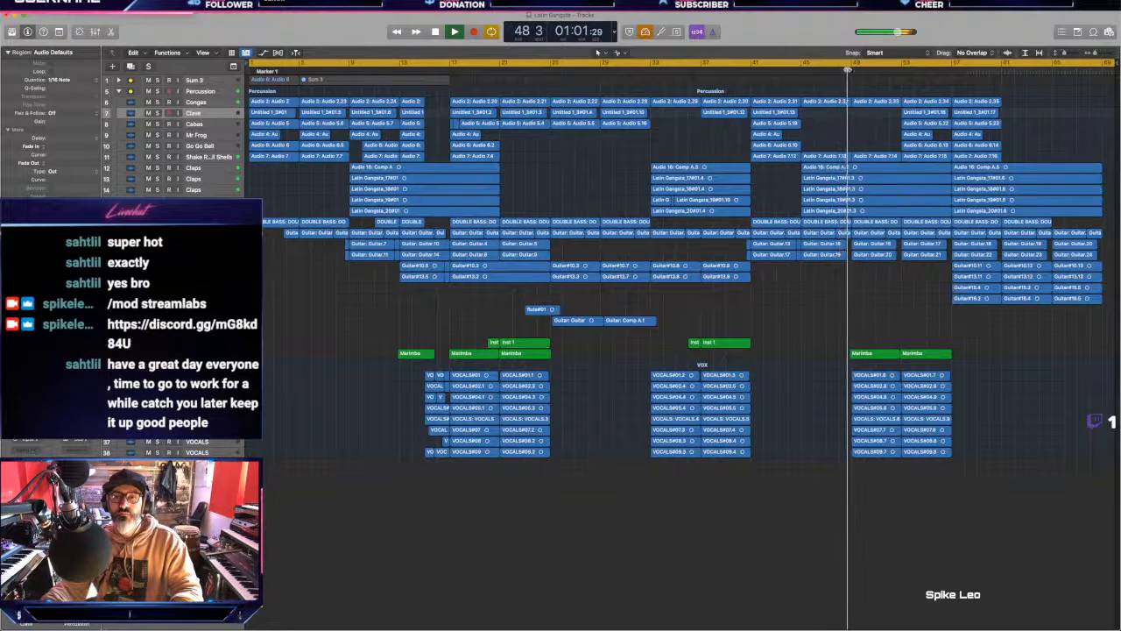
pyautogui.click(830, 63)
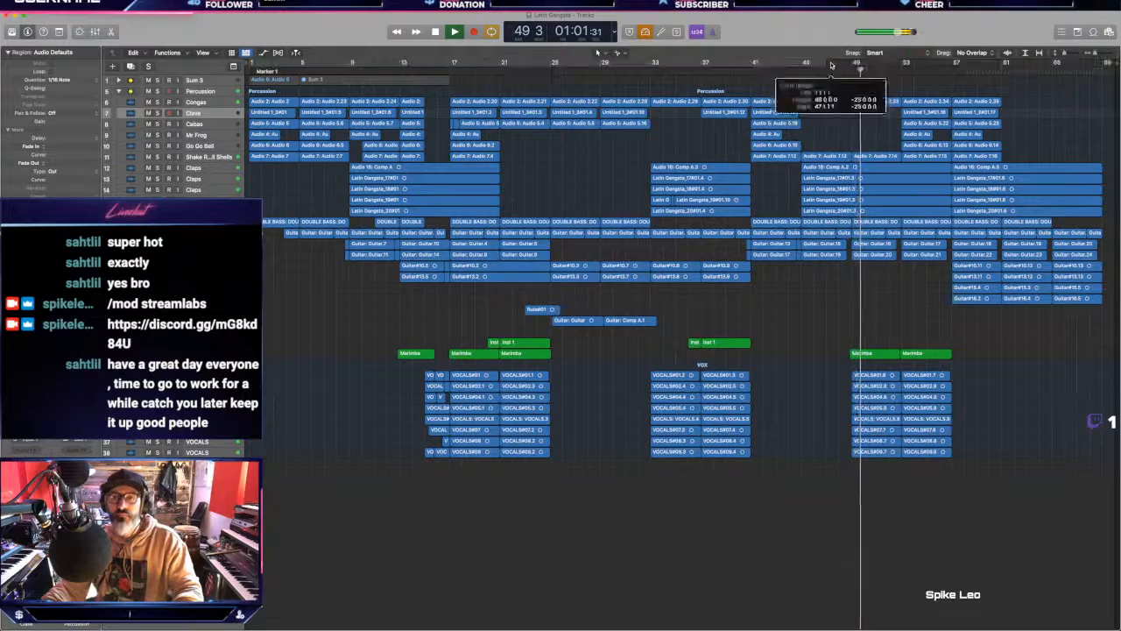
pyautogui.moveTo(828, 63); pyautogui.dragTo(976, 63)
pyautogui.press('Return')
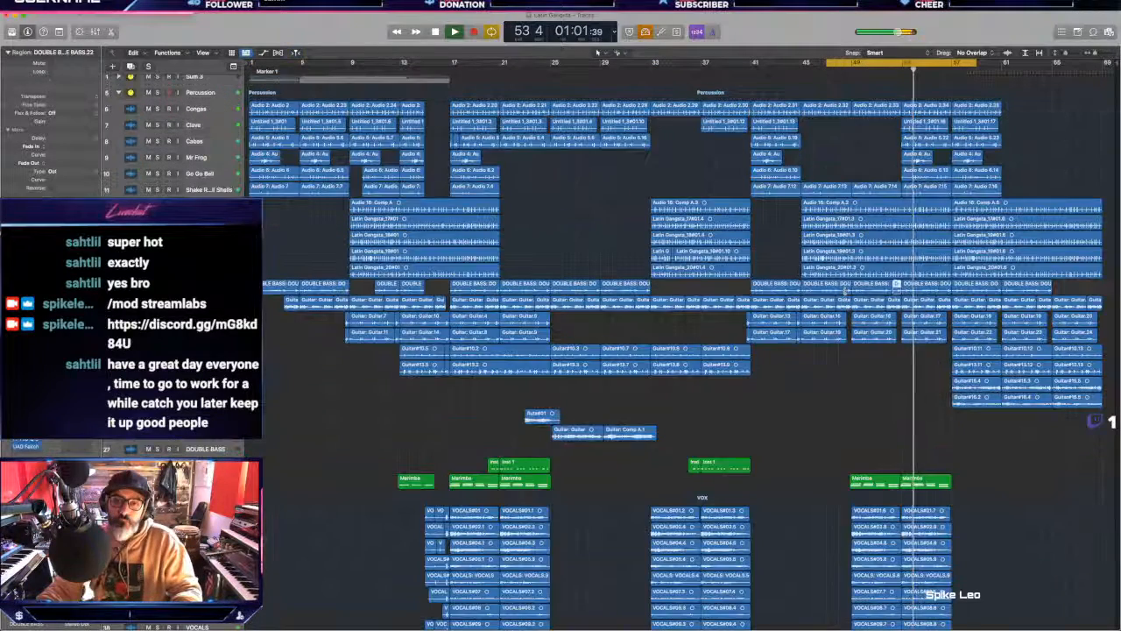
# Step: Split the double bass at about bars 48 and 52, delete the section between, and replay the cycle
pyautogui.moveTo(896, 287); pyautogui.dragTo(845, 287)
pyautogui.keyDown('shift'); pyautogui.click(876, 289); pyautogui.keyUp('shift')
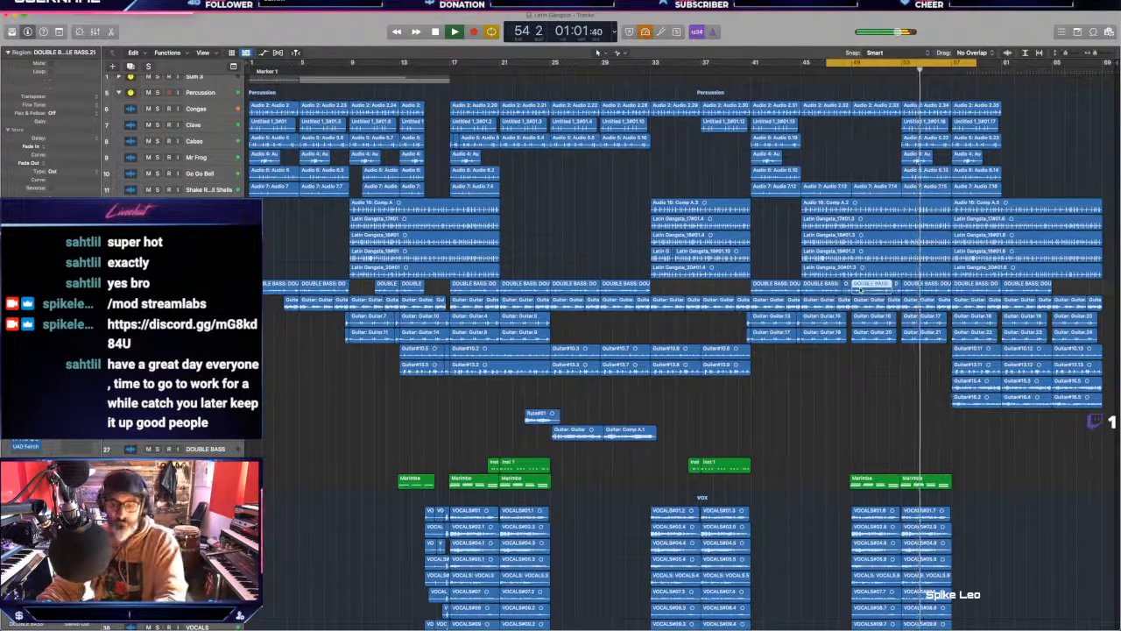
pyautogui.press('Delete')
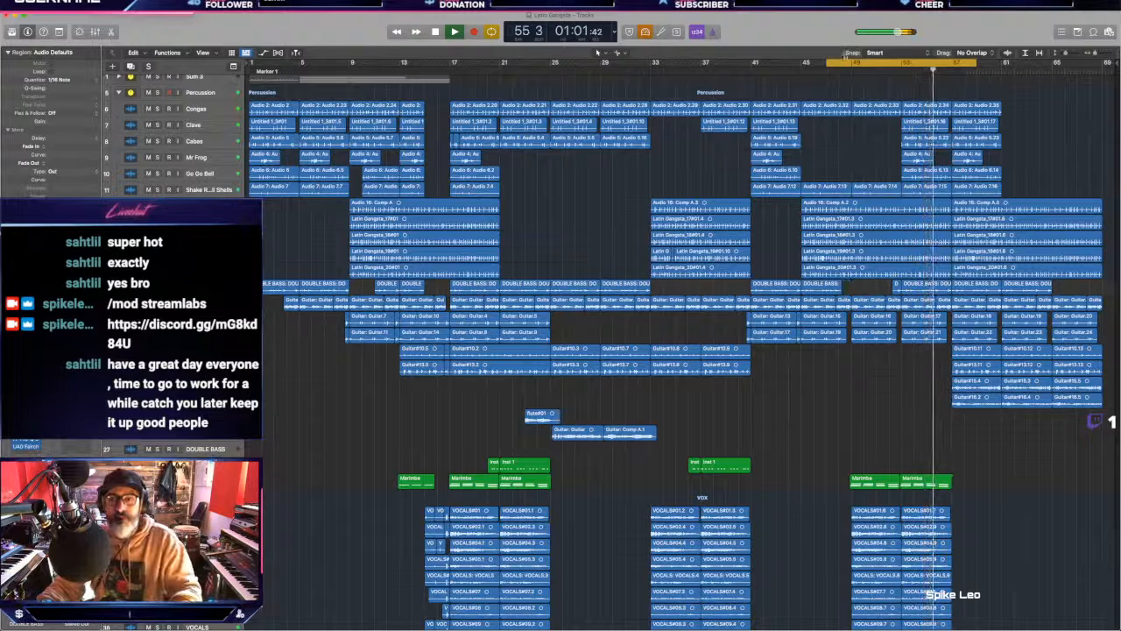
pyautogui.press('Return')
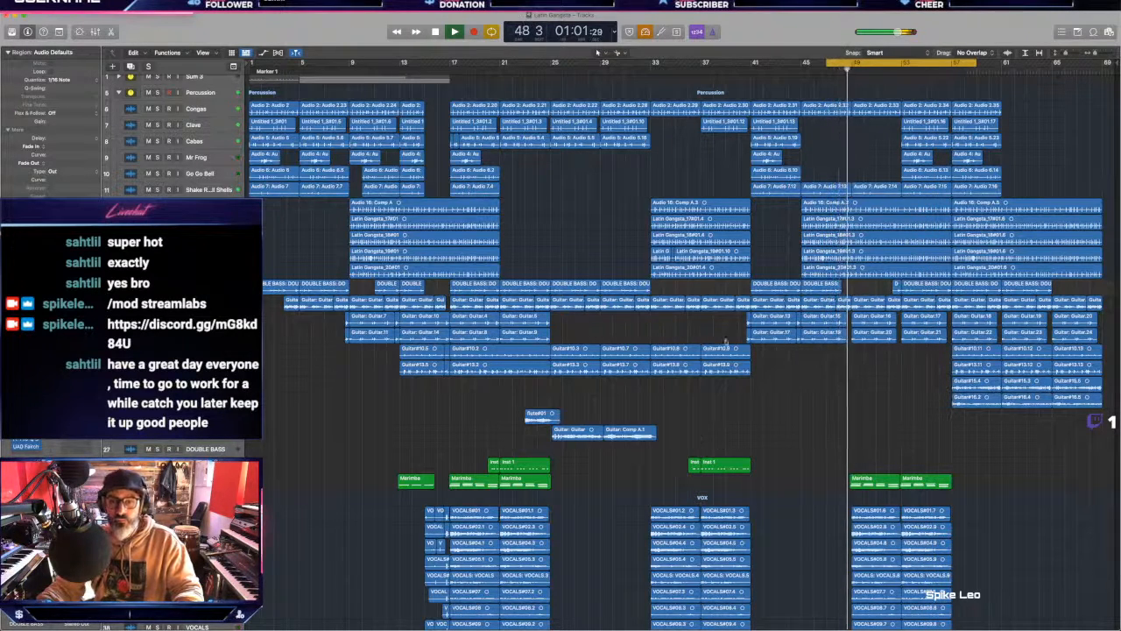
# Step: Mute the lower three Claps tracks briefly for comparison, delete their audio between bars 49 and 53, and turn off the cycle
pyautogui.moveTo(157, 238); pyautogui.dragTo(158, 271)
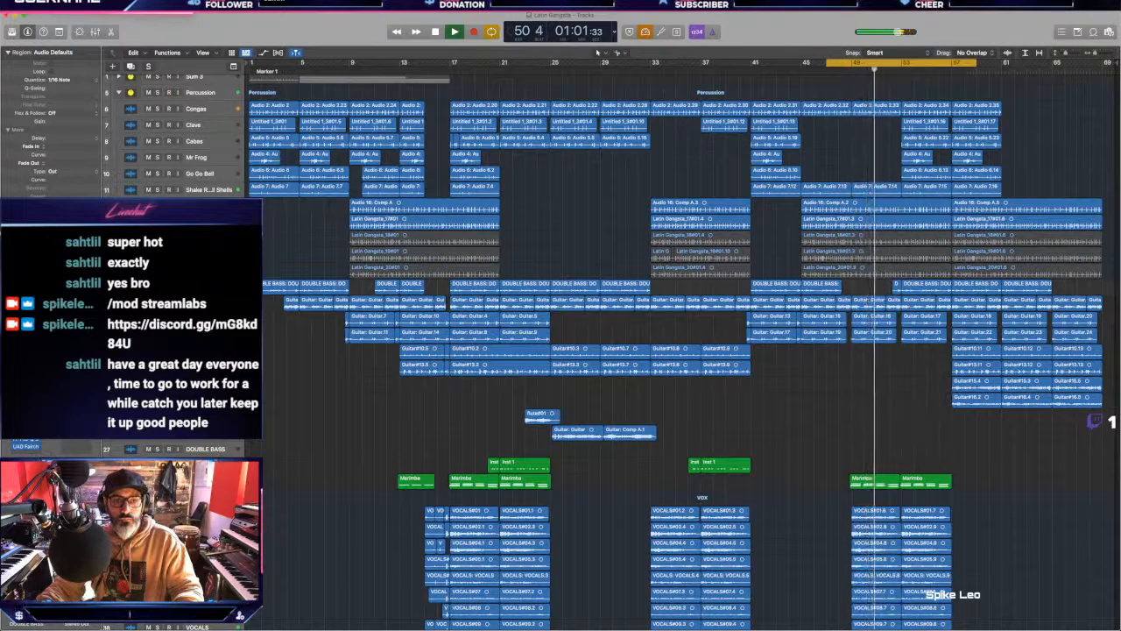
pyautogui.click(203, 222)
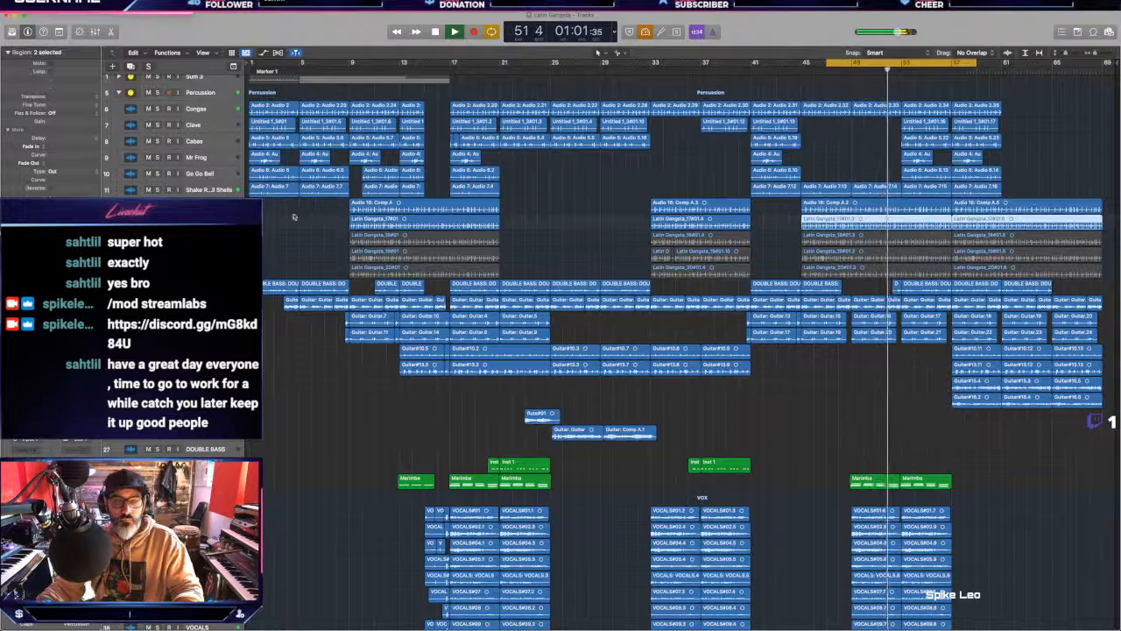
pyautogui.moveTo(855, 292); pyautogui.dragTo(855, 246)
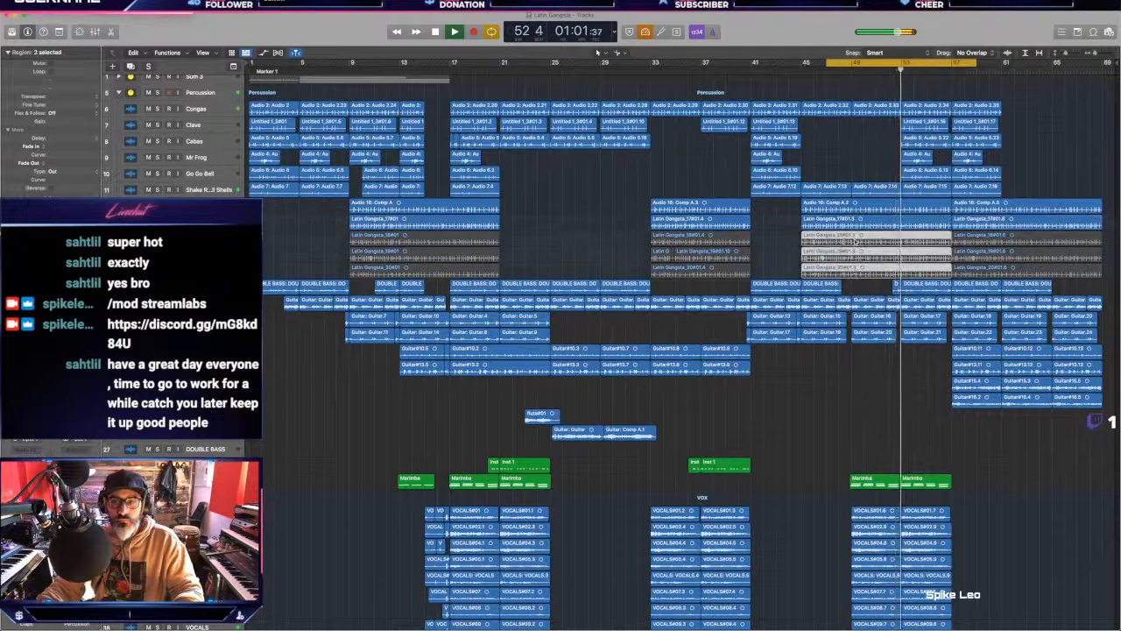
pyautogui.click(853, 246)
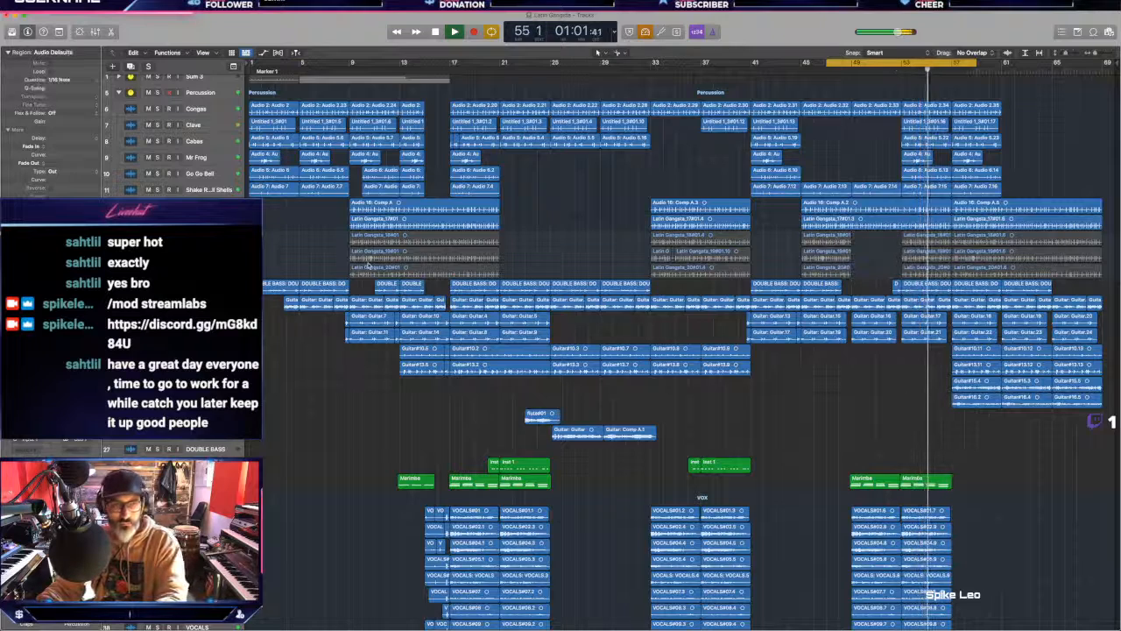
pyautogui.press('Delete')
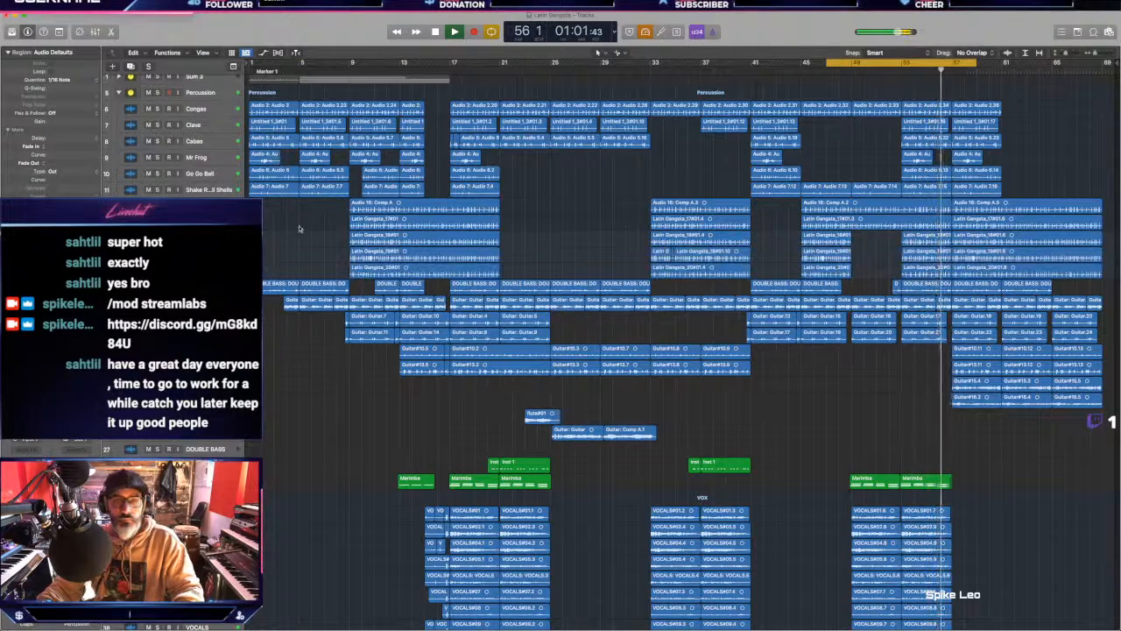
pyautogui.click(970, 64)
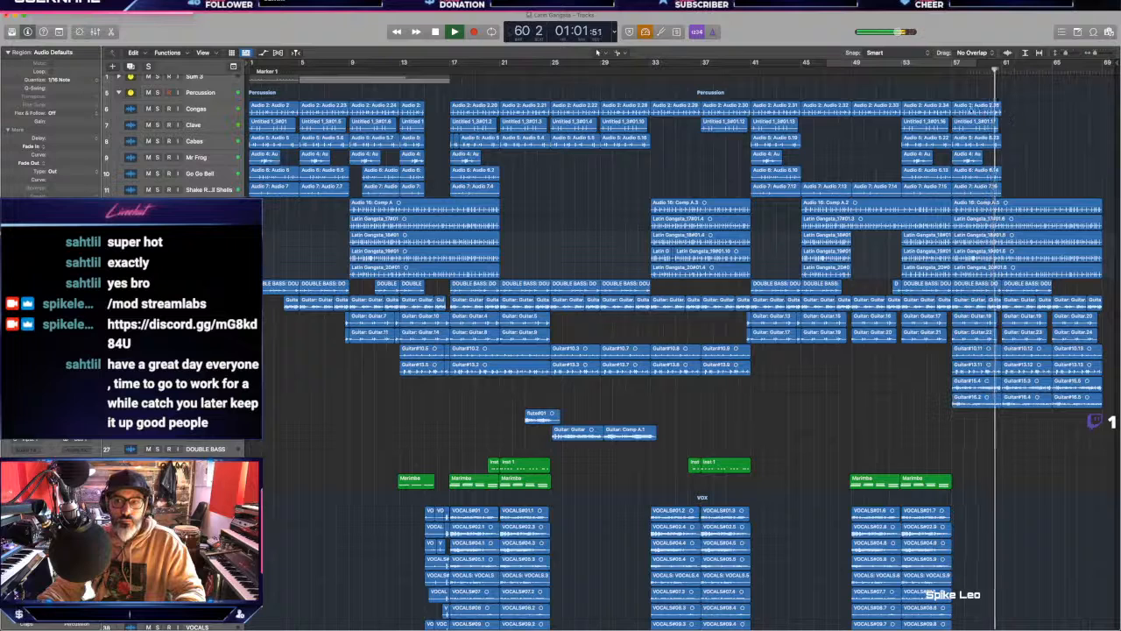
# Step: Try extending the Congas with a copy of their last region at bar 61, and listen through the ending
pyautogui.moveTo(971, 110); pyautogui.dragTo(1023, 111)
pyautogui.press('super+z')
pyautogui.click(1013, 96)
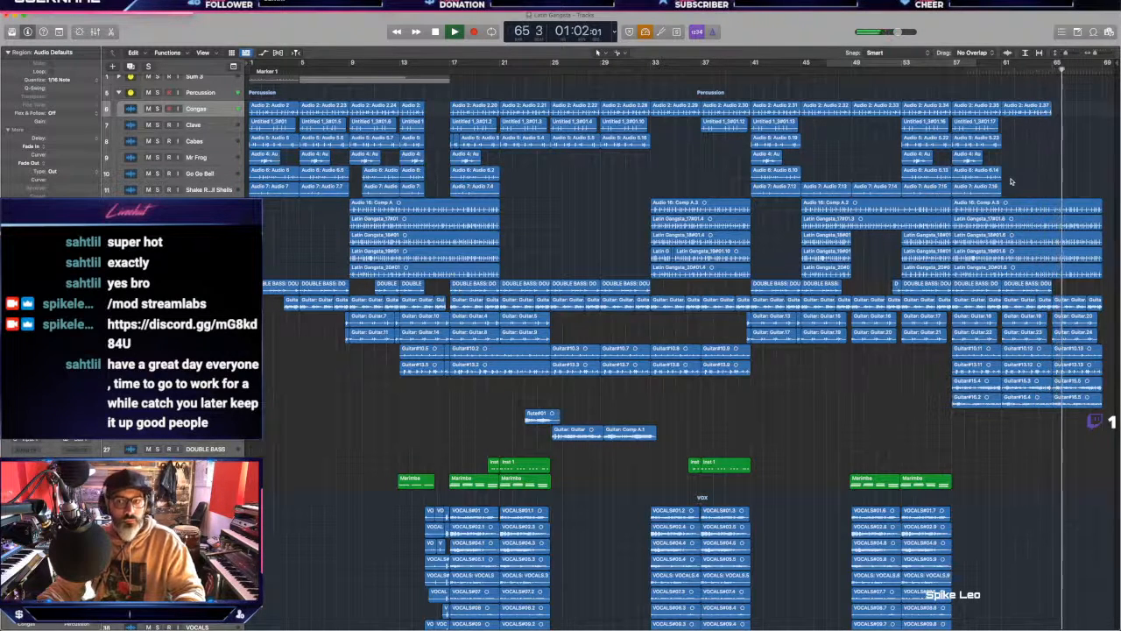
pyautogui.press('super+Up')
pyautogui.press('super+Up')
pyautogui.press('super+Up')
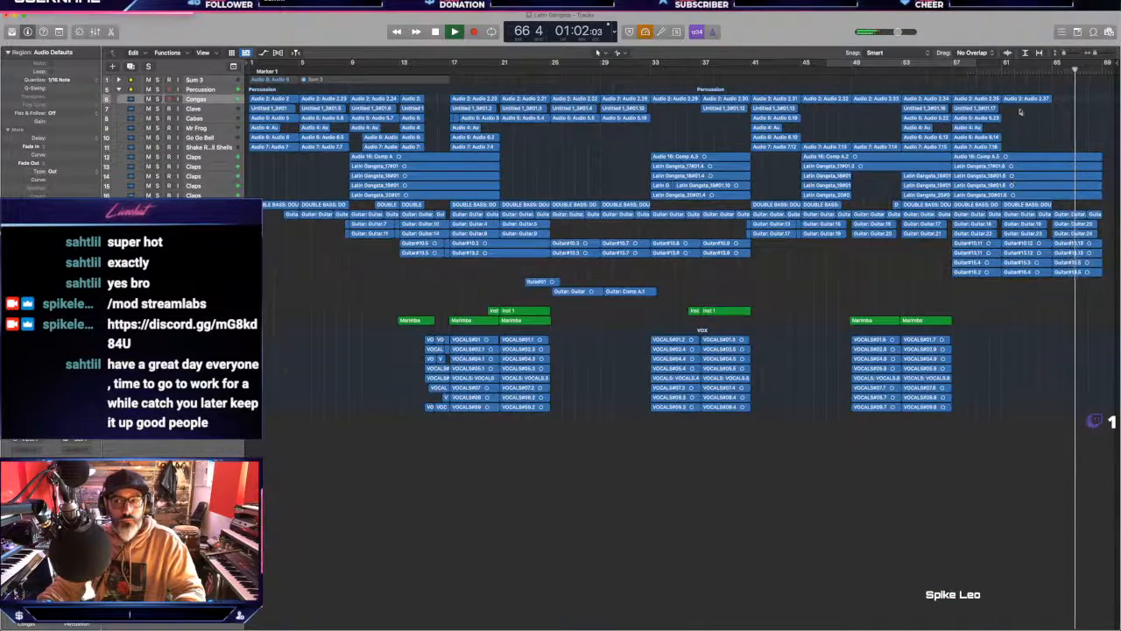
pyautogui.press('space')
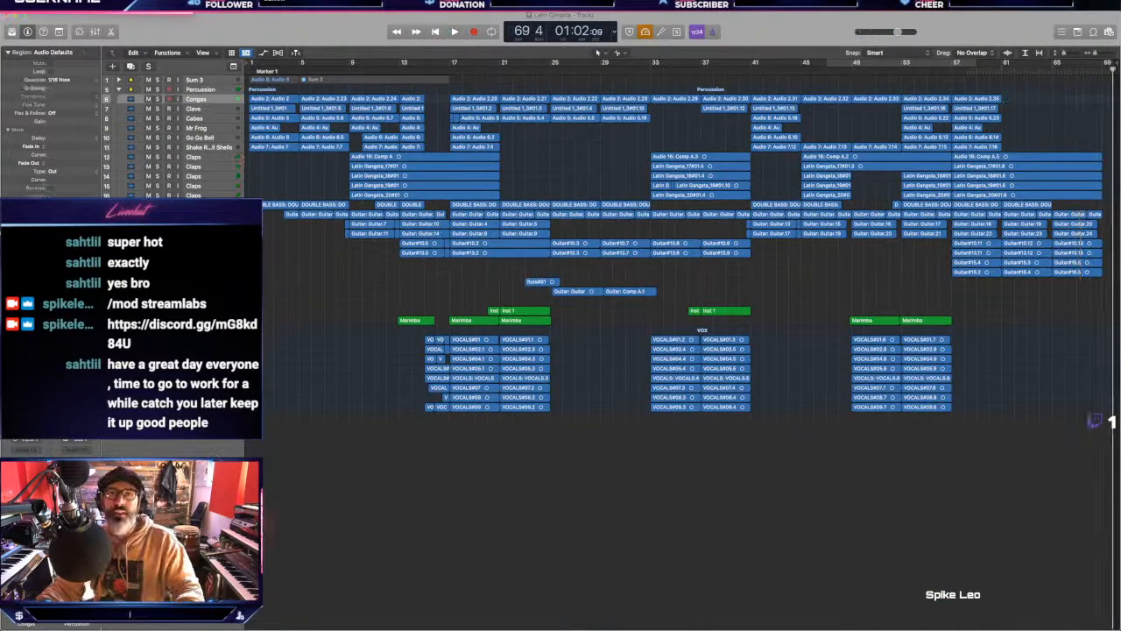